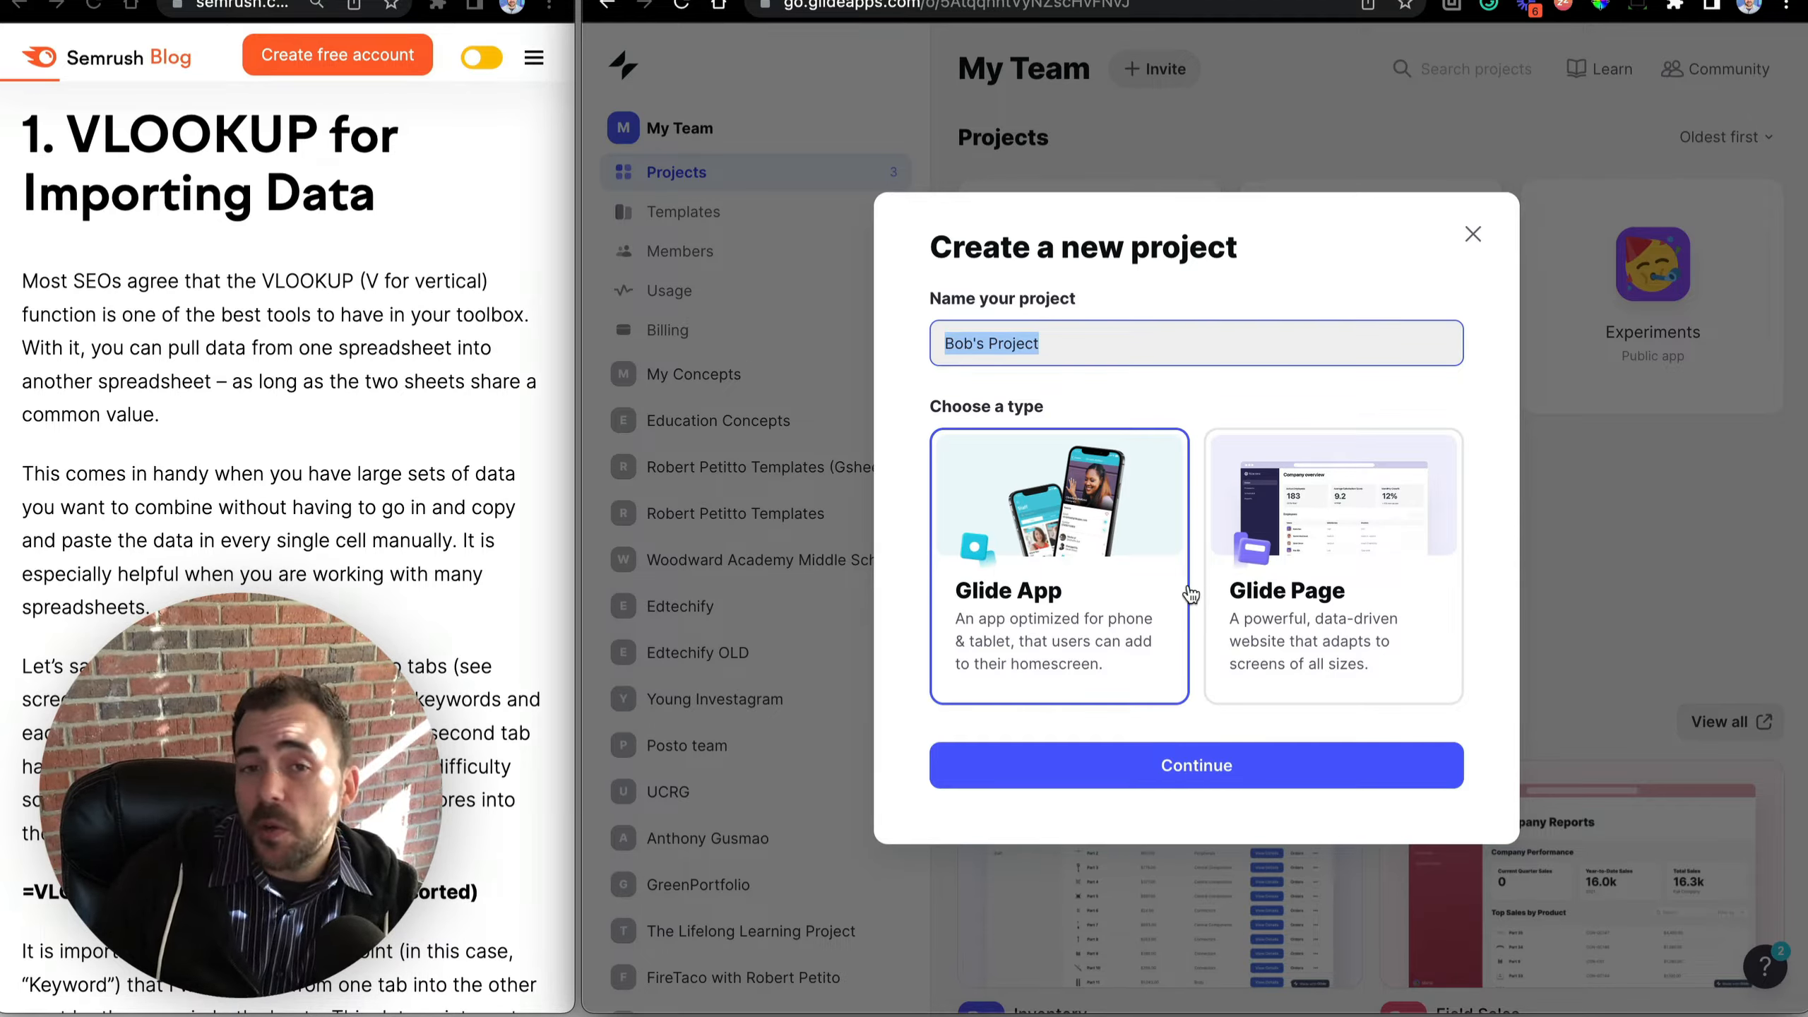
Create a new Glide Page project that uses Glide Tables as its data source.
{"action": "left_click", "coordinate": [1342, 570]}
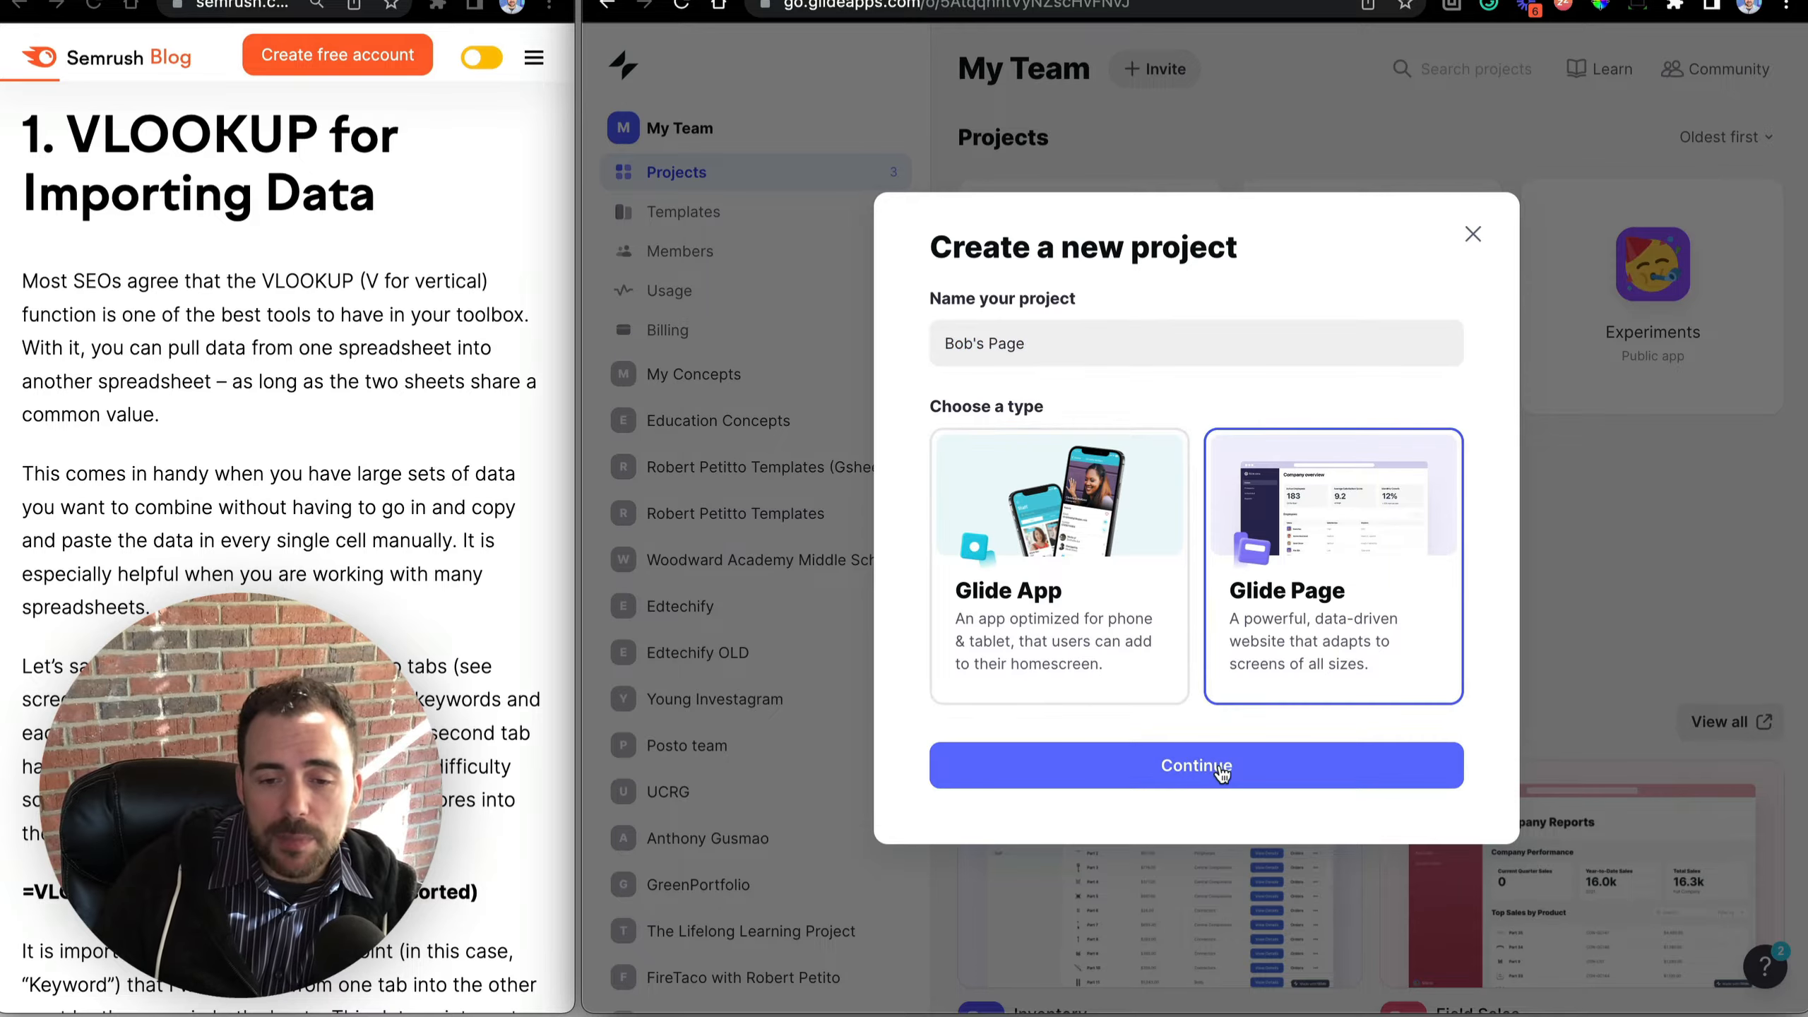
{"action": "left_click", "coordinate": [1194, 765]}
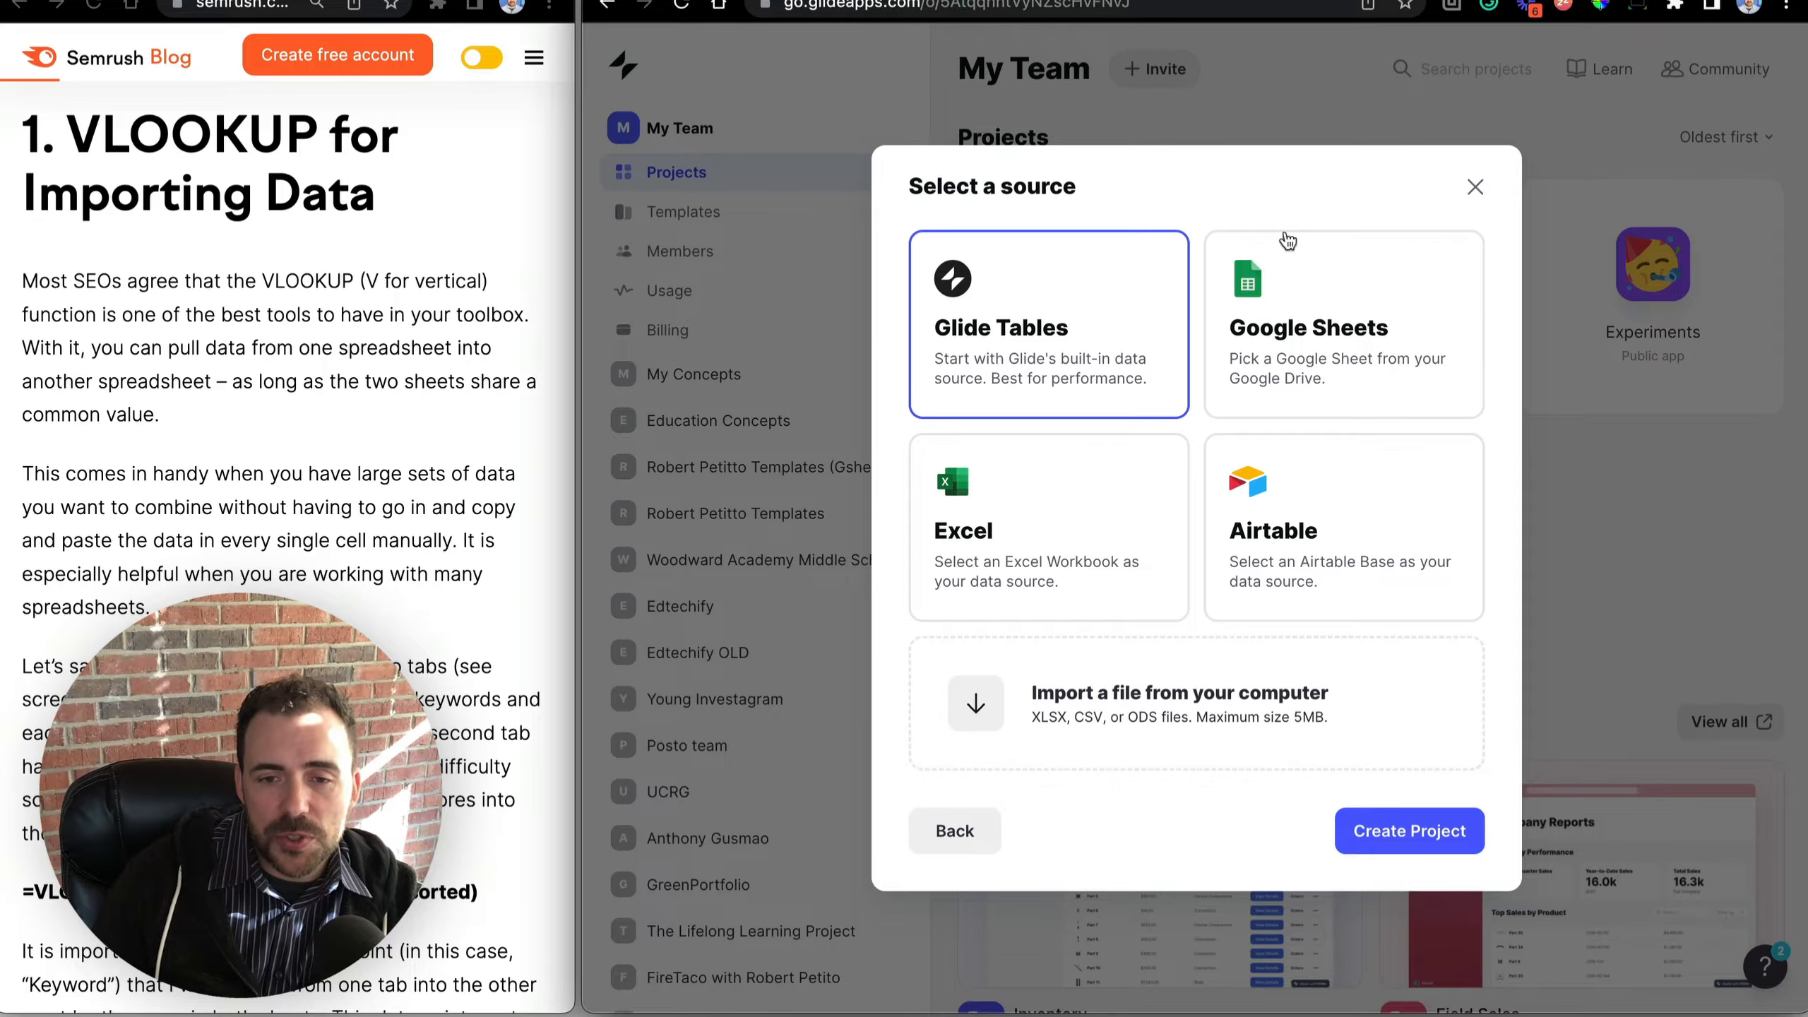
{"action": "left_click", "coordinate": [1438, 830]}
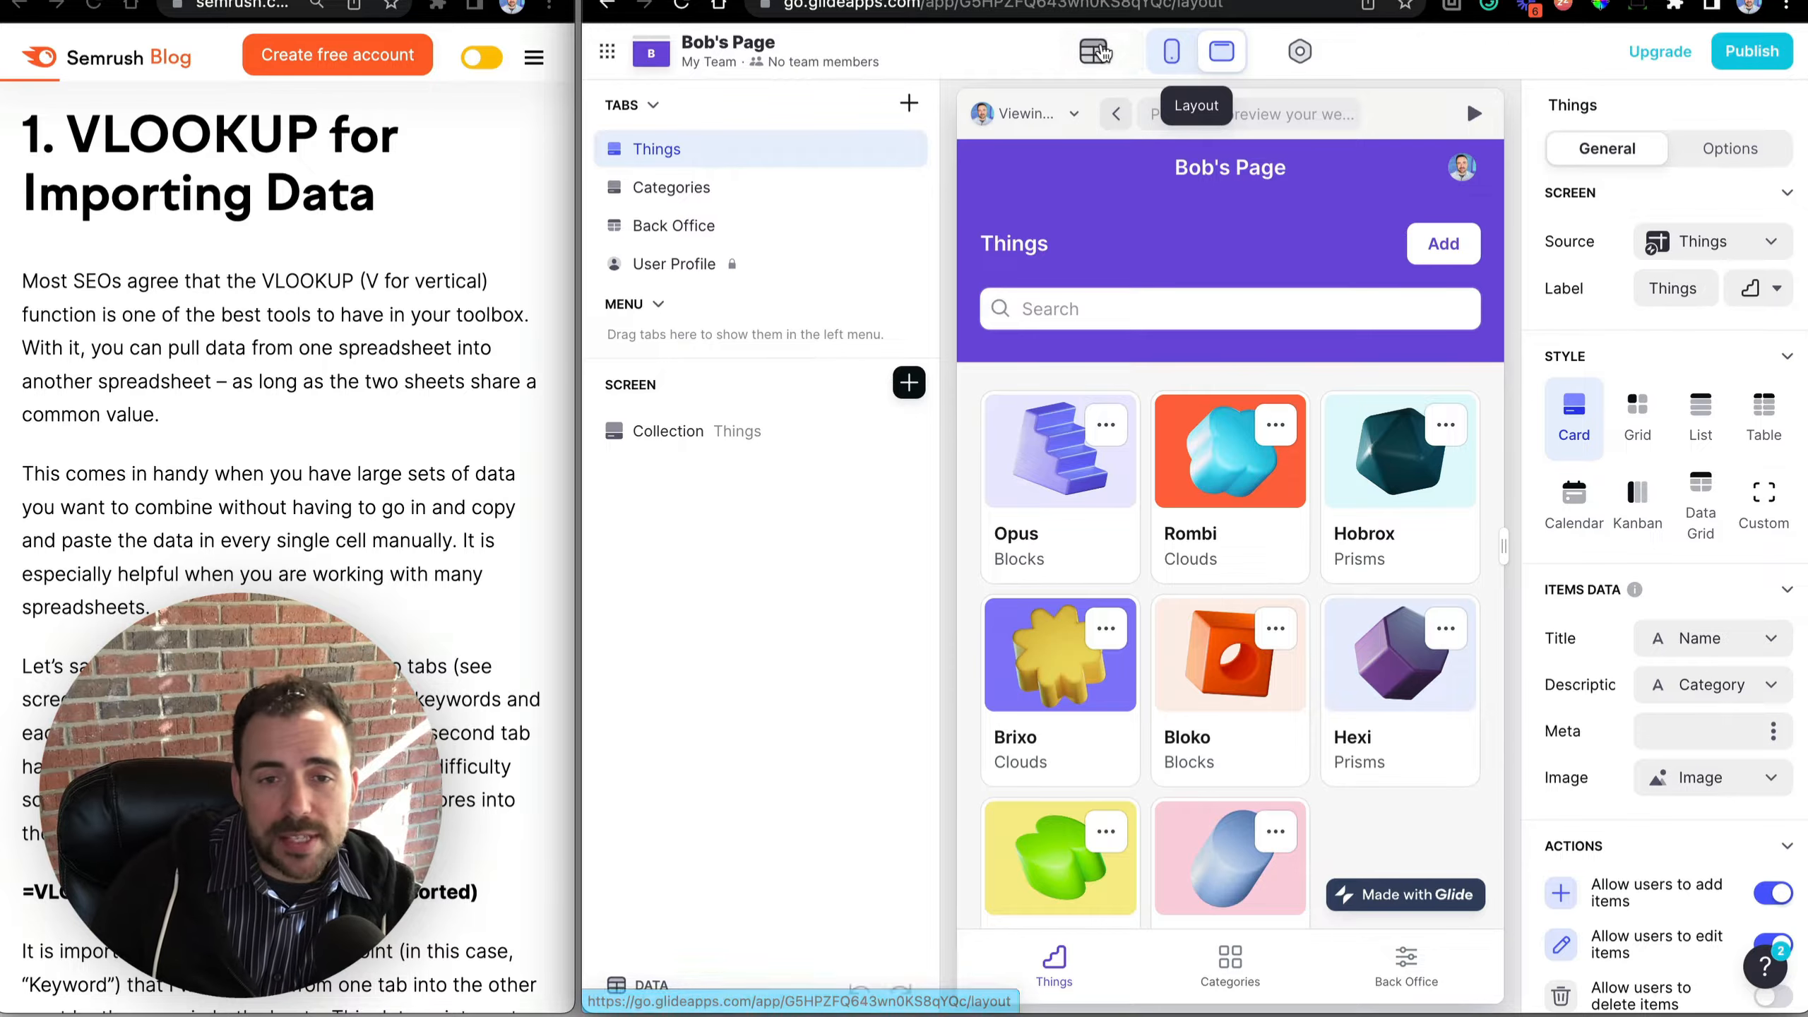
Open the project's data editor on the Things table and narrow the tables sidebar.
{"action": "left_click", "coordinate": [1093, 52]}
{"action": "left_click_drag", "start_coordinate": [940, 226], "coordinate": [800, 220]}
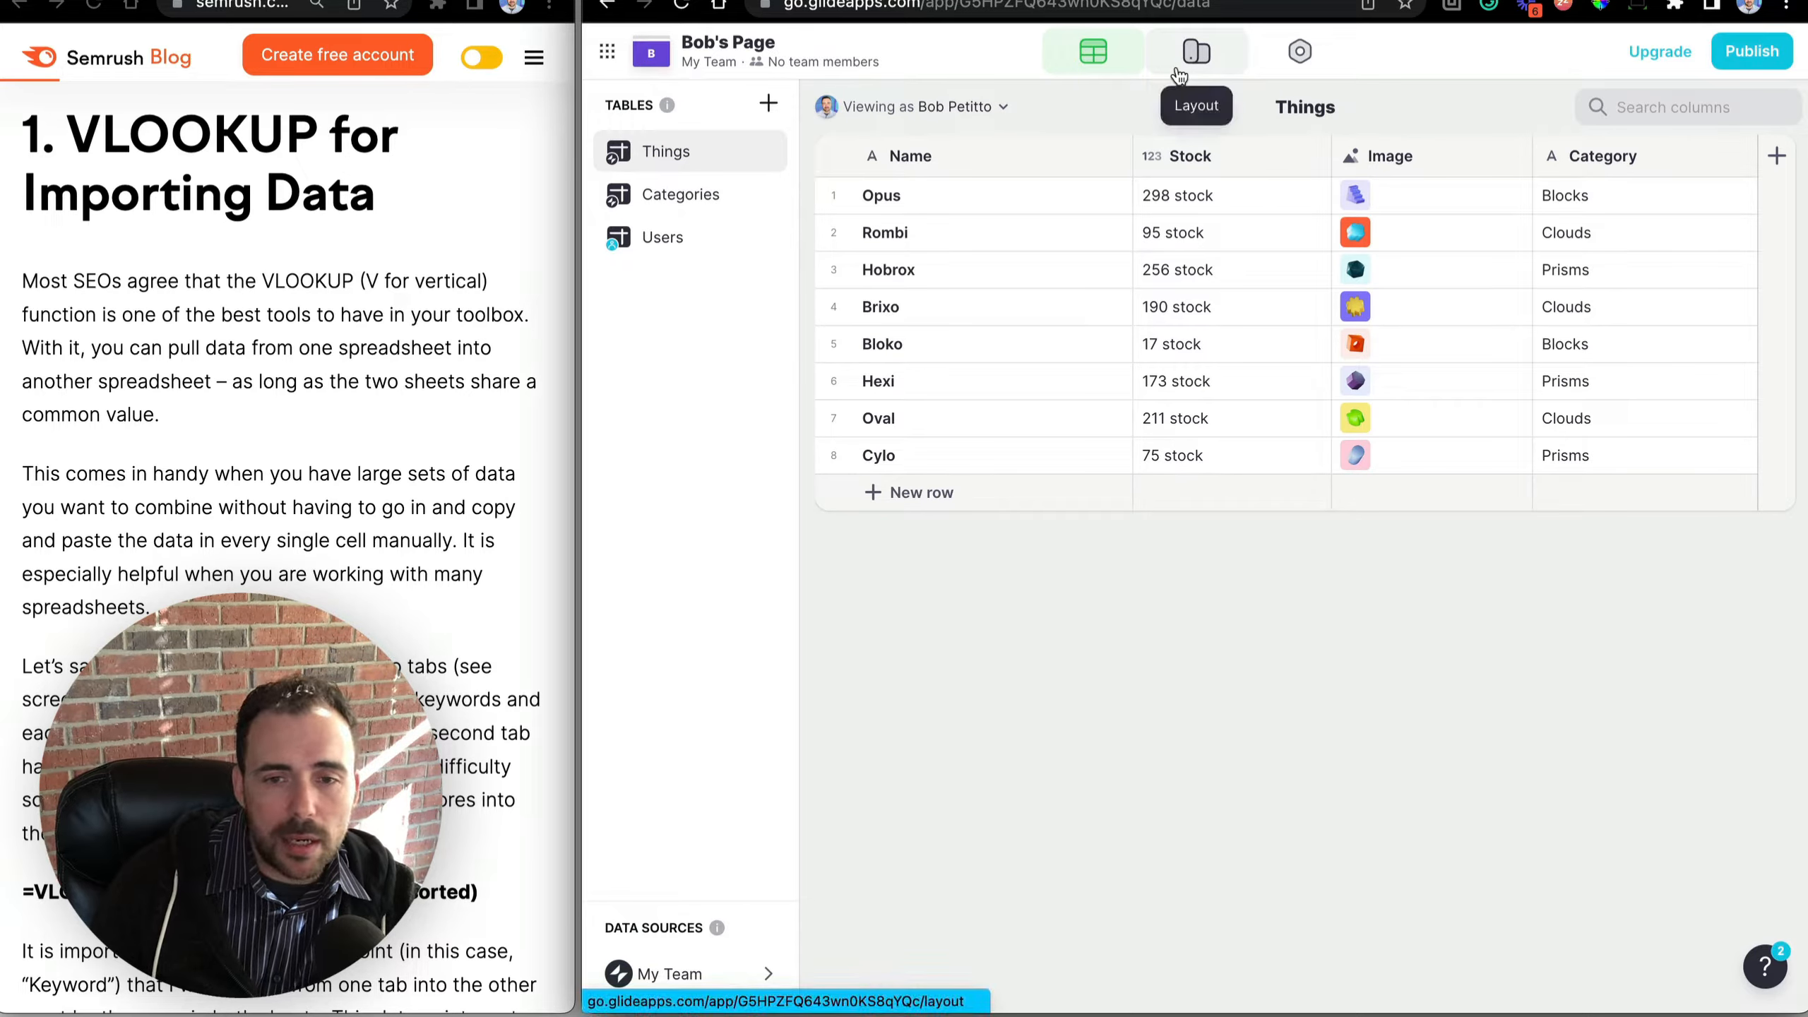
{"action": "left_click", "coordinate": [1194, 189]}
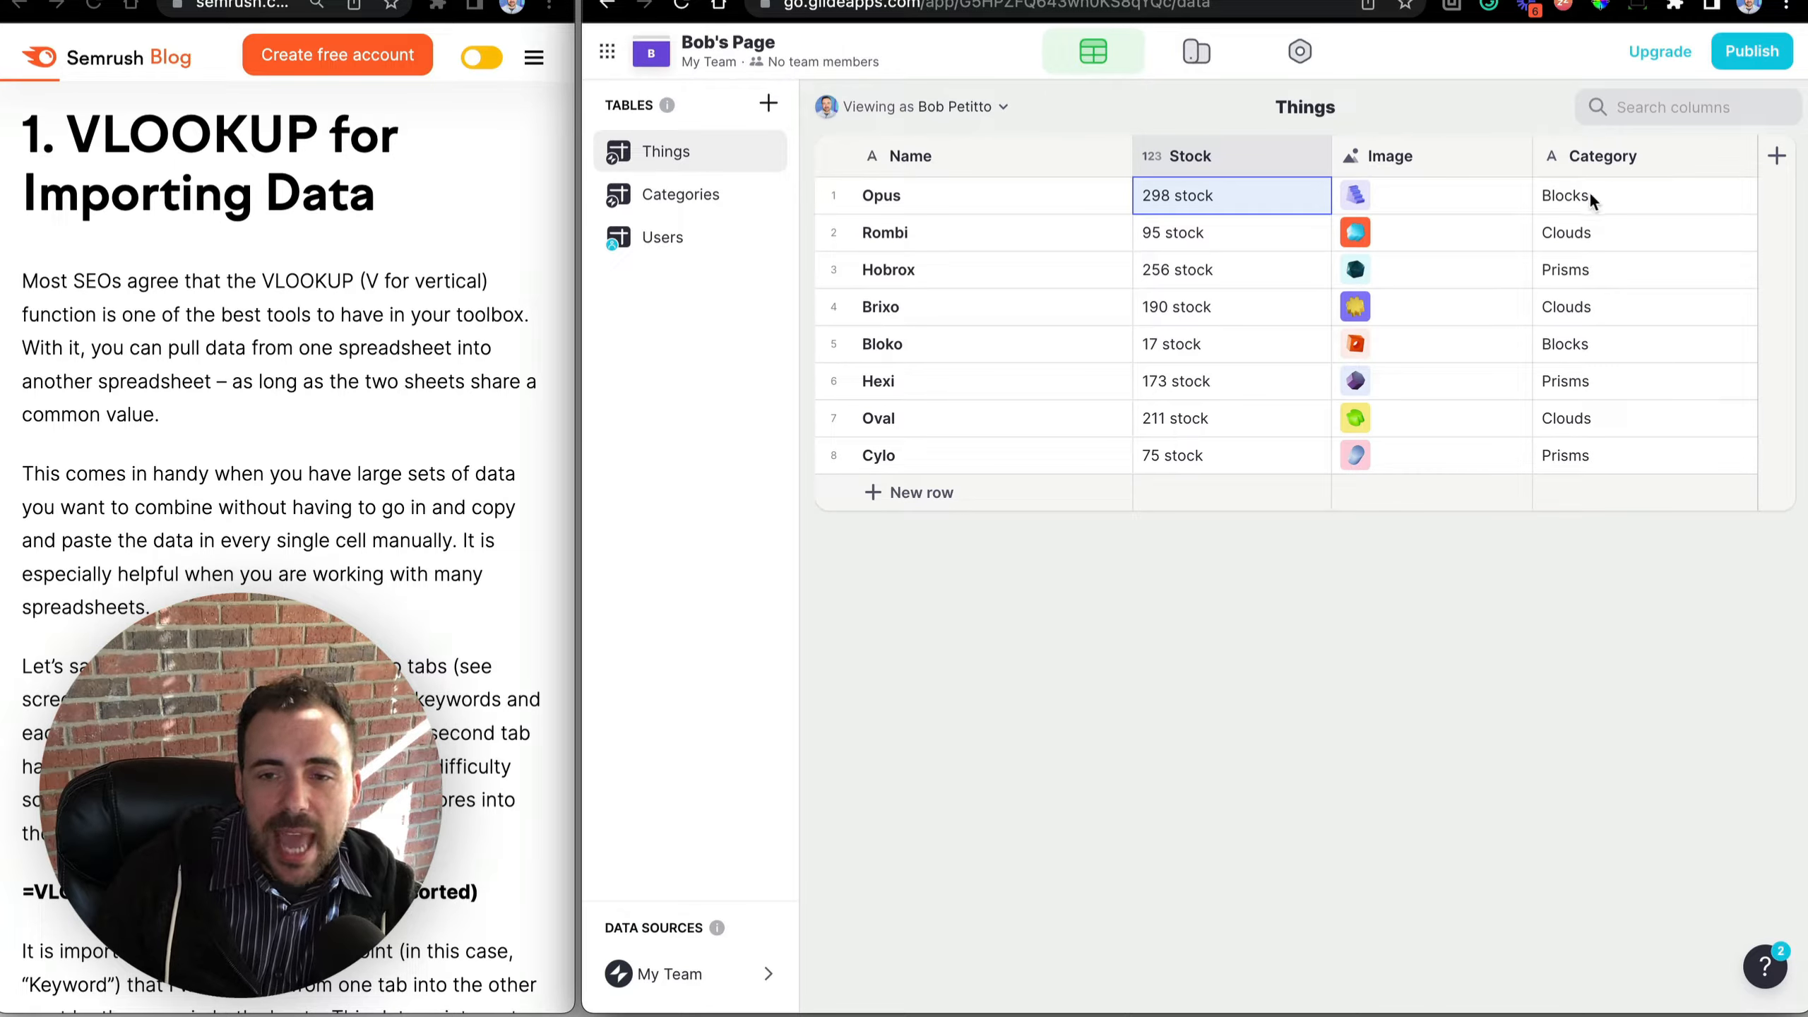
Review the Category values in the Things table, leaving the first row's cell unedited.
{"action": "left_click_drag", "start_coordinate": [1589, 191], "coordinate": [1609, 448]}
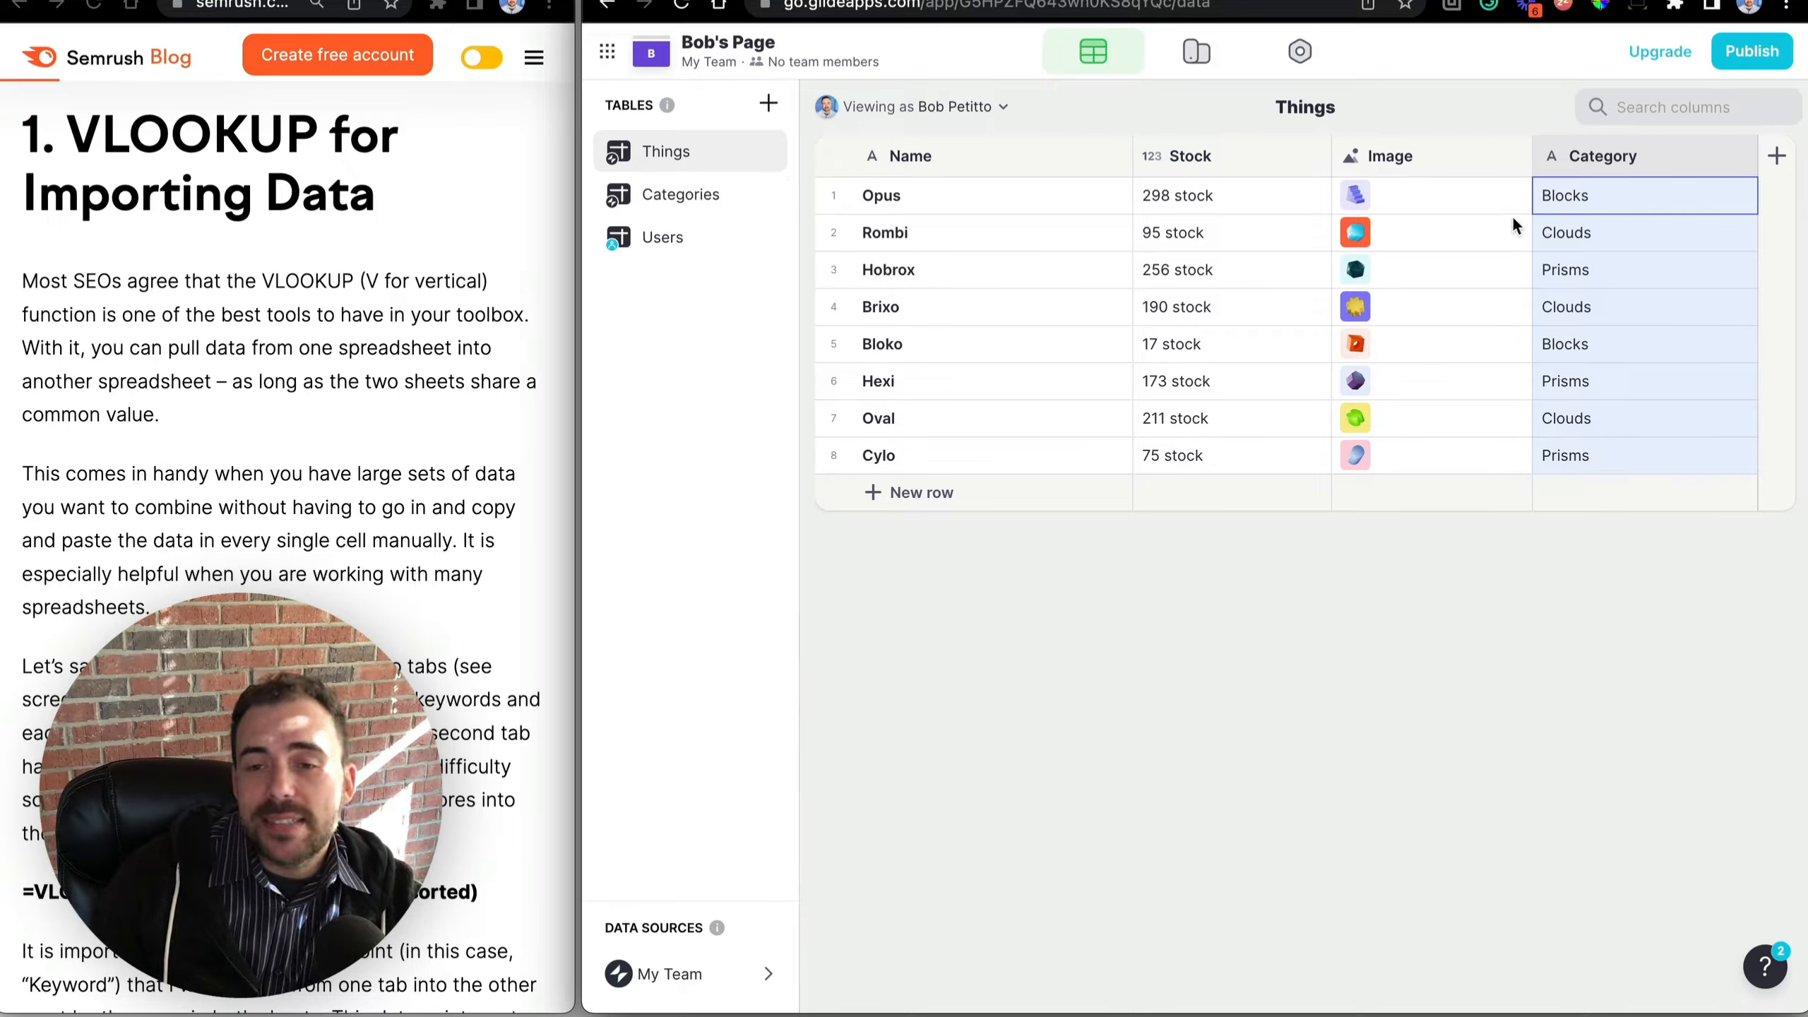
{"action": "double_click", "coordinate": [1559, 201]}
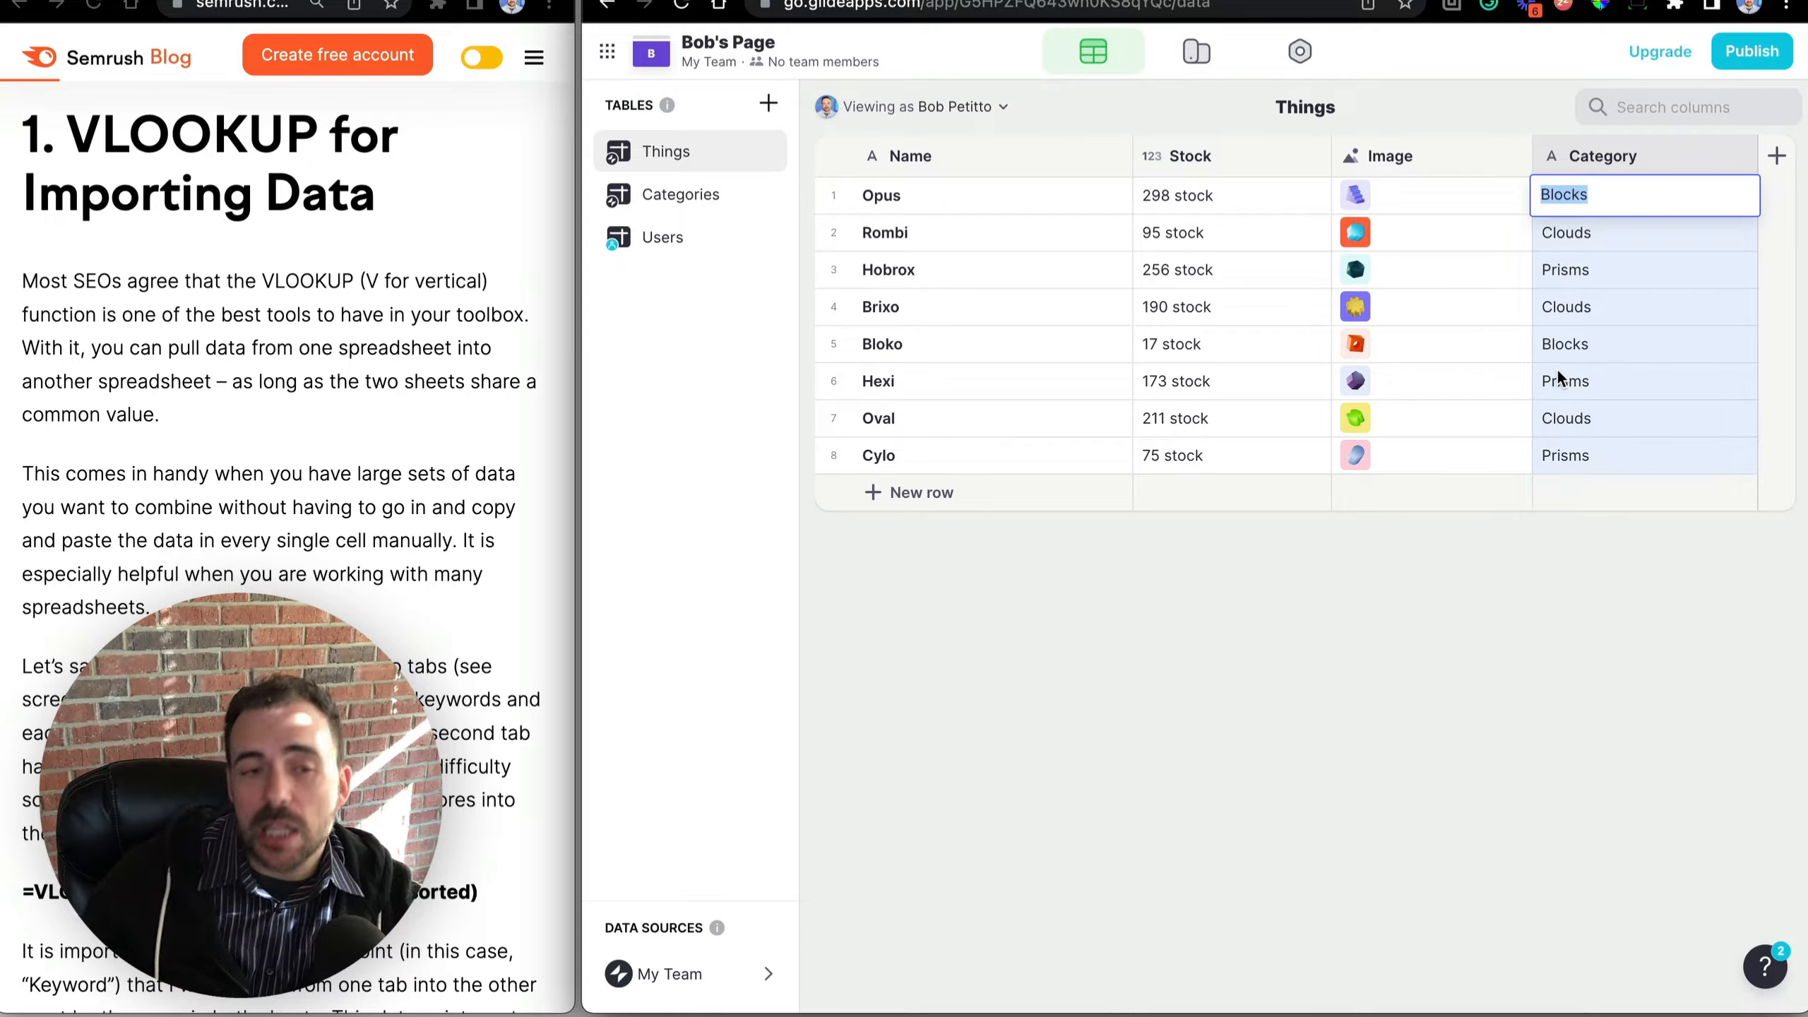
{"action": "key", "text": "Escape"}
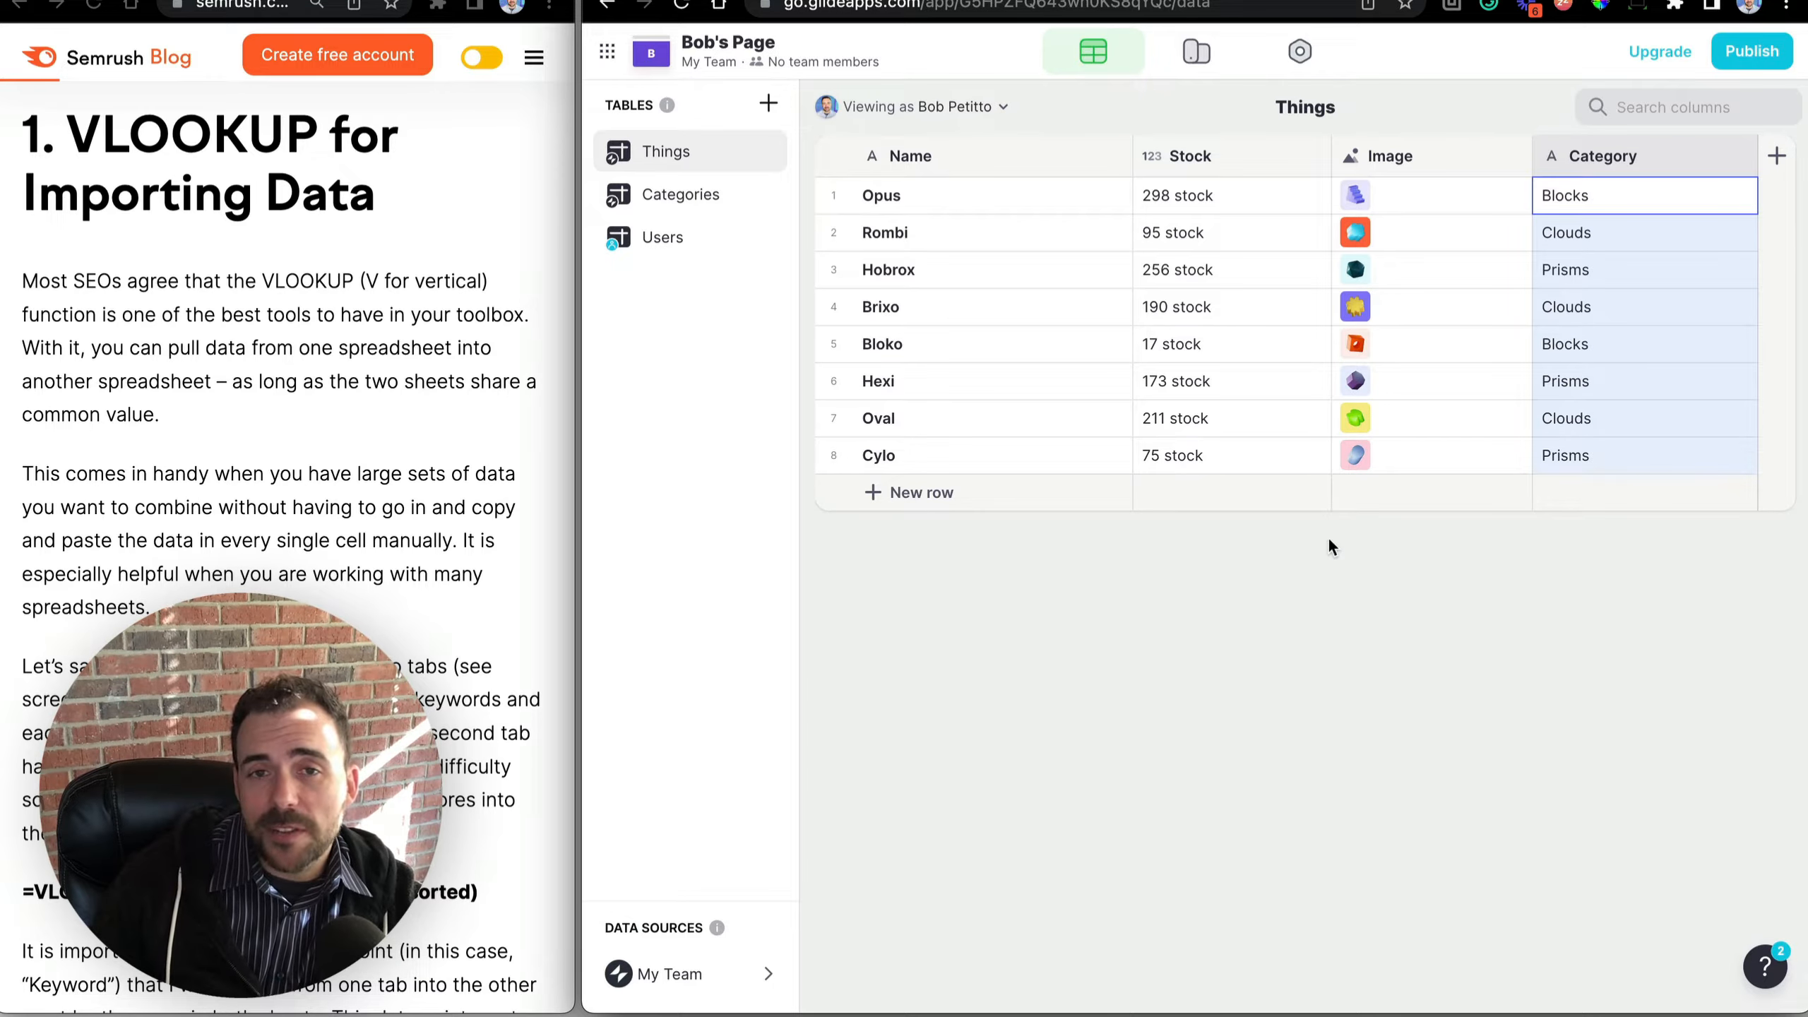
Add a Relation column to the Things table that matches Category to Name in the Categories table.
{"action": "left_click", "coordinate": [1777, 157]}
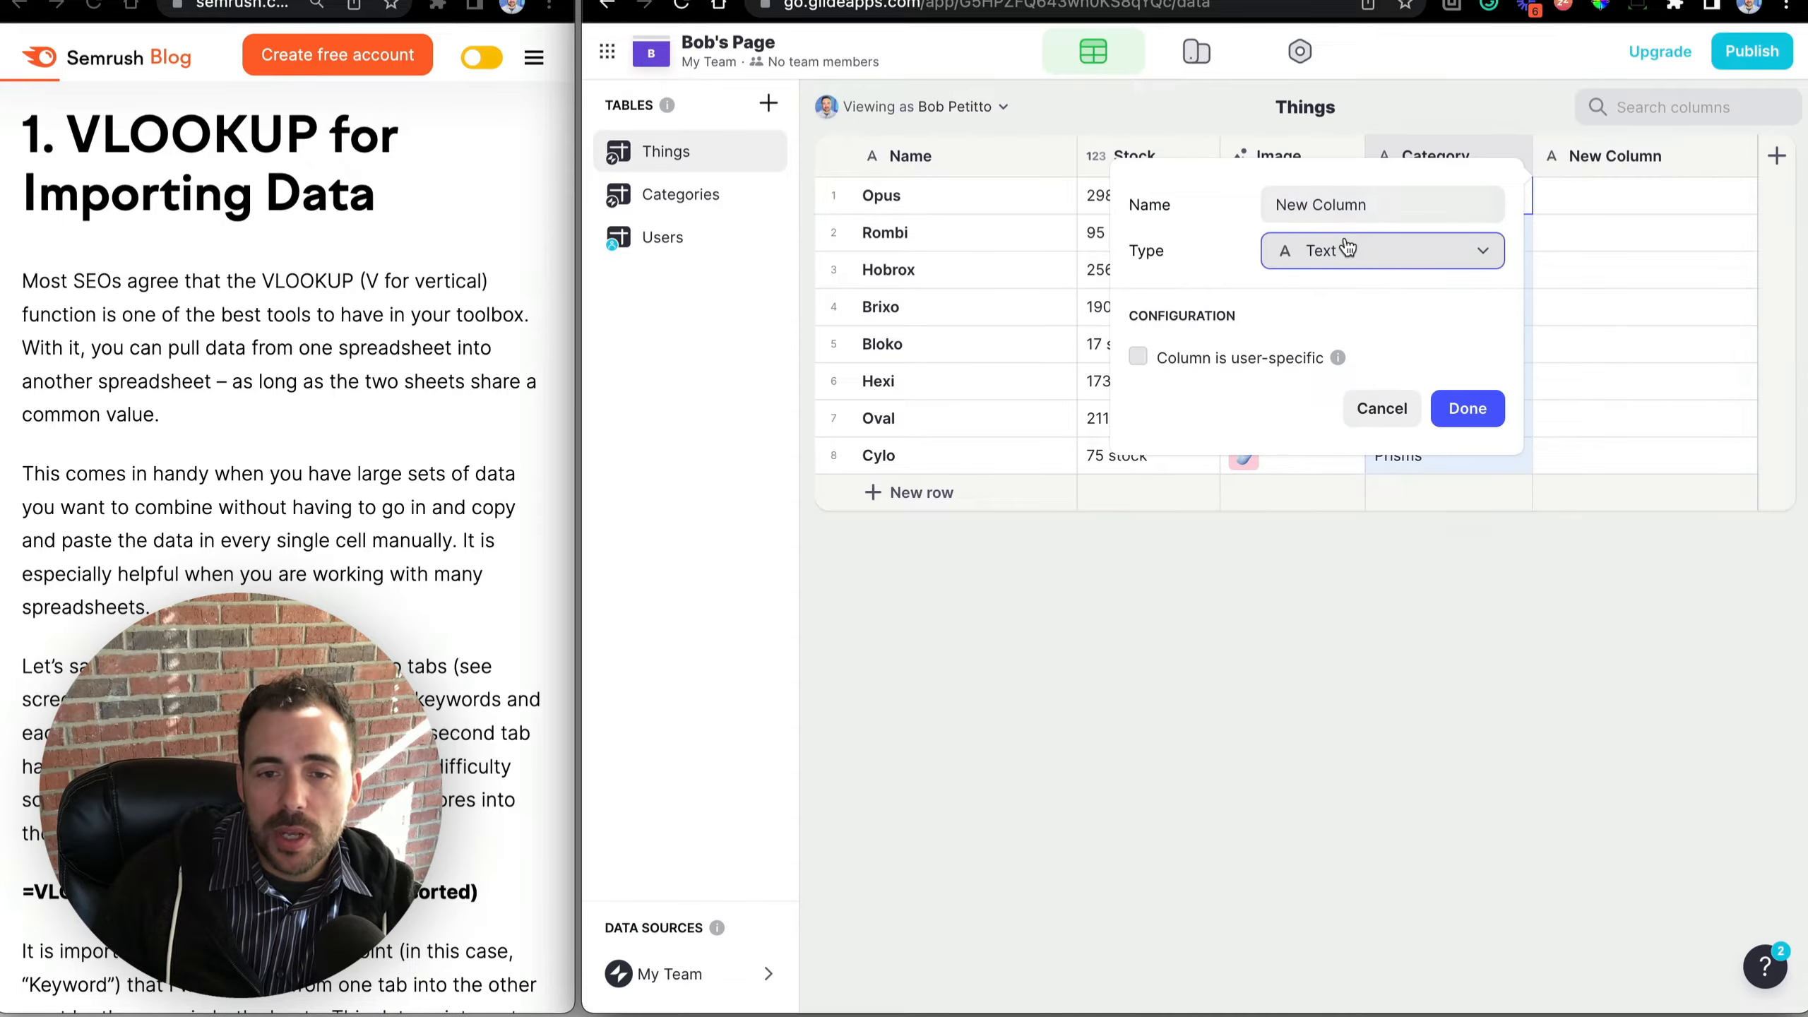
{"action": "left_click", "coordinate": [1348, 248]}
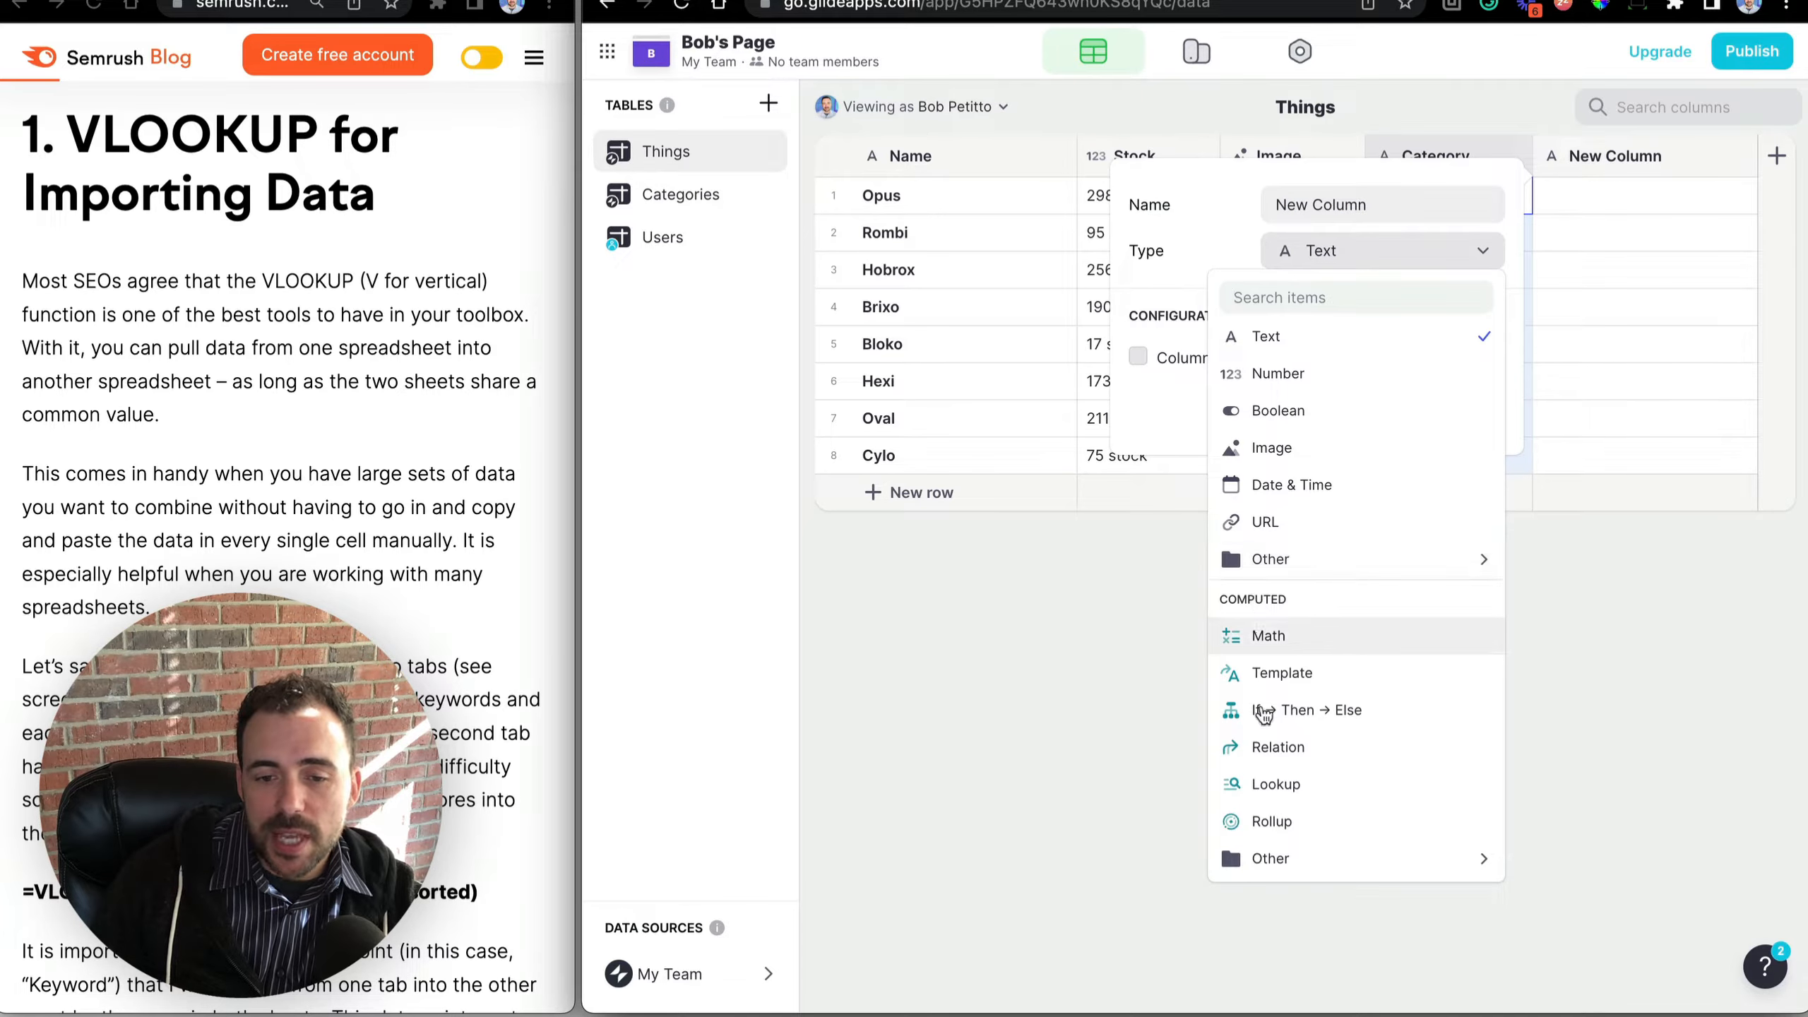
{"action": "left_click", "coordinate": [1278, 747]}
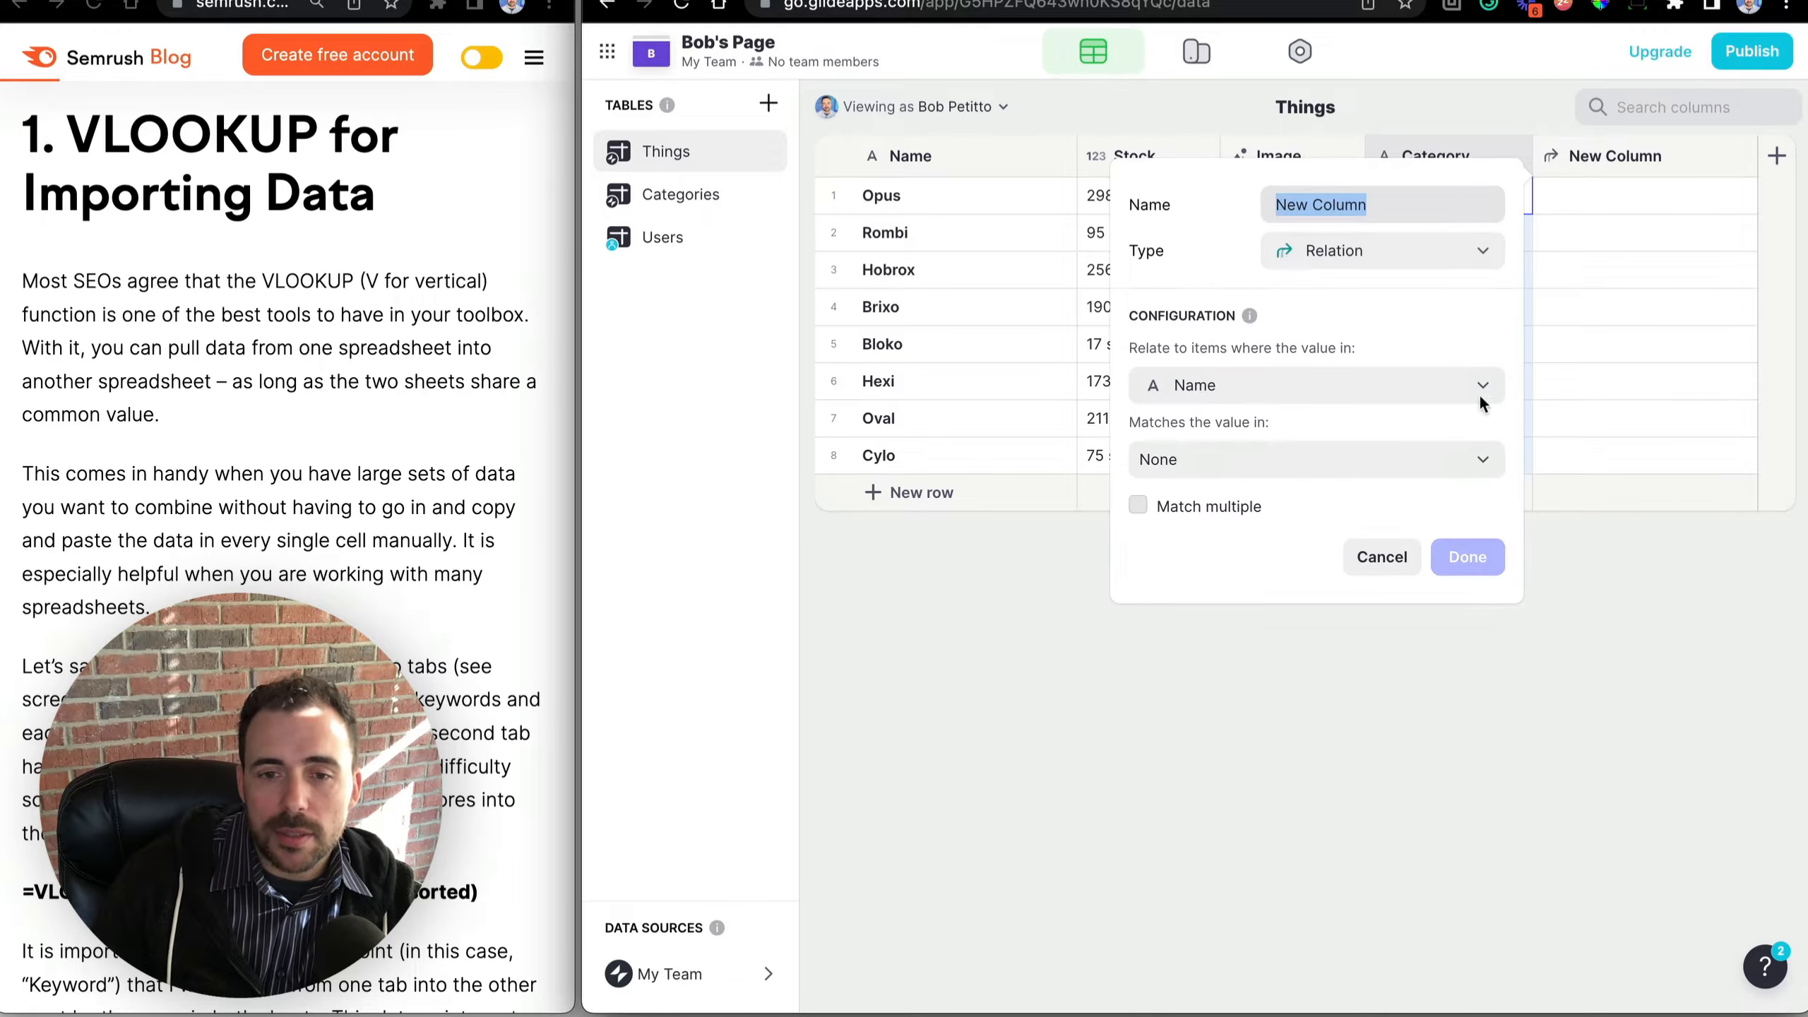
{"action": "left_click", "coordinate": [1213, 387]}
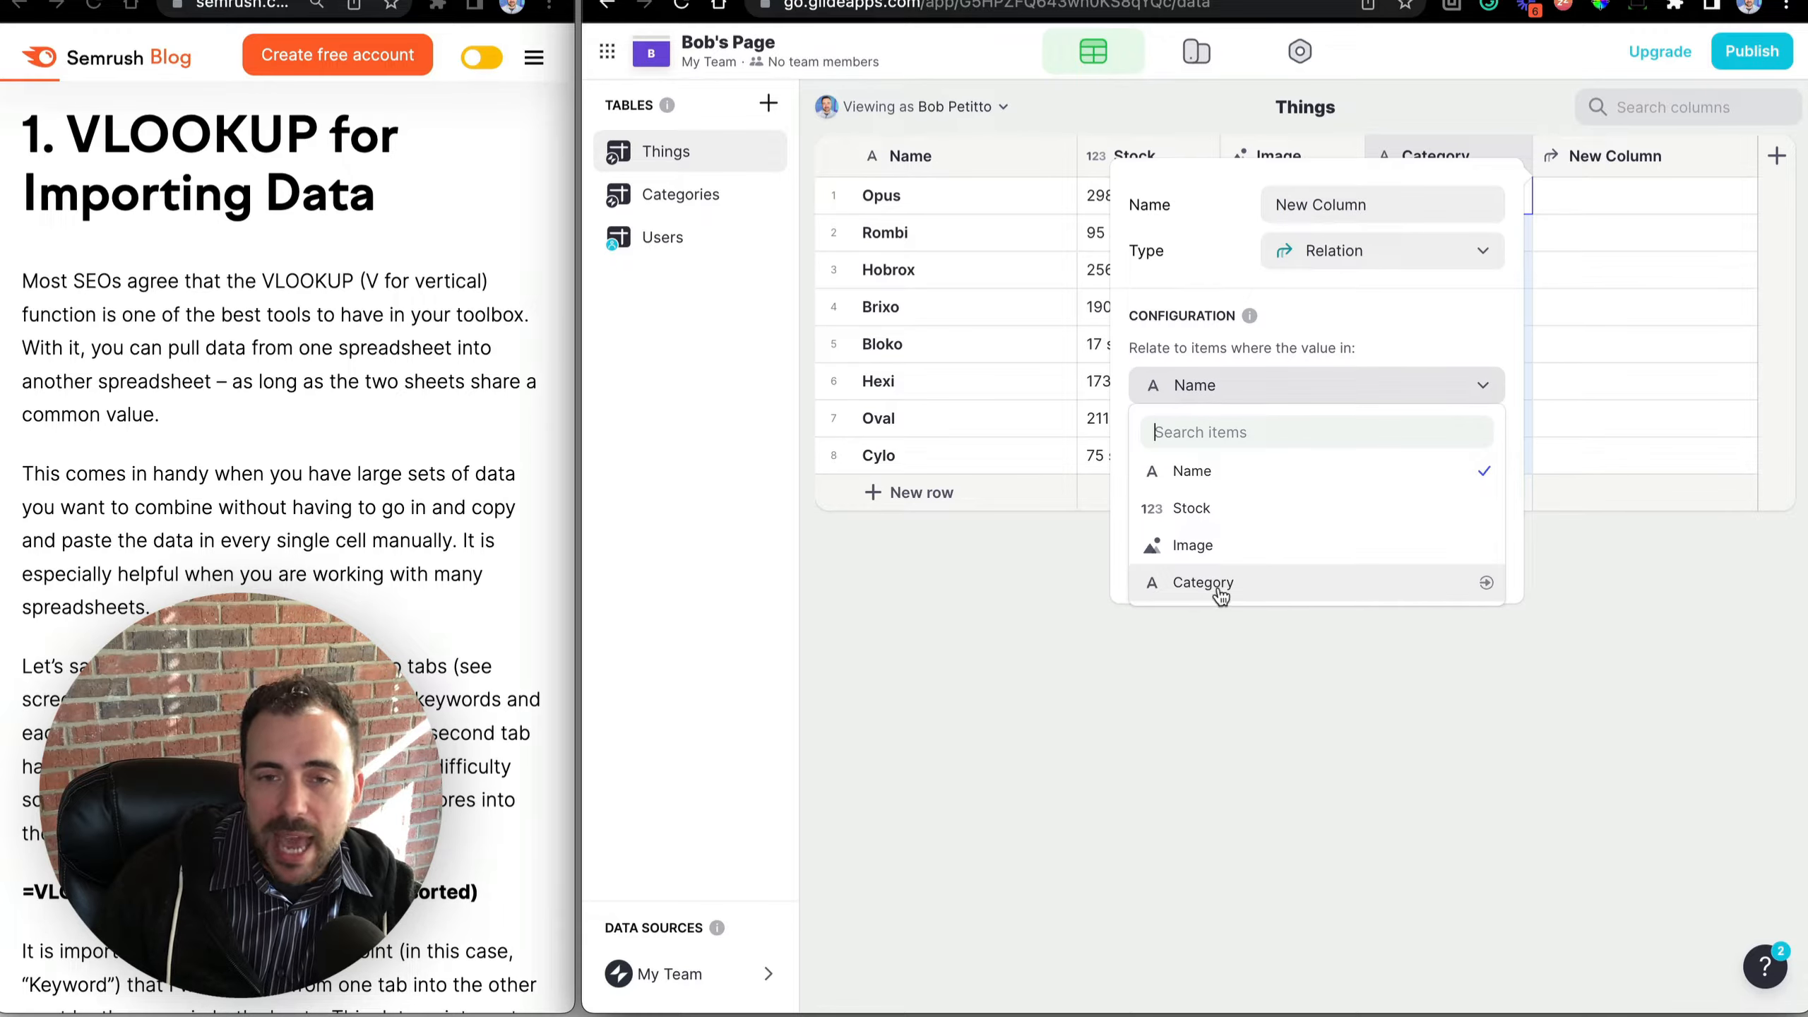
{"action": "left_click", "coordinate": [1213, 584]}
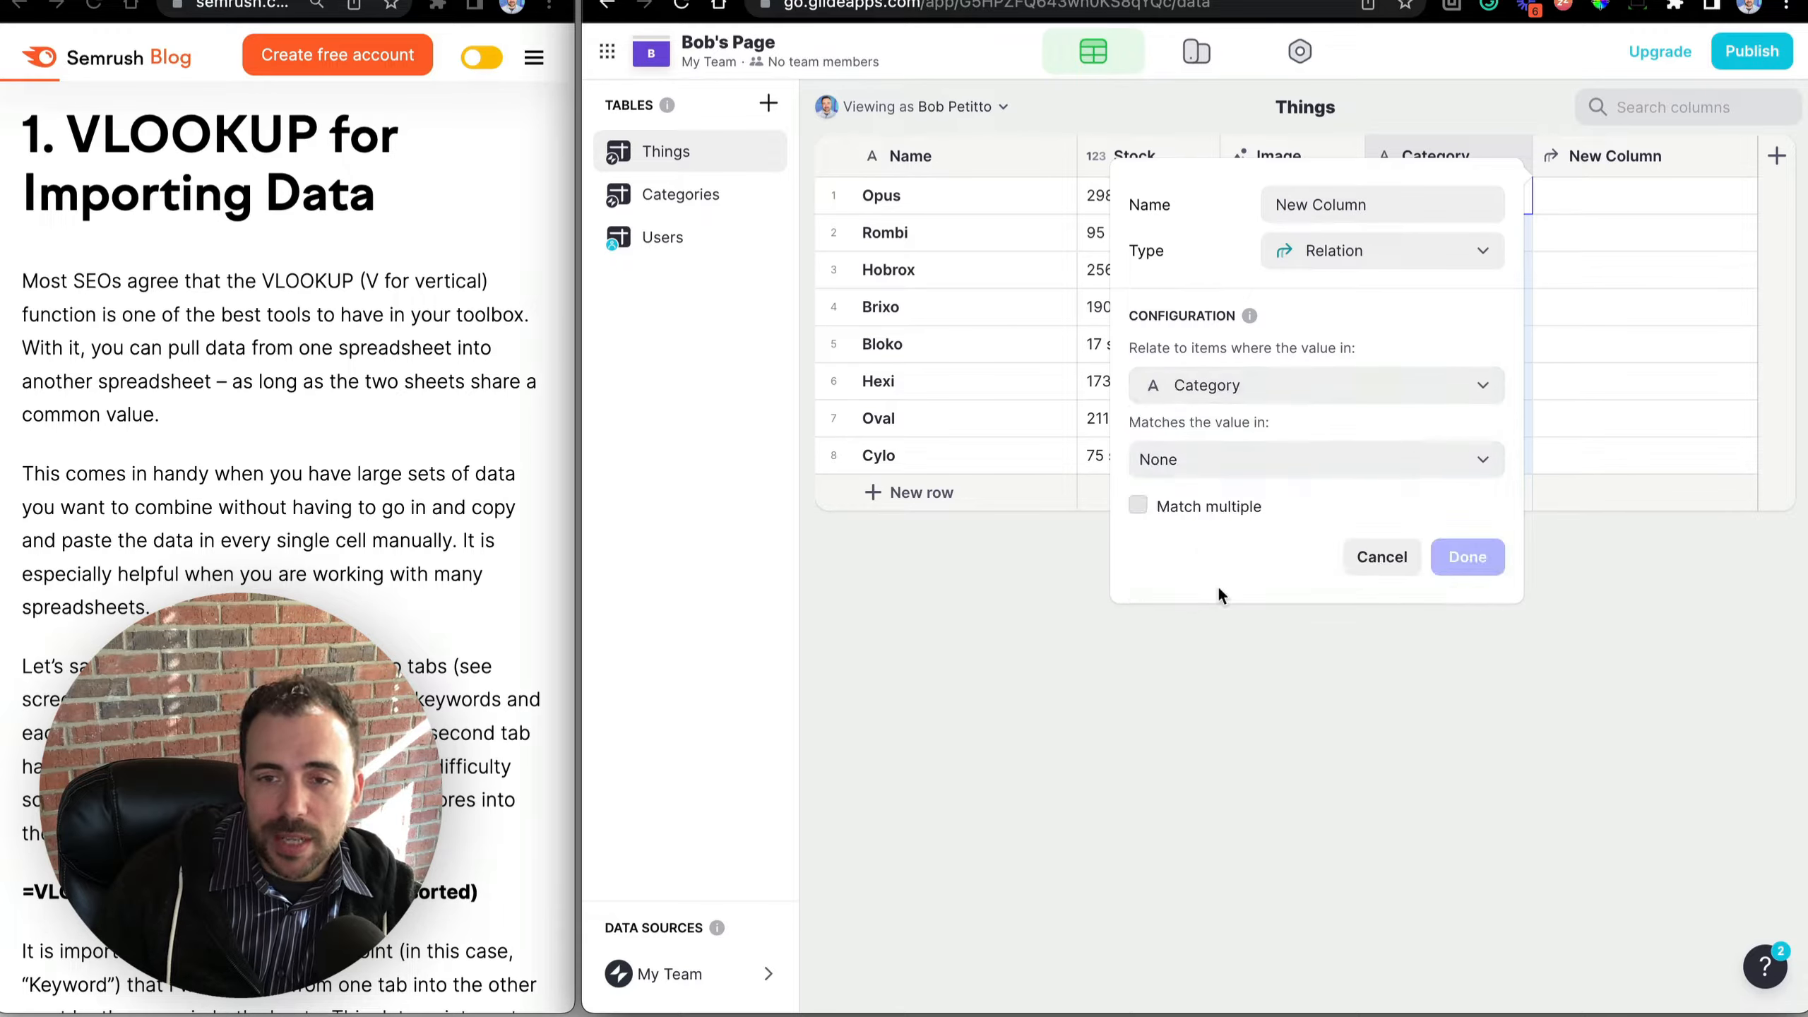
{"action": "left_click", "coordinate": [1205, 476]}
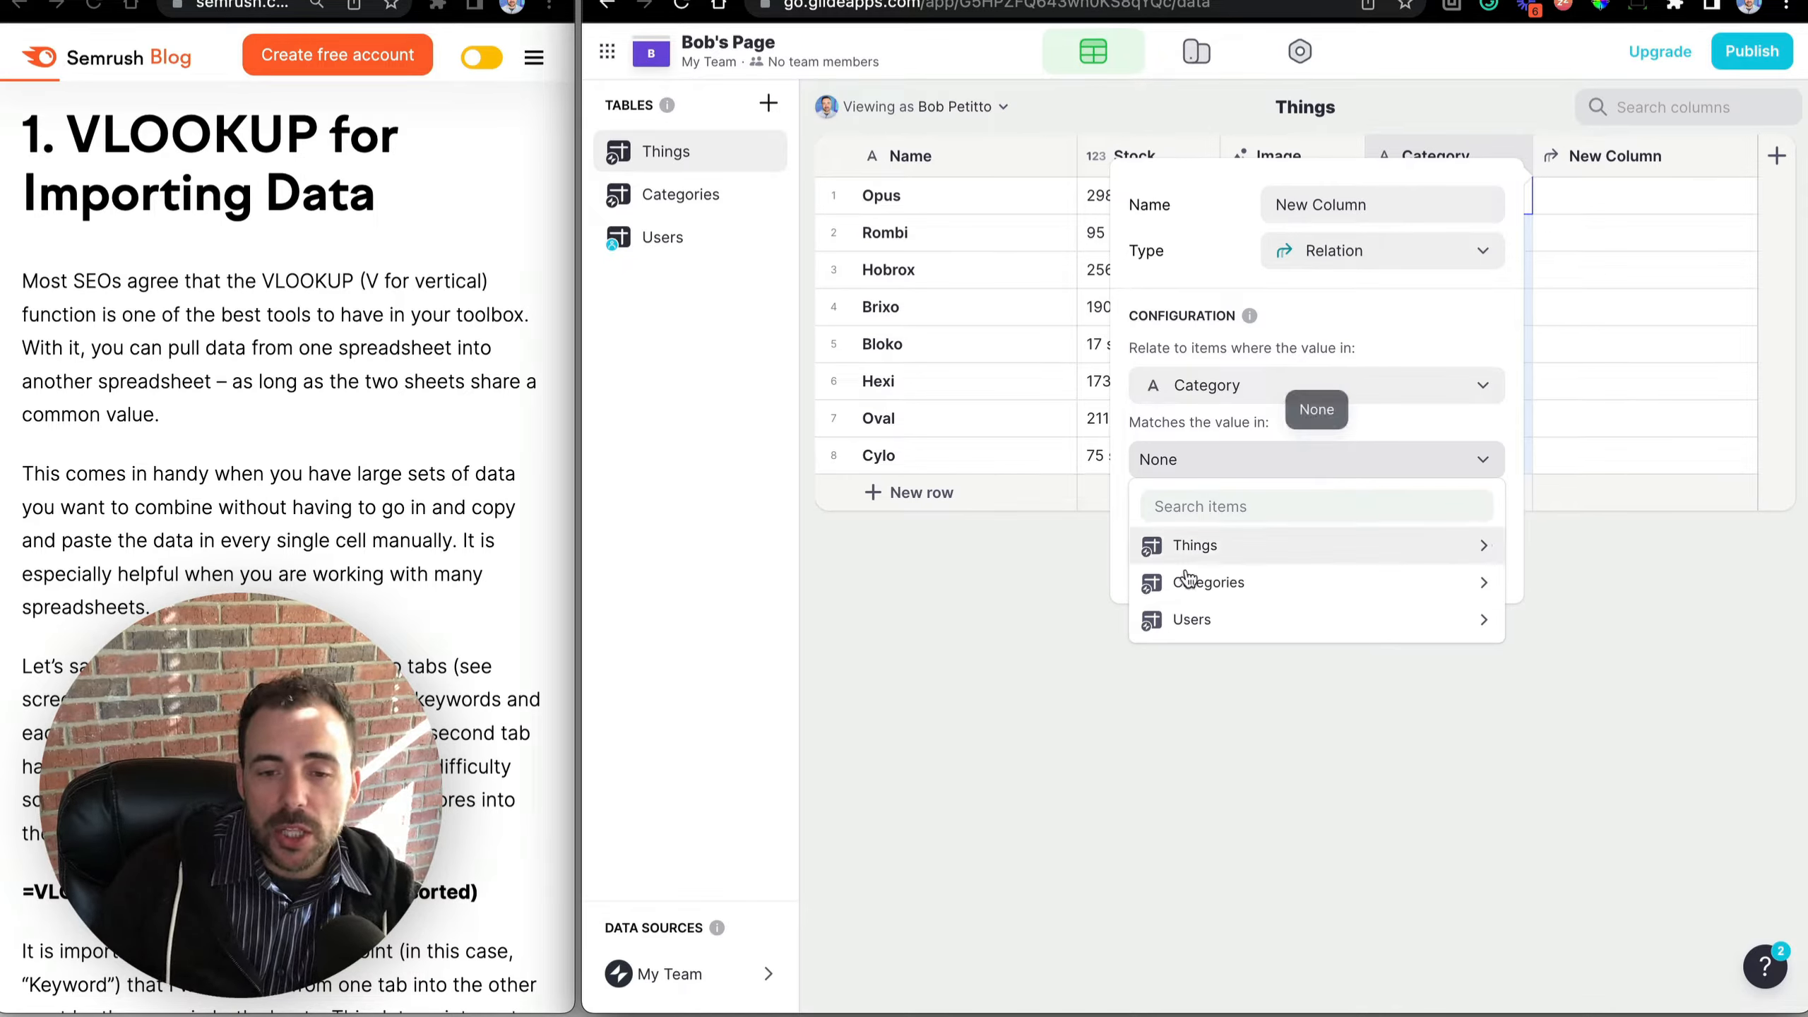
{"action": "mouse_move", "coordinate": [1189, 583]}
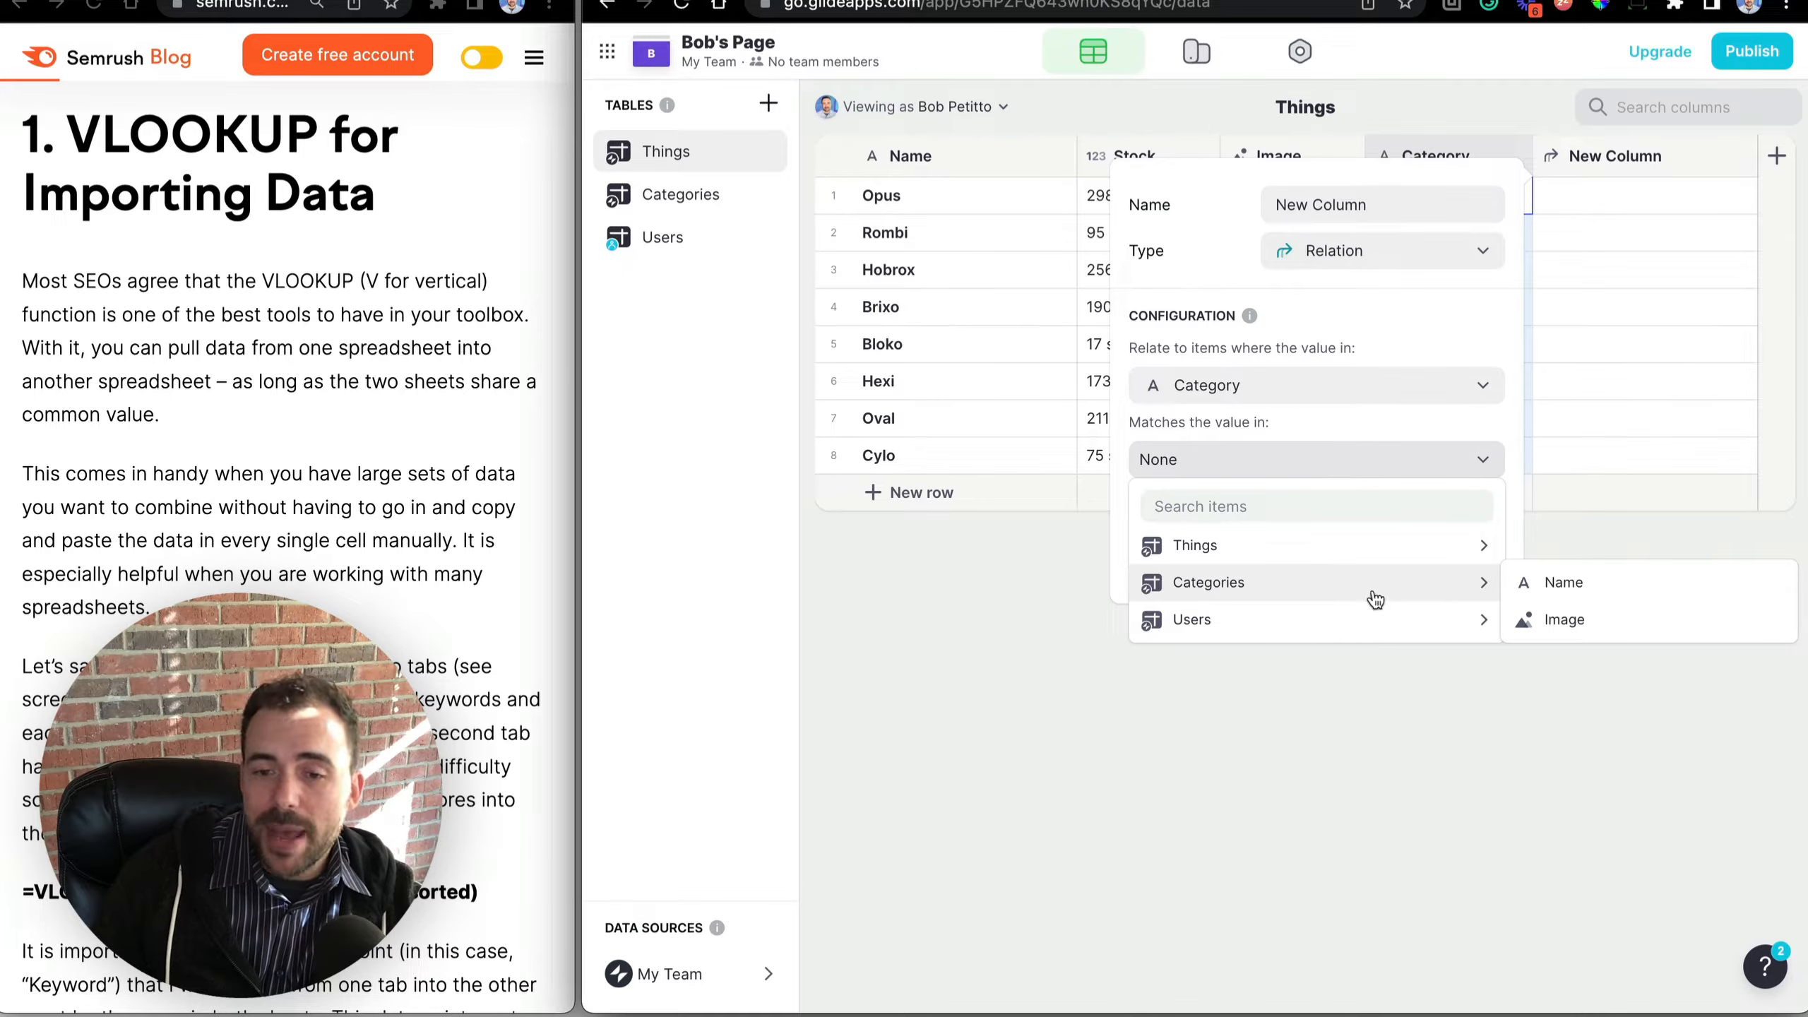
{"action": "left_click", "coordinate": [1588, 600]}
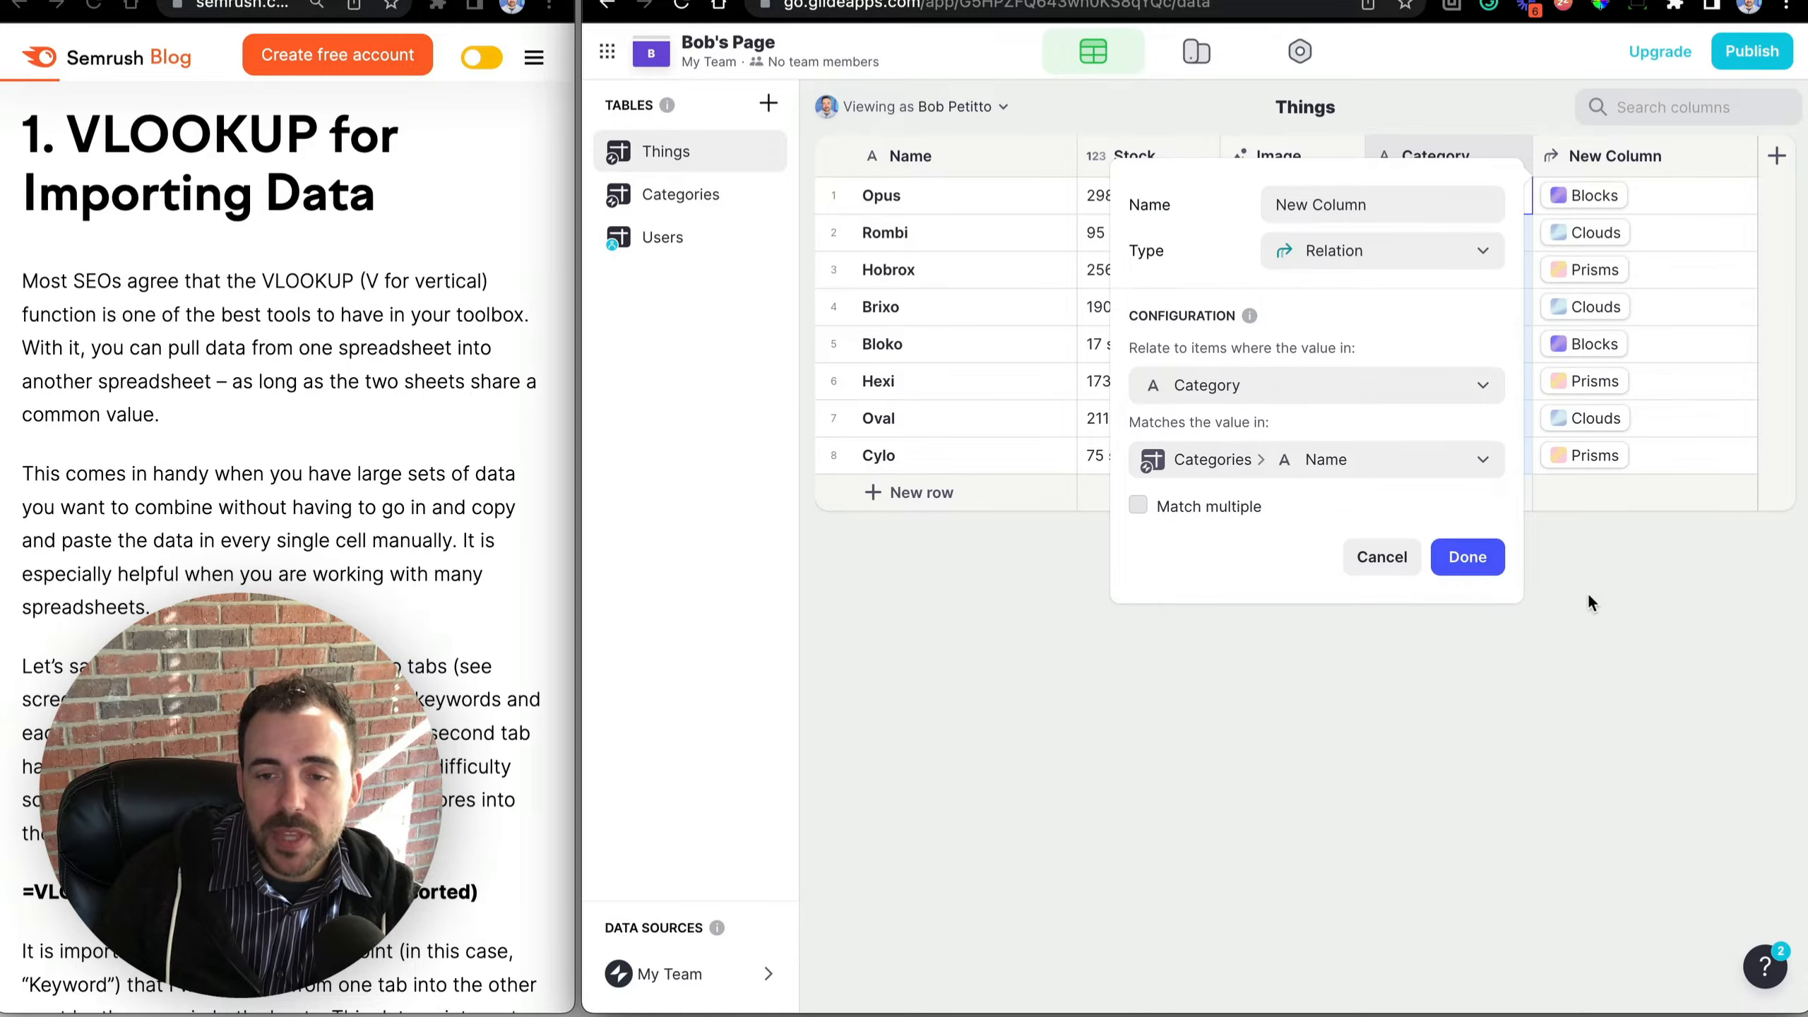
{"action": "left_click", "coordinate": [1478, 562]}
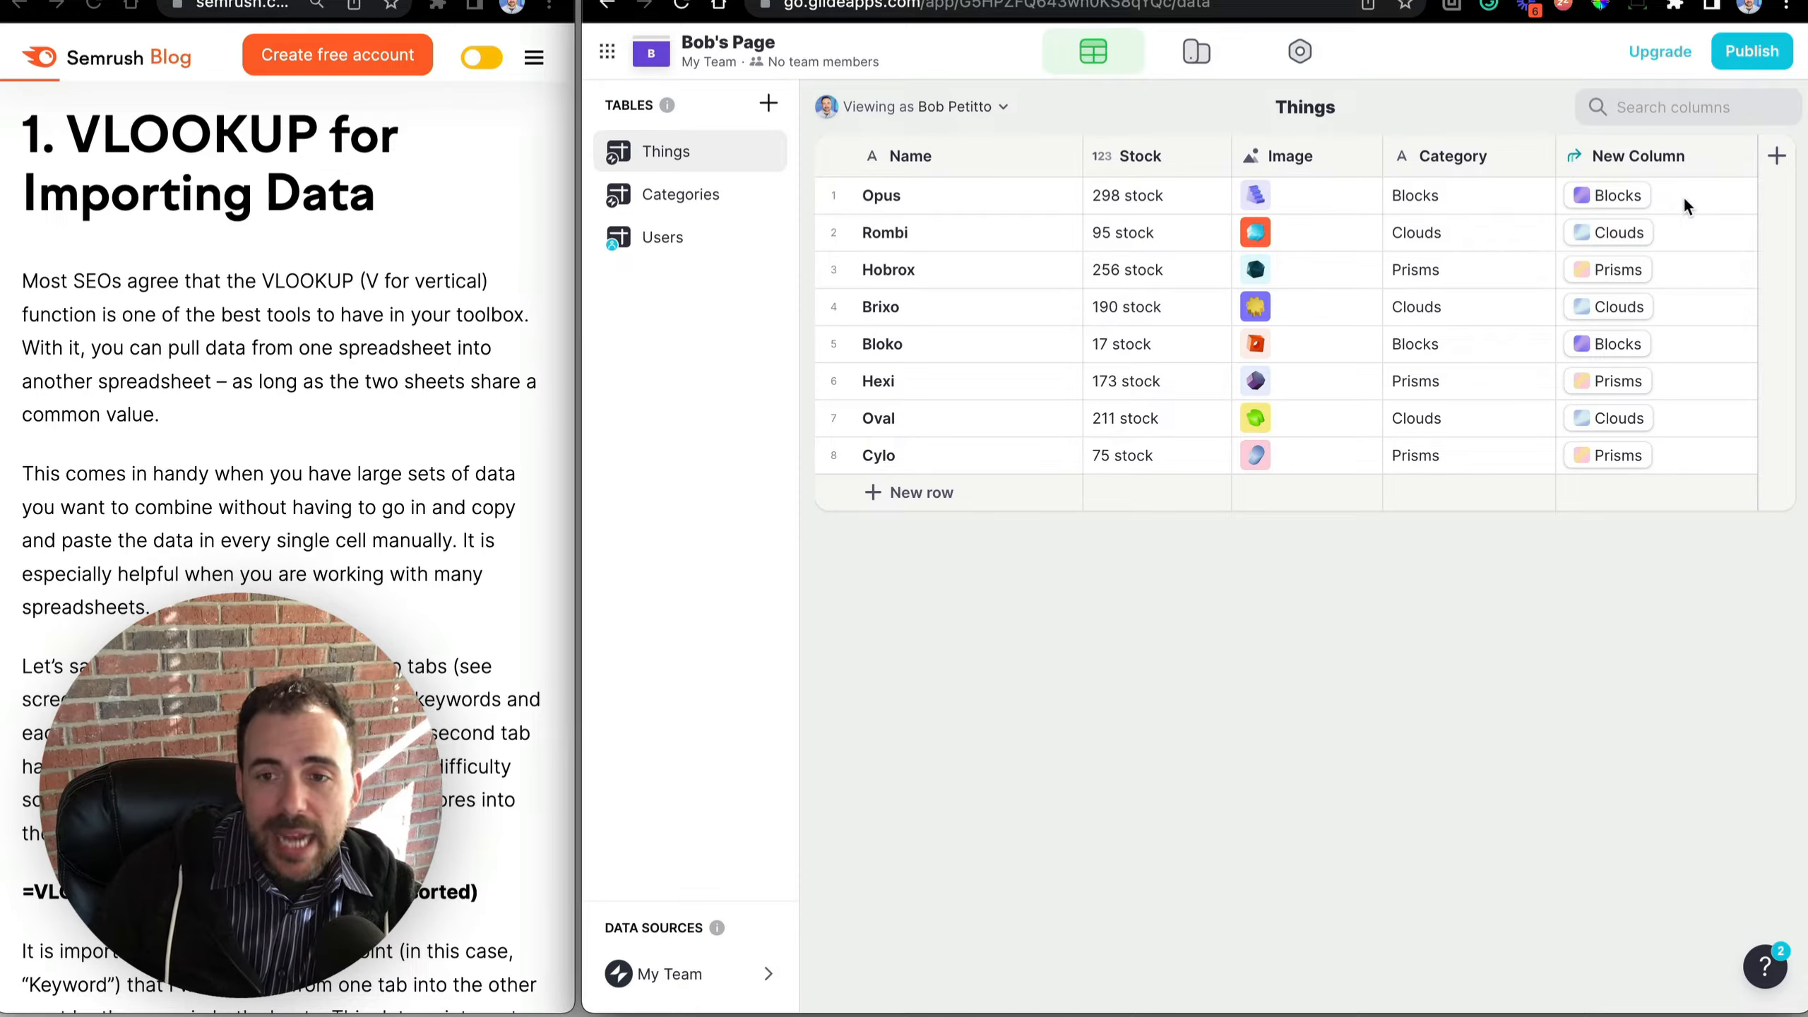
{"action": "left_click_drag", "start_coordinate": [1683, 195], "coordinate": [1689, 458]}
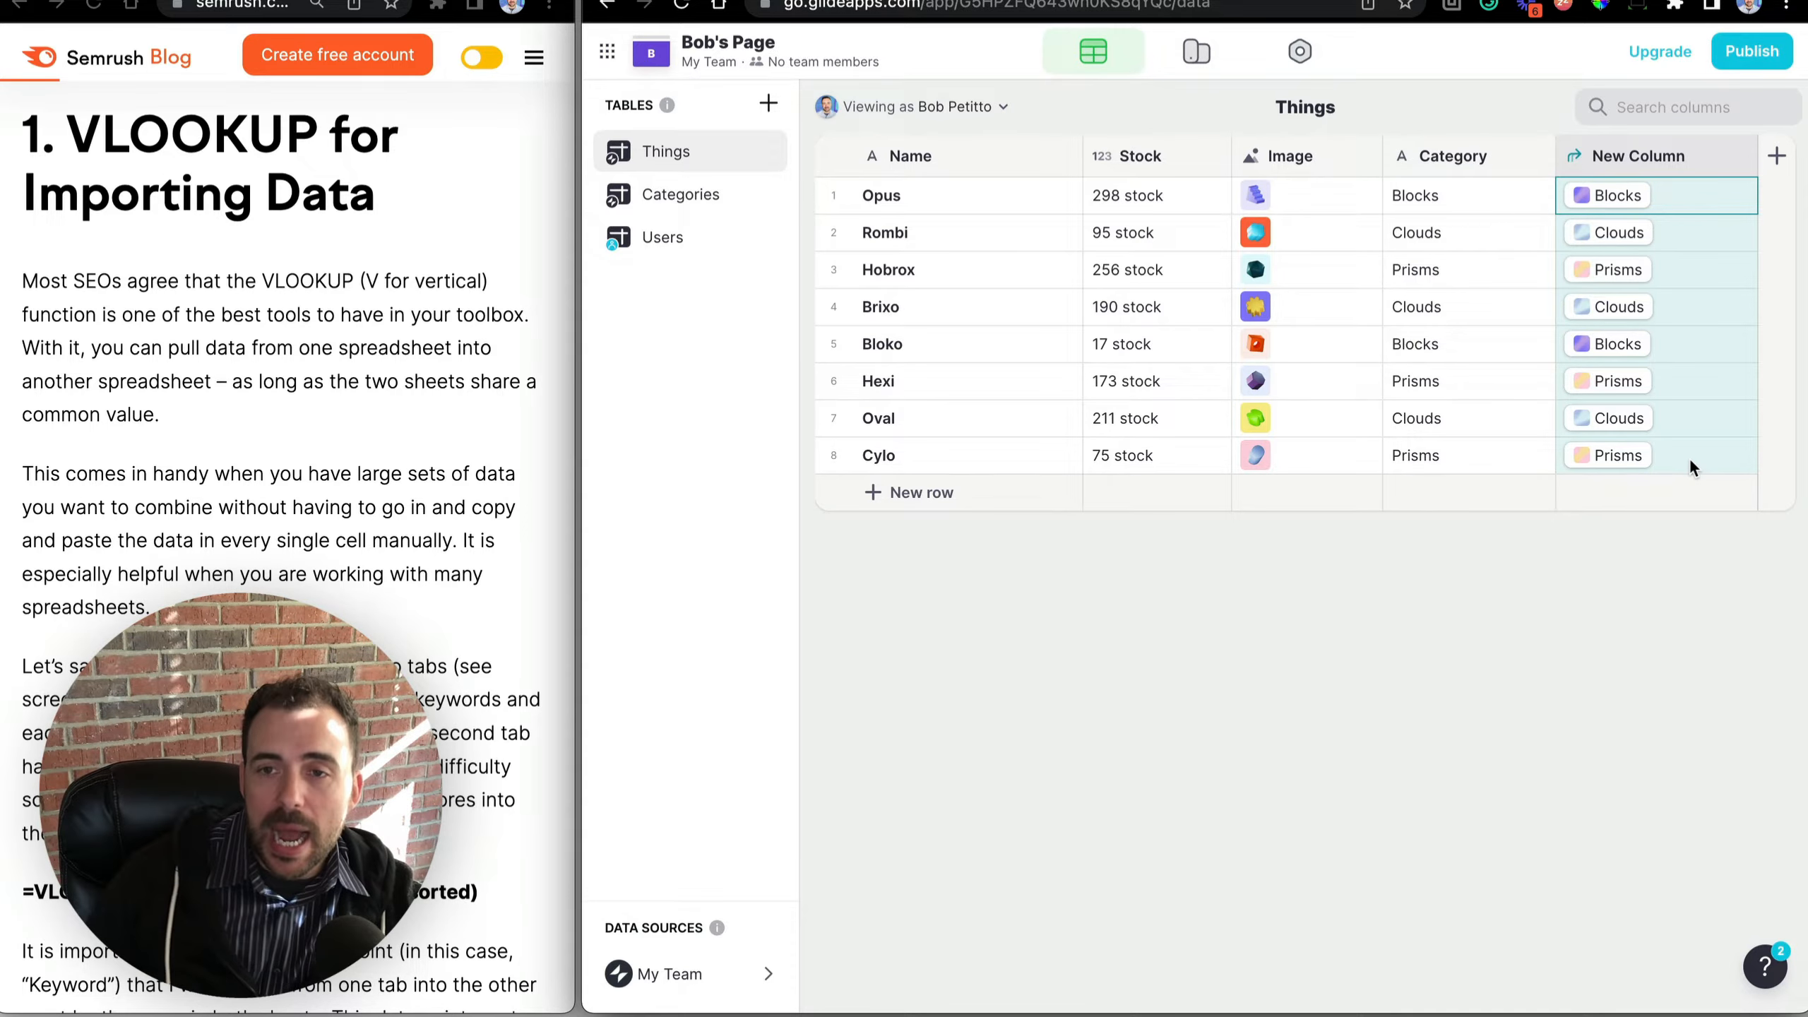
Add a Lookup column named cat_image that returns the Image through the New Column relation.
{"action": "left_click", "coordinate": [1770, 159]}
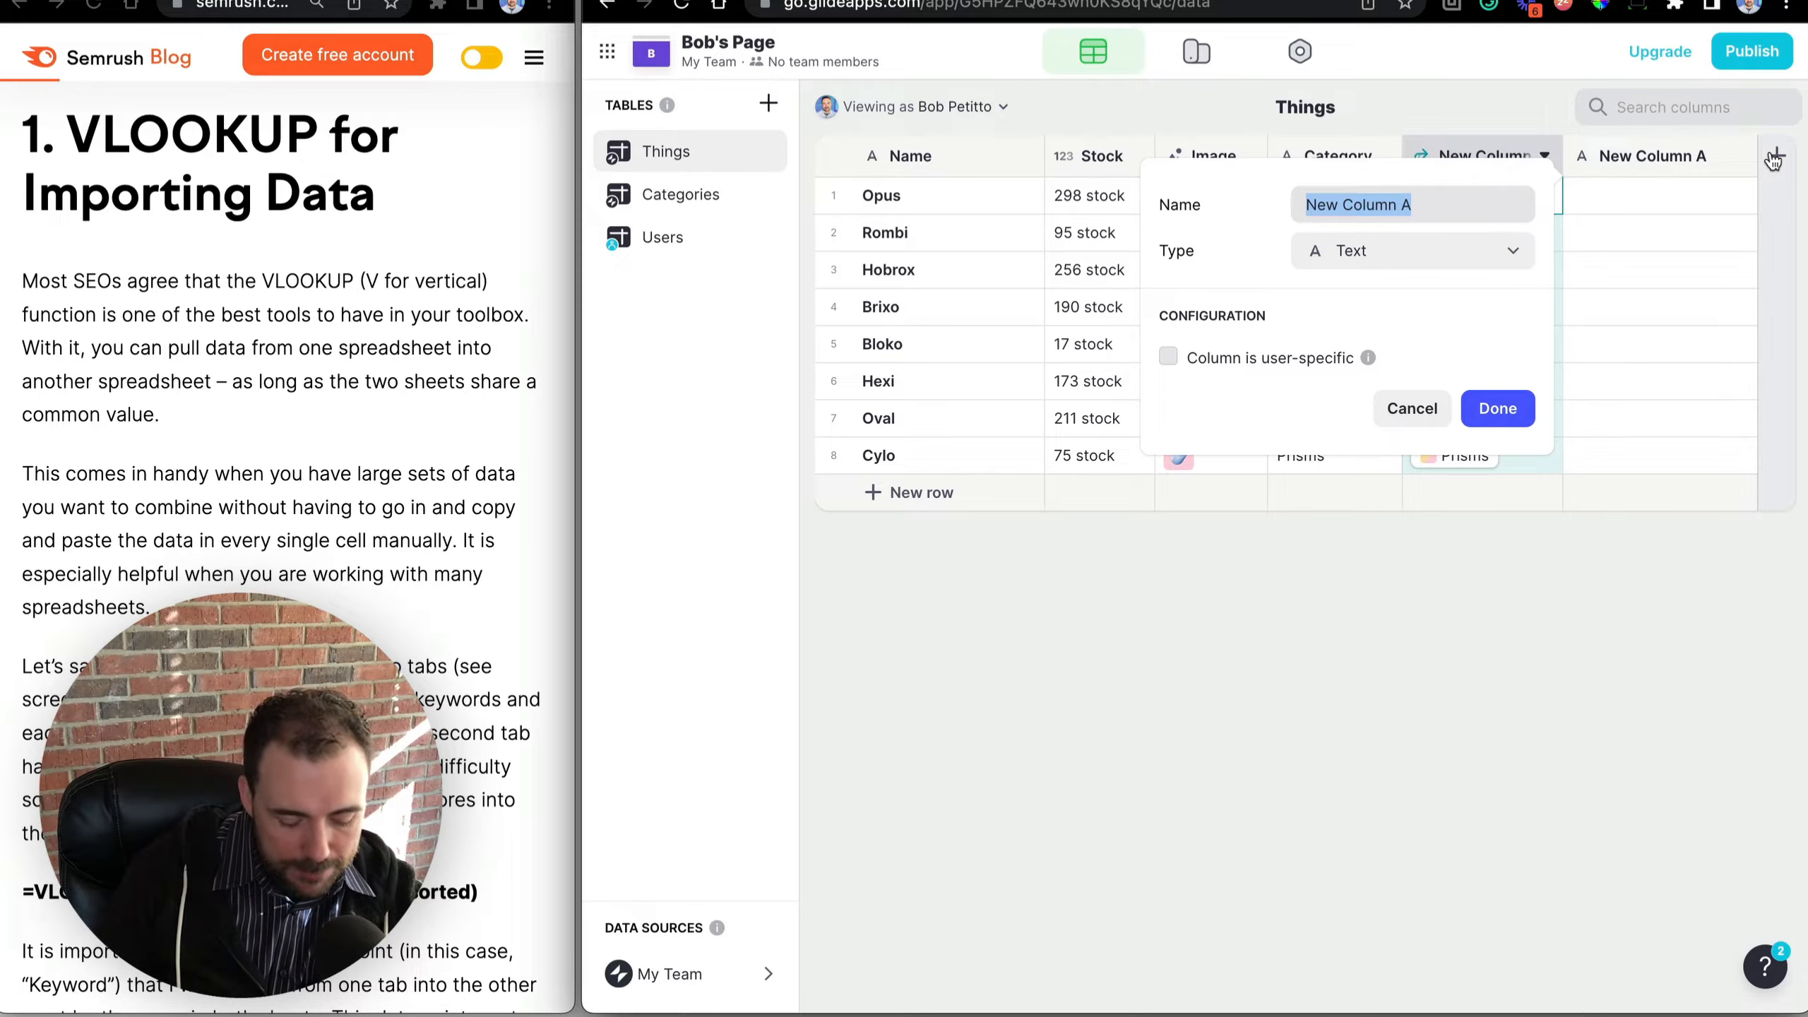
{"action": "type", "text": "cat"}
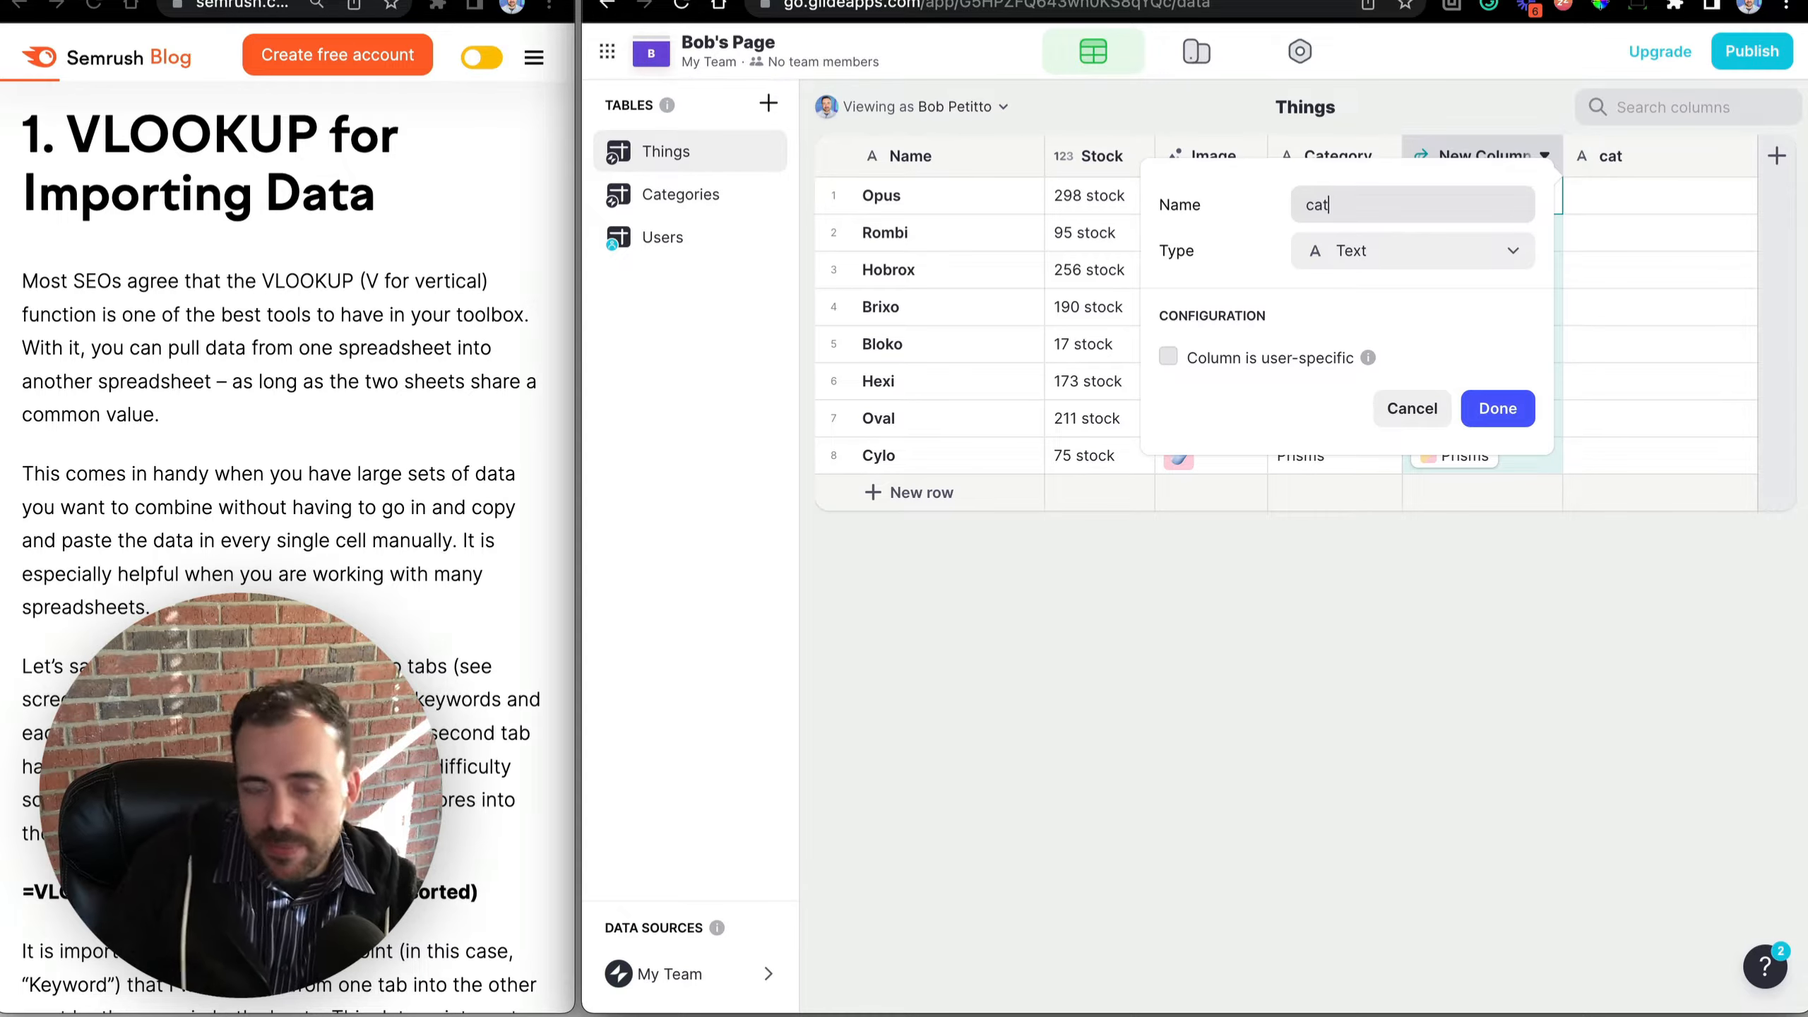
{"action": "type", "text": "_image"}
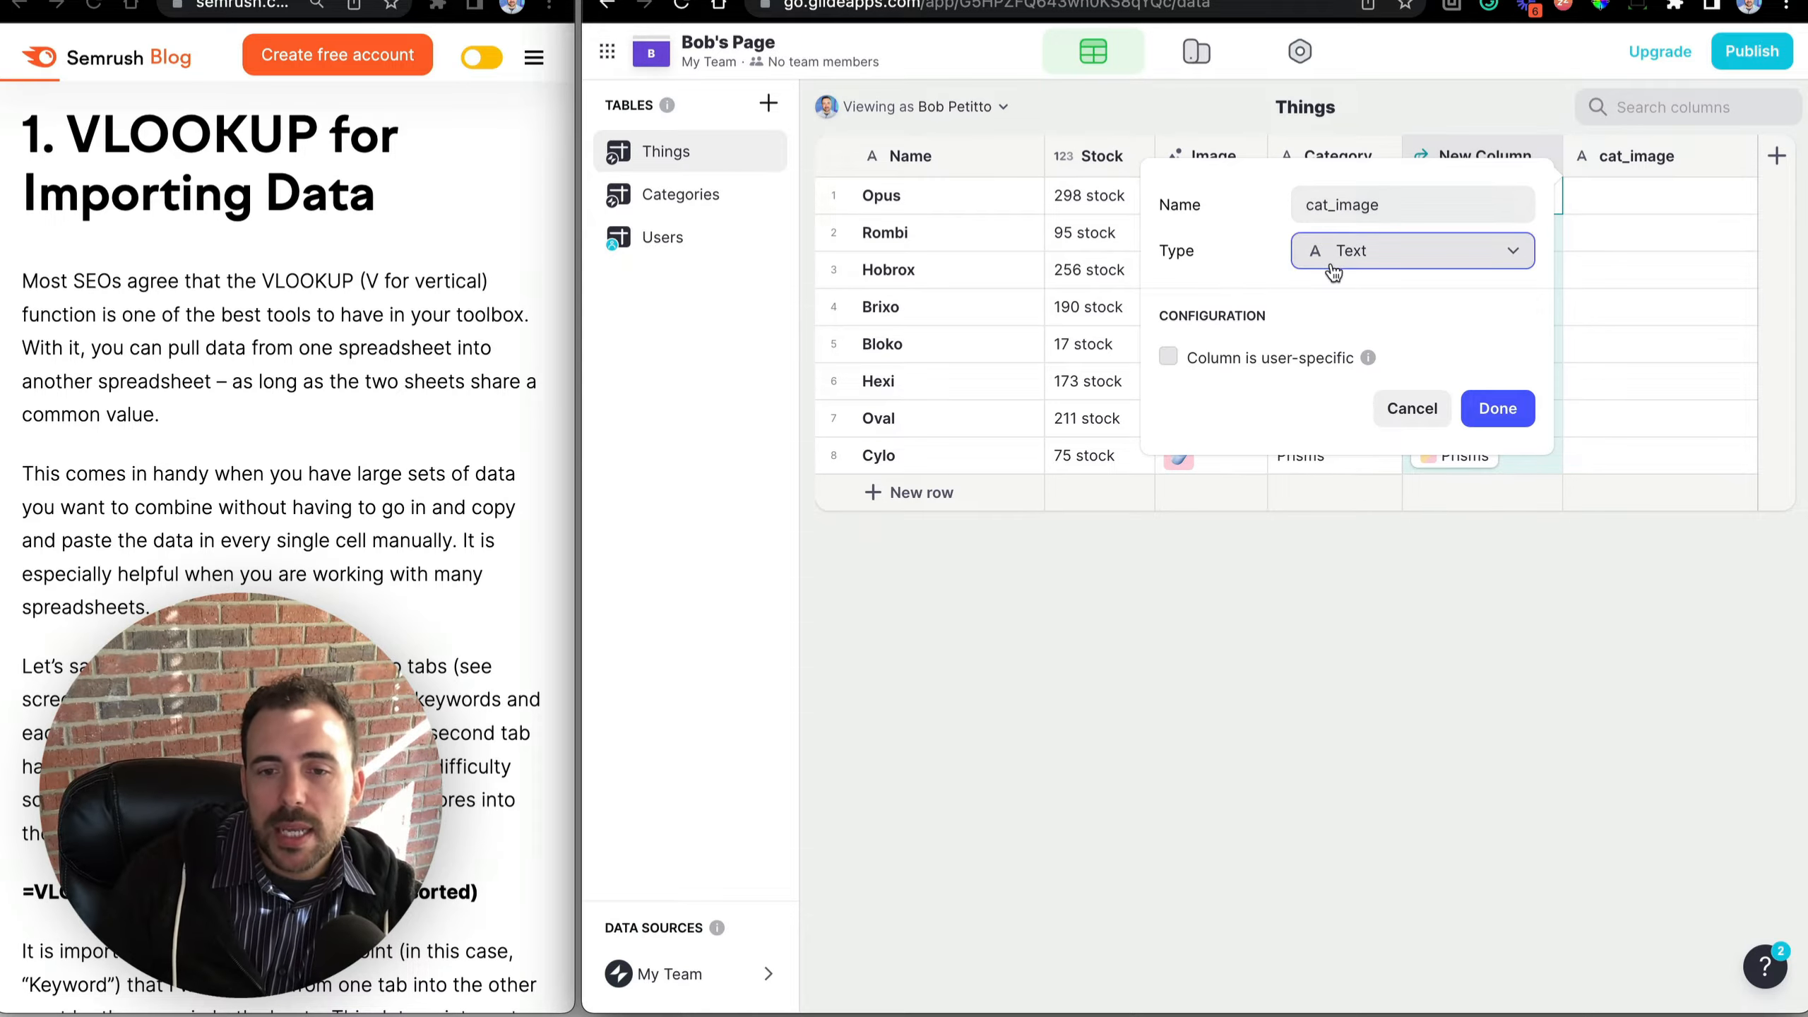
{"action": "left_click", "coordinate": [1333, 271]}
{"action": "left_click", "coordinate": [1286, 783]}
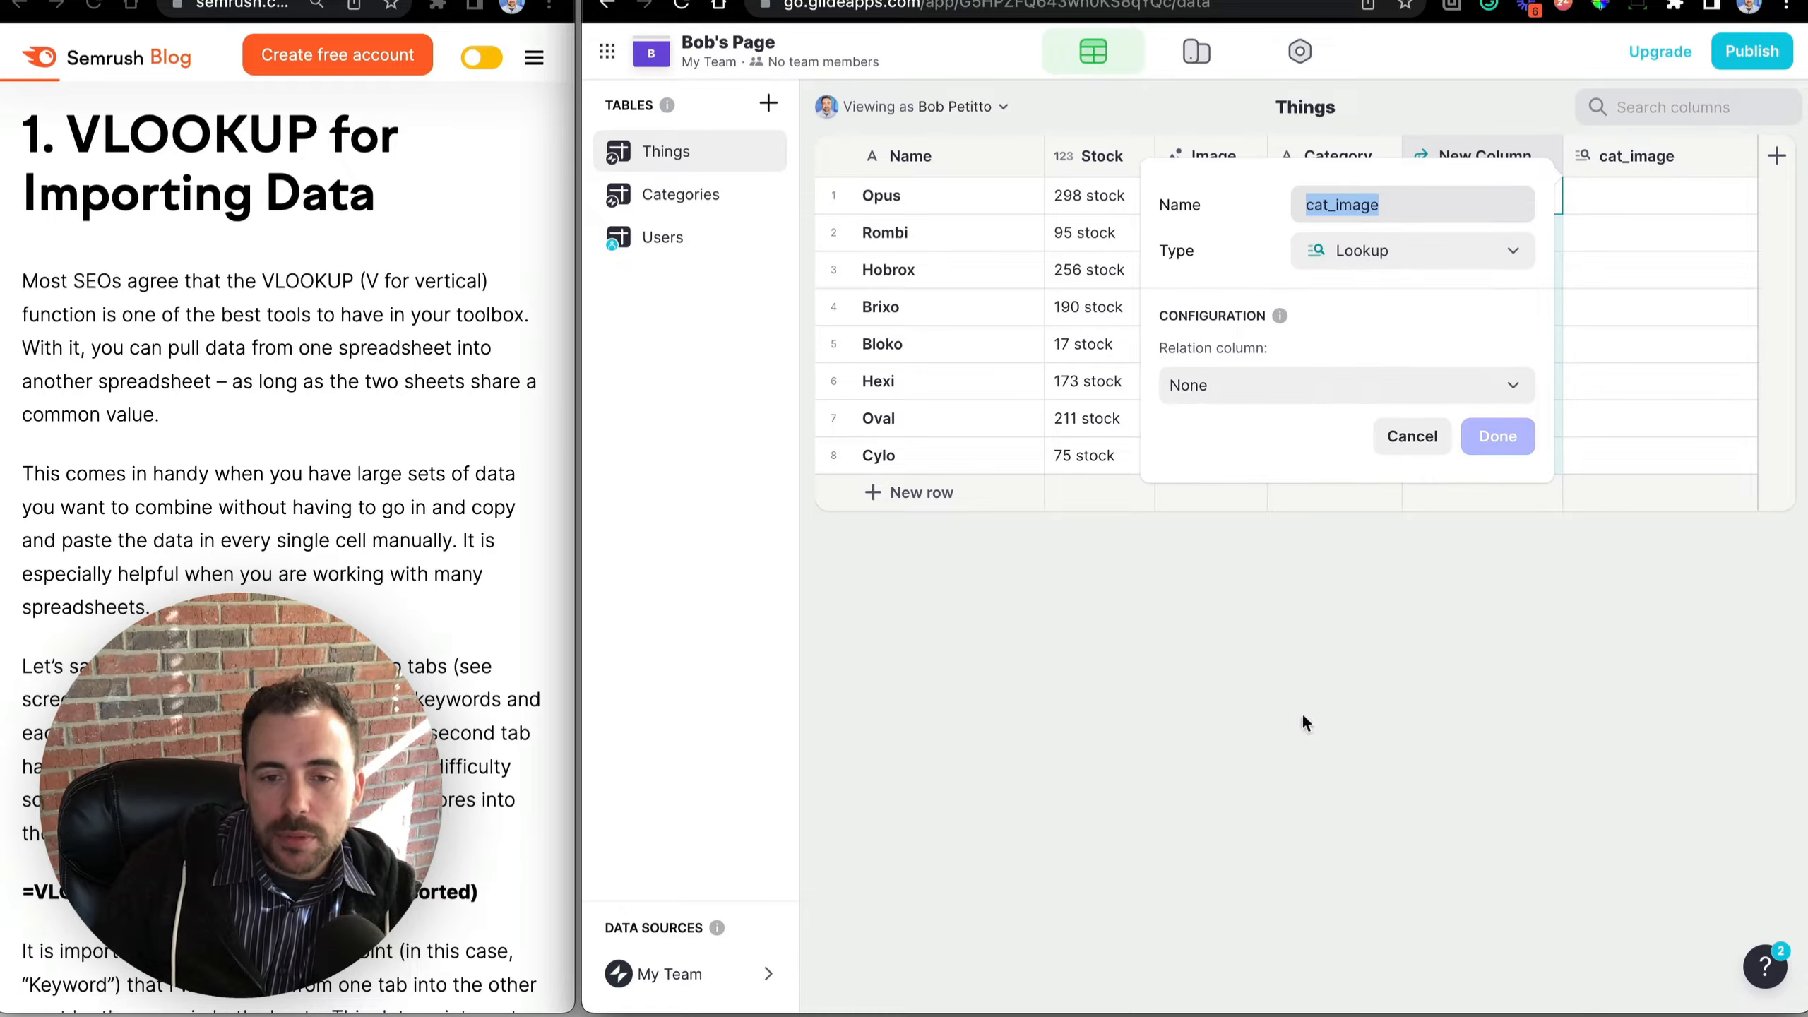
{"action": "left_click", "coordinate": [1190, 385]}
{"action": "mouse_move", "coordinate": [1208, 480]}
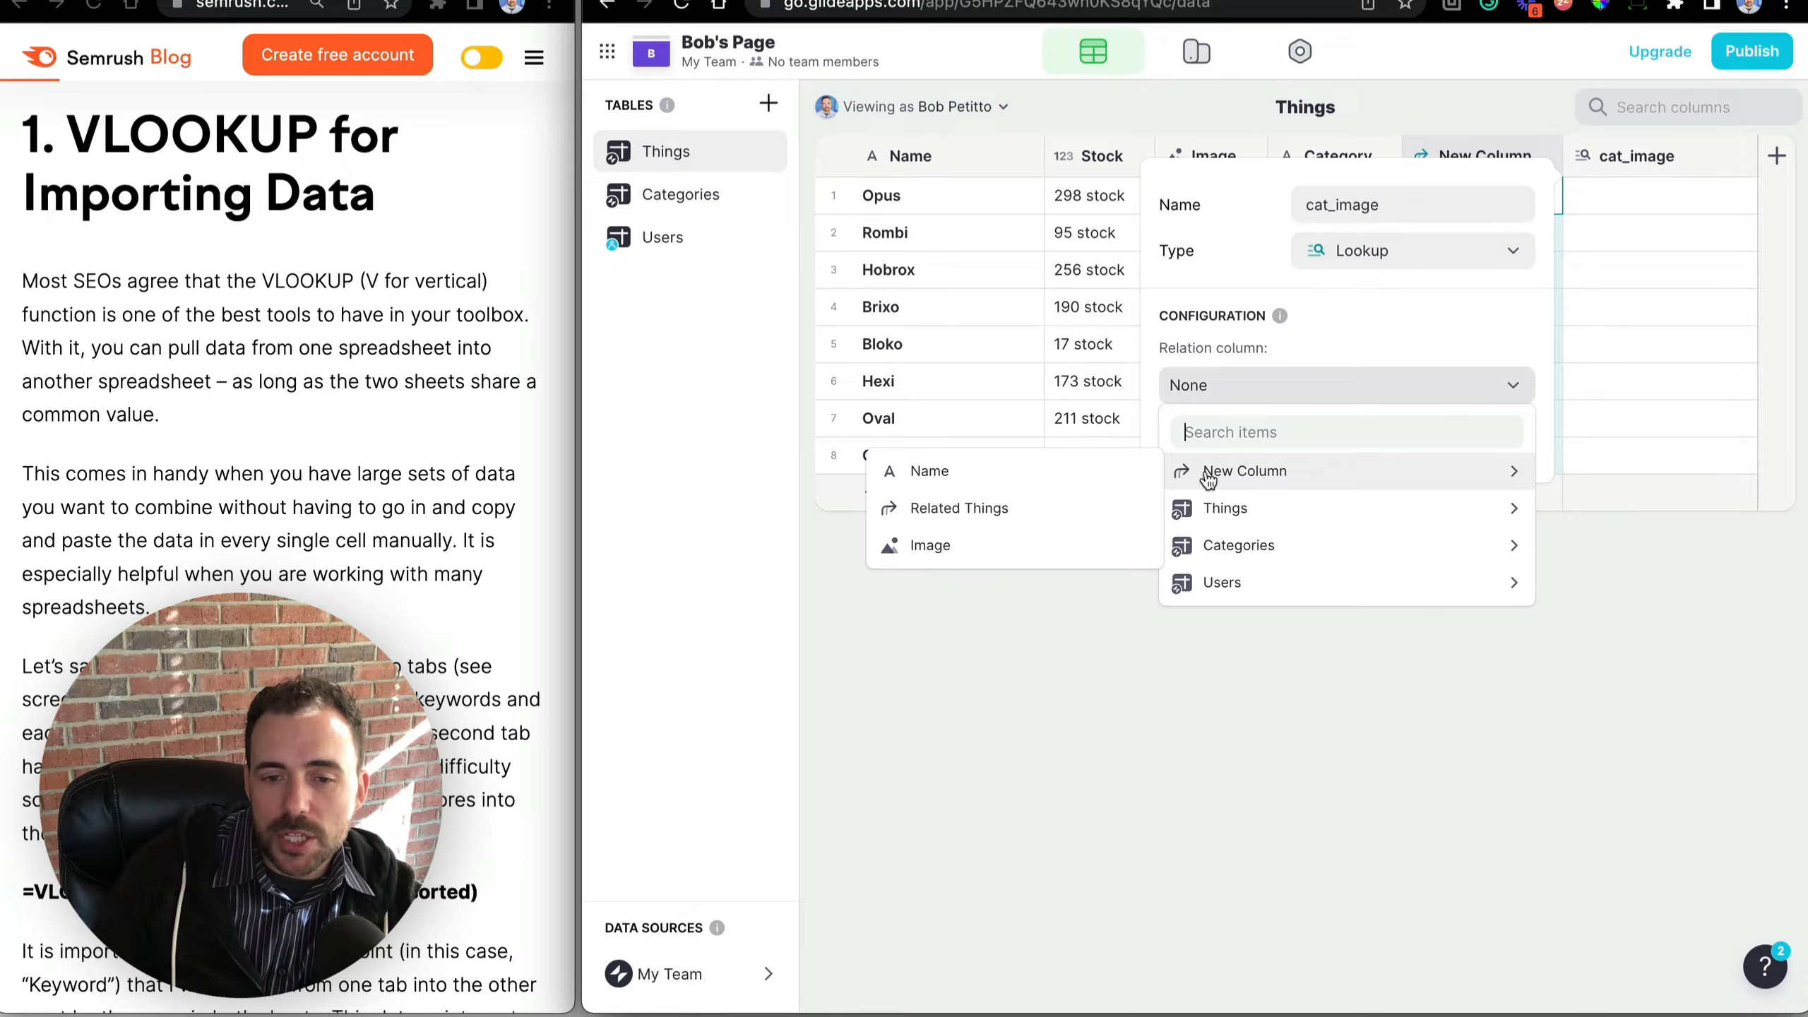
{"action": "left_click", "coordinate": [979, 546]}
{"action": "left_click", "coordinate": [1502, 441]}
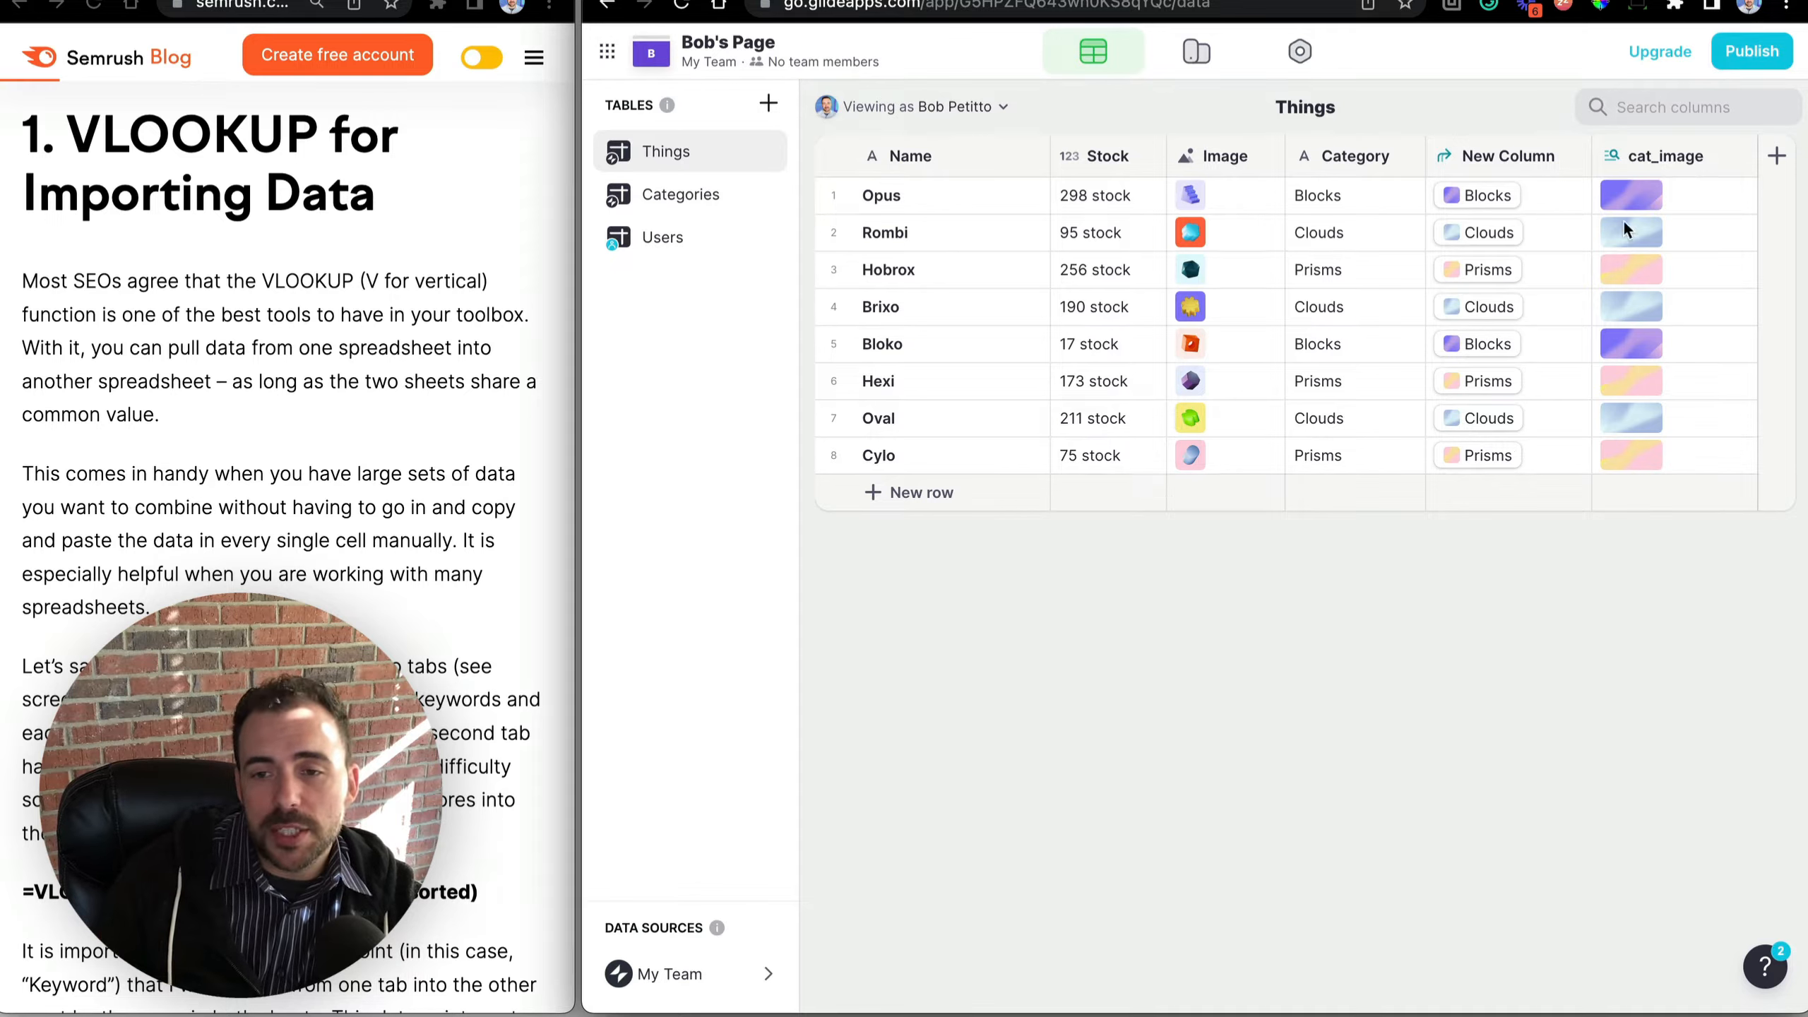
Compare the cat_image lookup values with the relation values in the Things table.
{"action": "left_click_drag", "start_coordinate": [1692, 199], "coordinate": [1705, 464]}
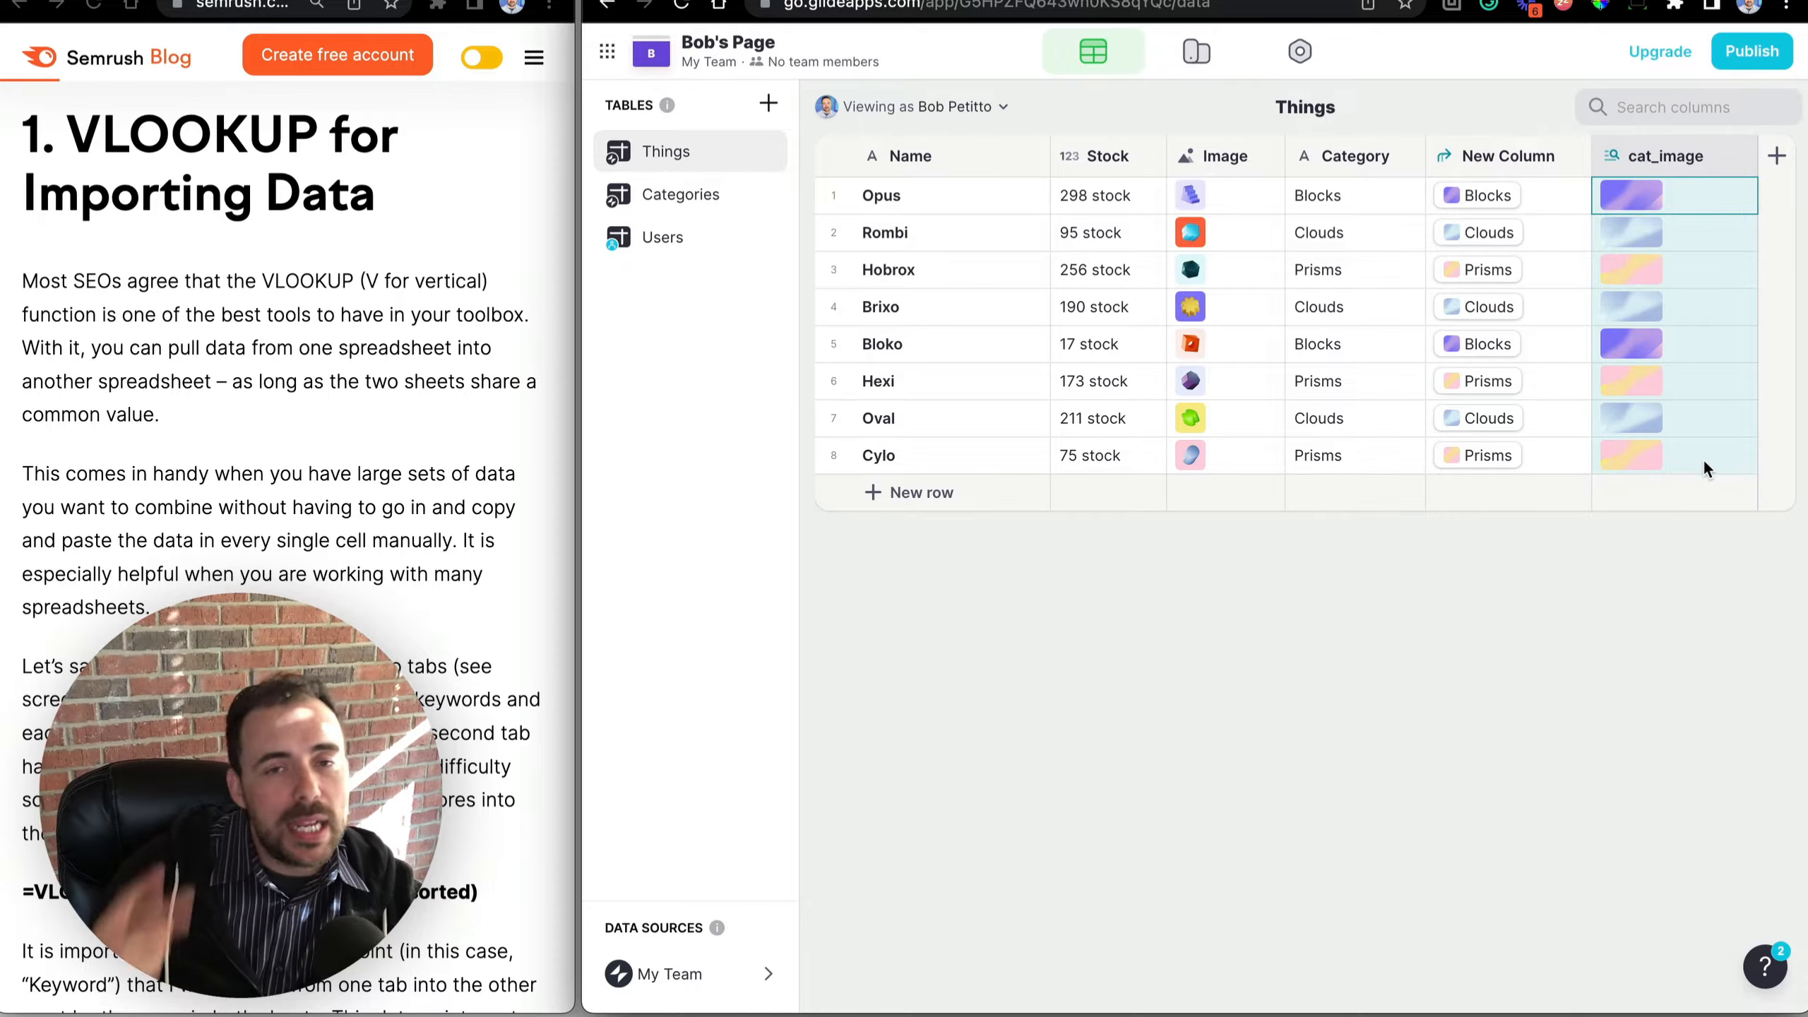
{"action": "left_click_drag", "start_coordinate": [1536, 194], "coordinate": [1564, 464]}
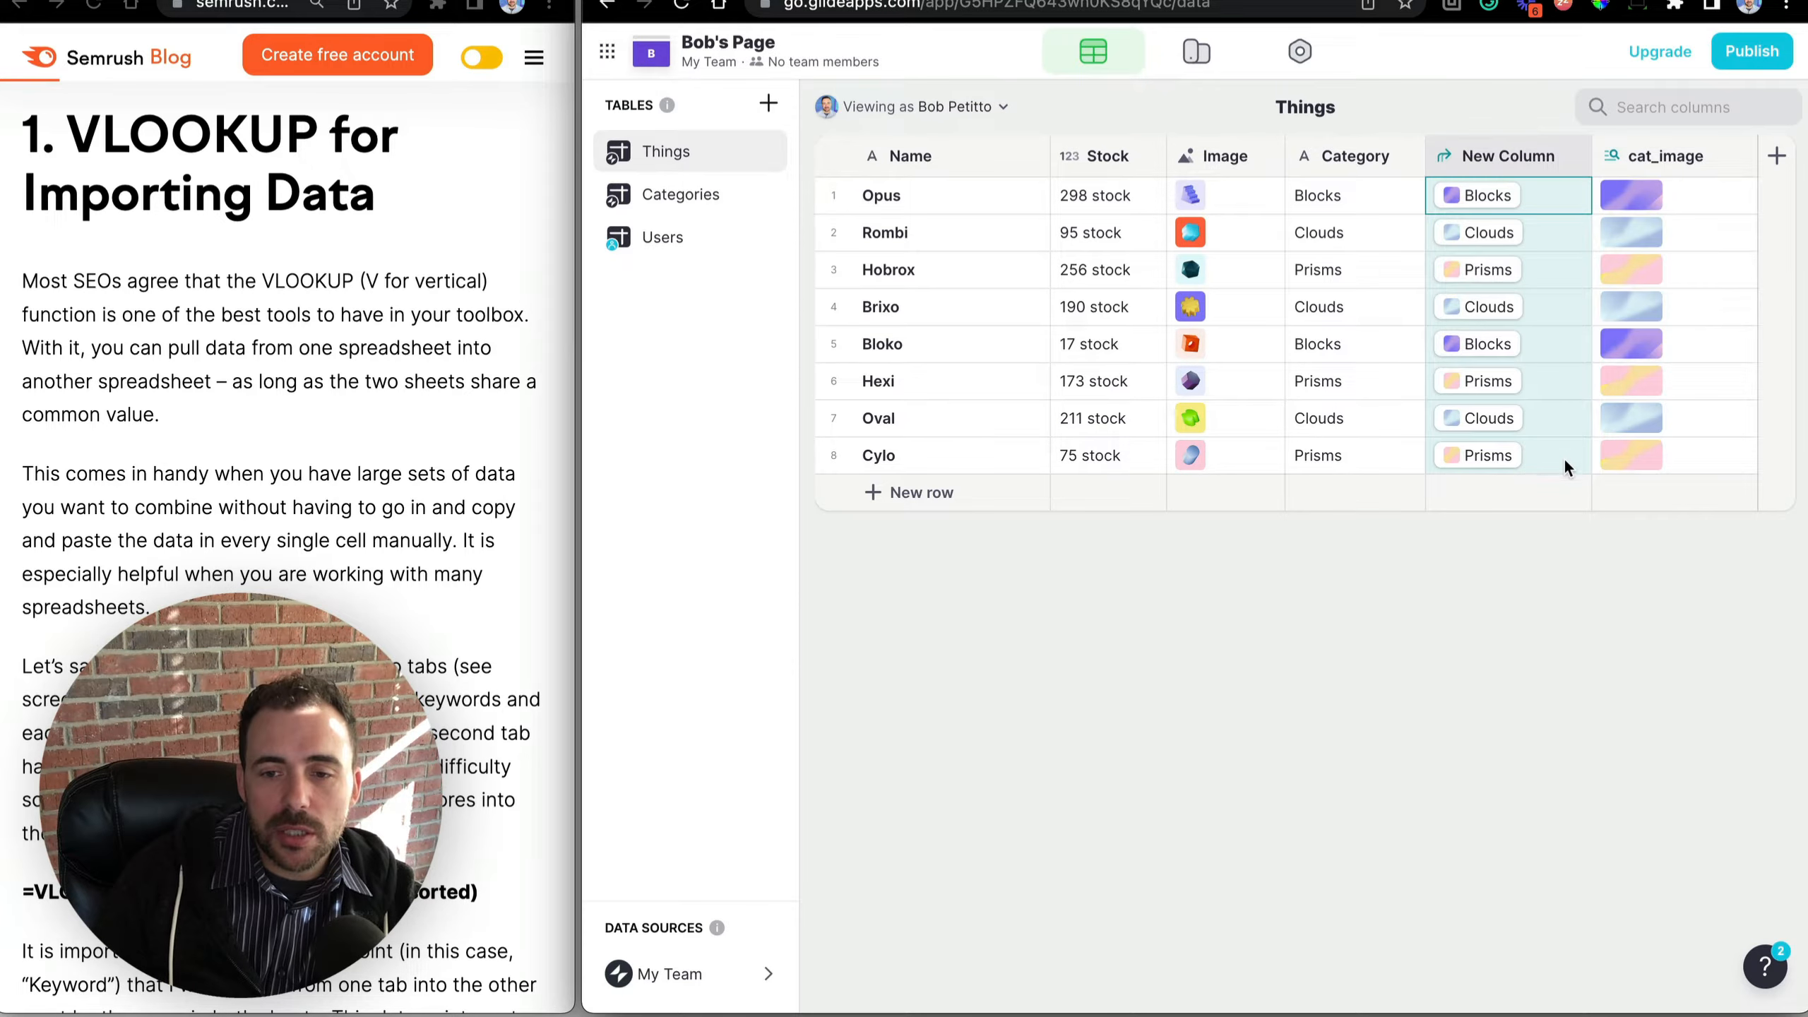
{"action": "left_click_drag", "start_coordinate": [1681, 187], "coordinate": [1687, 470]}
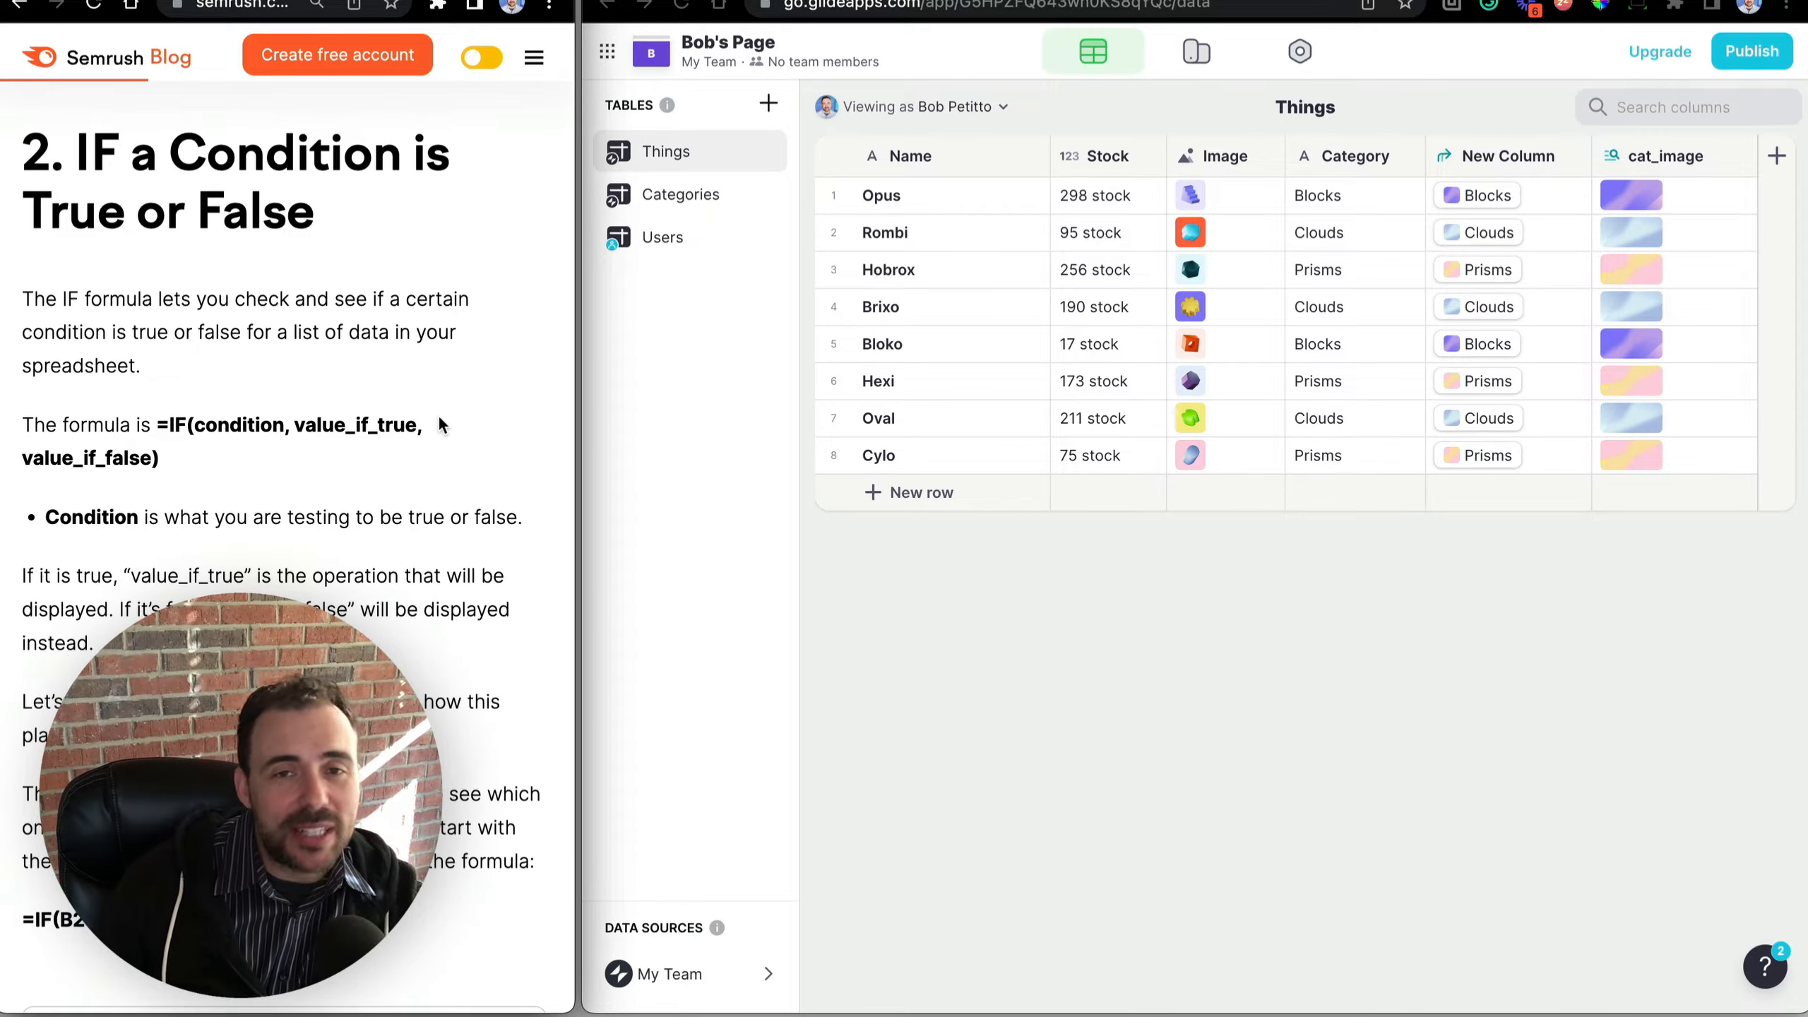
Switch to the Semrush article and examine the condition and value_if_true arguments of the IF formula.
{"action": "double_click", "coordinate": [224, 427]}
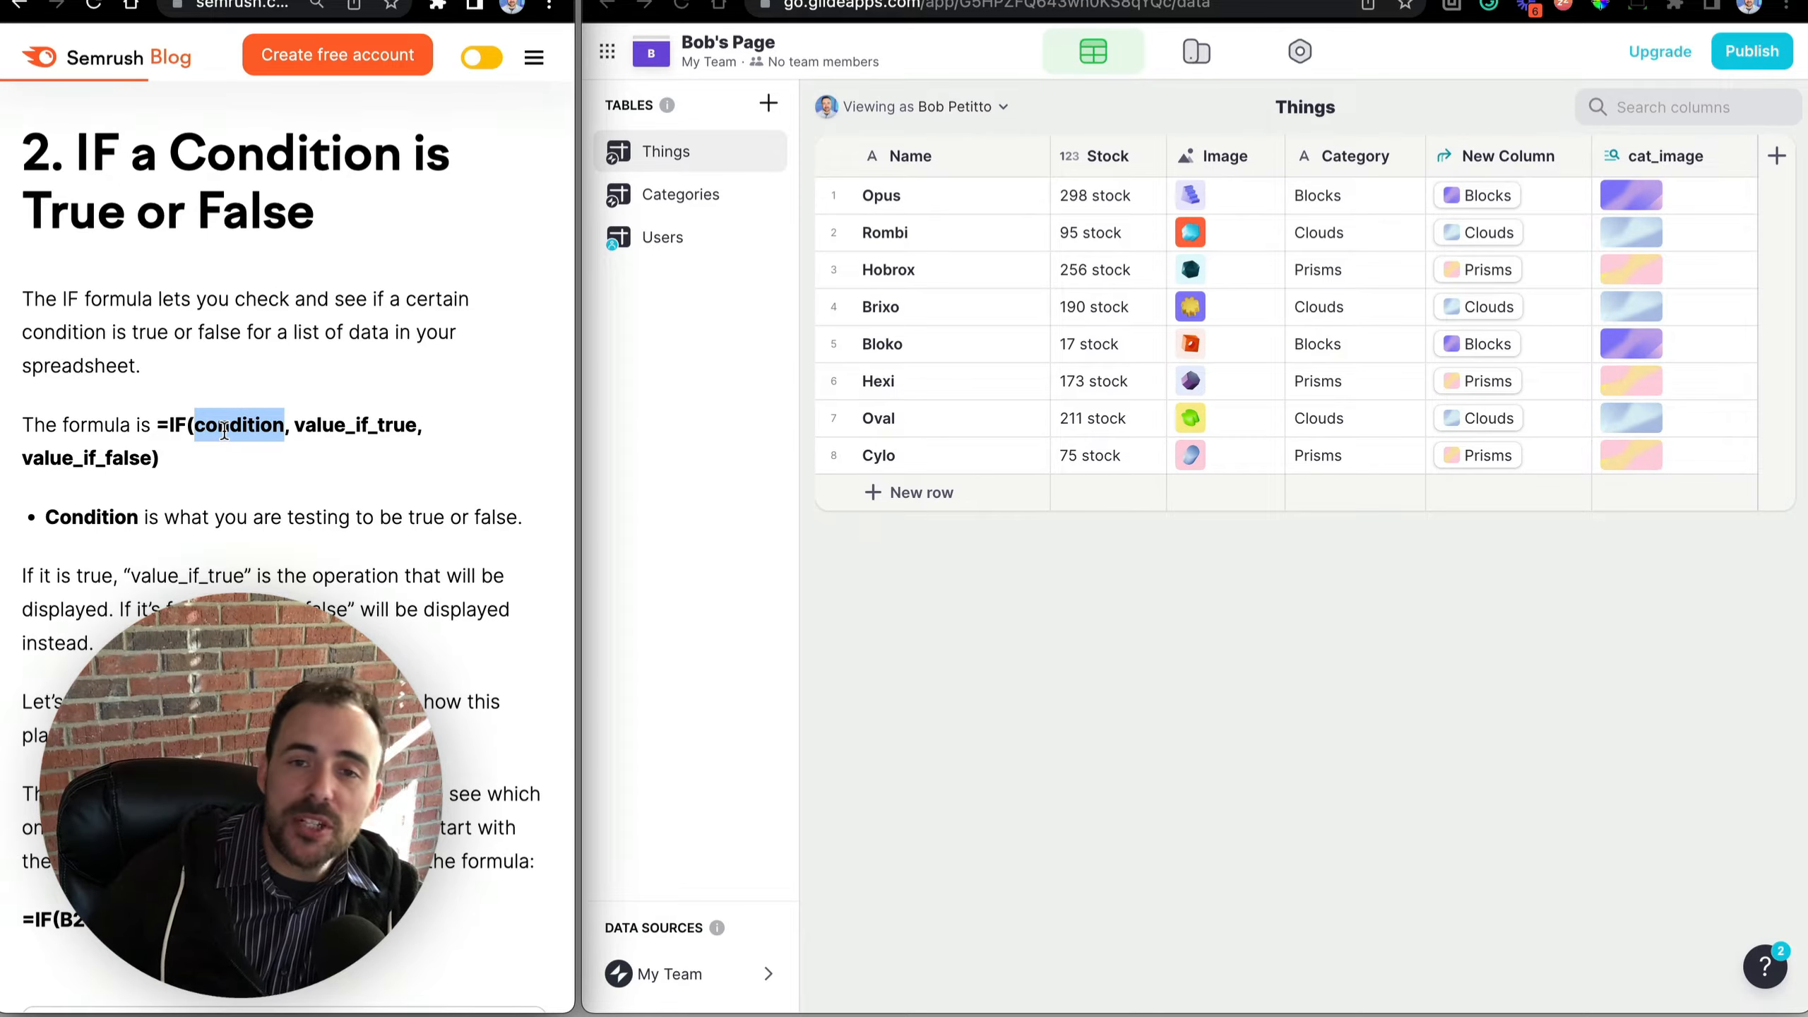
{"action": "left_click_drag", "start_coordinate": [294, 429], "coordinate": [427, 435]}
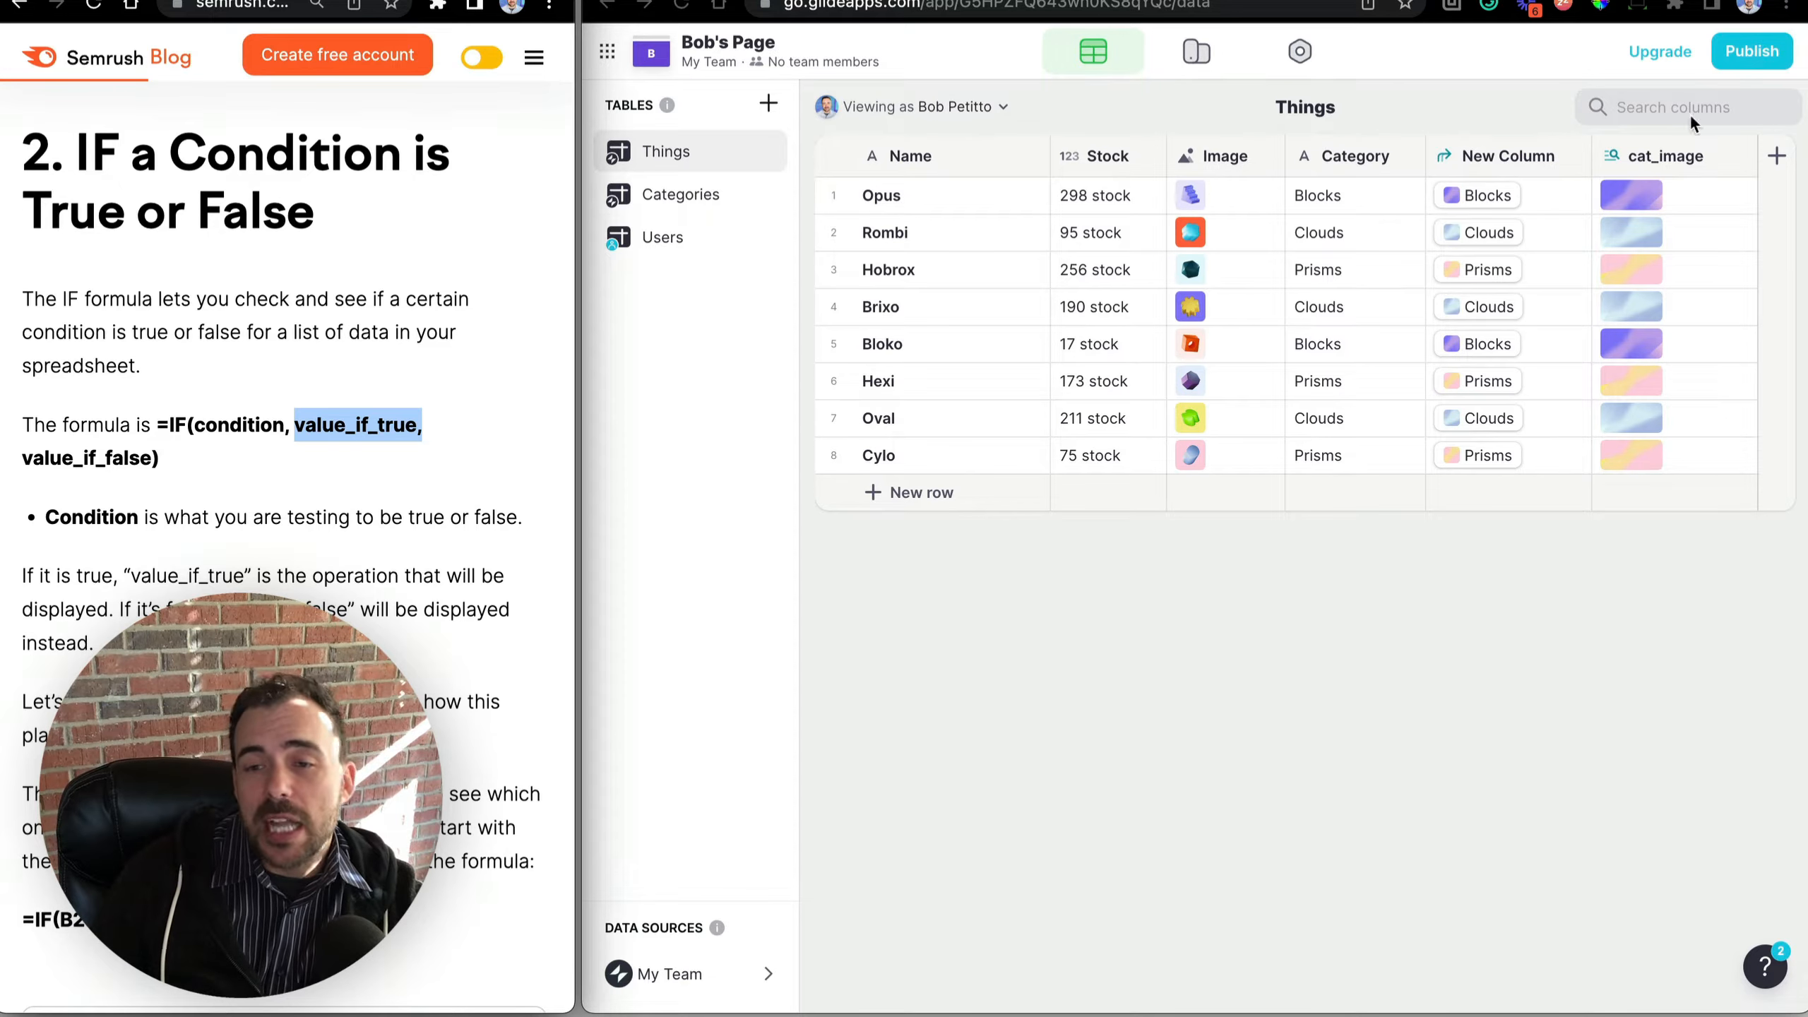
Add an If → Then → Else column named IF to the Things table.
{"action": "left_click", "coordinate": [1782, 161]}
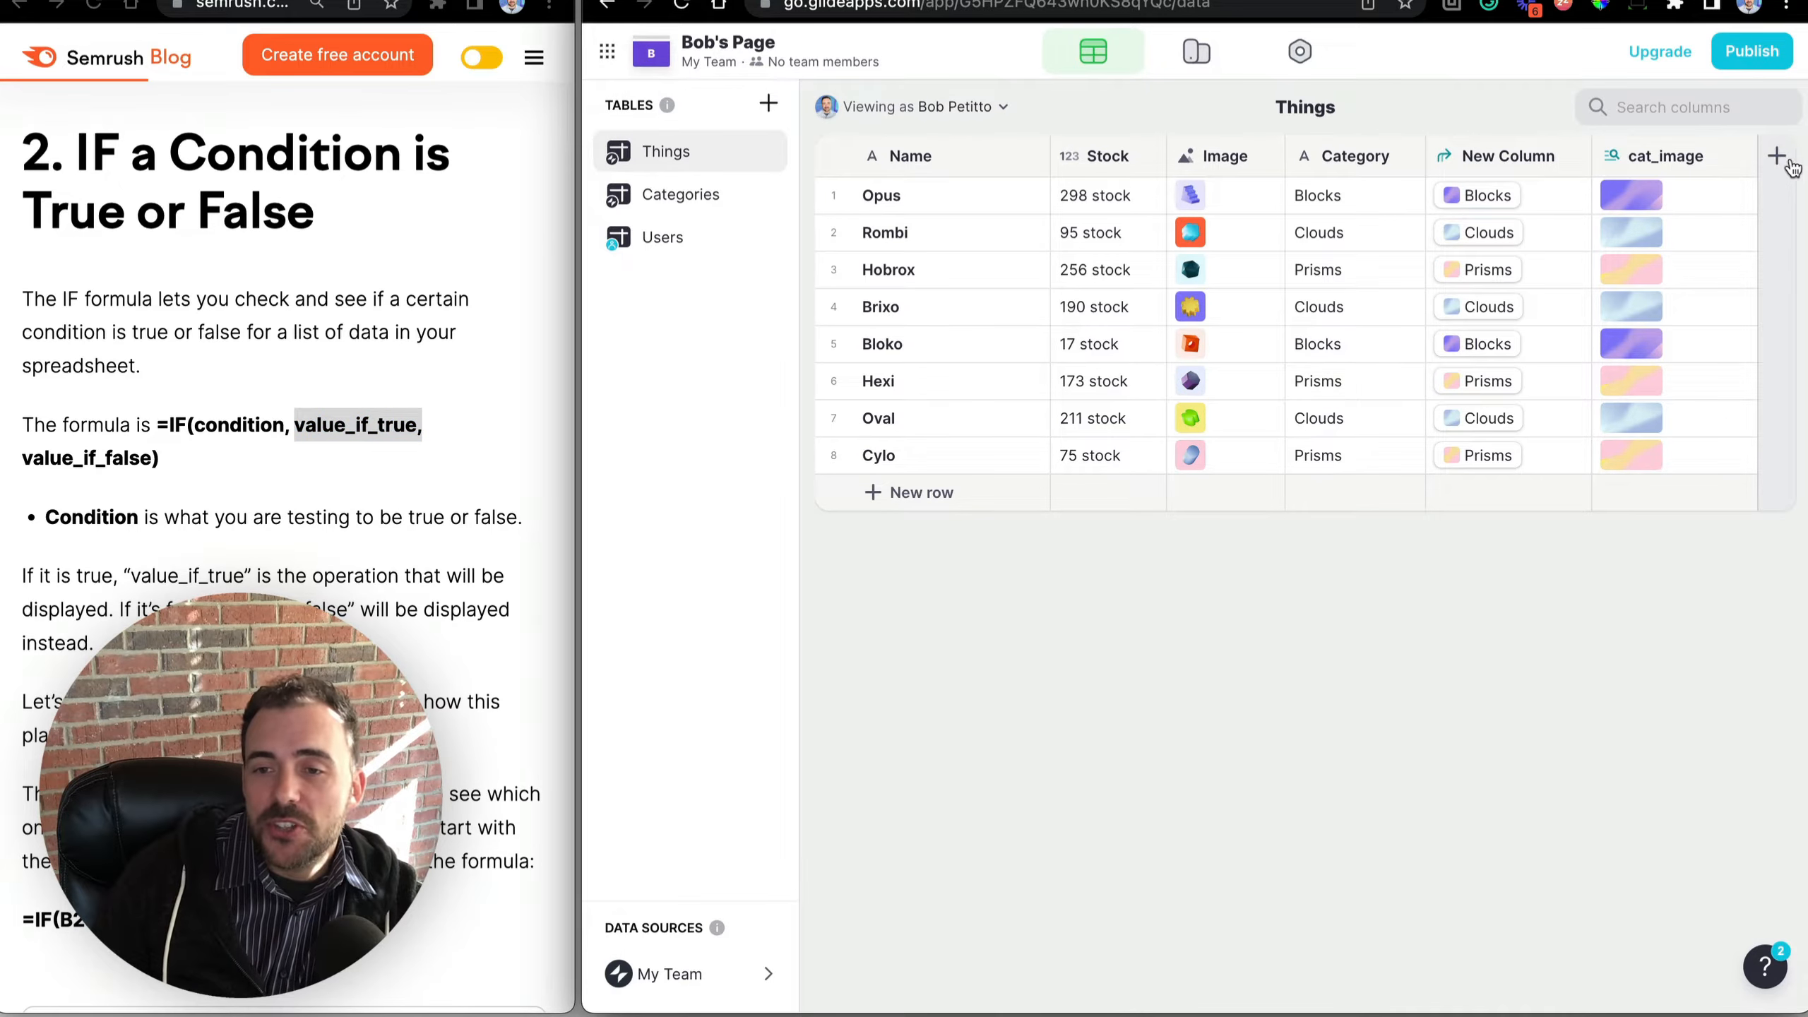
{"action": "left_click", "coordinate": [1782, 161]}
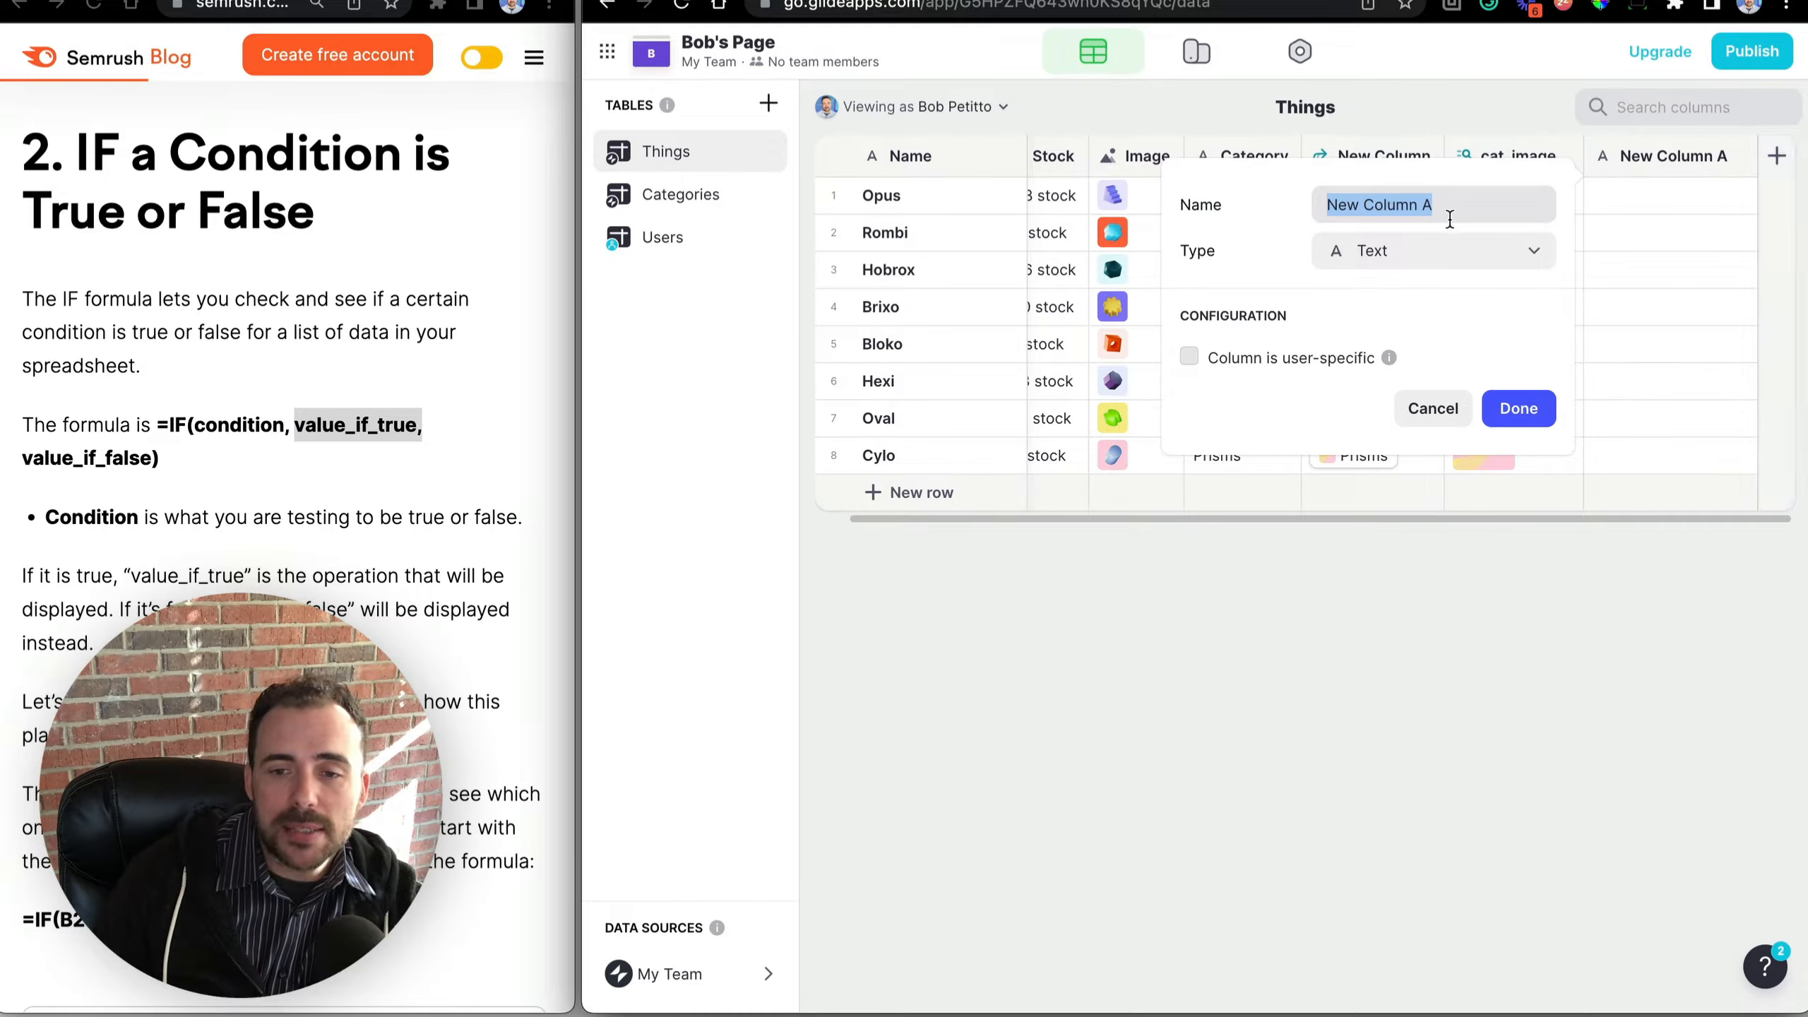
{"action": "type", "text": "IF"}
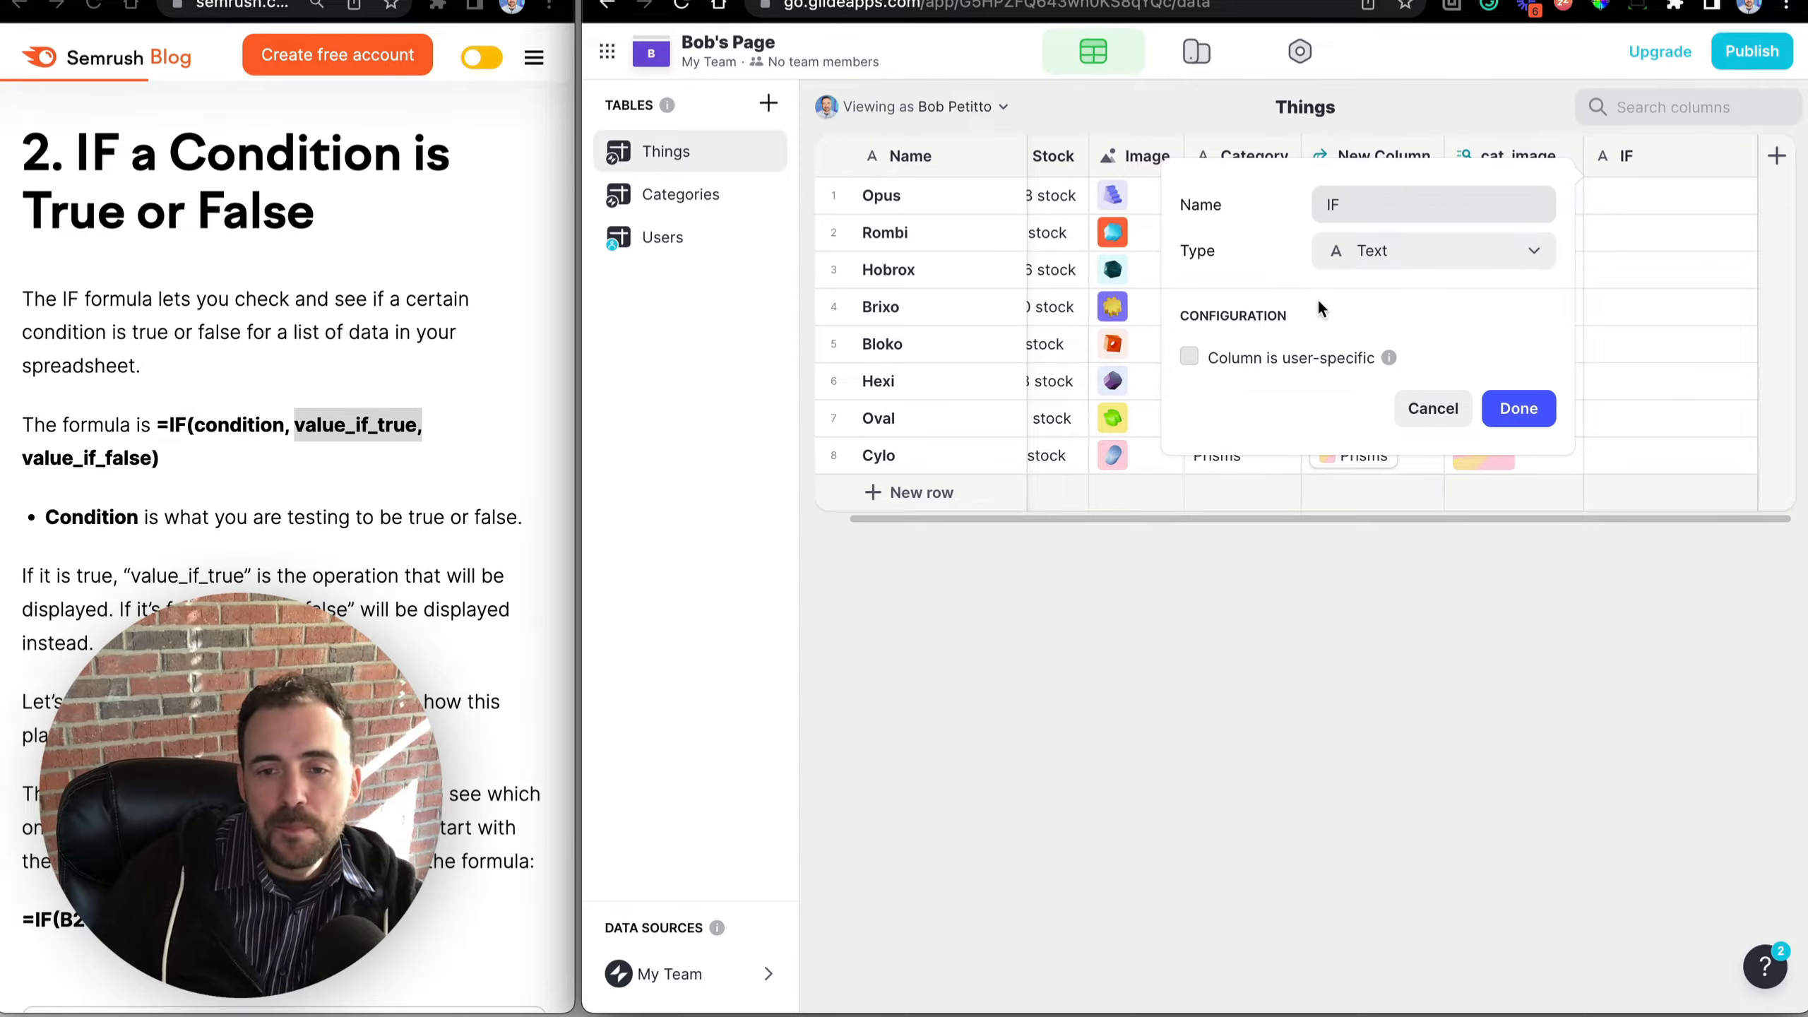
{"action": "left_click", "coordinate": [1356, 251]}
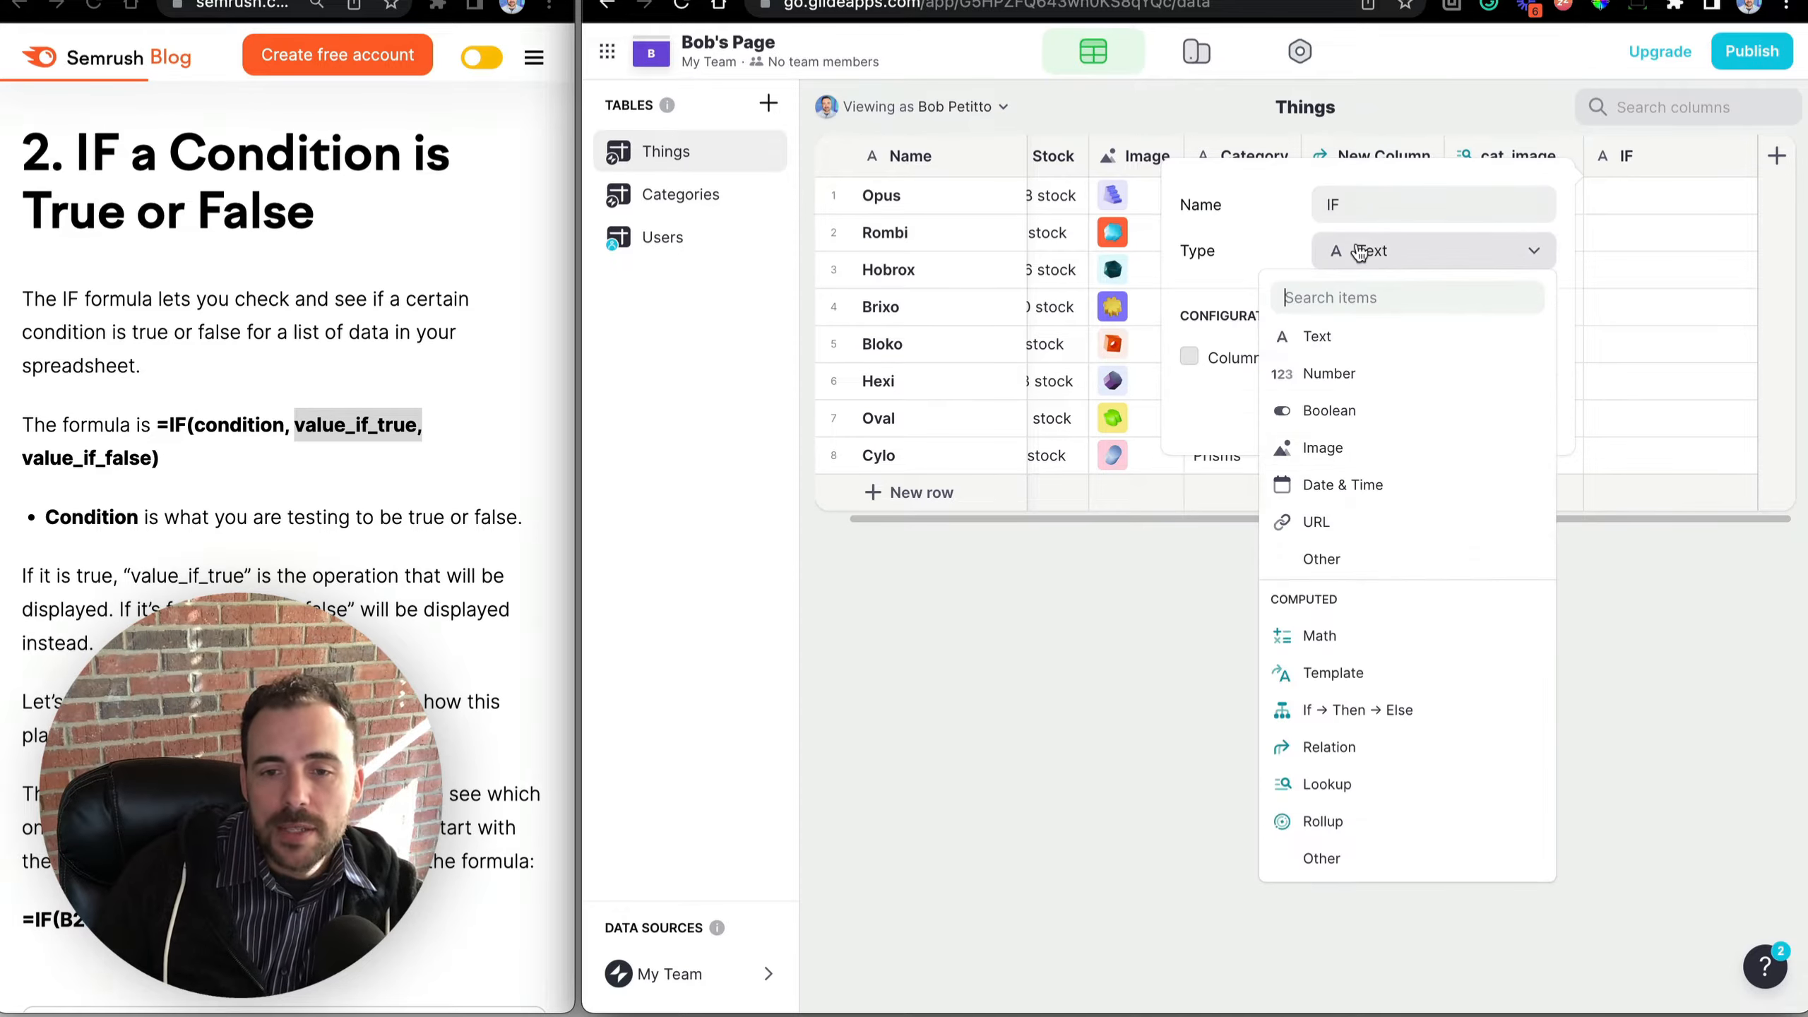
{"action": "left_click", "coordinate": [1339, 713]}
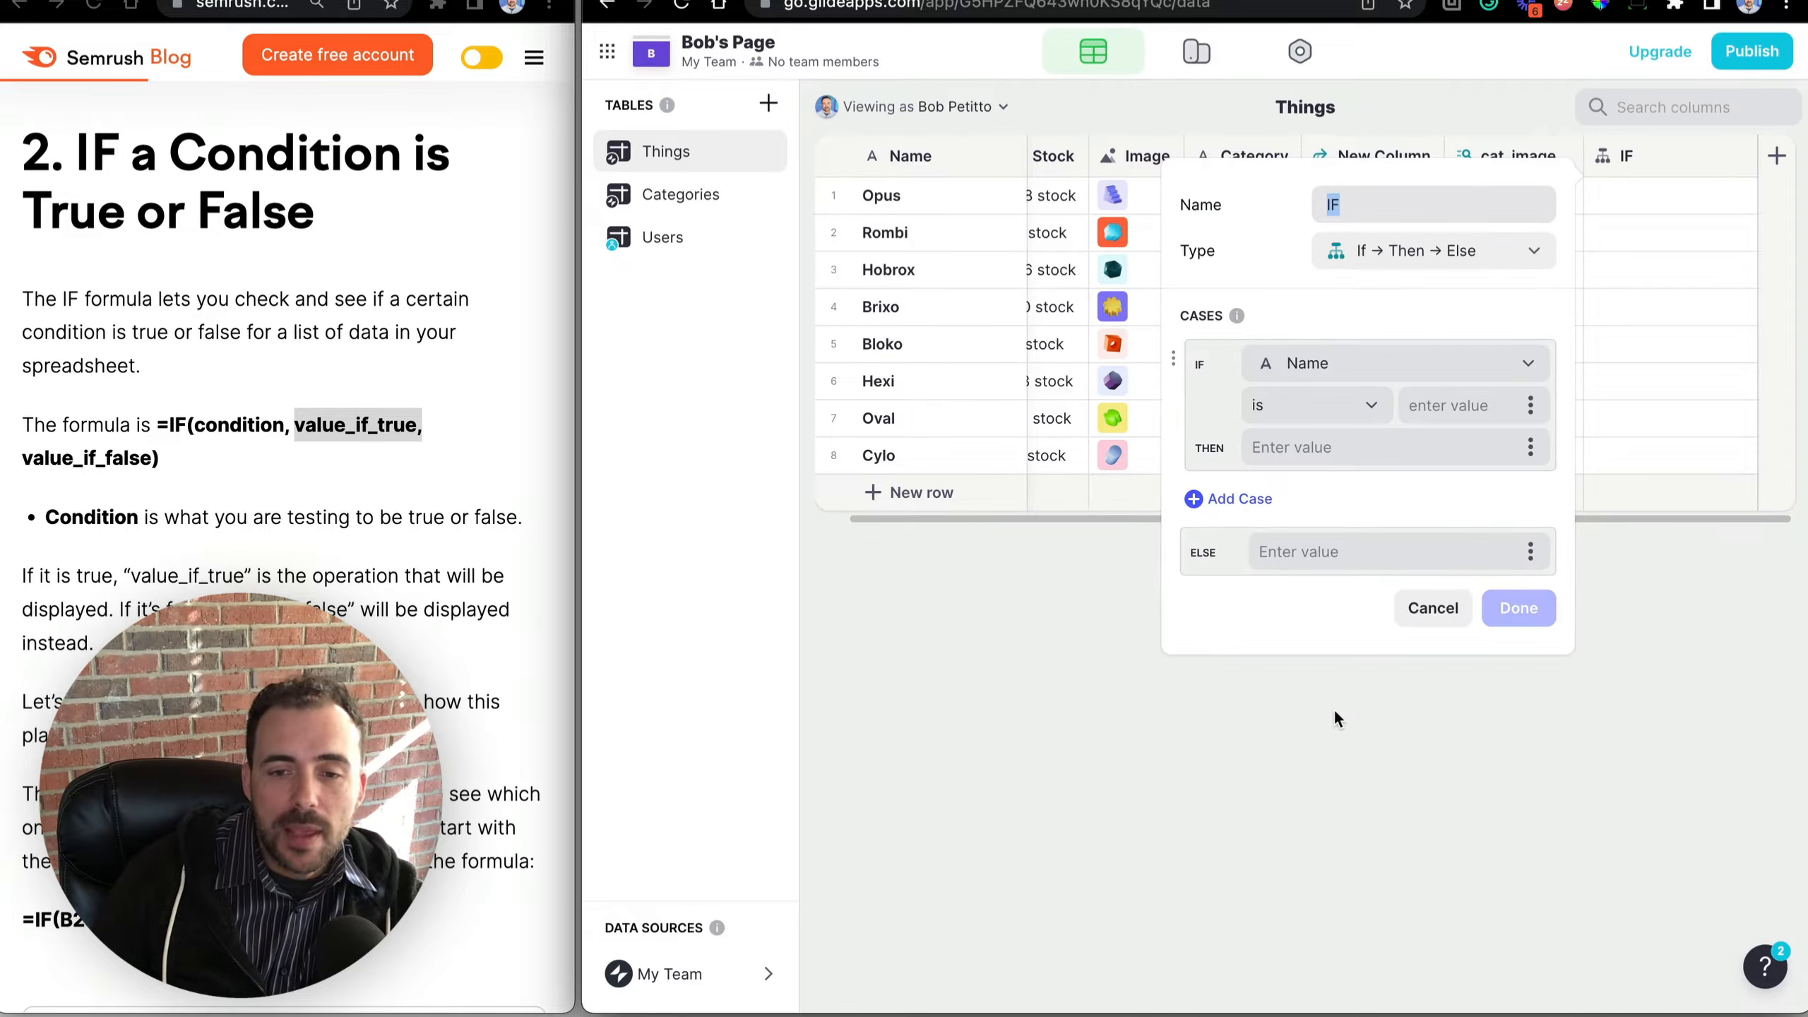
Make the IF column return Reorder when Stock is less than or equal to 20, and In Stock otherwise.
{"action": "left_click", "coordinate": [1305, 363]}
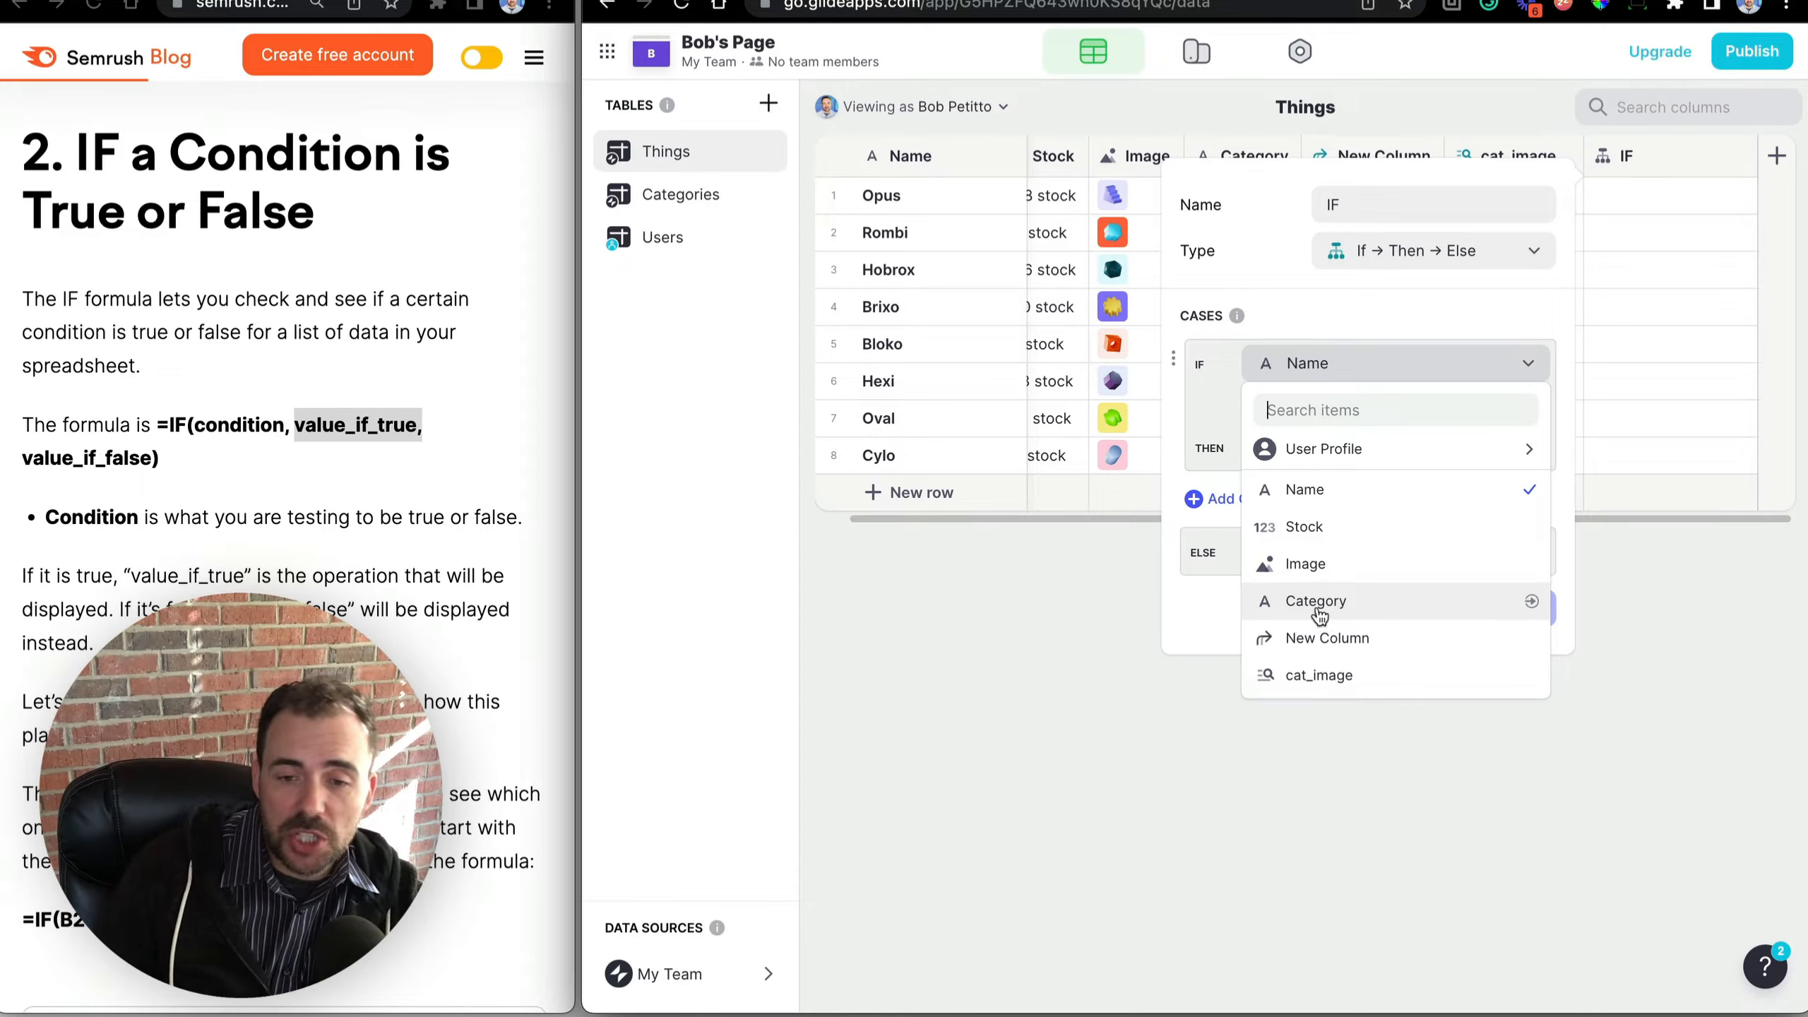
{"action": "left_click", "coordinate": [1278, 526]}
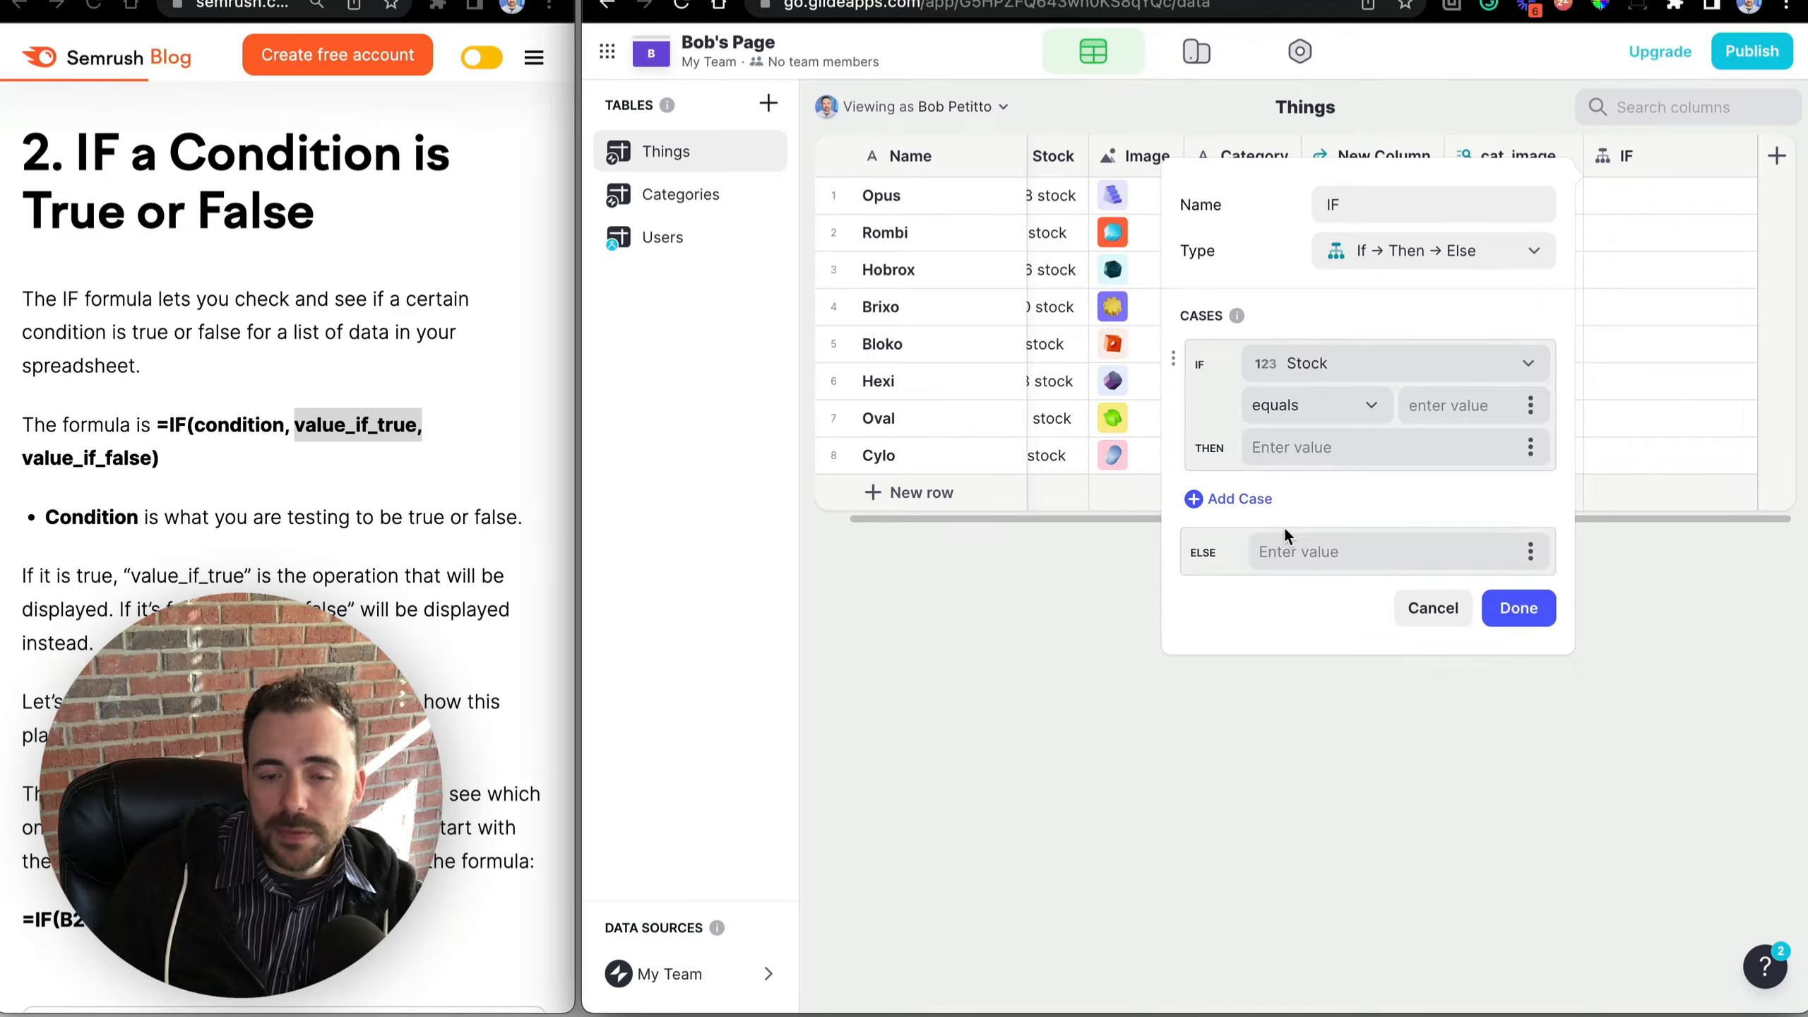
{"action": "left_click", "coordinate": [1320, 415]}
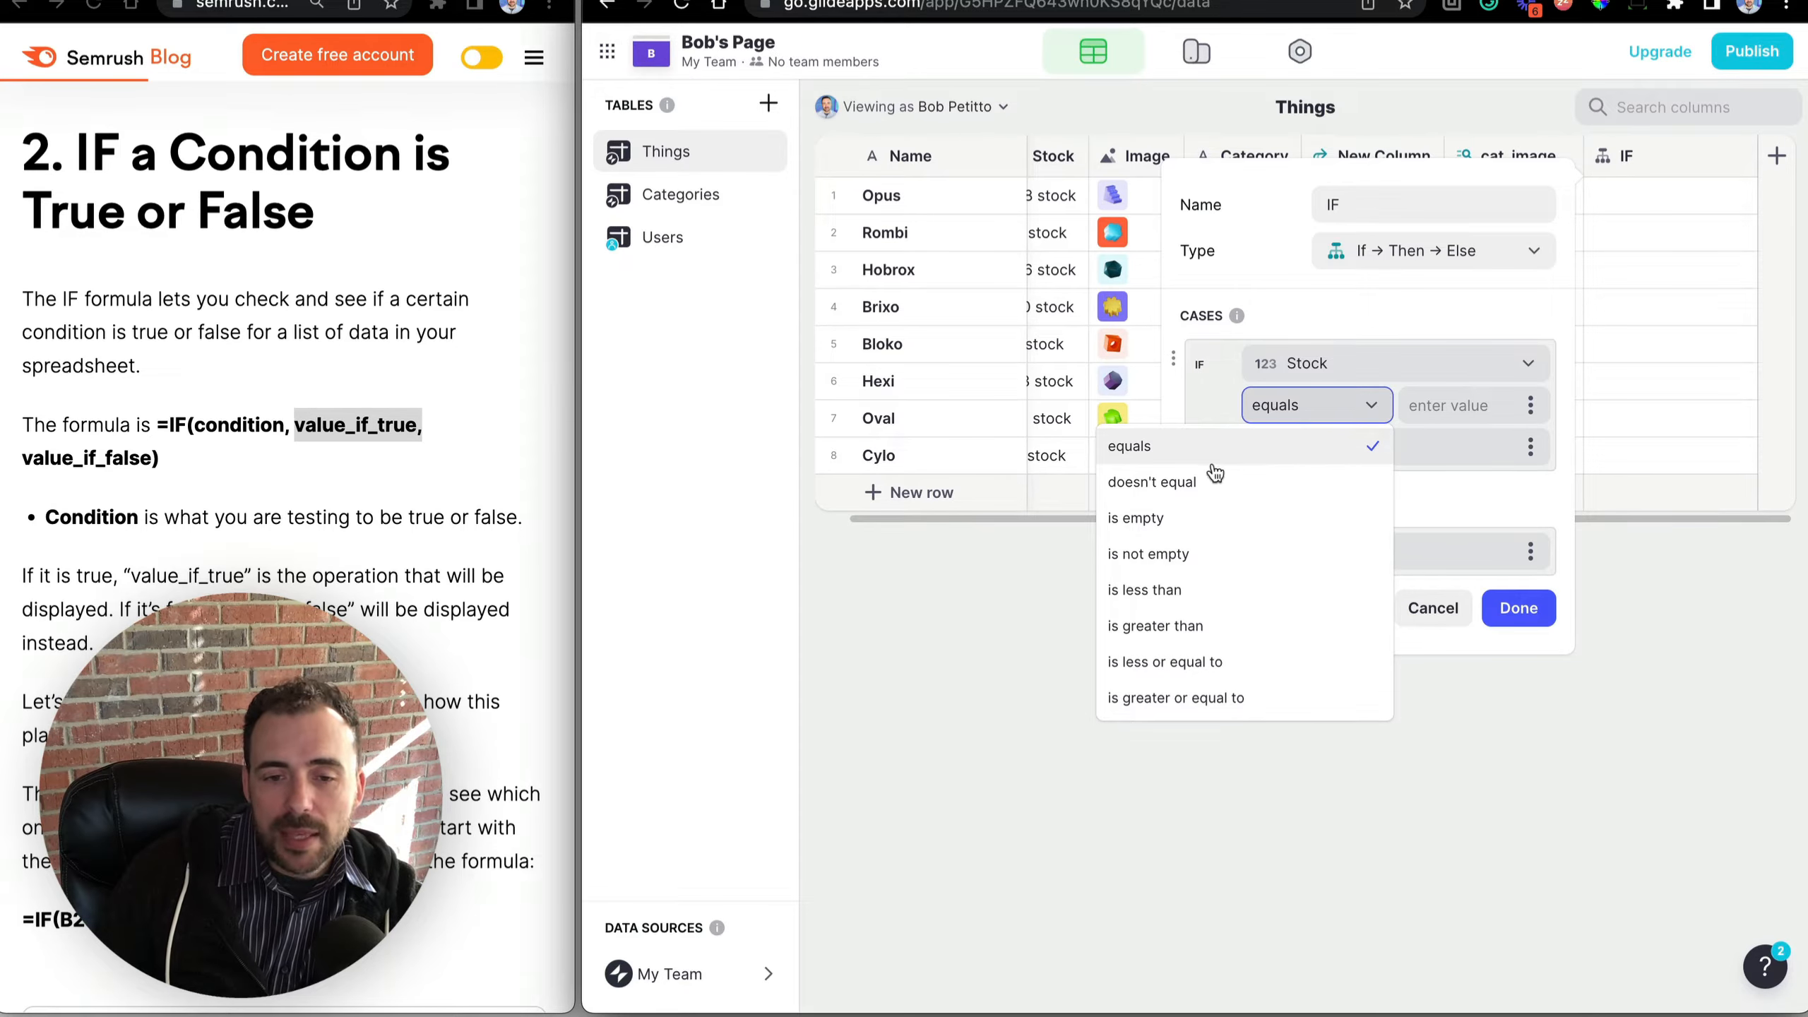
{"action": "left_click", "coordinate": [1201, 670]}
{"action": "type", "text": "0"}
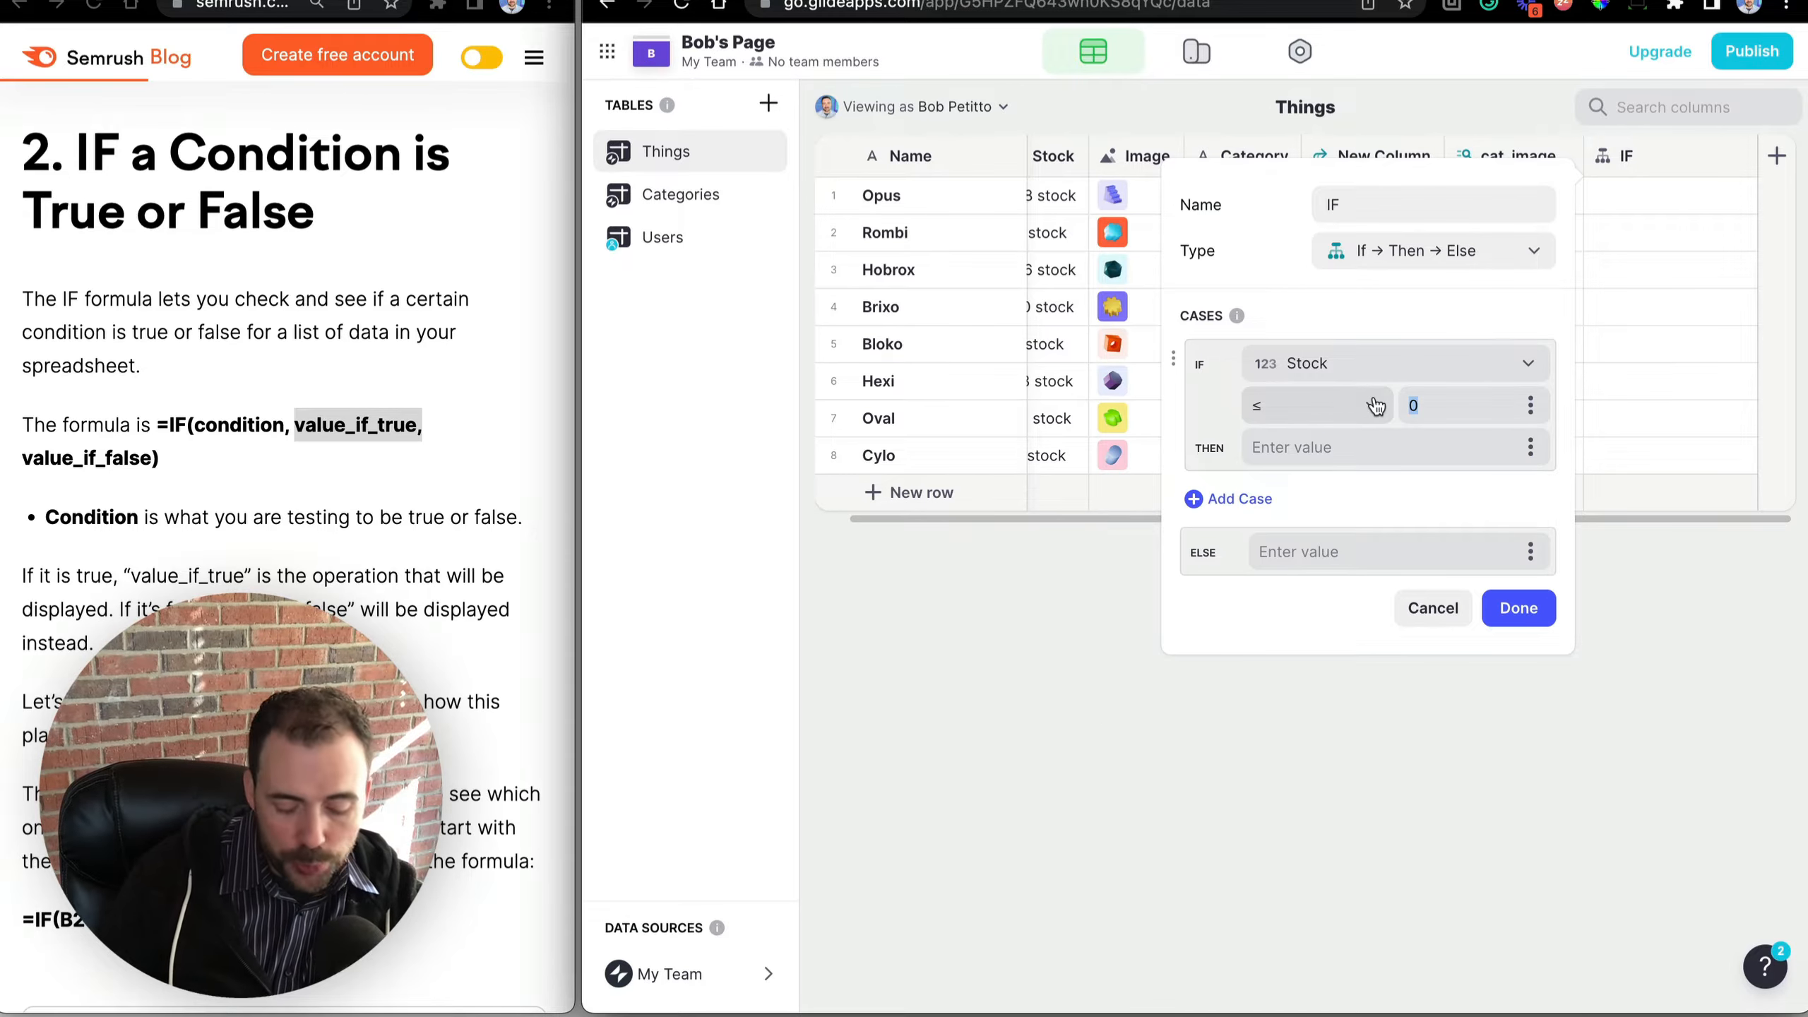
{"action": "type", "text": "20"}
{"action": "type", "text": "Reorder"}
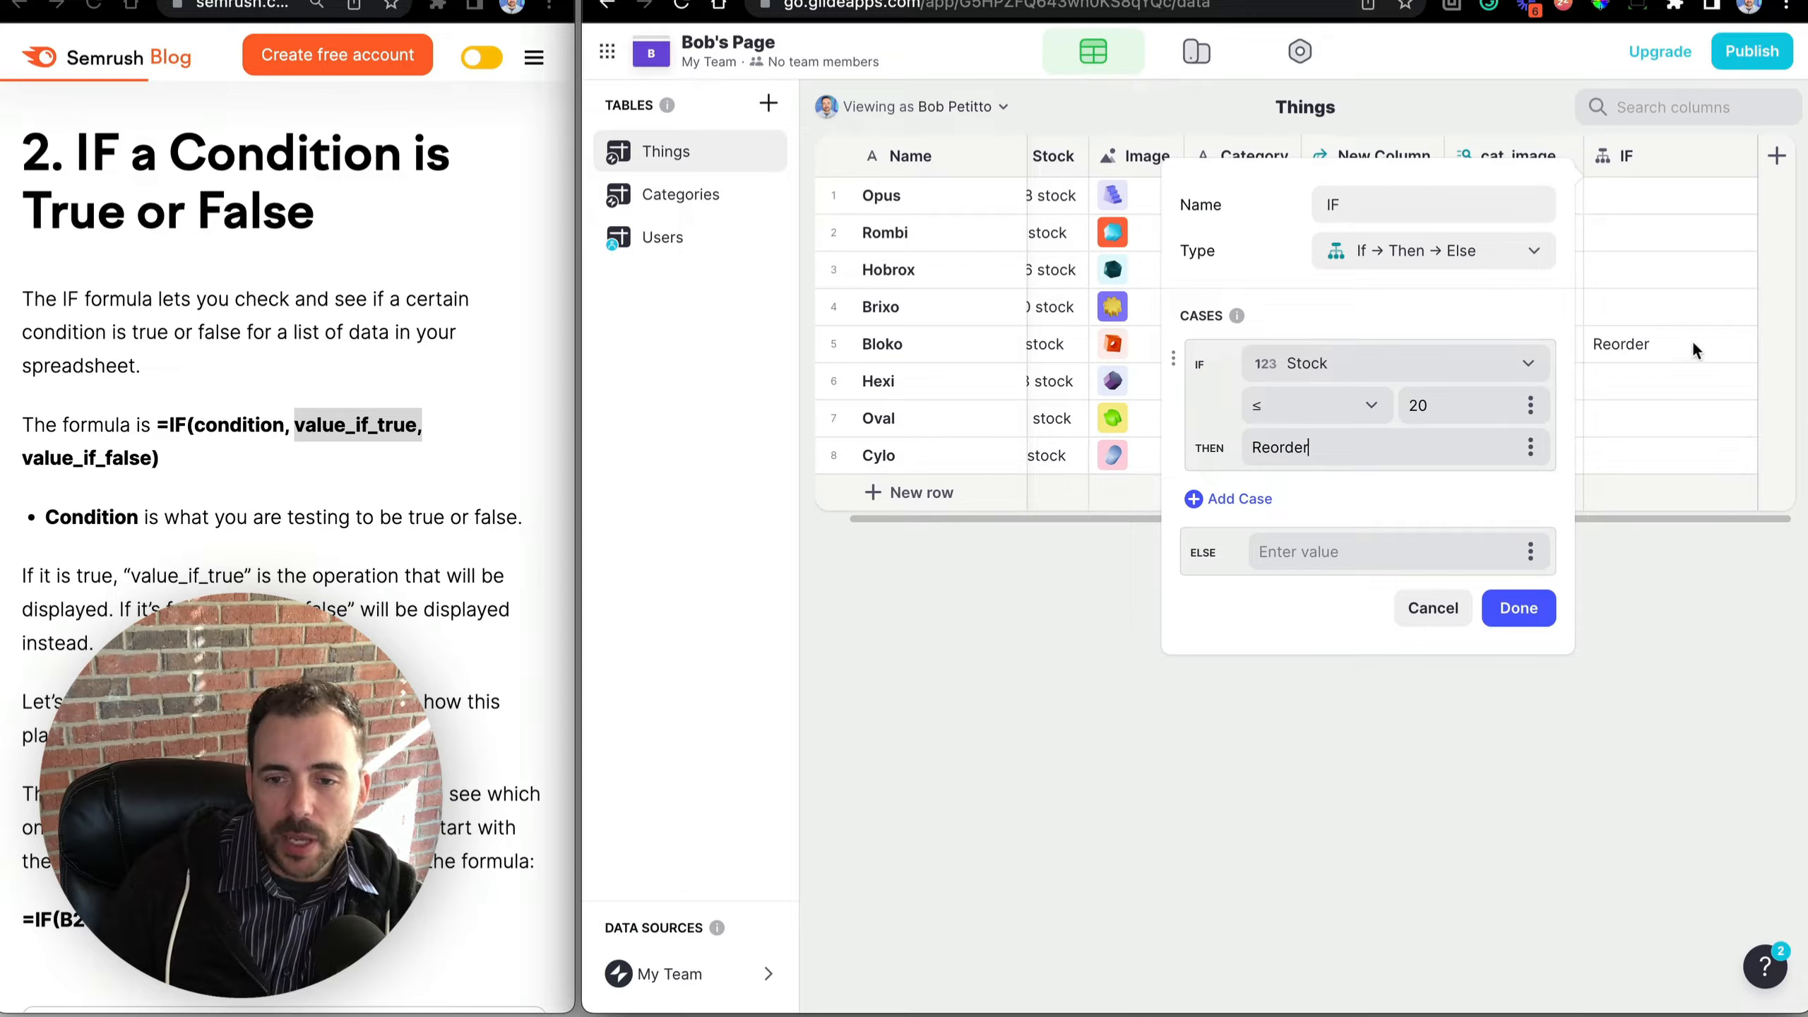
{"action": "left_click", "coordinate": [1321, 538]}
{"action": "type", "text": "In Stock"}
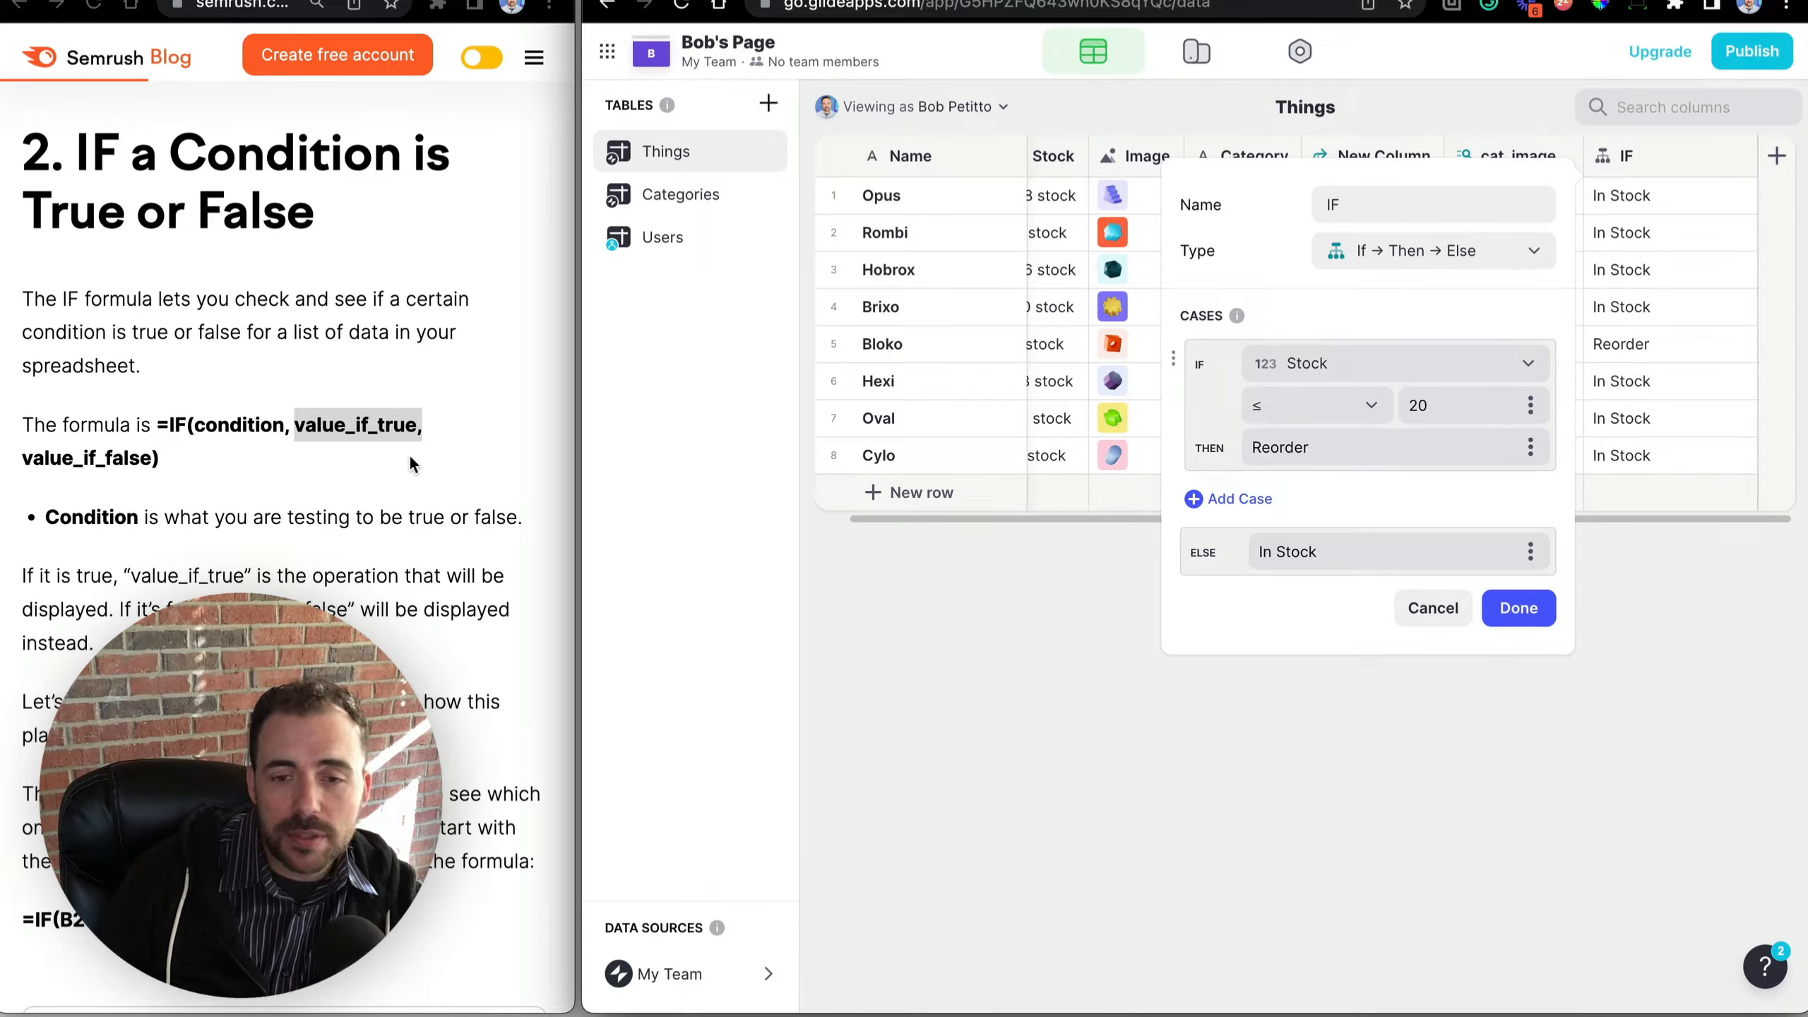
Add a second case to the IF column that returns Depleting when Stock is less than 100.
{"action": "left_click", "coordinate": [1238, 499]}
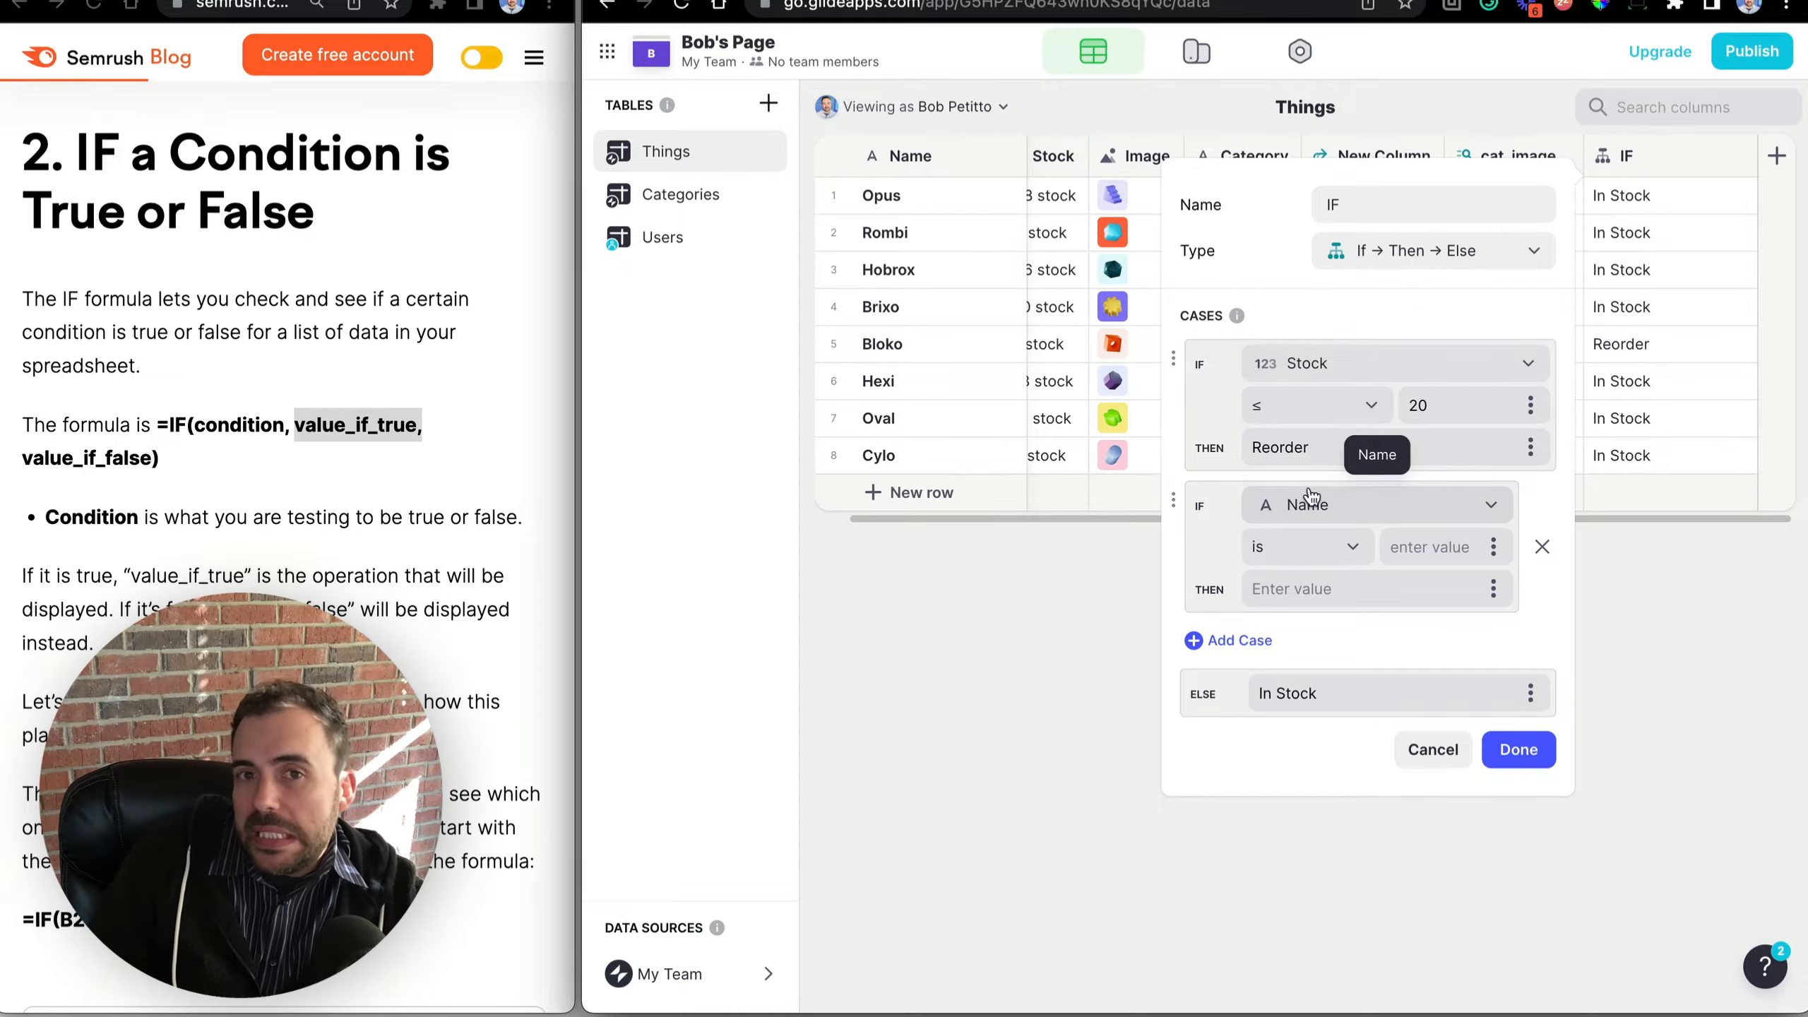
{"action": "left_click", "coordinate": [1314, 541]}
{"action": "left_click", "coordinate": [1331, 509]}
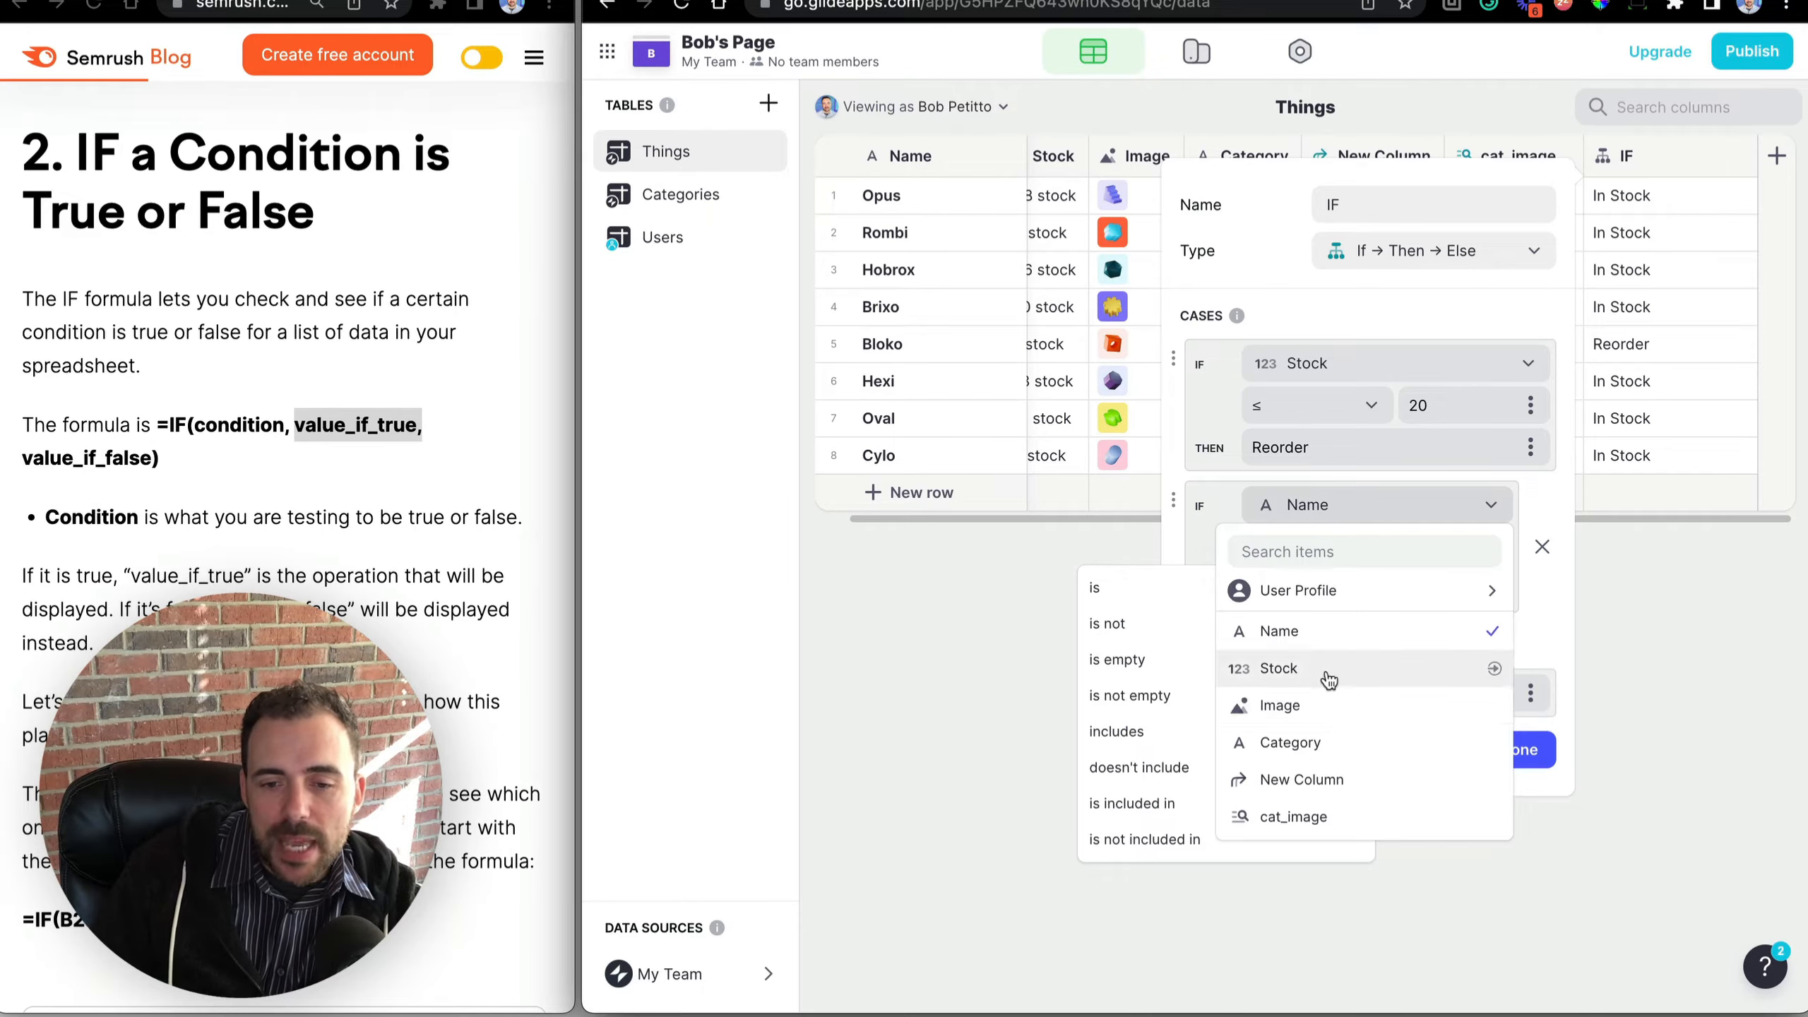
{"action": "left_click", "coordinate": [1279, 668]}
{"action": "left_click", "coordinate": [1302, 553]}
{"action": "left_click", "coordinate": [1302, 553]}
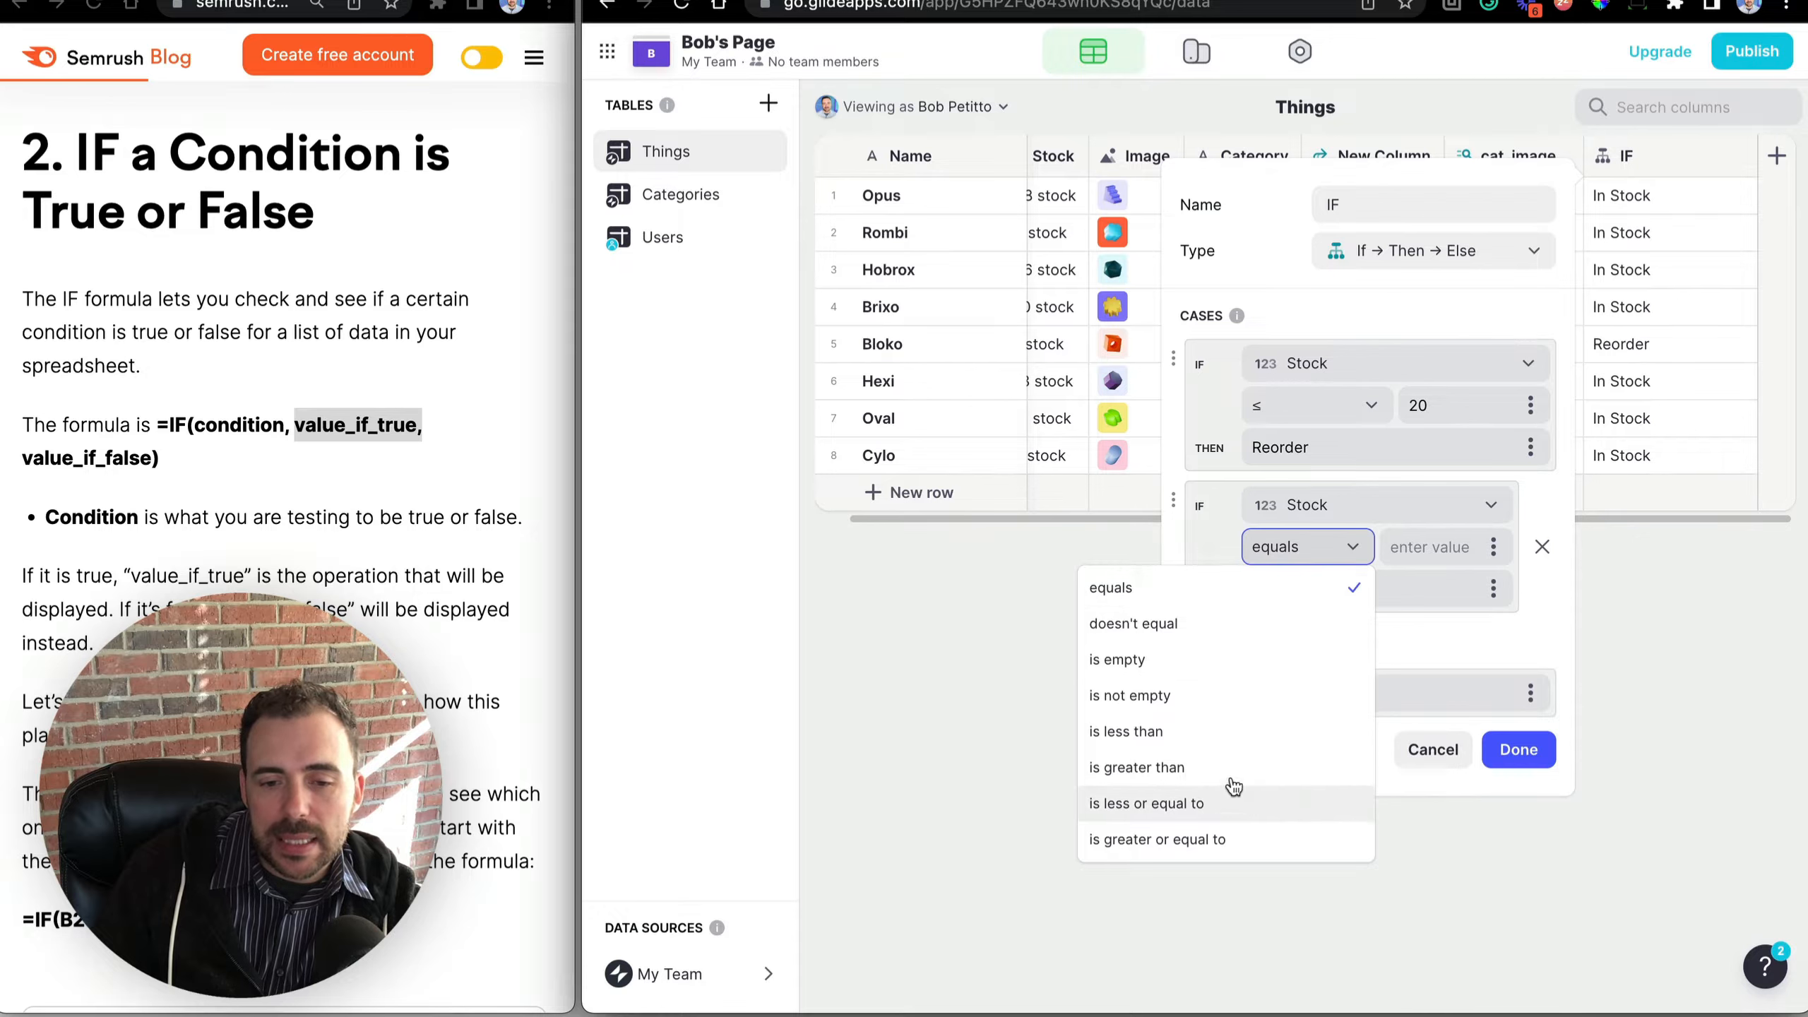
{"action": "left_click", "coordinate": [1208, 731]}
{"action": "left_click", "coordinate": [1433, 547]}
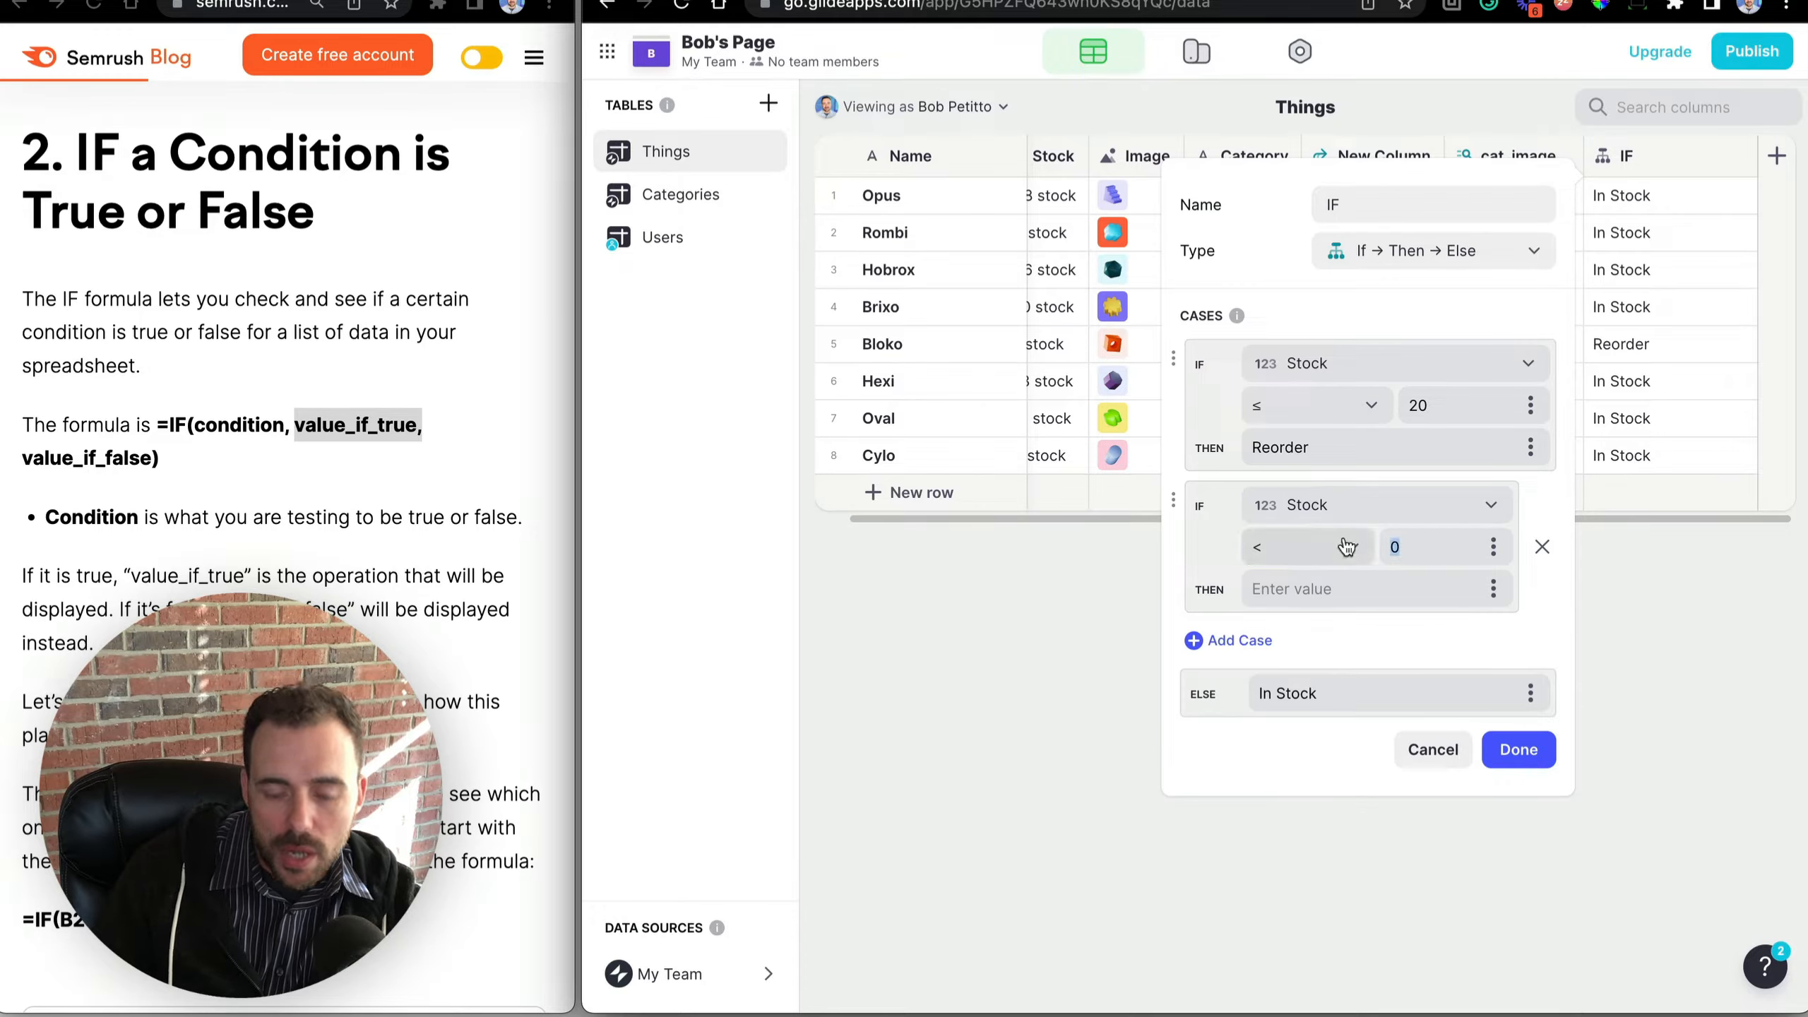
{"action": "type", "text": "100"}
{"action": "left_click", "coordinate": [1289, 590]}
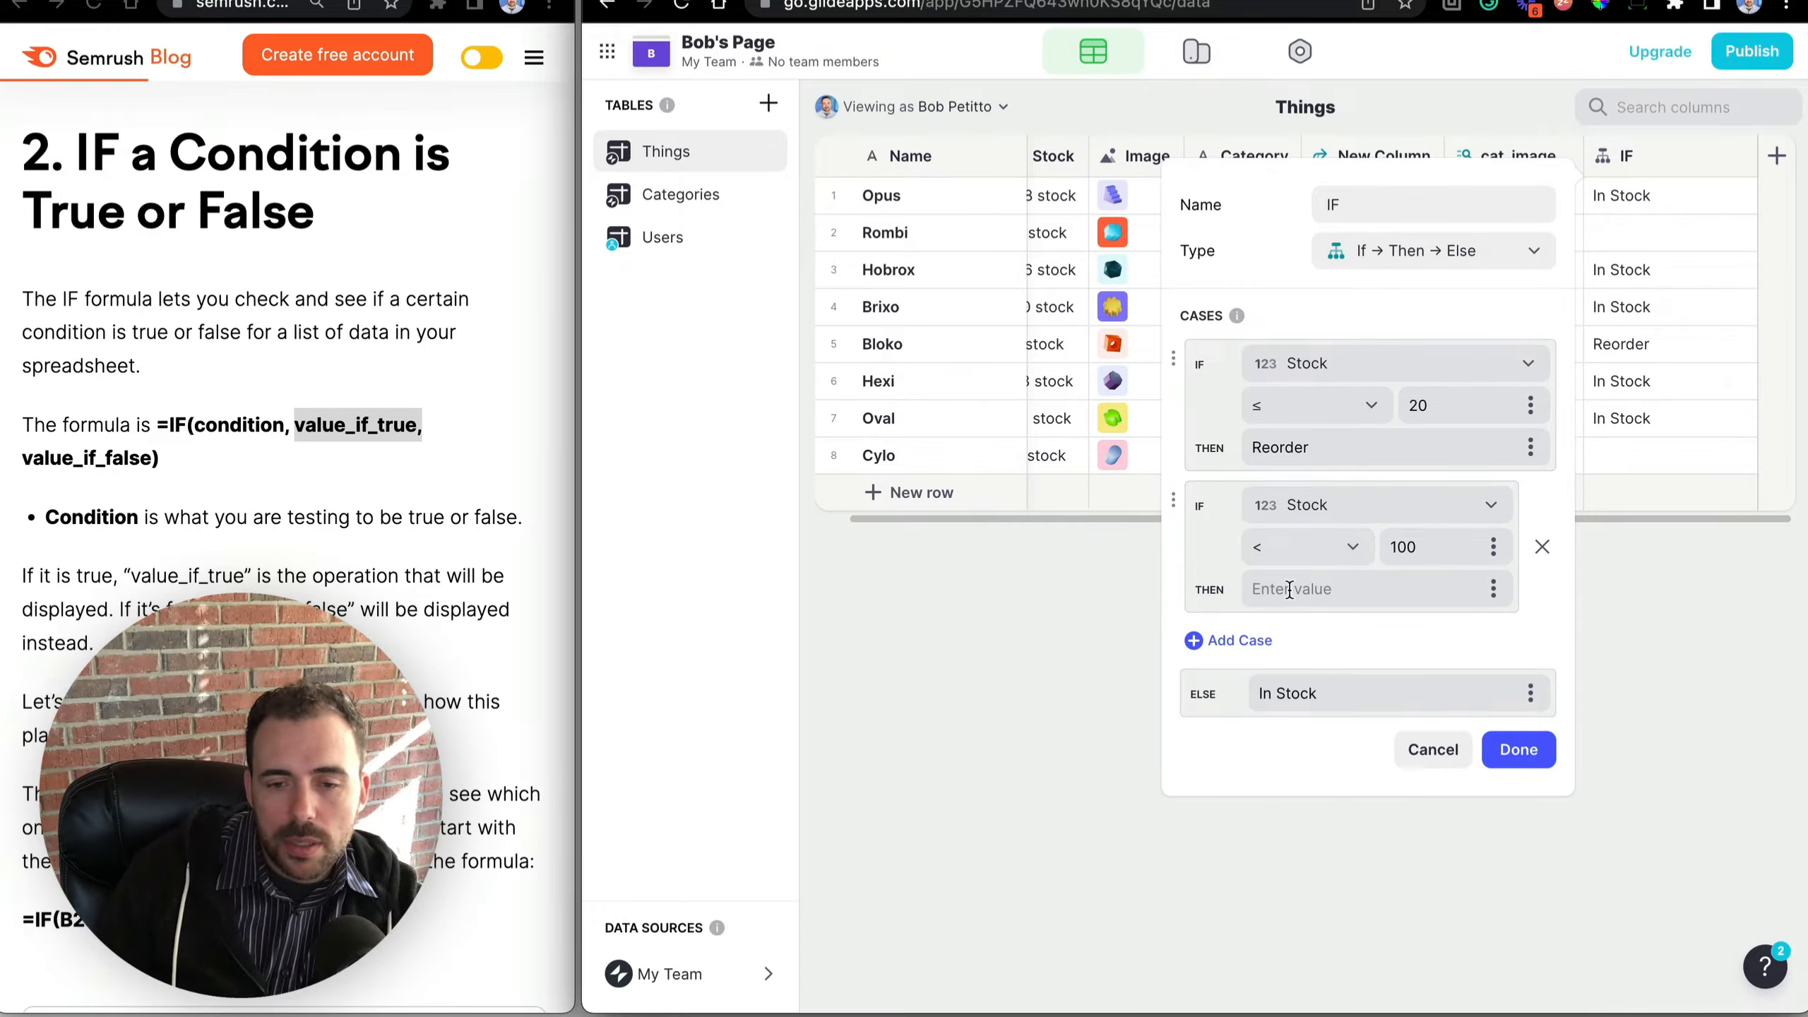
{"action": "type", "text": "Depleting"}
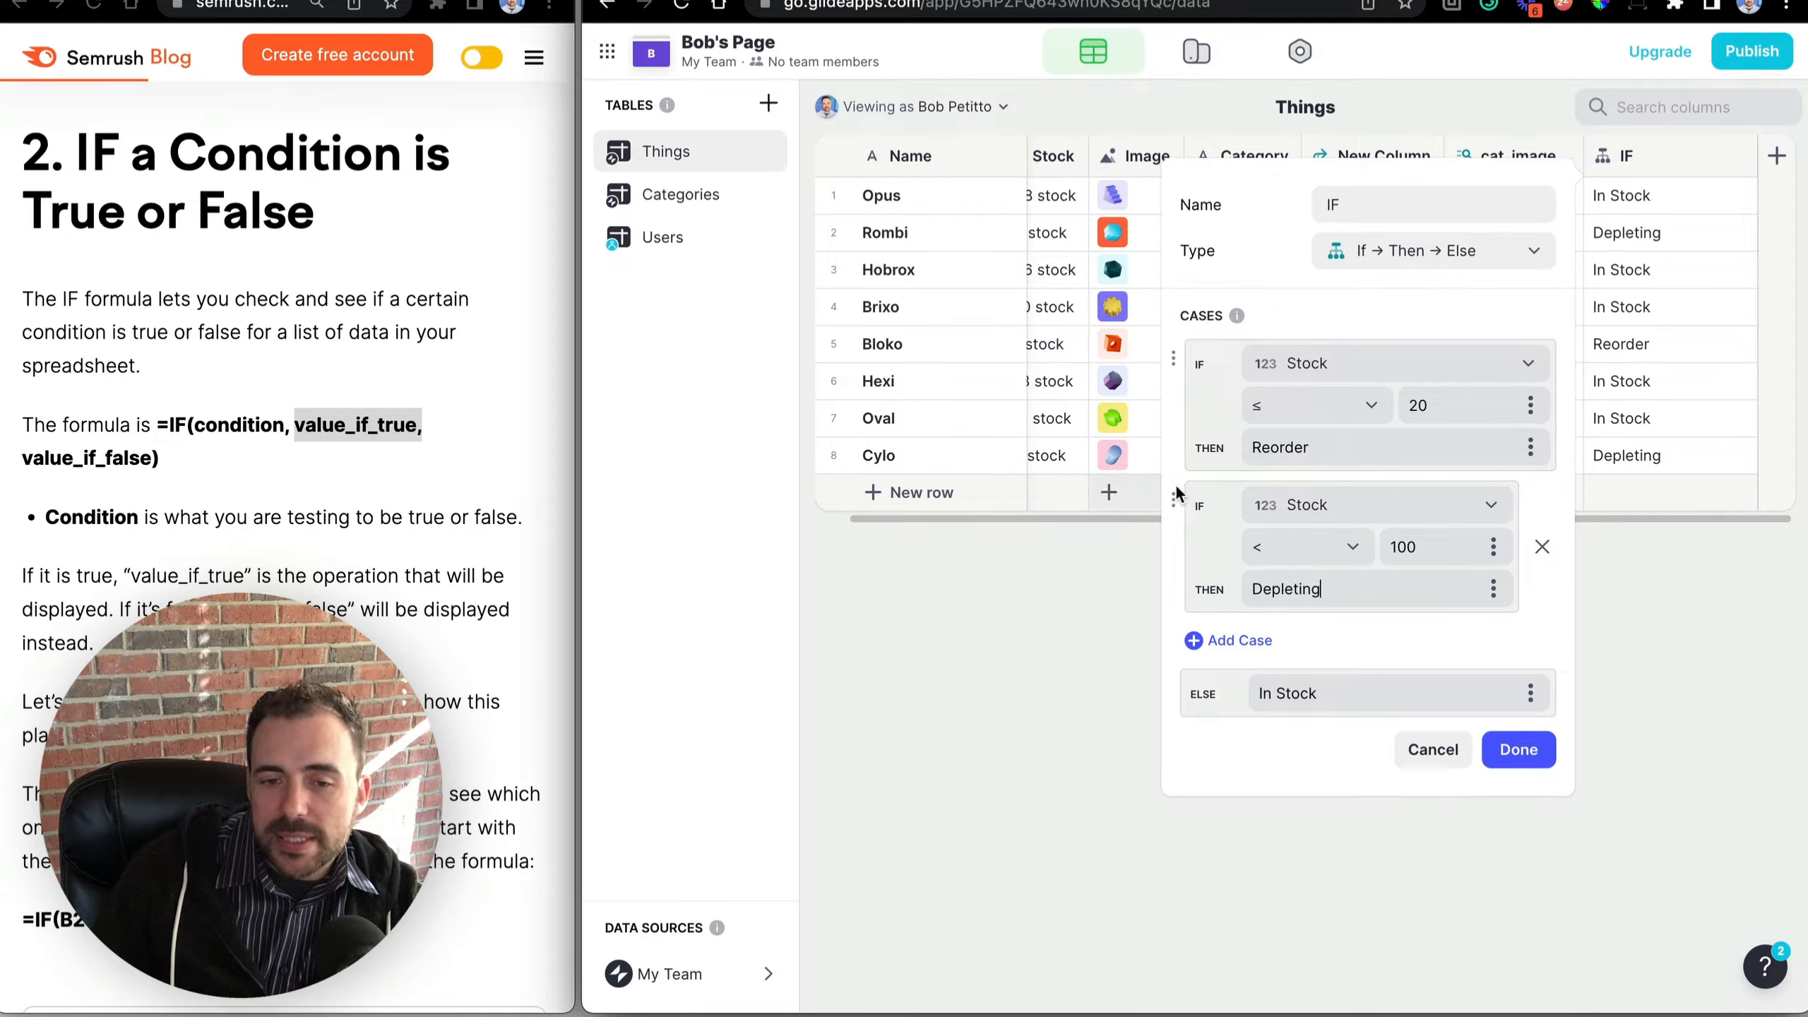
Try the Depleting case ahead of the Reorder case, and restore the original case order.
{"action": "left_click_drag", "start_coordinate": [1174, 498], "coordinate": [1182, 335]}
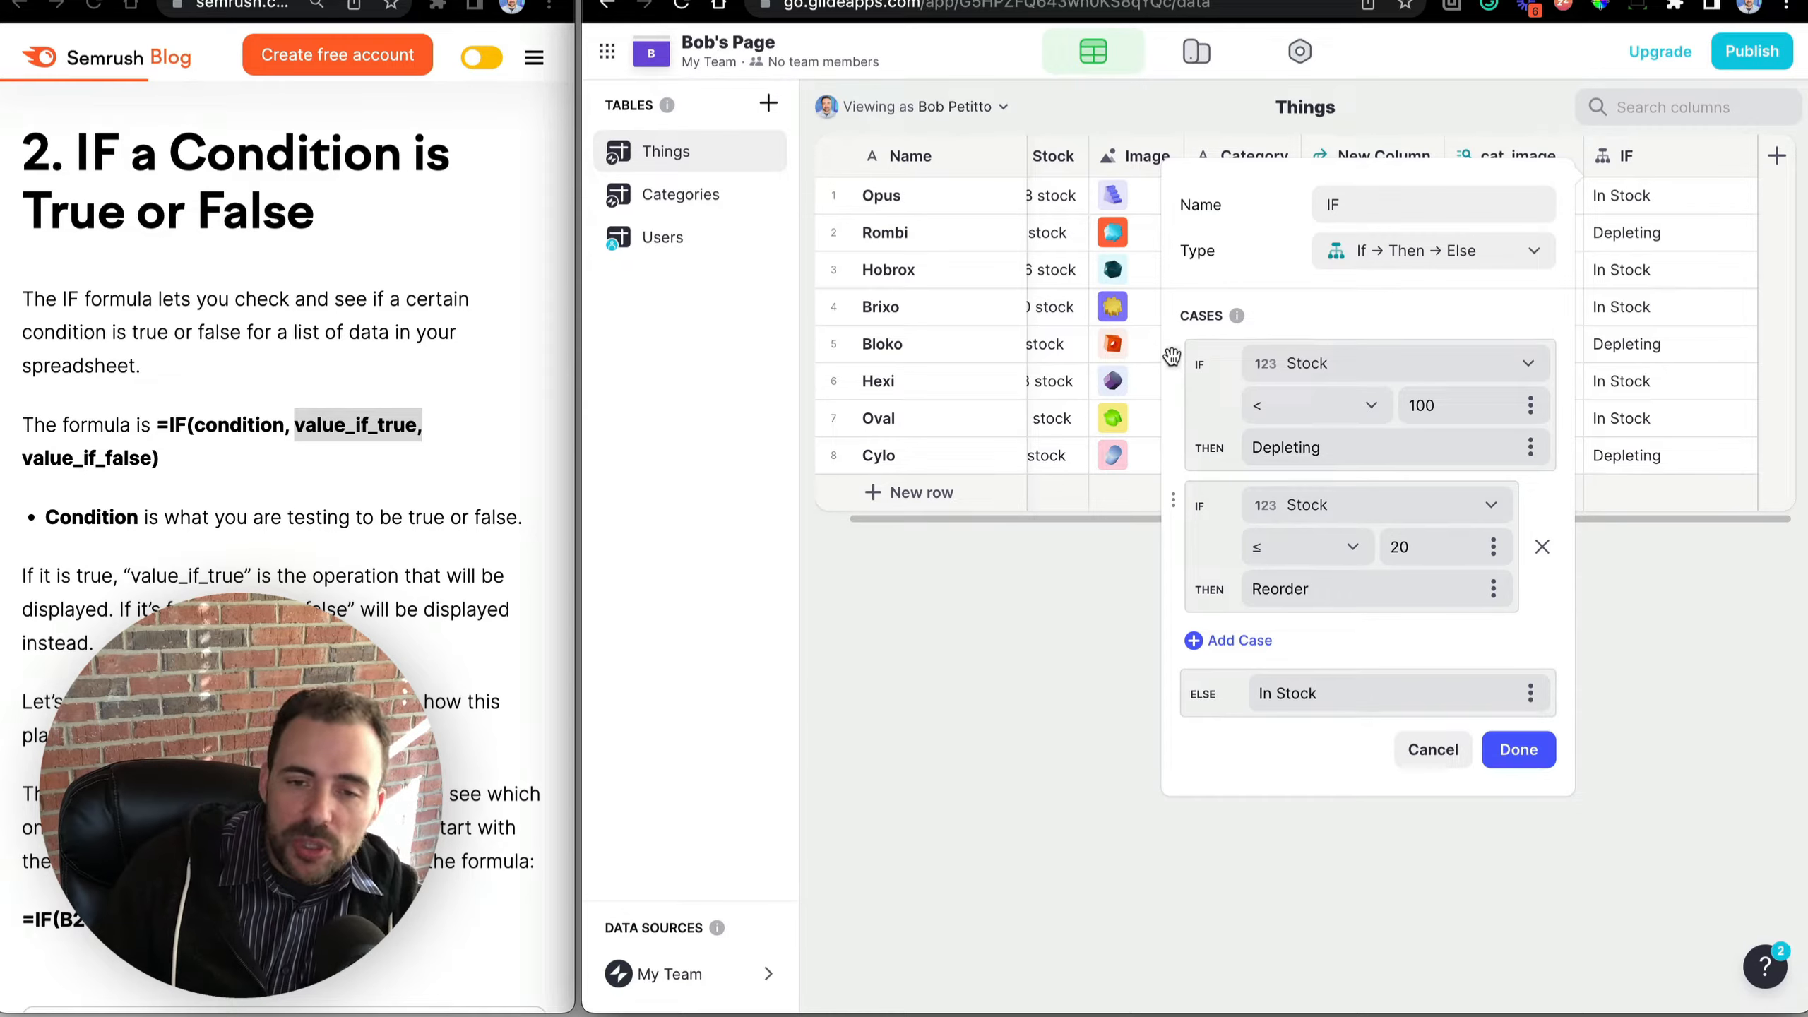
{"action": "left_click_drag", "start_coordinate": [1173, 358], "coordinate": [1185, 509]}
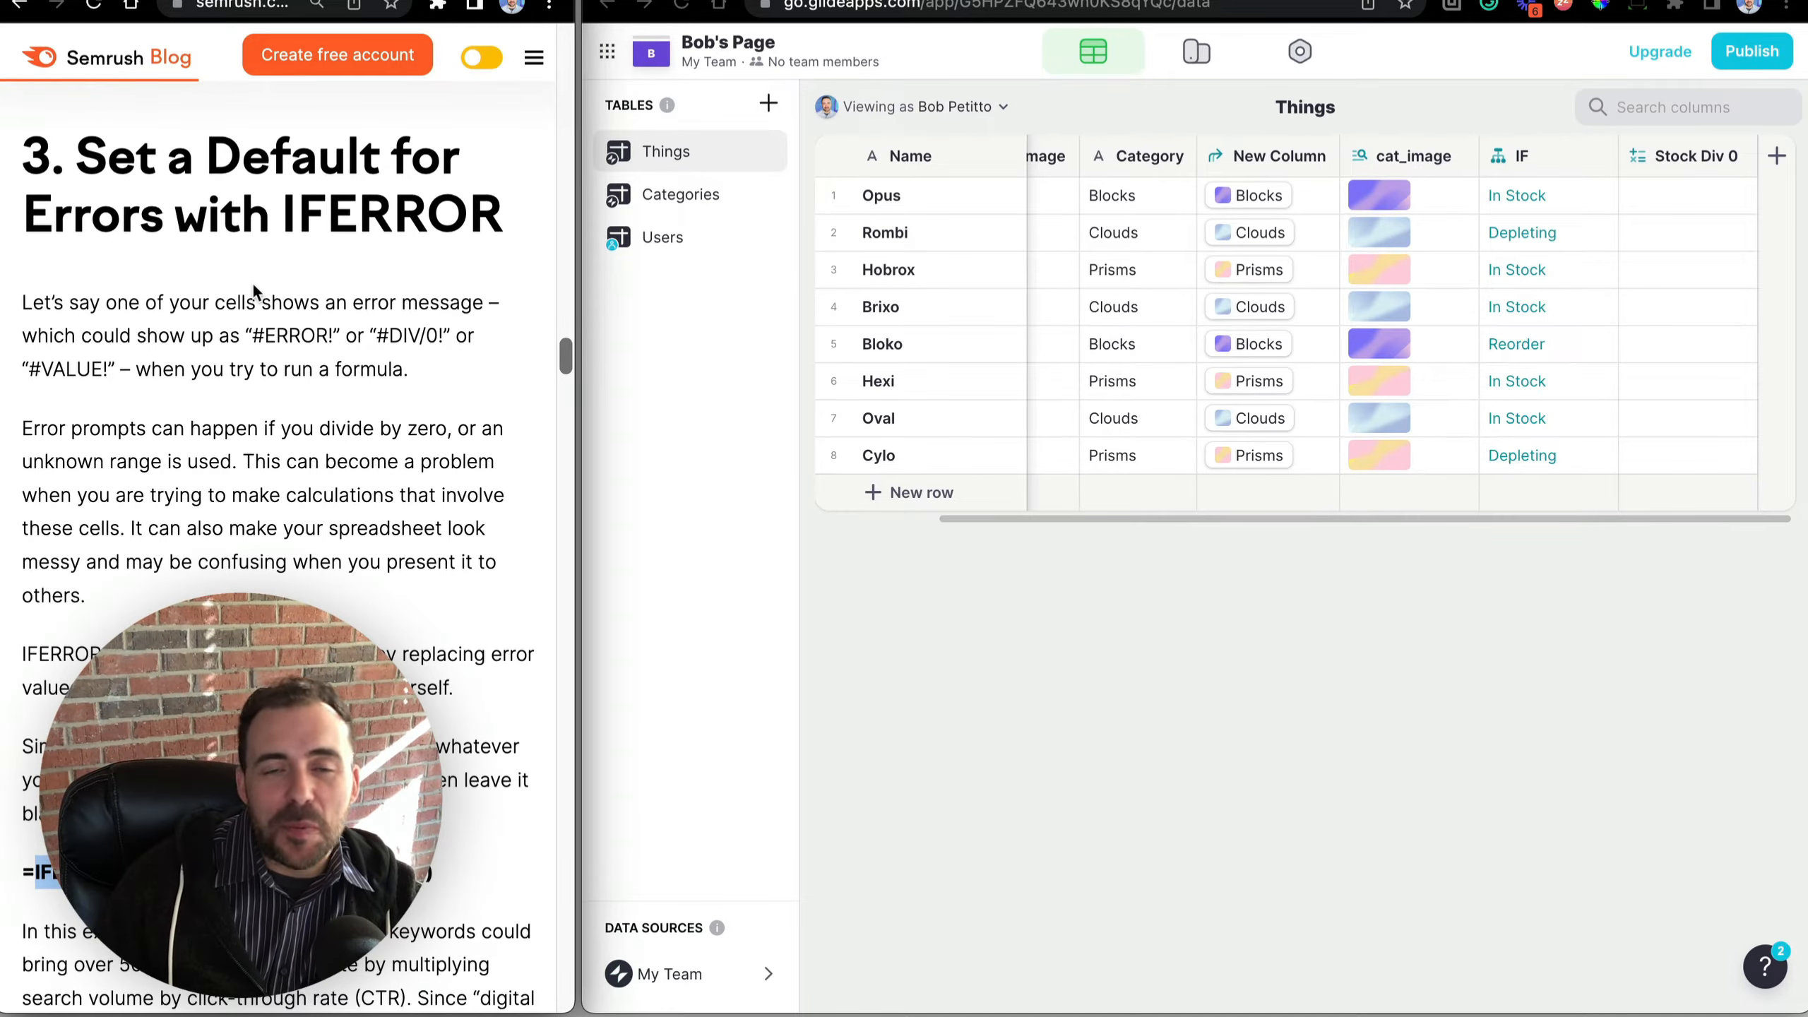
Examine the original_formula and value_if_error arguments of the IFERROR formula in the Semrush article.
{"action": "scroll", "coordinate": [252, 287], "scroll_direction": "down", "scroll_amount": 8}
{"action": "left_click_drag", "start_coordinate": [132, 278], "coordinate": [286, 279]}
{"action": "left_click_drag", "start_coordinate": [25, 279], "coordinate": [425, 275]}
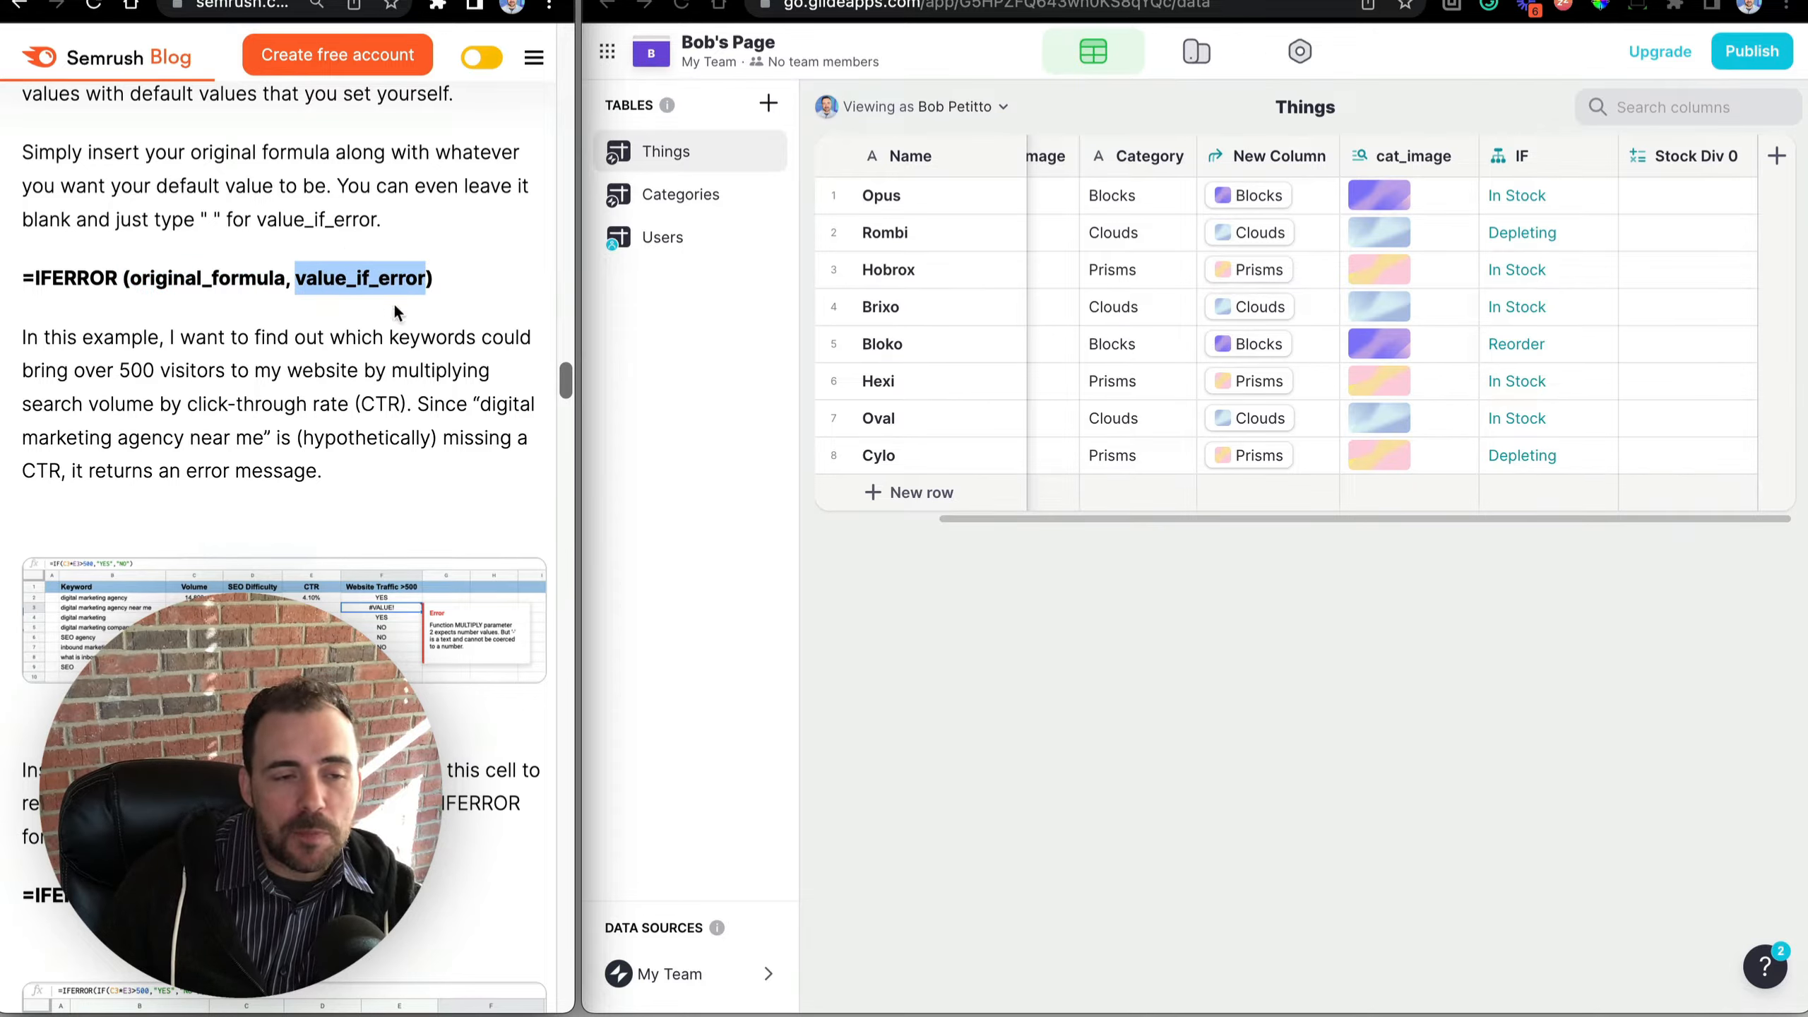
Compare the Stock Div 0 cells with the Stock values in the Things table.
{"action": "left_click", "coordinate": [1301, 209]}
{"action": "scroll", "coordinate": [1301, 209], "scroll_direction": "left", "scroll_amount": 3}
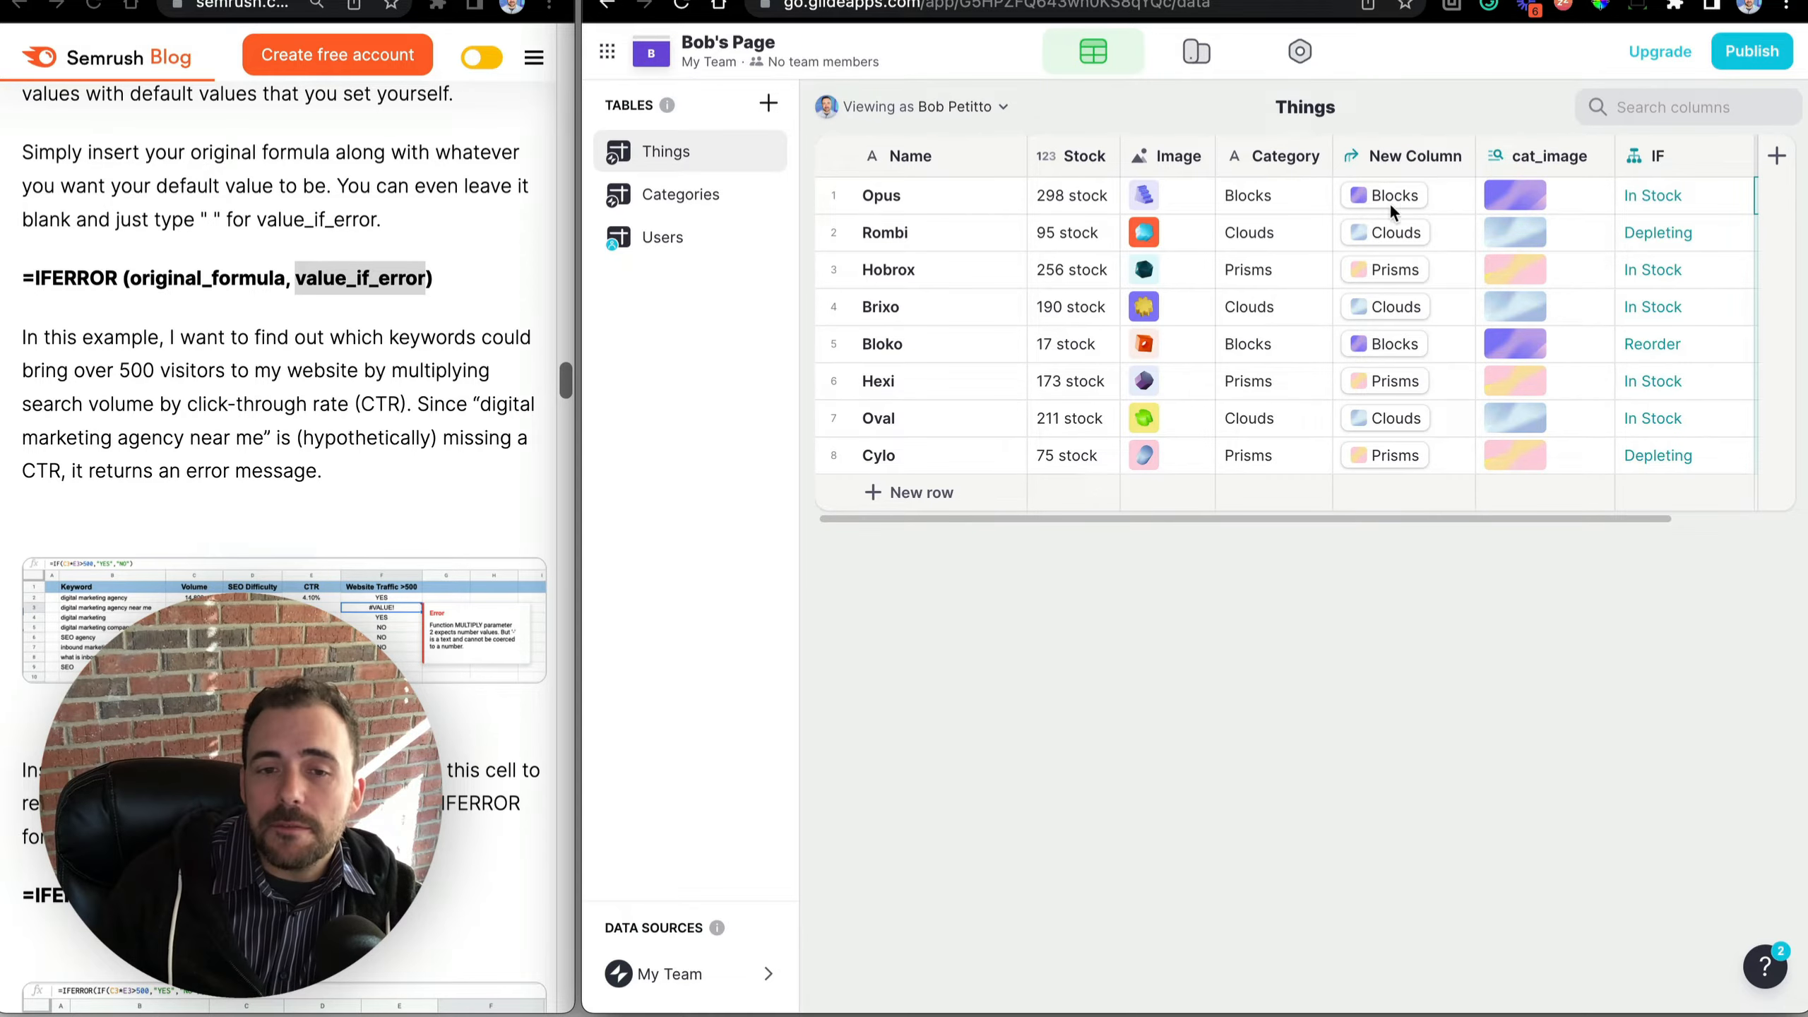
{"action": "scroll", "coordinate": [1466, 202], "scroll_direction": "right", "scroll_amount": 2}
{"action": "left_click", "coordinate": [1673, 195]}
{"action": "left_click", "coordinate": [1637, 340]}
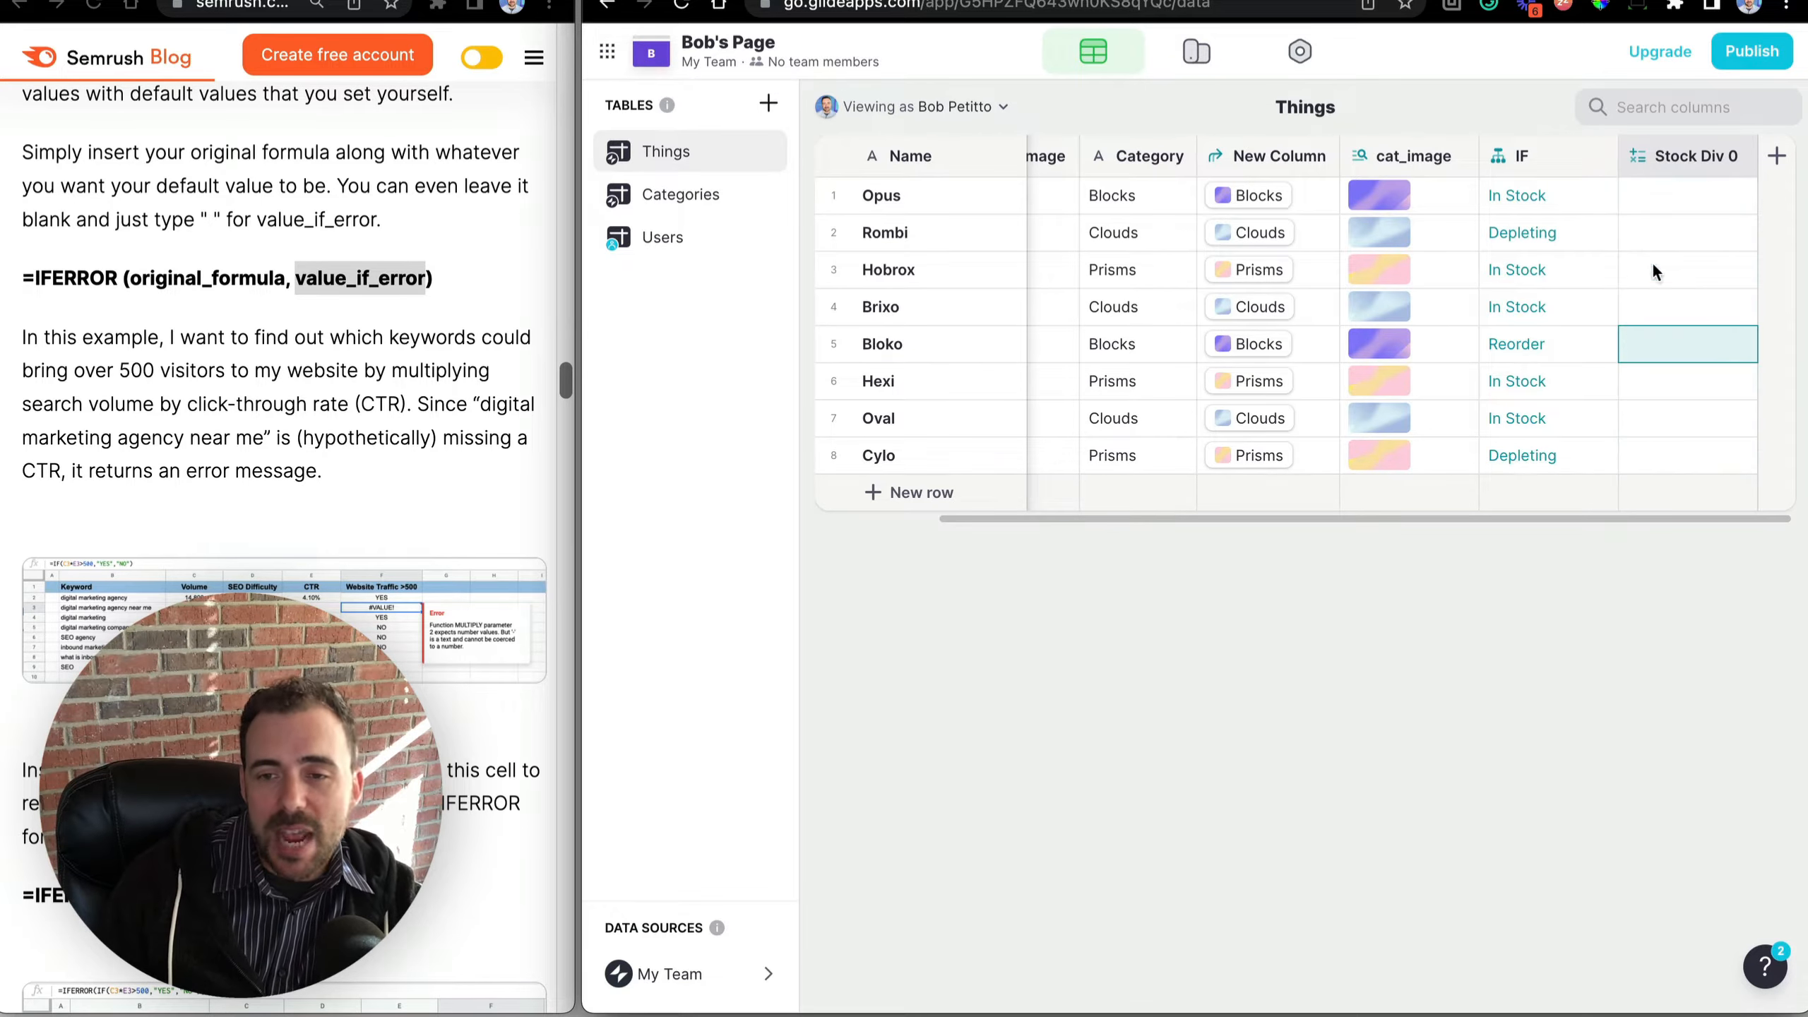
{"action": "scroll", "coordinate": [1352, 270], "scroll_direction": "left", "scroll_amount": 2}
{"action": "left_click", "coordinate": [1071, 200]}
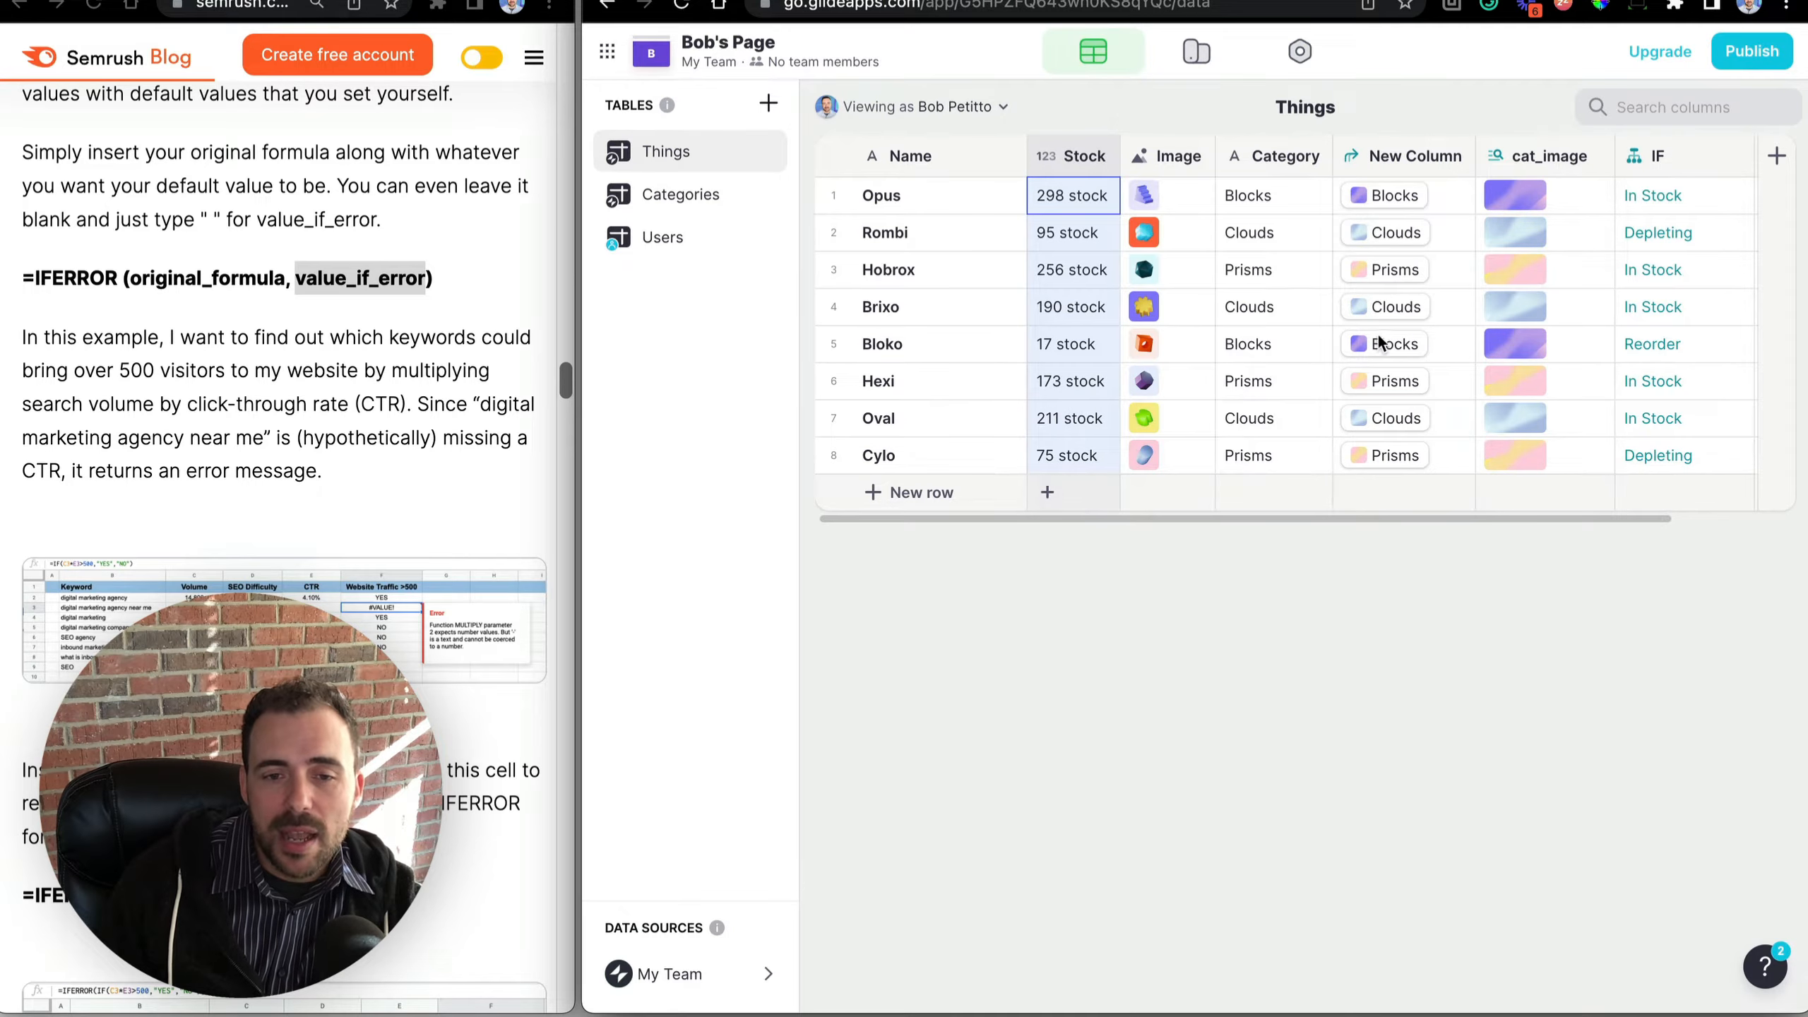
Inspect the math configuration of the Stock Div 0 column and its resulting cells.
{"action": "scroll", "coordinate": [1667, 264], "scroll_direction": "right", "scroll_amount": 2}
{"action": "left_click", "coordinate": [1681, 157]}
{"action": "left_click", "coordinate": [1682, 157]}
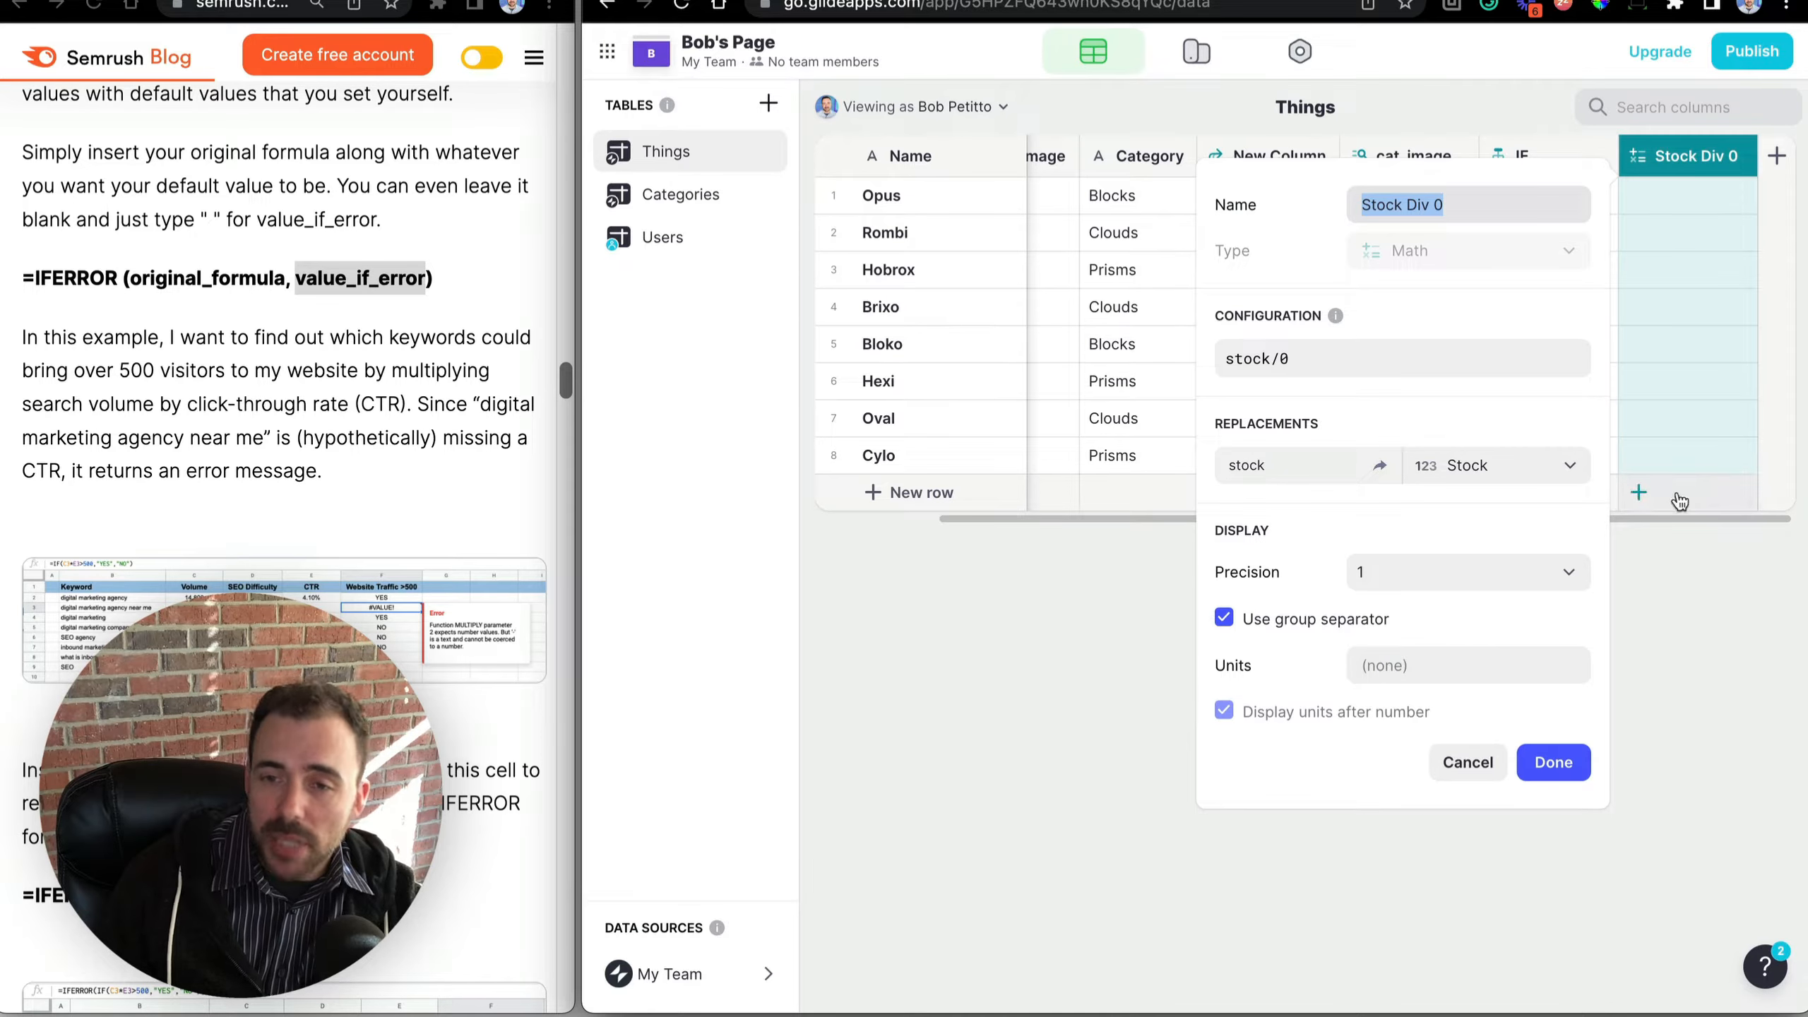
{"action": "left_click", "coordinate": [1549, 760]}
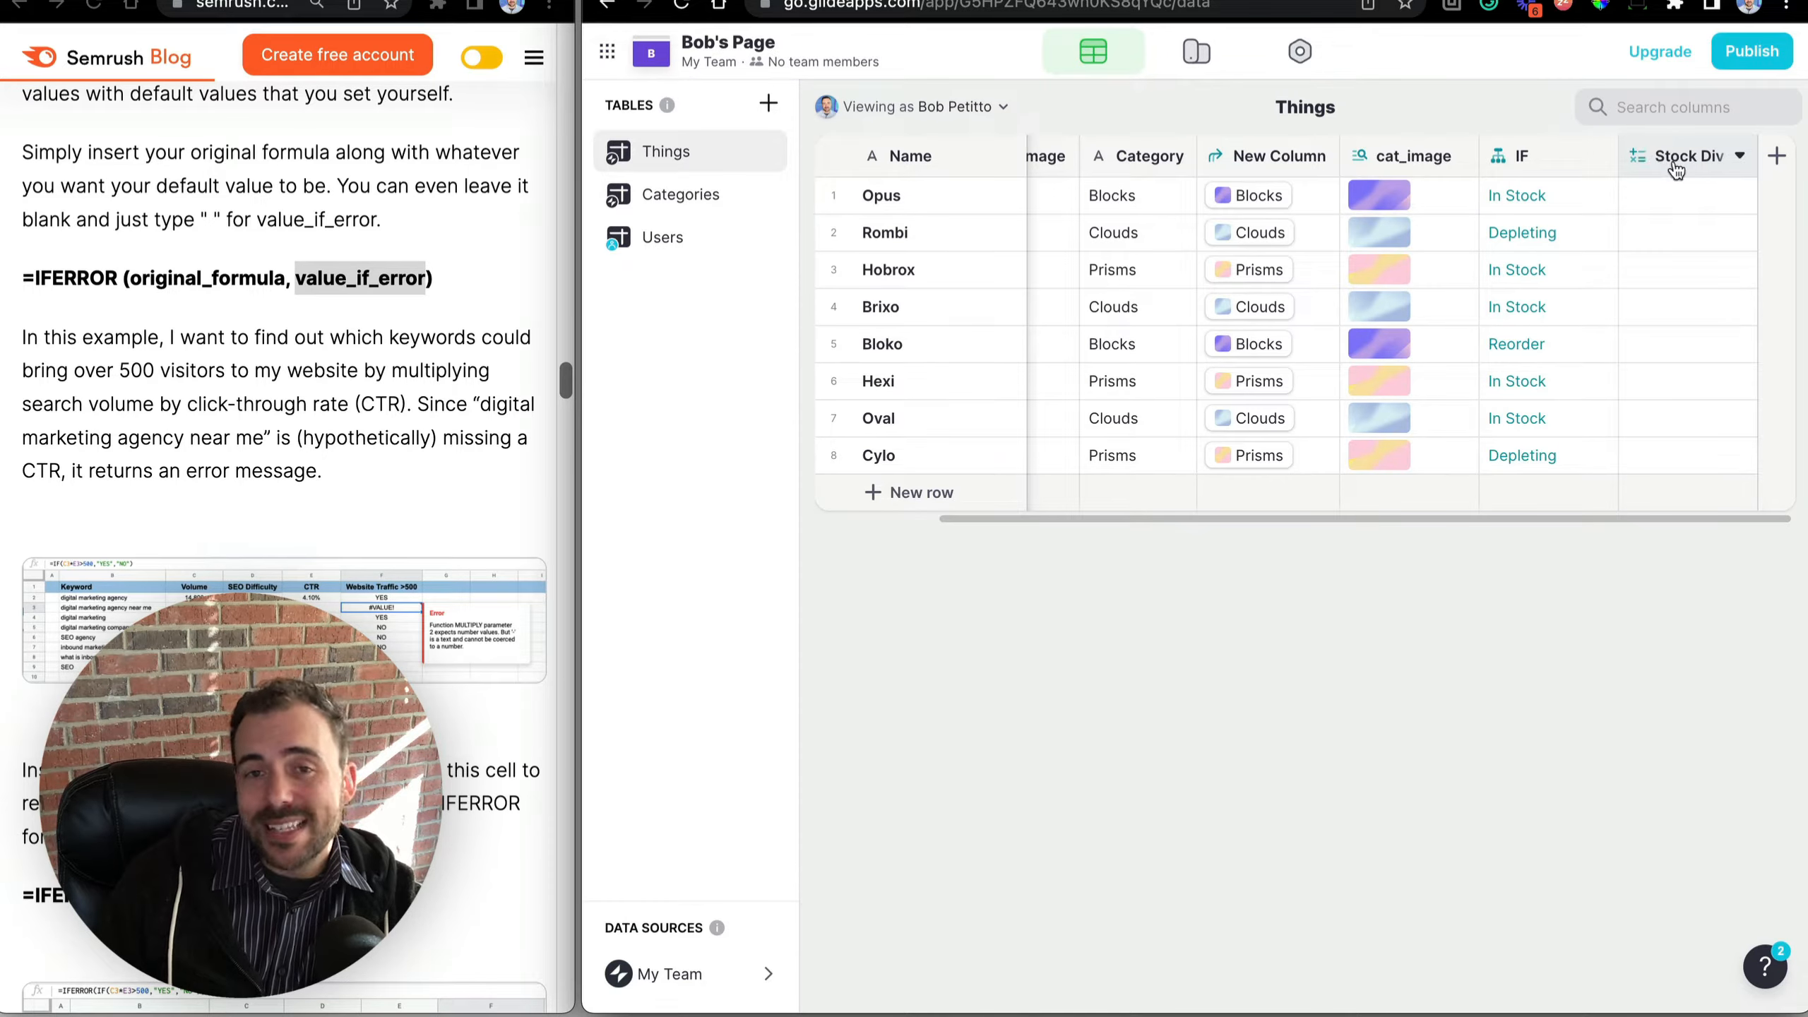
{"action": "left_click_drag", "start_coordinate": [1644, 206], "coordinate": [1666, 476]}
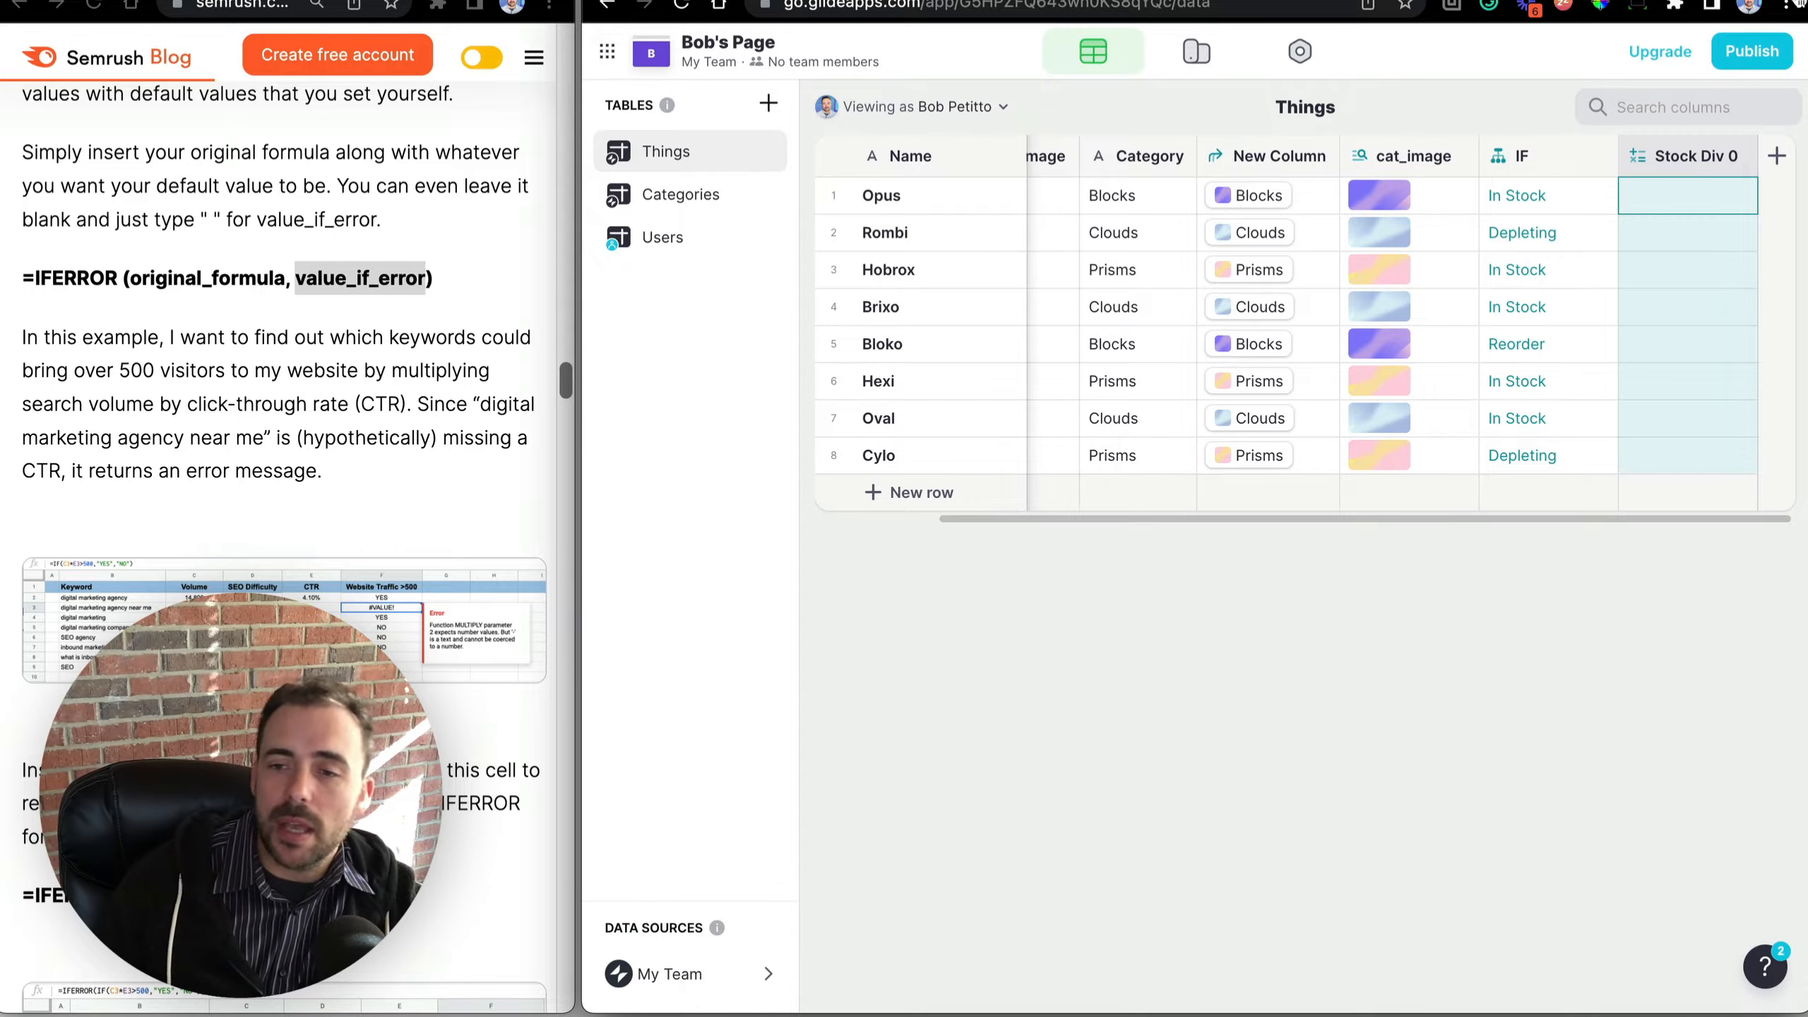
Add an If → Then → Else column to the Things table that tests whether Stock Div 0 is empty.
{"action": "left_click", "coordinate": [1777, 156]}
{"action": "left_click", "coordinate": [1423, 253]}
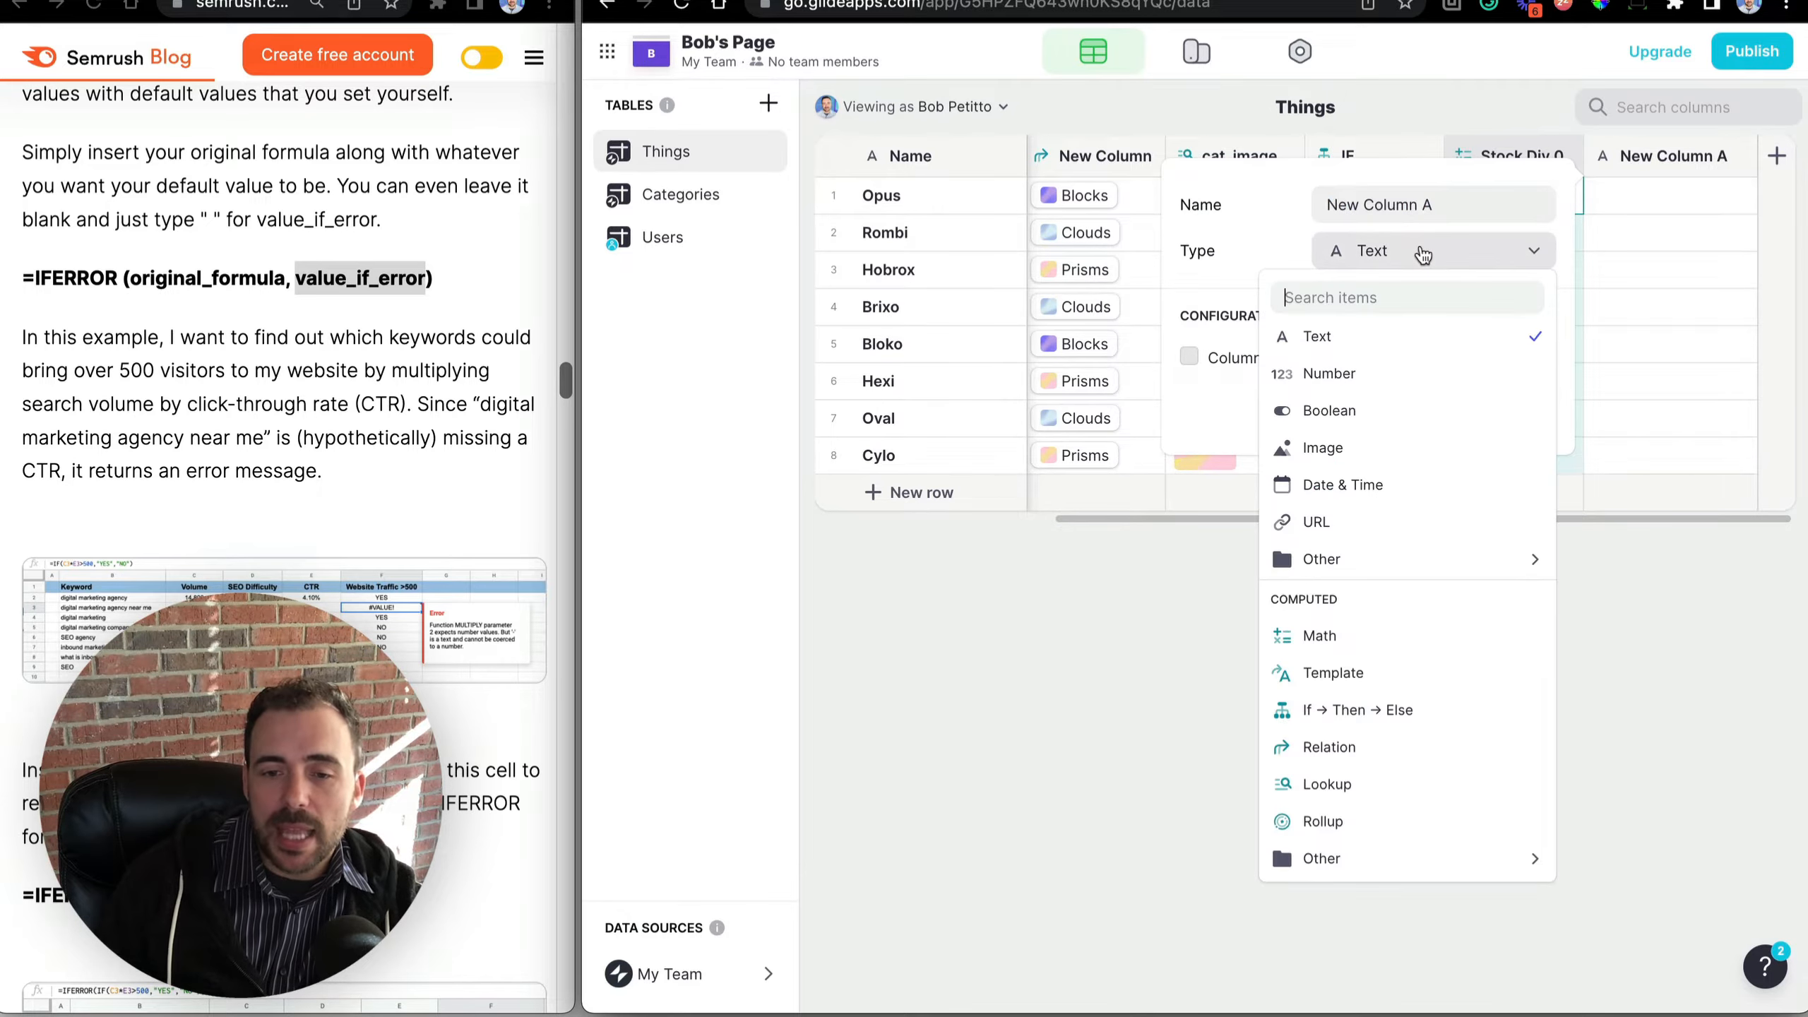
{"action": "left_click", "coordinate": [1350, 709]}
{"action": "left_click", "coordinate": [1305, 362]}
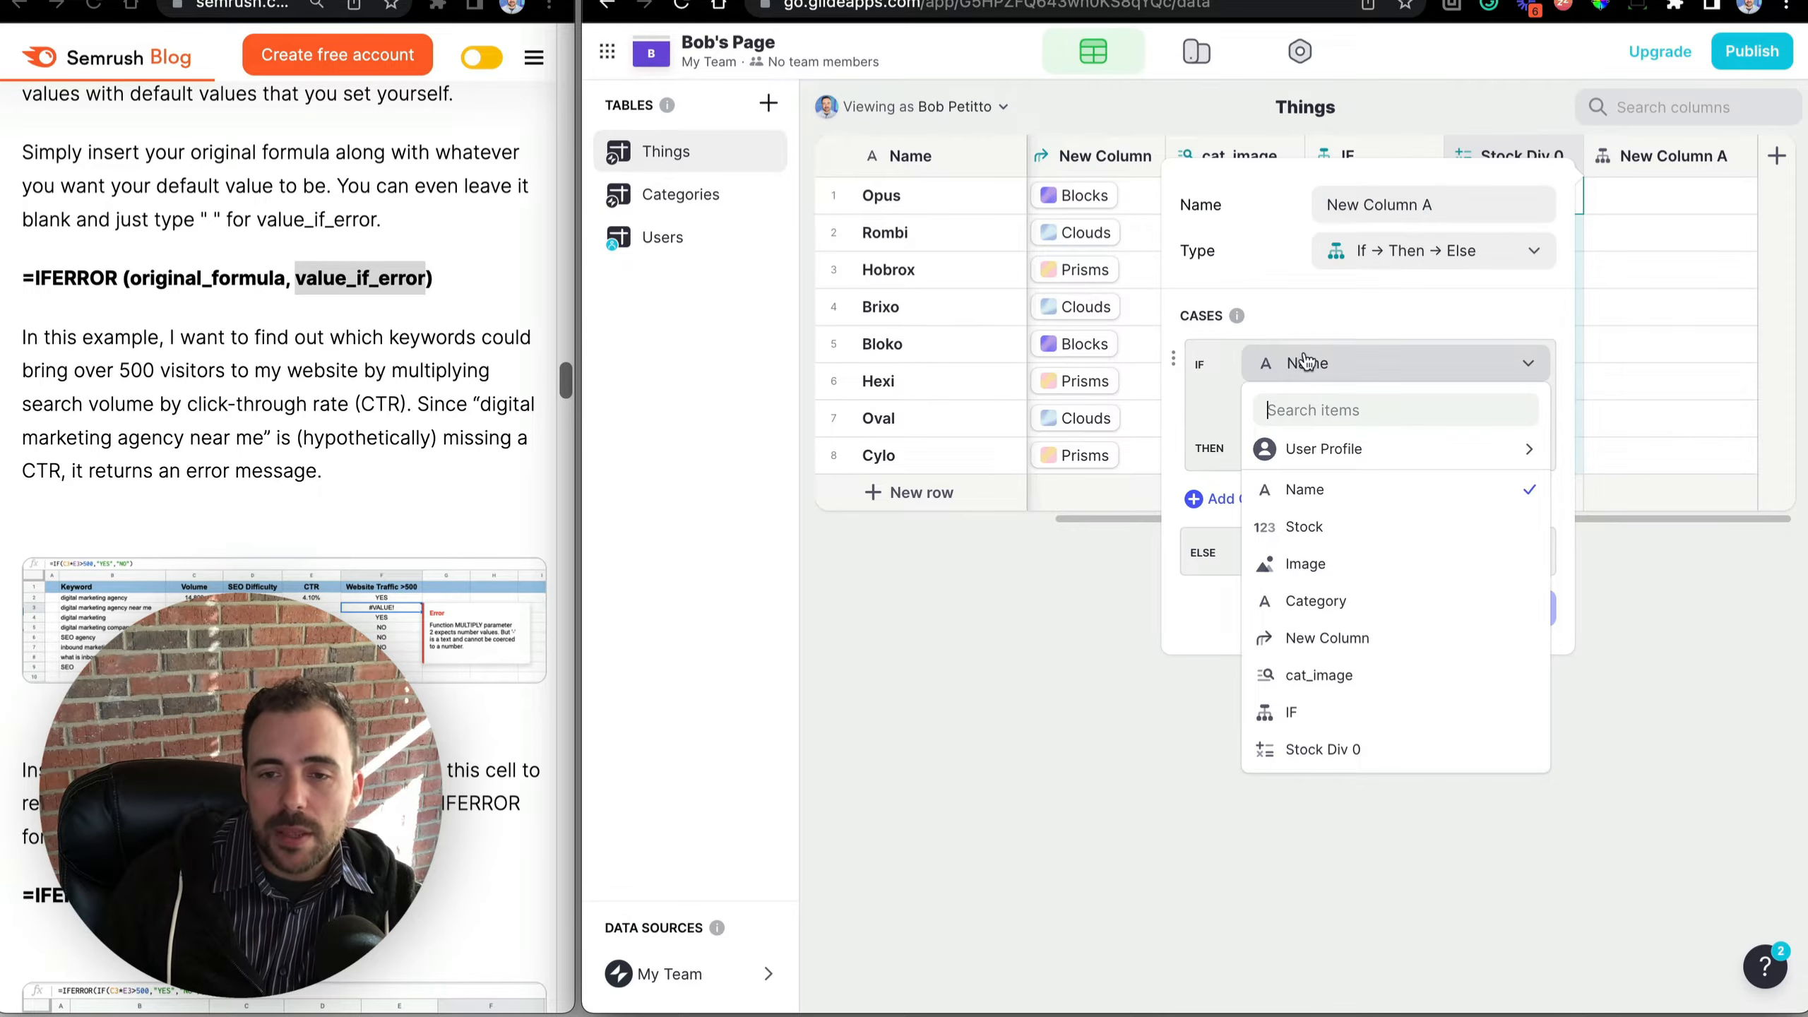
{"action": "left_click", "coordinate": [1301, 748]}
{"action": "left_click", "coordinate": [1302, 417]}
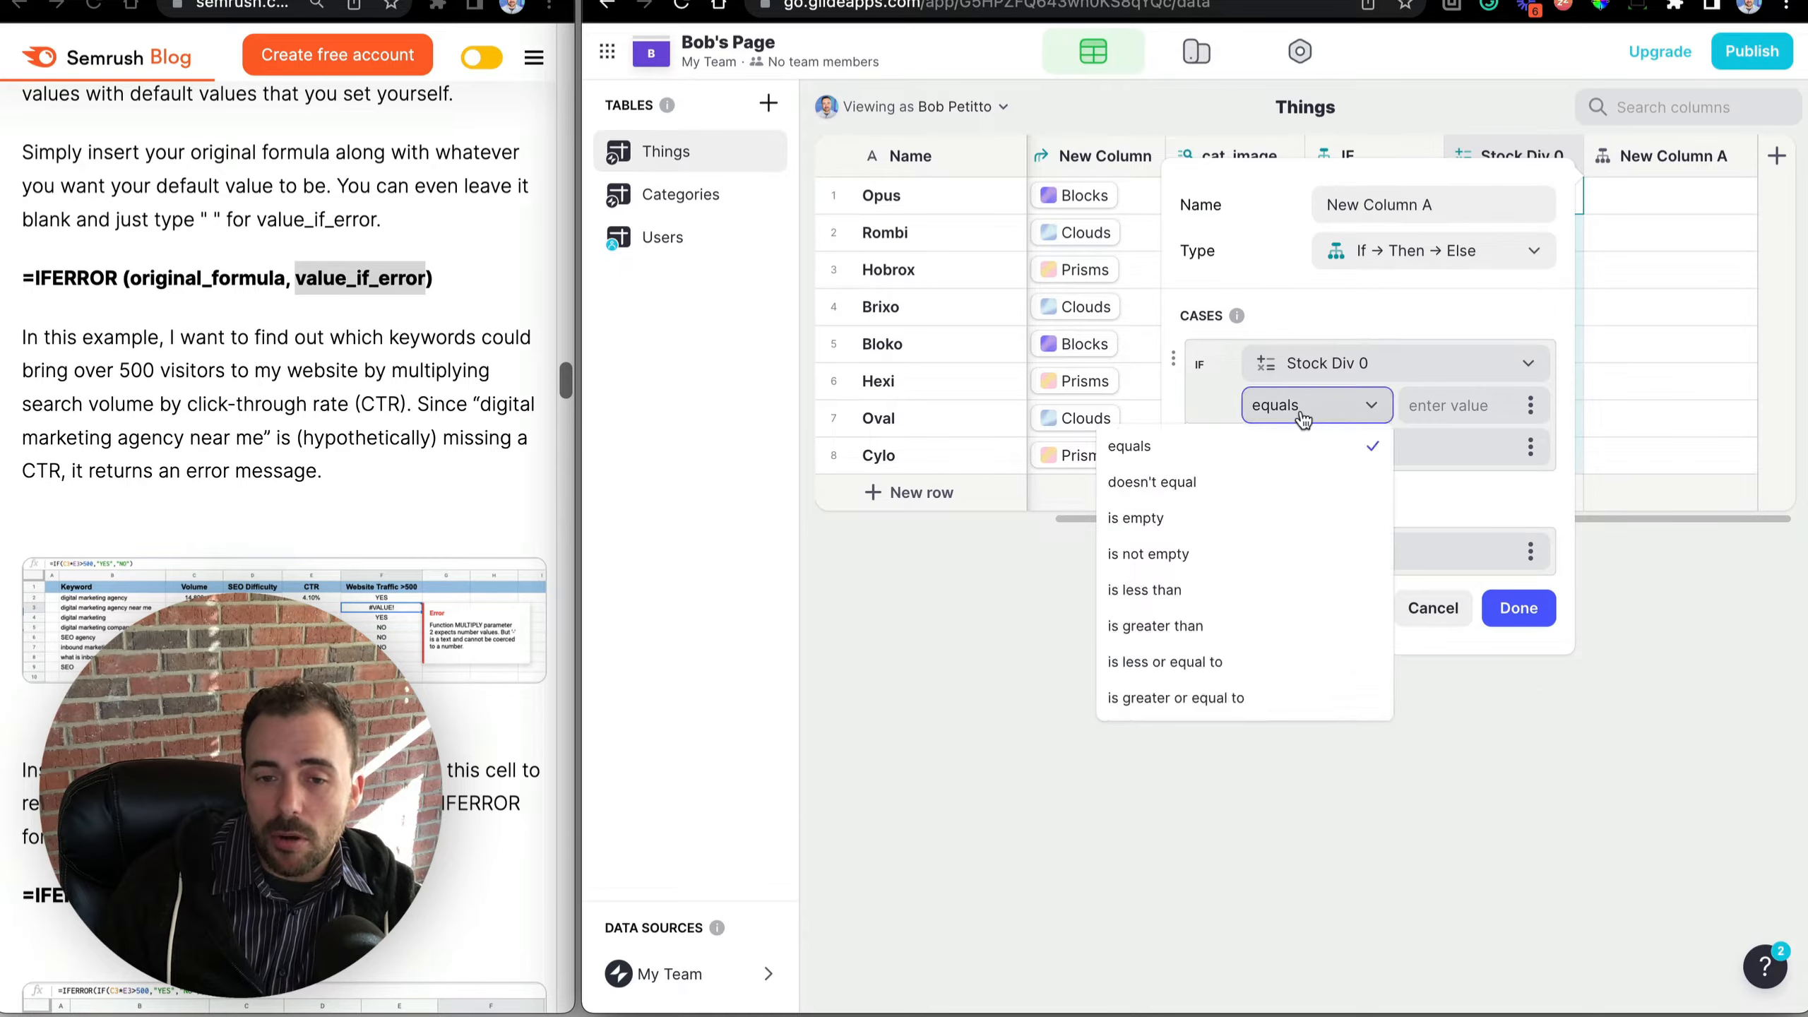
{"action": "left_click", "coordinate": [1148, 518]}
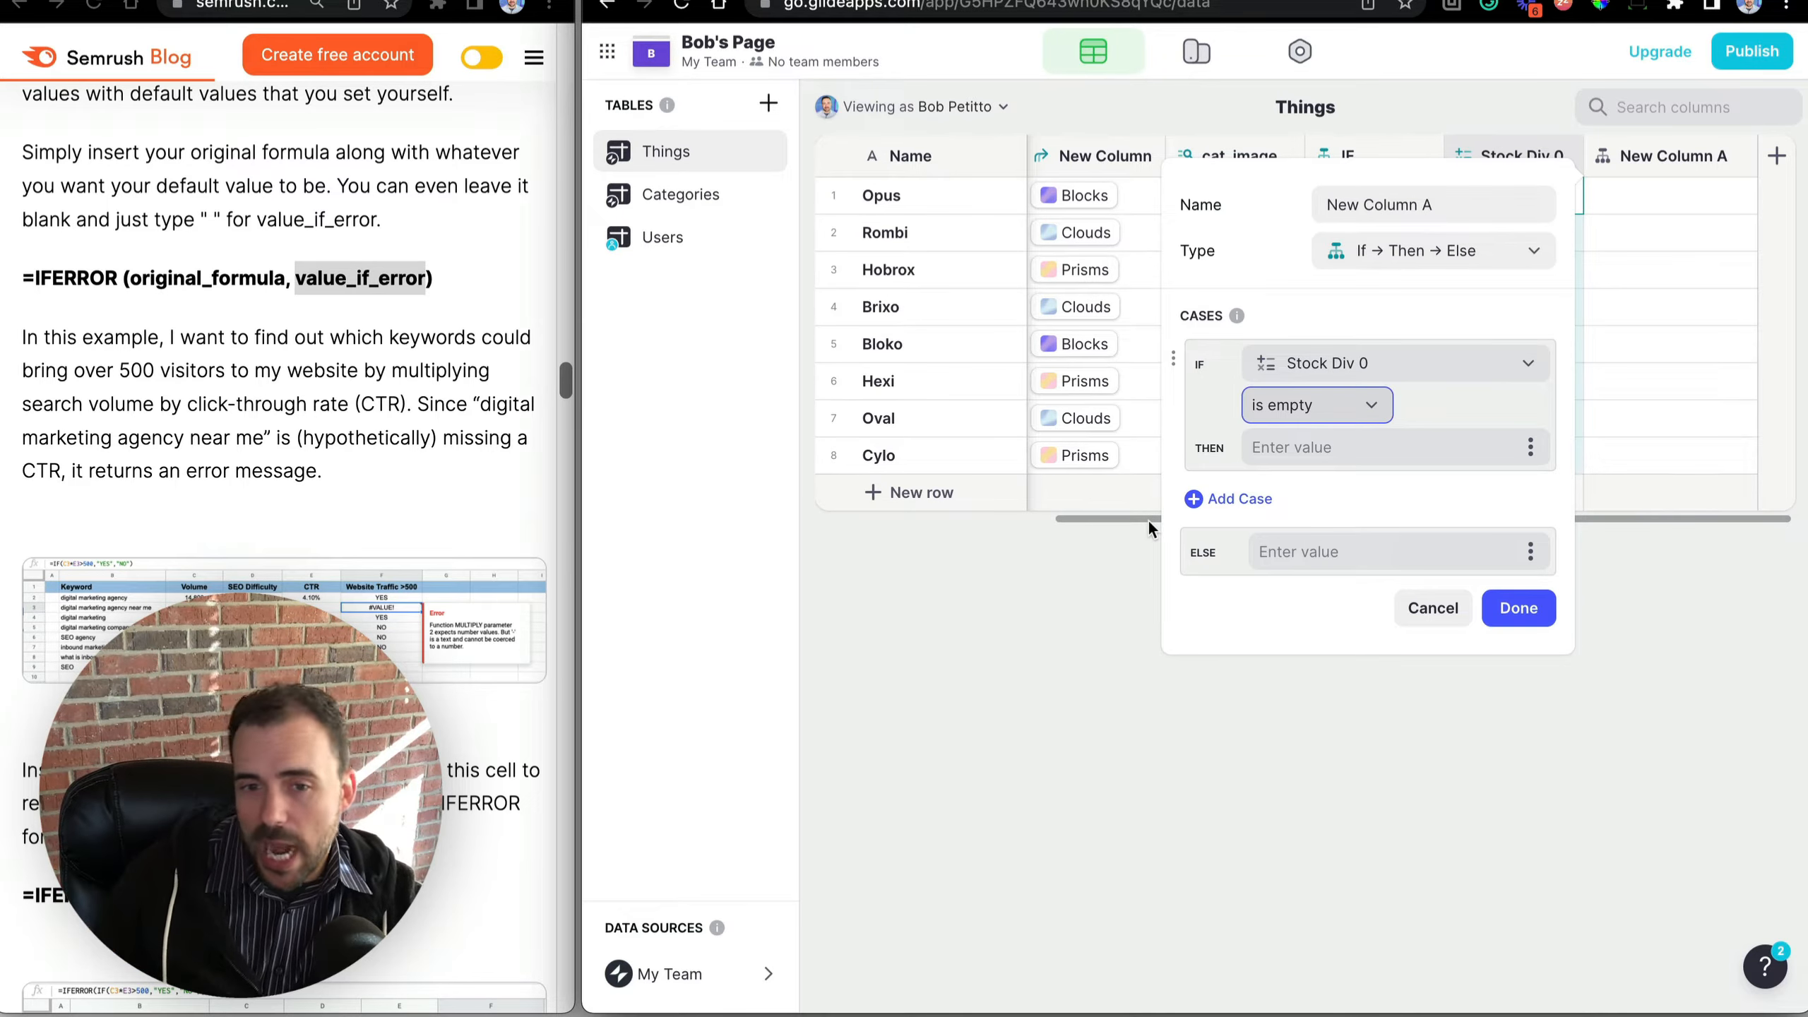
Set the new column's result to ERROR when the condition is met and to the Stock value otherwise, and save it.
{"action": "left_click", "coordinate": [1313, 448]}
{"action": "type", "text": "ERROR"}
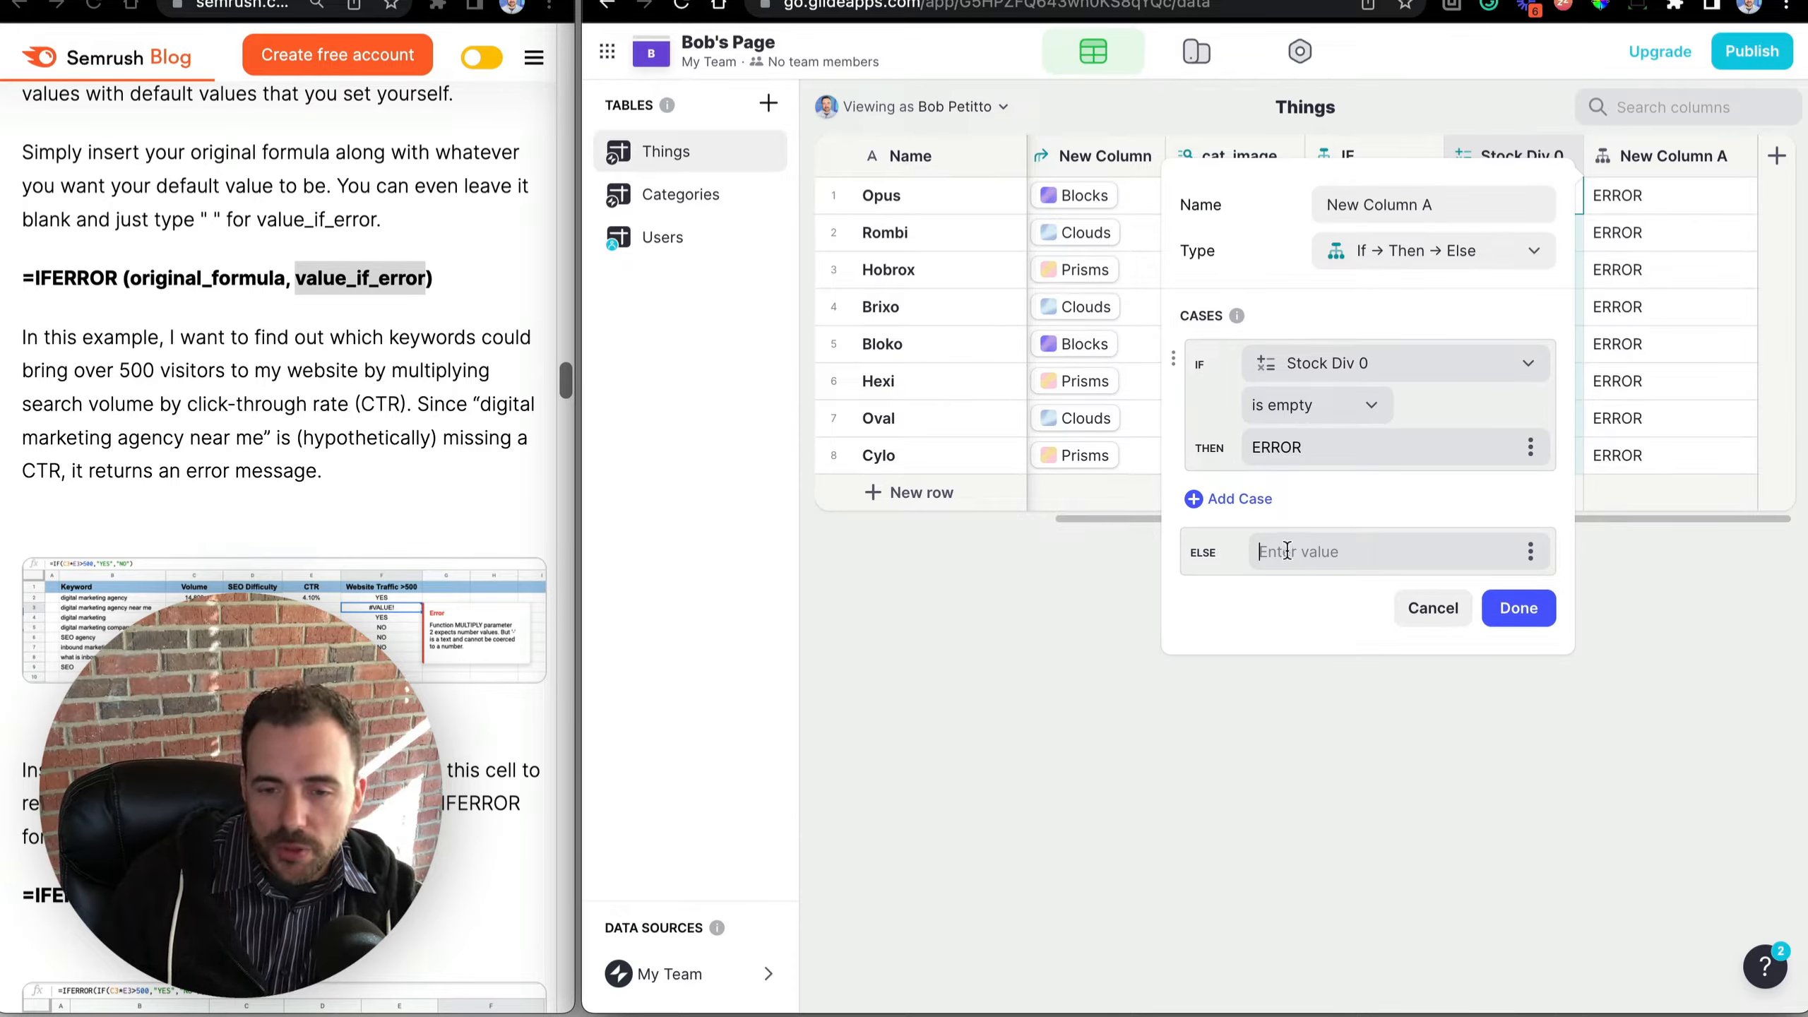
{"action": "left_click", "coordinate": [1530, 552]}
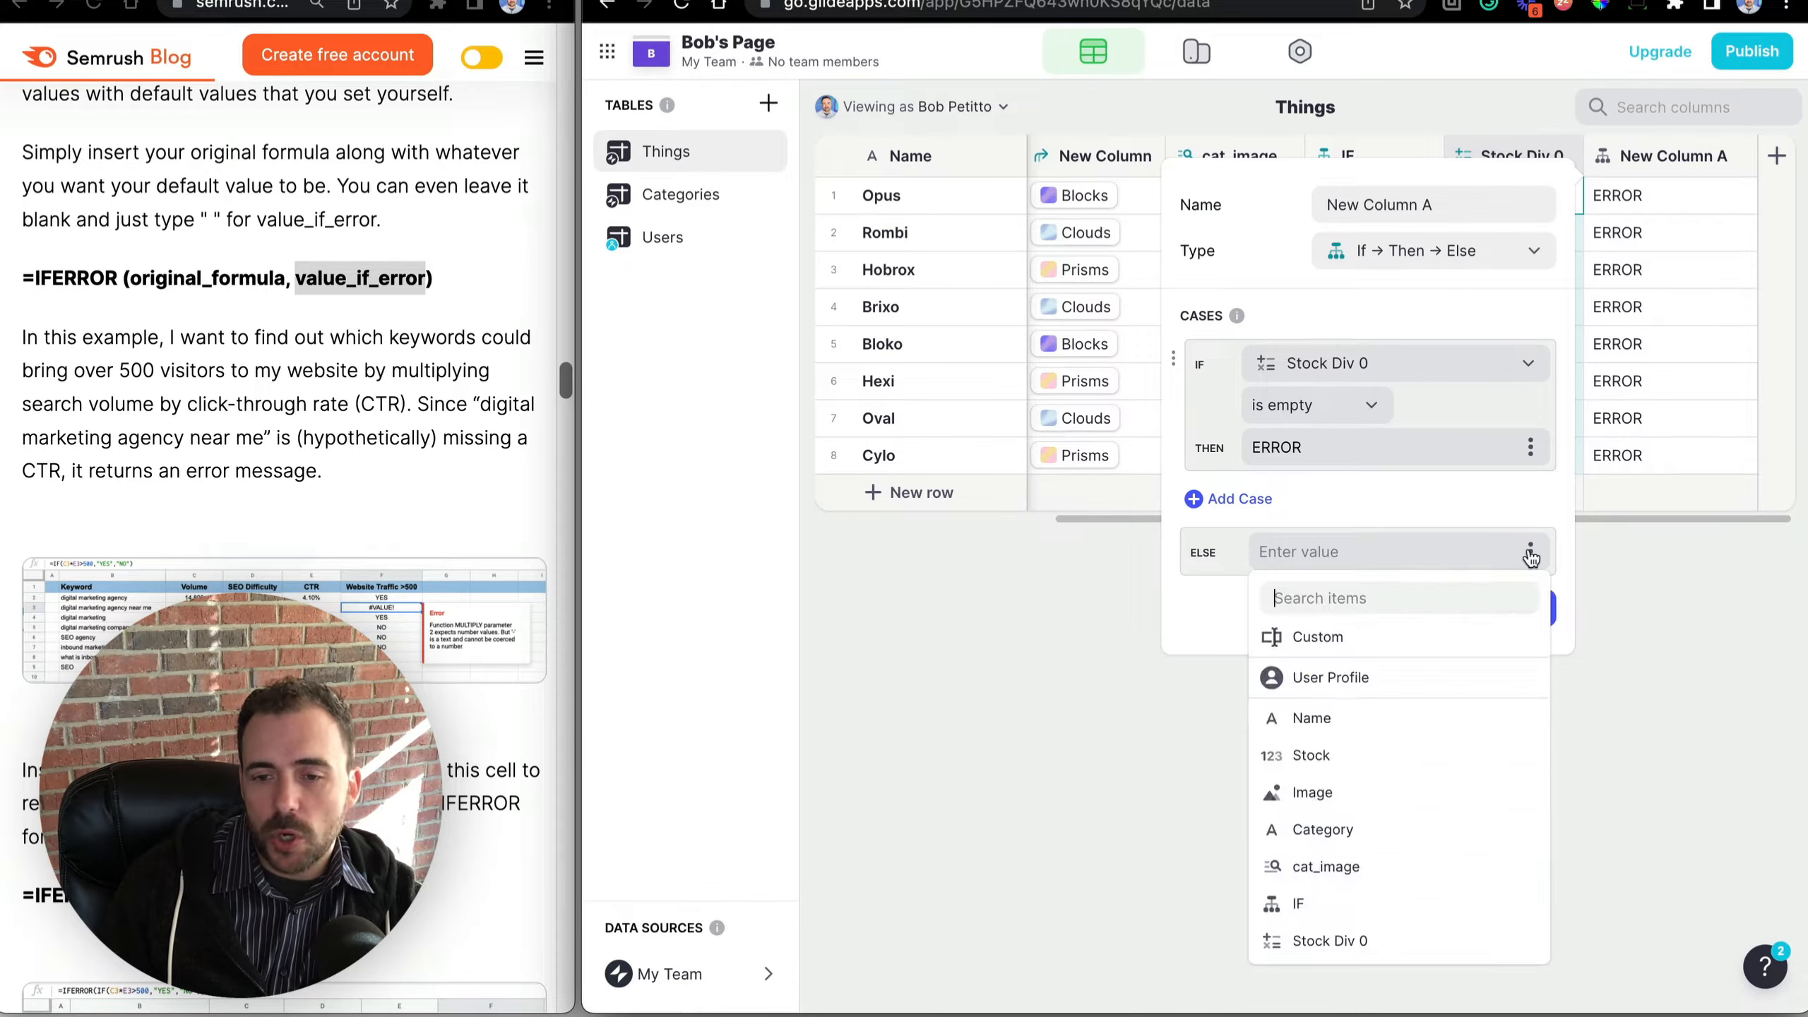
{"action": "left_click", "coordinate": [1321, 756]}
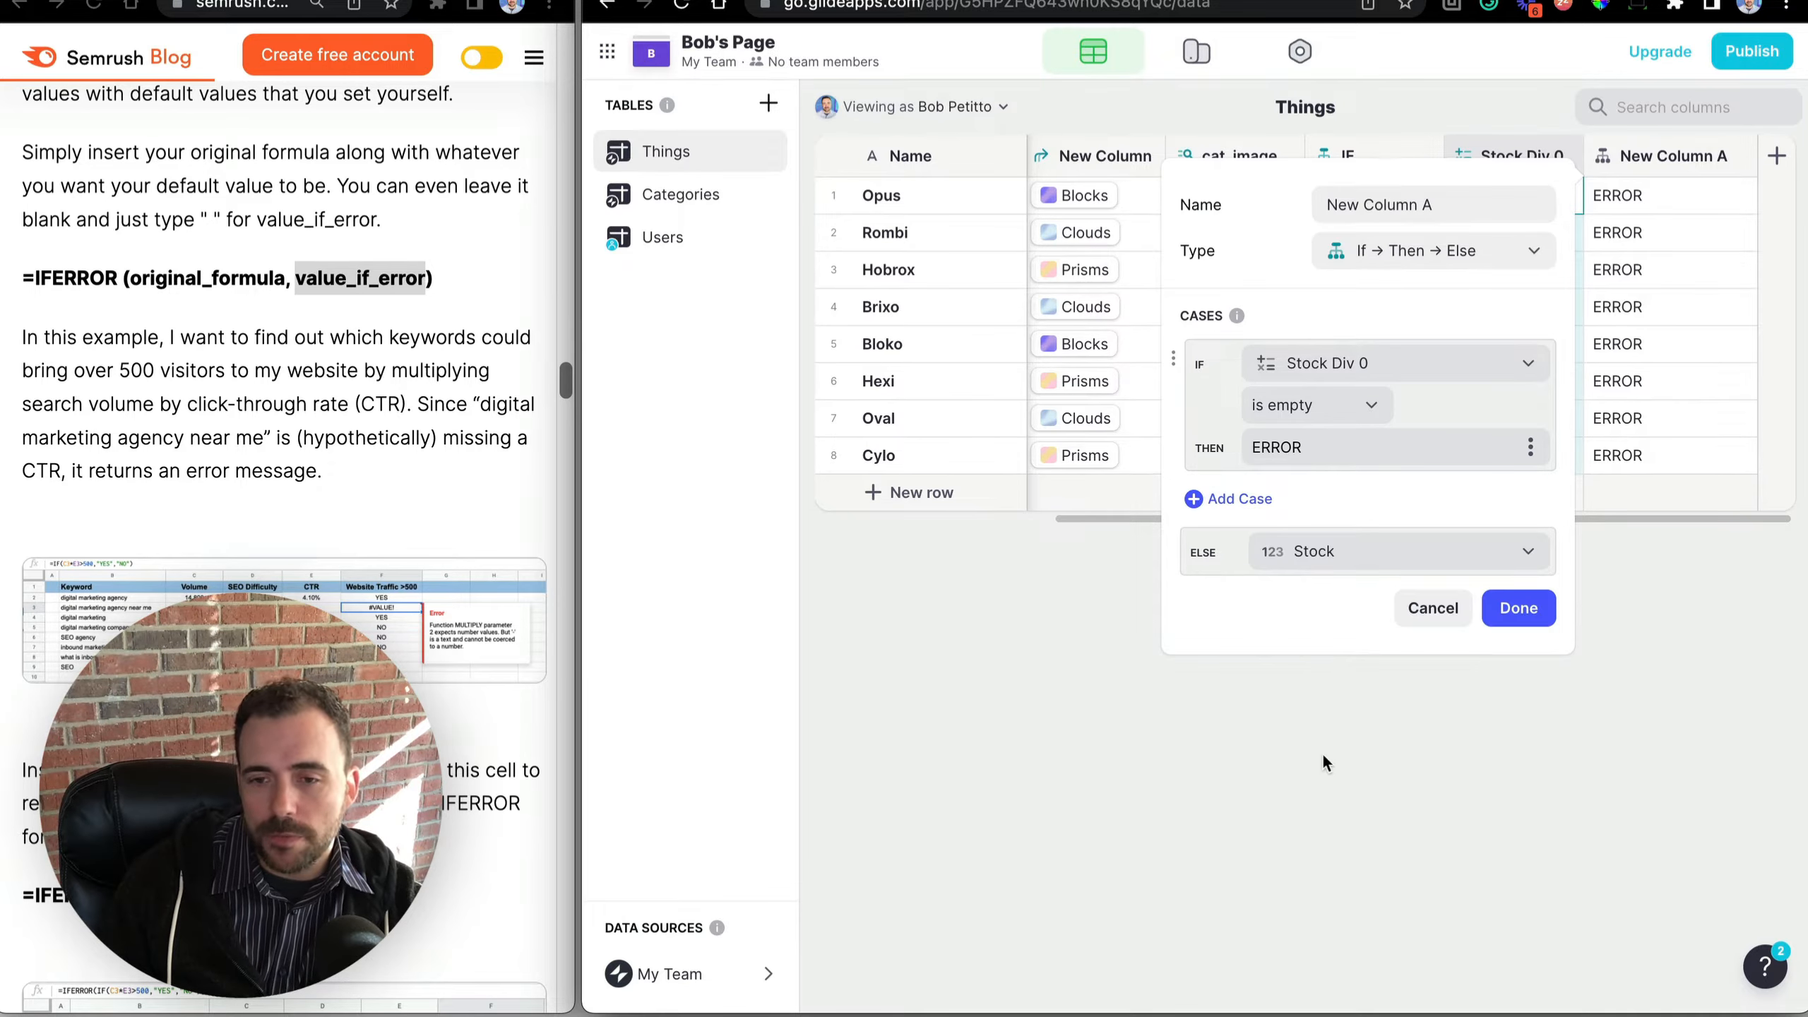
{"action": "left_click", "coordinate": [1538, 609]}
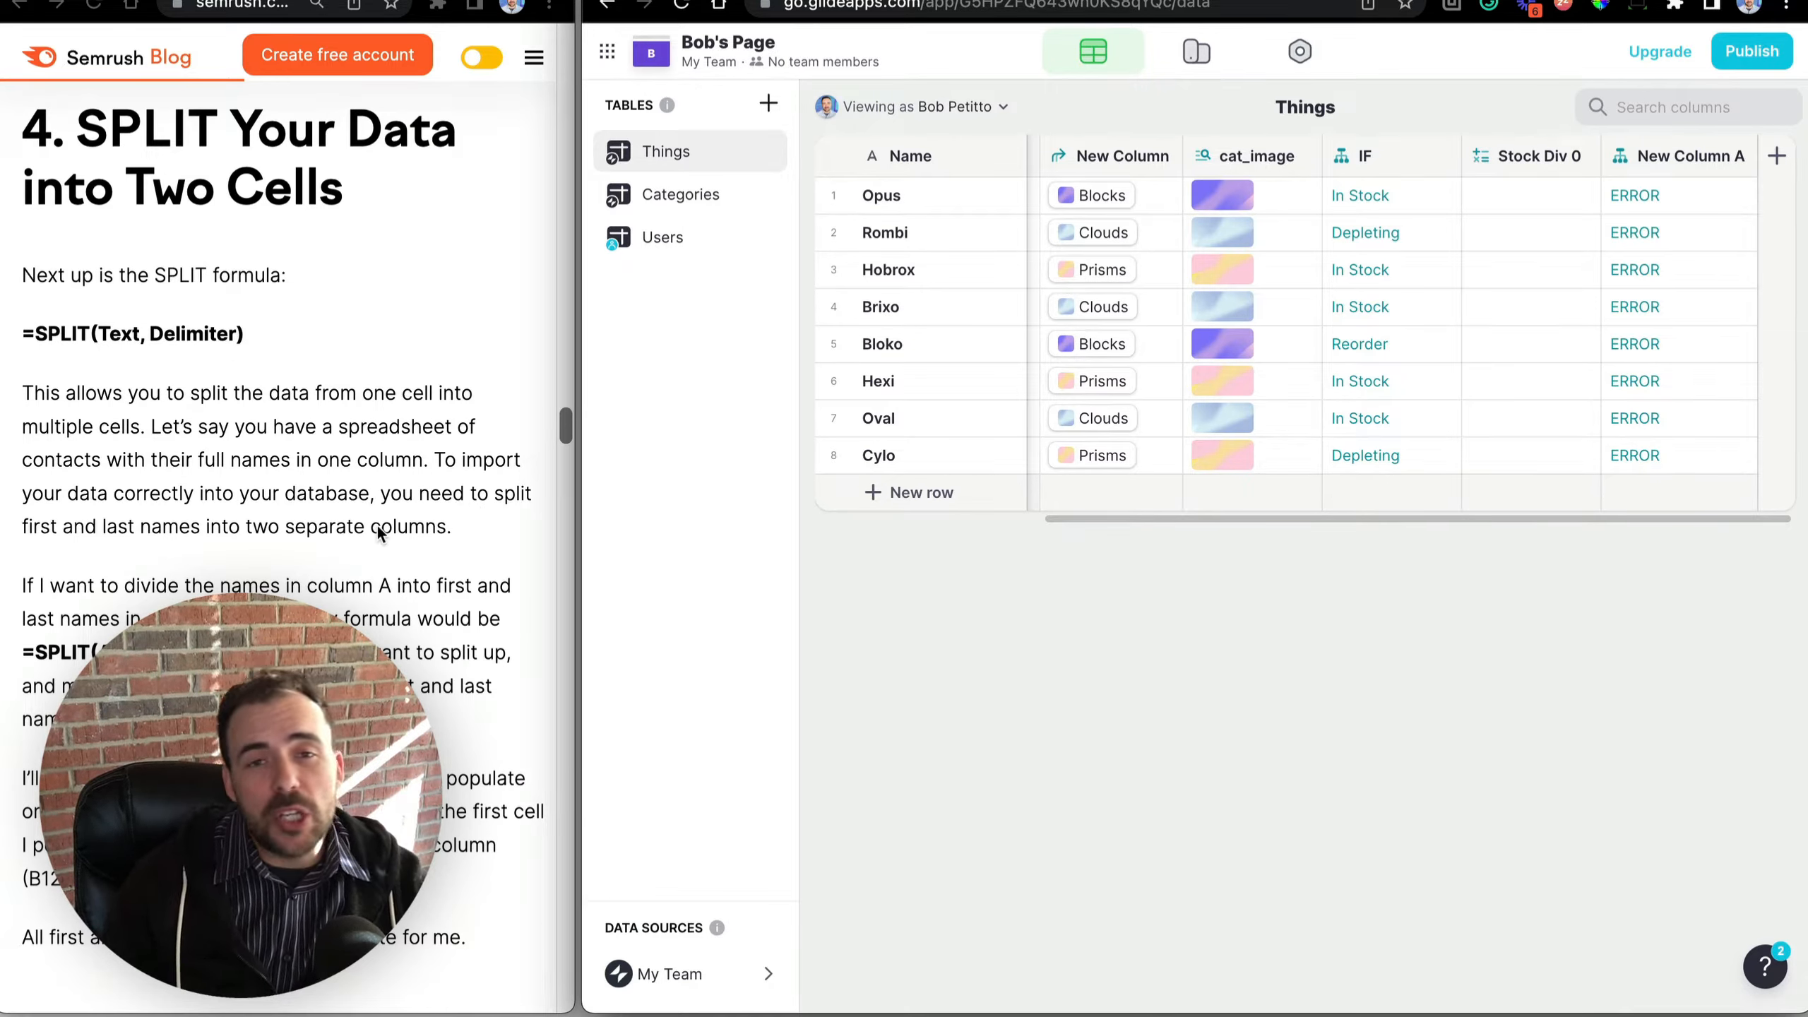
Examine the SPLIT formula's full-name example in the Semrush article.
{"action": "scroll", "coordinate": [384, 525], "scroll_direction": "down", "scroll_amount": 10}
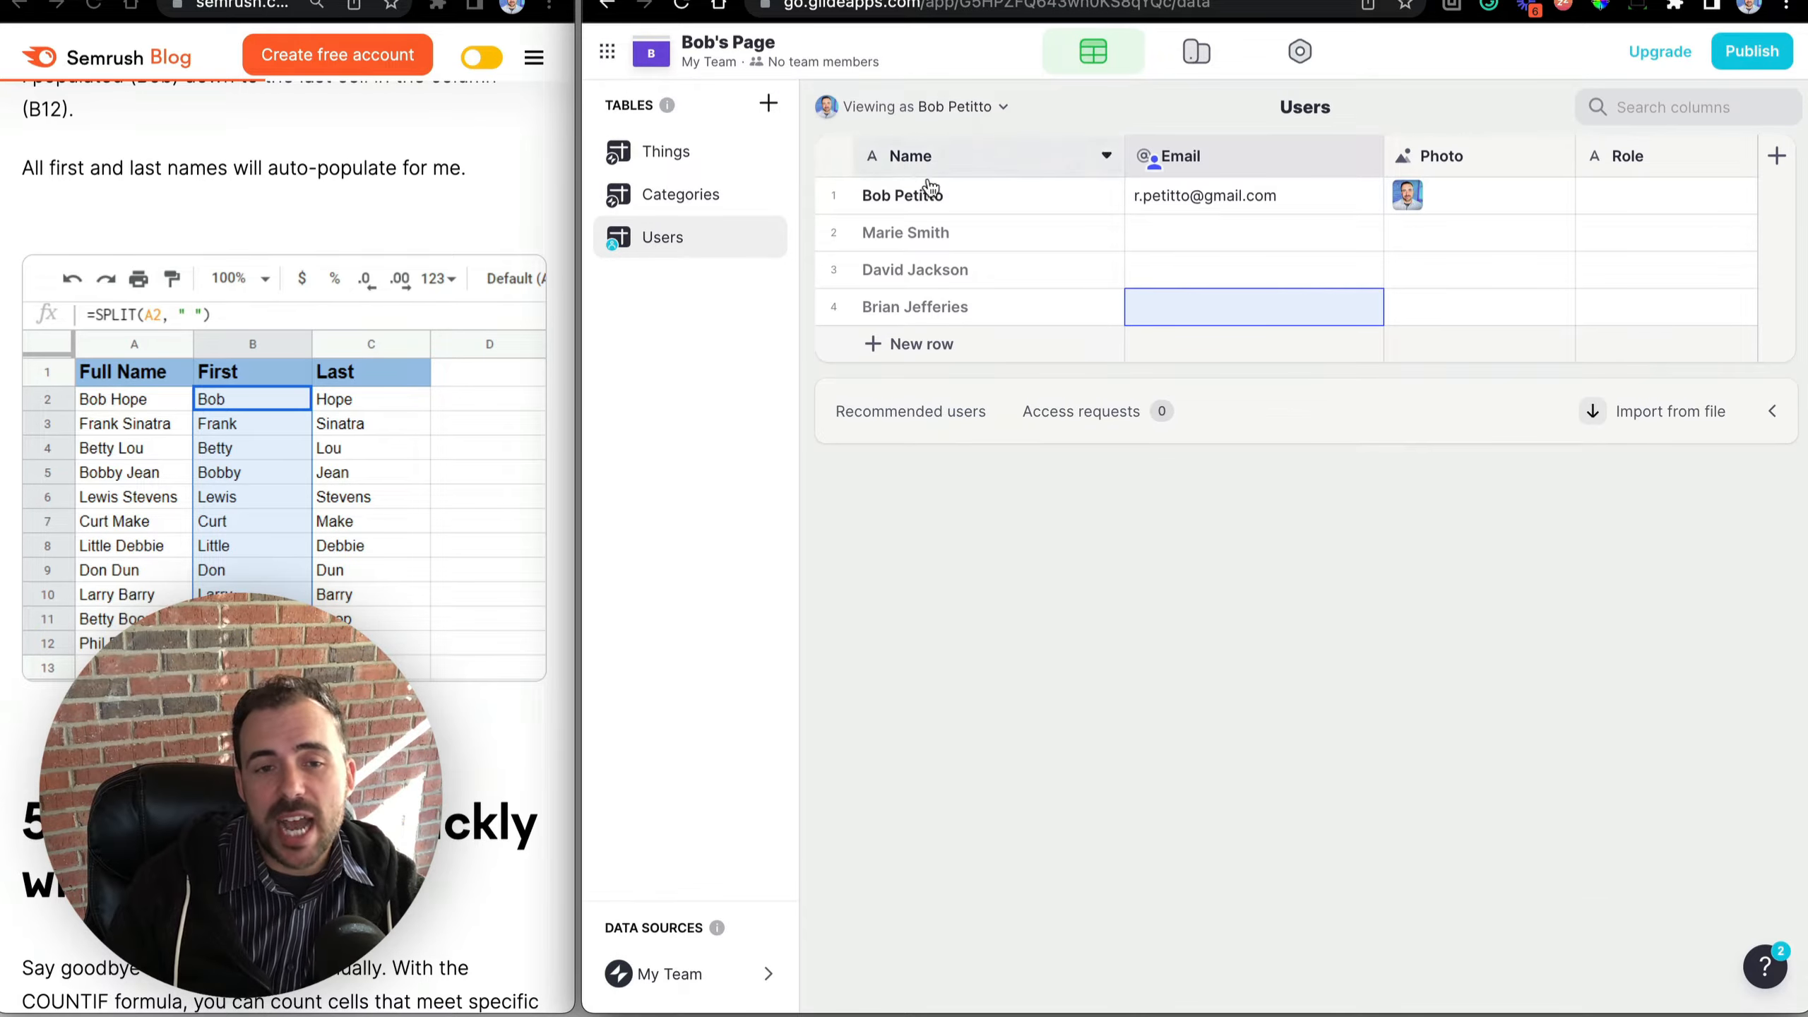
Add a Split Text column named splitName to the Users table.
{"action": "left_click_drag", "start_coordinate": [929, 195], "coordinate": [931, 314]}
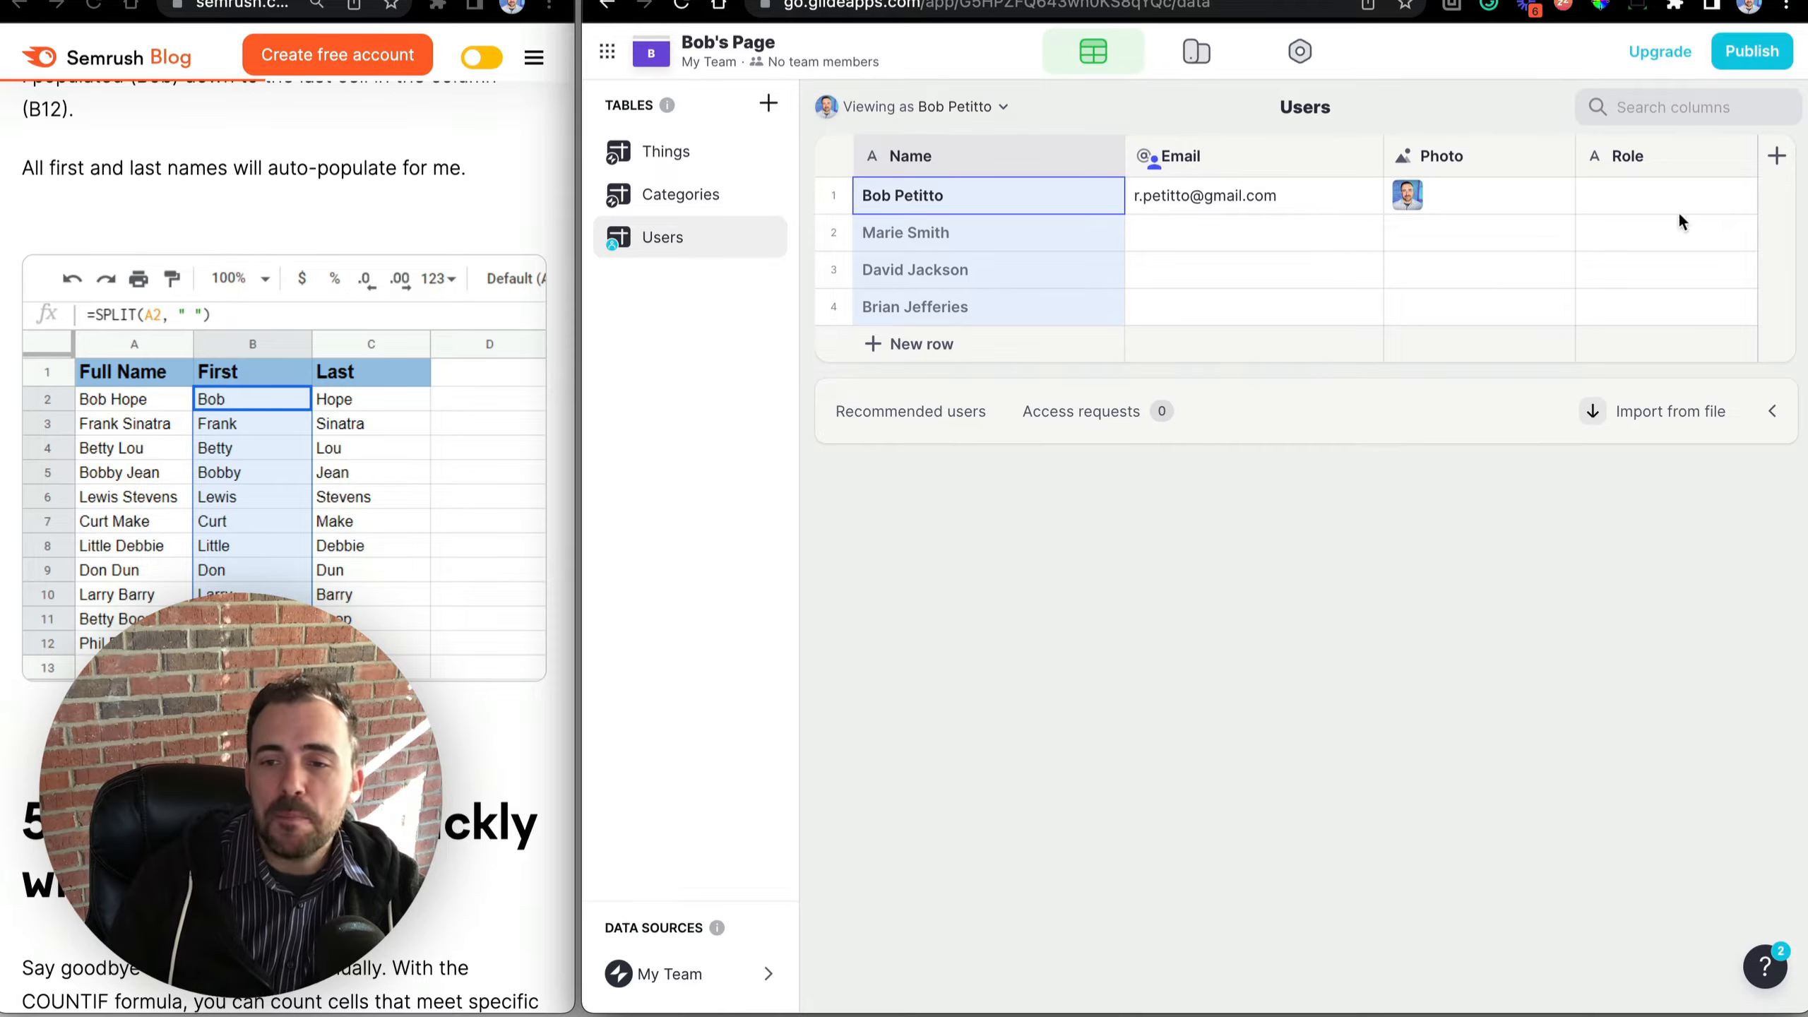
{"action": "left_click", "coordinate": [1777, 157]}
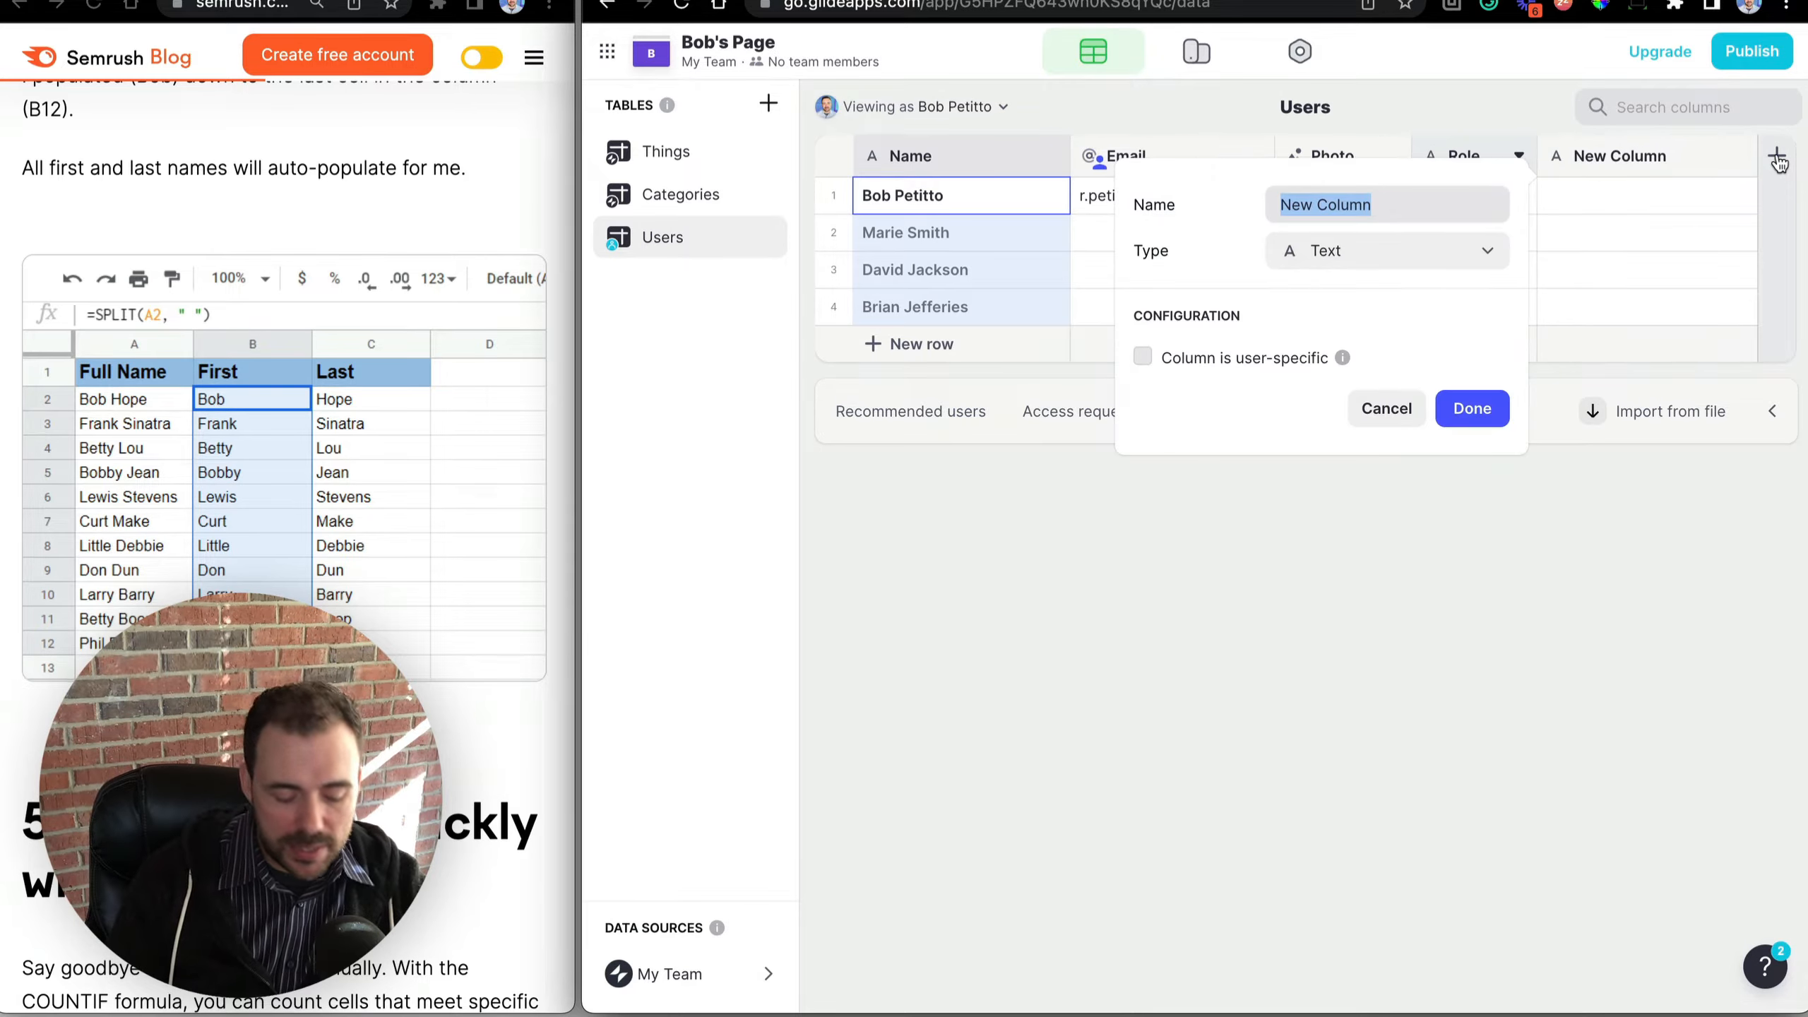
{"action": "type", "text": "splitNmae"}
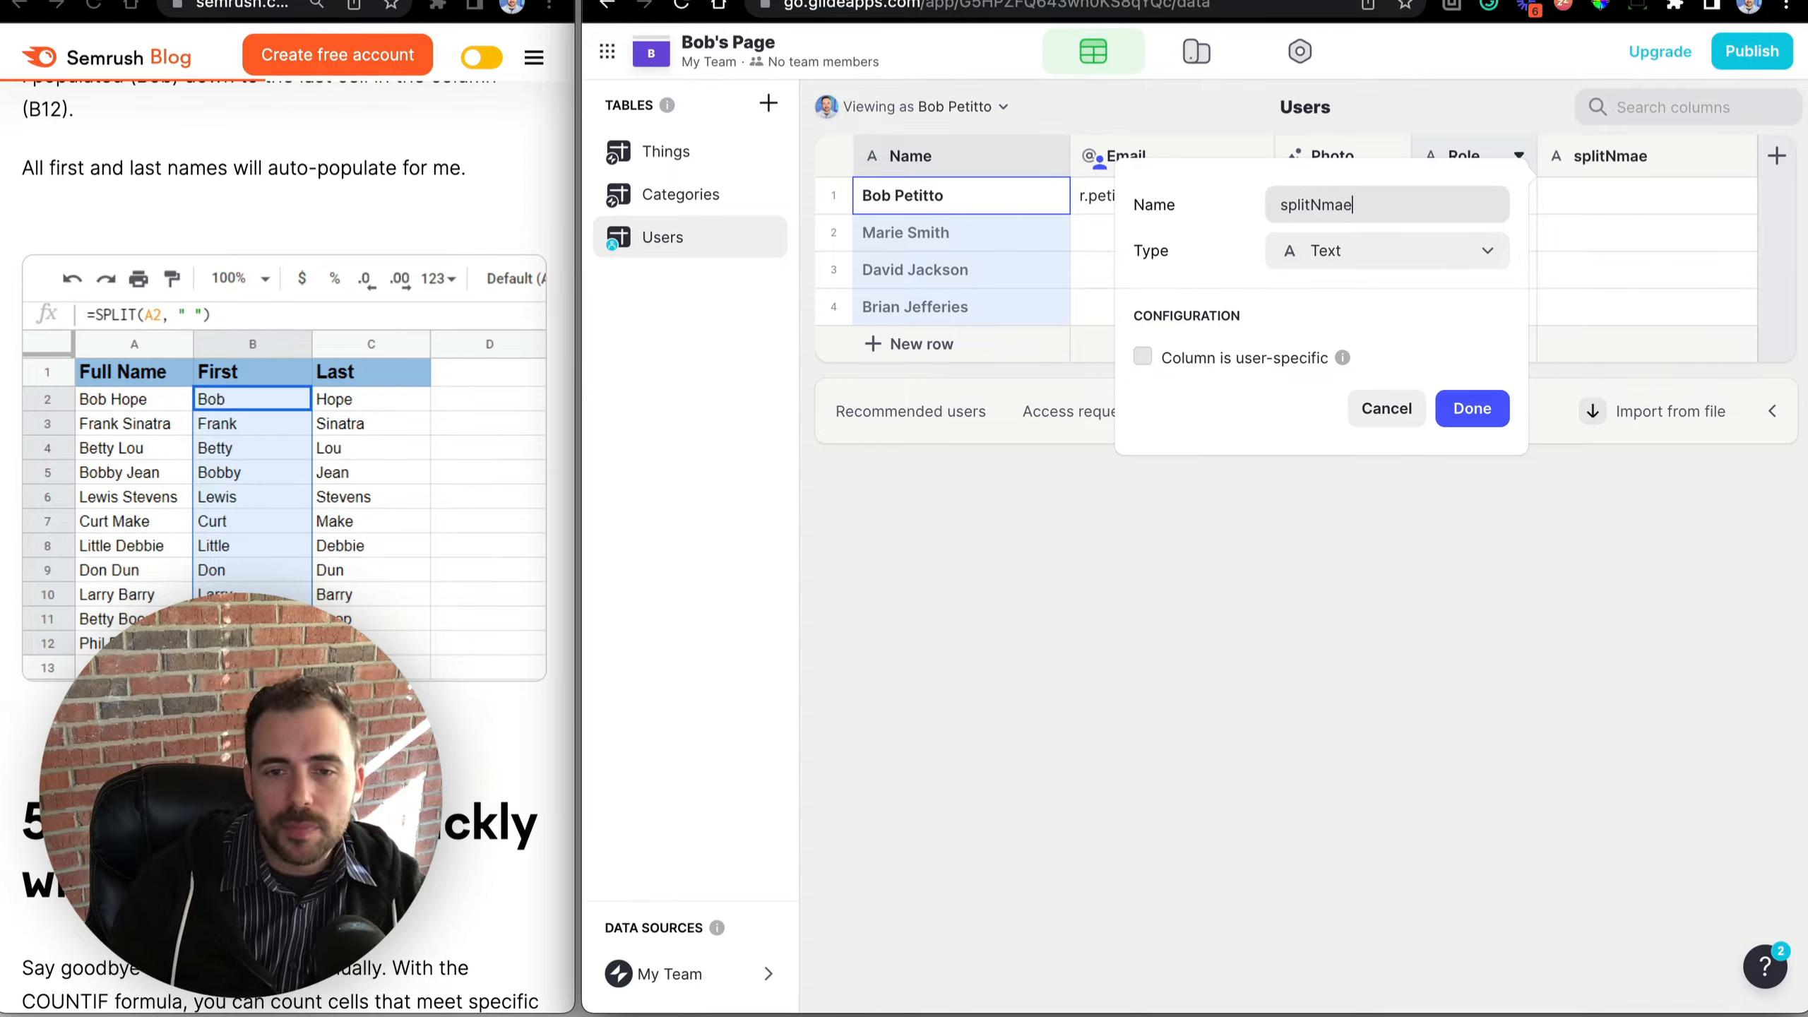
{"action": "key", "text": "BackSpace"}
{"action": "key", "text": "BackSpace"}
{"action": "key", "text": "BackSpace"}
{"action": "type", "text": "ame"}
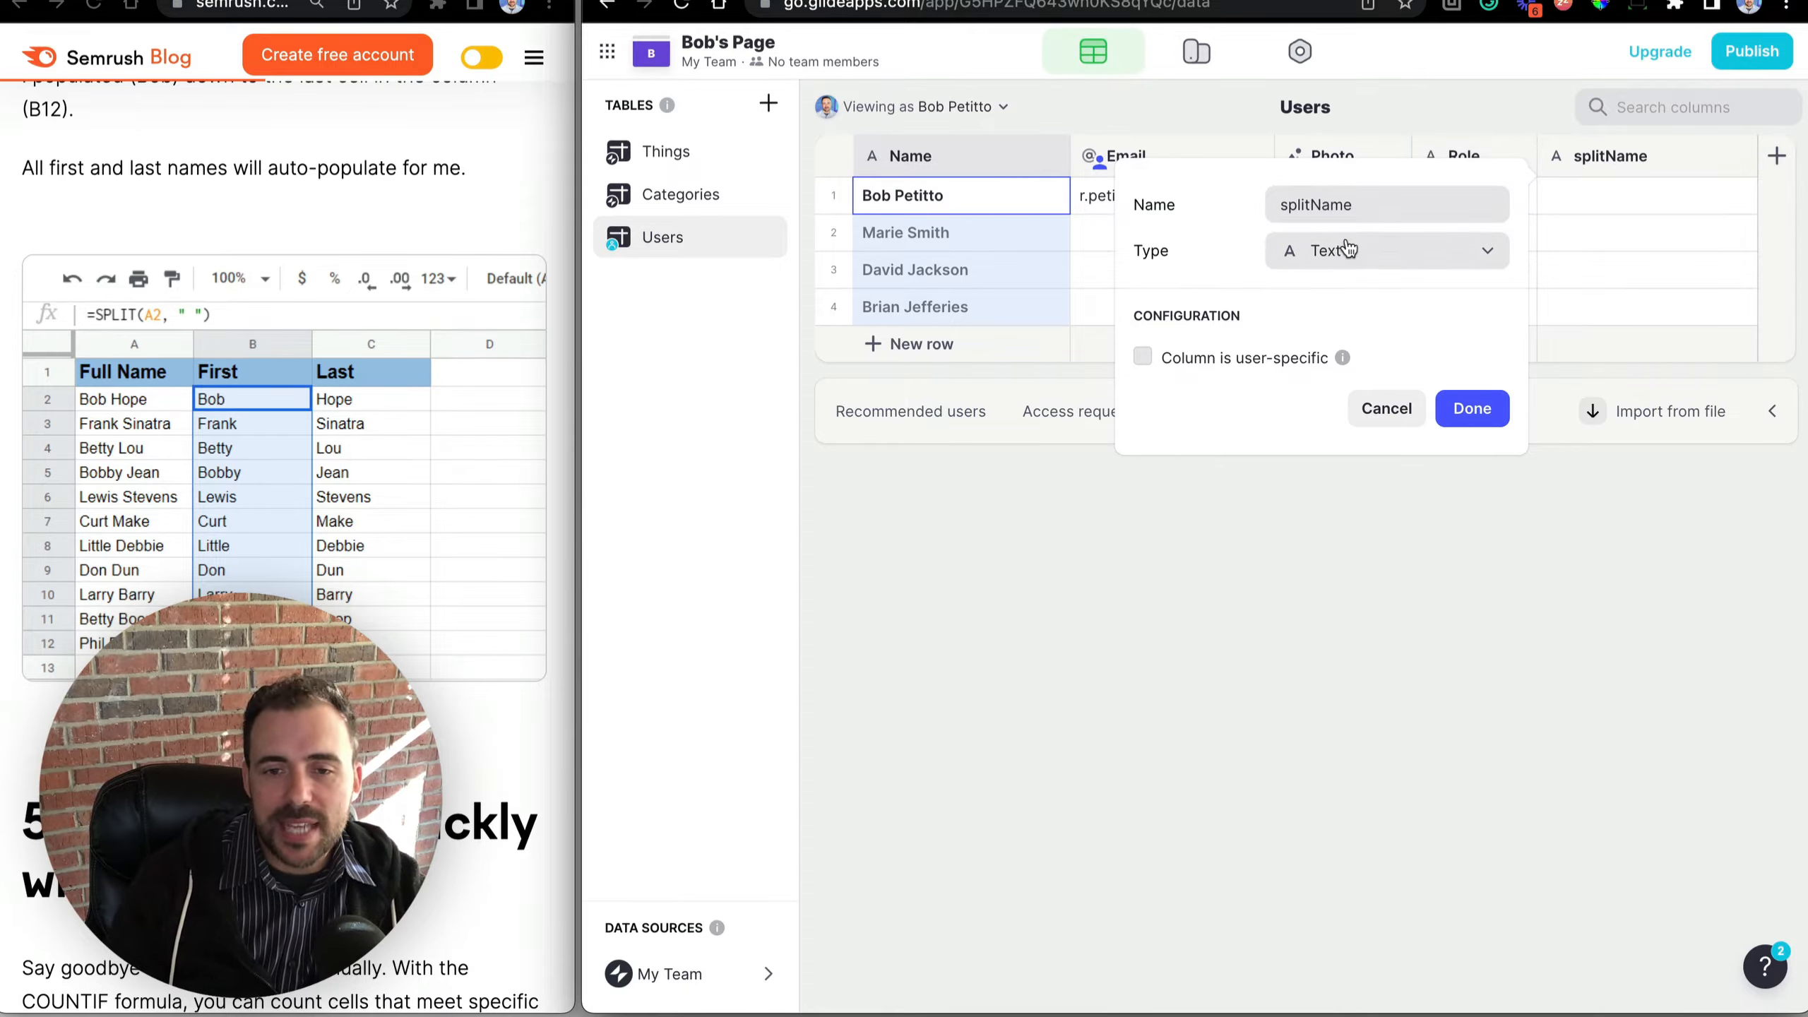
{"action": "left_click", "coordinate": [1344, 248]}
{"action": "type", "text": "spl"}
{"action": "left_click", "coordinate": [1287, 336]}
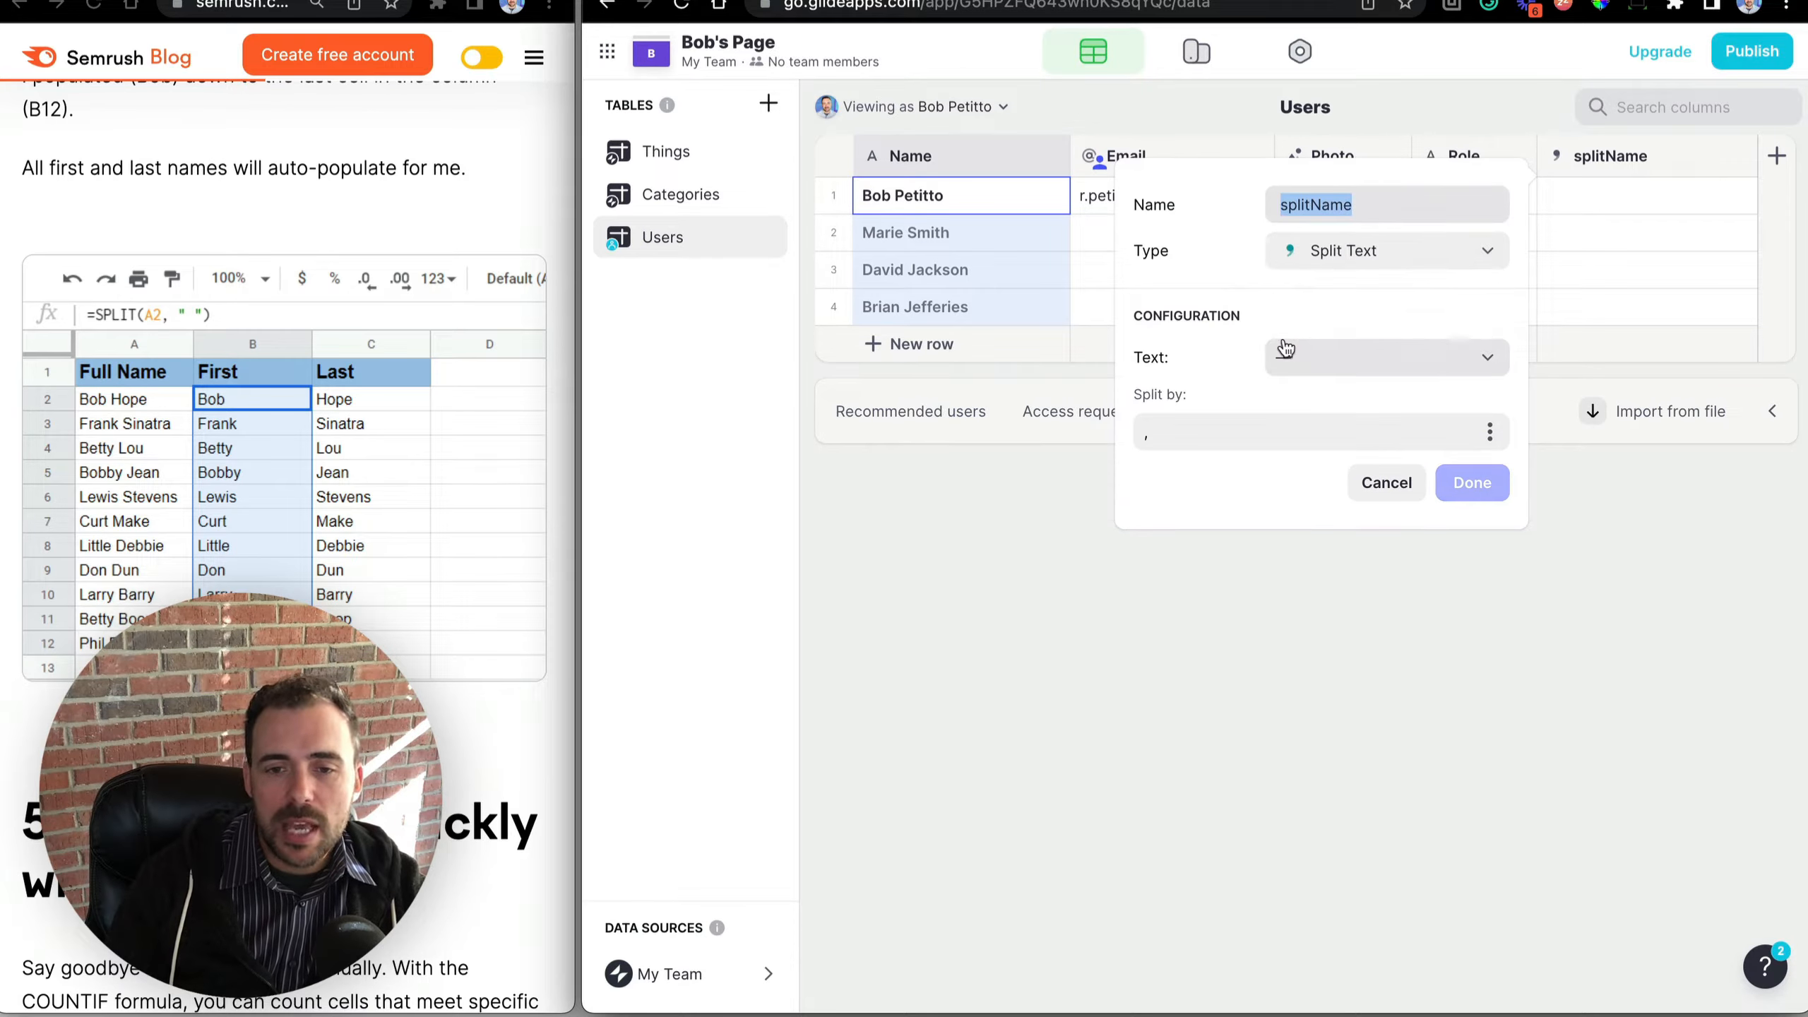
Configure splitName to split the Name column by a space, and save it.
{"action": "left_click", "coordinate": [1291, 356]}
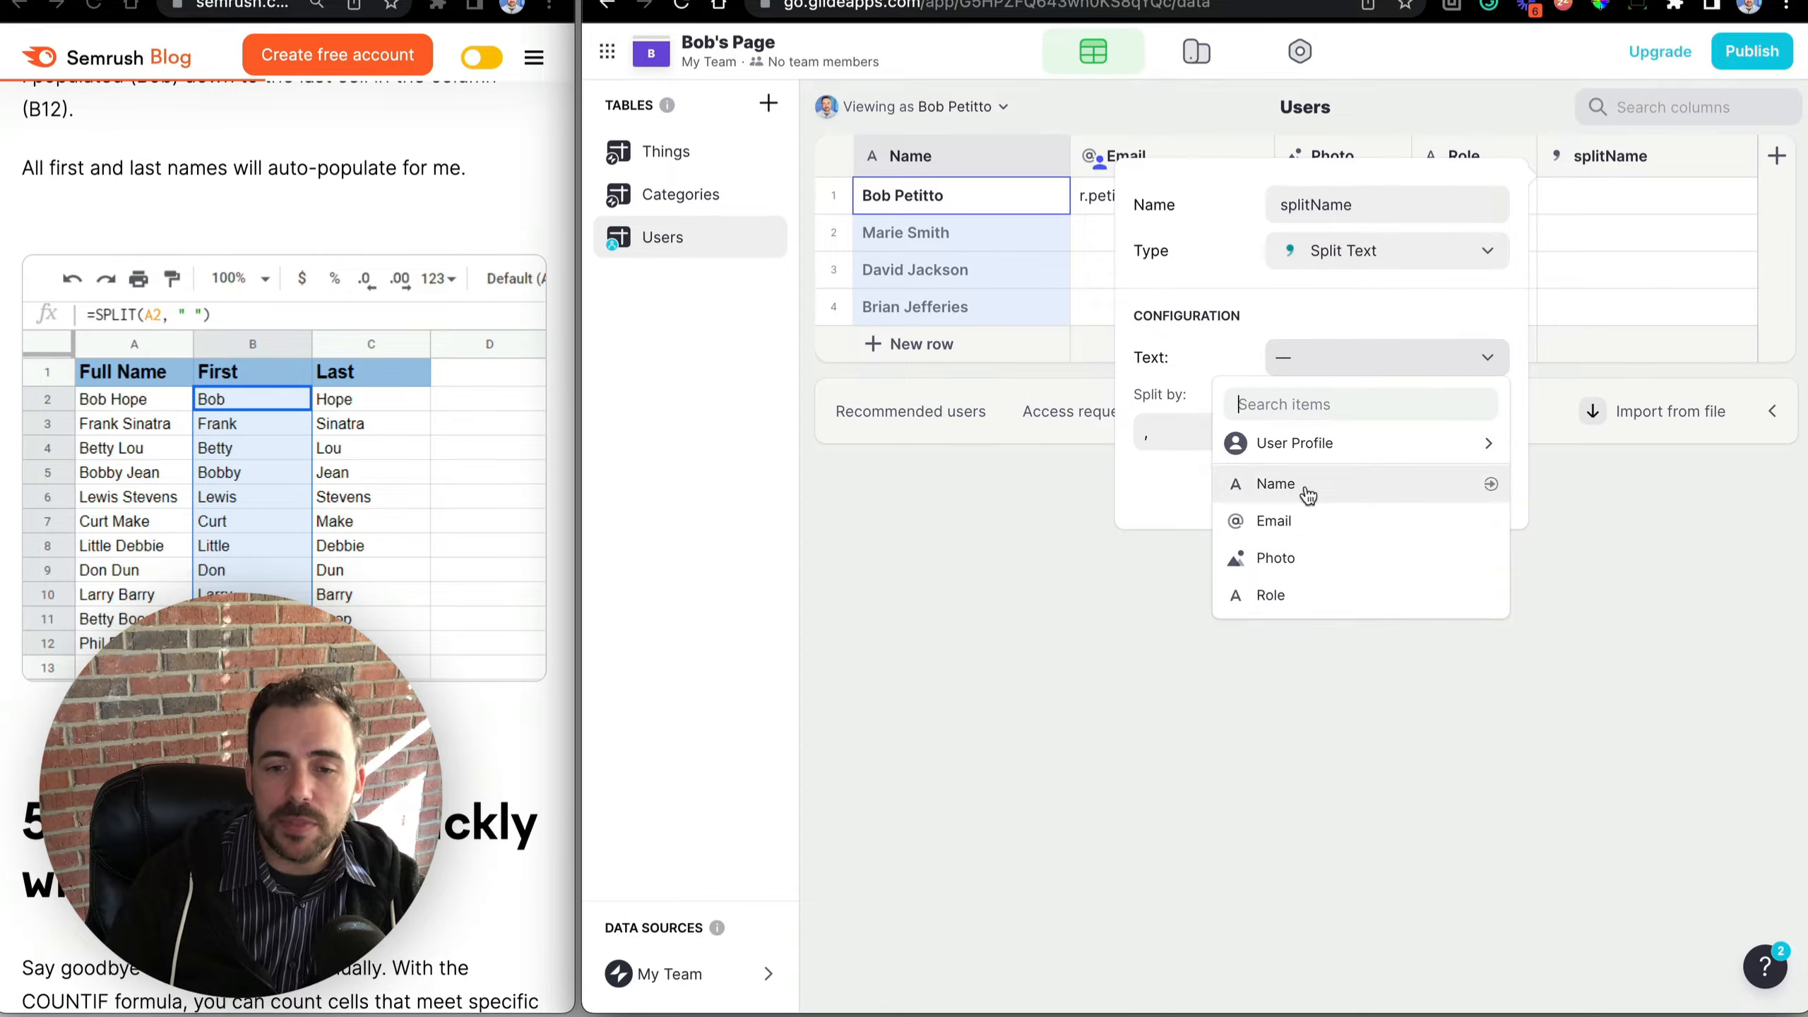
{"action": "left_click", "coordinate": [1276, 485]}
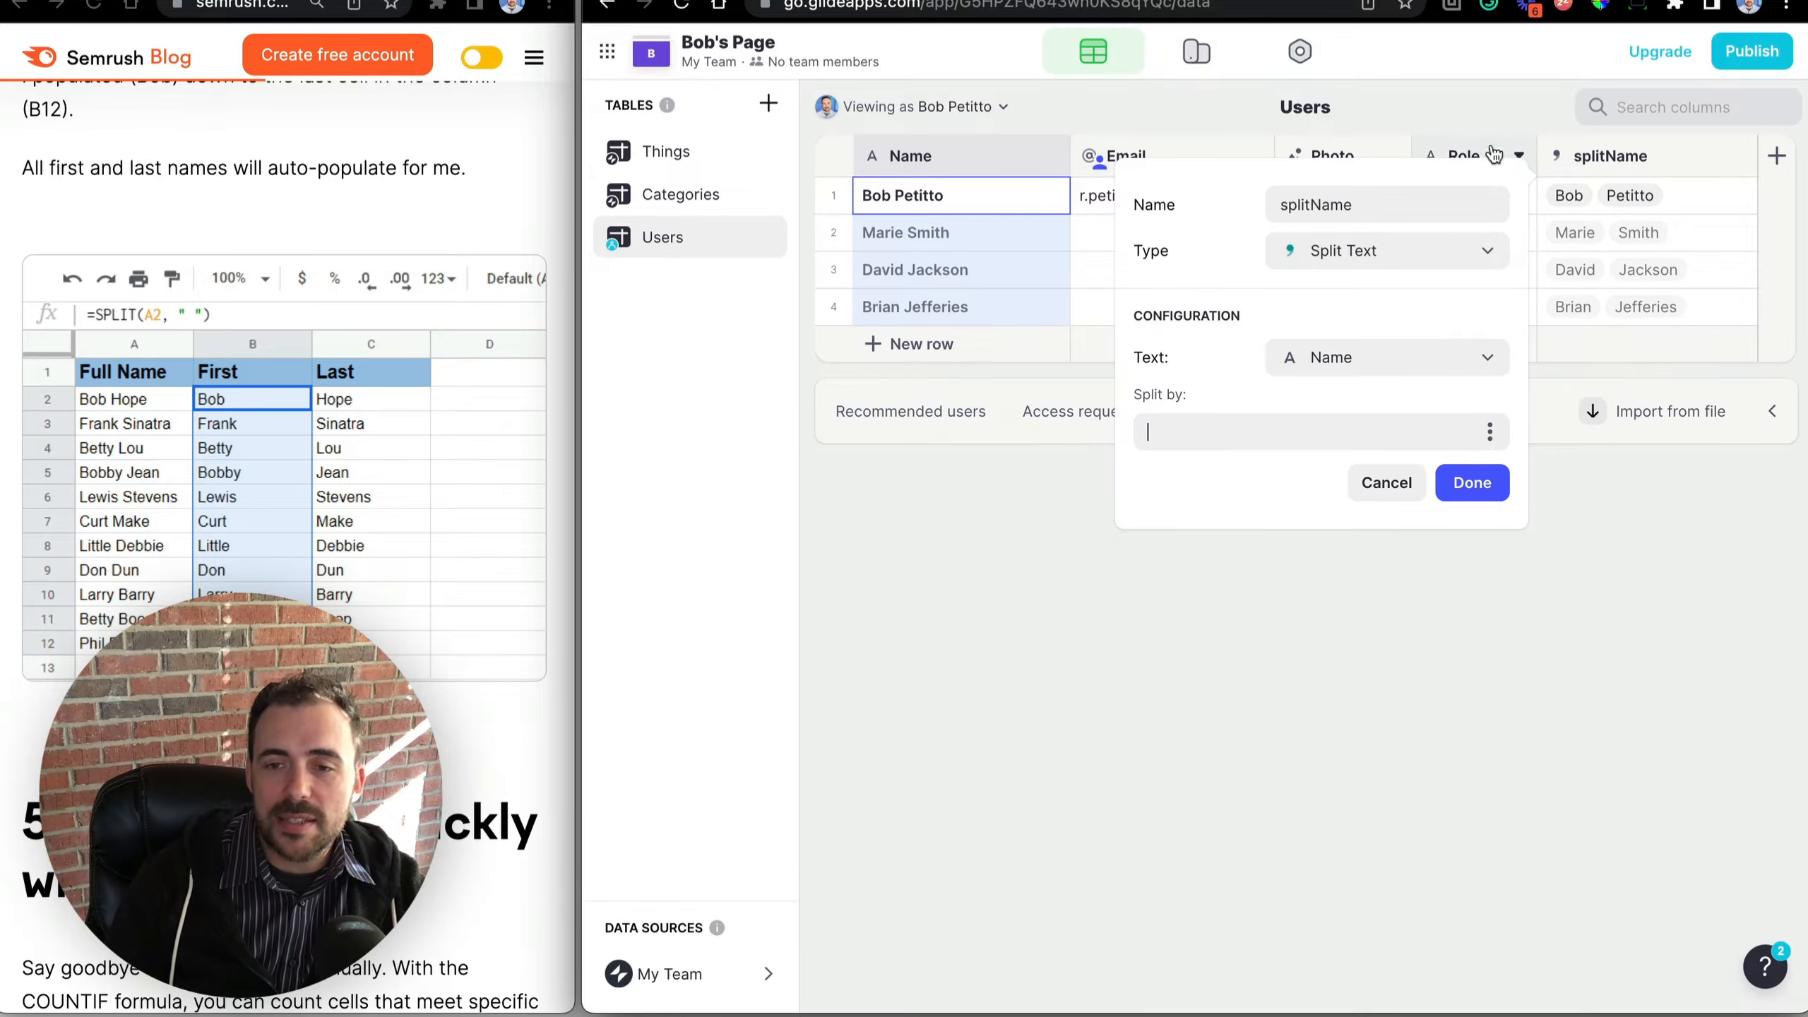
{"action": "left_click", "coordinate": [1474, 482]}
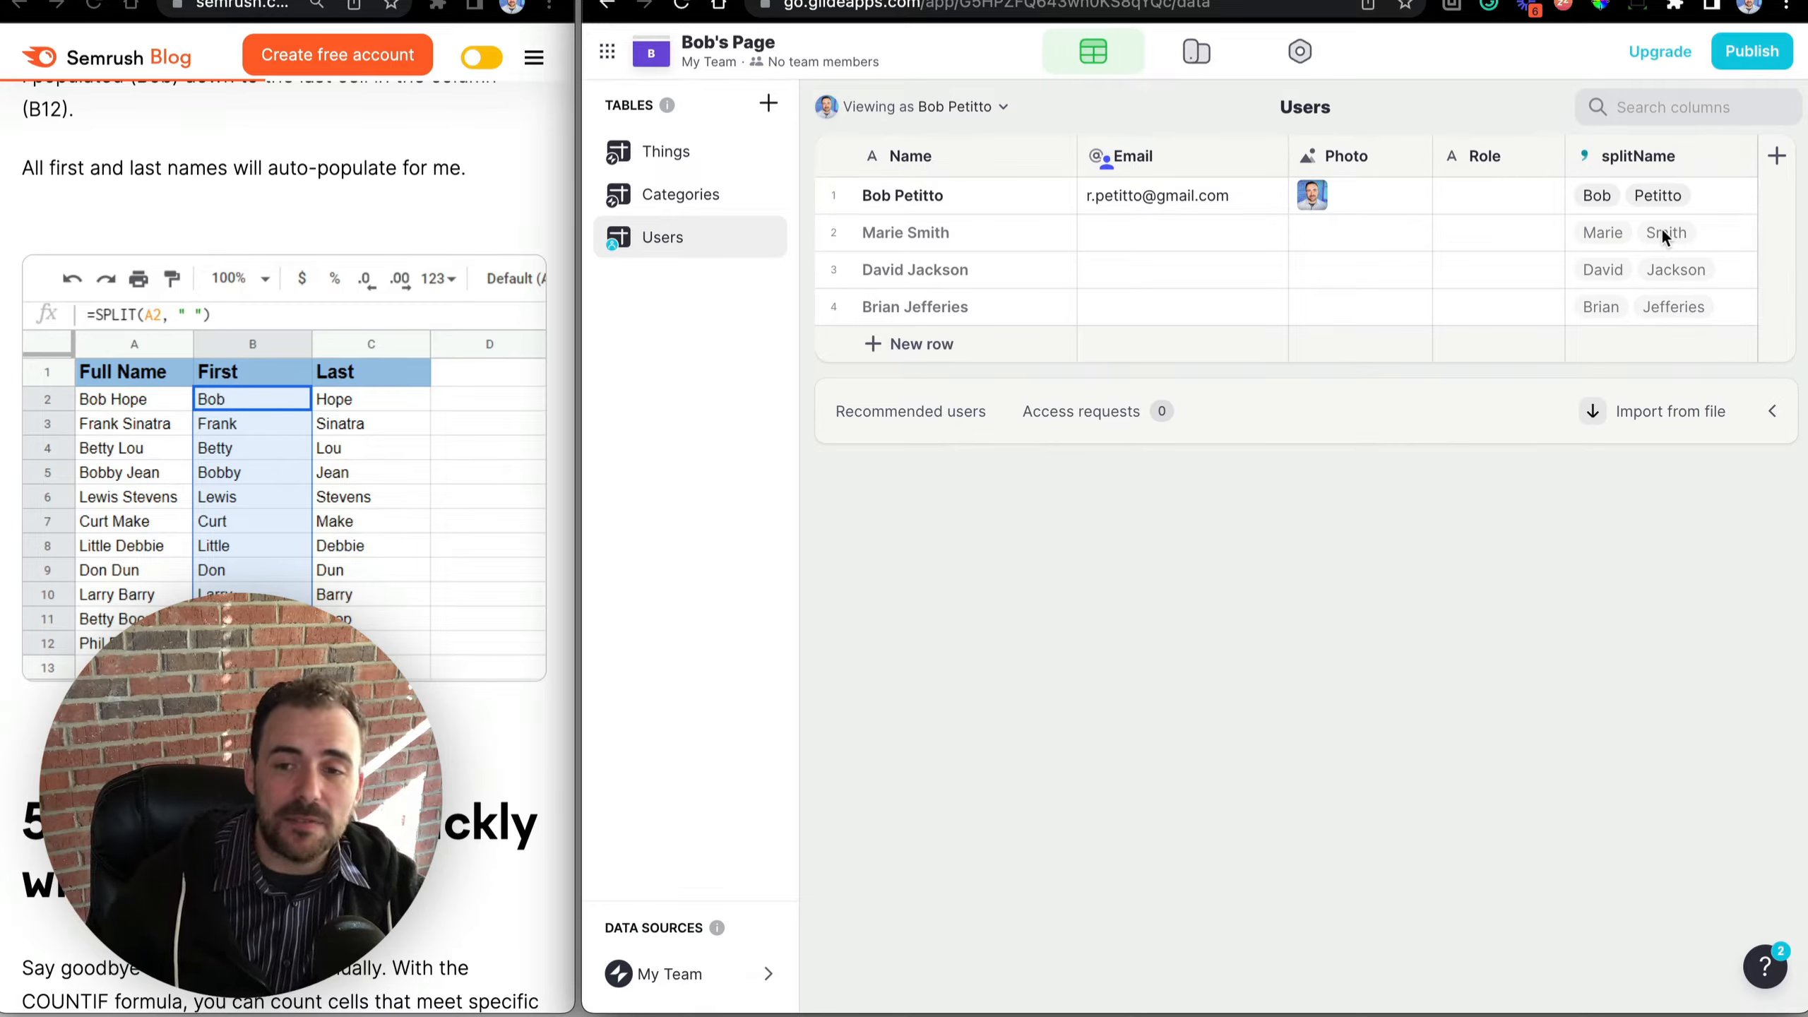
Add a Single Value column named firstName that gets the First value from splitName, and save it.
{"action": "left_click", "coordinate": [1790, 164]}
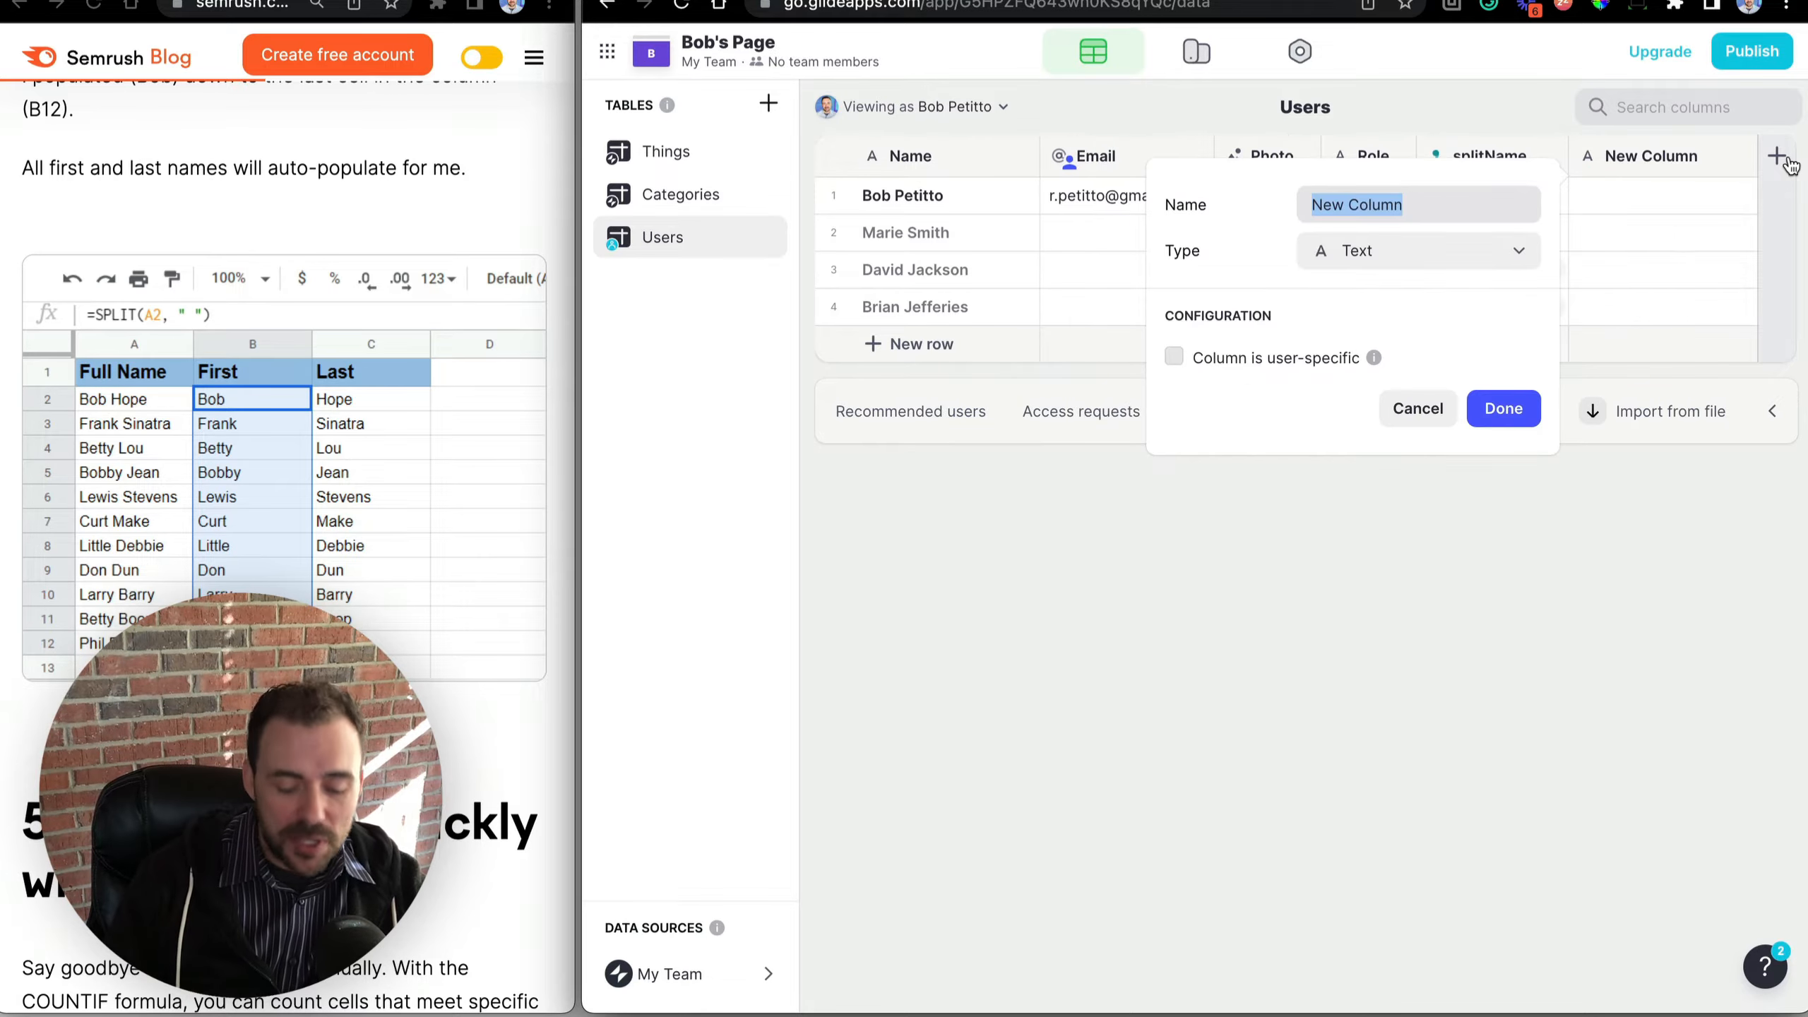
{"action": "type", "text": "firstName"}
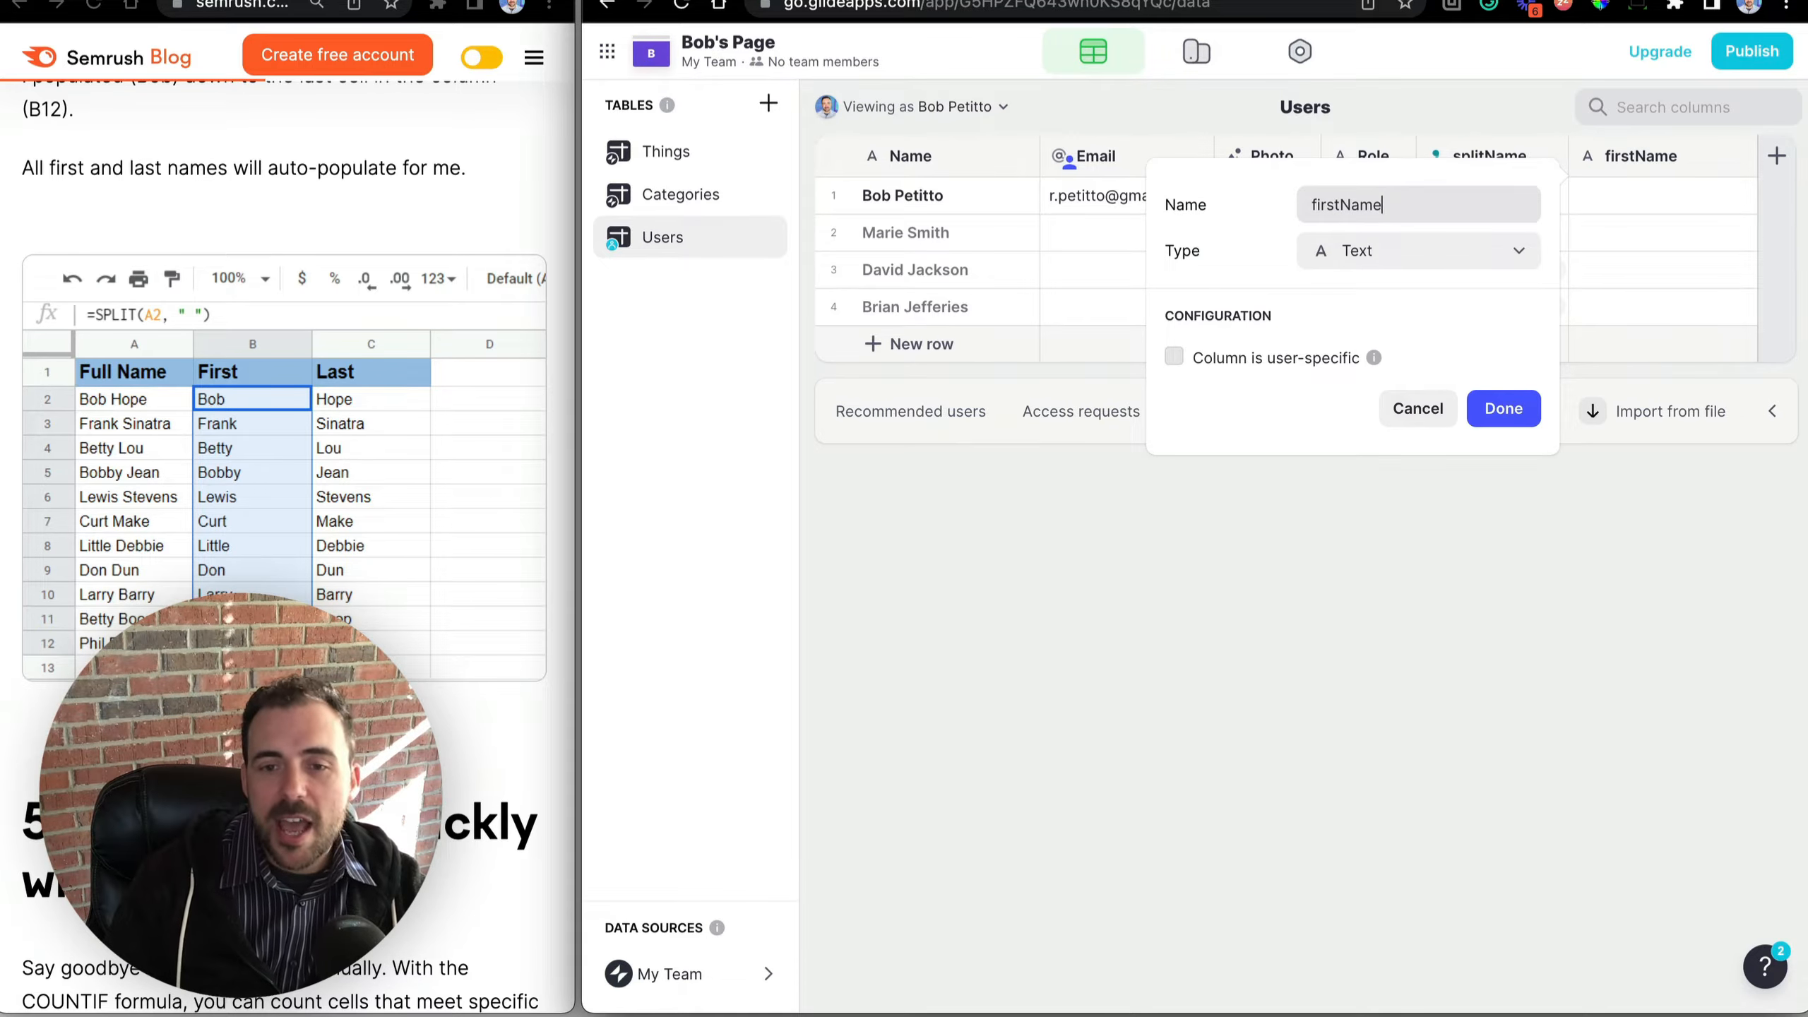
{"action": "left_click", "coordinate": [1421, 253]}
{"action": "type", "text": "singl"}
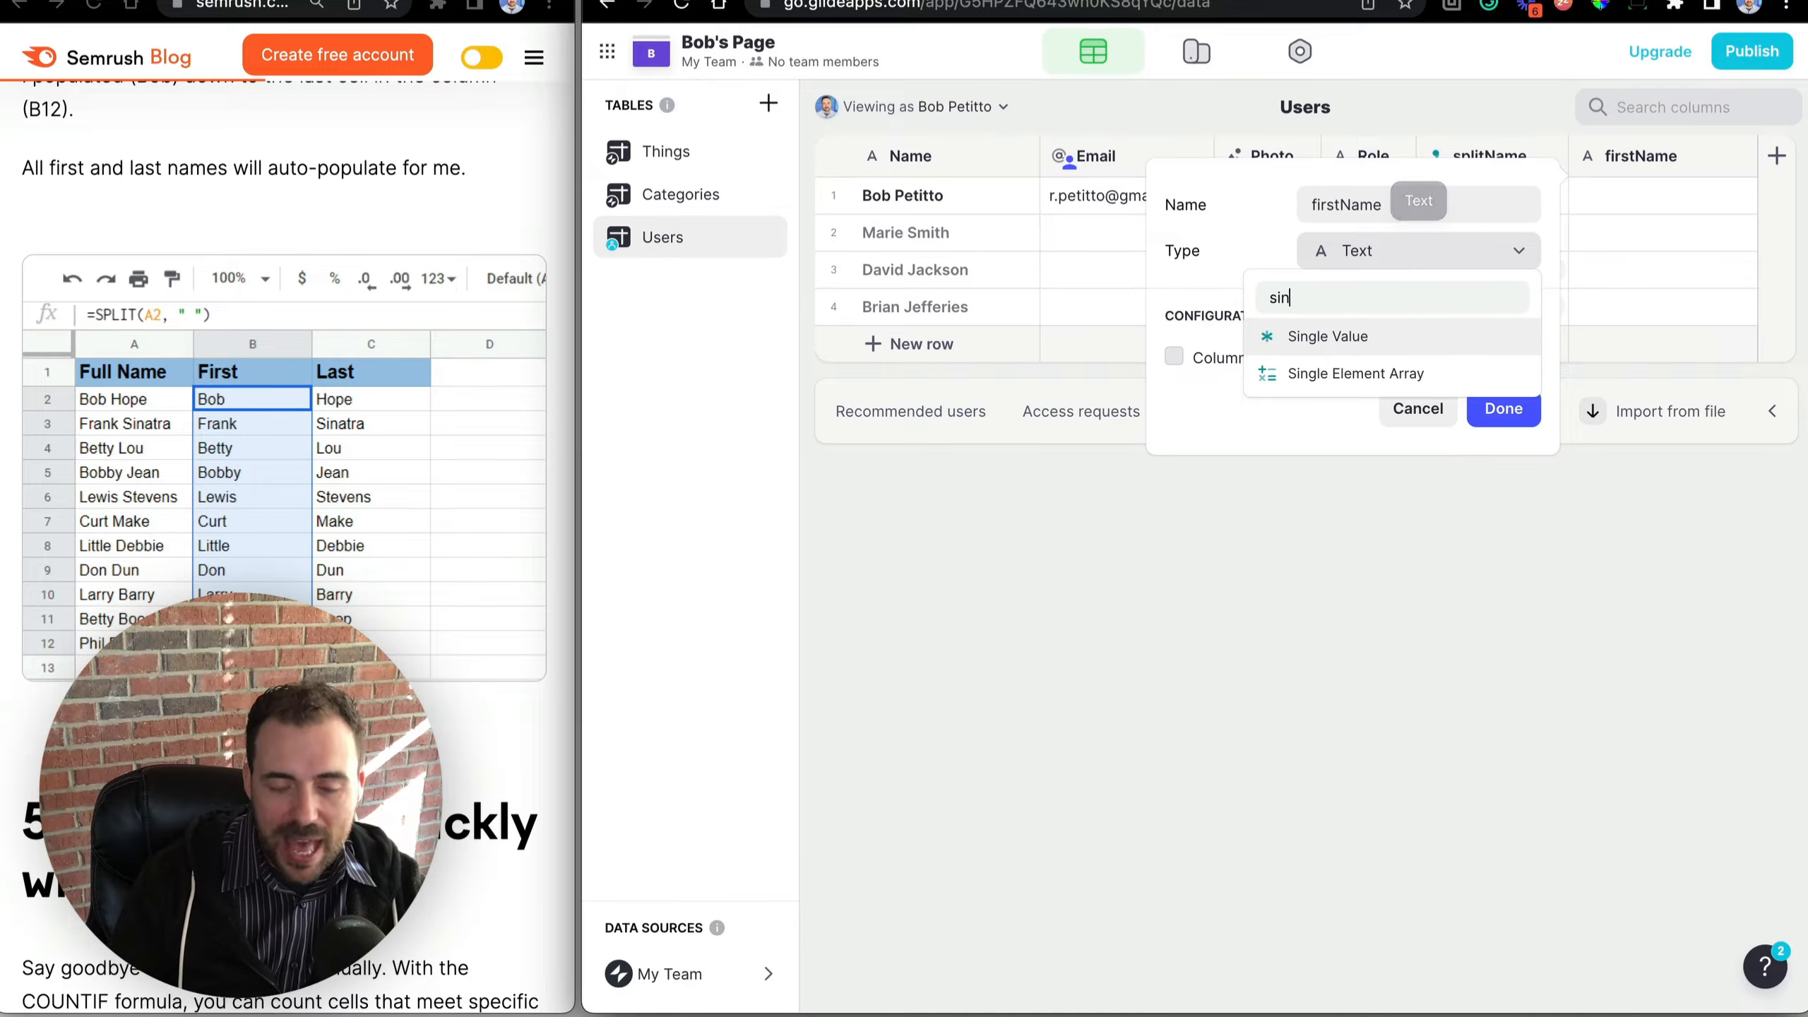
{"action": "left_click", "coordinate": [1350, 342]}
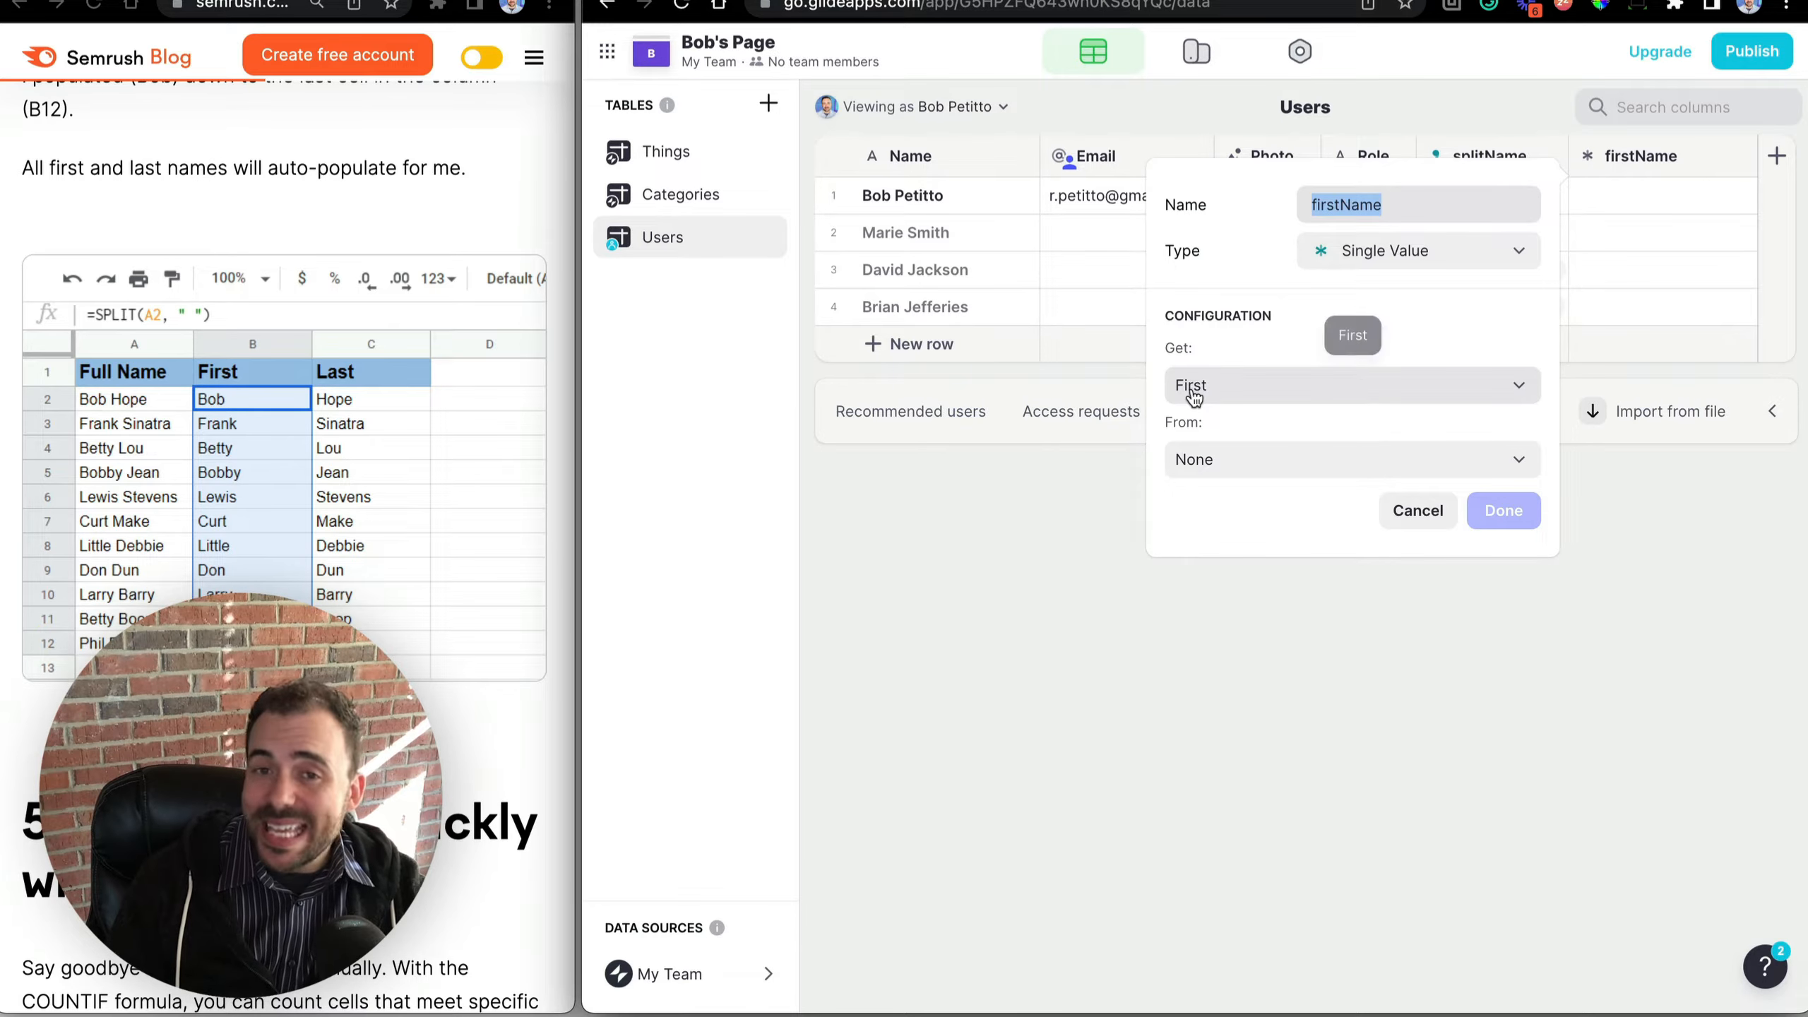
{"action": "left_click", "coordinate": [1199, 470]}
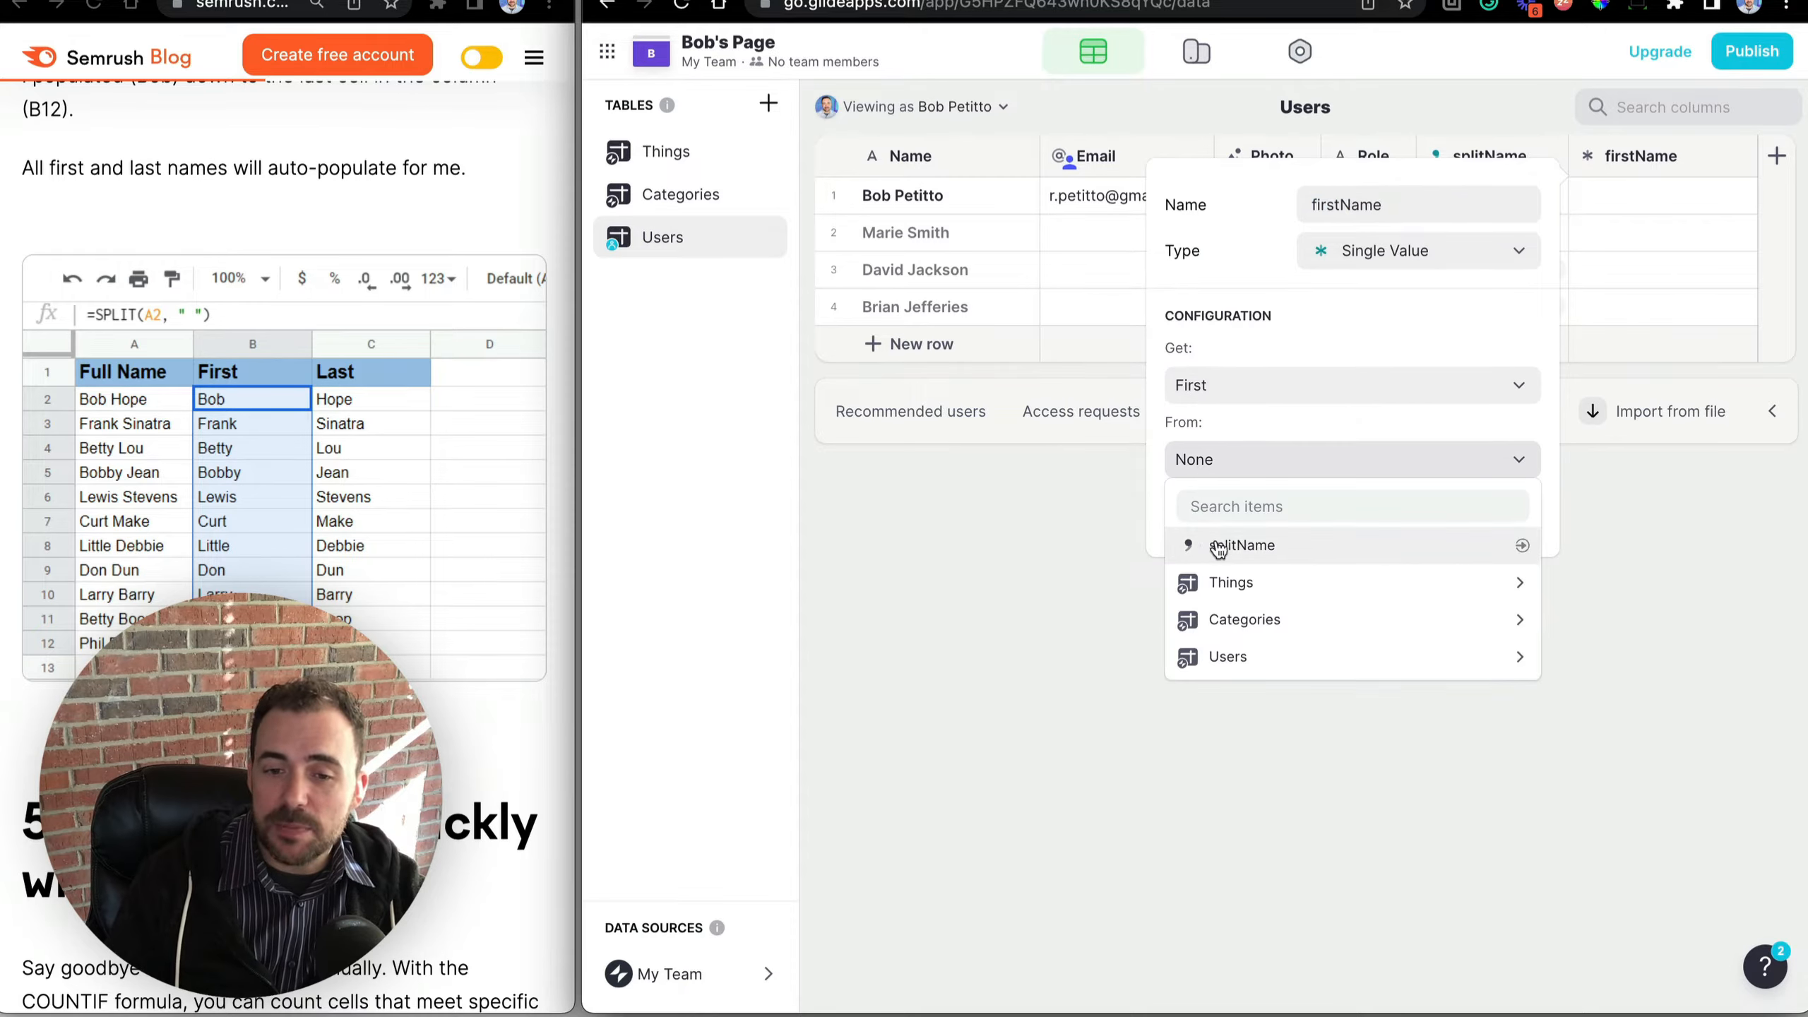
{"action": "left_click", "coordinate": [1239, 545]}
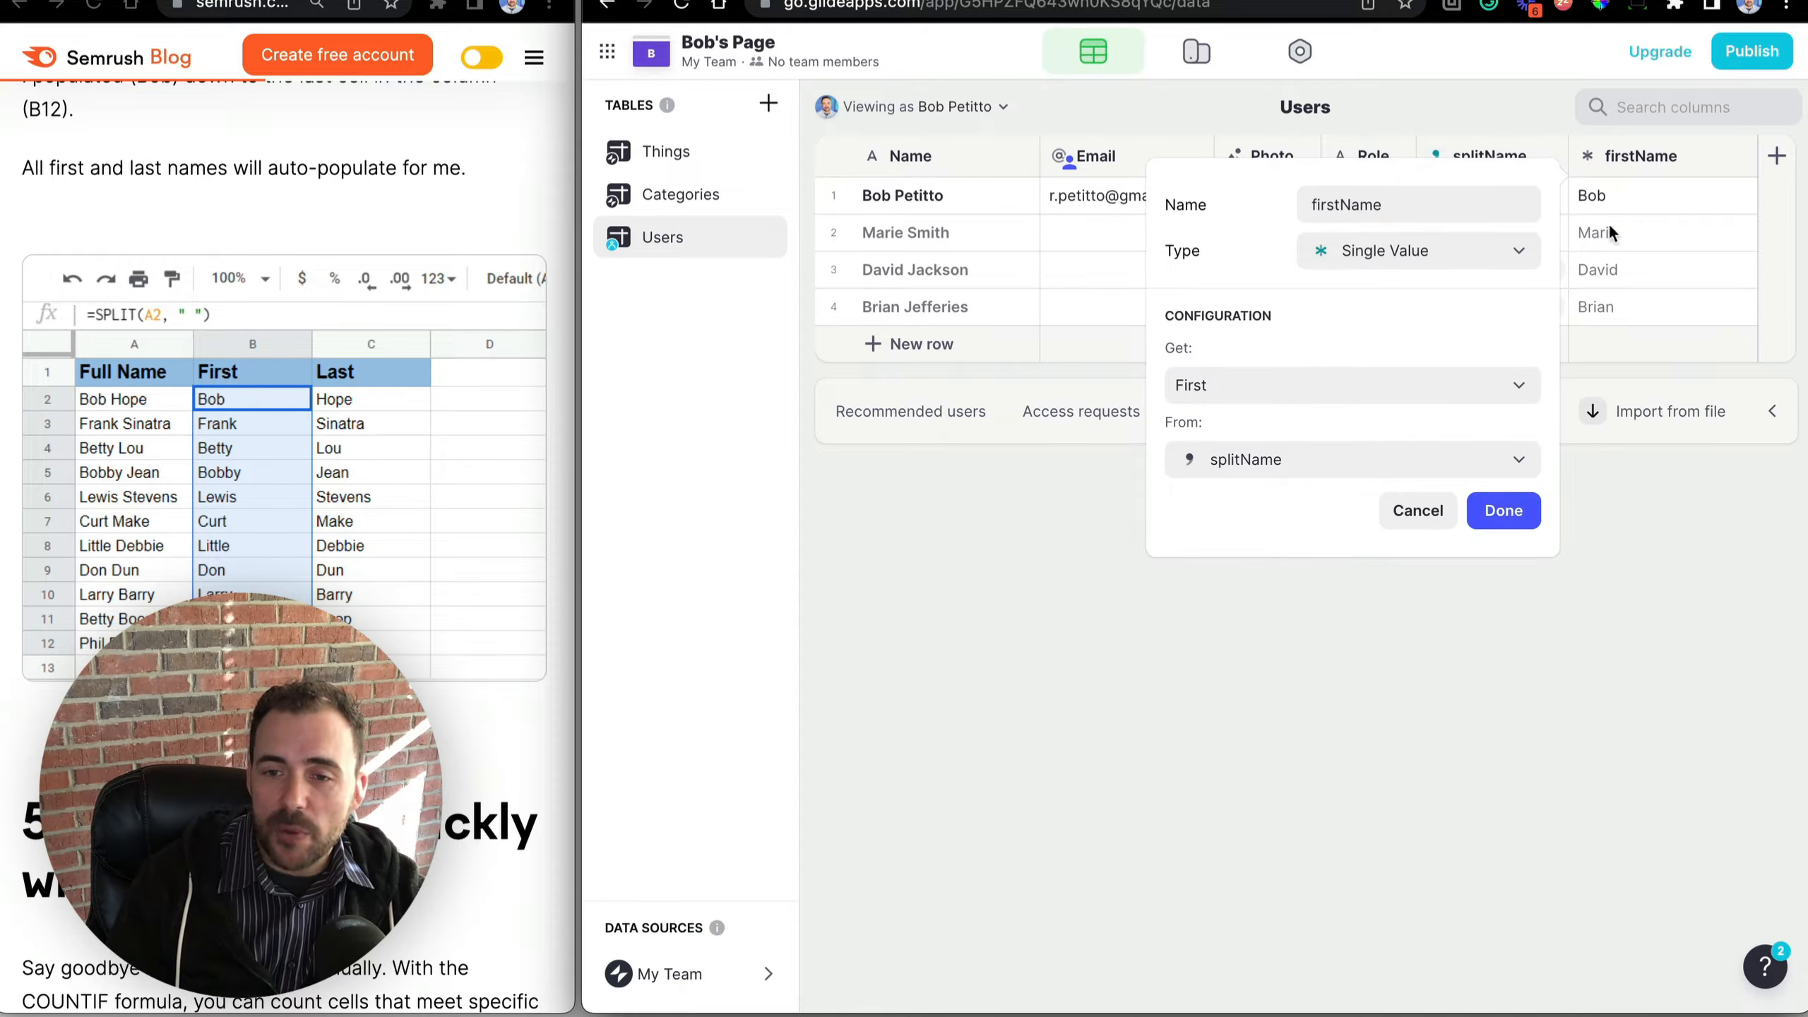
{"action": "left_click", "coordinate": [1503, 510]}
Duplicate the firstName column and rename the copy lastName.
{"action": "left_click", "coordinate": [1740, 158]}
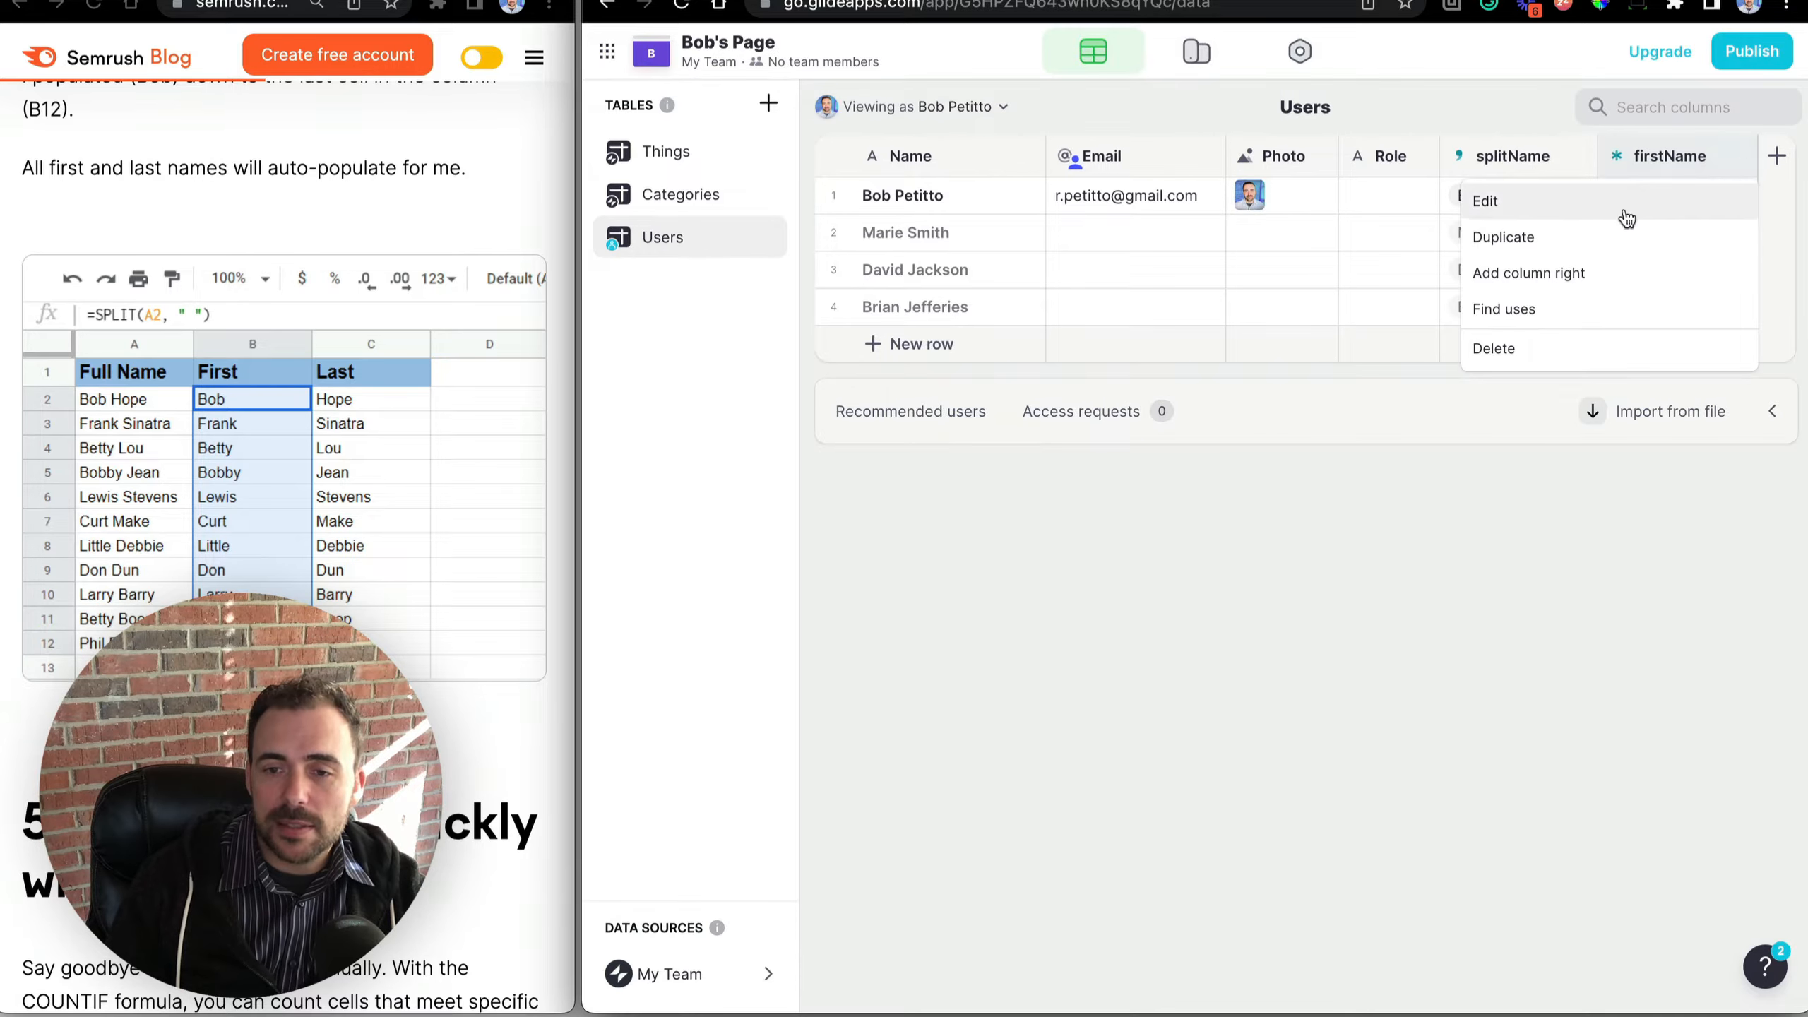
{"action": "left_click", "coordinate": [1601, 232]}
{"action": "left_click", "coordinate": [1416, 206]}
{"action": "left_click_drag", "start_coordinate": [1416, 206], "coordinate": [1385, 203]}
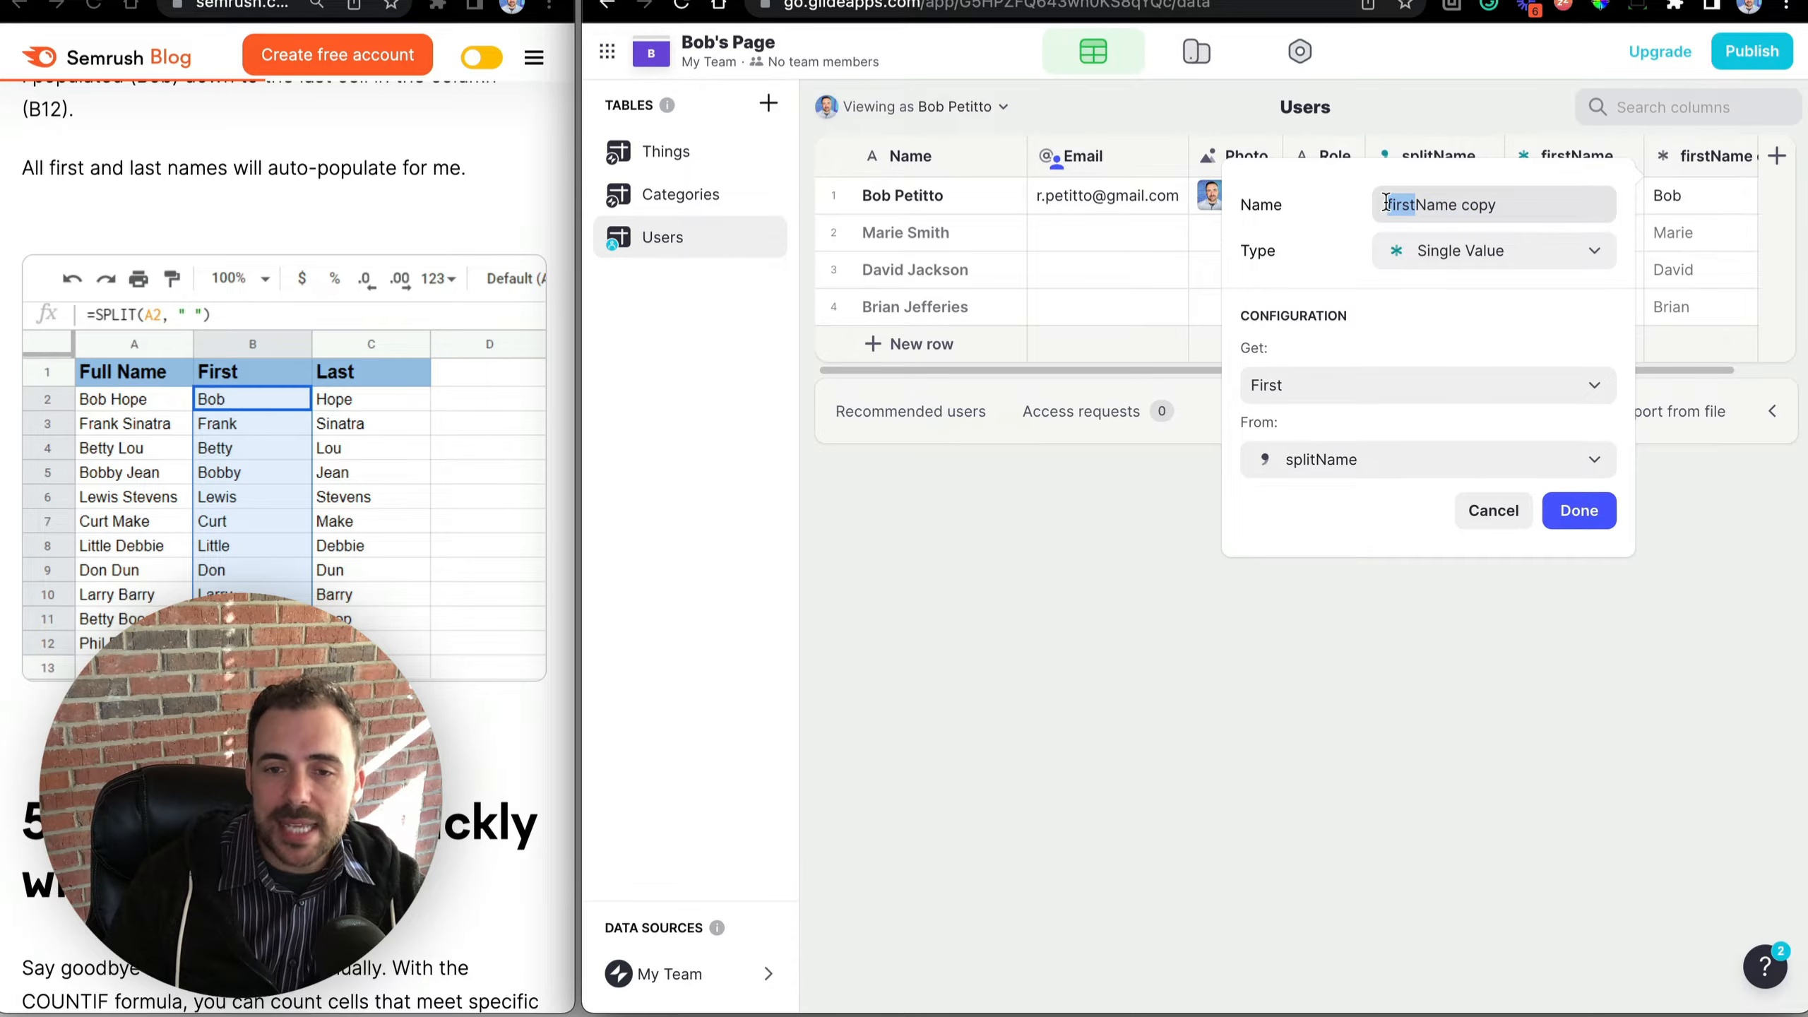
{"action": "type", "text": "last"}
{"action": "double_click", "coordinate": [1471, 206]}
{"action": "key", "text": "BackSpace"}
{"action": "key", "text": "BackSpace"}
Set the lastName column to get the Last value from splitName, and save it.
{"action": "left_click", "coordinate": [1312, 388]}
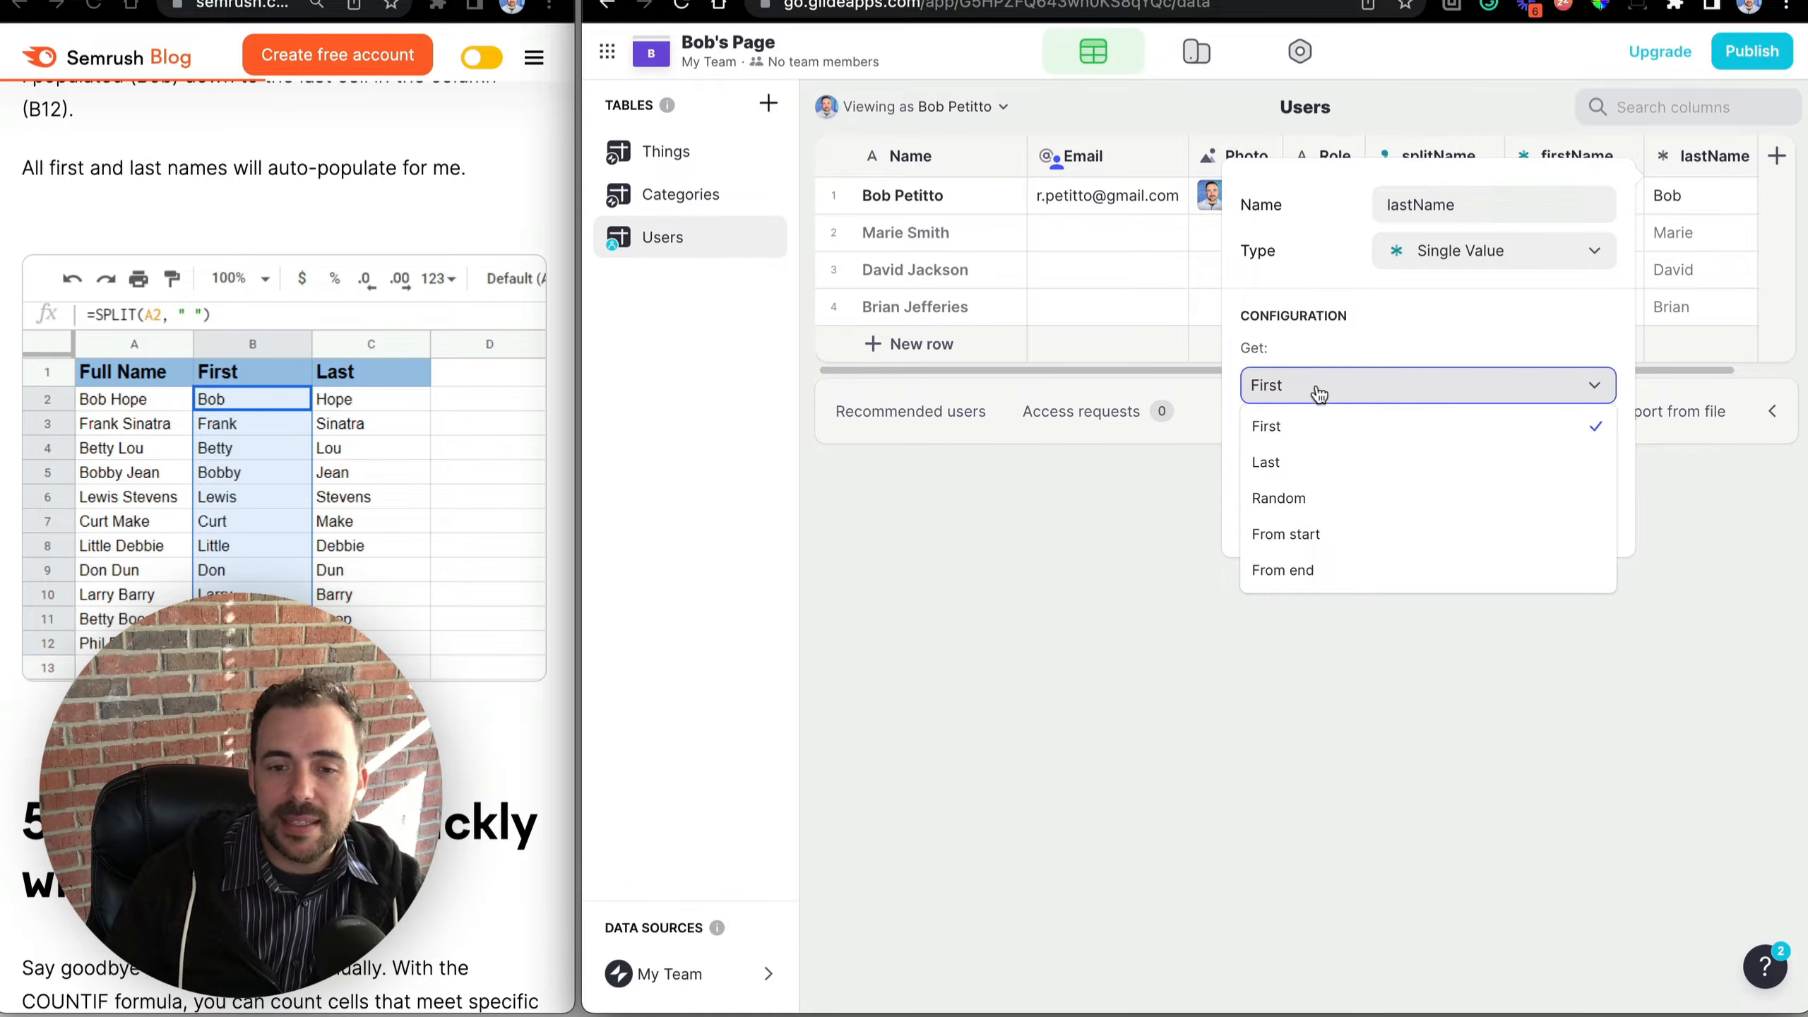
{"action": "left_click", "coordinate": [1294, 464]}
{"action": "left_click", "coordinate": [1594, 510]}
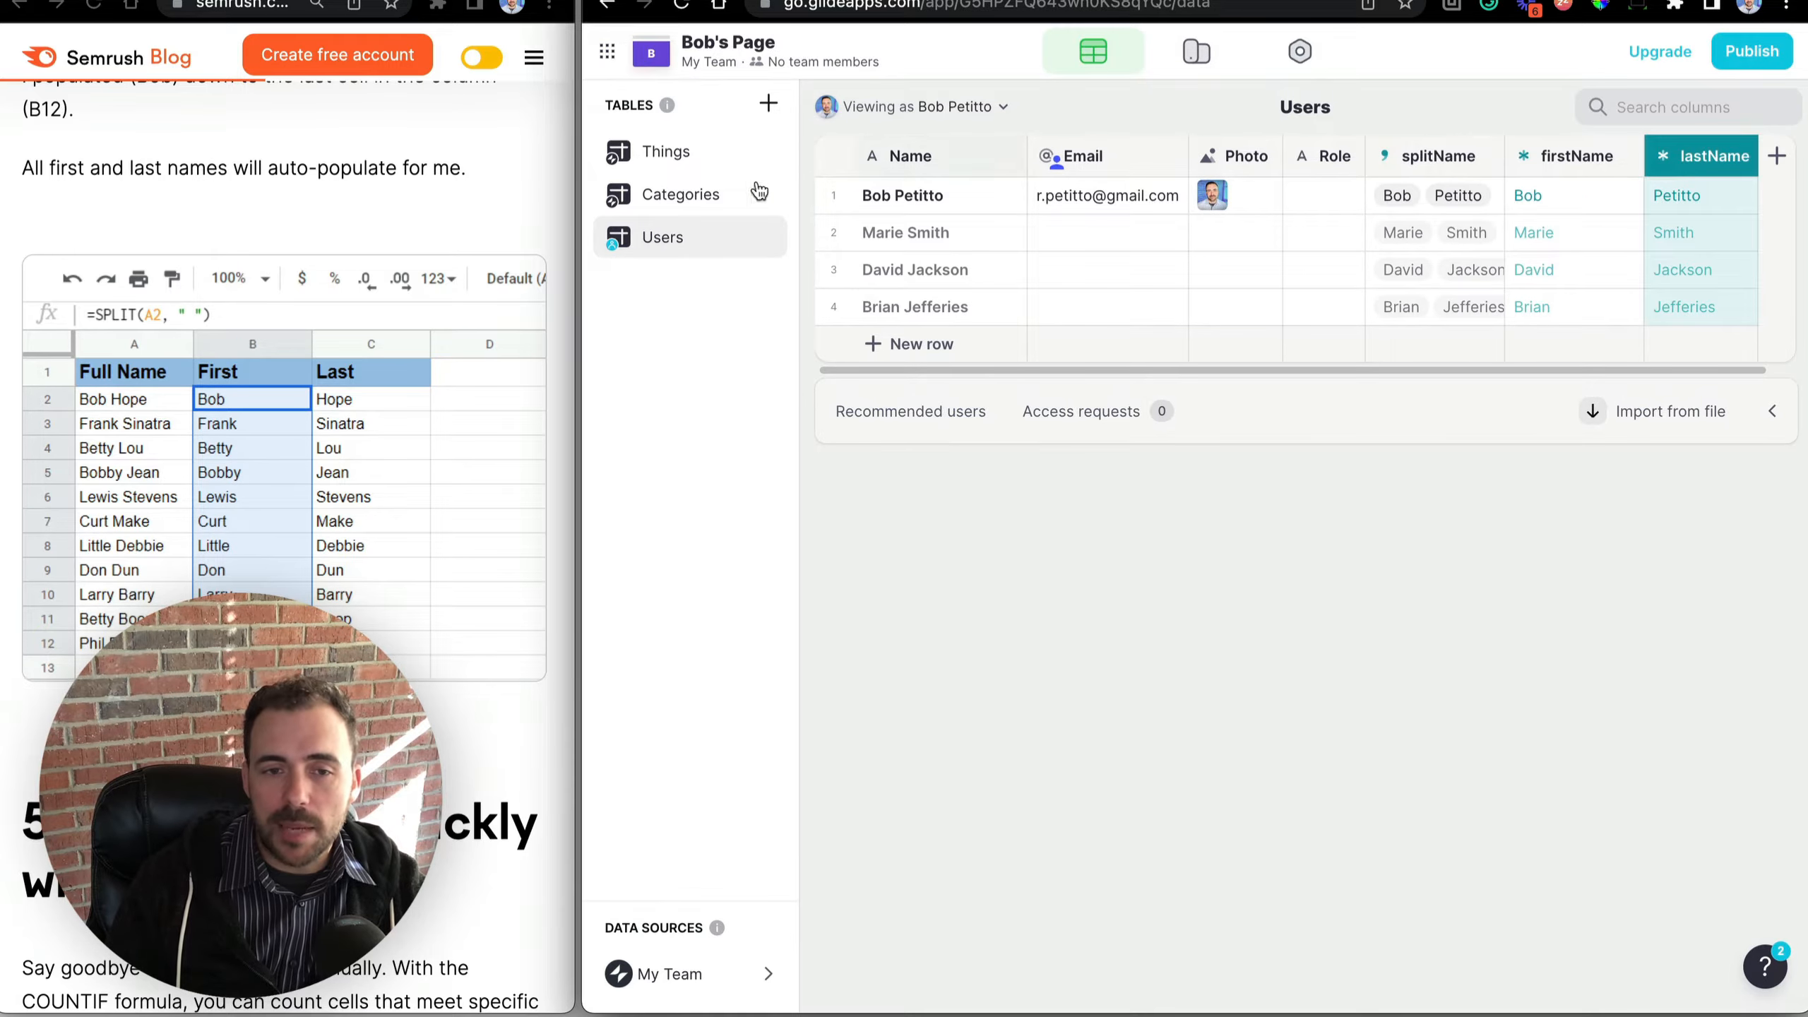
Add an If → Then → Else column named ifBlock to the Things table.
{"action": "left_click", "coordinate": [917, 157]}
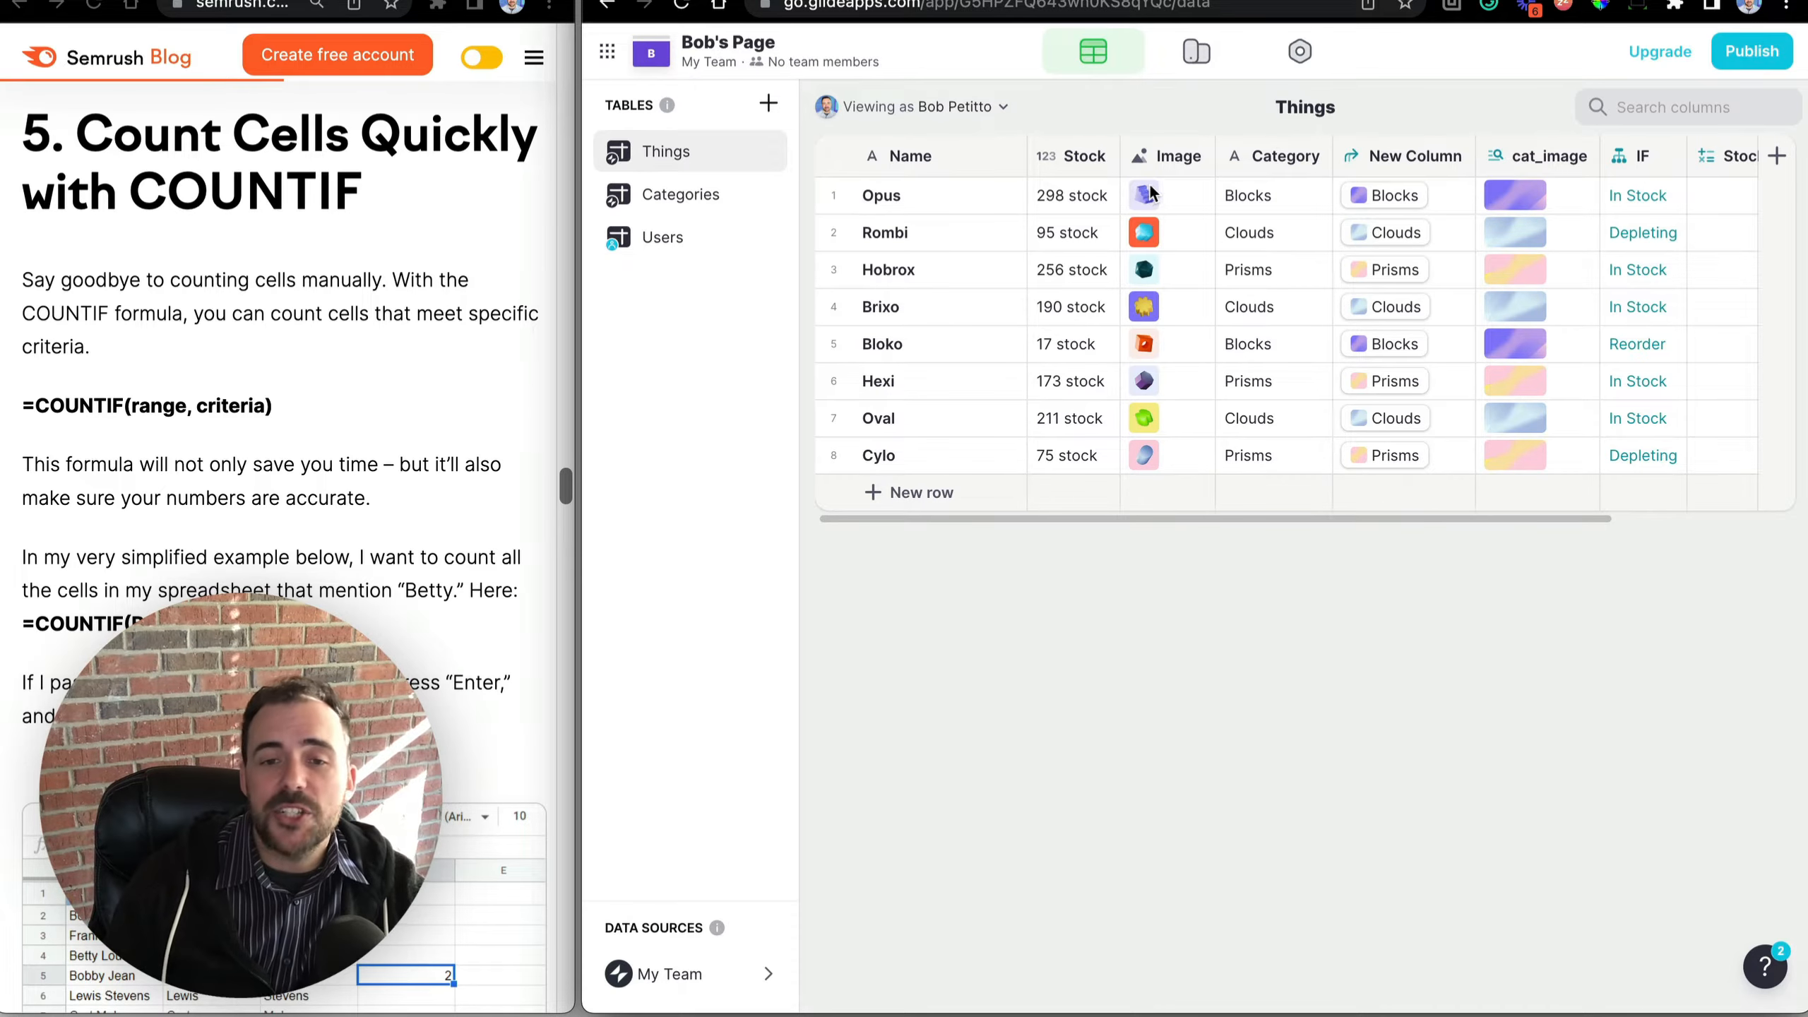
{"action": "left_click_drag", "start_coordinate": [1254, 201], "coordinate": [1260, 458]}
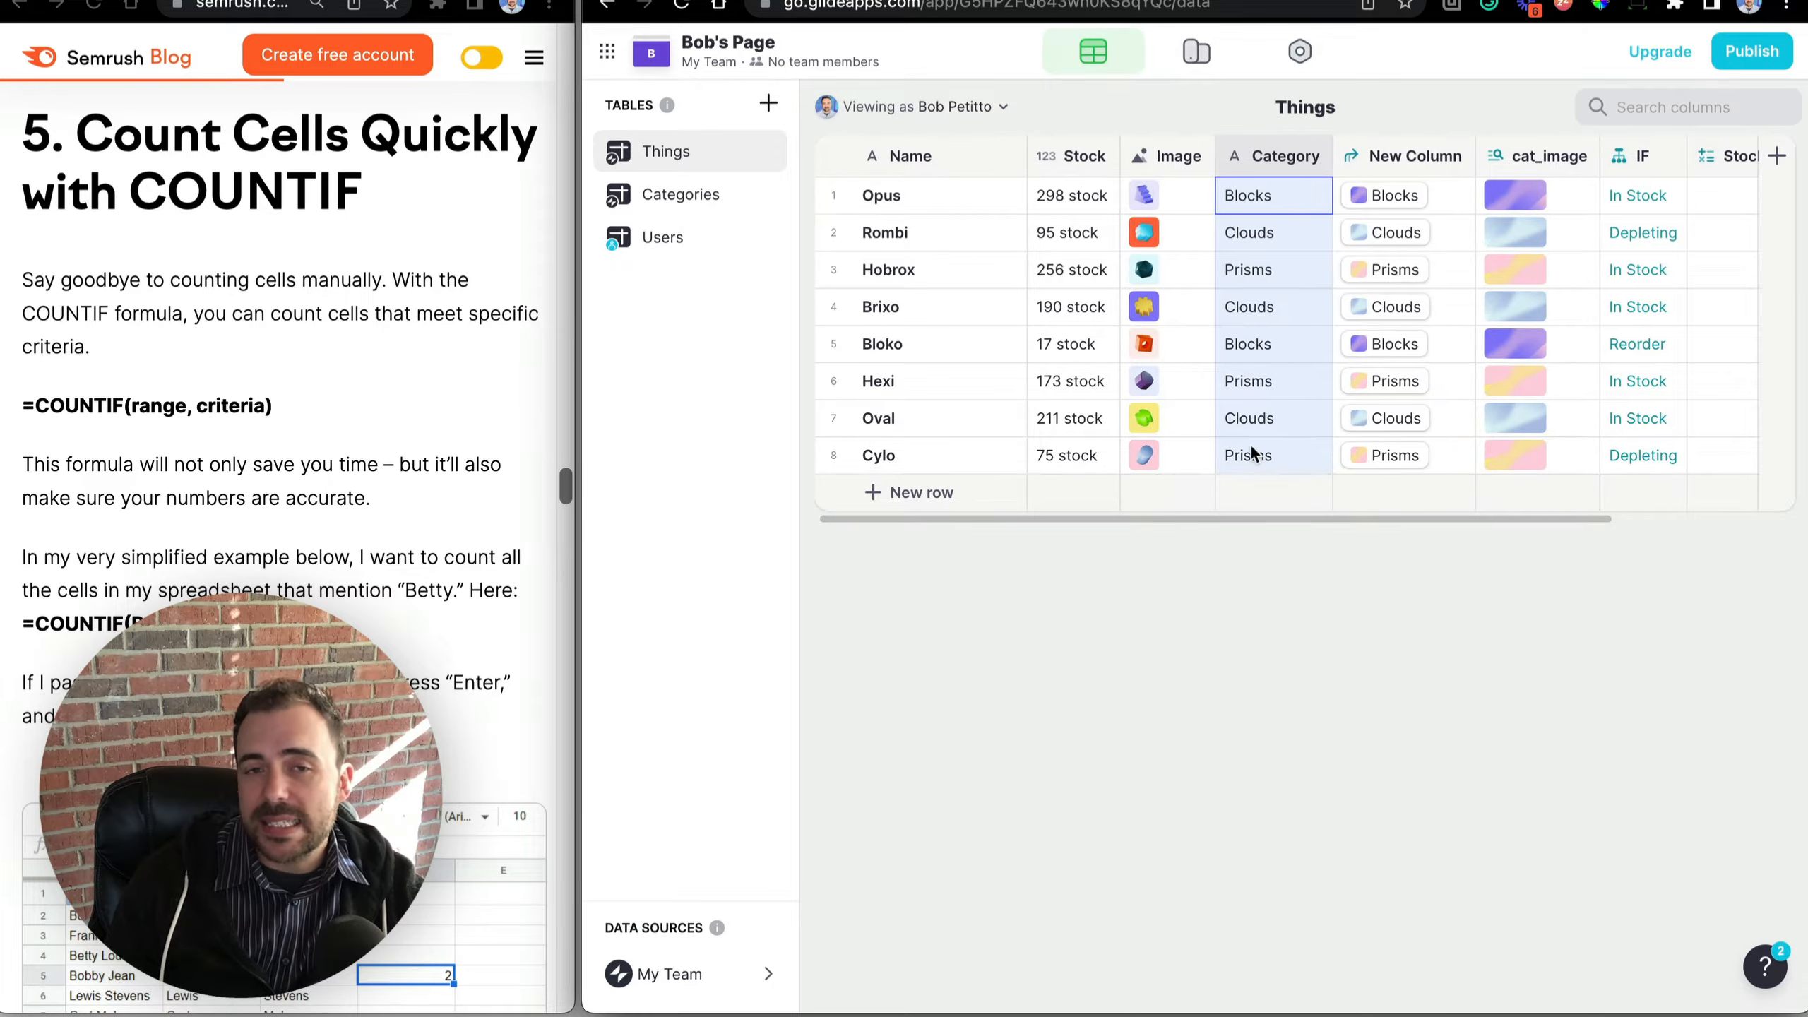
{"action": "left_click", "coordinate": [1778, 157]}
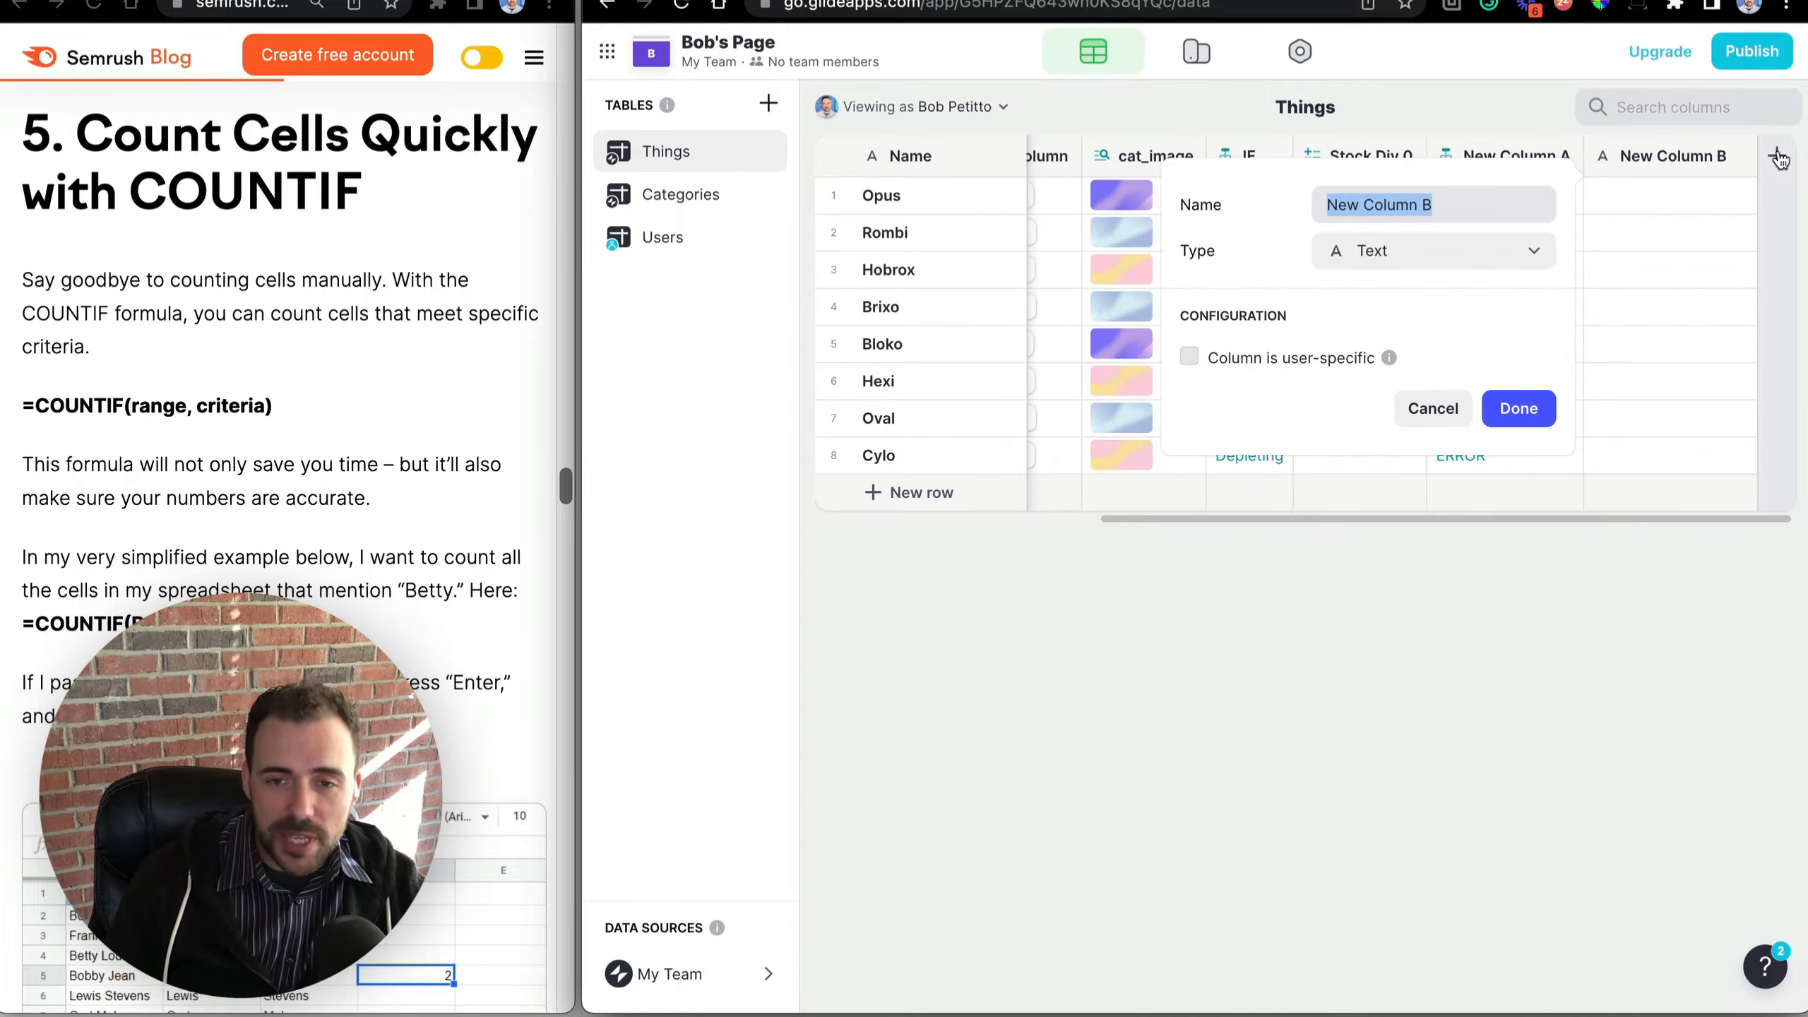
{"action": "type", "text": "ifBlock"}
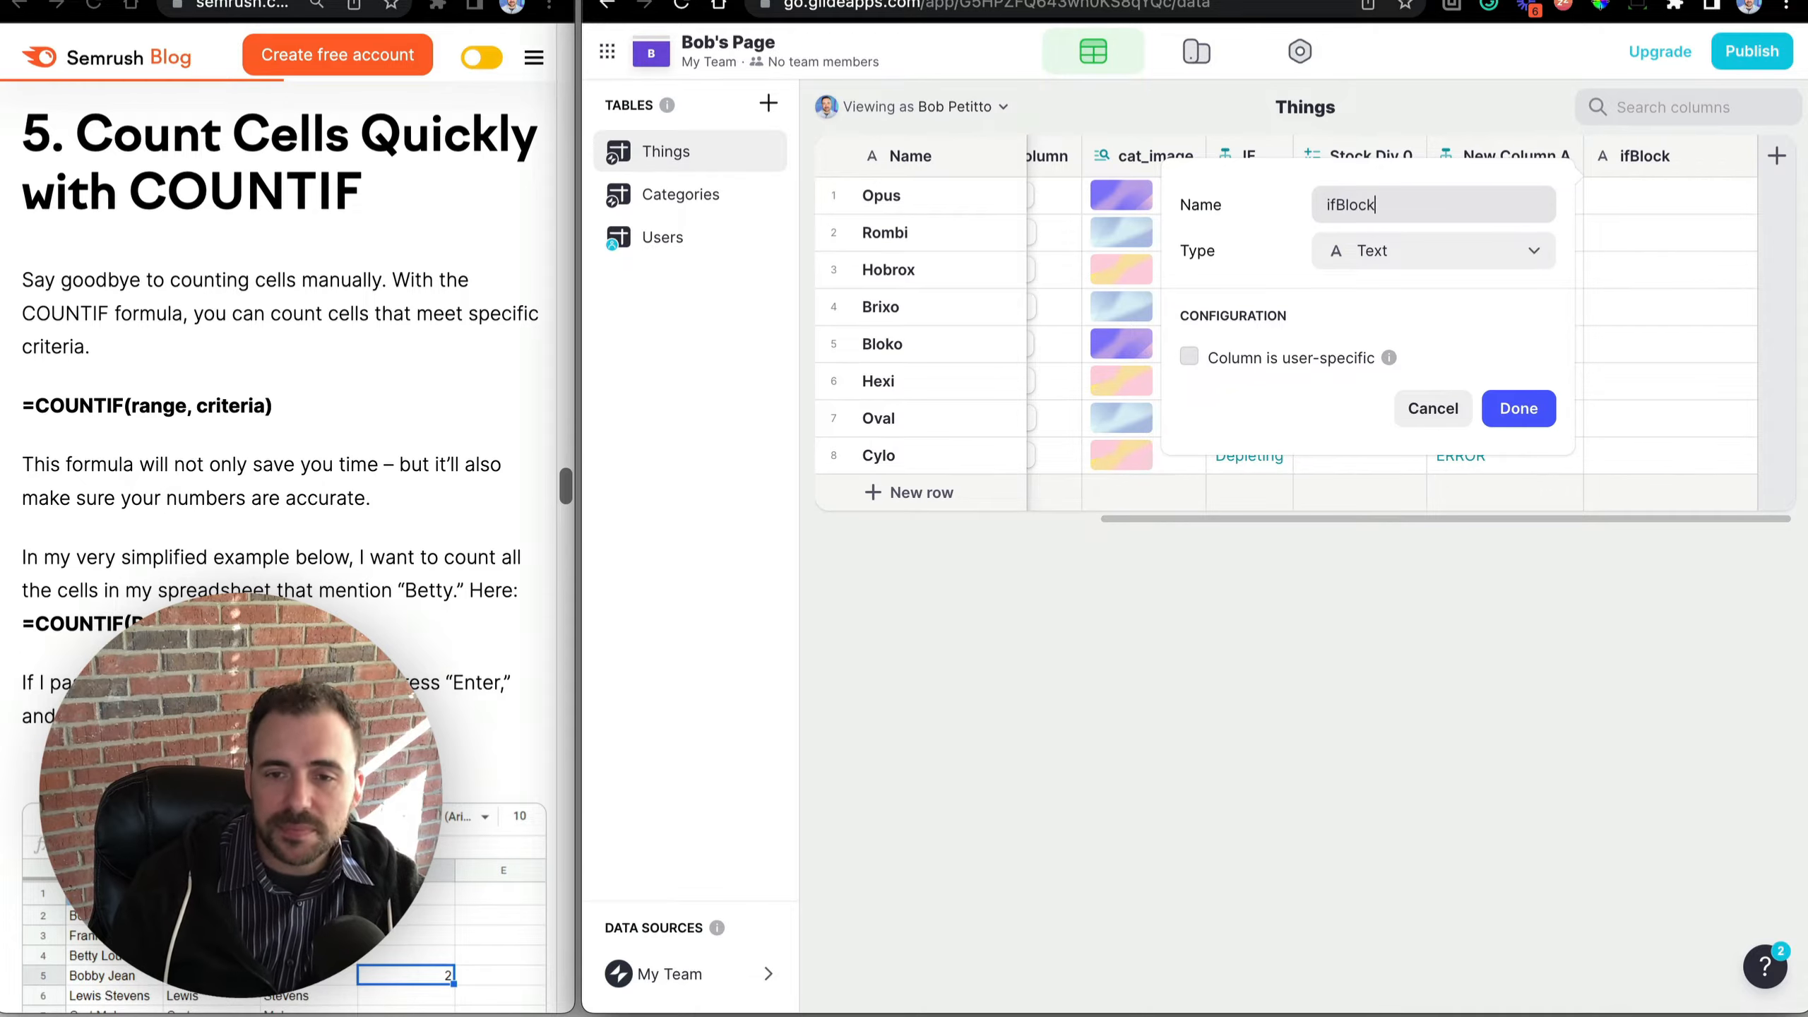
{"action": "left_click", "coordinate": [1465, 257]}
{"action": "left_click", "coordinate": [1437, 709]}
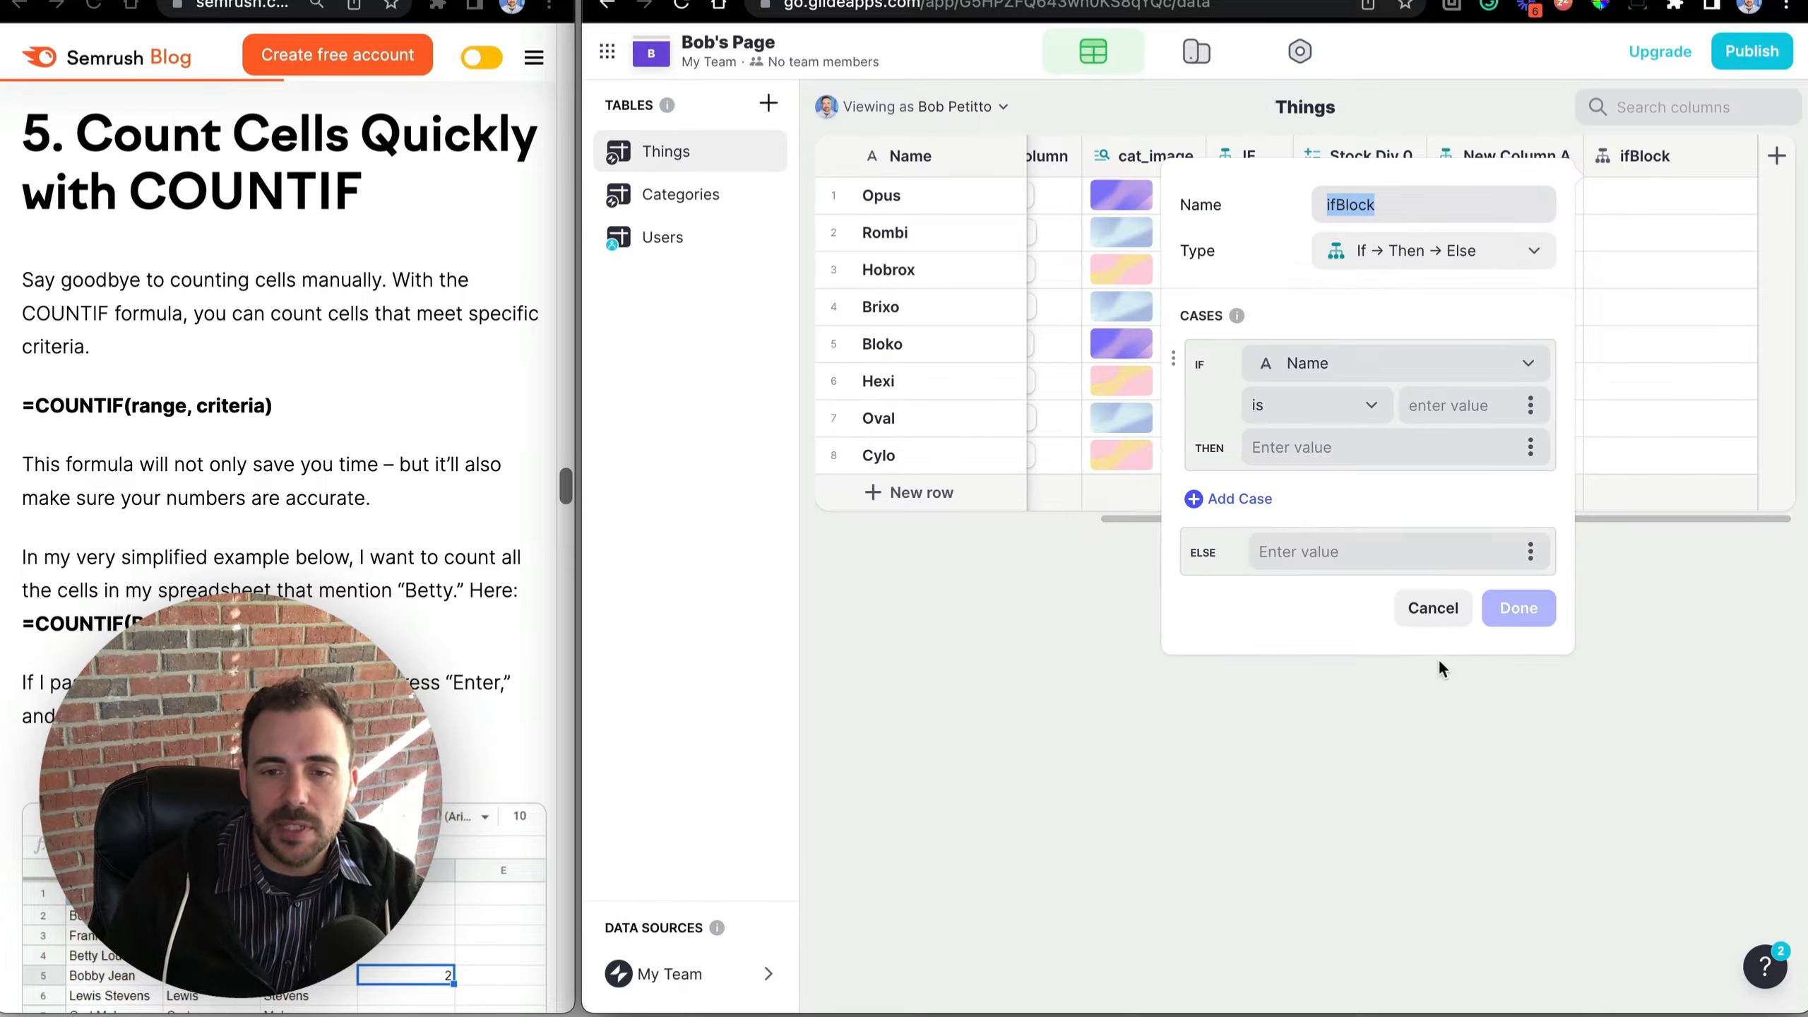
Set the ifBlock condition to test whether Category includes block.
{"action": "left_click", "coordinate": [1329, 367]}
{"action": "left_click", "coordinate": [1299, 613]}
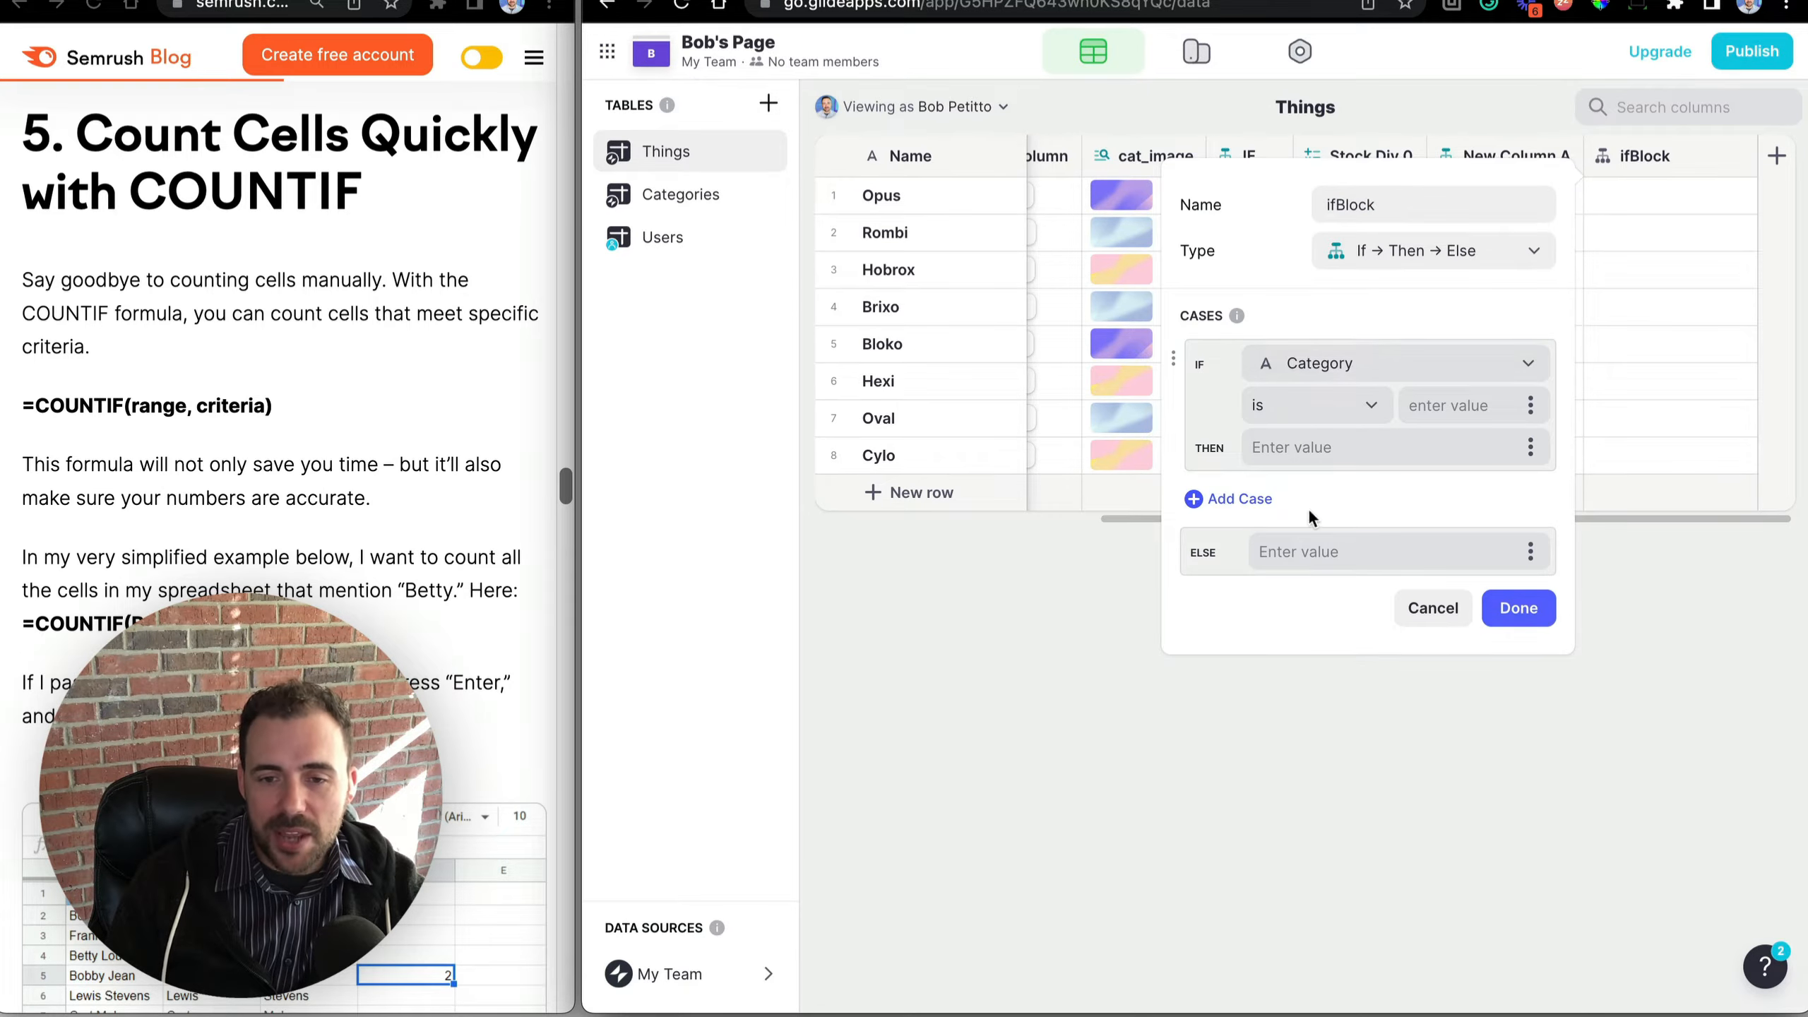
{"action": "left_click", "coordinate": [1319, 405]}
{"action": "left_click", "coordinate": [1158, 590]}
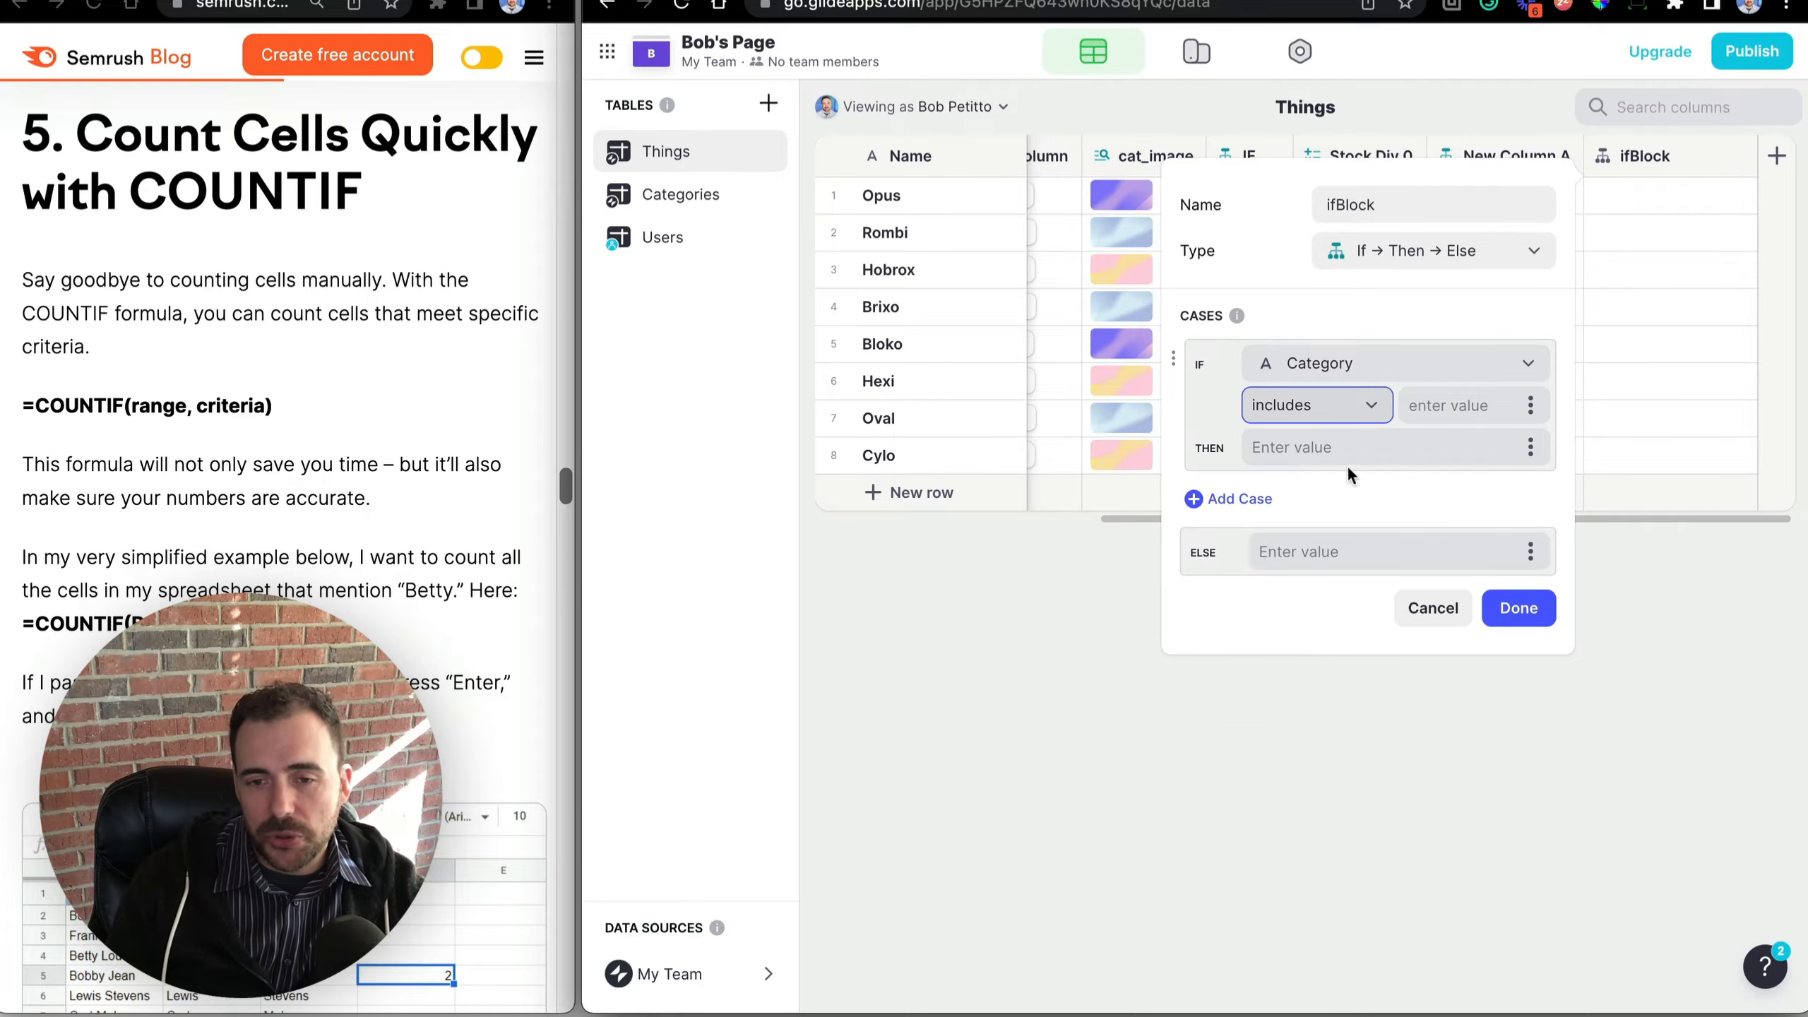
{"action": "left_click", "coordinate": [1434, 403]}
{"action": "type", "text": "block"}
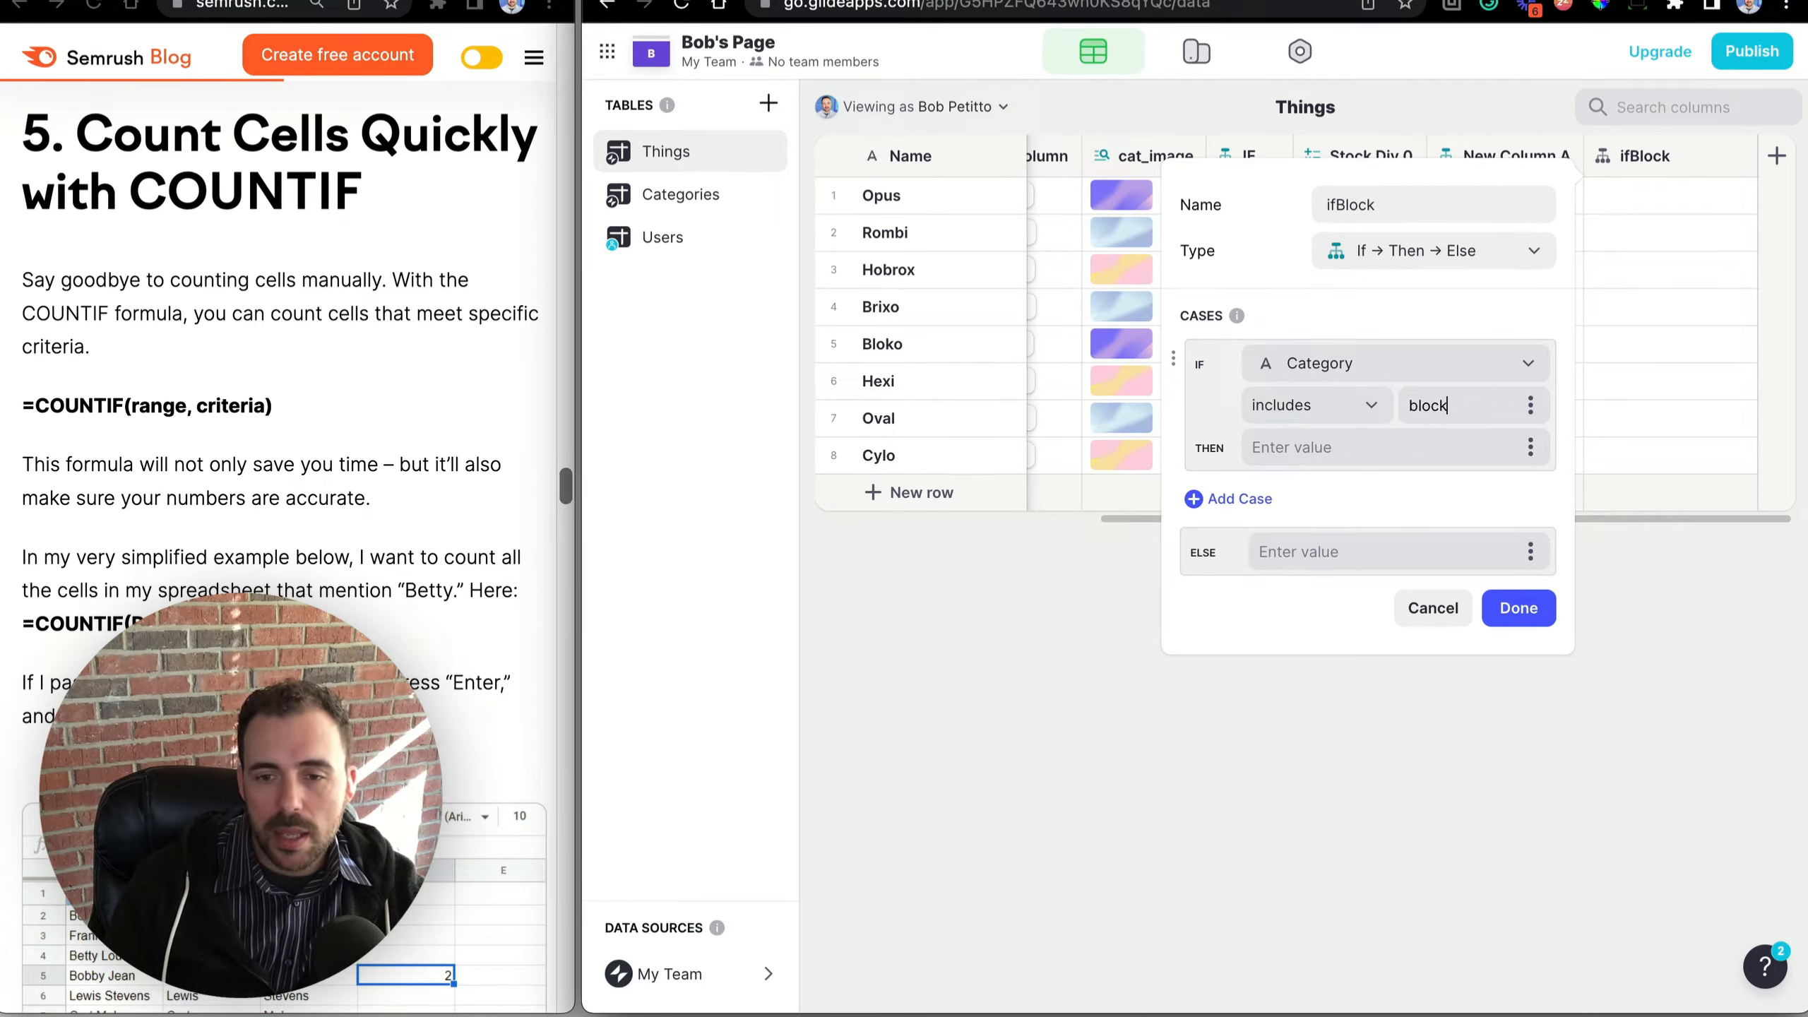
Set the ifBlock result to 1, replace it with the Category column's value, and save the column.
{"action": "left_click", "coordinate": [1332, 447]}
{"action": "type", "text": "1"}
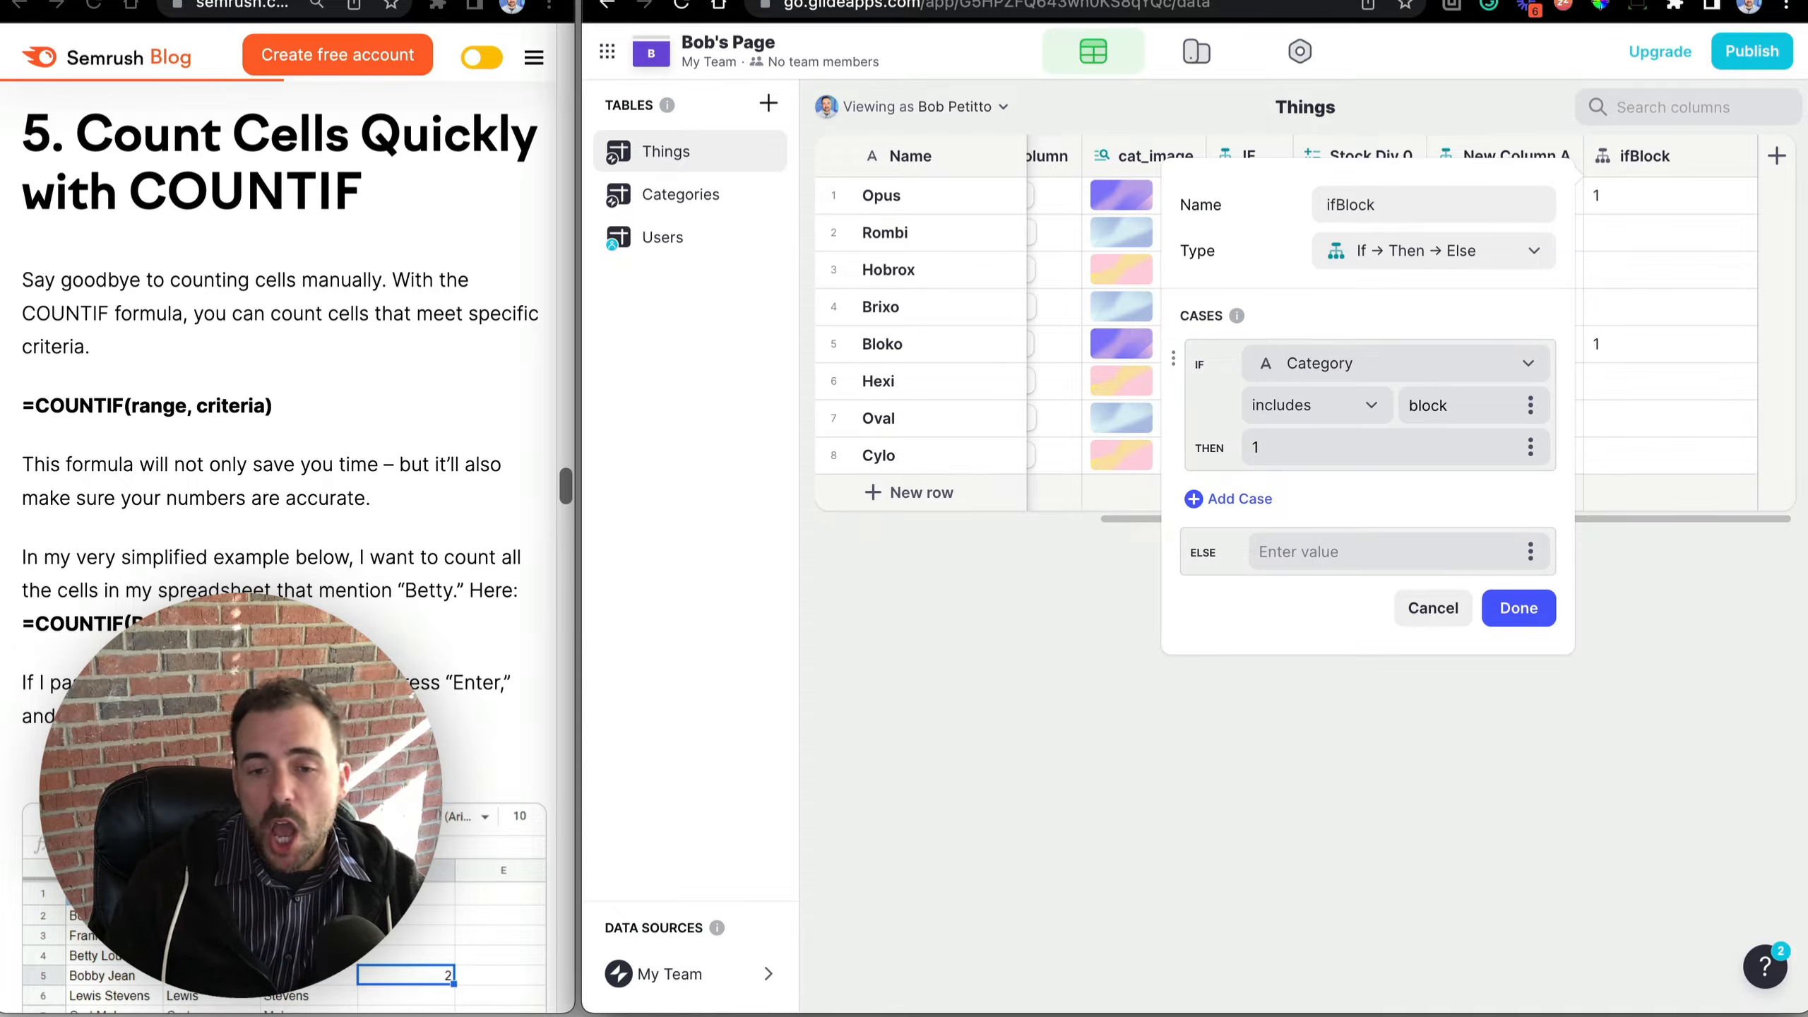
{"action": "left_click", "coordinate": [1530, 447]}
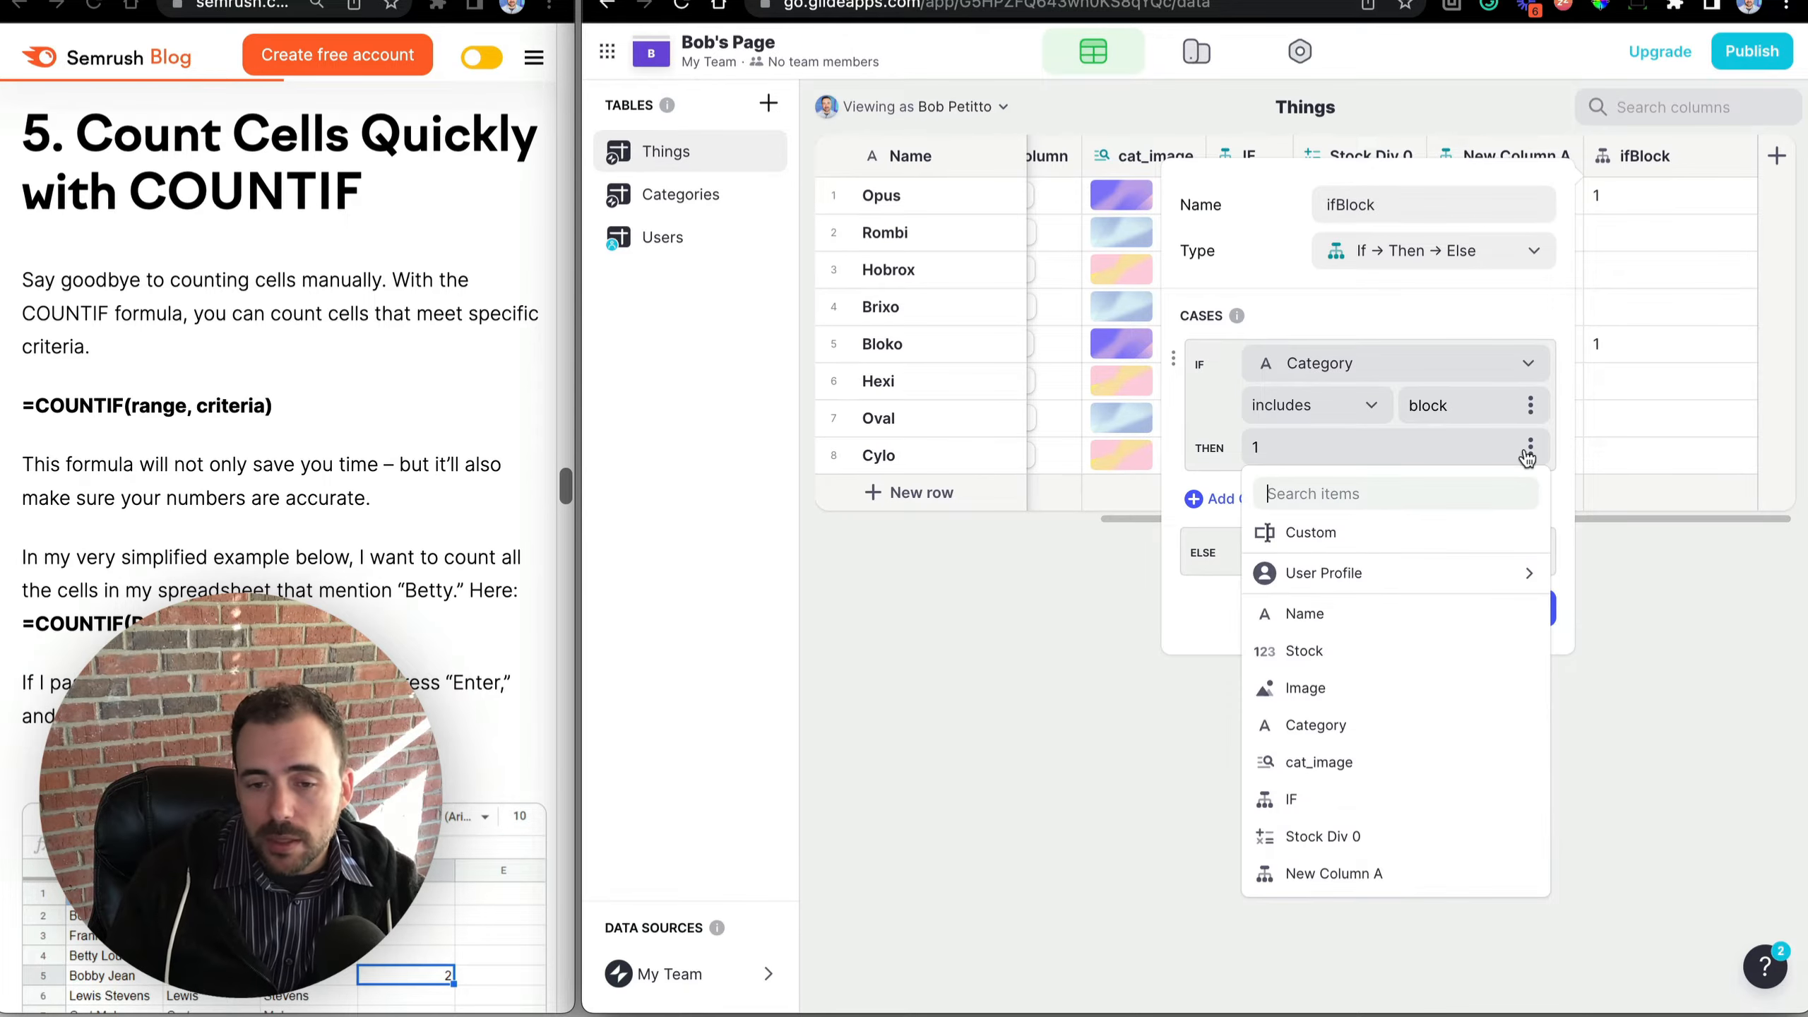
{"action": "left_click", "coordinate": [1385, 724]}
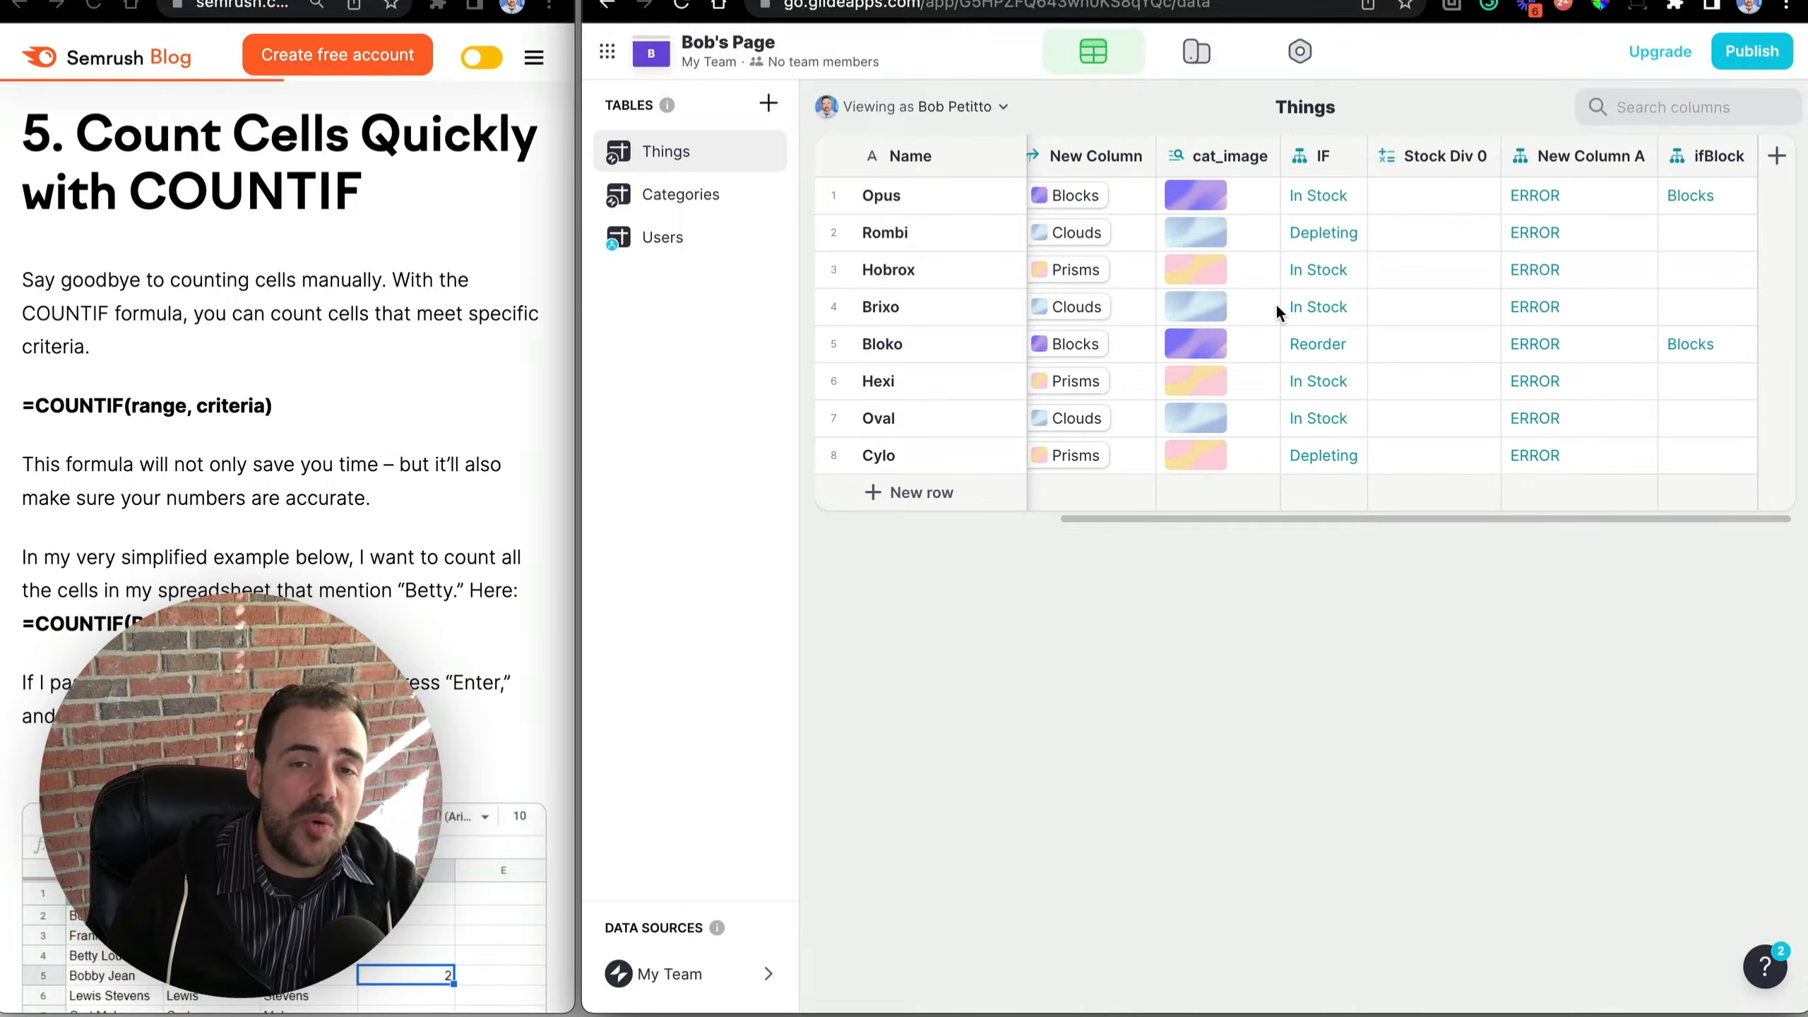
Examine the ifBlock cells in the Opus and Bloko rows.
{"action": "left_click", "coordinate": [1729, 206]}
{"action": "left_click", "coordinate": [1704, 342]}
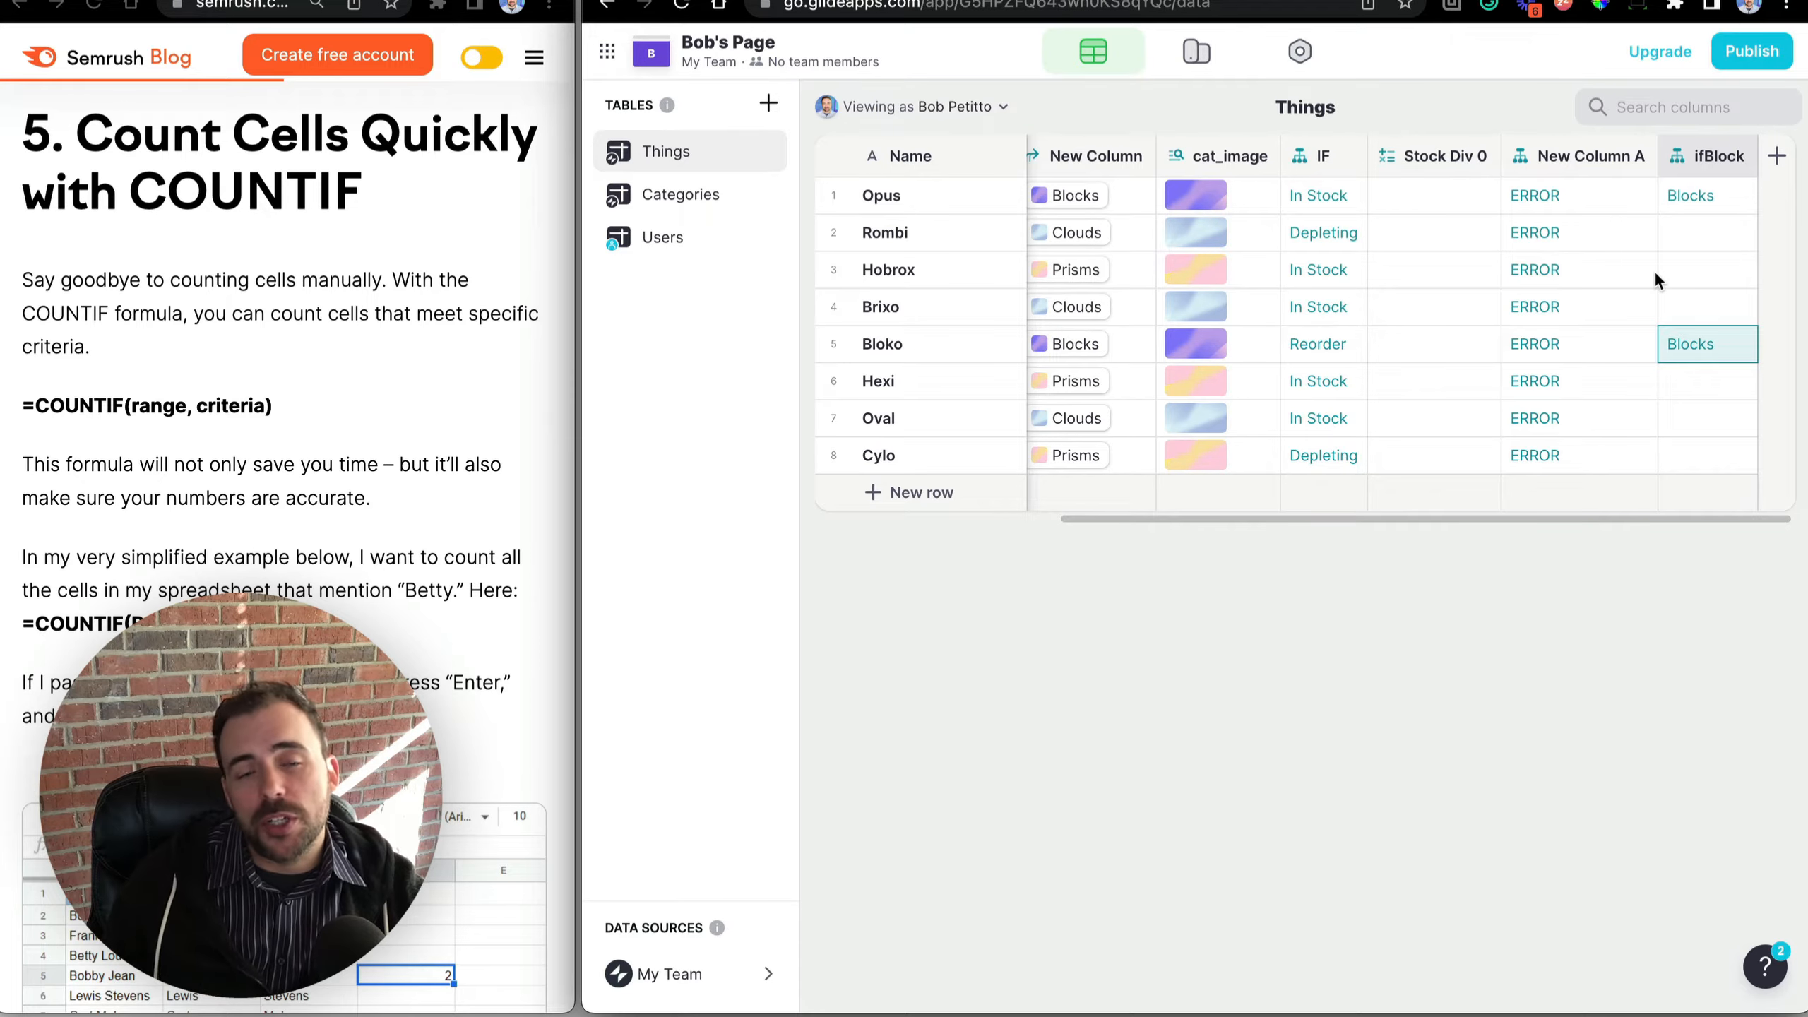
{"action": "left_click", "coordinate": [1673, 192]}
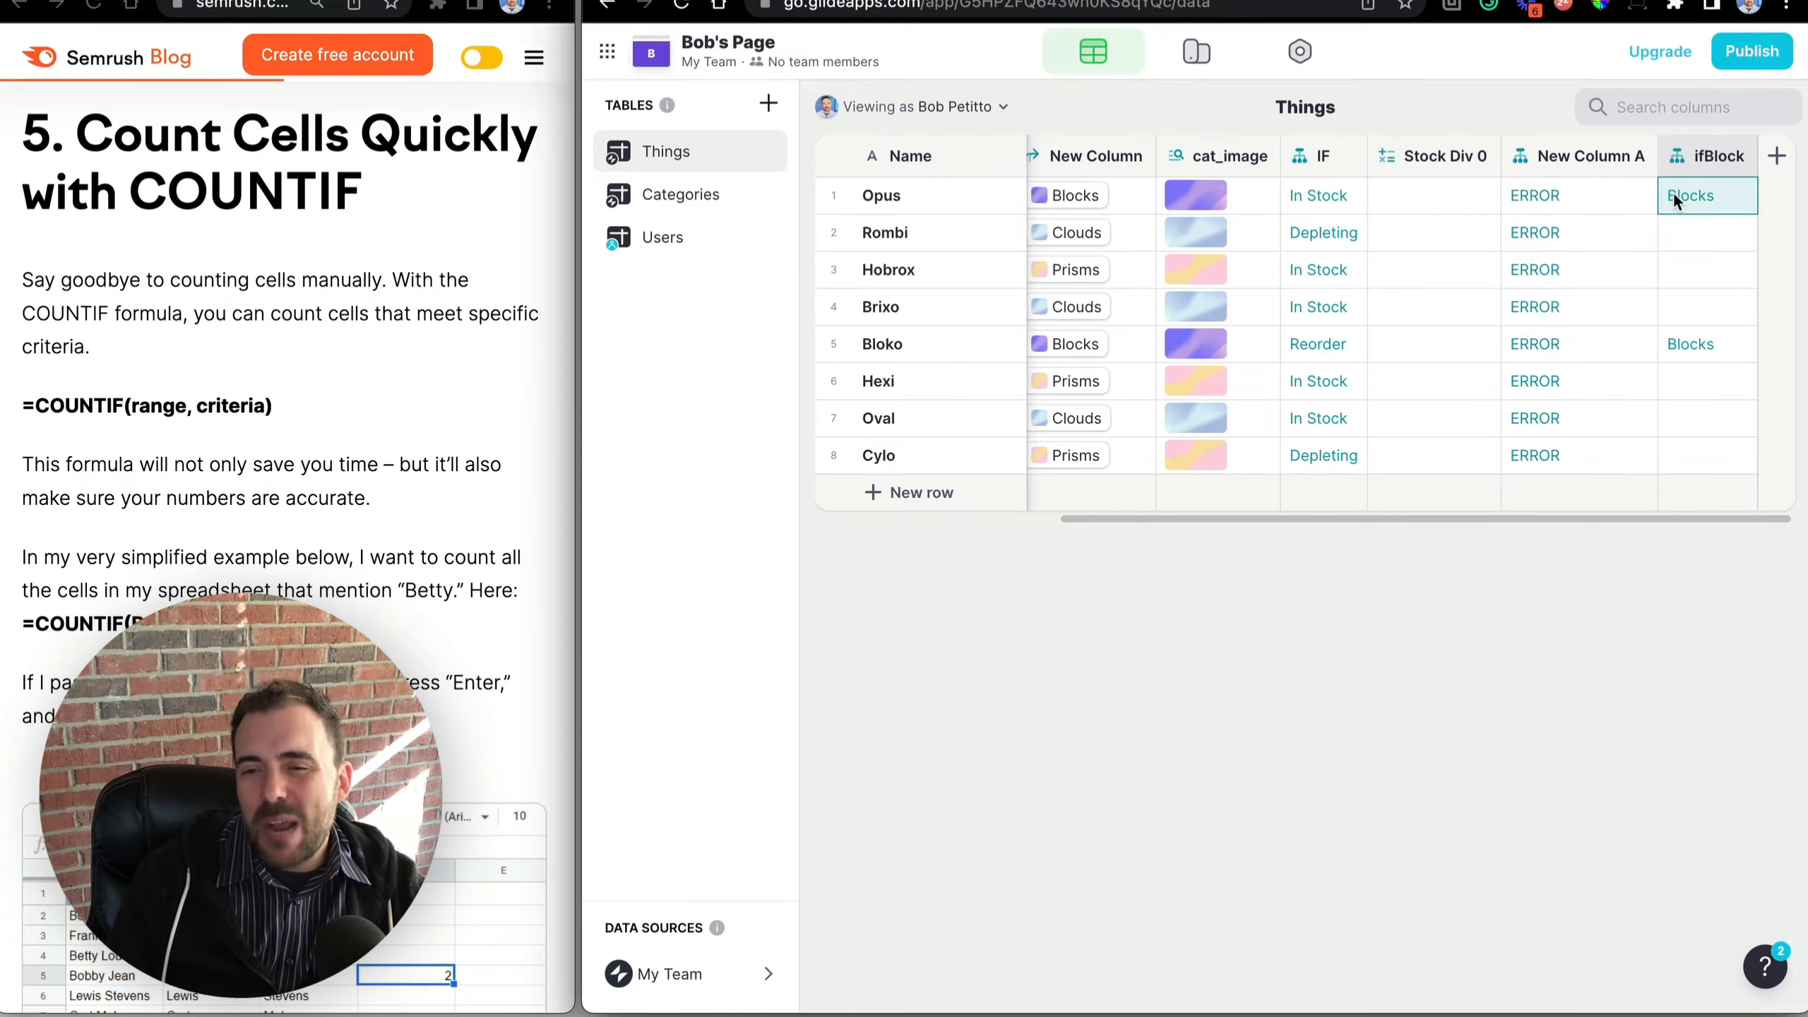
{"action": "left_click", "coordinate": [1698, 345]}
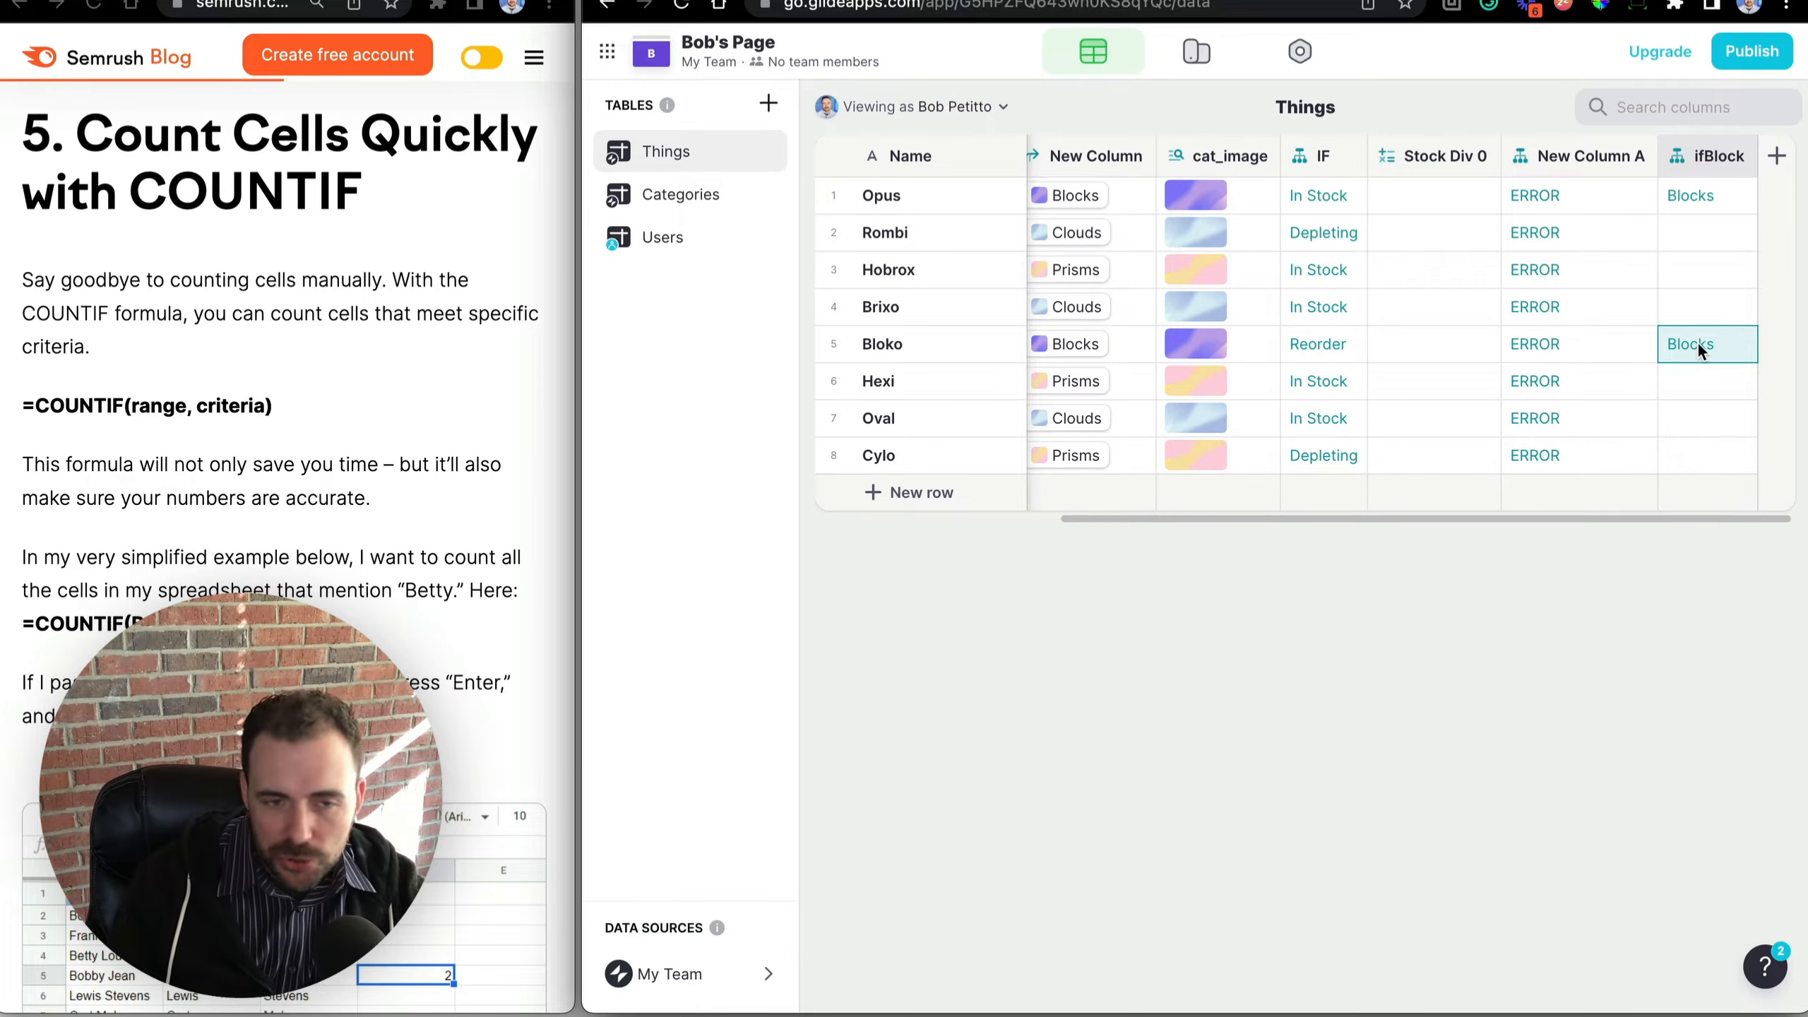
Add a Rollup column named countBlocks to the Users table.
{"action": "left_click", "coordinate": [651, 239]}
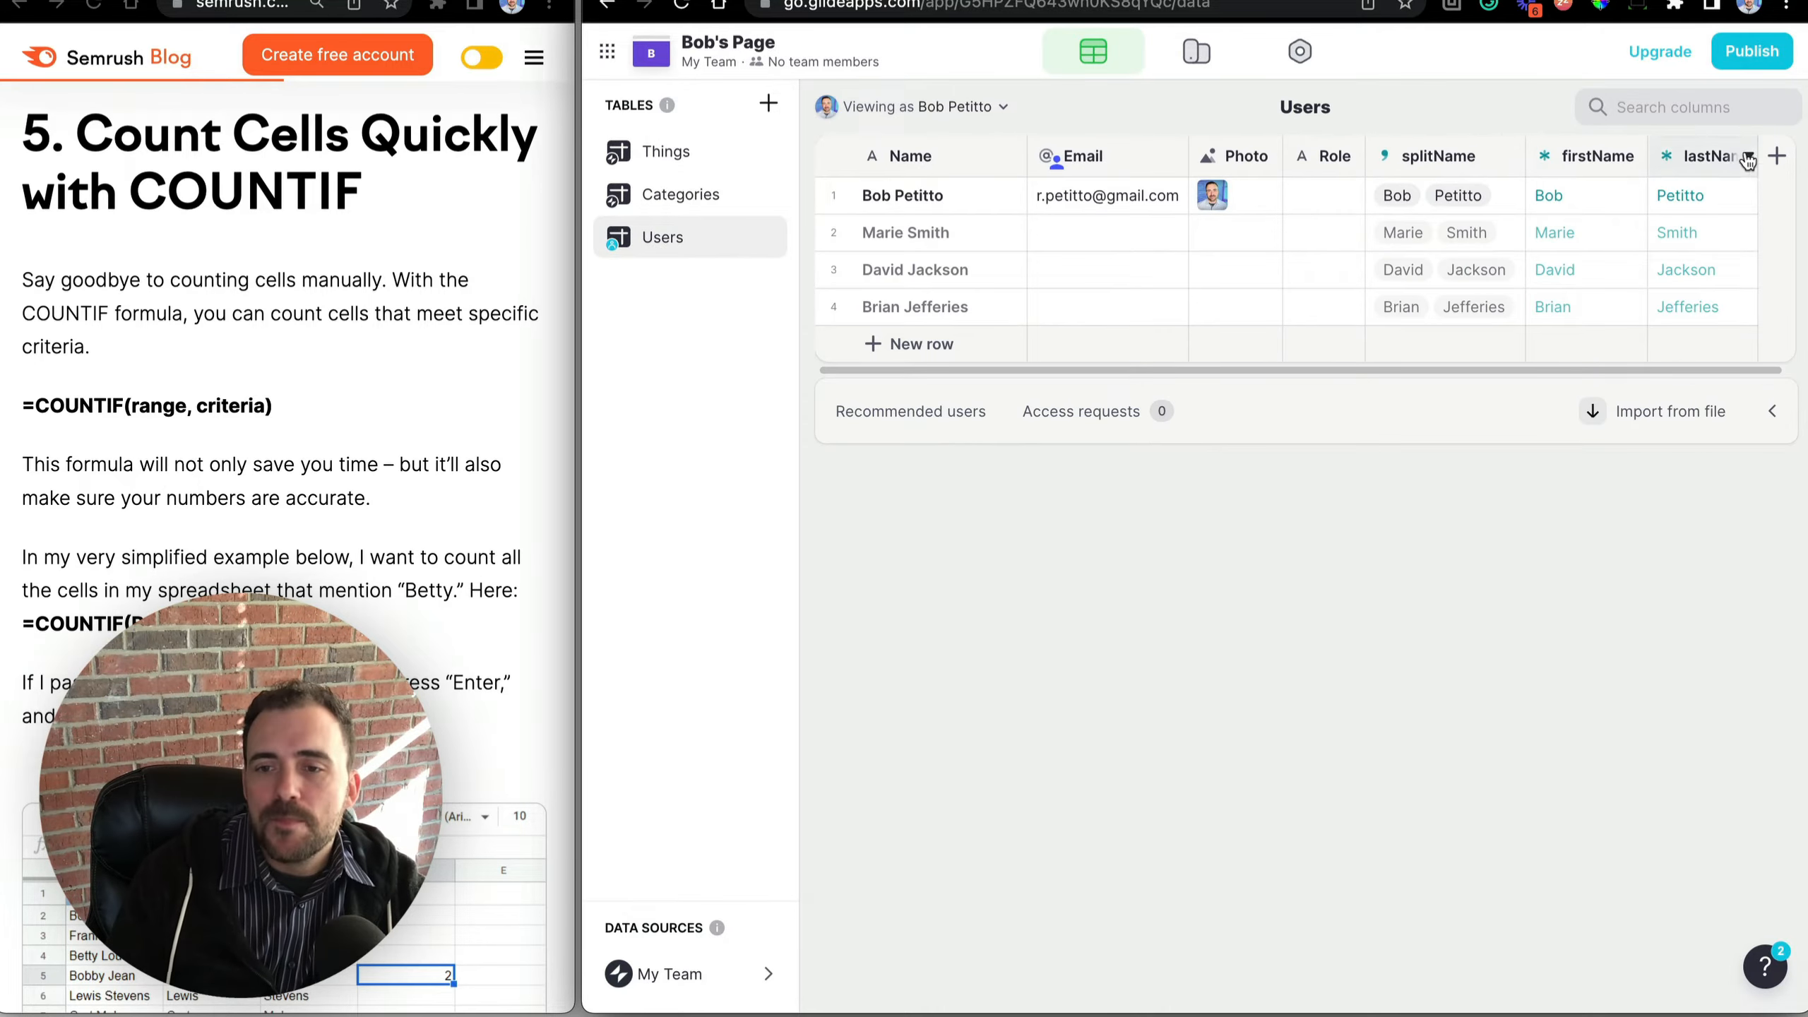
{"action": "left_click", "coordinate": [1779, 155]}
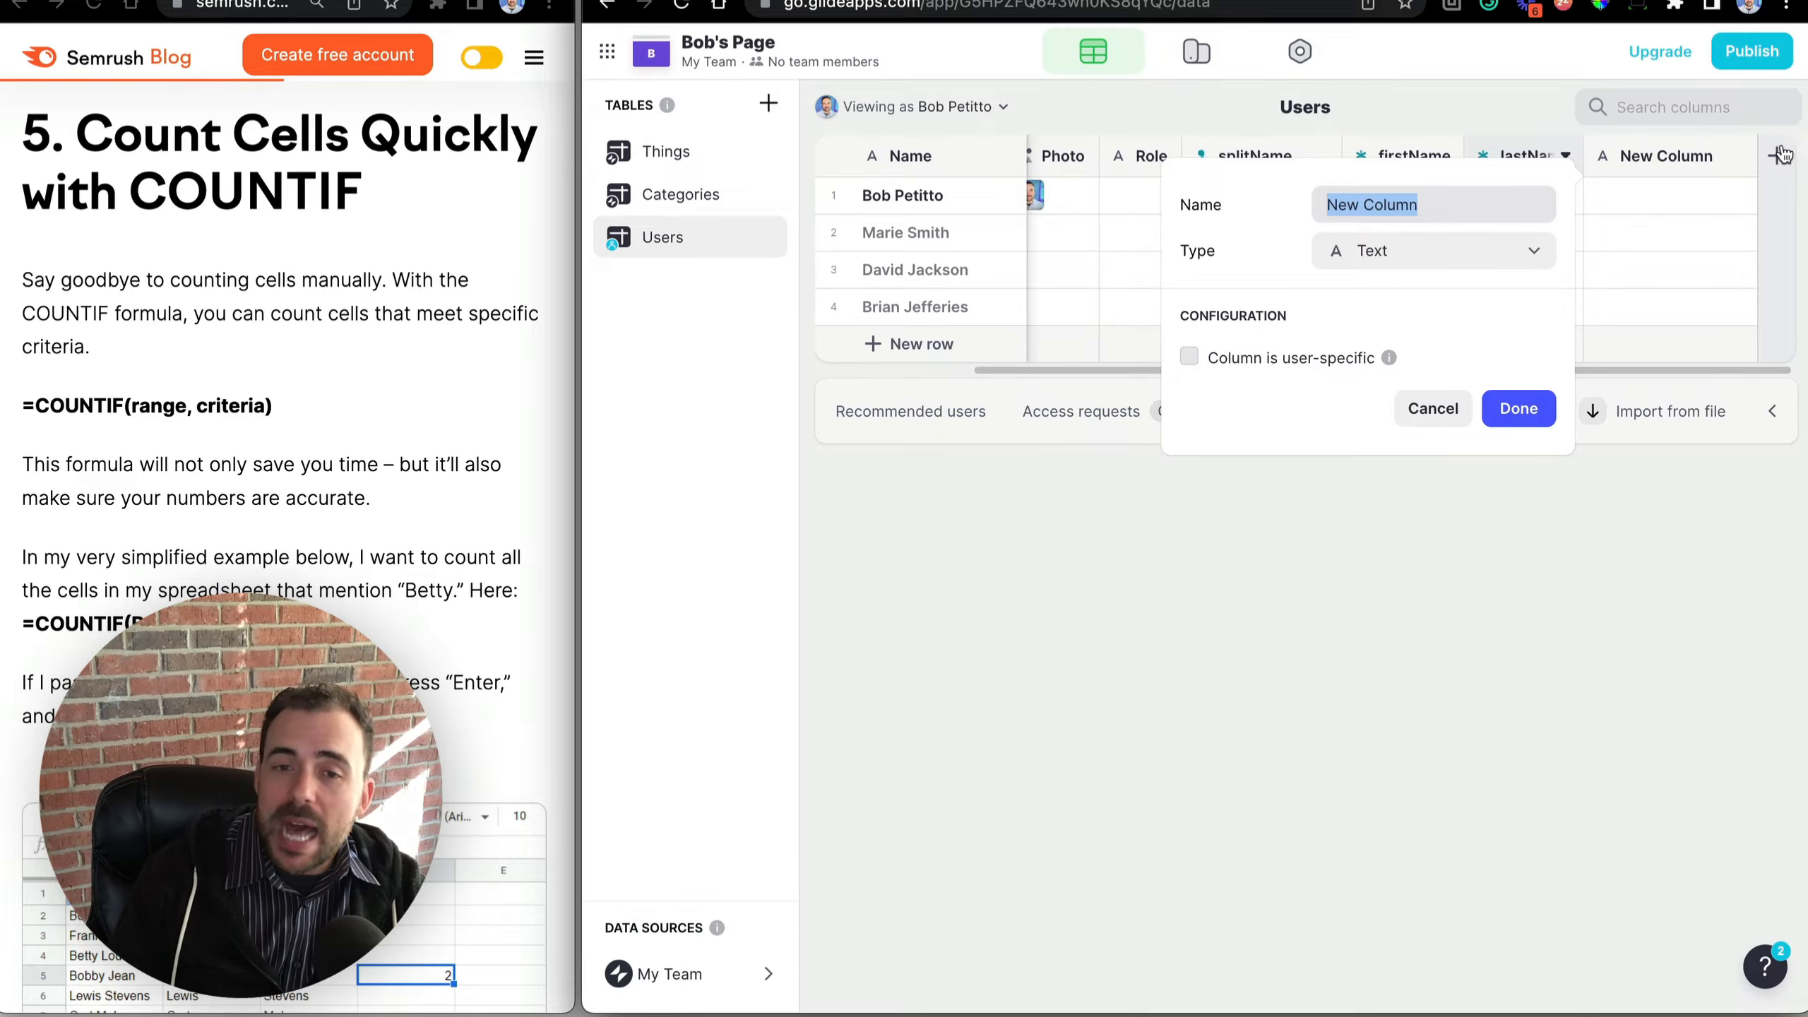
{"action": "type", "text": "co"}
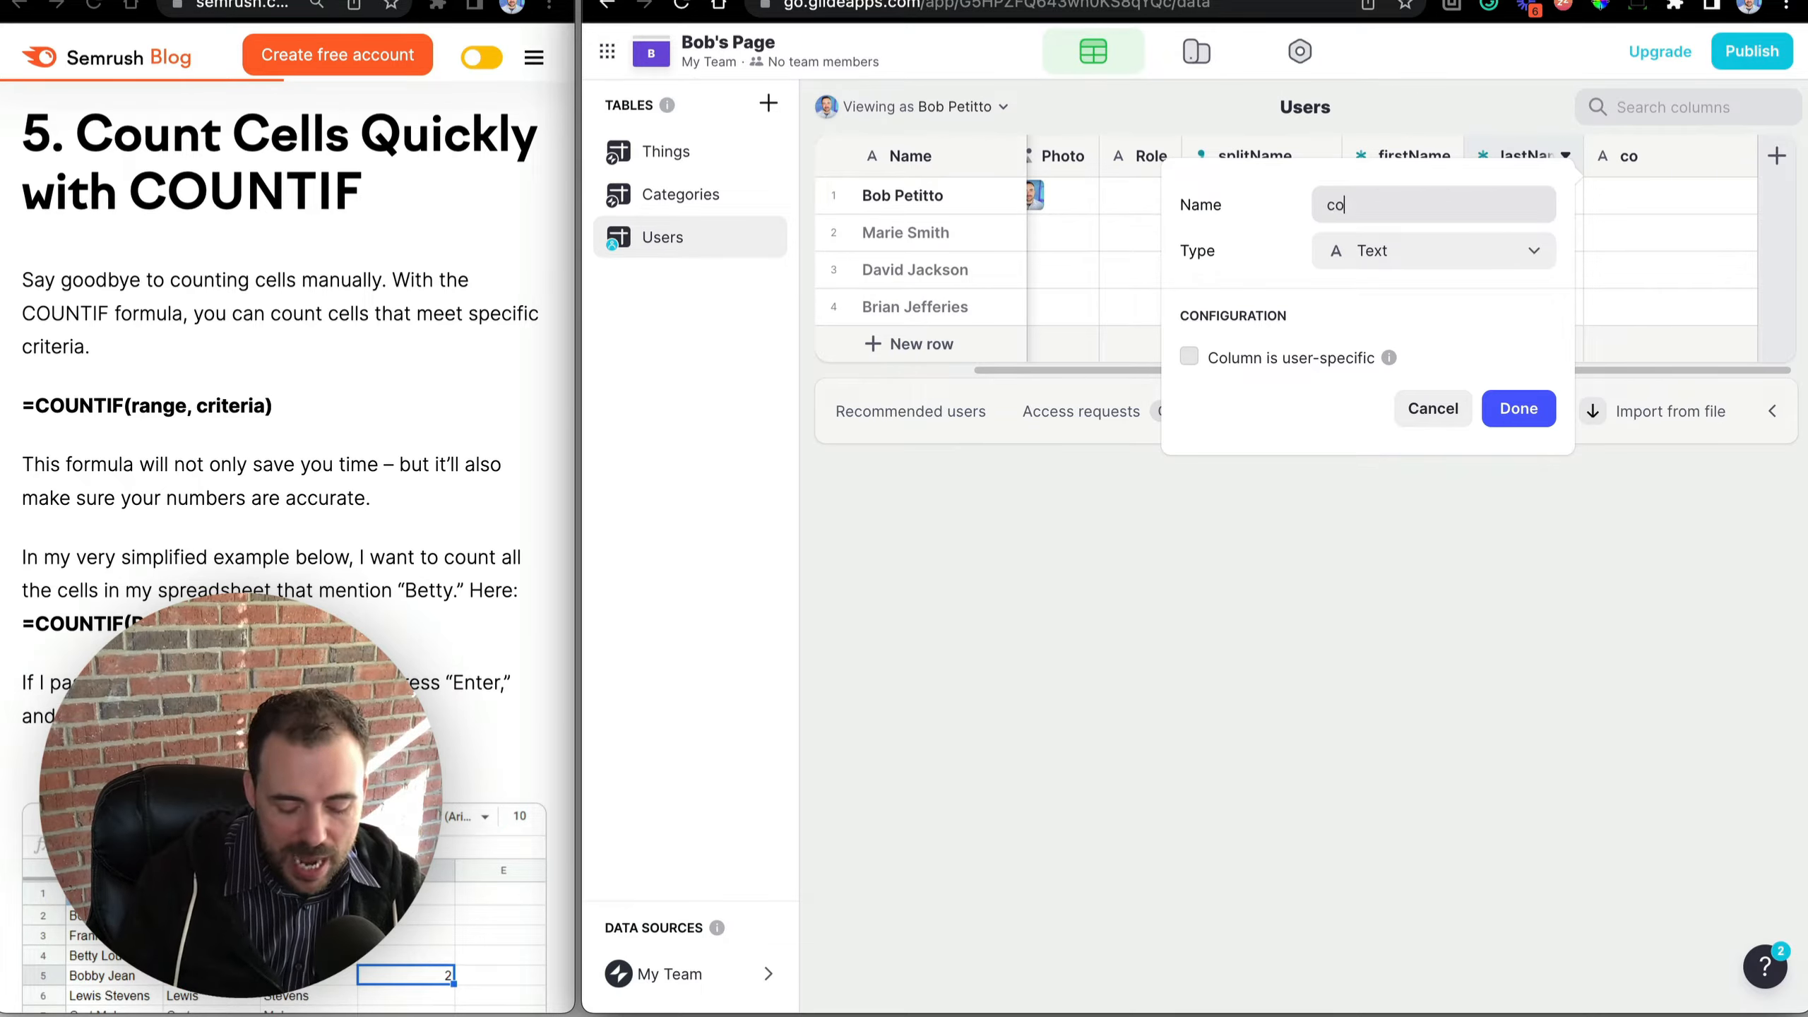
{"action": "type", "text": "untBlocks"}
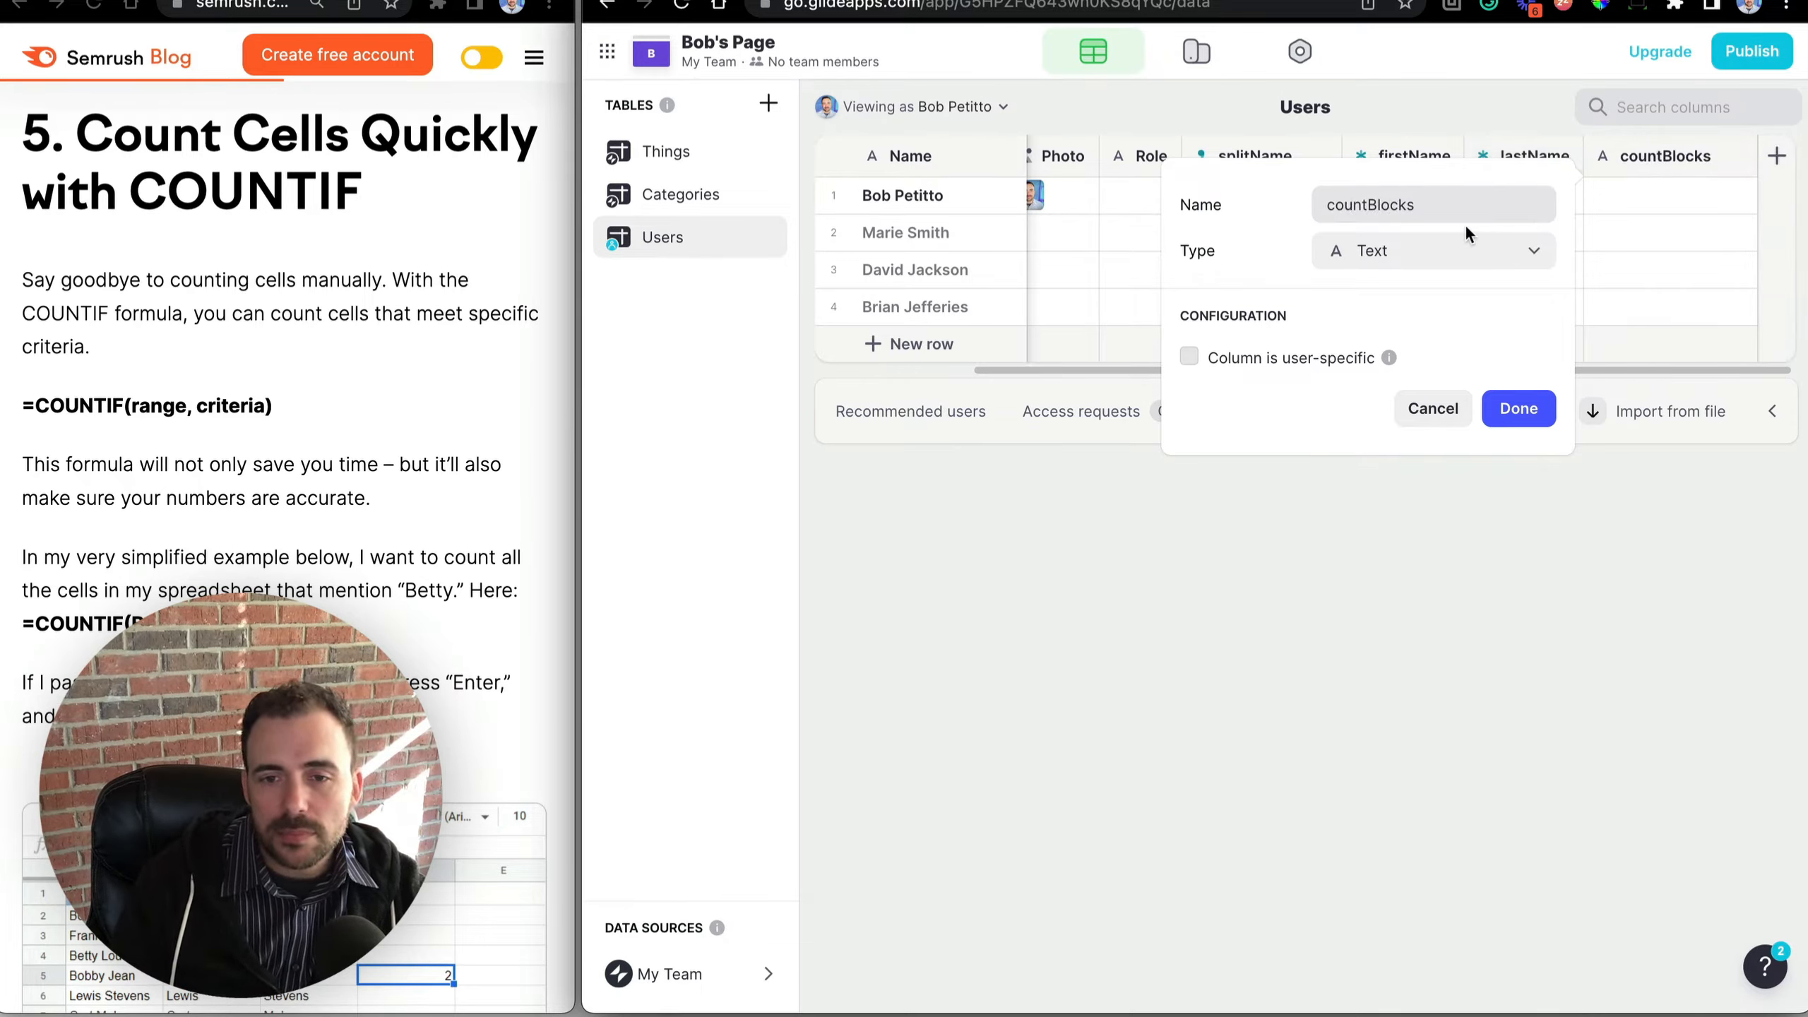
{"action": "left_click", "coordinate": [1463, 250]}
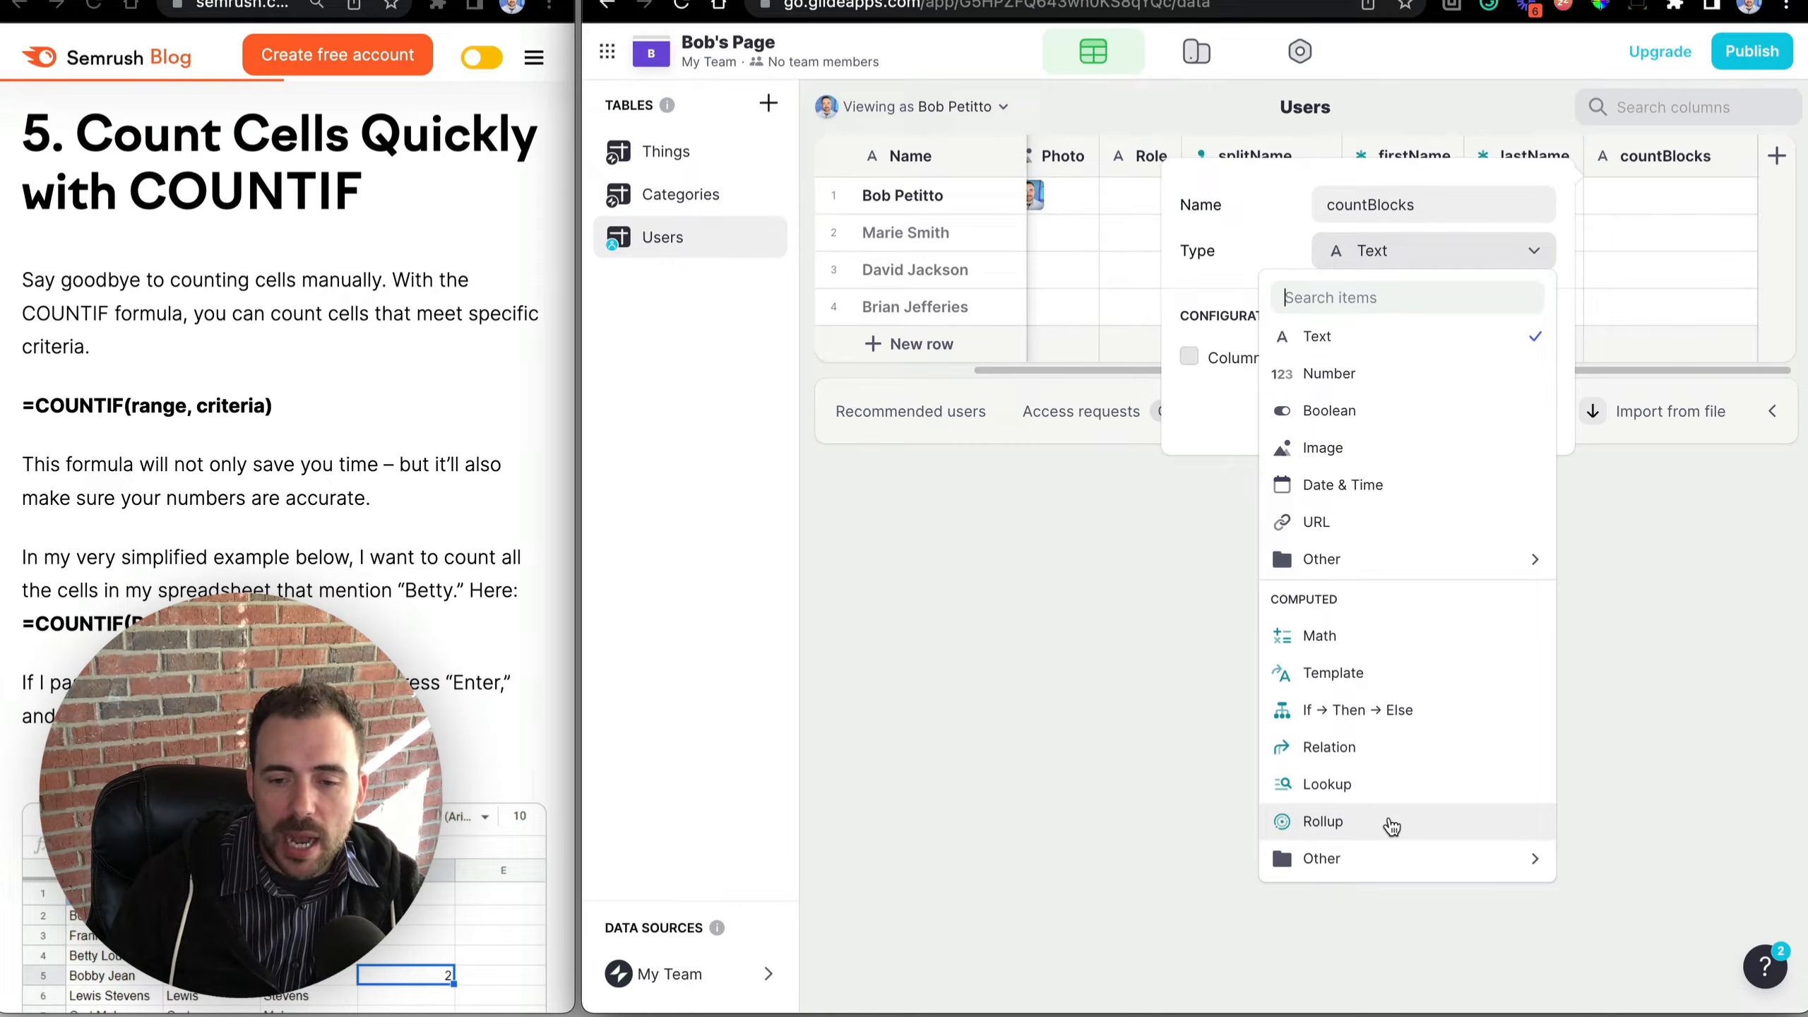
{"action": "left_click", "coordinate": [1322, 821]}
Set countBlocks to count the Things table's ifBlock values with precision 1, and save the column.
{"action": "left_click", "coordinate": [1312, 389]}
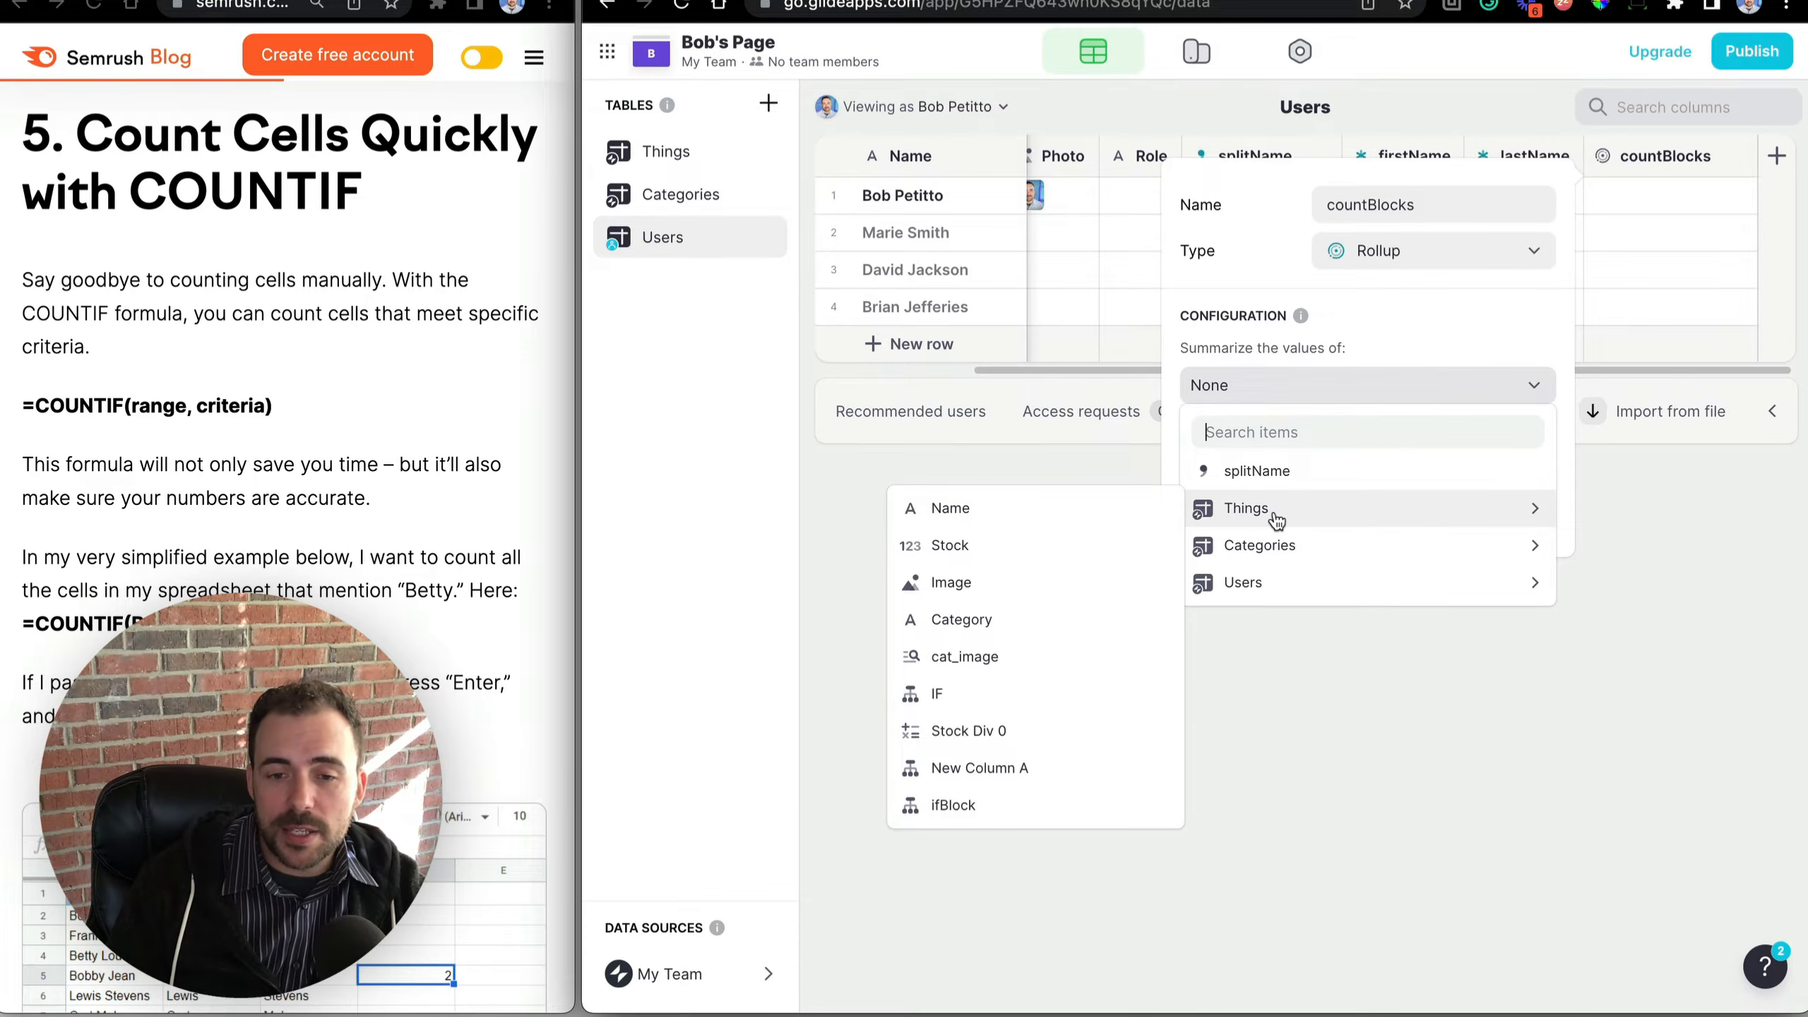
{"action": "left_click", "coordinate": [954, 804]}
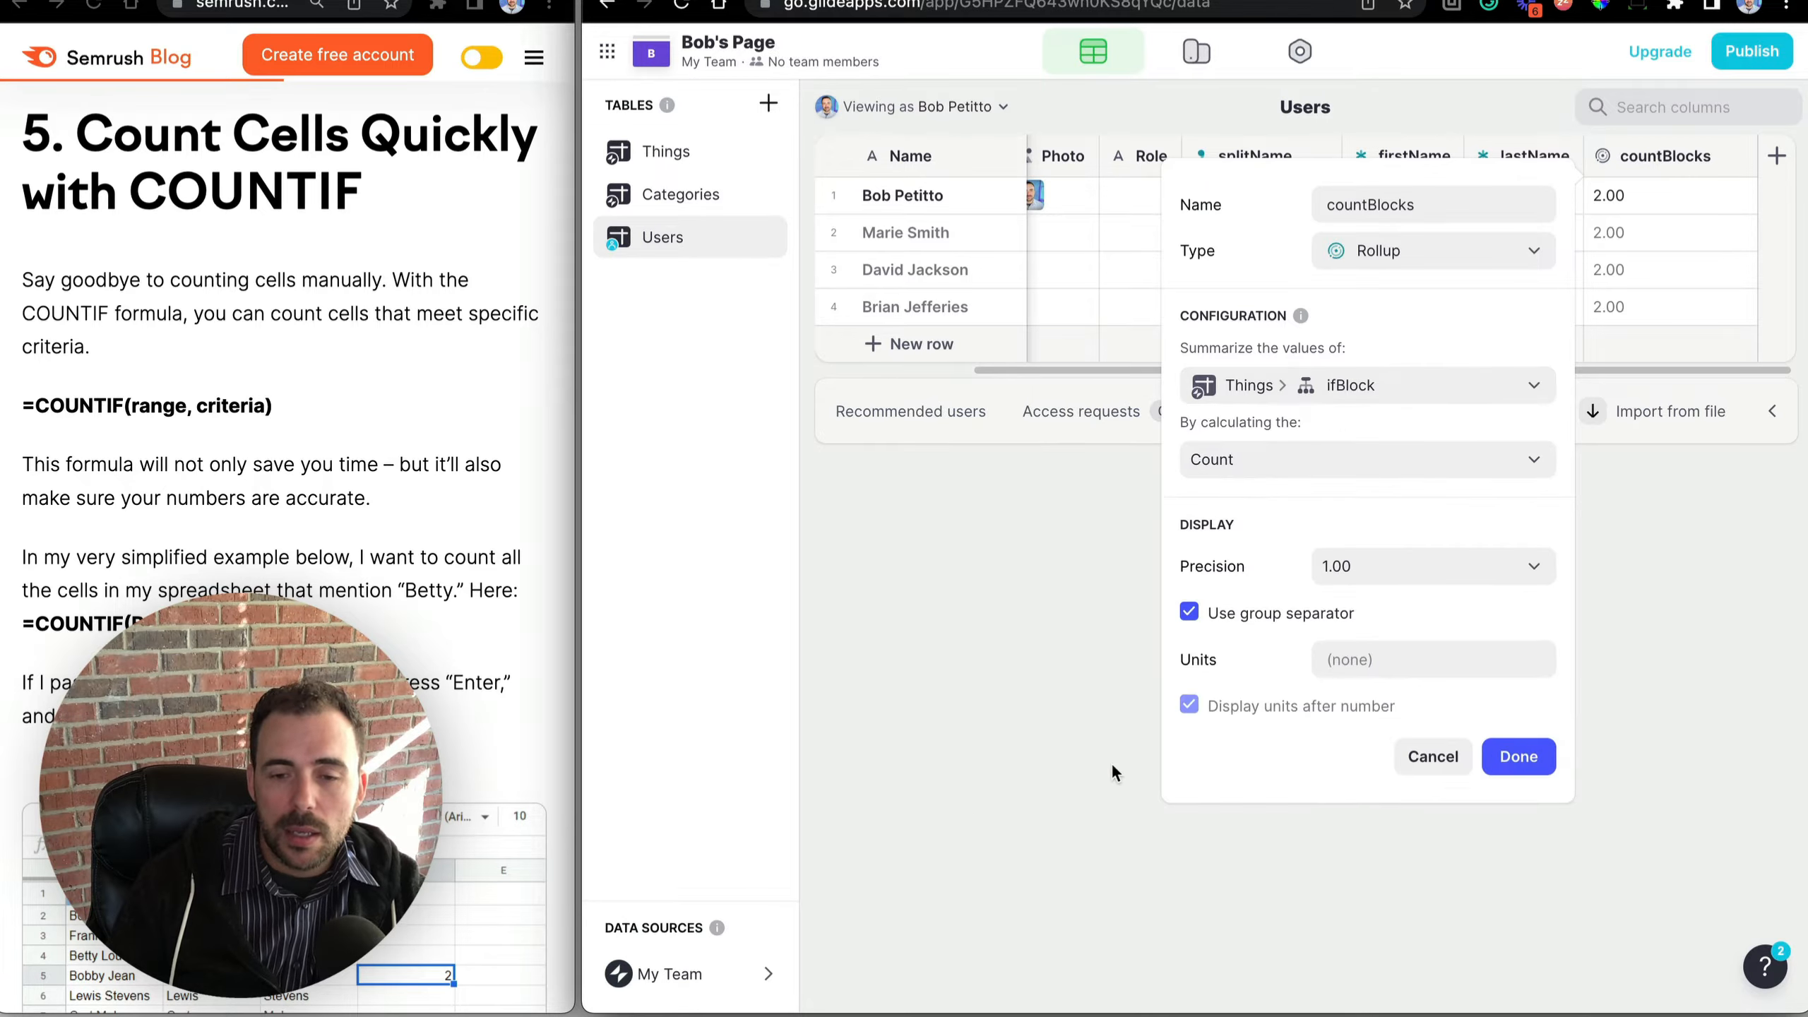
{"action": "left_click", "coordinate": [1221, 461]}
{"action": "left_click", "coordinate": [1221, 467]}
{"action": "left_click", "coordinate": [1360, 576]}
{"action": "left_click", "coordinate": [1343, 606]}
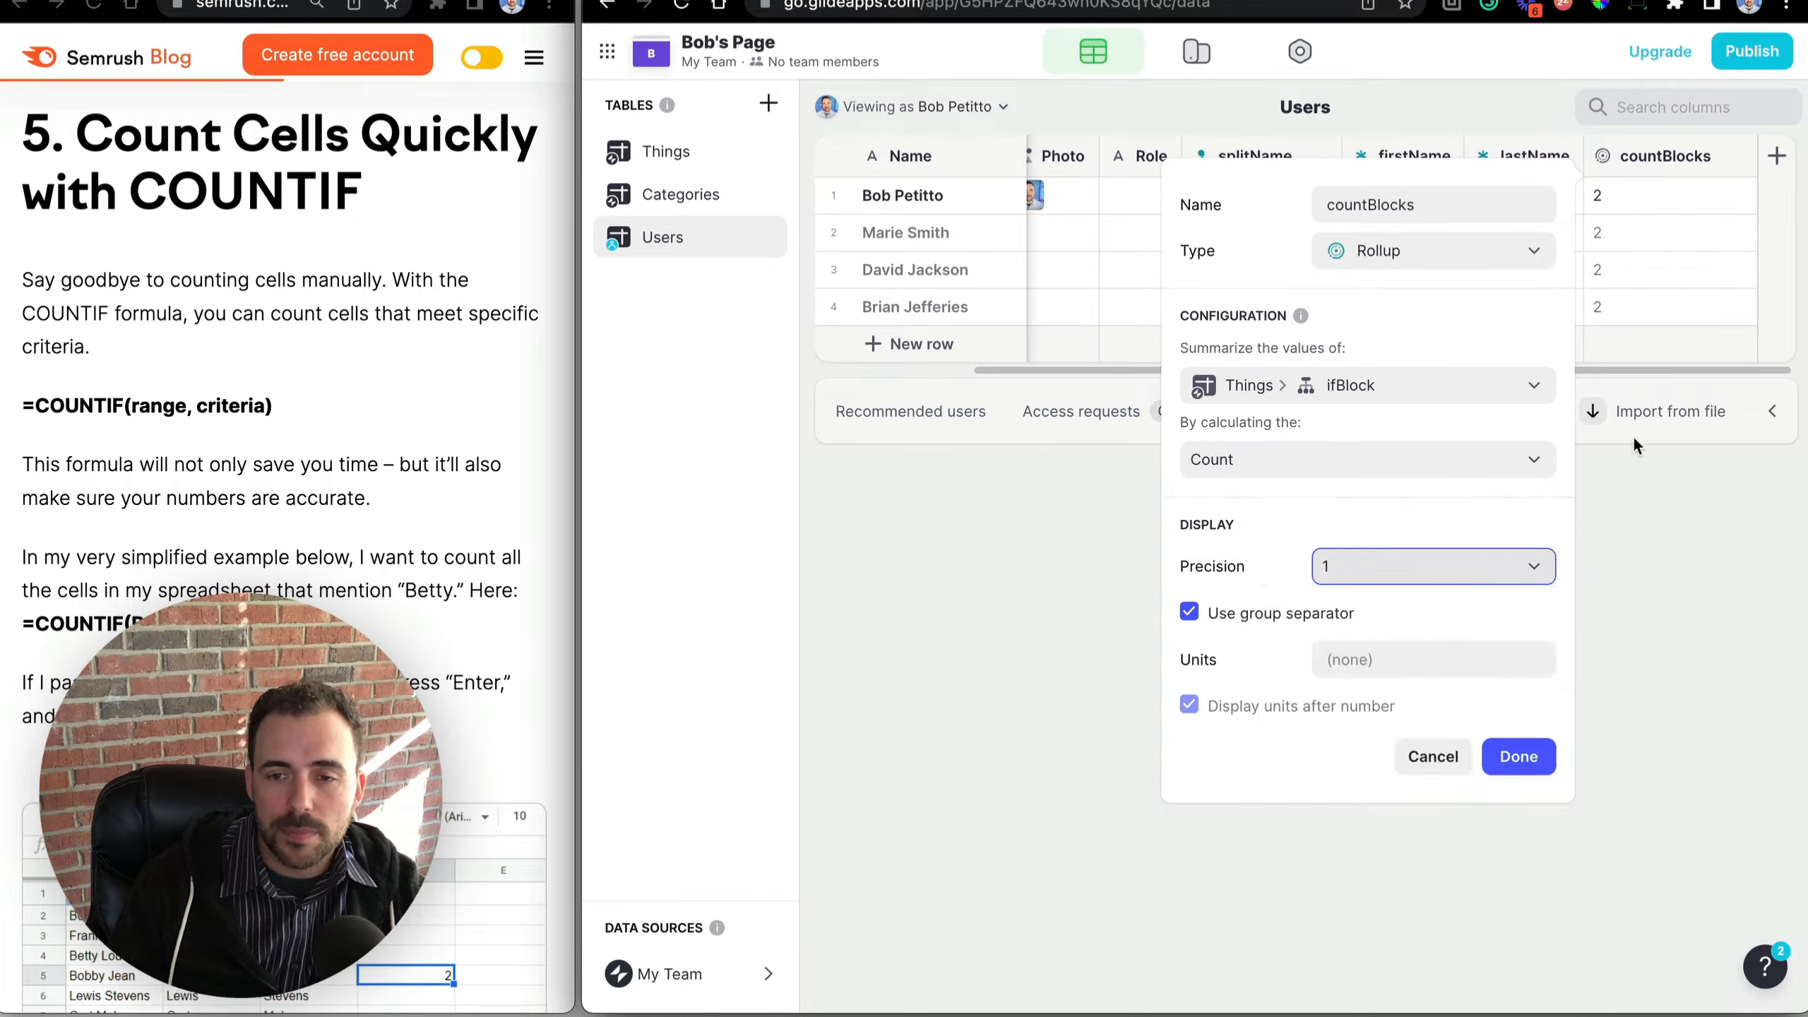
{"action": "left_click", "coordinate": [1518, 763]}
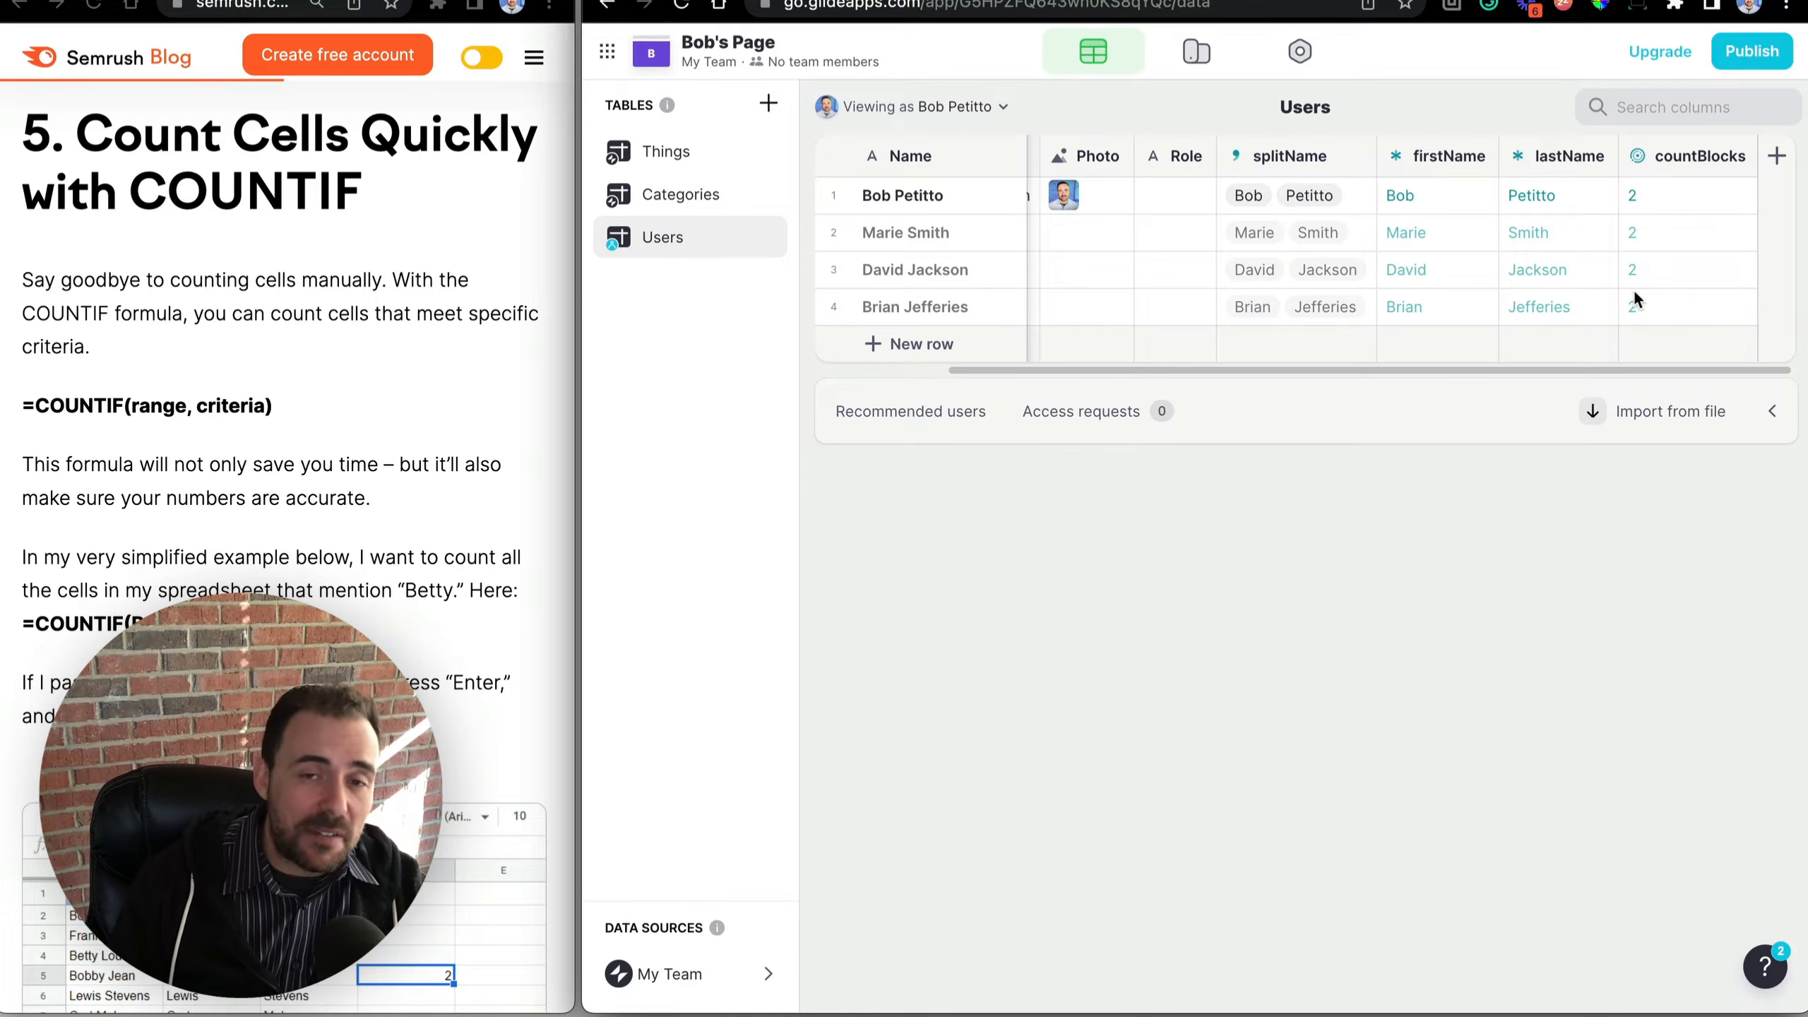
Add a Date & Time column named date to the Things table, directly after the Stock column.
{"action": "left_click", "coordinate": [669, 152]}
{"action": "scroll", "coordinate": [1576, 276], "scroll_direction": "right", "scroll_amount": 5}
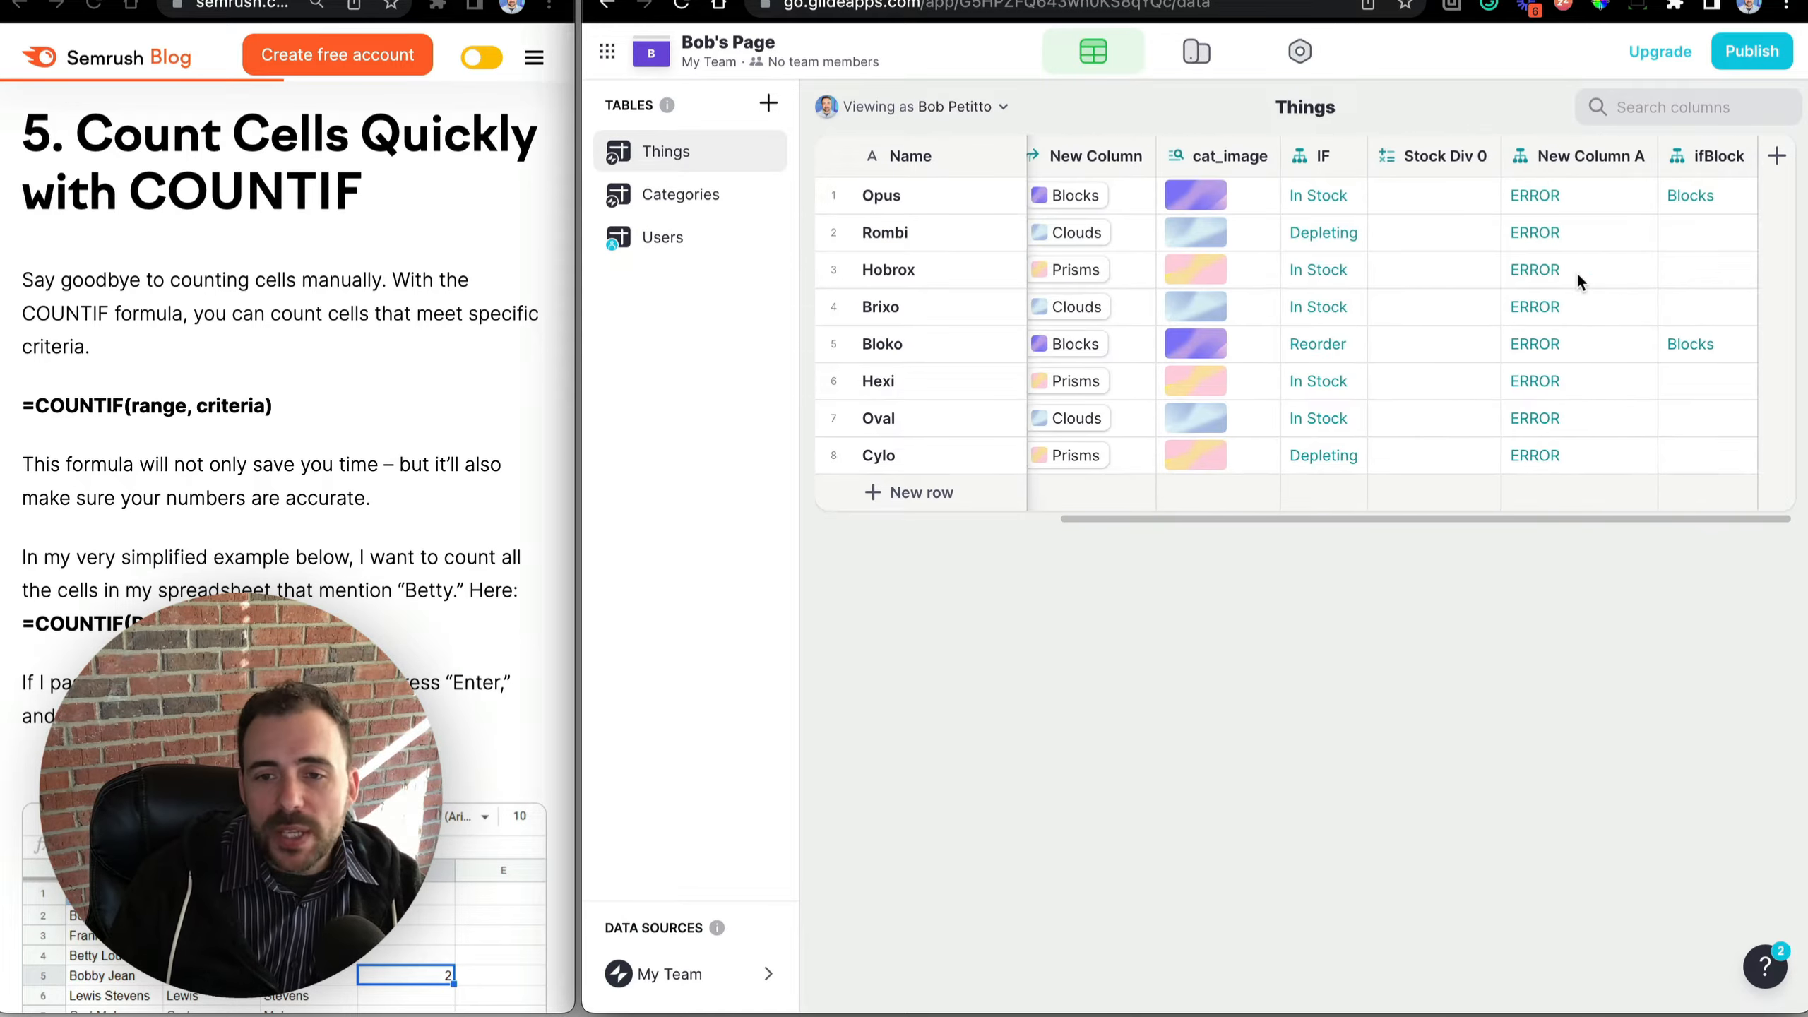
{"action": "left_click", "coordinate": [1692, 206]}
{"action": "left_click", "coordinate": [1701, 340]}
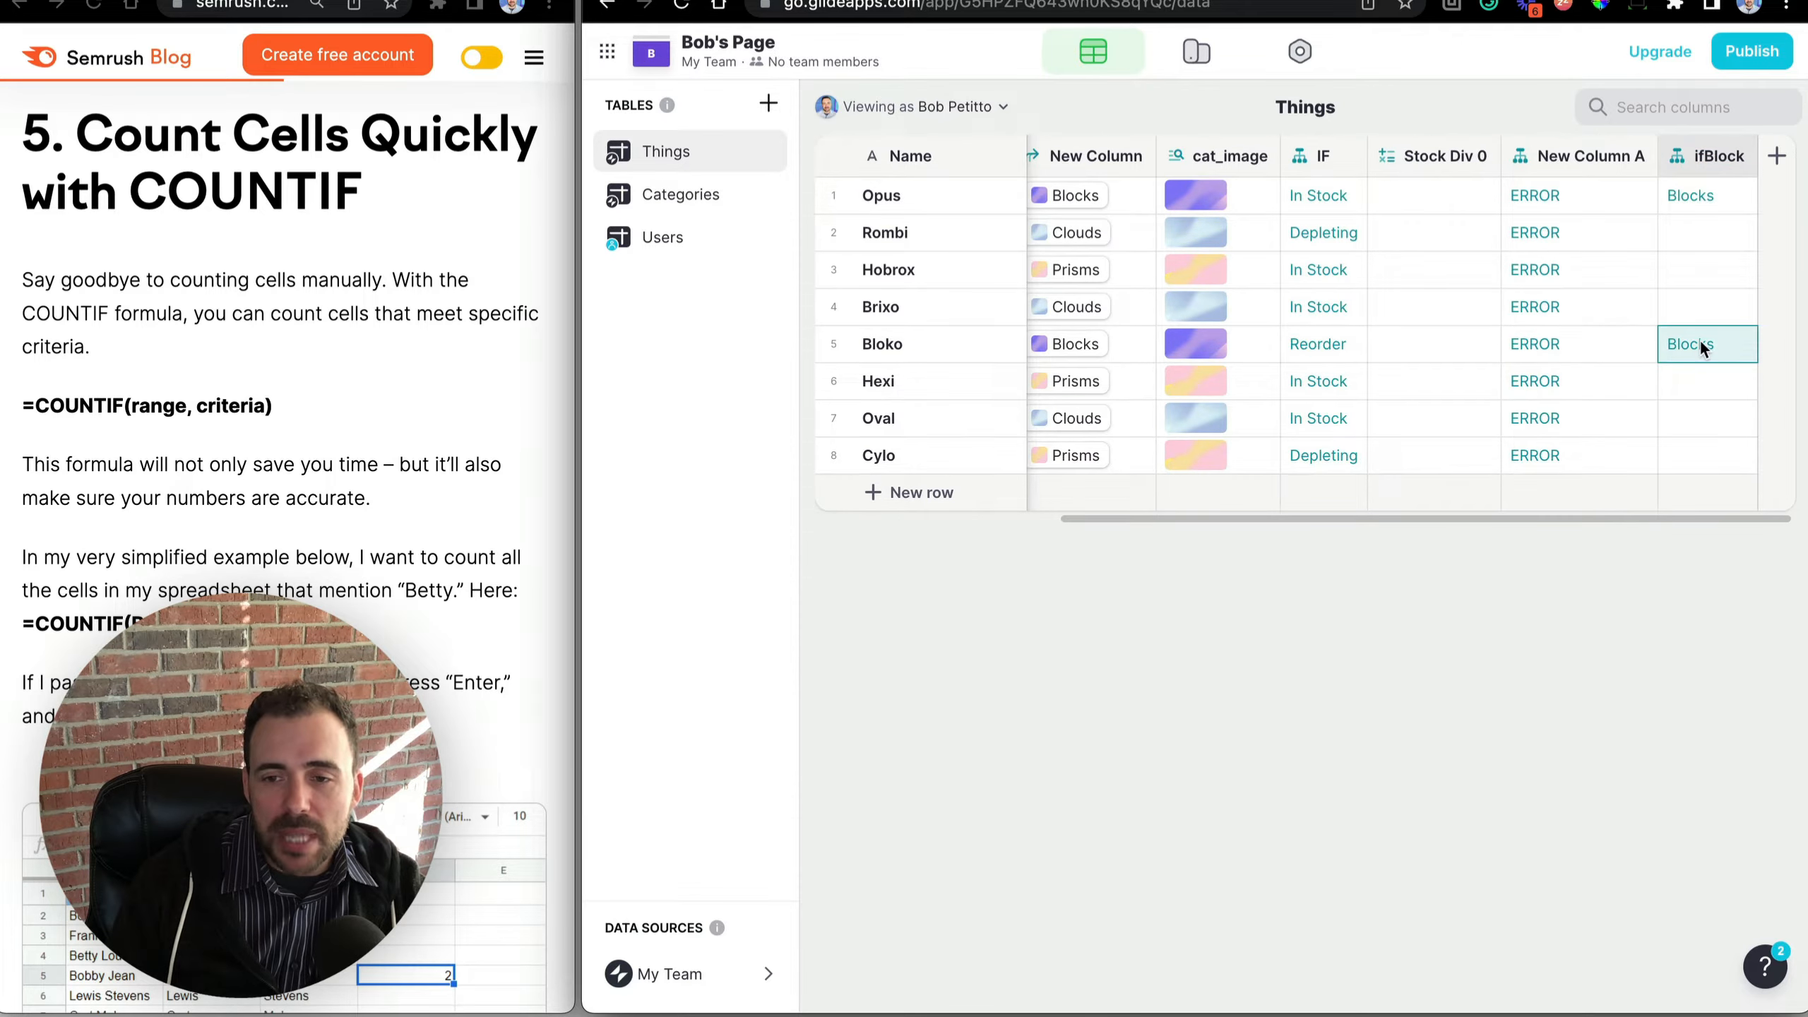
{"action": "scroll", "coordinate": [1141, 356], "scroll_direction": "left", "scroll_amount": 5}
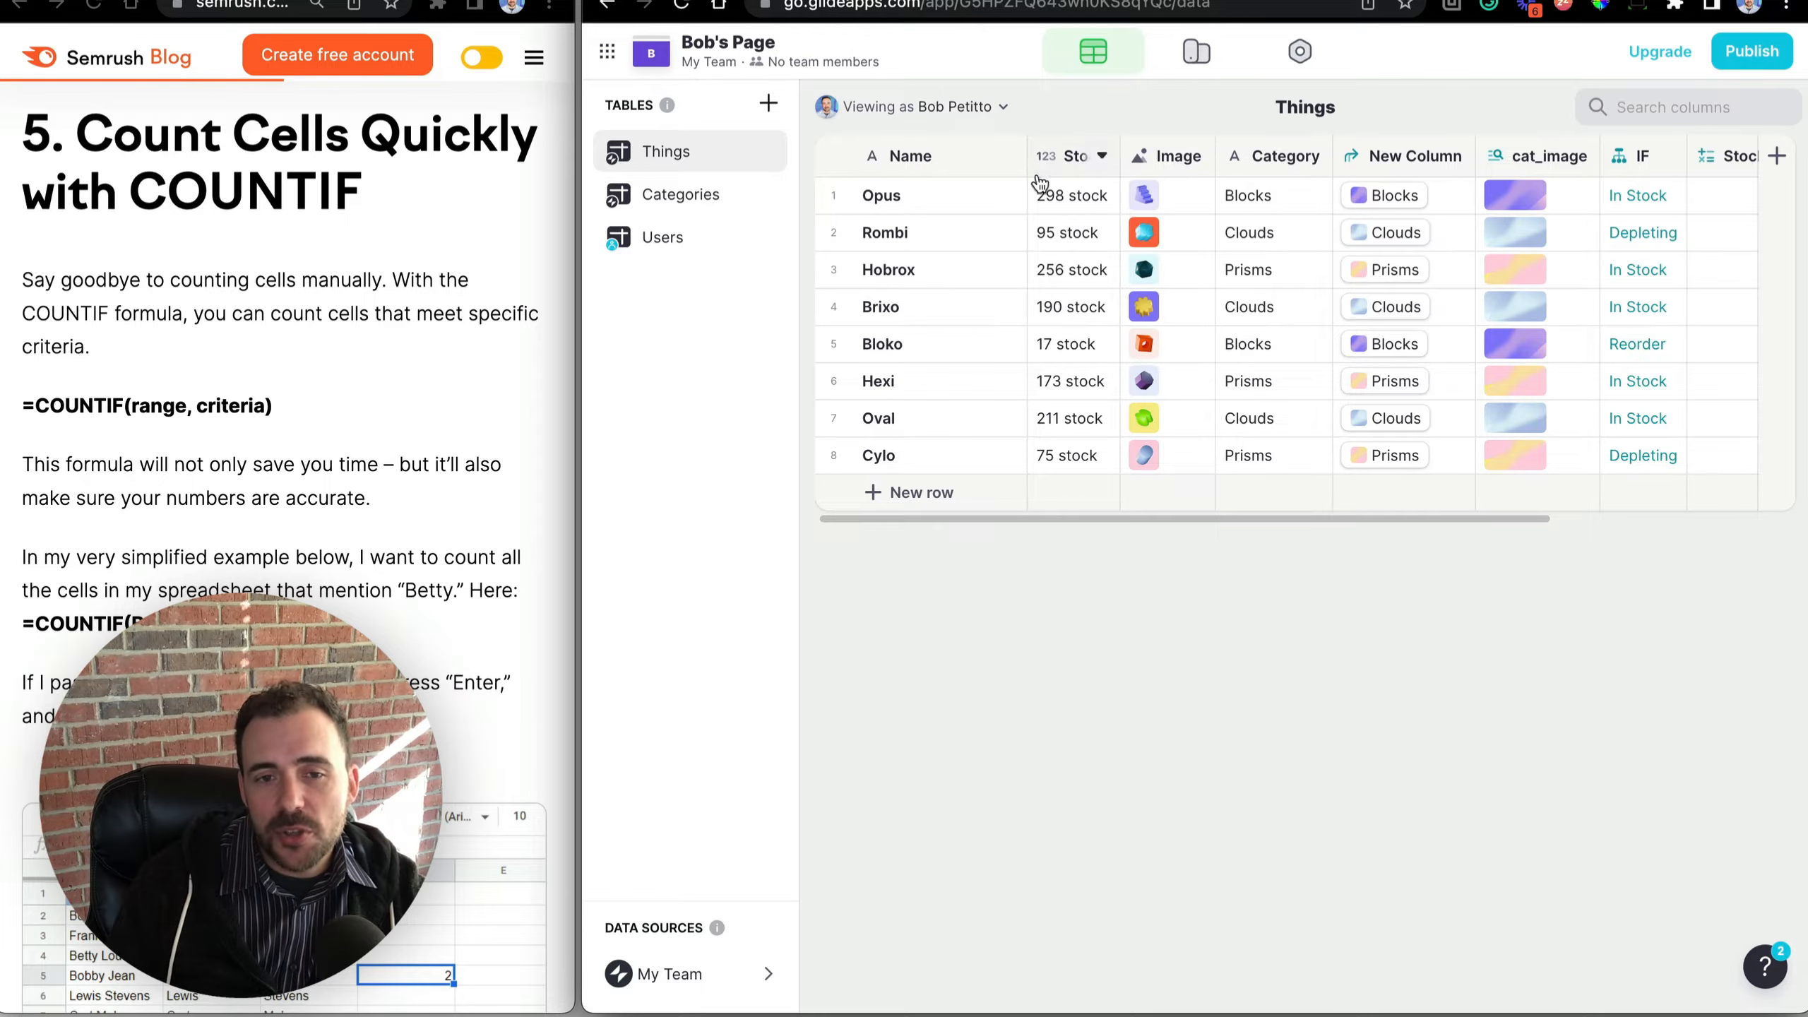
{"action": "left_click", "coordinate": [1102, 155]}
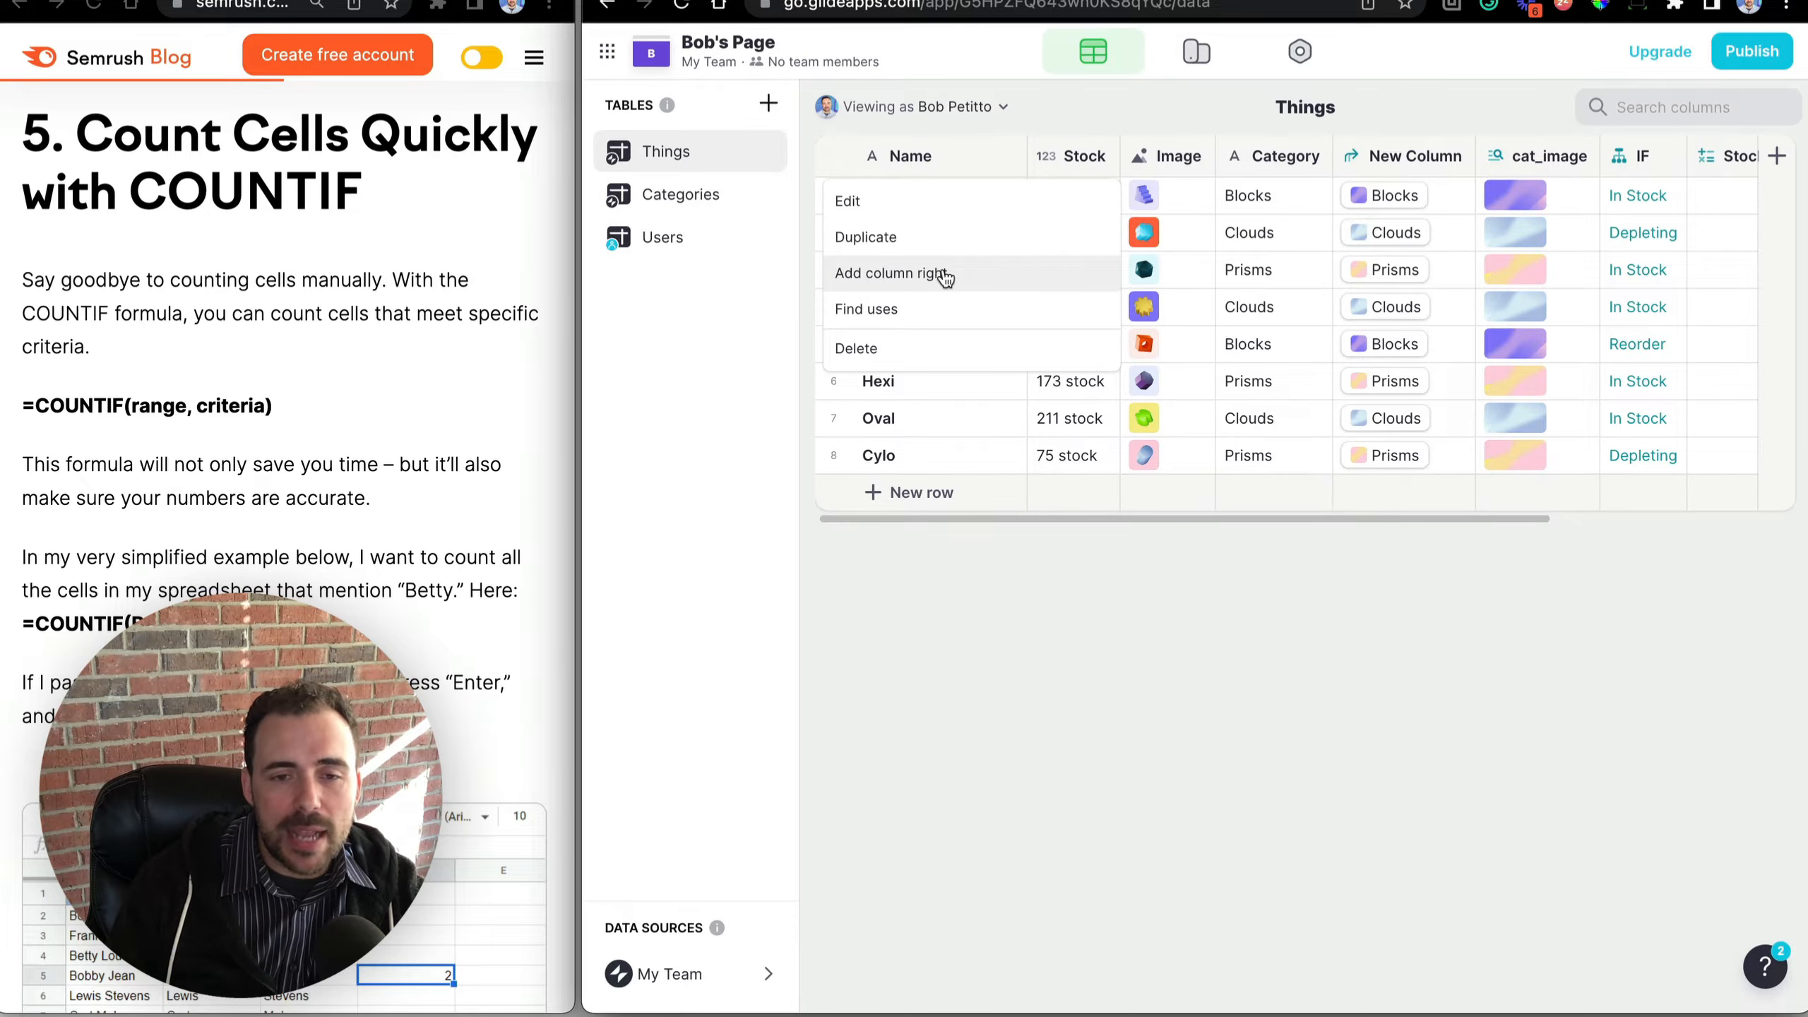
{"action": "left_click", "coordinate": [945, 276]}
{"action": "type", "text": "date"}
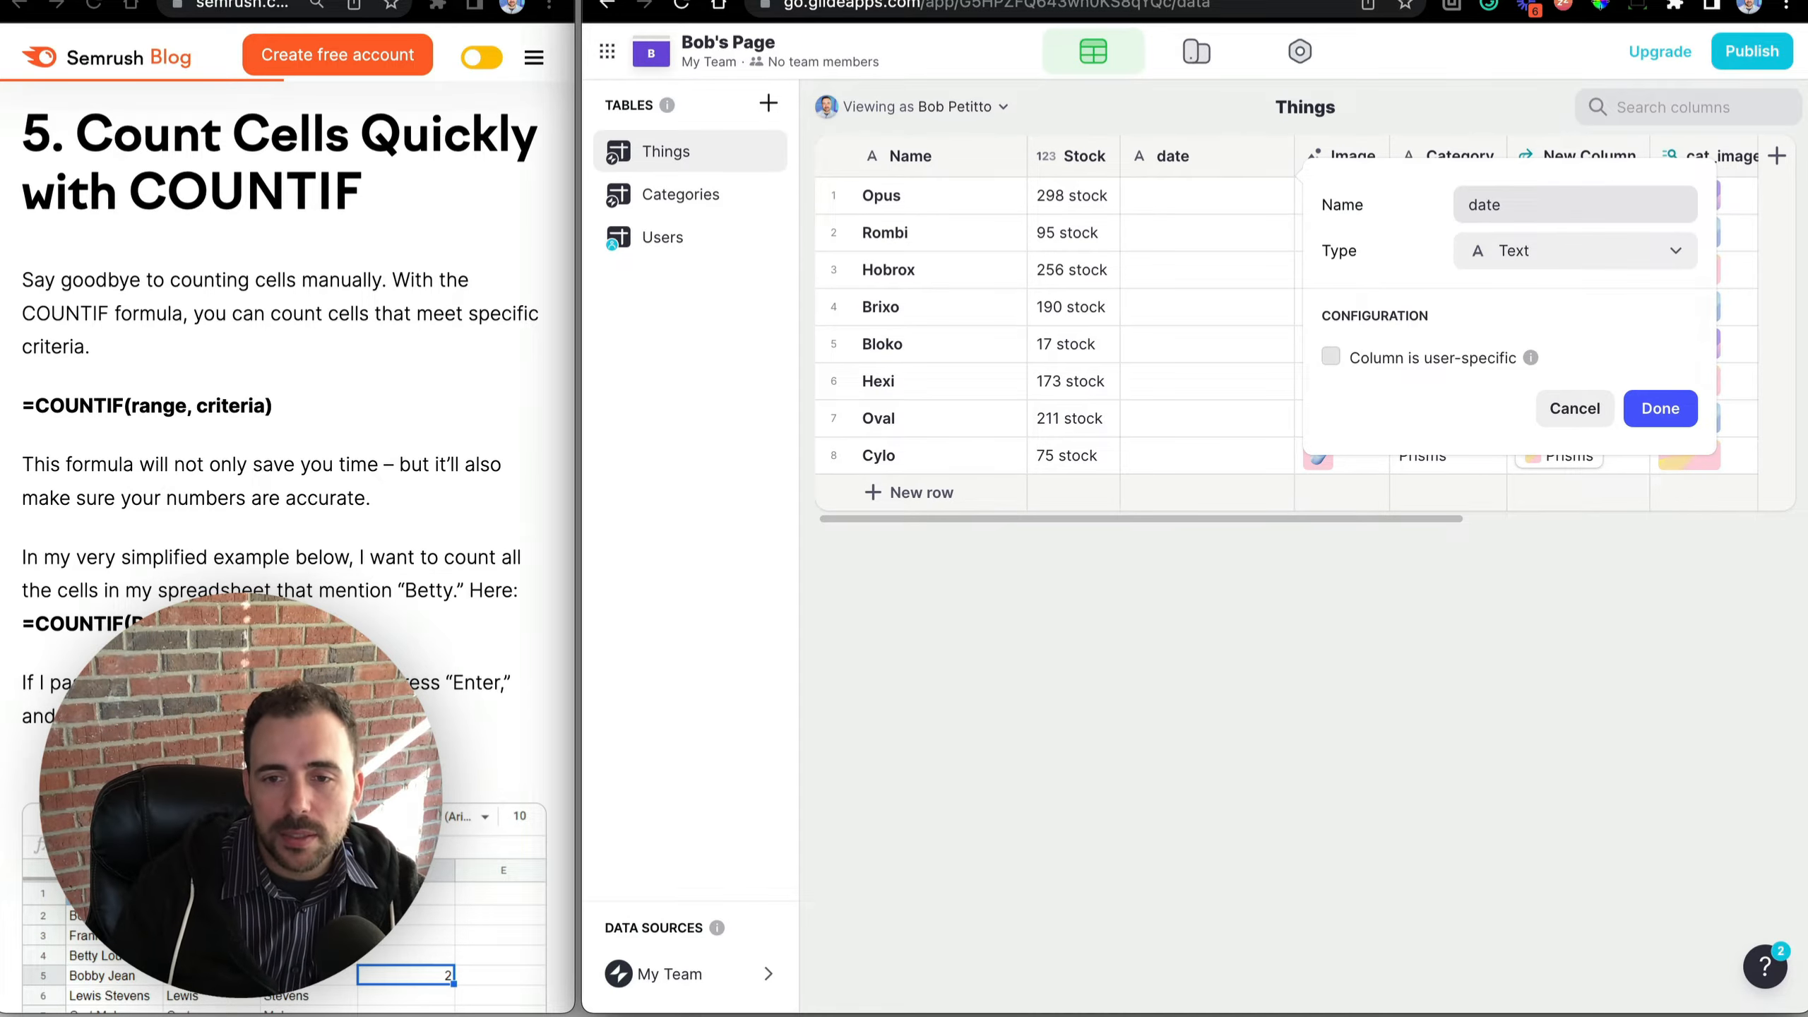
{"action": "left_click", "coordinate": [1578, 250]}
{"action": "left_click", "coordinate": [1497, 489]}
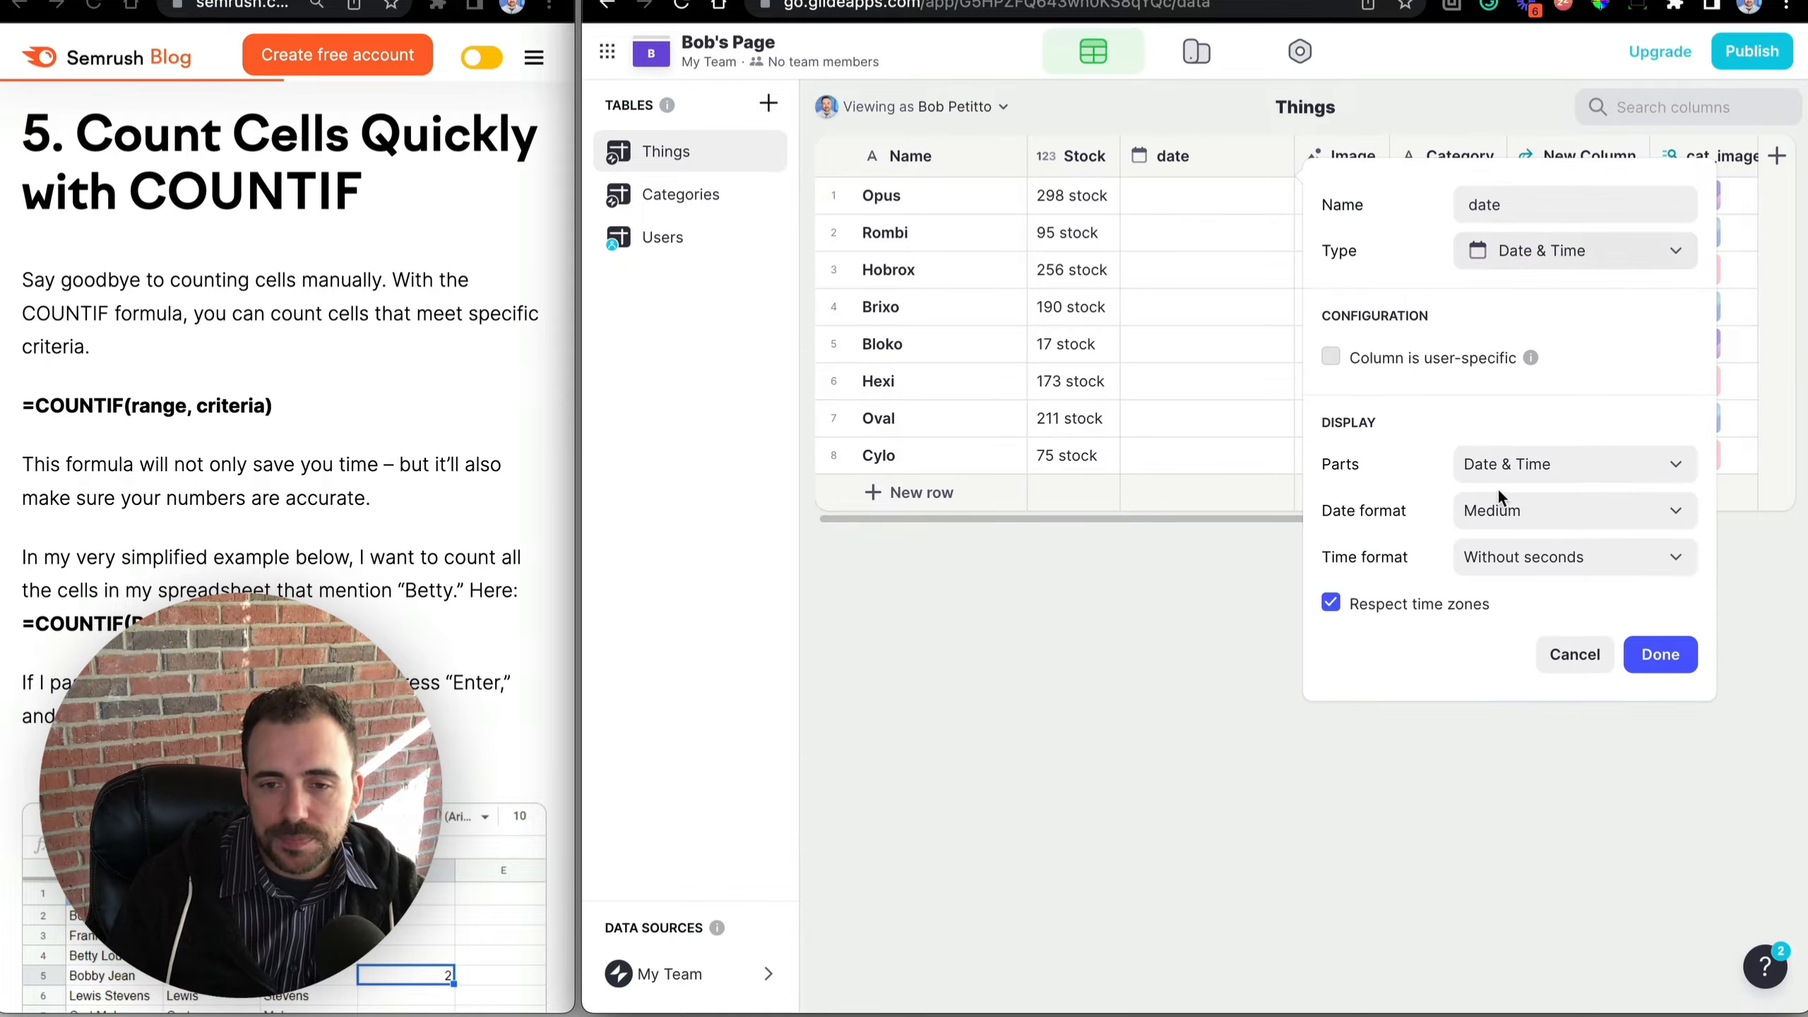
{"action": "left_click", "coordinate": [1660, 654]}
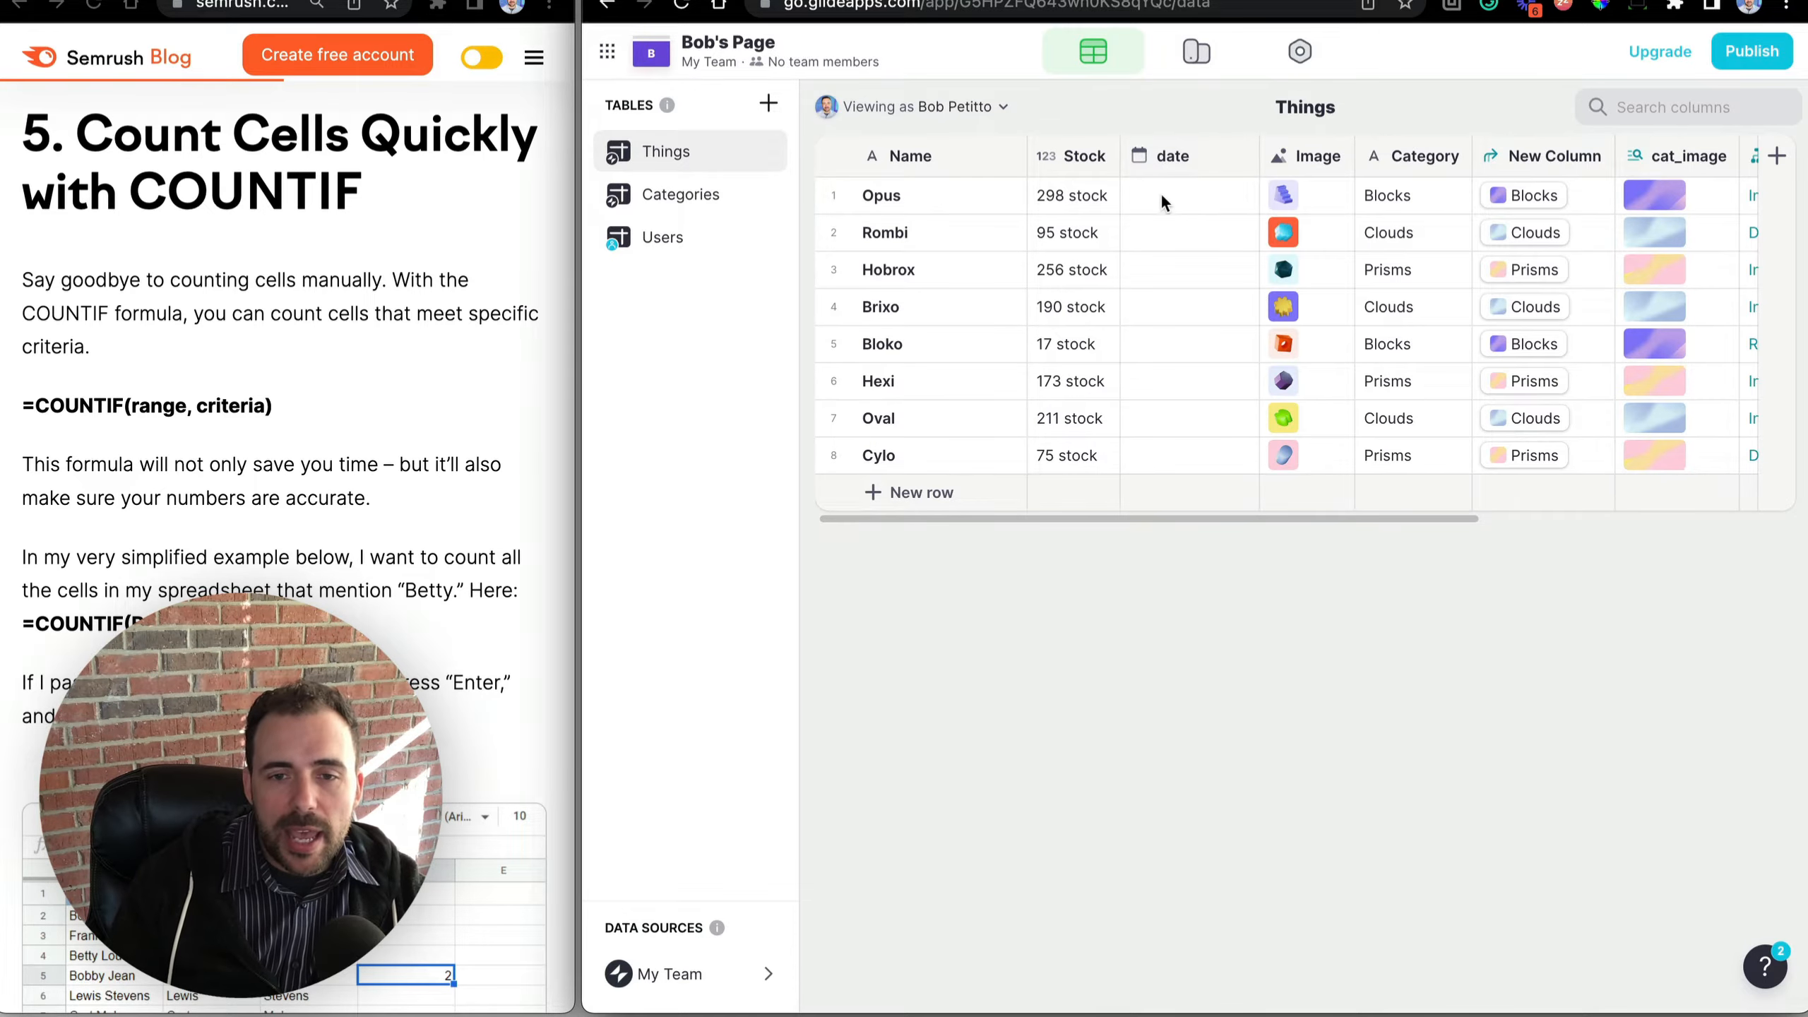
Compare the date and 2 months ago columns in the Things table and check ifBlock for the Opus row.
{"action": "left_click", "coordinate": [1179, 198]}
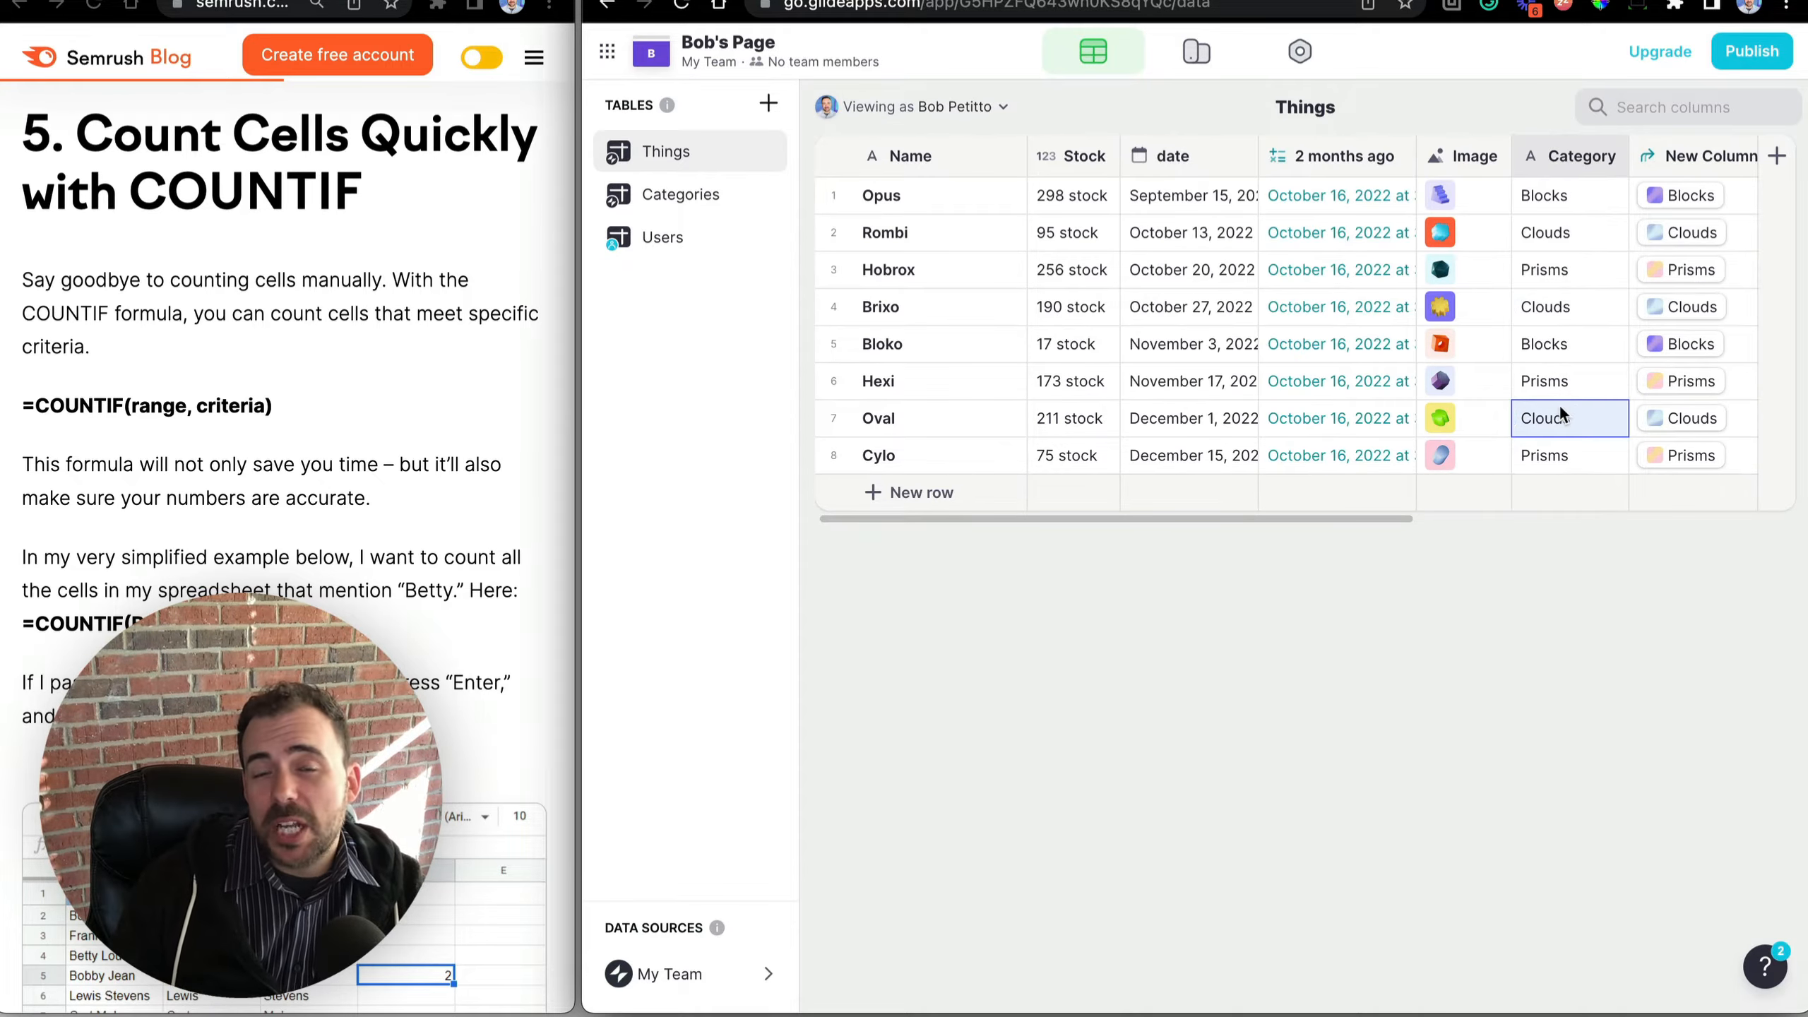
{"action": "left_click", "coordinate": [1182, 155]}
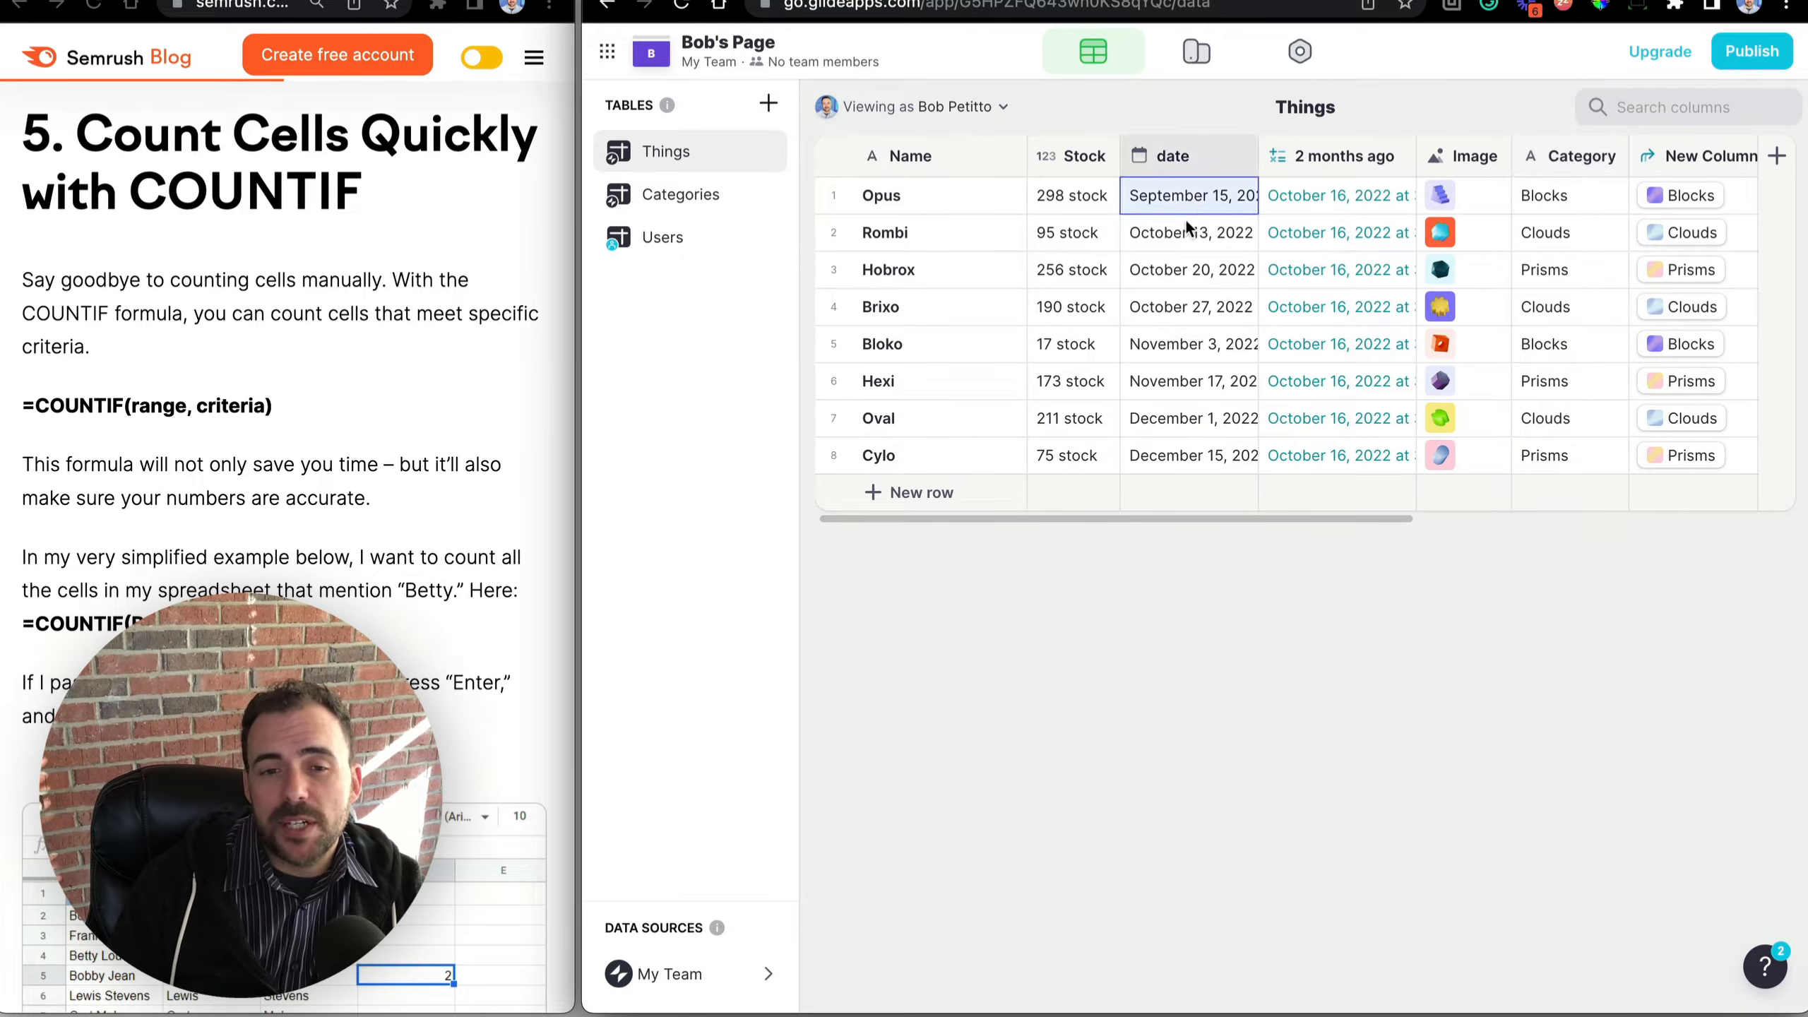
{"action": "left_click_drag", "start_coordinate": [1325, 198], "coordinate": [1344, 435]}
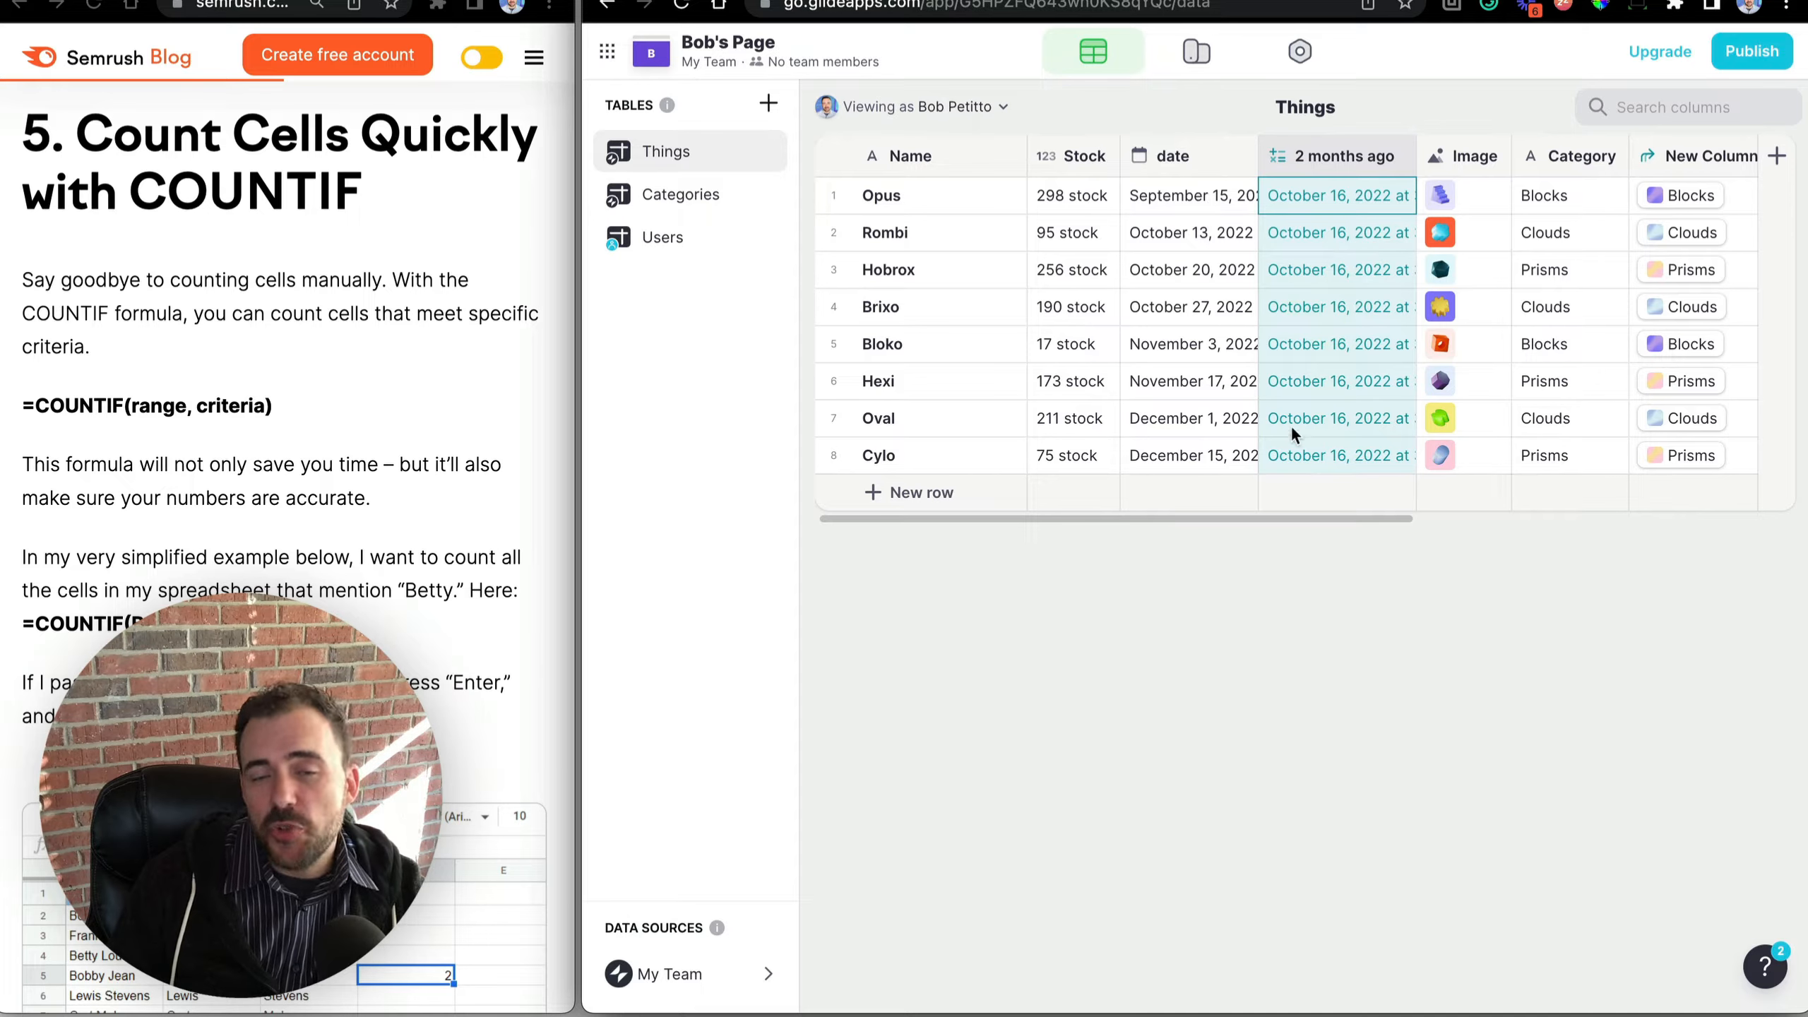
{"action": "left_click", "coordinate": [1213, 203]}
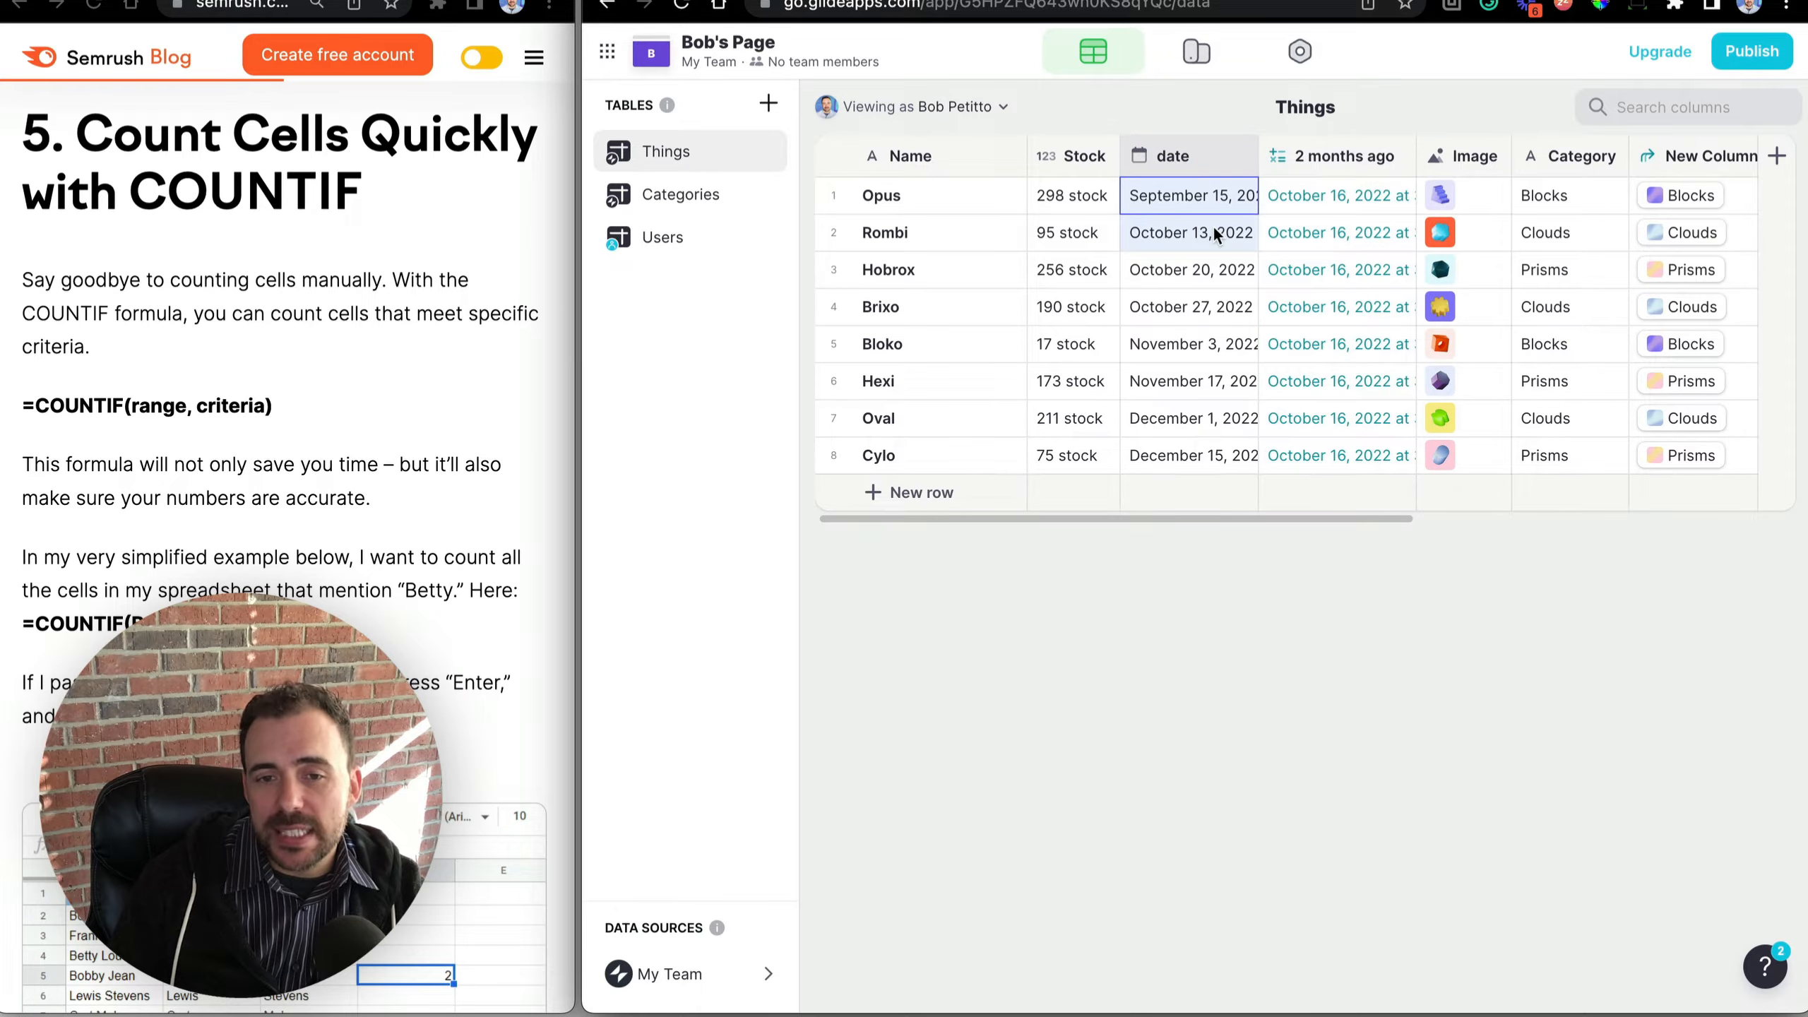
{"action": "scroll", "coordinate": [1627, 268], "scroll_direction": "right", "scroll_amount": 10}
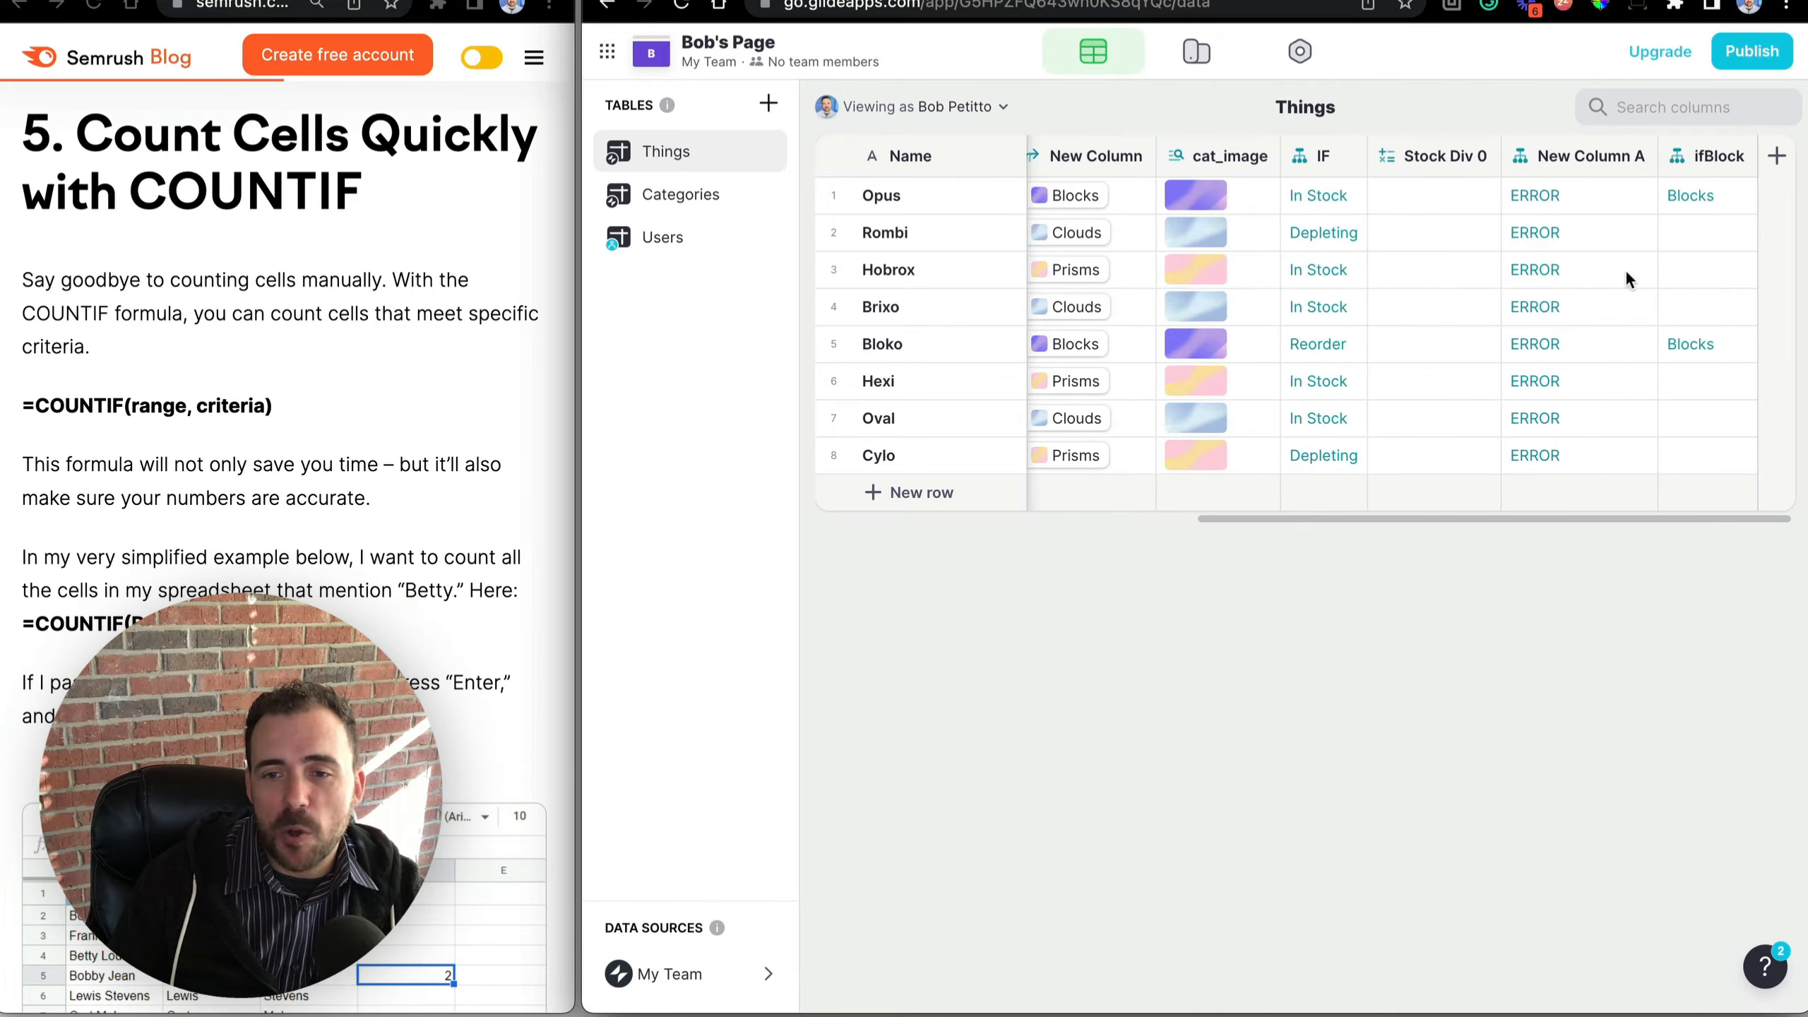
{"action": "left_click", "coordinate": [1678, 195]}
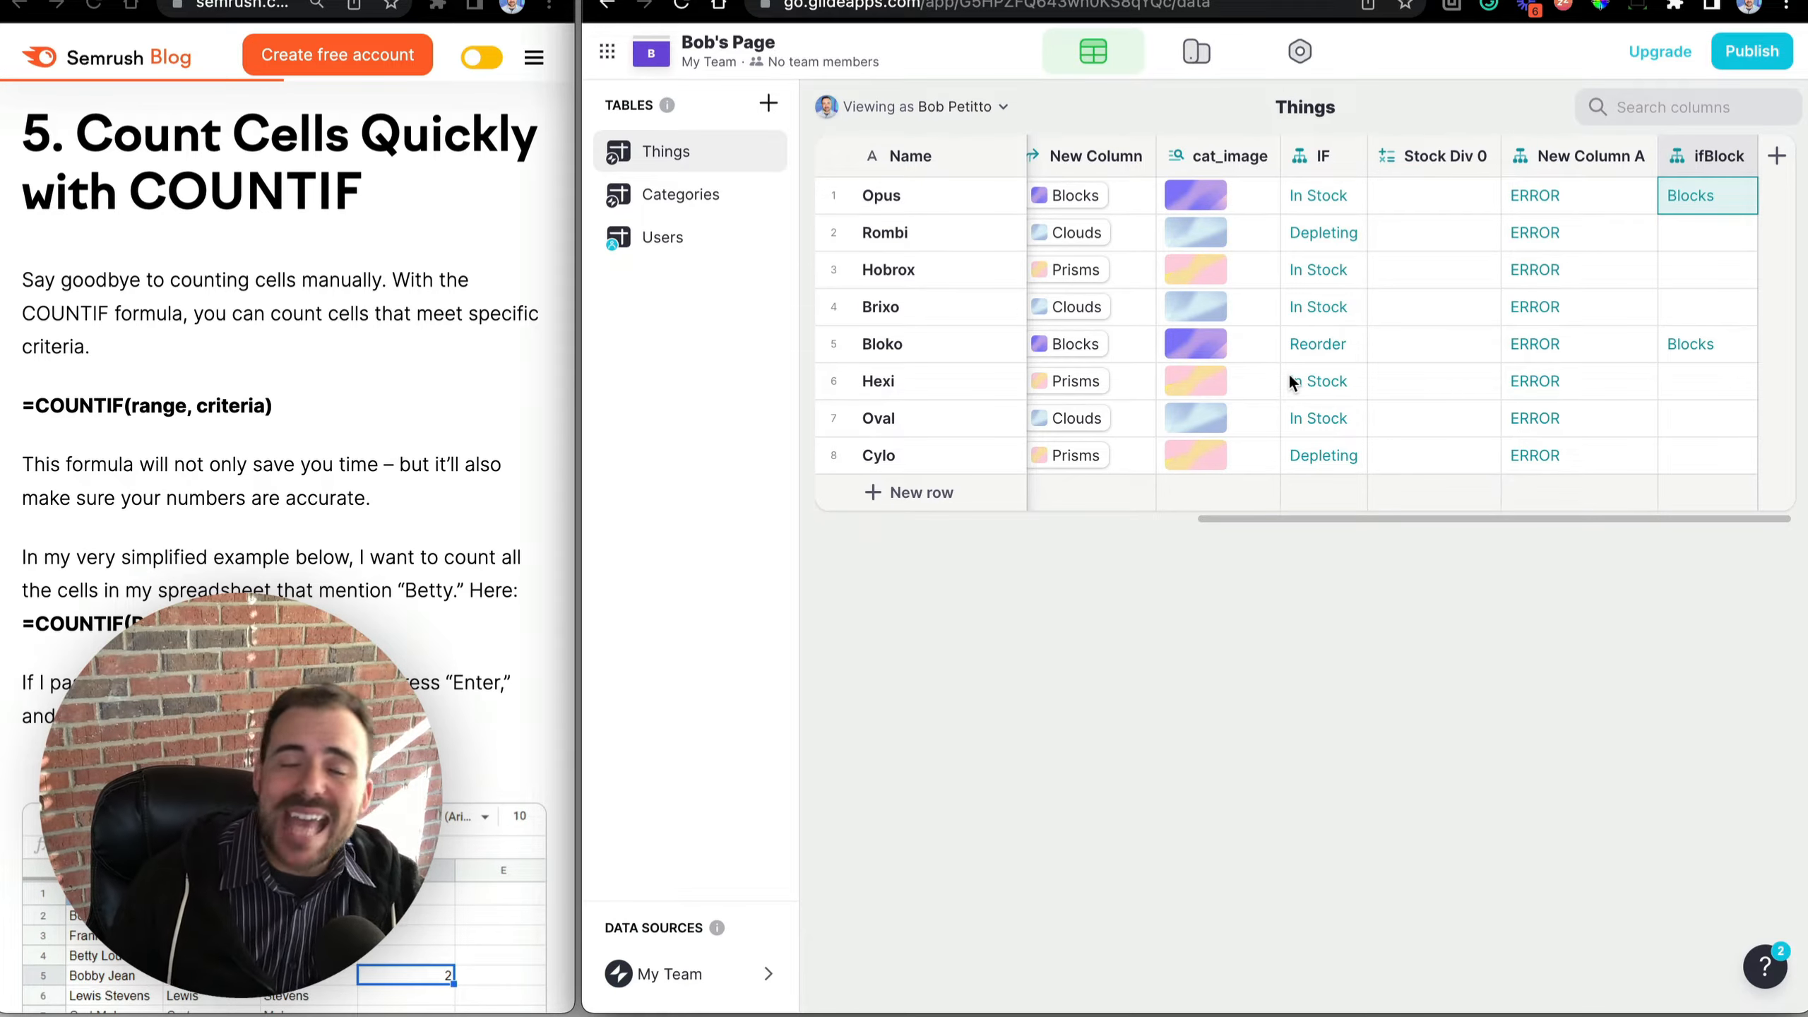
Add an ifBlock case testing whether date is on or before 2 months ago, placed above the Category case, and save the column.
{"action": "double_click", "coordinate": [1675, 150]}
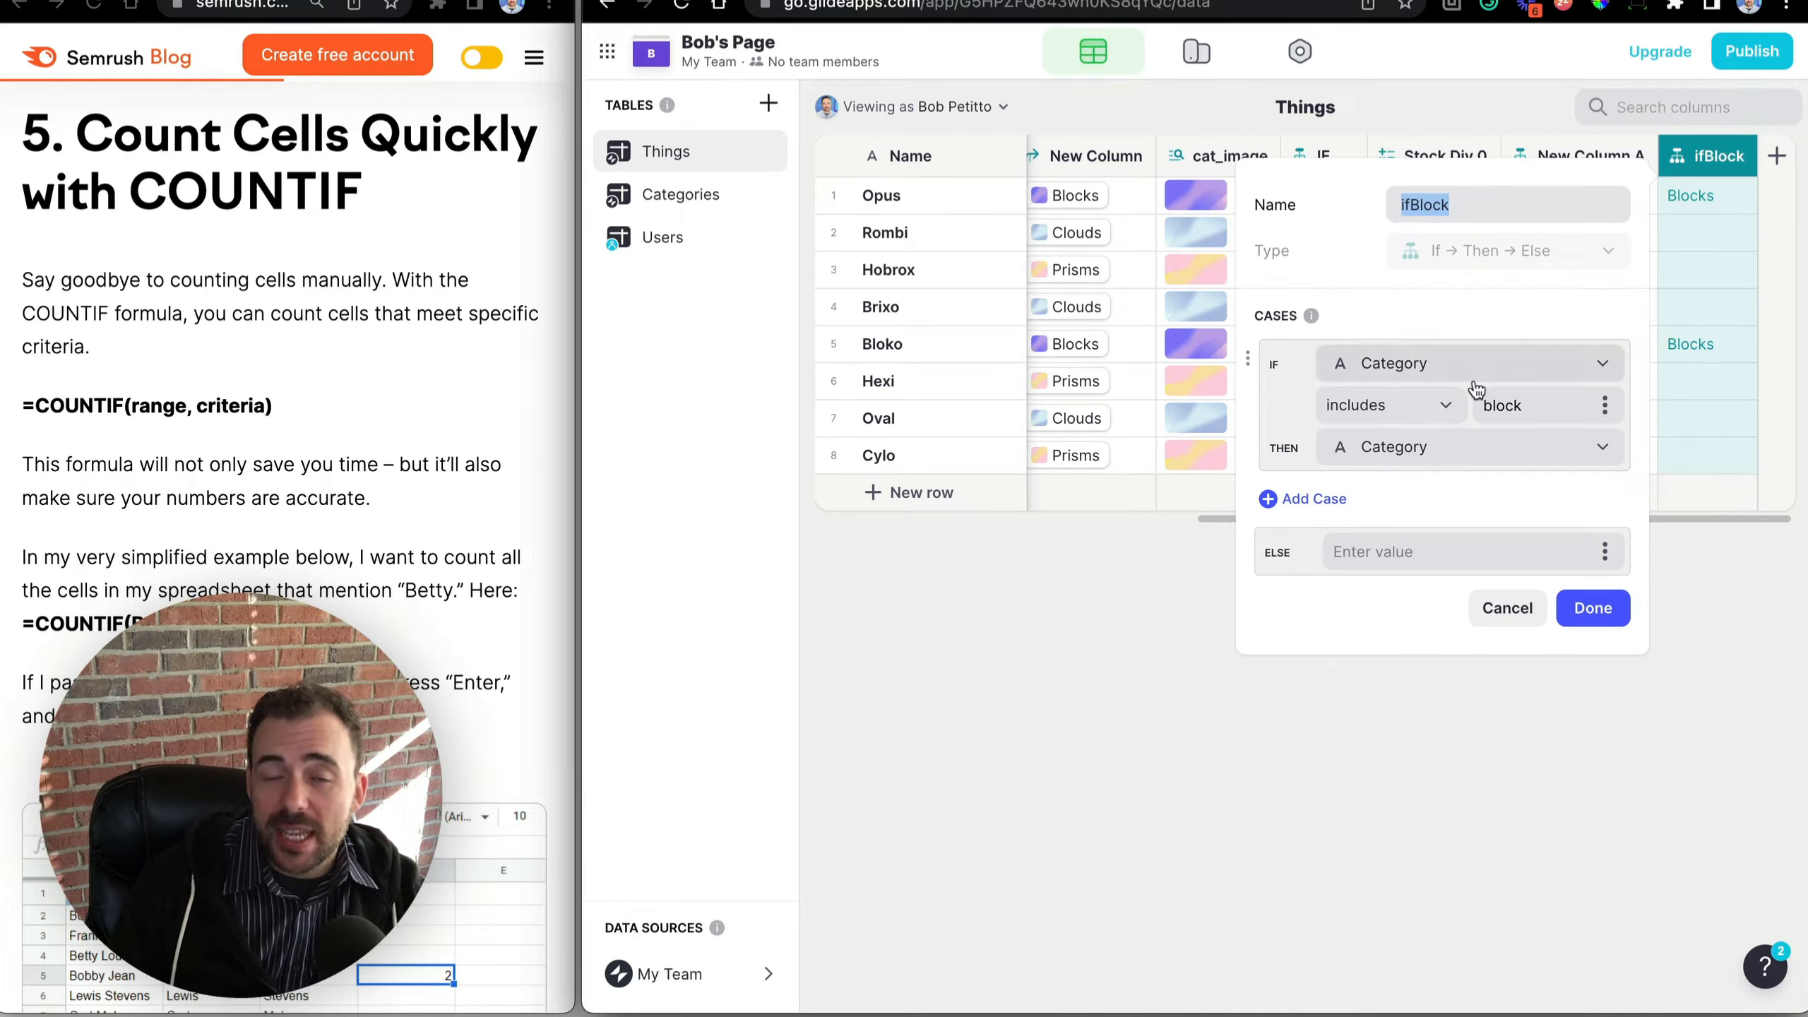
{"action": "left_click", "coordinate": [1338, 498]}
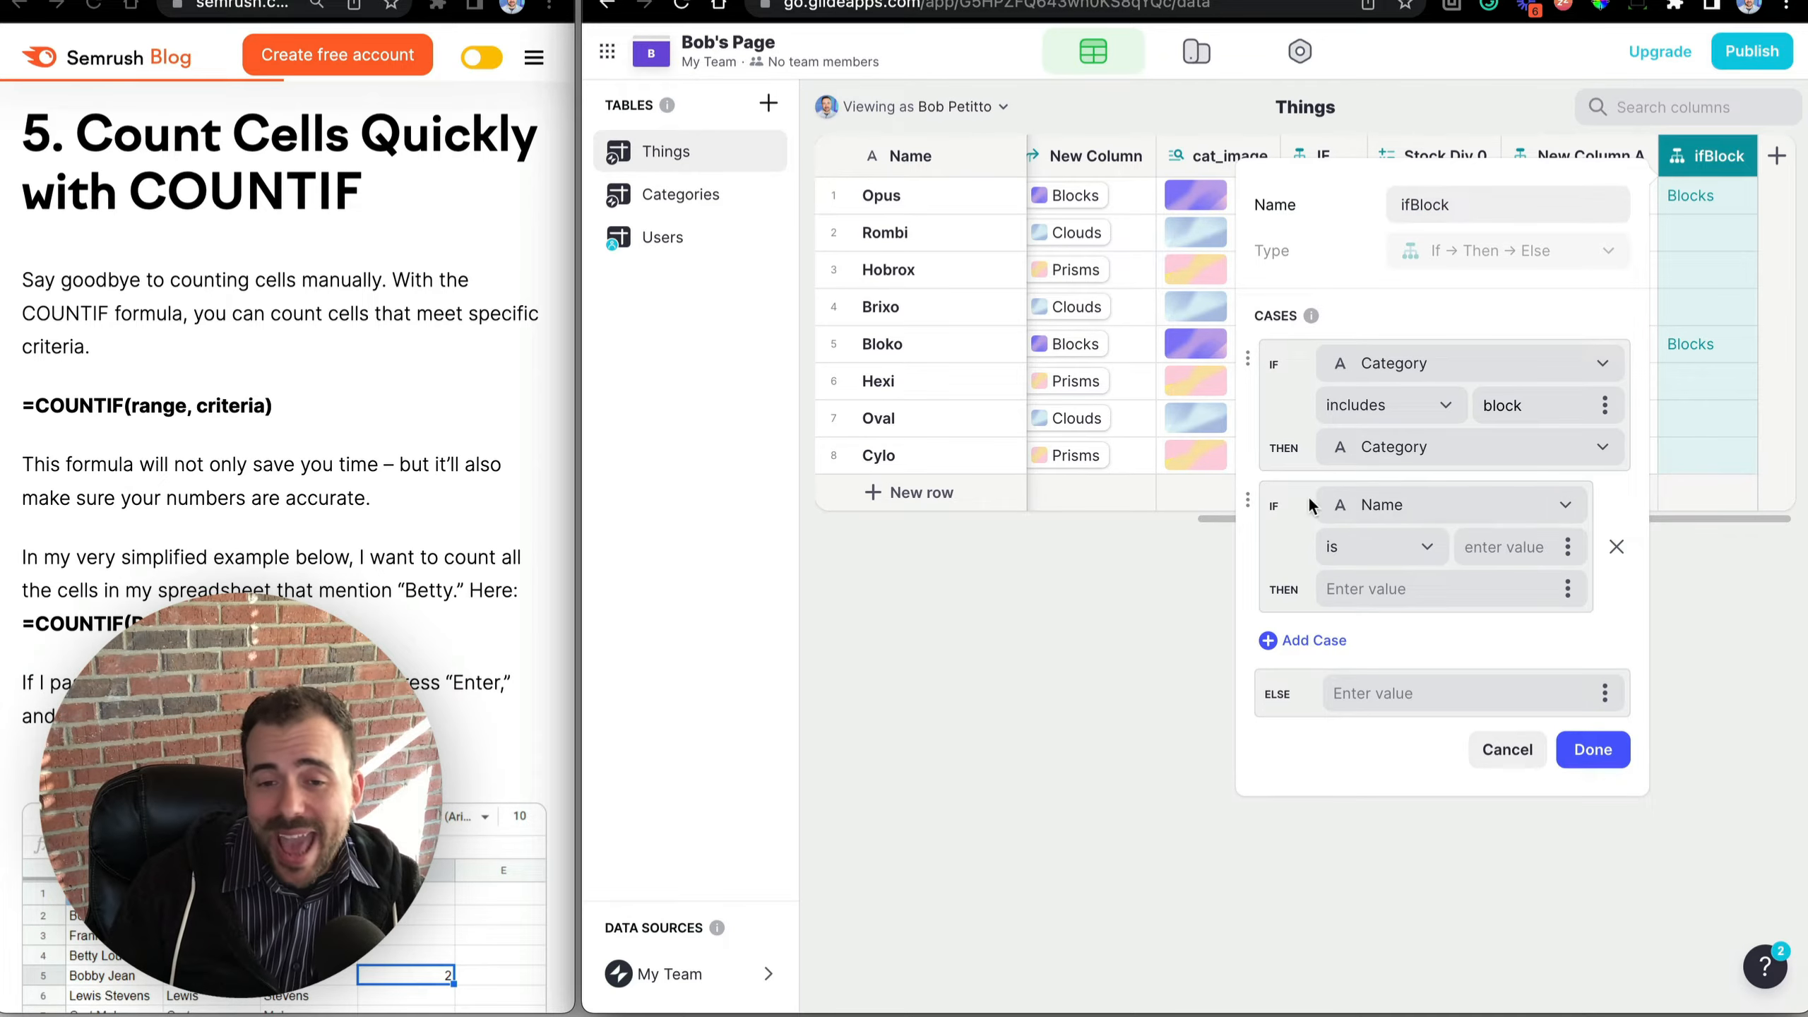
{"action": "left_click", "coordinate": [1380, 504]}
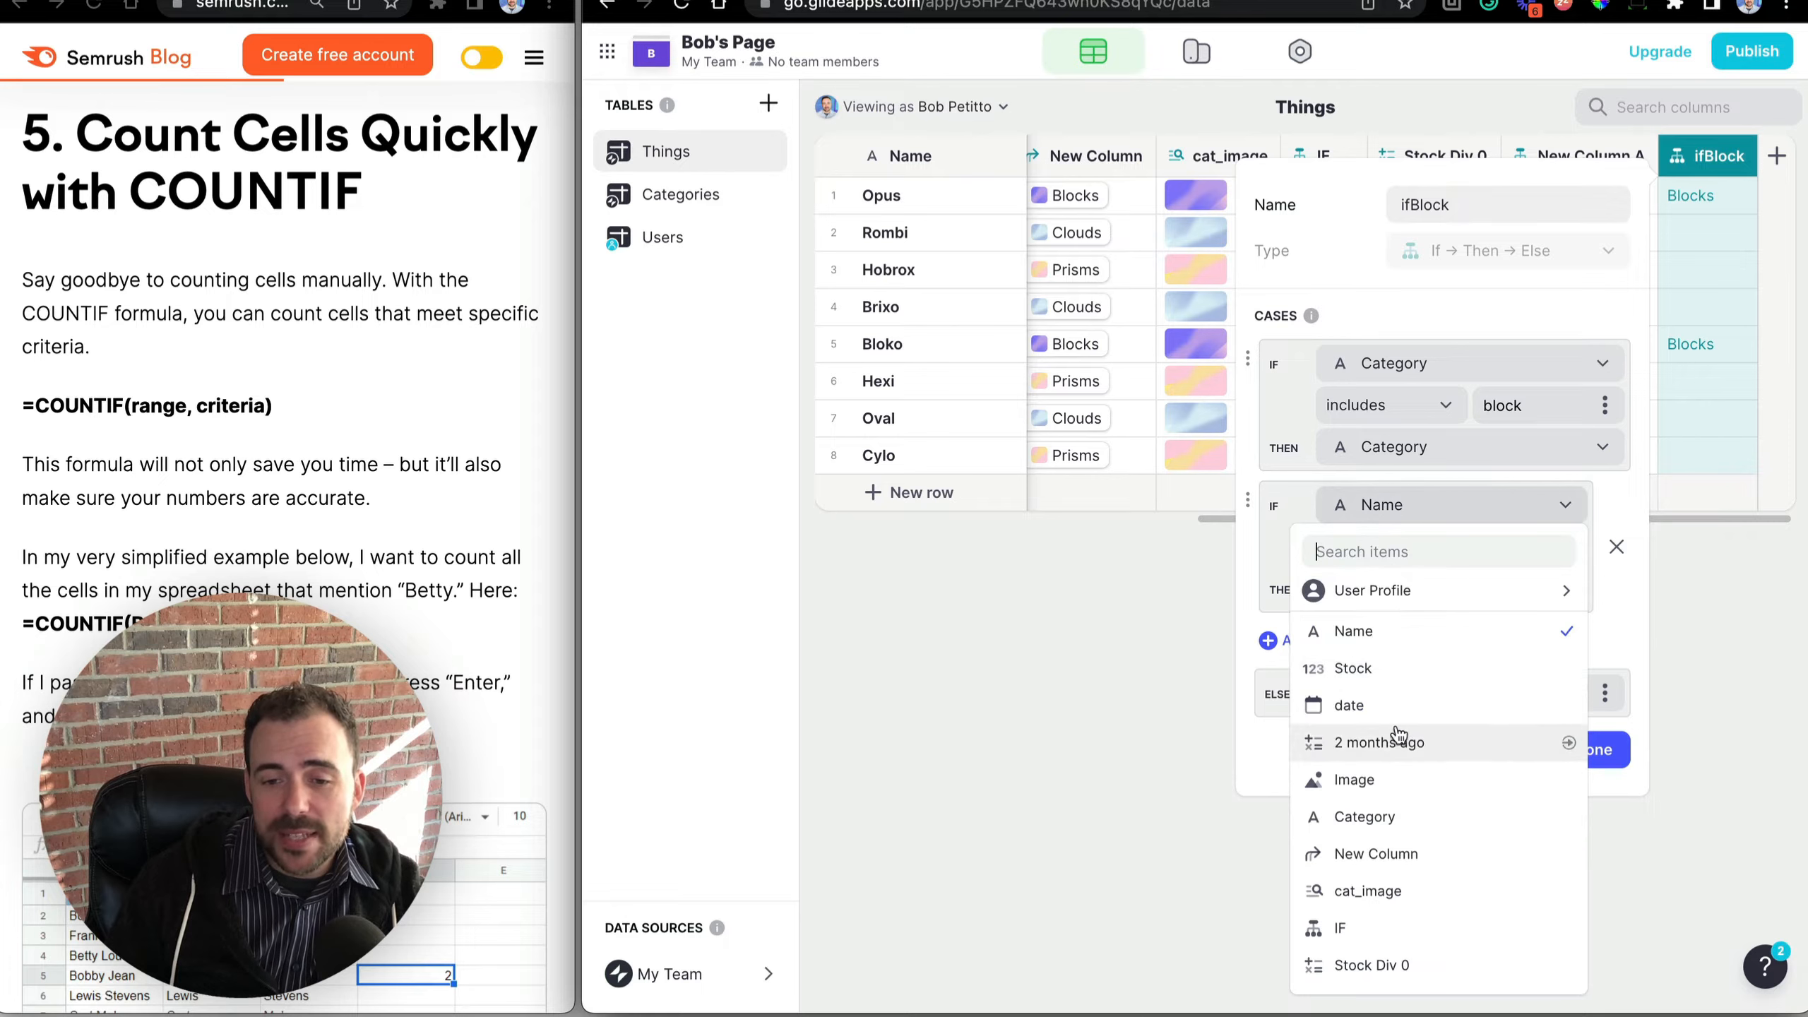
{"action": "left_click", "coordinate": [1362, 719]}
{"action": "left_click", "coordinate": [1384, 546]}
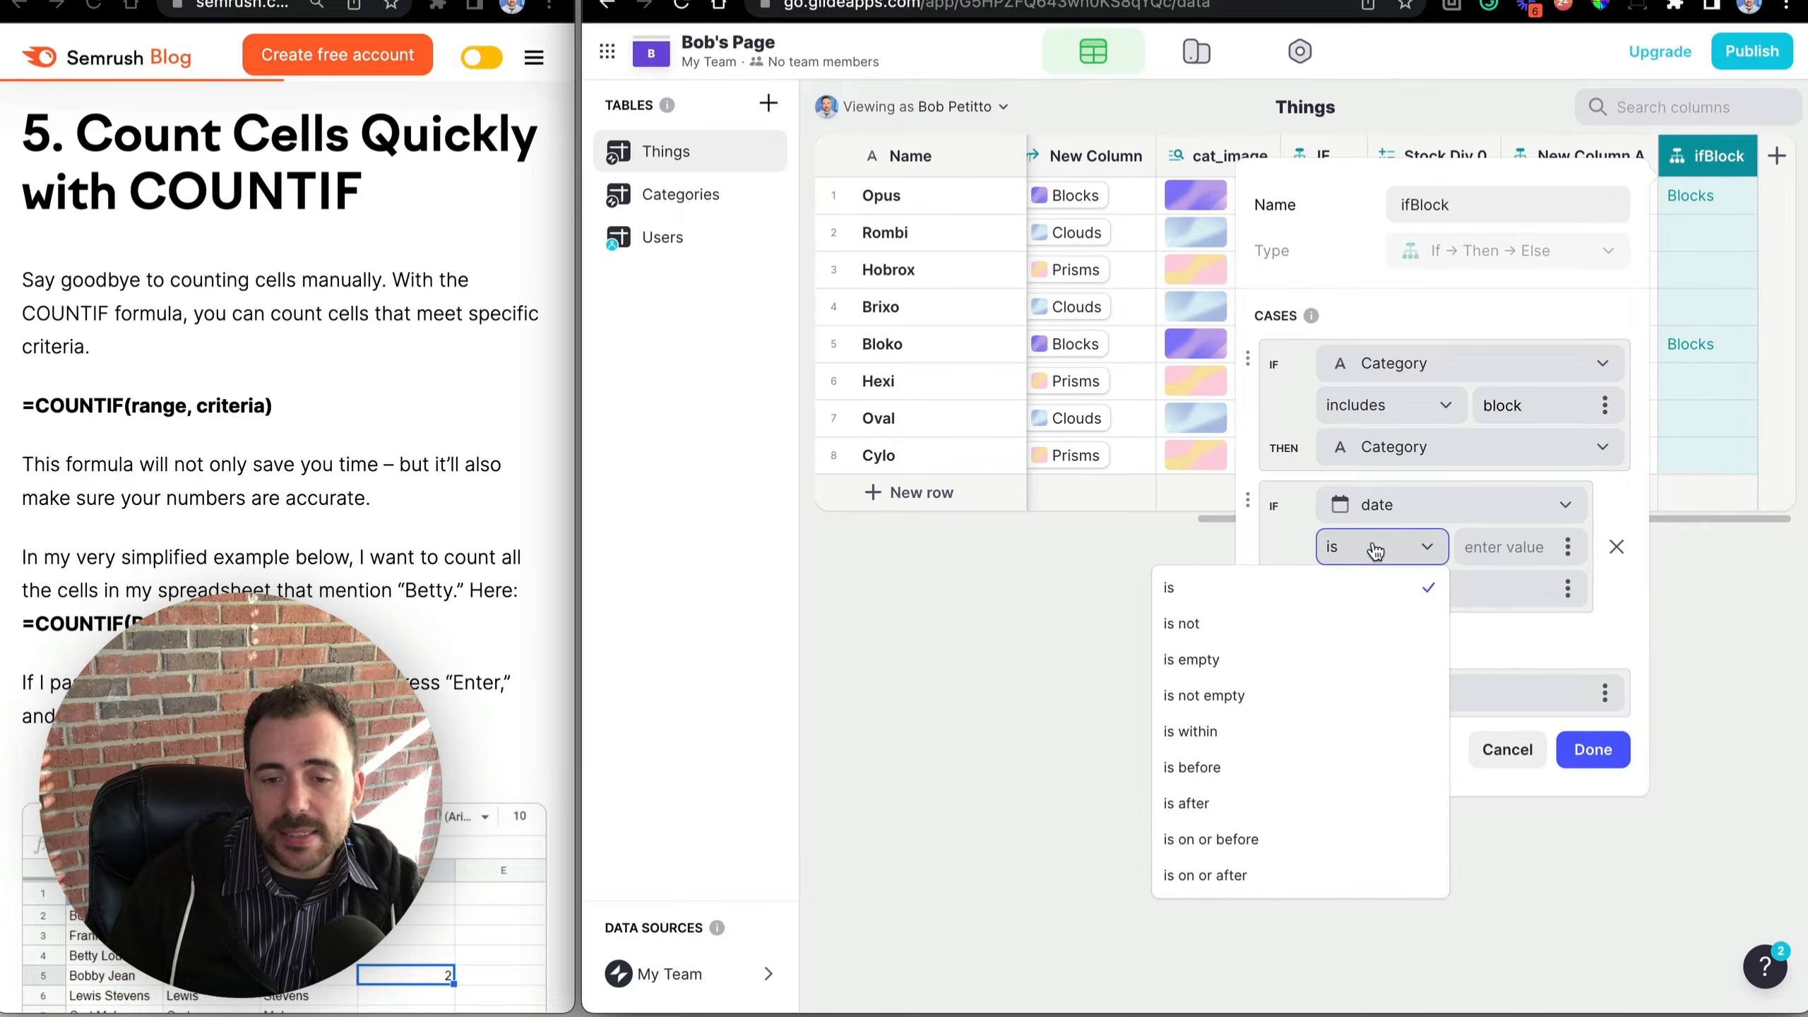
{"action": "left_click", "coordinate": [1287, 837]}
{"action": "left_click", "coordinate": [1558, 548]}
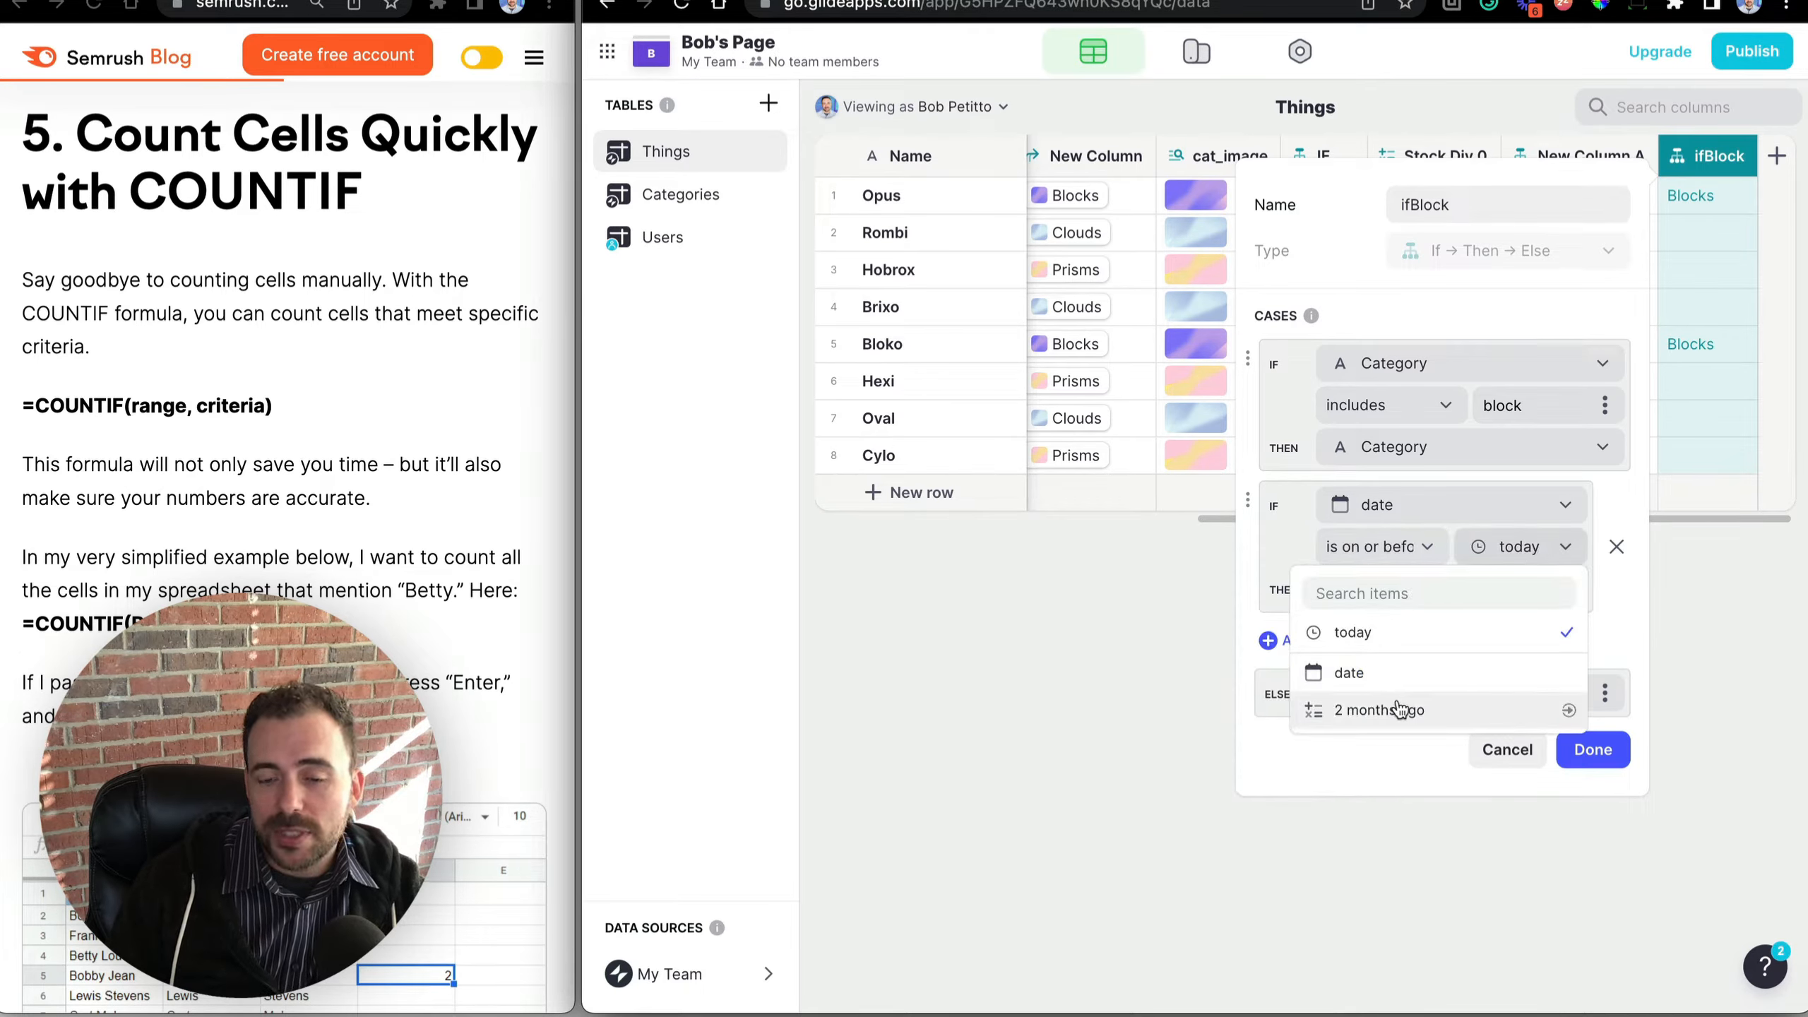
{"action": "left_click", "coordinate": [1395, 703]}
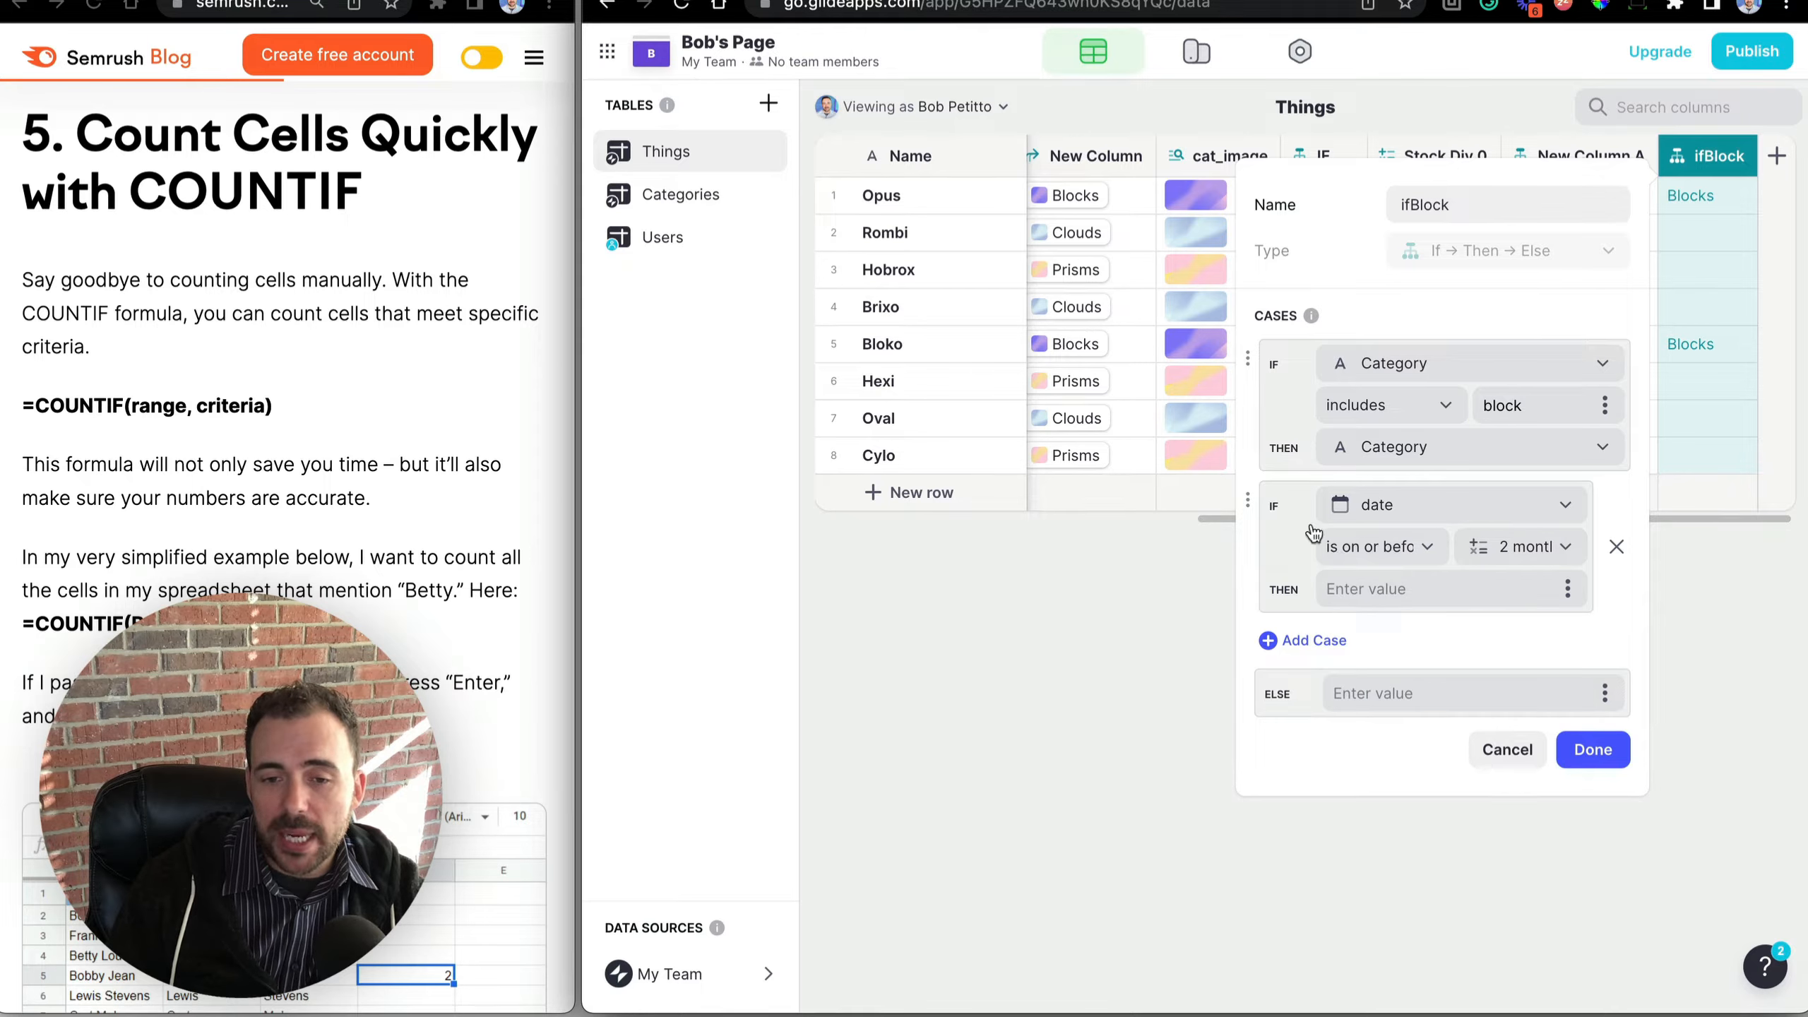
{"action": "left_click_drag", "start_coordinate": [1250, 502], "coordinate": [1258, 367]}
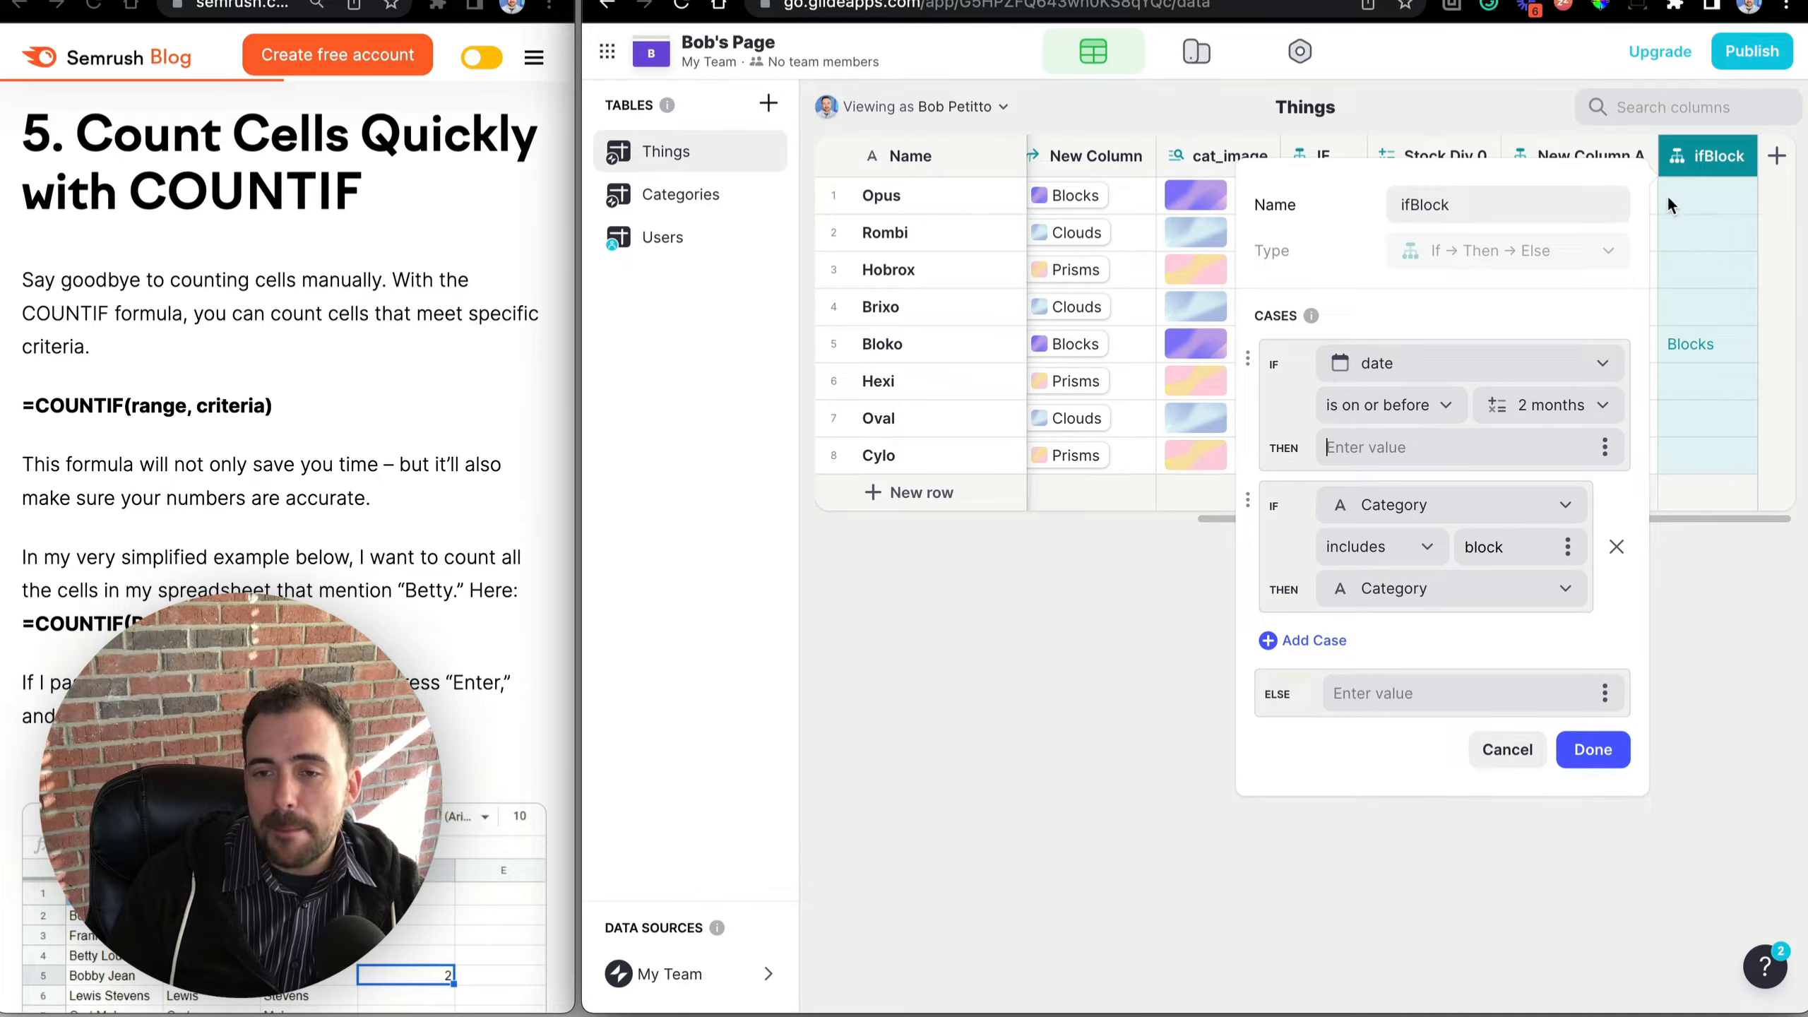
{"action": "left_click", "coordinate": [1594, 749]}
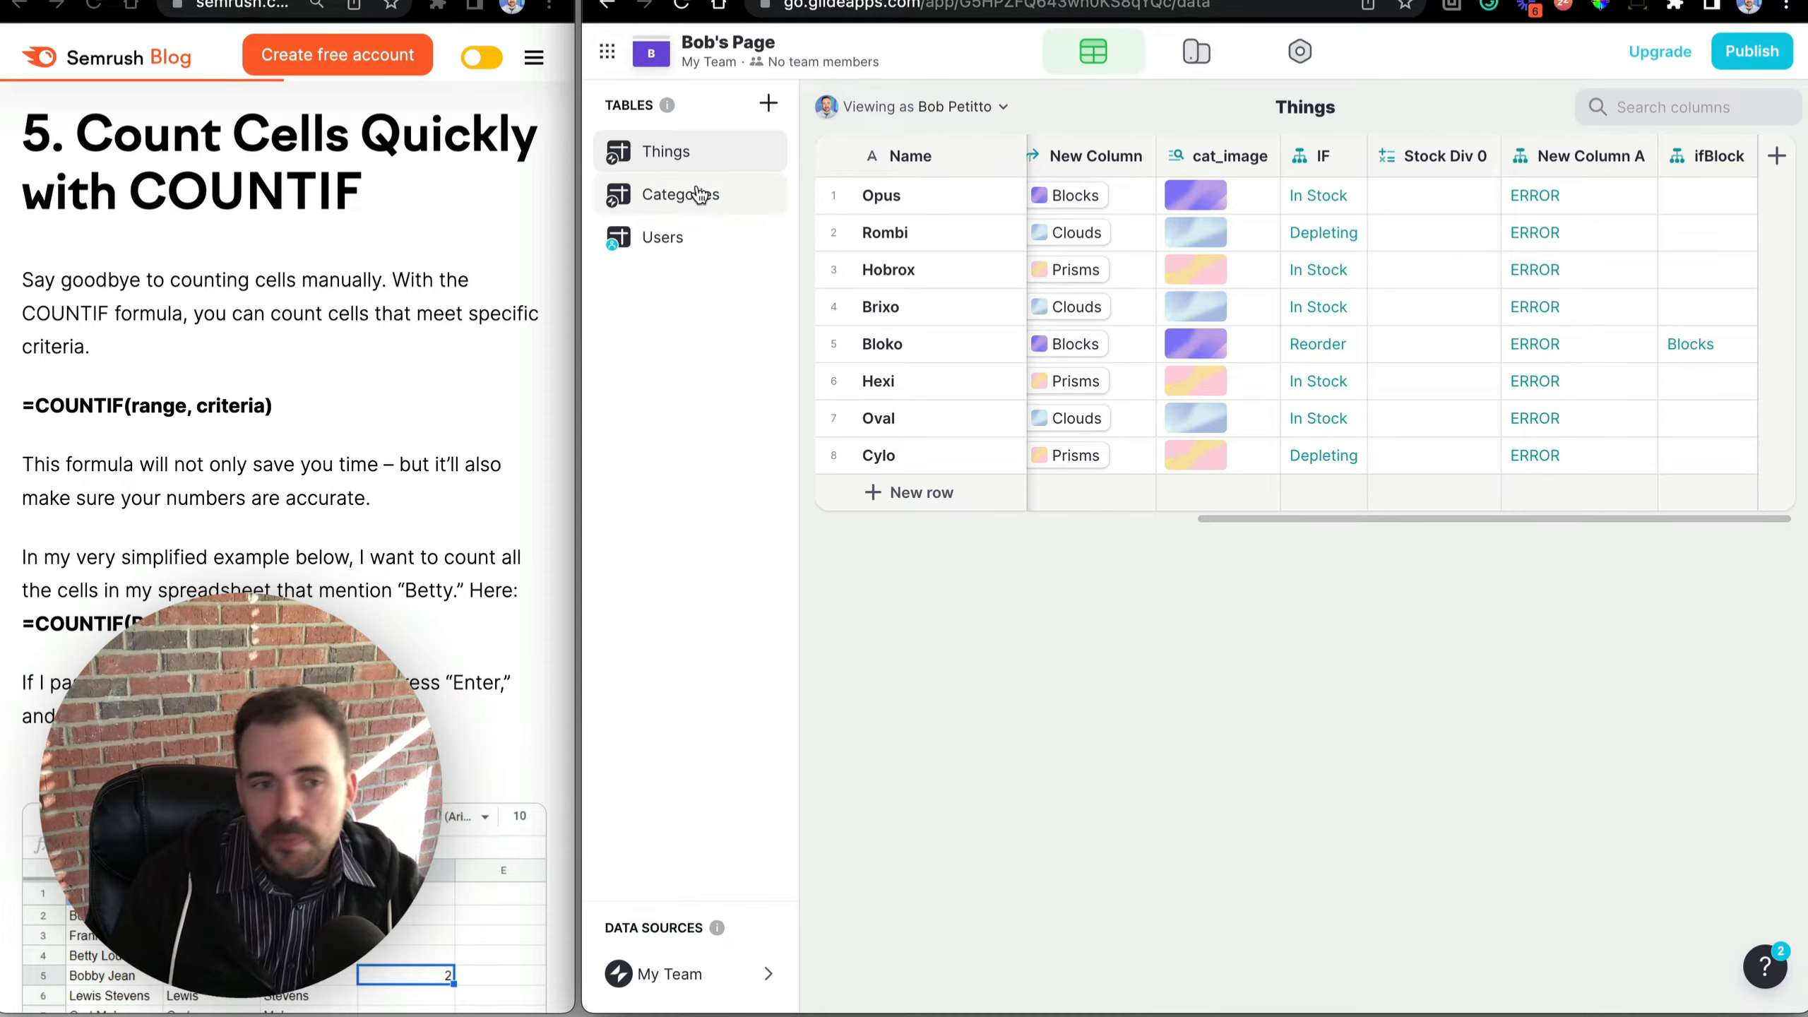
Check the countBlocks column in the Users table and bring up the article's ARRAYFORMULA section.
{"action": "left_click", "coordinate": [685, 239]}
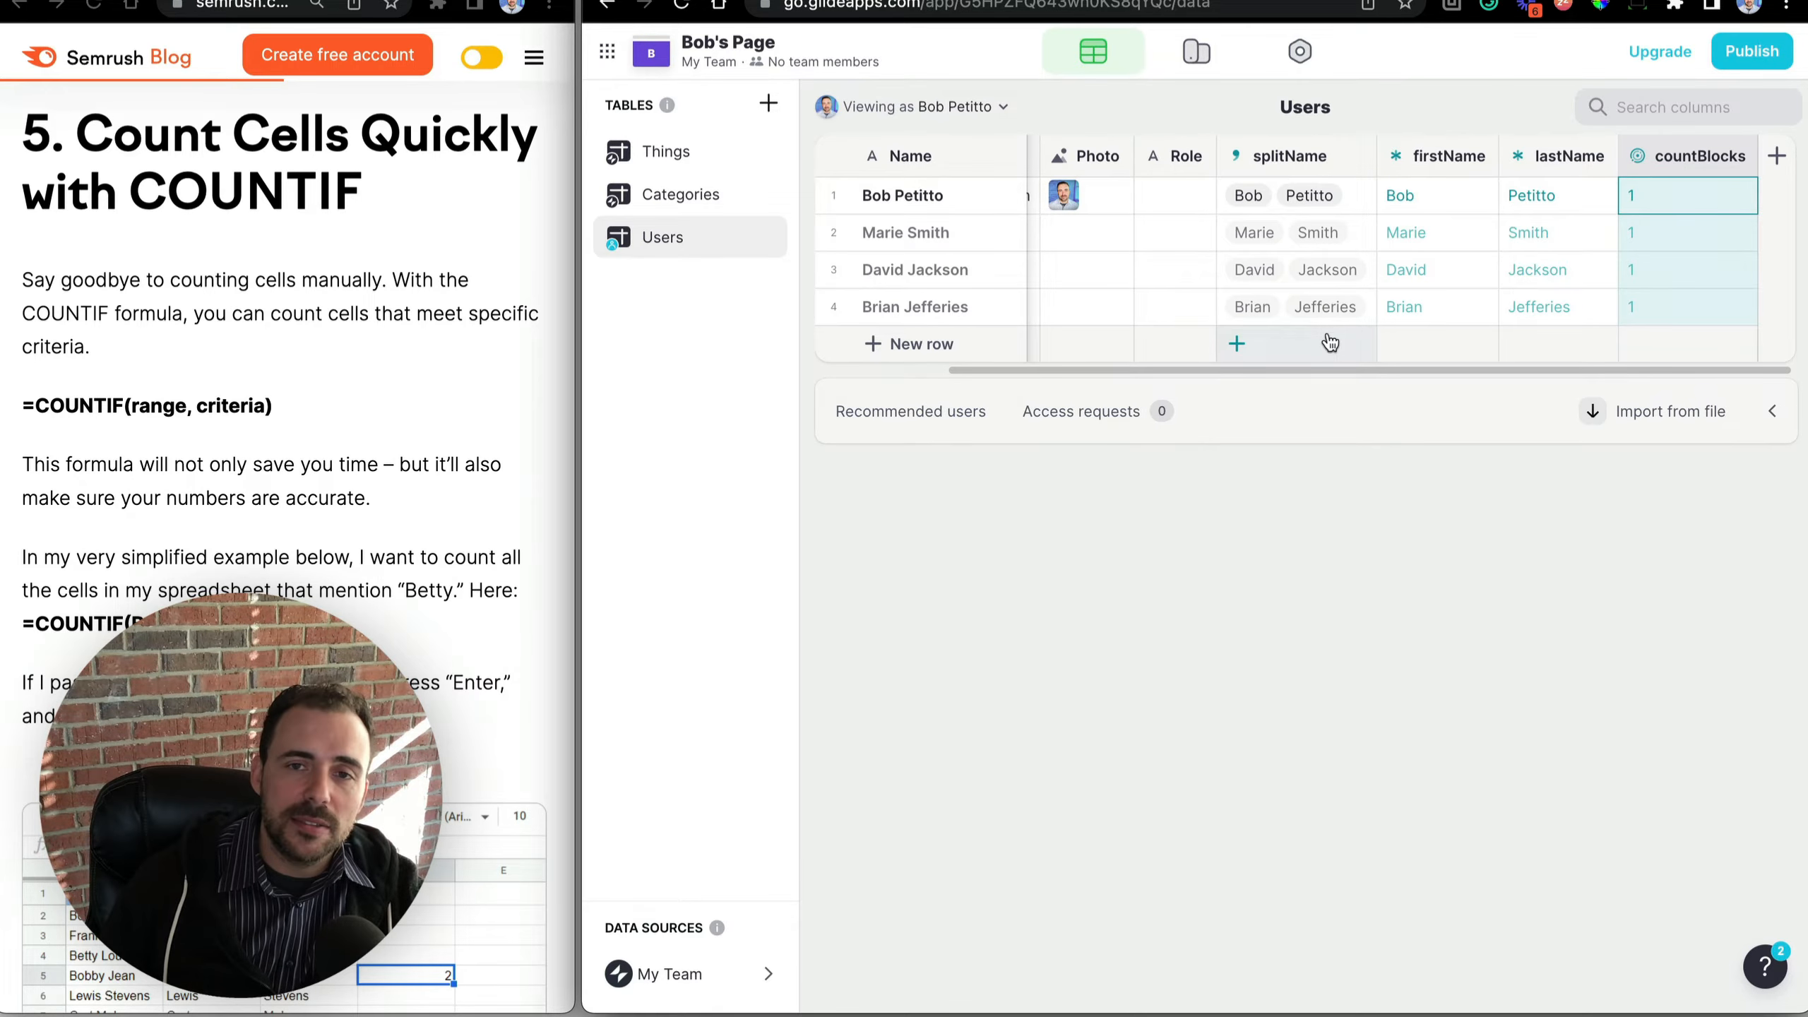
{"action": "scroll", "coordinate": [227, 487], "scroll_direction": "down", "scroll_amount": 10}
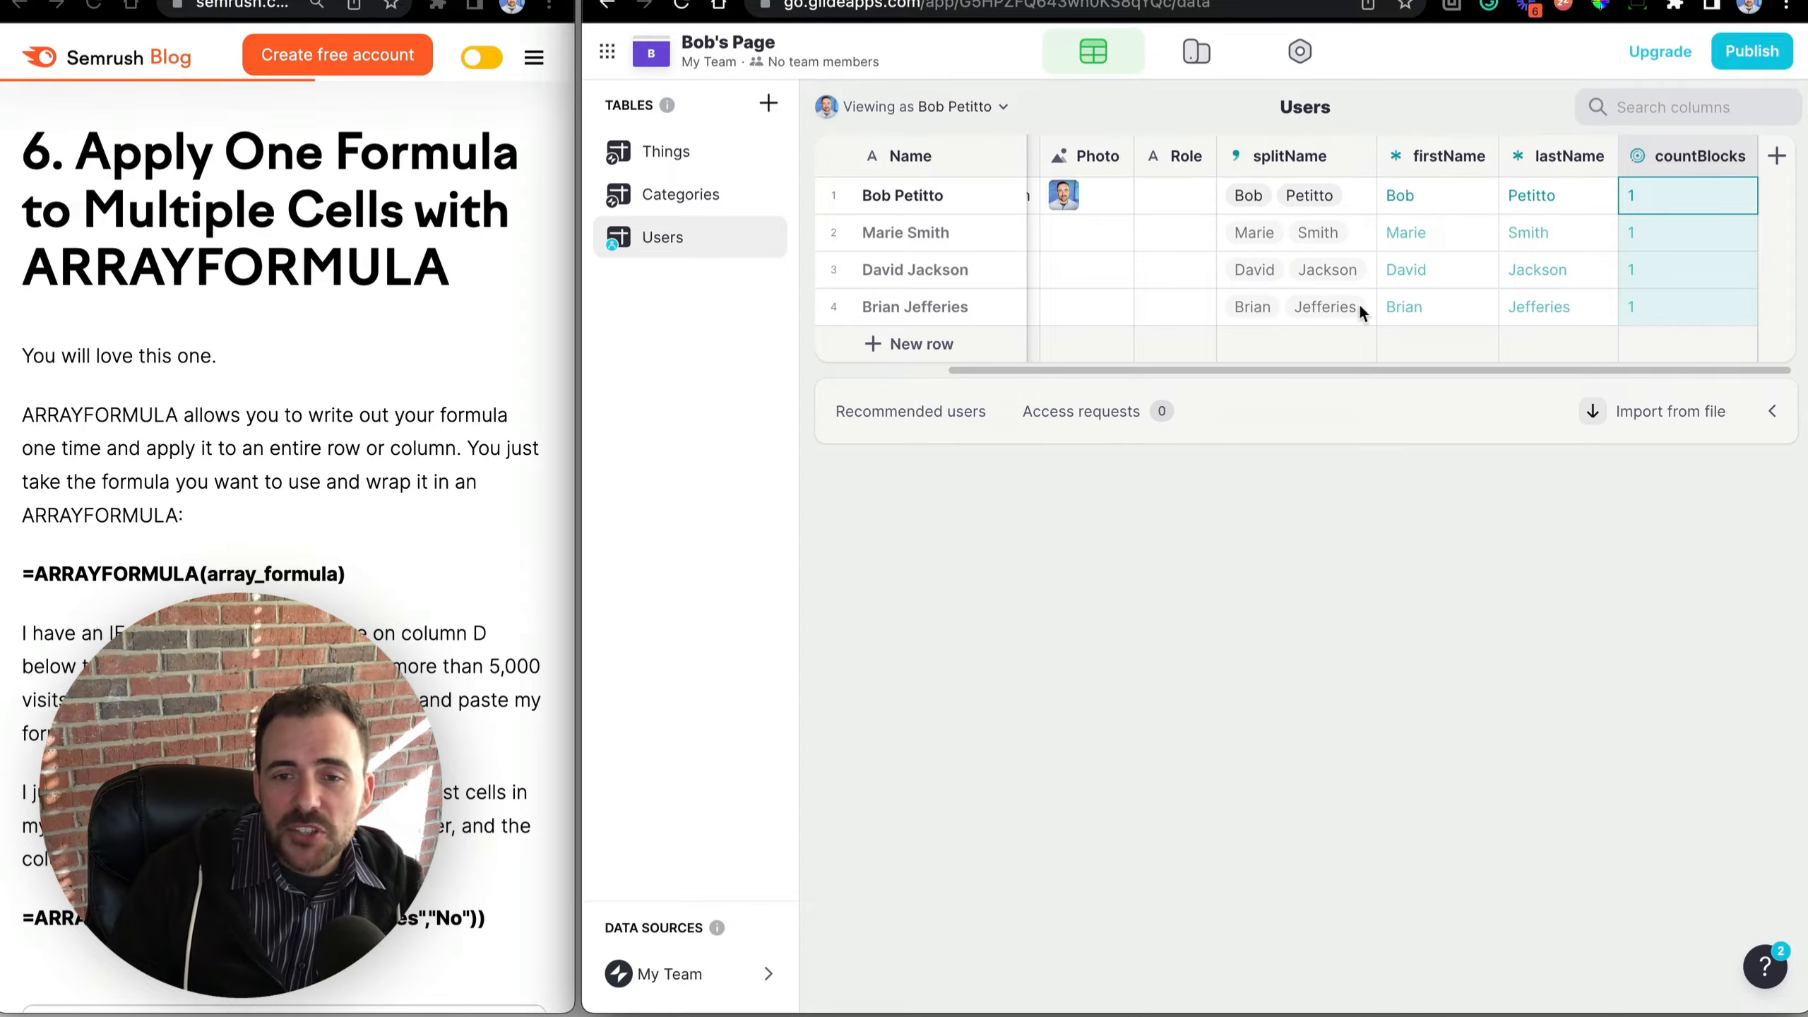
{"action": "scroll", "coordinate": [1364, 189], "scroll_direction": "left", "scroll_amount": 2}
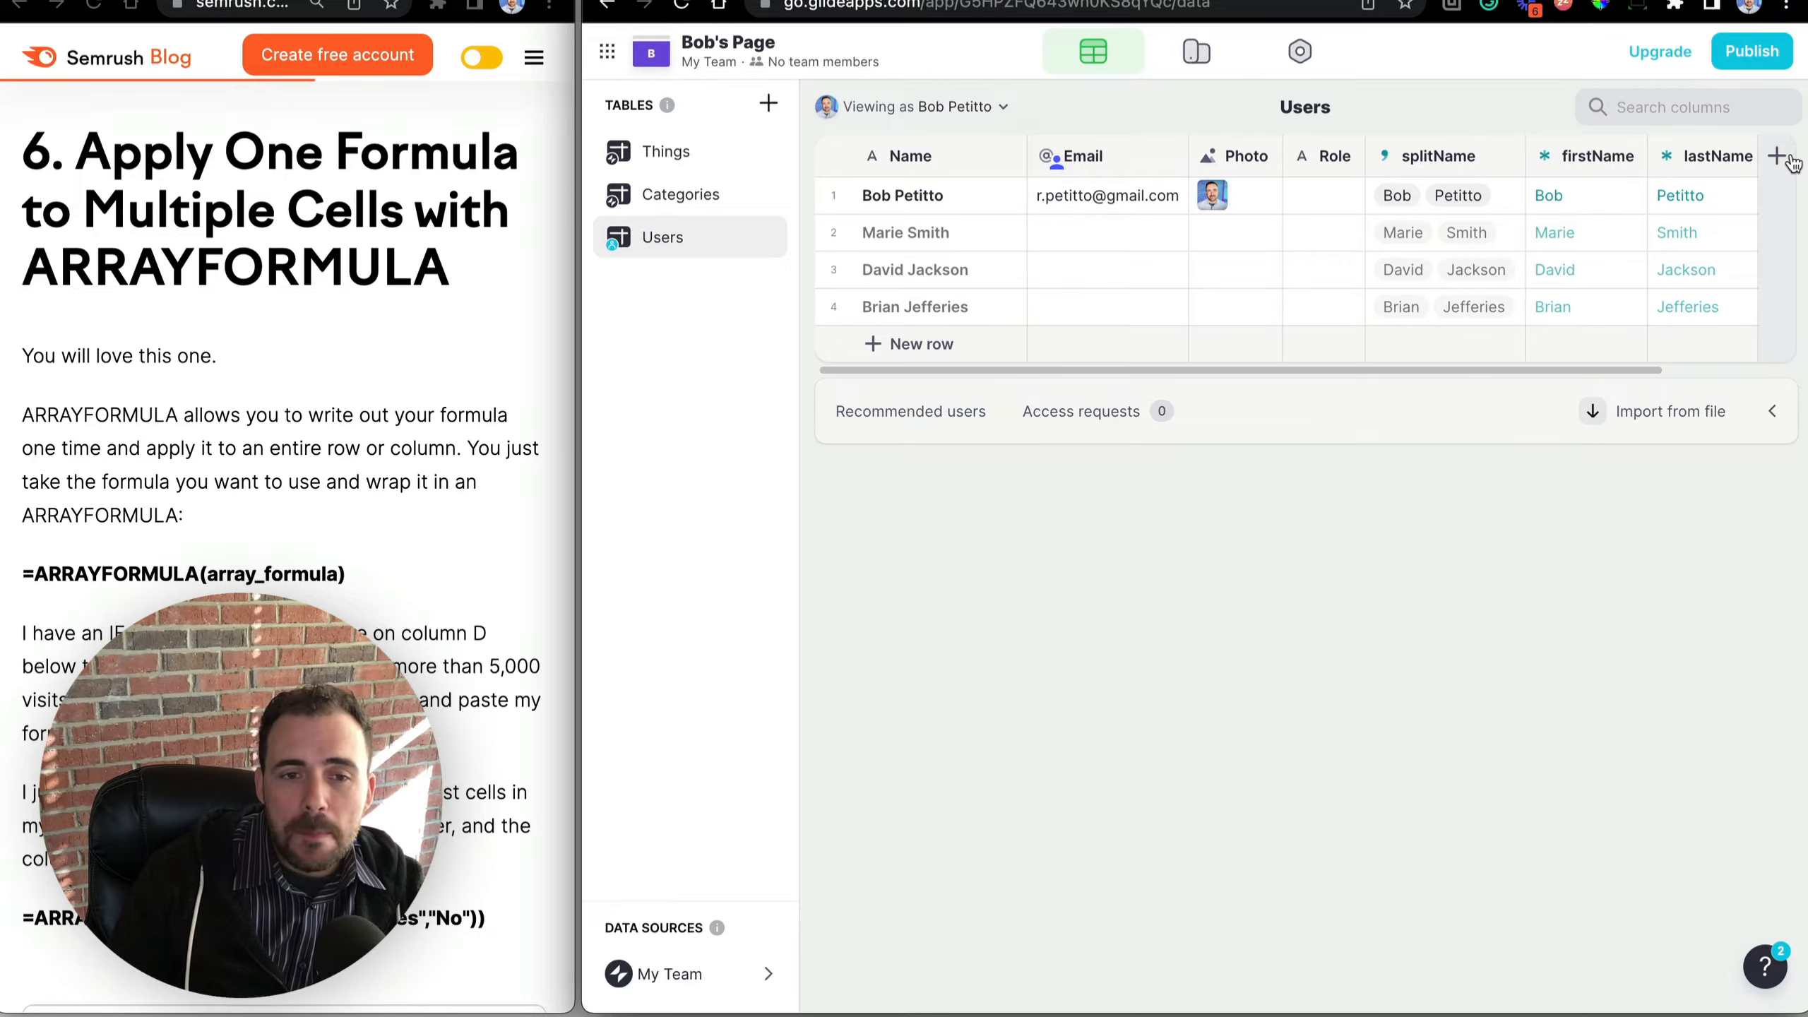
Look over the Categories table and the computed columns of the Things table.
{"action": "left_click", "coordinate": [638, 207]}
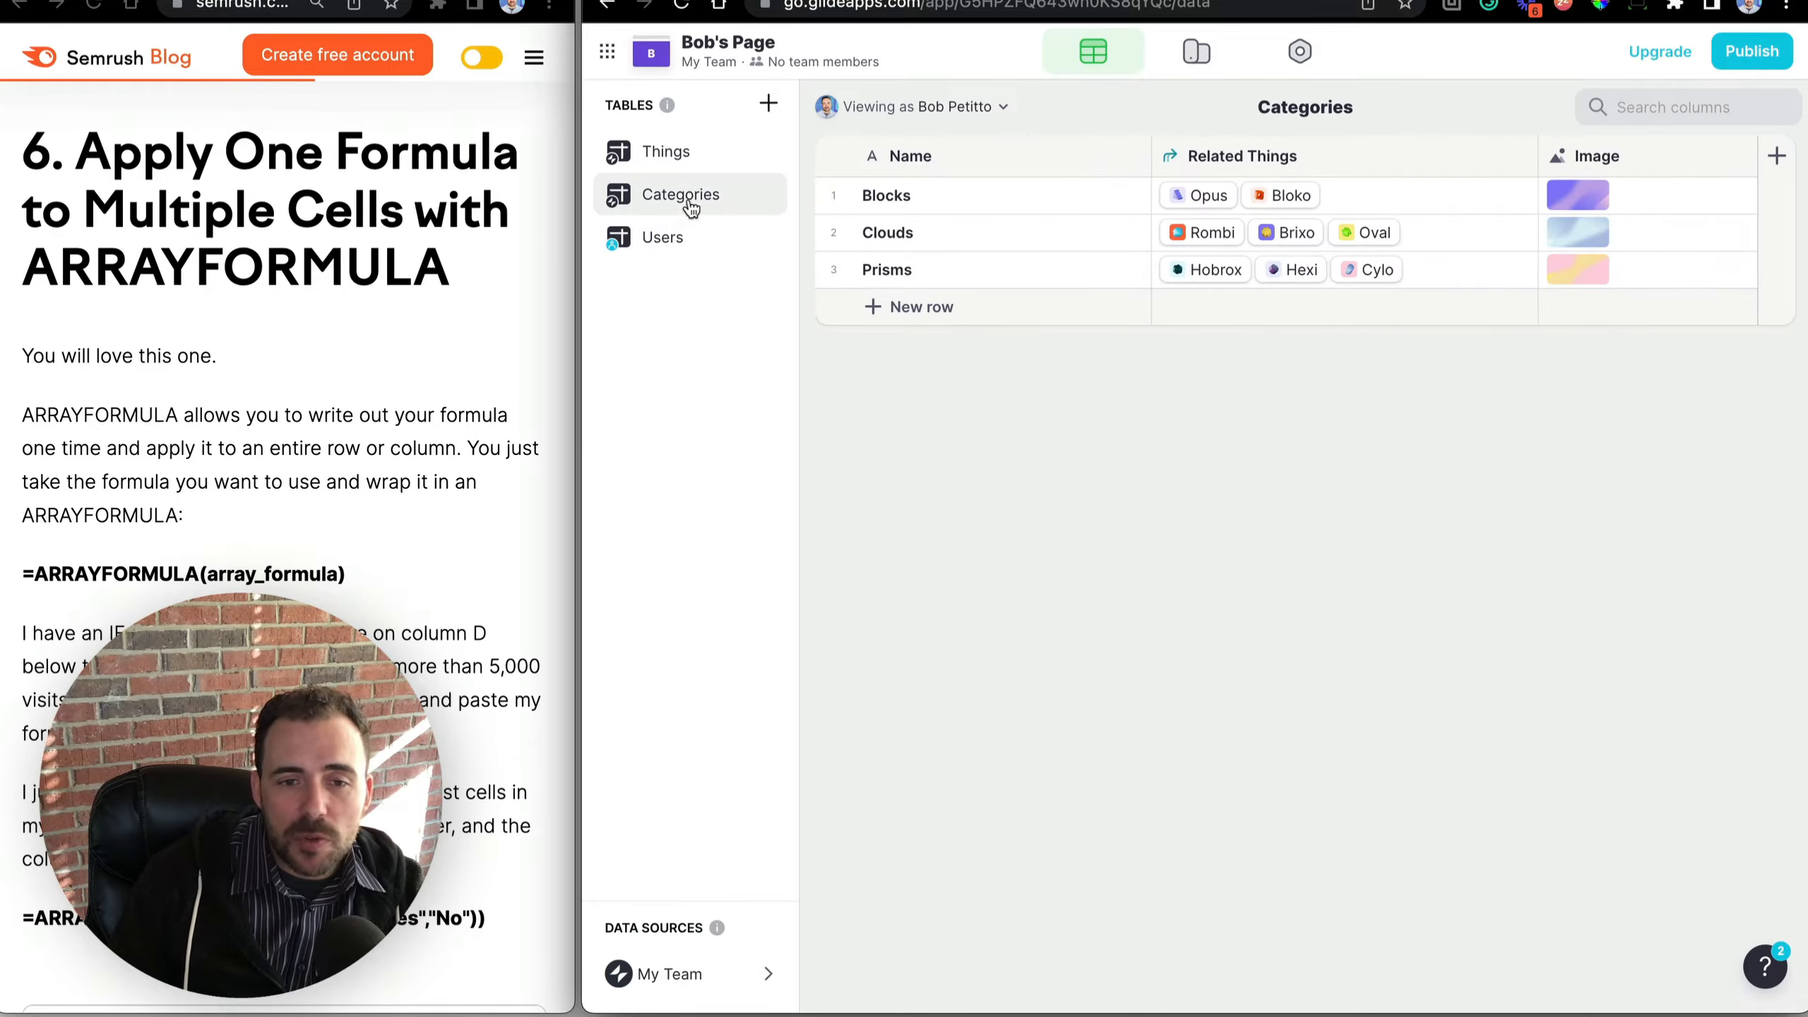
{"action": "left_click", "coordinate": [733, 155]}
{"action": "scroll", "coordinate": [1140, 267], "scroll_direction": "right", "scroll_amount": 3}
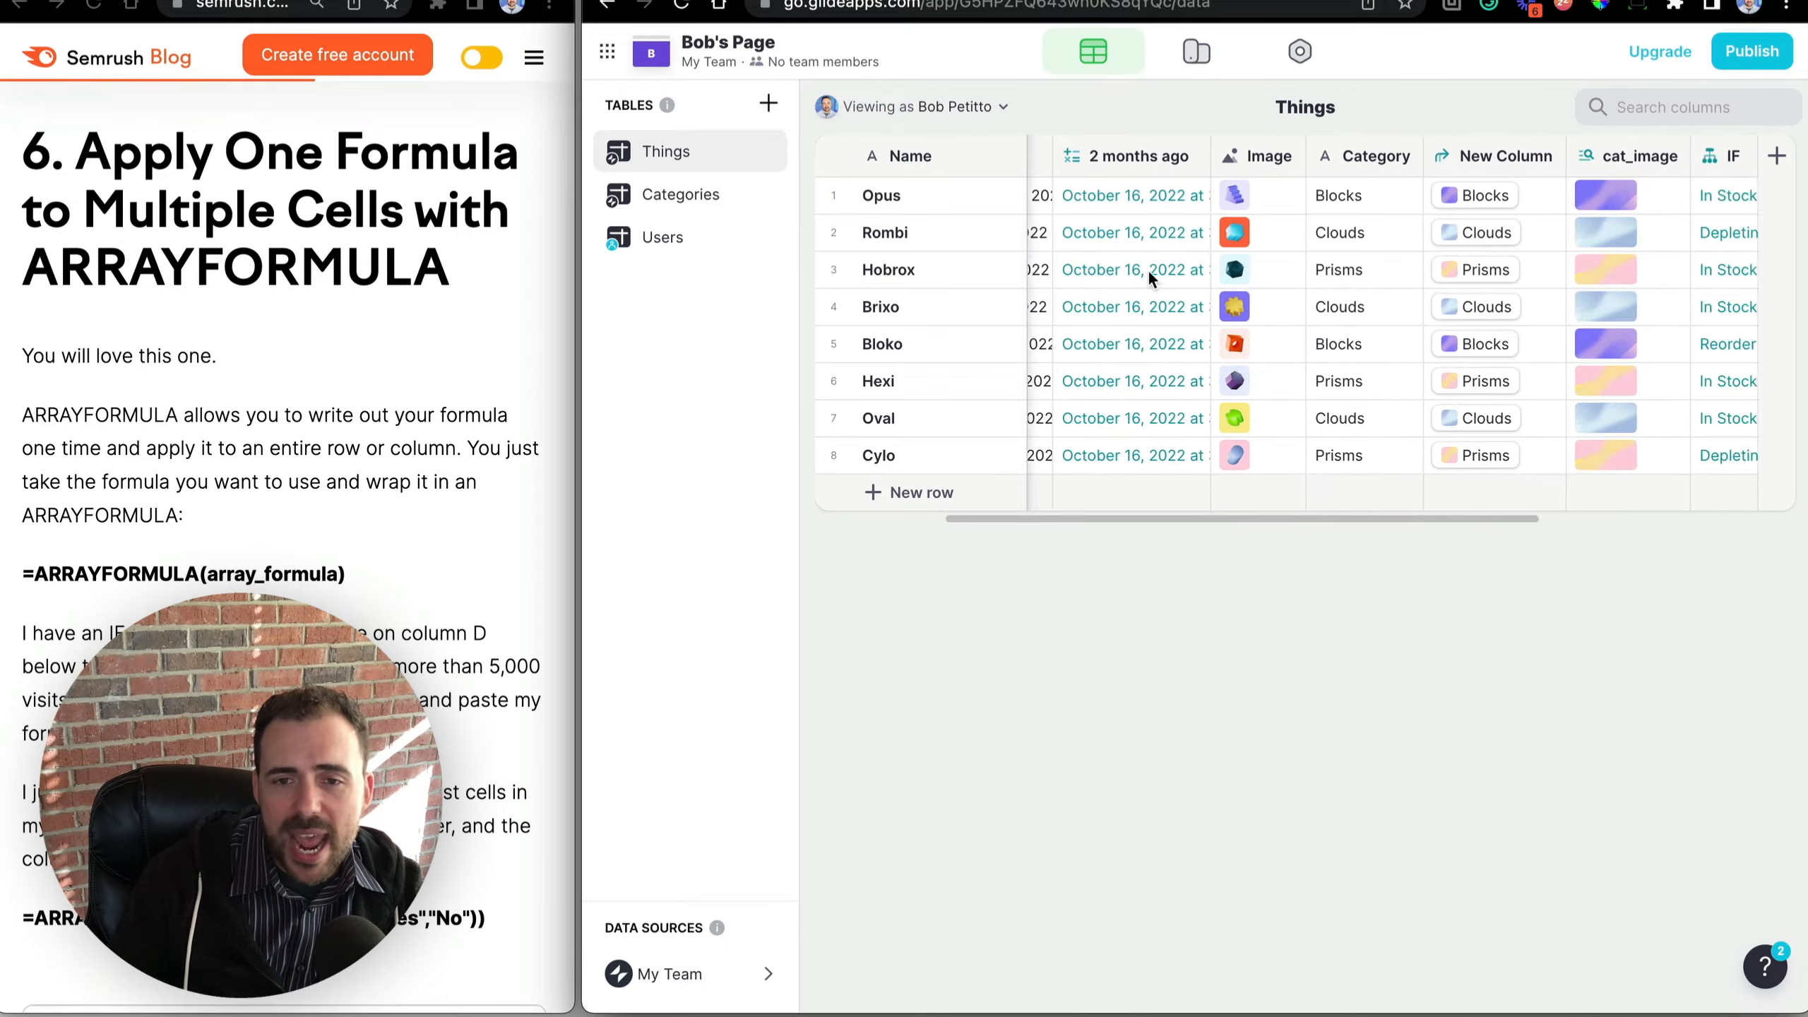
Add a Math column named Stock+50 to the Things table.
{"action": "scroll", "coordinate": [1147, 269], "scroll_direction": "left", "scroll_amount": 3}
{"action": "left_click_drag", "start_coordinate": [1076, 206], "coordinate": [1099, 448]}
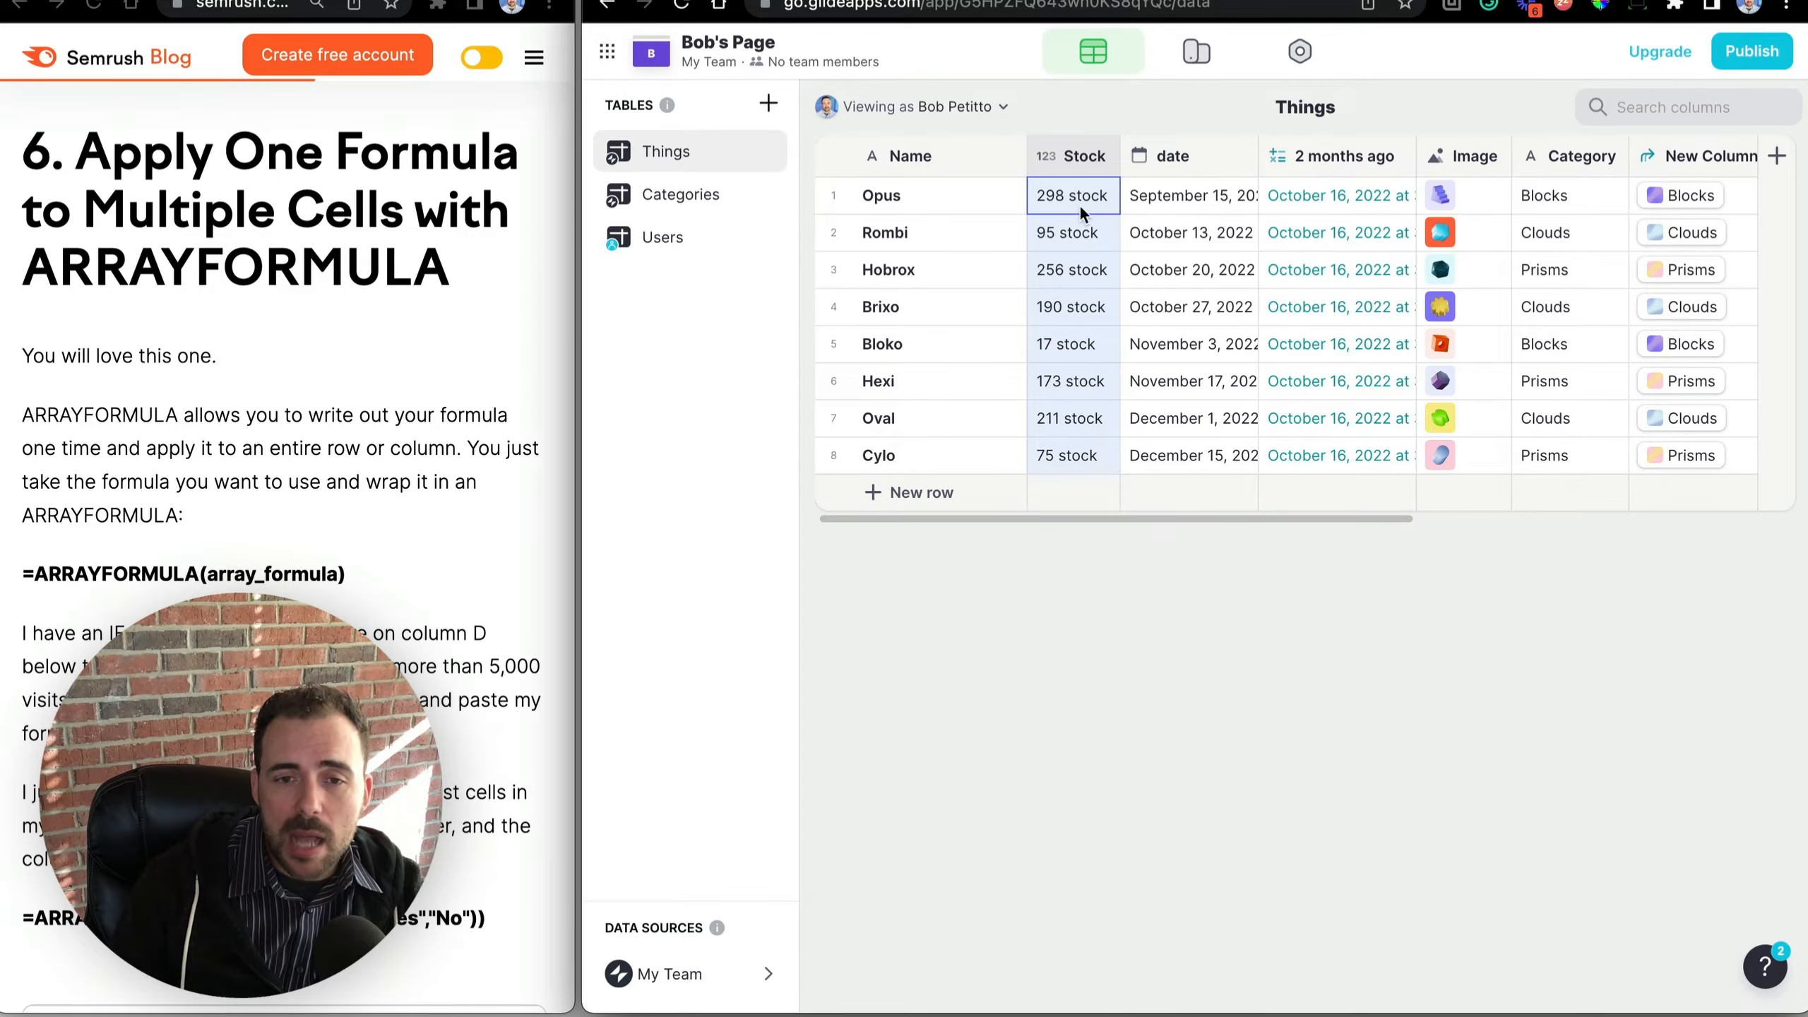
{"action": "scroll", "coordinate": [1777, 154], "scroll_direction": "right", "scroll_amount": 10}
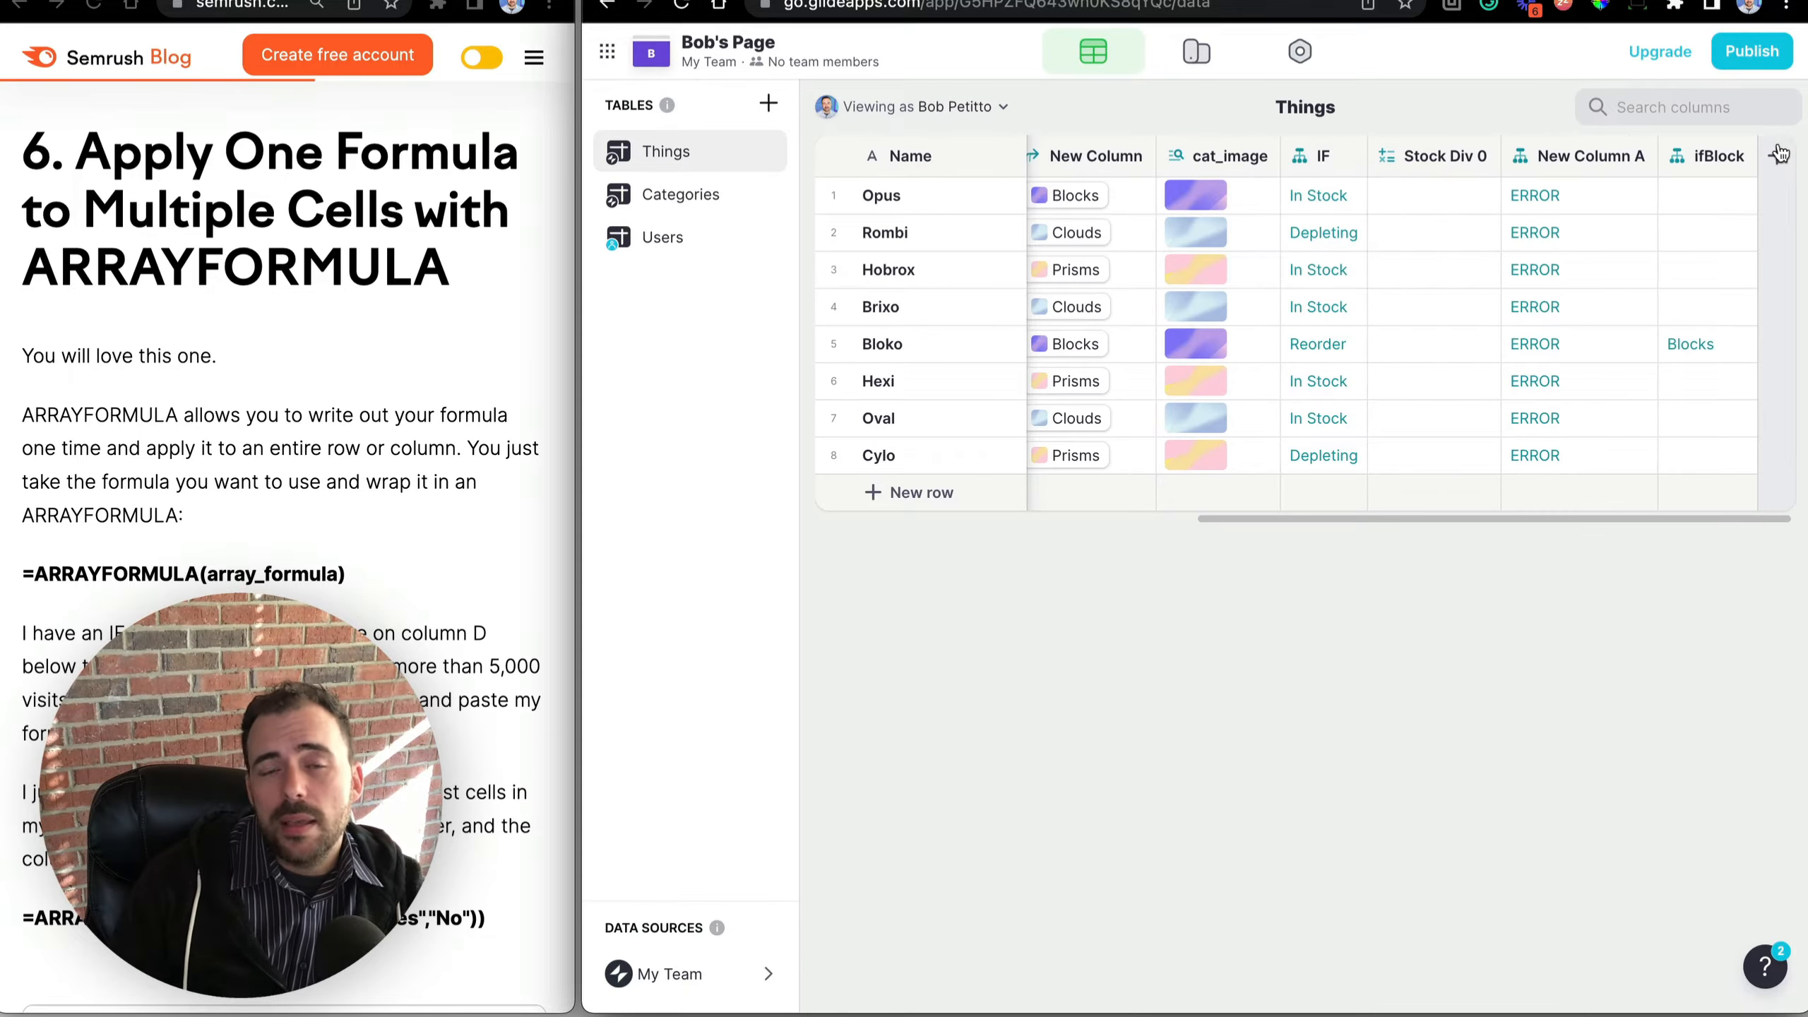
{"action": "left_click", "coordinate": [1778, 154]}
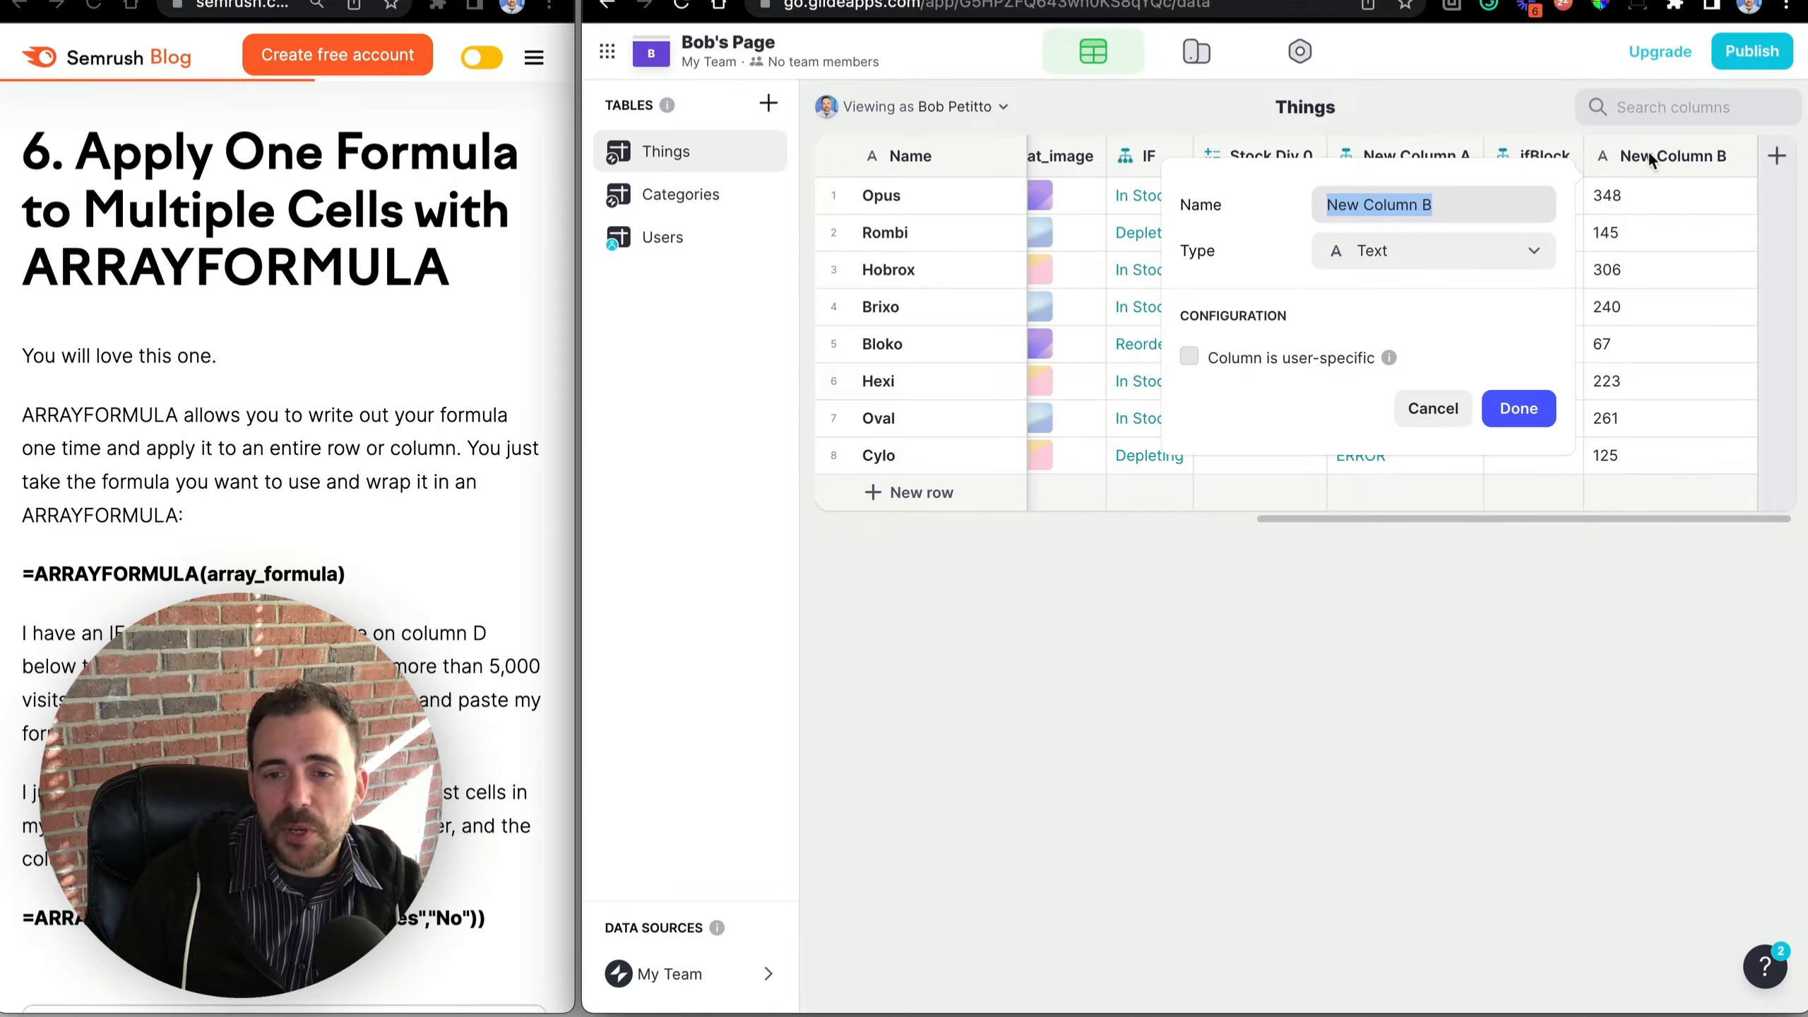
{"action": "left_click", "coordinate": [1421, 251]}
{"action": "left_click", "coordinate": [1373, 640]}
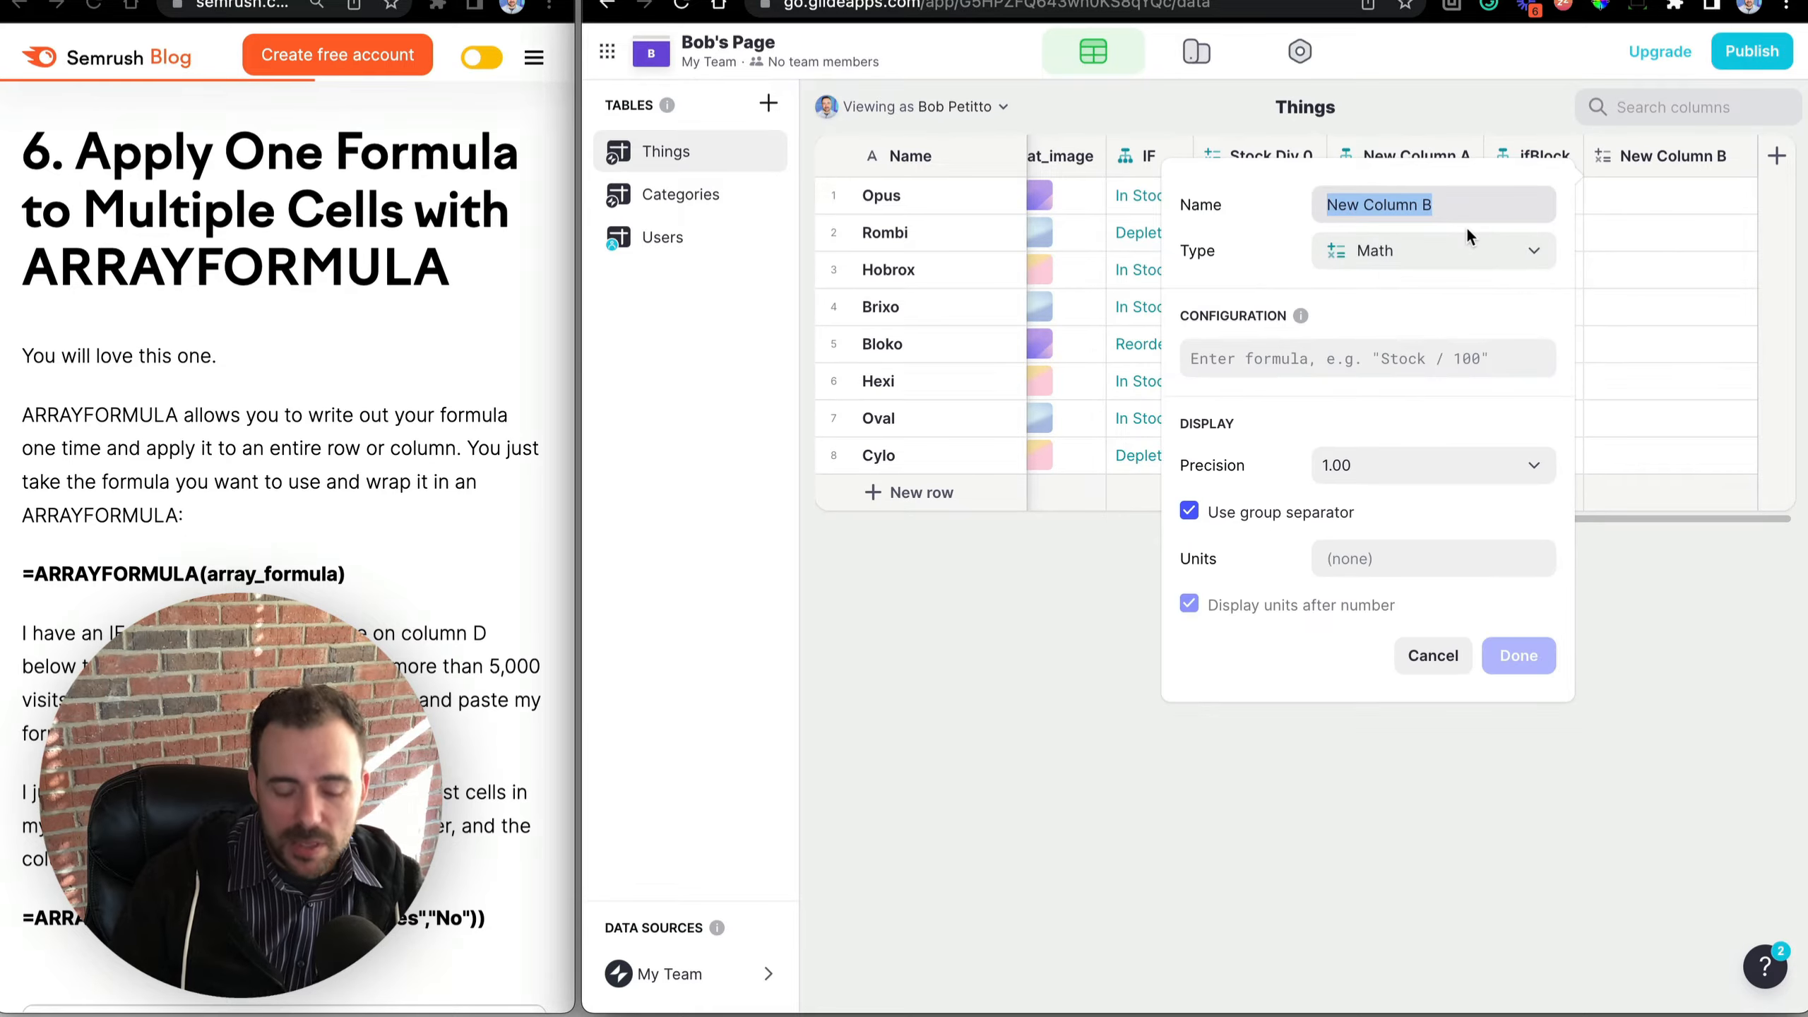
{"action": "type", "text": "Stock"}
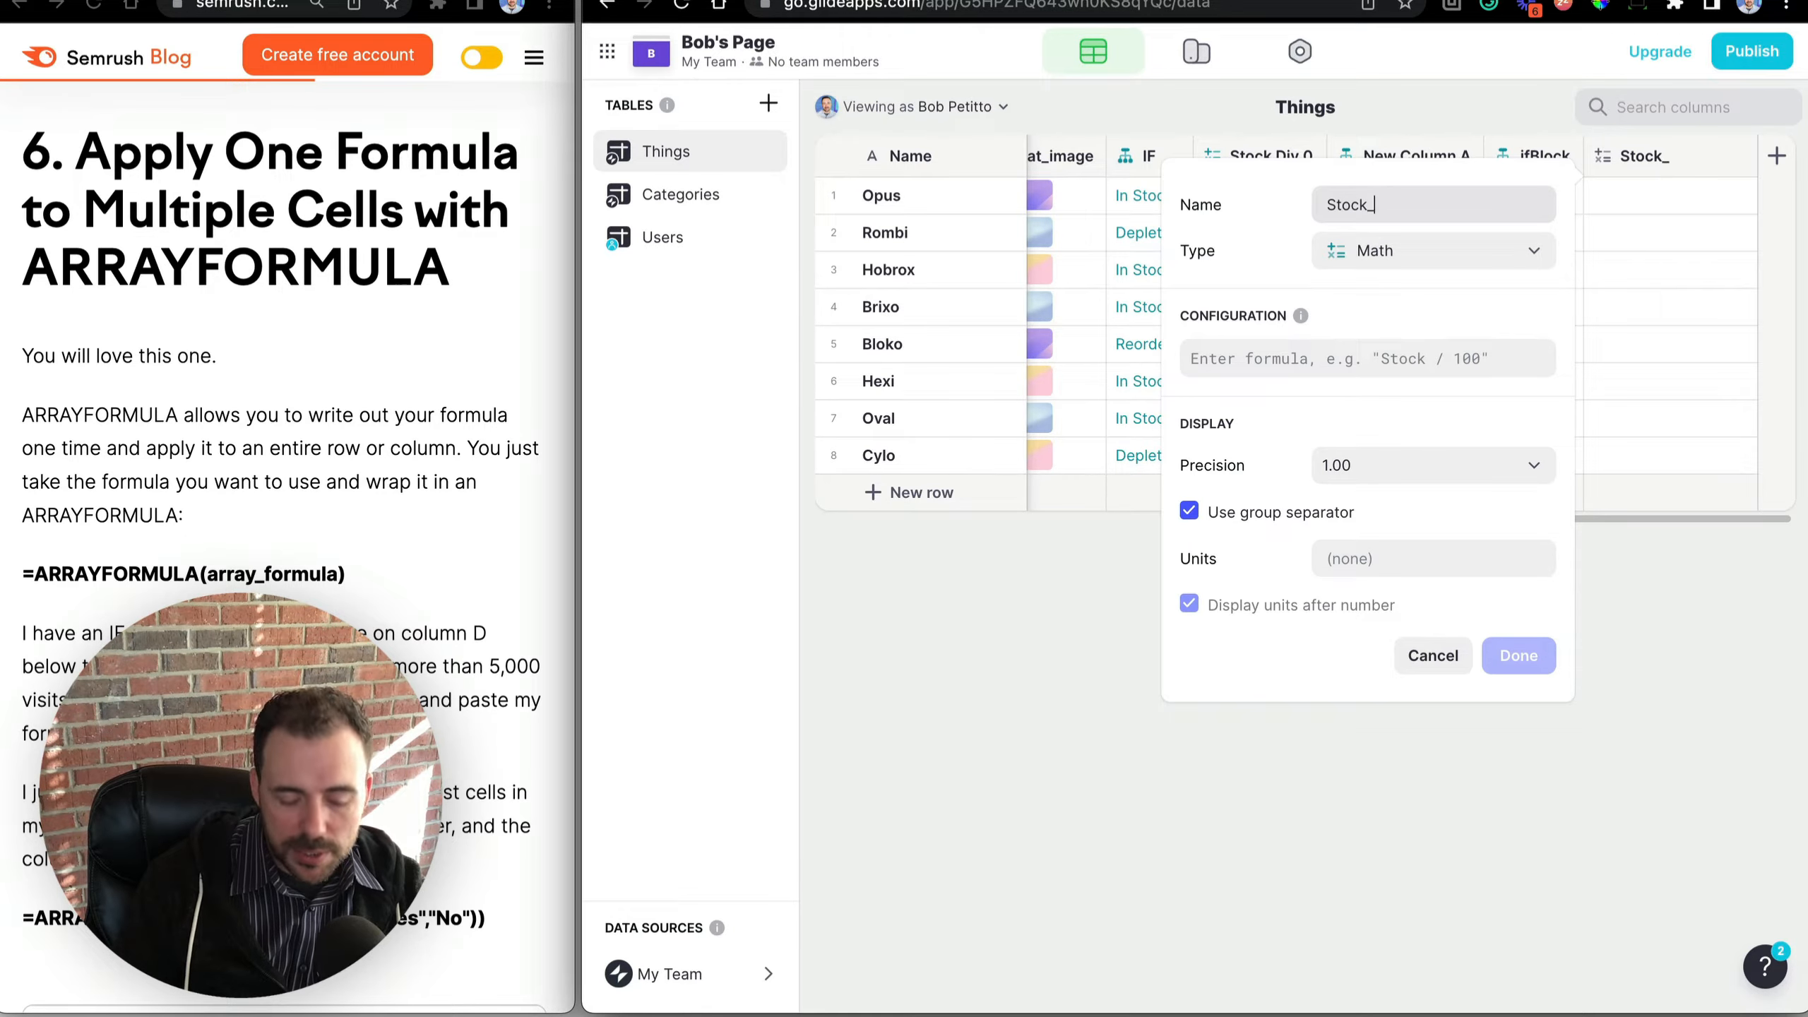
{"action": "type", "text": "+50"}
Give the Stock+50 column the formula Stock+50, save it, and move it directly after the Stock column.
{"action": "left_click", "coordinate": [1346, 363]}
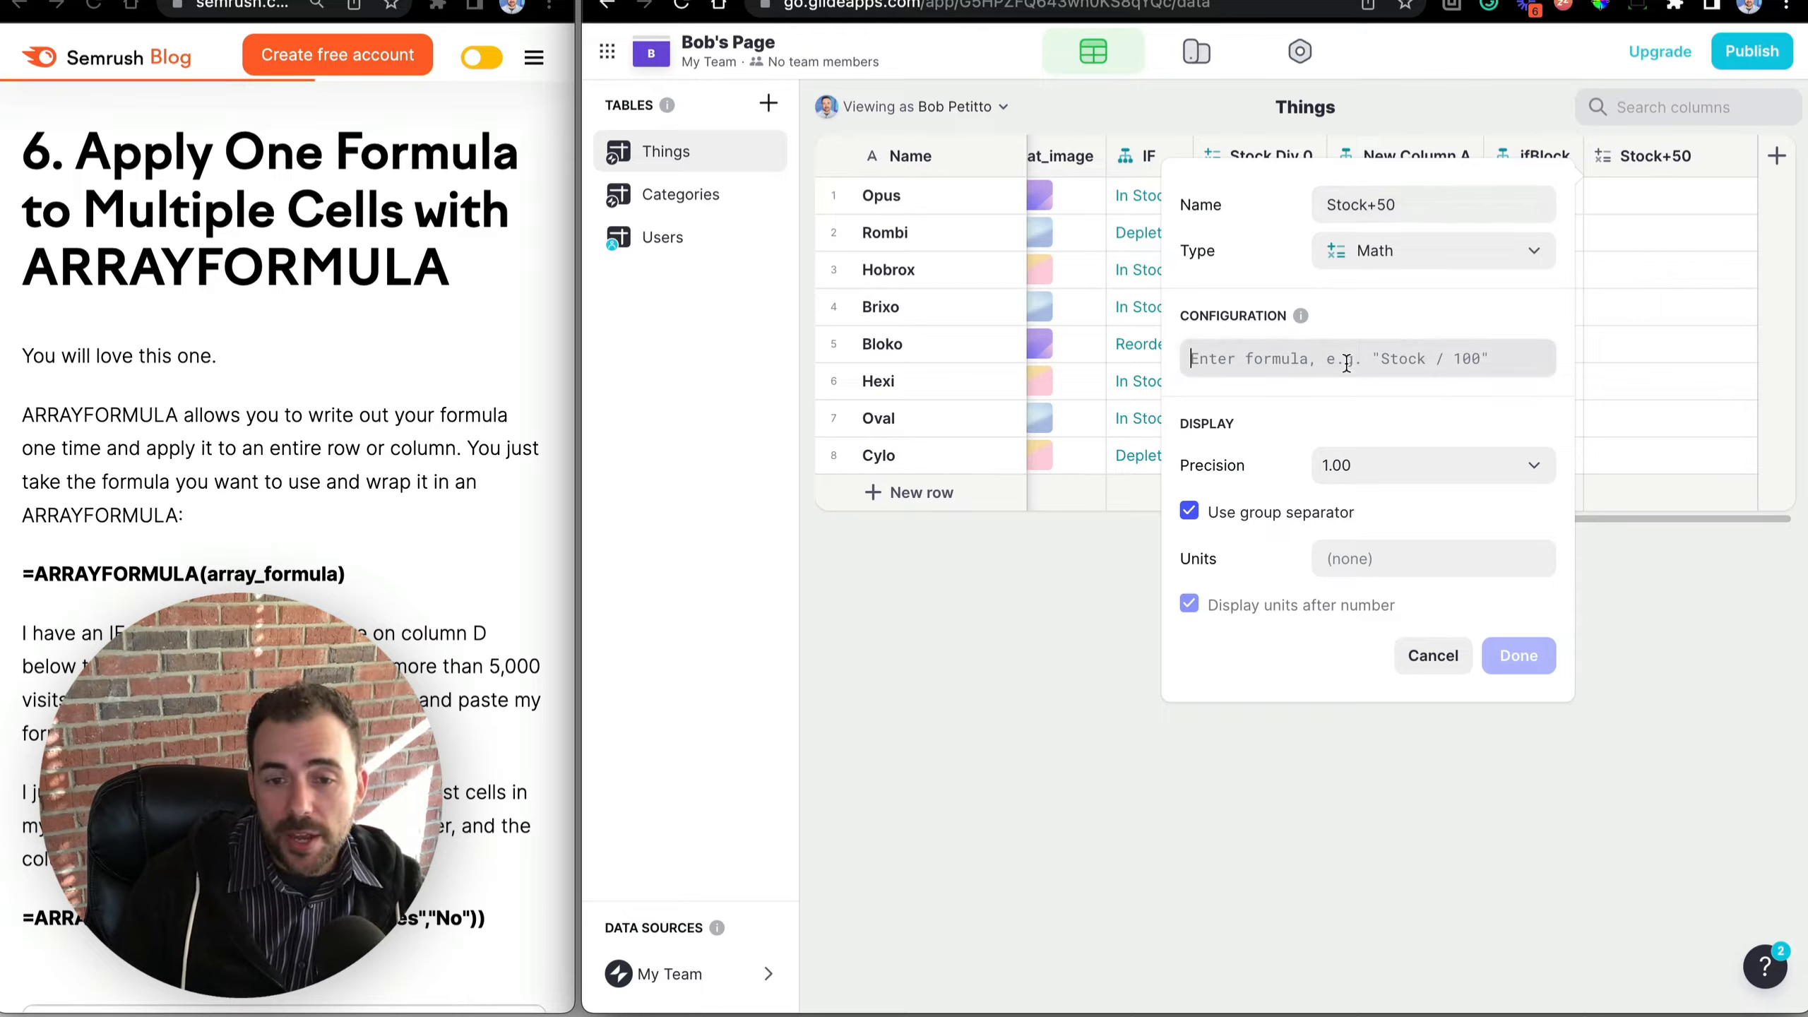
{"action": "type", "text": "Stock+50"}
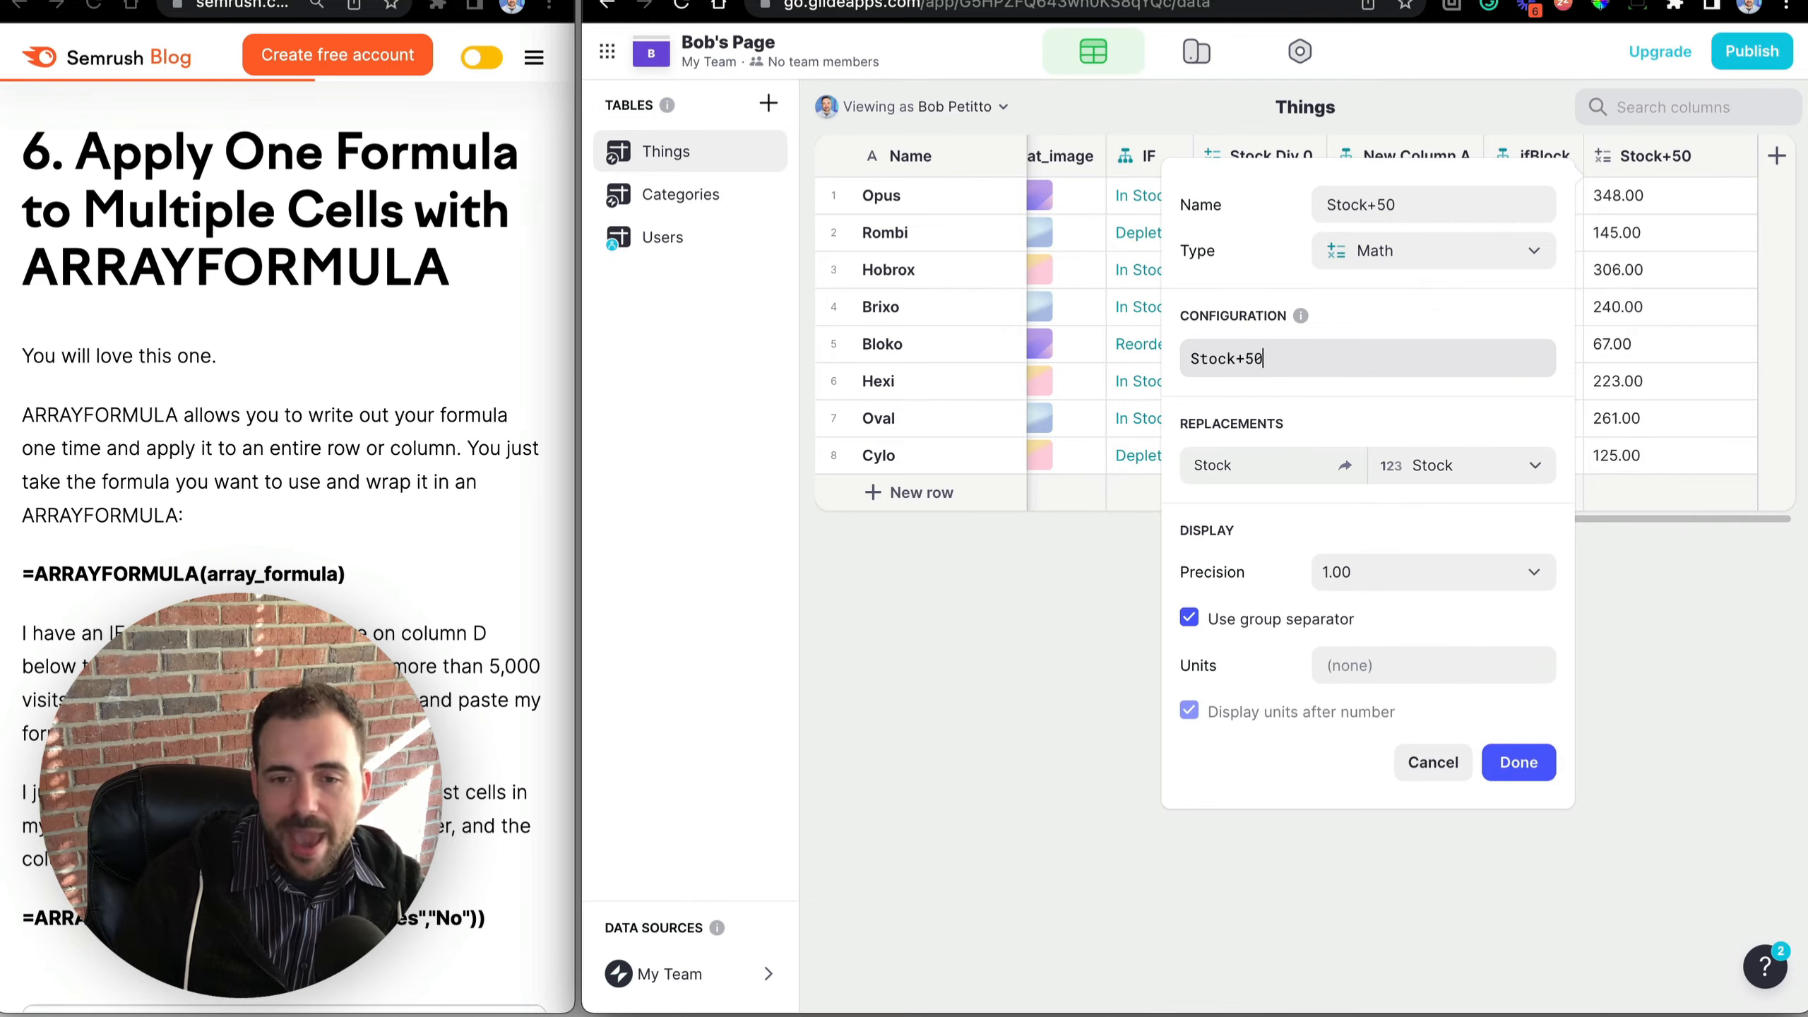
{"action": "left_click", "coordinate": [1519, 762]}
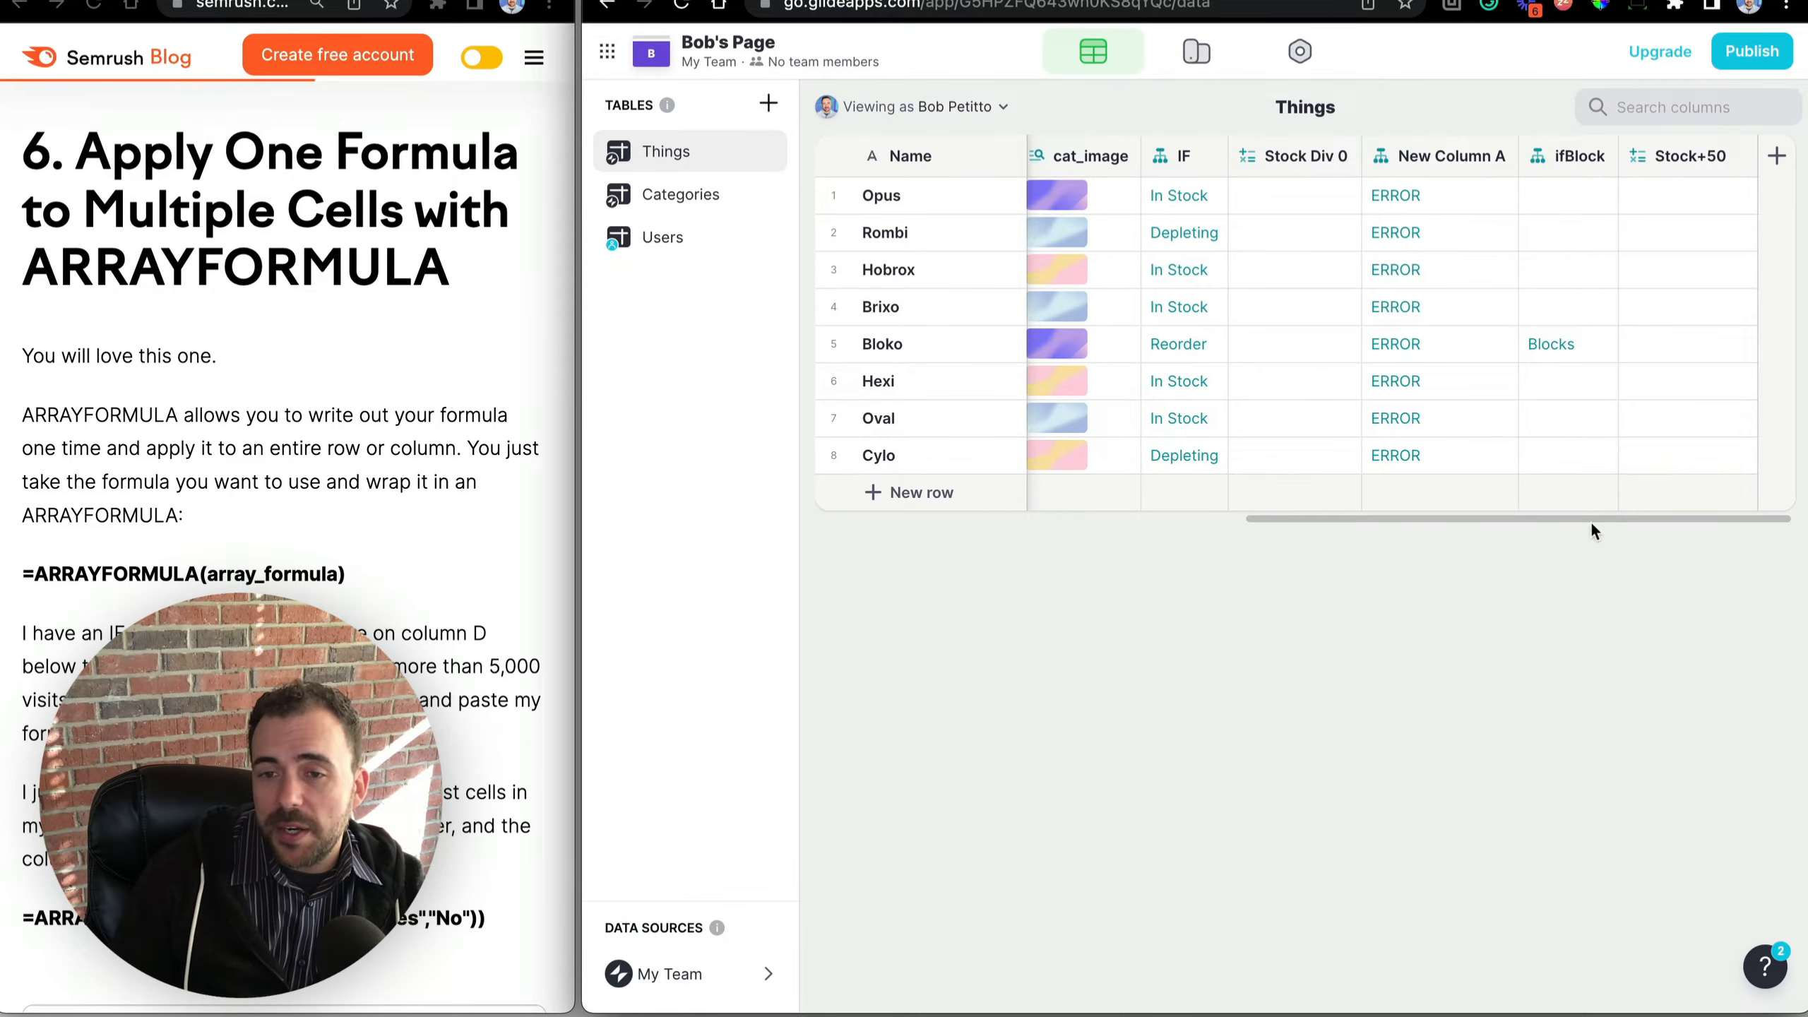
{"action": "left_click_drag", "start_coordinate": [1706, 166], "coordinate": [1183, 162]}
{"action": "left_click", "coordinate": [1155, 194]}
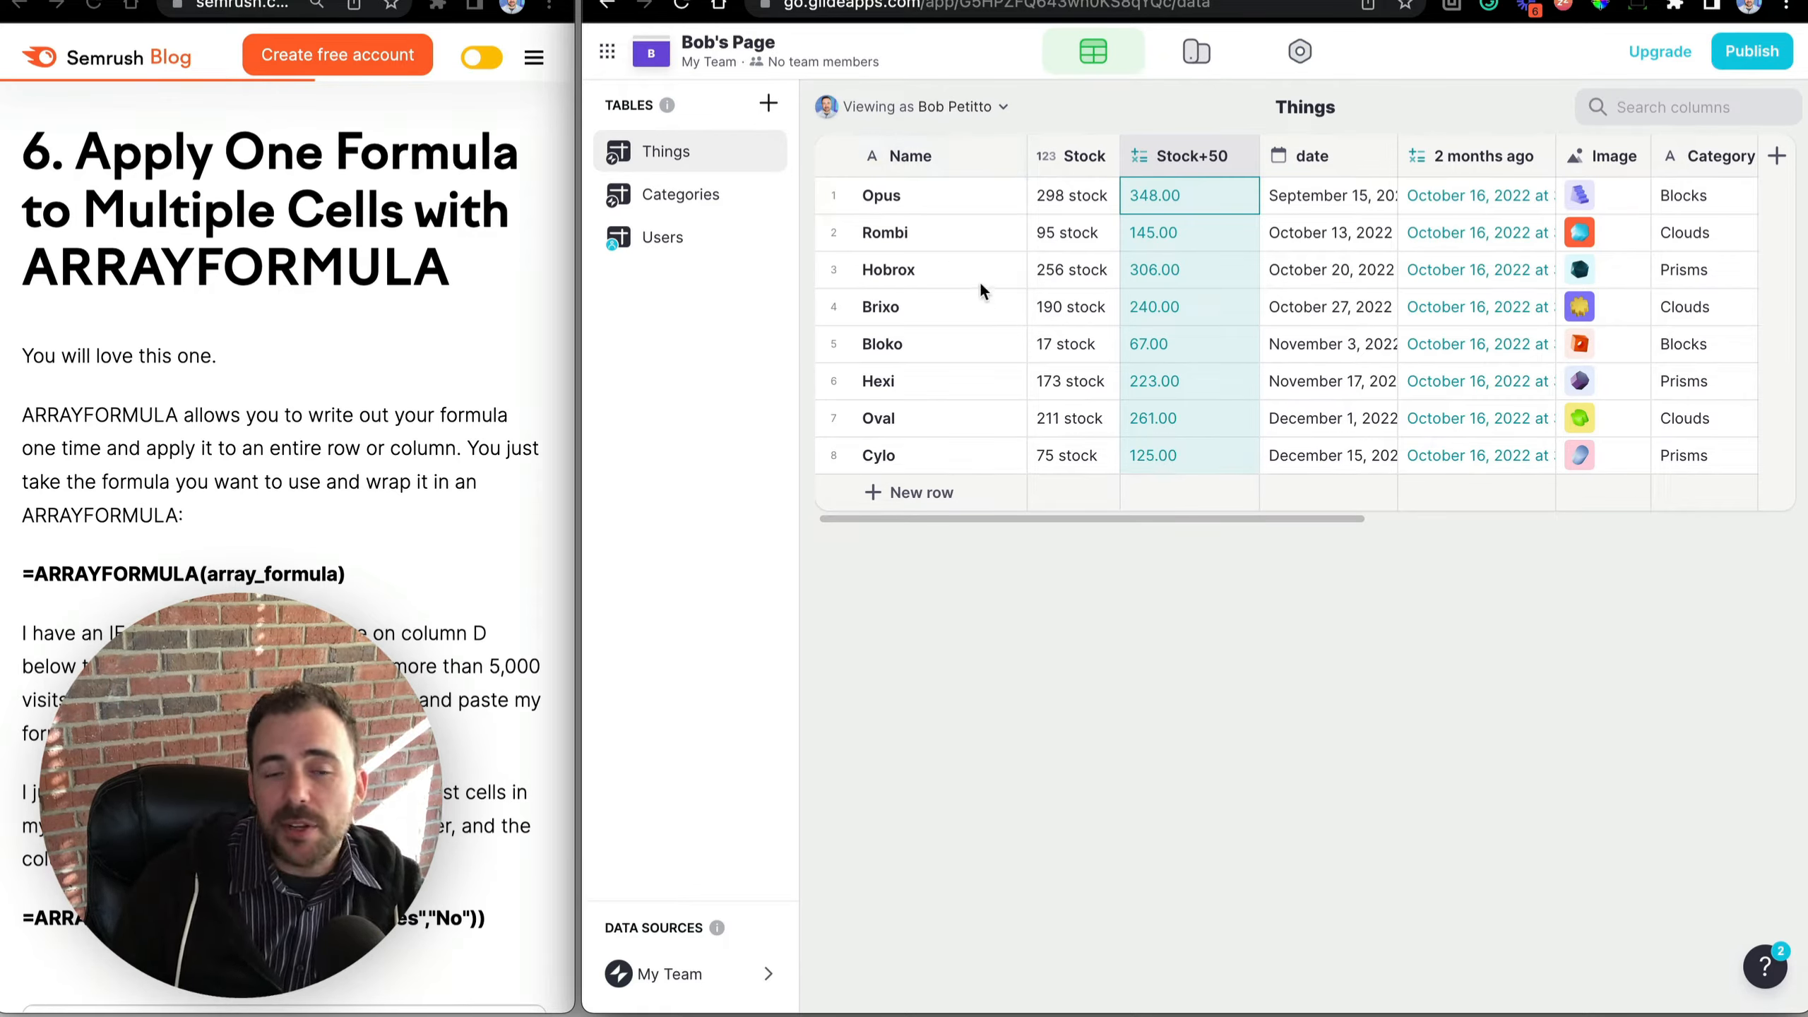
Add a Template column to the Things table with the template text "Stock: #".
{"action": "left_click", "coordinate": [1777, 155]}
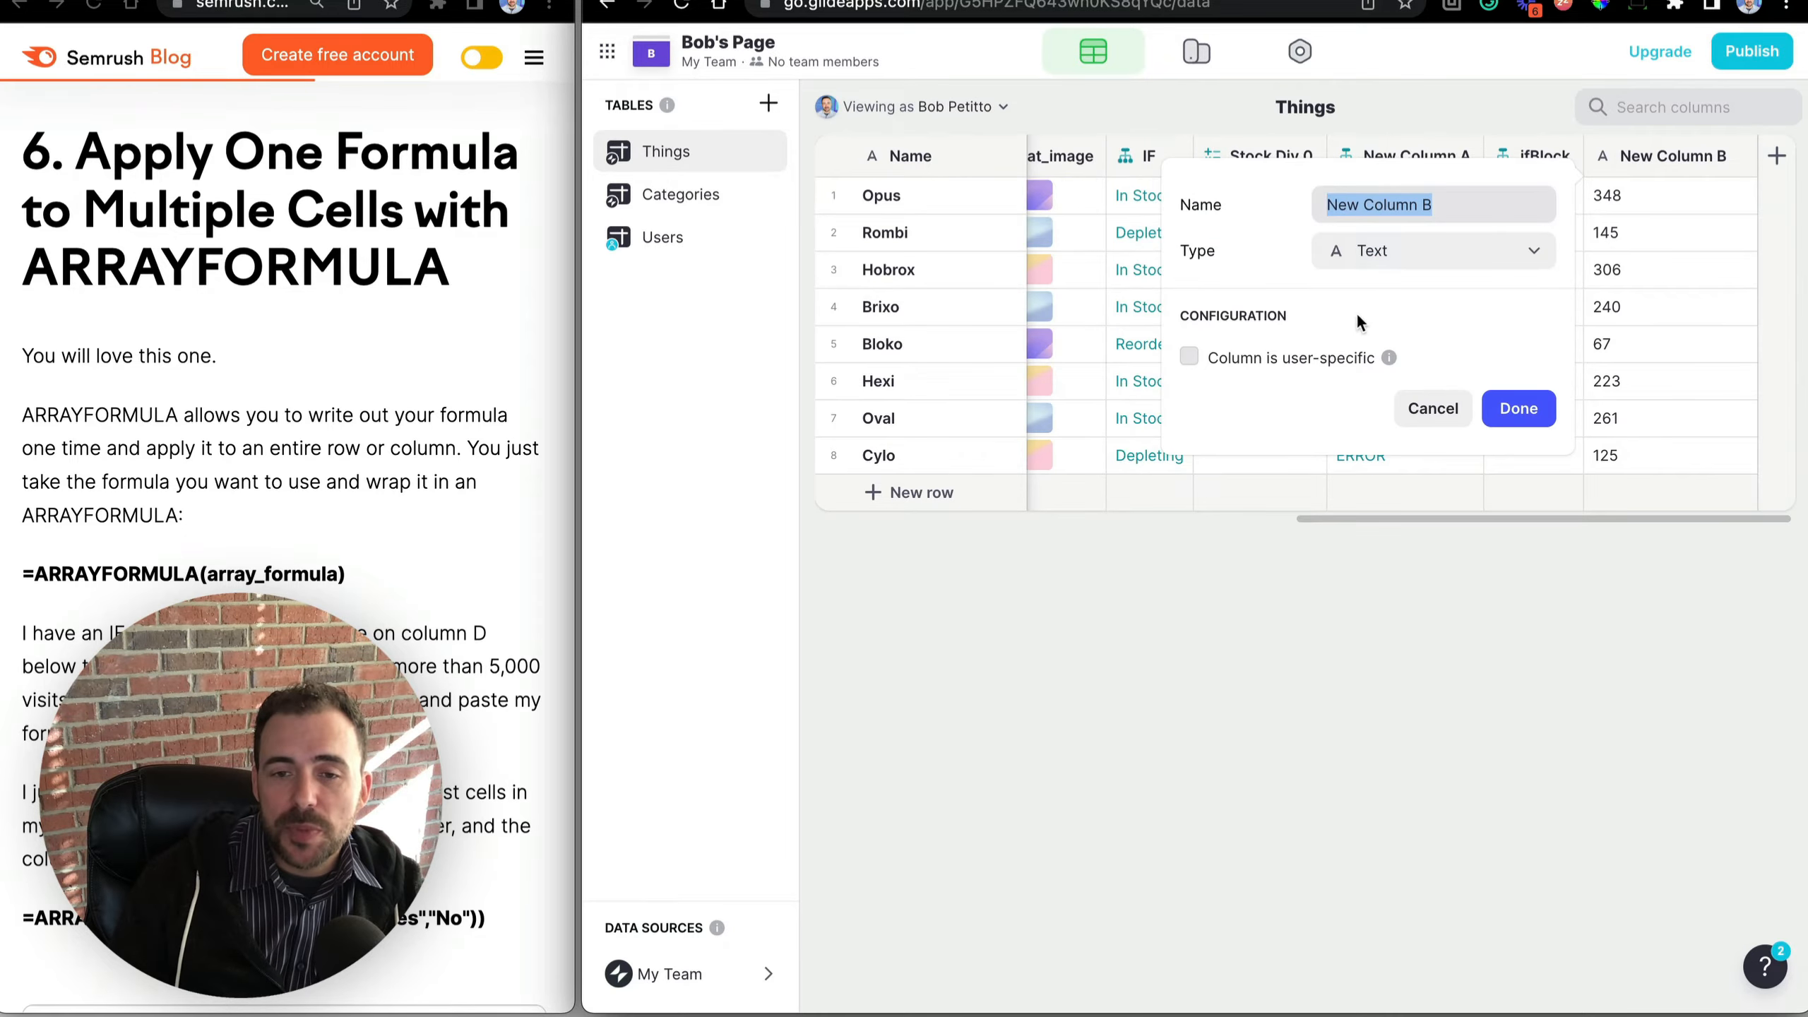
{"action": "left_click", "coordinate": [1384, 250]}
{"action": "left_click", "coordinate": [1353, 673]}
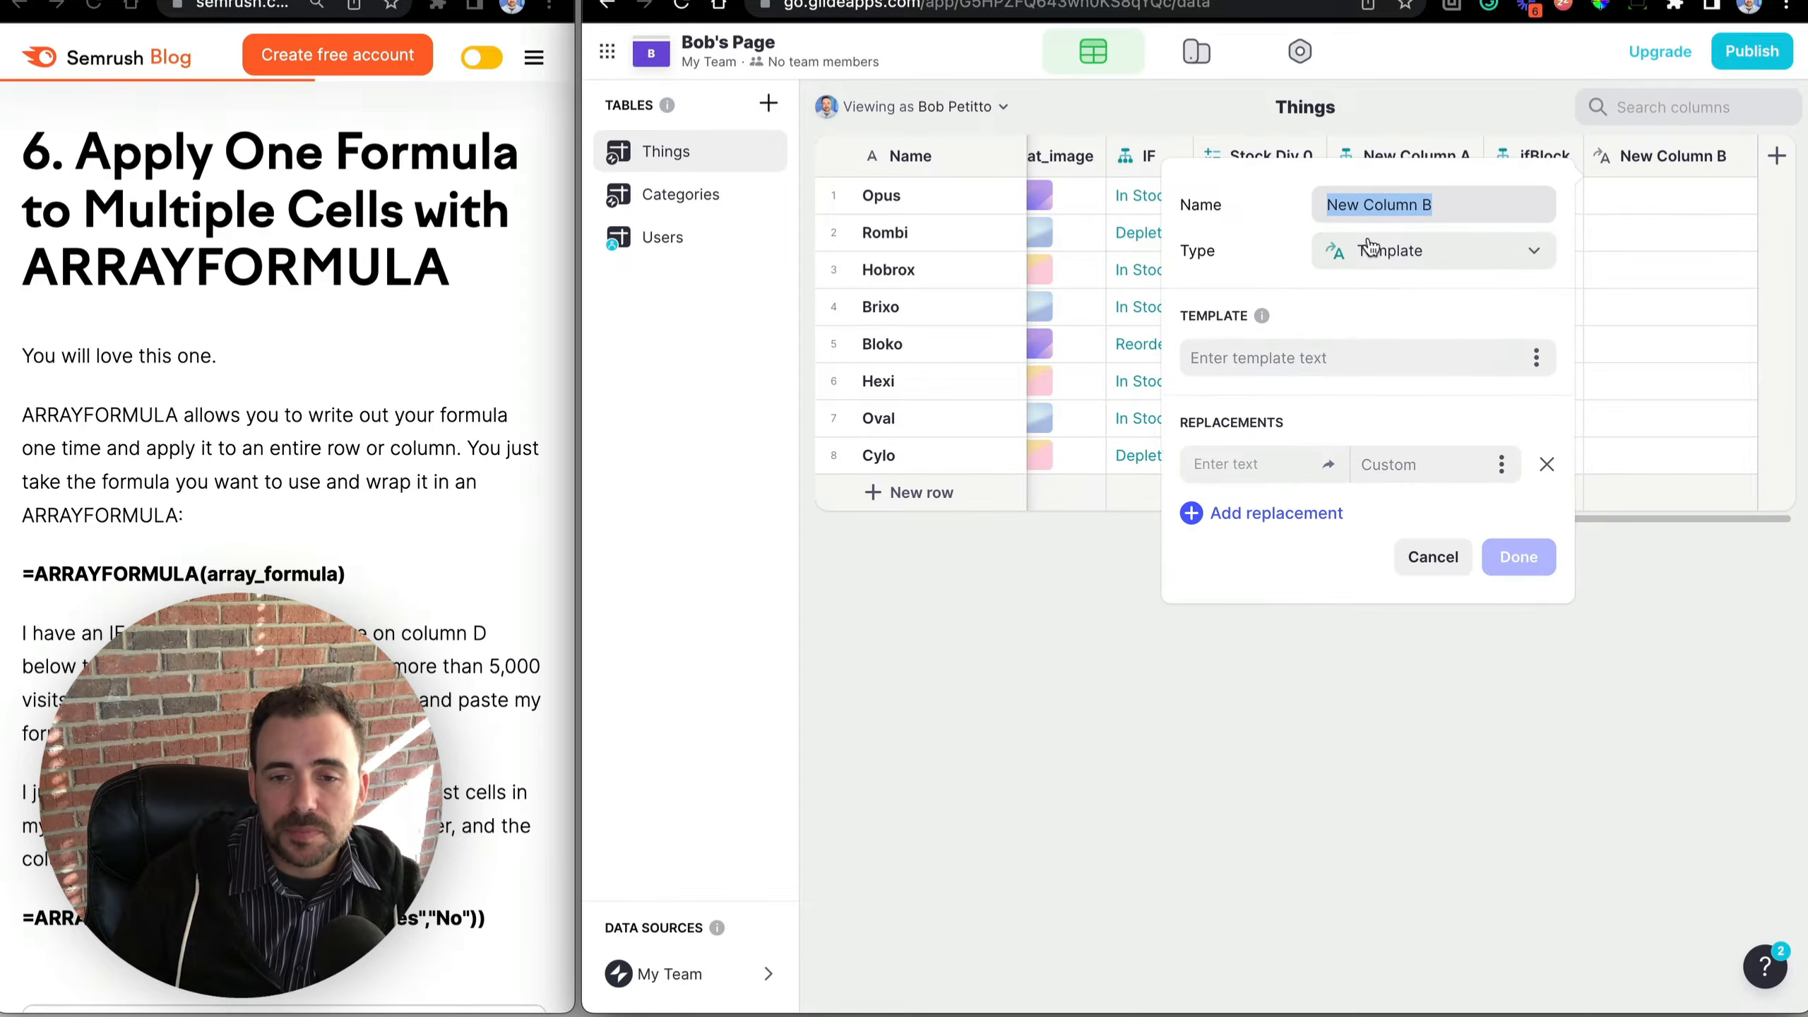
{"action": "left_click", "coordinate": [1326, 365]}
{"action": "type", "text": "Stock"}
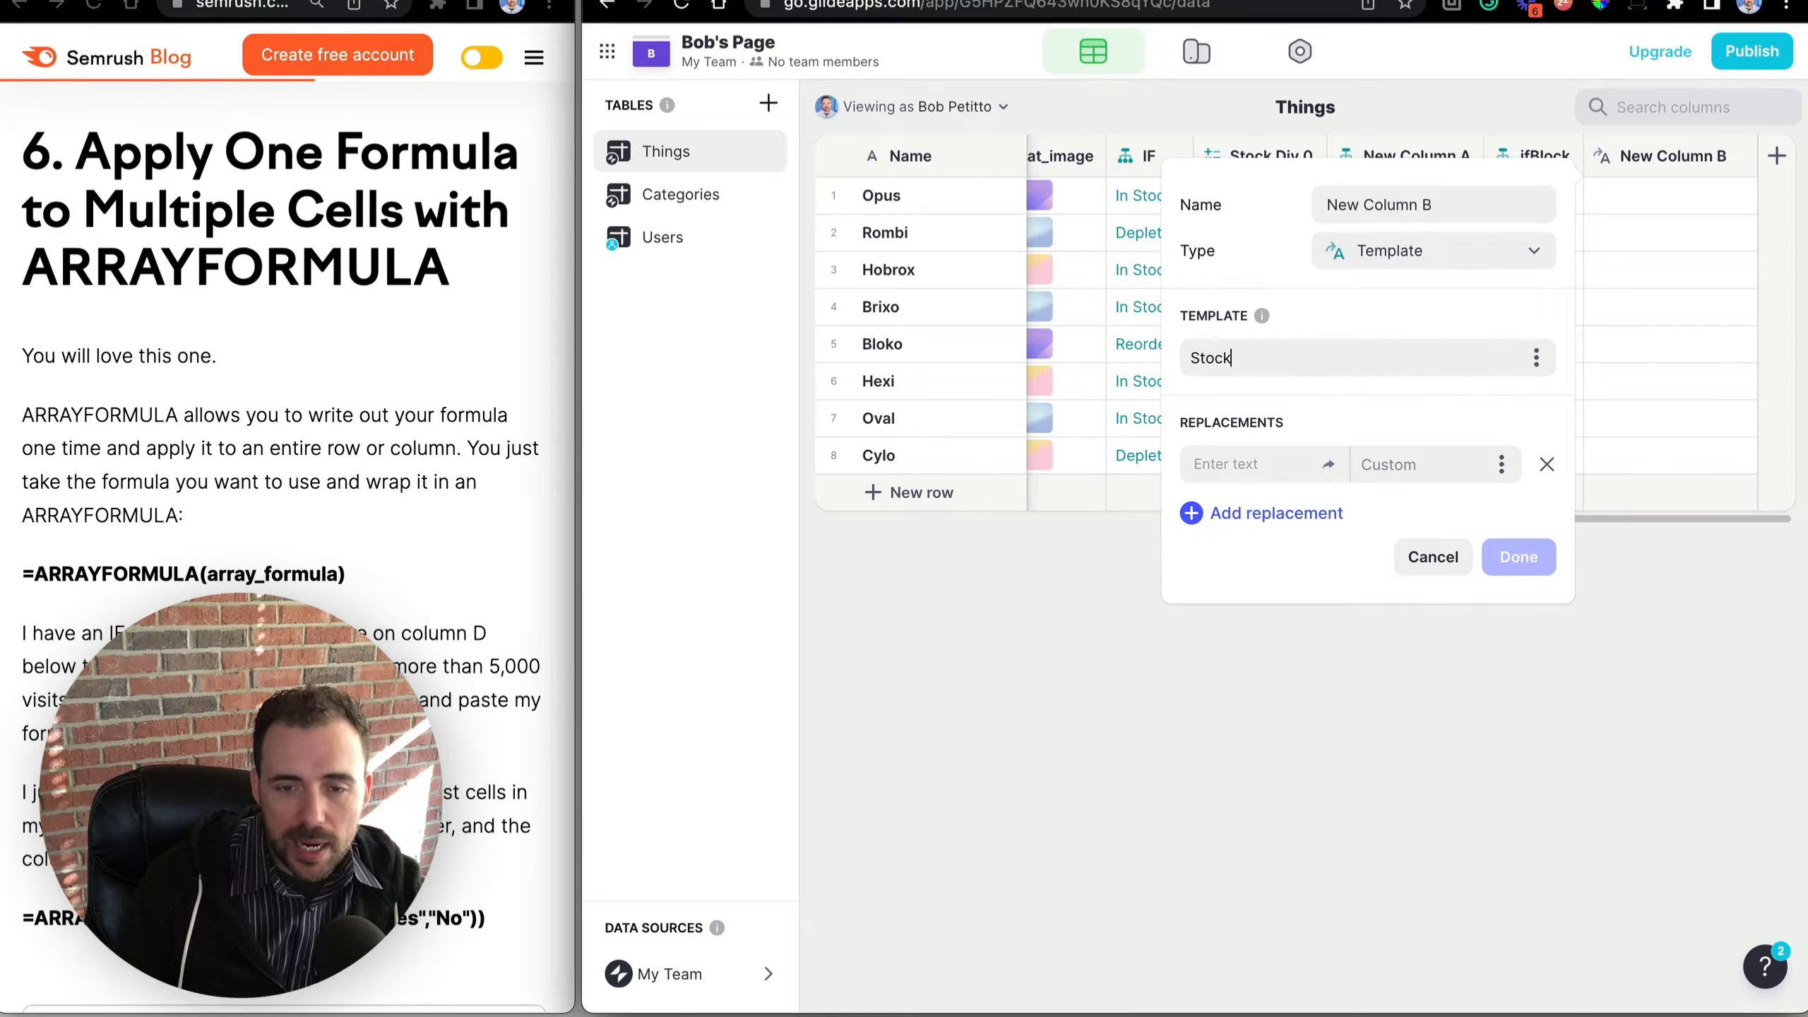
{"action": "type", "text": ": #"}
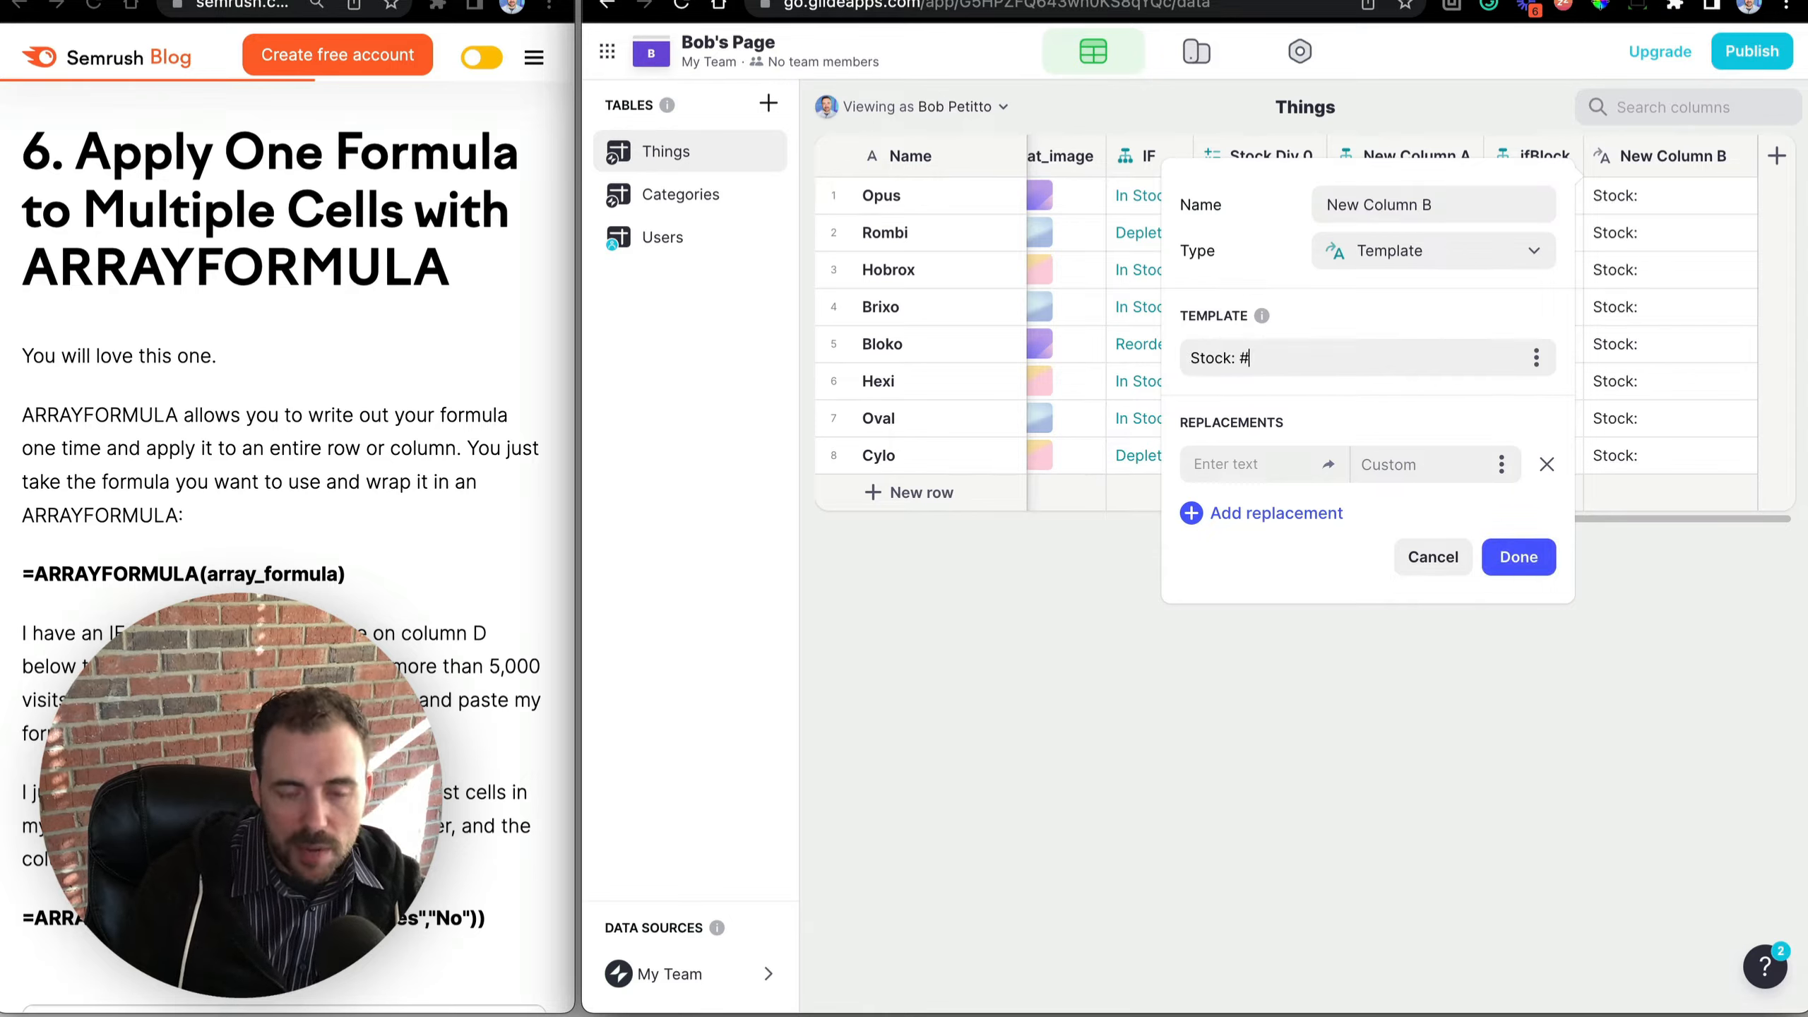
Replace # in the template with the Stock column's value and save the column.
{"action": "left_click", "coordinate": [1253, 463]}
{"action": "type", "text": "#"}
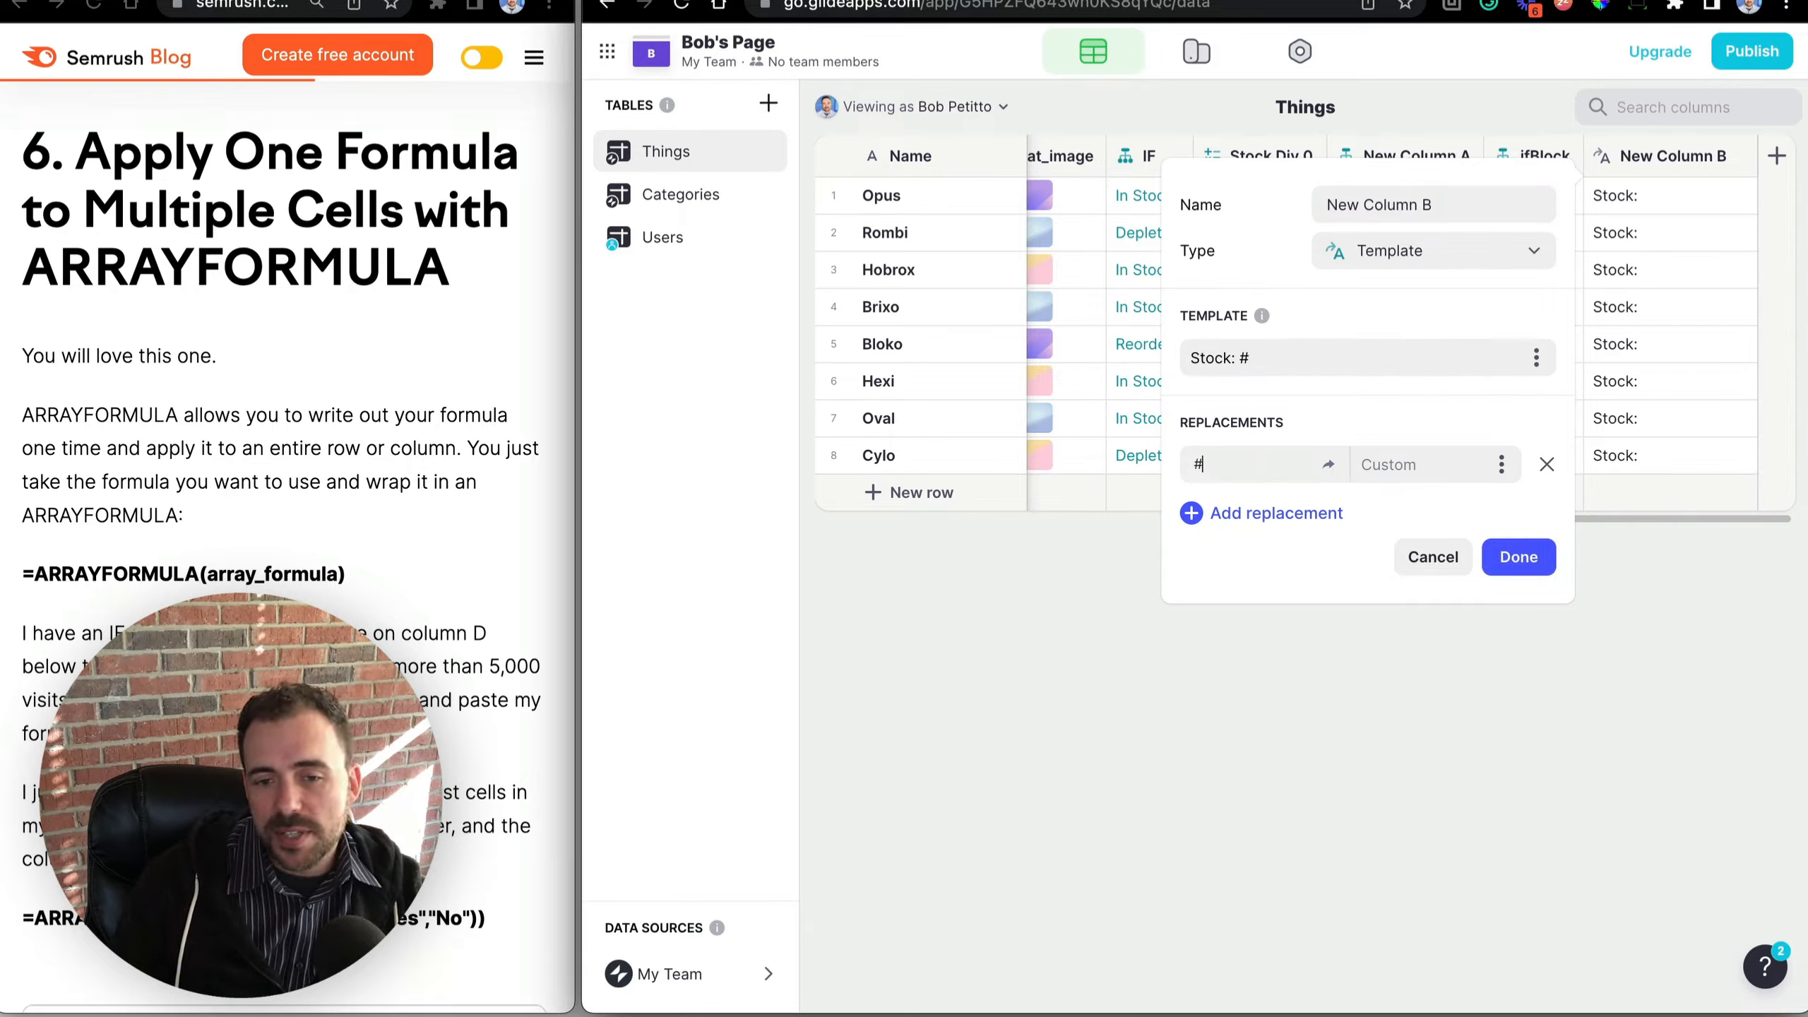
{"action": "left_click", "coordinate": [1468, 464]}
{"action": "left_click", "coordinate": [1306, 818]}
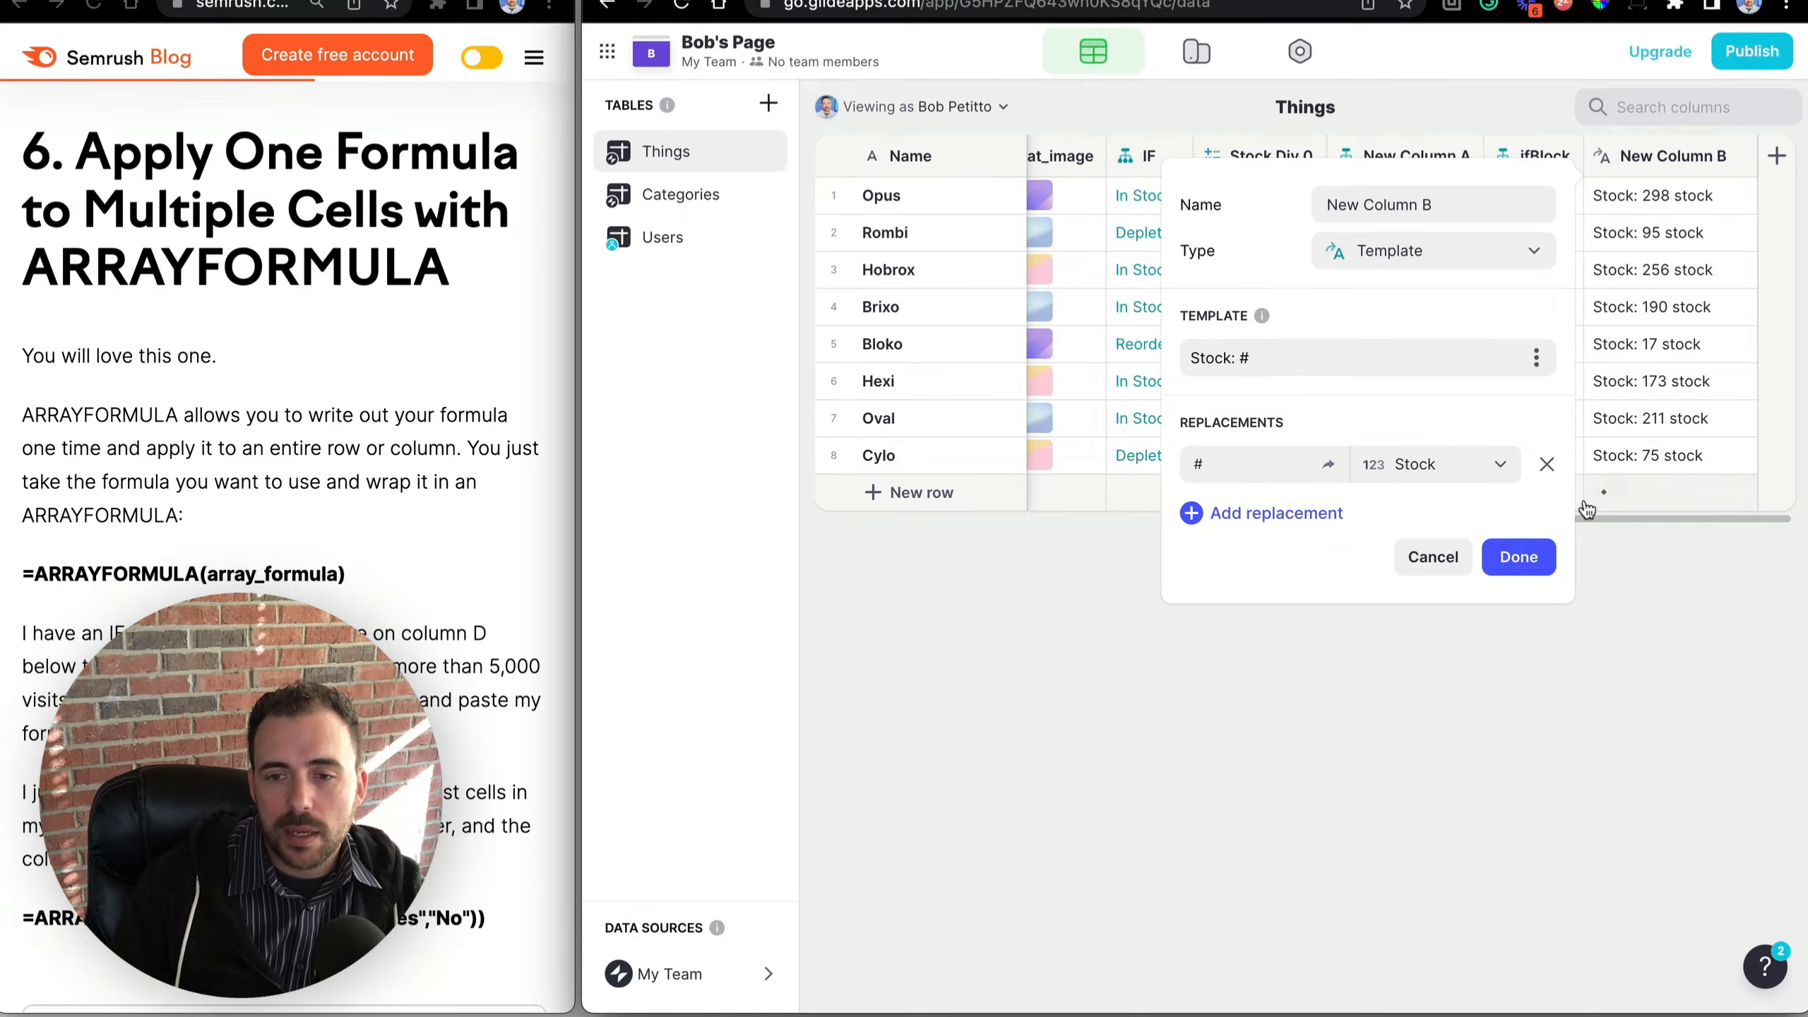
{"action": "left_click", "coordinate": [1519, 556]}
{"action": "left_click_drag", "start_coordinate": [1642, 200], "coordinate": [1650, 435]}
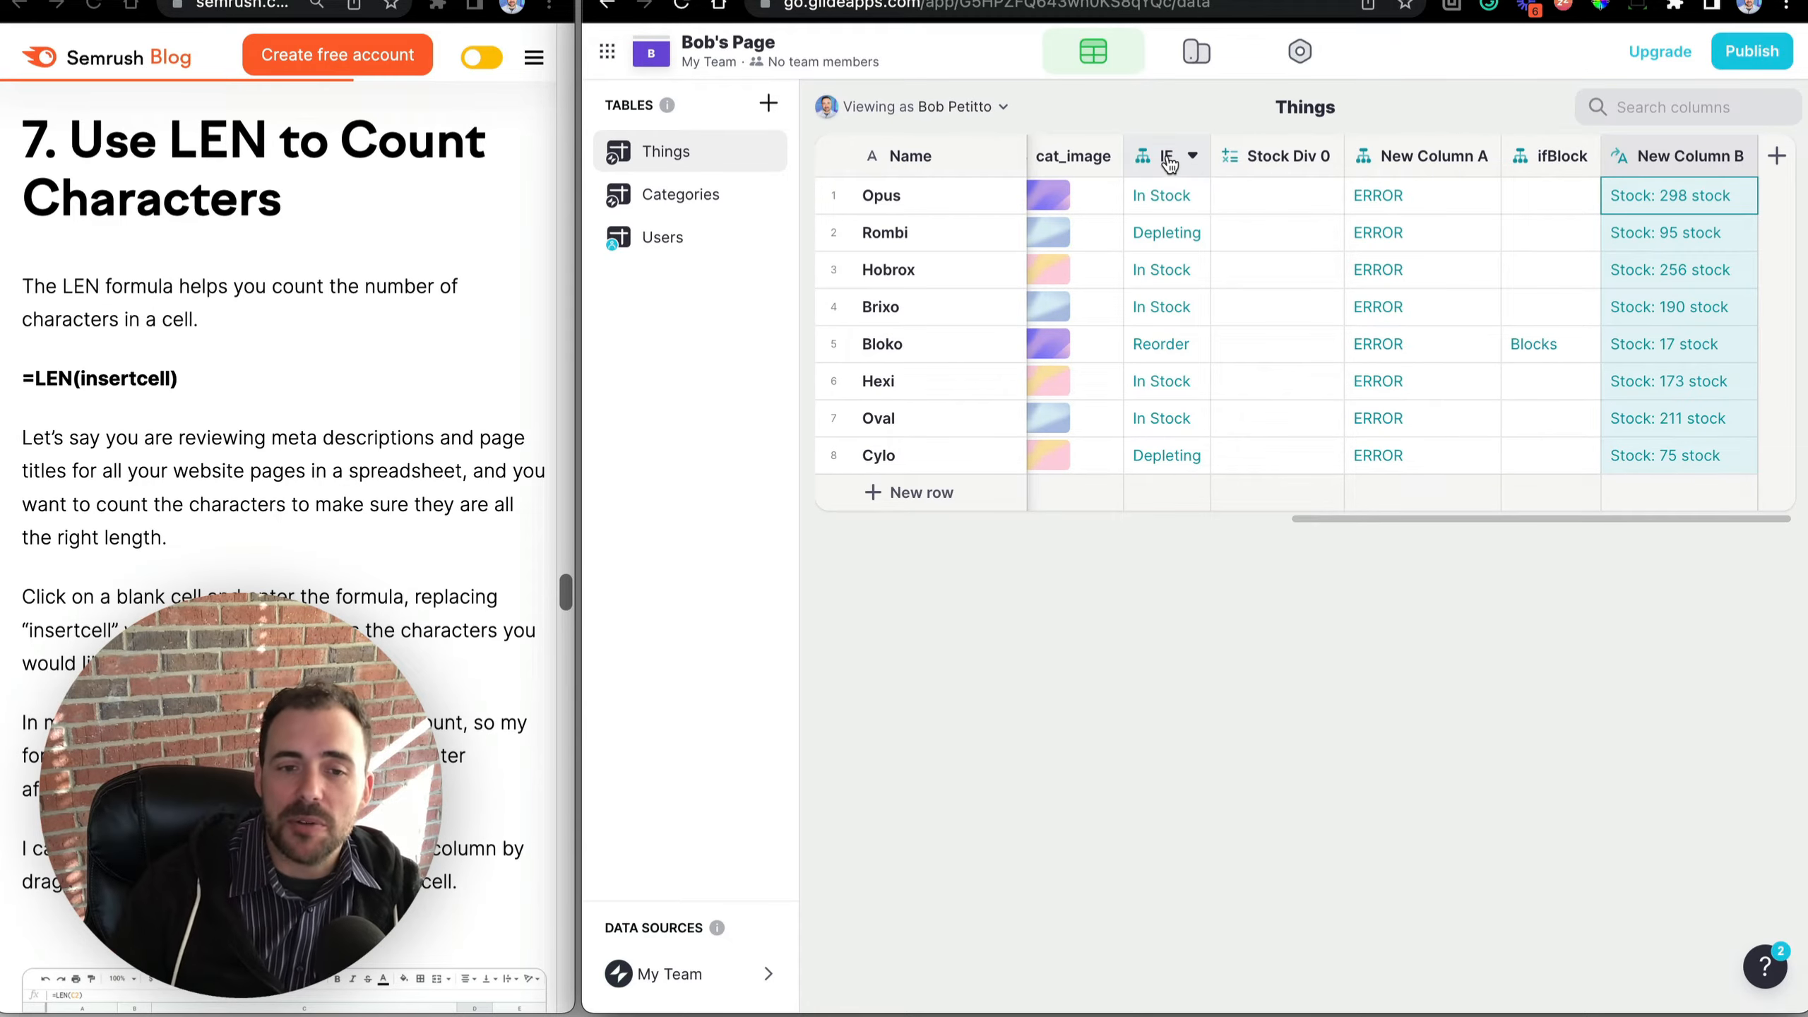
Insert a Split Text column named splitName directly after the Name column in the Things table.
{"action": "scroll", "coordinate": [1344, 283], "scroll_direction": "left", "scroll_amount": 10}
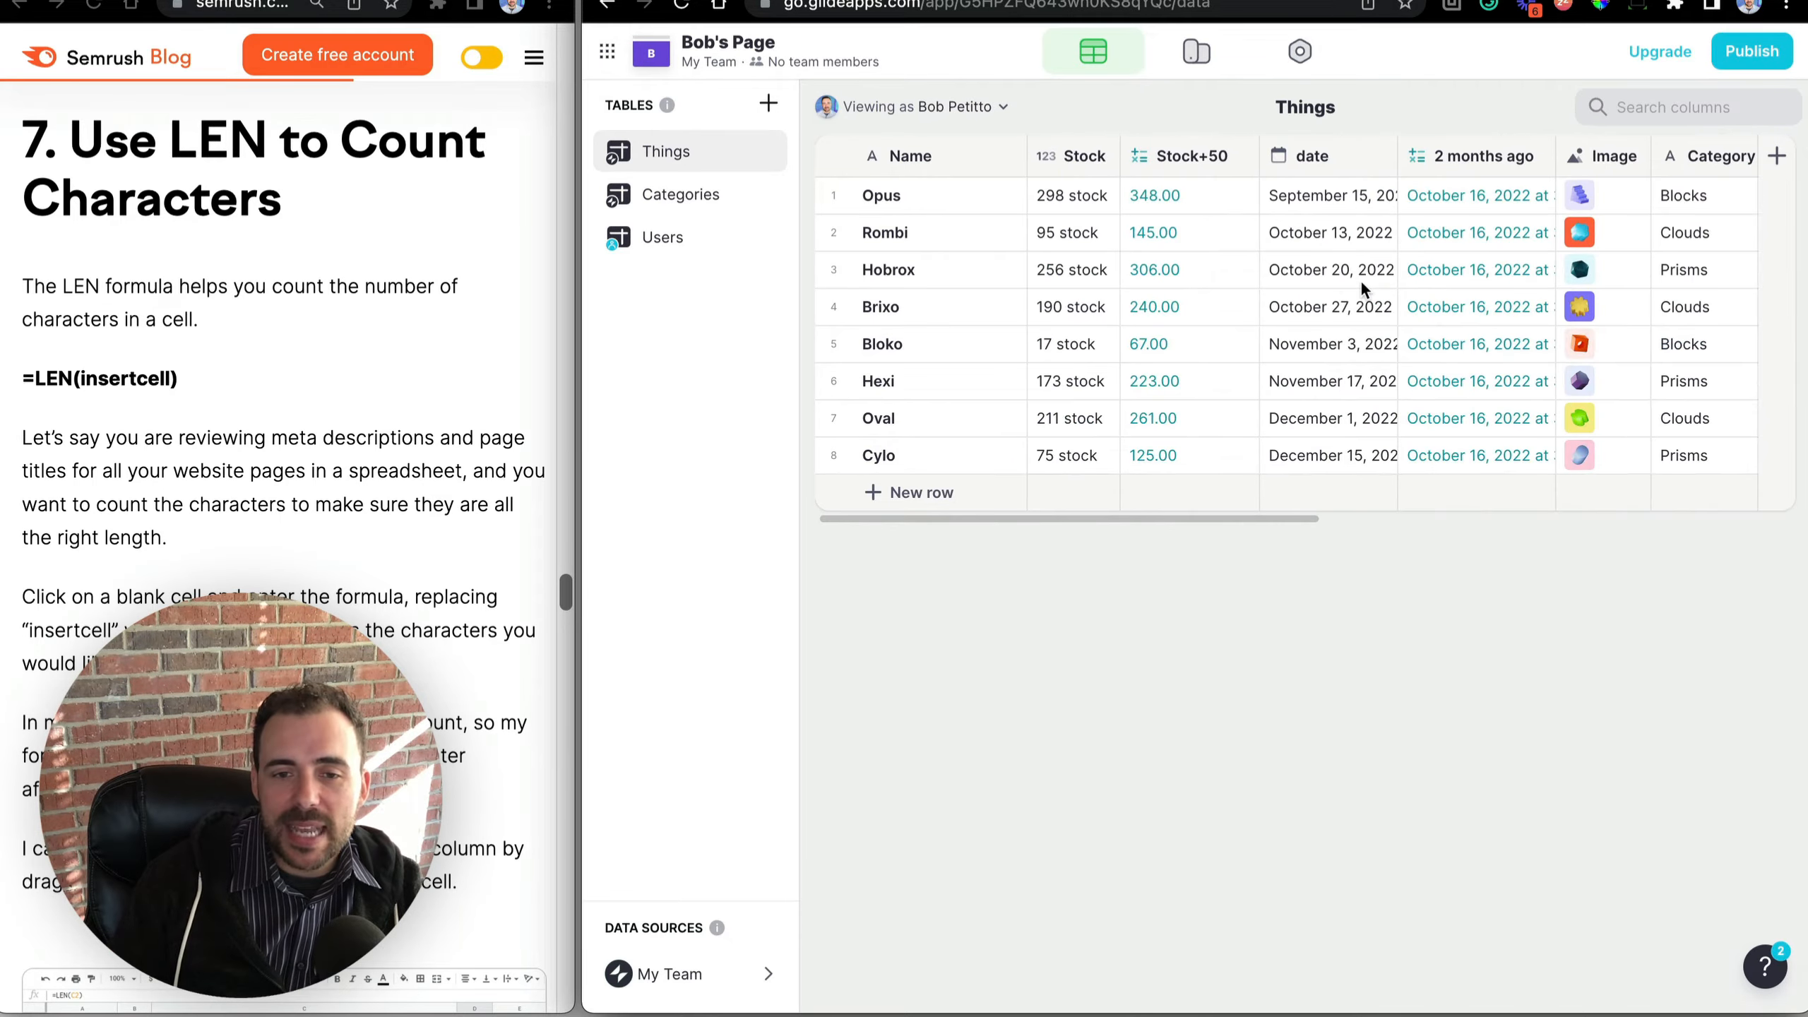
{"action": "left_click_drag", "start_coordinate": [938, 232], "coordinate": [904, 474]}
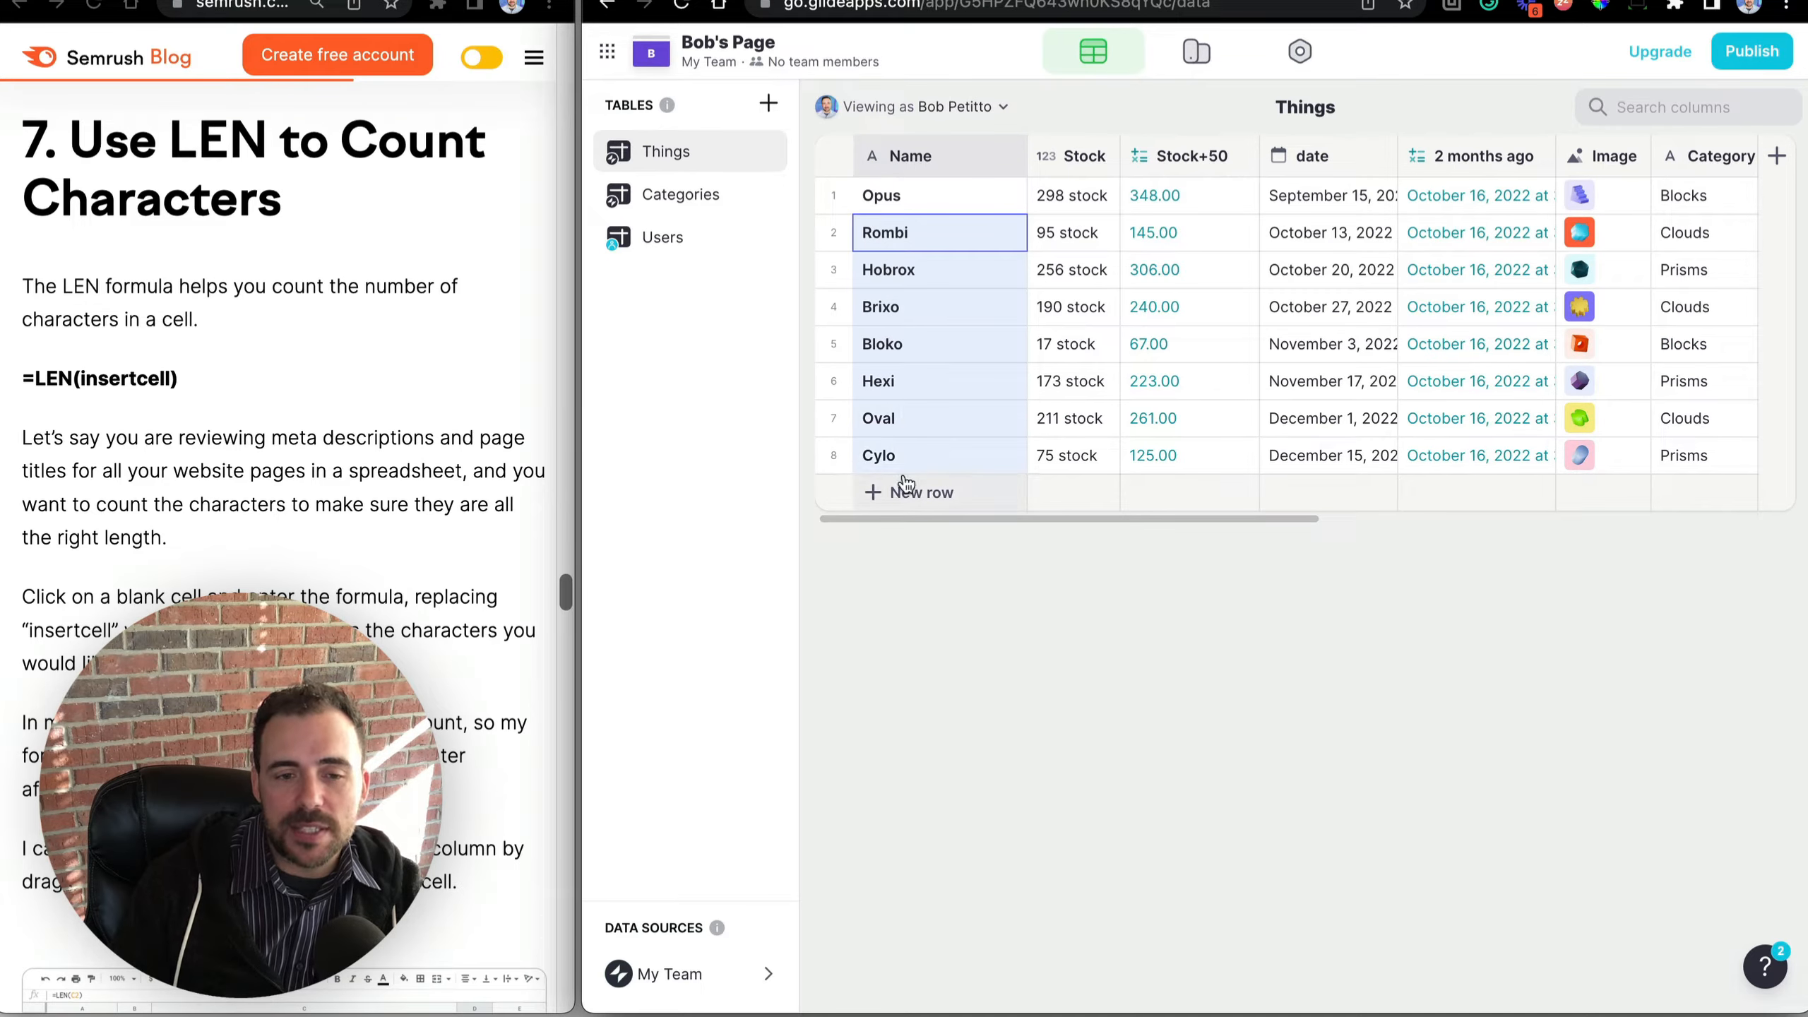
{"action": "left_click", "coordinate": [1014, 157]}
{"action": "left_click", "coordinate": [975, 274]}
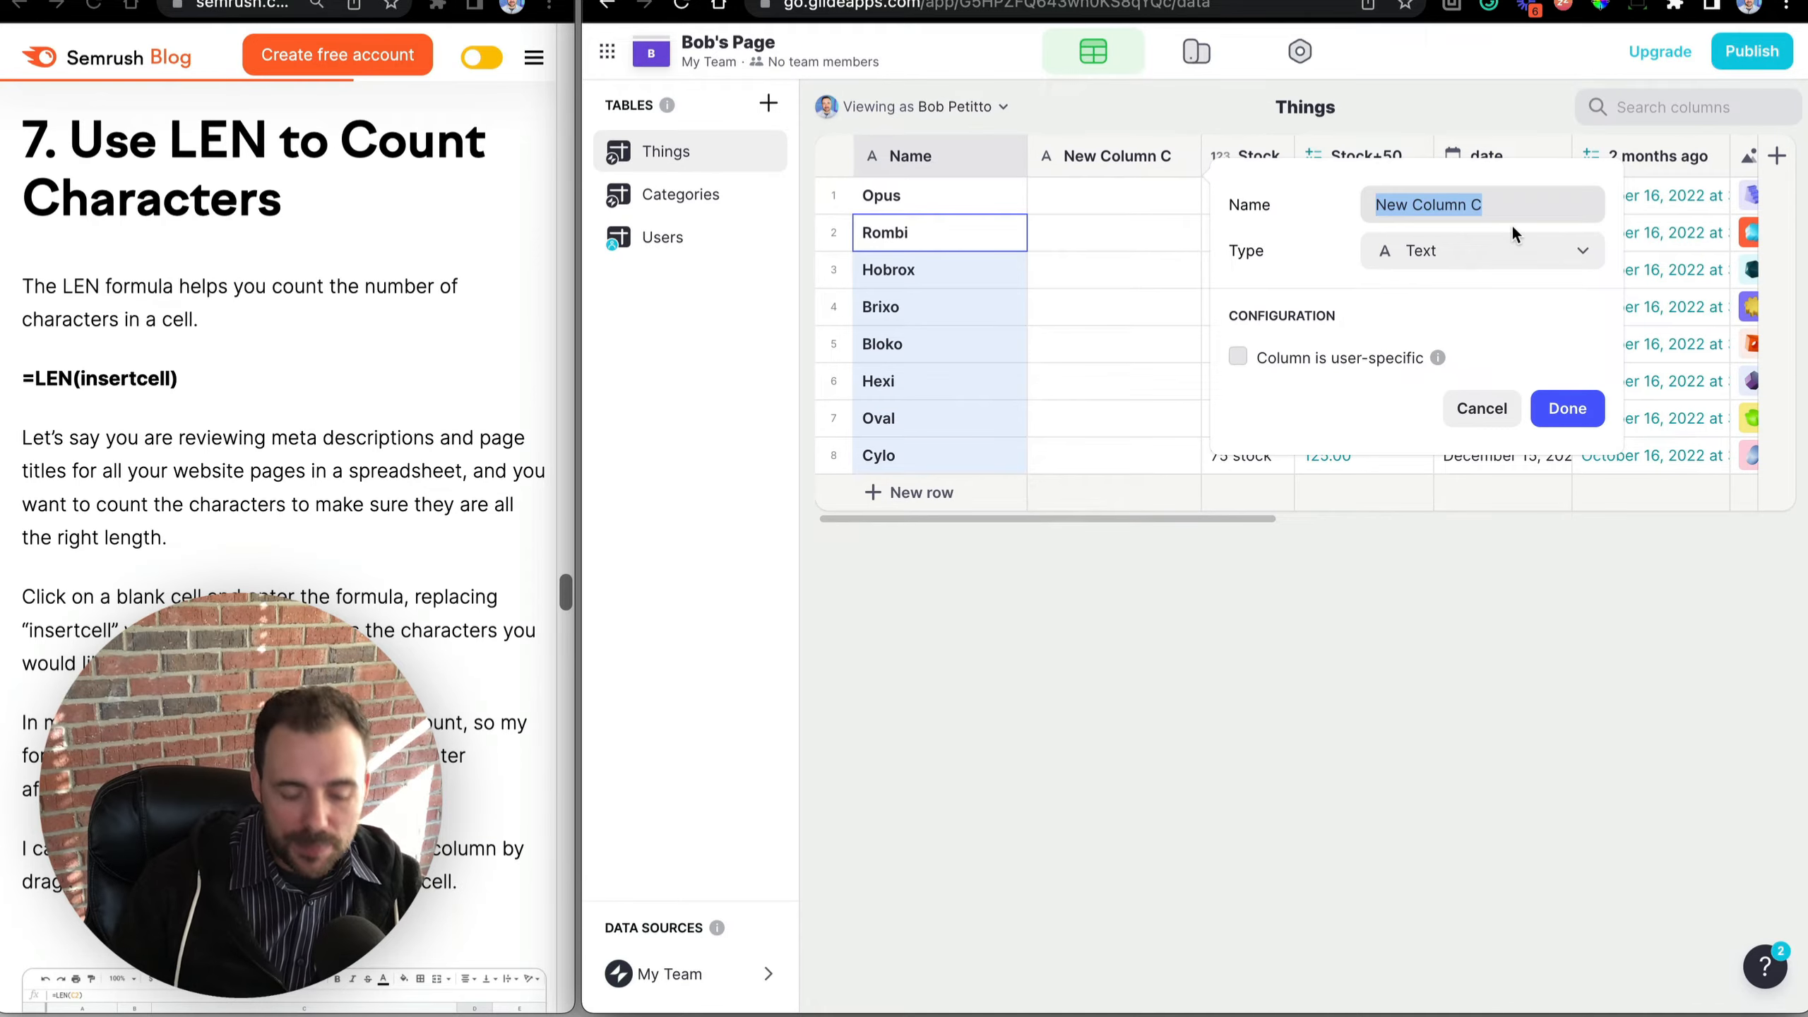
{"action": "type", "text": "splitNa"}
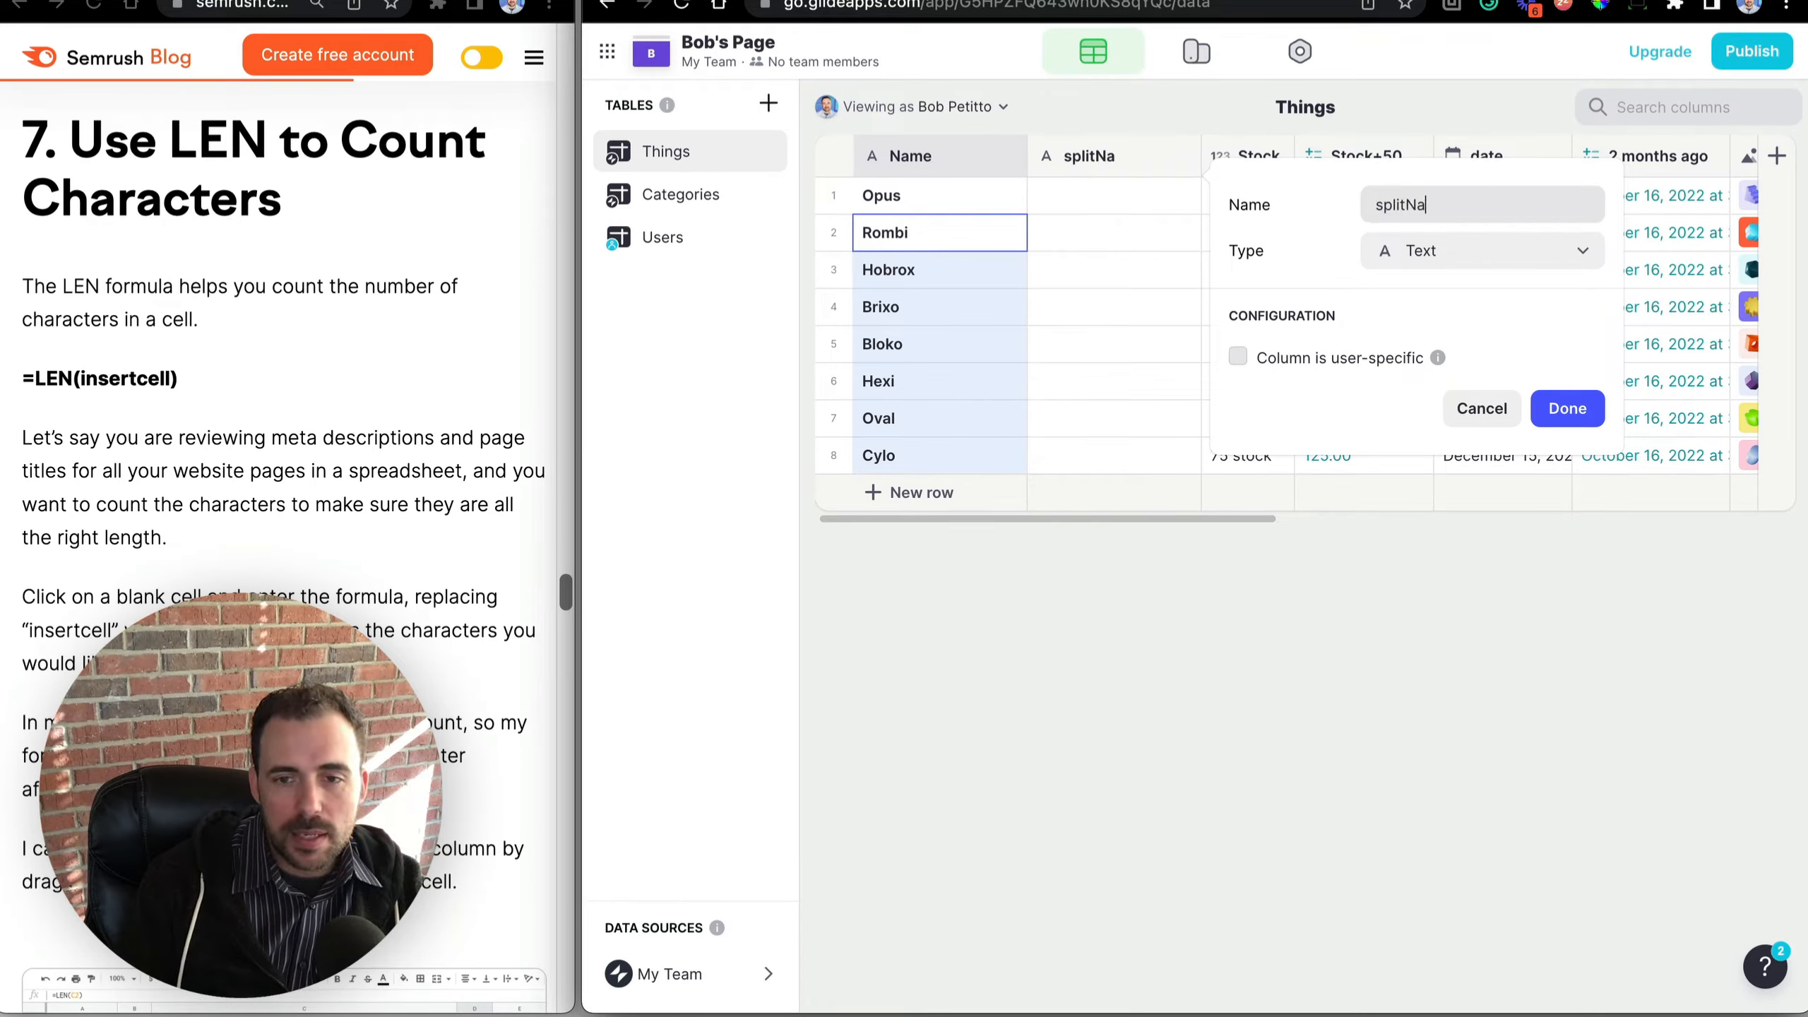
{"action": "type", "text": "me"}
{"action": "left_click", "coordinate": [1477, 249]}
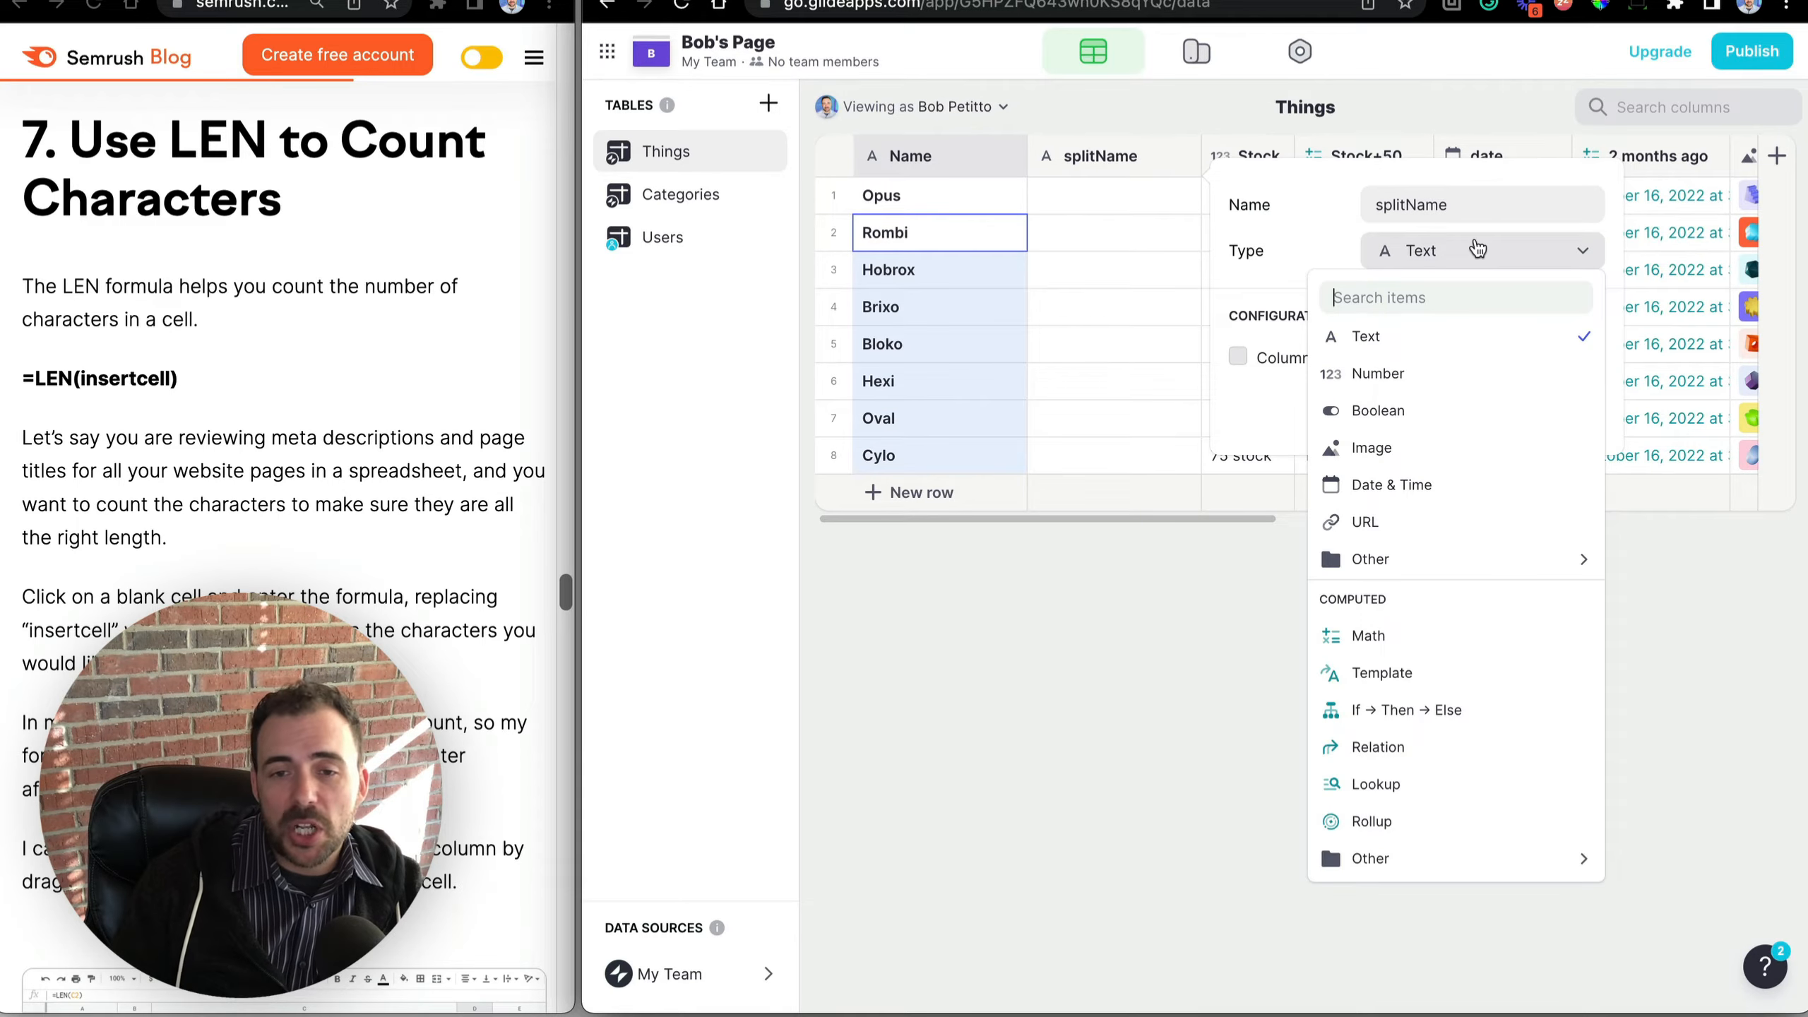
{"action": "type", "text": "split"}
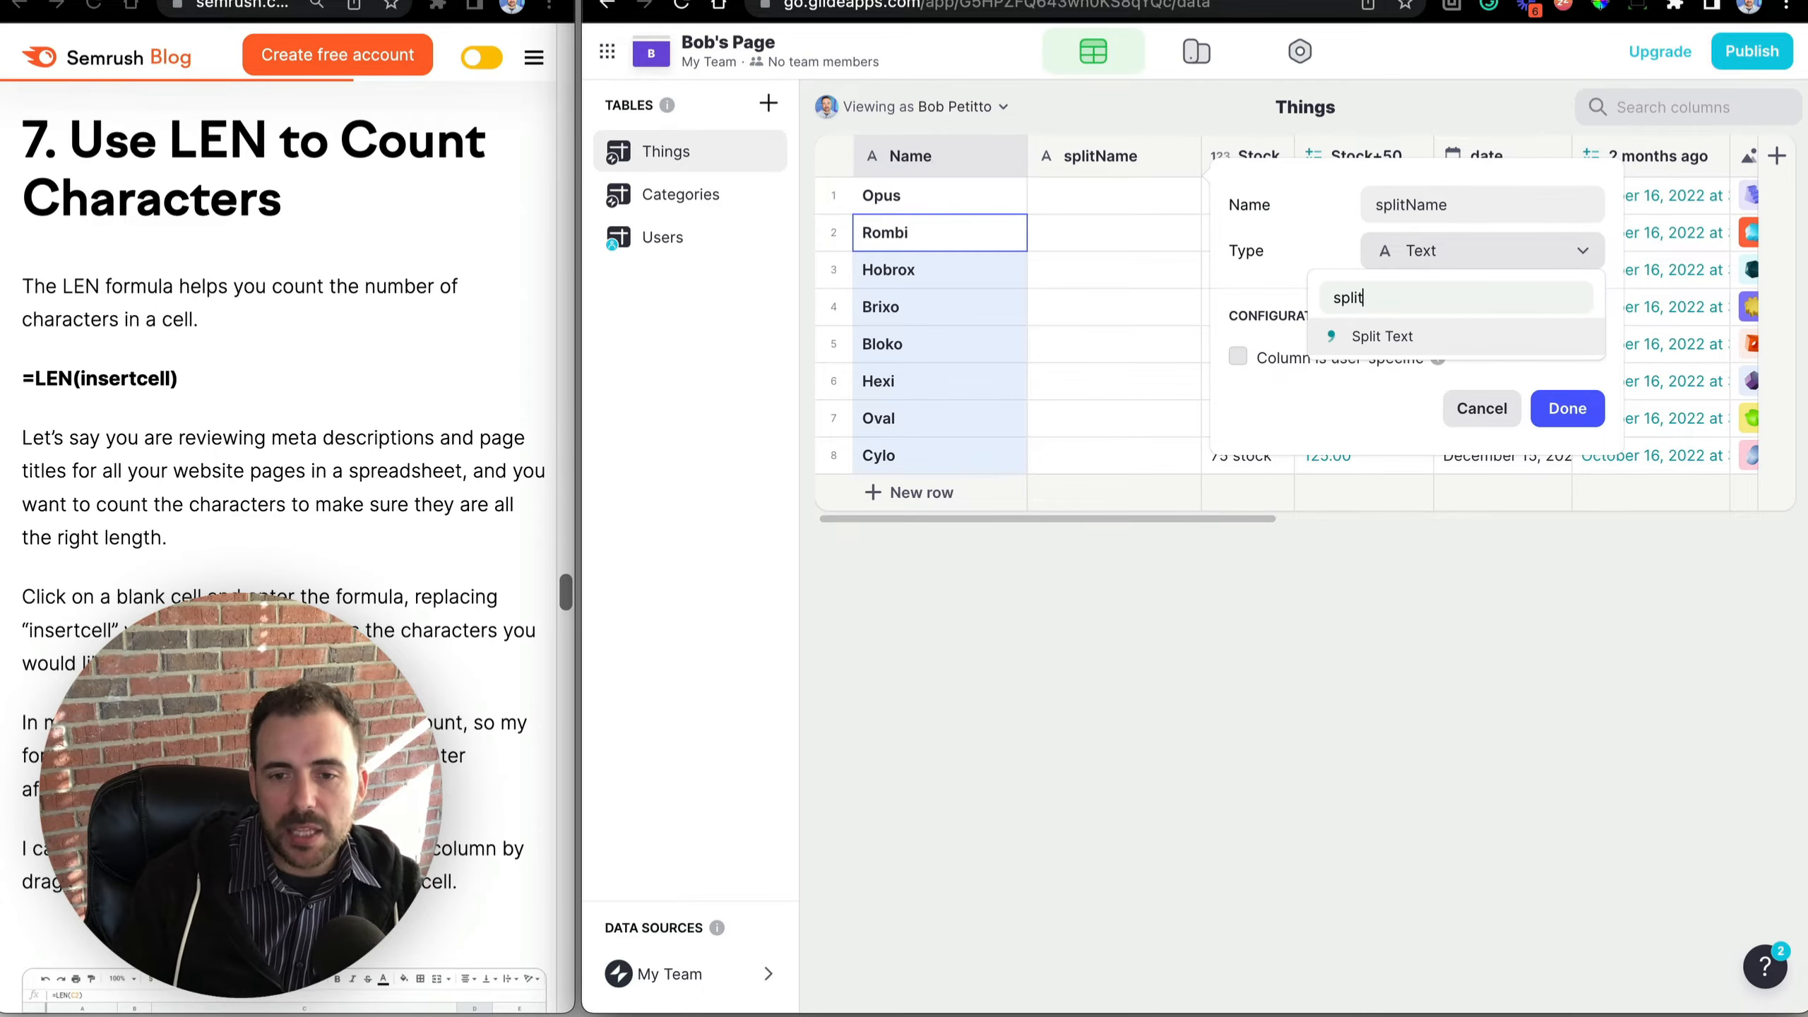
{"action": "left_click", "coordinate": [1381, 335]}
Make splitName split the Name column with an empty separator and save the column.
{"action": "left_click", "coordinate": [1417, 359]}
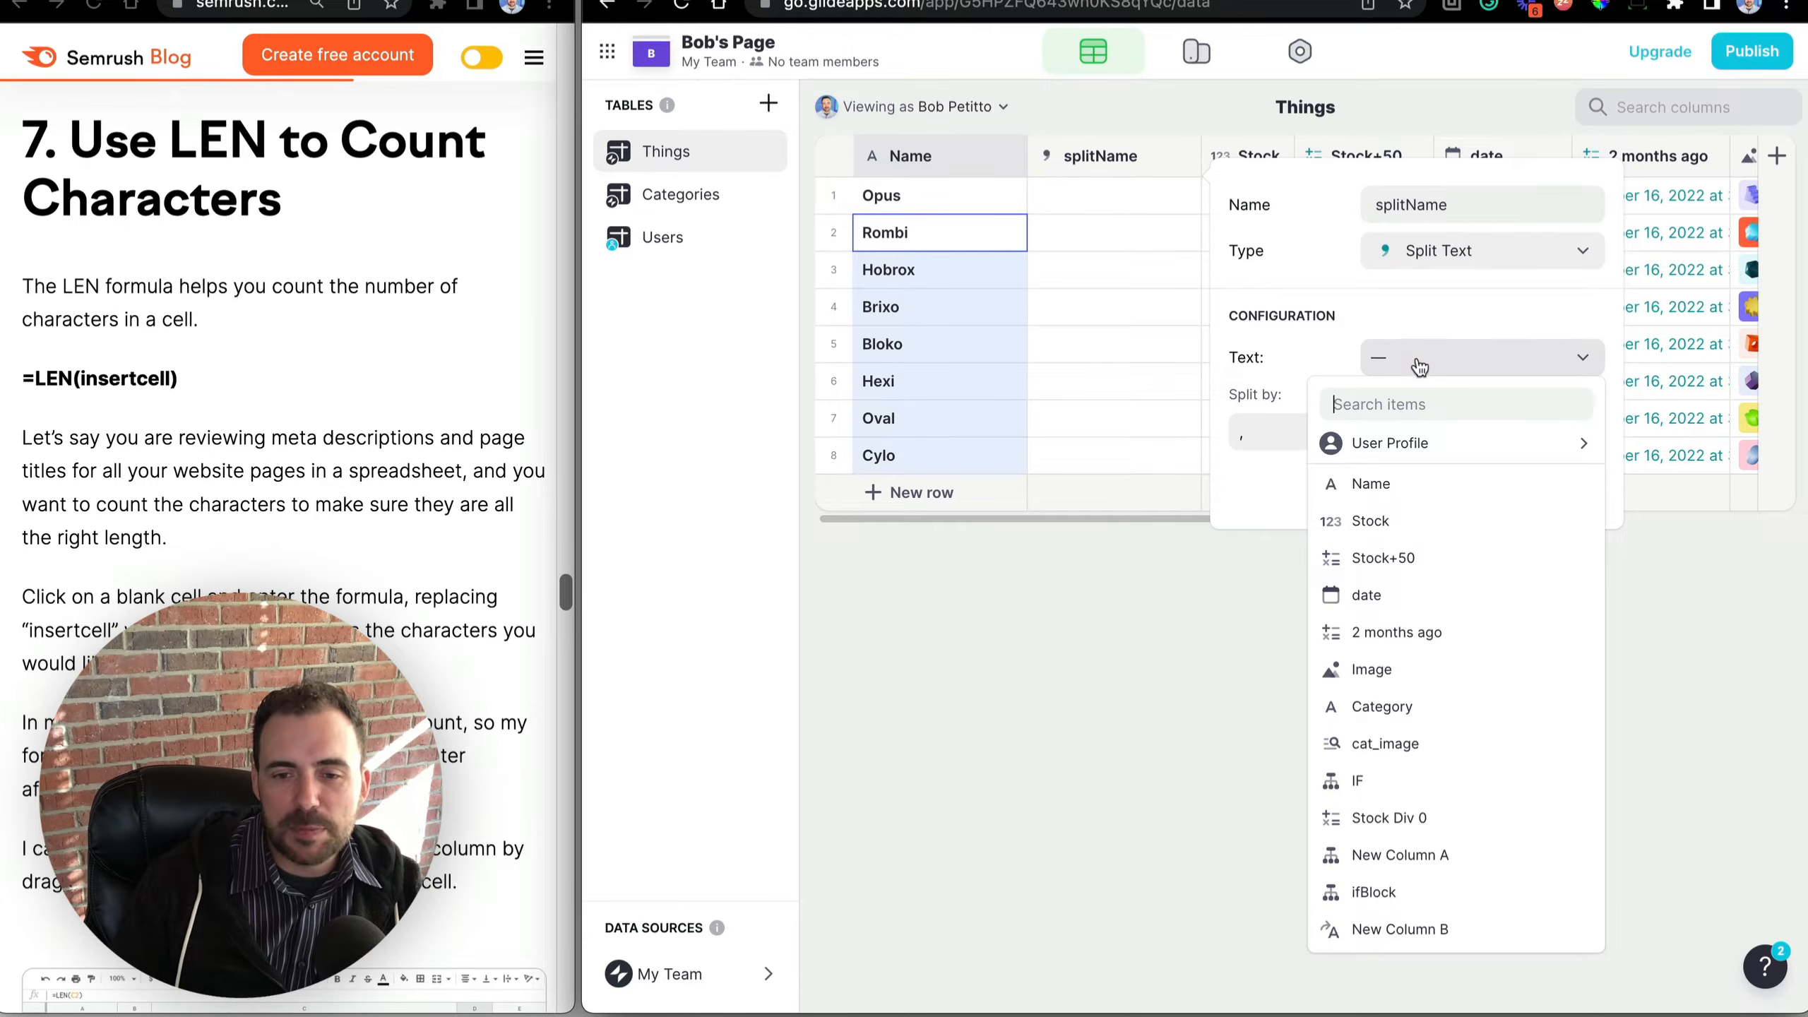
{"action": "left_click", "coordinate": [1398, 488]}
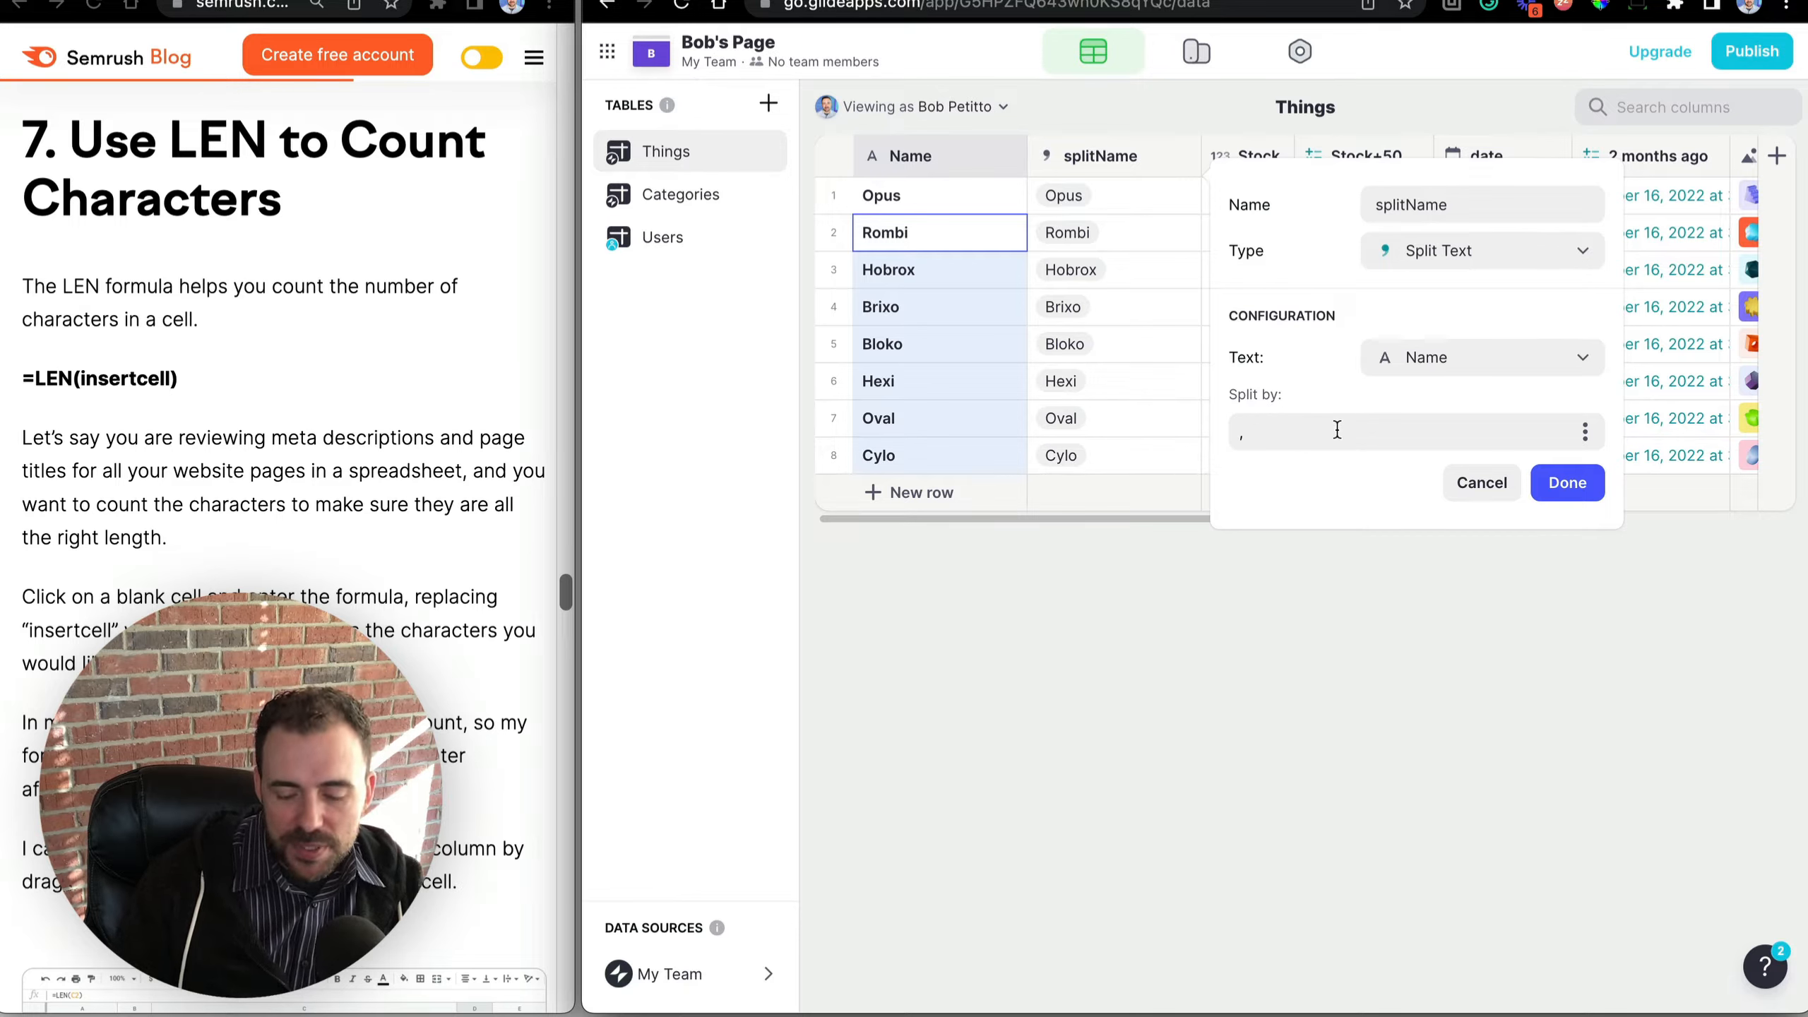
{"action": "key", "text": "BackSpace"}
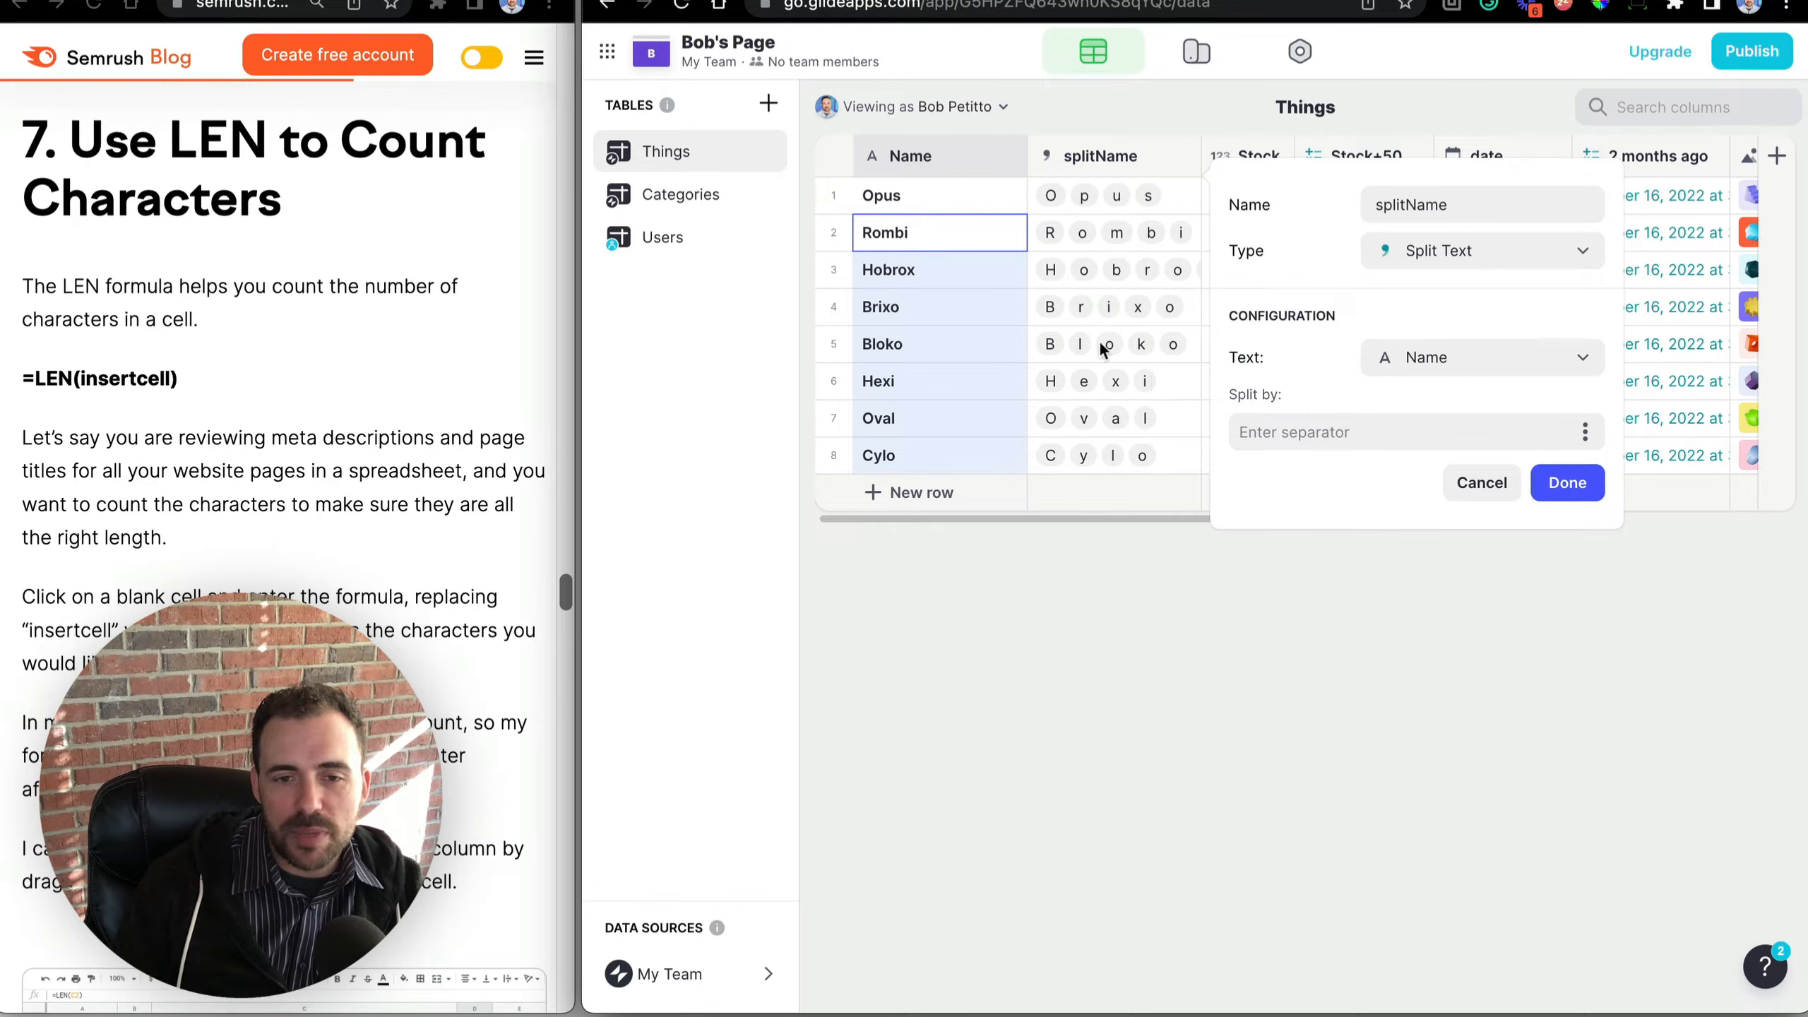
{"action": "left_click", "coordinate": [1554, 481]}
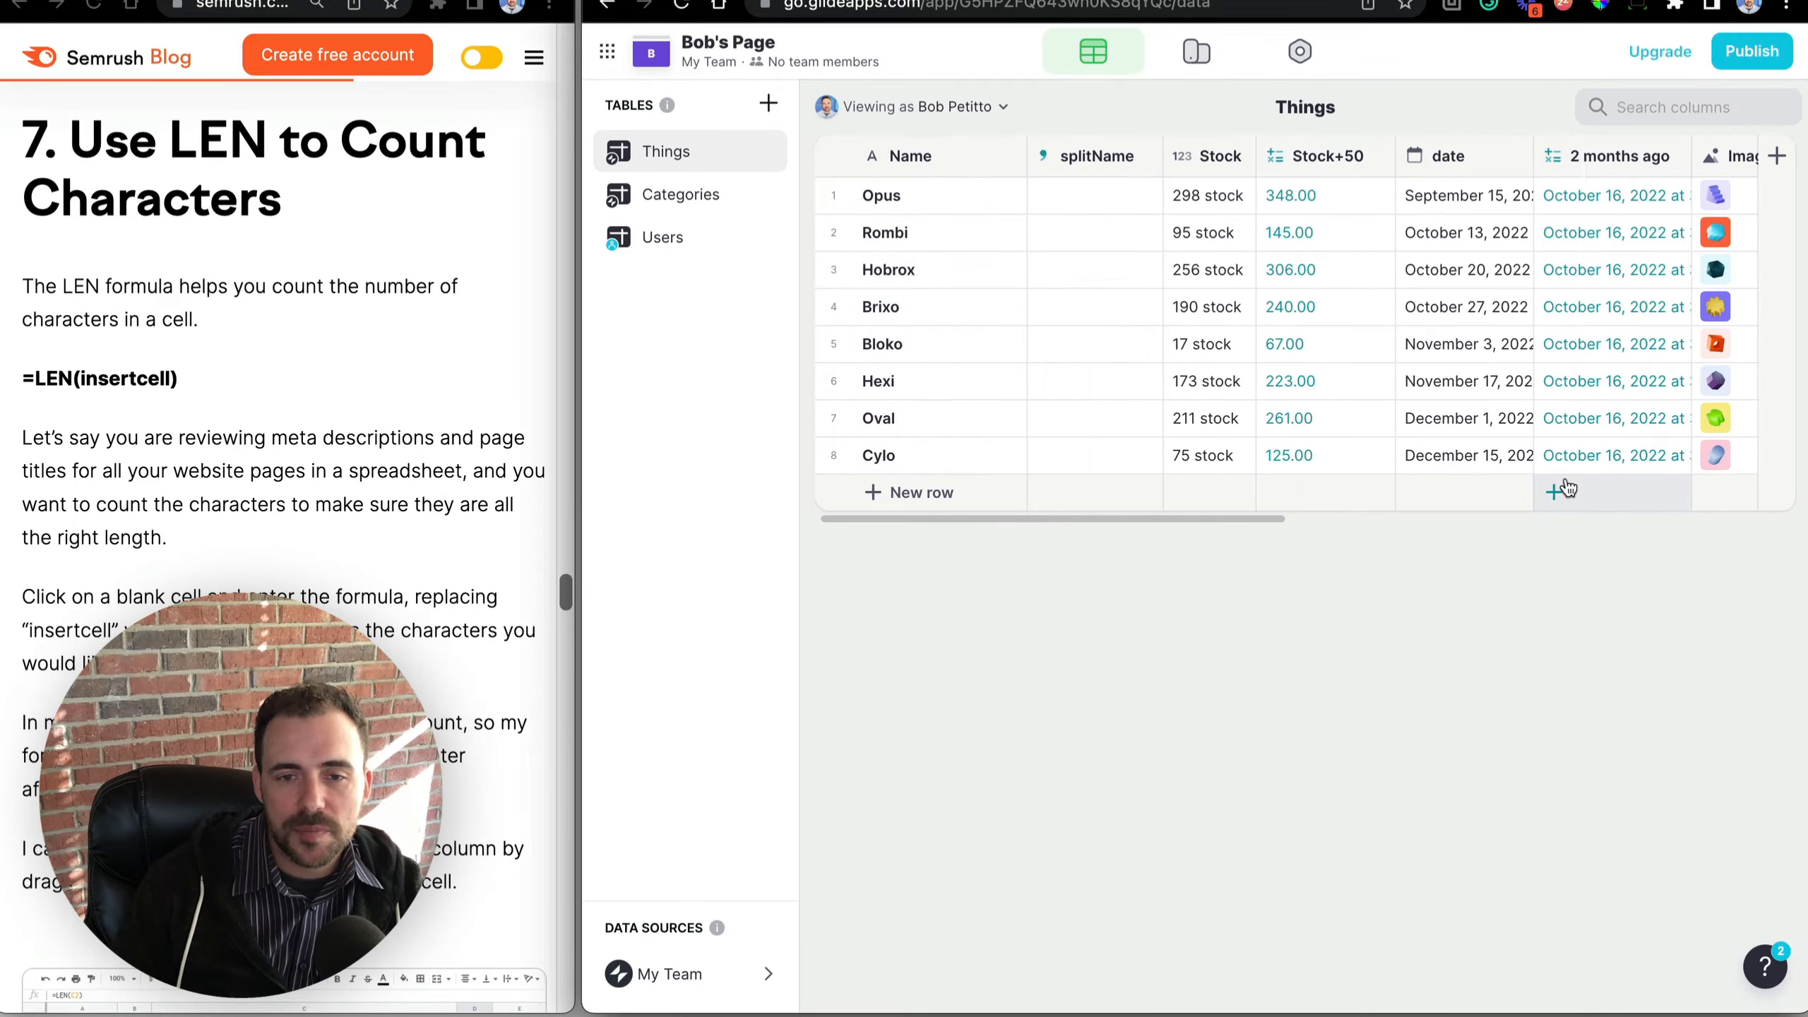
Insert a Rollup column named countLen directly after splitName.
{"action": "left_click", "coordinate": [1149, 157]}
{"action": "left_click", "coordinate": [1078, 268]}
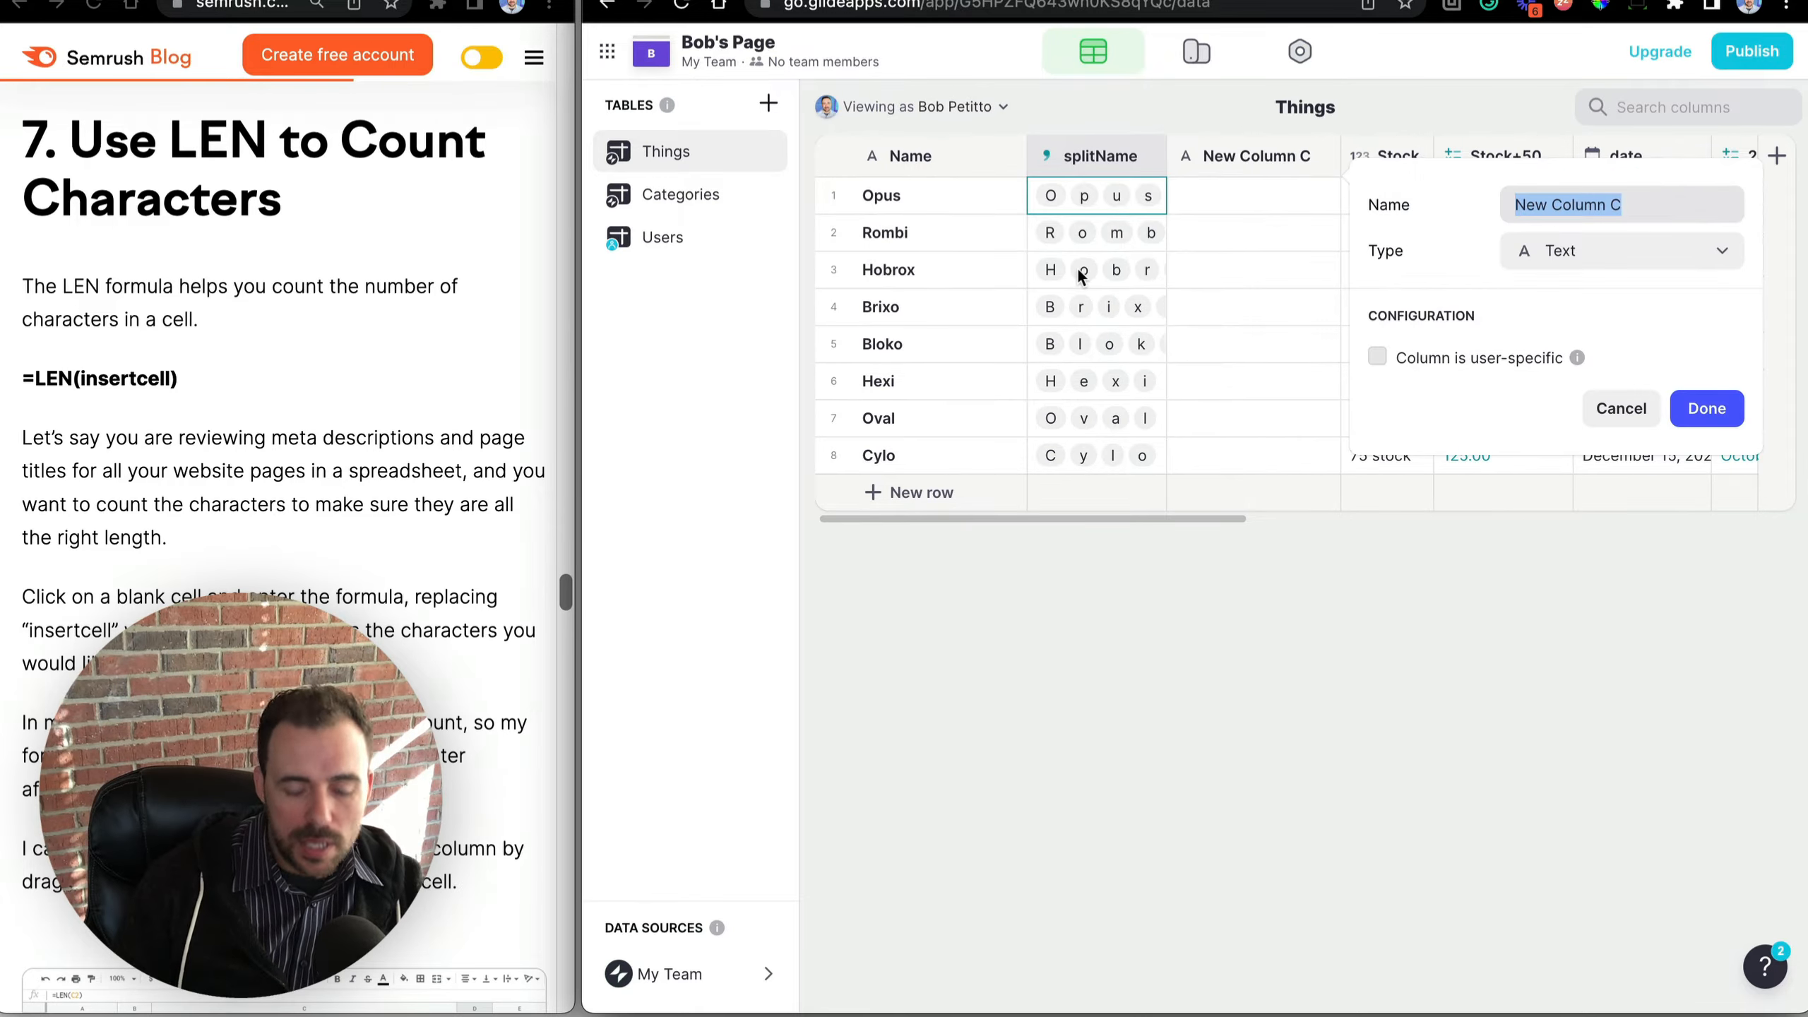
{"action": "type", "text": "countLen"}
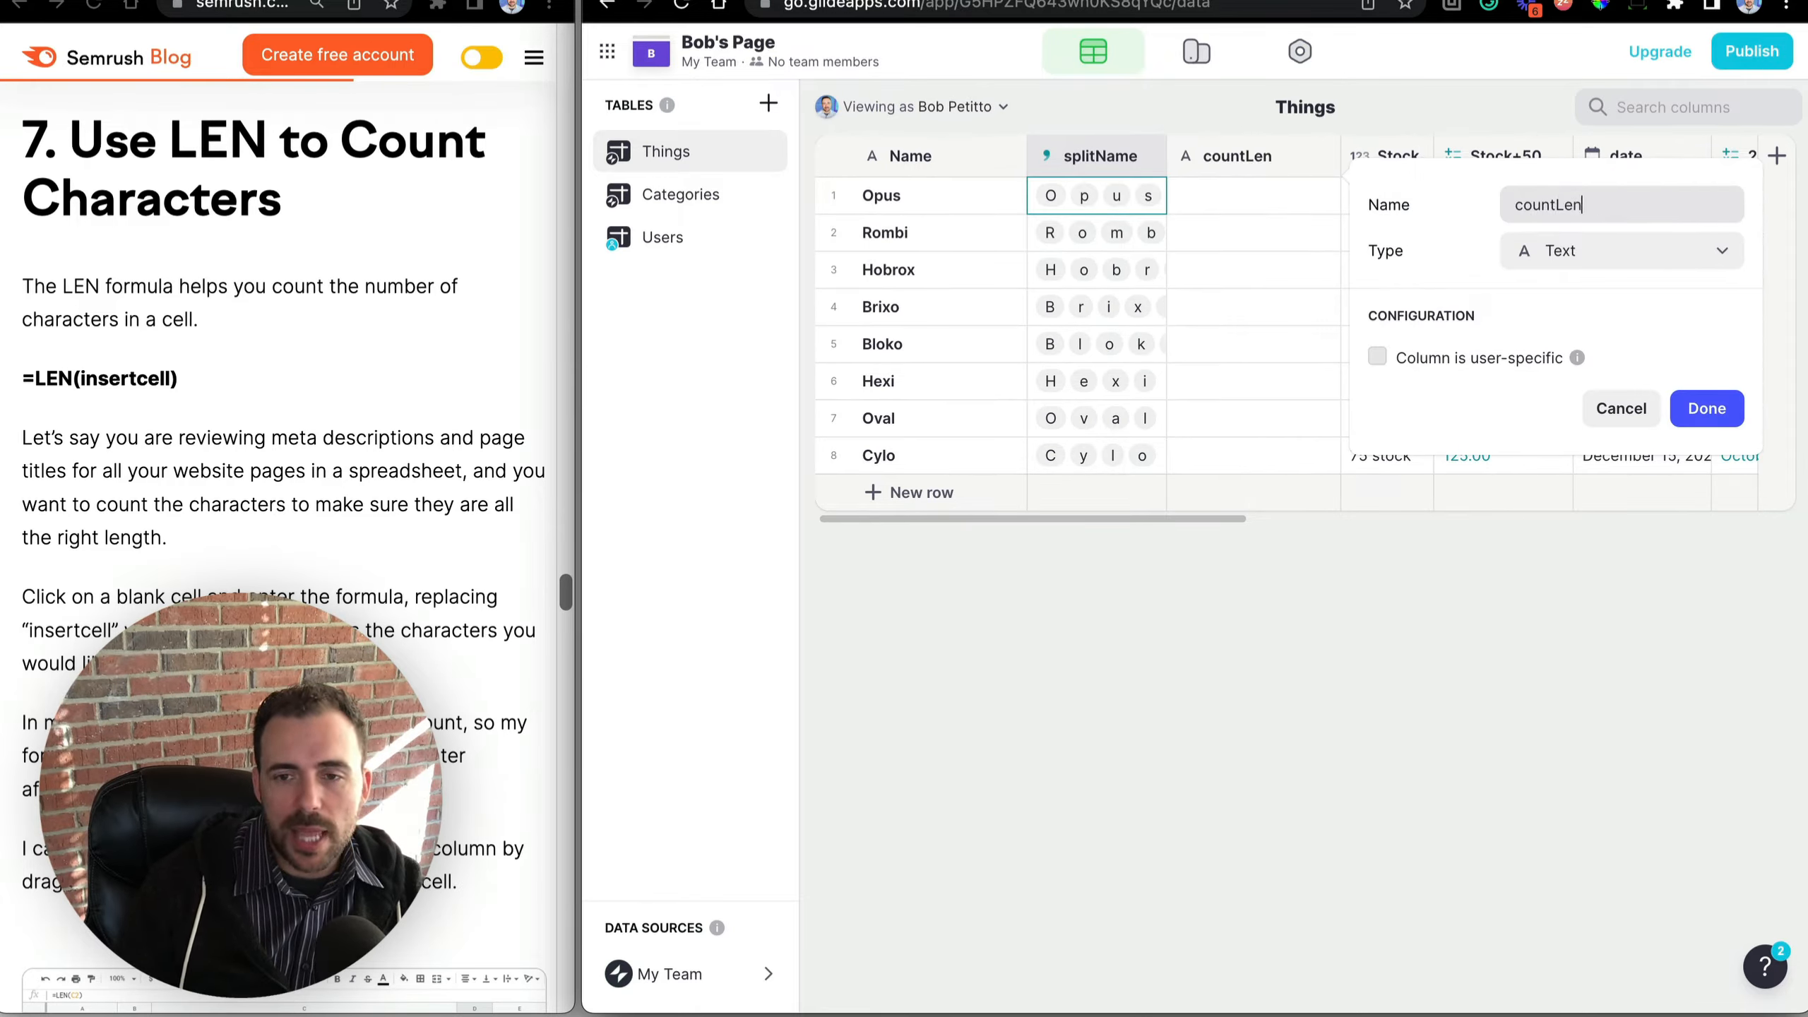
{"action": "left_click", "coordinate": [1631, 256]}
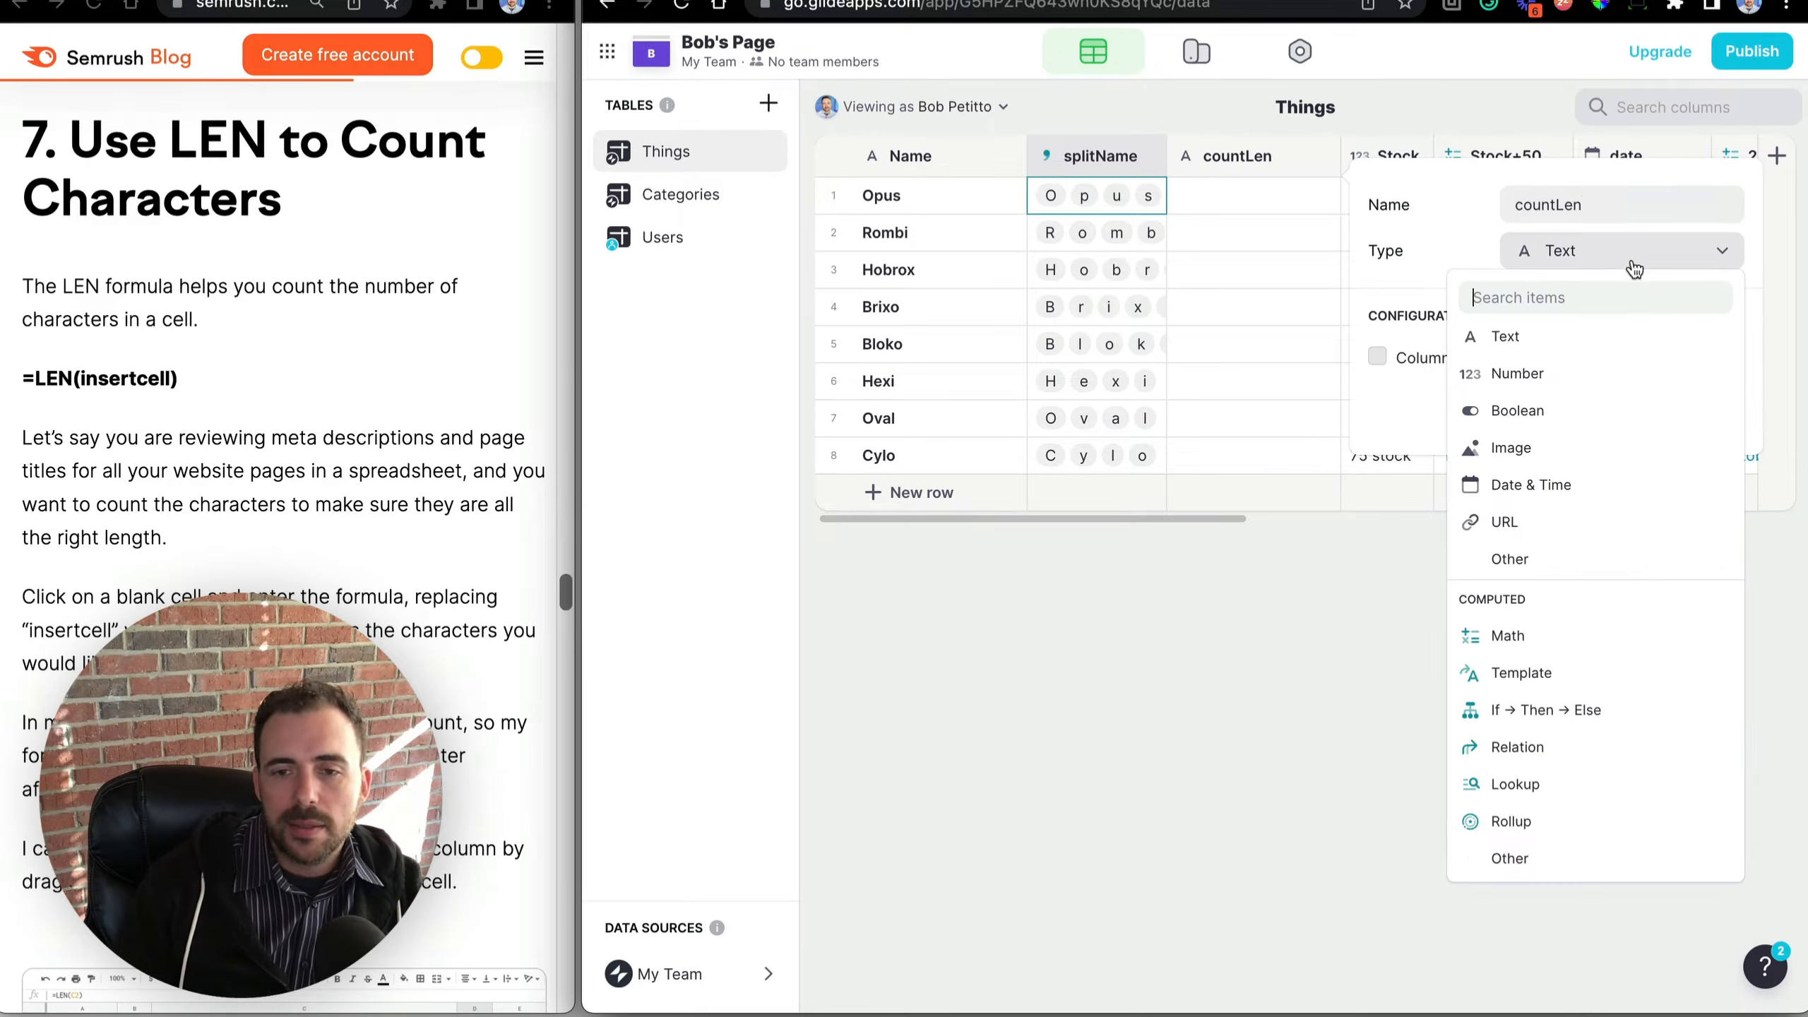
{"action": "left_click", "coordinate": [1554, 819]}
Set countLen to count the splitName values with precision 1 and save the column.
{"action": "left_click", "coordinate": [1428, 387]}
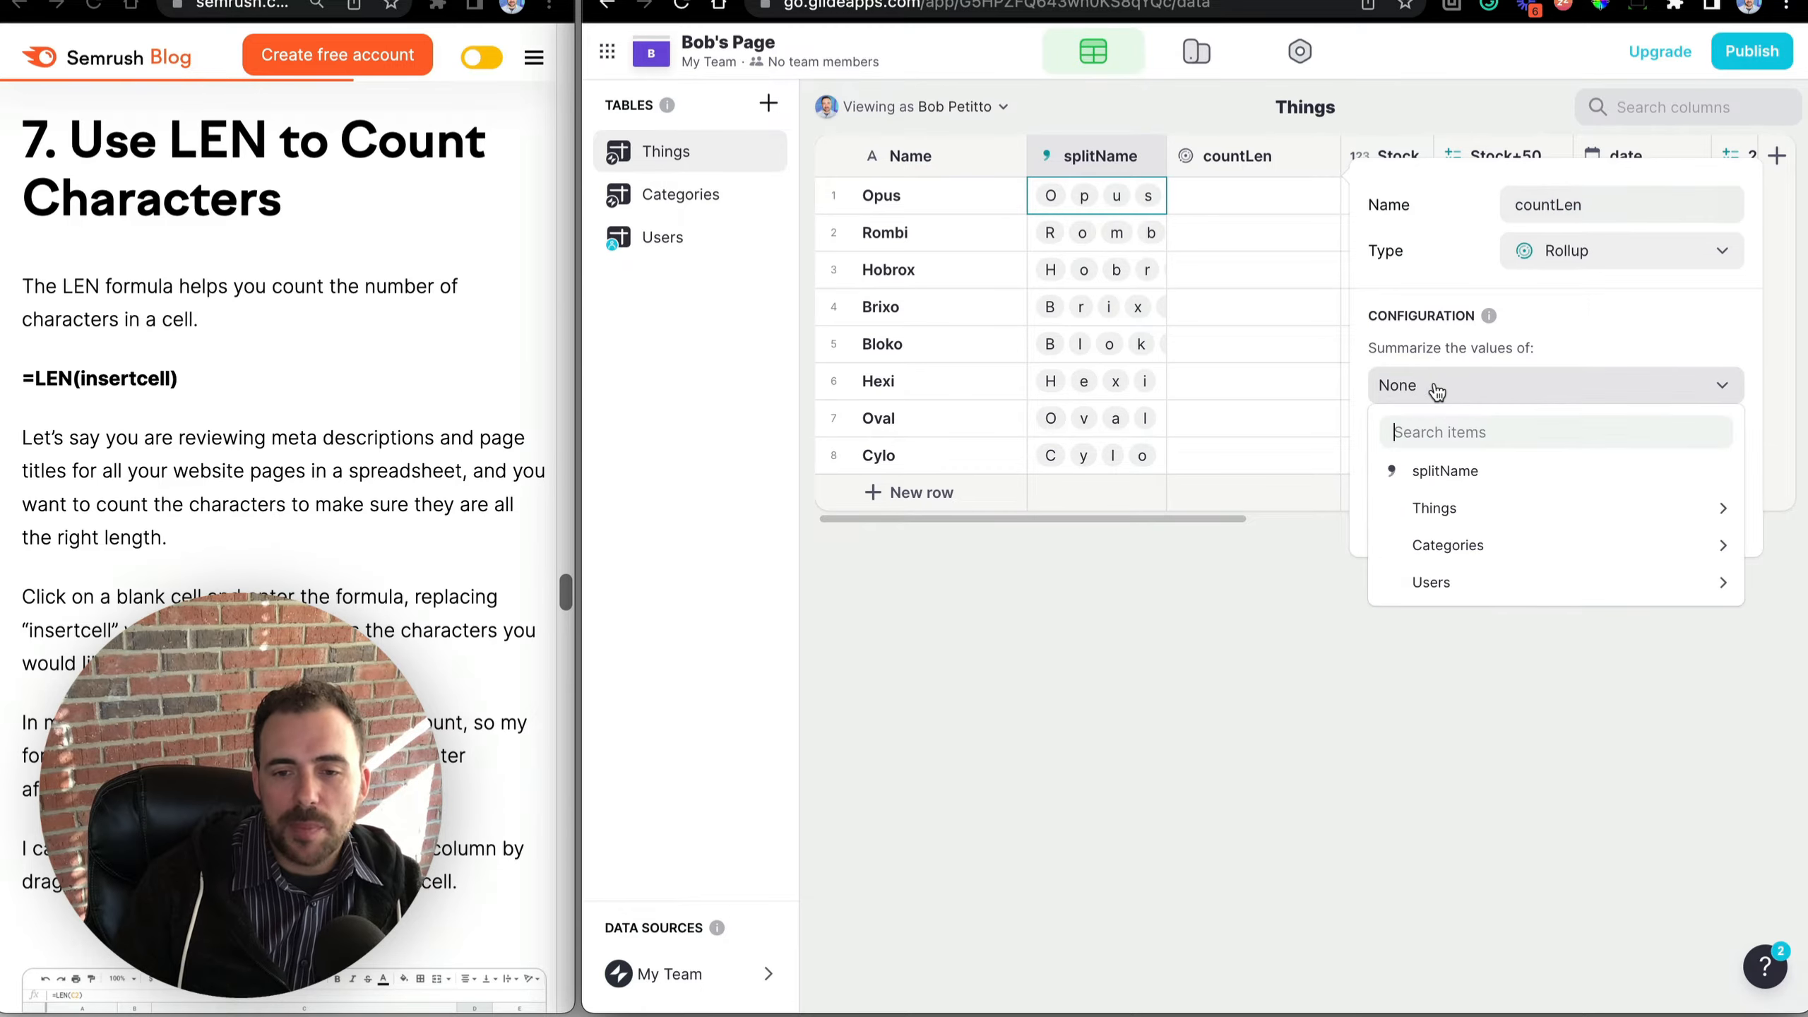
{"action": "left_click", "coordinate": [1442, 469]}
{"action": "left_click", "coordinate": [1531, 593]}
{"action": "left_click", "coordinate": [1552, 641]}
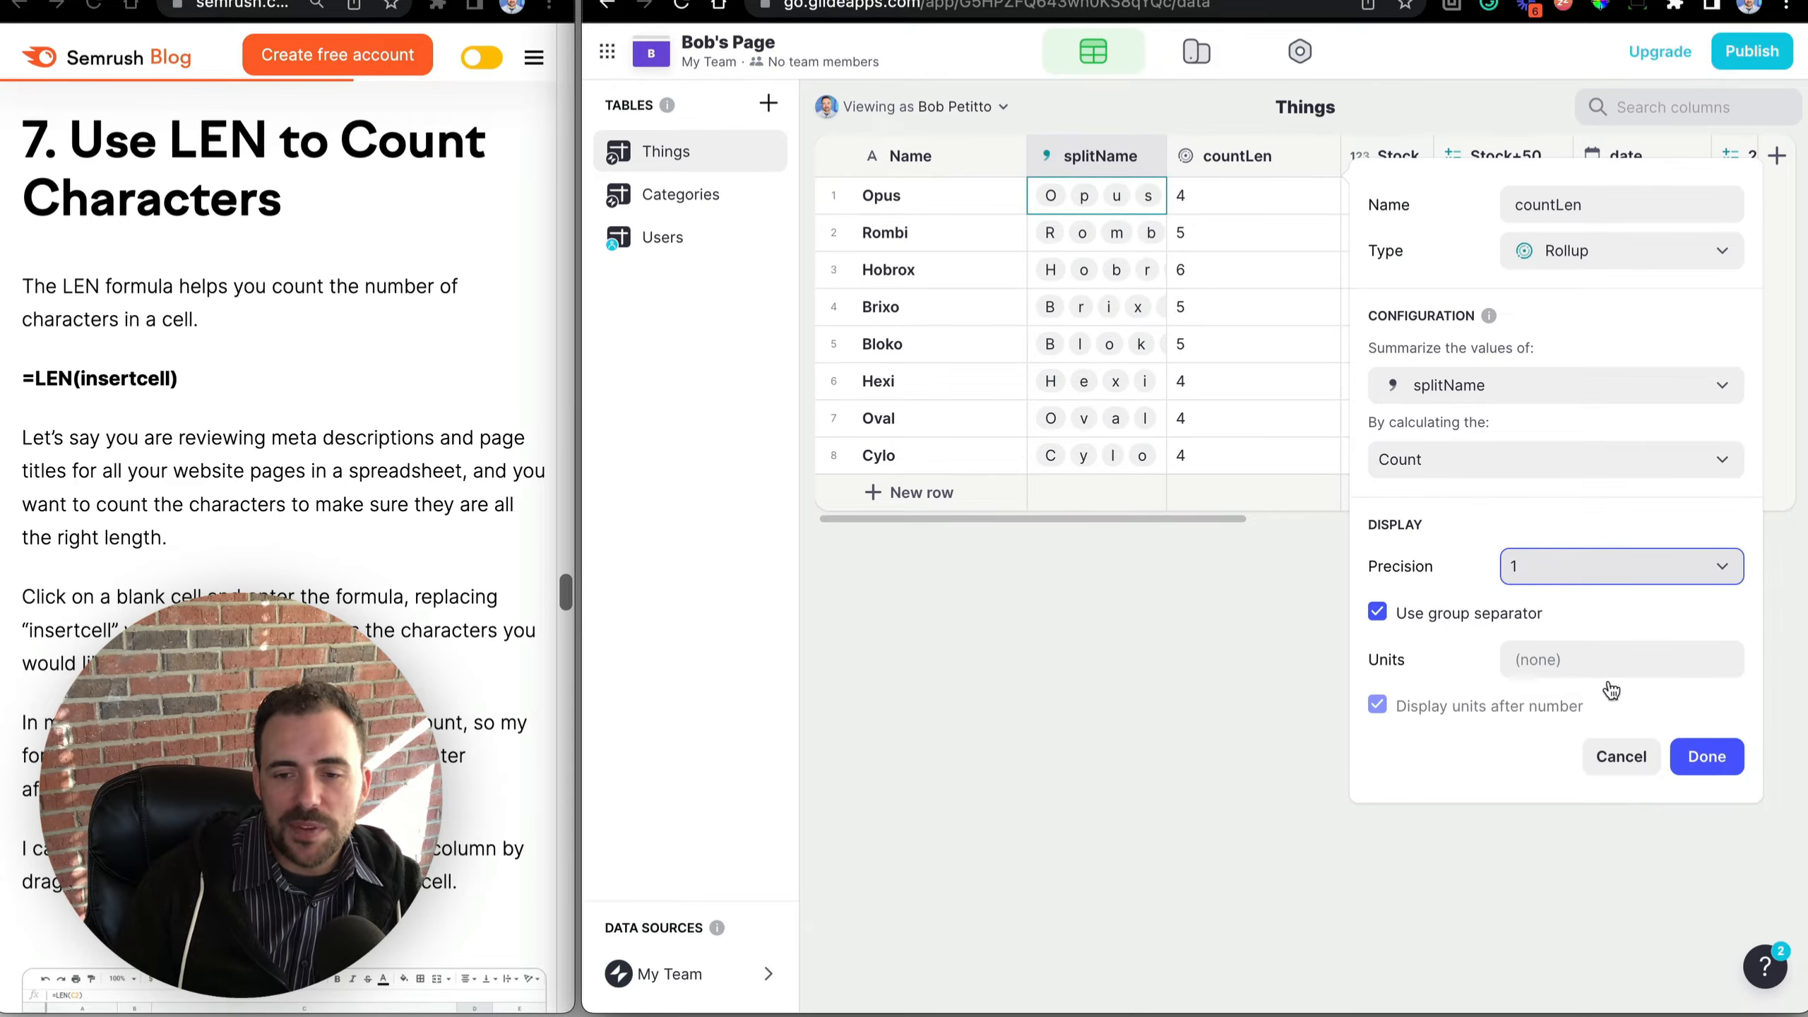
{"action": "left_click", "coordinate": [1707, 757]}
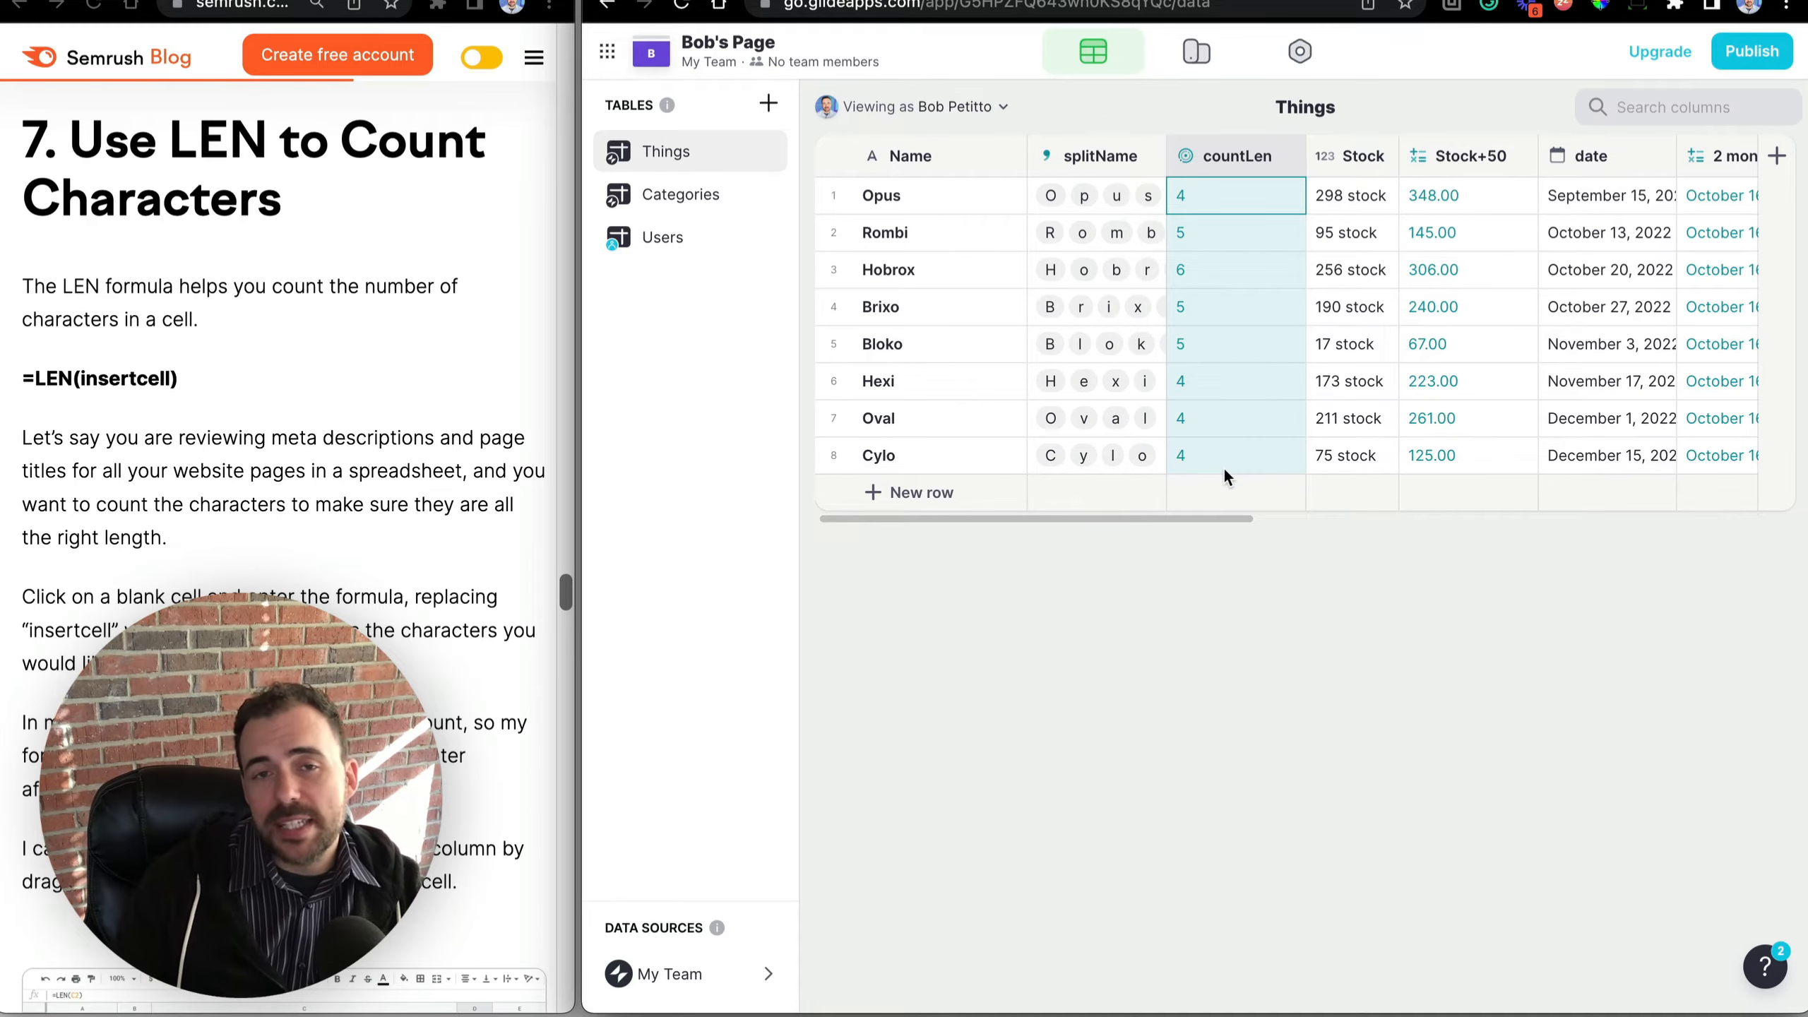
Change the name in the Opus row to "Opus Opus" and check its countLen value.
{"action": "double_click", "coordinate": [954, 195]}
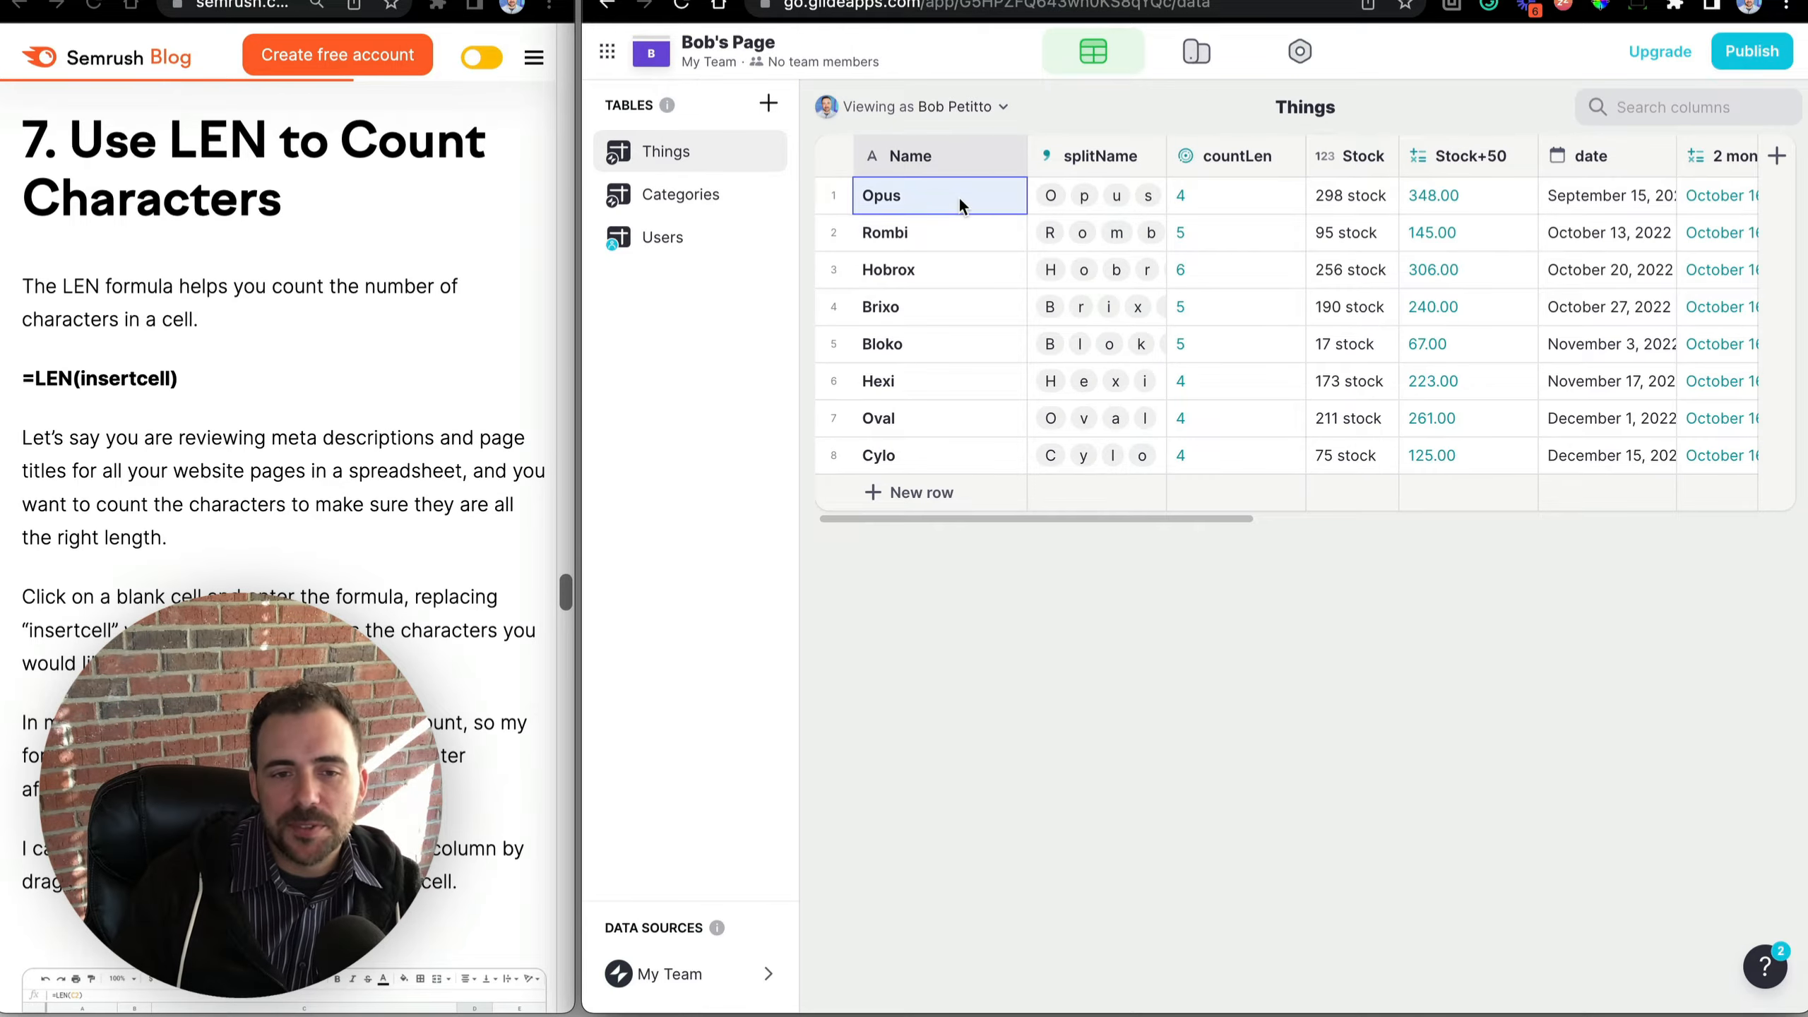
{"action": "left_click", "coordinate": [950, 193]}
{"action": "type", "text": "Opu"}
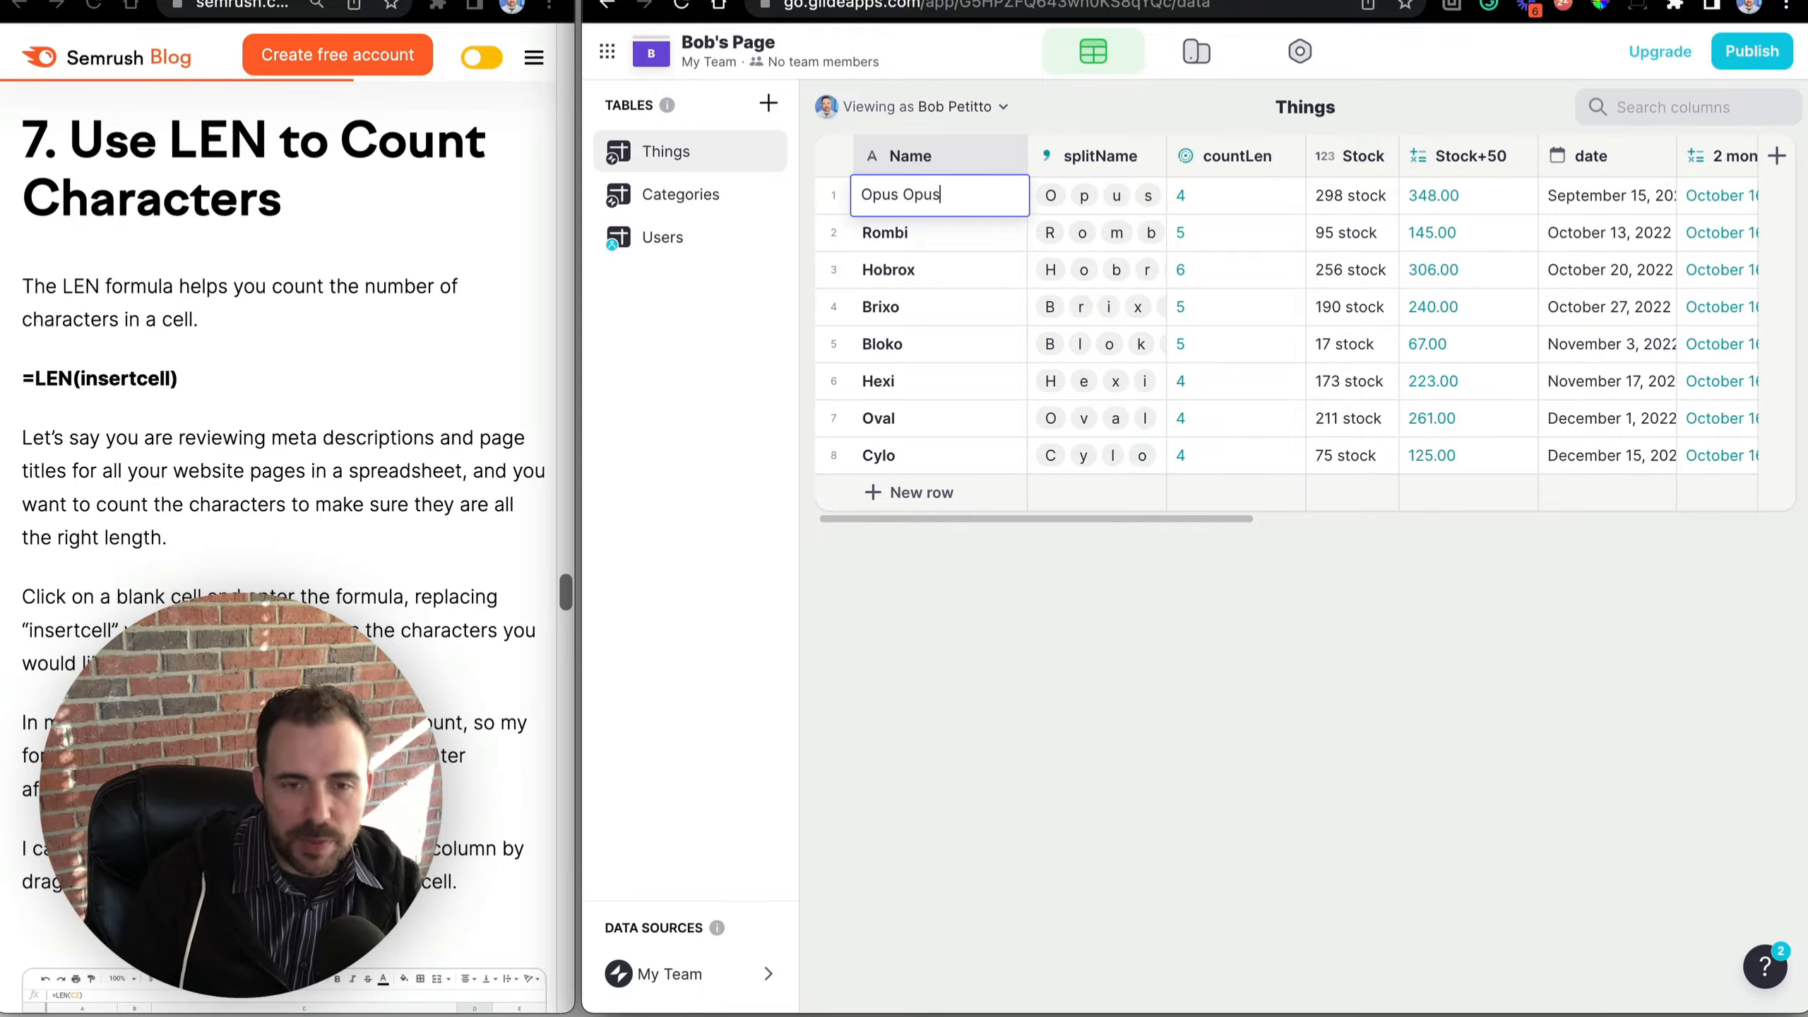
{"action": "type", "text": "s"}
{"action": "key", "text": "Return"}
{"action": "left_click", "coordinate": [1209, 199]}
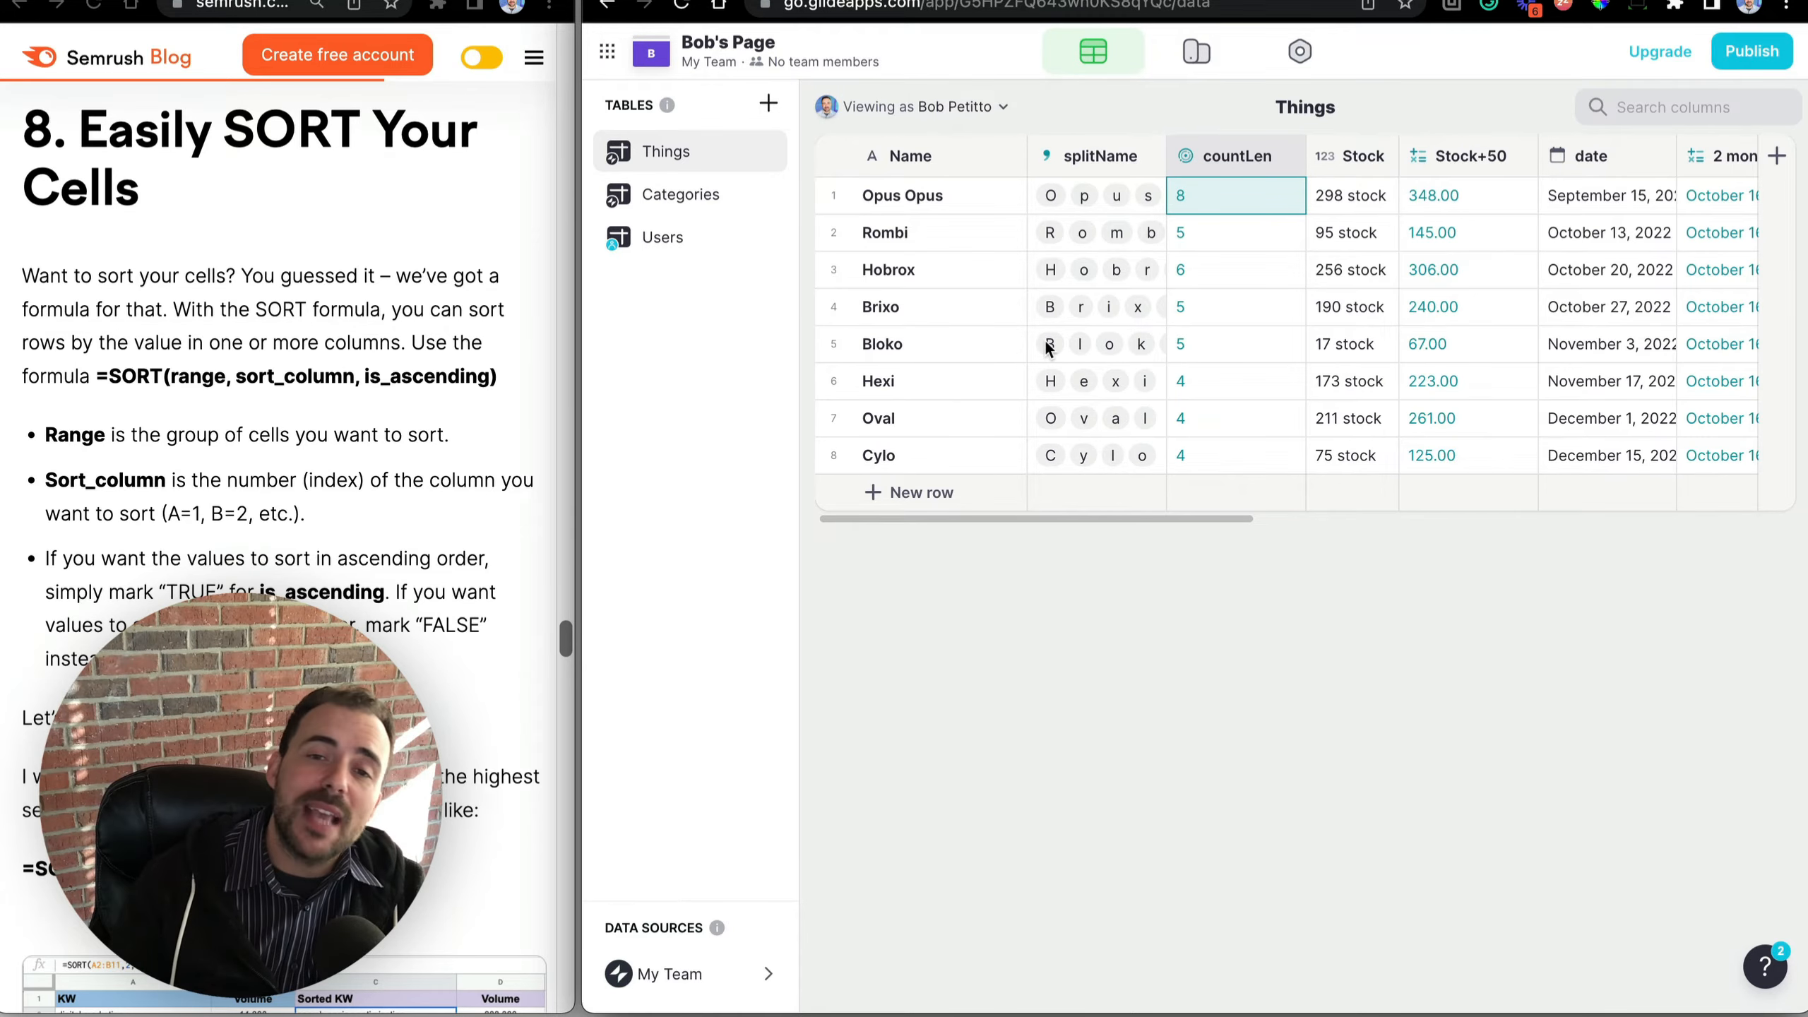
In the layout editor, change the Things collection to the List style and use Stock as its meta value.
{"action": "left_click", "coordinate": [1195, 51]}
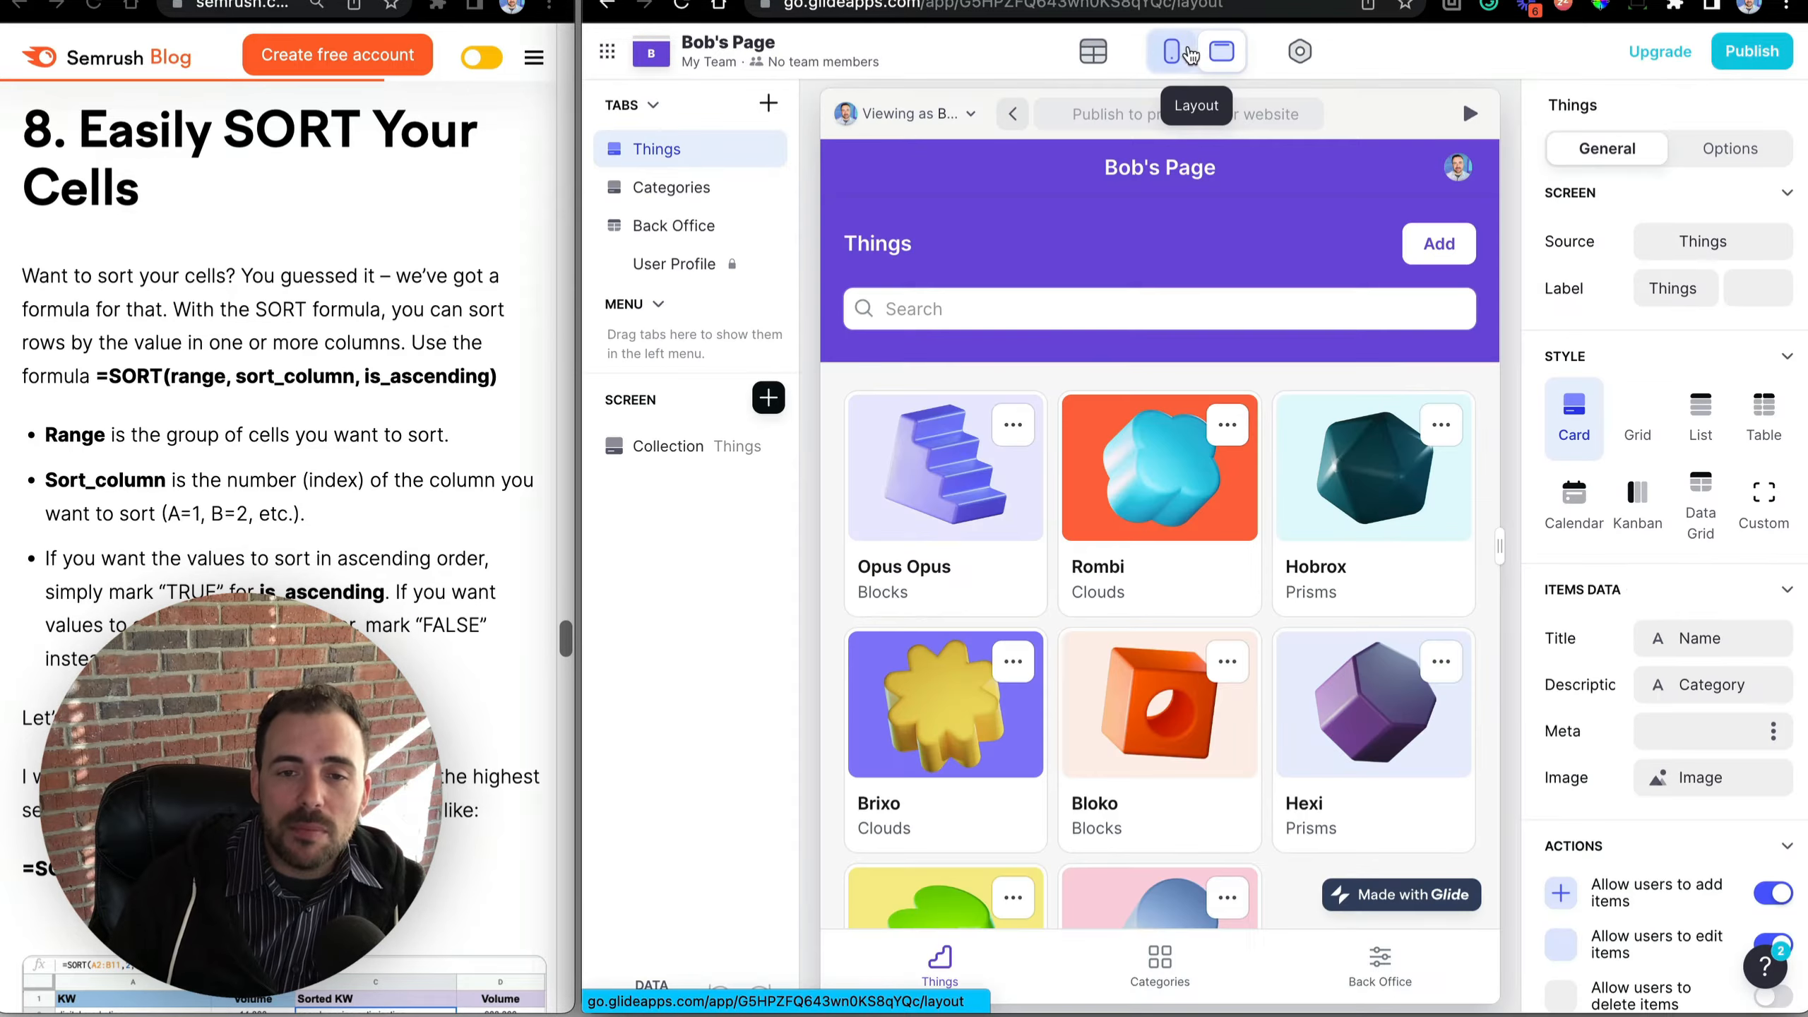
{"action": "left_click", "coordinate": [705, 446]}
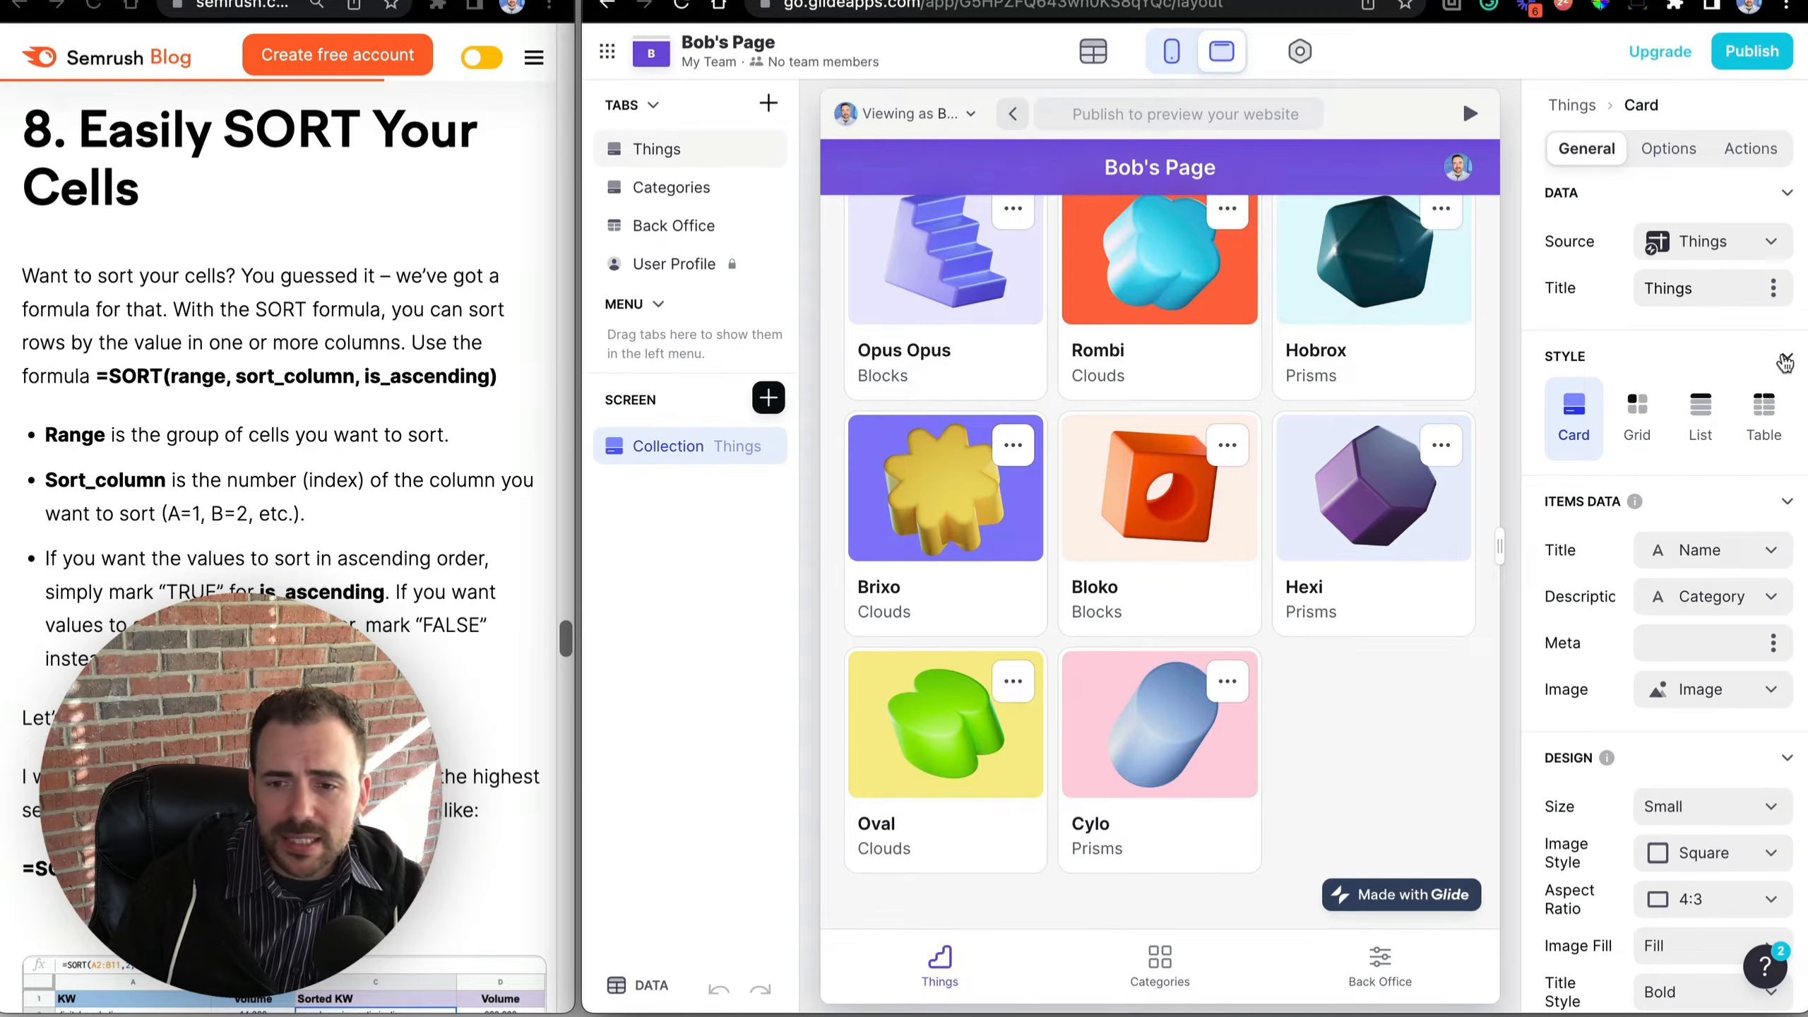
{"action": "left_click", "coordinate": [1708, 420]}
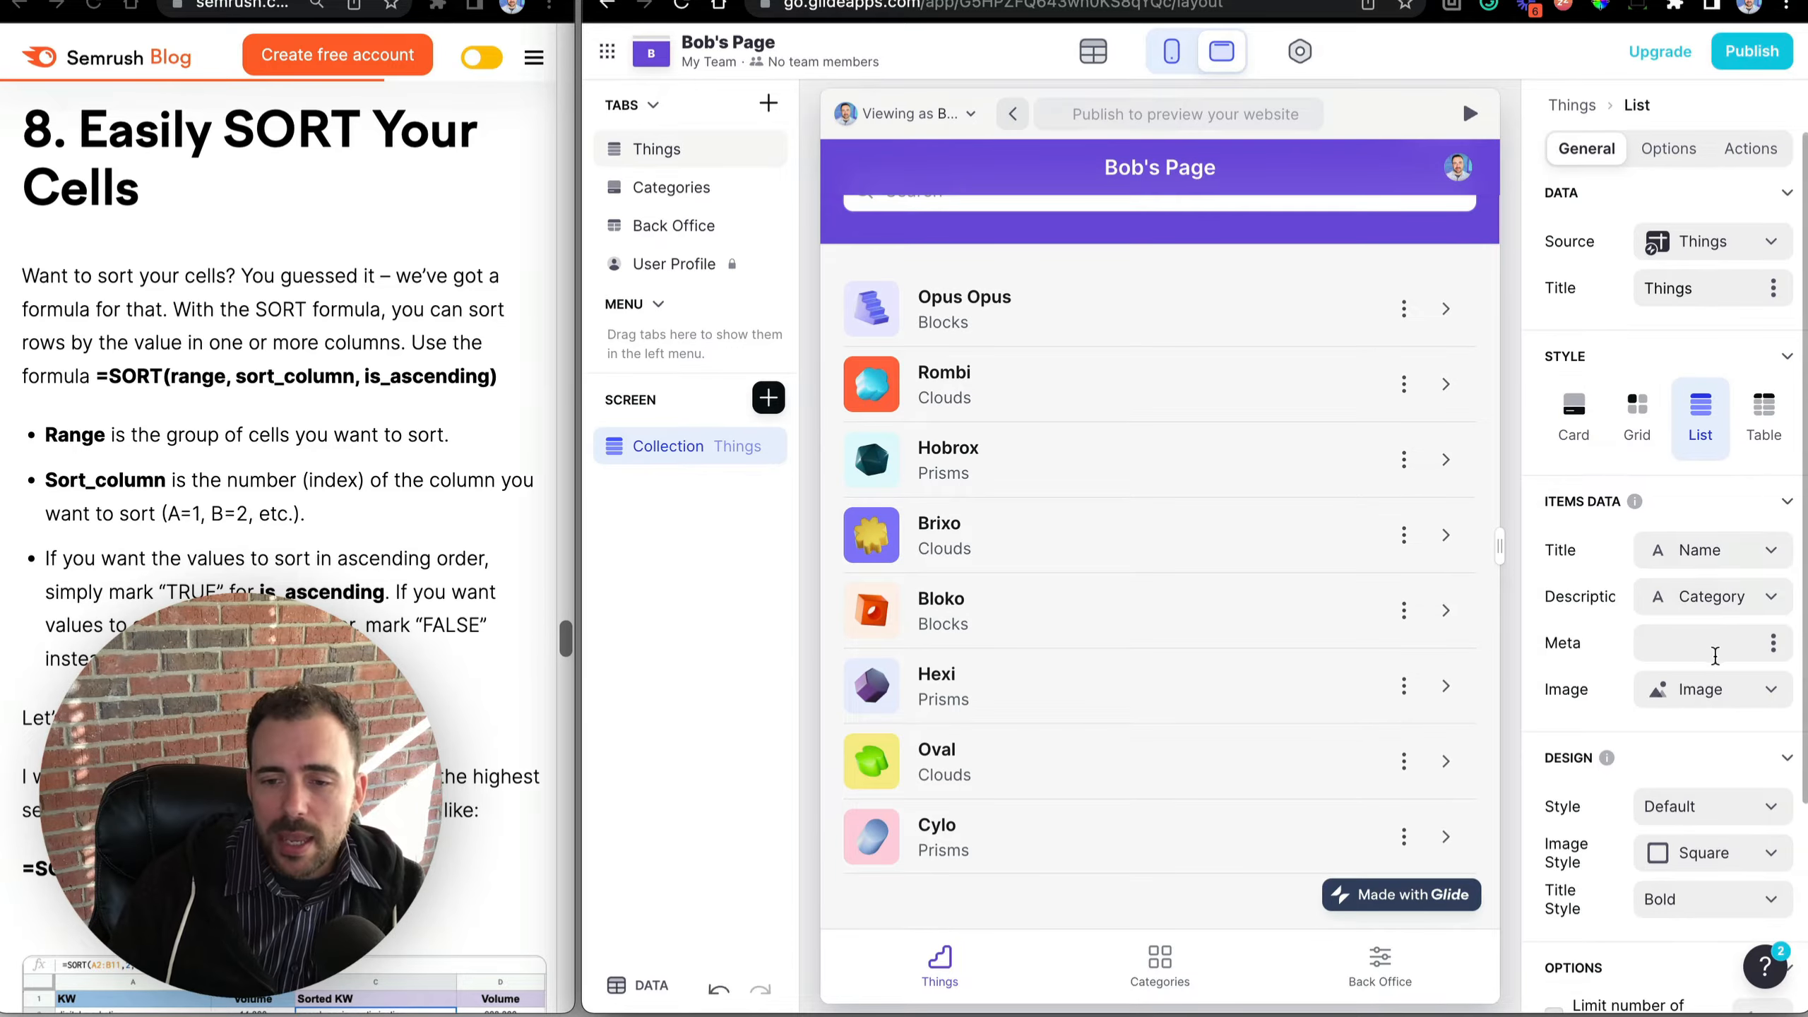
{"action": "left_click", "coordinate": [1776, 652]}
{"action": "scroll", "coordinate": [1638, 320], "scroll_direction": "down", "scroll_amount": 1}
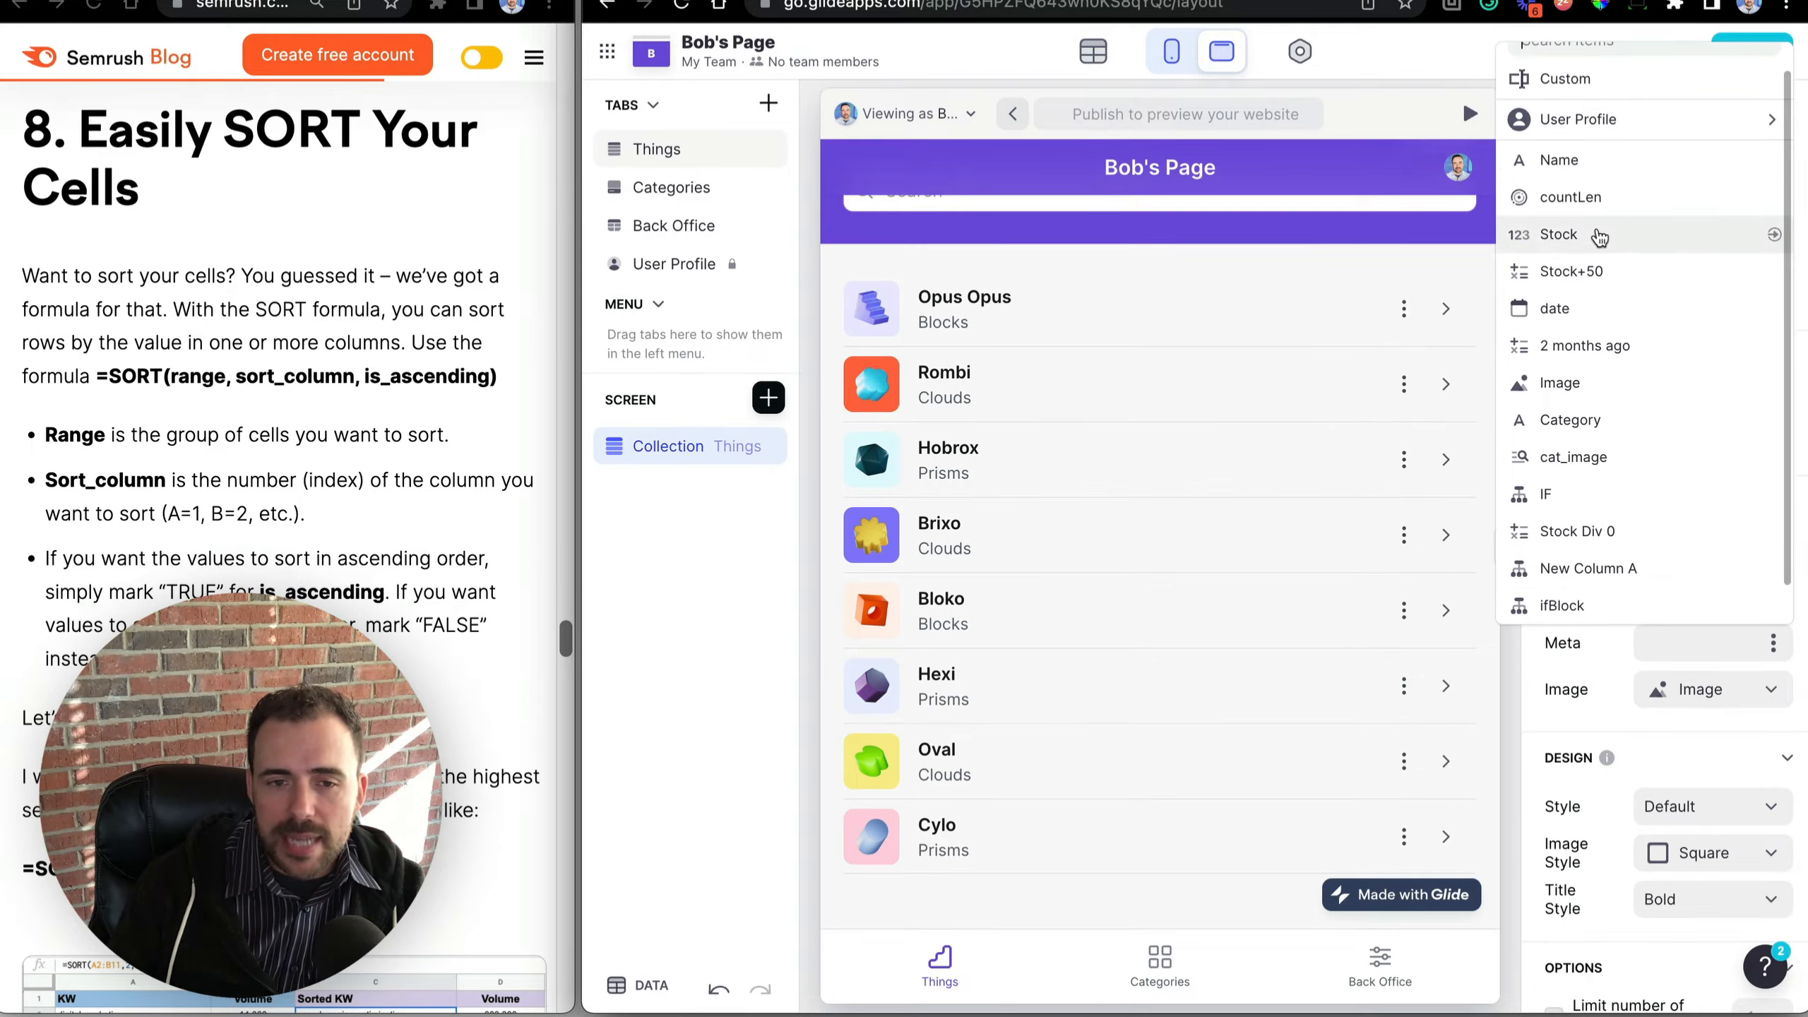
{"action": "left_click", "coordinate": [1598, 235]}
{"action": "scroll", "coordinate": [1154, 552], "scroll_direction": "up", "scroll_amount": 3}
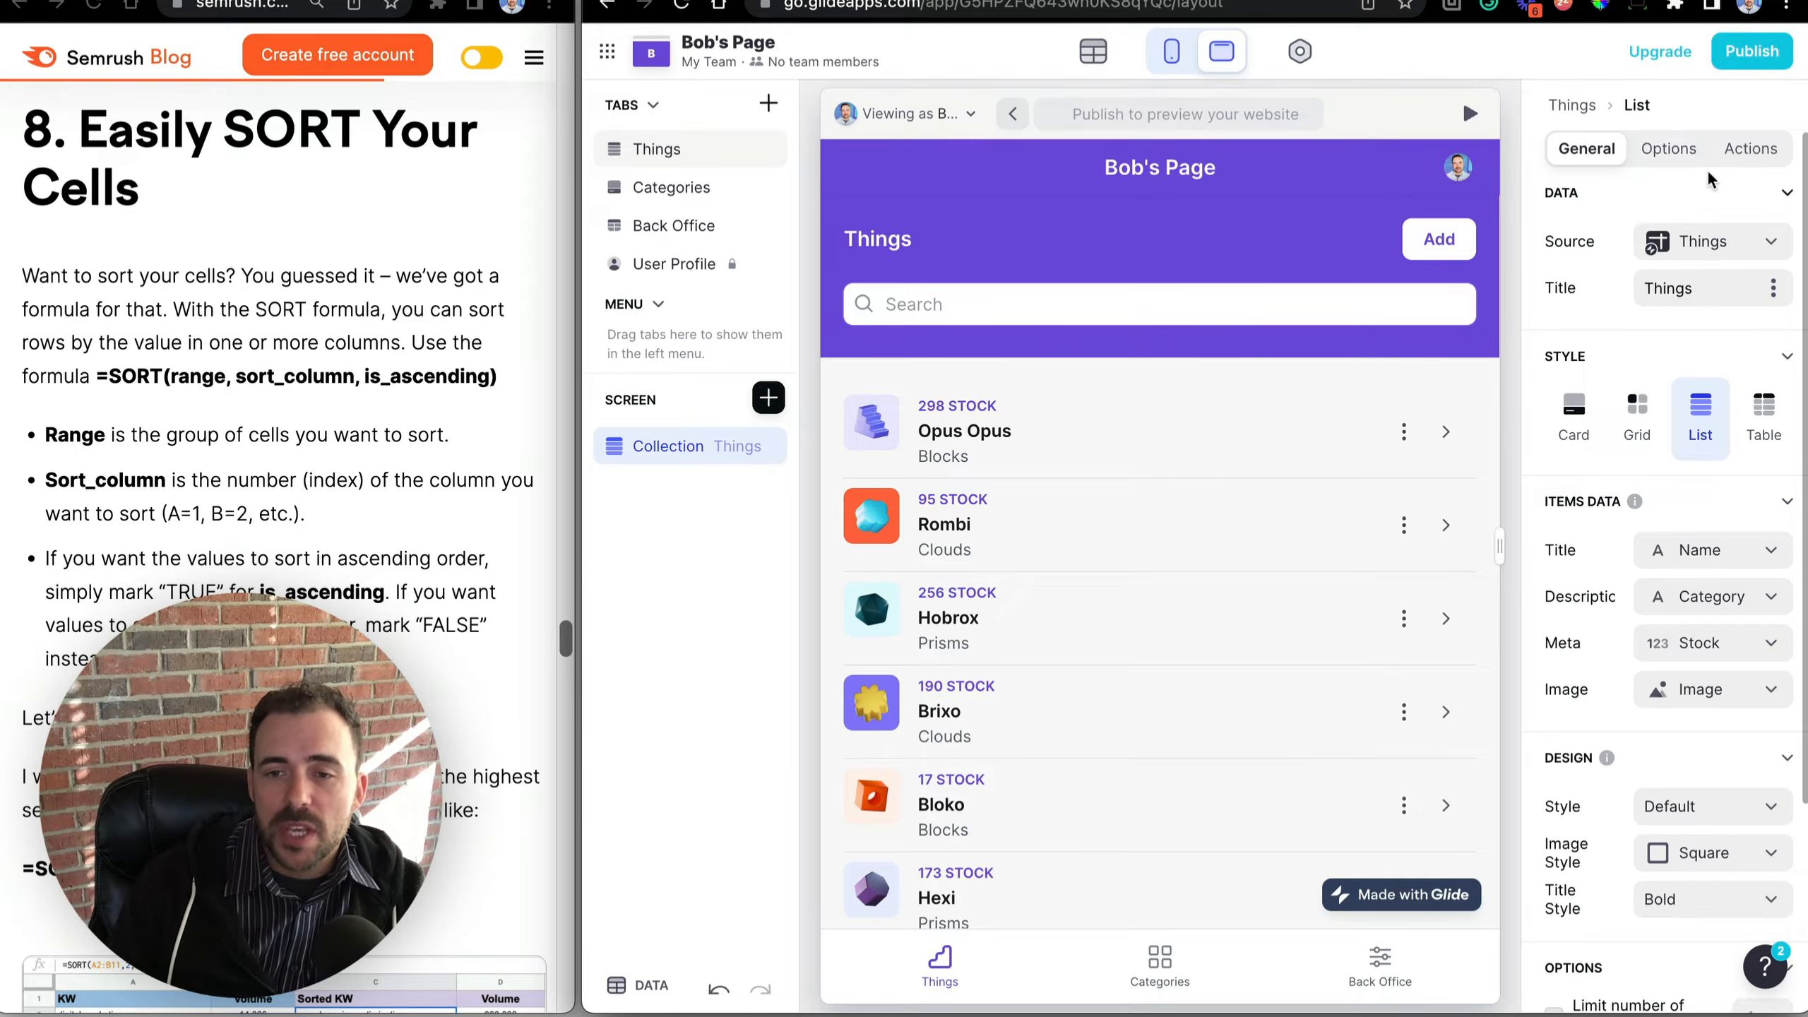
Set the Things collection to sort its items by the Stock column.
{"action": "left_click", "coordinate": [1669, 148]}
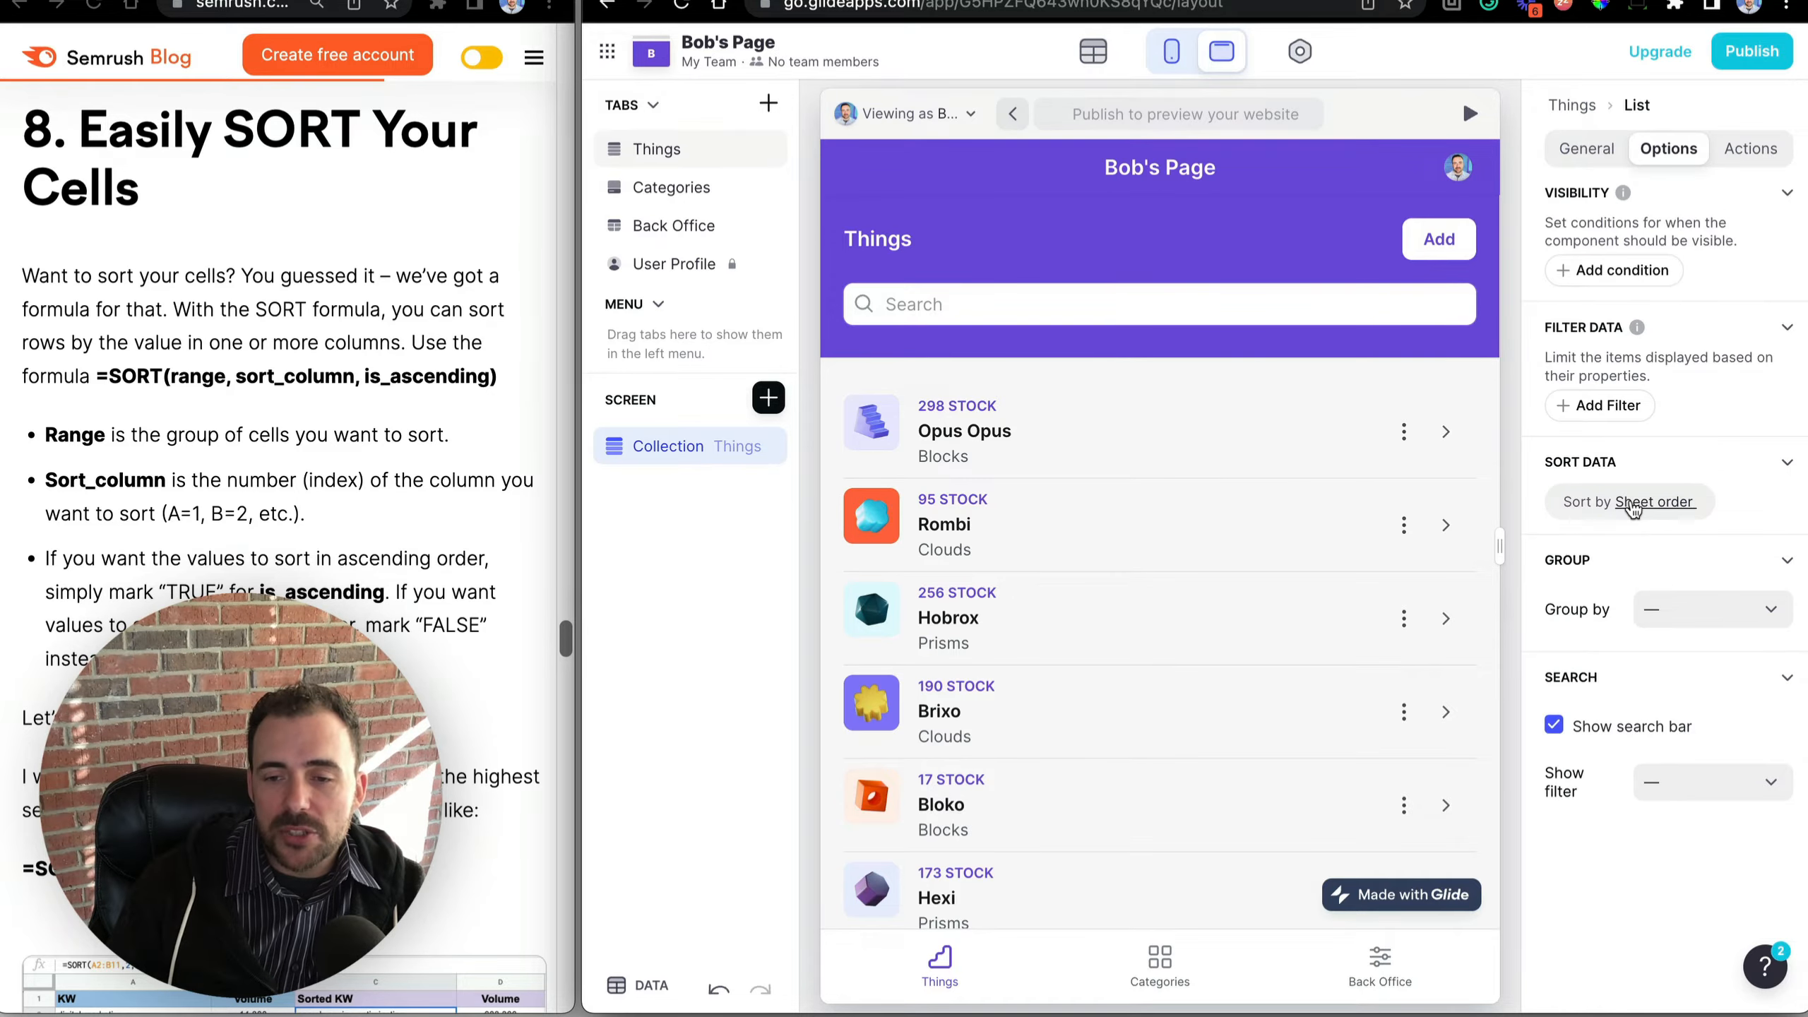
{"action": "left_click", "coordinate": [1634, 502]}
{"action": "left_click", "coordinate": [1509, 563]}
{"action": "scroll", "coordinate": [1445, 285], "scroll_direction": "down", "scroll_amount": 1}
{"action": "left_click", "coordinate": [1440, 243]}
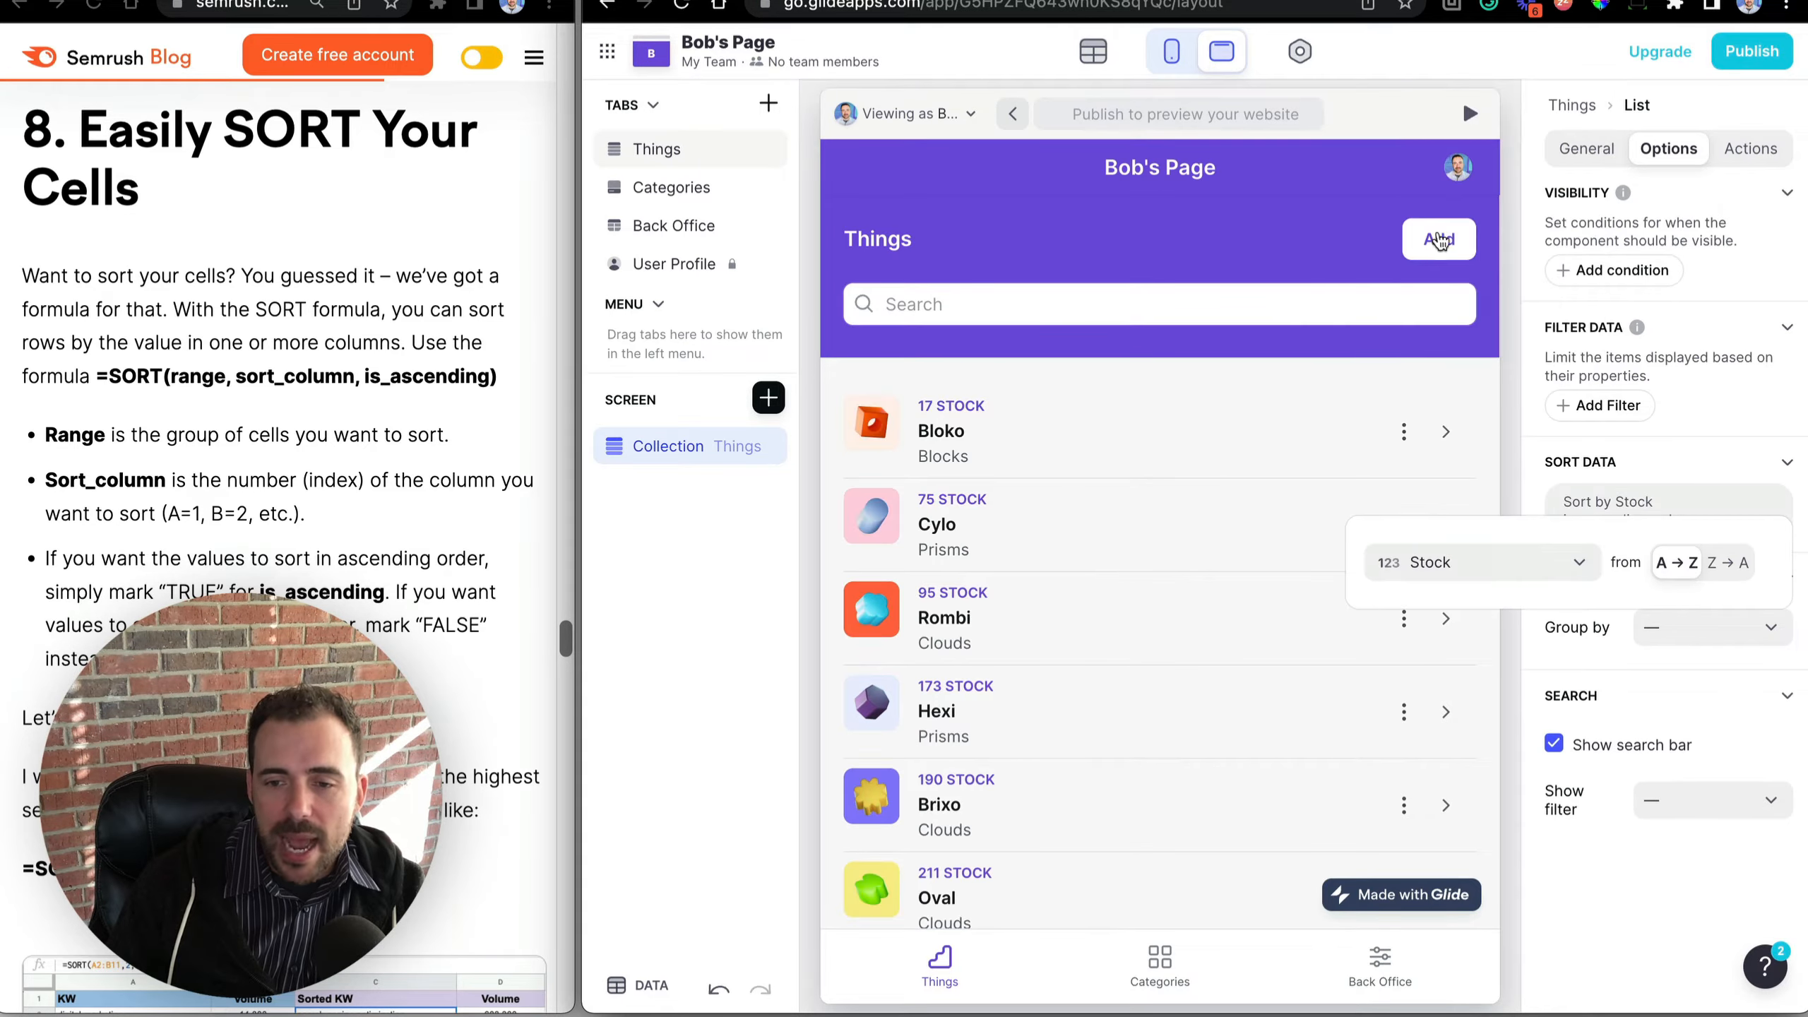
Try the Stock sort from Z to A, compare both directions and return it to A to Z.
{"action": "left_click", "coordinate": [1726, 564]}
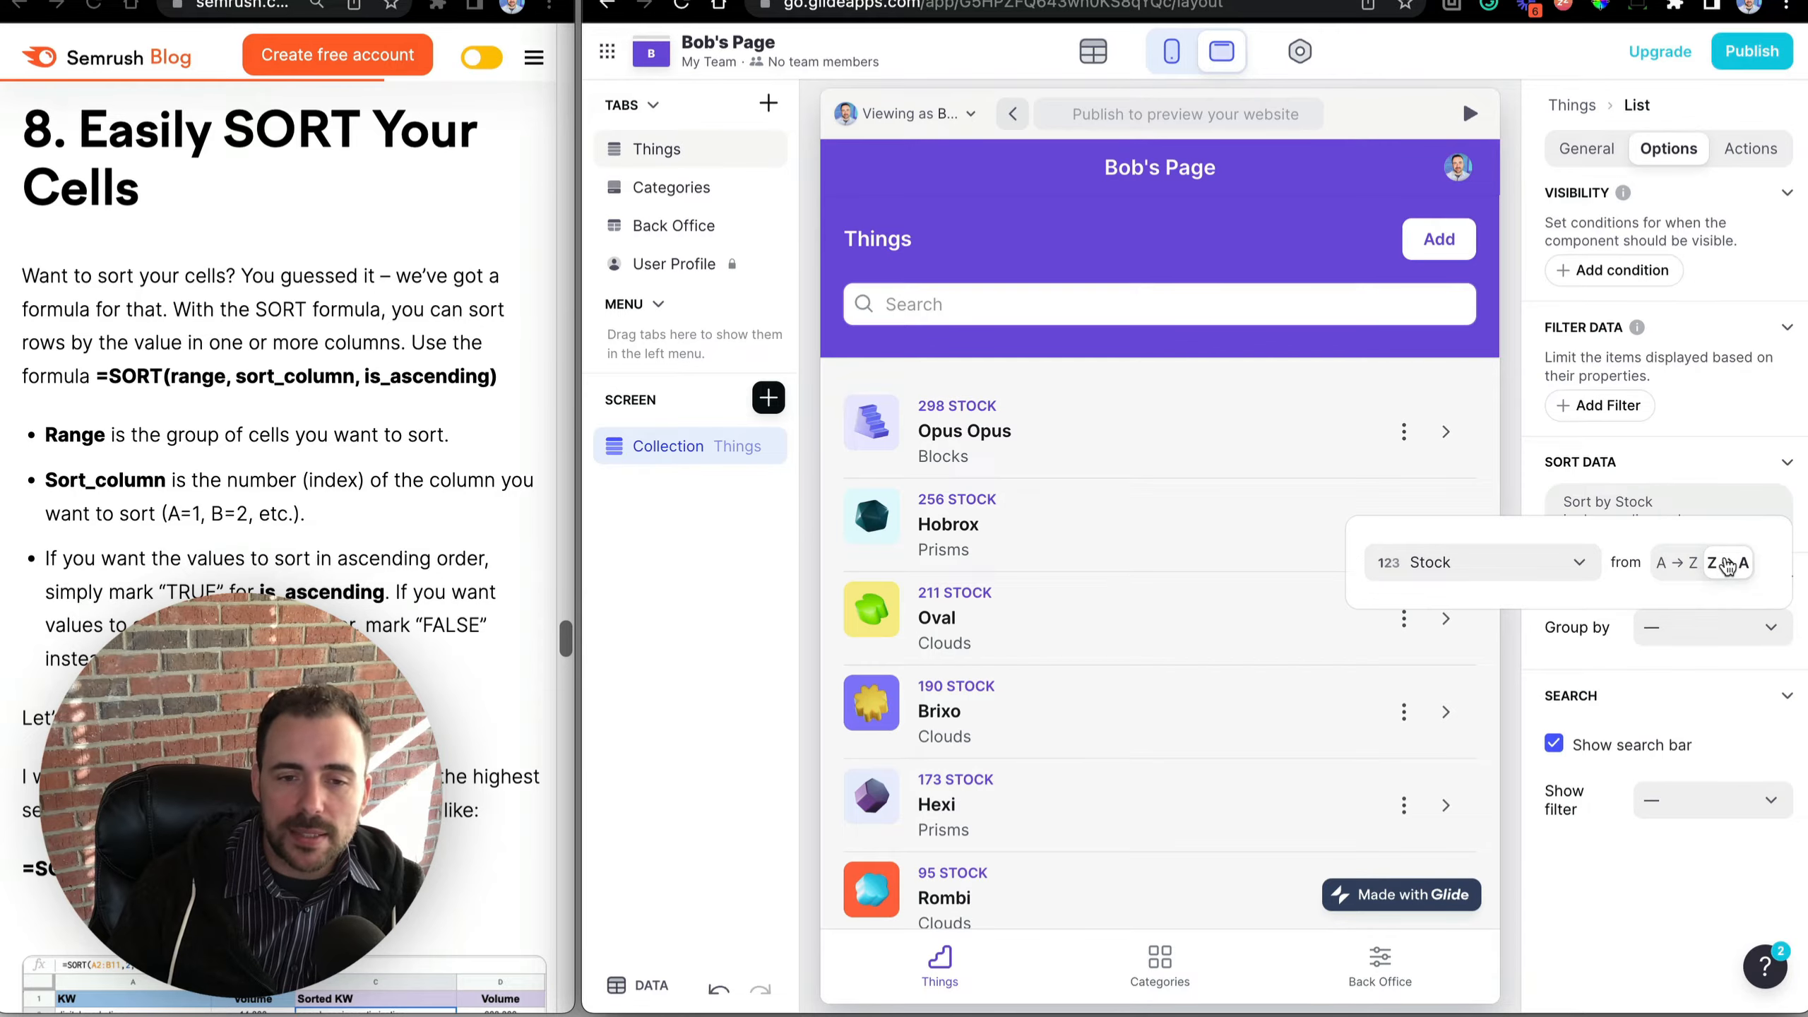
{"action": "left_click", "coordinate": [1692, 566]}
{"action": "left_click", "coordinate": [1725, 563]}
{"action": "left_click", "coordinate": [1674, 564]}
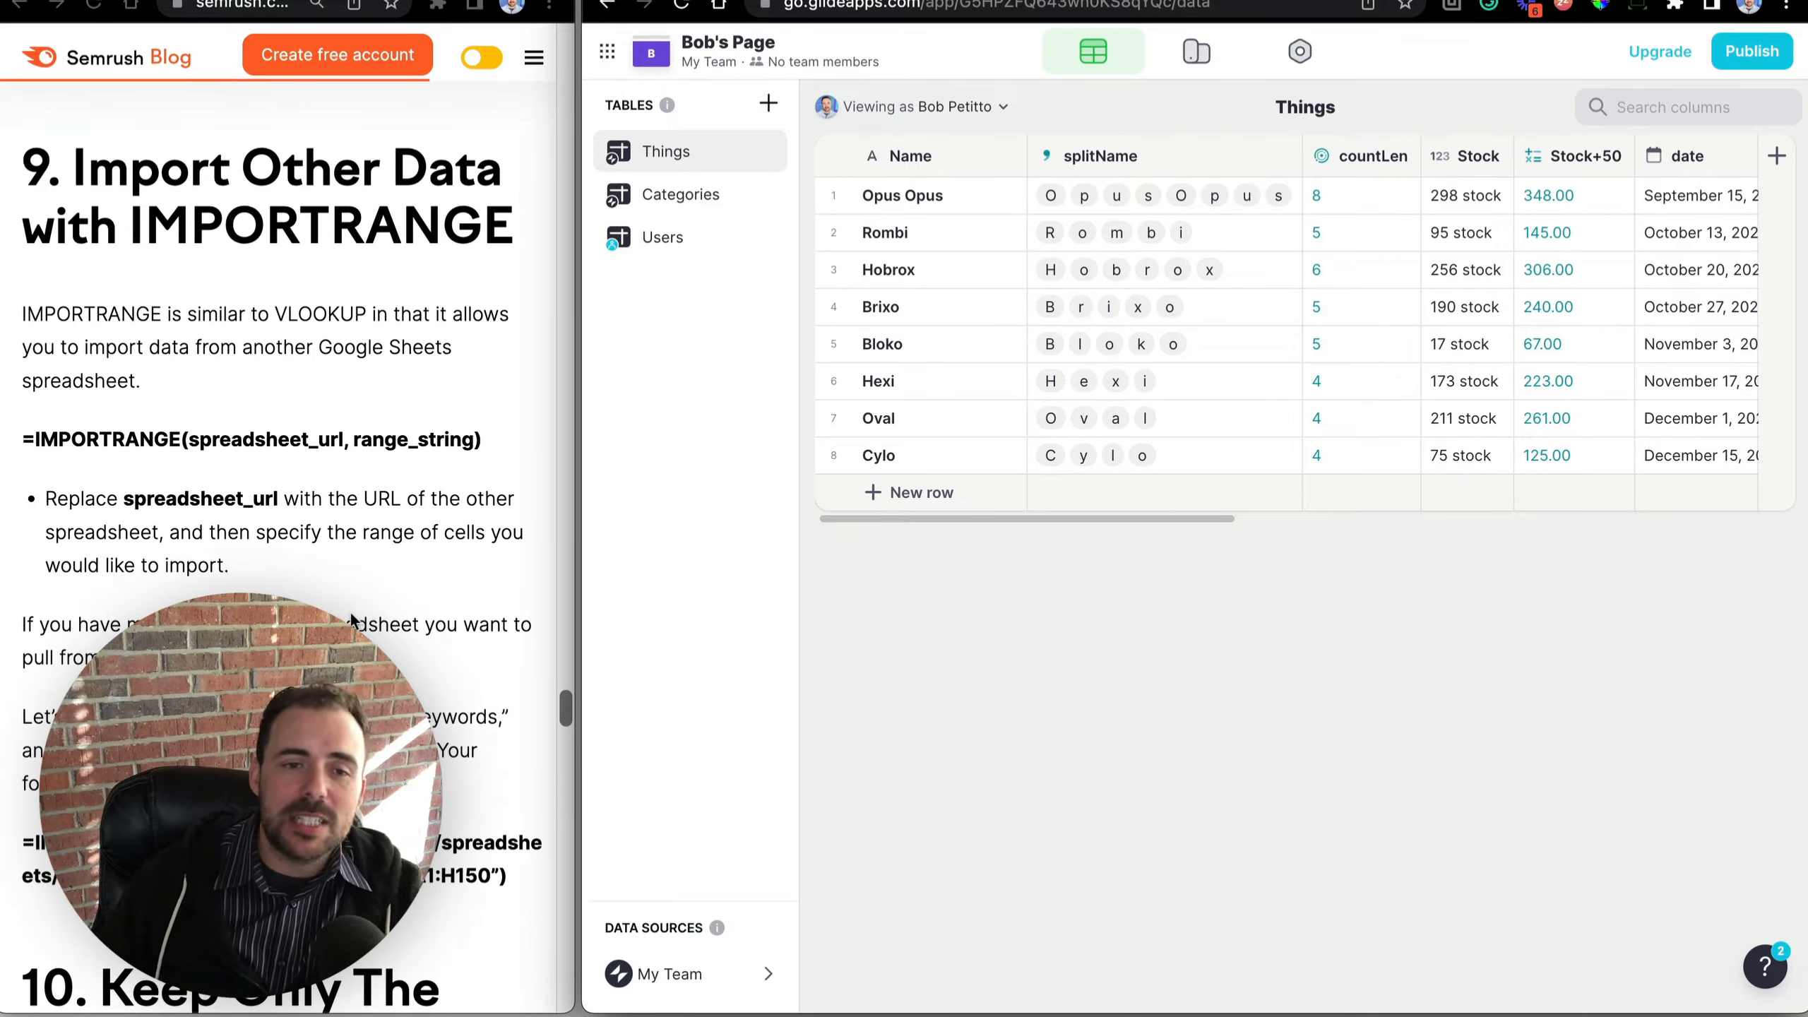
In the data editor, look at the sync, query and import sources offered for adding a table.
{"action": "left_click", "coordinate": [769, 105]}
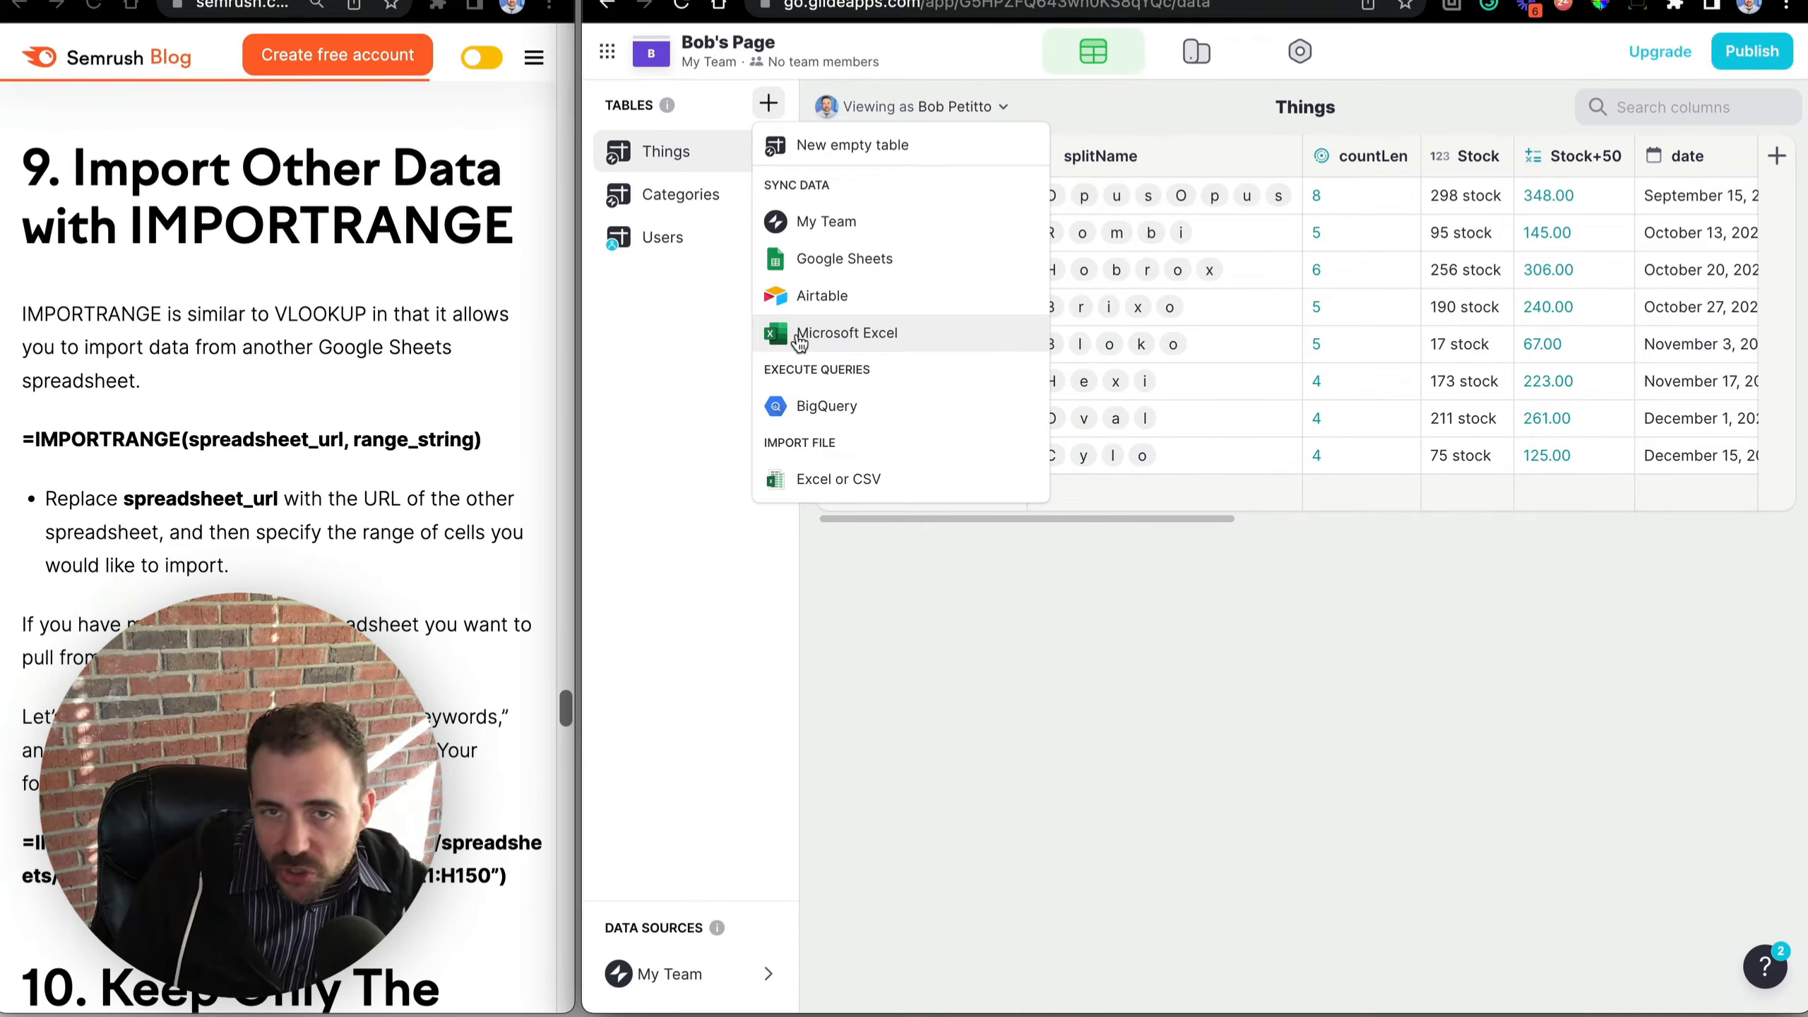
{"action": "left_click", "coordinate": [603, 319]}
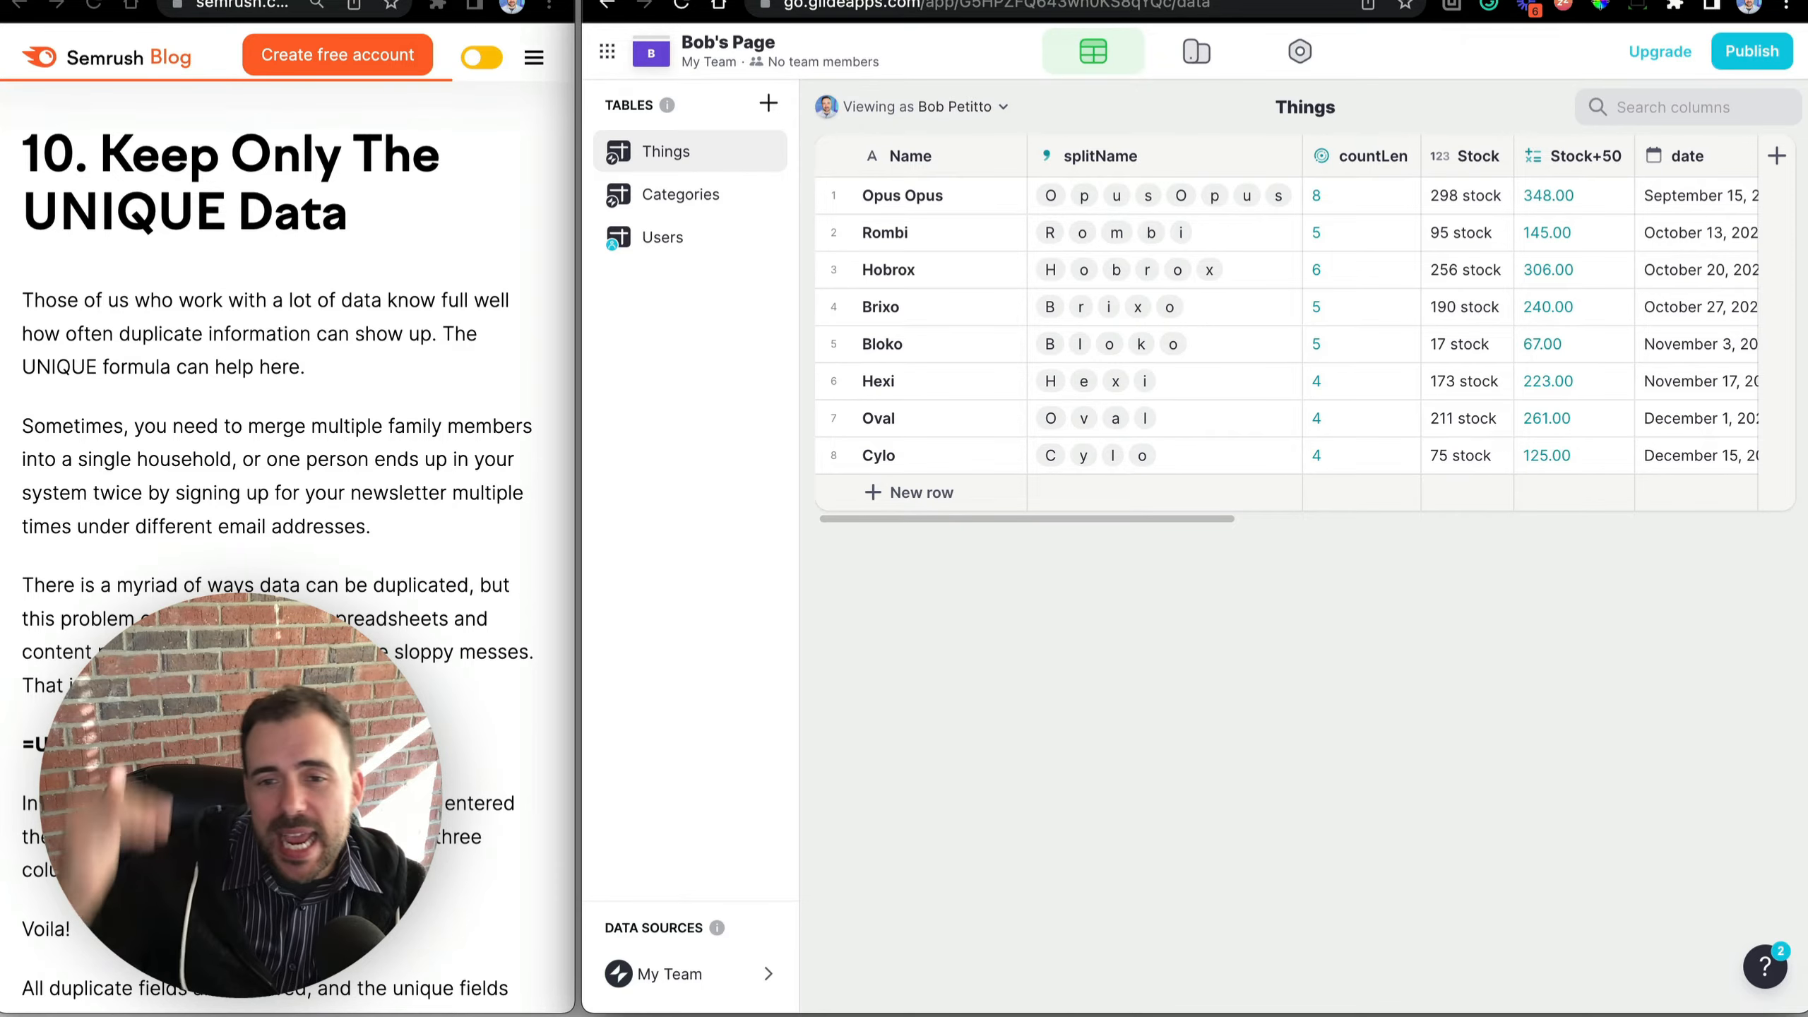
Compare the repeated Category values in the Things table with the names in the Categories table.
{"action": "scroll", "coordinate": [1260, 389], "scroll_direction": "right", "scroll_amount": 10}
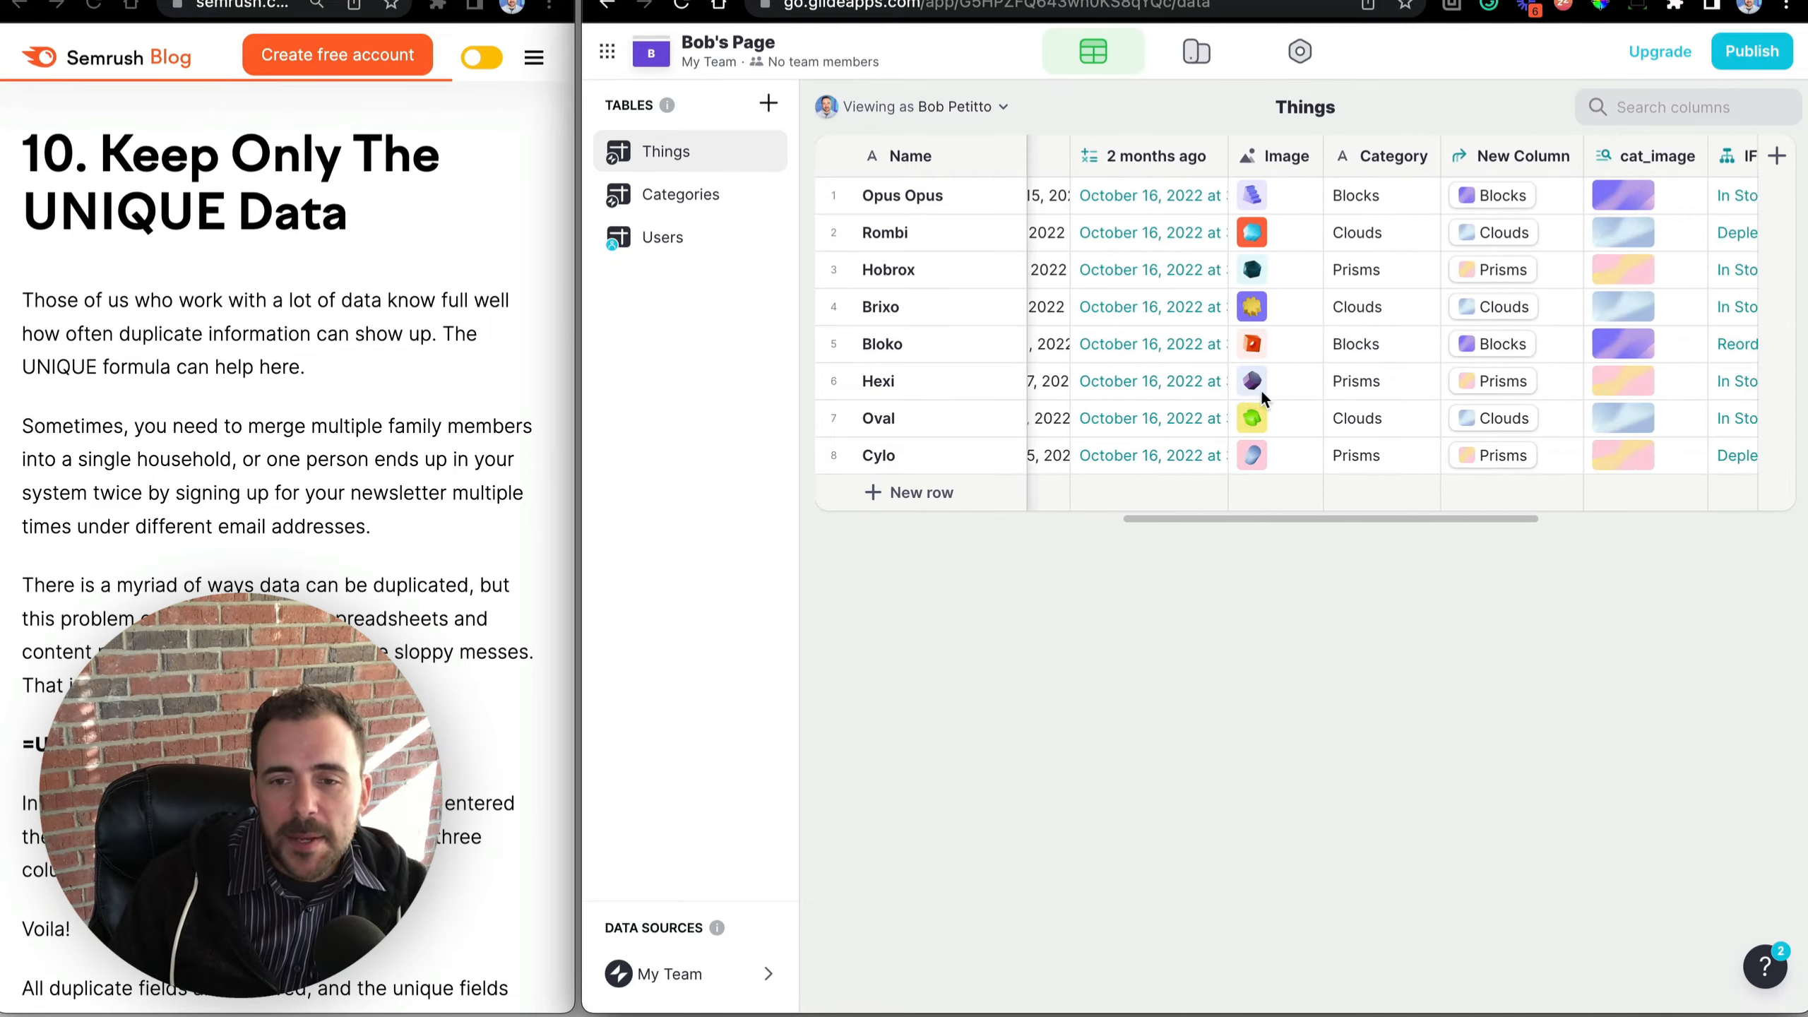
{"action": "left_click_drag", "start_coordinate": [1338, 195], "coordinate": [1325, 441]}
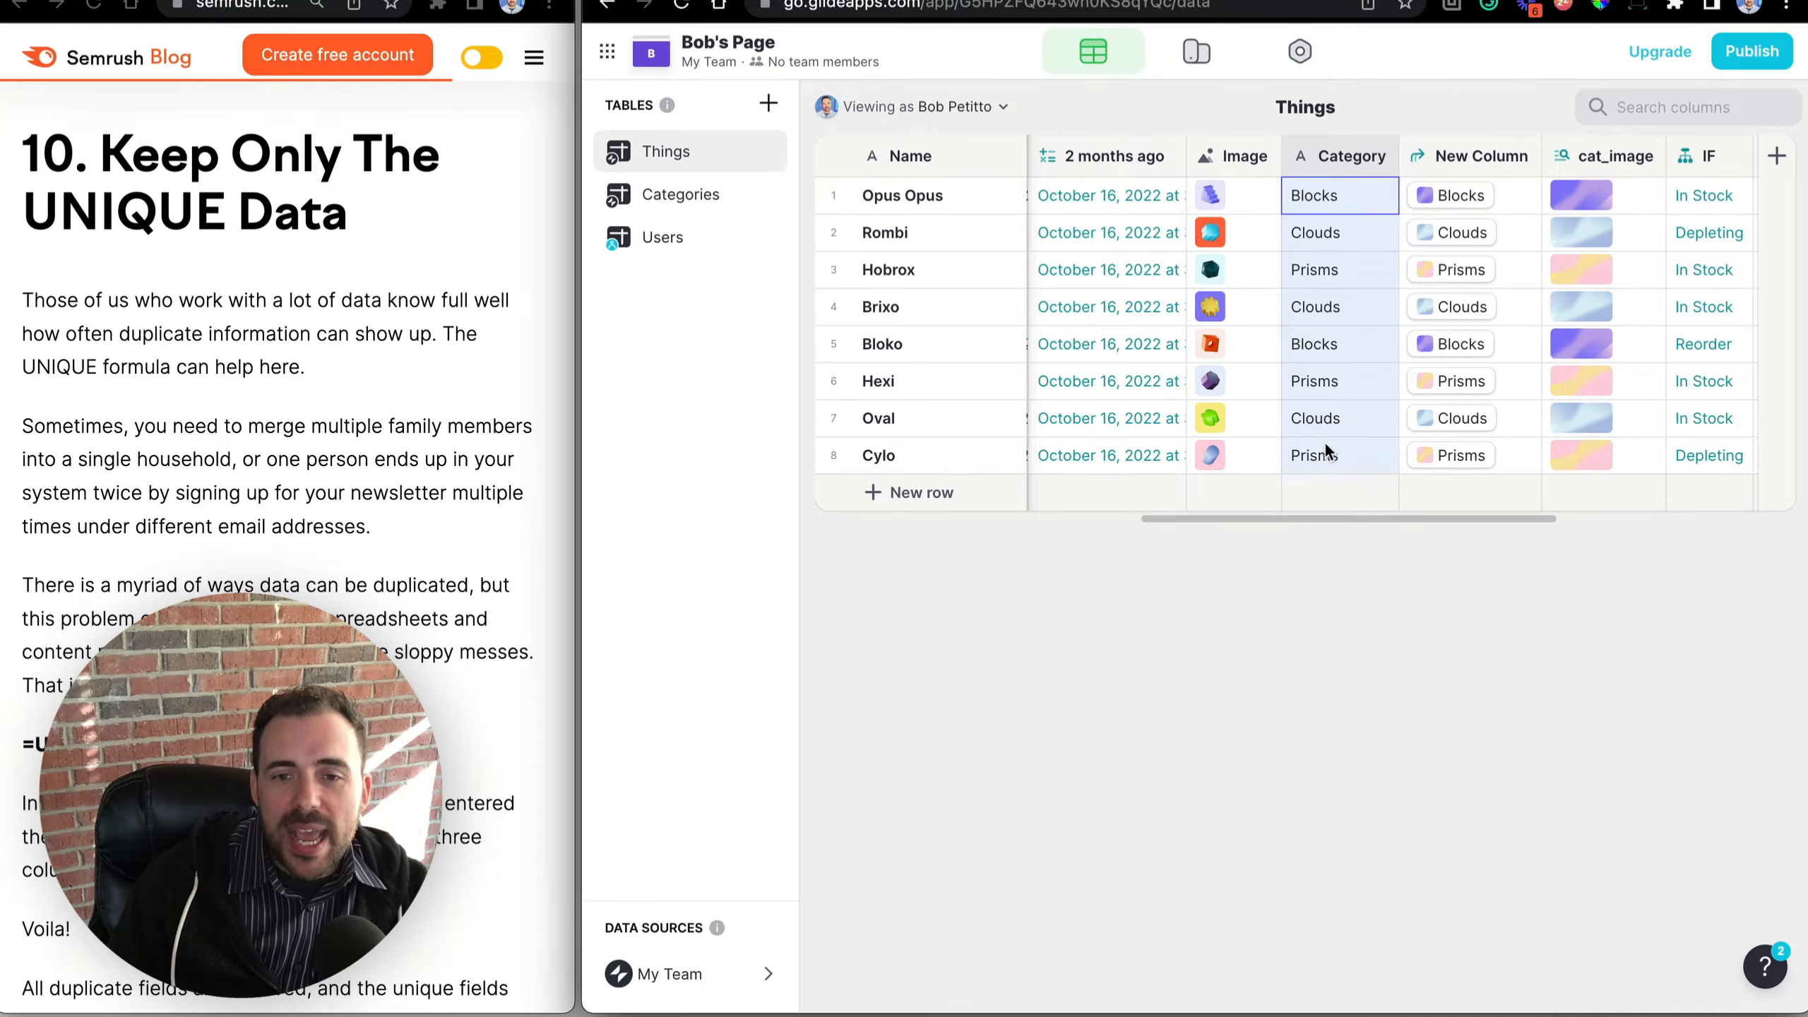
{"action": "left_click", "coordinate": [684, 194]}
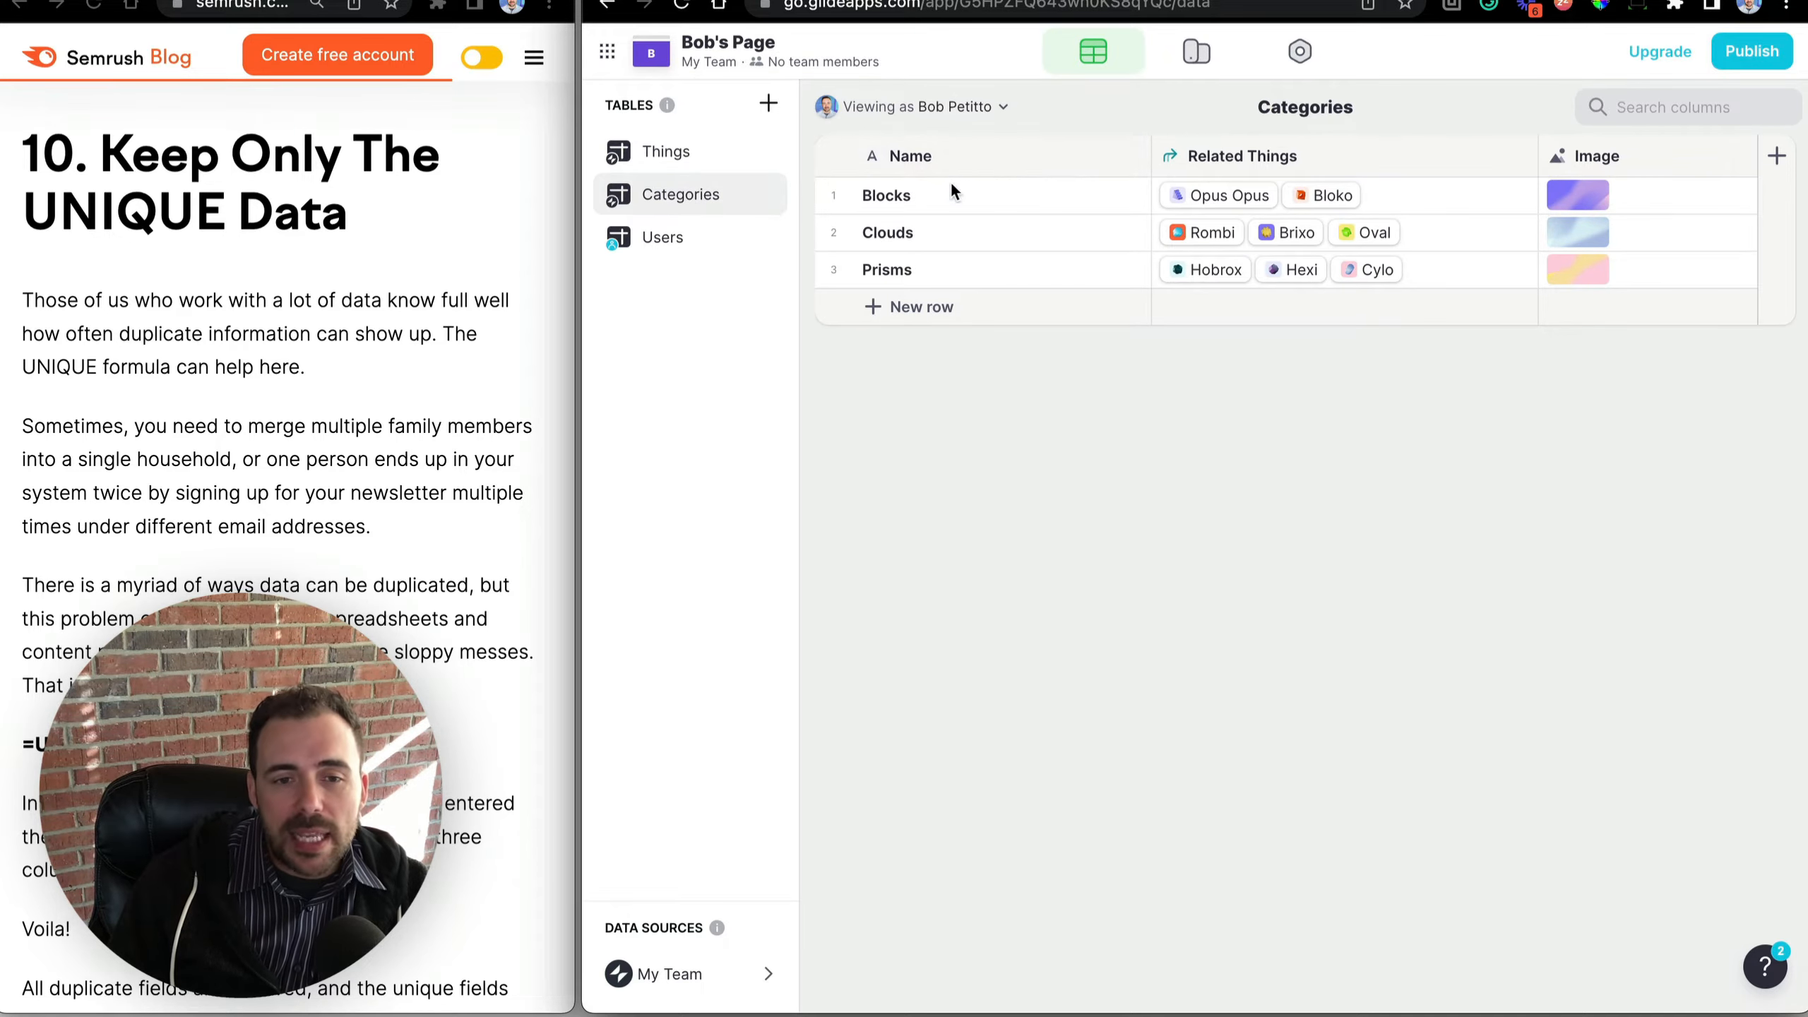
{"action": "left_click_drag", "start_coordinate": [950, 194], "coordinate": [952, 269]}
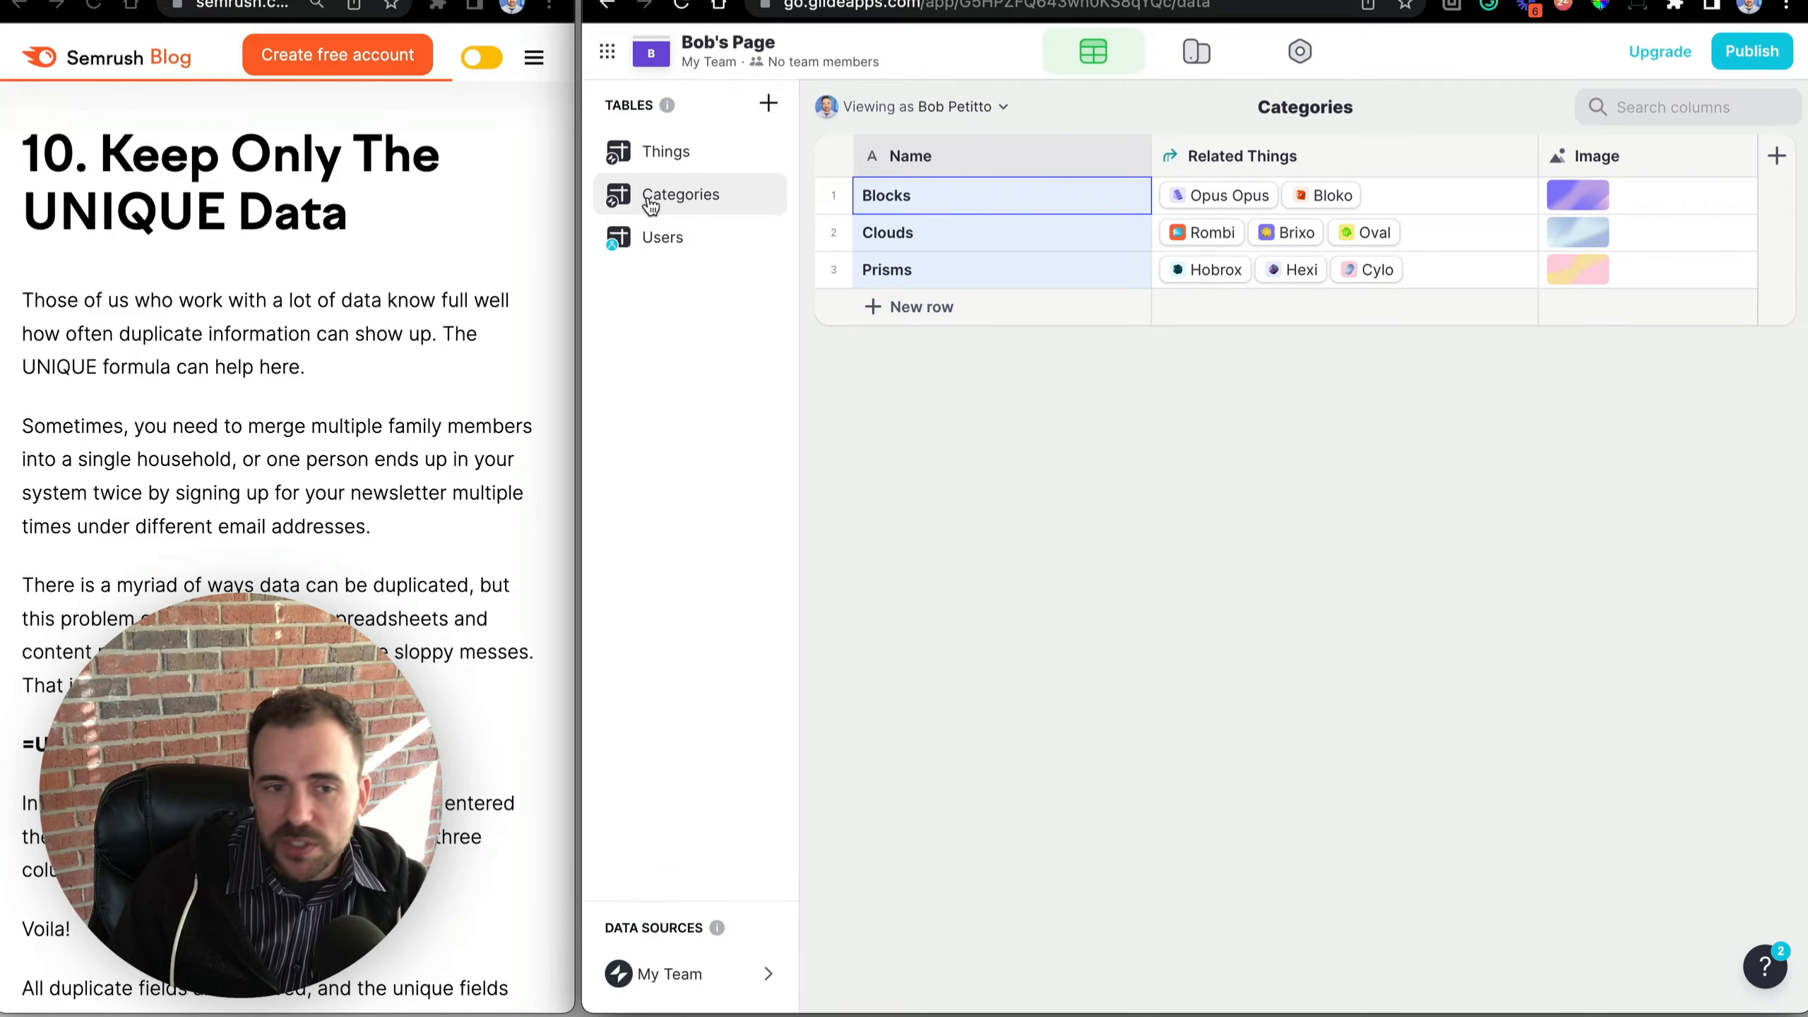
{"action": "left_click", "coordinate": [636, 248]}
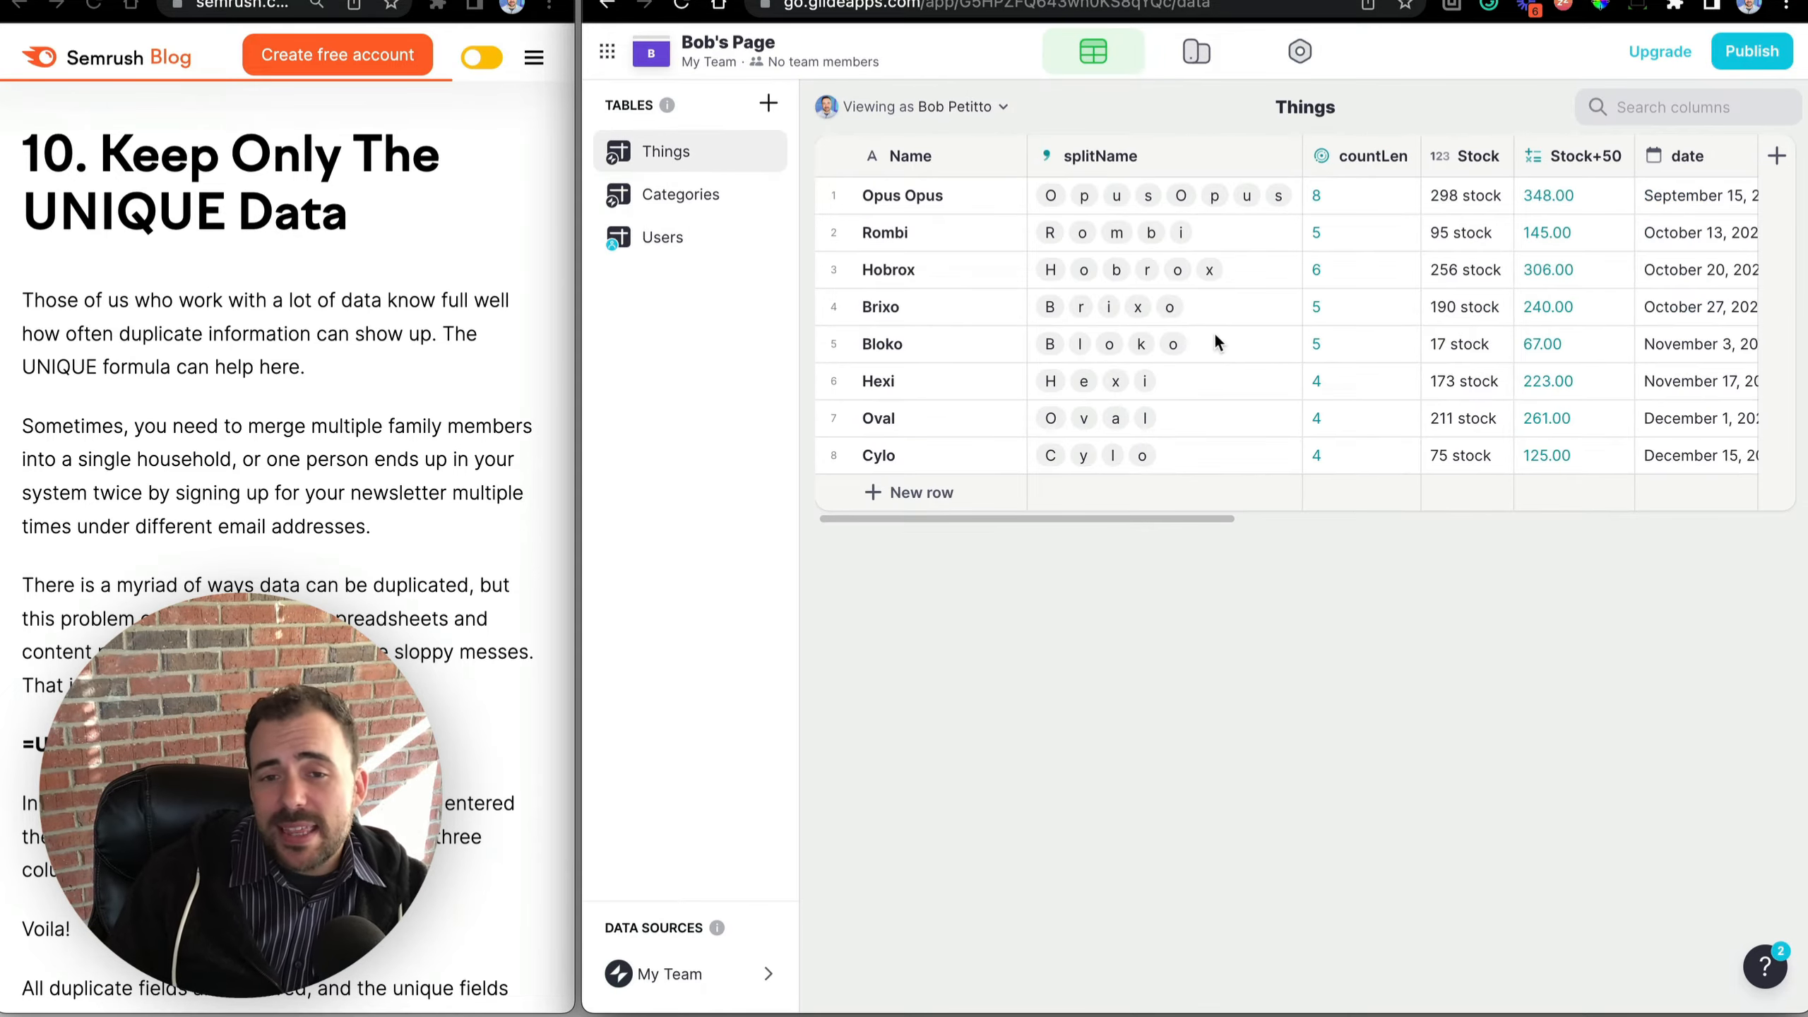
{"action": "scroll", "coordinate": [1213, 334], "scroll_direction": "right", "scroll_amount": 5}
{"action": "scroll", "coordinate": [1175, 249], "scroll_direction": "right", "scroll_amount": 5}
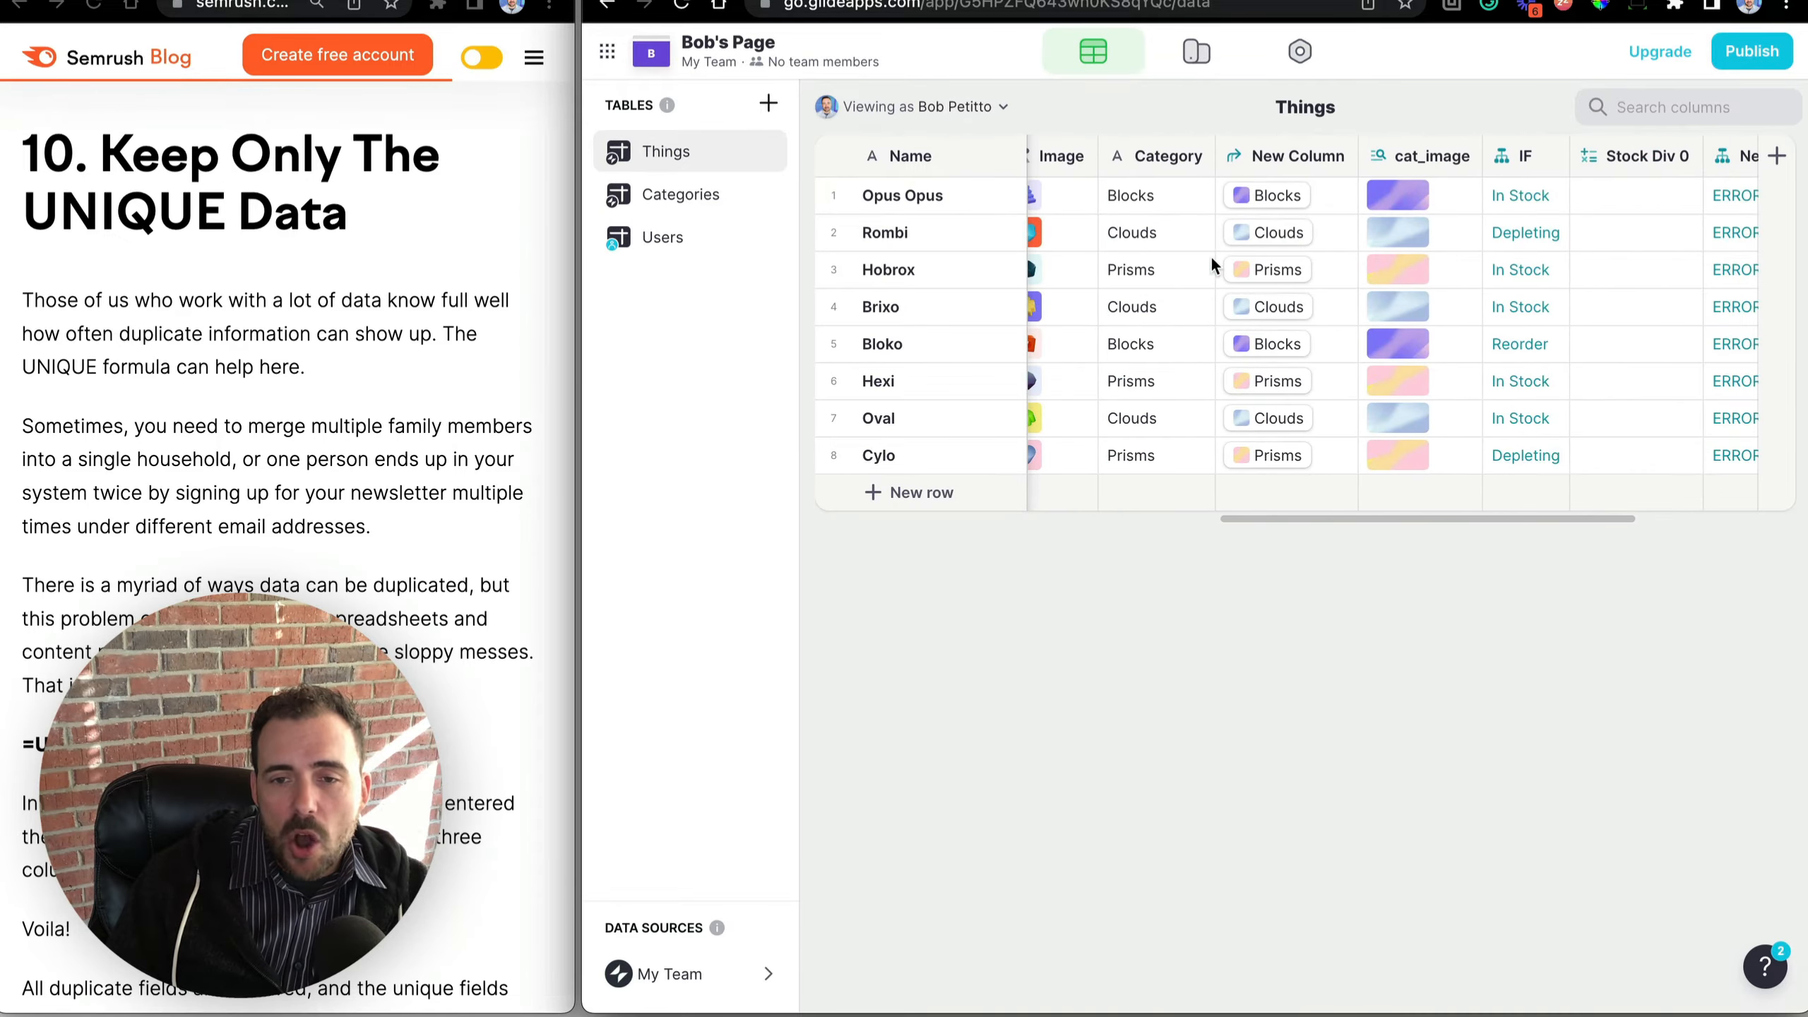
{"action": "left_click_drag", "start_coordinate": [1147, 199], "coordinate": [1132, 492]}
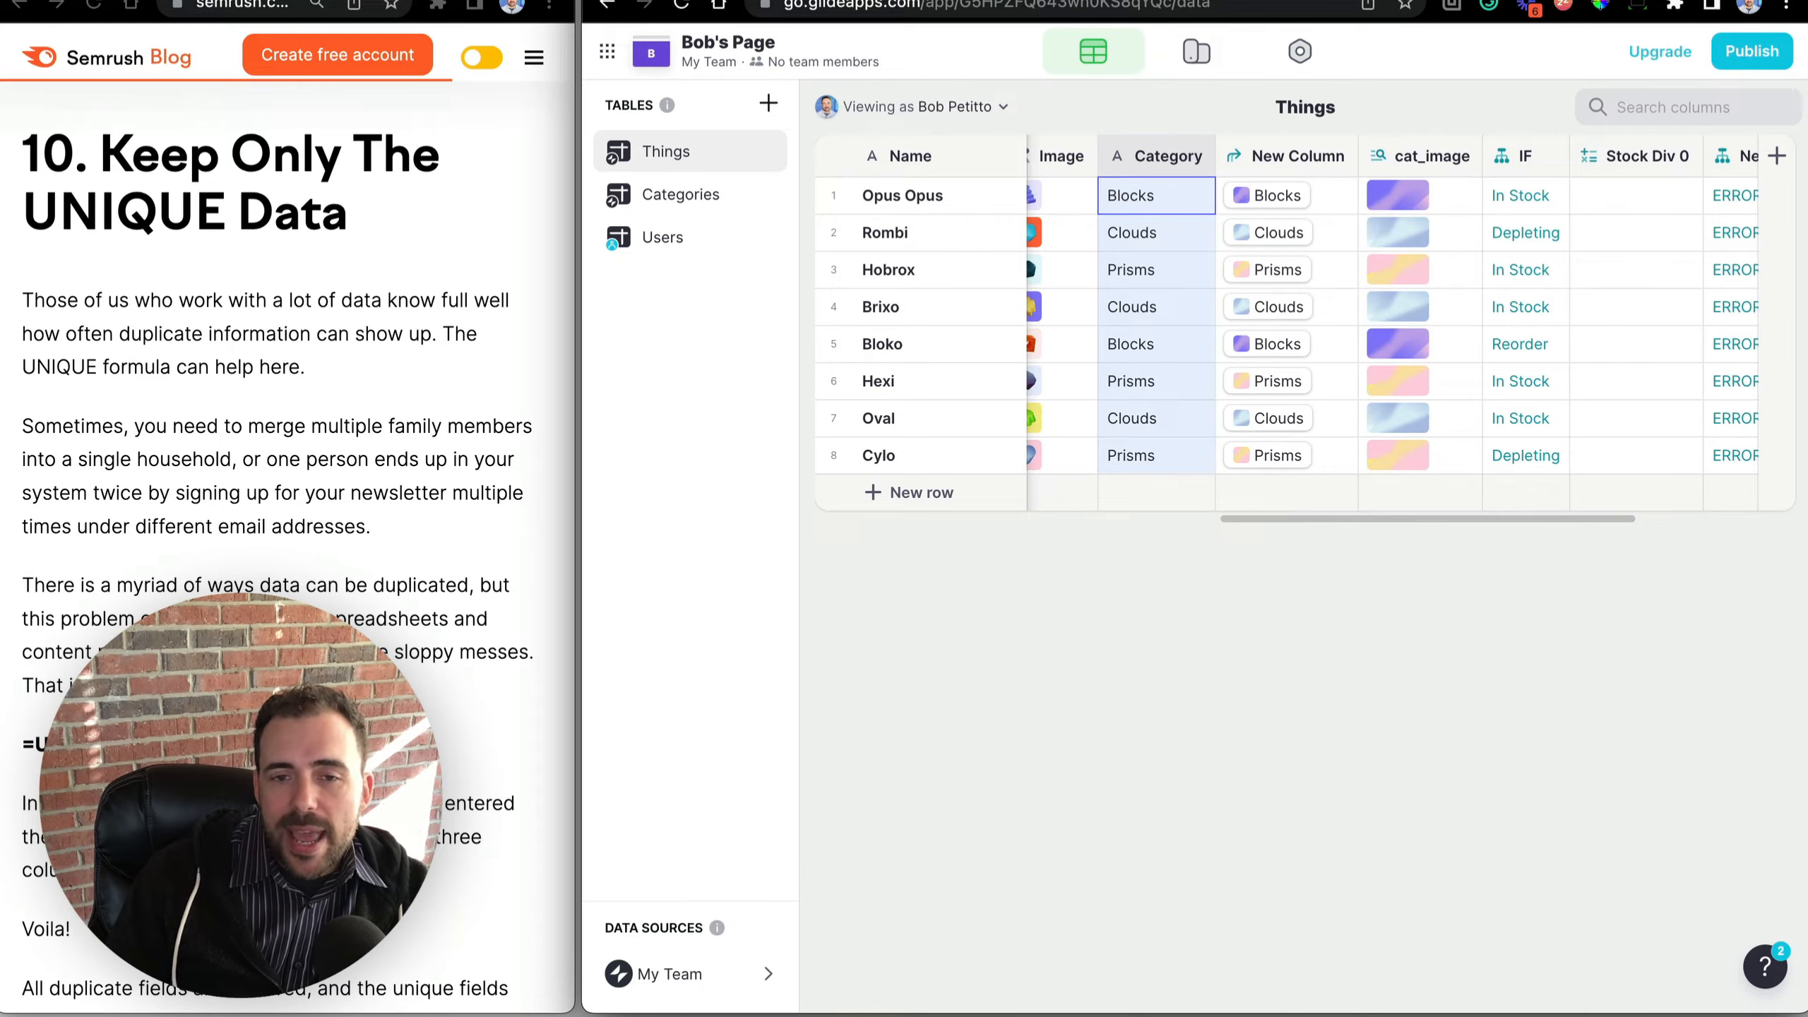
Add a column named lookupAllCat at the end of the Things table.
{"action": "left_click", "coordinate": [1775, 158]}
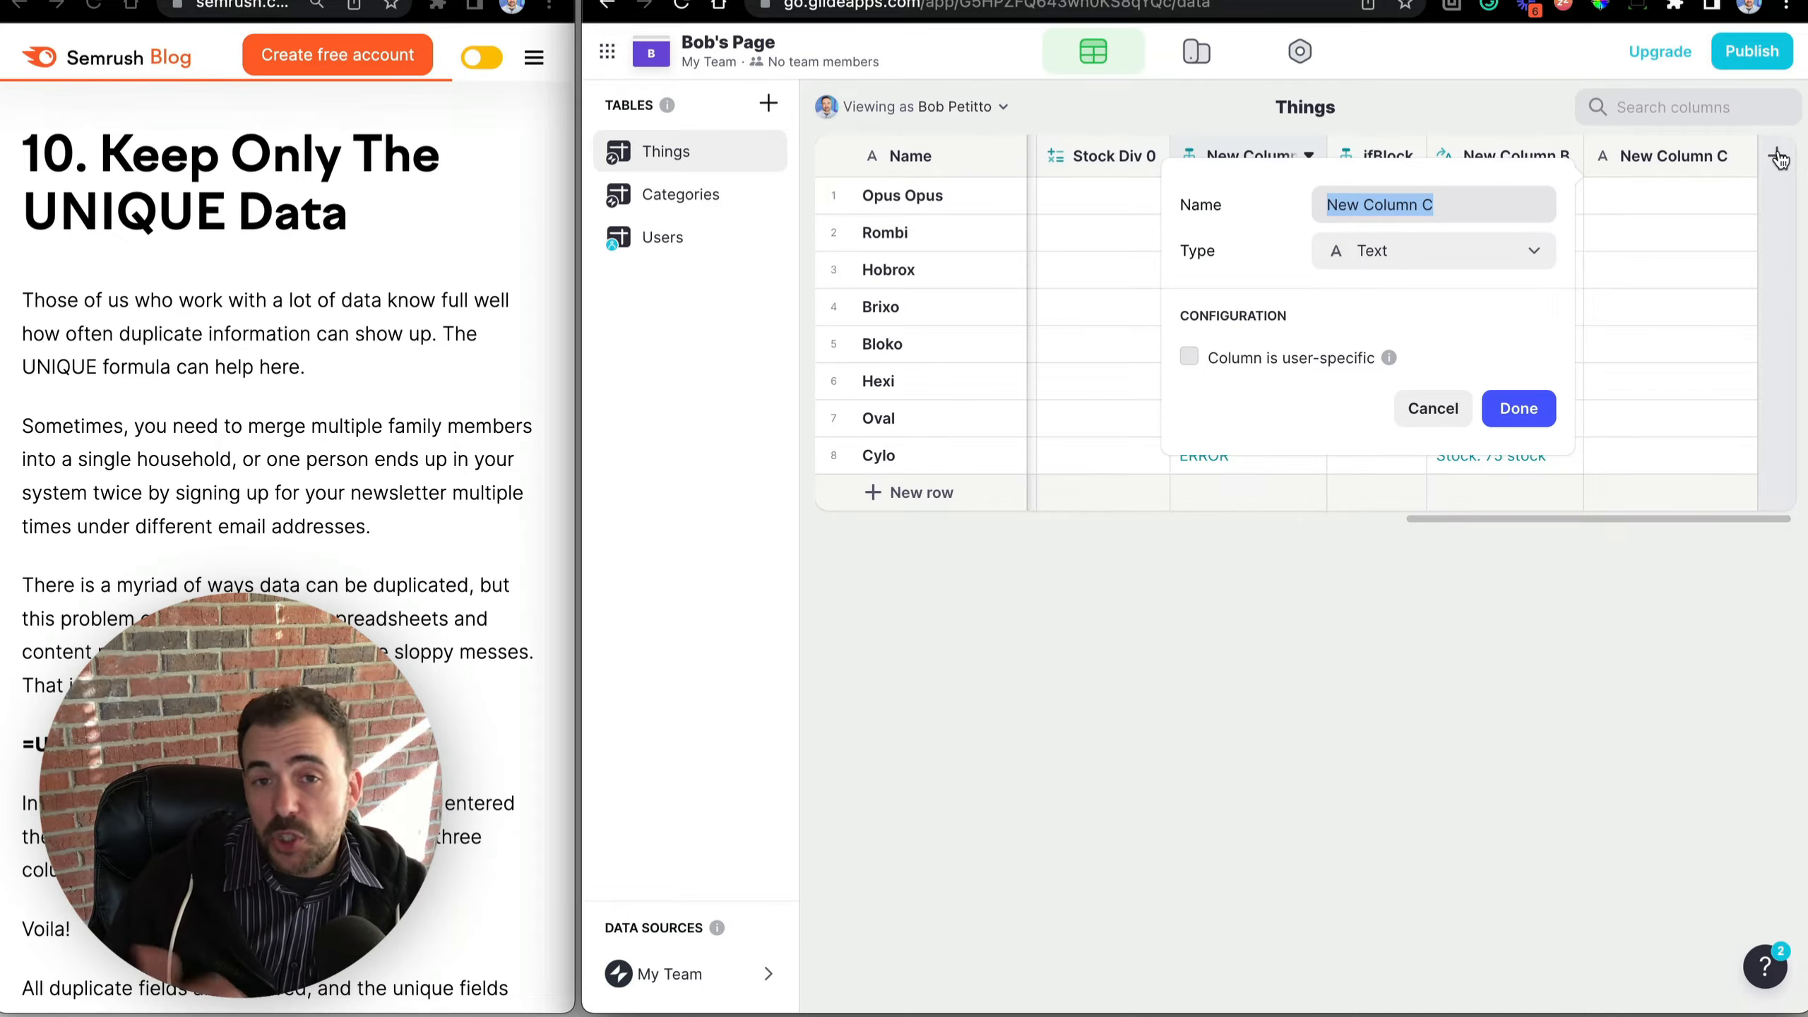
{"action": "type", "text": "lookuo"}
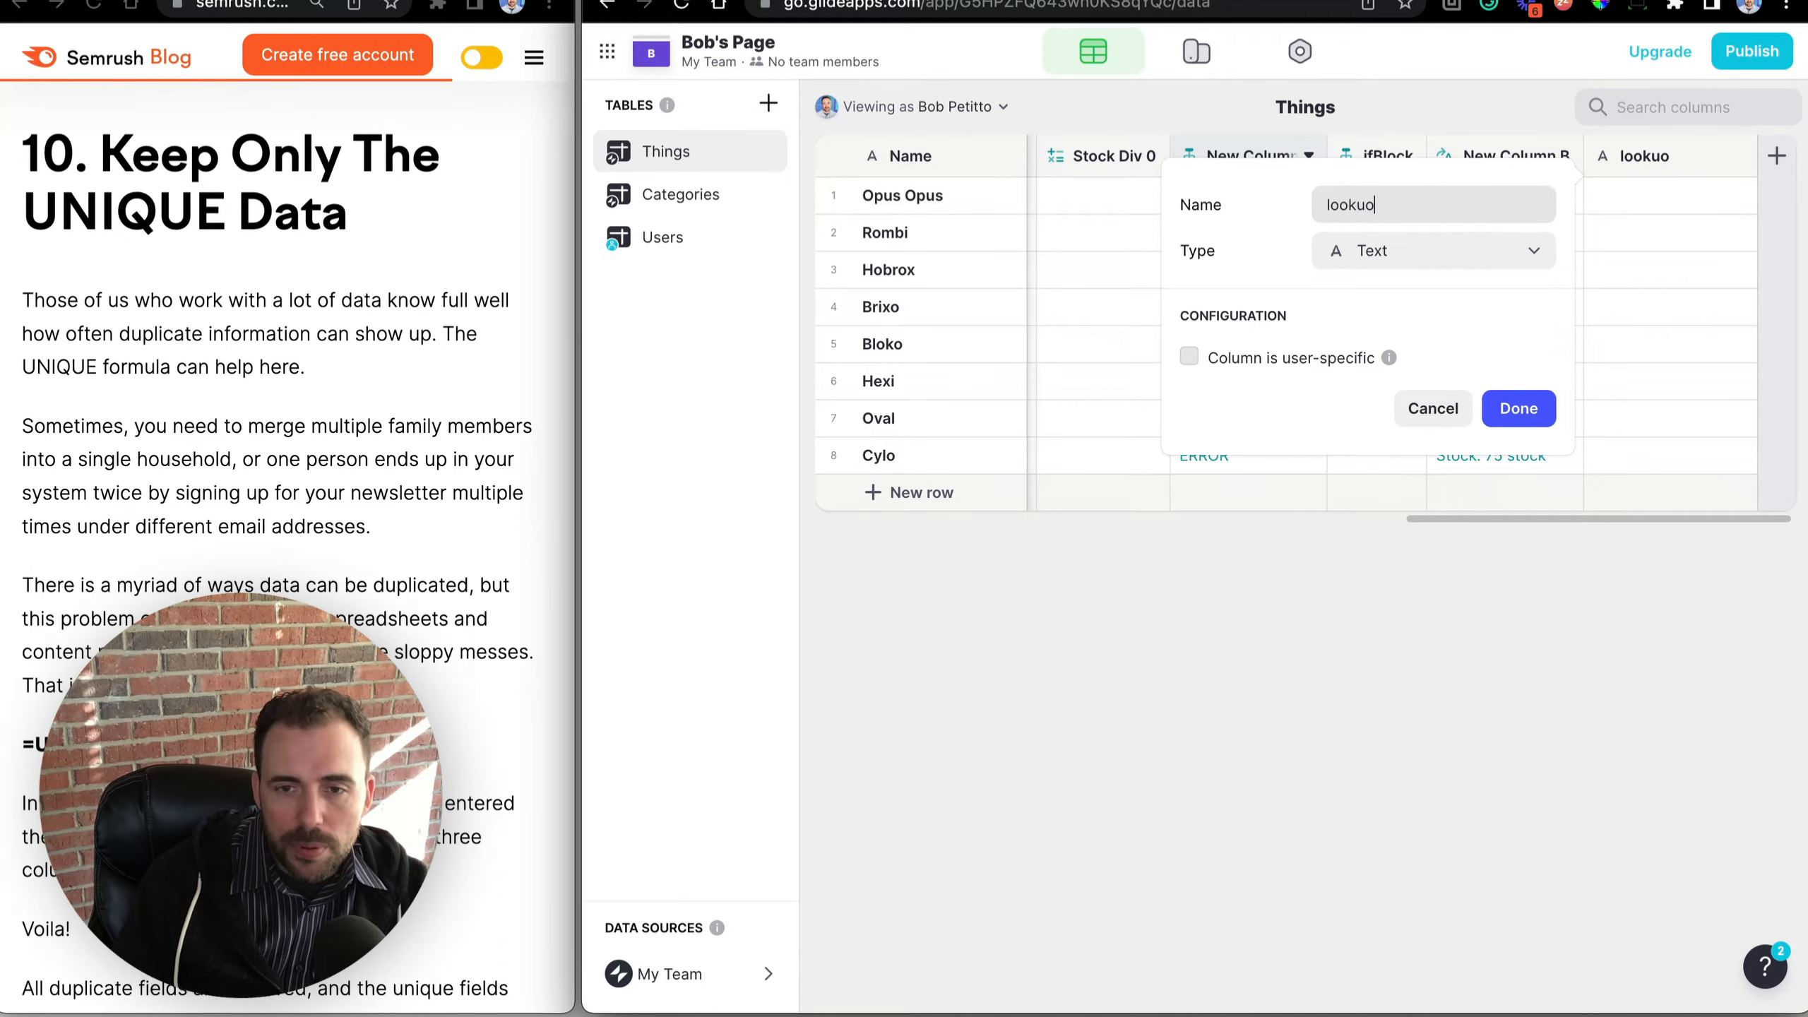
{"action": "key", "text": "BackSpace"}
{"action": "type", "text": "pAll"}
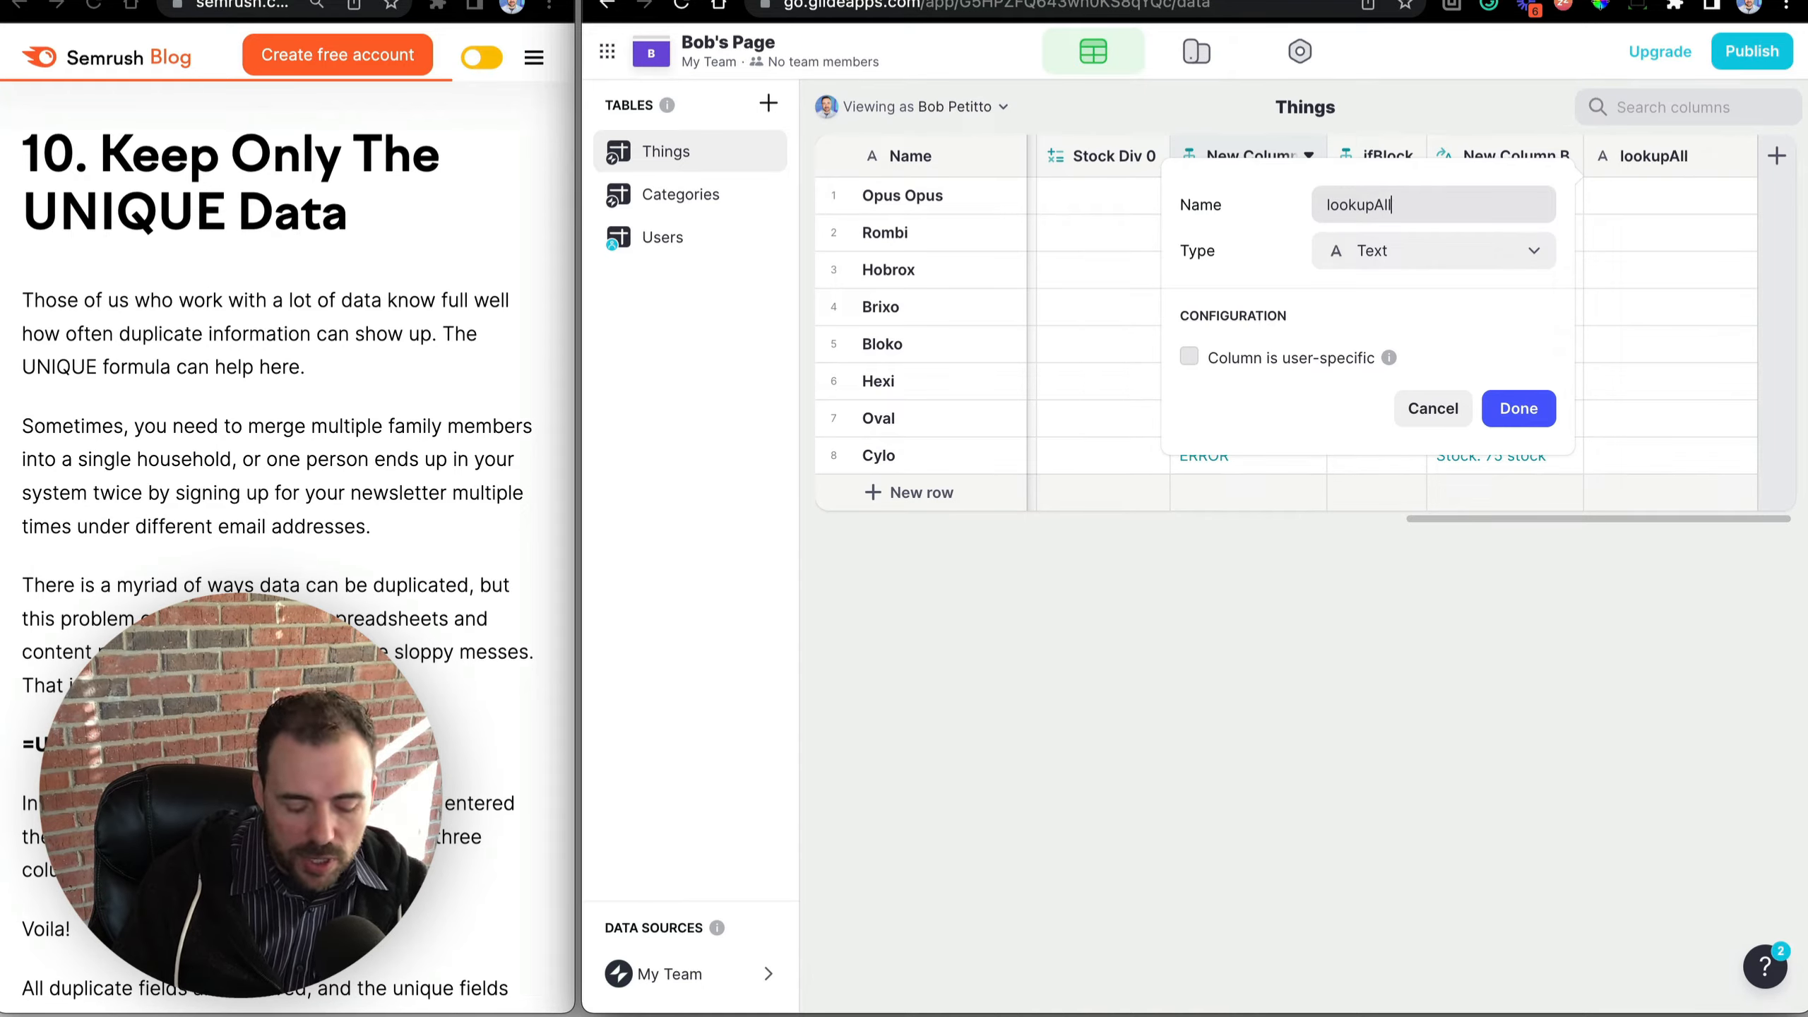
{"action": "type", "text": "Cat"}
Make lookupAllCat a Lookup of the Category column in Things, save it and inspect the Opus Opus row's list.
{"action": "left_click", "coordinate": [1520, 249]}
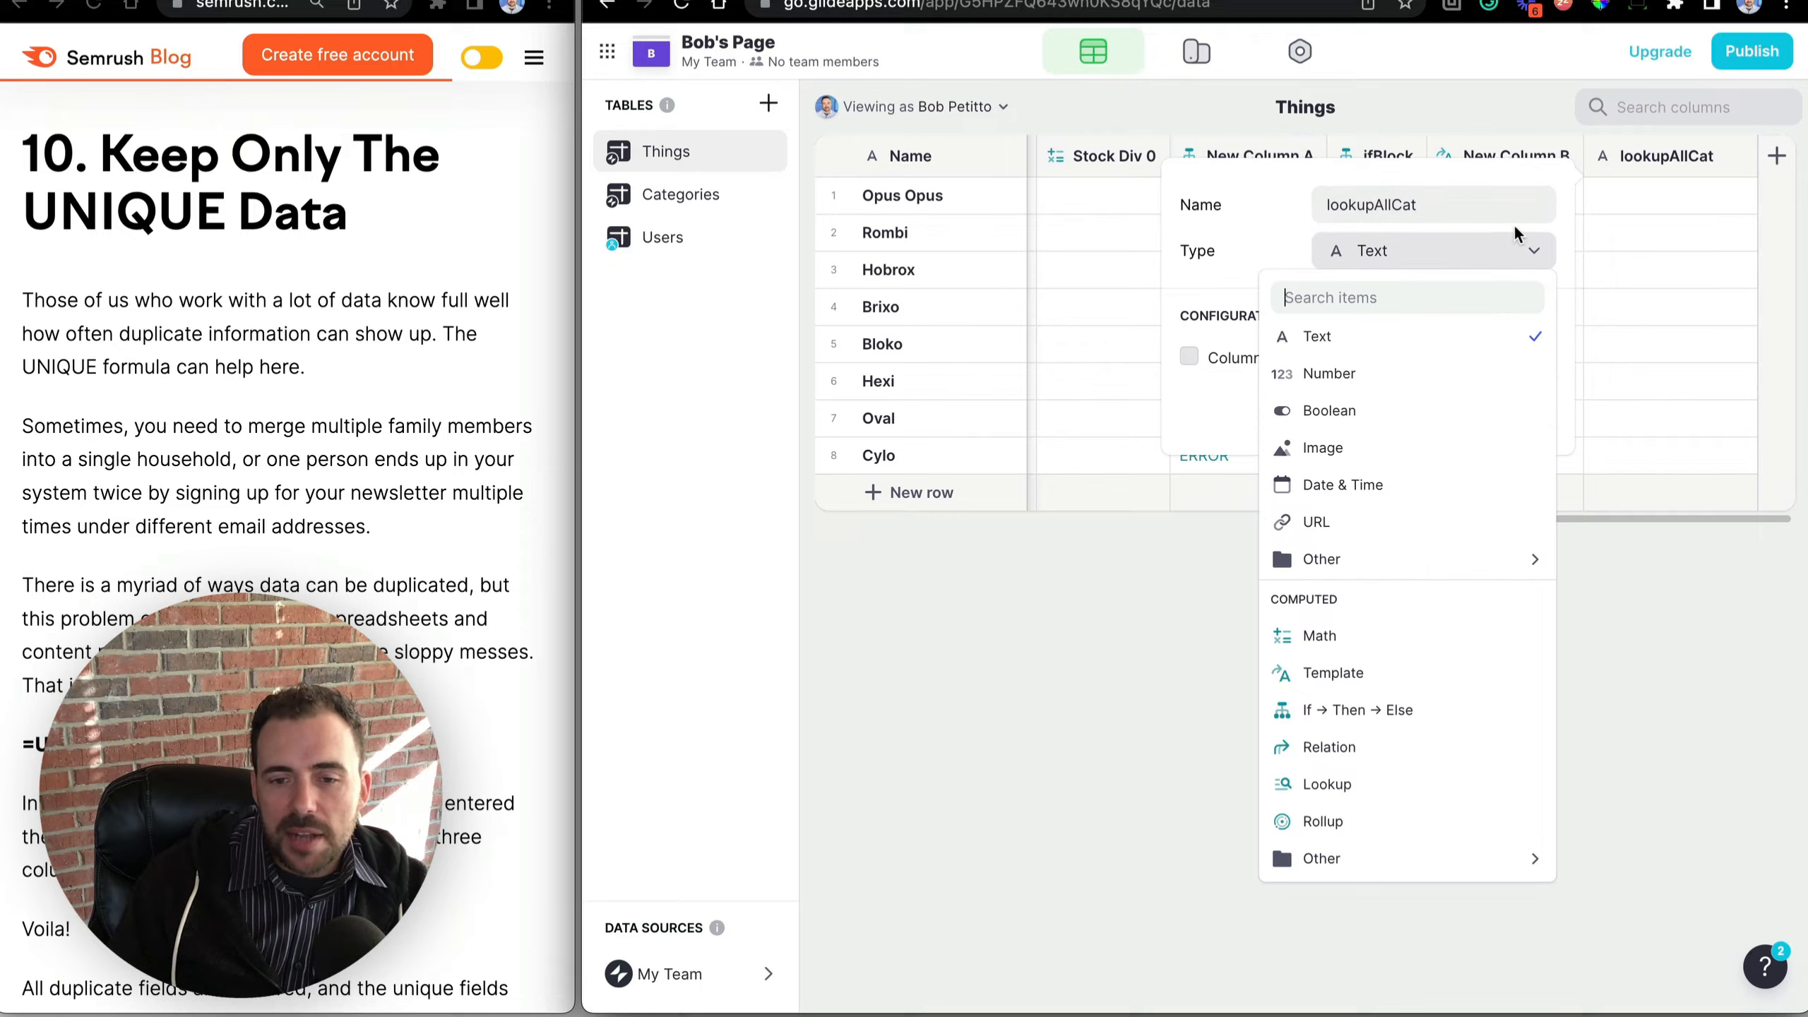
{"action": "left_click", "coordinate": [1375, 789]}
{"action": "left_click", "coordinate": [1331, 385]}
{"action": "mouse_move", "coordinate": [1315, 510]}
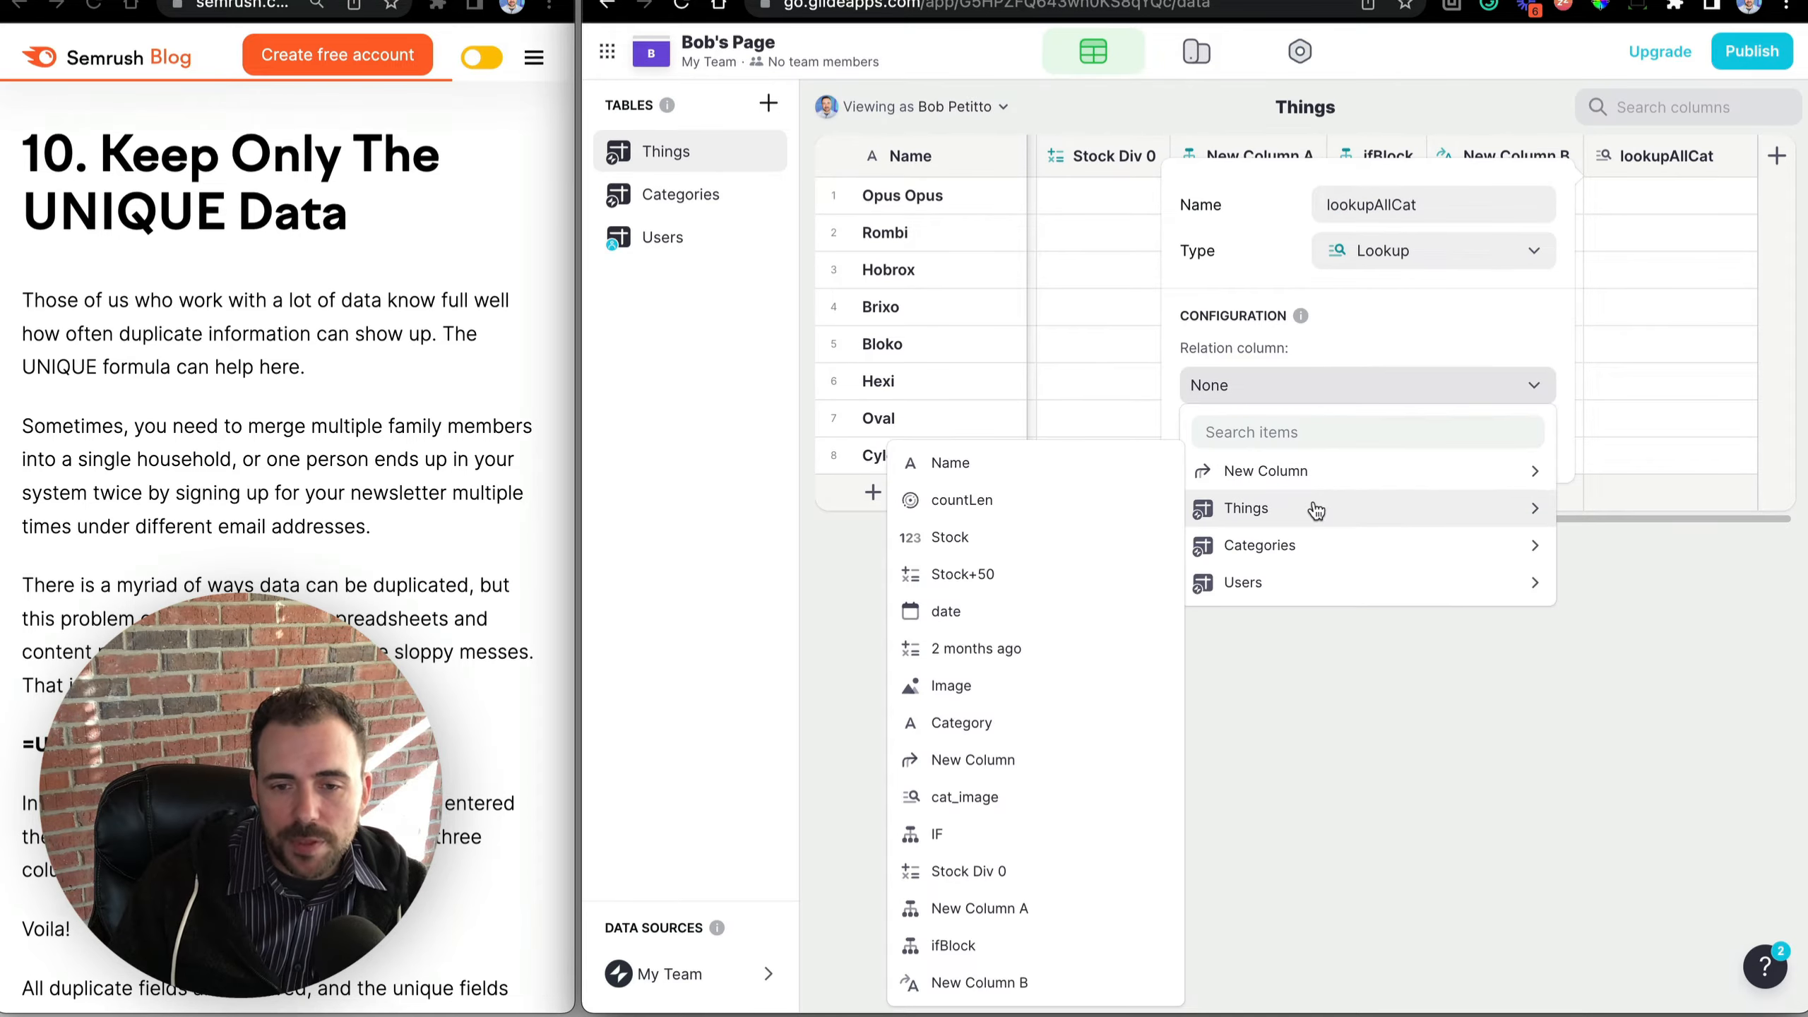
{"action": "left_click", "coordinate": [957, 722]}
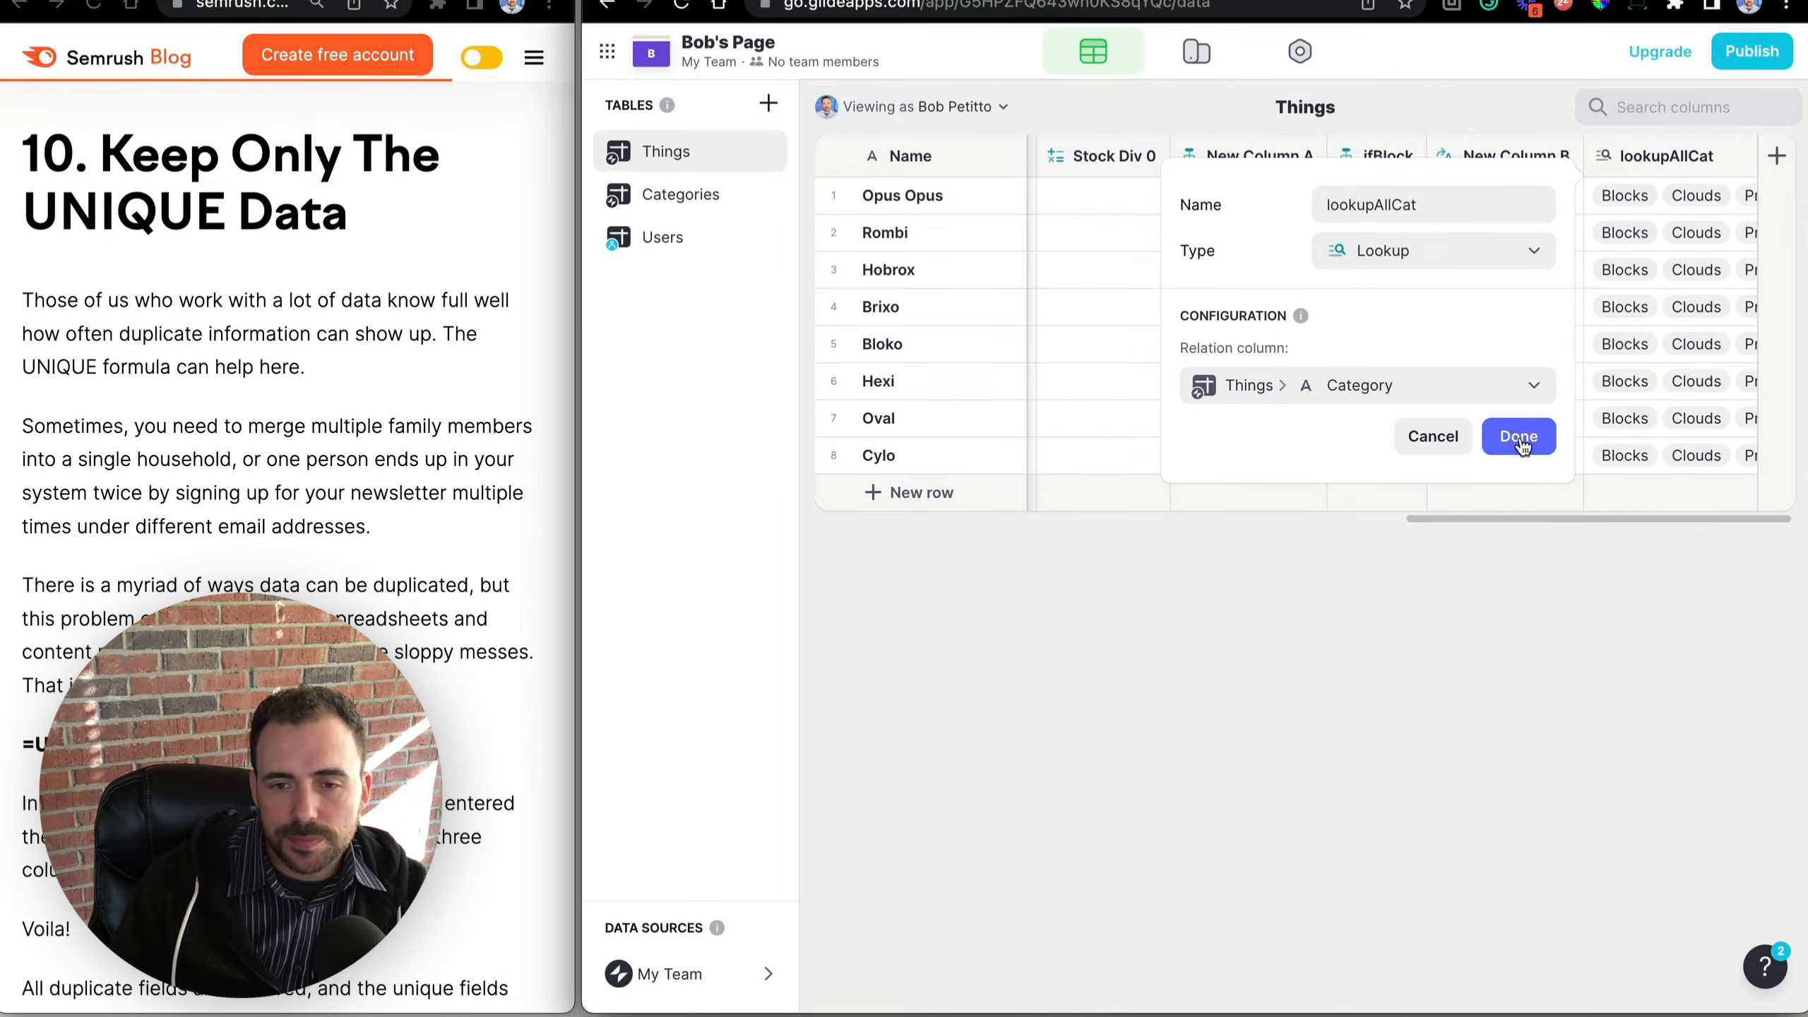
{"action": "left_click", "coordinate": [1521, 438]}
{"action": "left_click", "coordinate": [1688, 189]}
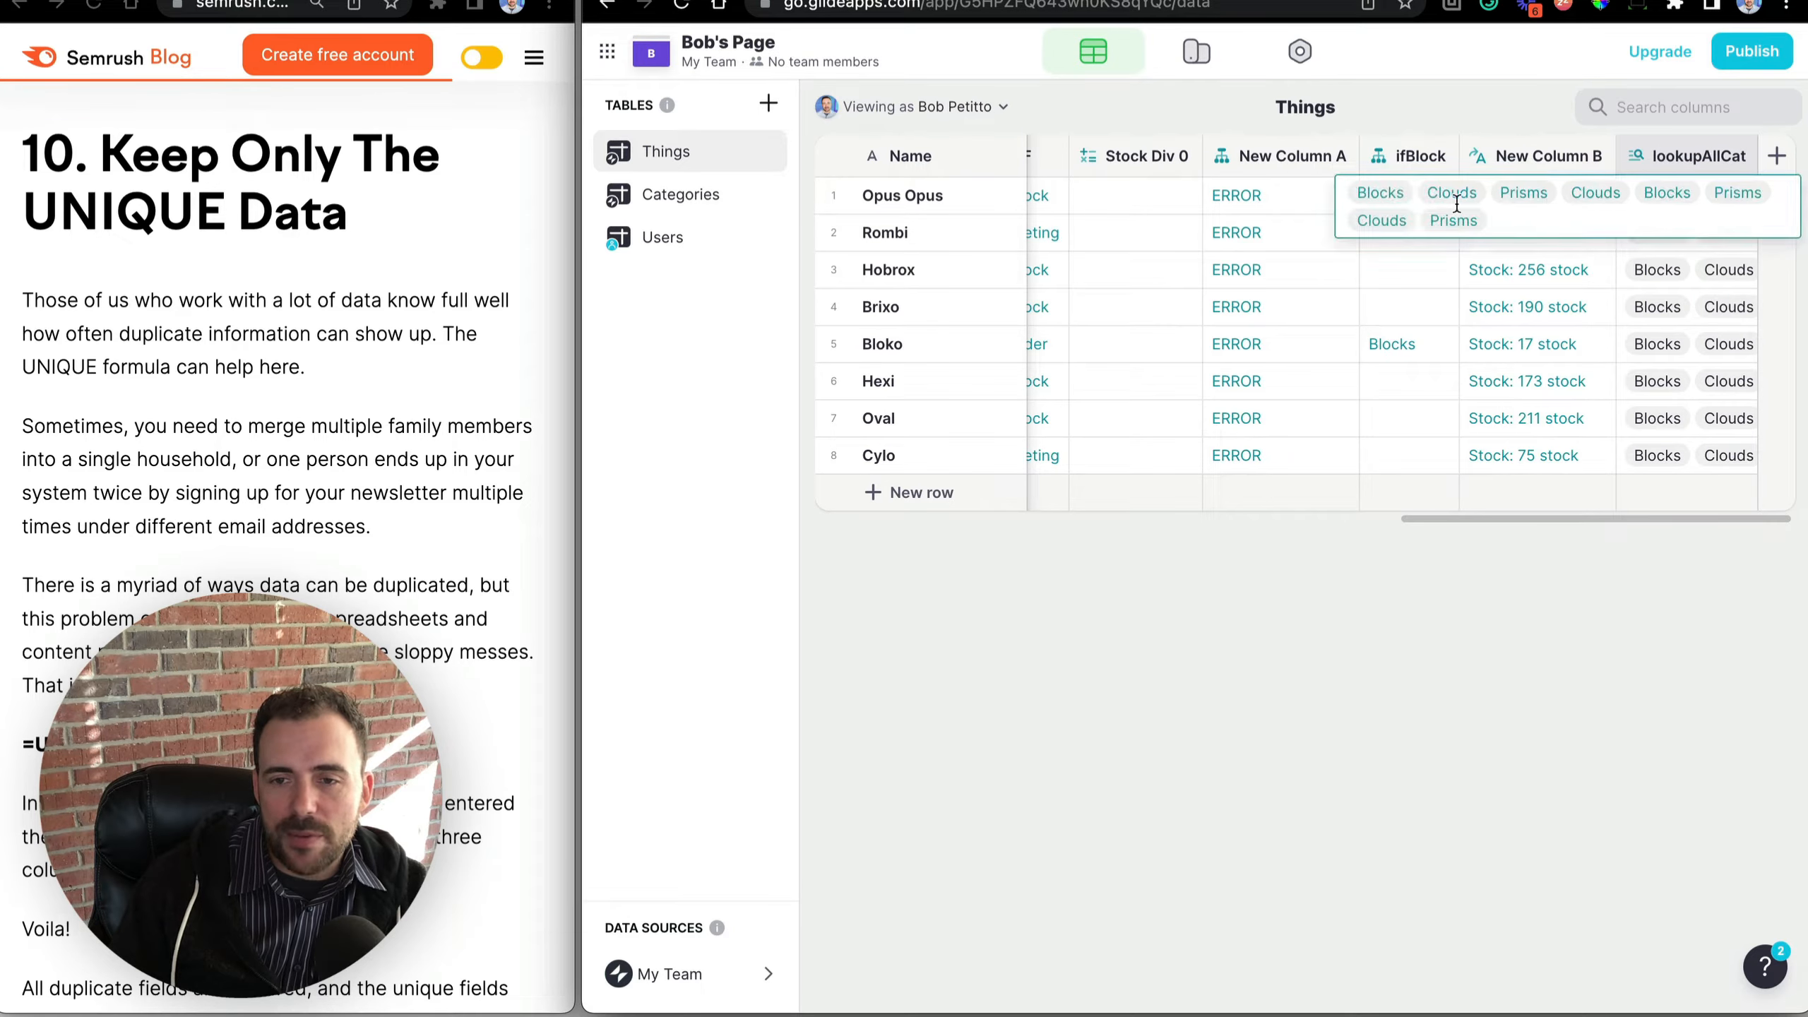
{"action": "left_click", "coordinate": [1687, 345]}
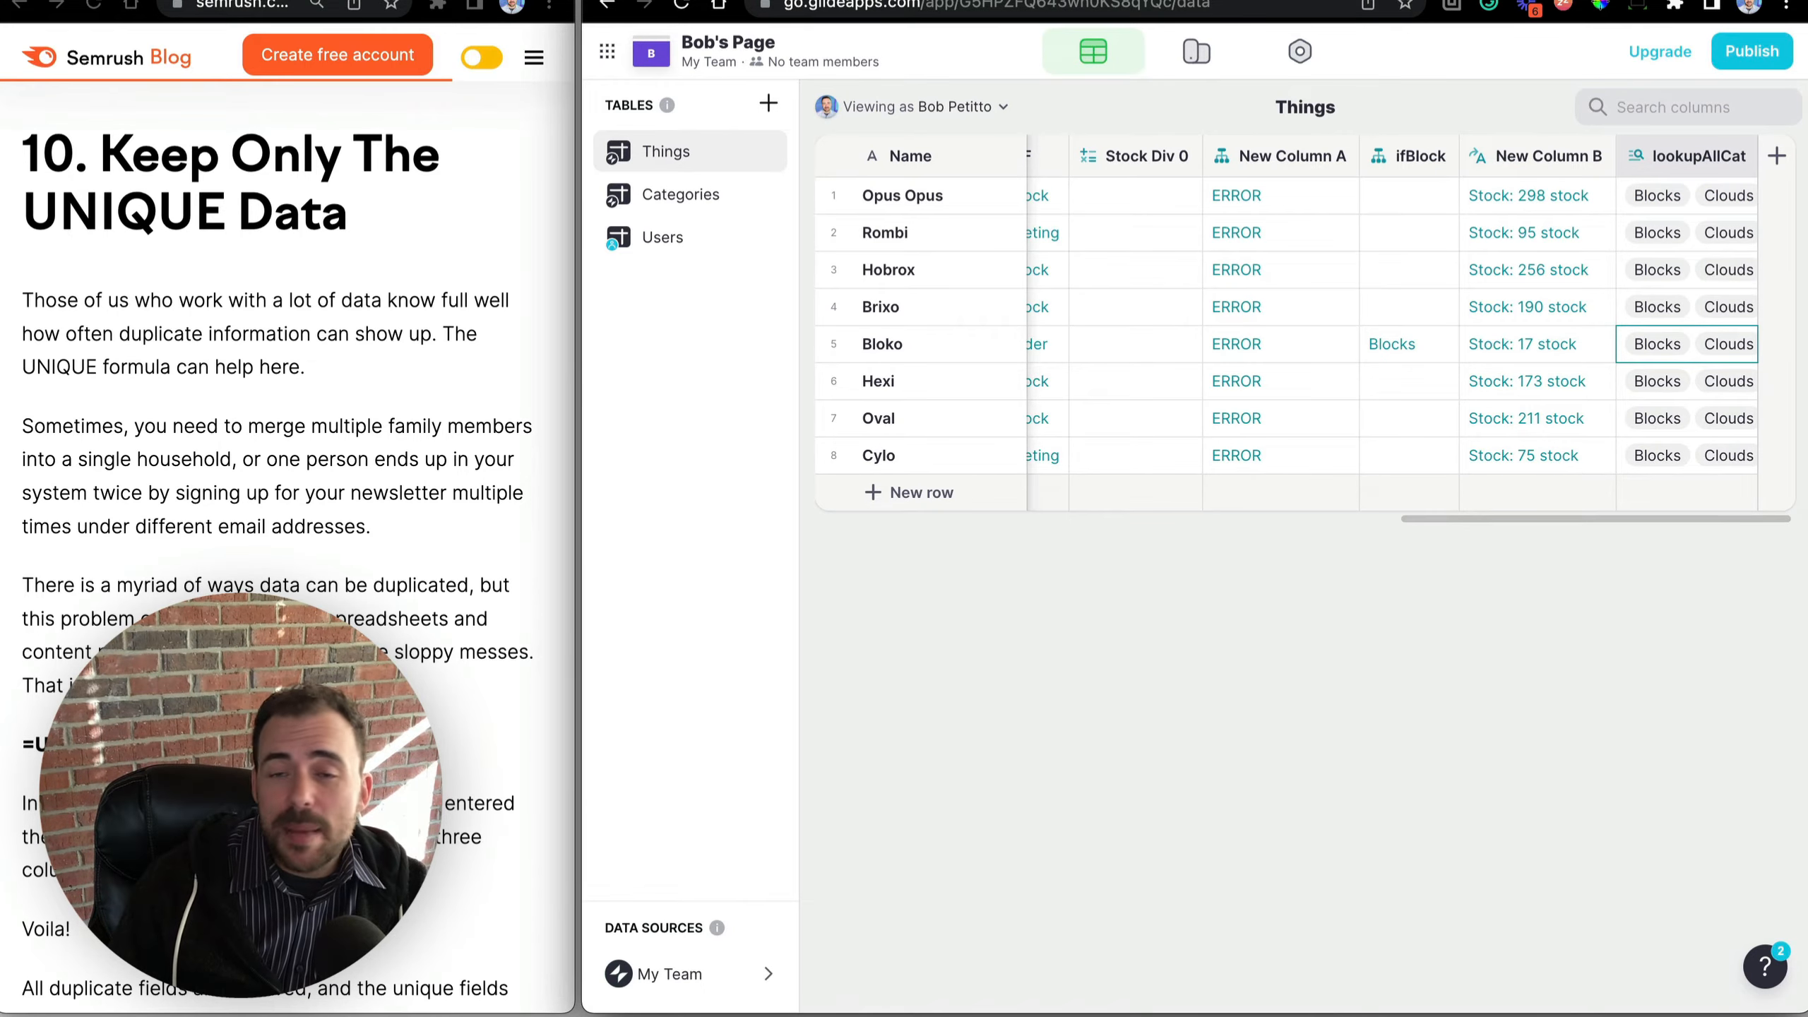
Add a Unique Elements column after lookupAllCat that takes its values from lookupAllCat.
{"action": "left_click", "coordinate": [1777, 155]}
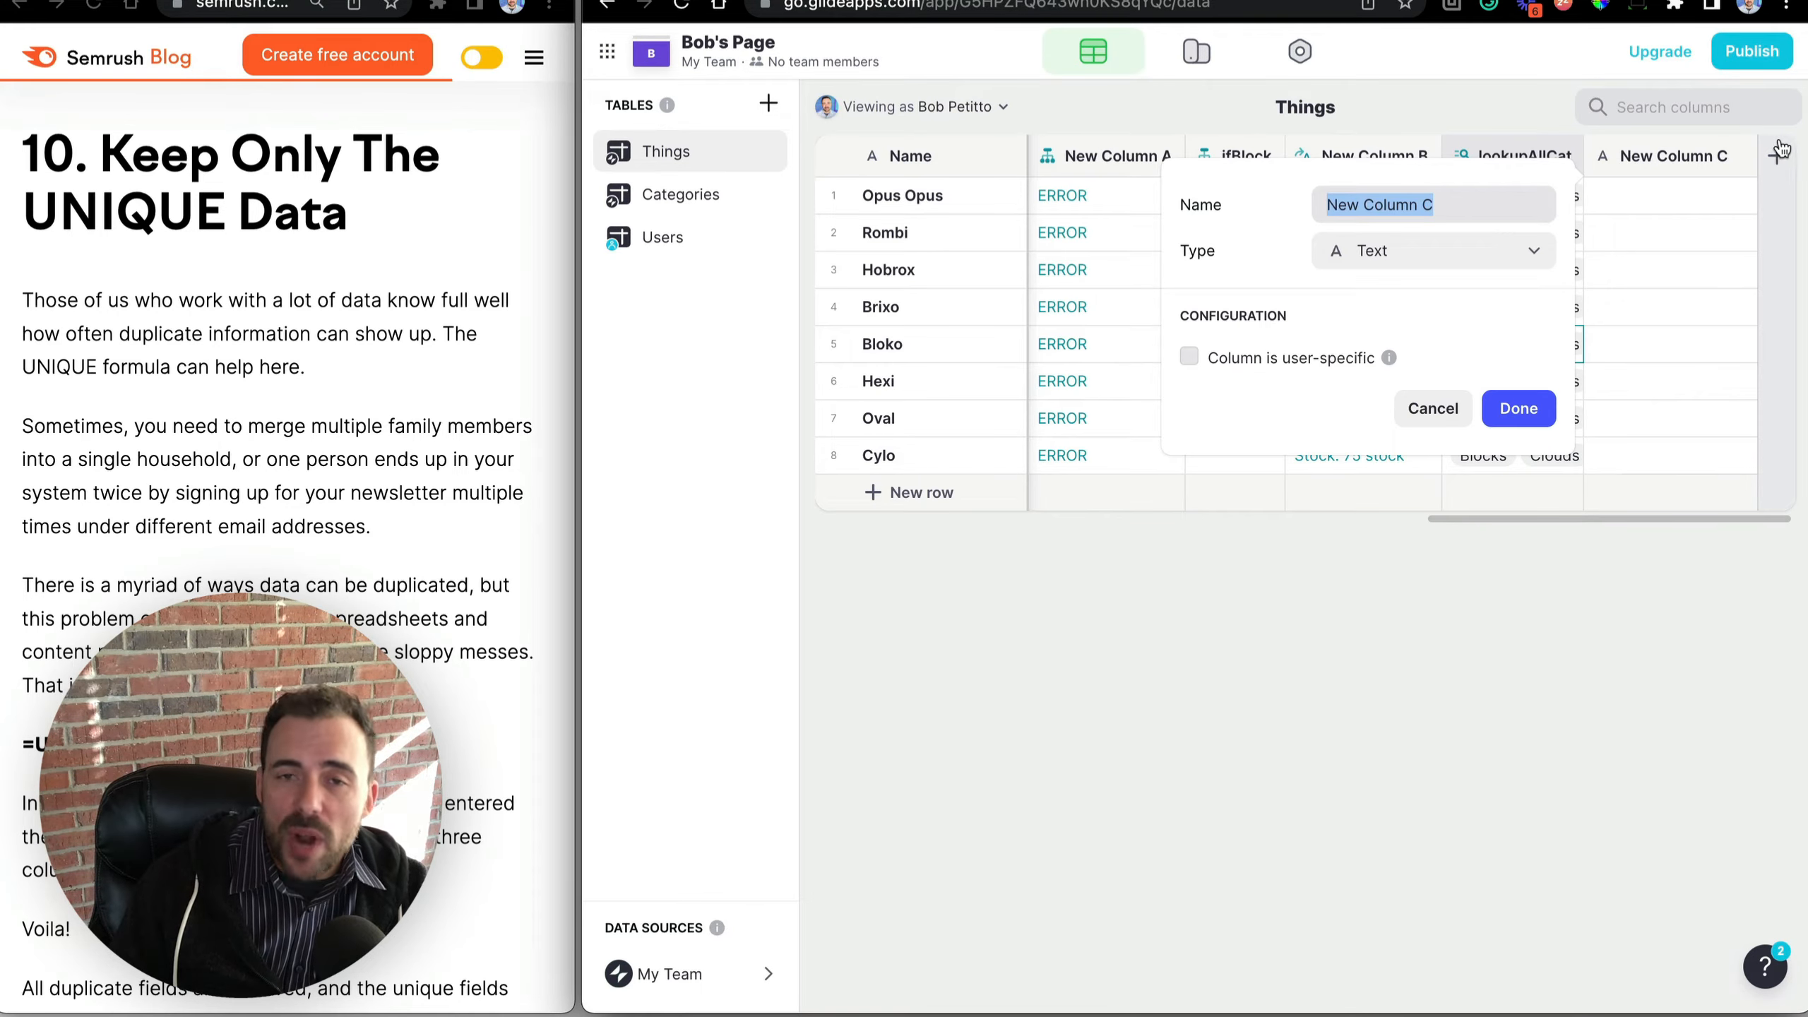
{"action": "left_click", "coordinate": [1490, 248]}
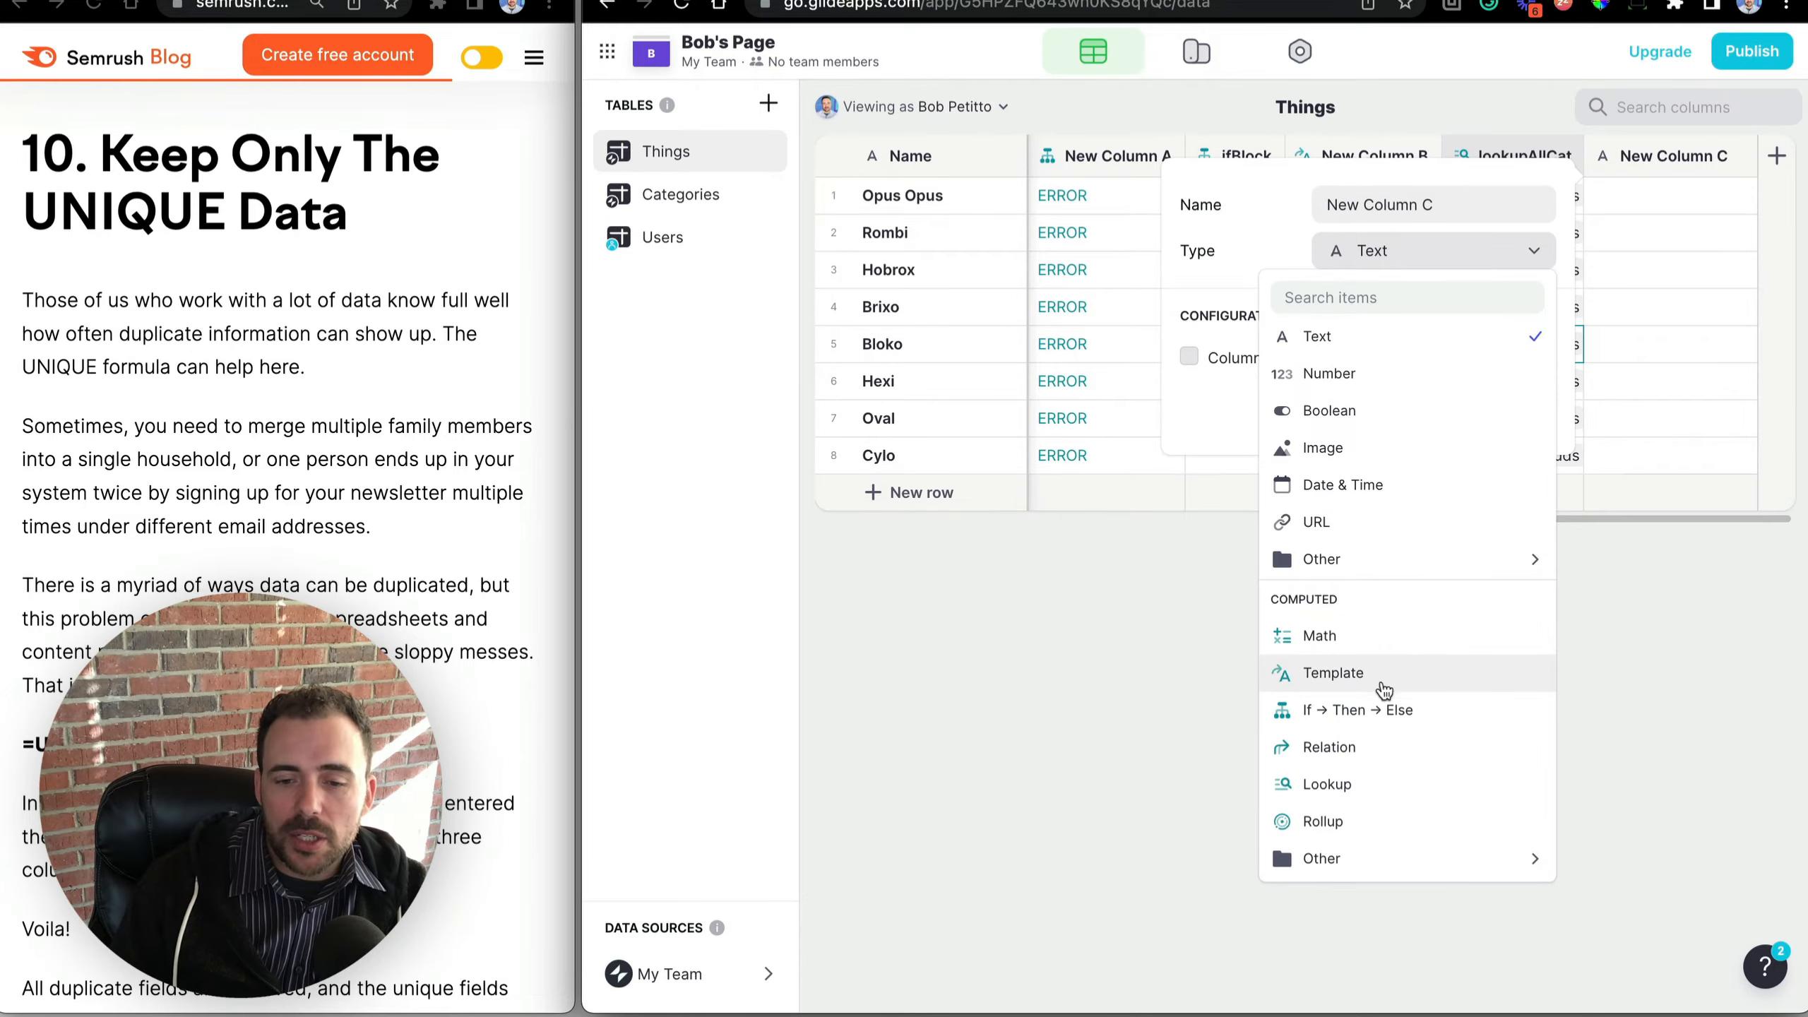
{"action": "mouse_move", "coordinate": [1363, 857]}
{"action": "mouse_move", "coordinate": [1041, 650]}
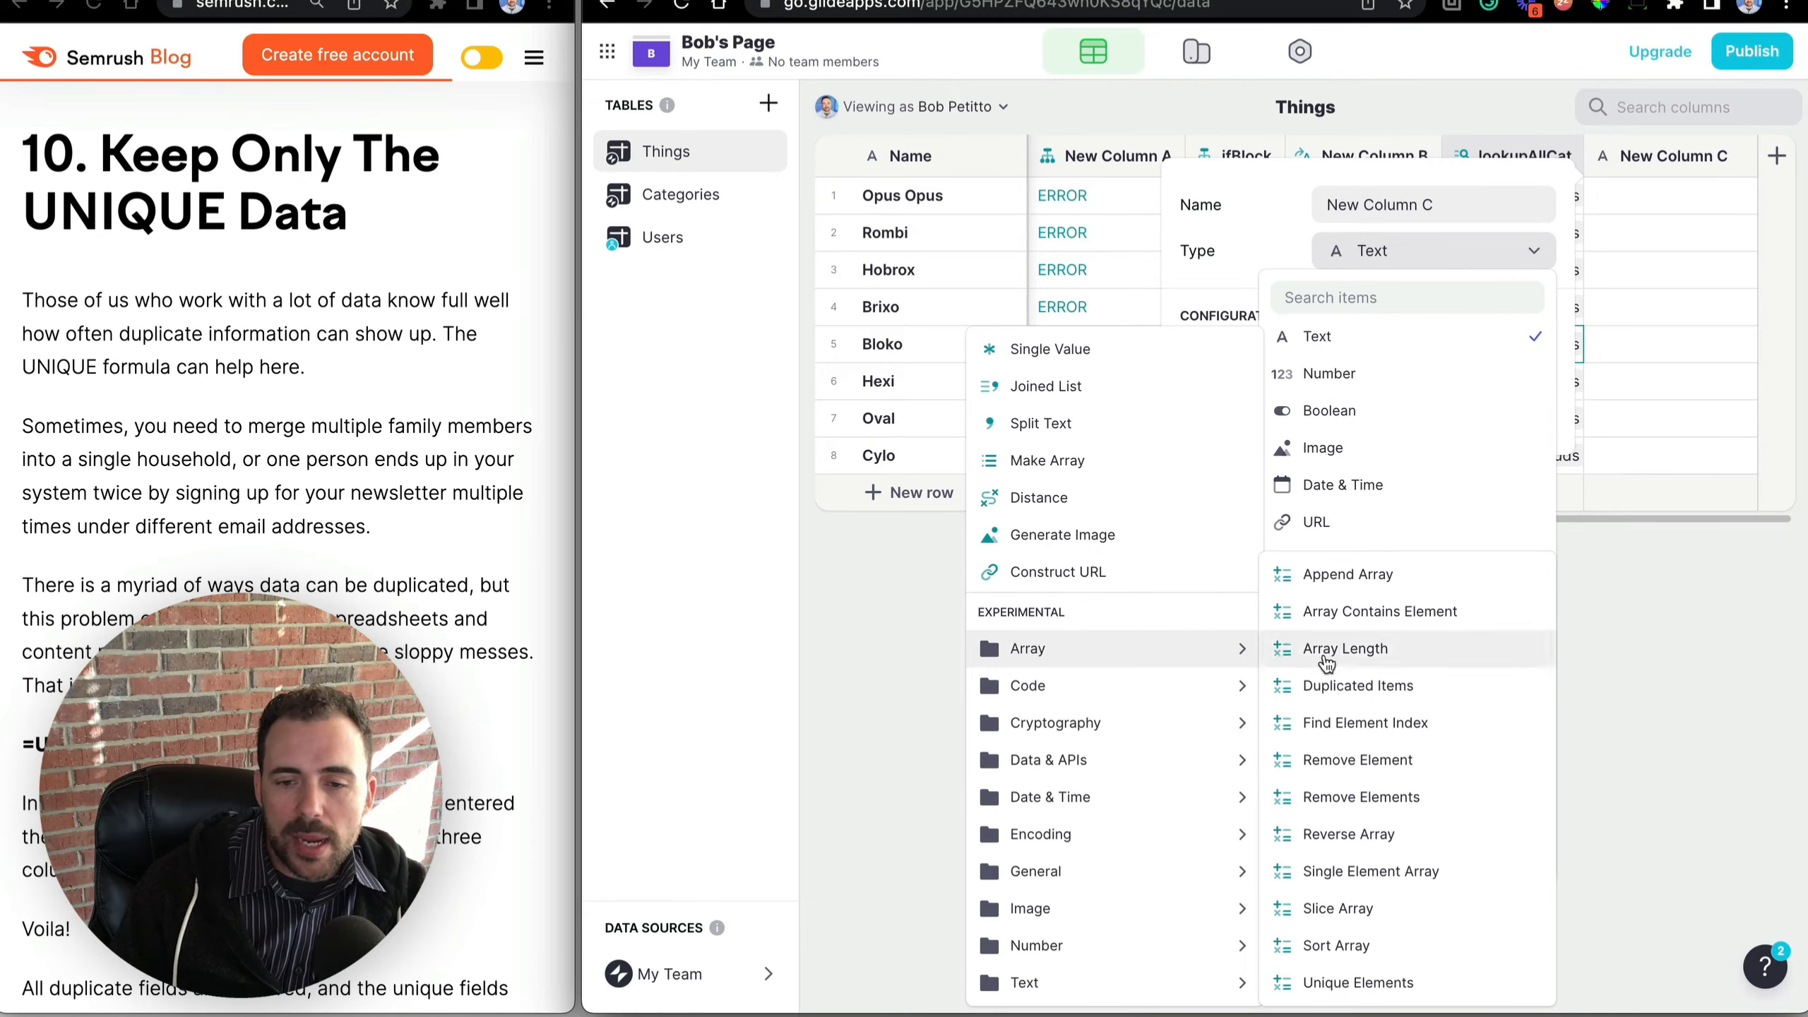
{"action": "left_click", "coordinate": [1363, 983]}
{"action": "left_click", "coordinate": [1260, 510]}
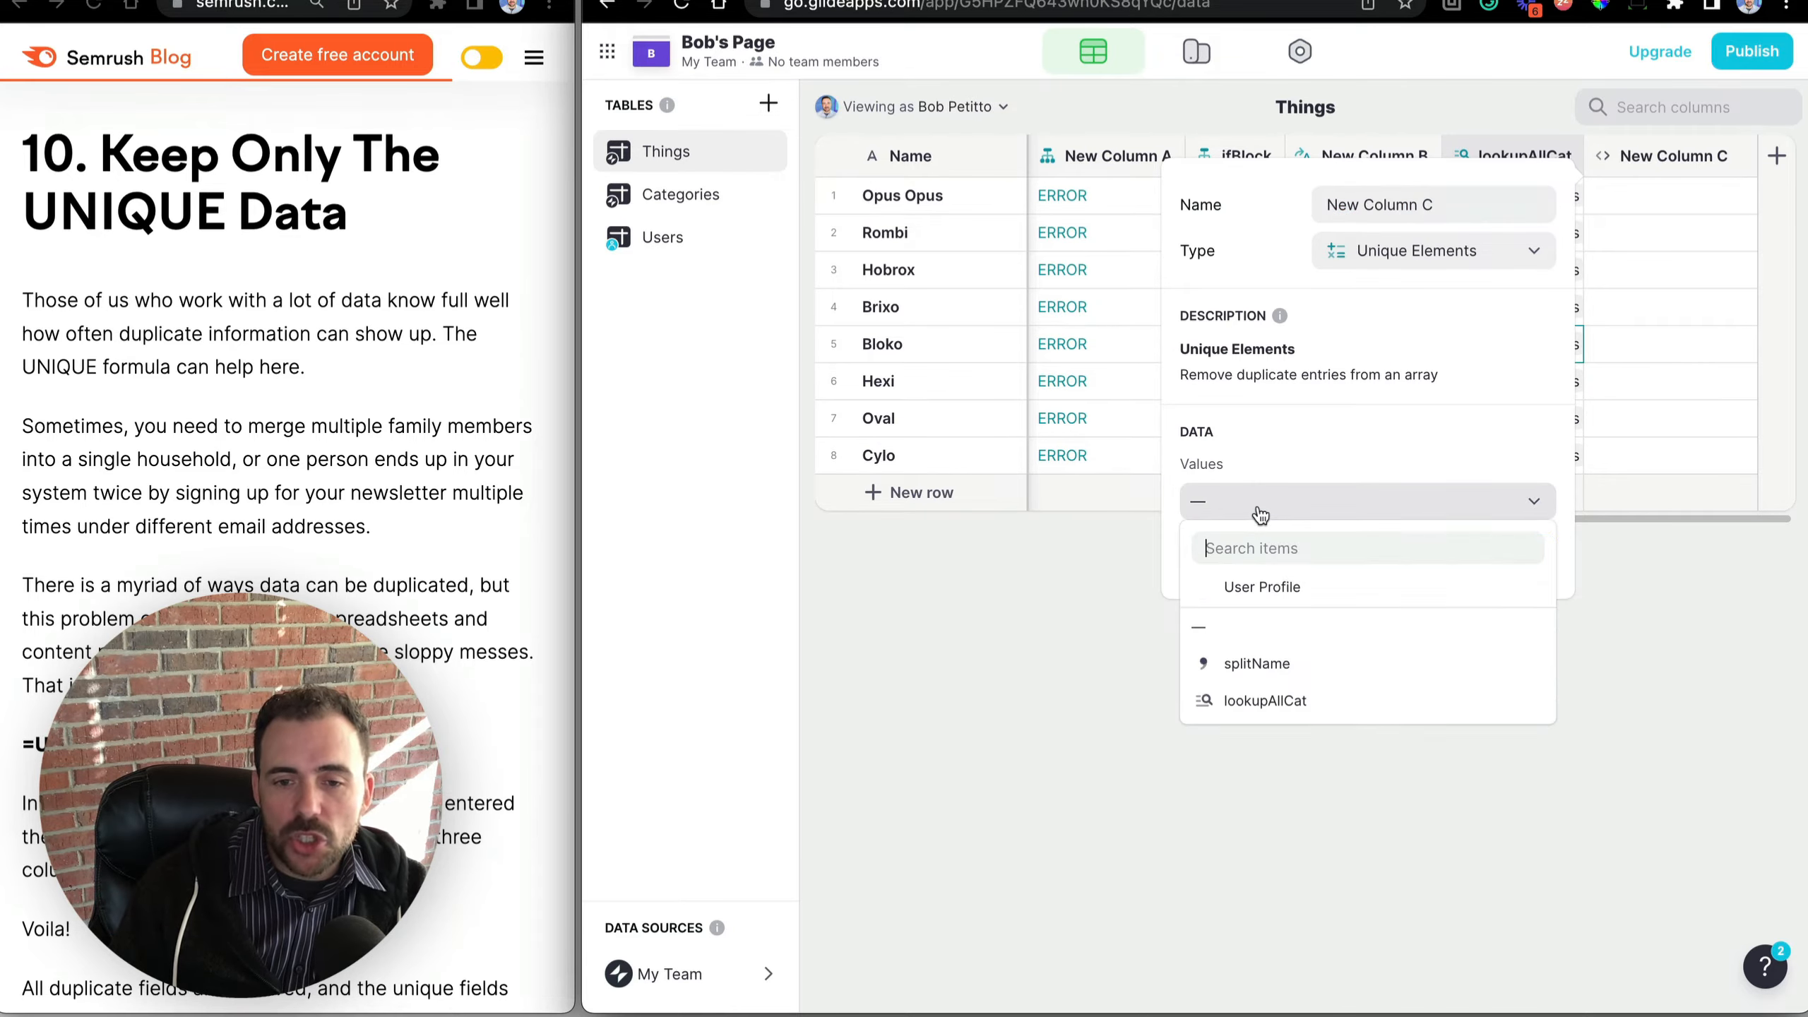
{"action": "left_click", "coordinate": [1273, 703]}
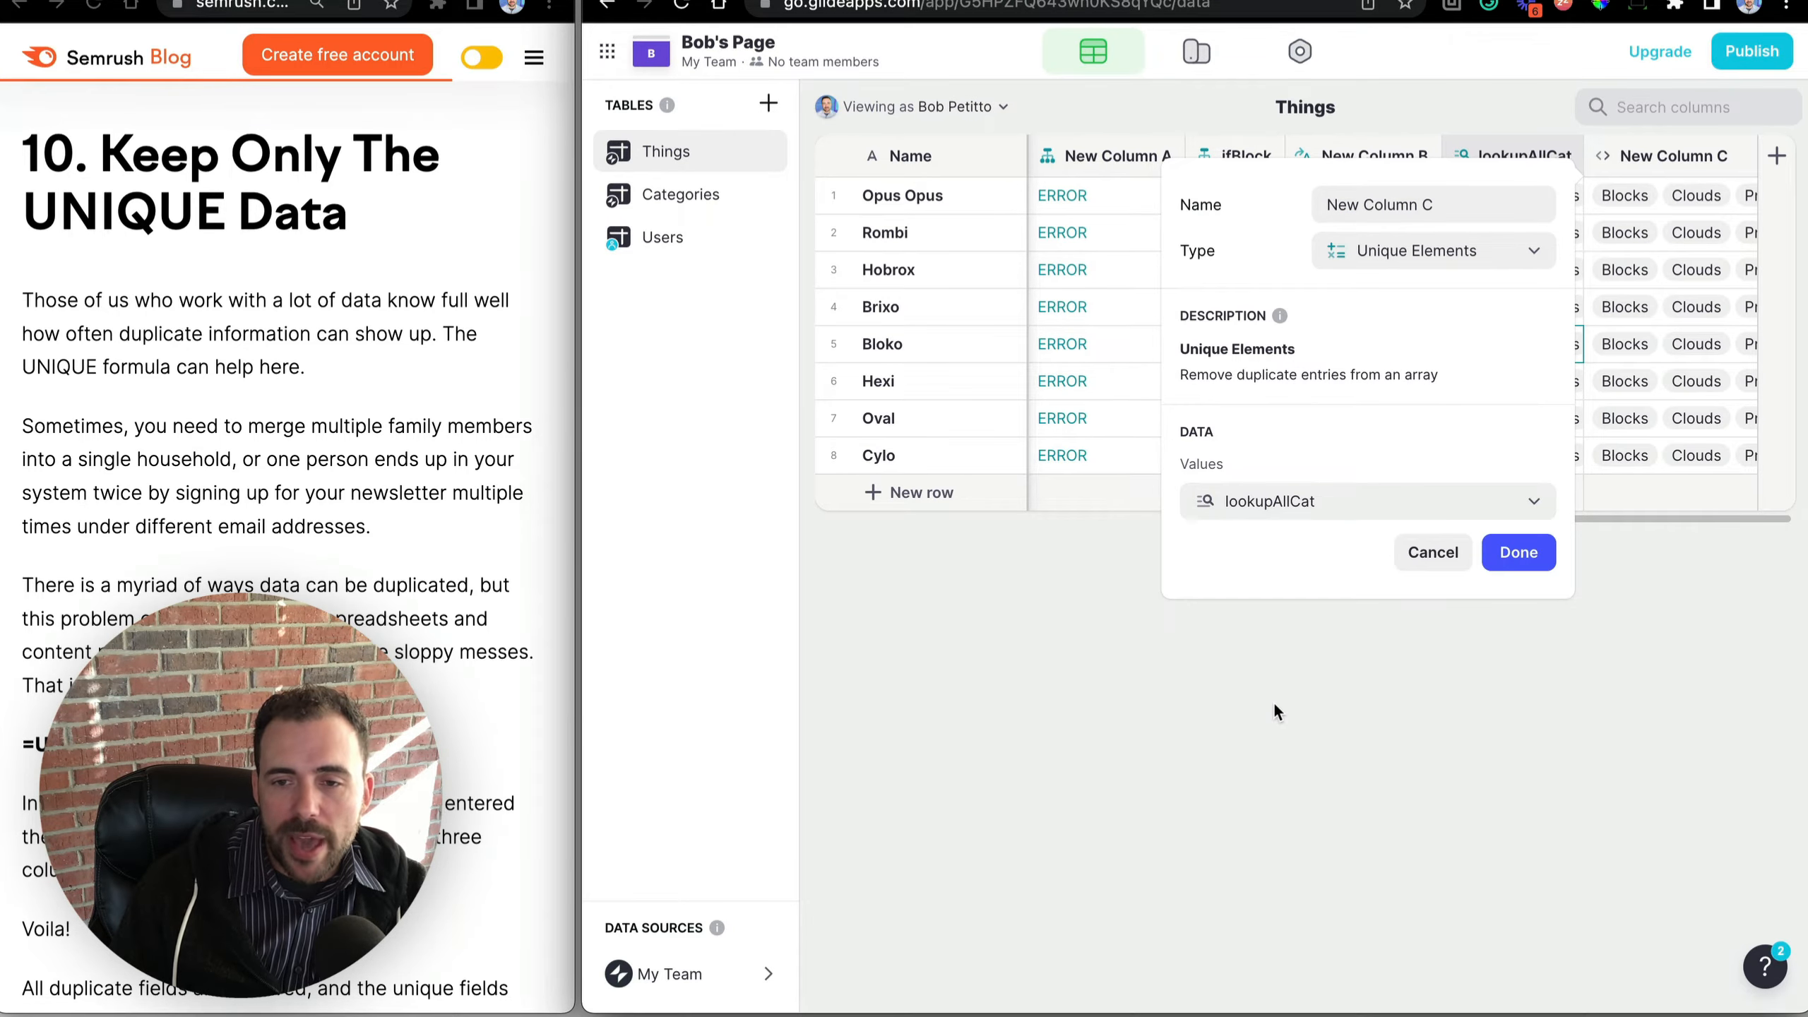
Name the Unique Elements column uniqueCat and save it.
{"action": "triple_click", "coordinate": [1468, 203]}
{"action": "key", "text": "BackSpace"}
{"action": "type", "text": "uniqueCat"}
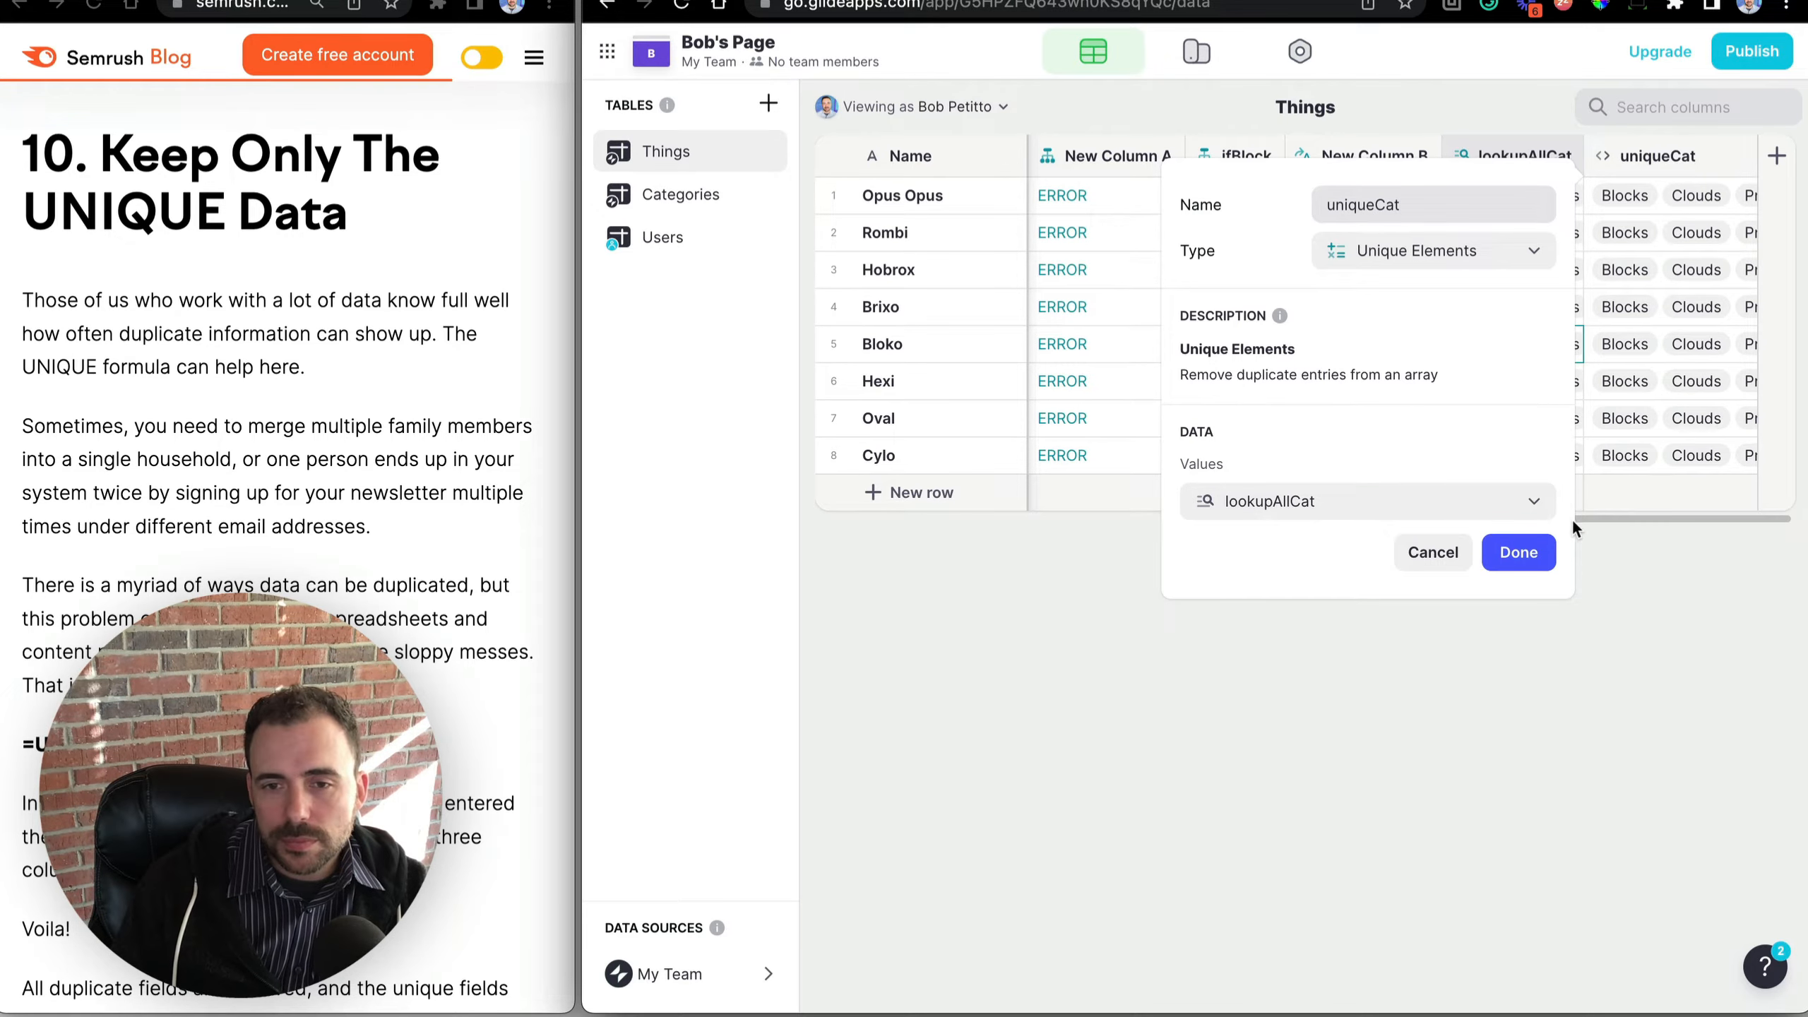
{"action": "left_click", "coordinate": [1541, 554]}
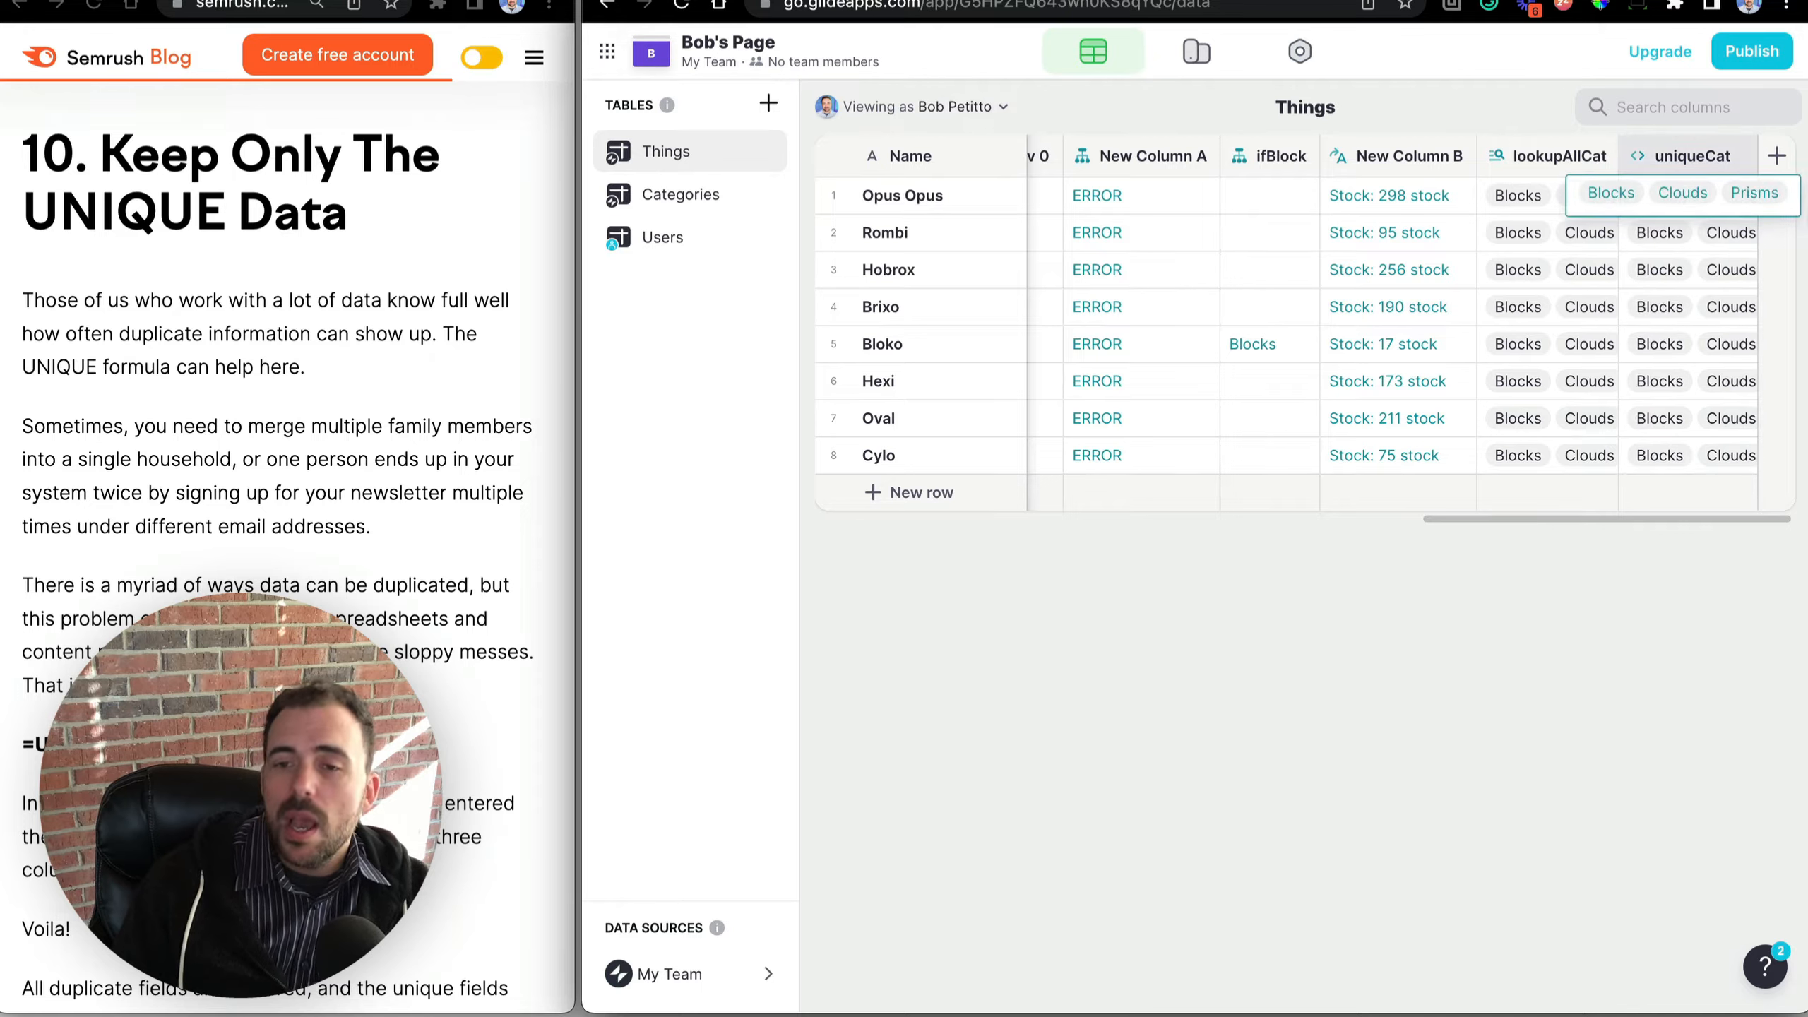
Add a new empty table to the project.
{"action": "left_click", "coordinate": [767, 104]}
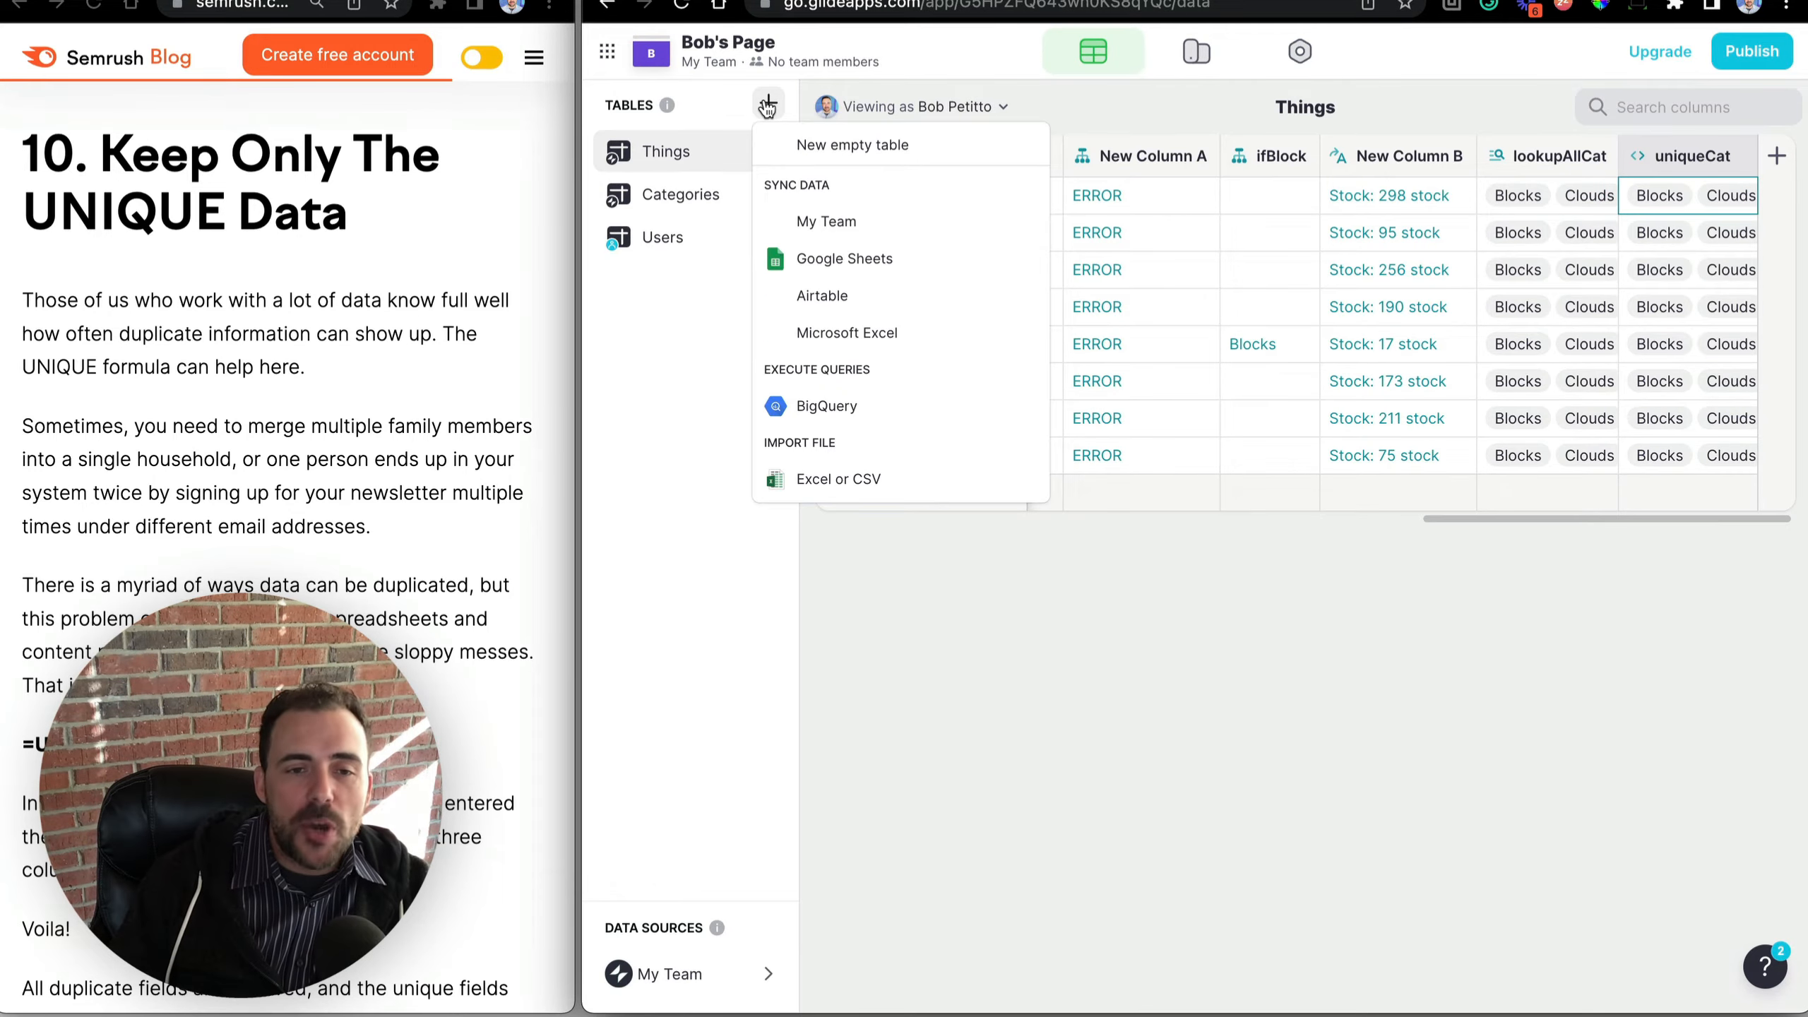
{"action": "left_click", "coordinate": [831, 137]}
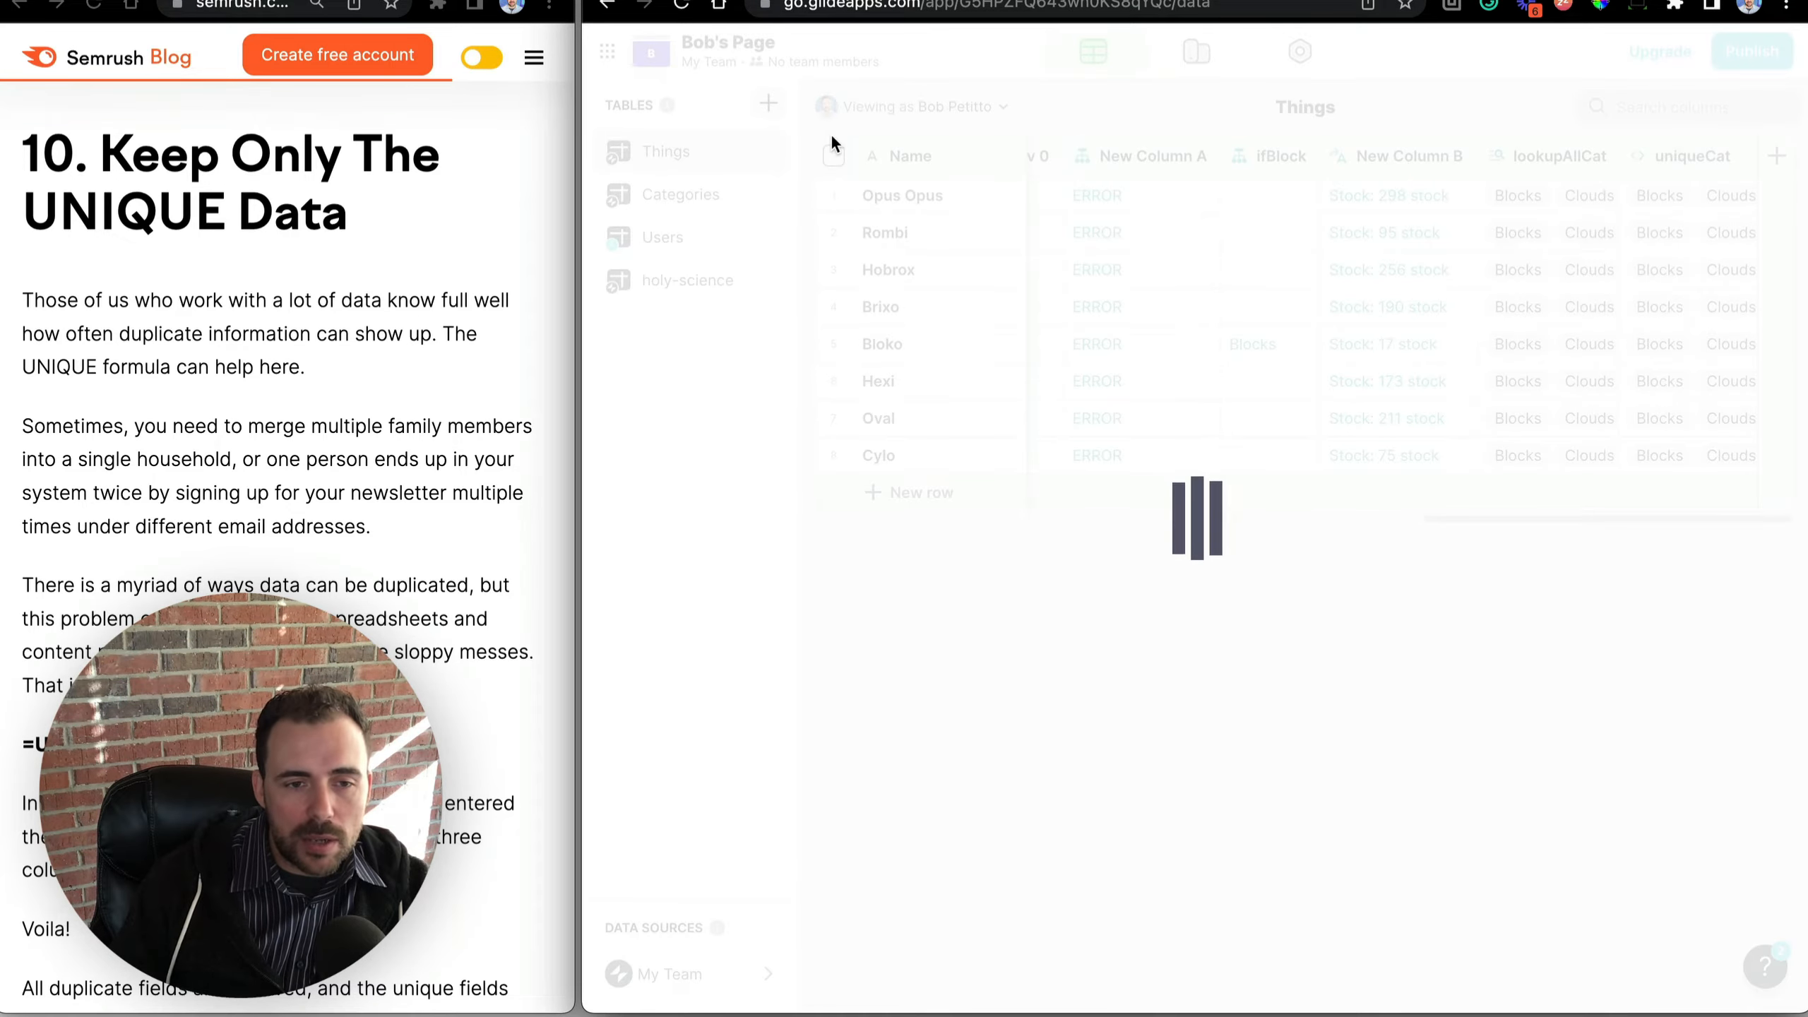
Name the new table uniqueCat and extend it with empty rows until it holds 31 rows.
{"action": "type", "text": "uniqueCat"}
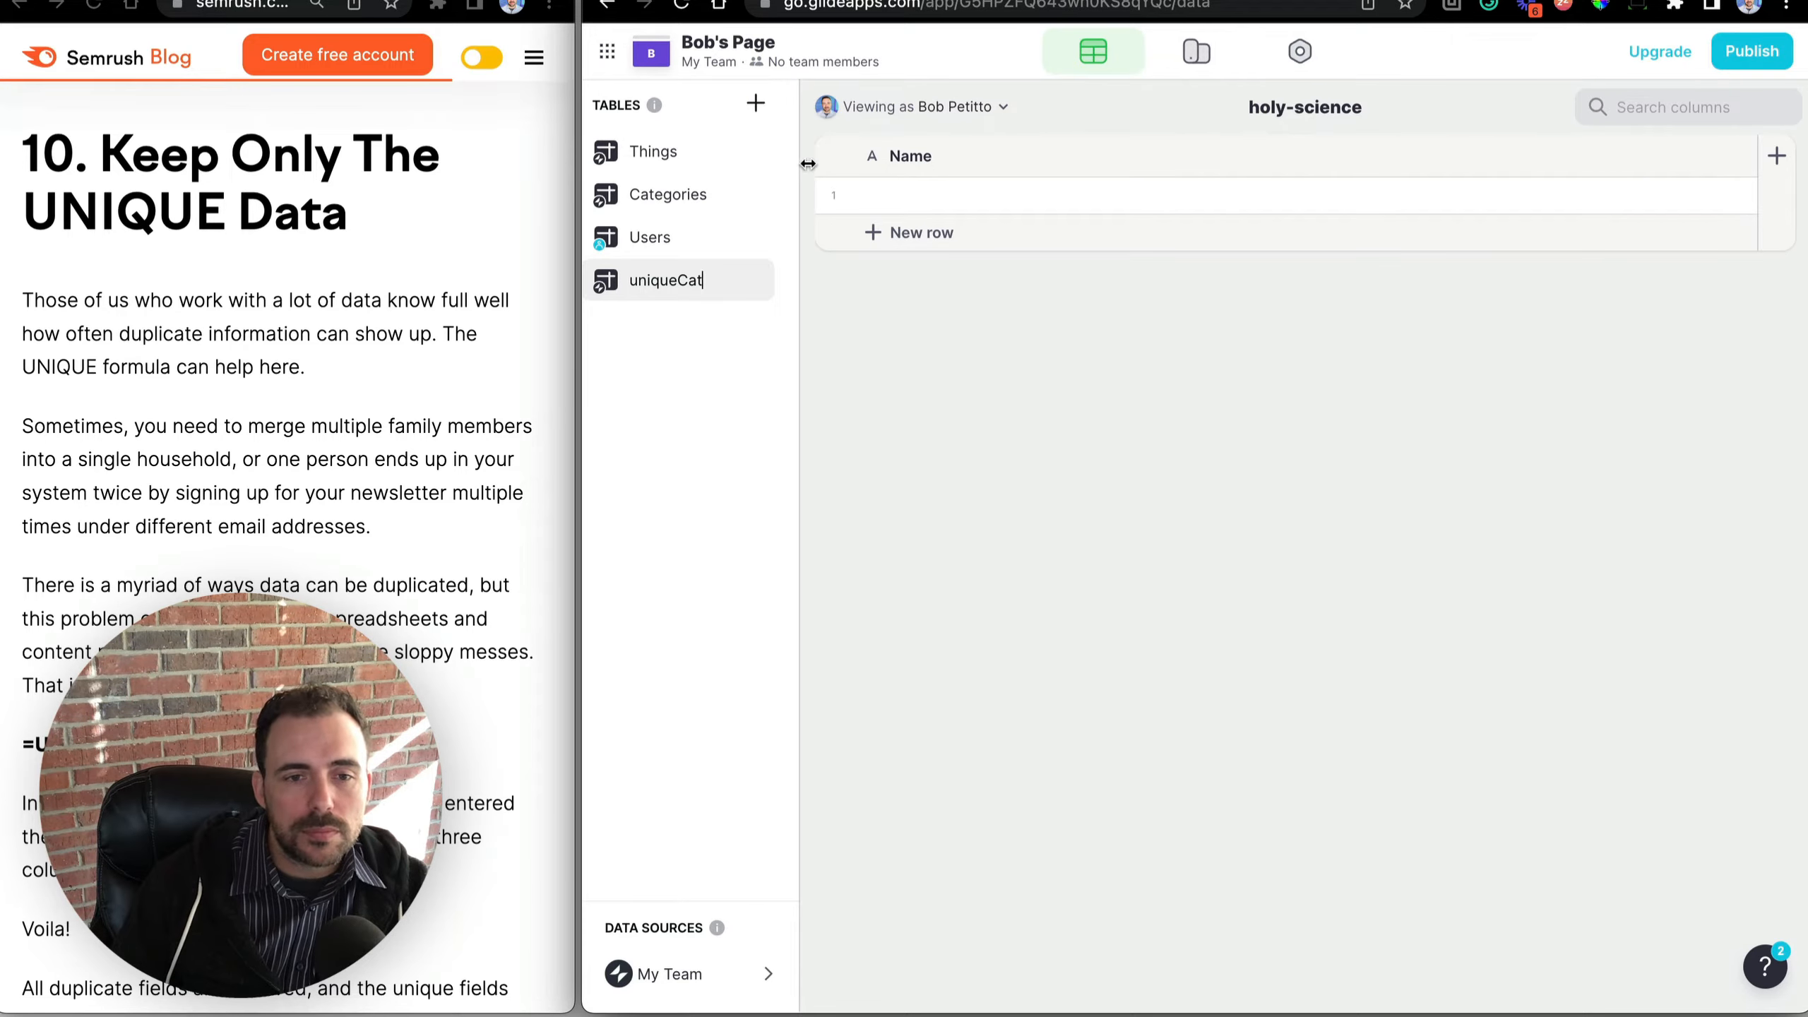
{"action": "key", "text": "Return"}
{"action": "double_click", "coordinate": [916, 195]}
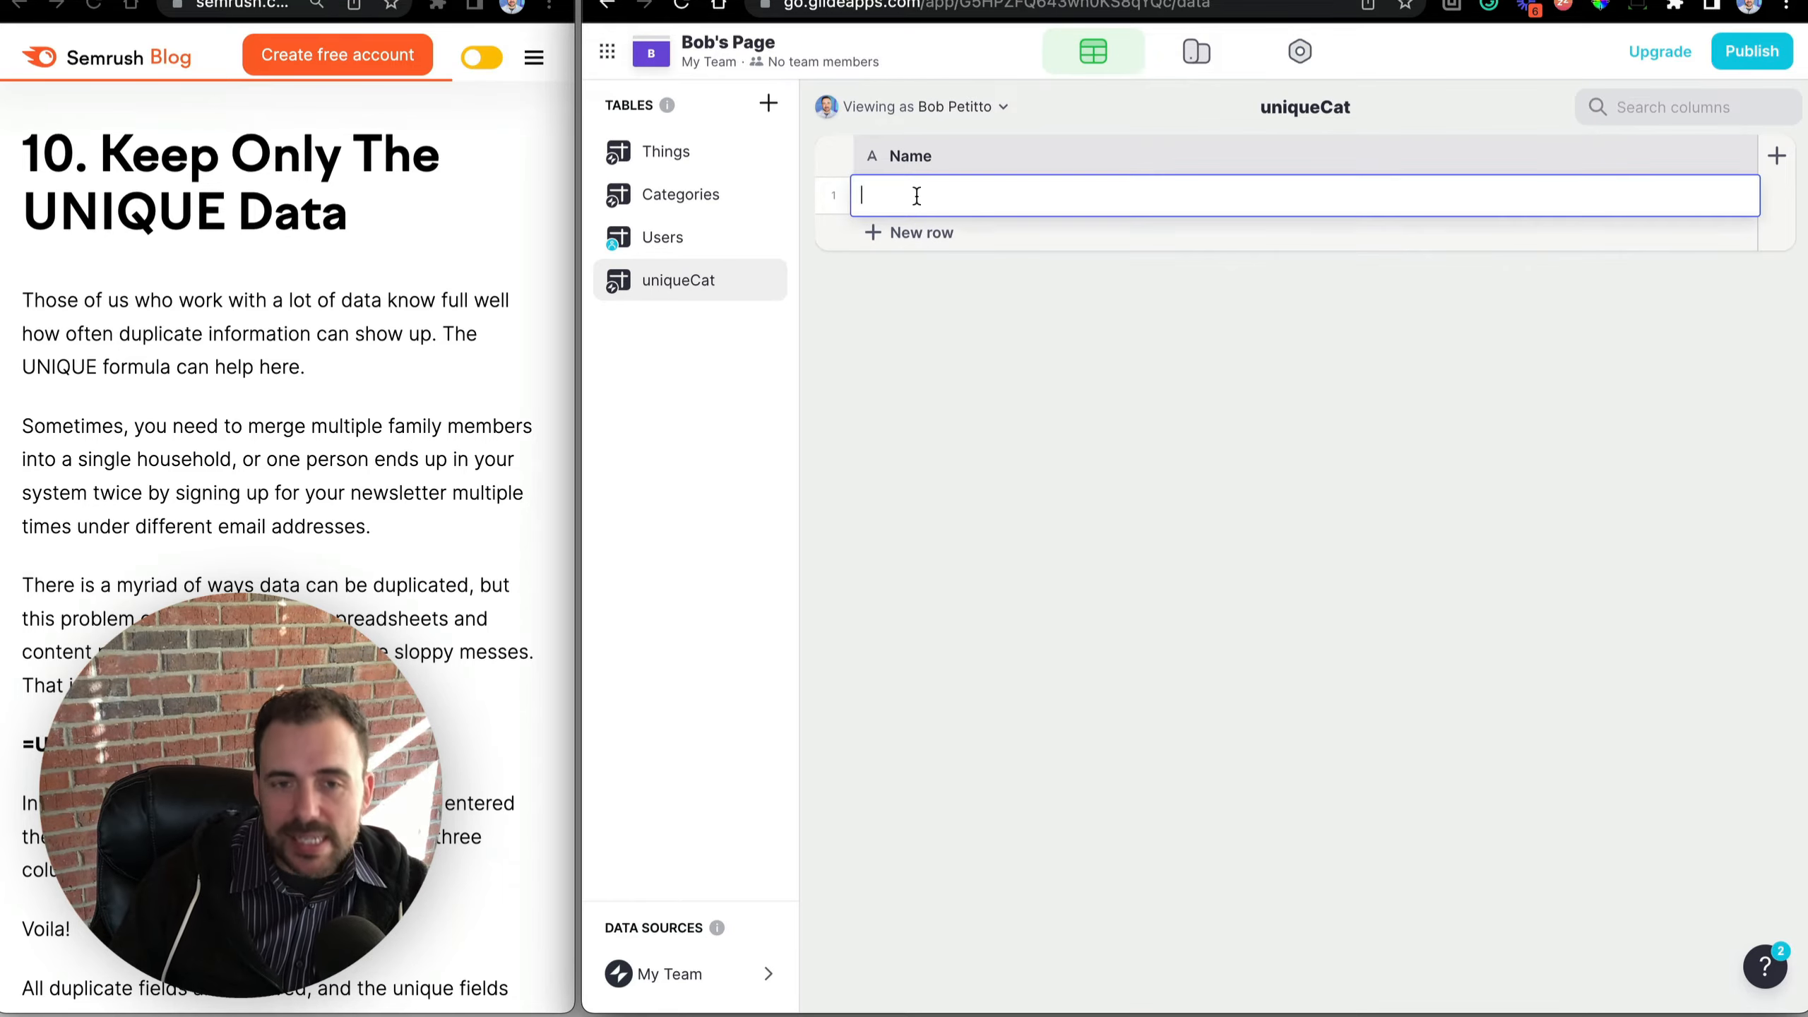
{"action": "key", "text": "Return"}
{"action": "key", "text": "Return"}
{"action": "key", "text": "Return"}
{"action": "key", "text": "Return"}
{"action": "key", "text": "Return"}
{"action": "key", "text": "Return"}
{"action": "key", "text": "Return"}
{"action": "key", "text": "Return"}
{"action": "key", "text": "Return"}
{"action": "key", "text": "Return"}
{"action": "key", "text": "Return"}
{"action": "key", "text": "Return"}
{"action": "key", "text": "Return"}
{"action": "key", "text": "Return"}
{"action": "key", "text": "Return"}
{"action": "key", "text": "Return"}
{"action": "key", "text": "Return"}
{"action": "key", "text": "Return"}
{"action": "key", "text": "Return"}
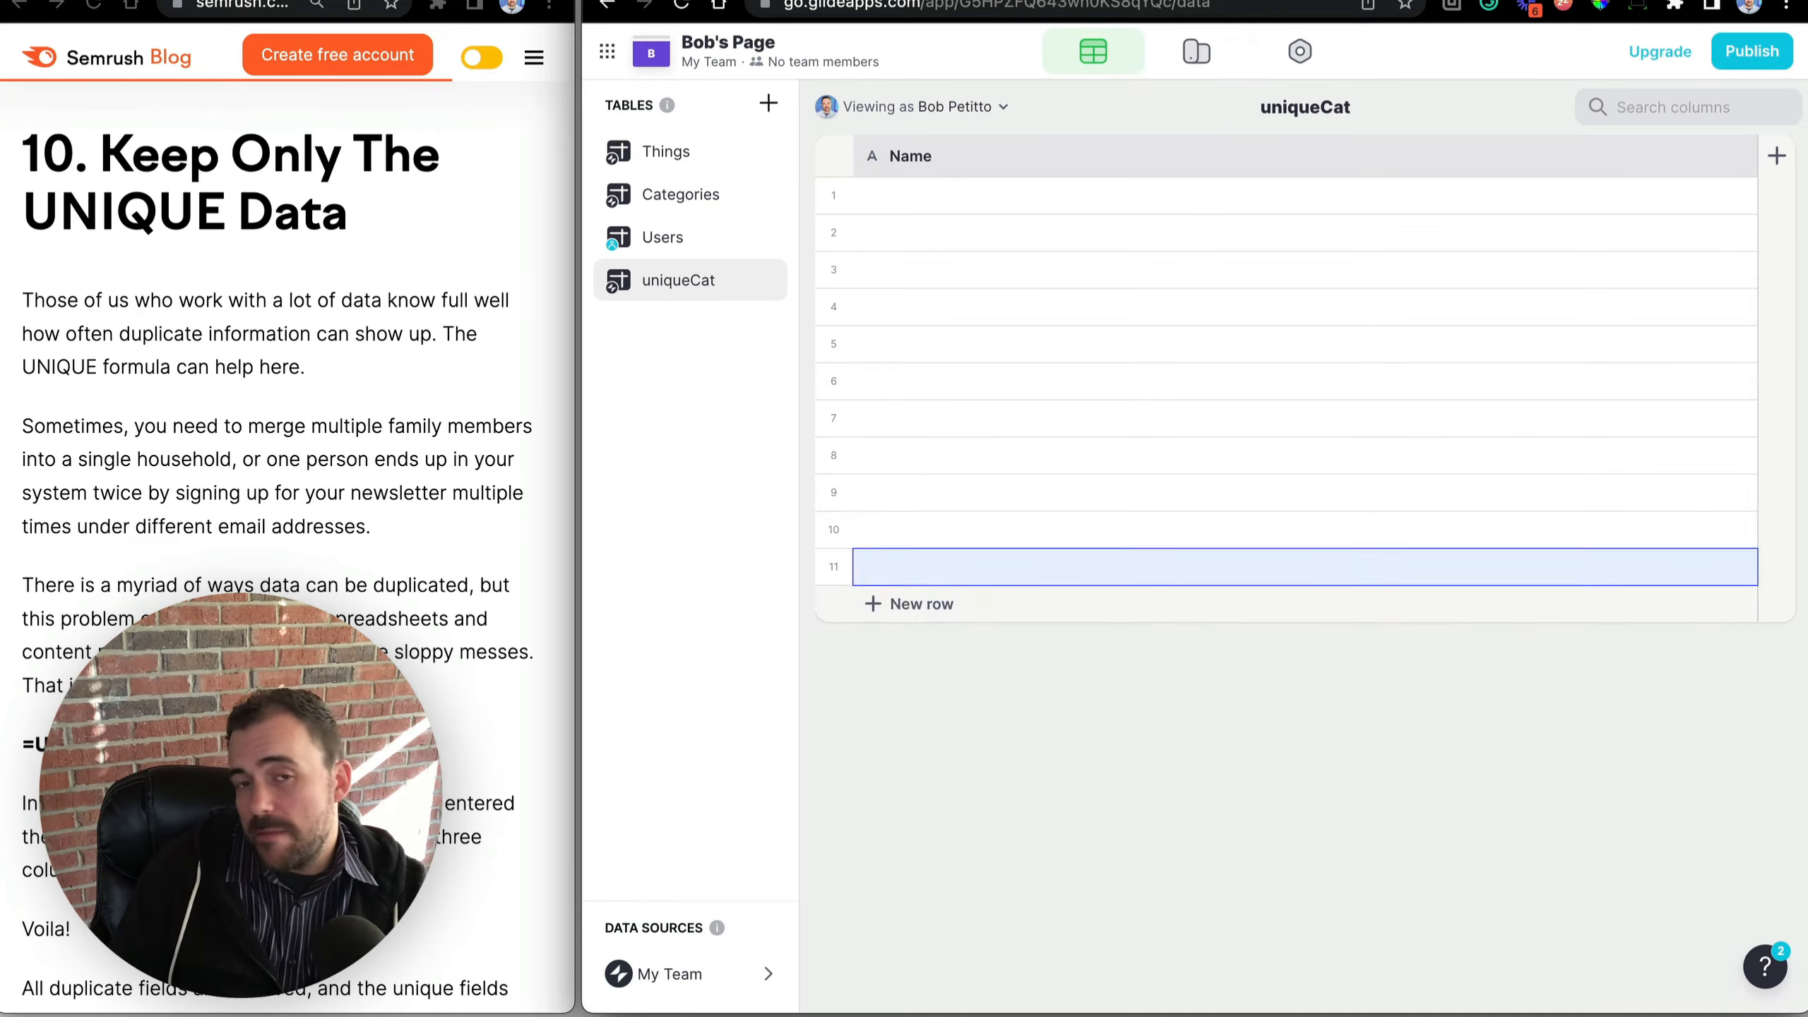
{"action": "key", "text": "Return"}
{"action": "key", "text": "Return"}
{"action": "key", "text": "Return"}
{"action": "key", "text": "Return"}
{"action": "key", "text": "Return"}
{"action": "key", "text": "Return"}
{"action": "key", "text": "Return"}
{"action": "key", "text": "Return"}
{"action": "key", "text": "Return"}
{"action": "key", "text": "Return"}
{"action": "key", "text": "Return"}
{"action": "key", "text": "Return"}
{"action": "key", "text": "Return"}
{"action": "key", "text": "Return"}
{"action": "key", "text": "Return"}
{"action": "key", "text": "Return"}
{"action": "key", "text": "Return"}
{"action": "key", "text": "Return"}
{"action": "key", "text": "Return"}
{"action": "key", "text": "Return"}
{"action": "key", "text": "Return"}
{"action": "key", "text": "Return"}
{"action": "key", "text": "Return"}
{"action": "key", "text": "Return"}
{"action": "key", "text": "Return"}
{"action": "key", "text": "Return"}
{"action": "key", "text": "Return"}
{"action": "key", "text": "Return"}
{"action": "key", "text": "Return"}
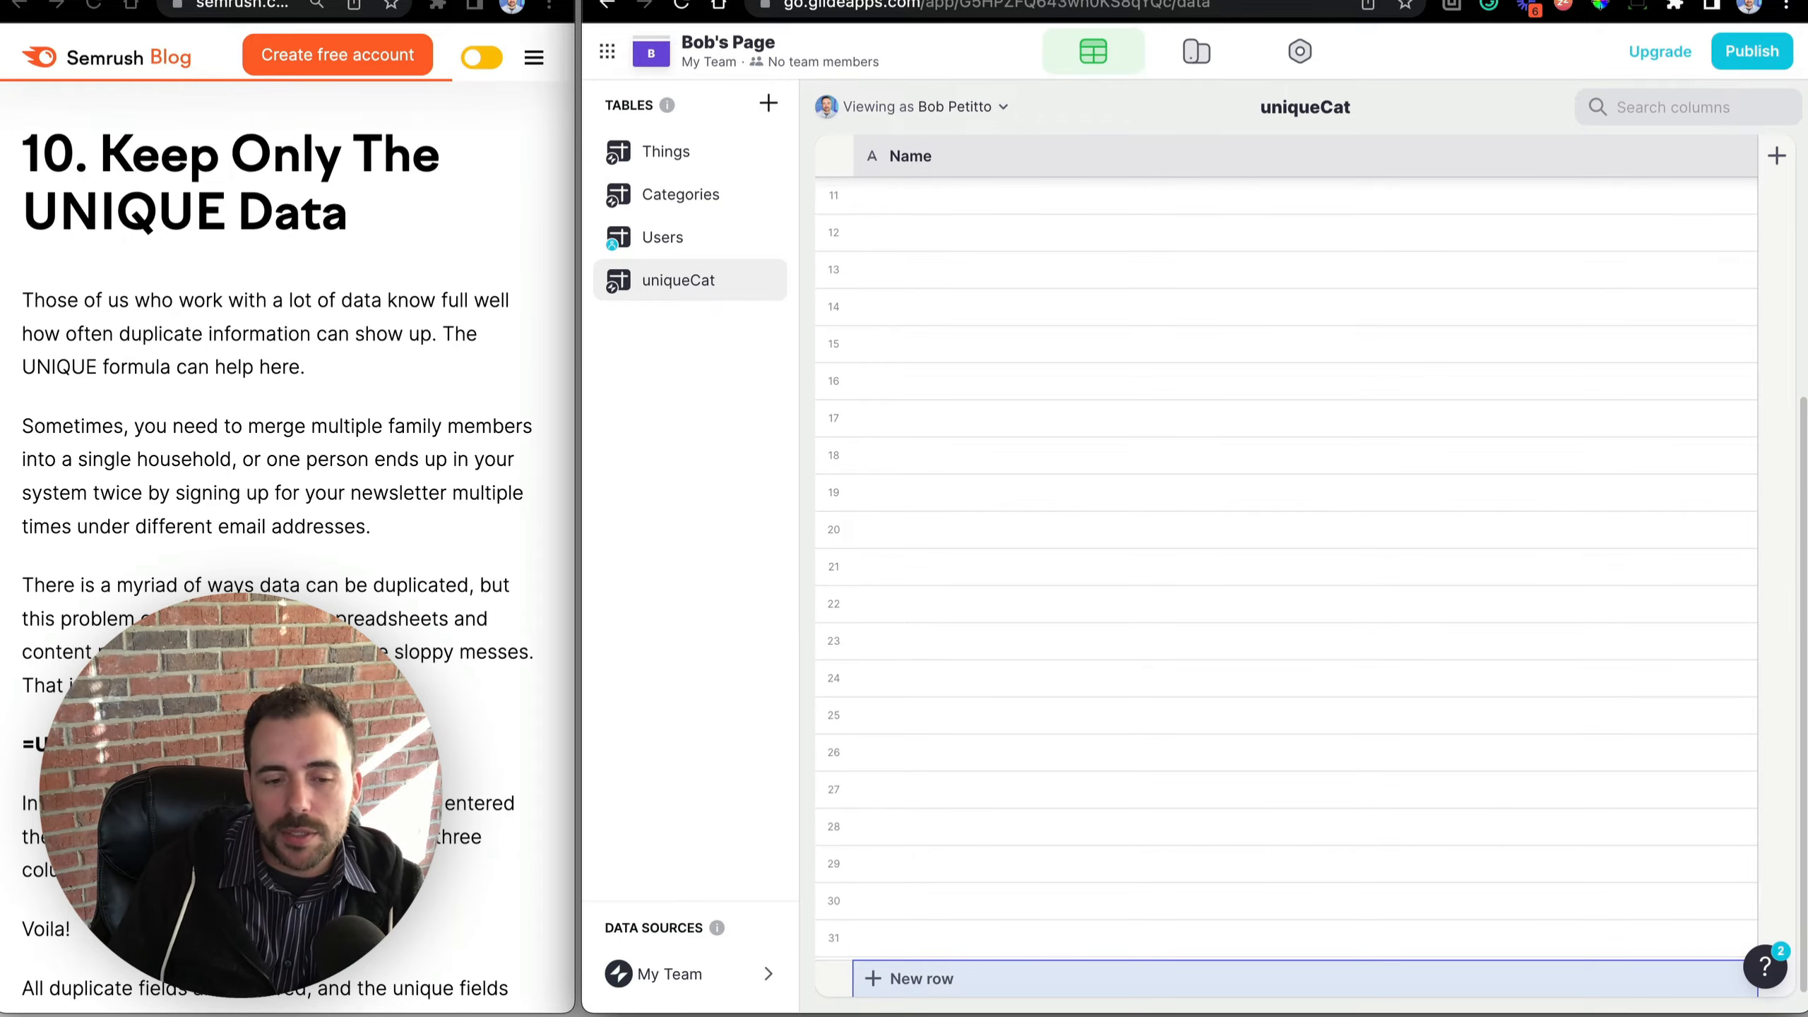
{"action": "scroll", "coordinate": [1047, 430], "scroll_direction": "up", "scroll_amount": 5}
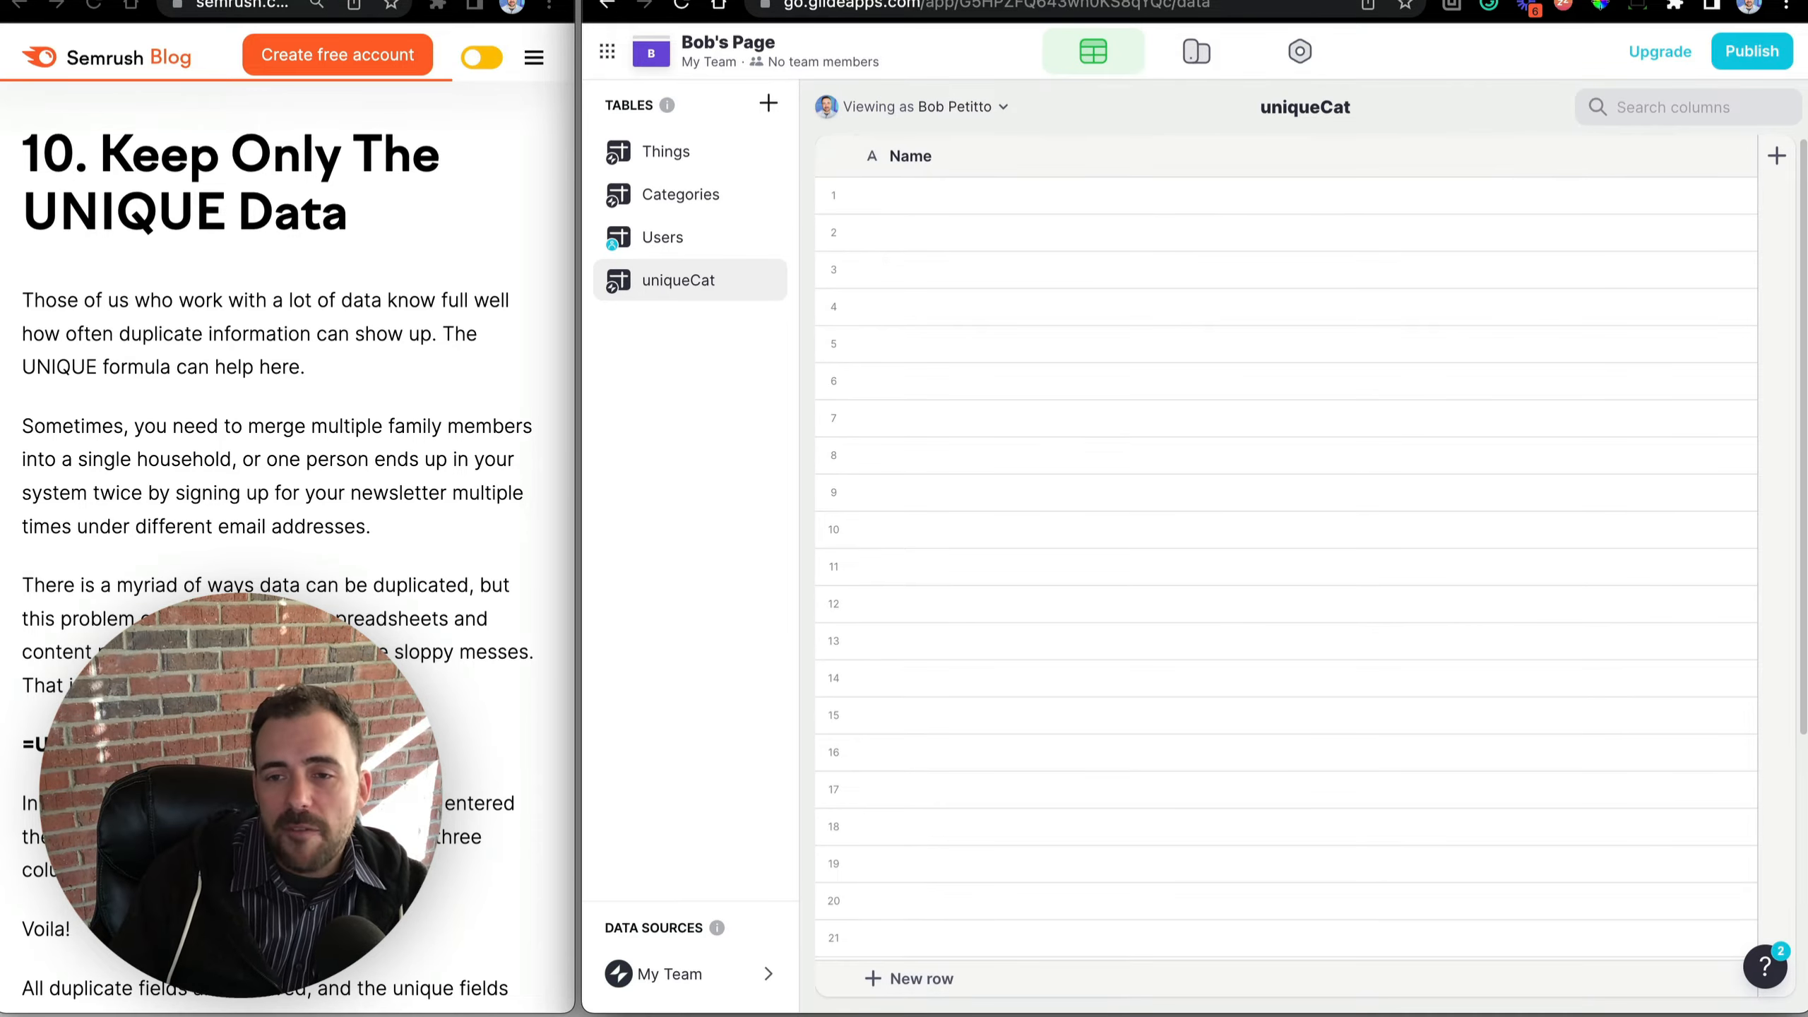
Add a Row ID column to the uniqueCat table.
{"action": "left_click", "coordinate": [1777, 155]}
{"action": "left_click", "coordinate": [1151, 266]}
{"action": "mouse_move", "coordinate": [1114, 557]}
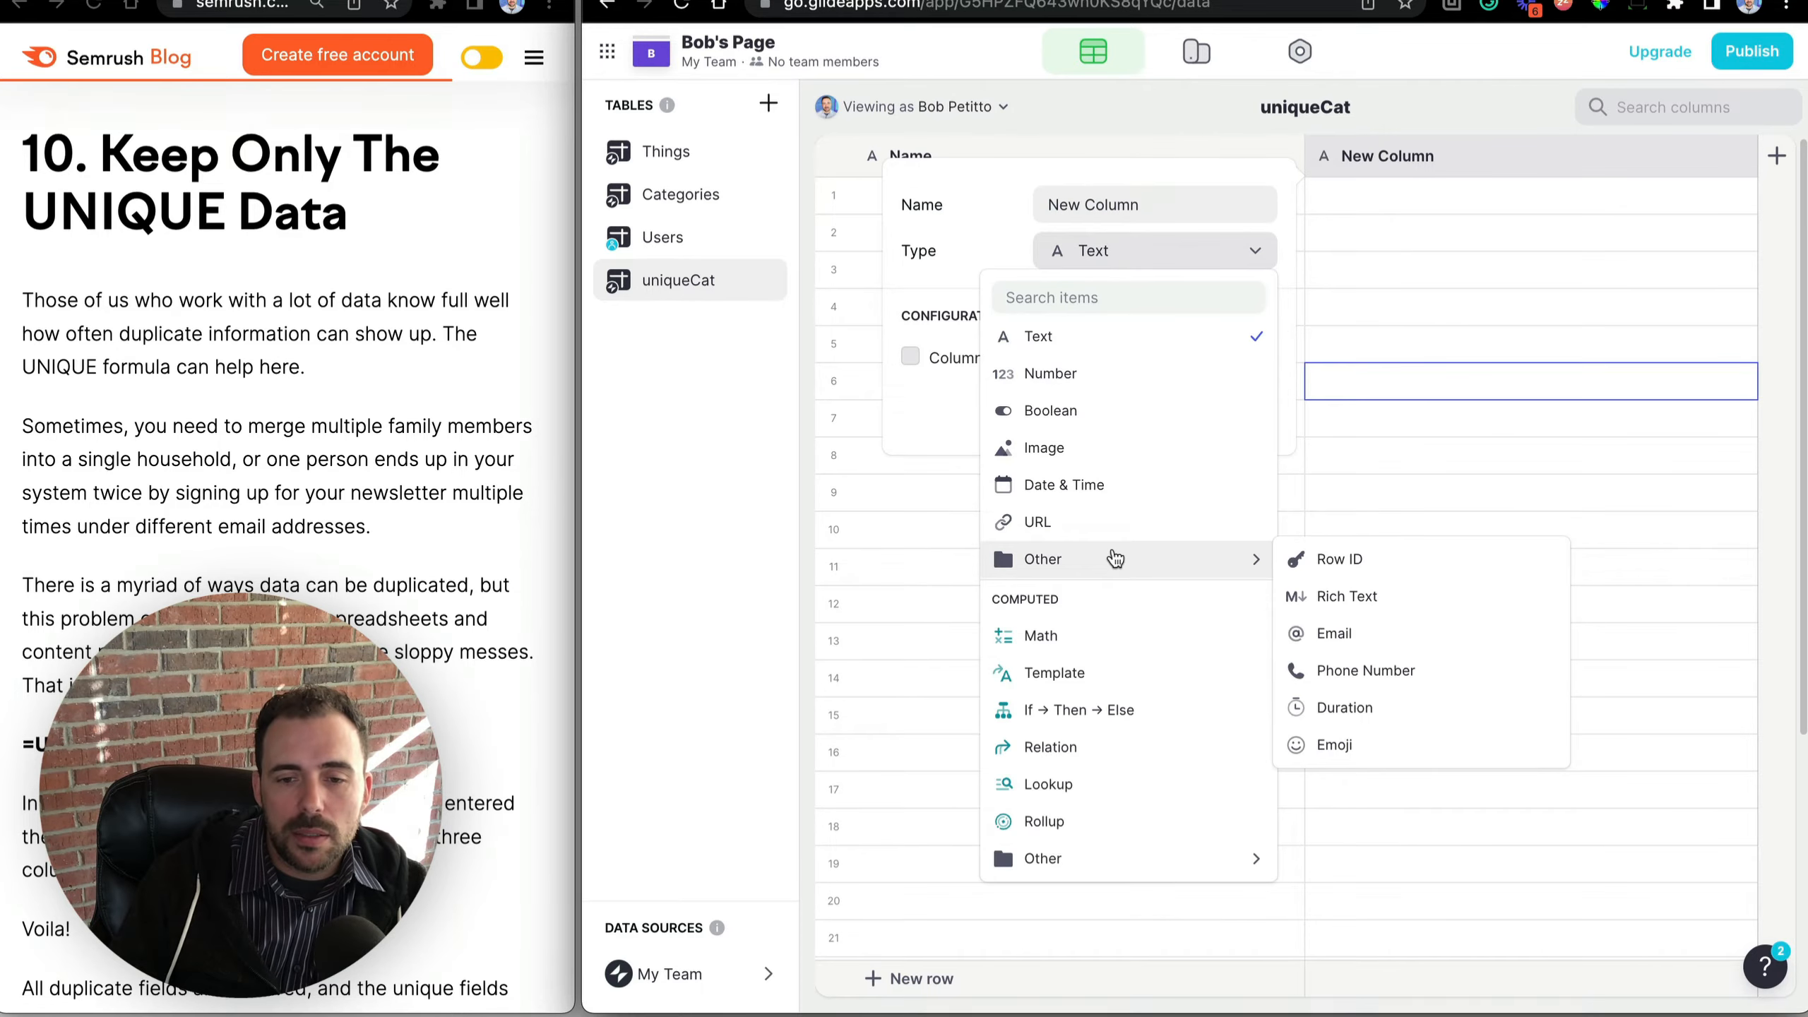
{"action": "left_click", "coordinate": [1434, 563]}
{"action": "left_click", "coordinate": [1240, 347]}
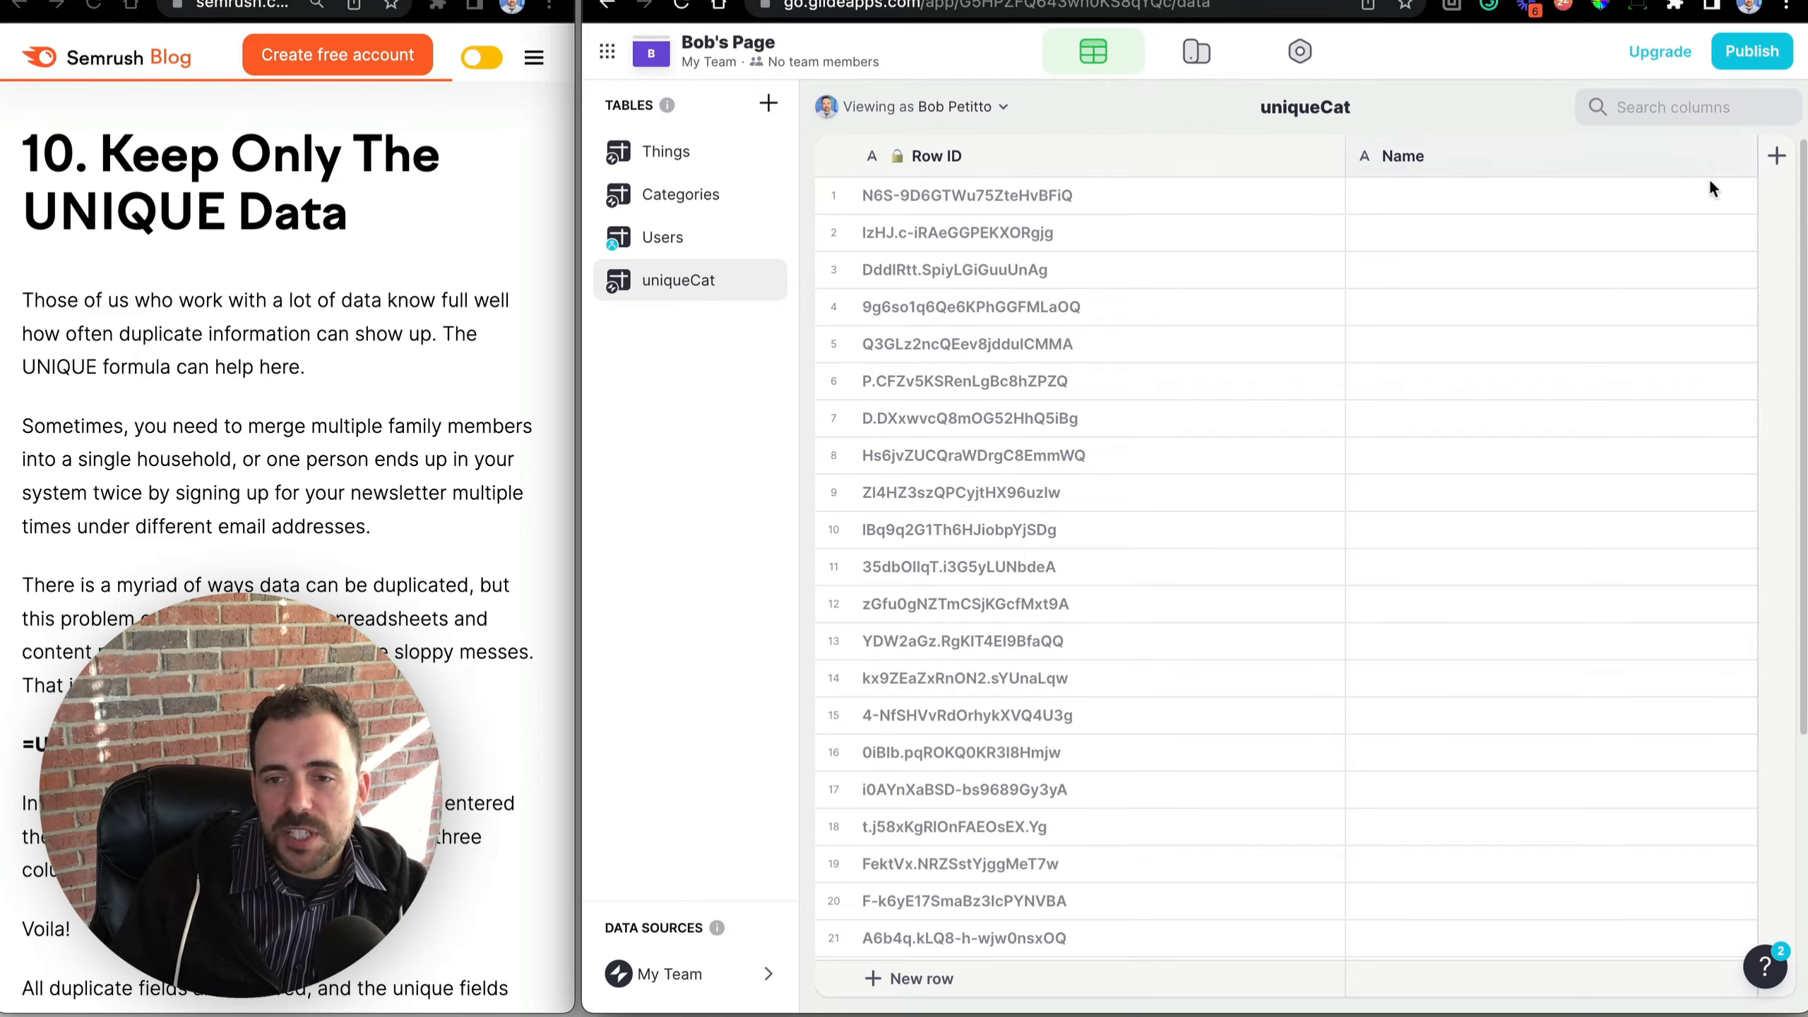
Add another column to the uniqueCat table and start its name with "ro".
{"action": "left_click", "coordinate": [1777, 156]}
{"action": "type", "text": "ro"}
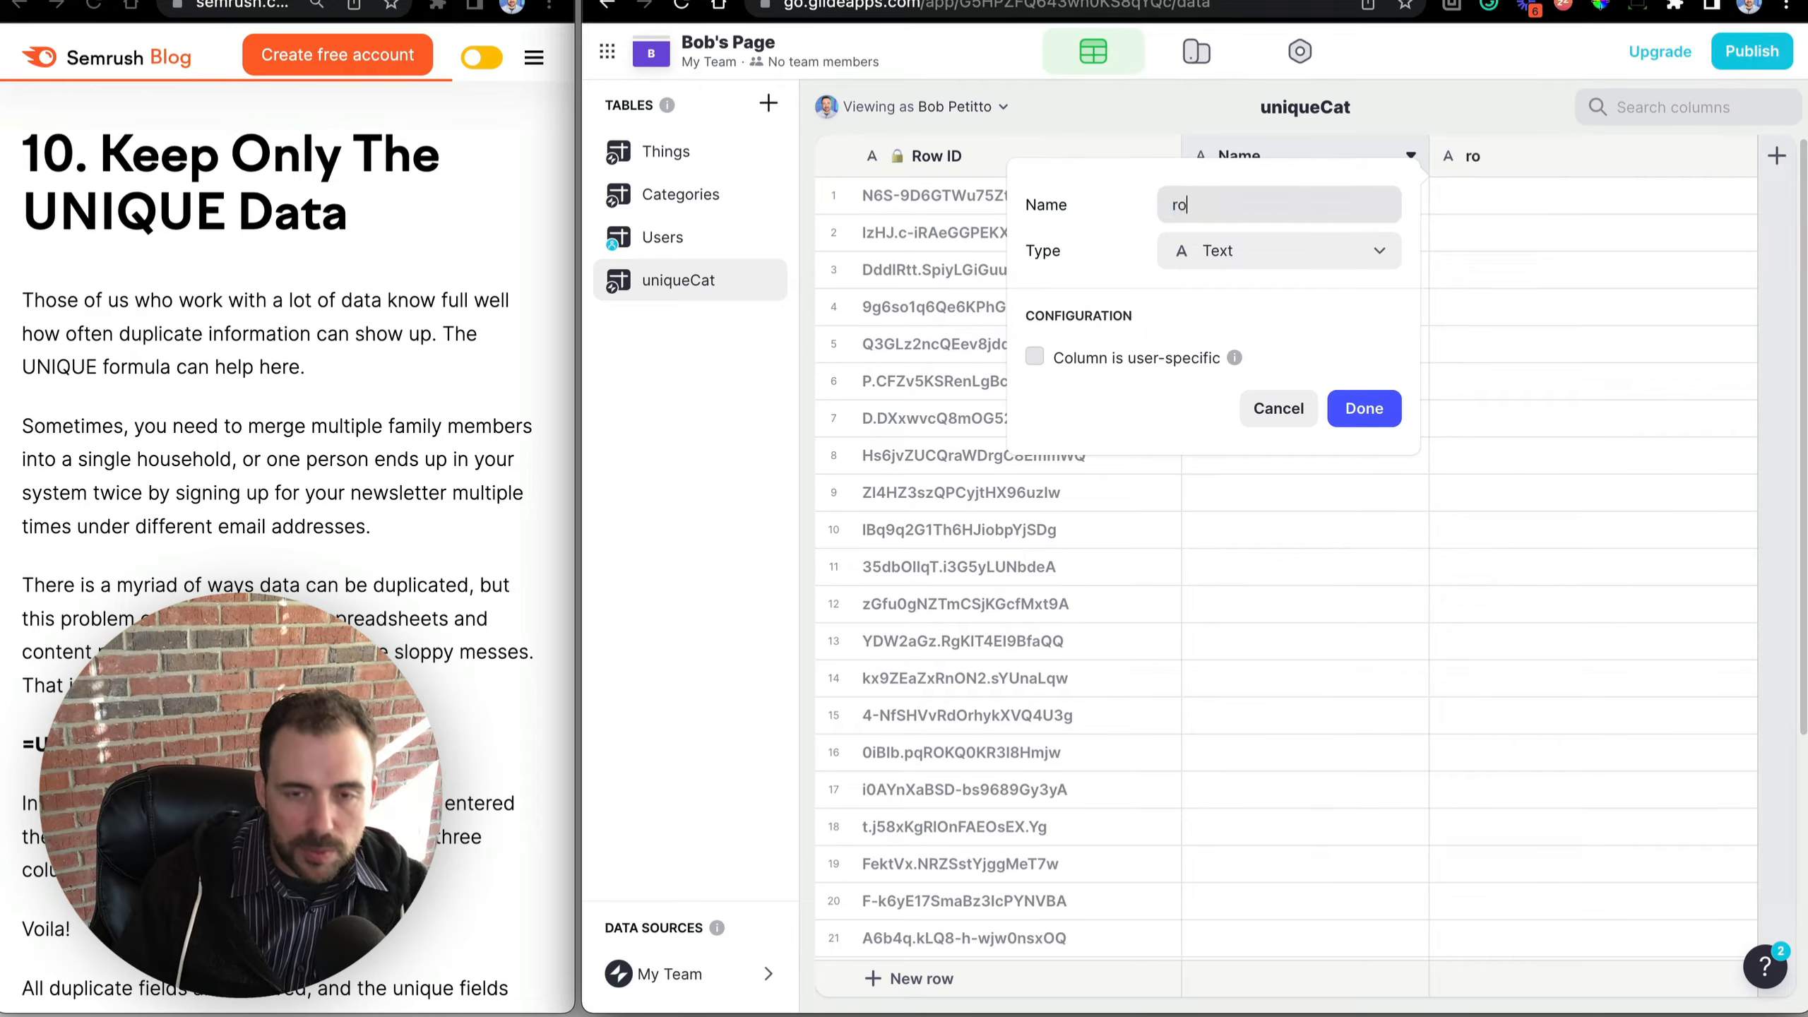
Create a Lookup column named rowIDs that collects all Row ID values of the uniqueCat table, and place it before the Name column.
{"action": "type", "text": "wIDs"}
{"action": "left_click", "coordinate": [1231, 250]}
{"action": "left_click", "coordinate": [1171, 784]}
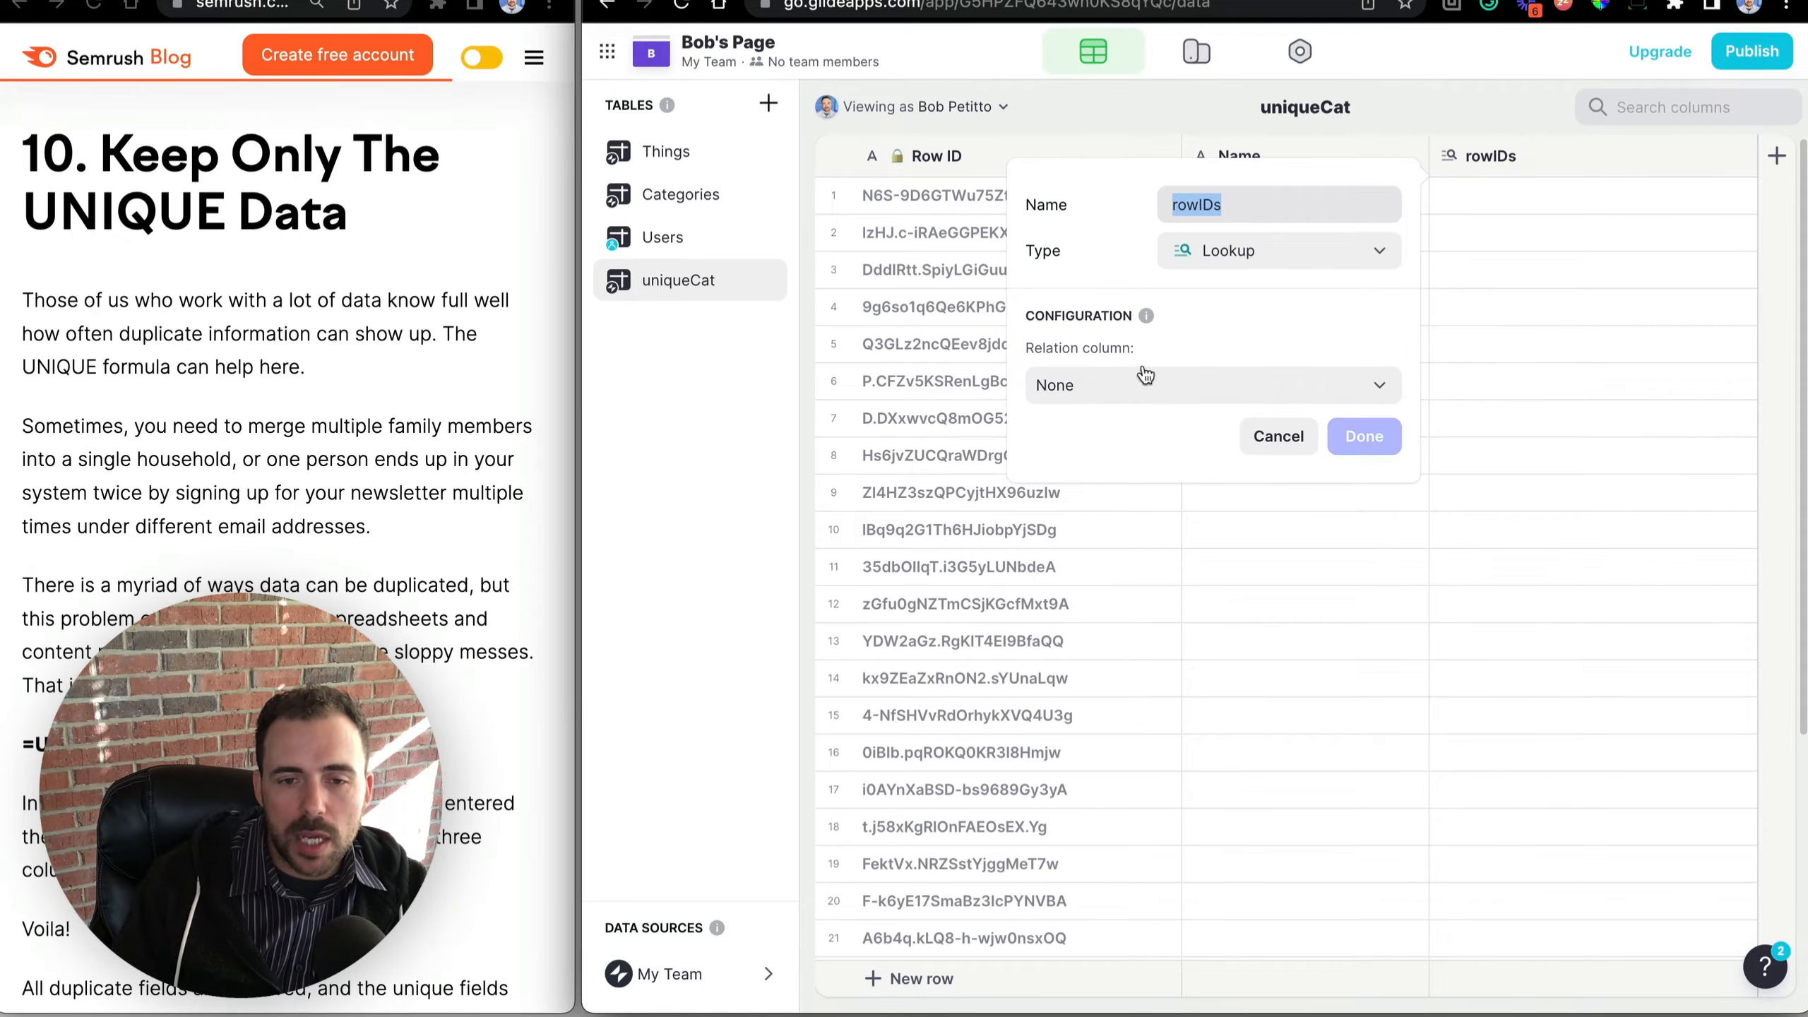
{"action": "left_click", "coordinate": [1144, 384]}
{"action": "mouse_move", "coordinate": [1139, 582]}
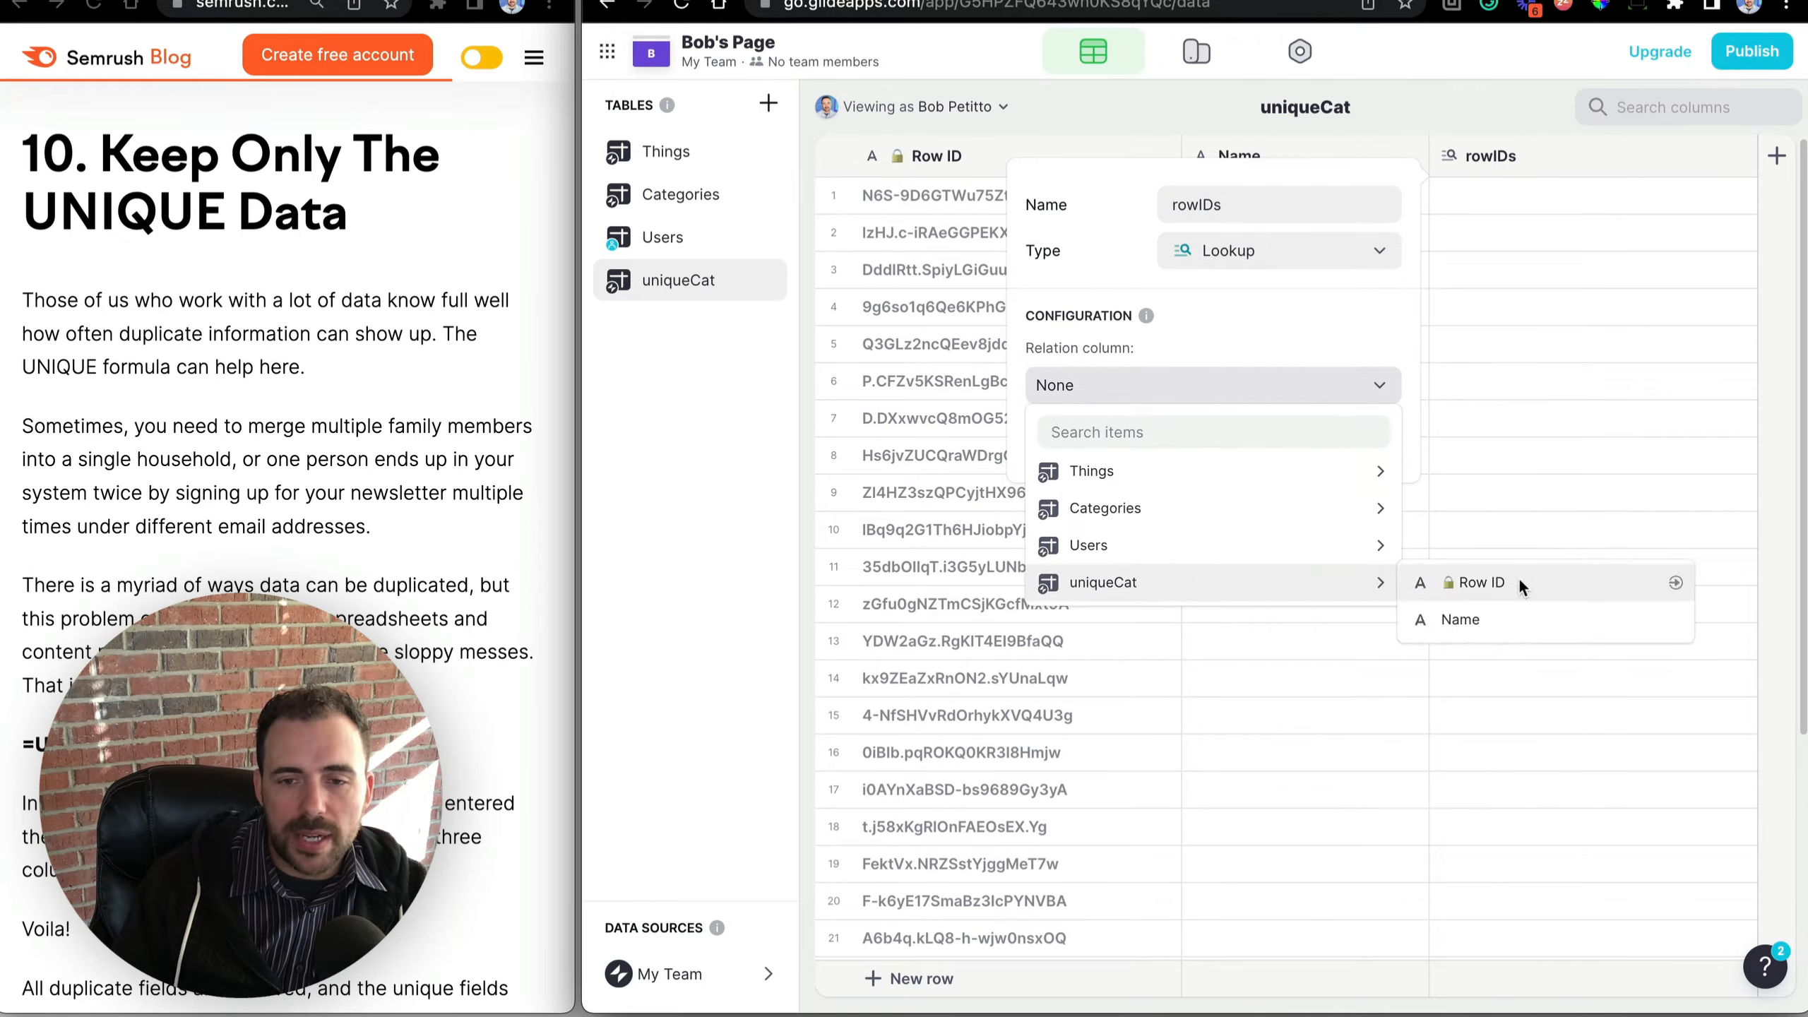
{"action": "left_click", "coordinate": [1521, 581]}
{"action": "left_click", "coordinate": [1372, 432]}
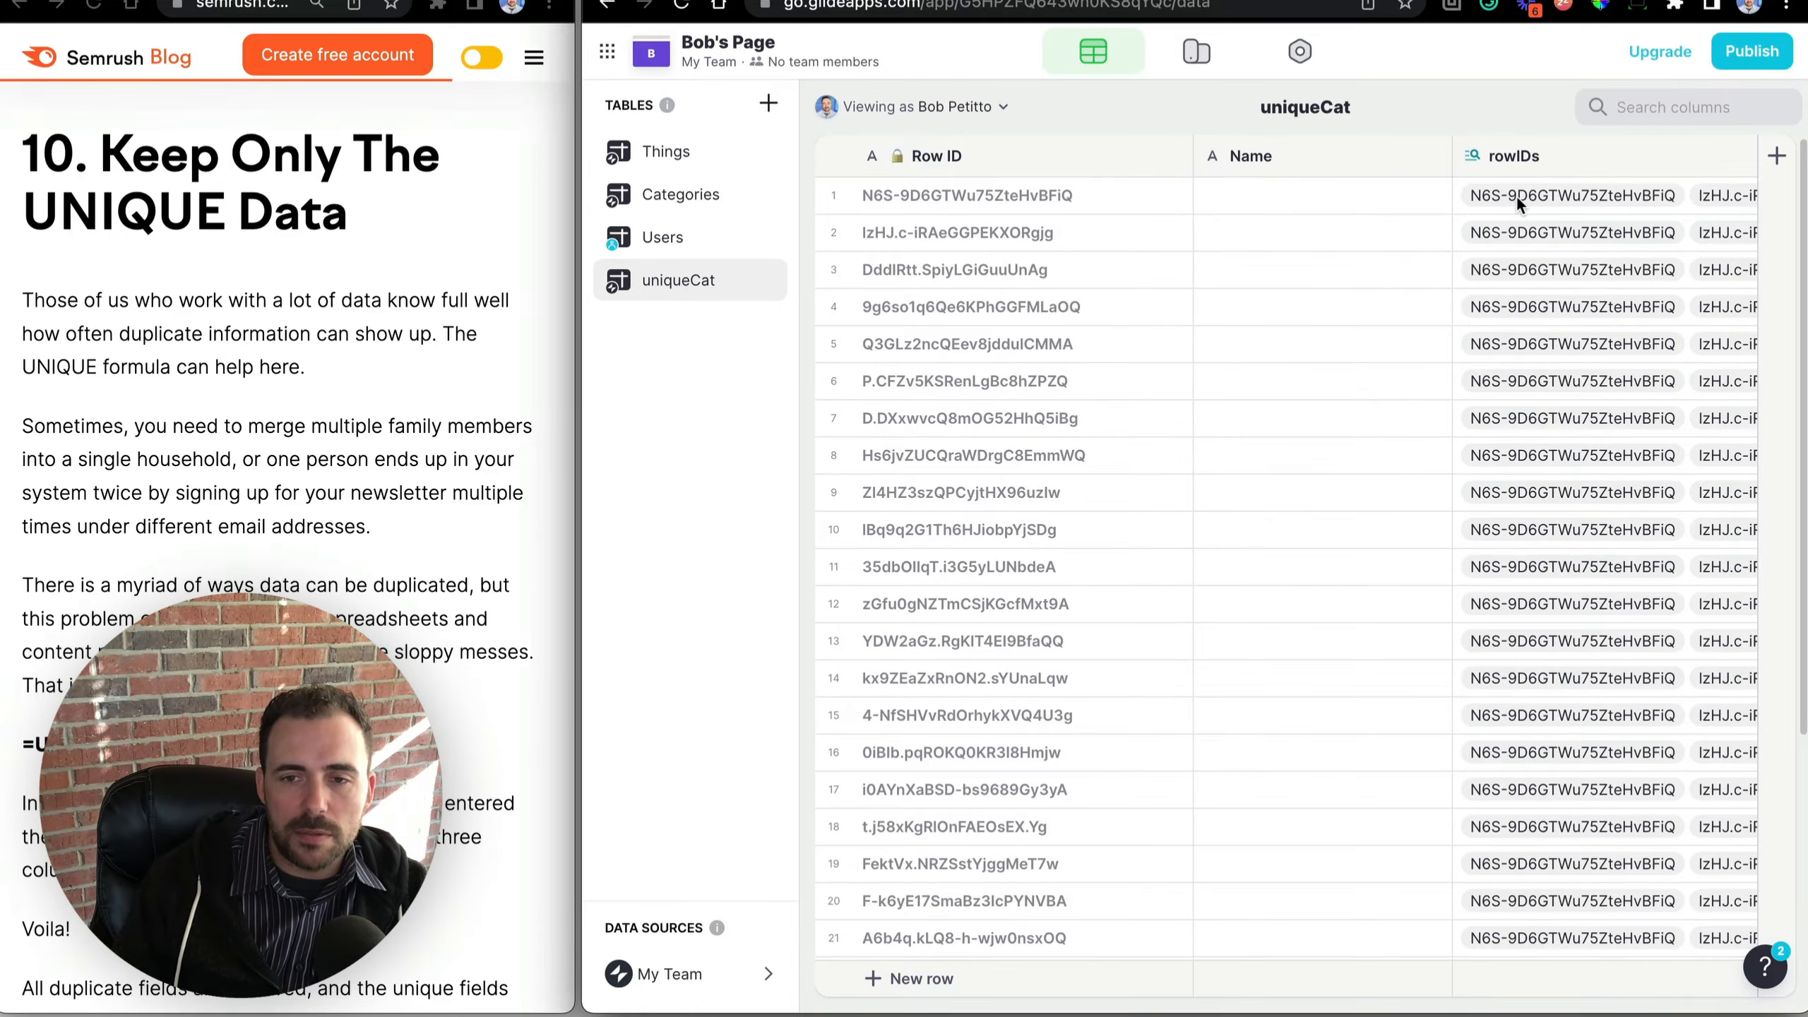
{"action": "left_click", "coordinate": [1517, 196]}
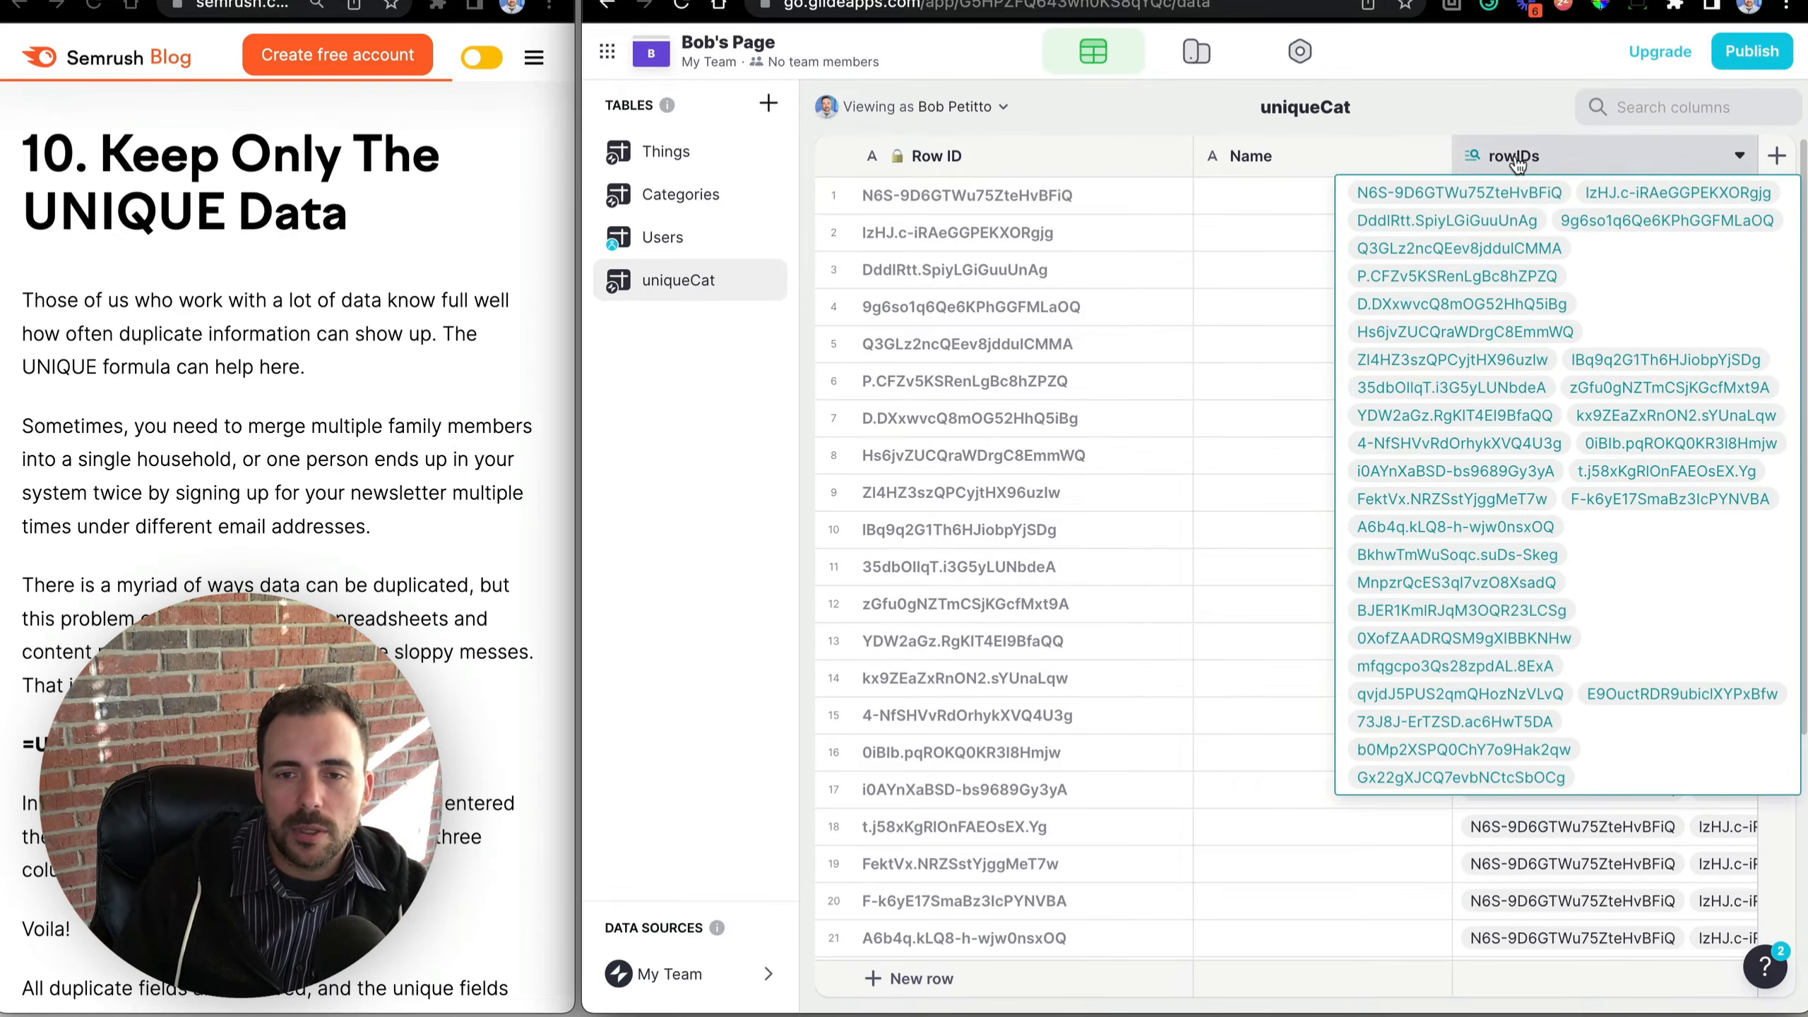
{"action": "left_click_drag", "start_coordinate": [1517, 164], "coordinate": [1339, 155]}
Add a column named index of type Find Element Index to the uniqueCat table.
{"action": "left_click", "coordinate": [1777, 155]}
{"action": "type", "text": "i"}
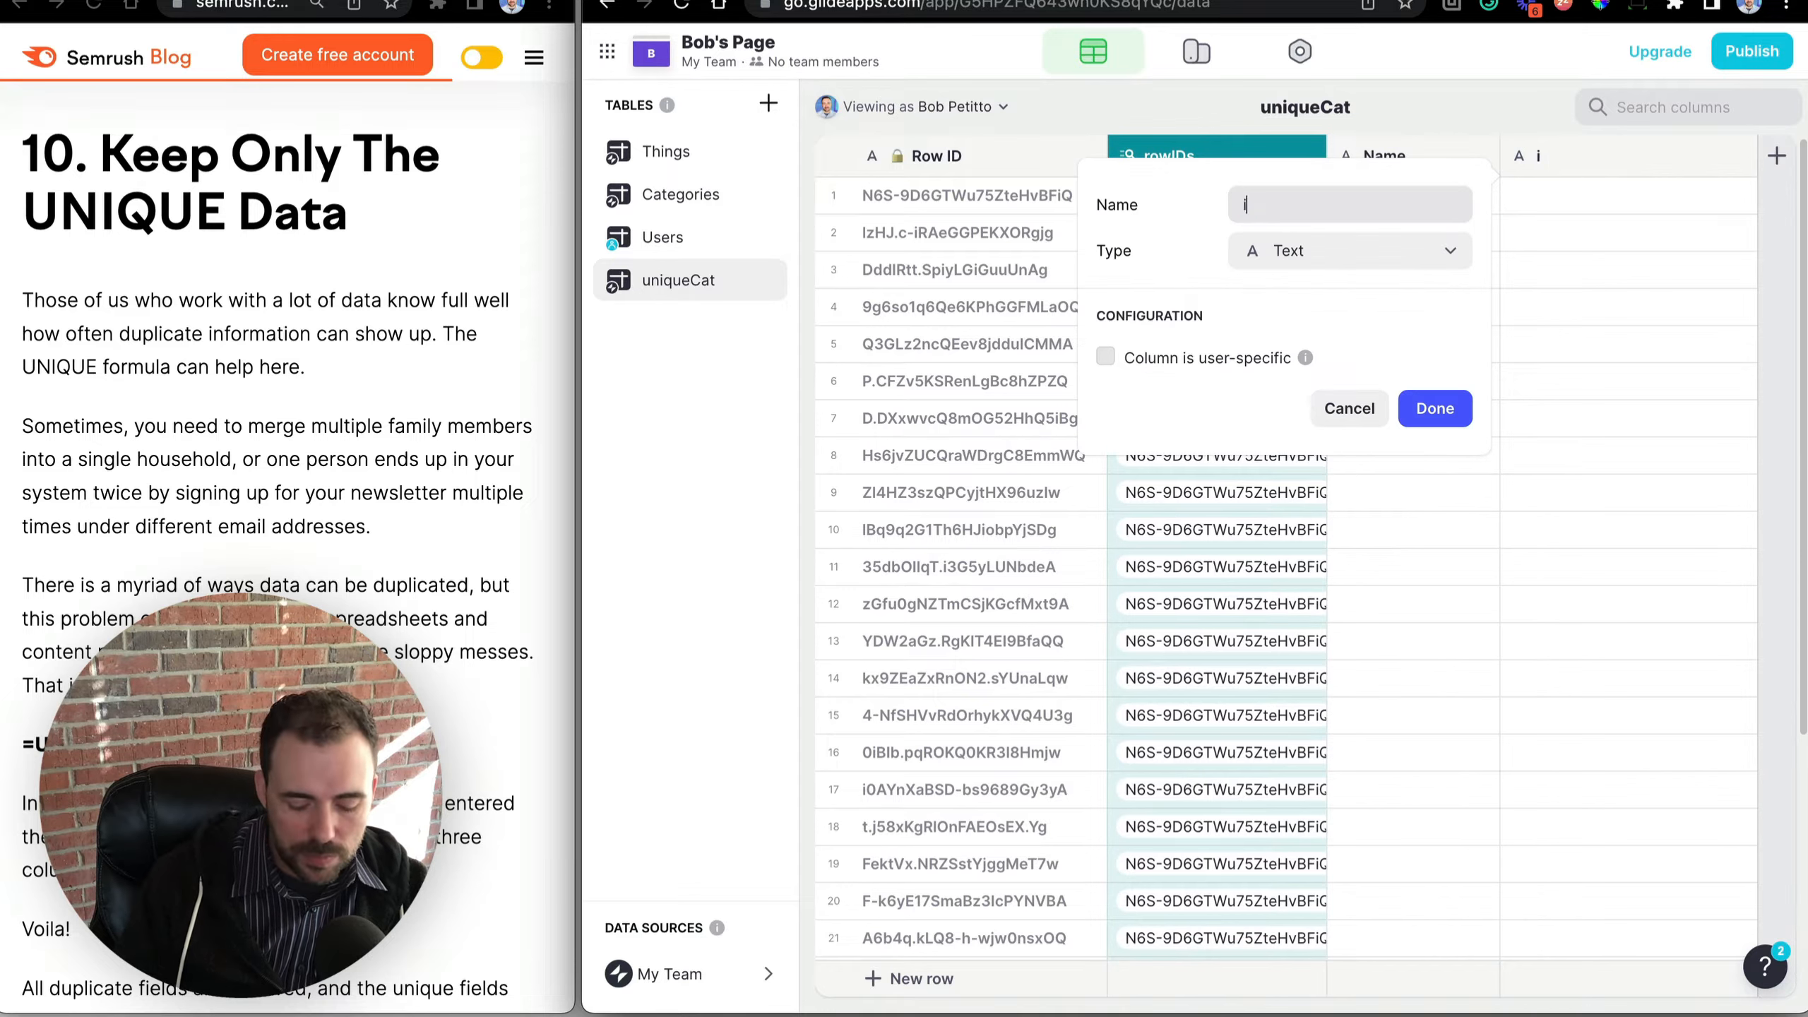
{"action": "type", "text": "ndex"}
{"action": "left_click", "coordinate": [1409, 258]}
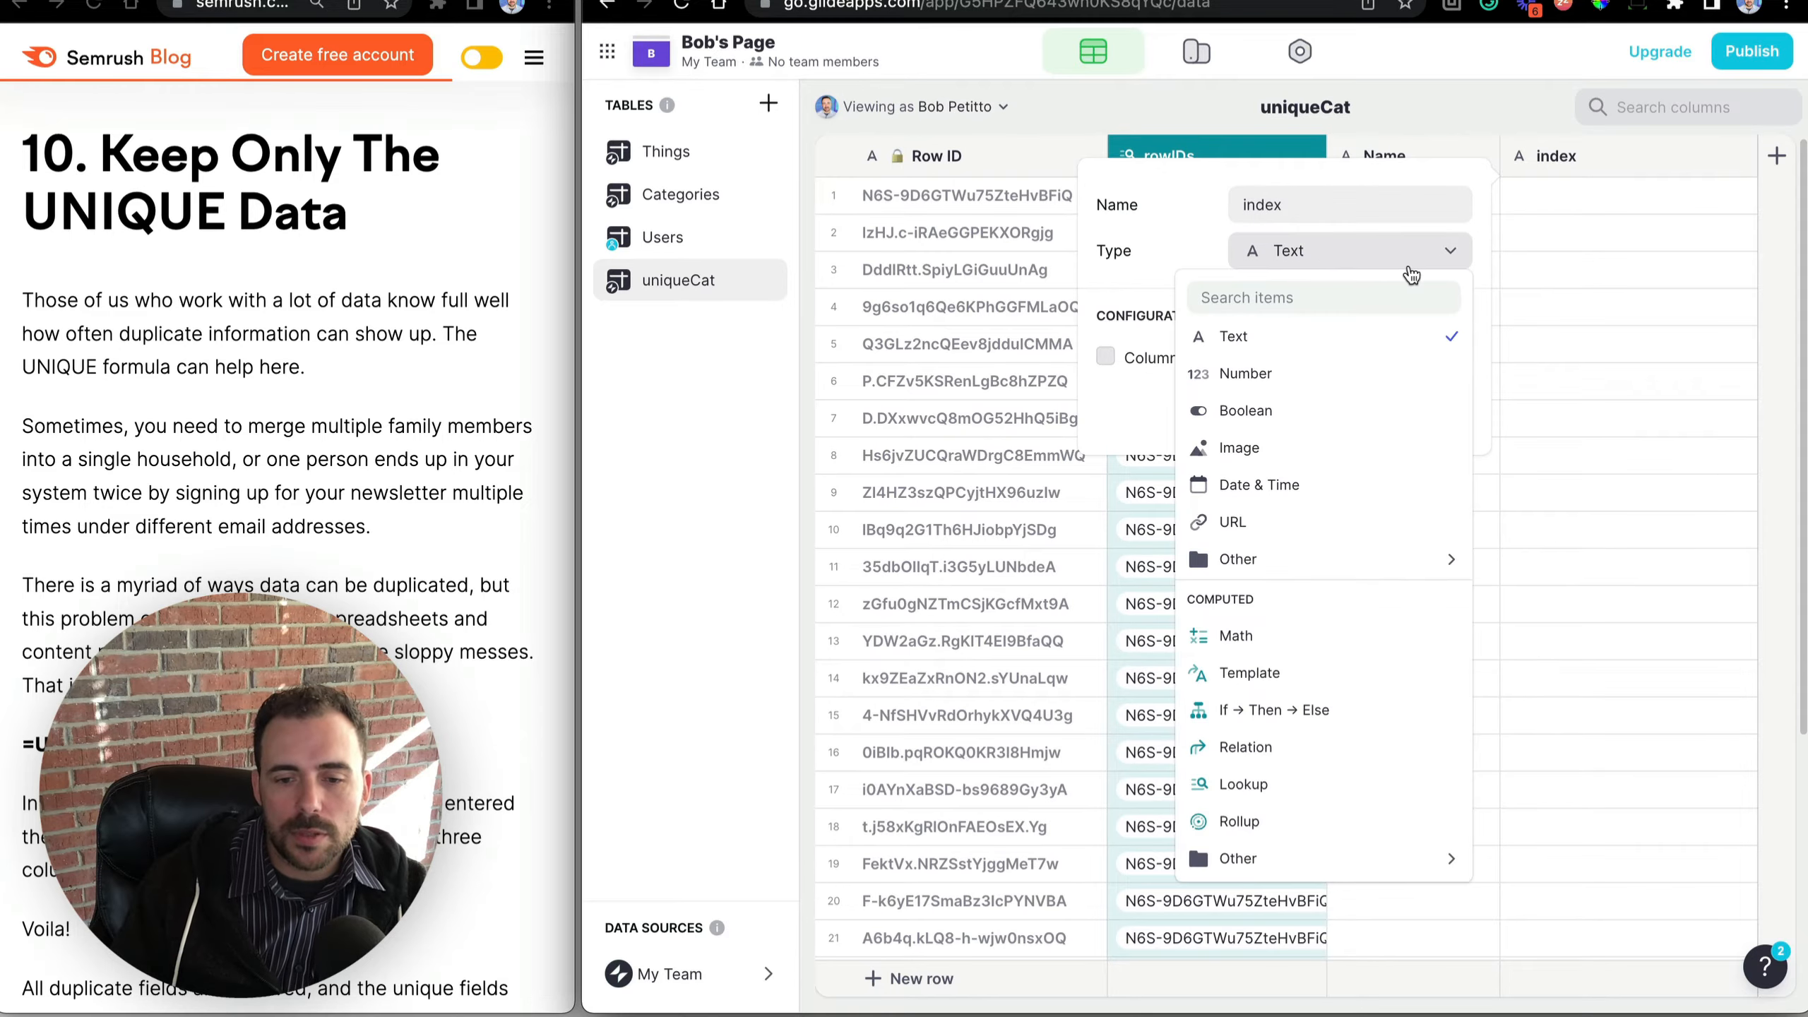
{"action": "type", "text": "index"}
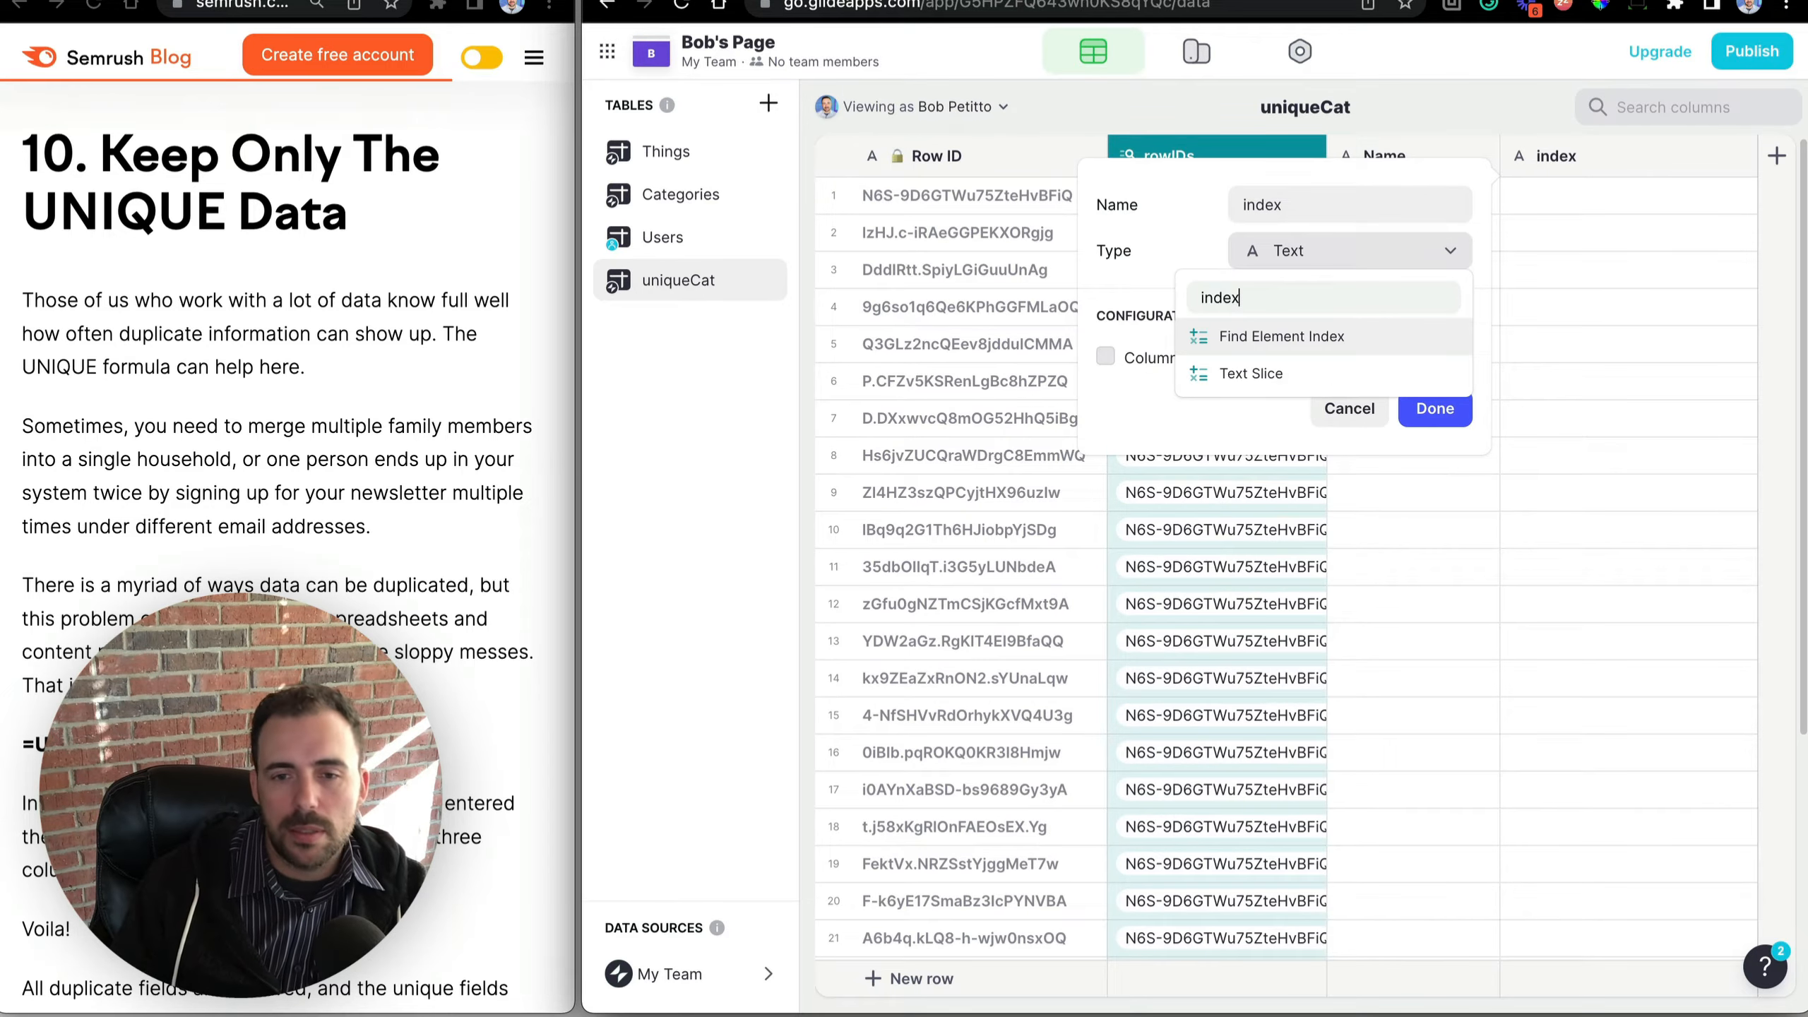
{"action": "left_click", "coordinate": [1300, 336]}
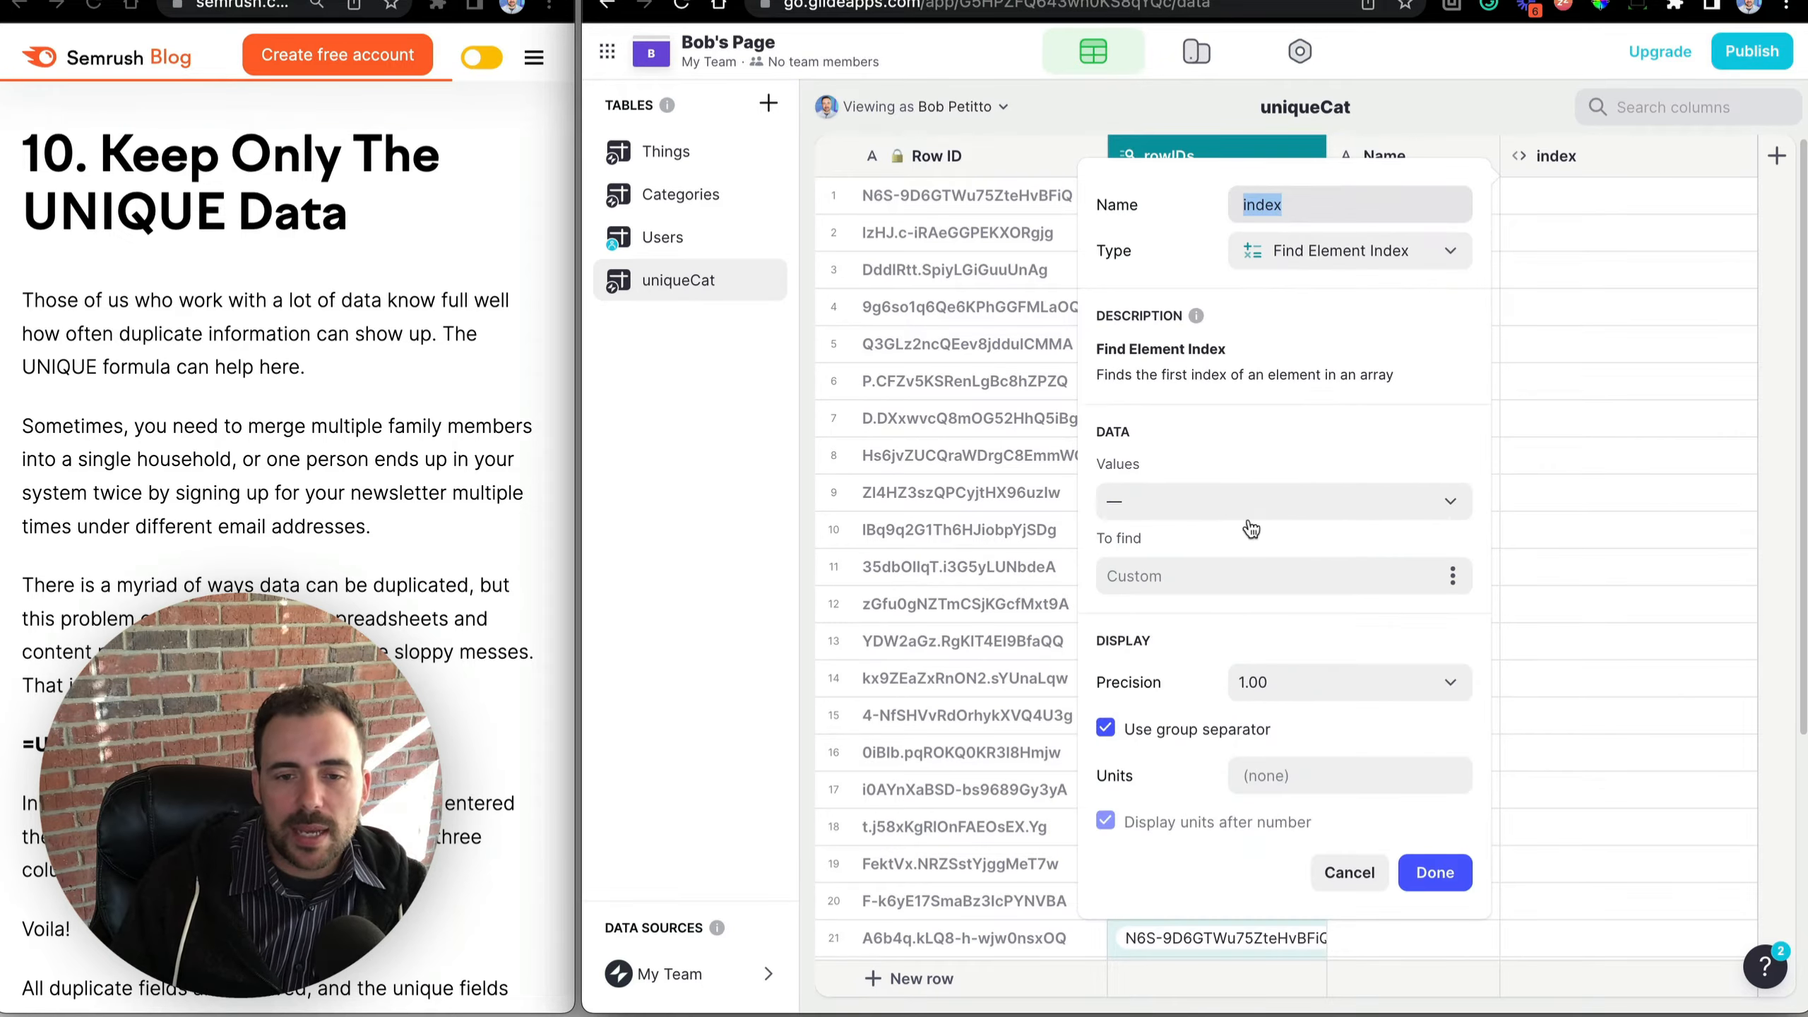
Configure the index column to find each Row ID within the rowIDs values, and place it before the Name column.
{"action": "left_click", "coordinate": [1249, 502]}
{"action": "left_click", "coordinate": [1202, 662]}
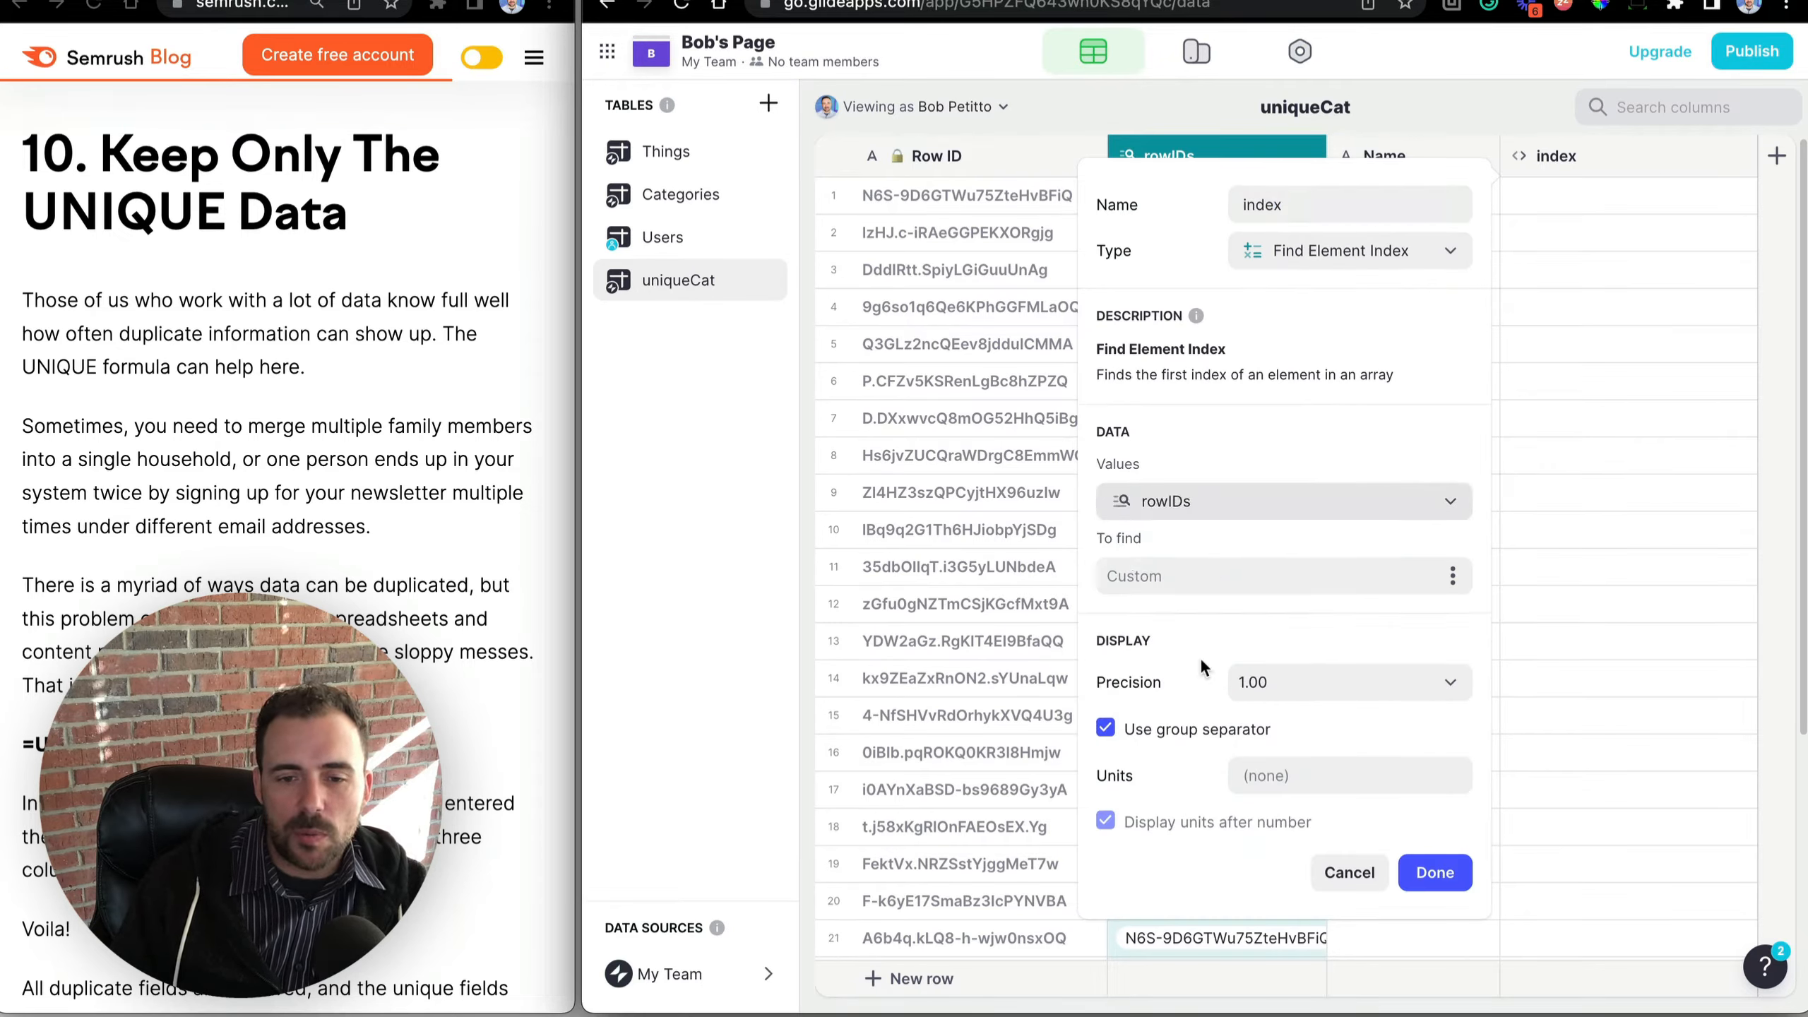
{"action": "left_click", "coordinate": [1445, 584]}
{"action": "left_click", "coordinate": [1210, 891]}
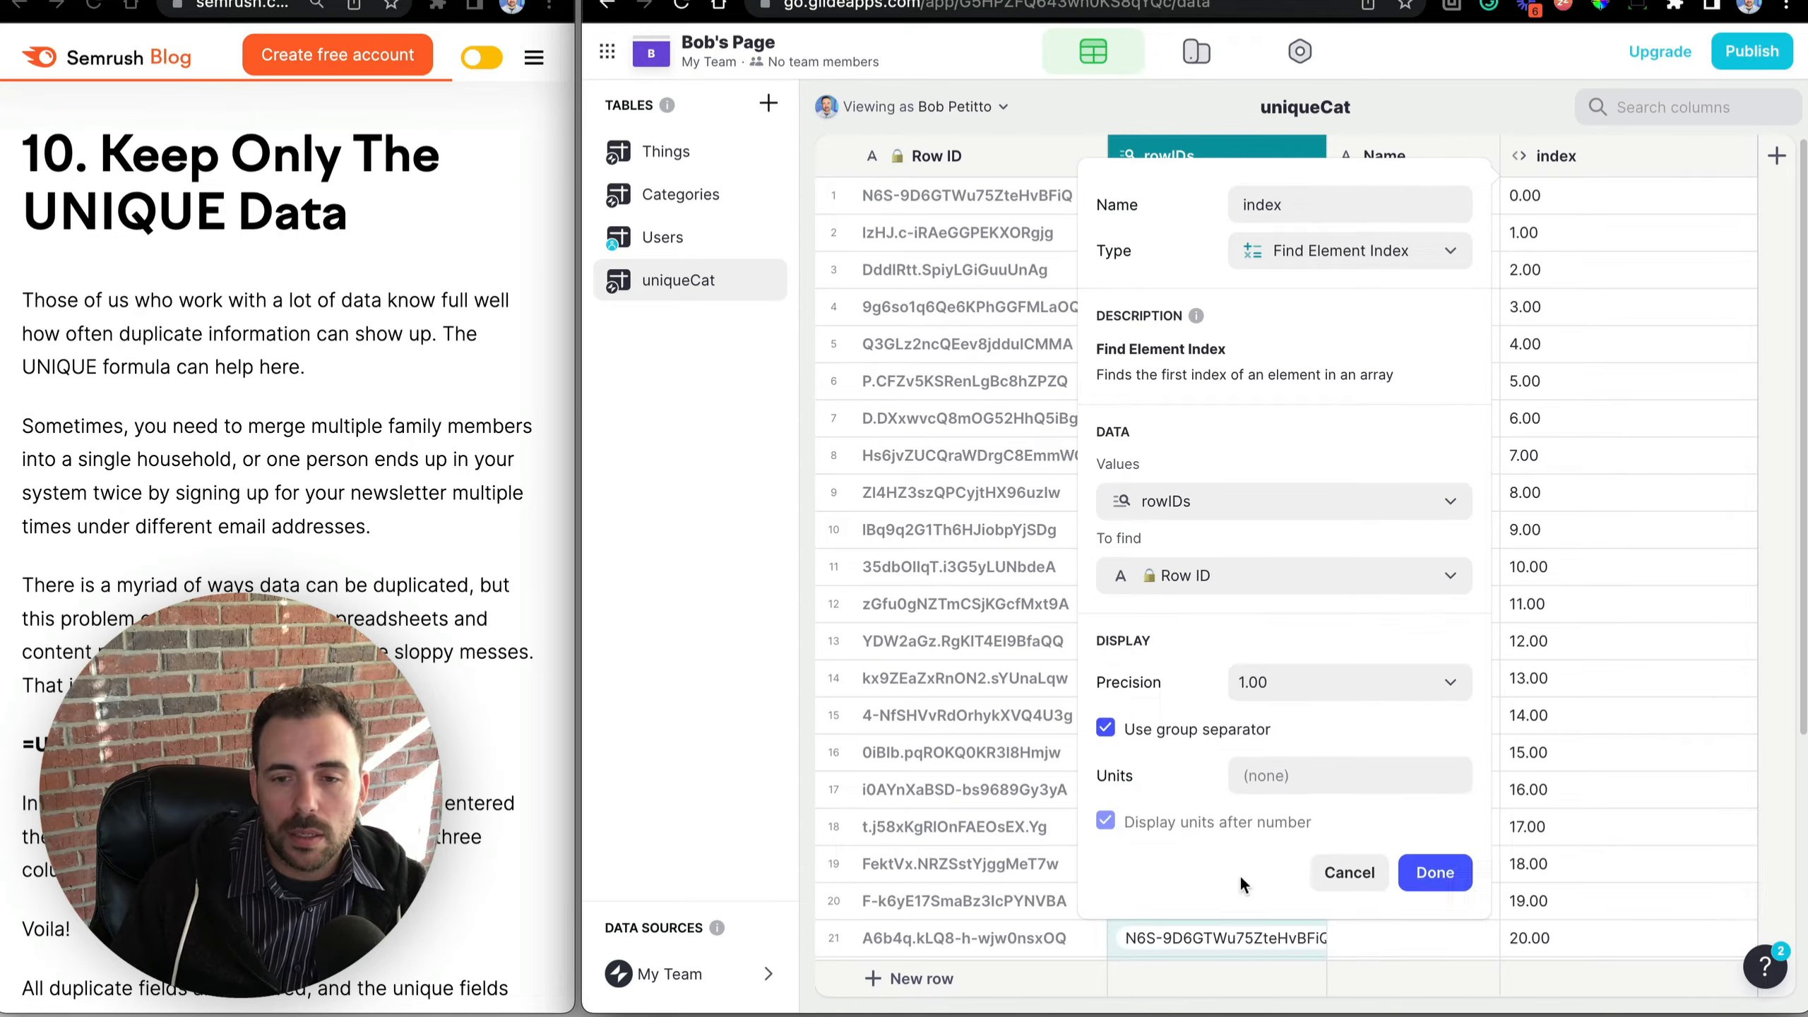
{"action": "left_click", "coordinate": [1451, 863]}
{"action": "left_click_drag", "start_coordinate": [1618, 162], "coordinate": [1469, 167]}
{"action": "scroll", "coordinate": [1459, 783], "scroll_direction": "down", "scroll_amount": 5}
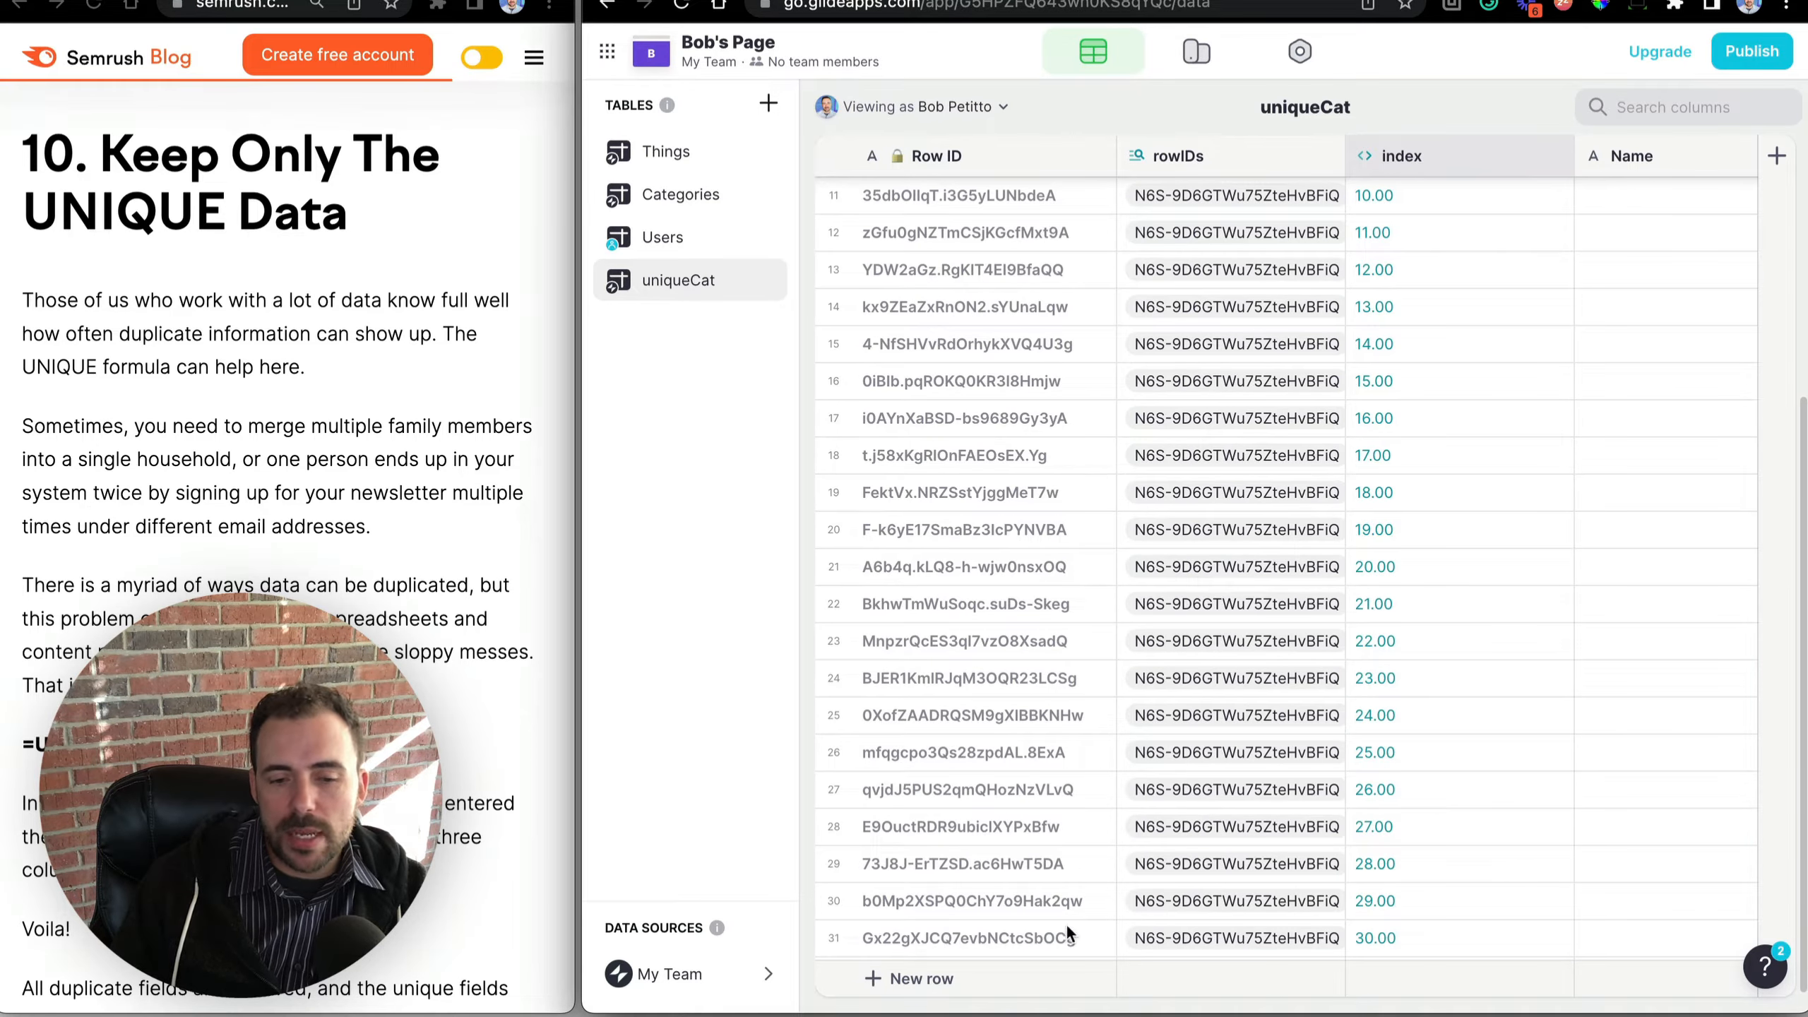
{"action": "left_click", "coordinate": [1390, 936]}
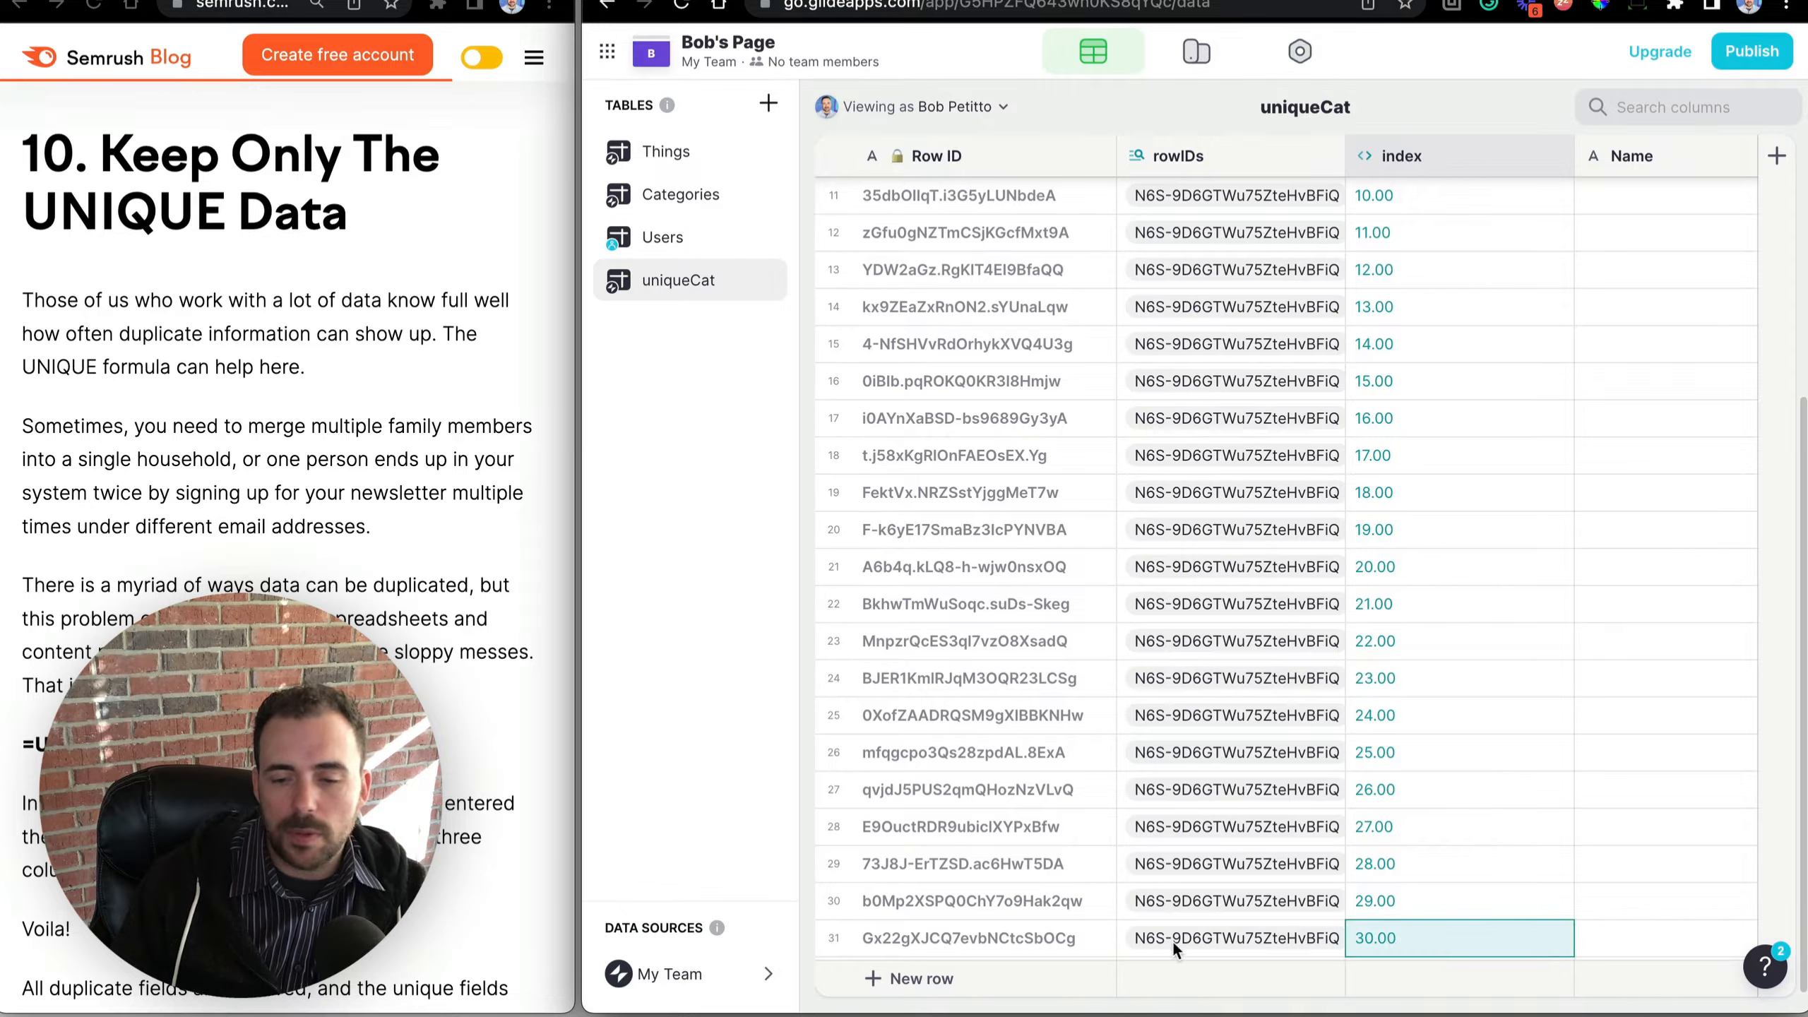
{"action": "scroll", "coordinate": [1427, 456], "scroll_direction": "up", "scroll_amount": 5}
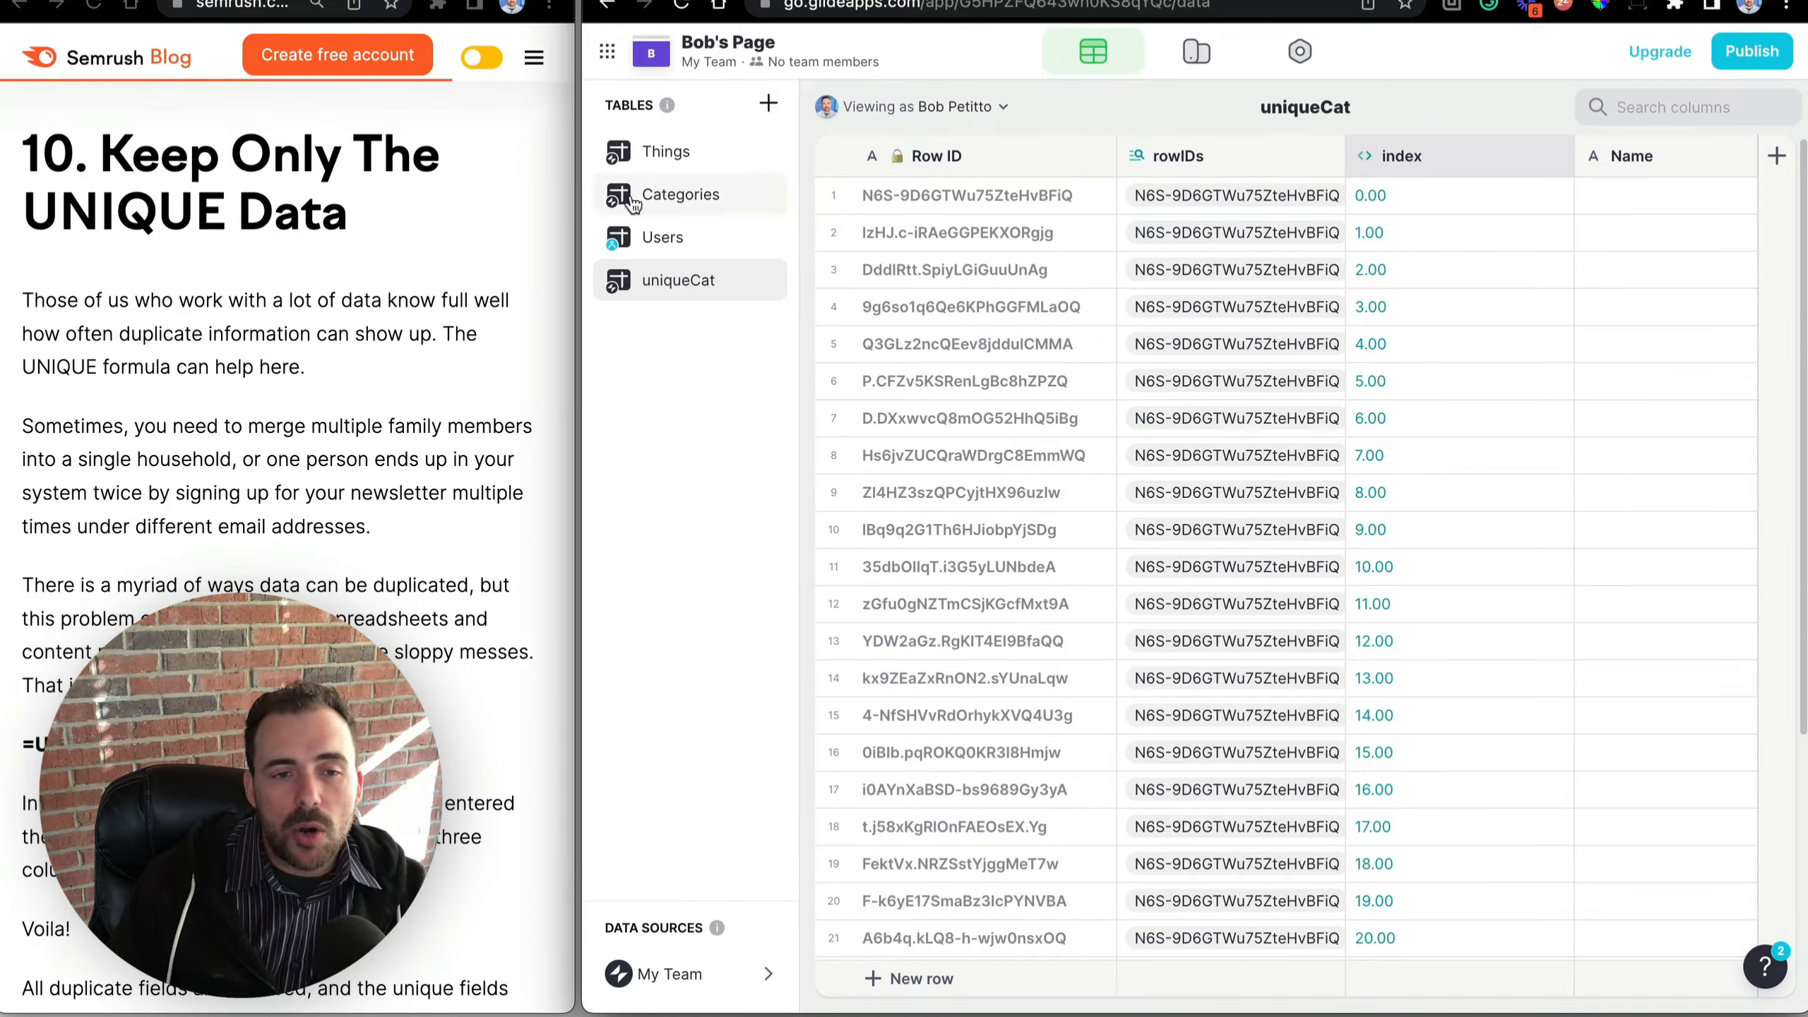
Add a column named uniqueArray of type Single Value to the uniqueCat table.
{"action": "left_click", "coordinate": [1778, 156]}
{"action": "type", "text": "uniqeArray"}
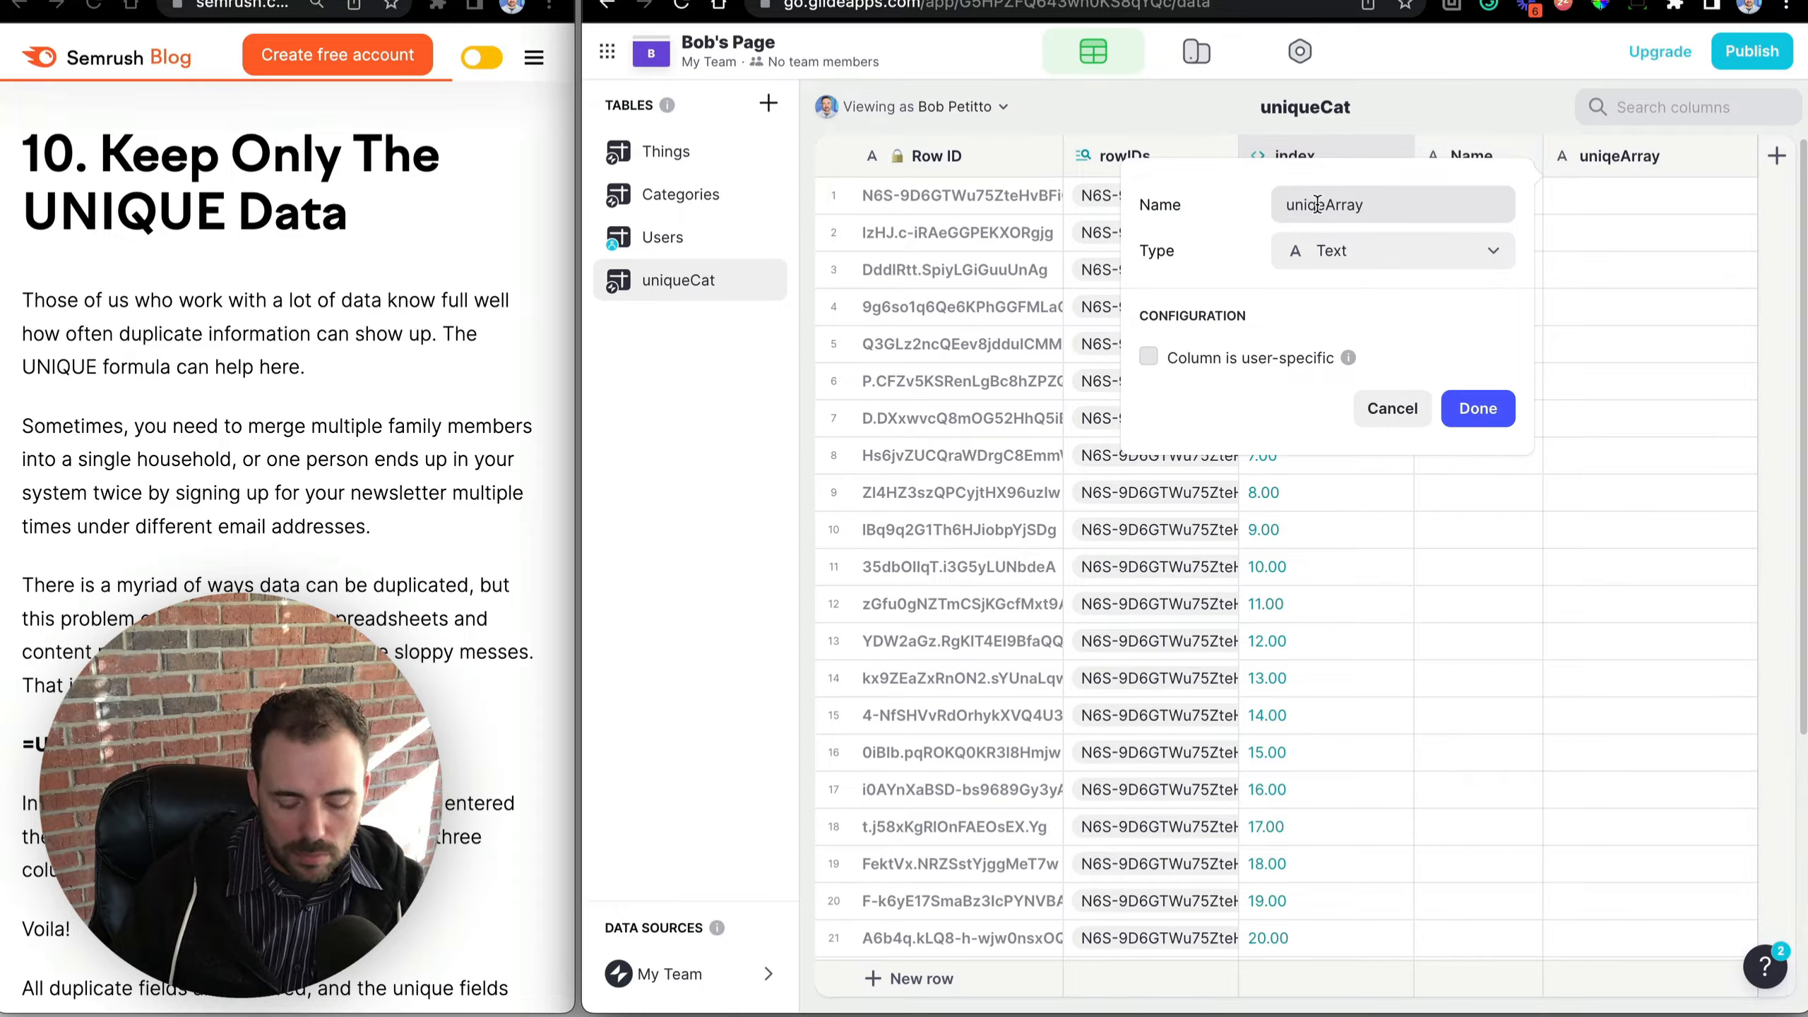
{"action": "left_click", "coordinate": [1316, 204]}
{"action": "type", "text": "u"}
{"action": "left_click", "coordinate": [1392, 251]}
{"action": "type", "text": "sin"}
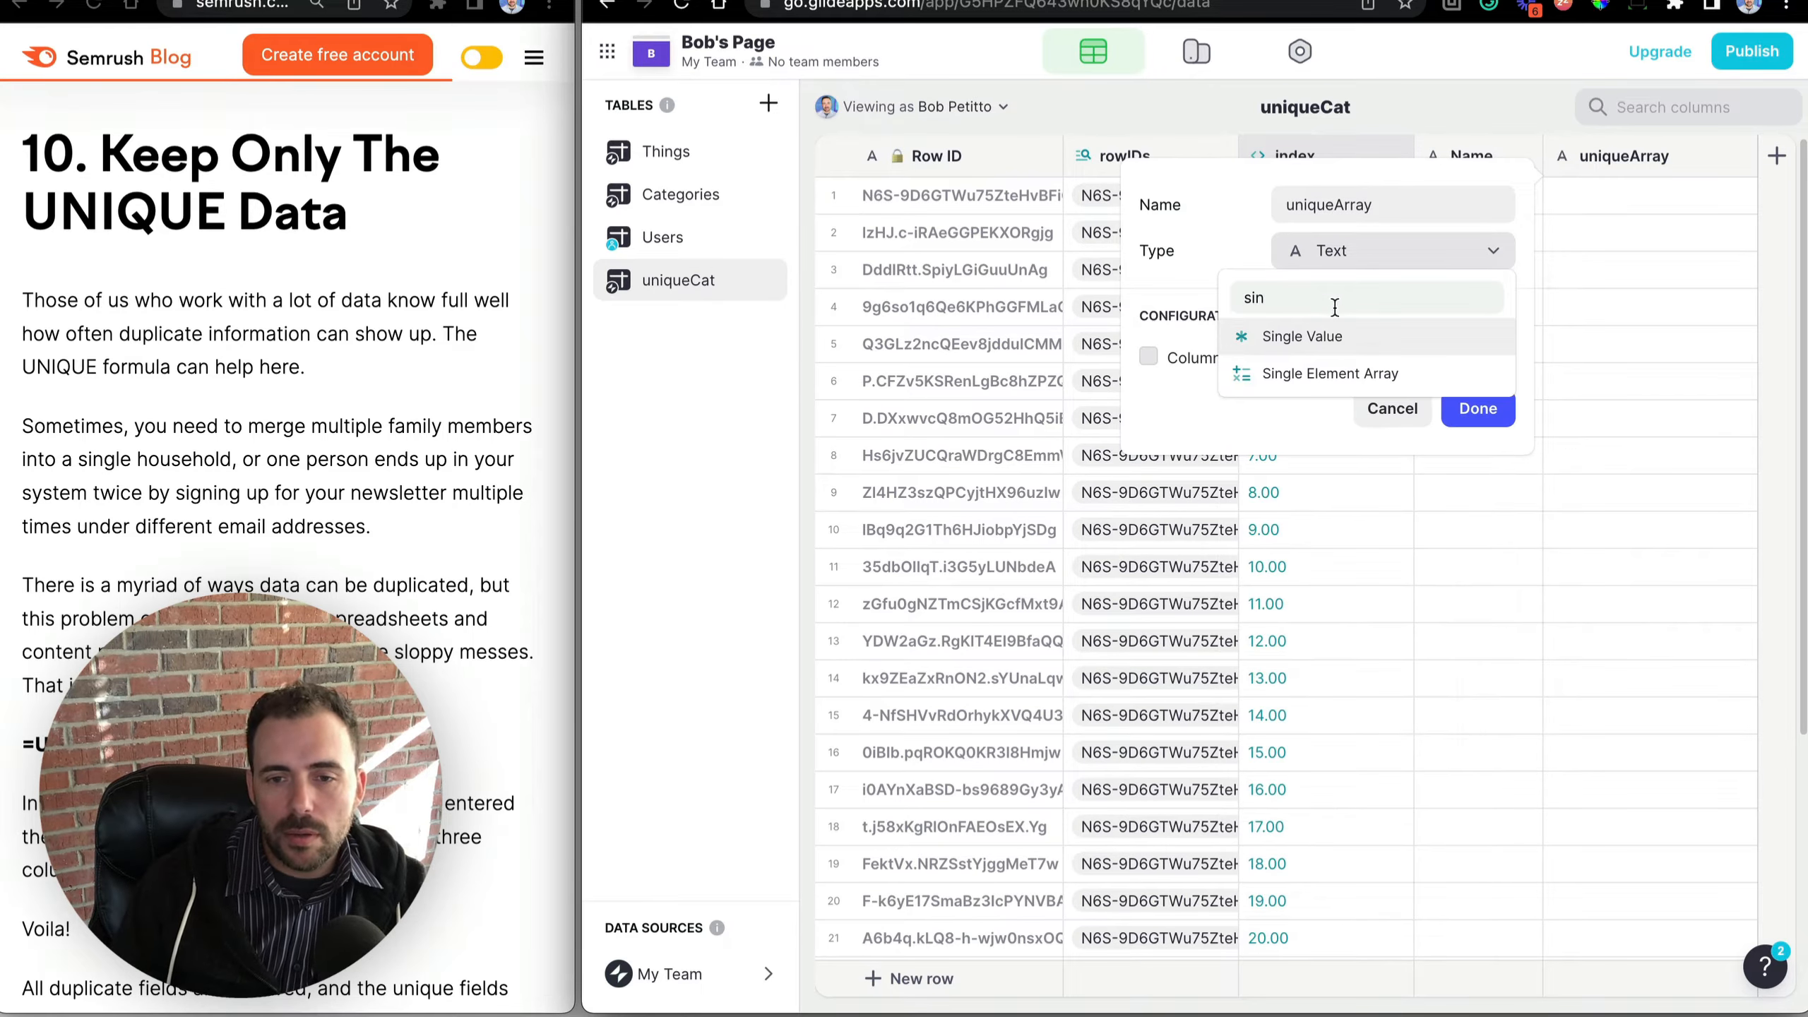
{"action": "left_click", "coordinate": [1328, 336]}
Make uniqueArray get the First value from the Things table's uniqueCat column, and place it before the Name column.
{"action": "left_click", "coordinate": [1321, 396]}
{"action": "left_click", "coordinate": [1321, 388]}
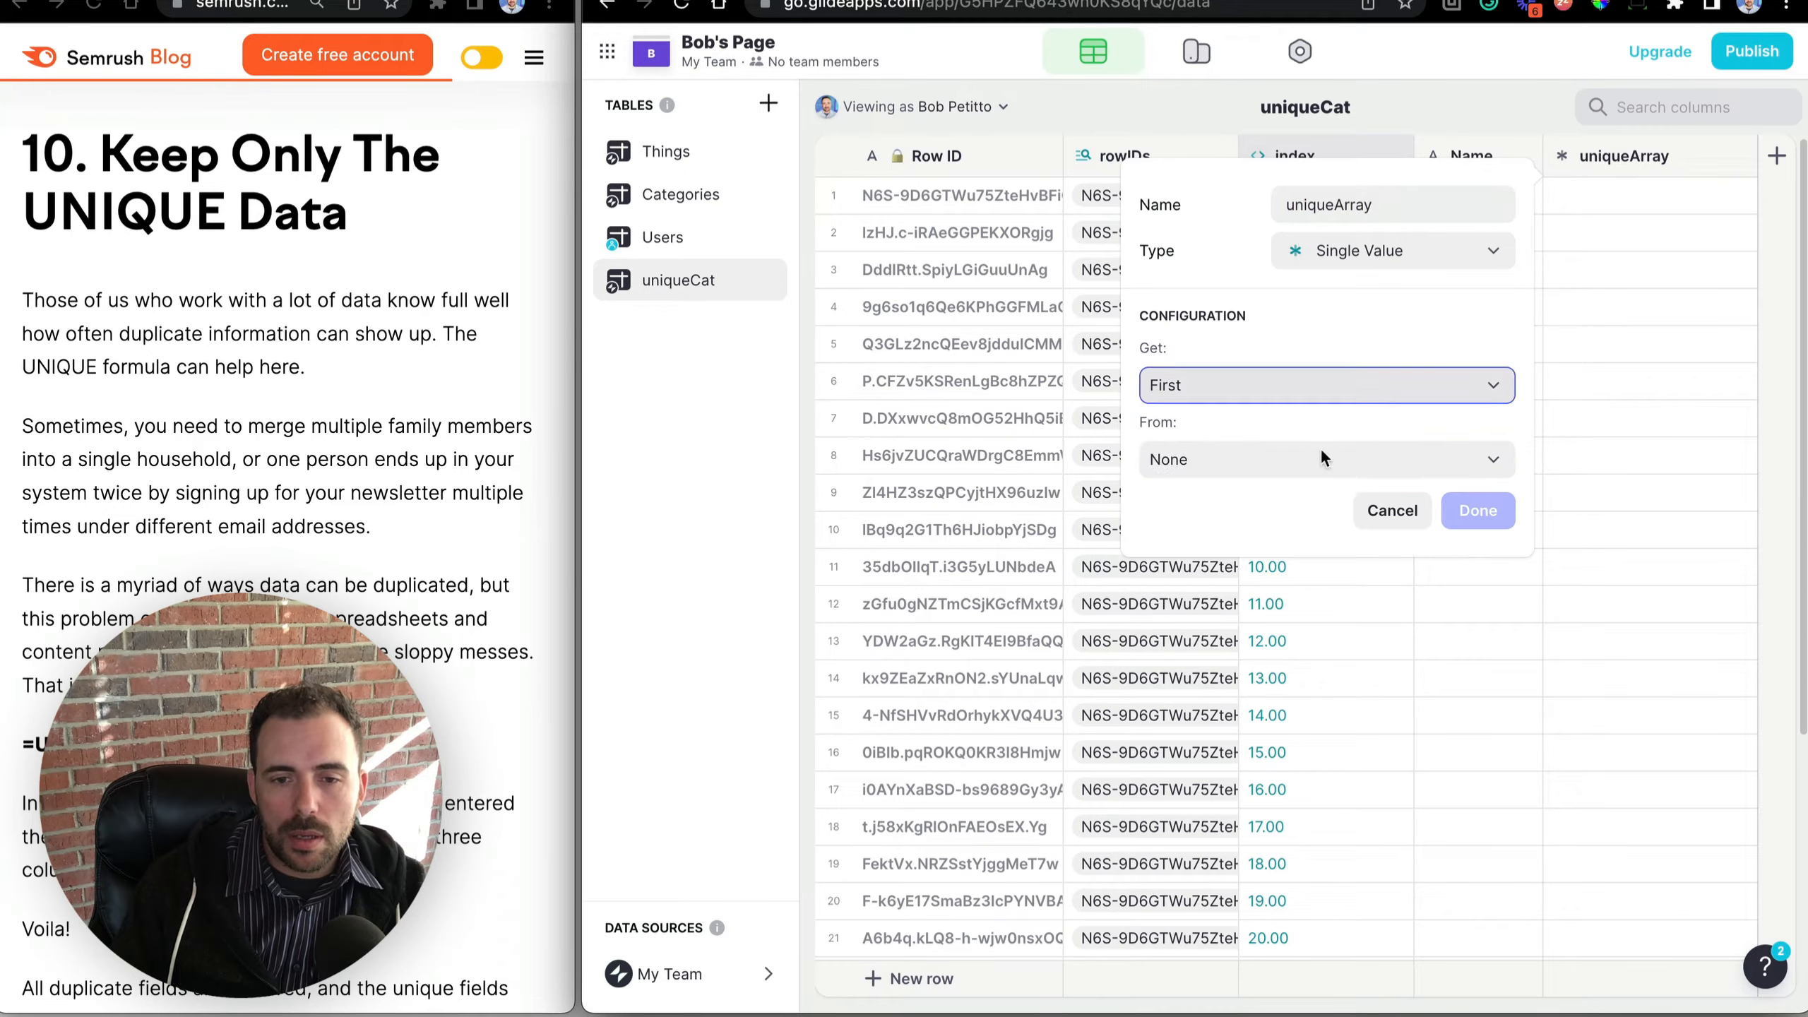
{"action": "left_click", "coordinate": [1321, 455]}
{"action": "mouse_move", "coordinate": [1300, 632]}
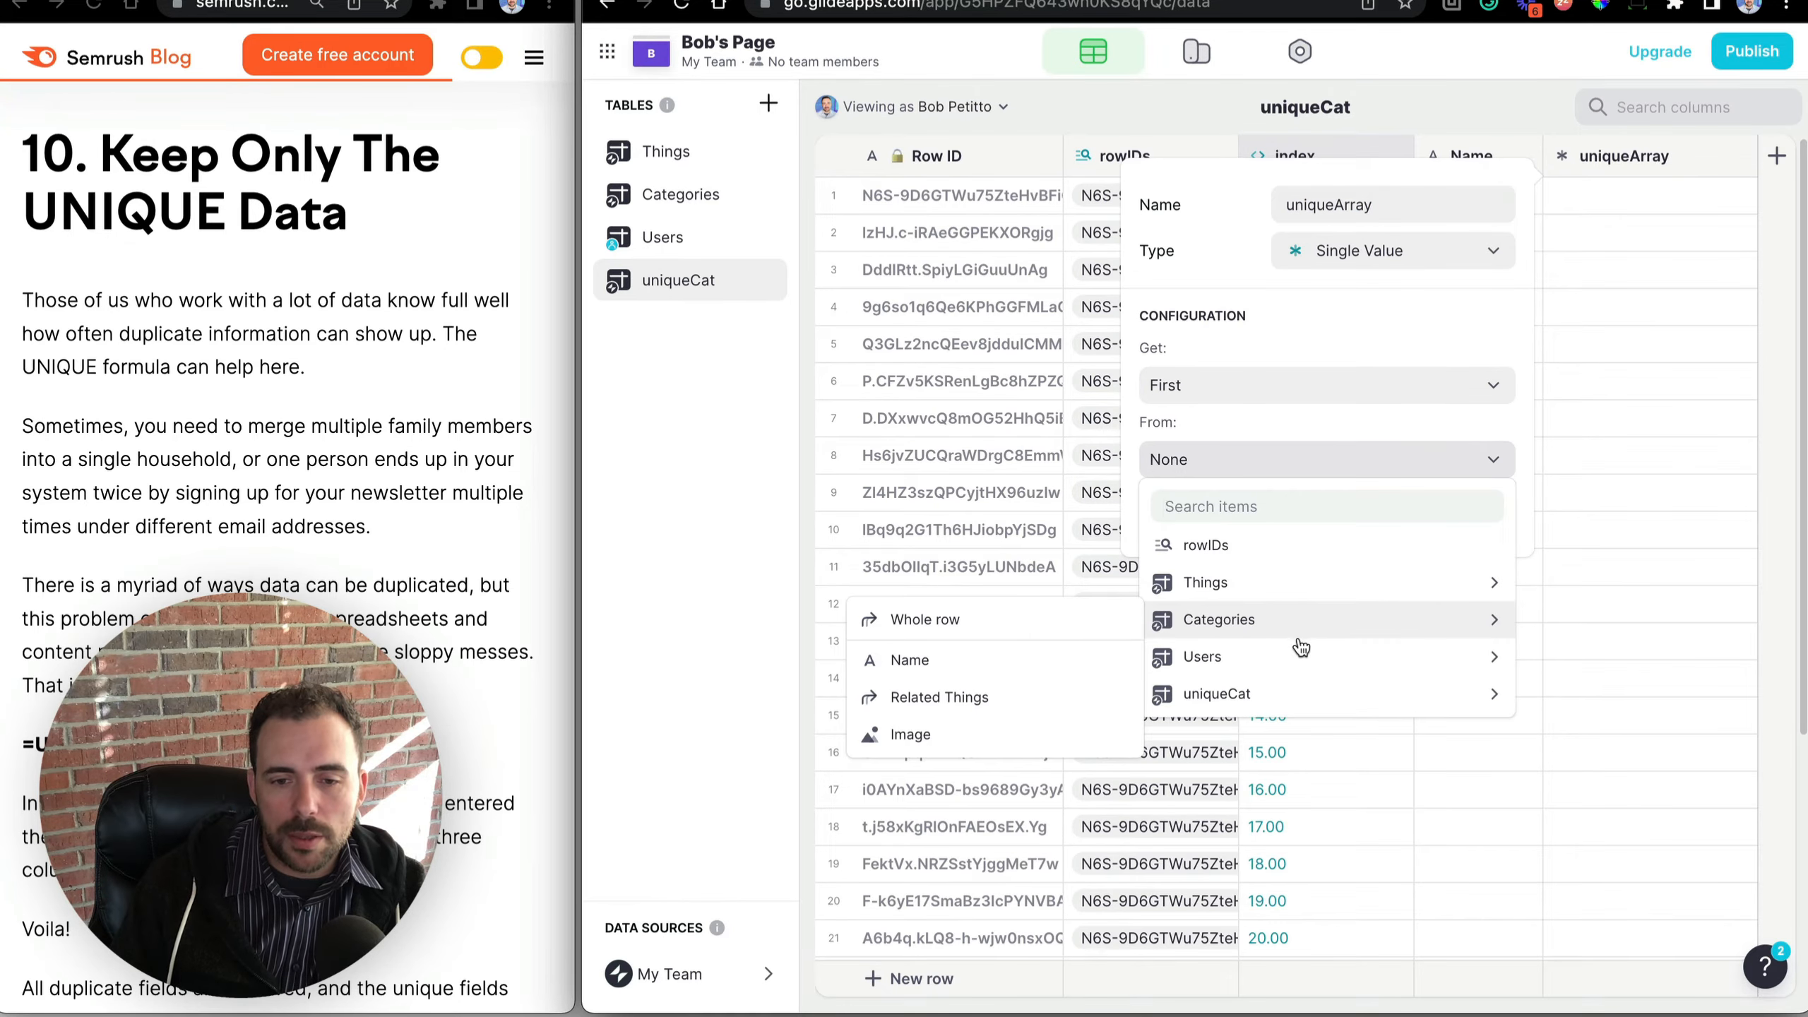
{"action": "mouse_move", "coordinate": [1291, 585]}
{"action": "left_click", "coordinate": [1019, 983]}
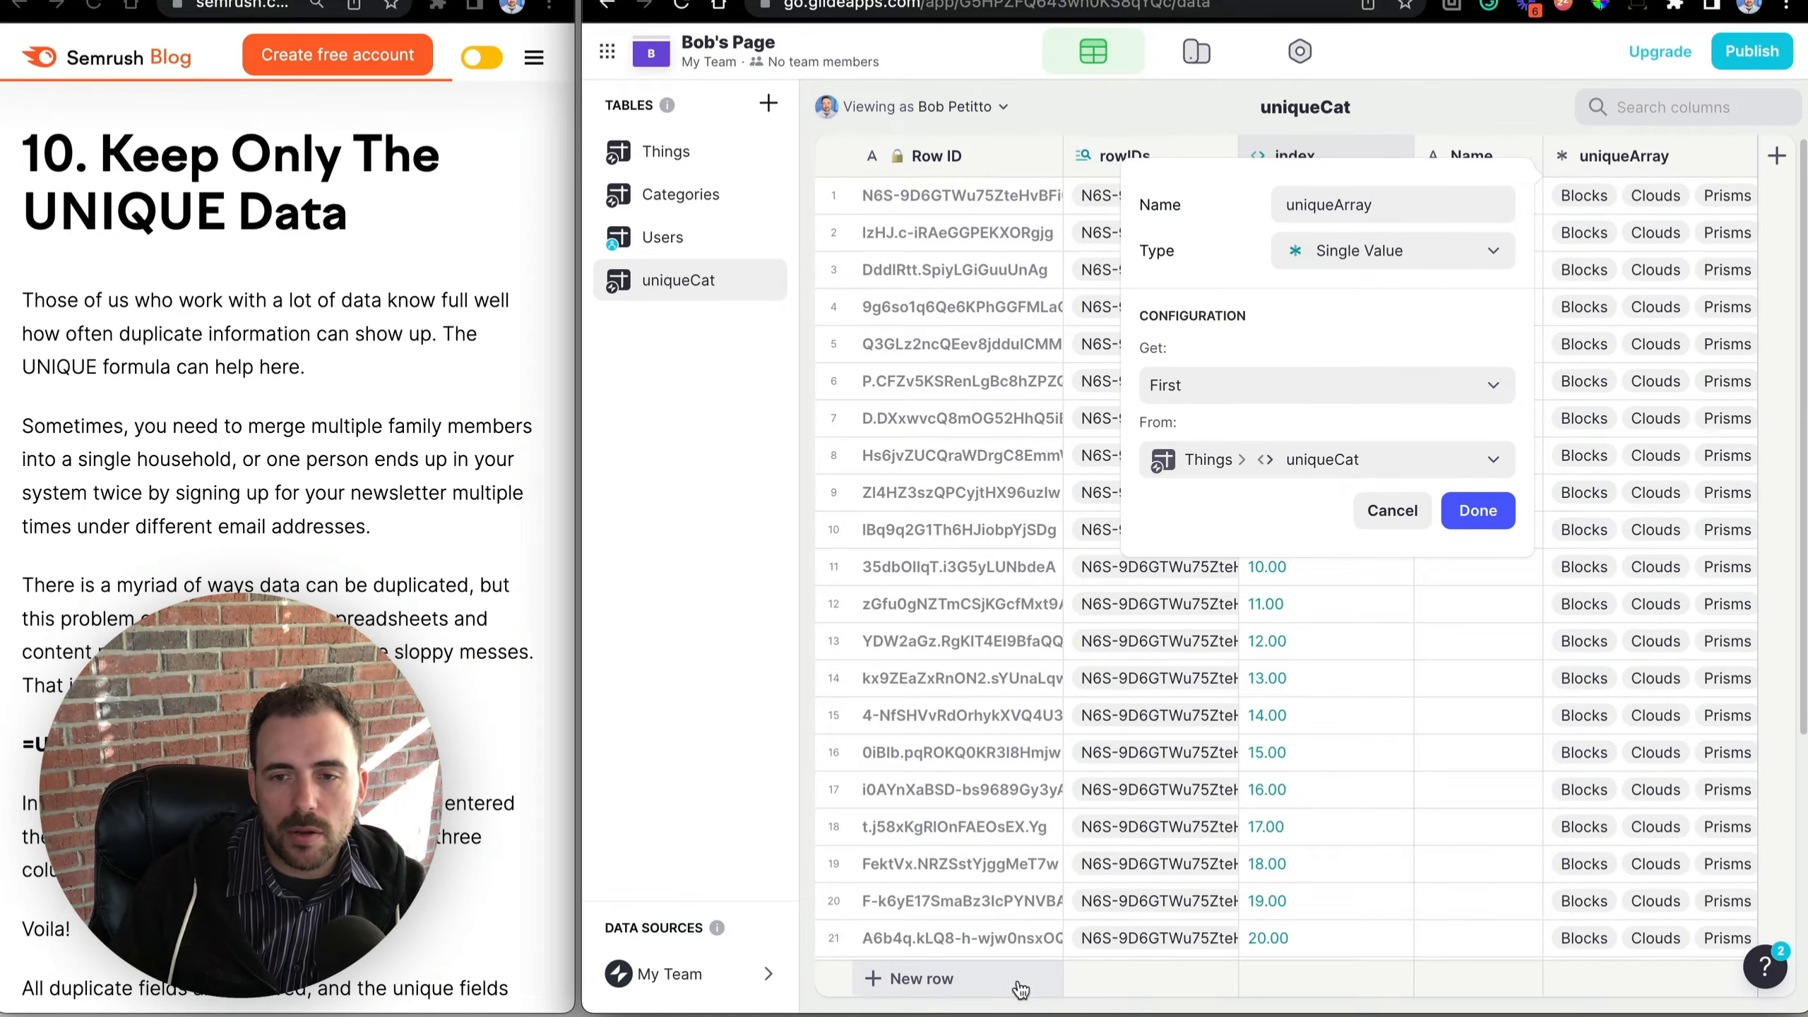
{"action": "left_click", "coordinate": [1477, 510]}
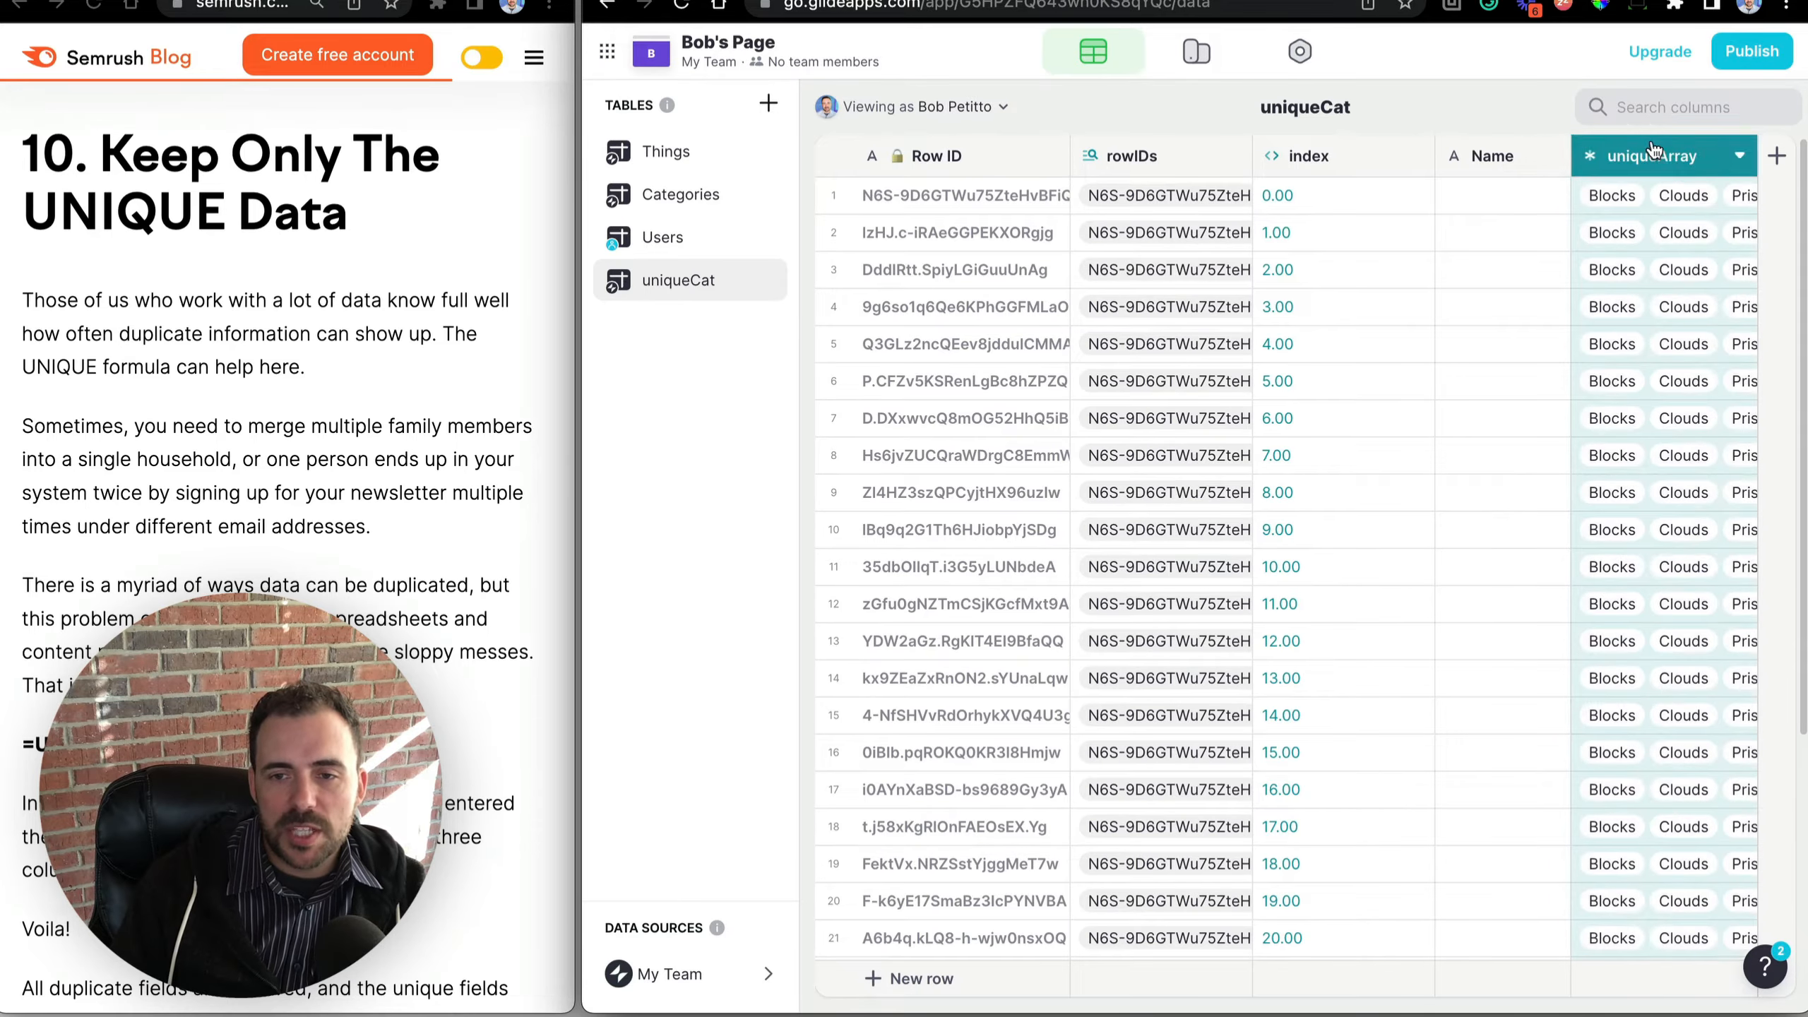
{"action": "left_click_drag", "start_coordinate": [1664, 150], "coordinate": [1477, 197]}
{"action": "left_click", "coordinate": [1478, 198]}
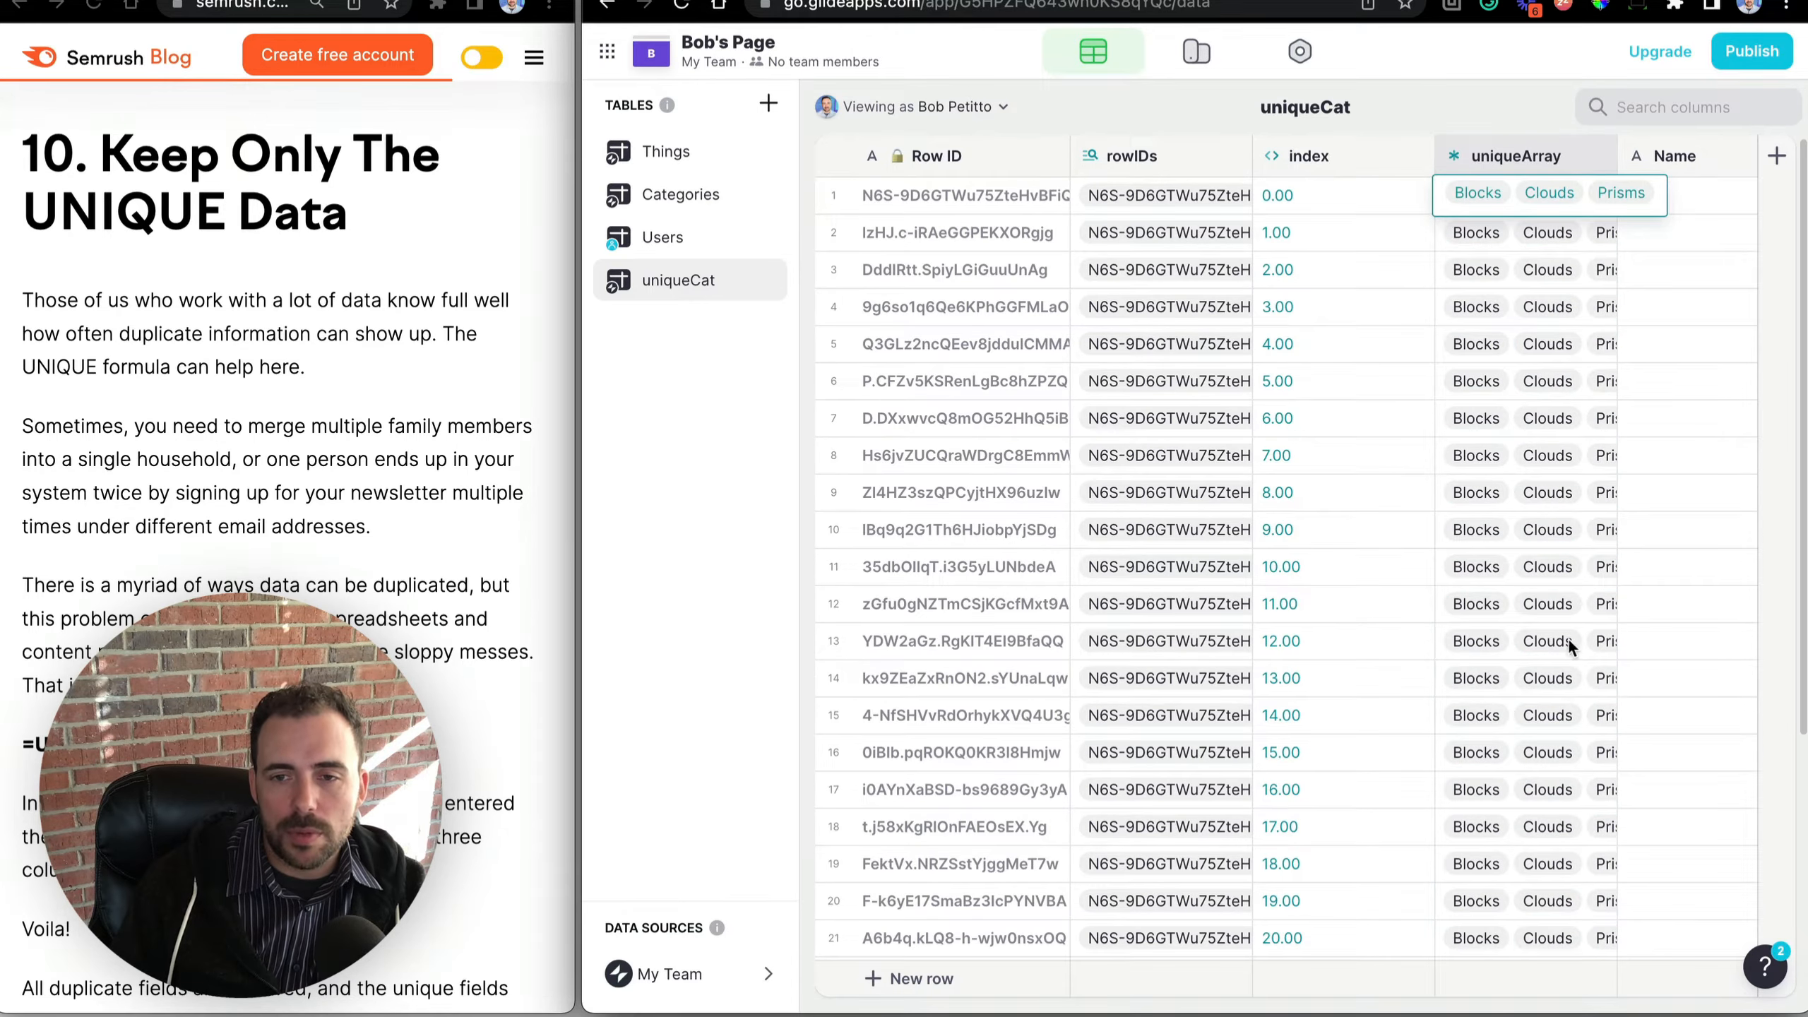
{"action": "left_click", "coordinate": [1744, 347]}
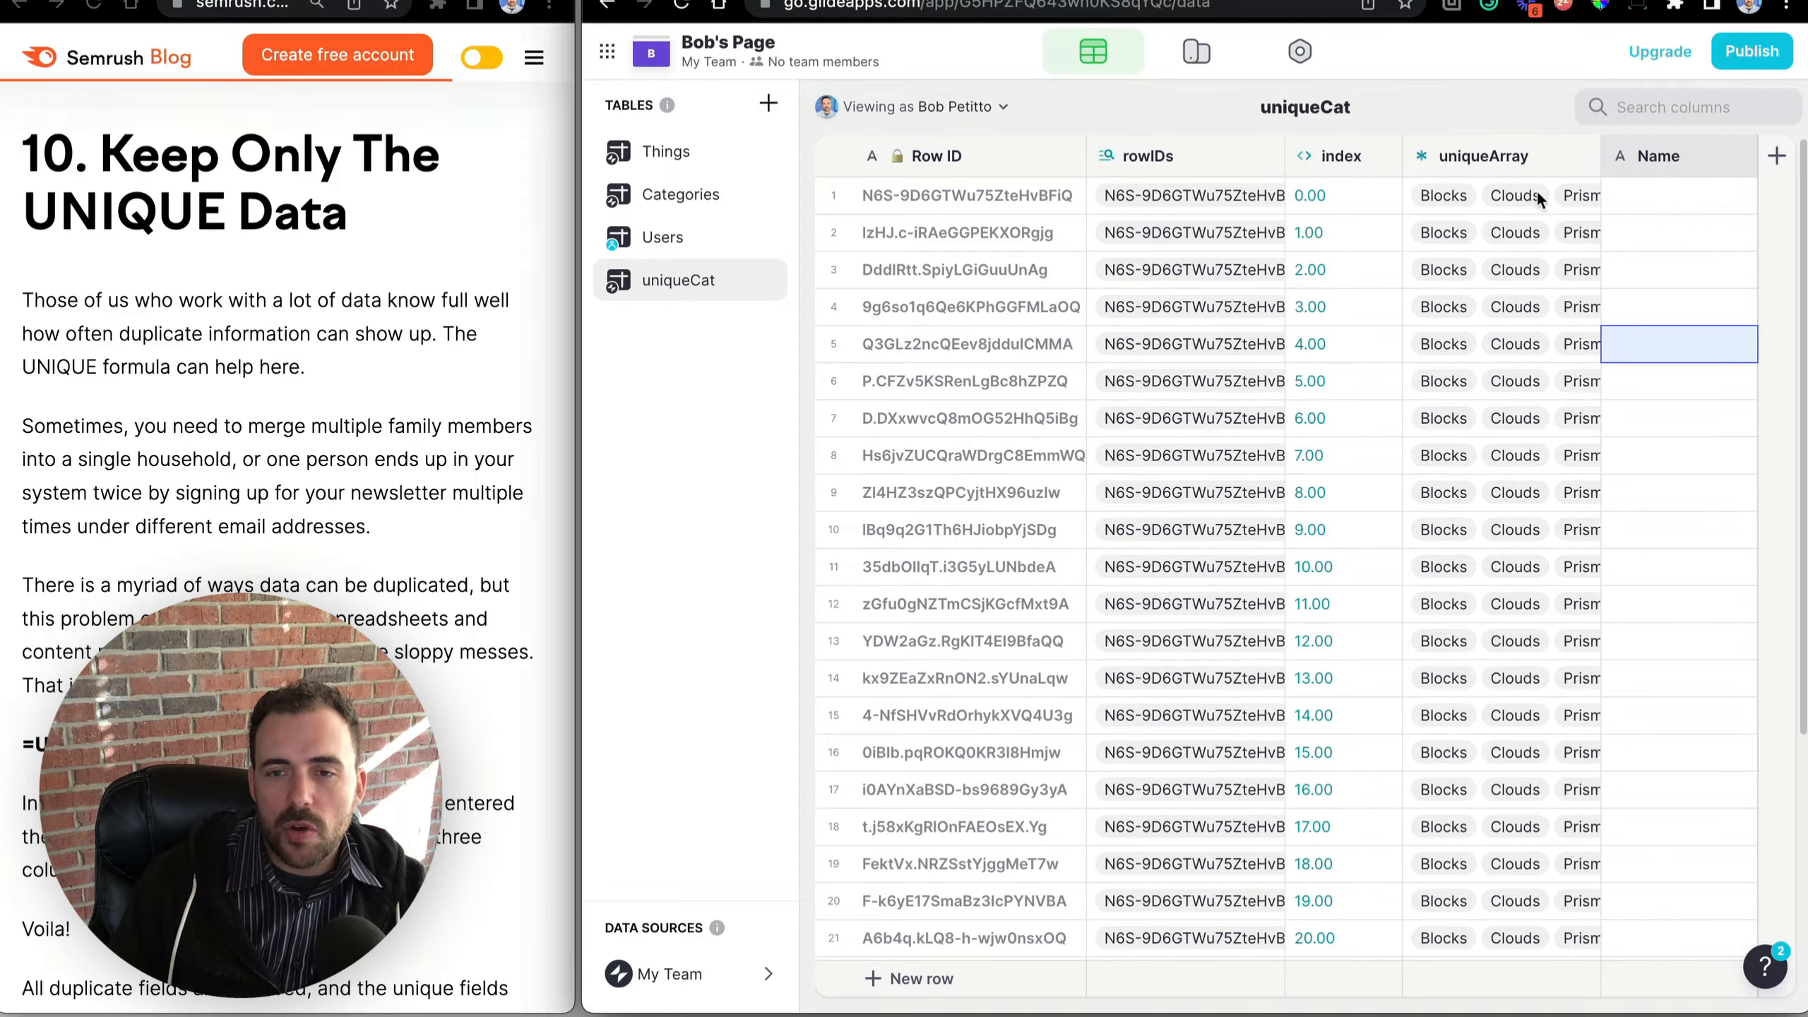
{"action": "left_click_drag", "start_coordinate": [1630, 209], "coordinate": [1647, 331]}
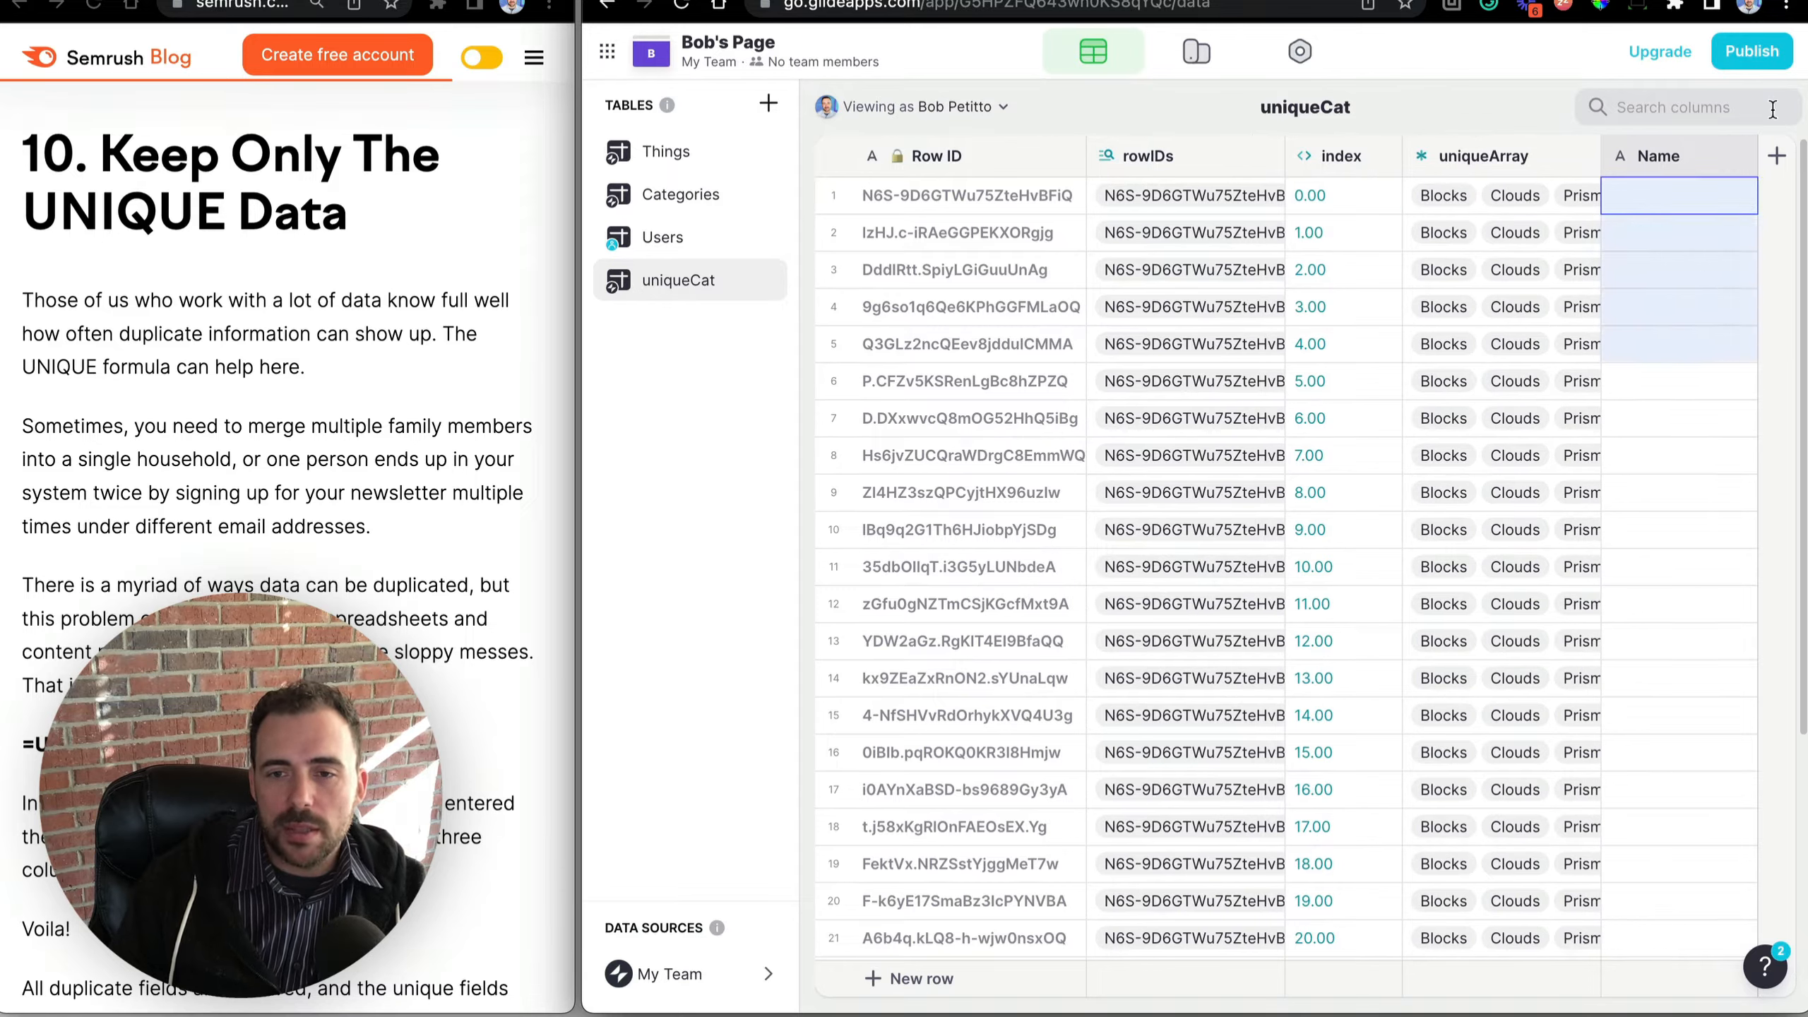
Add a column named categoryName of type Single Value to the uniqueCat table.
{"action": "left_click", "coordinate": [1777, 156]}
{"action": "type", "text": "cat"}
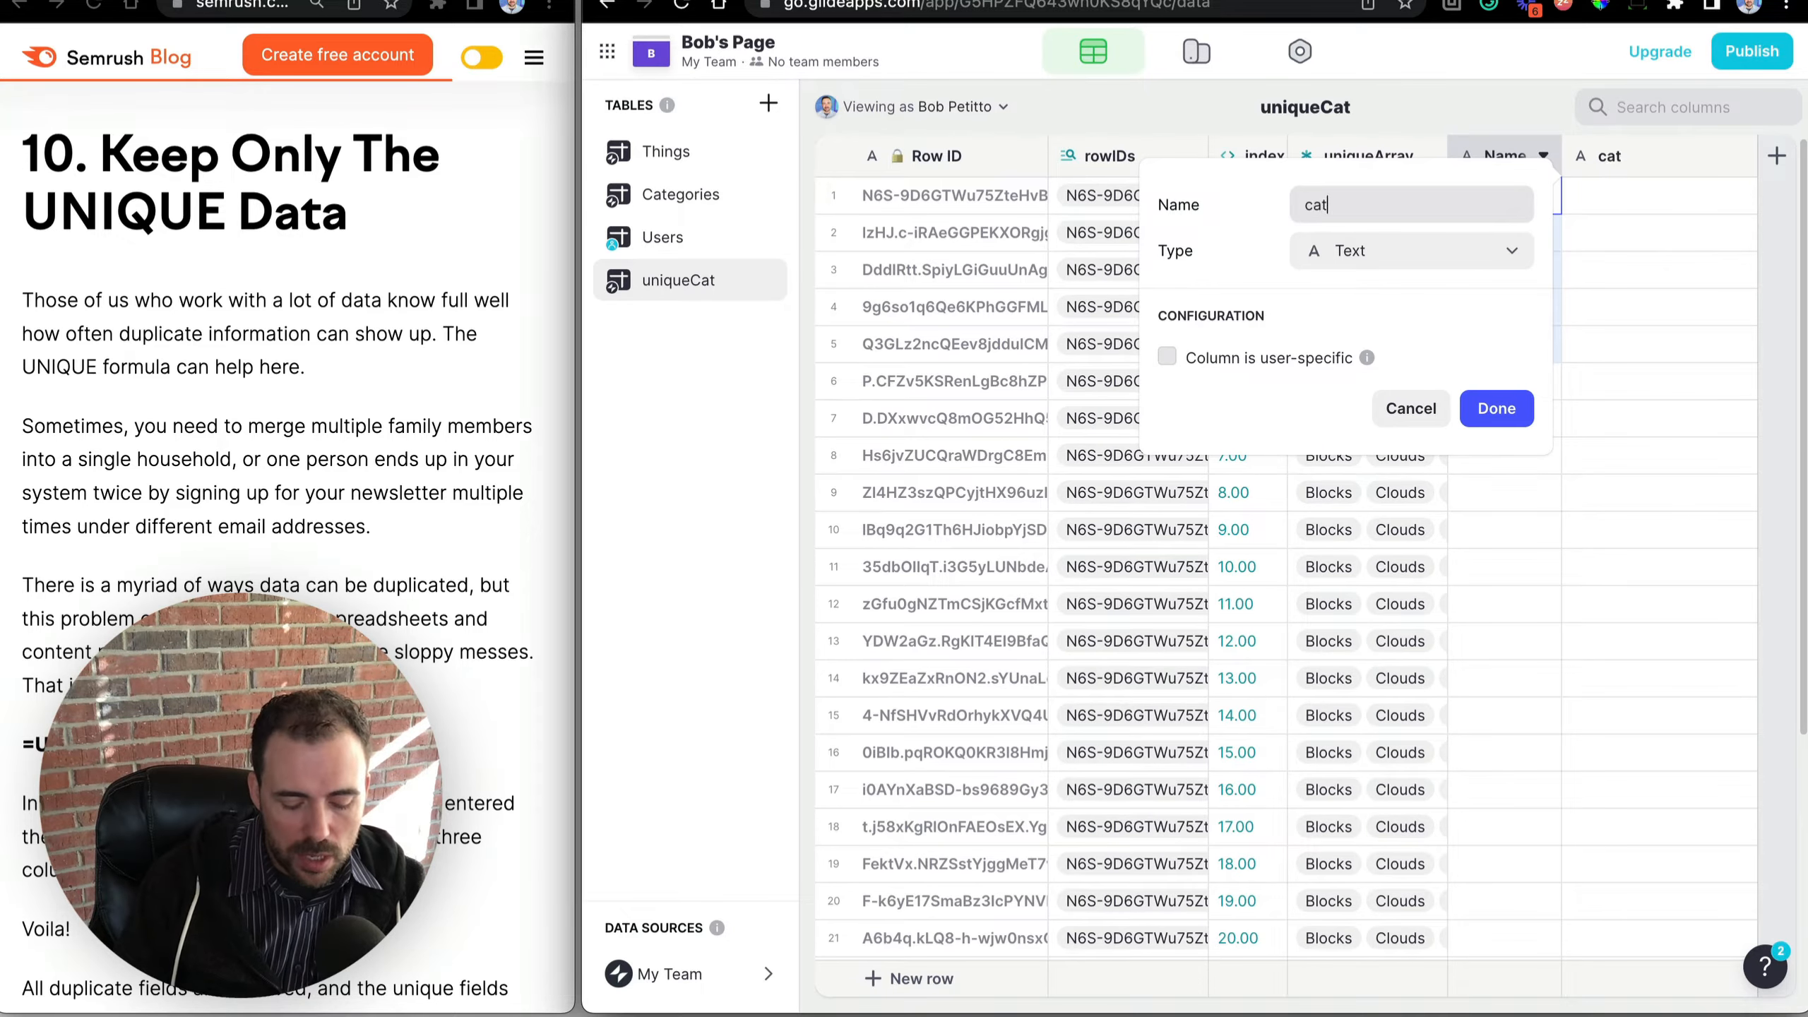
{"action": "type", "text": "egoryName"}
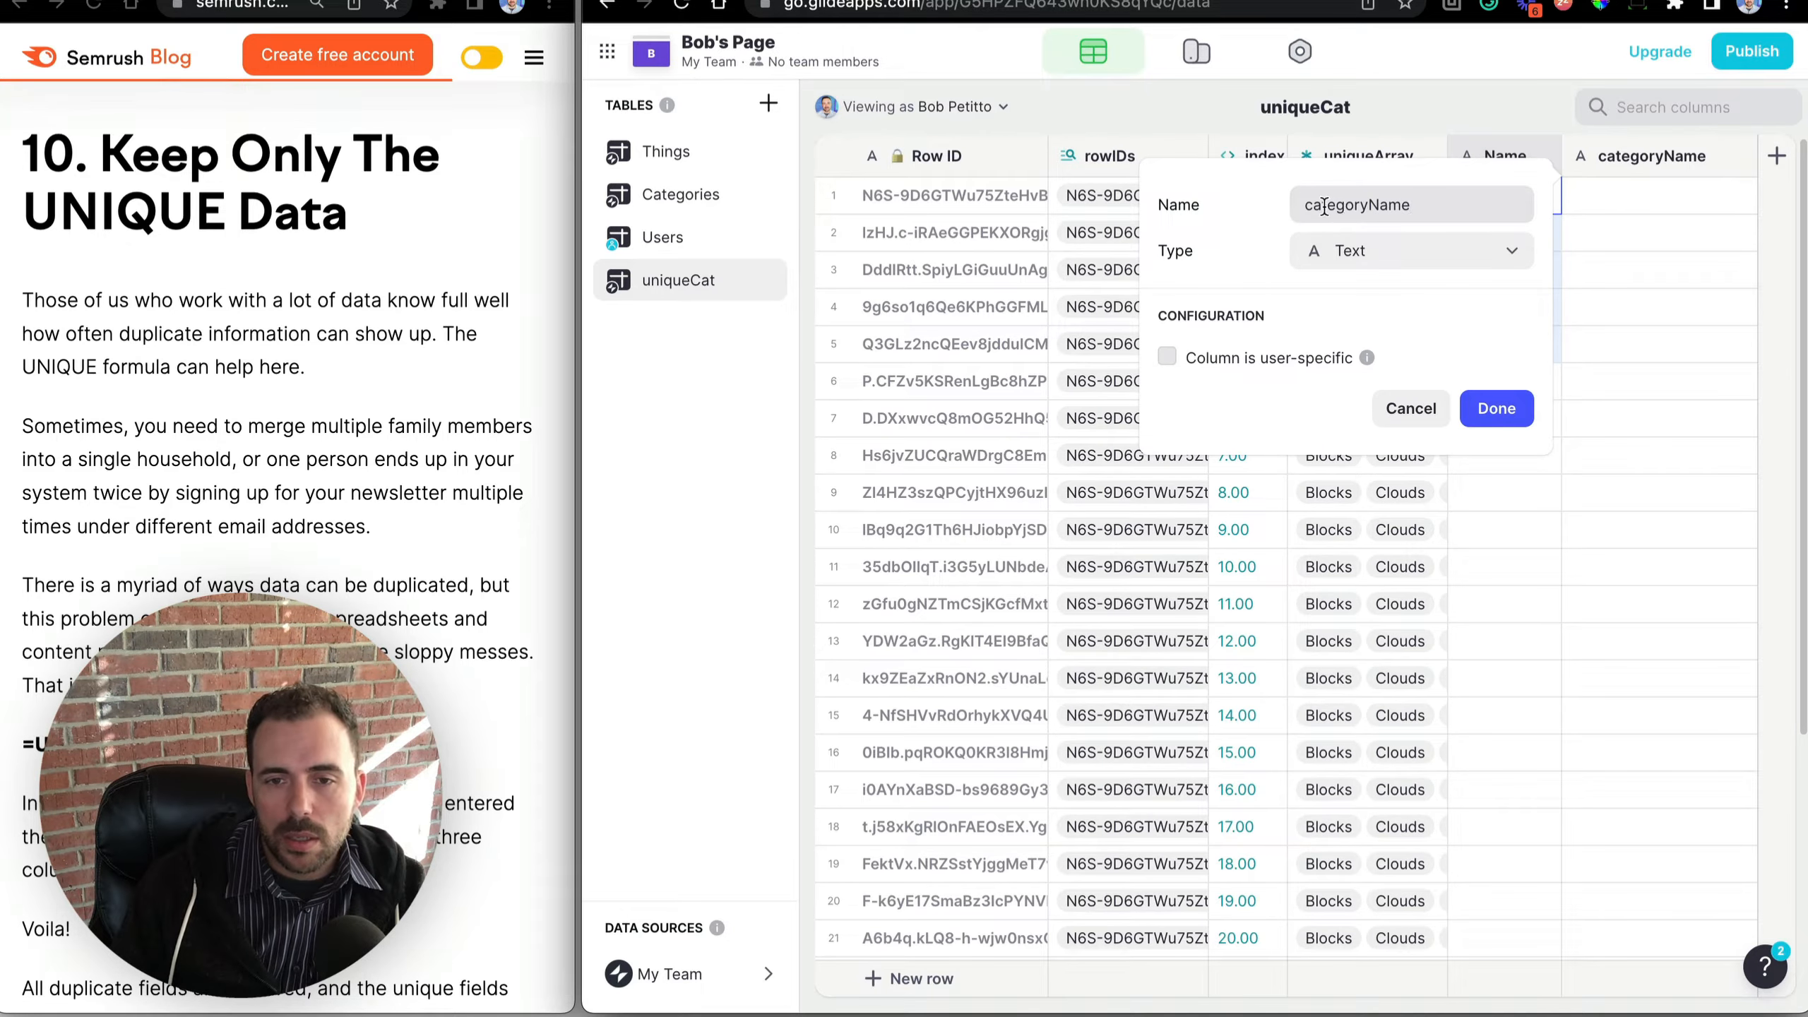
{"action": "left_click", "coordinate": [1375, 251]}
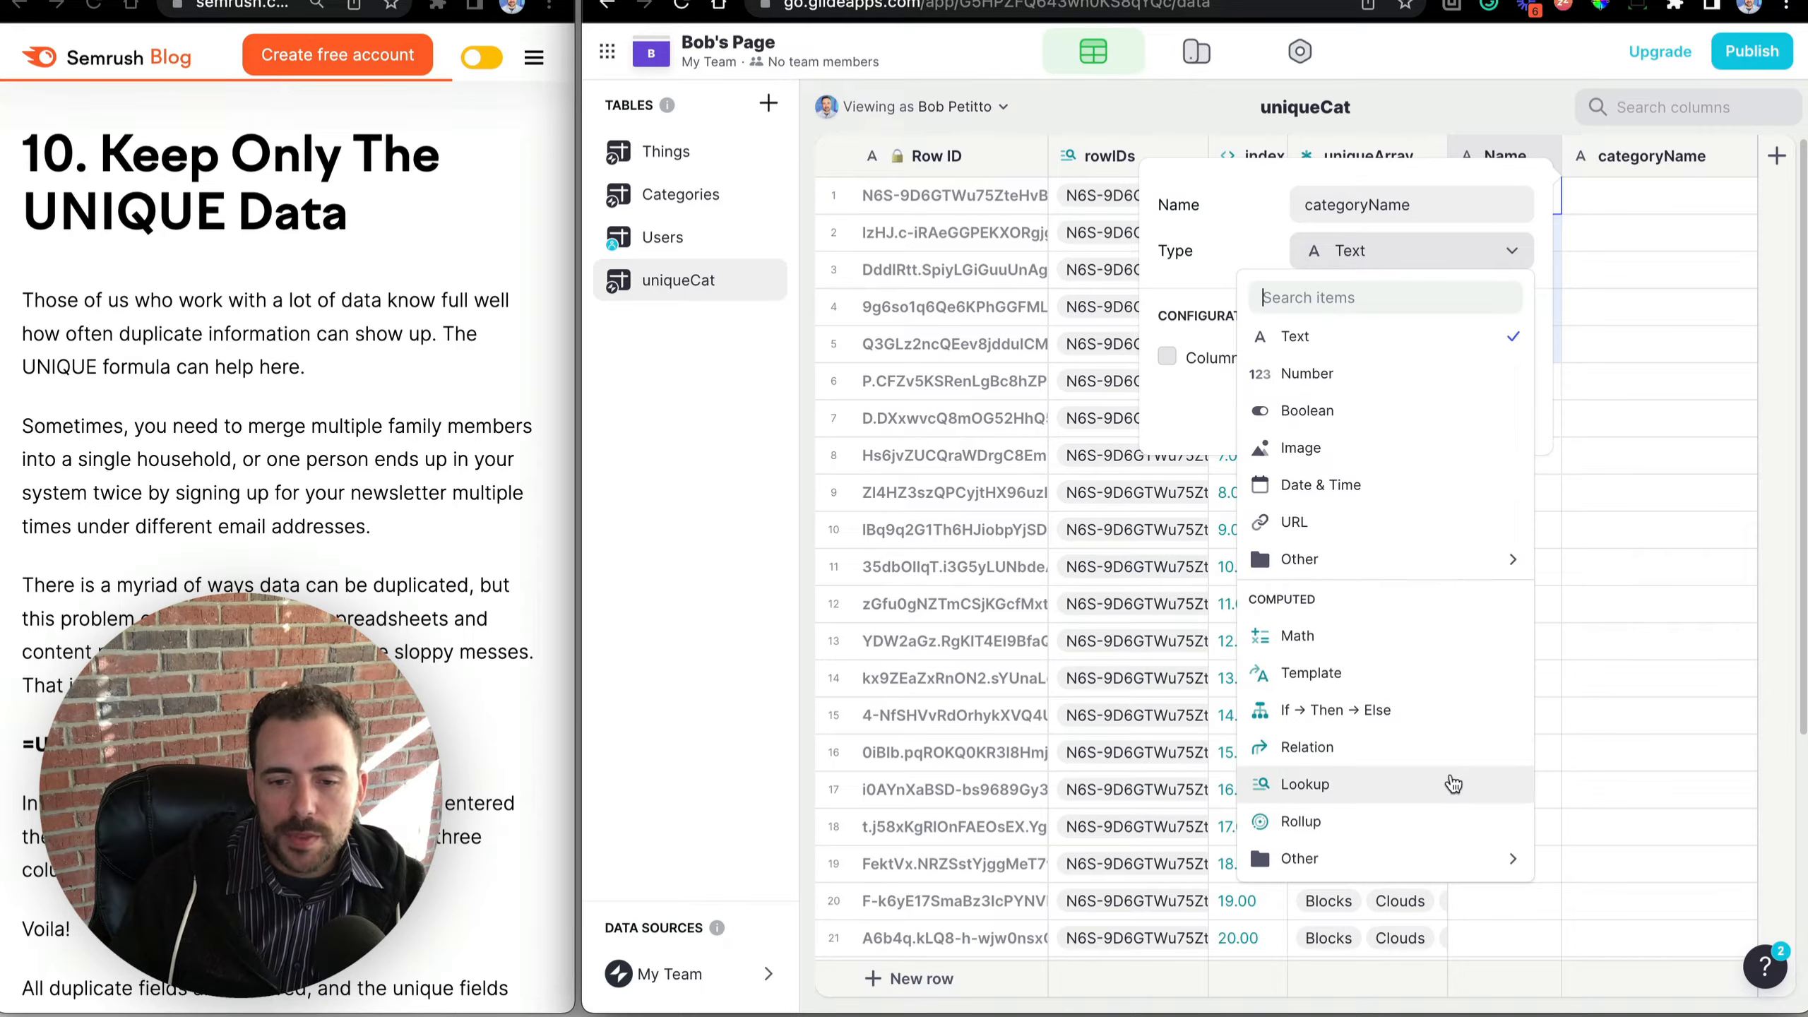
{"action": "type", "text": "sin"}
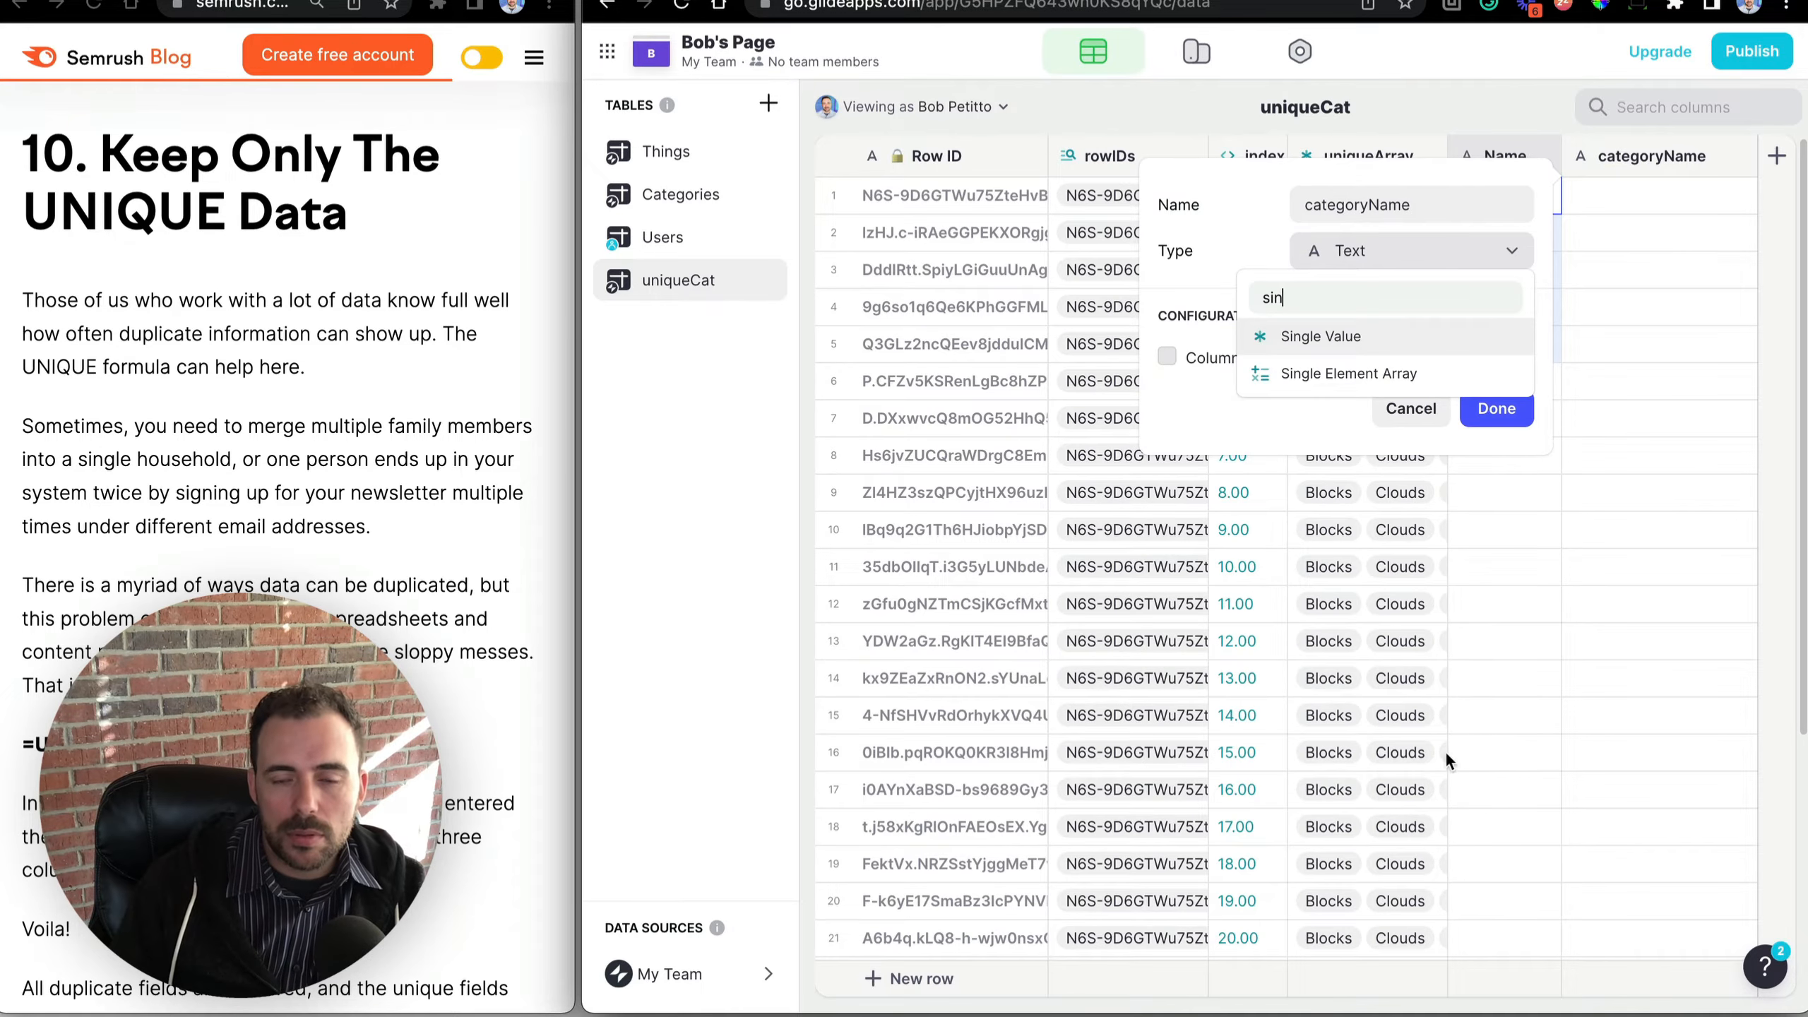
{"action": "left_click", "coordinate": [1288, 338]}
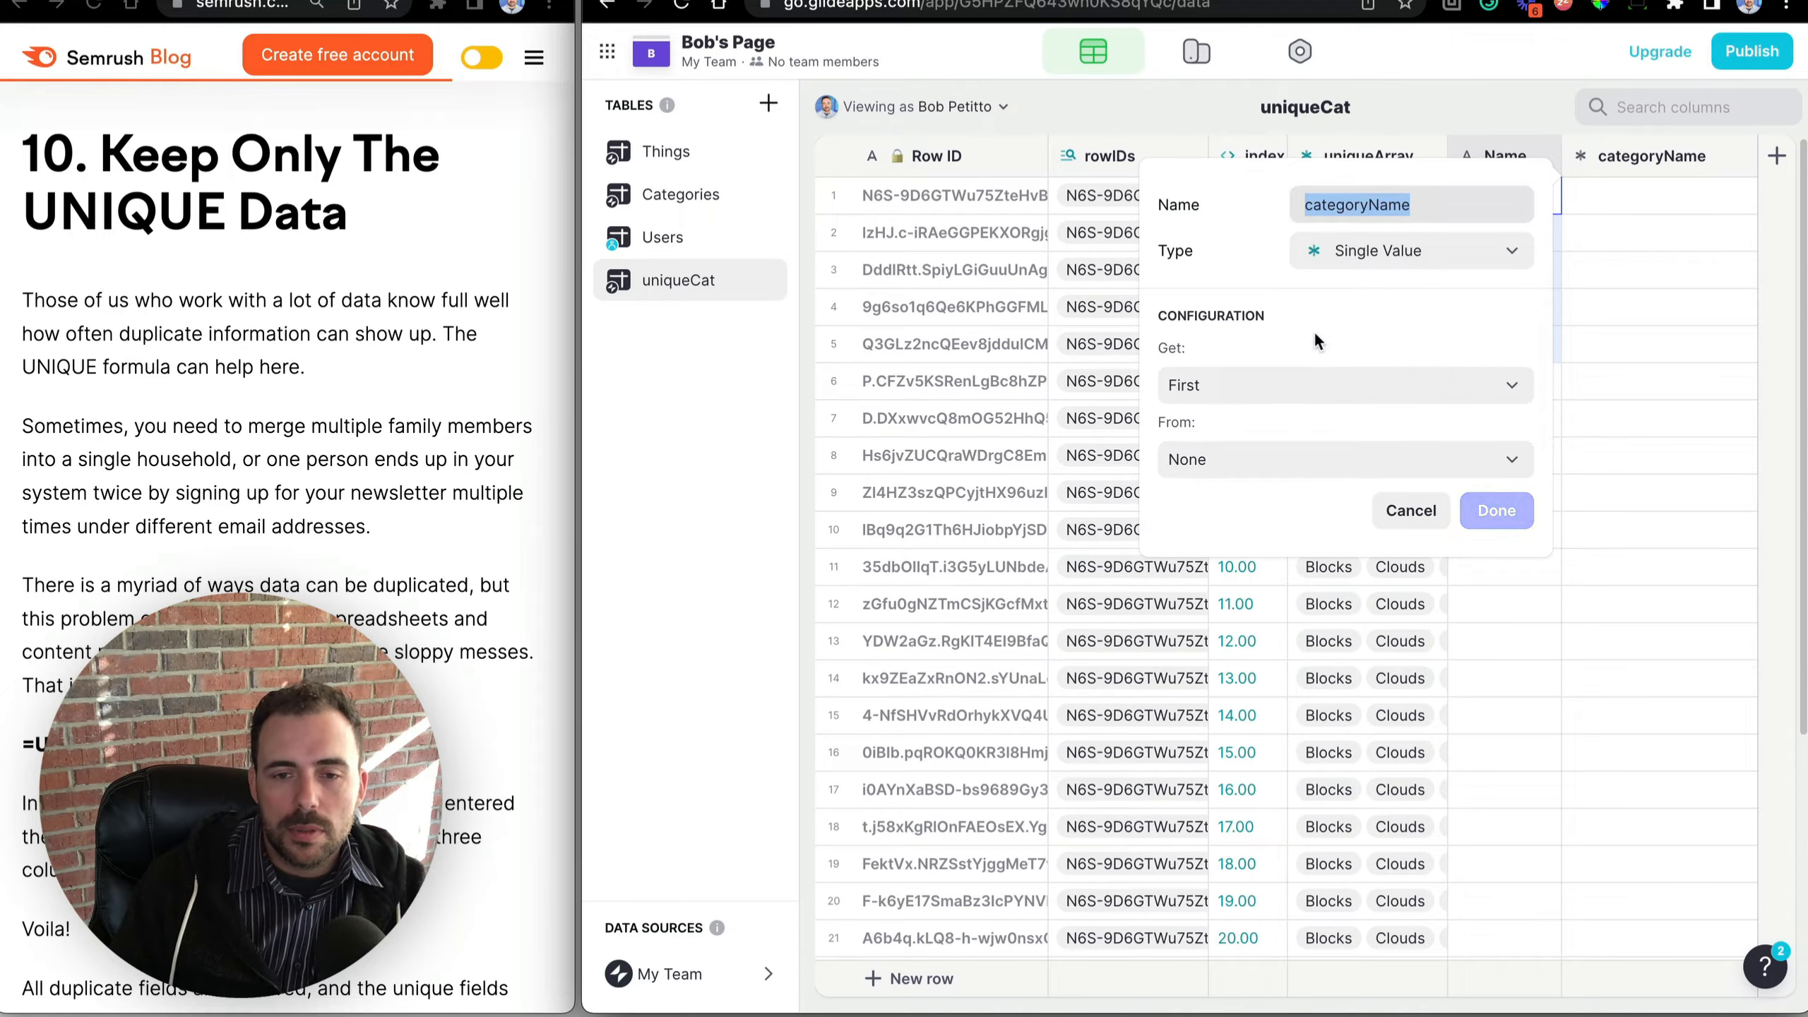
Rename the new column uniqueCategory and have it get the value From start of uniqueArray at the row given by index.
{"action": "left_click", "coordinate": [1225, 379]}
{"action": "left_click", "coordinate": [1219, 534]}
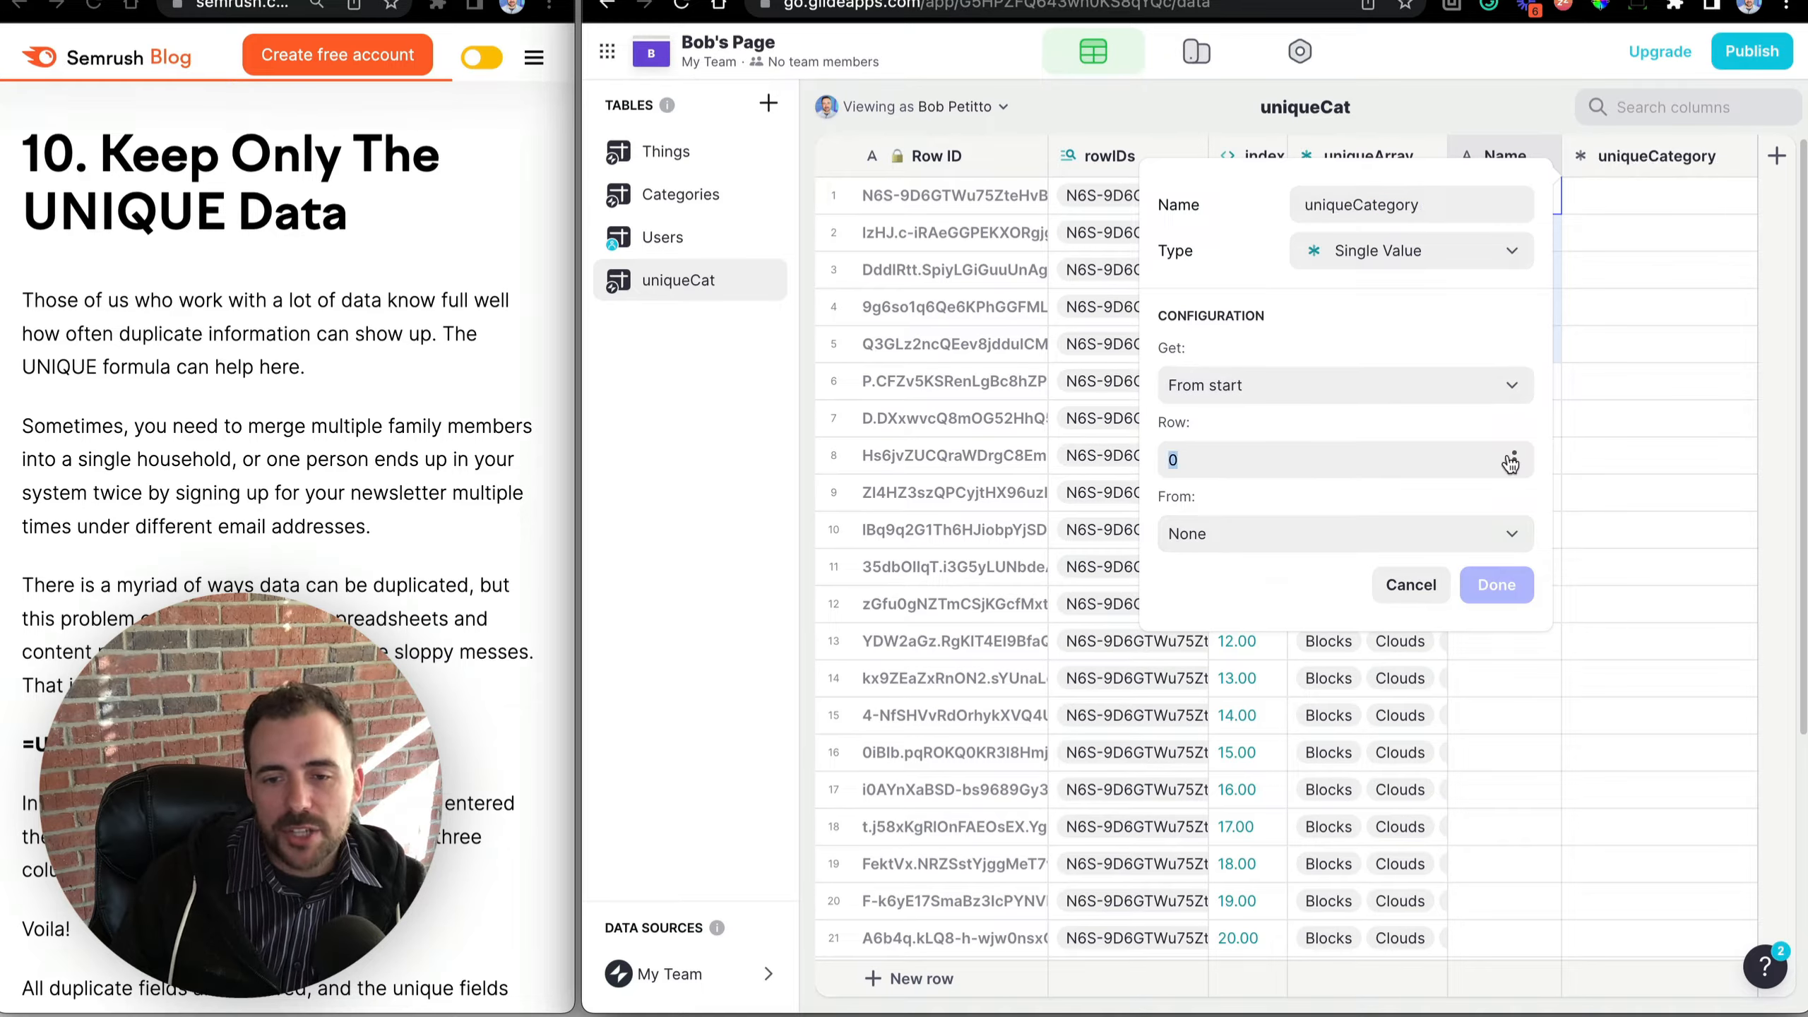
{"action": "left_click", "coordinate": [1514, 459]}
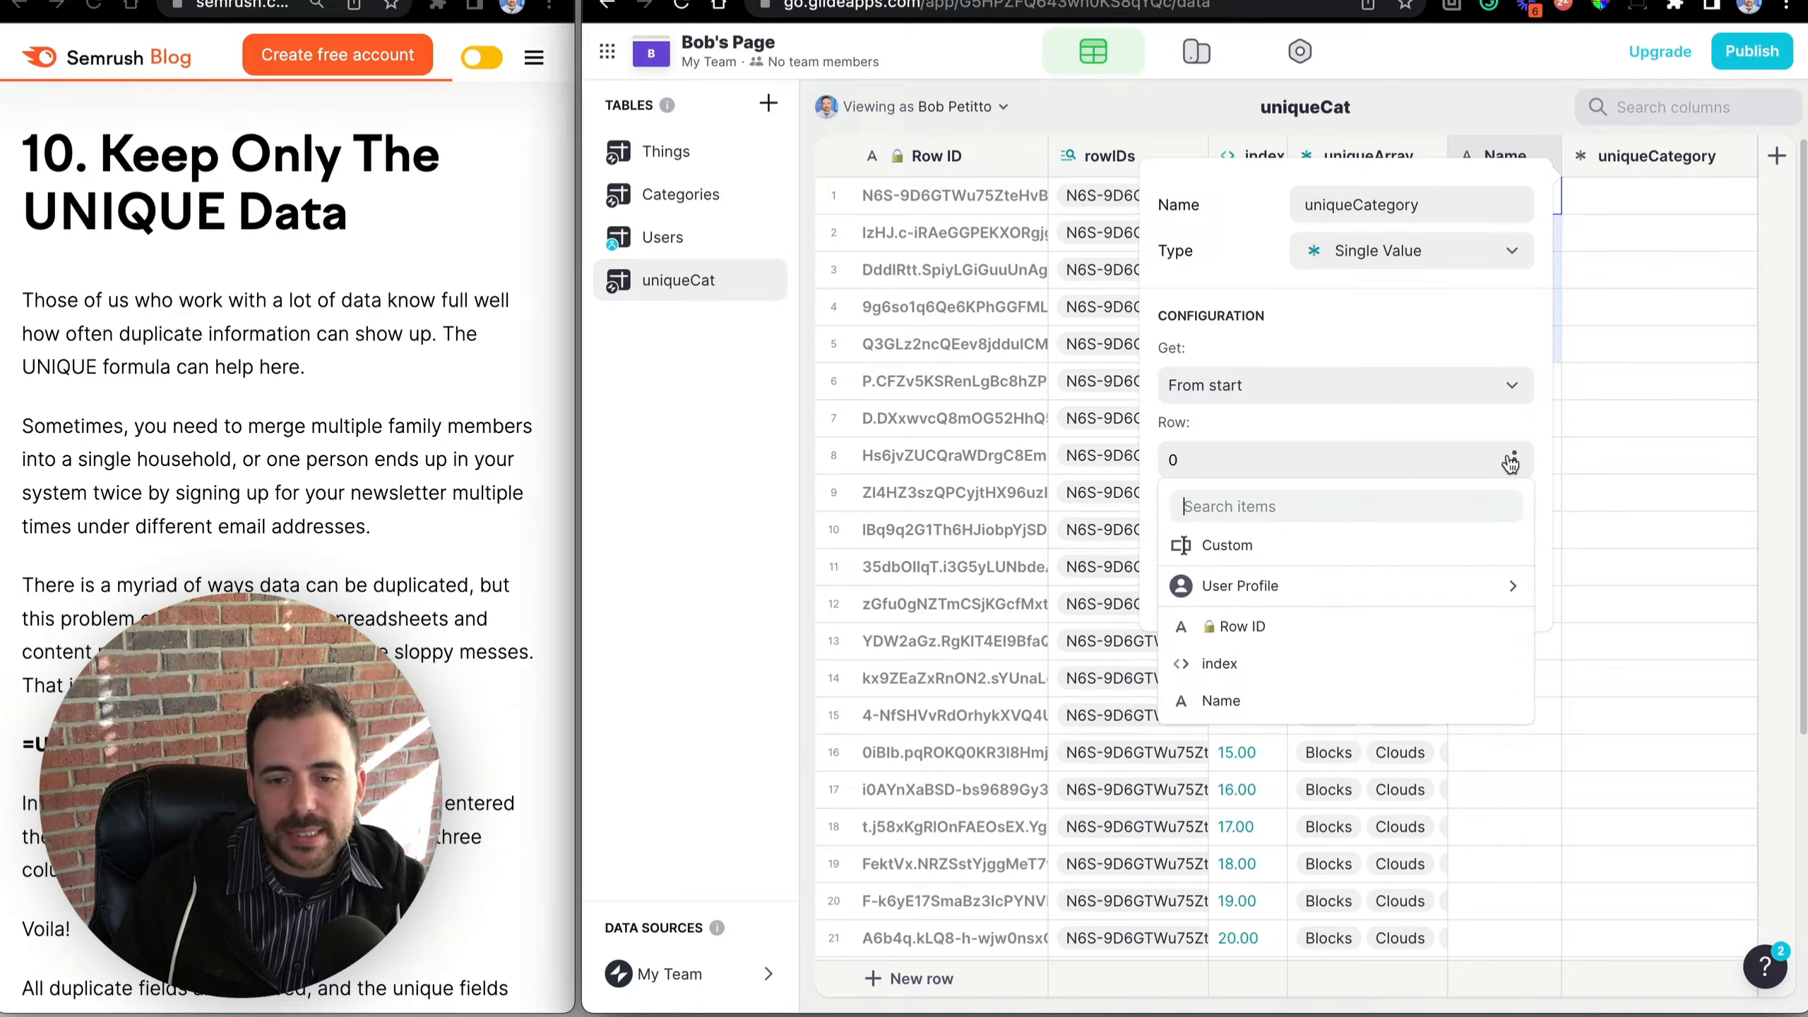
{"action": "left_click", "coordinate": [1371, 673]}
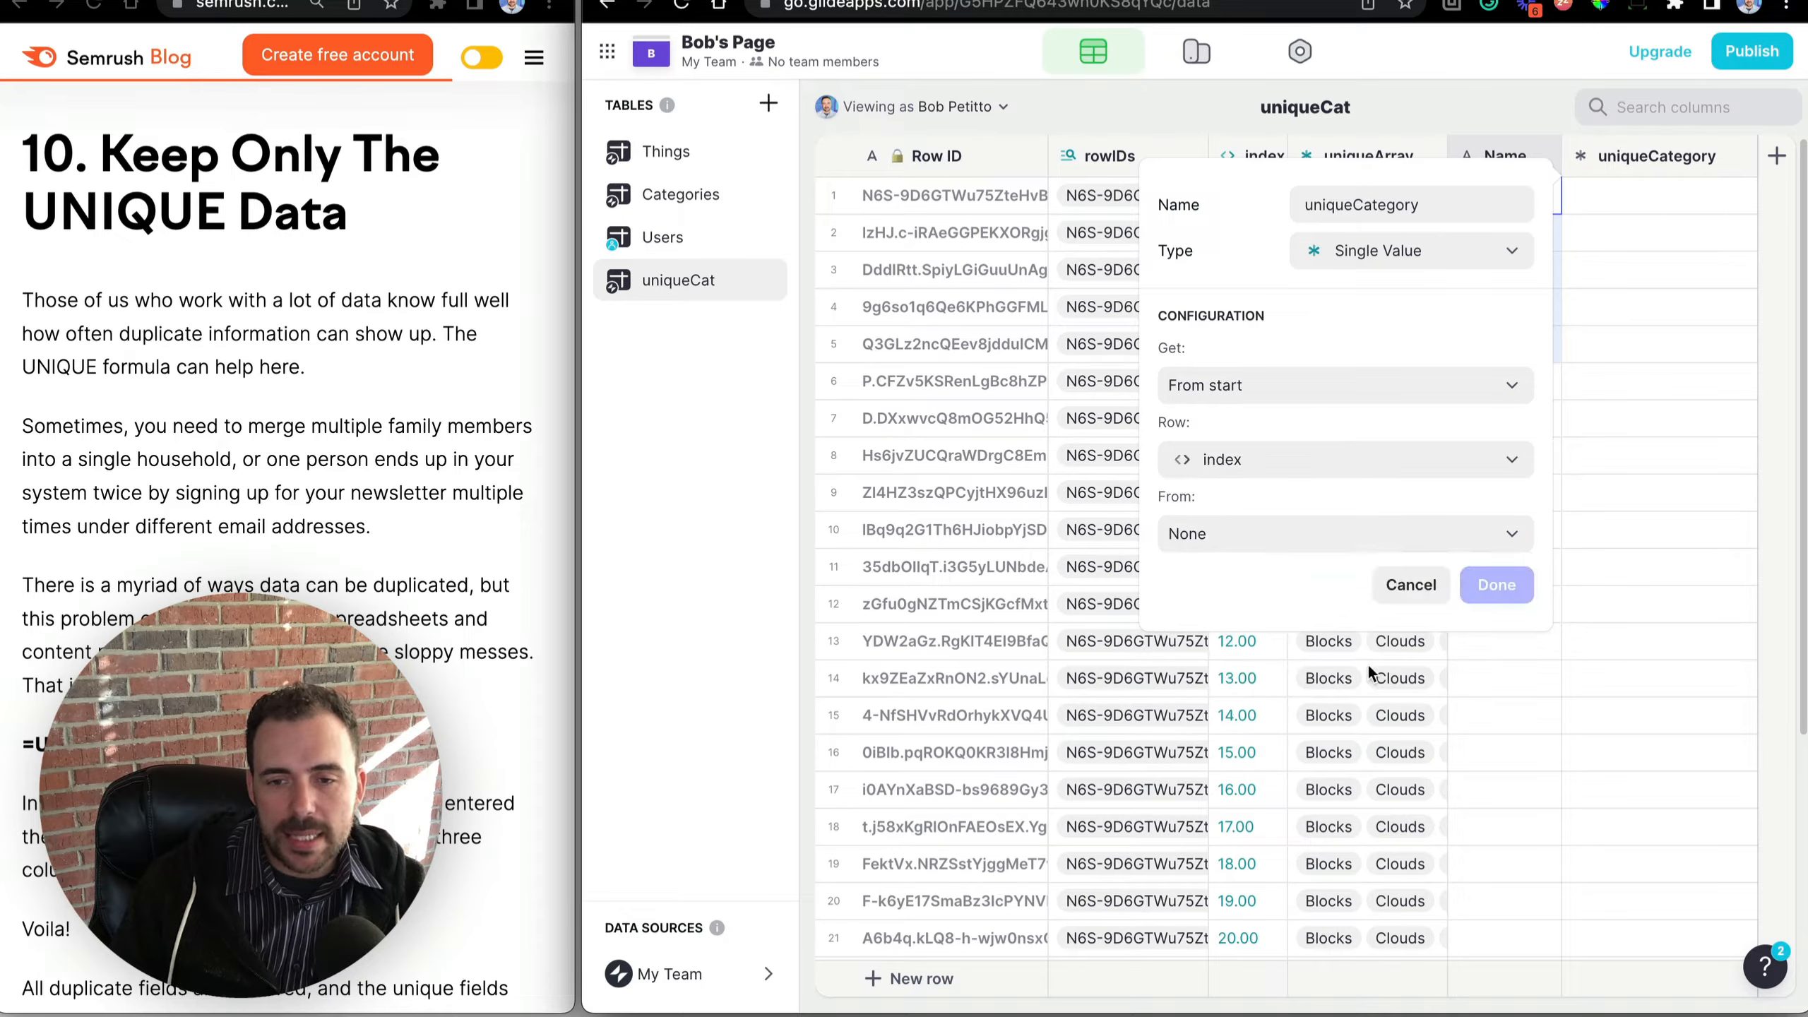
{"action": "left_click", "coordinate": [1215, 534]}
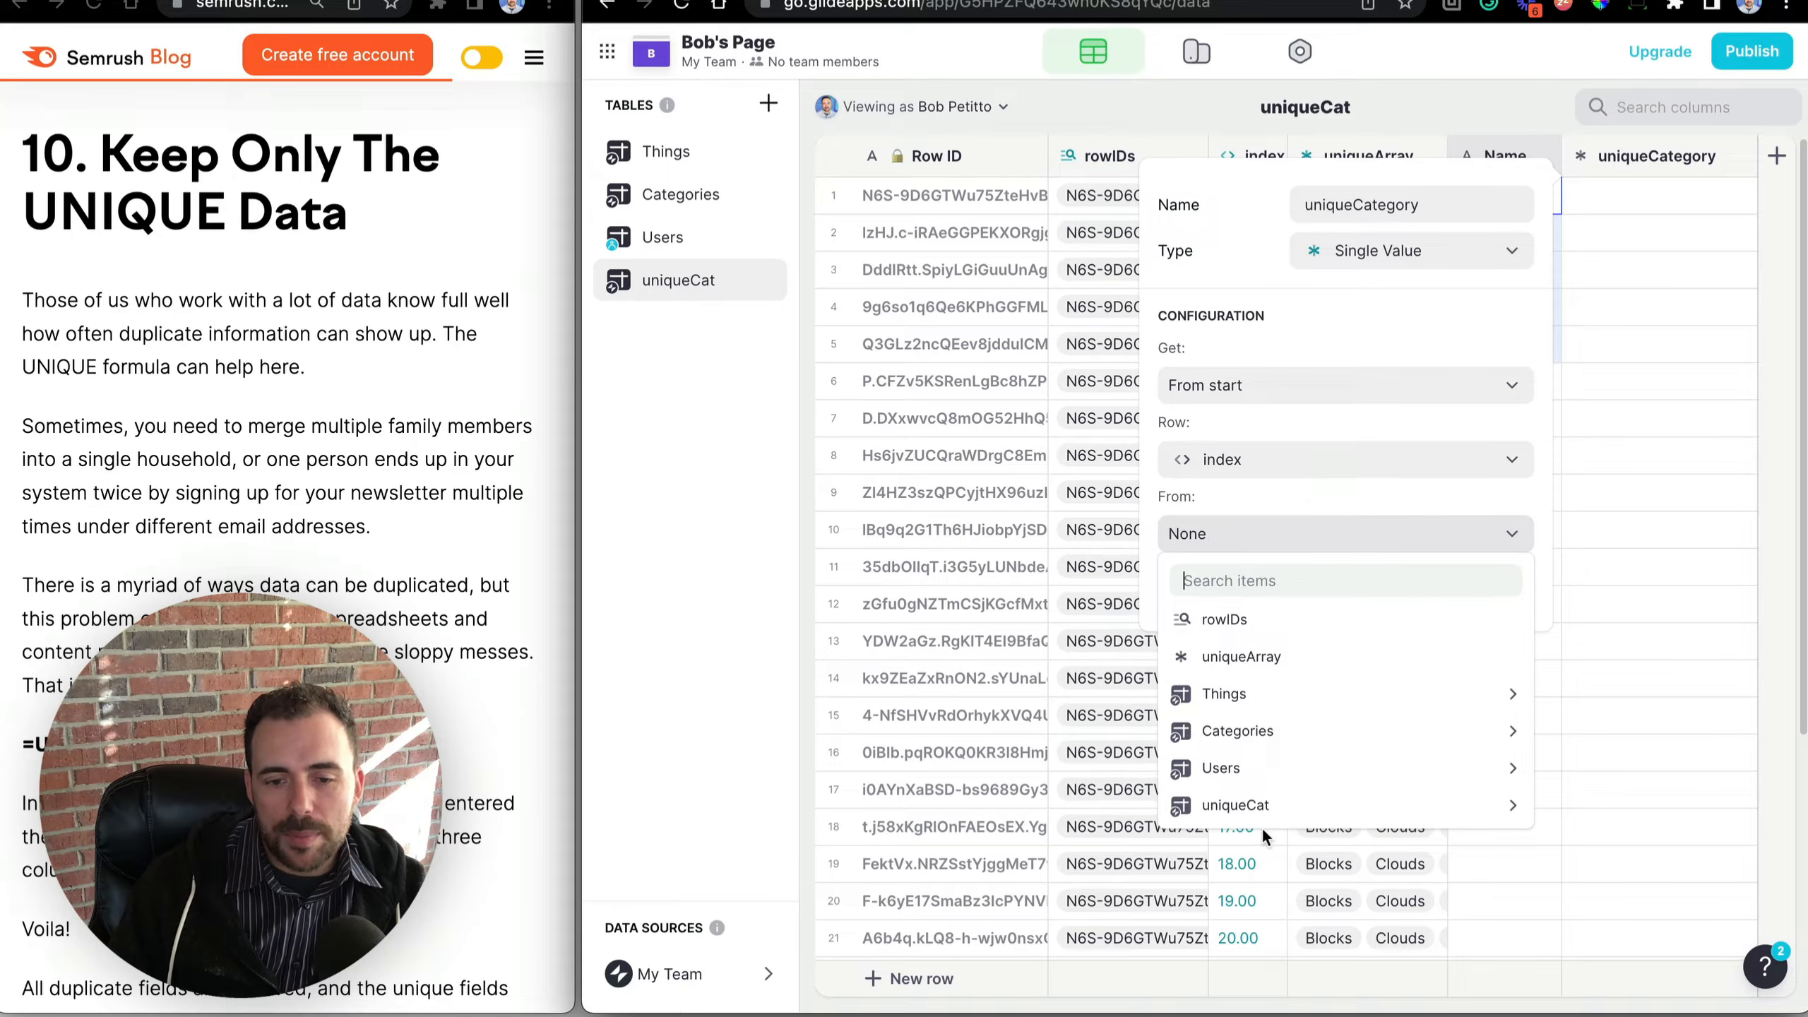
{"action": "left_click", "coordinate": [1239, 656]}
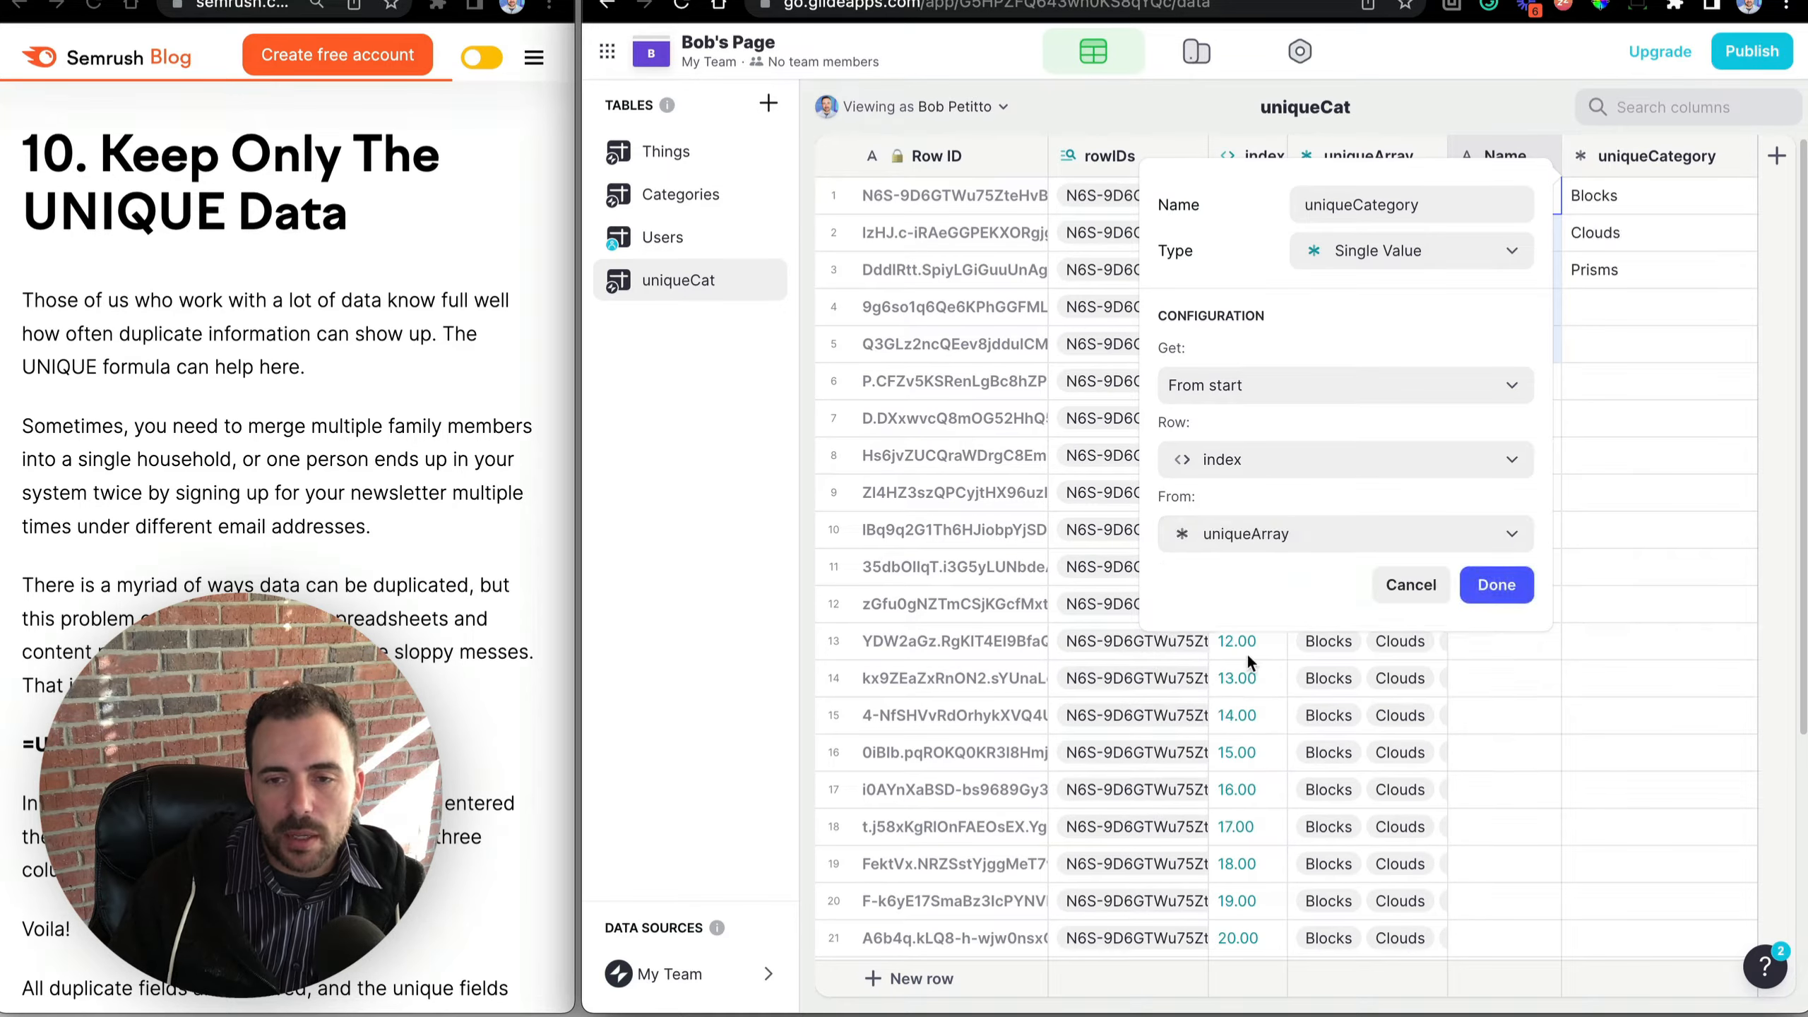
{"action": "left_click", "coordinate": [1506, 585]}
Compare the uniqueCategory values with the names in the Categories table.
{"action": "left_click_drag", "start_coordinate": [1605, 195], "coordinate": [1607, 268]}
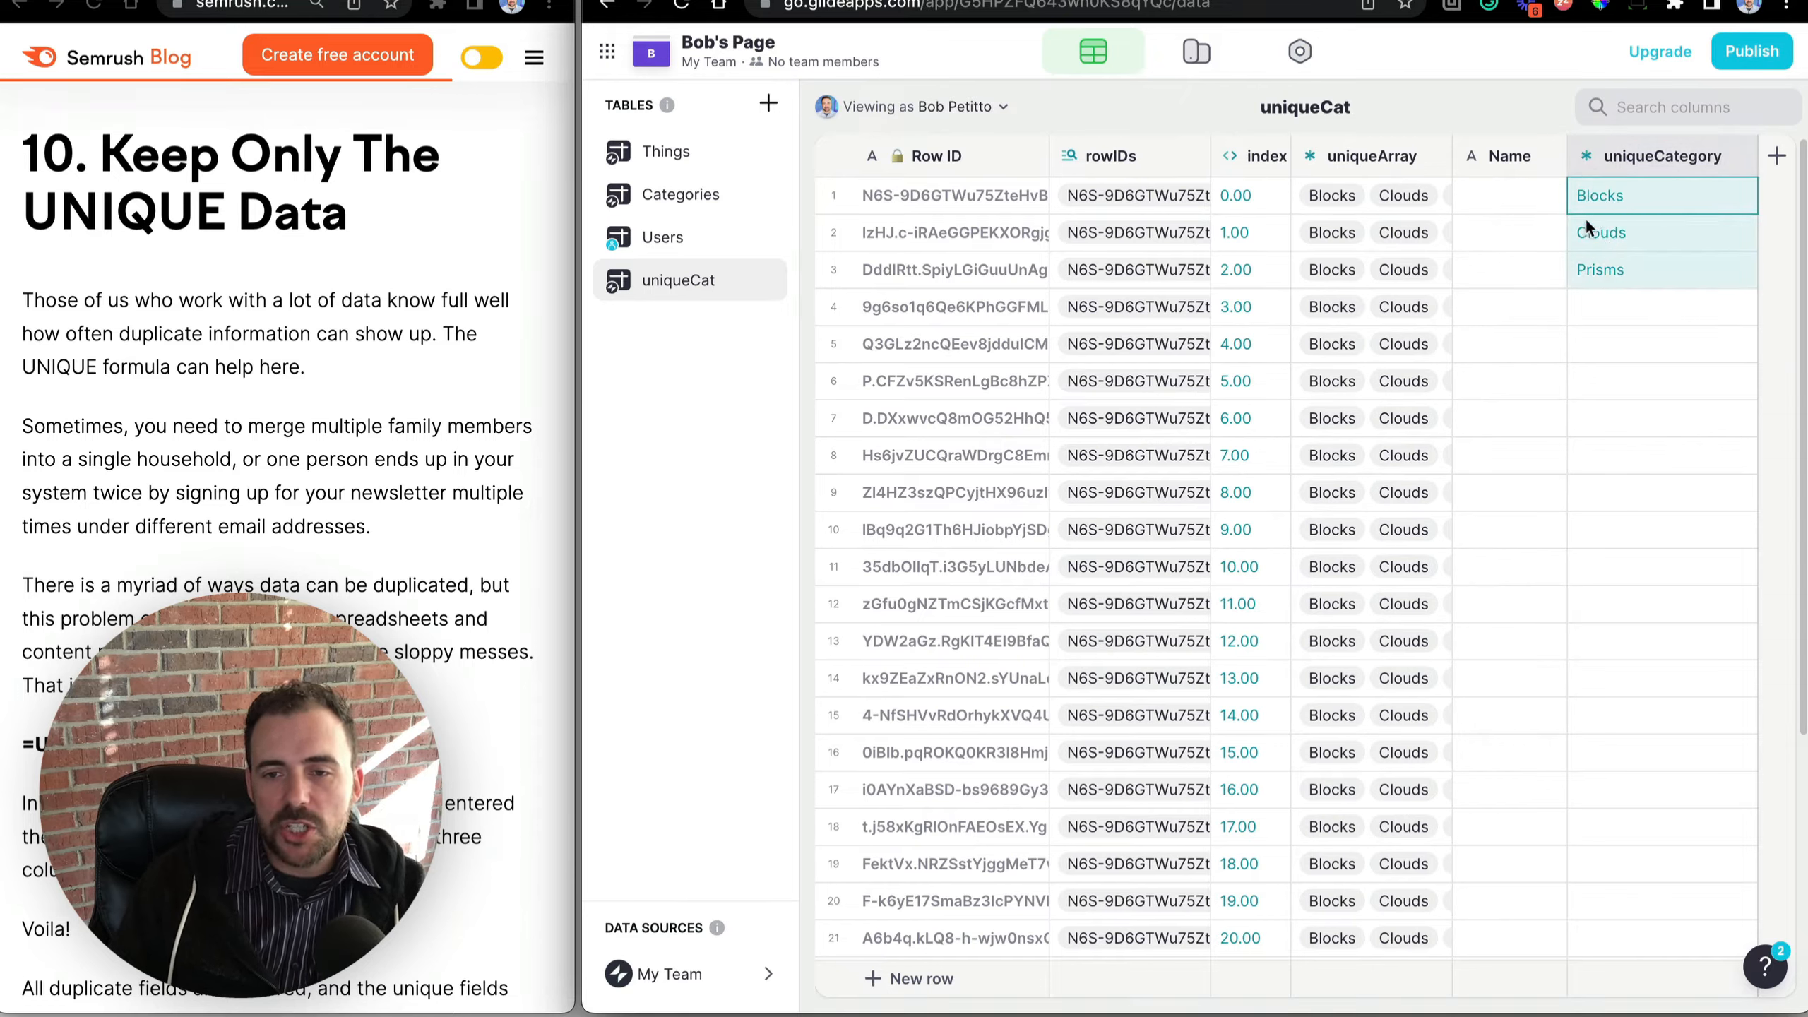
{"action": "left_click", "coordinate": [697, 202]}
{"action": "left_click_drag", "start_coordinate": [903, 202], "coordinate": [901, 264]}
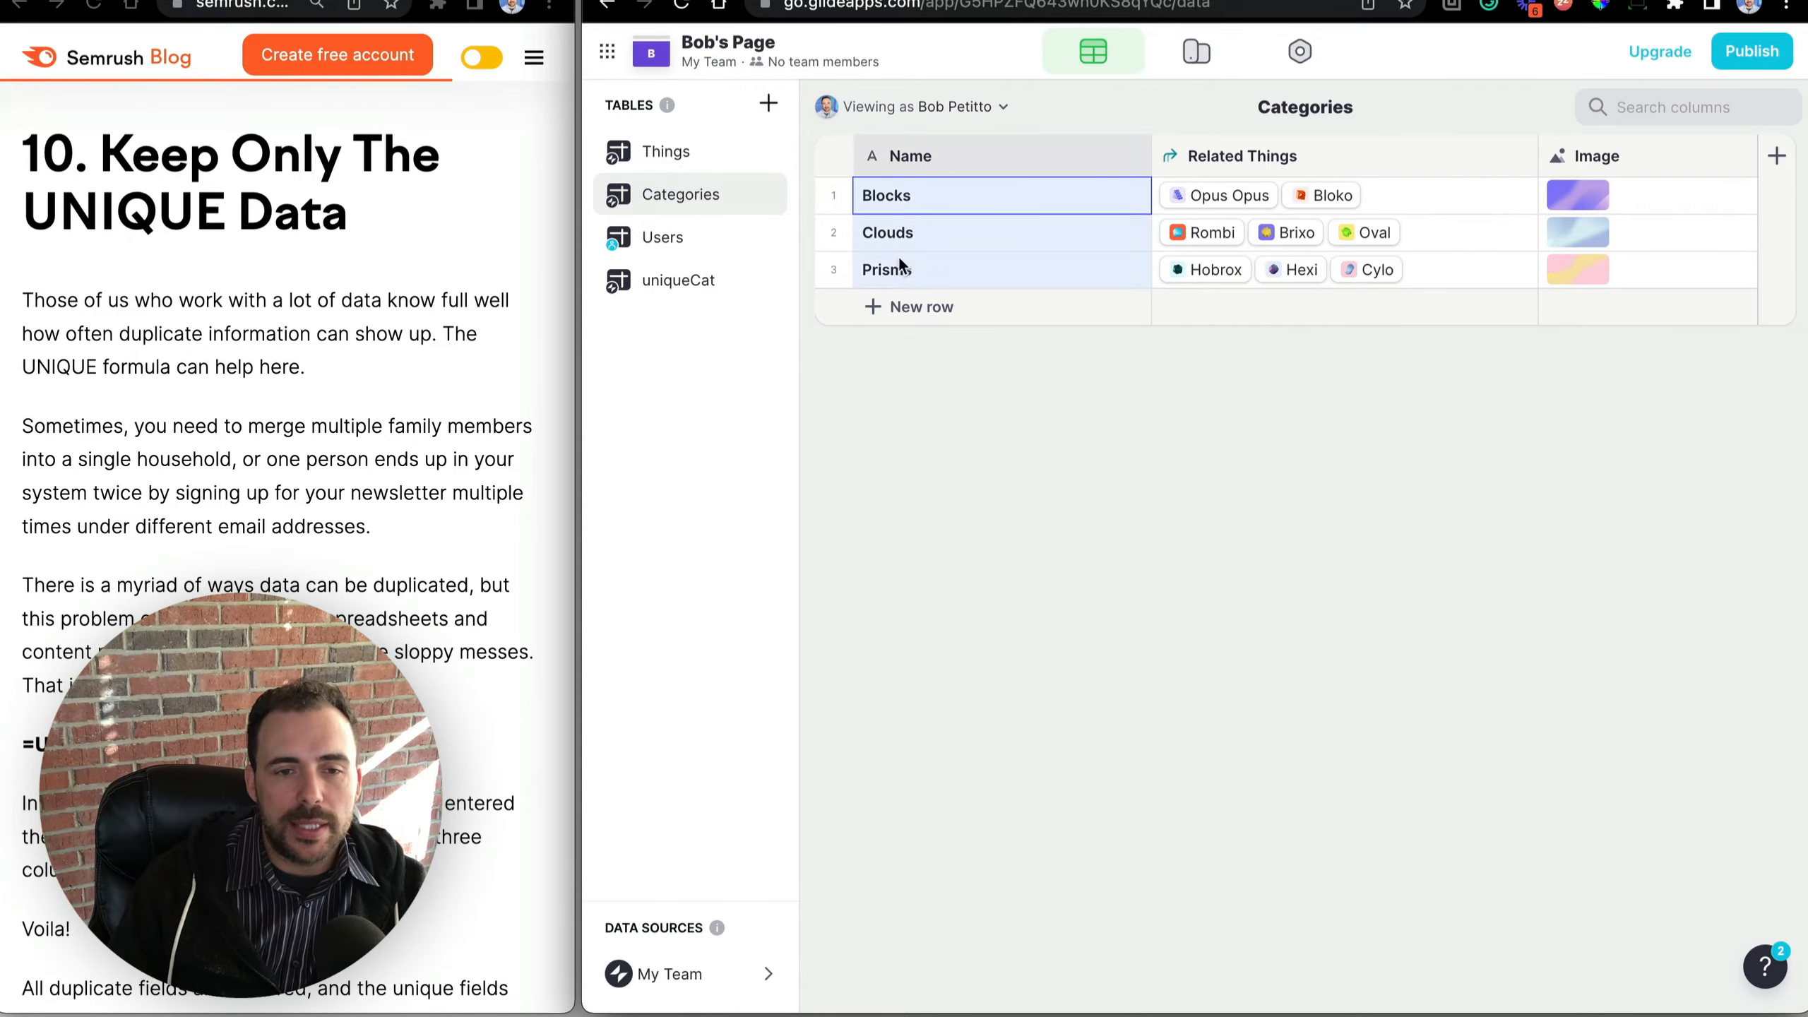
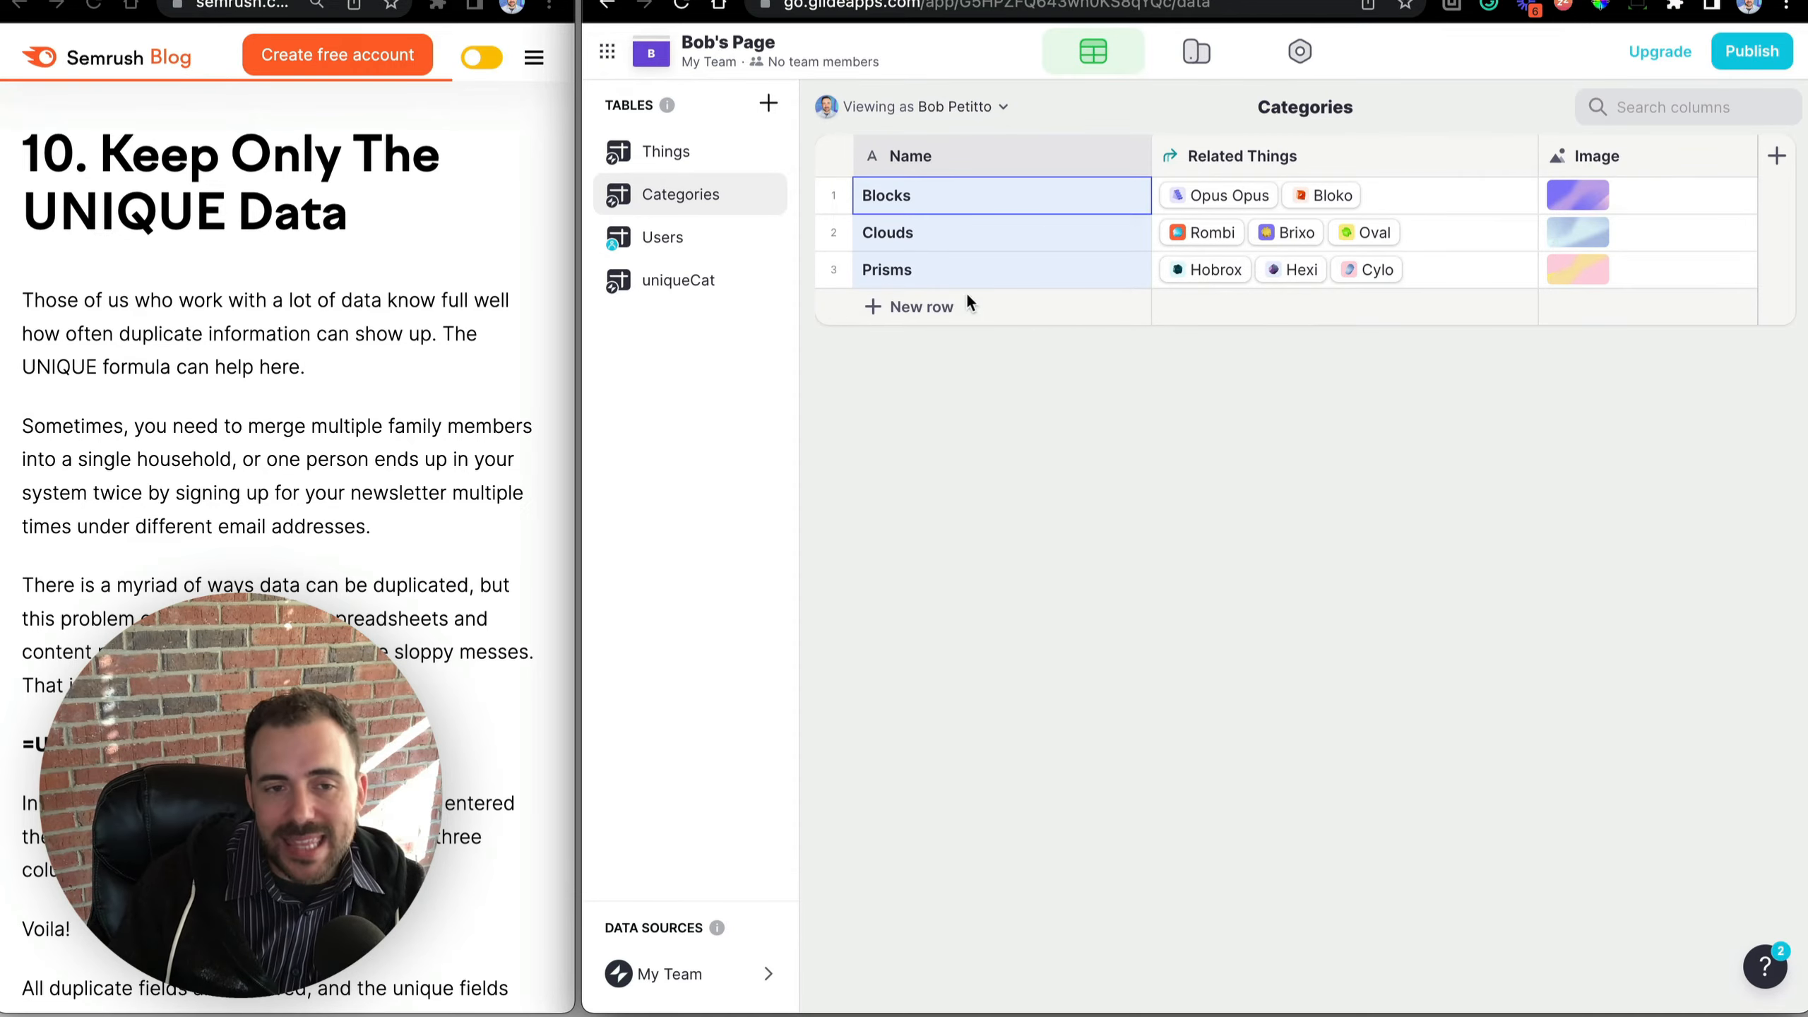
Review the uniqueArray and uniqueCategory values in the uniqueCat table.
{"action": "left_click", "coordinate": [662, 151]}
{"action": "left_click", "coordinate": [676, 279]}
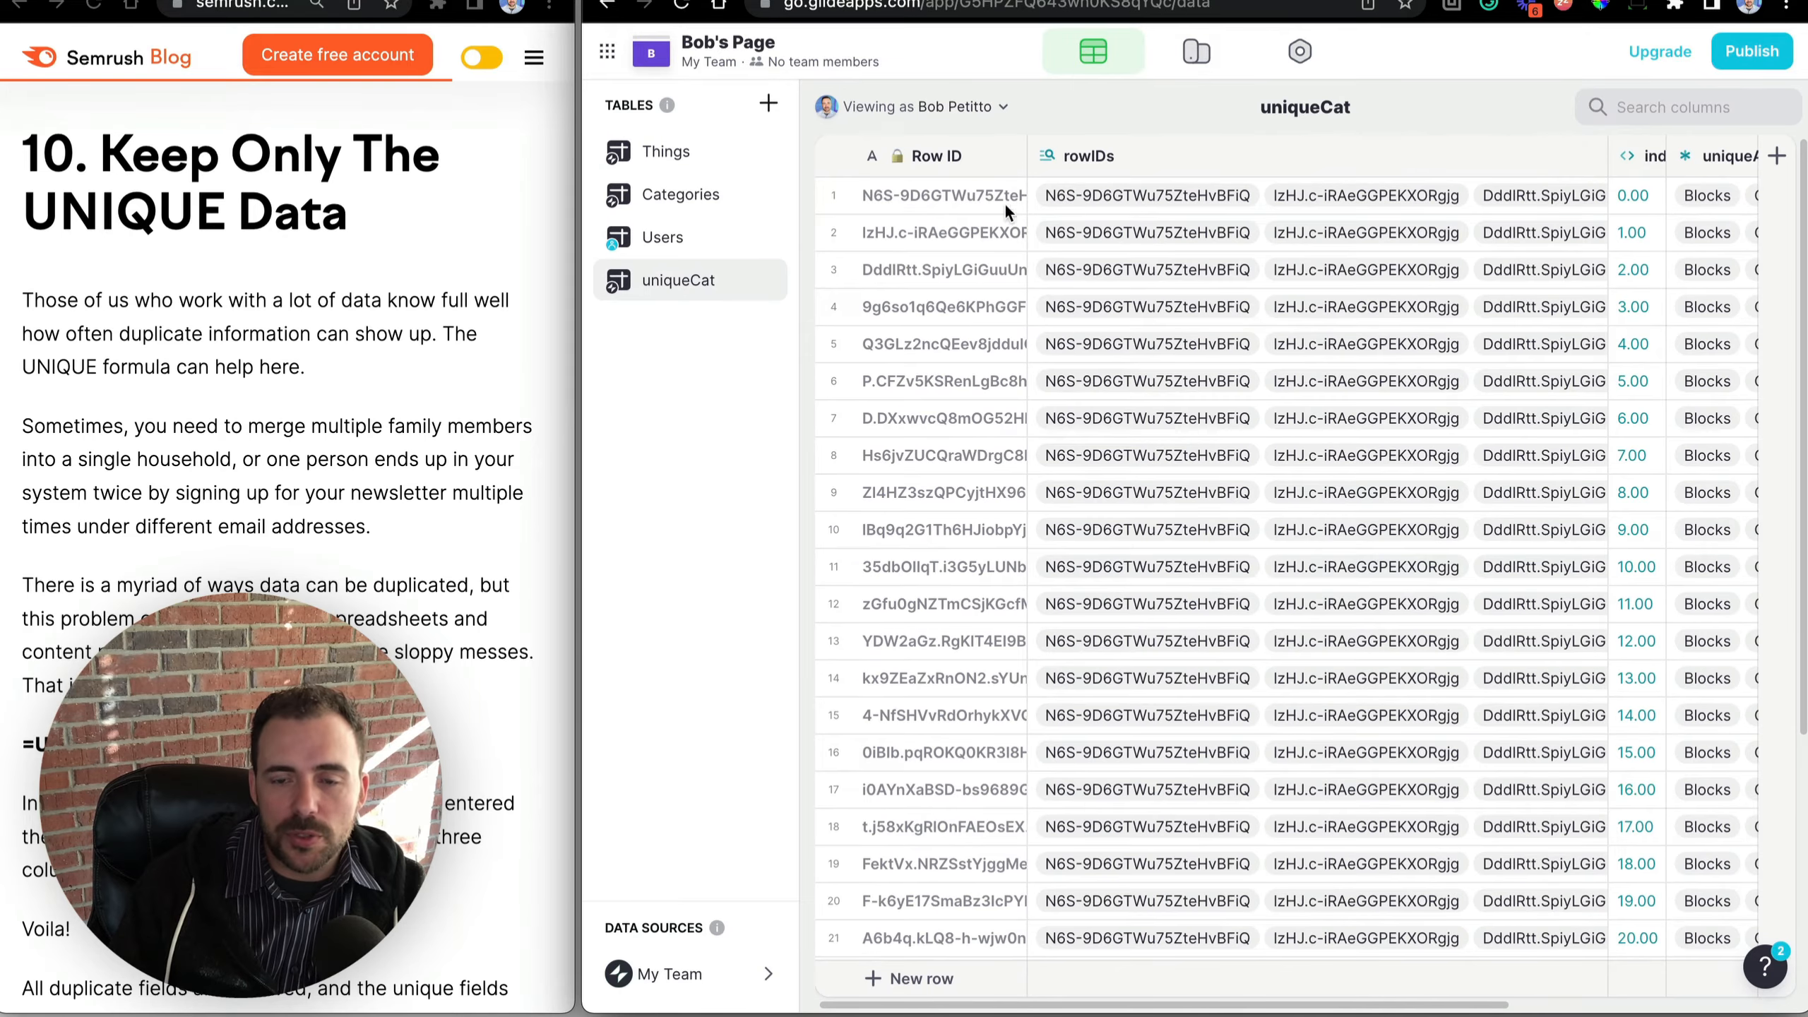
{"action": "scroll", "coordinate": [1351, 336], "scroll_direction": "right", "scroll_amount": 5}
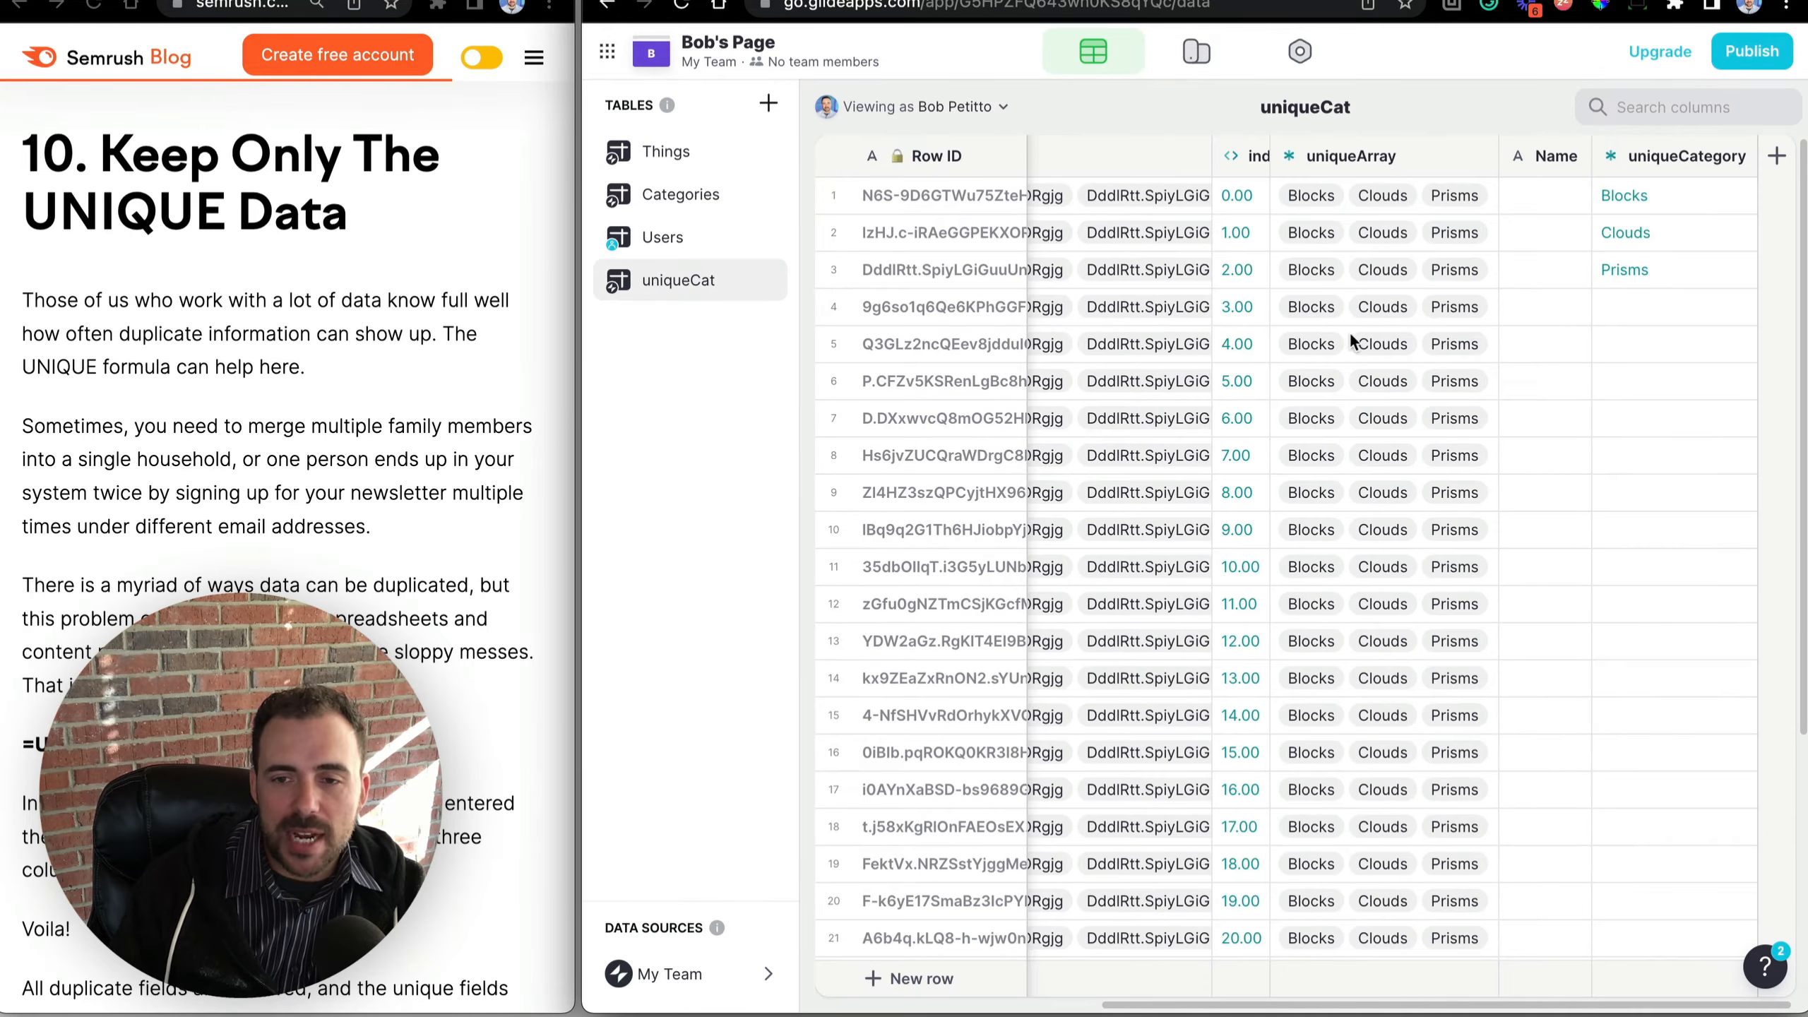
Add a row to the Things table with the Name Nomi and the Category Triangles.
{"action": "left_click", "coordinate": [665, 151]}
{"action": "left_click", "coordinate": [892, 497]}
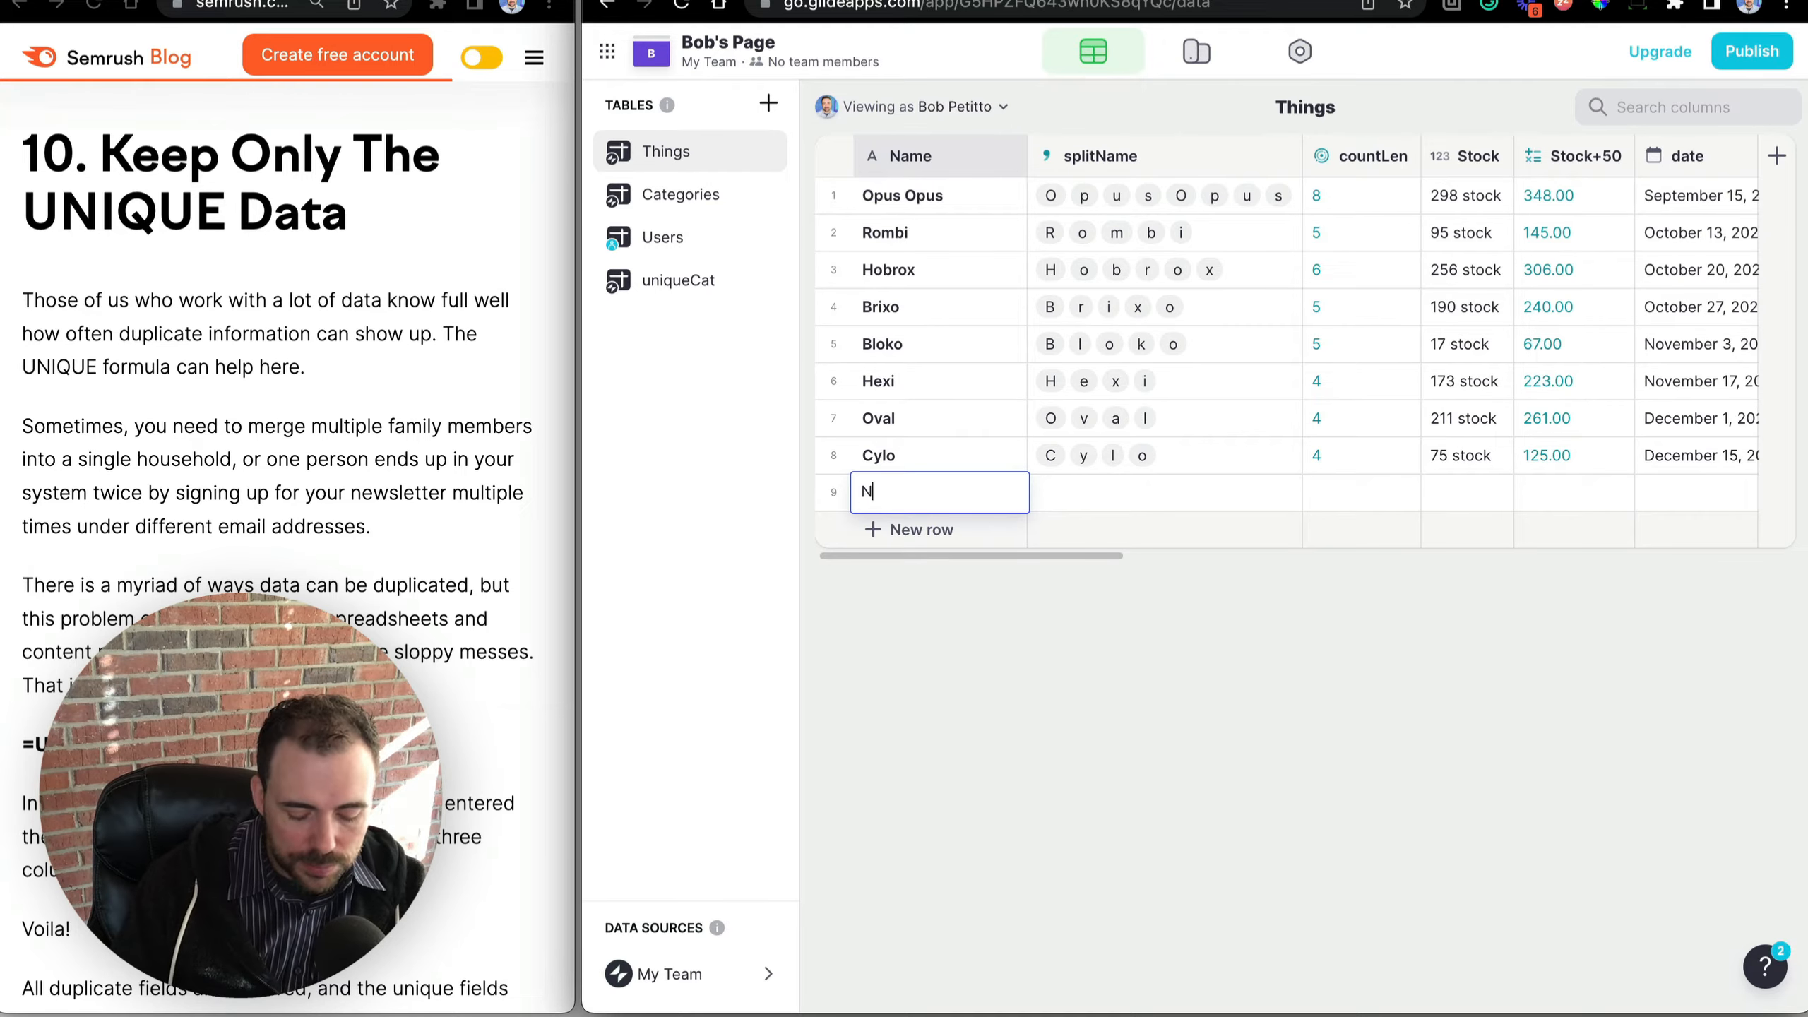
{"action": "scroll", "coordinate": [1190, 480], "scroll_direction": "right", "scroll_amount": 10}
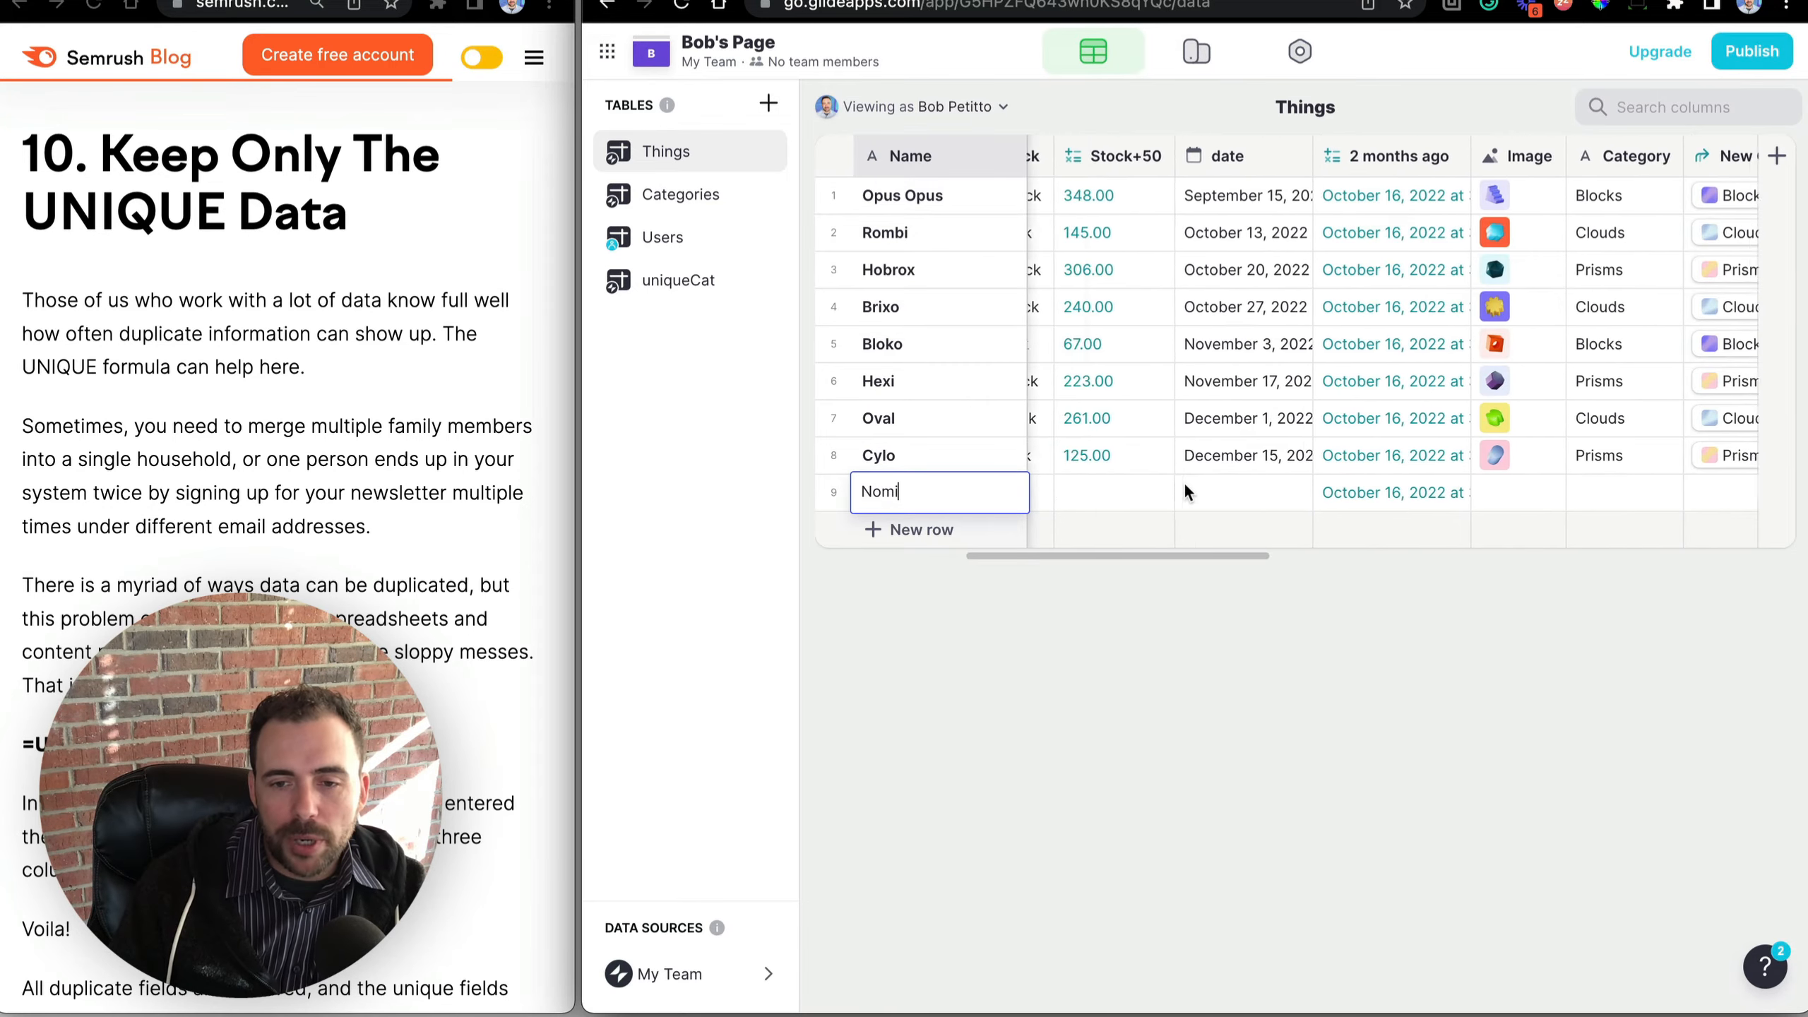
{"action": "left_click", "coordinate": [1508, 490]}
{"action": "type", "text": "Triangle"}
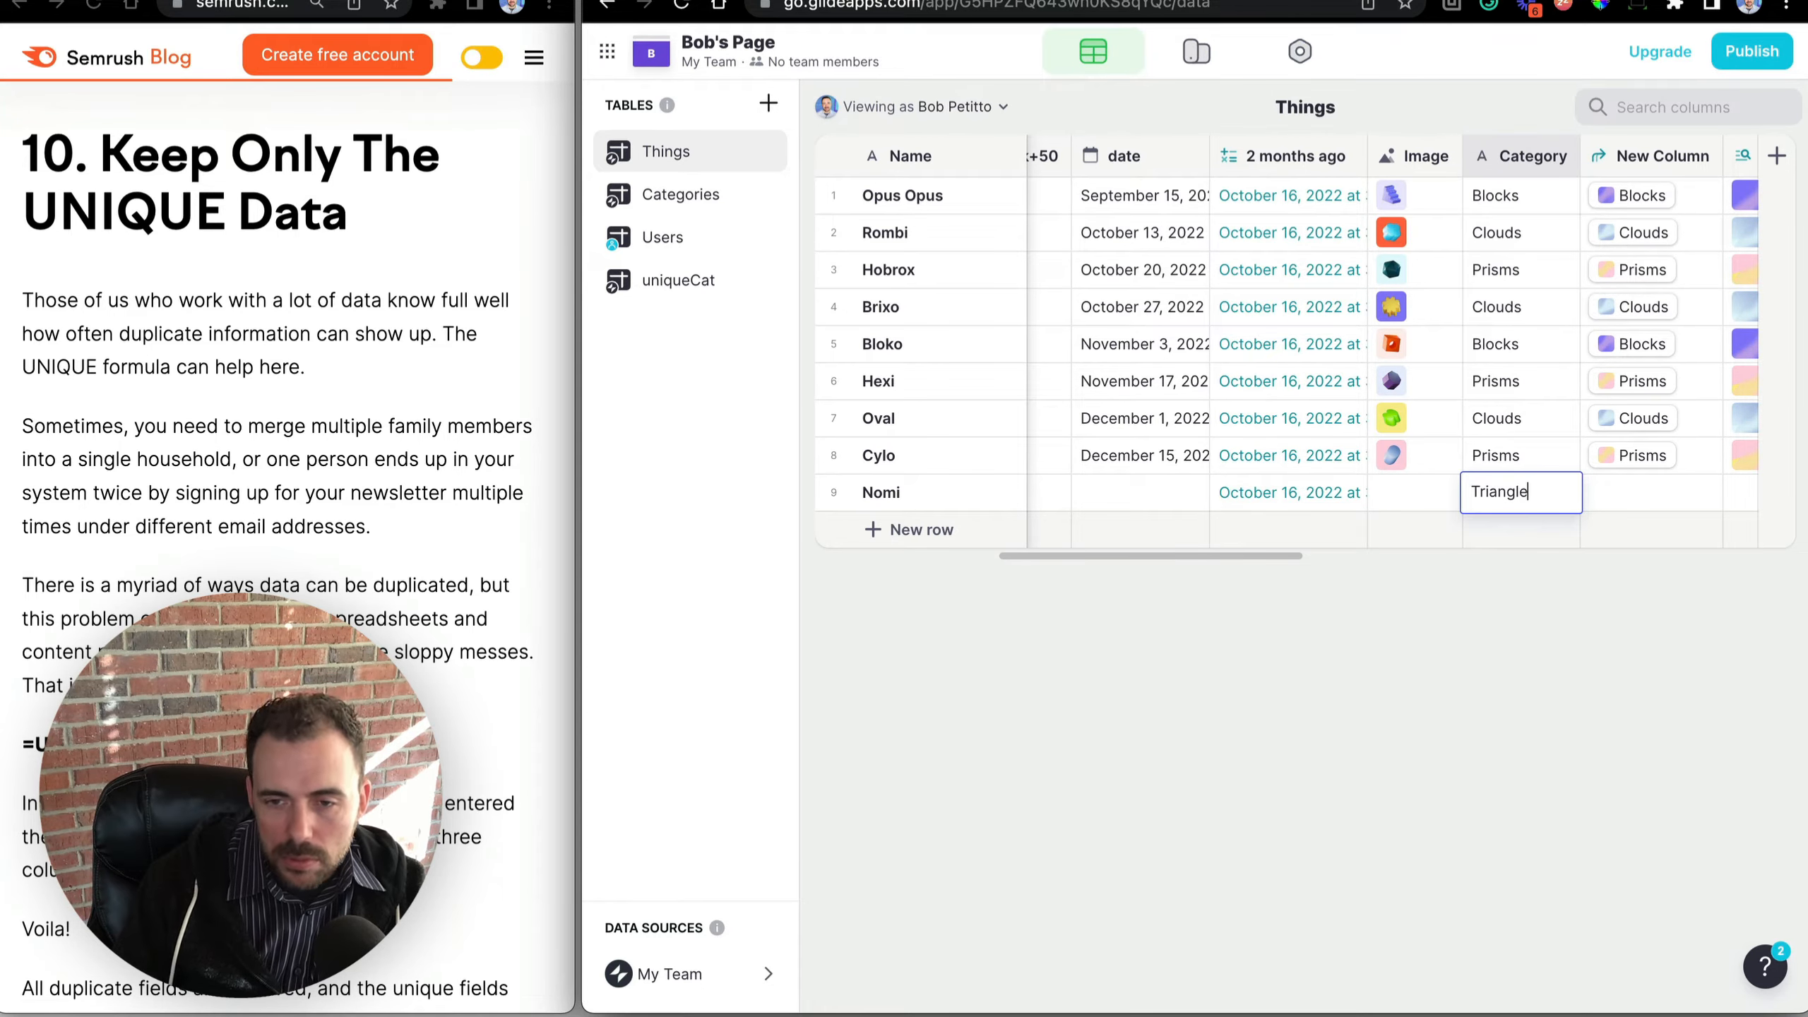
{"action": "key", "text": "Return"}
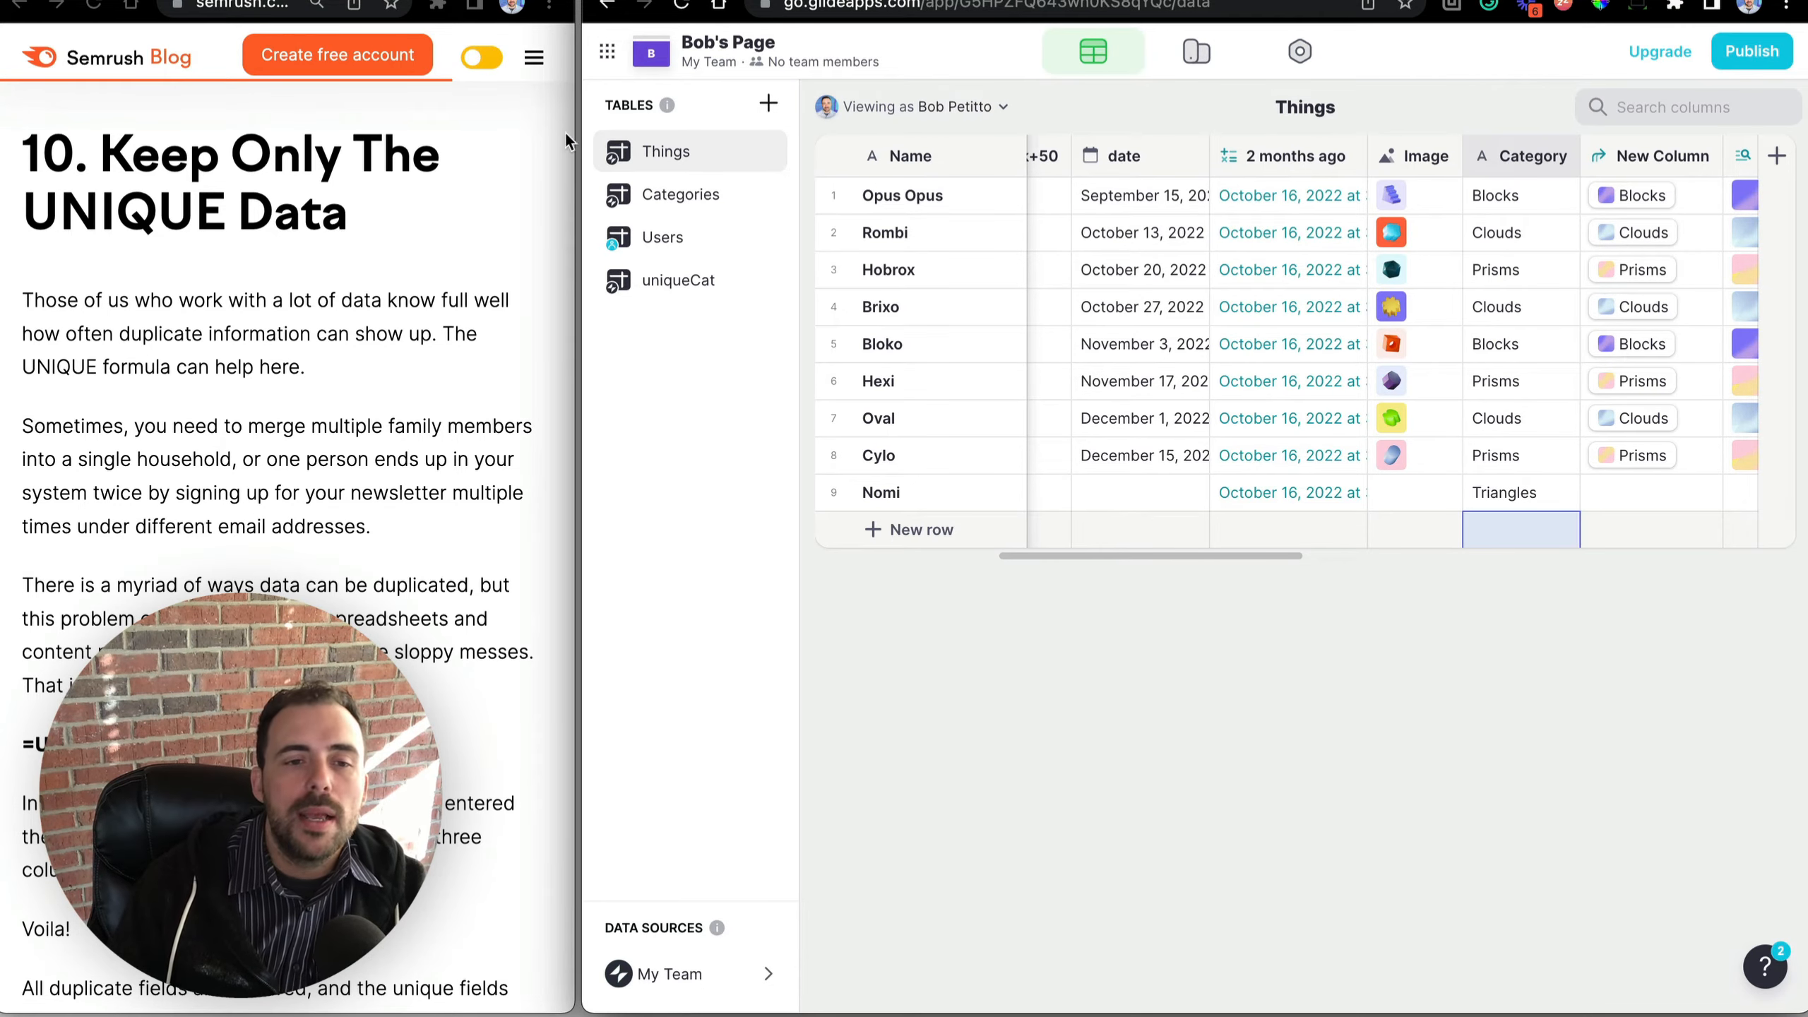
Check the Categories table and the uniqueCat table's uniqueCategory column for the new Triangles category.
{"action": "left_click", "coordinate": [705, 195]}
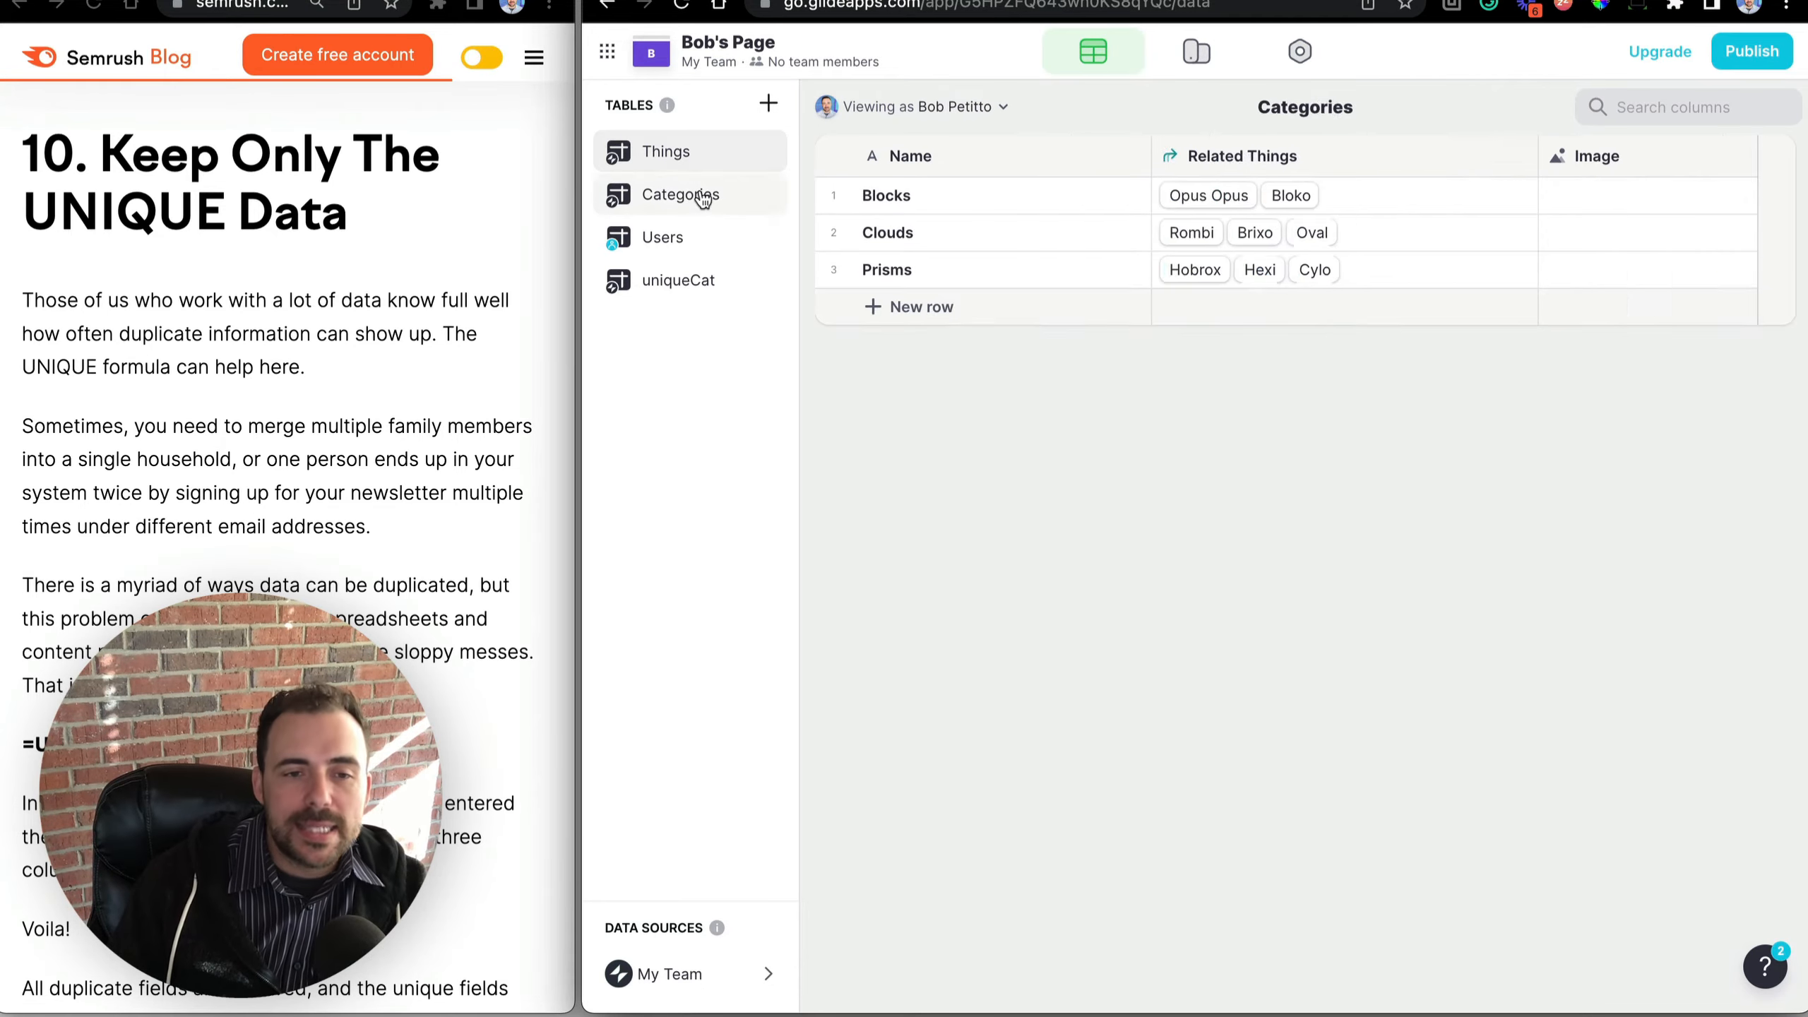
{"action": "left_click", "coordinate": [721, 281]}
{"action": "left_click", "coordinate": [1680, 156]}
Go to the article's SEARCH formula section and examine the October entries in the Things table's date column.
{"action": "scroll", "coordinate": [198, 527], "scroll_direction": "down", "scroll_amount": 10}
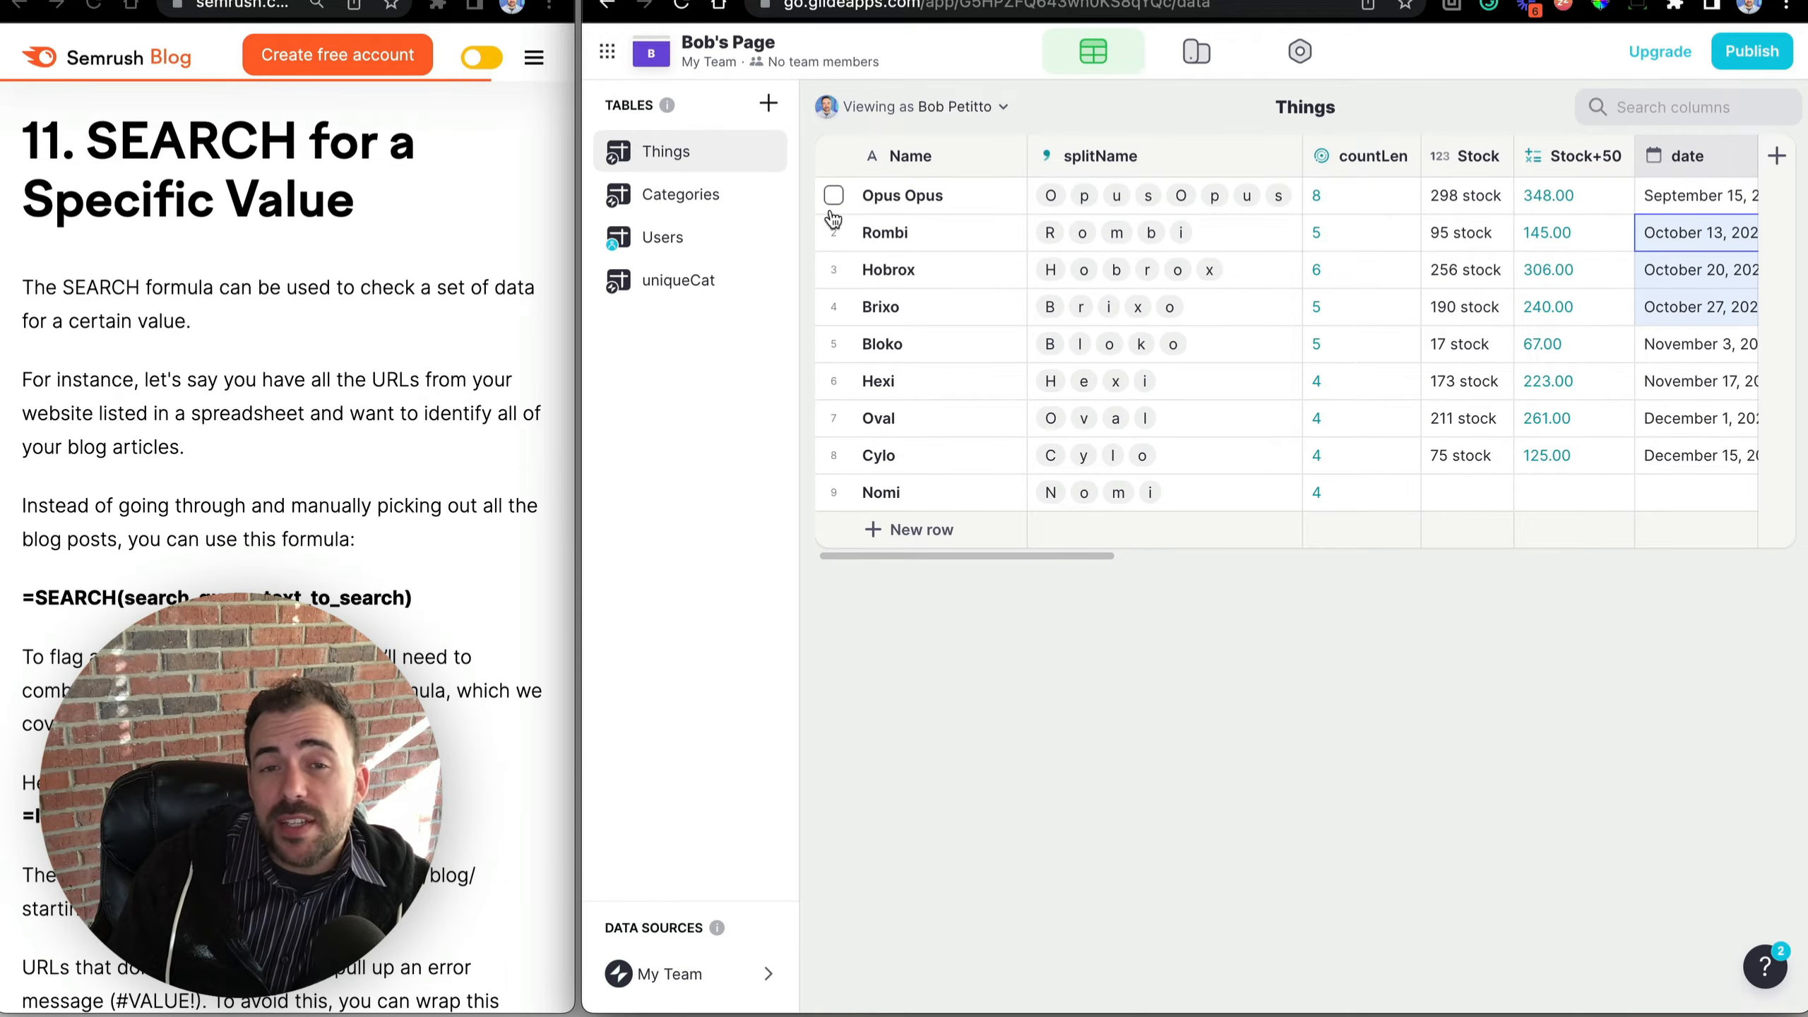
{"action": "scroll", "coordinate": [1331, 224], "scroll_direction": "right", "scroll_amount": 5}
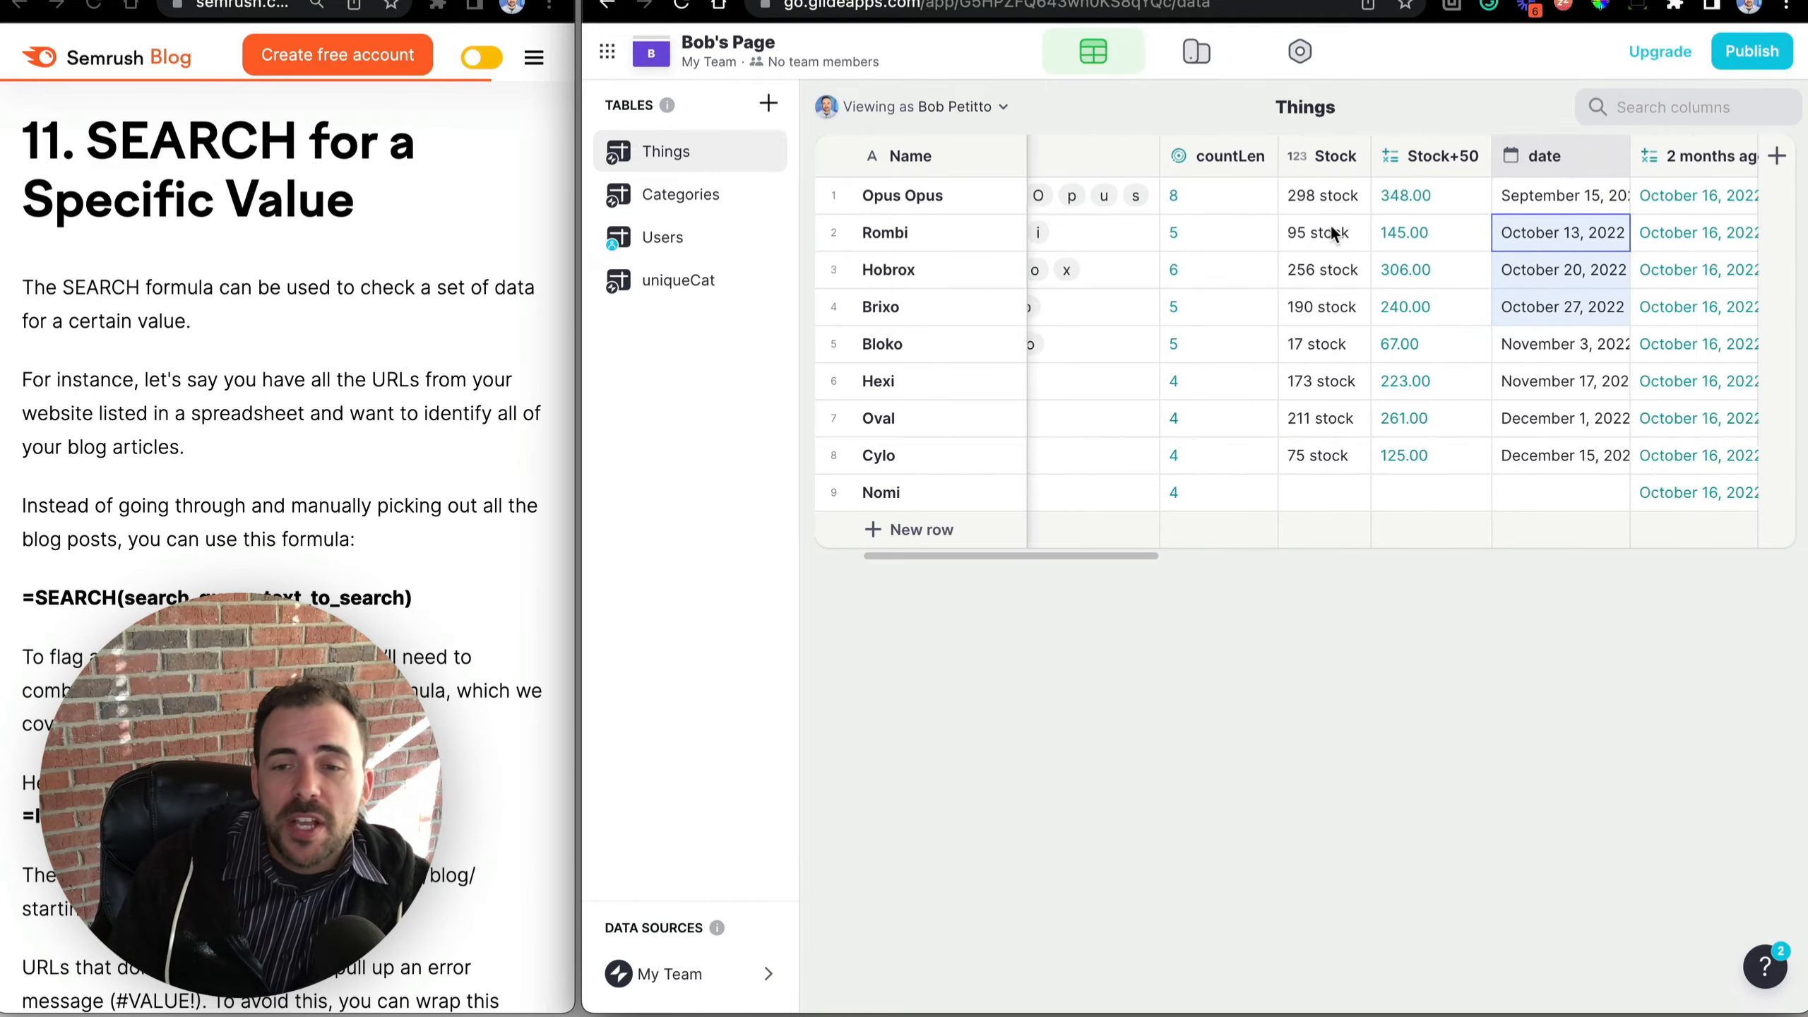
{"action": "left_click", "coordinate": [1336, 267]}
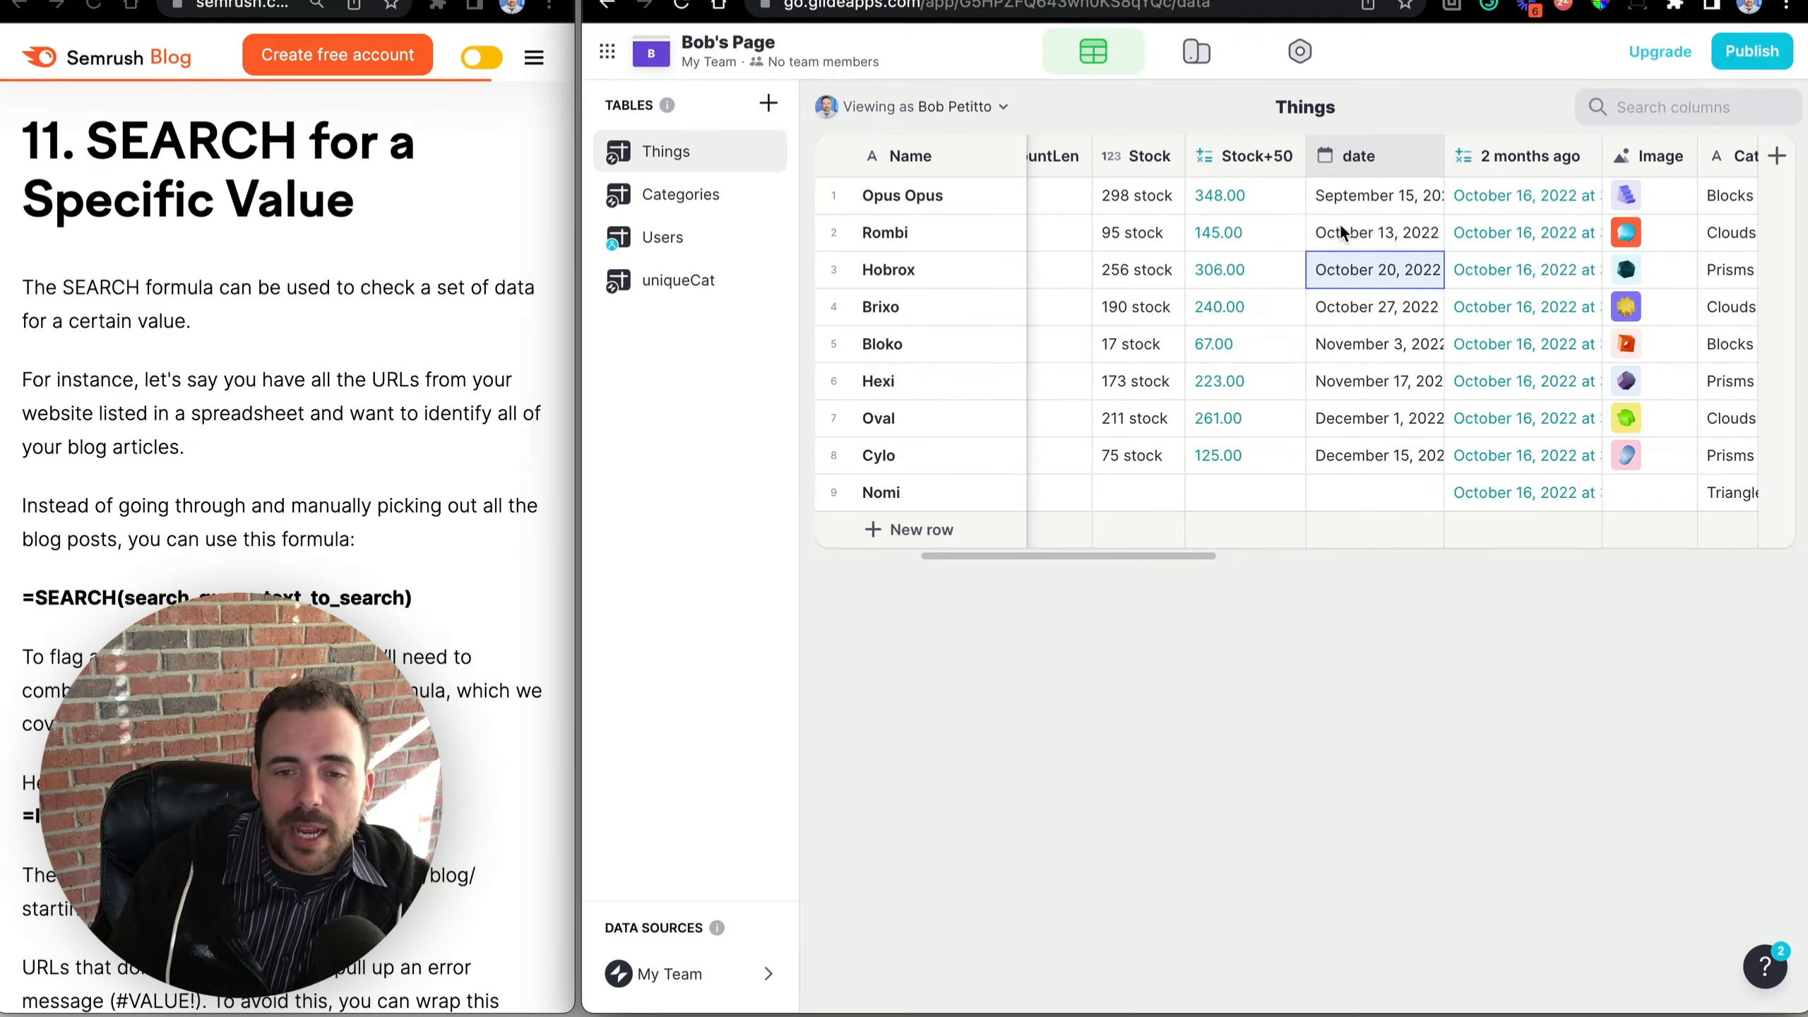
{"action": "left_click_drag", "start_coordinate": [1339, 226], "coordinate": [1337, 310]}
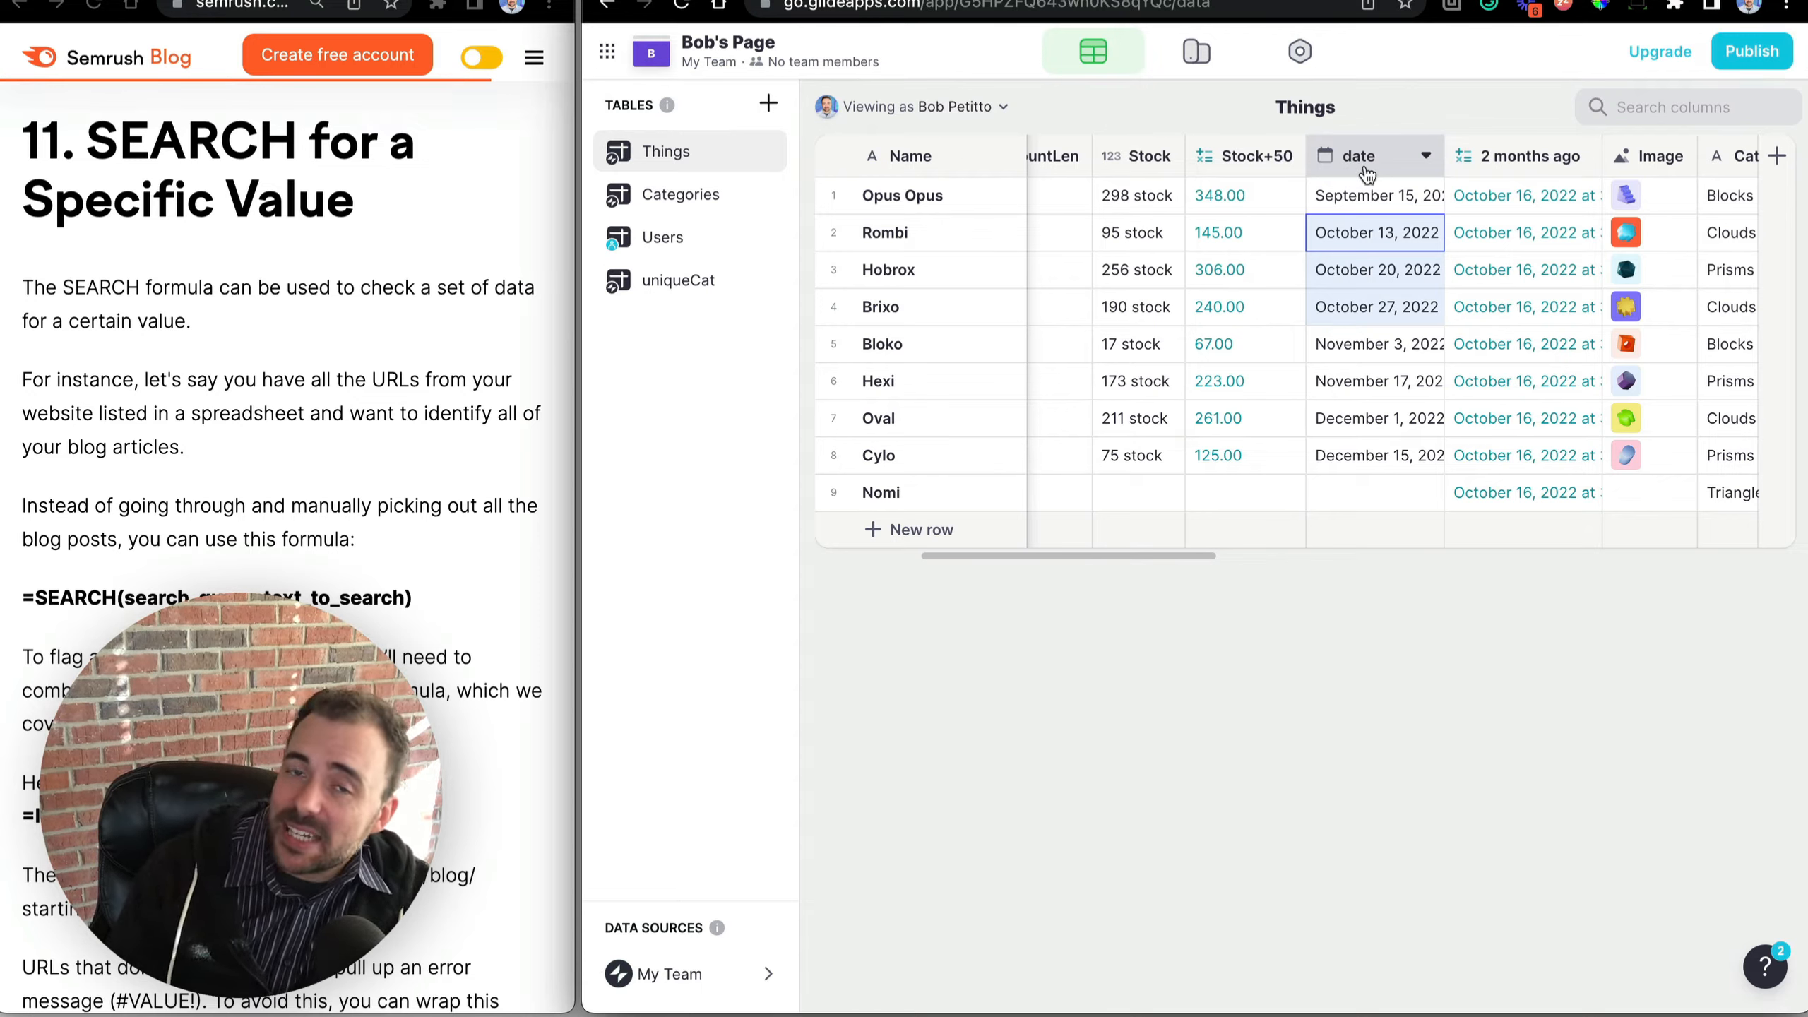
Add a Template column named dateString directly after the date column in the Things table.
{"action": "left_click", "coordinate": [1426, 155]}
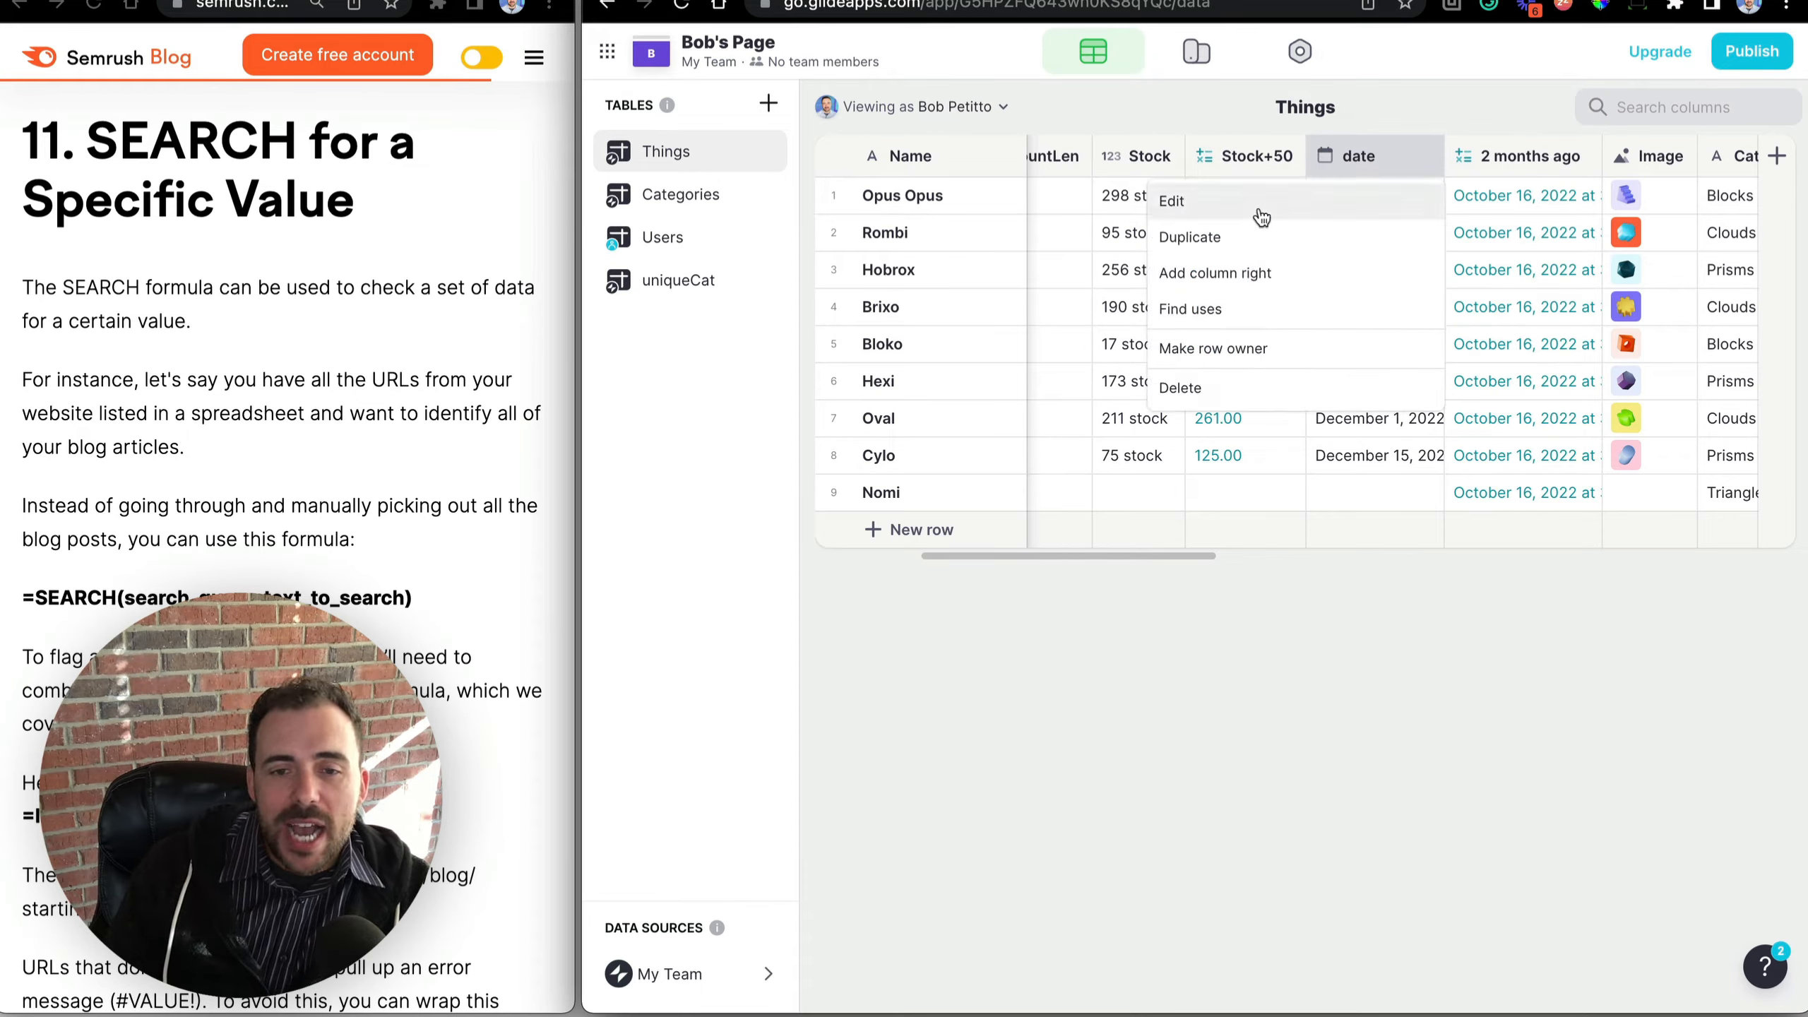
{"action": "left_click", "coordinate": [1222, 274]}
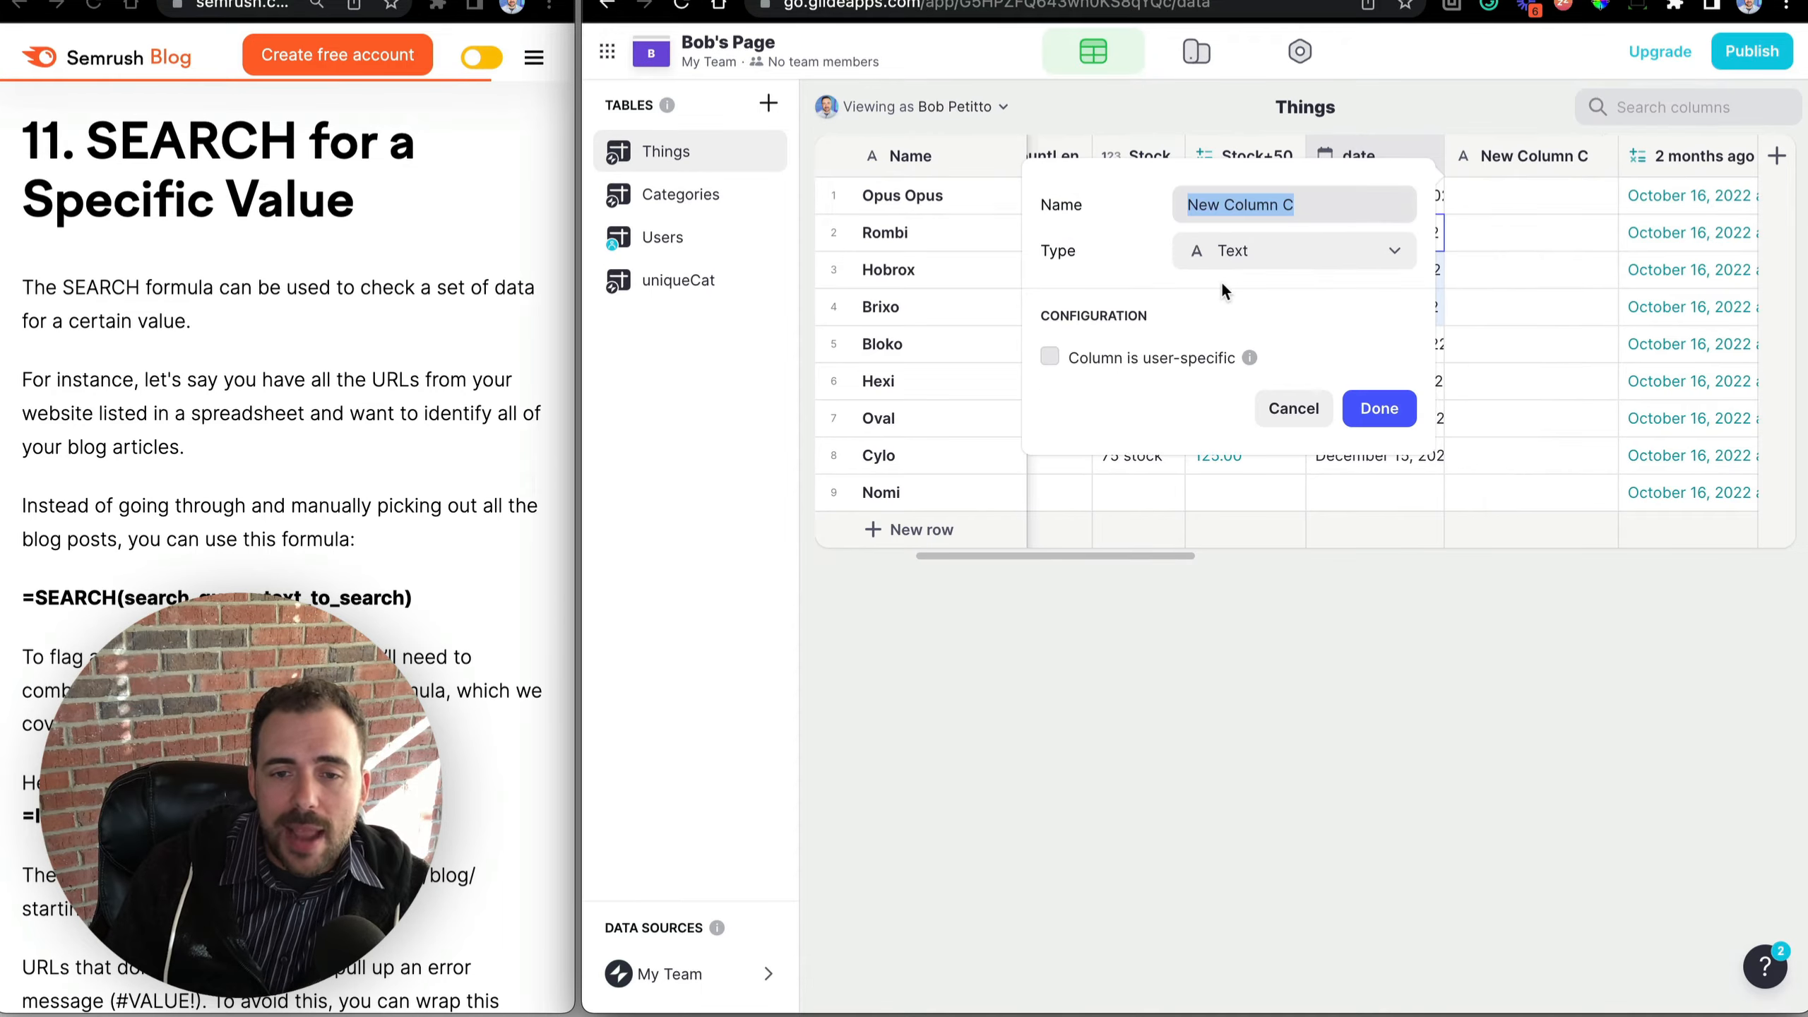
{"action": "type", "text": "dateString"}
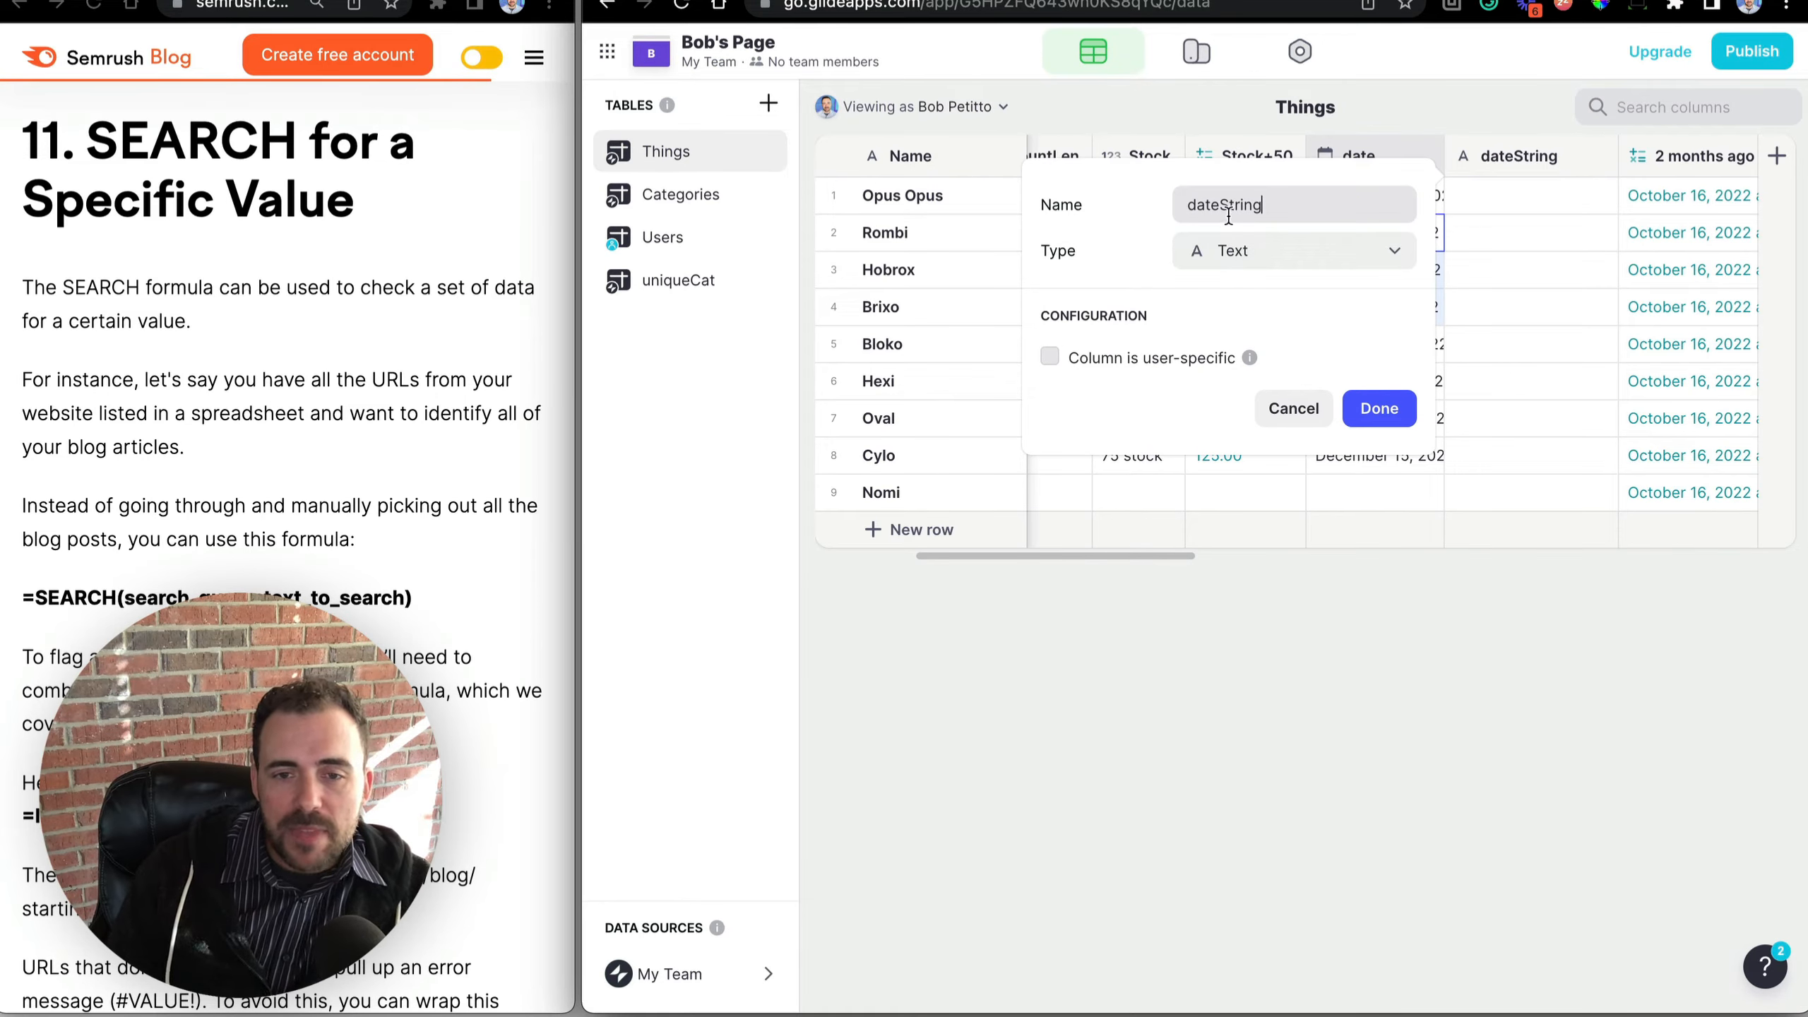
{"action": "left_click", "coordinate": [1230, 254]}
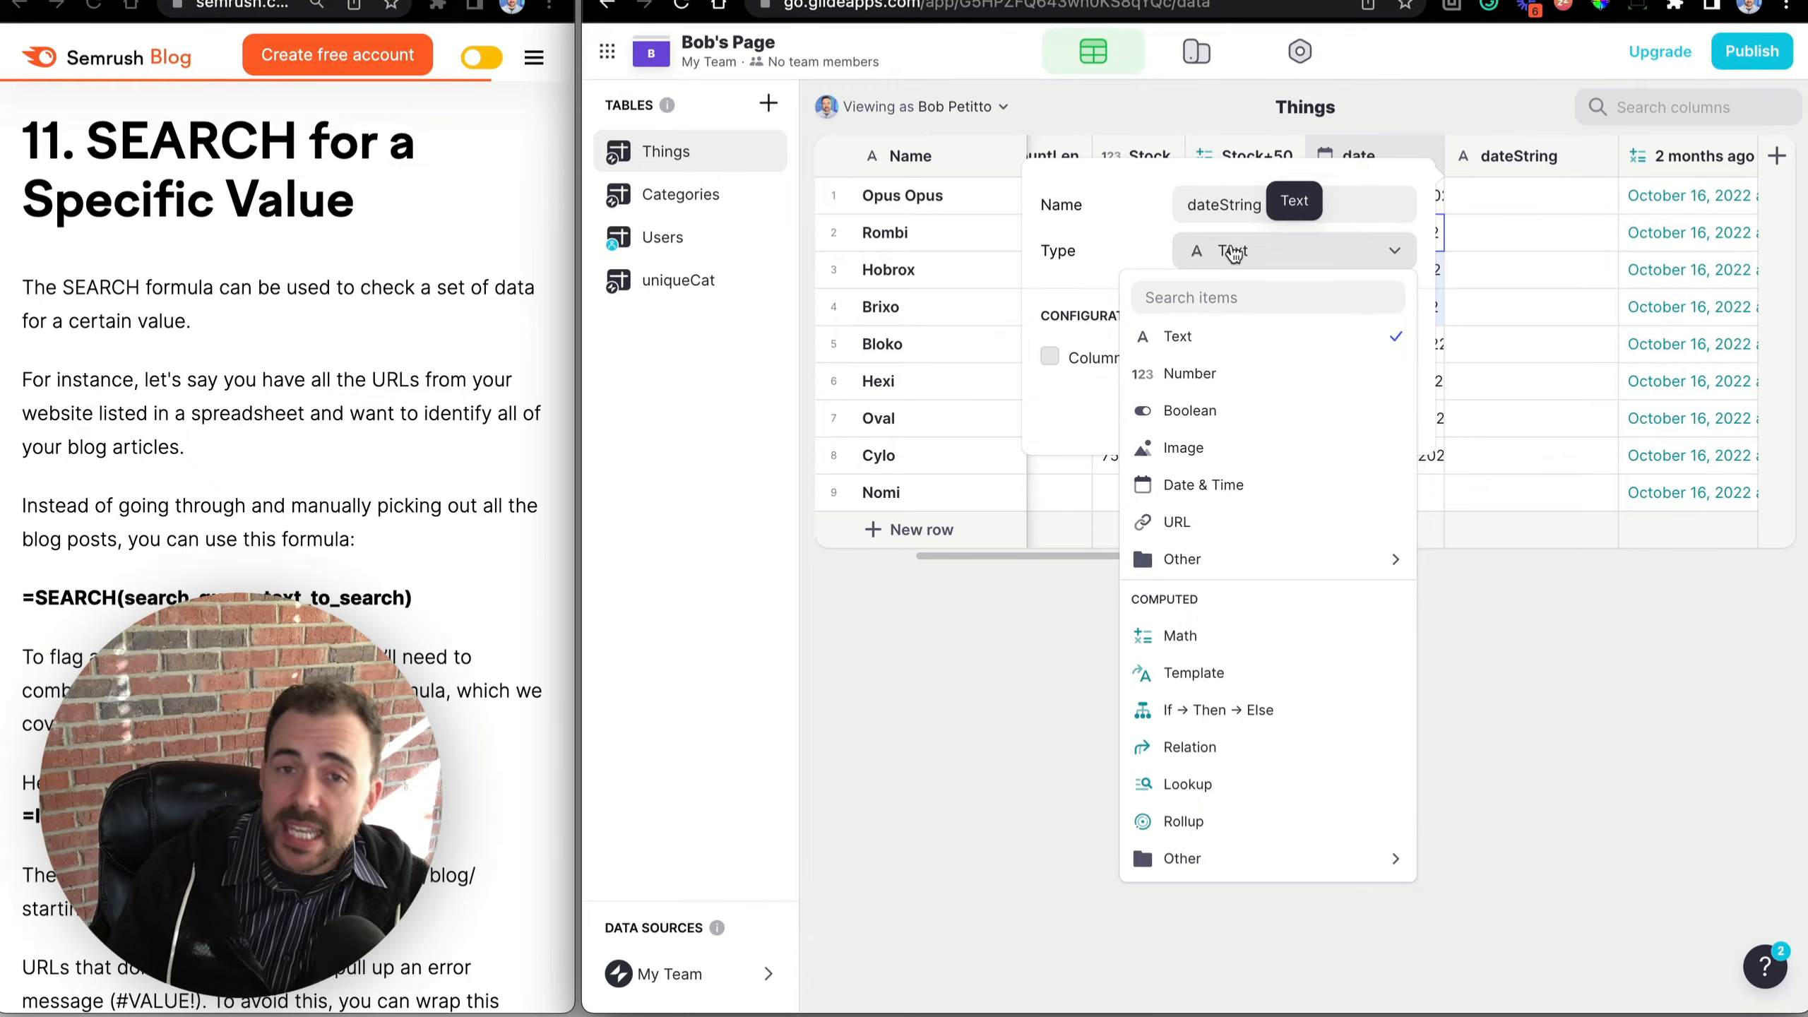
{"action": "left_click", "coordinate": [1163, 671]}
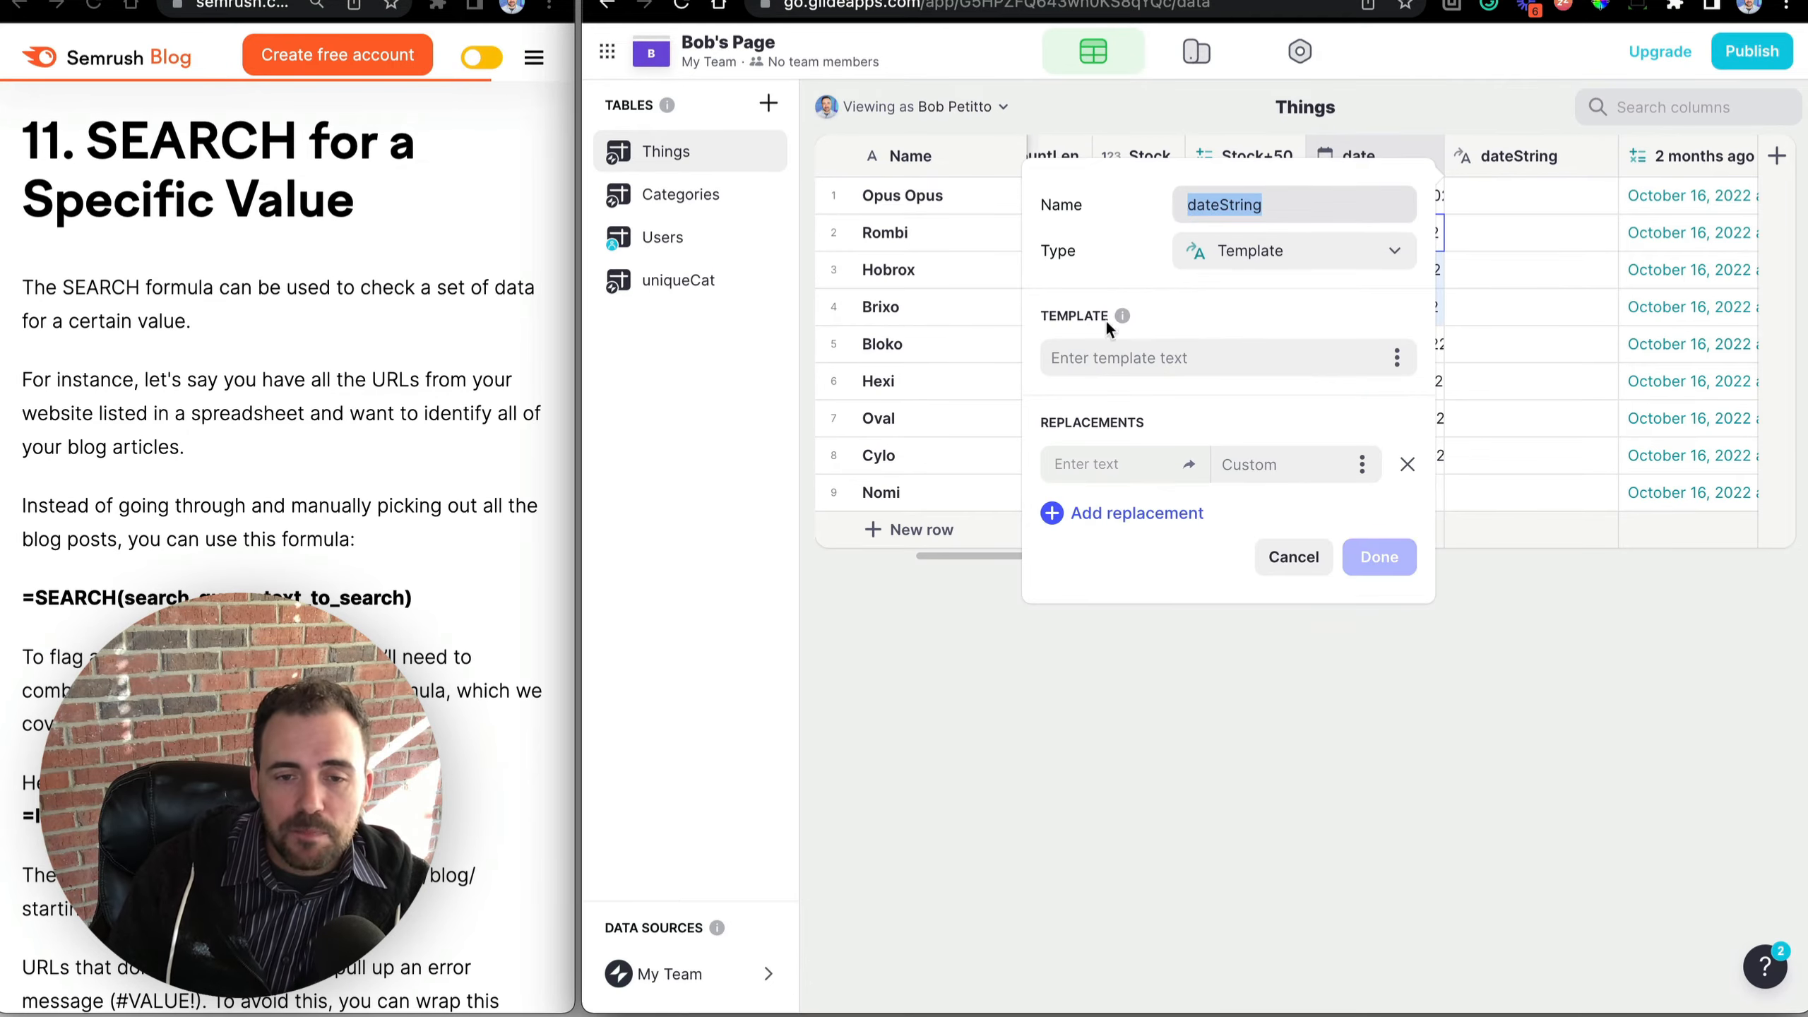
Set the dateString template to d, replace d with the date column's value, and save the column.
{"action": "left_click", "coordinate": [1103, 360]}
{"action": "type", "text": "d"}
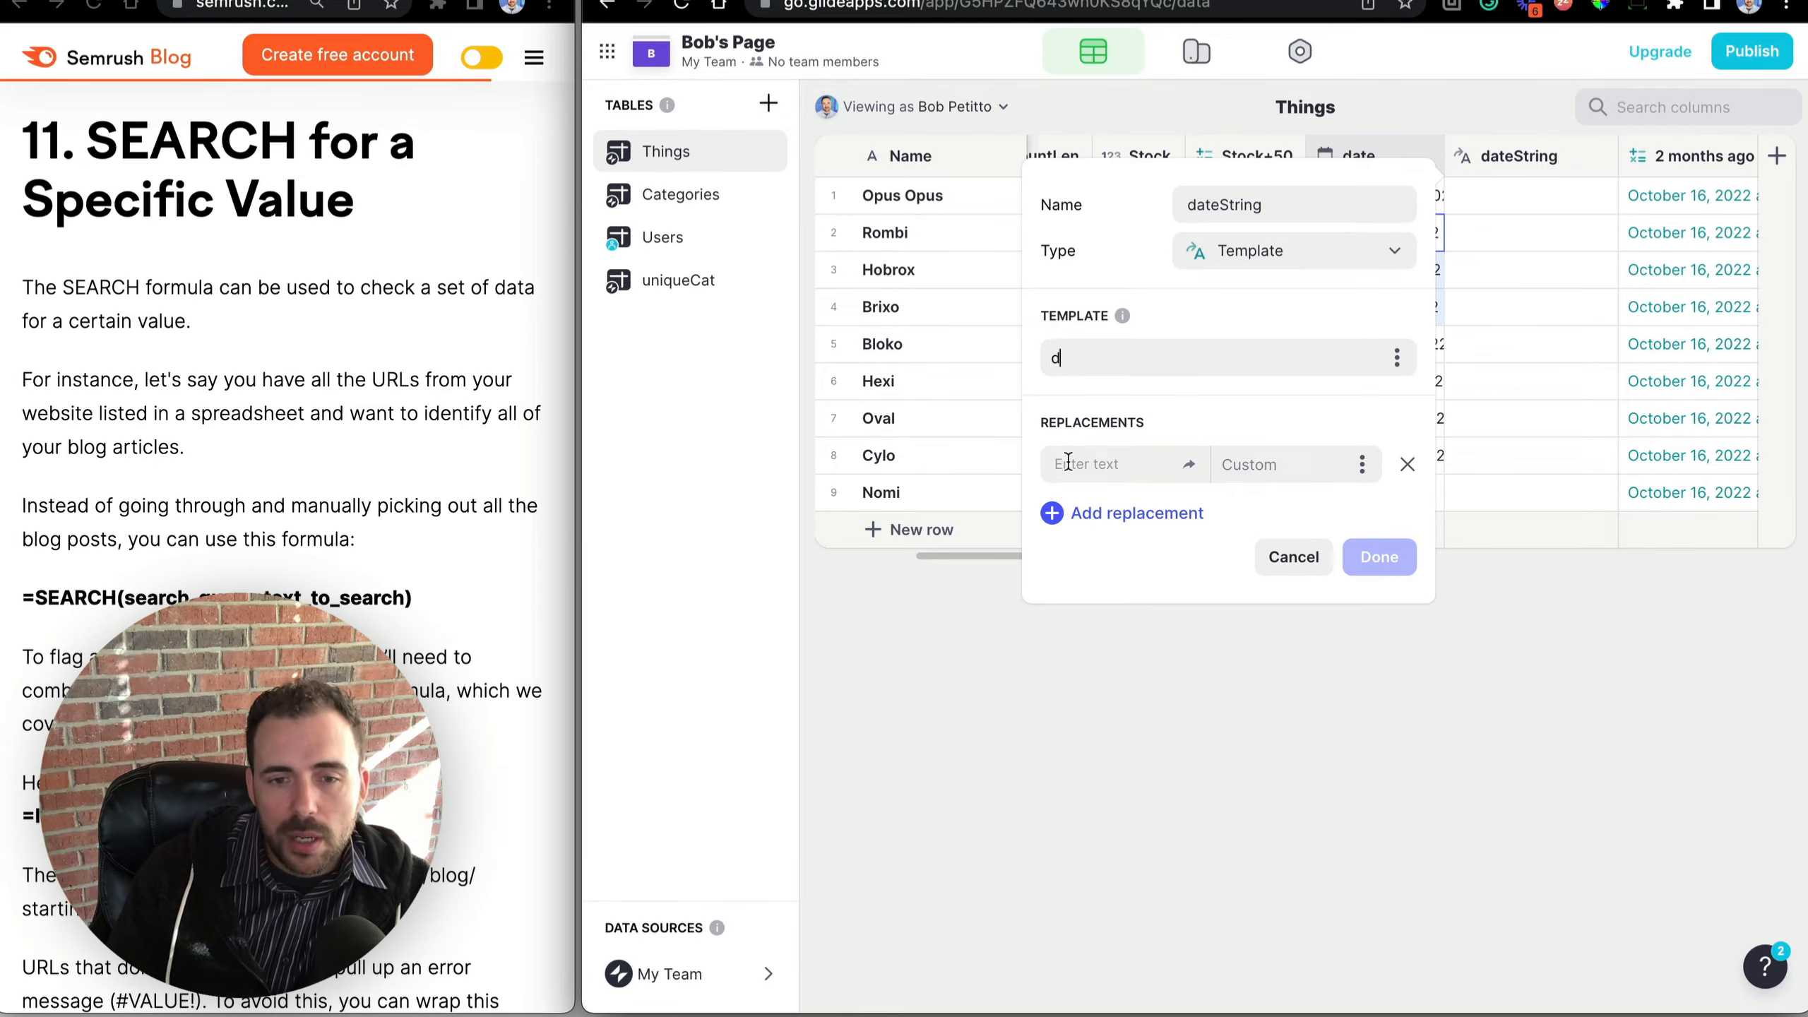
{"action": "left_click", "coordinate": [1071, 463]}
{"action": "type", "text": "d"}
{"action": "left_click", "coordinate": [1366, 467]}
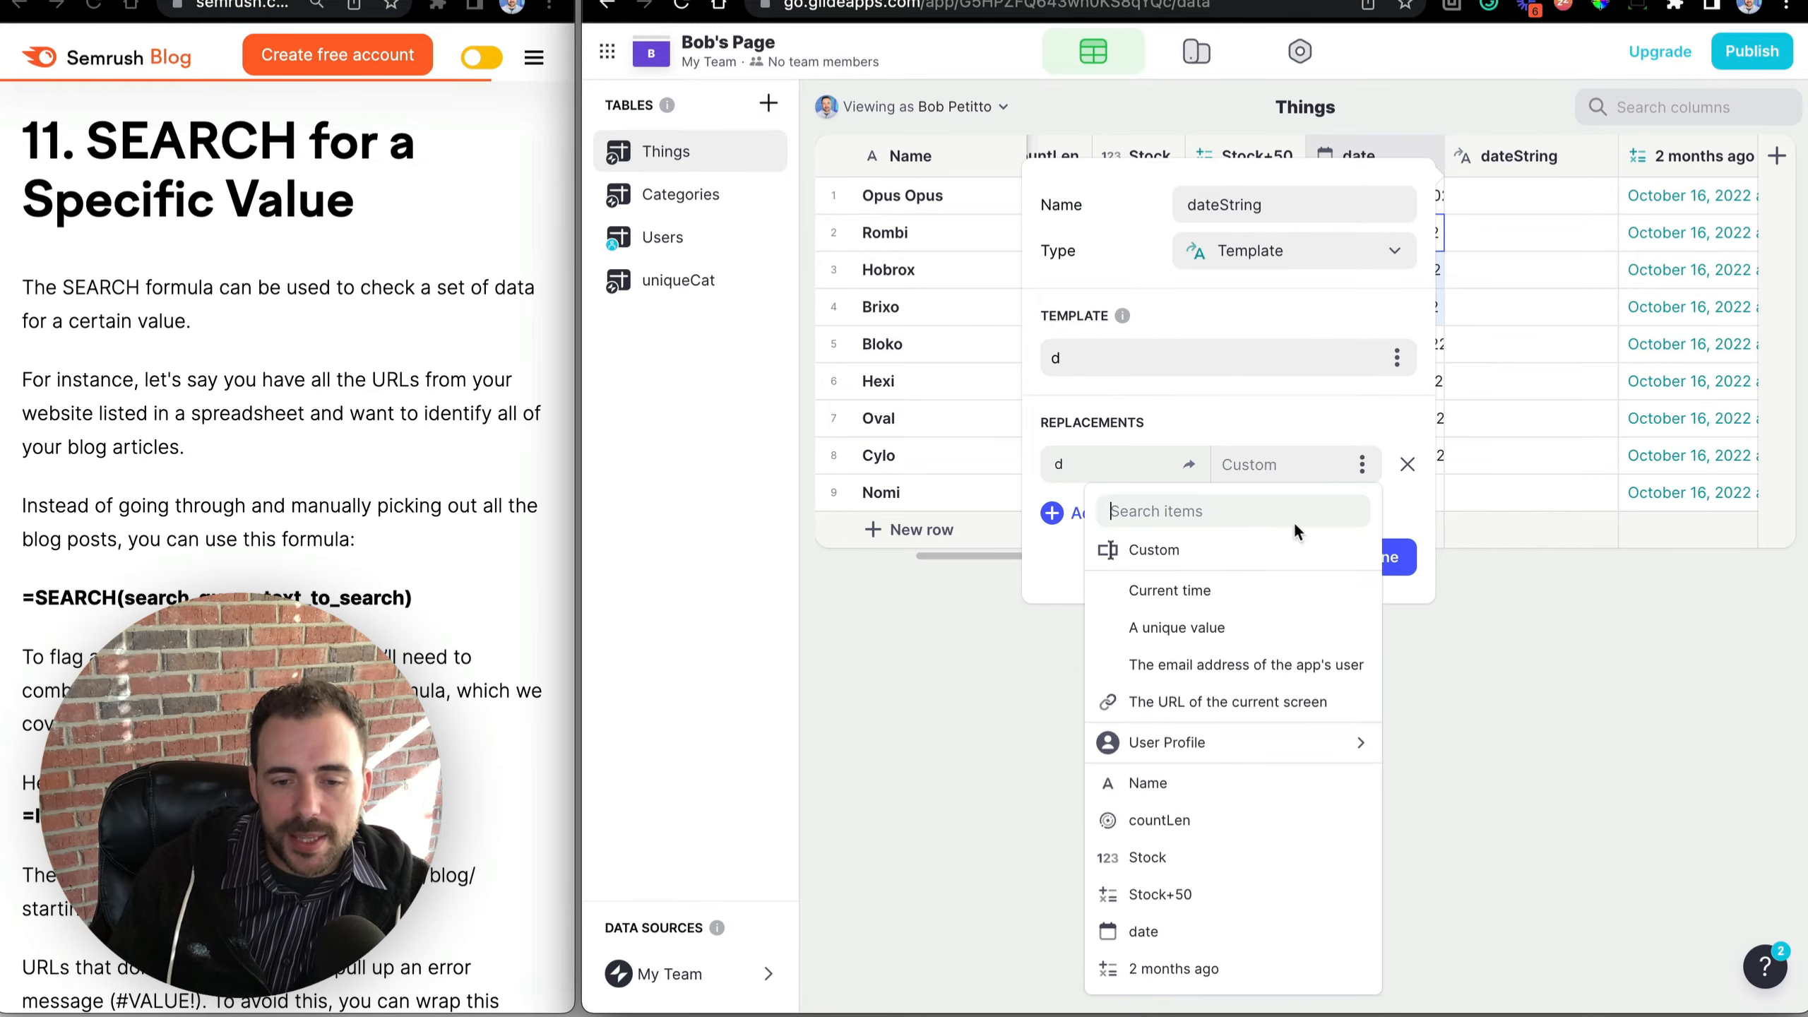
{"action": "left_click", "coordinate": [1168, 927]}
{"action": "left_click", "coordinate": [1377, 570]}
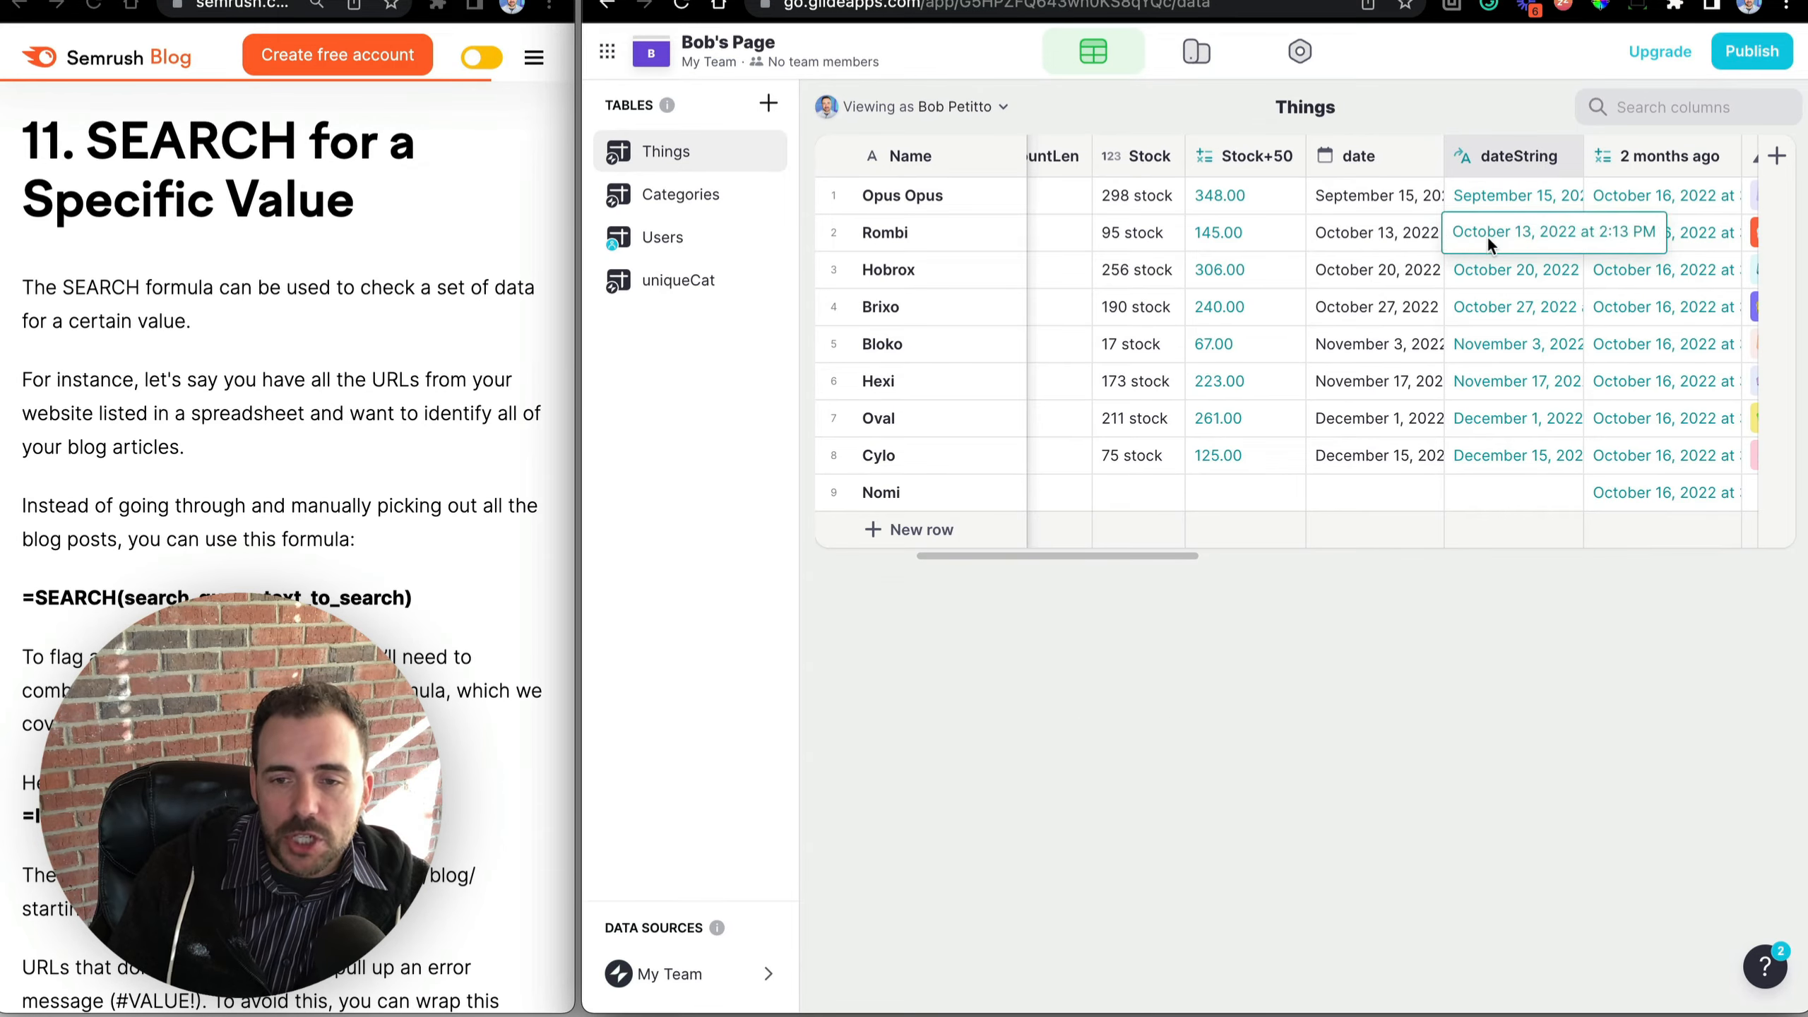
Compare the dateString values with the original values in the date column.
{"action": "left_click", "coordinate": [1391, 235]}
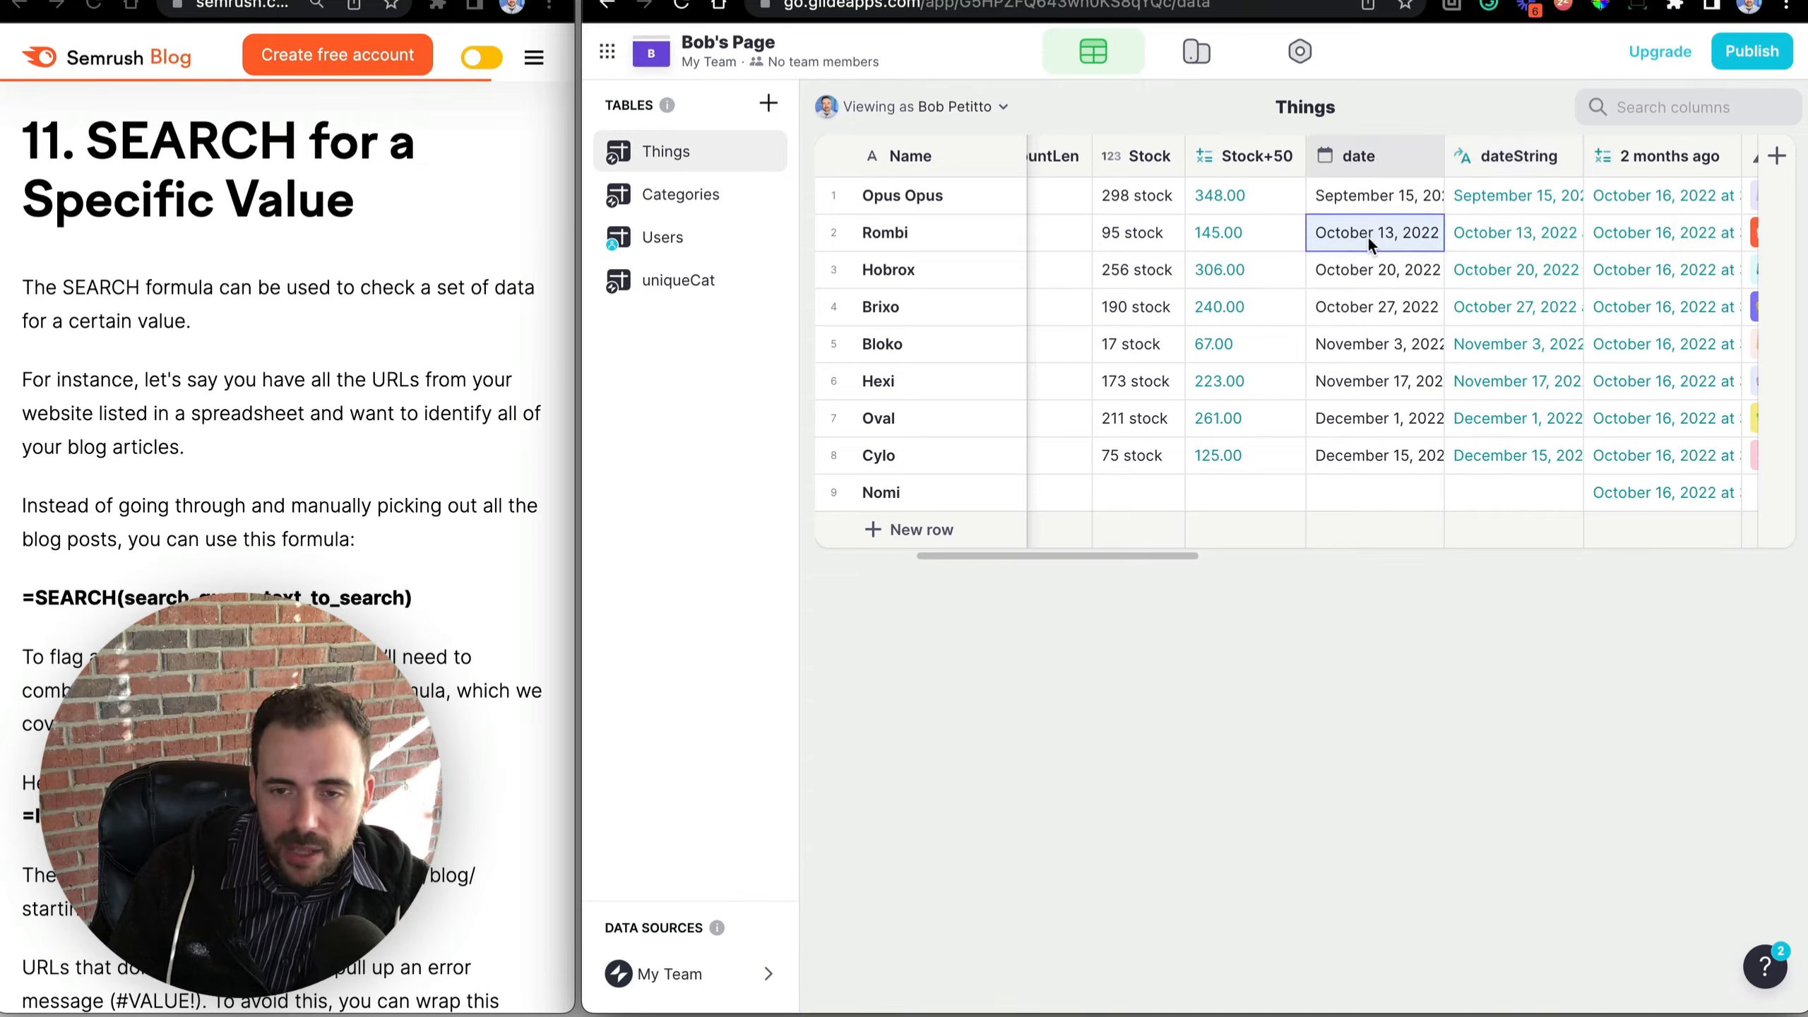
{"action": "left_click", "coordinate": [1495, 236]}
{"action": "left_click", "coordinate": [1498, 196]}
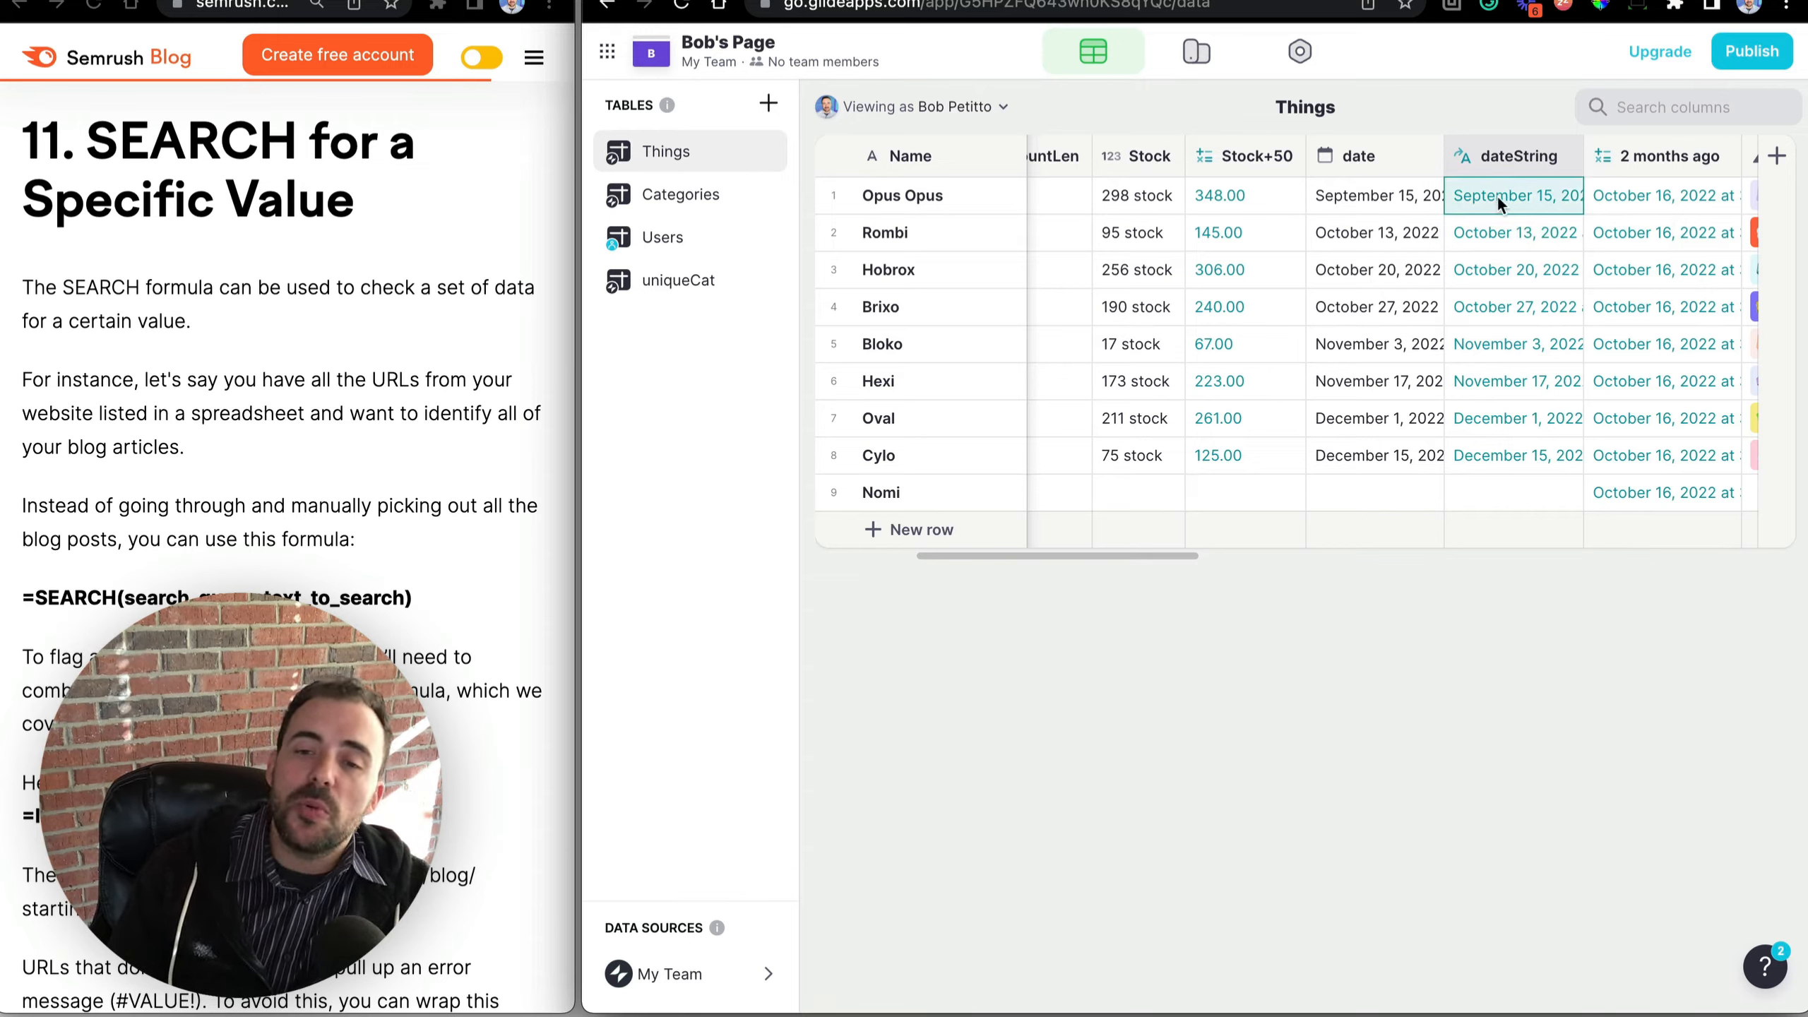
{"action": "left_click_drag", "start_coordinate": [1498, 195], "coordinate": [1497, 450]}
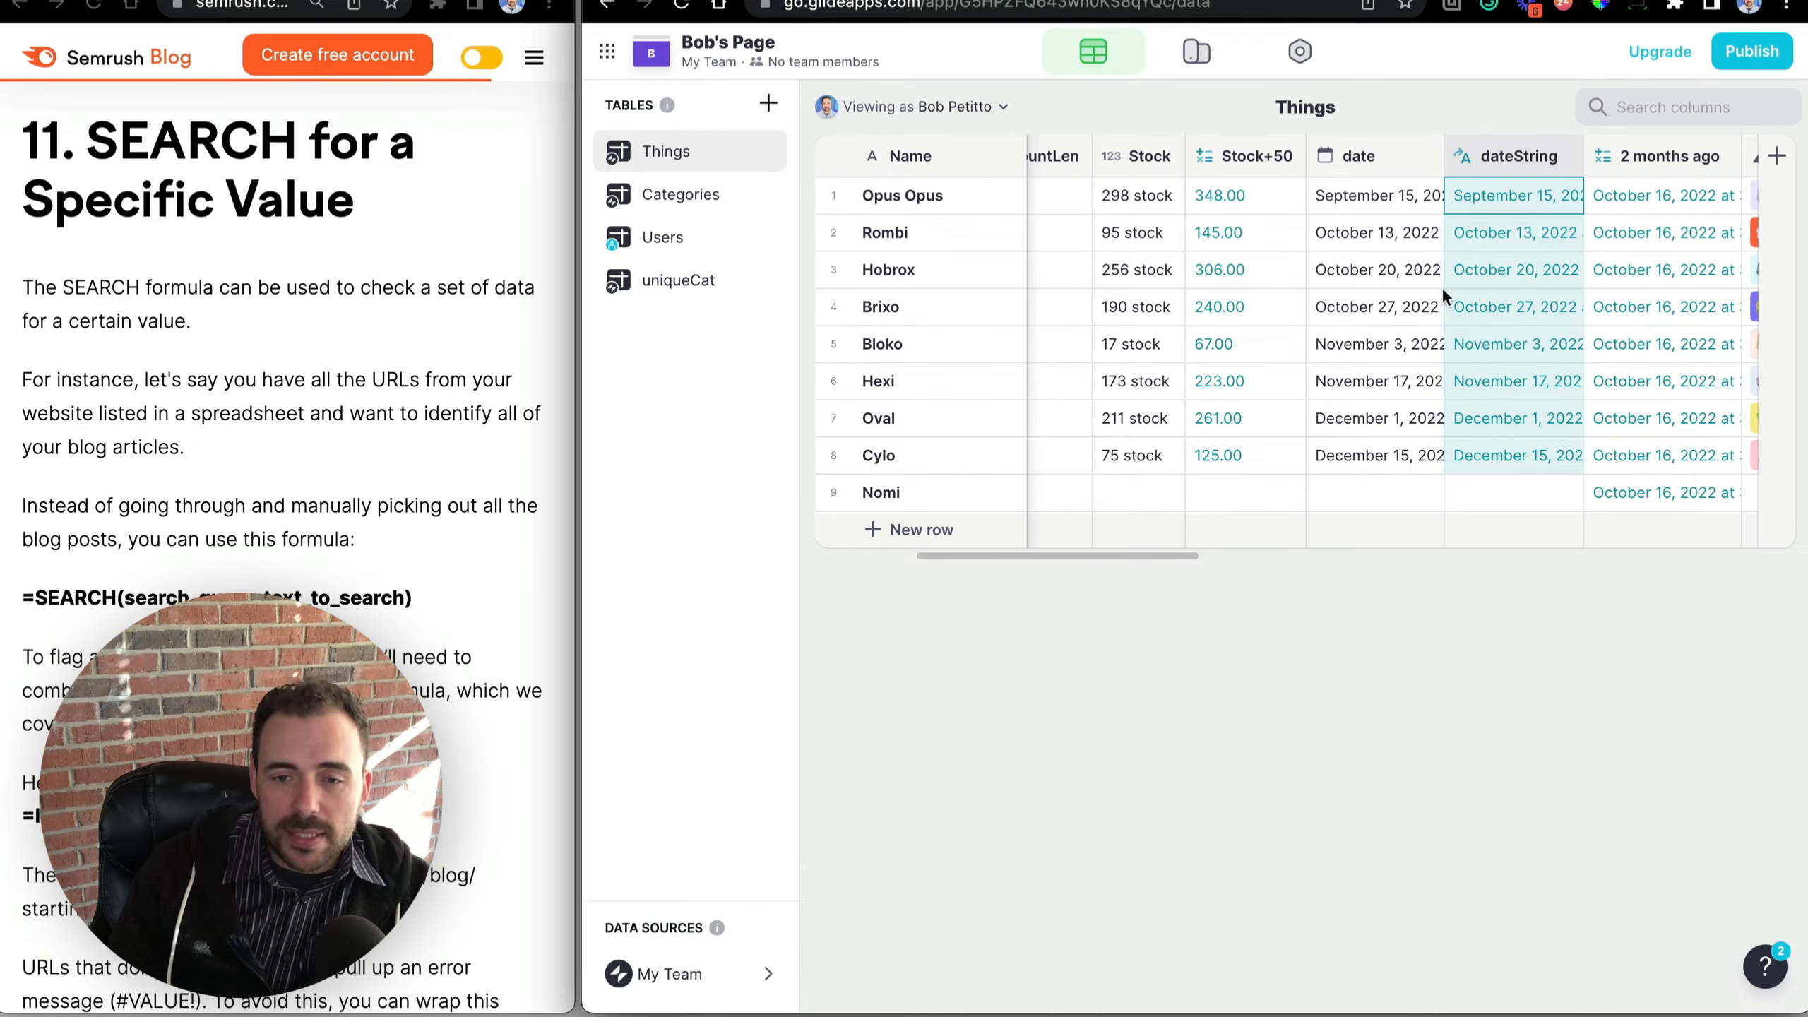
Add an If → Then → Else column named ifOctober at the end of the Things table.
{"action": "left_click", "coordinate": [1777, 155]}
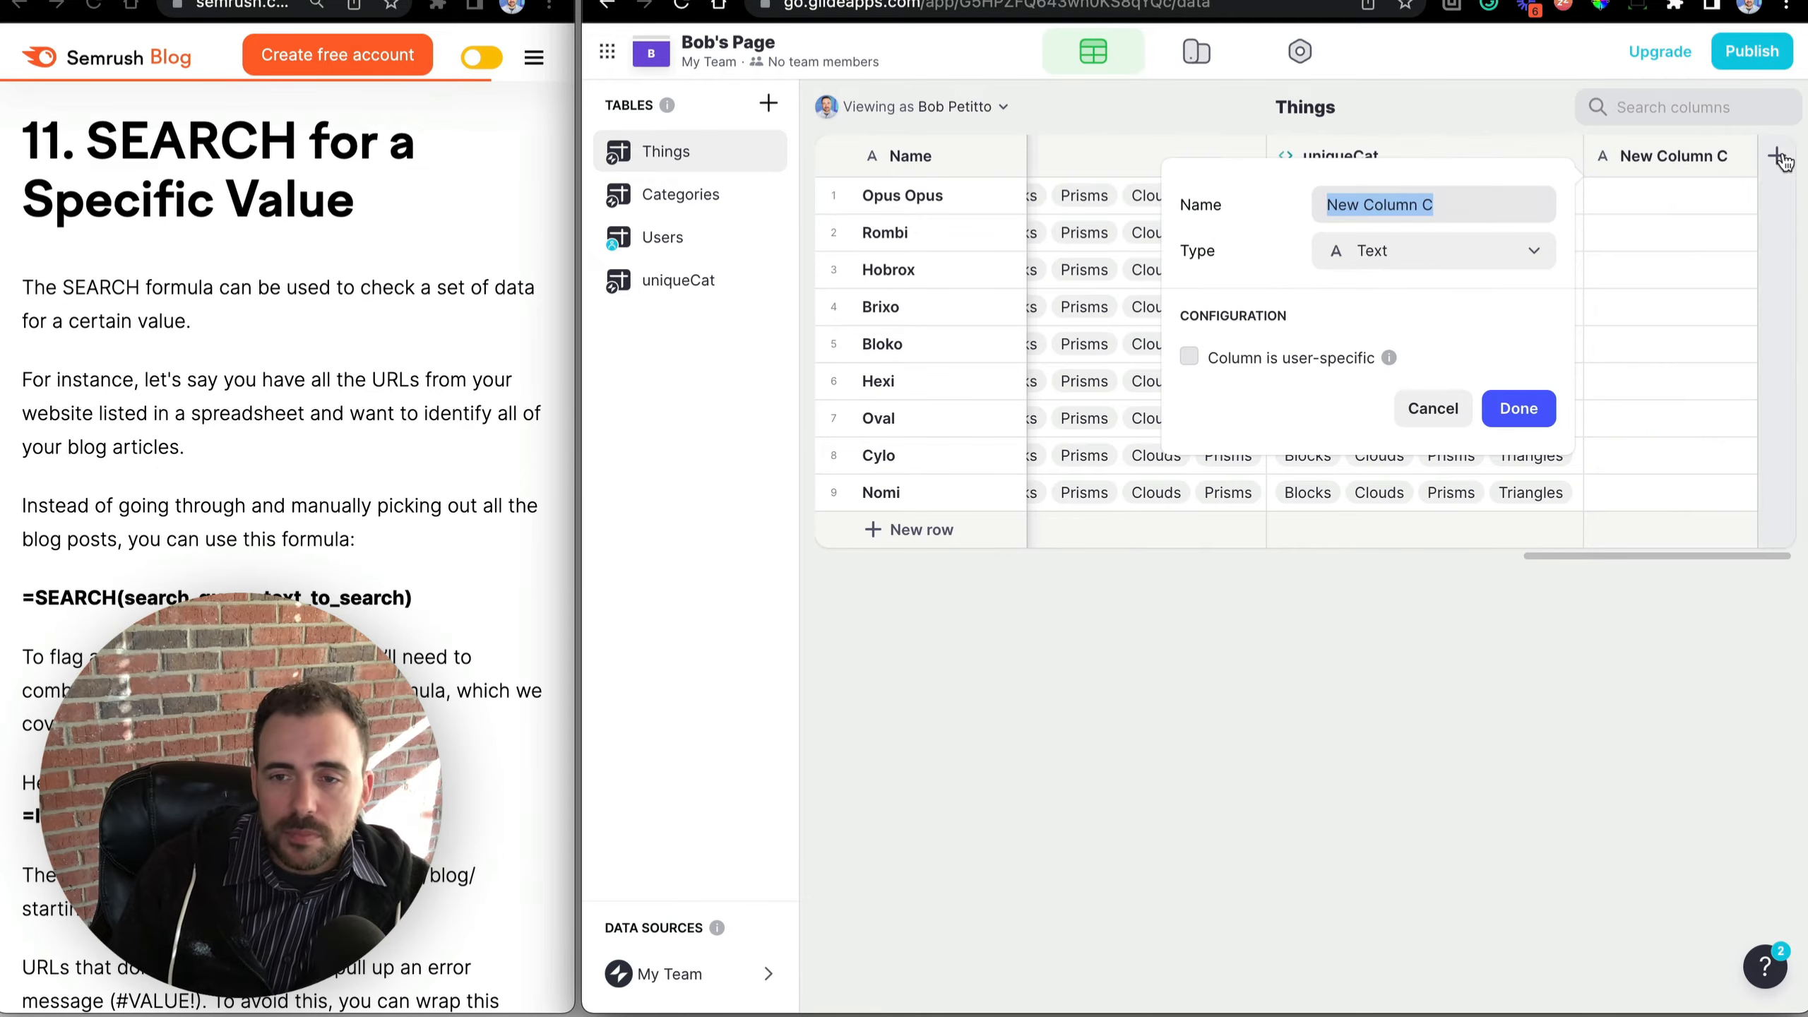
{"action": "left_click", "coordinate": [1332, 250]}
{"action": "left_click", "coordinate": [1370, 710]}
{"action": "type", "text": "i"}
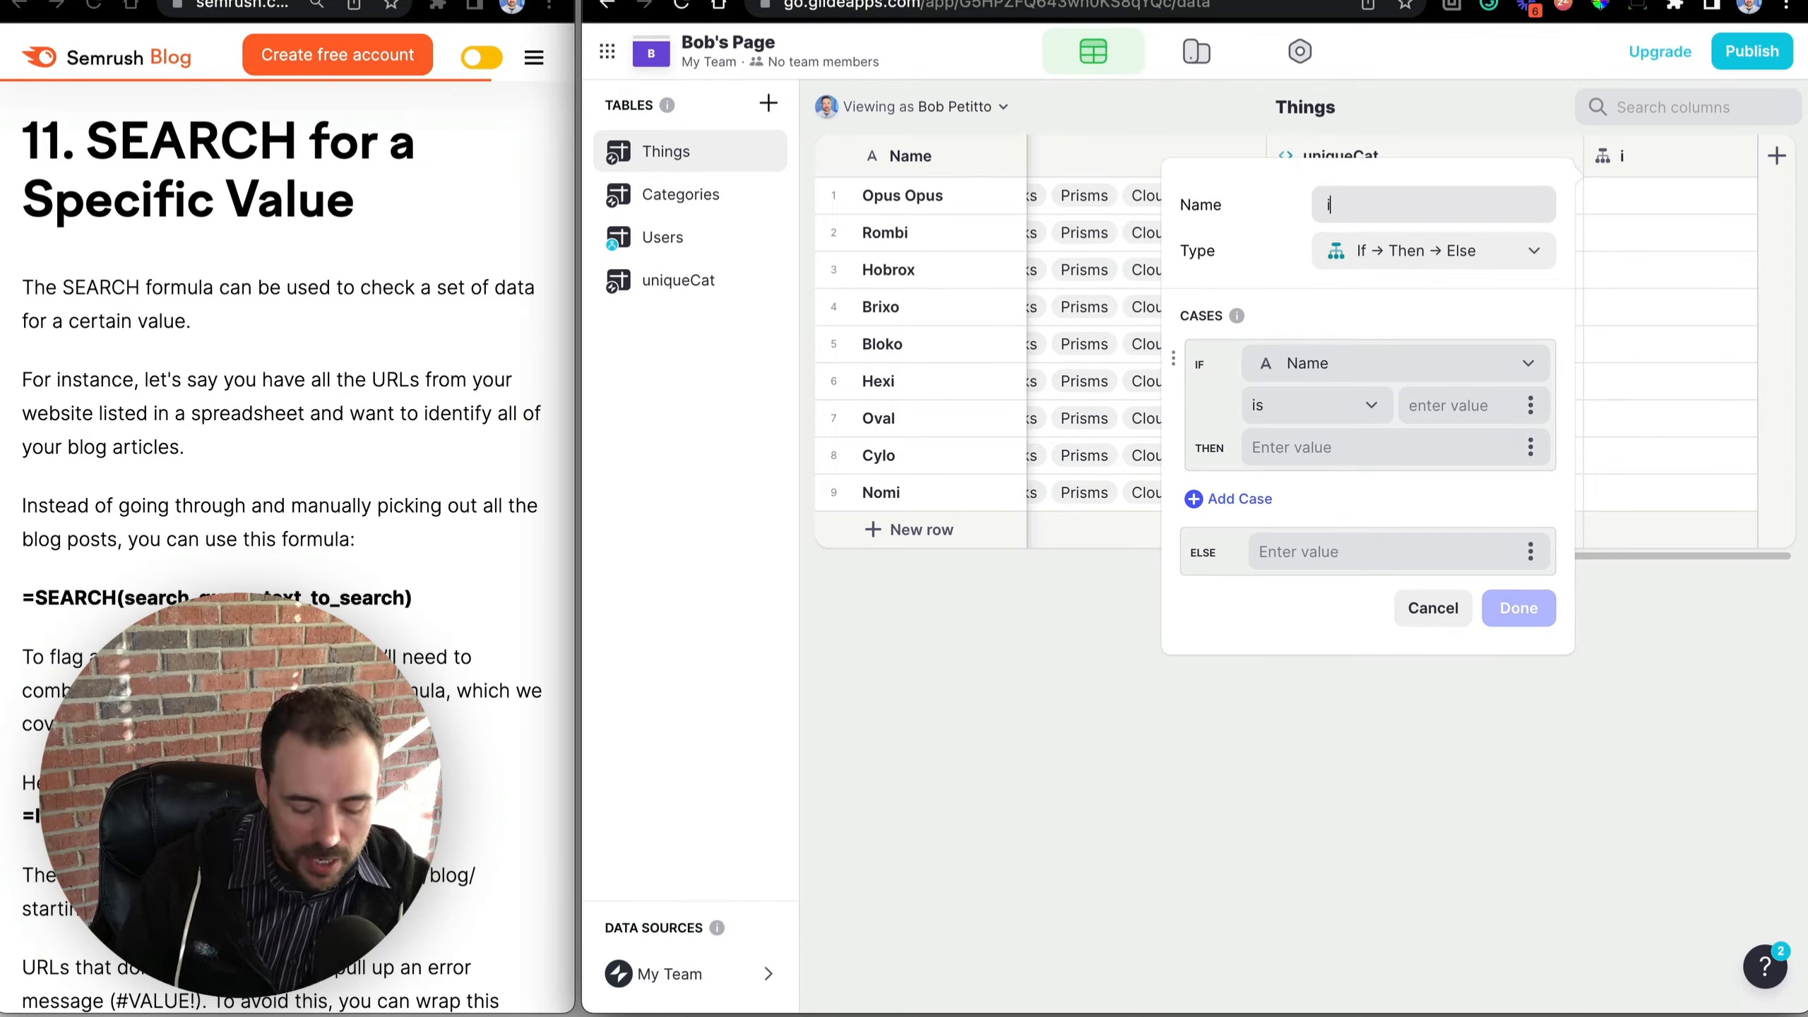
{"action": "type", "text": "fOctober"}
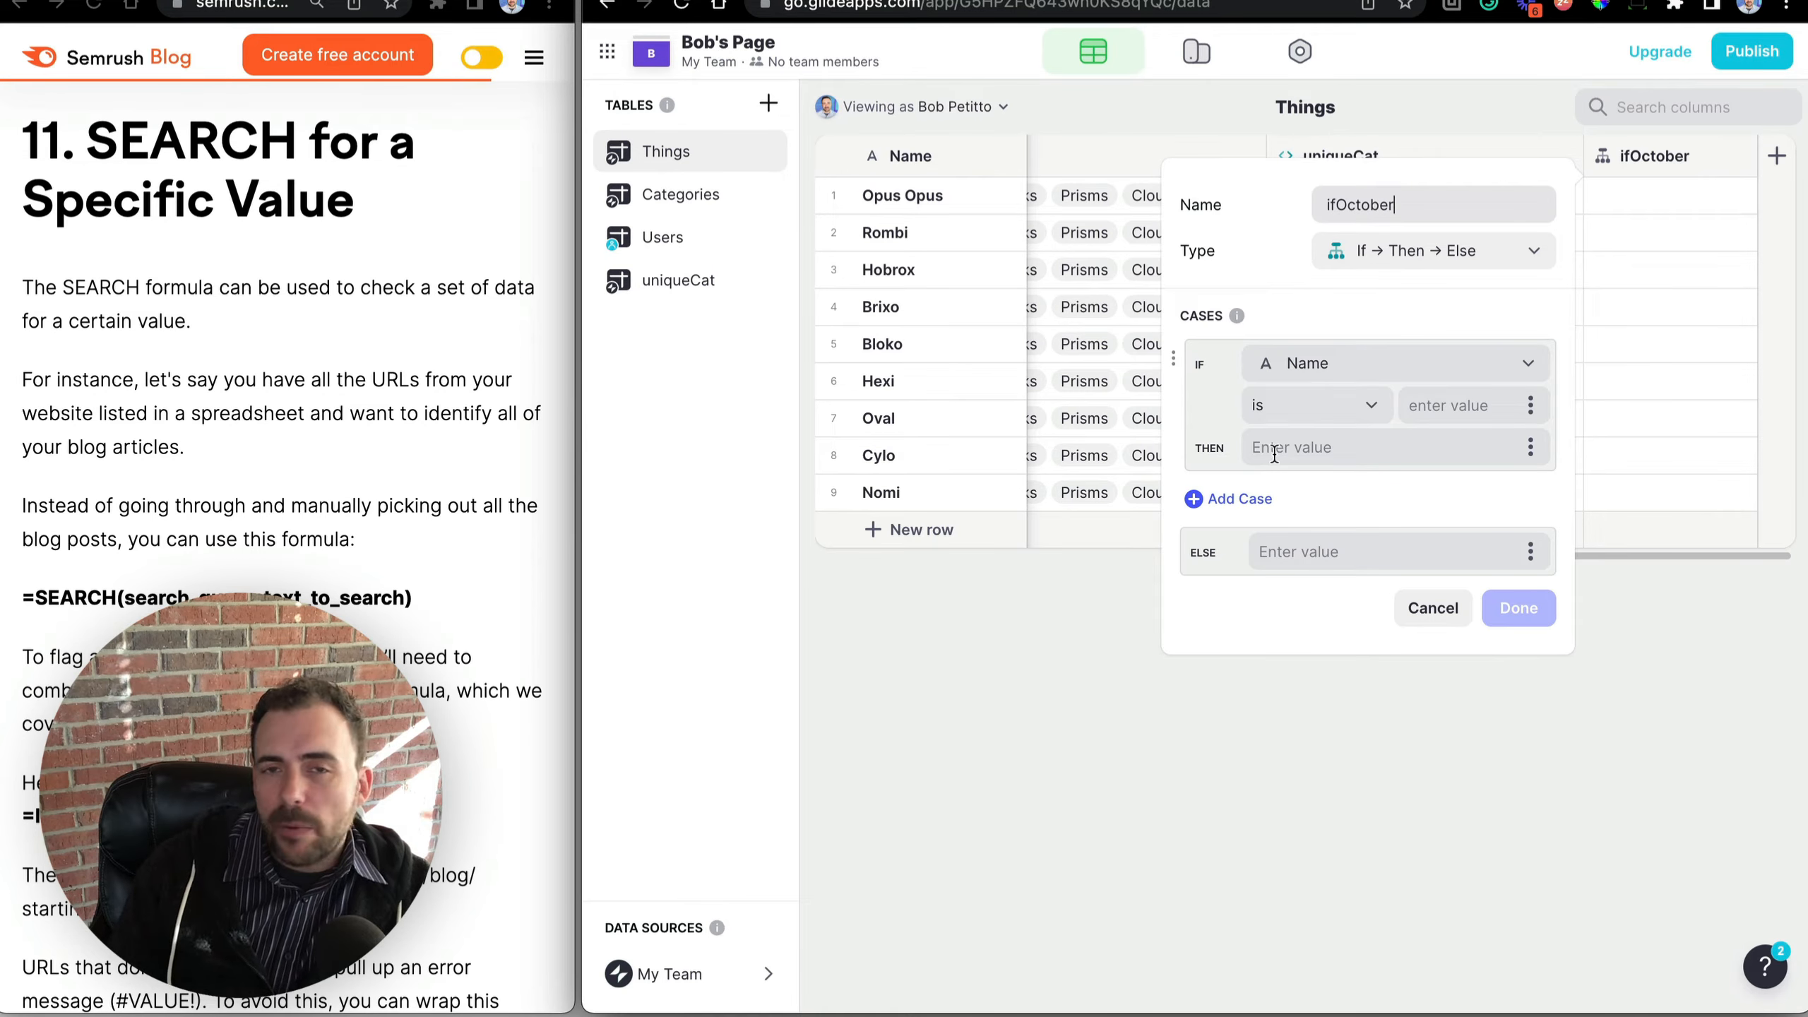
{"action": "left_click", "coordinate": [1302, 363]}
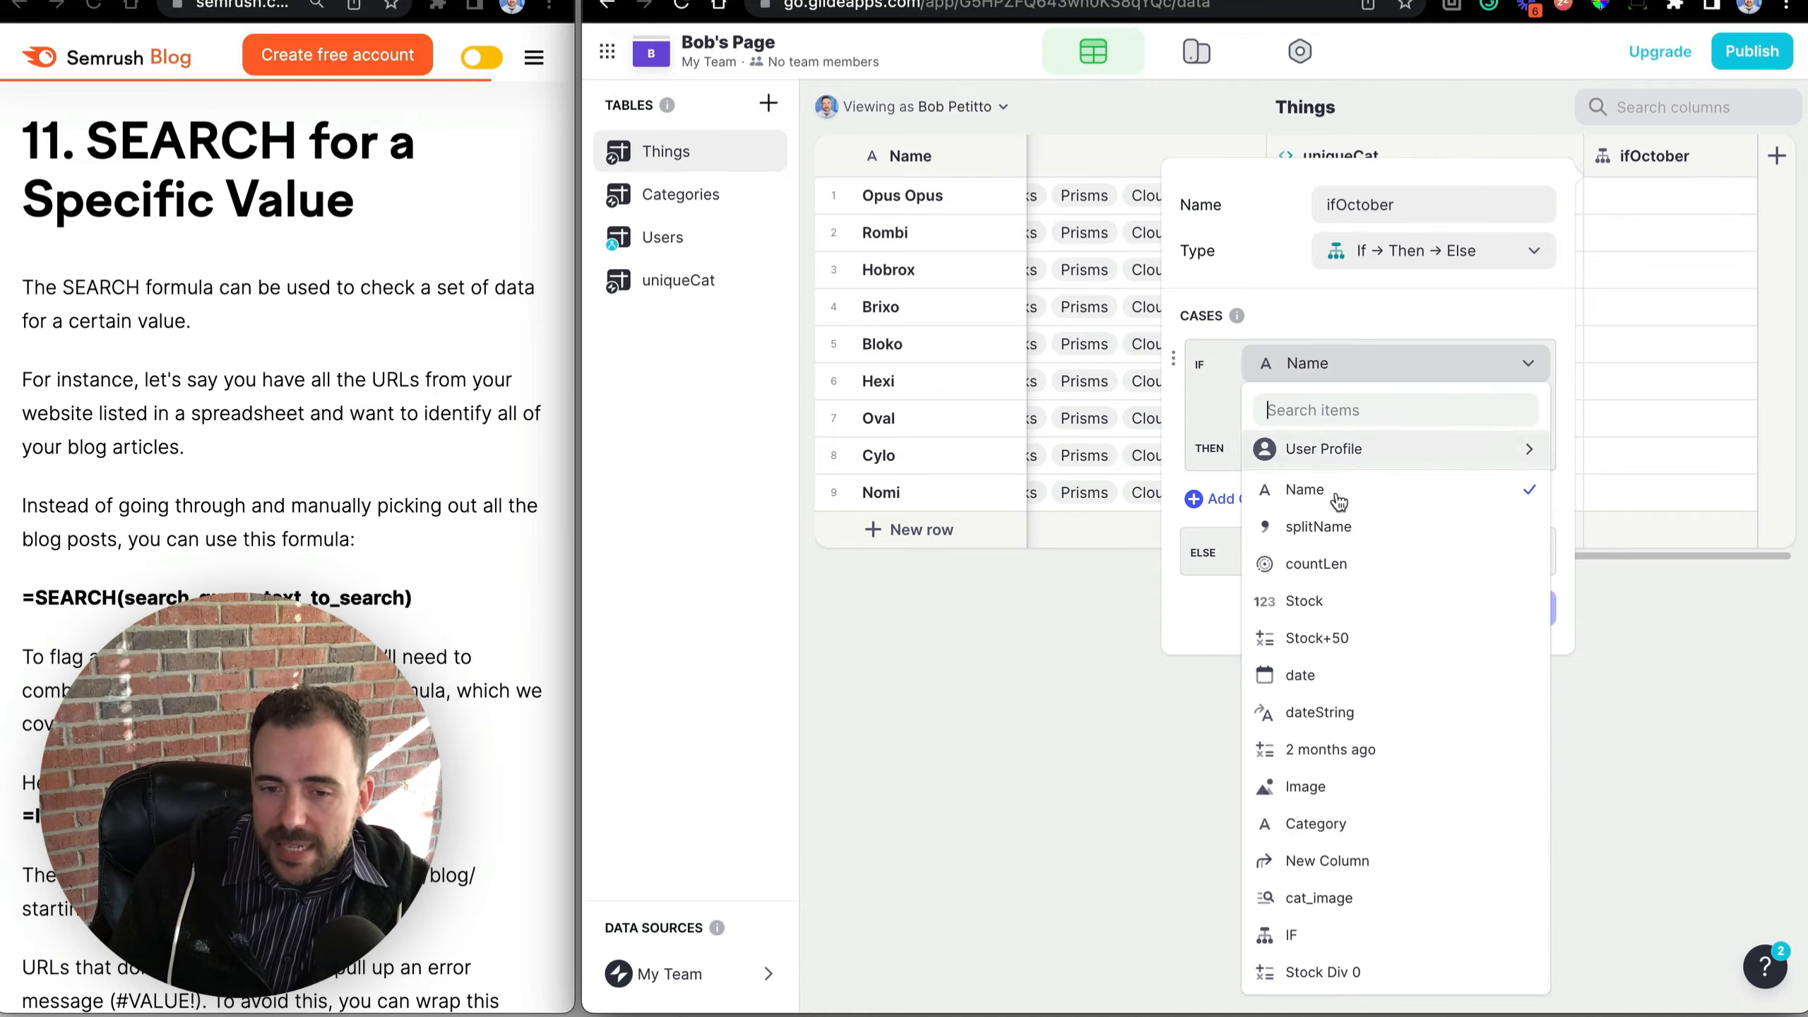
{"action": "left_click", "coordinate": [1314, 674]}
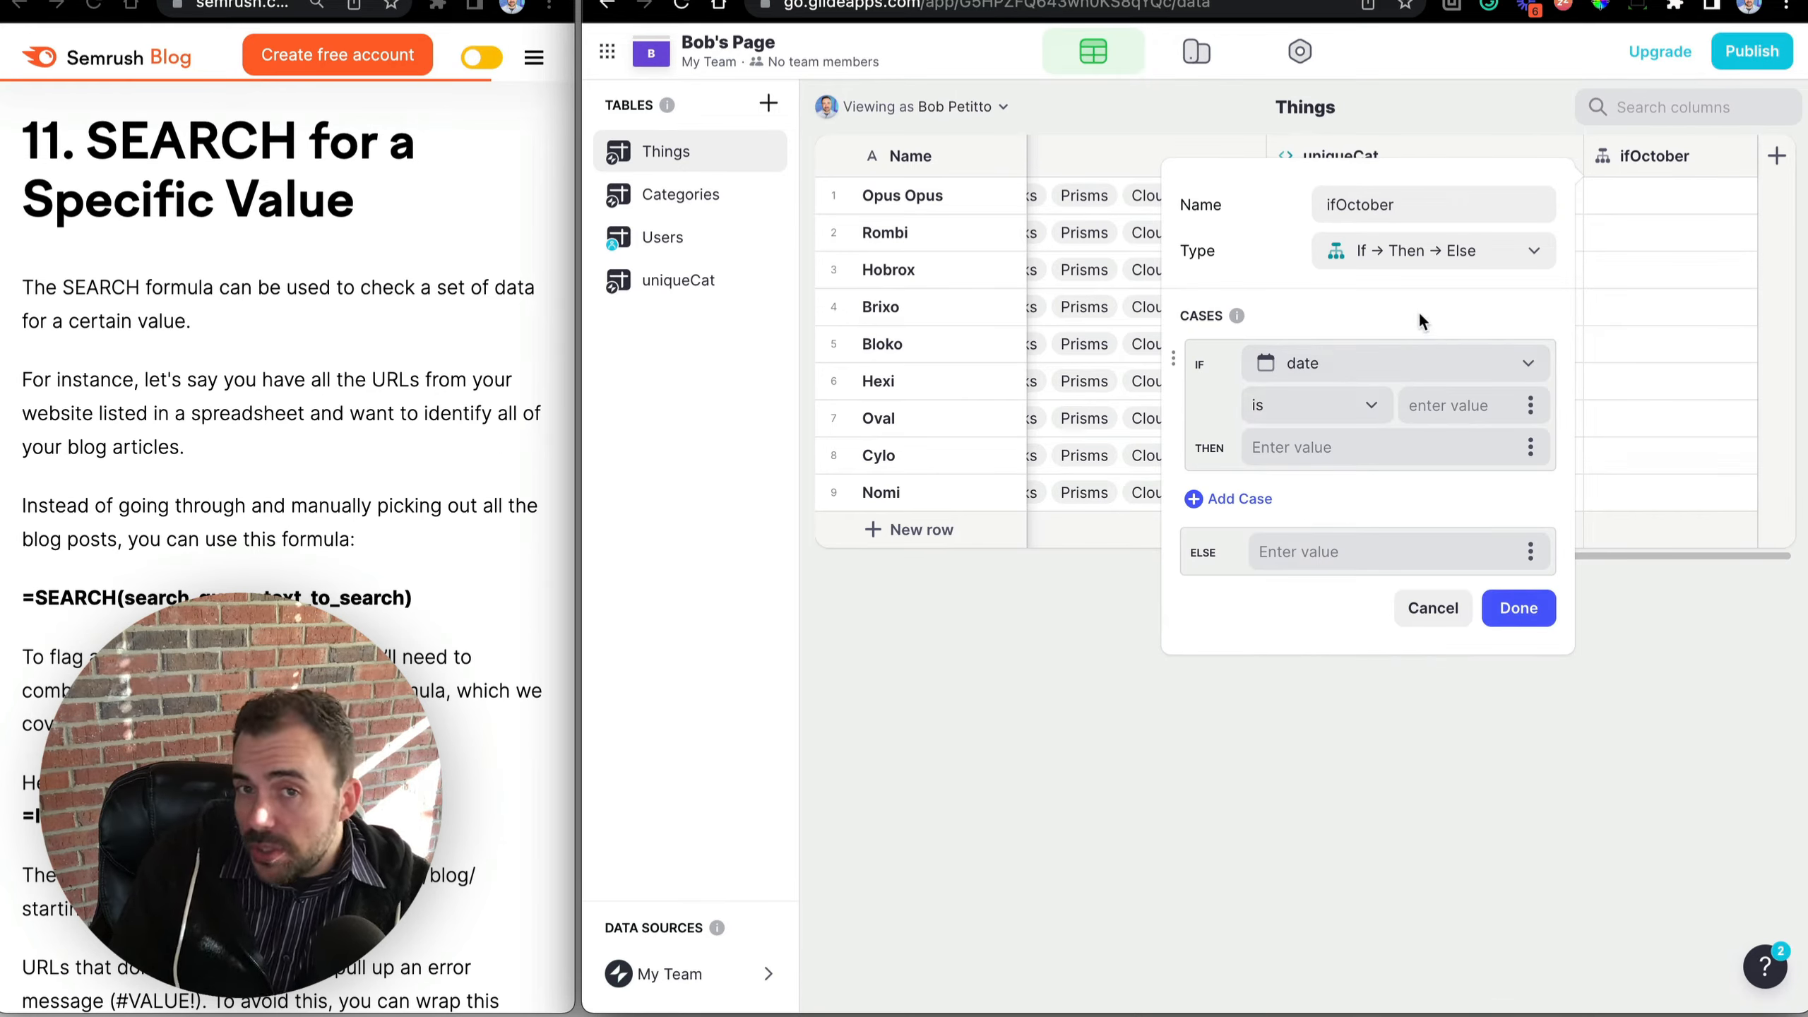
{"action": "left_click", "coordinate": [1344, 405]}
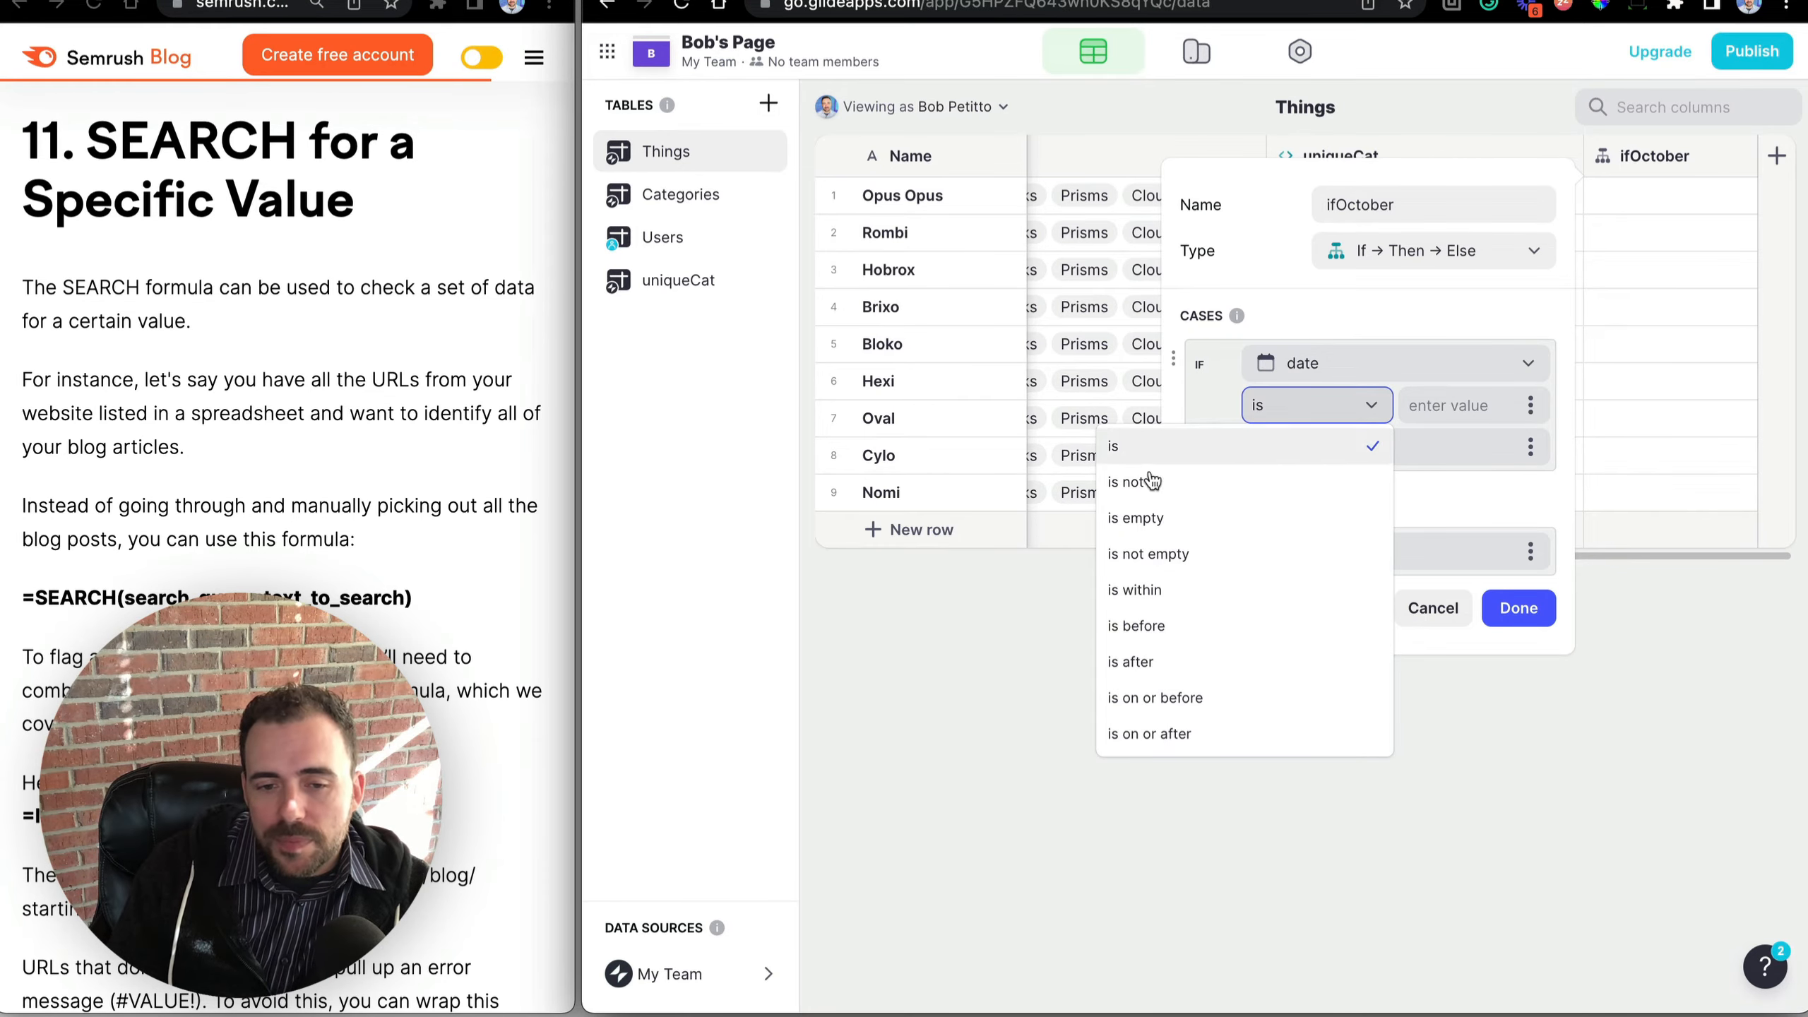
Make ifOctober return October if dateString includes october, save the column, and select its results for Rombi through Brixo.
{"action": "left_click", "coordinate": [1382, 373]}
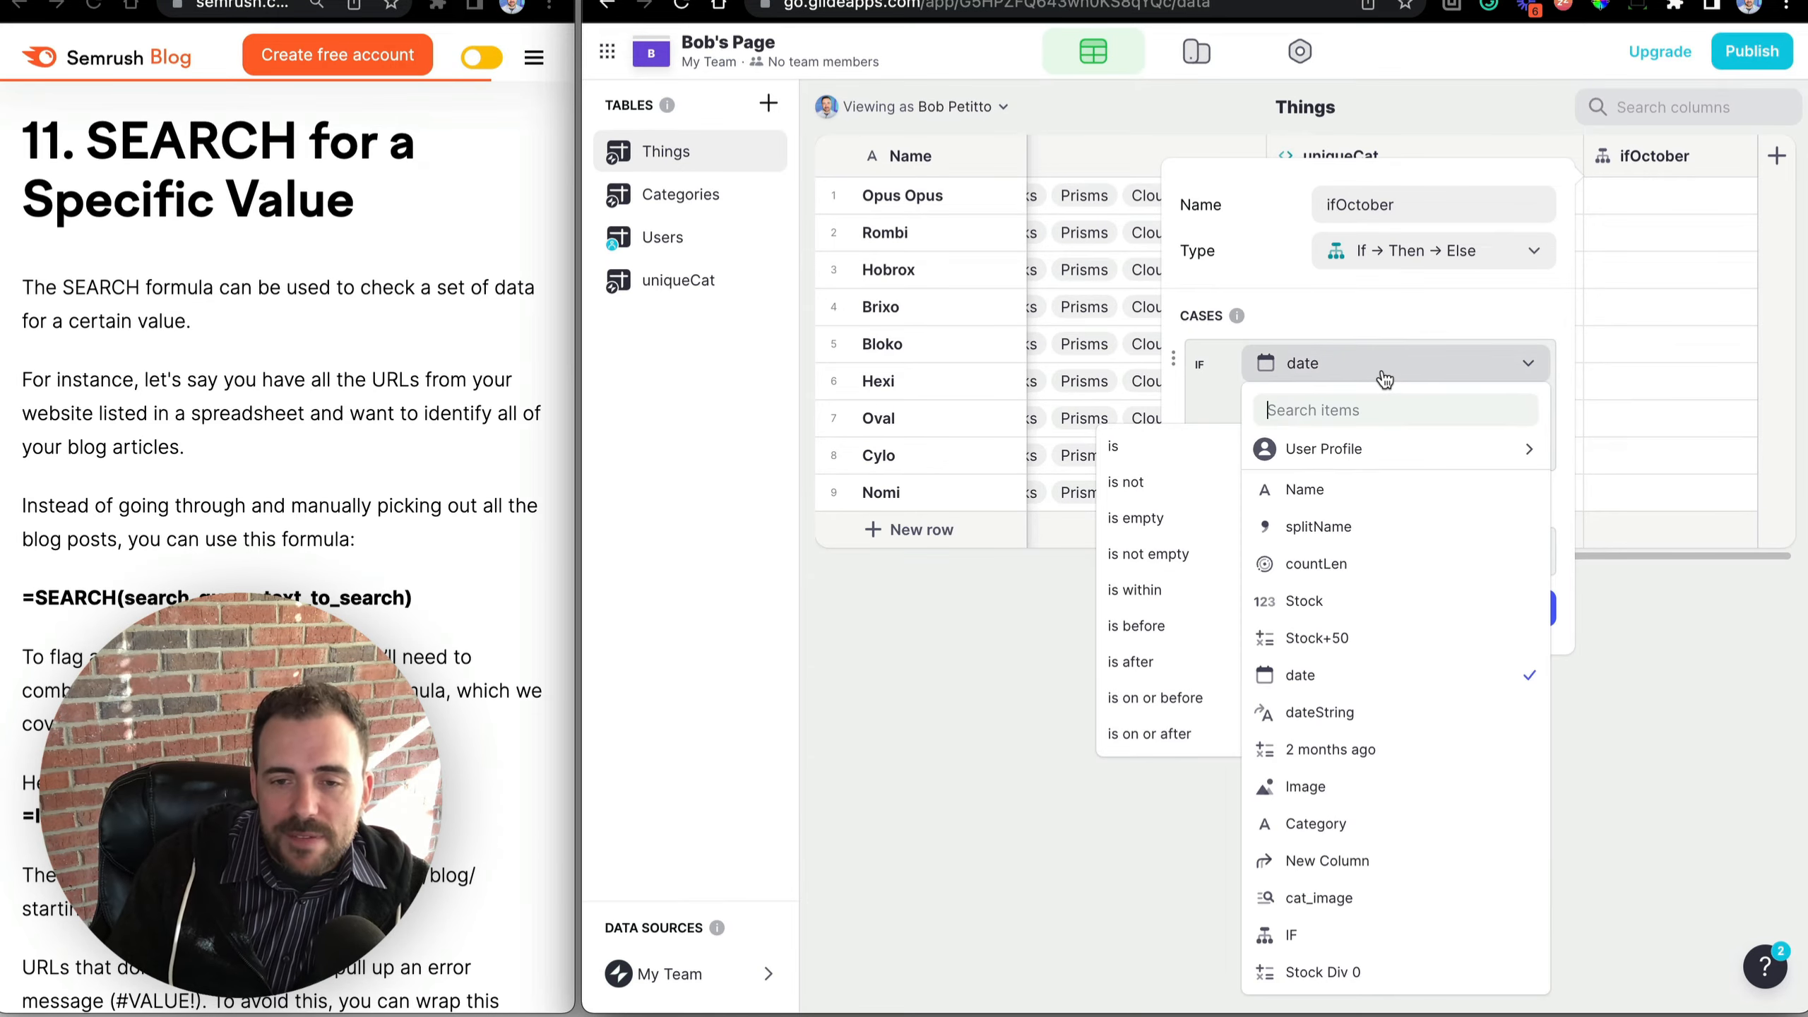
{"action": "left_click", "coordinate": [1338, 711]}
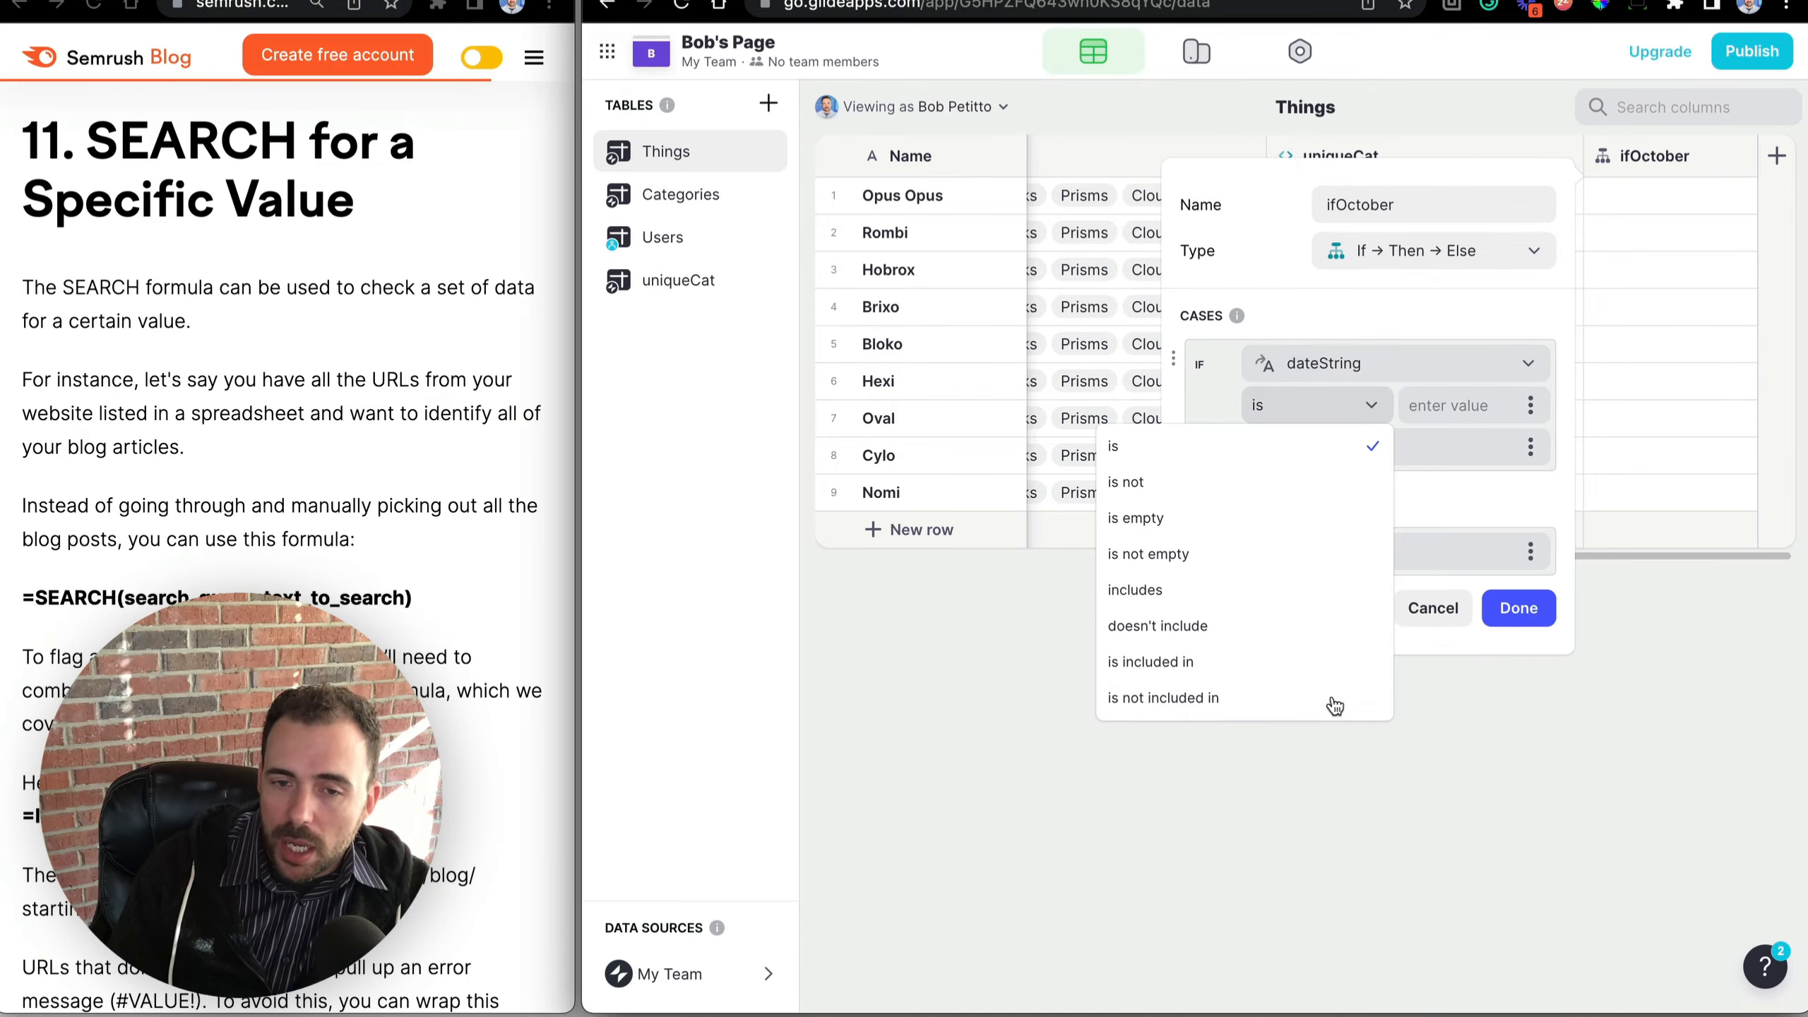
{"action": "left_click", "coordinate": [1152, 604]}
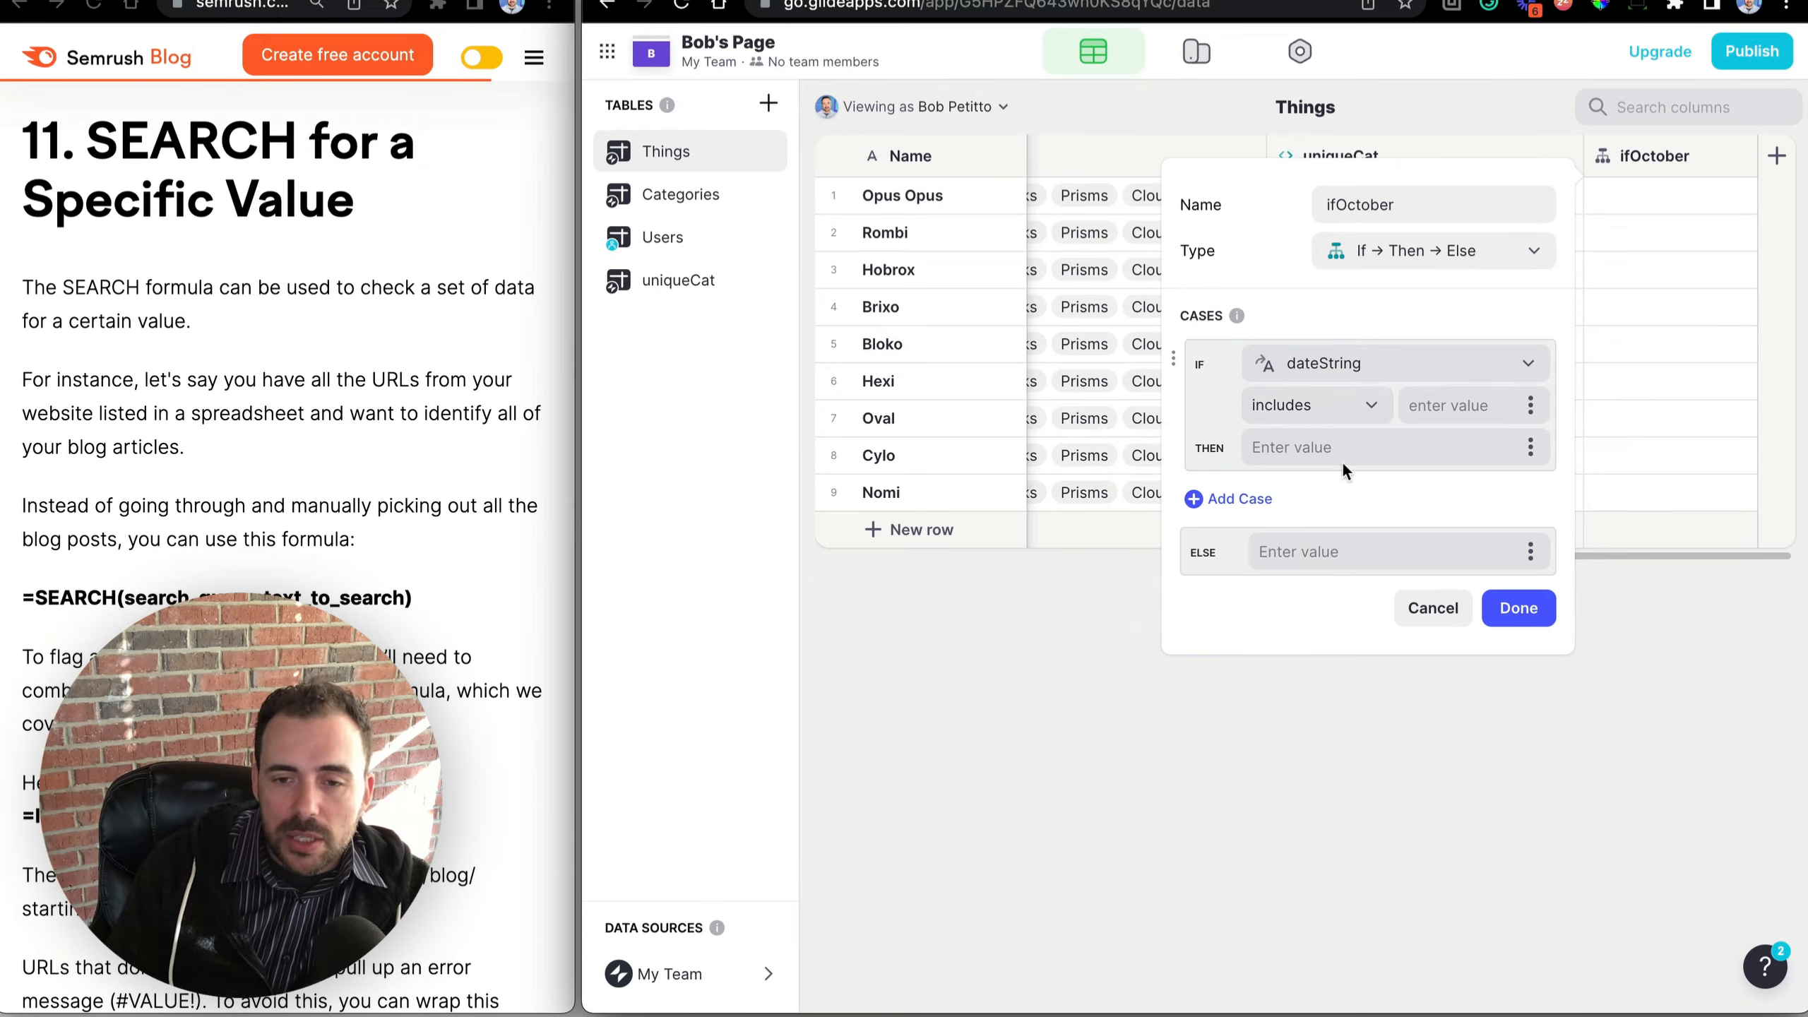
{"action": "type", "text": "october"}
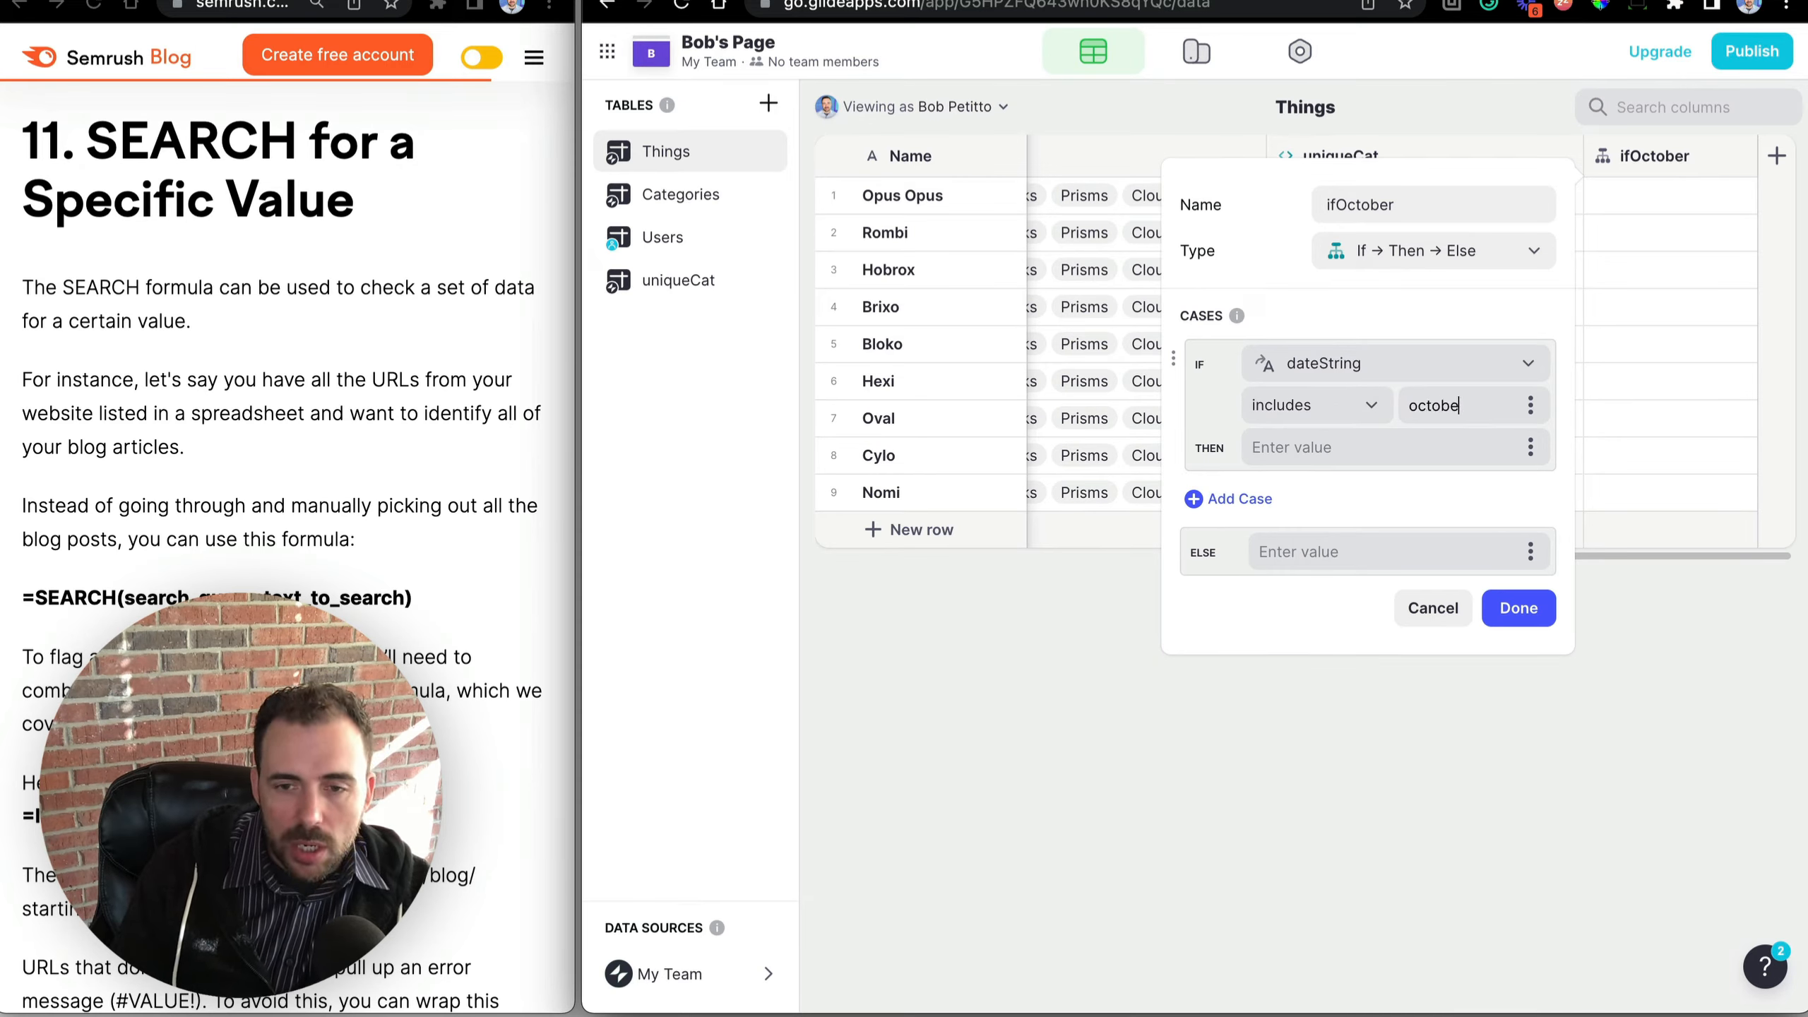
{"action": "left_click", "coordinate": [1335, 447]}
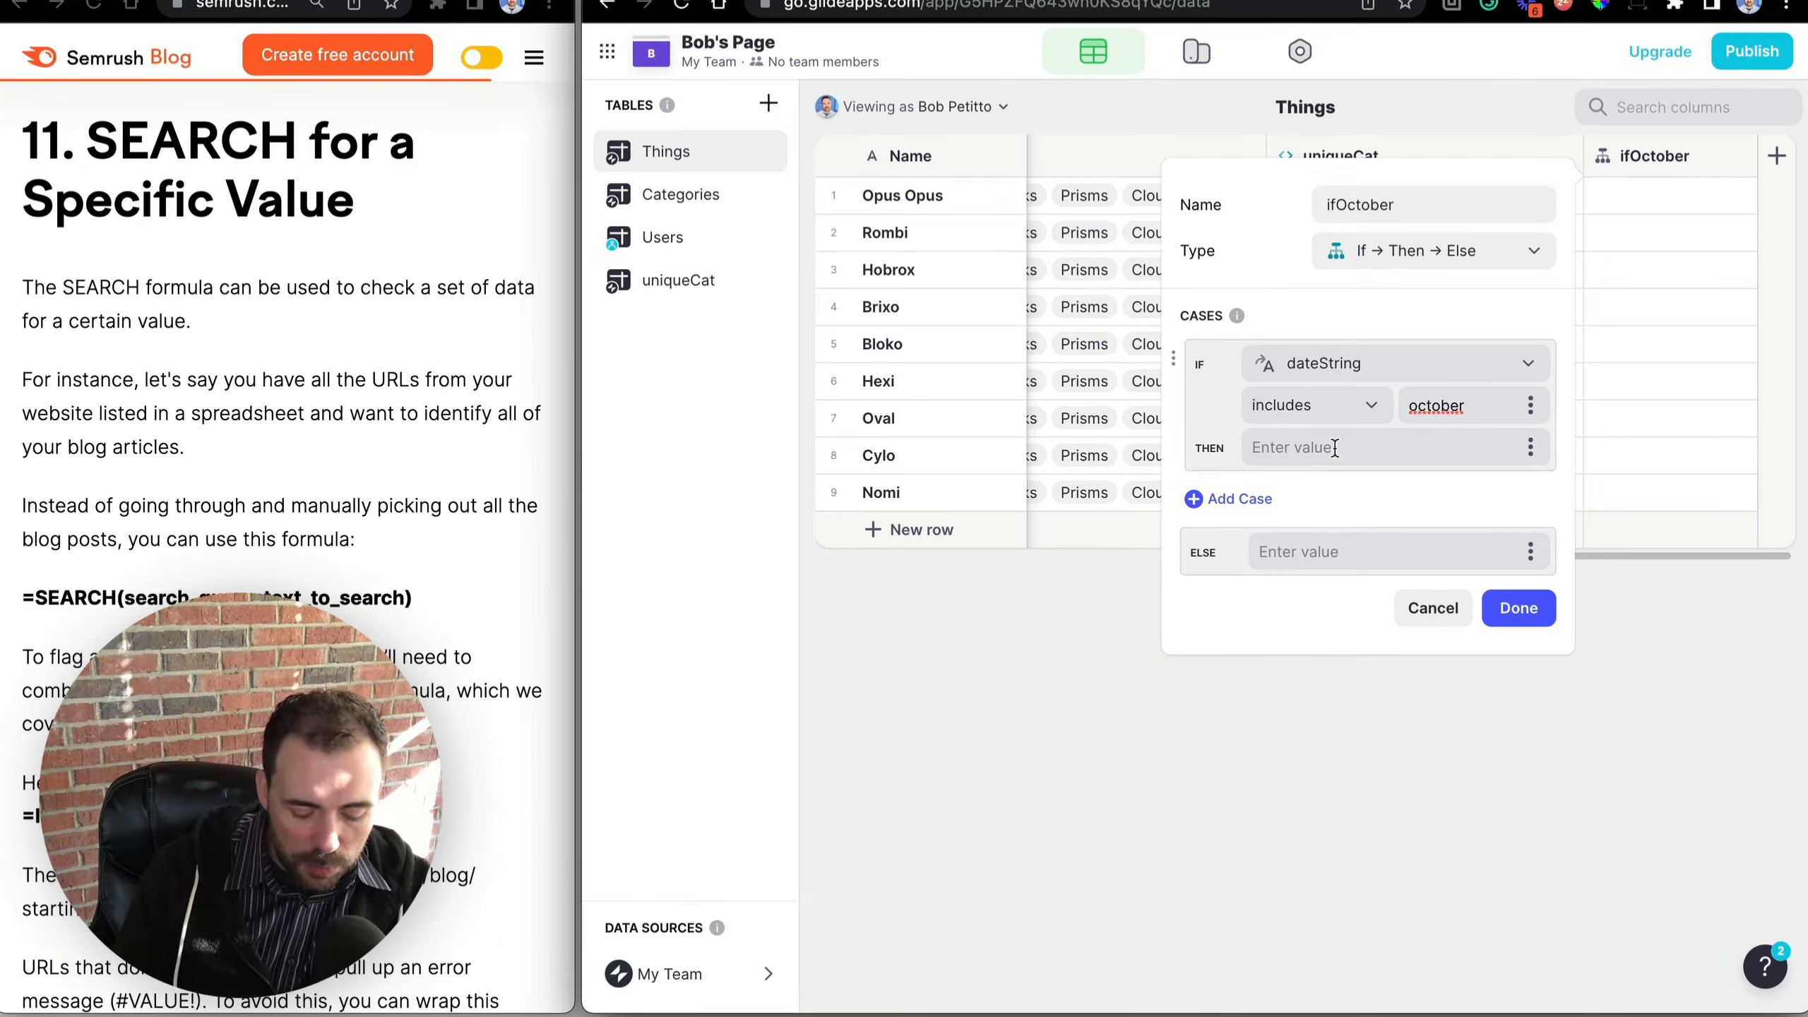
{"action": "type", "text": "October"}
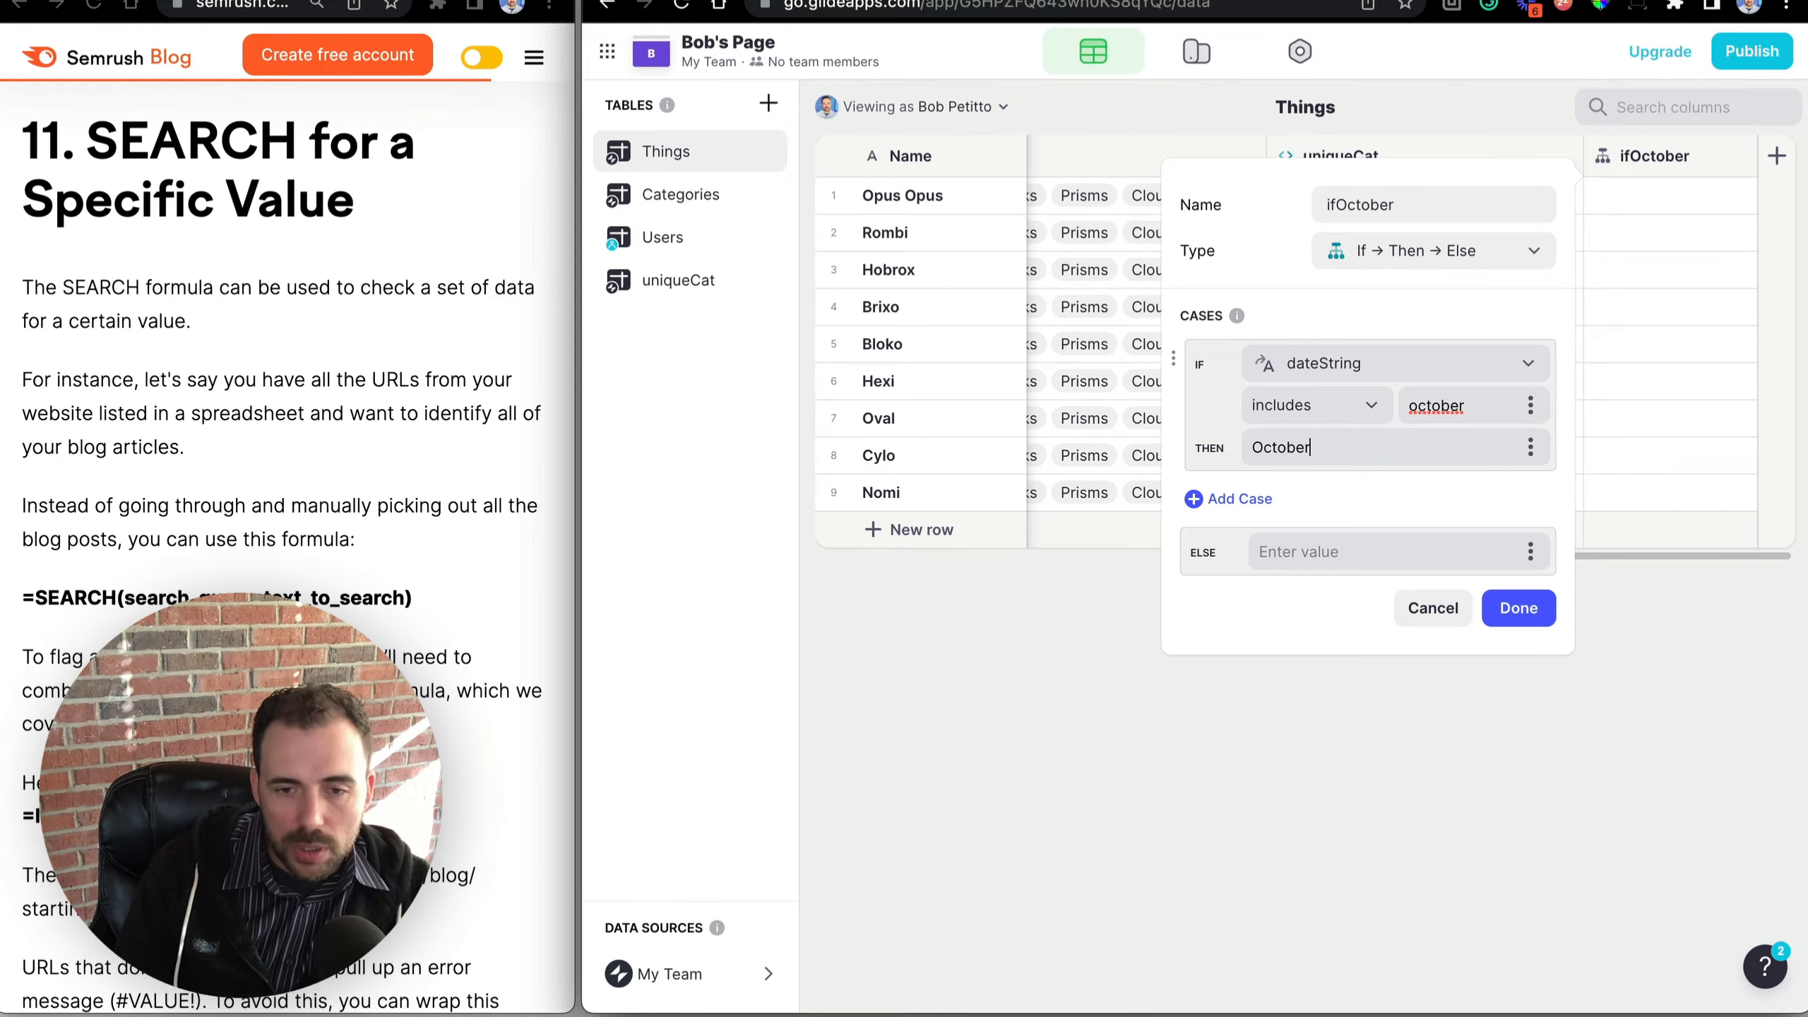
{"action": "left_click", "coordinate": [1519, 607]}
{"action": "left_click_drag", "start_coordinate": [1670, 242], "coordinate": [1673, 311]}
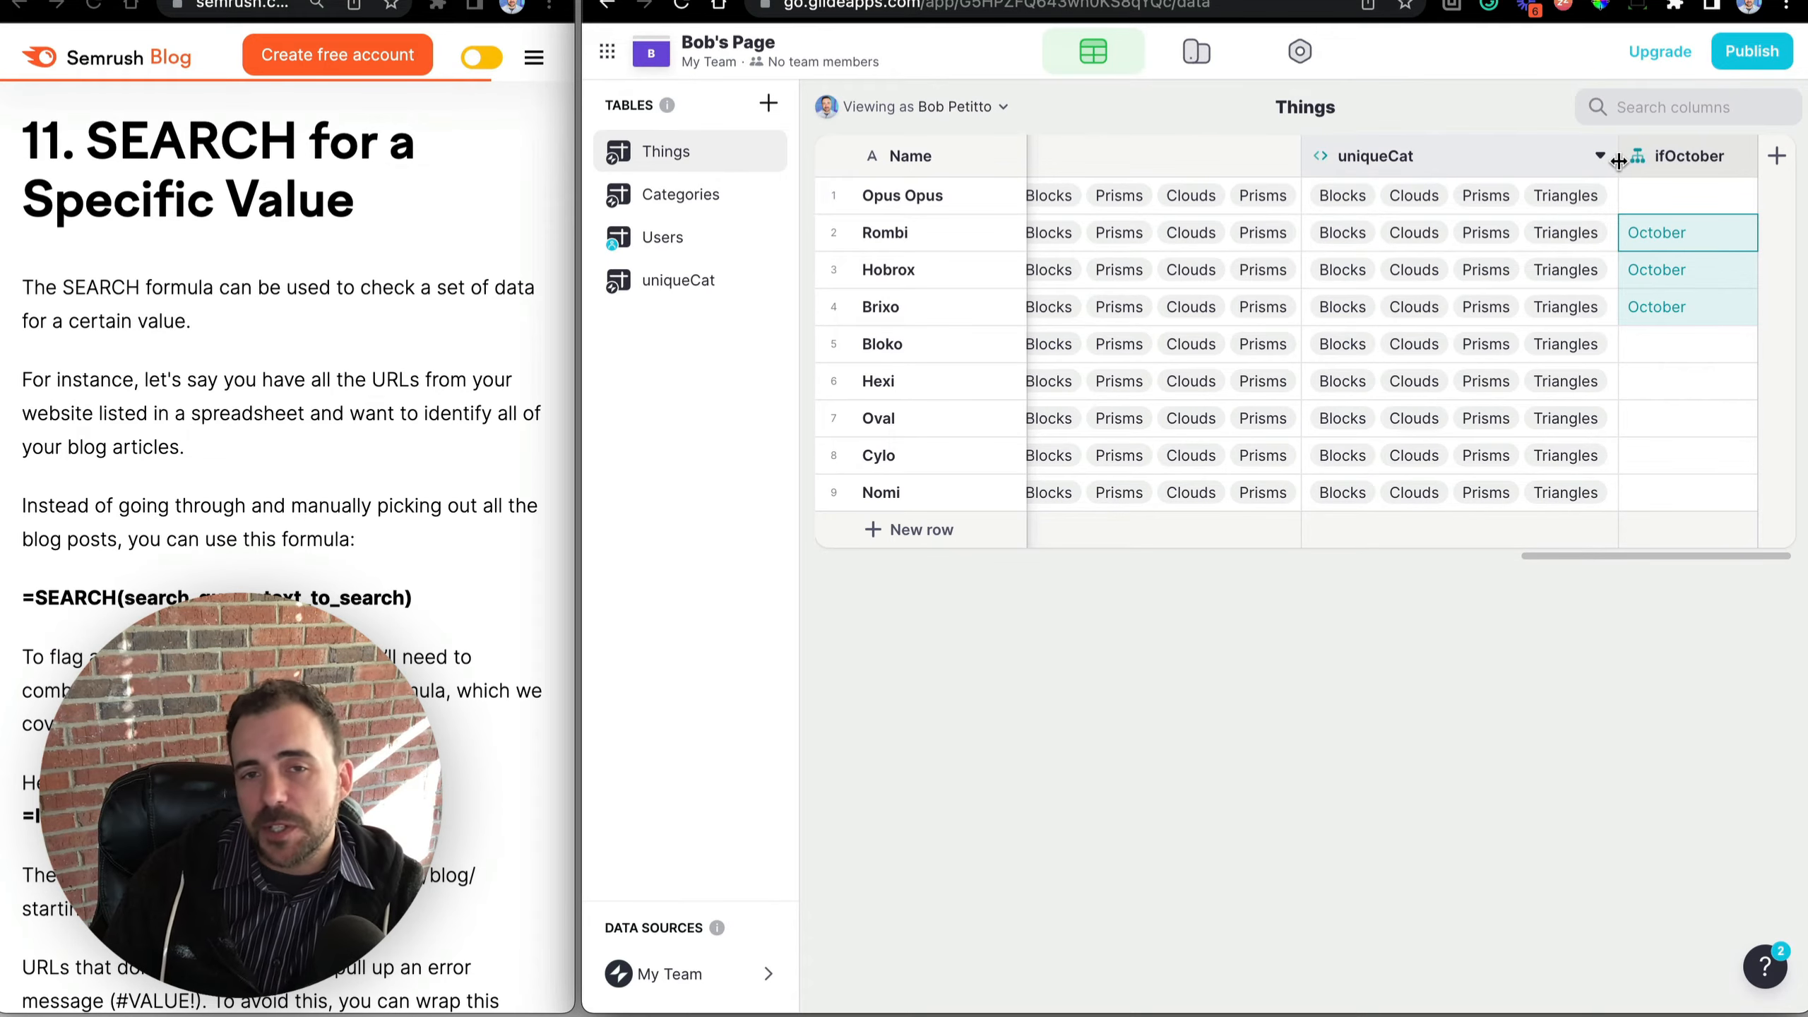
Consult the article's TODAY section and add a Math column named Today at the end of the Things table.
{"action": "scroll", "coordinate": [450, 769], "scroll_direction": "down", "scroll_amount": 10}
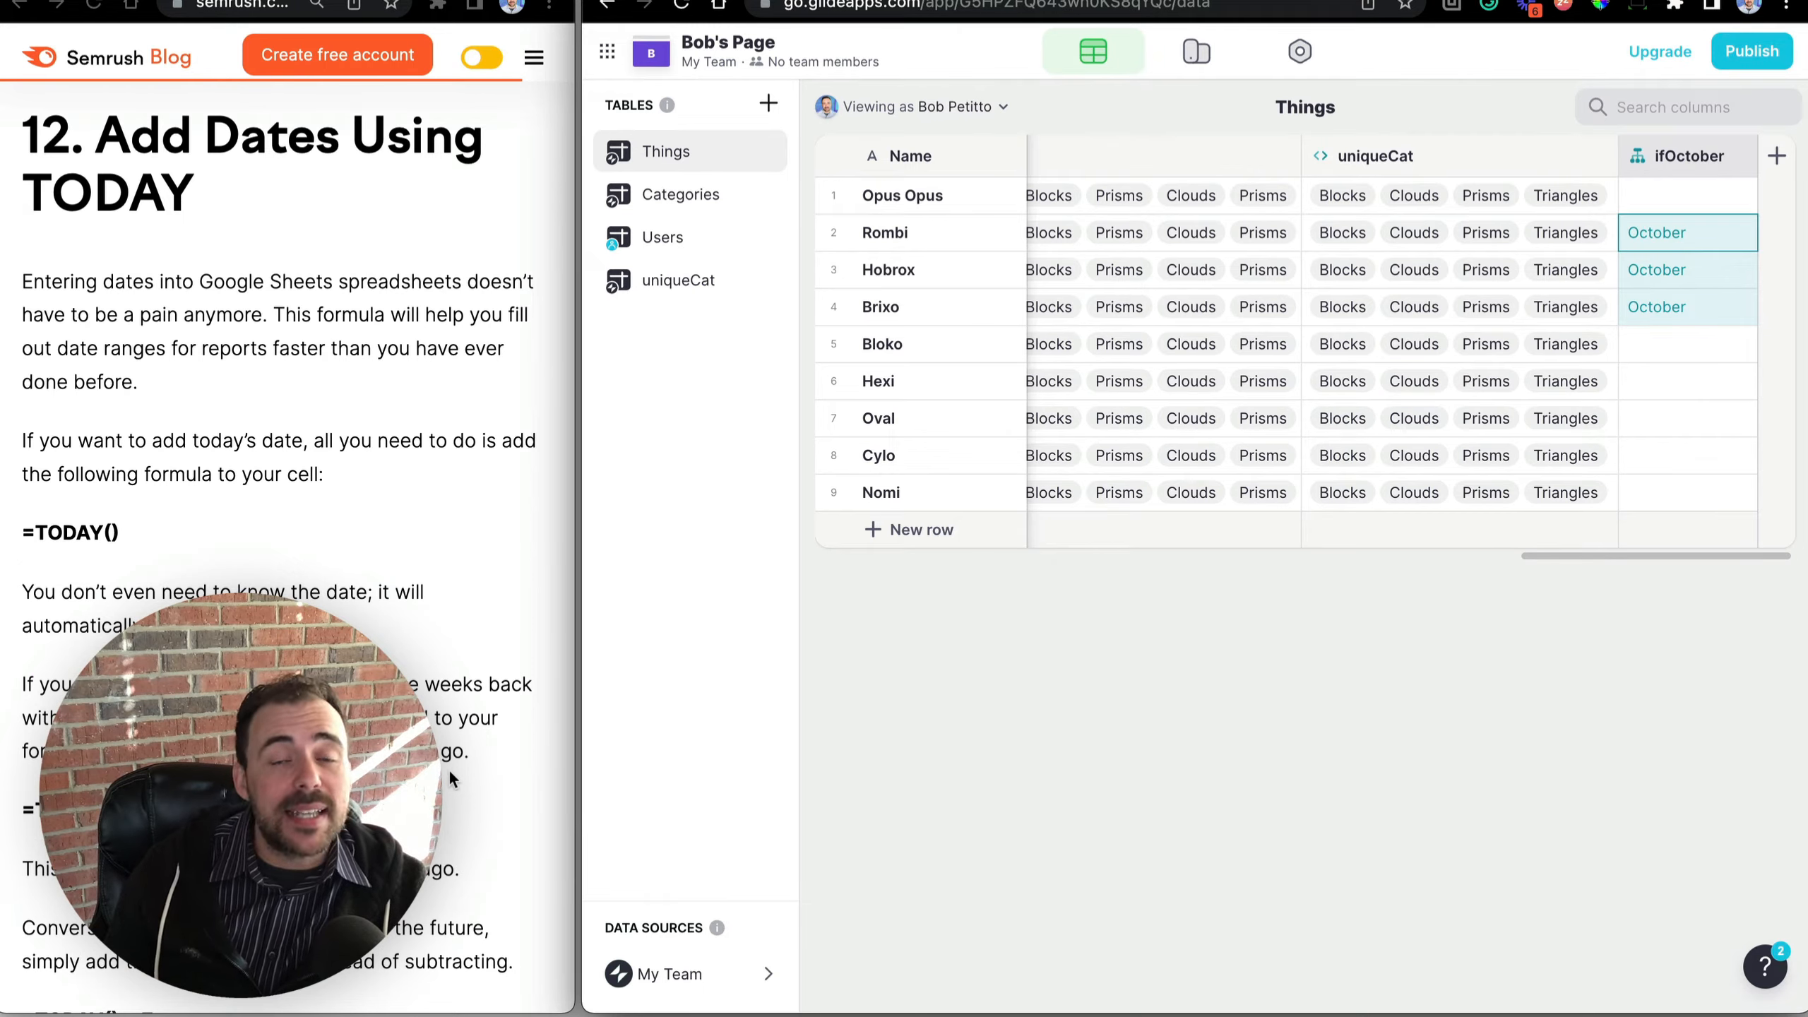
{"action": "left_click", "coordinate": [1778, 157]}
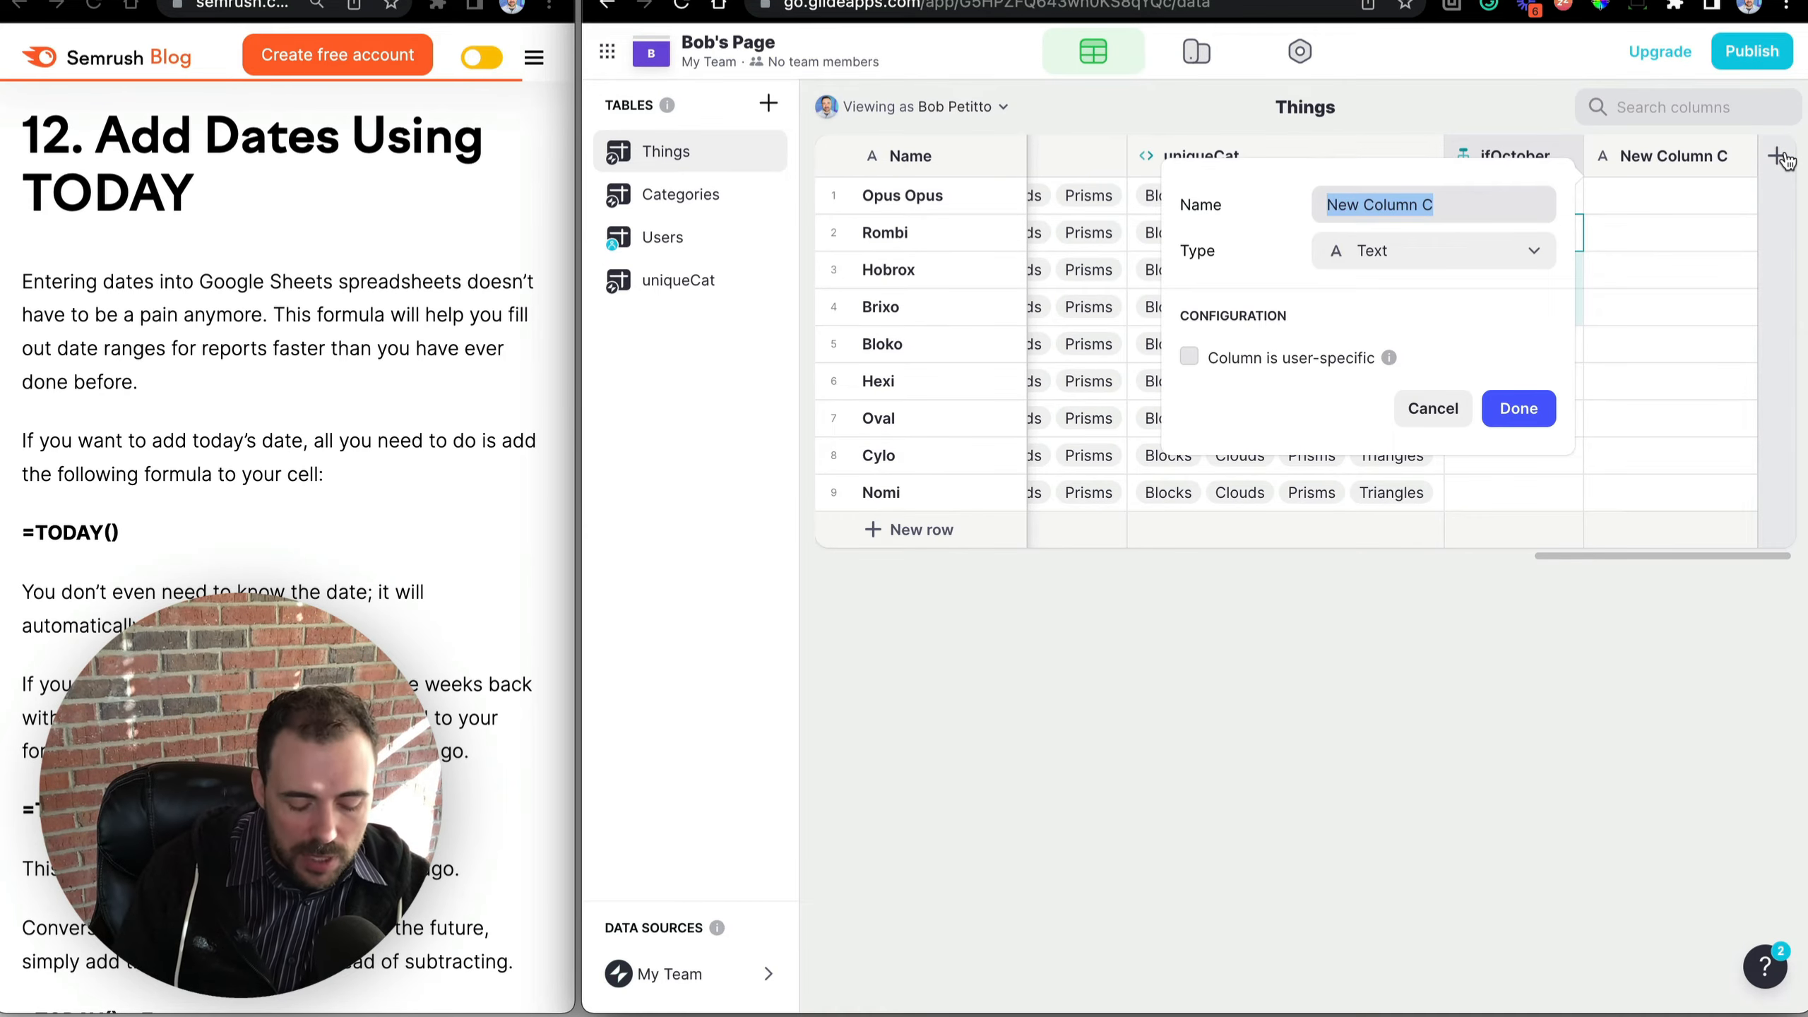
{"action": "type", "text": "Today"}
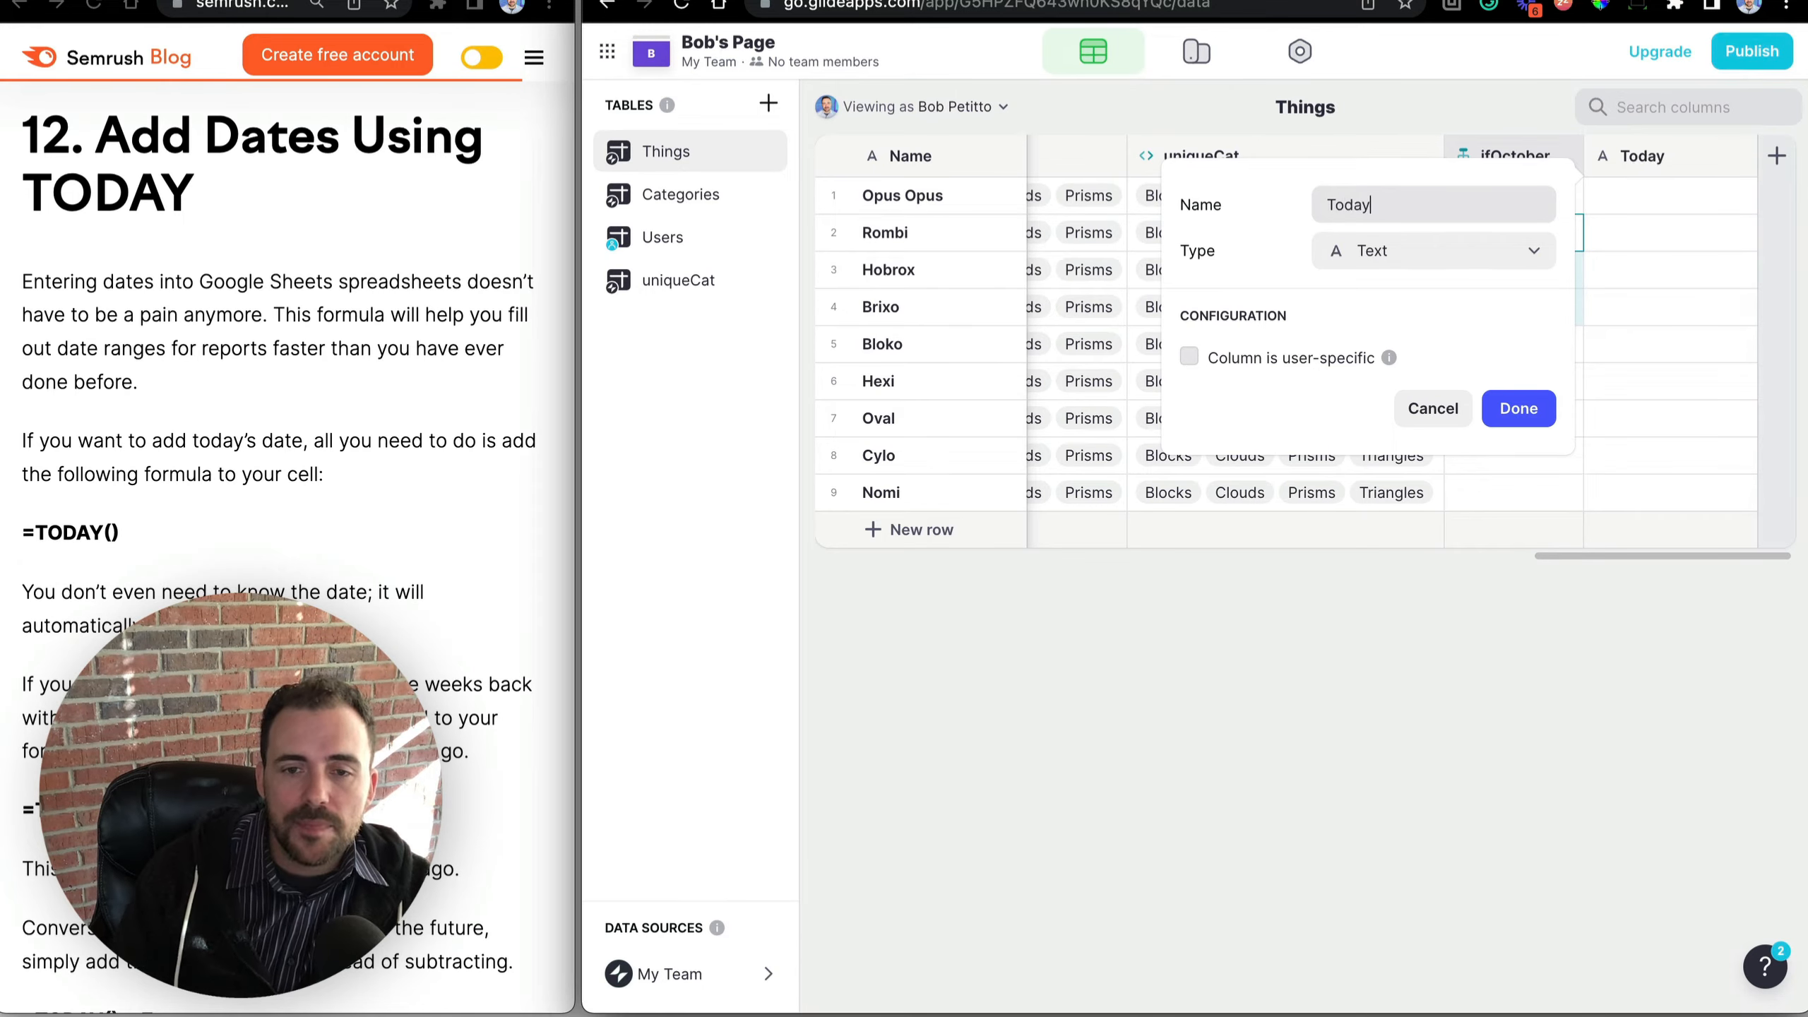
{"action": "left_click", "coordinate": [1439, 246]}
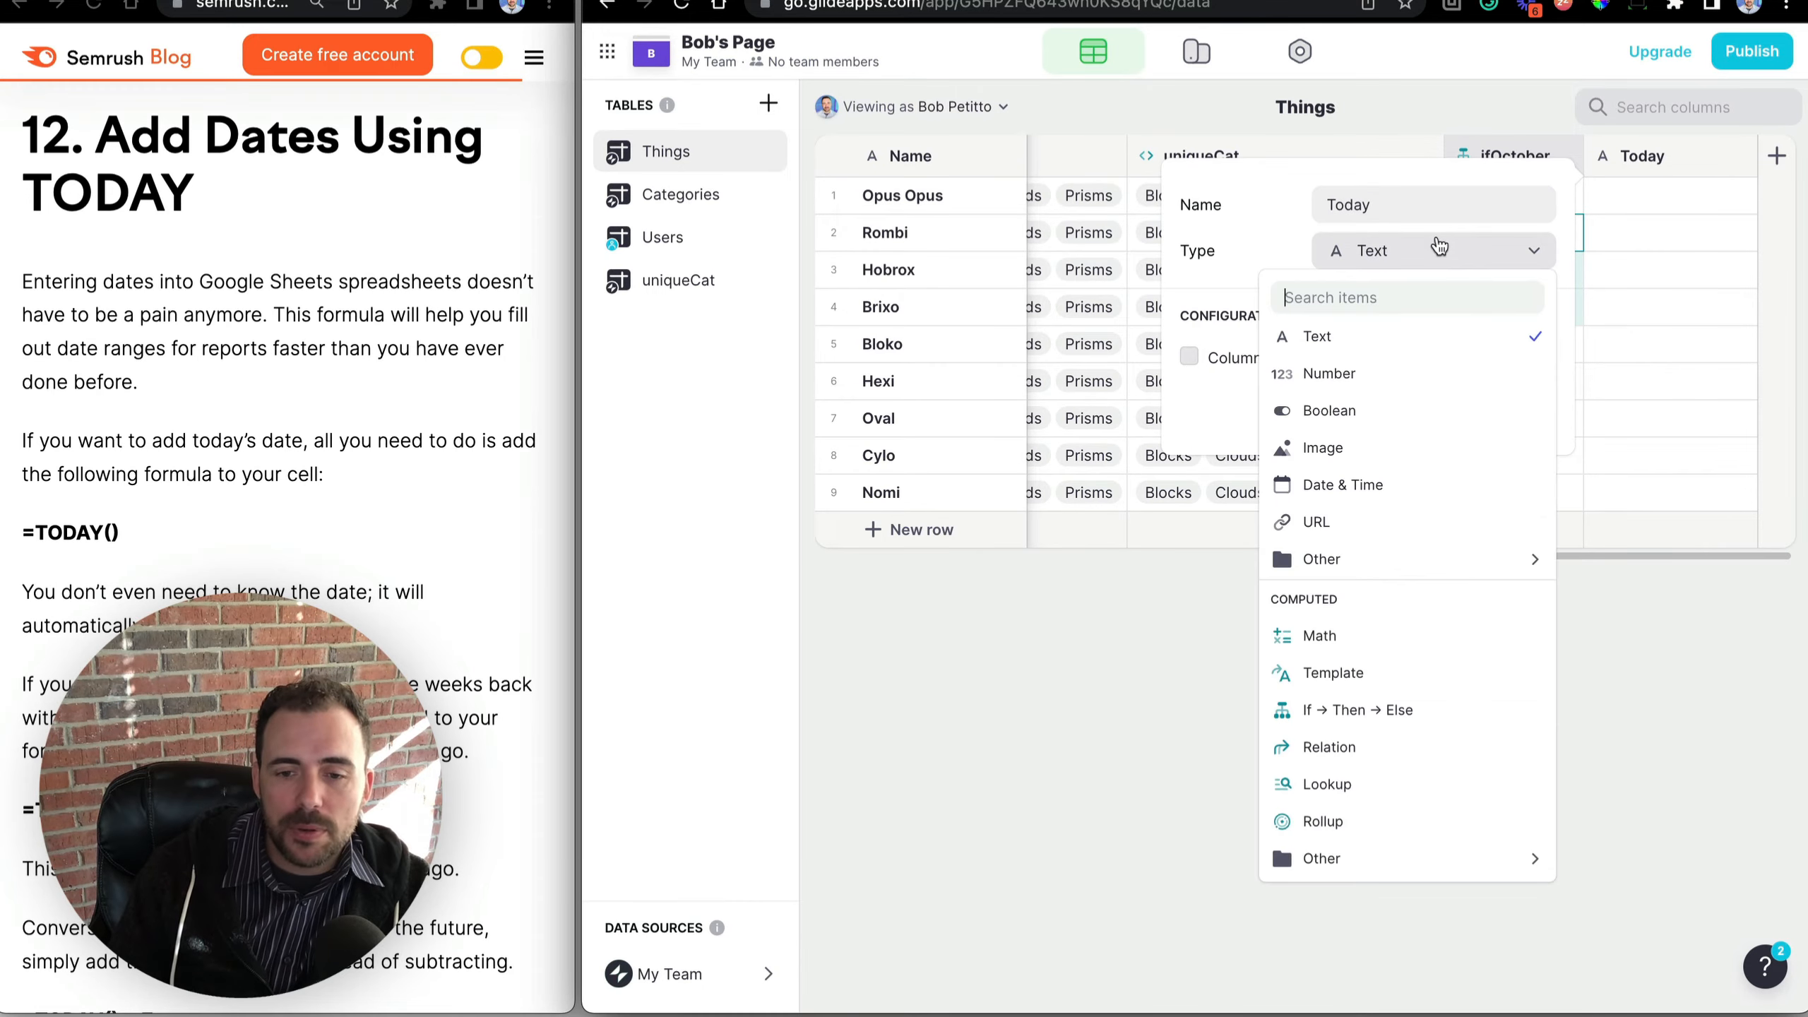
{"action": "left_click", "coordinate": [1356, 636]}
Set the Today formula to now, replace now with the Now value, save the column, and inspect the Opus Opus value.
{"action": "left_click", "coordinate": [1281, 360]}
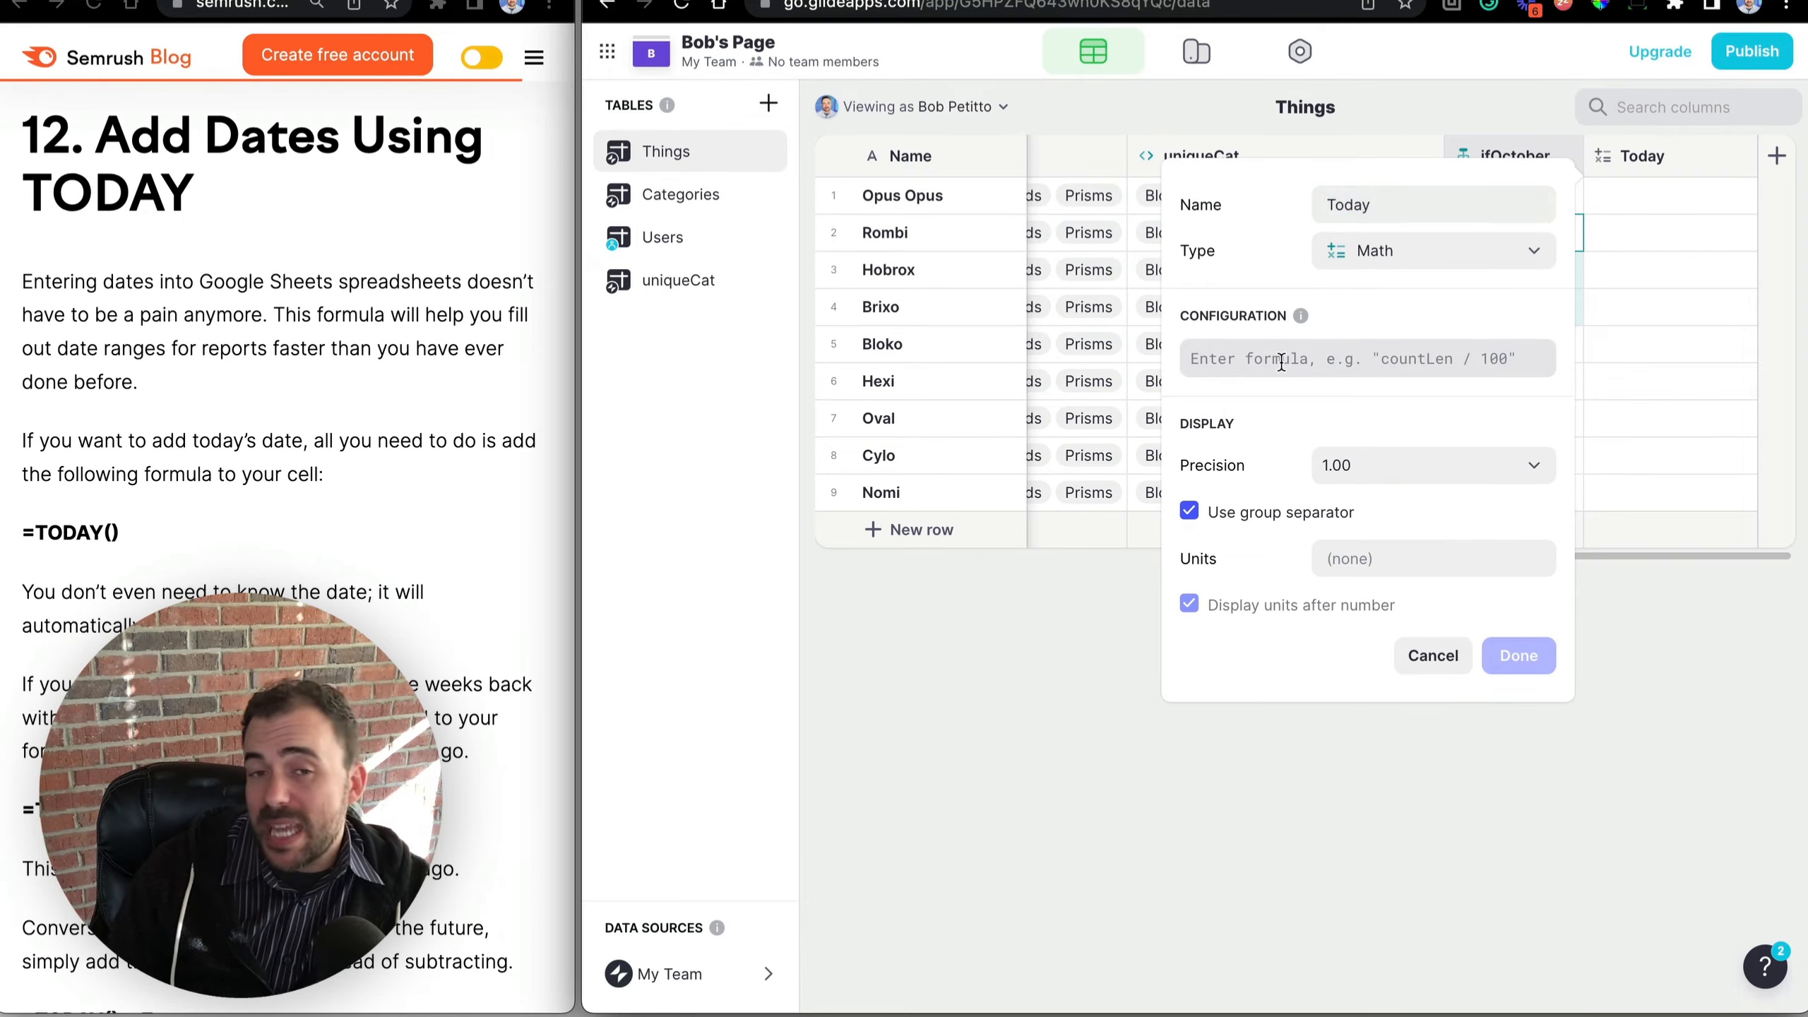
{"action": "type", "text": "now"}
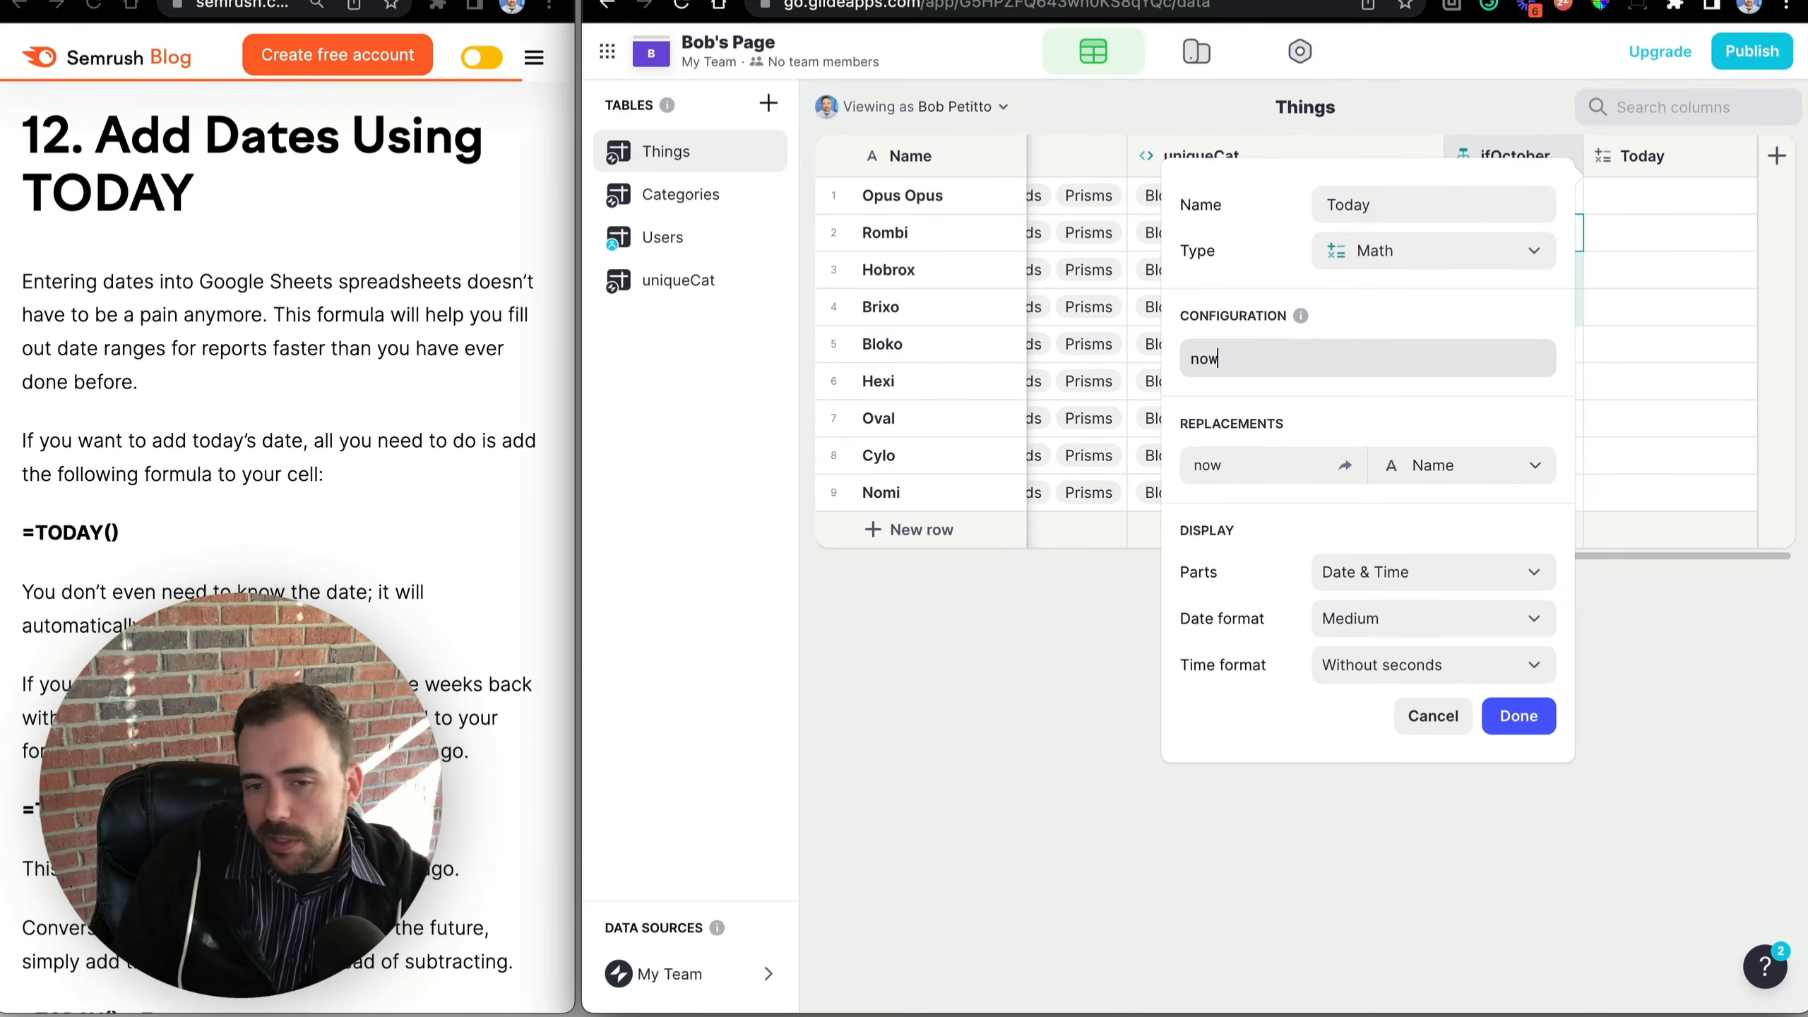
{"action": "left_click", "coordinate": [1470, 466]}
{"action": "left_click", "coordinate": [1452, 548]}
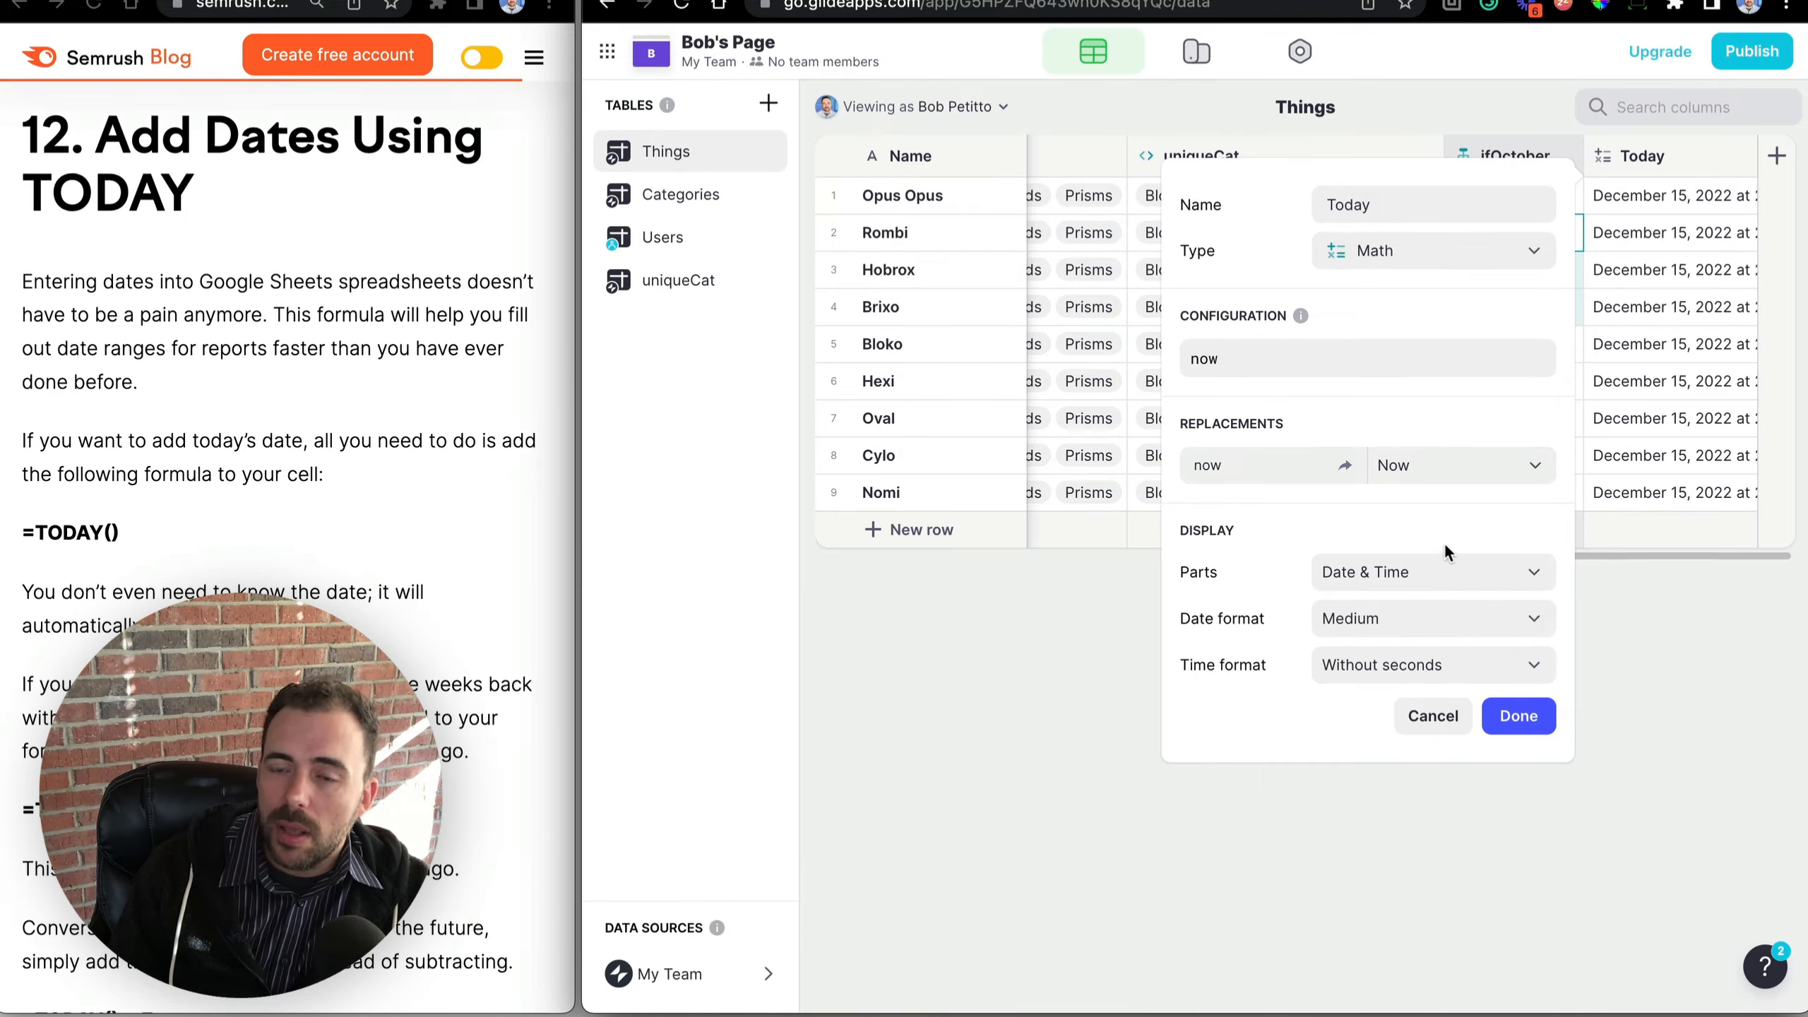
{"action": "left_click", "coordinate": [1518, 714]}
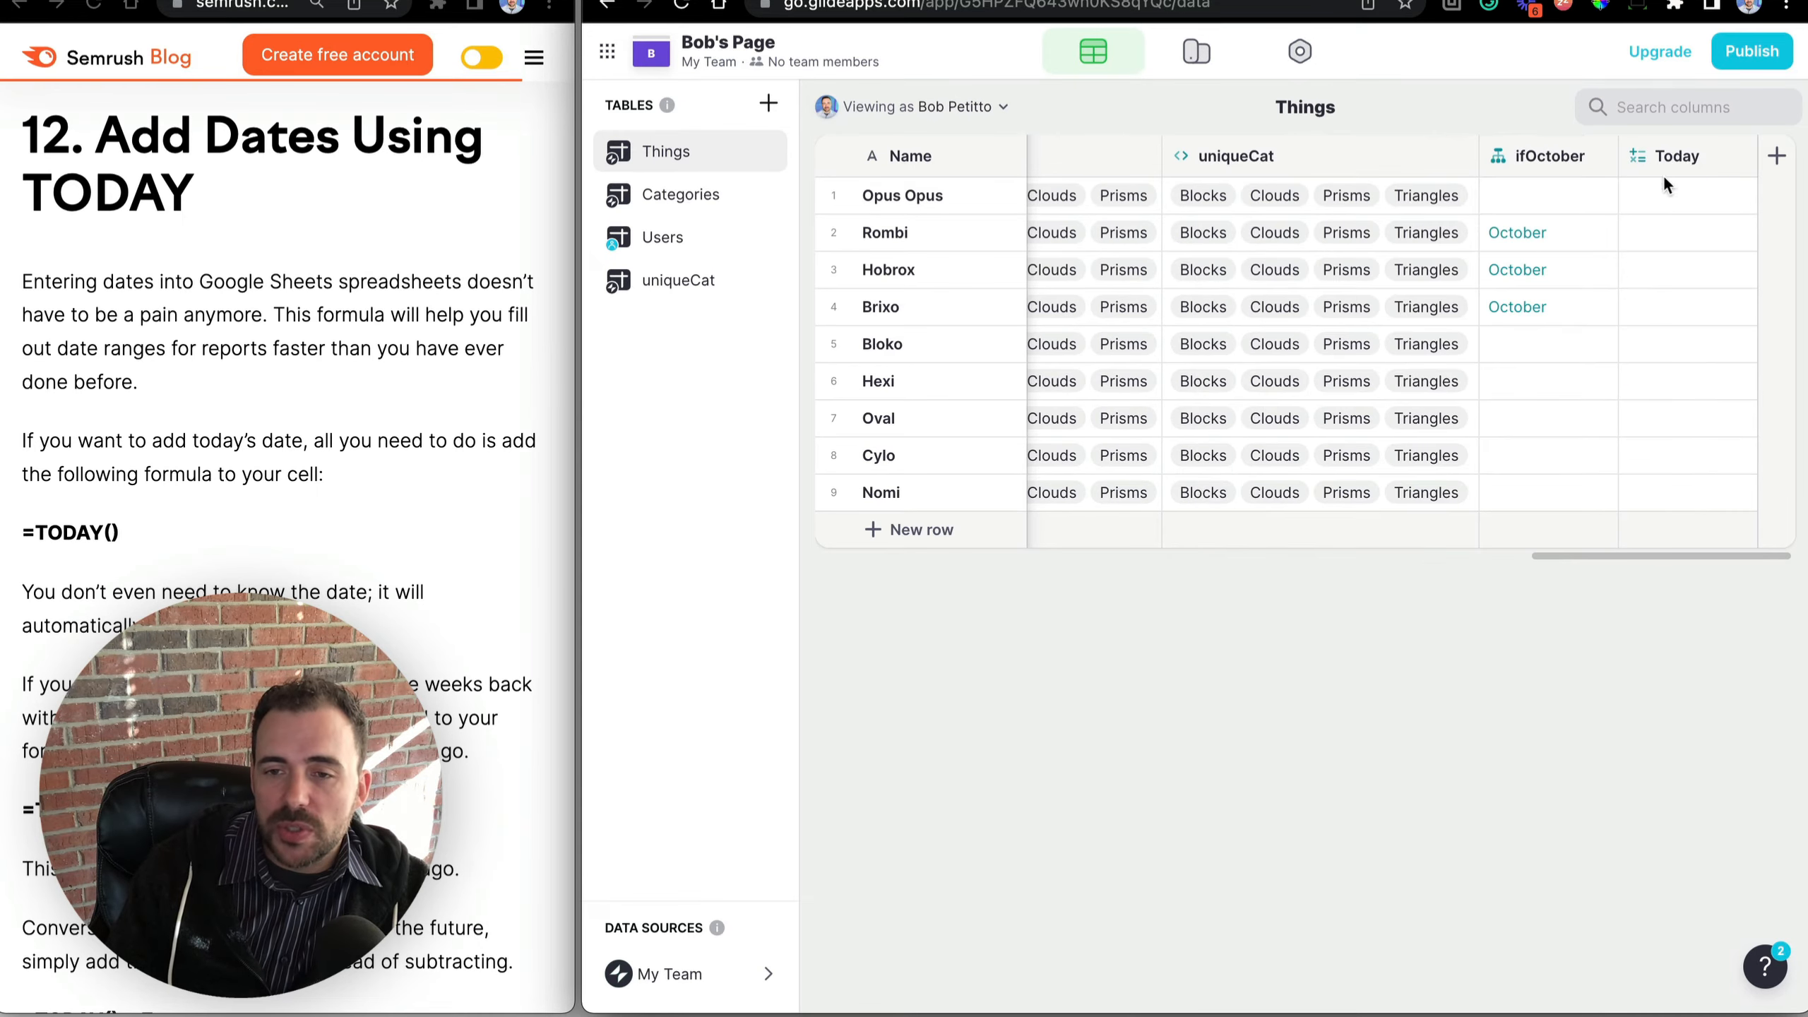
{"action": "left_click", "coordinate": [1689, 198]}
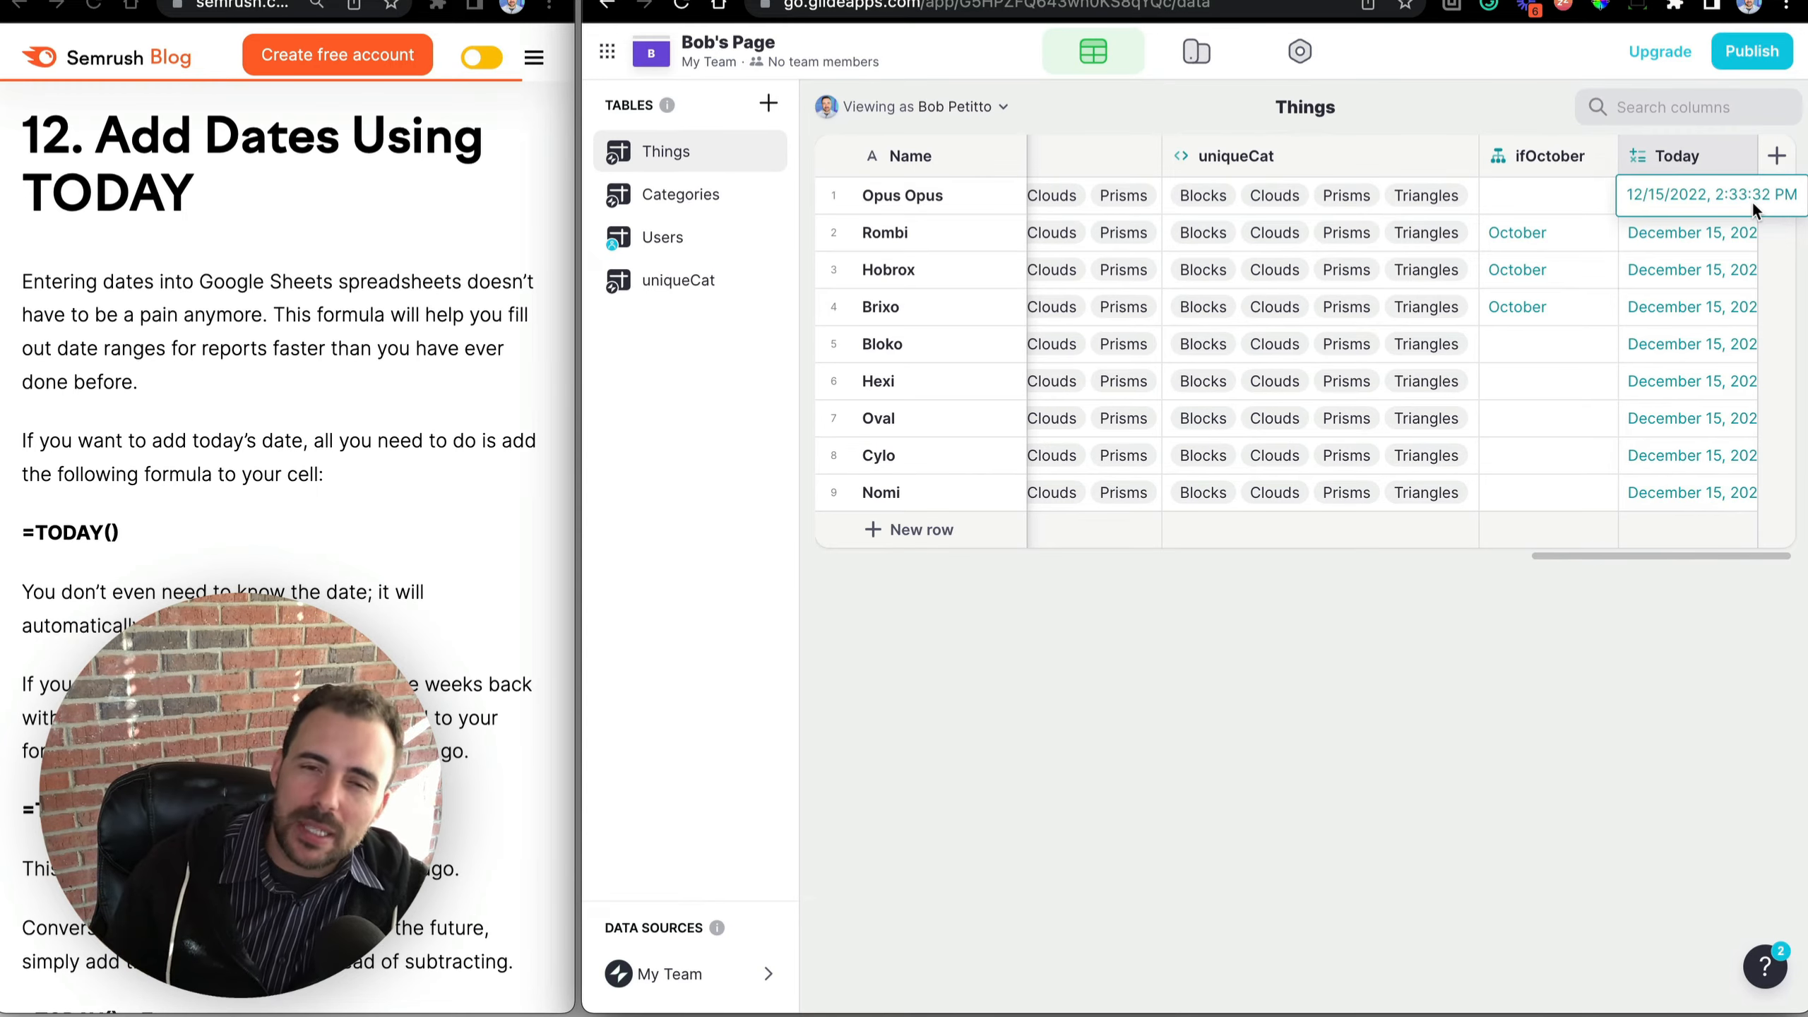
Display the Today column as Date only in the Short date format and save it.
{"action": "left_click", "coordinate": [1671, 157]}
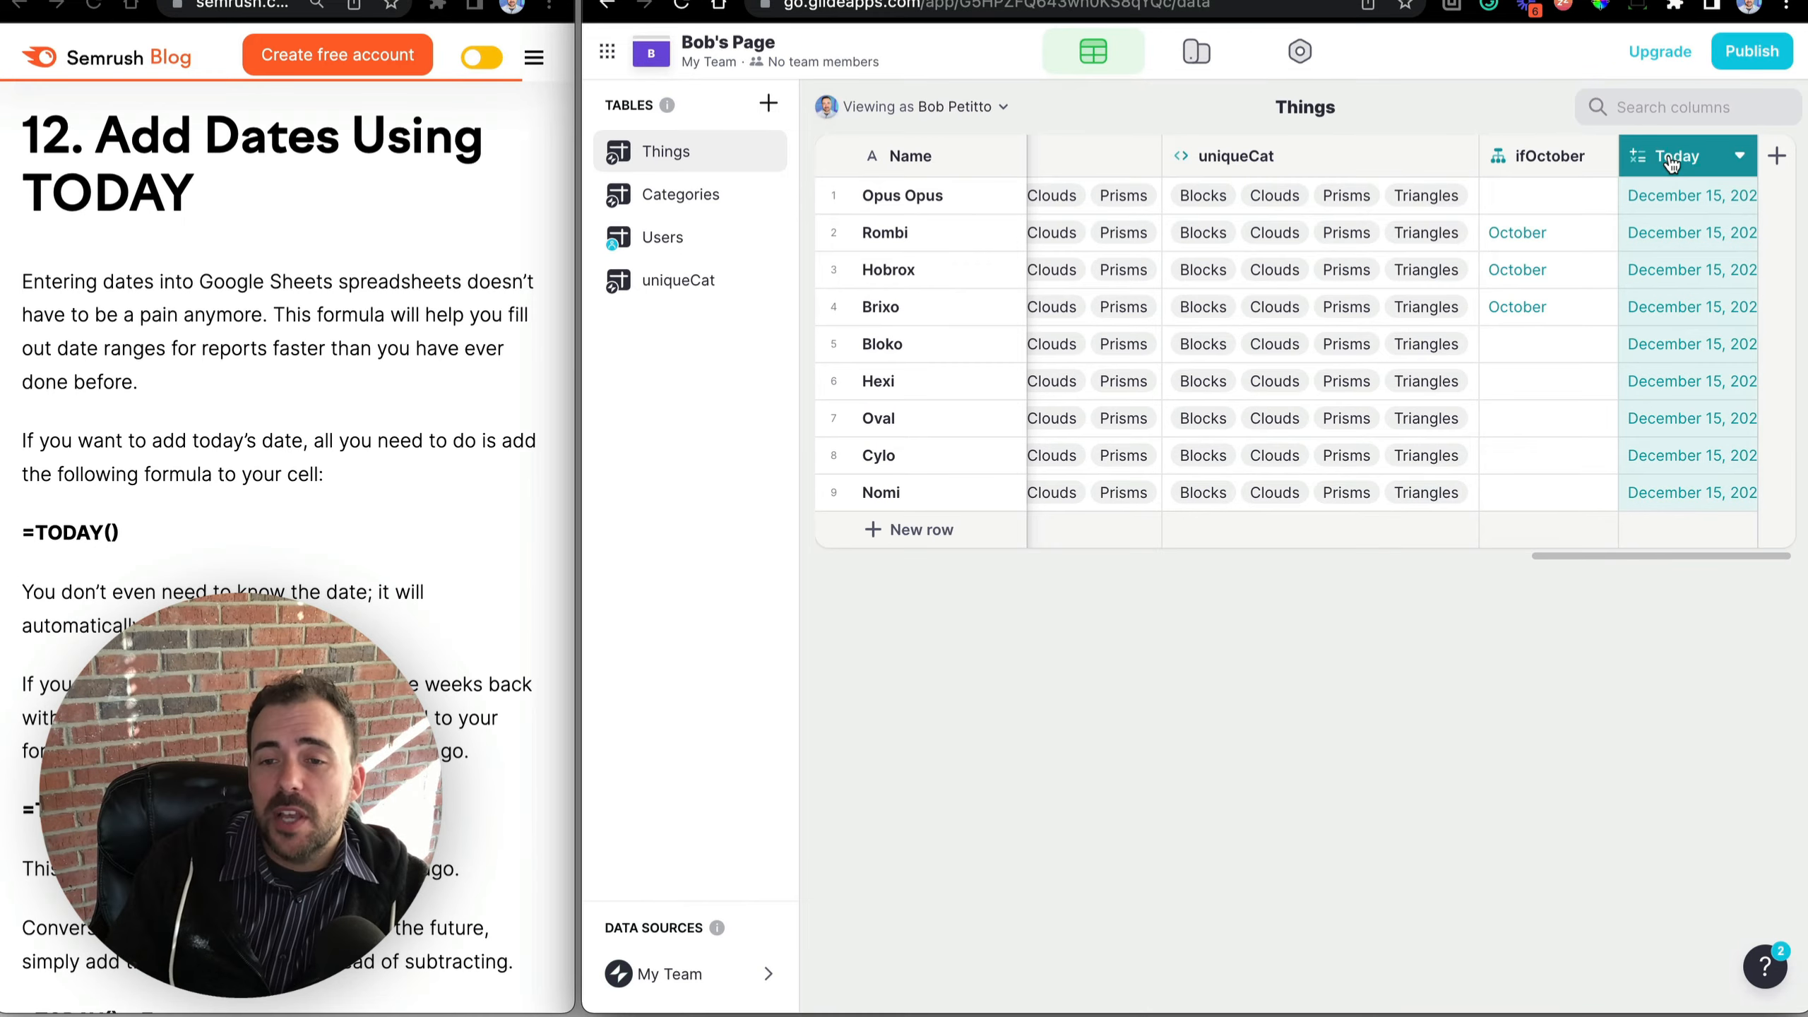
{"action": "left_click", "coordinate": [1671, 158]}
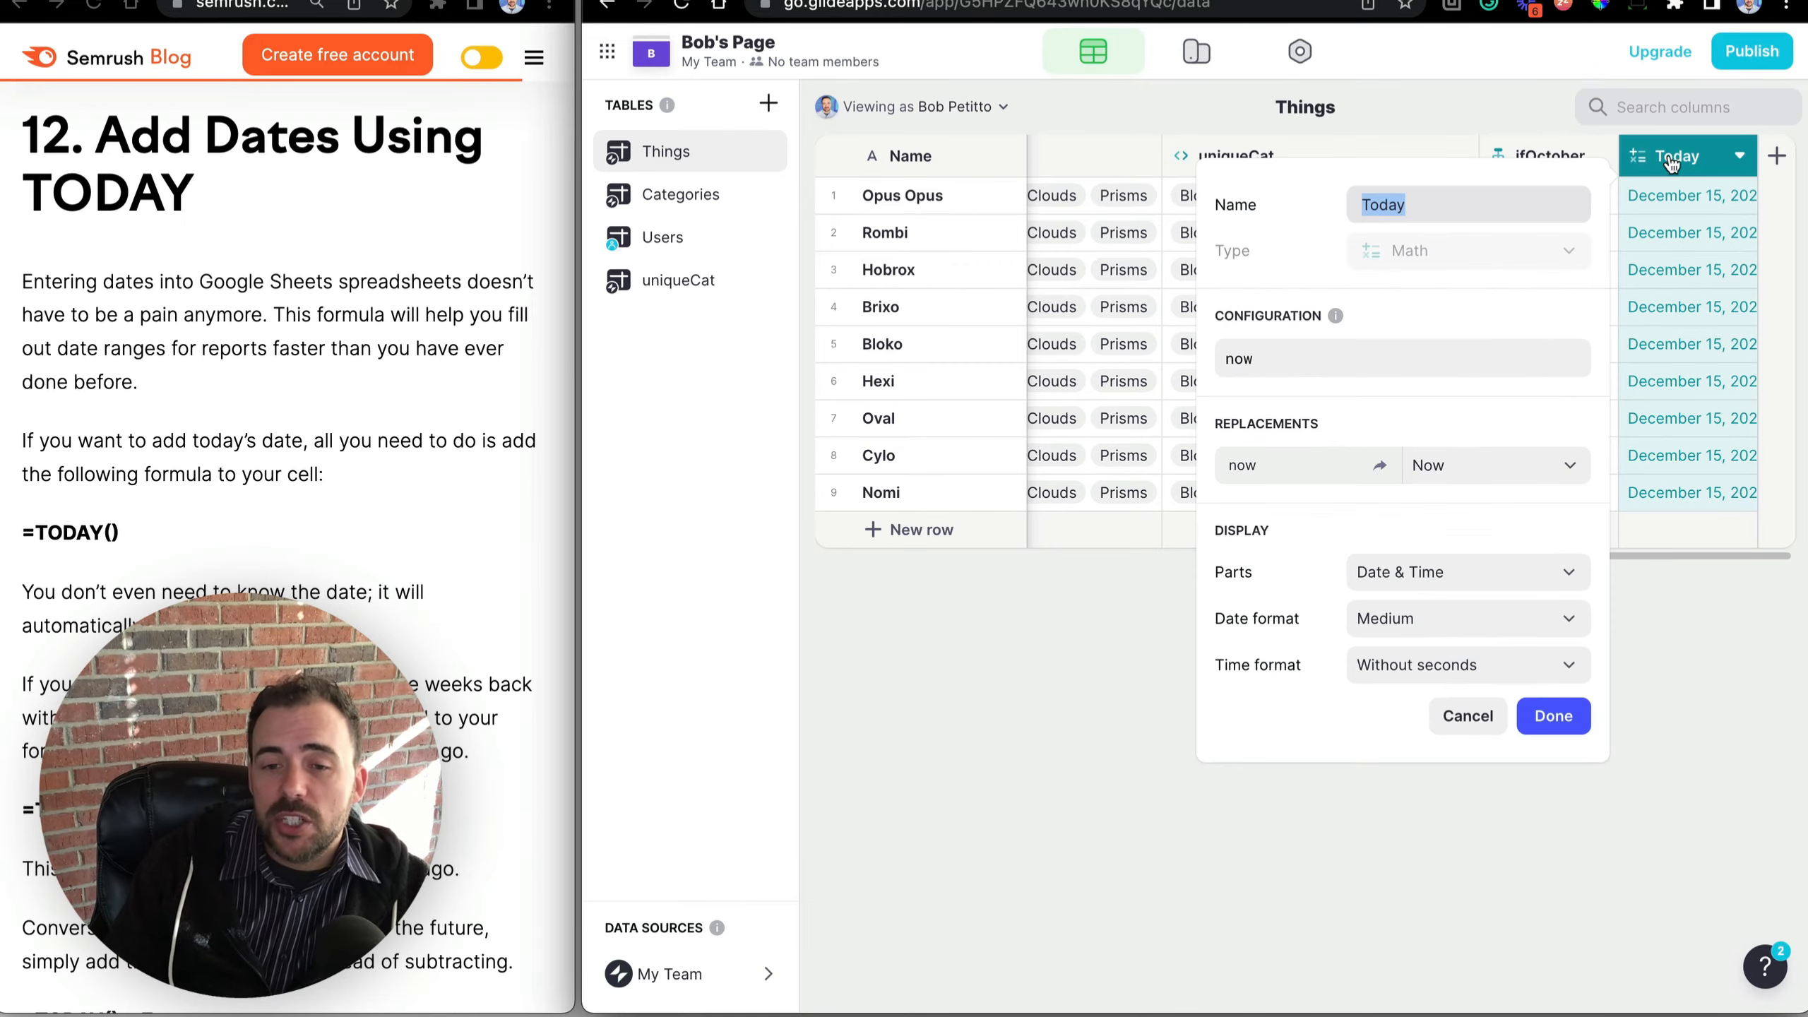
{"action": "left_click", "coordinate": [1404, 576]}
{"action": "left_click", "coordinate": [1373, 642]}
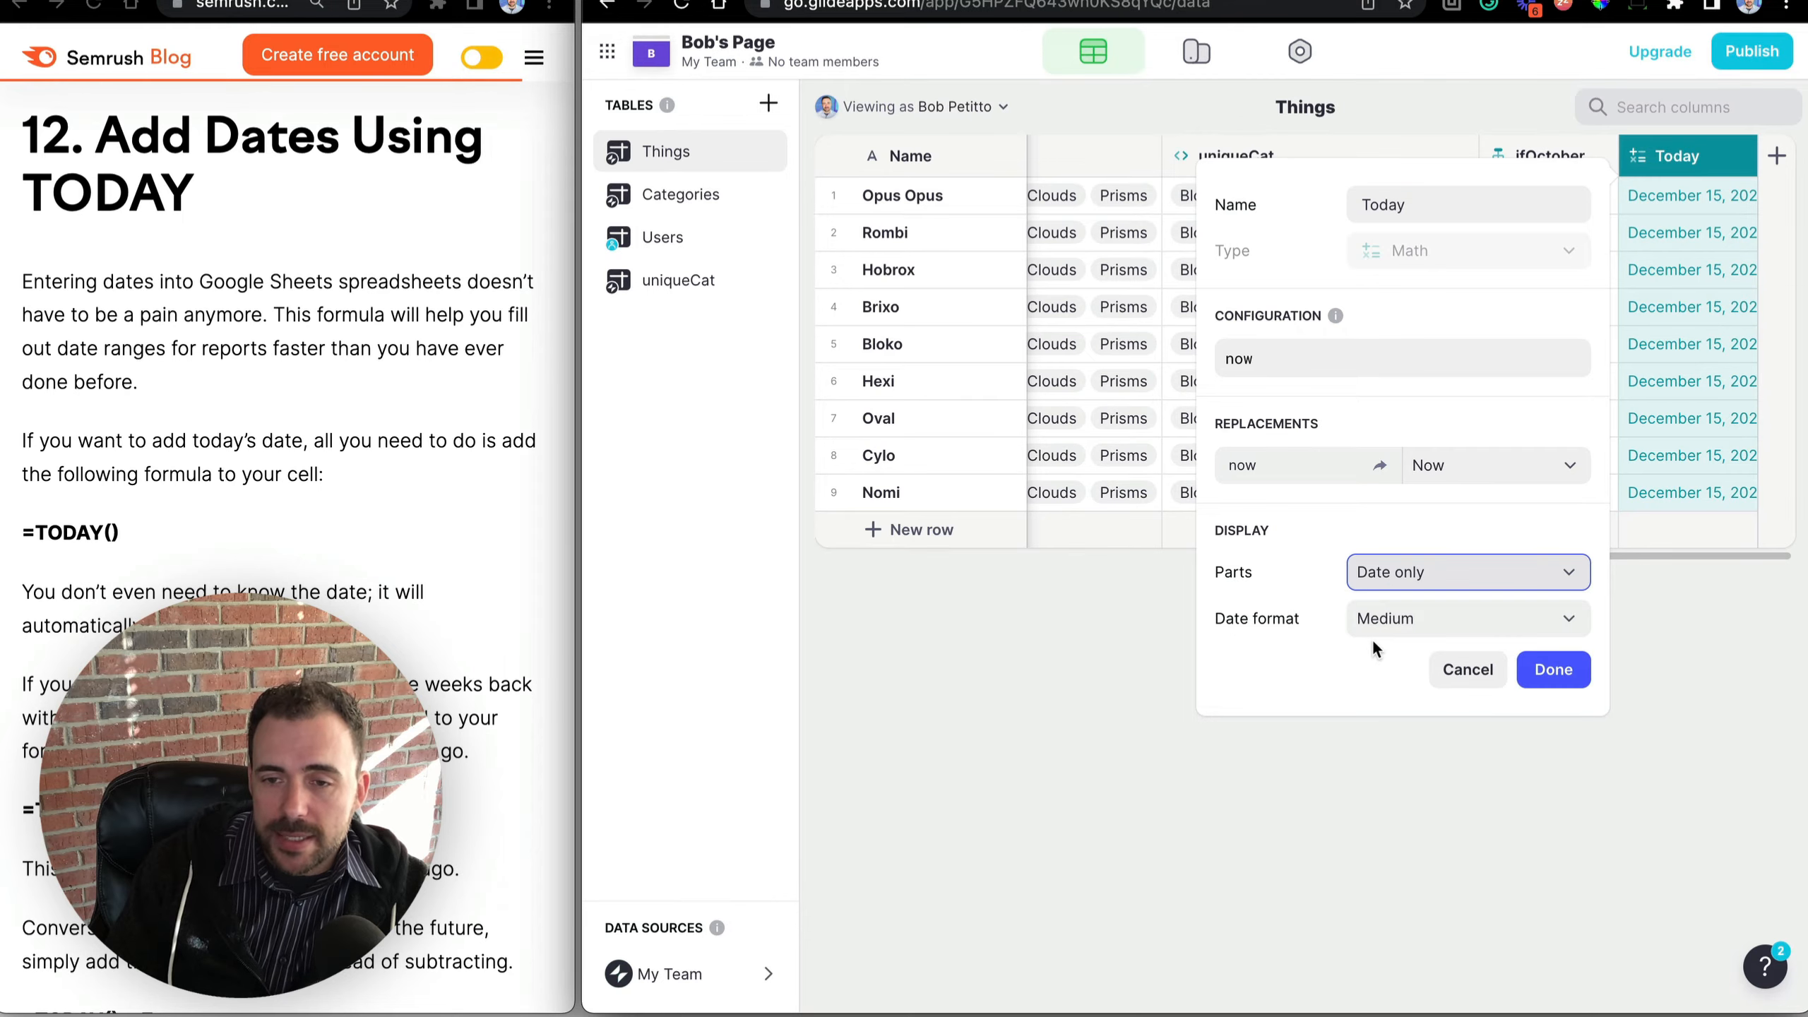
{"action": "left_click", "coordinate": [1376, 621]}
{"action": "left_click", "coordinate": [1379, 655]}
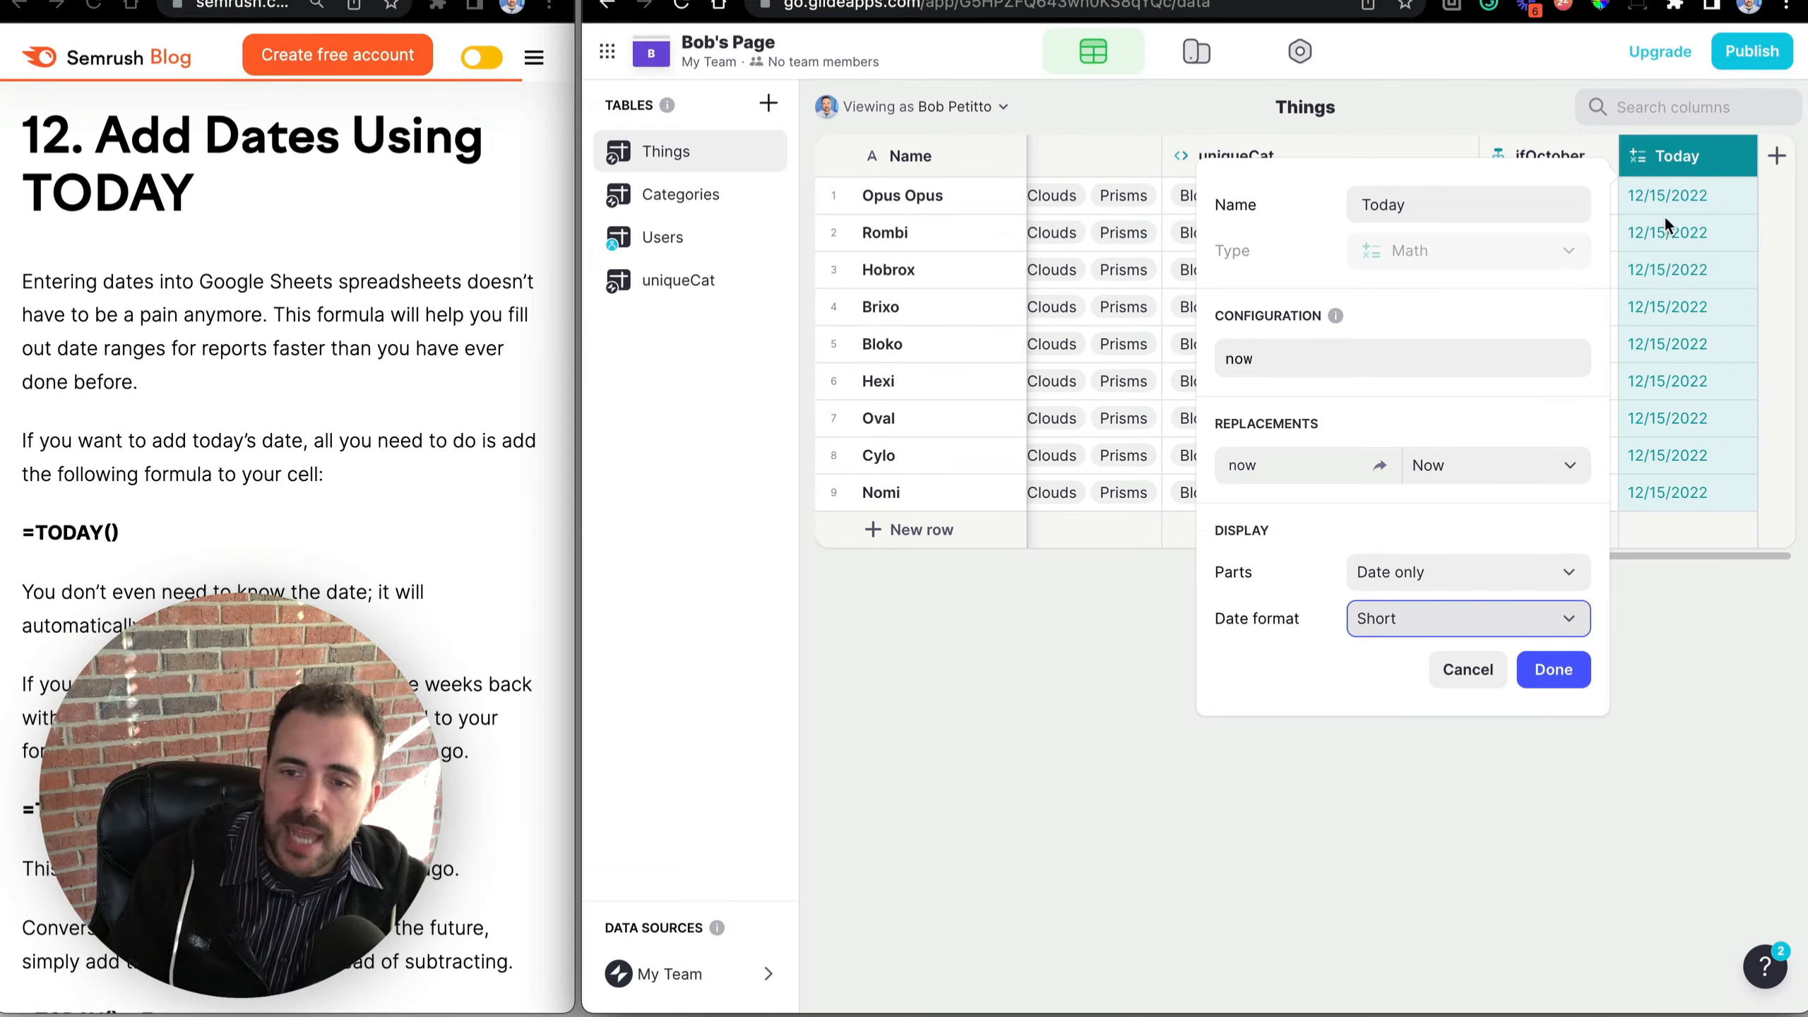
{"action": "left_click", "coordinate": [1551, 667]}
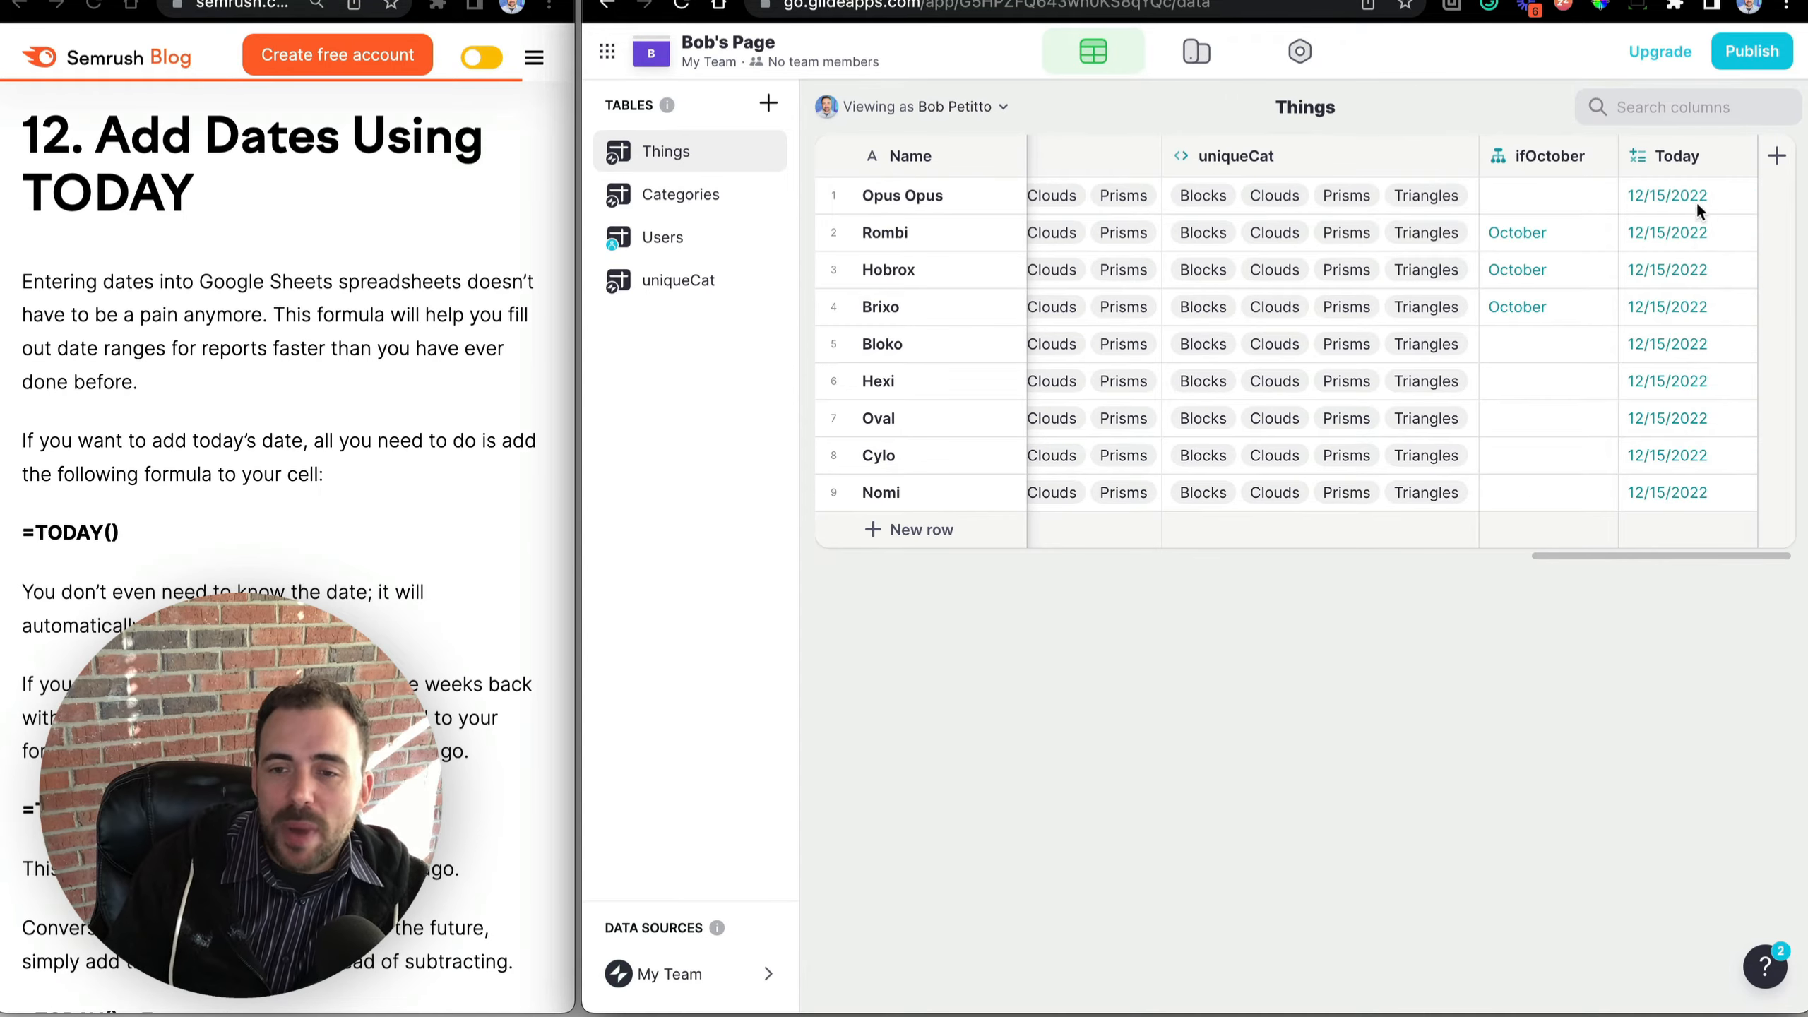
Examine the full Today value for Opus Opus, including its time portion, against the dates displayed down the column.
{"action": "left_click", "coordinate": [1664, 195]}
{"action": "left_click_drag", "start_coordinate": [1717, 195], "coordinate": [1794, 202]}
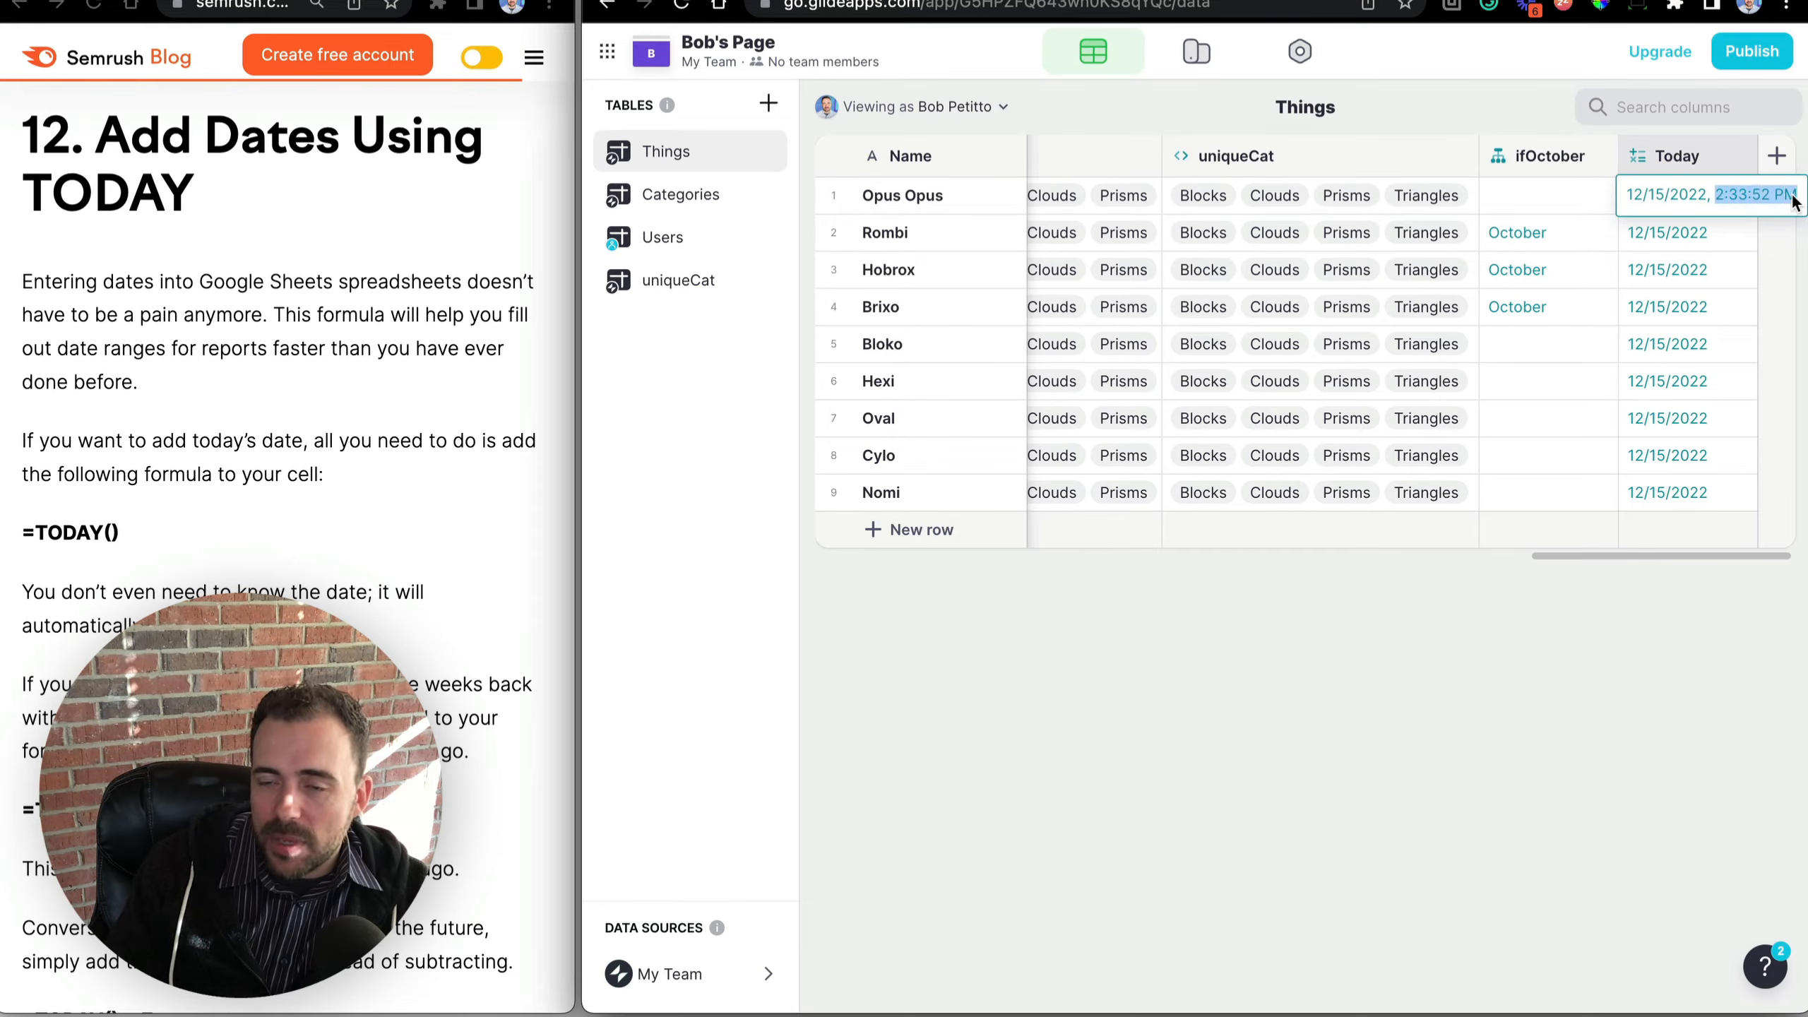
{"action": "left_click", "coordinate": [1679, 268]}
{"action": "left_click_drag", "start_coordinate": [1668, 186], "coordinate": [1673, 495]}
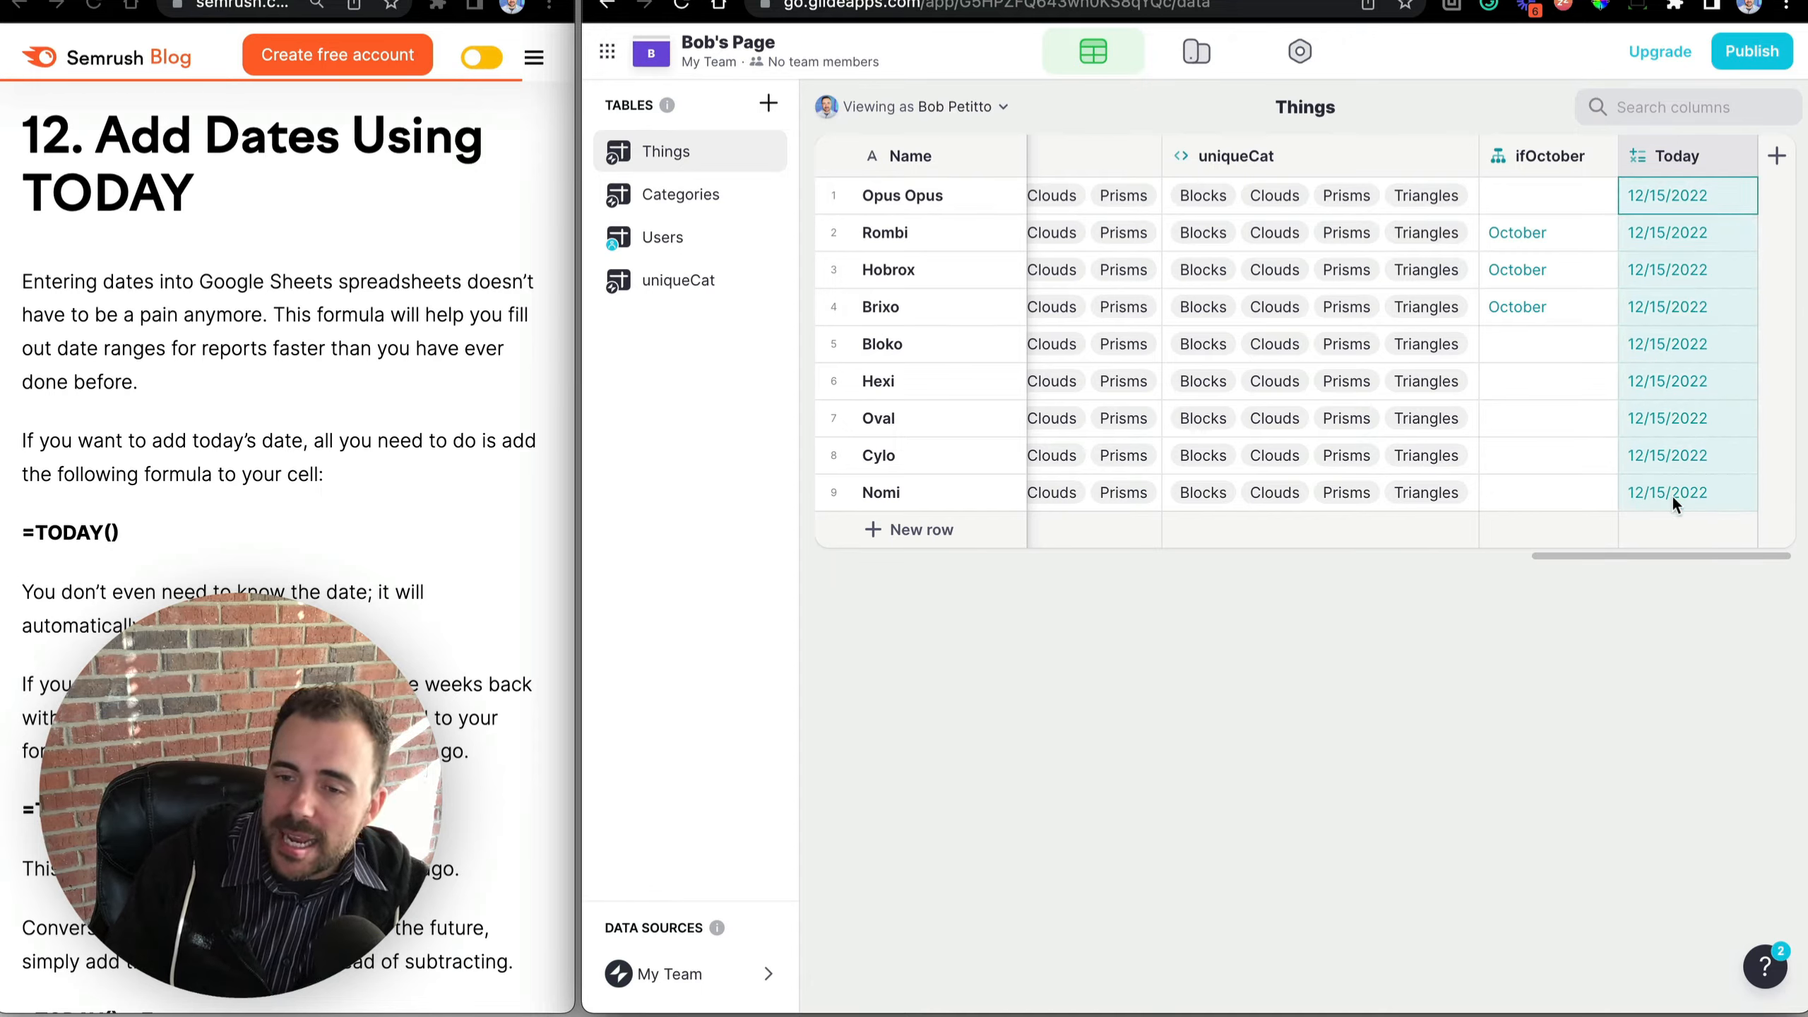
{"action": "left_click", "coordinate": [1664, 190]}
{"action": "left_click_drag", "start_coordinate": [1704, 194], "coordinate": [1804, 199]}
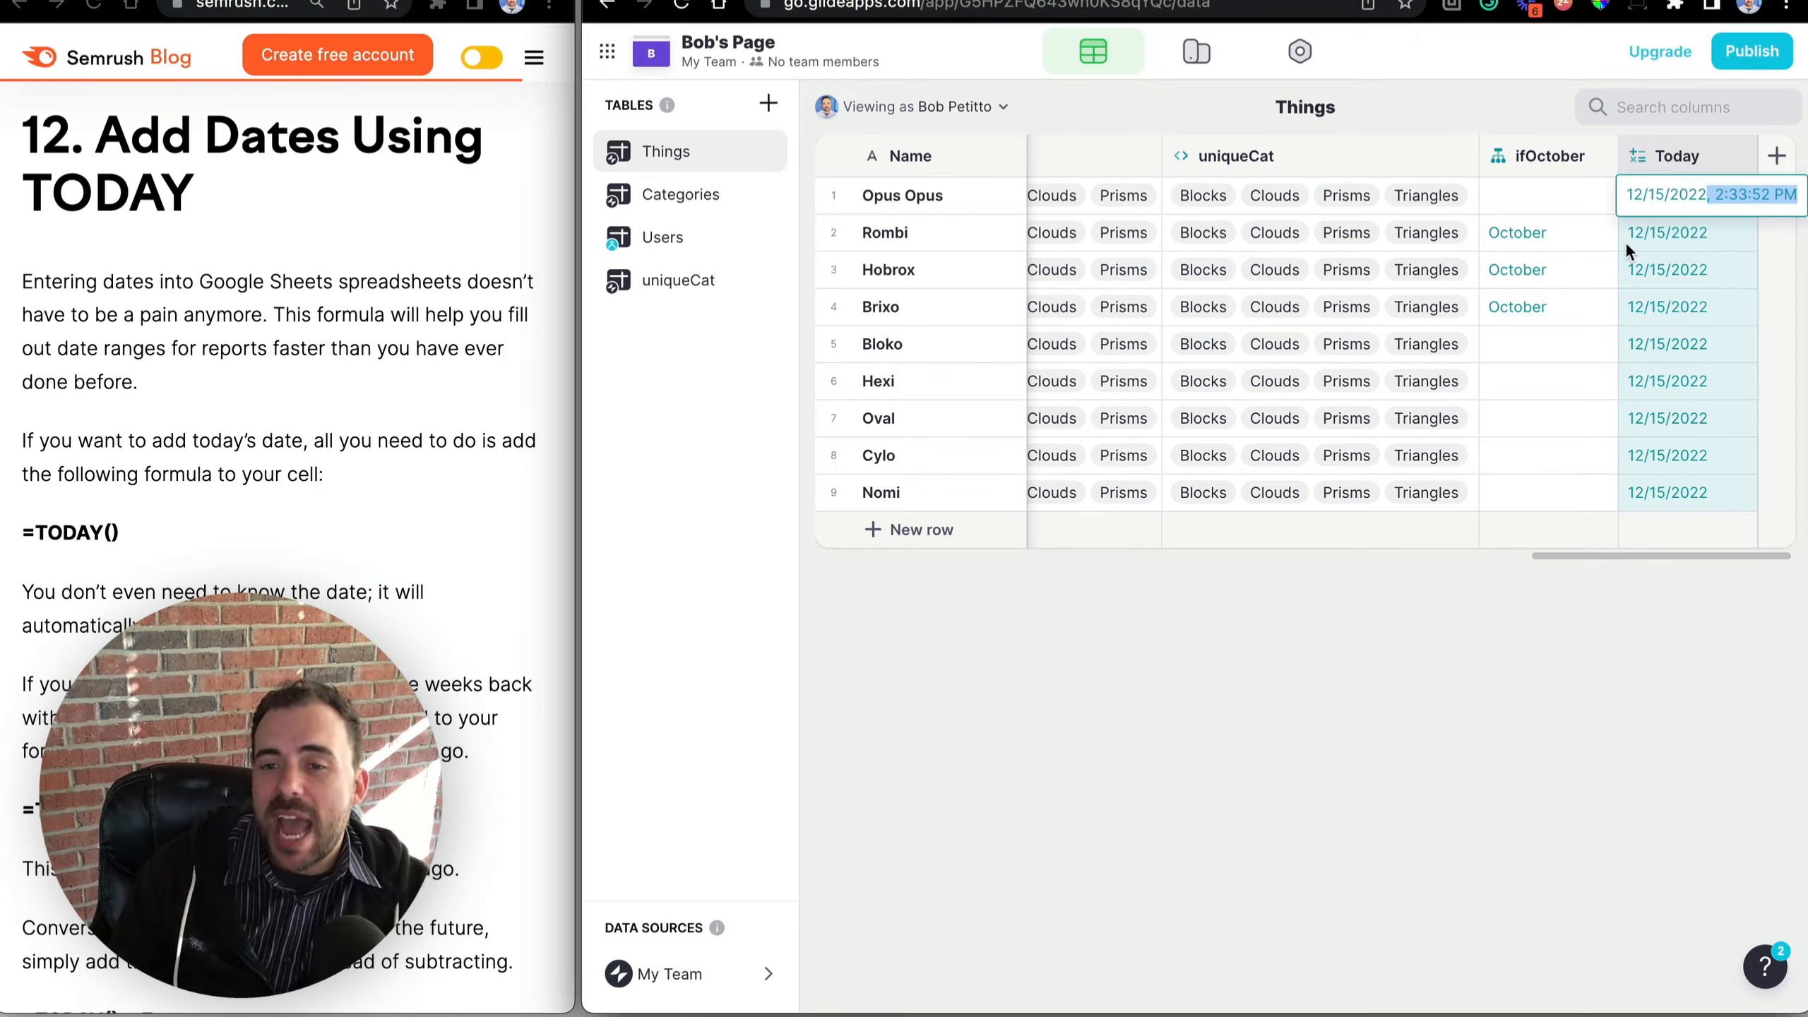
Change the Today formula to now-hour(now)/24, save the column, and inspect the full date and time values.
{"action": "double_click", "coordinate": [1697, 160]}
{"action": "left_click", "coordinate": [1345, 355]}
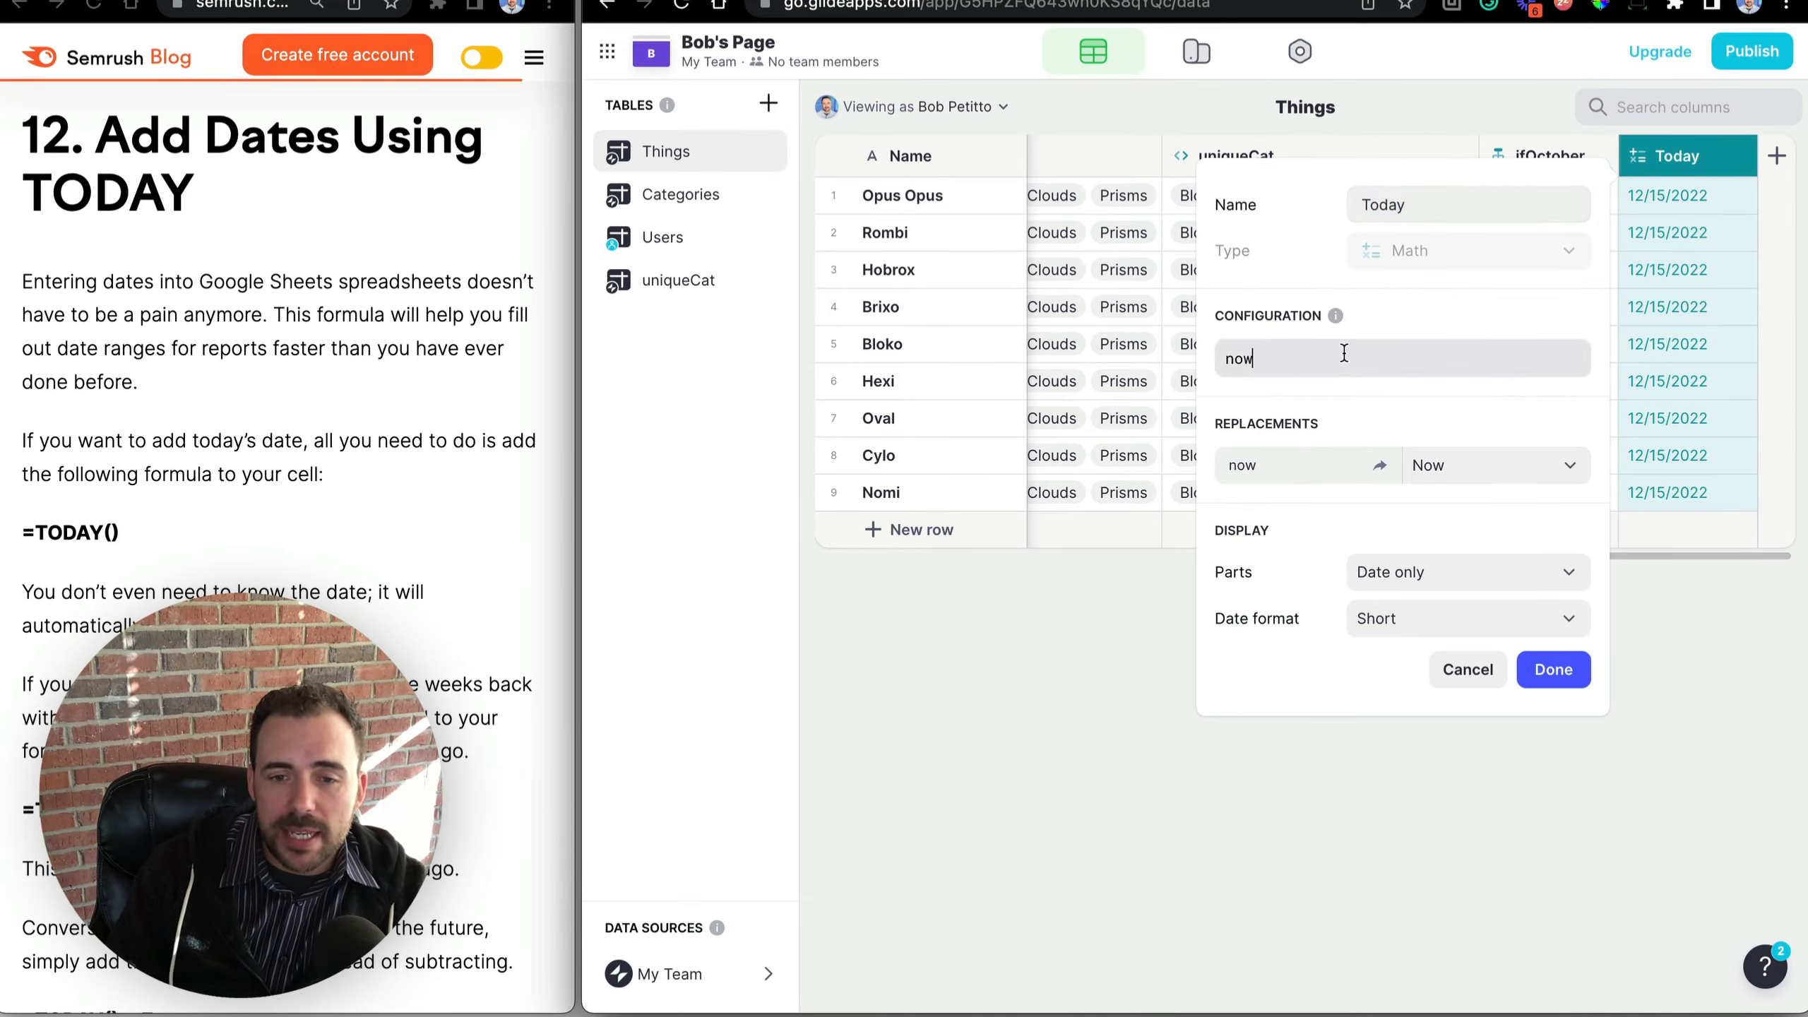
{"action": "type", "text": "-"}
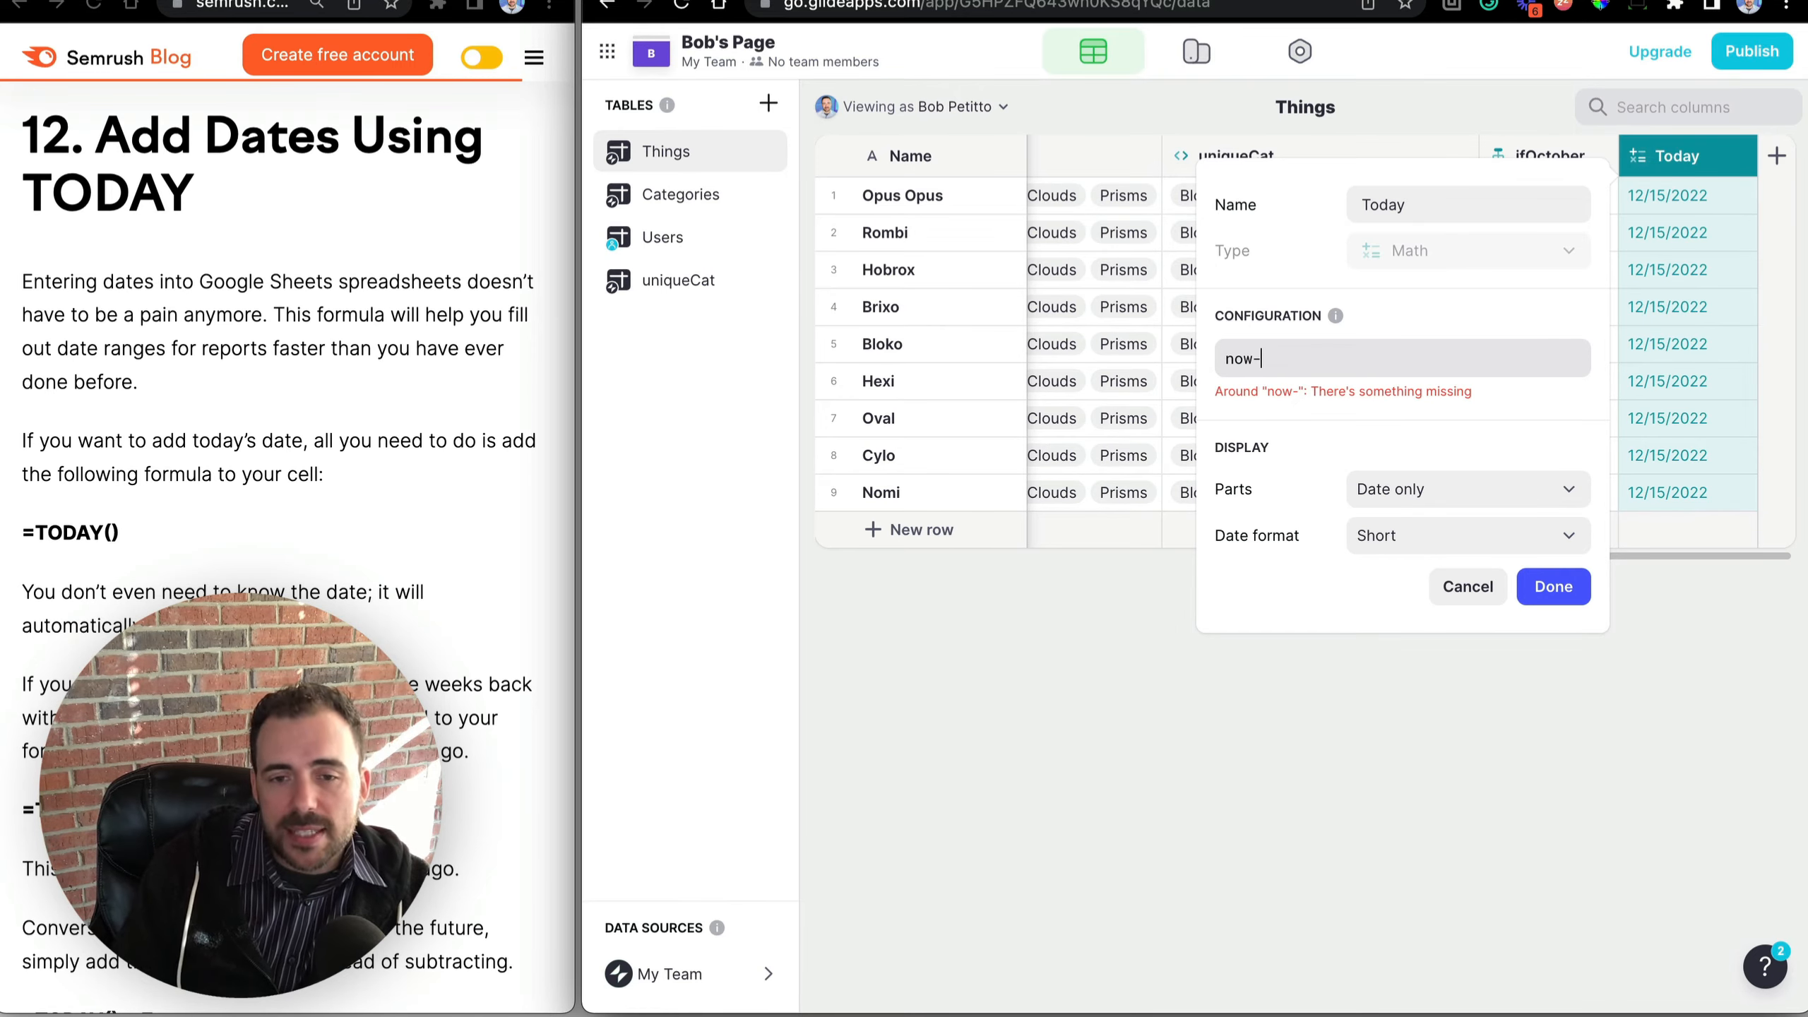
{"action": "type", "text": "hou"}
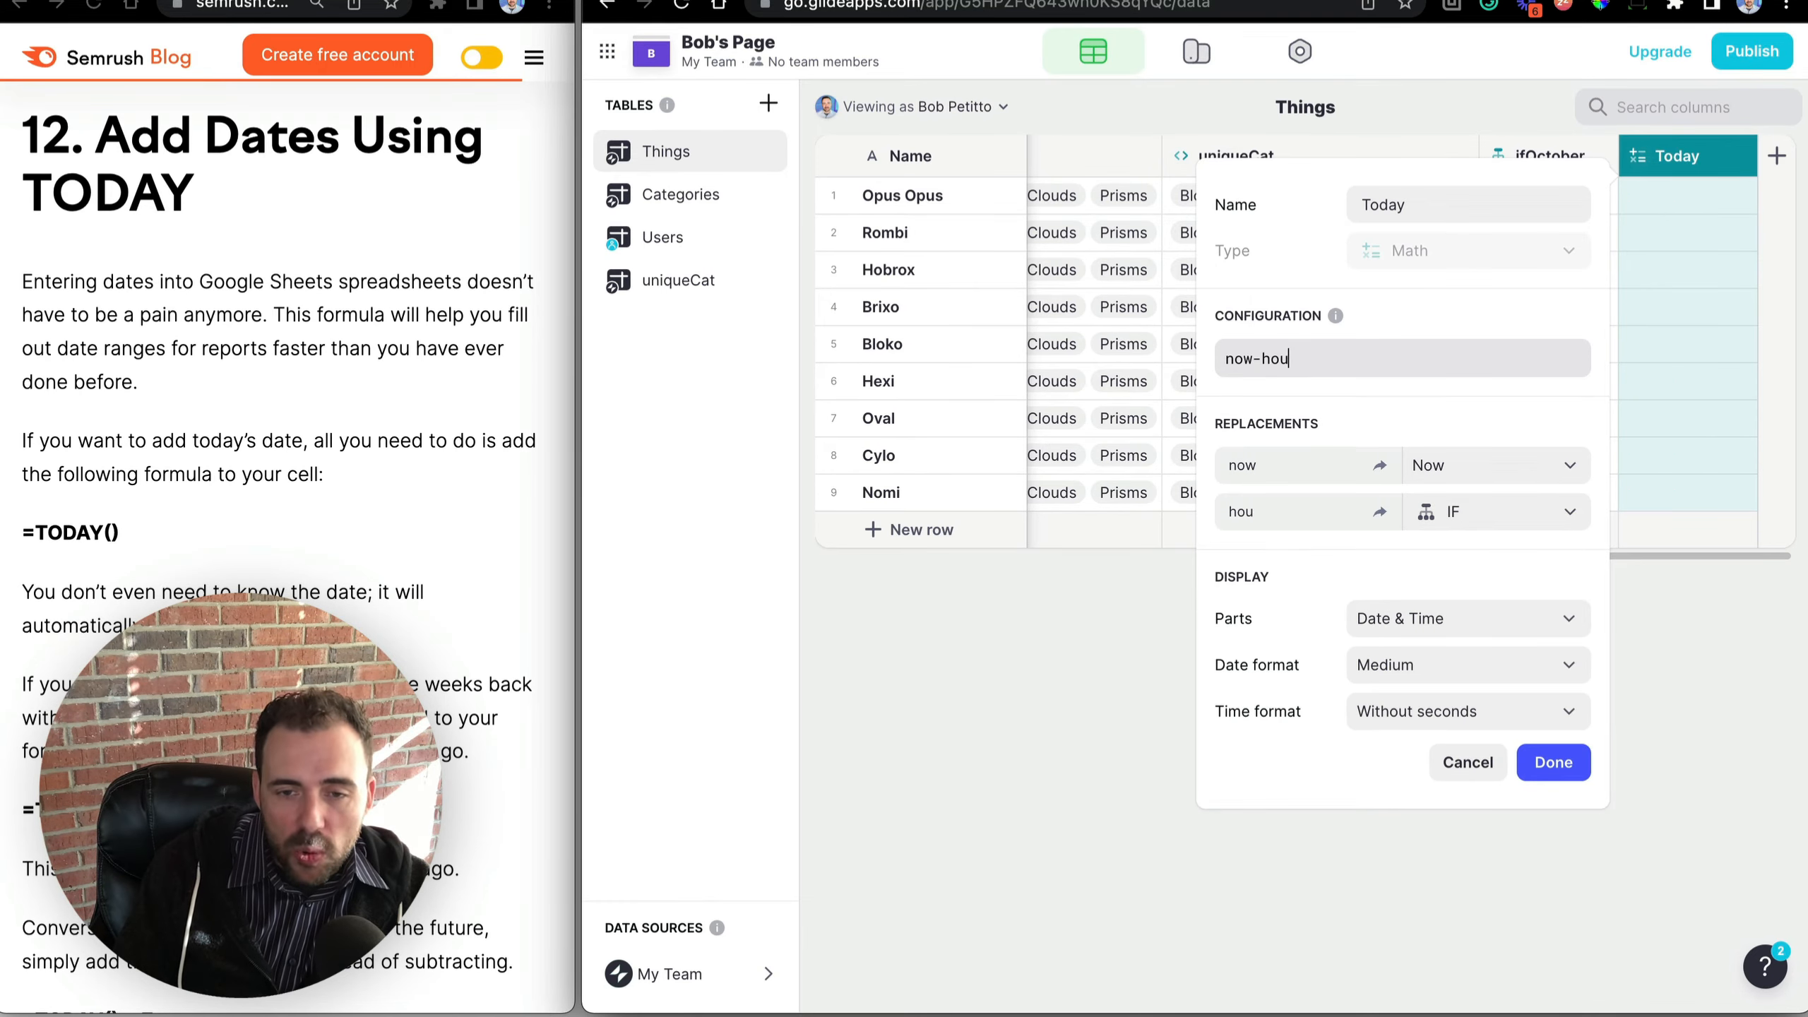
{"action": "type", "text": "r"}
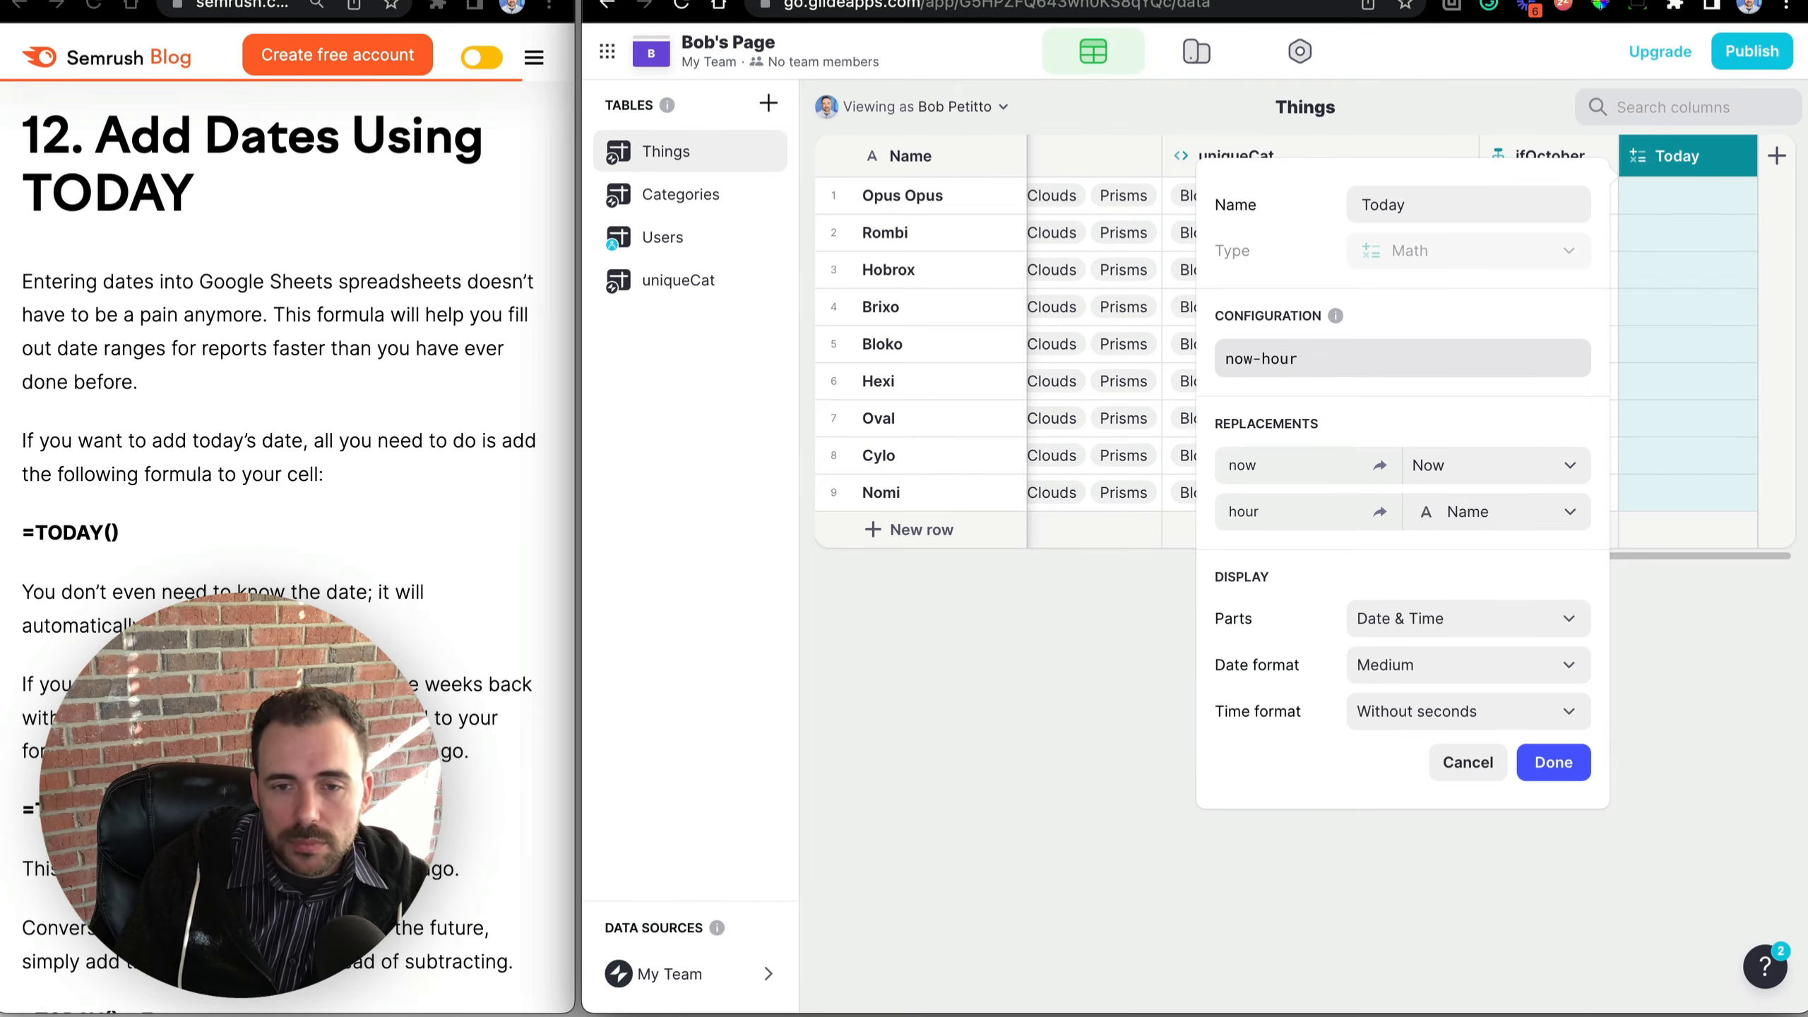
{"action": "type", "text": "(now)/"}
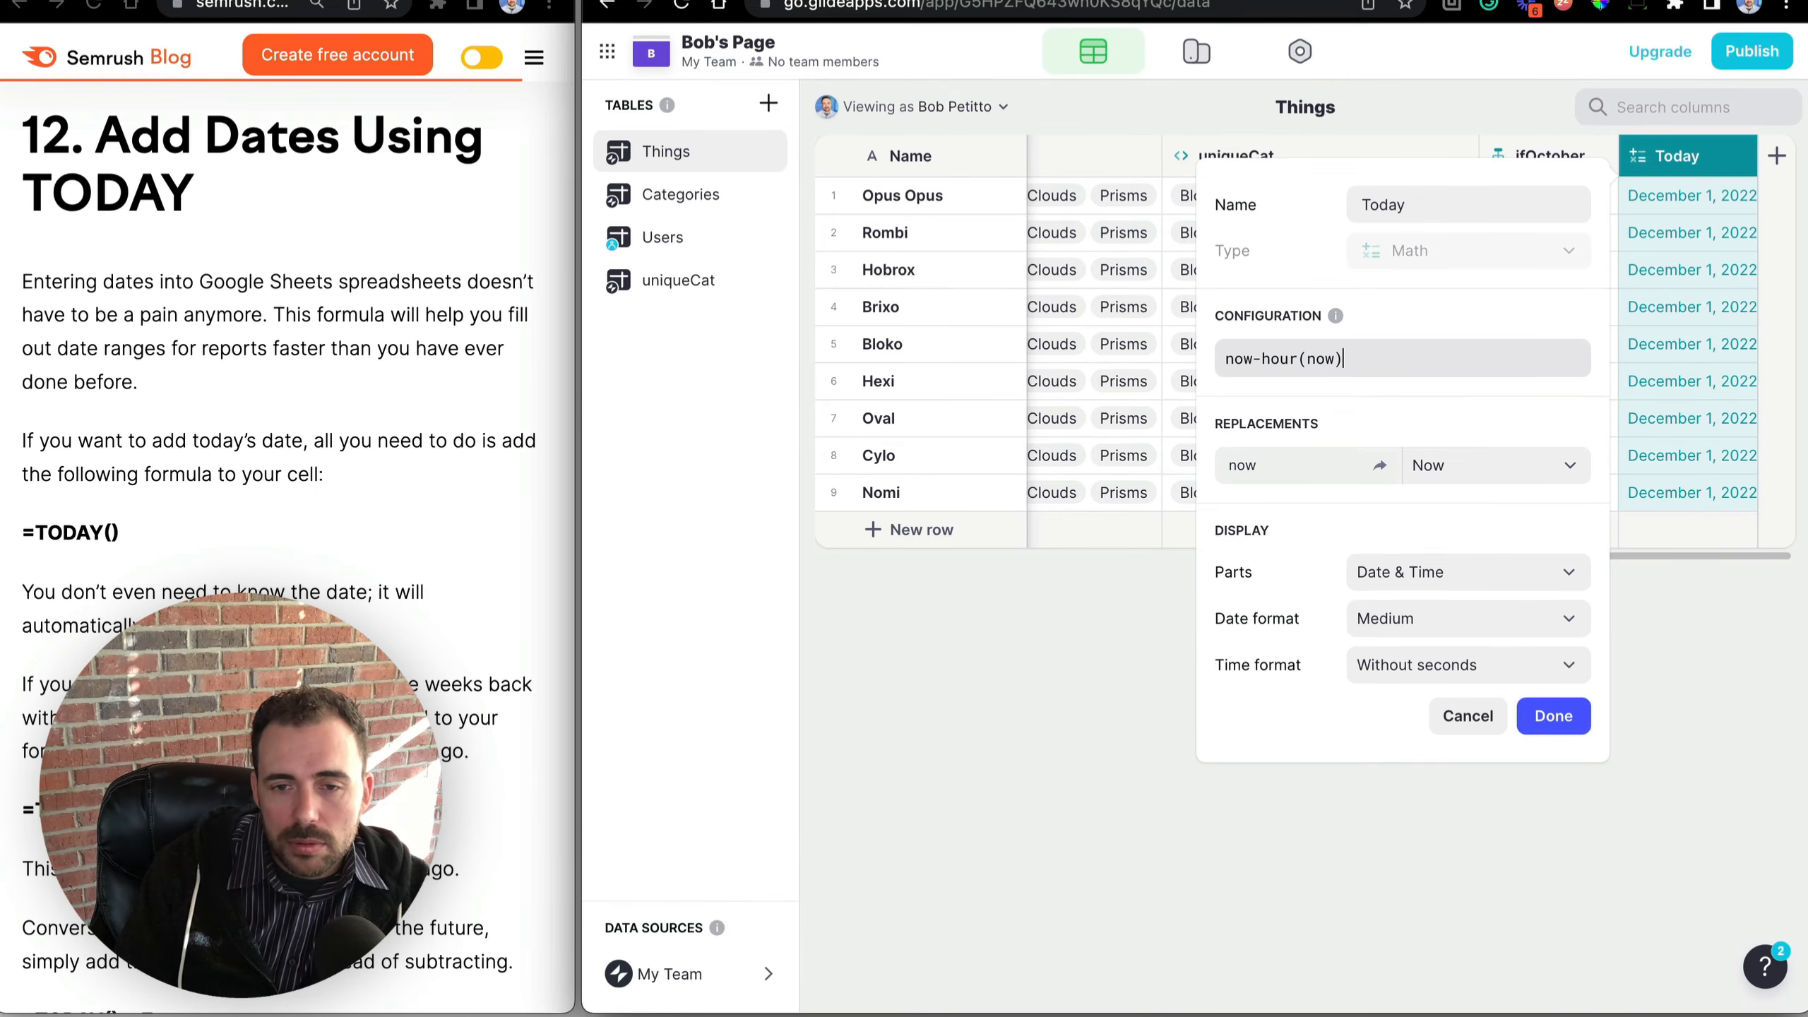
{"action": "type", "text": "24"}
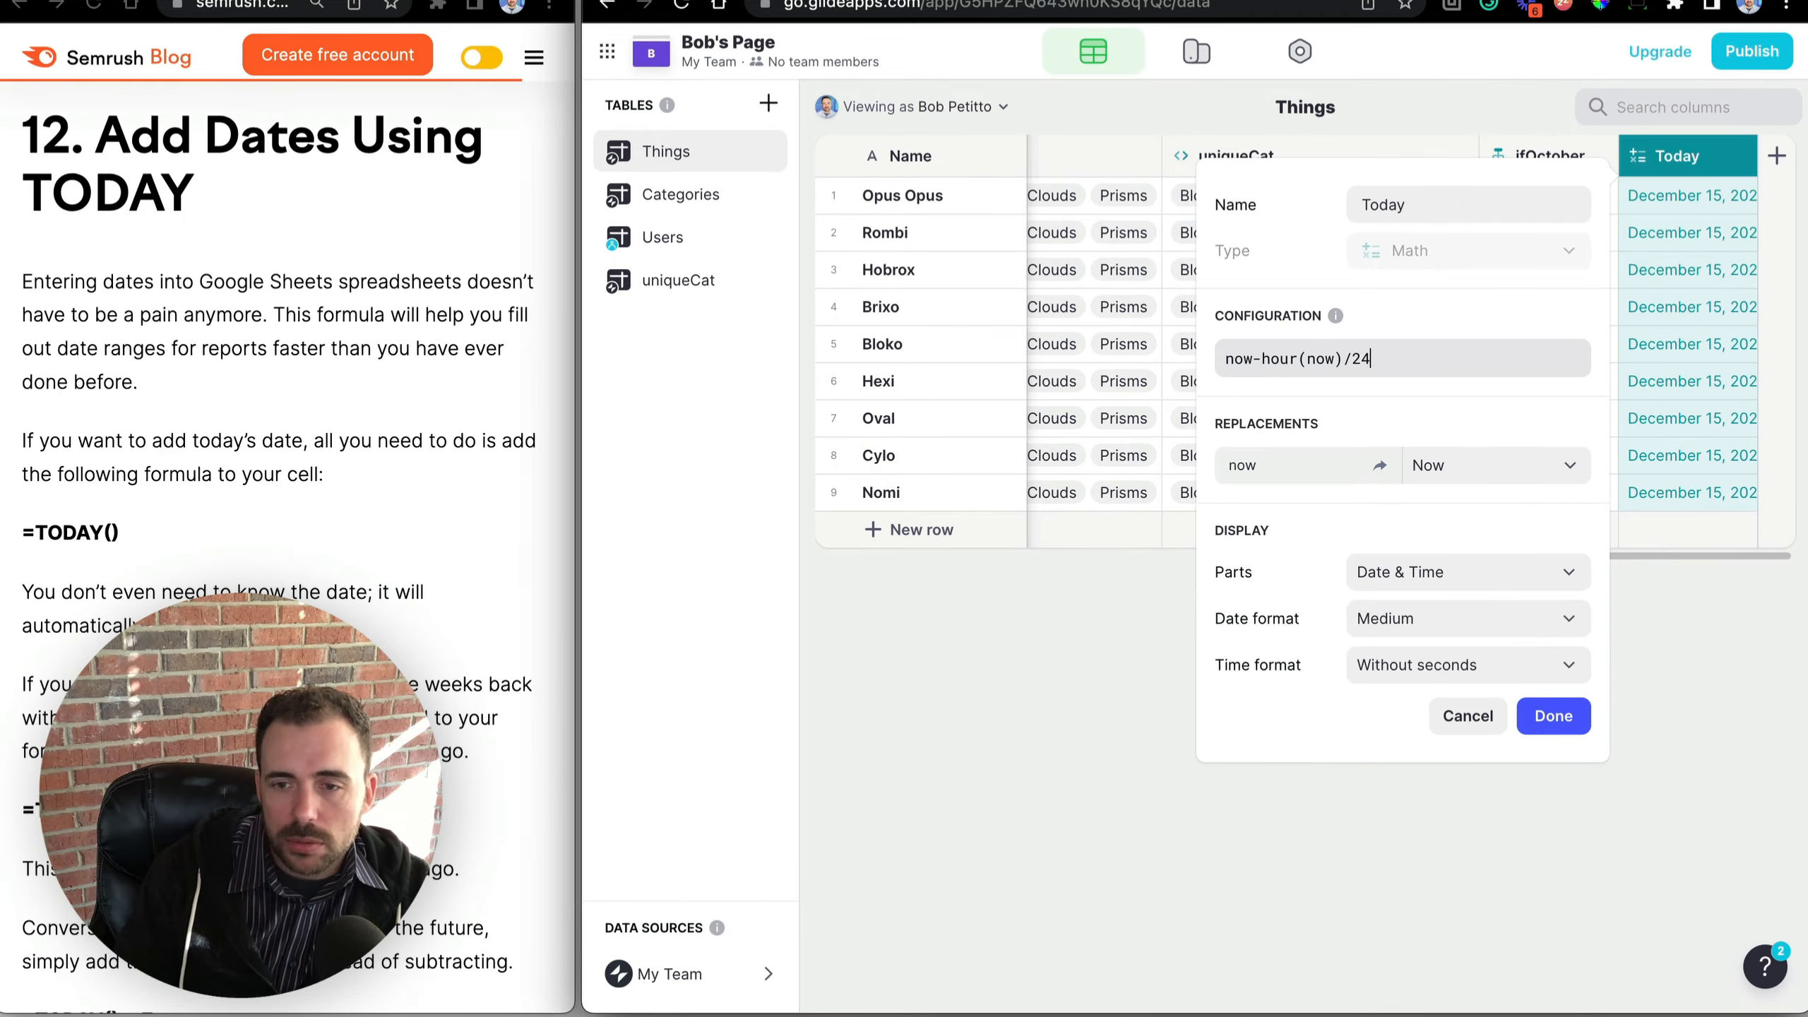
{"action": "left_click", "coordinate": [1554, 715]}
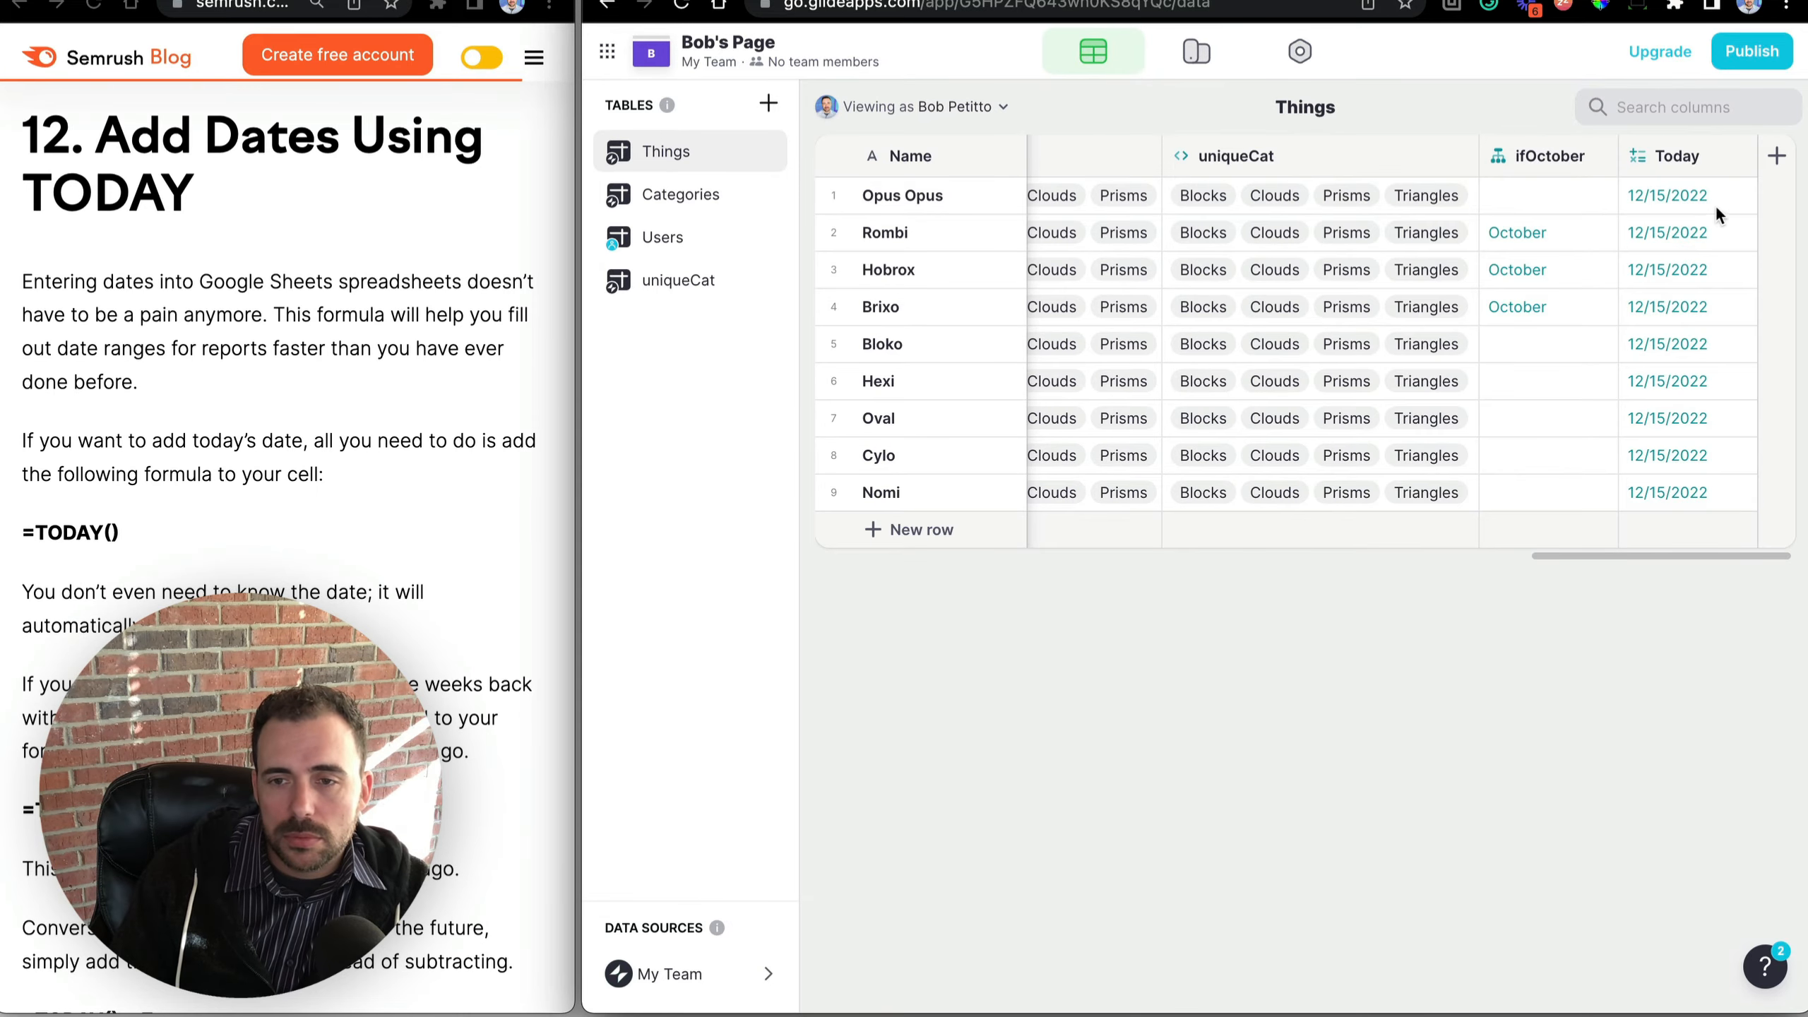
{"action": "left_click", "coordinate": [1692, 195]}
{"action": "left_click", "coordinate": [1692, 194]}
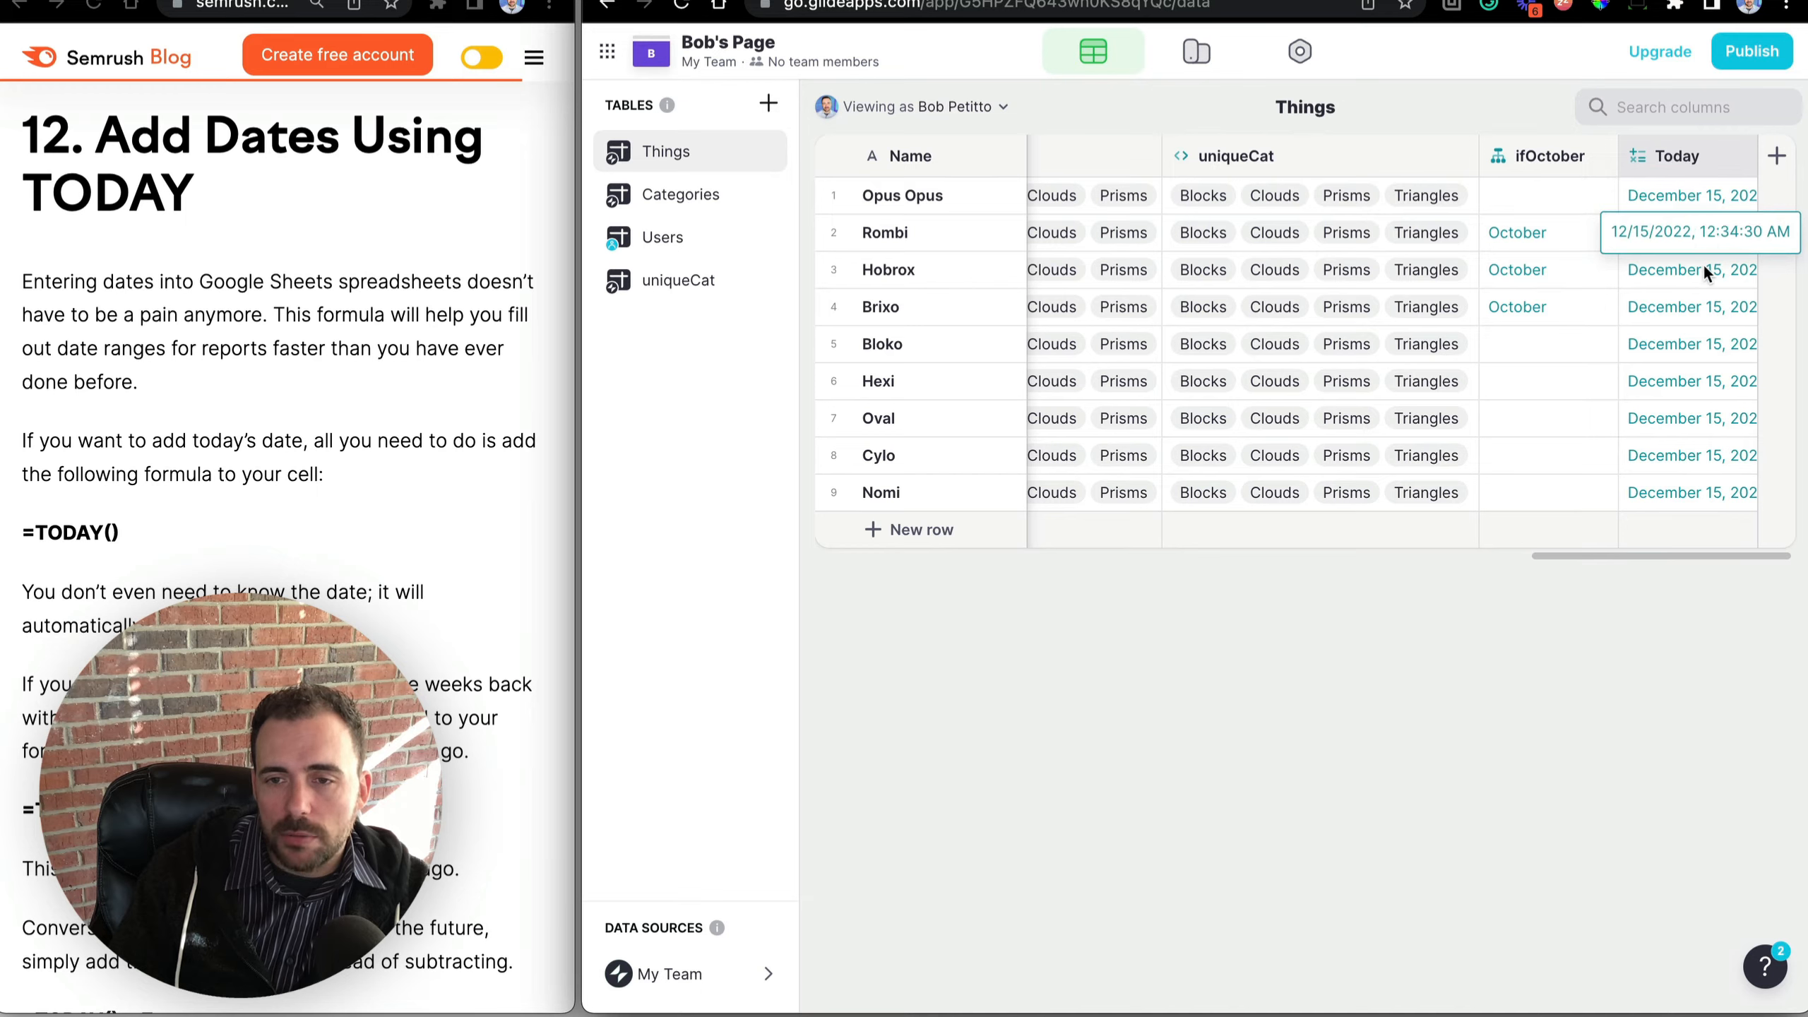
Extend the Today formula to now-hour(now)/24-minute(now)/24/60, save it, and inspect the seconds in the Opus Opus value.
{"action": "double_click", "coordinate": [1679, 153]}
{"action": "left_click", "coordinate": [1428, 368]}
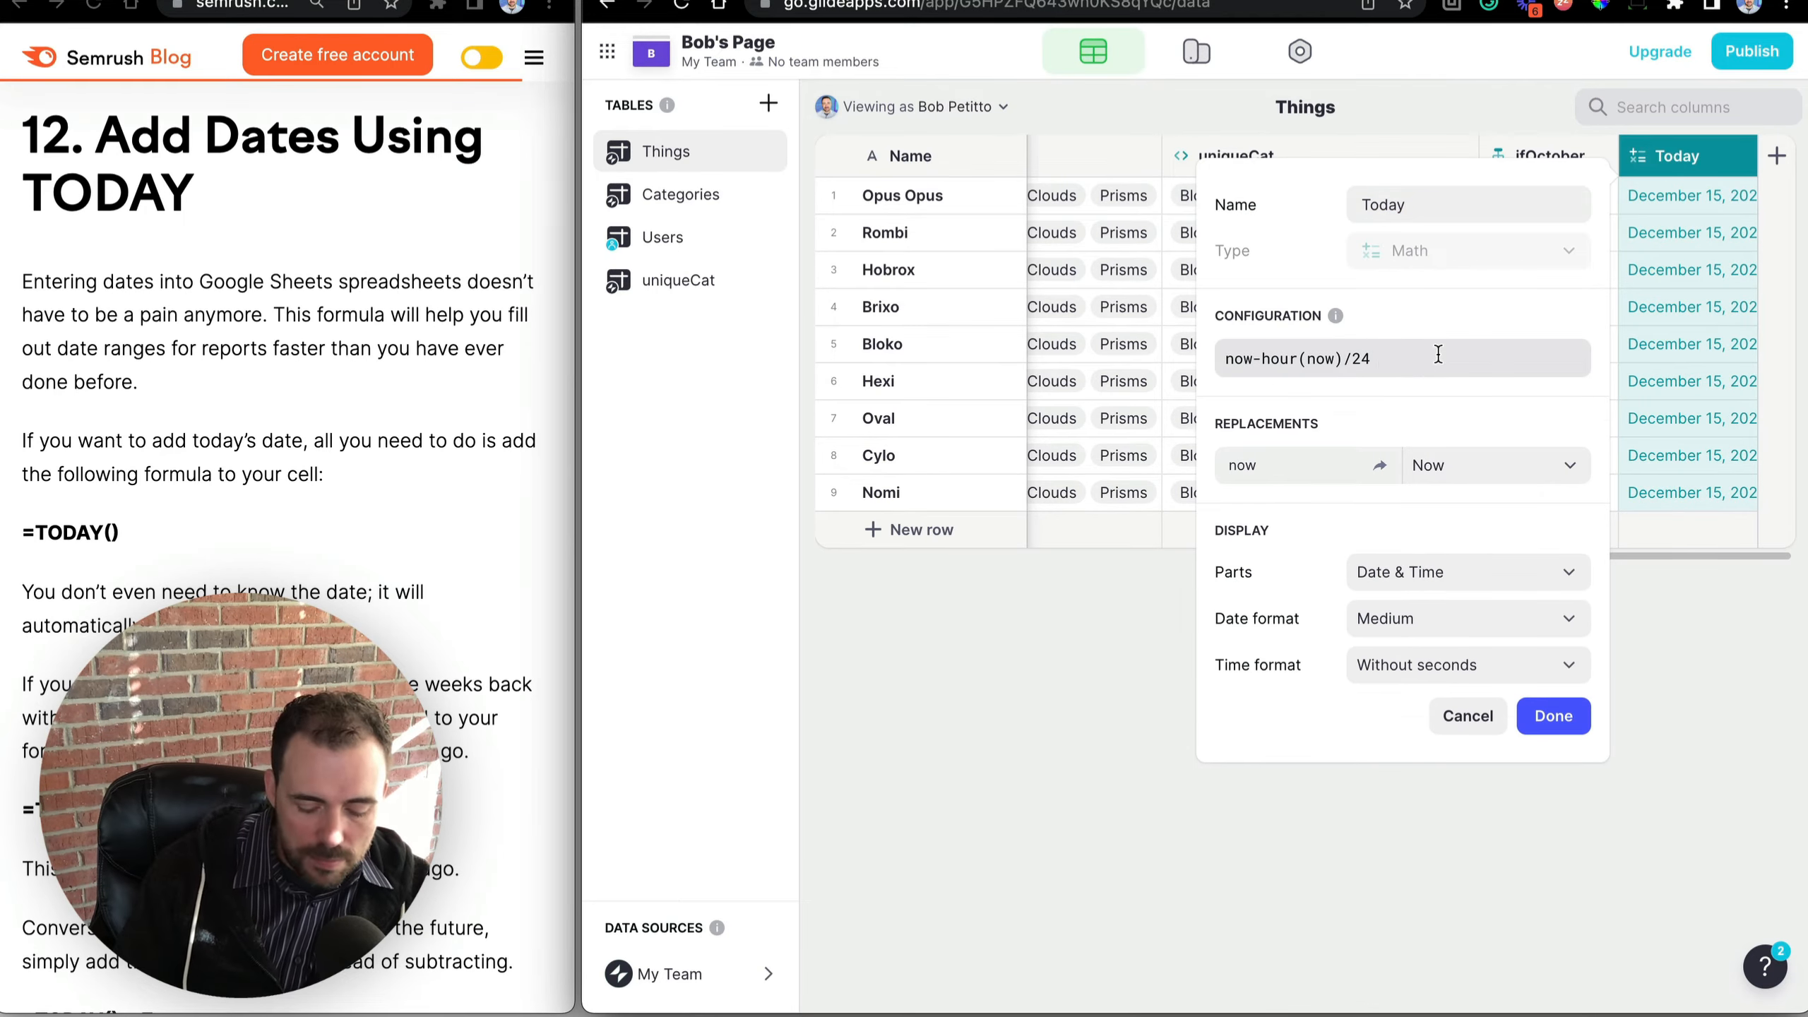
{"action": "type", "text": "-minutes(now)/24/60"}
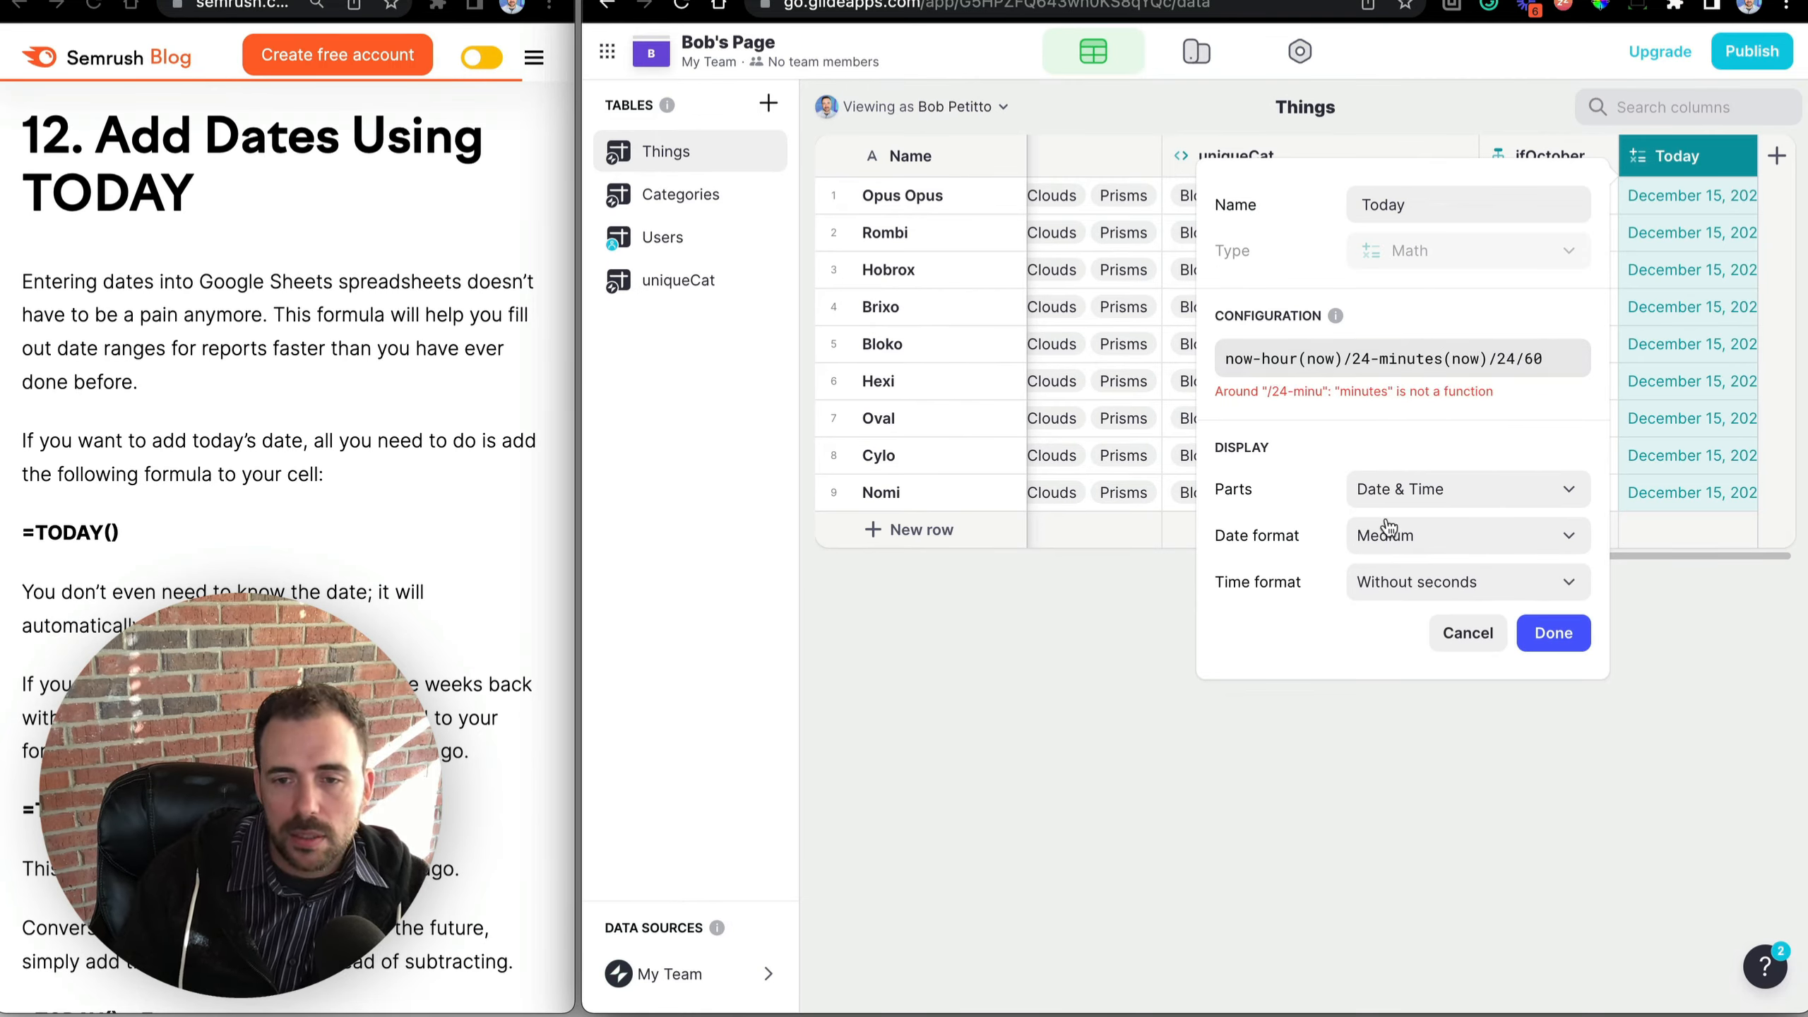
{"action": "left_click", "coordinate": [1435, 449]}
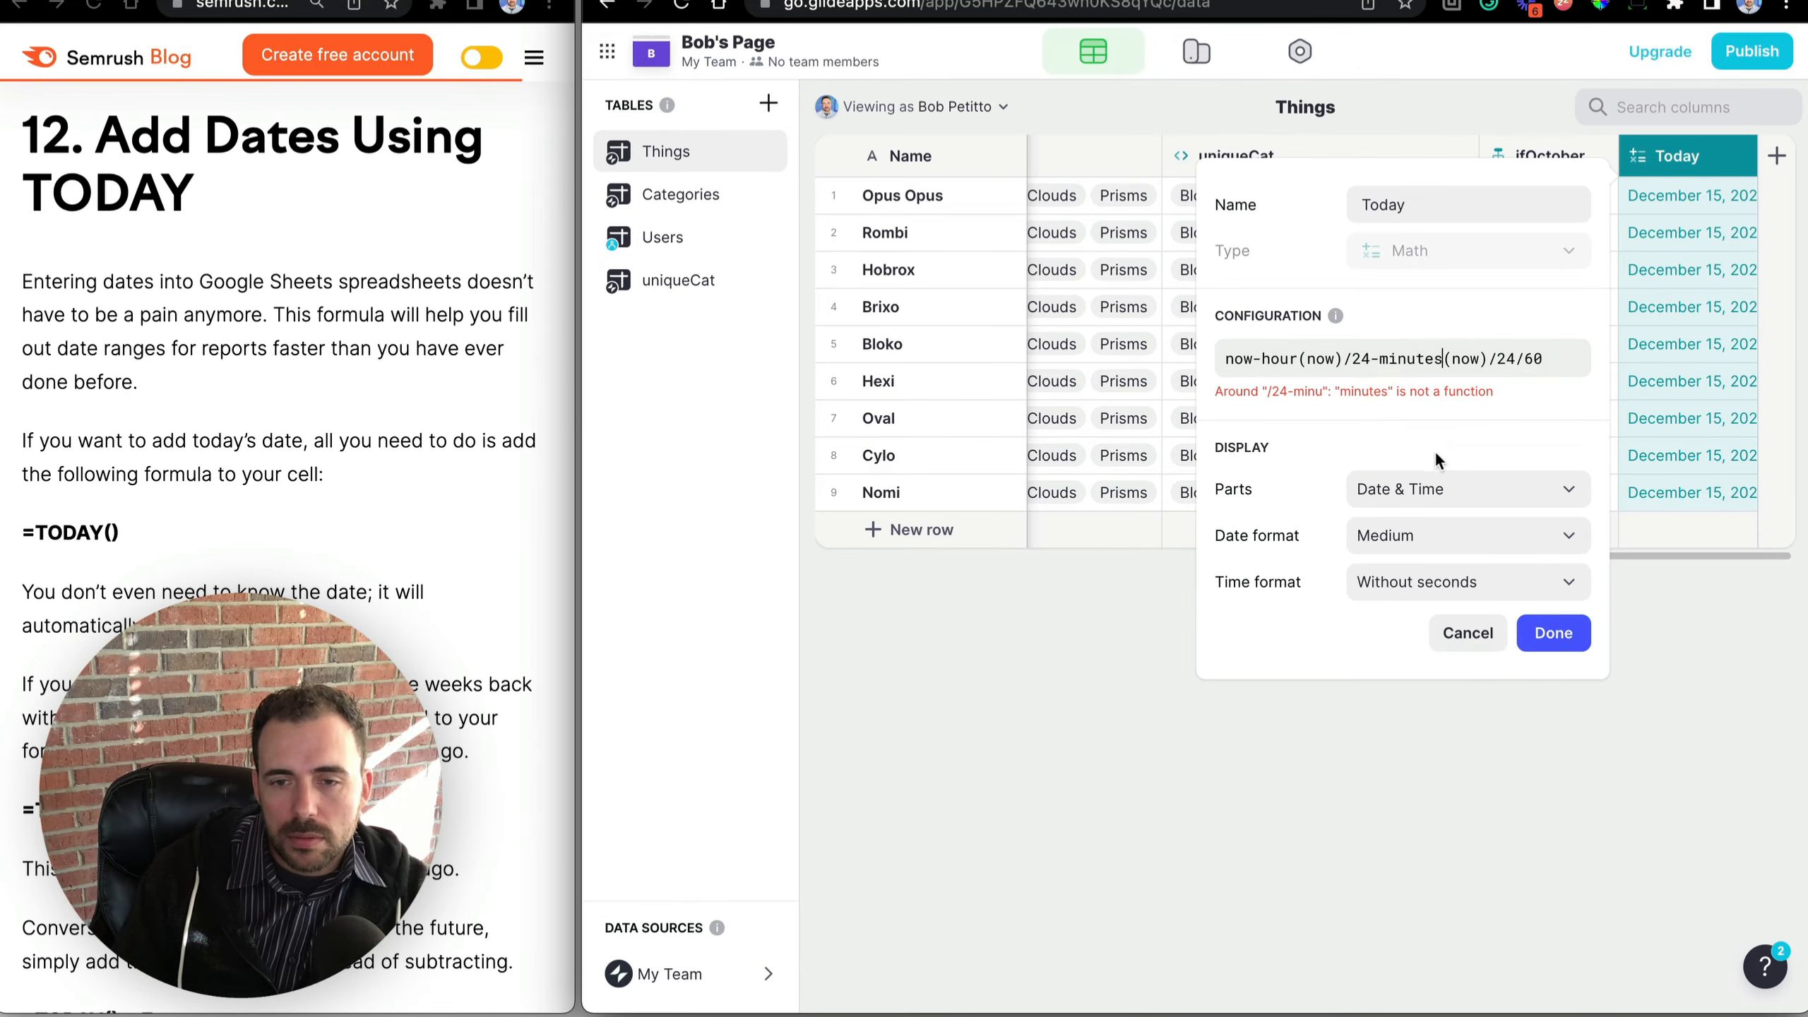
{"action": "left_click", "coordinate": [1552, 714]}
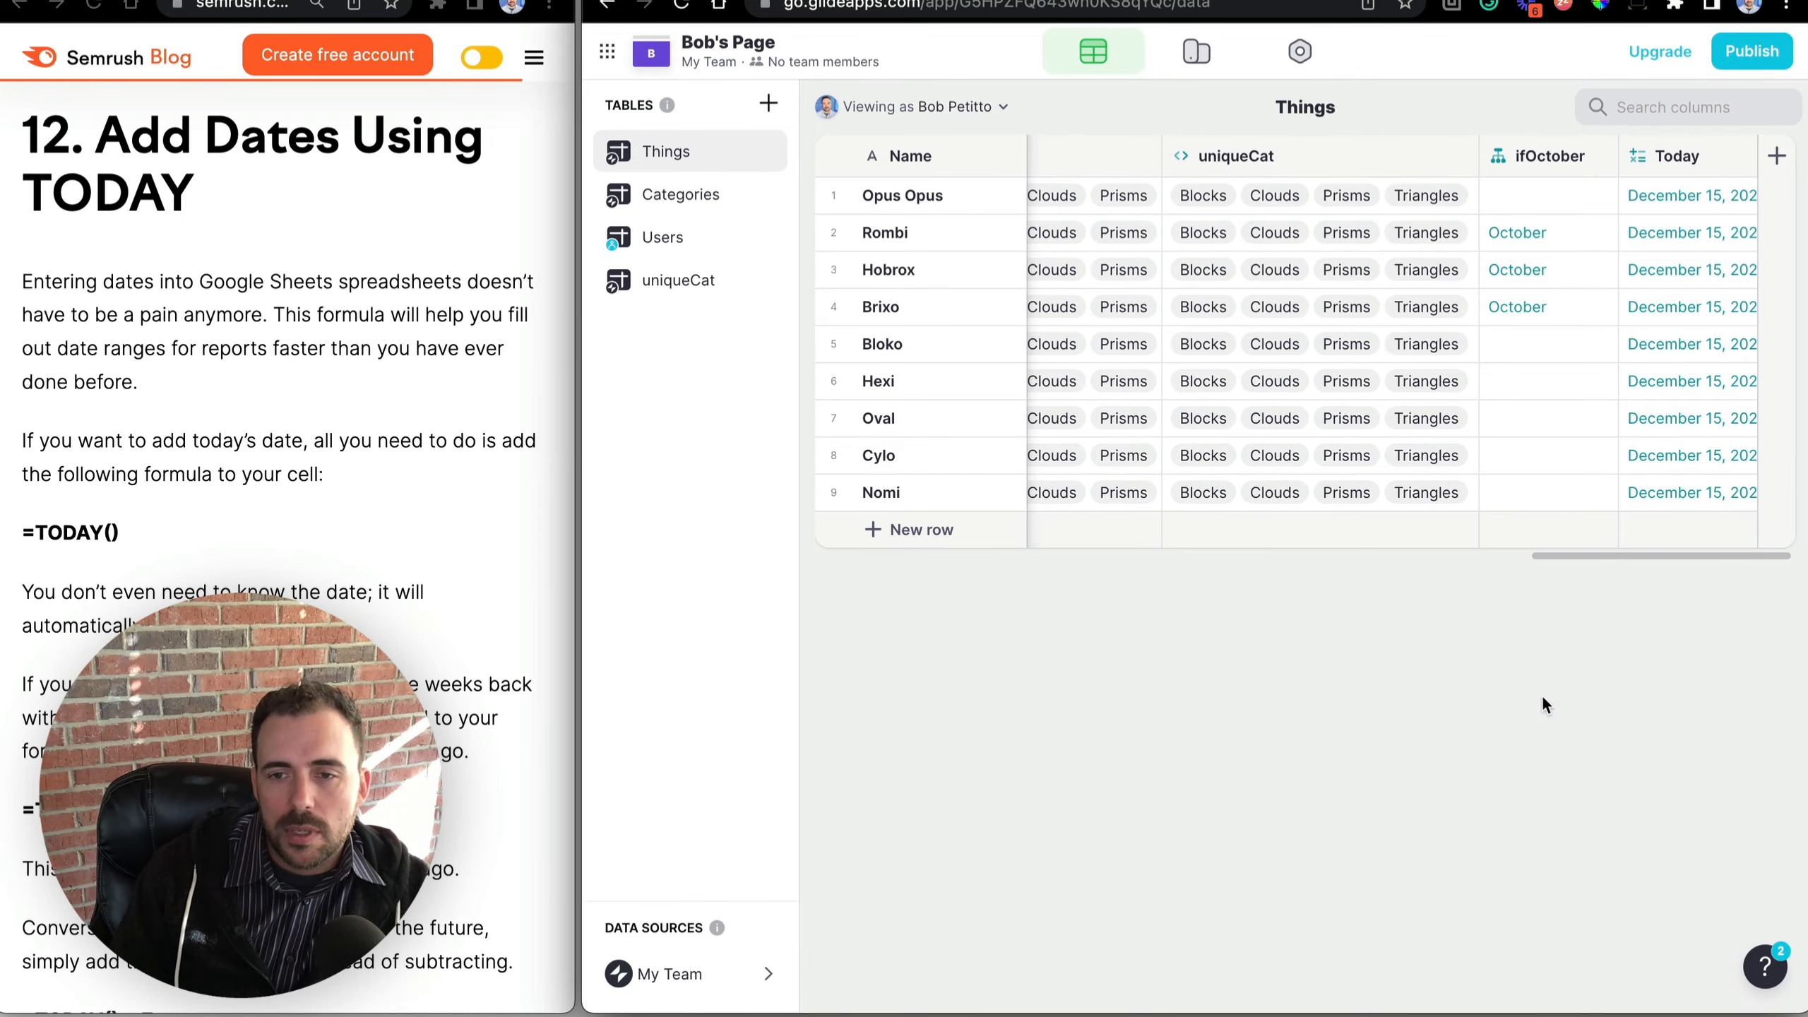
{"action": "left_click", "coordinate": [1673, 200]}
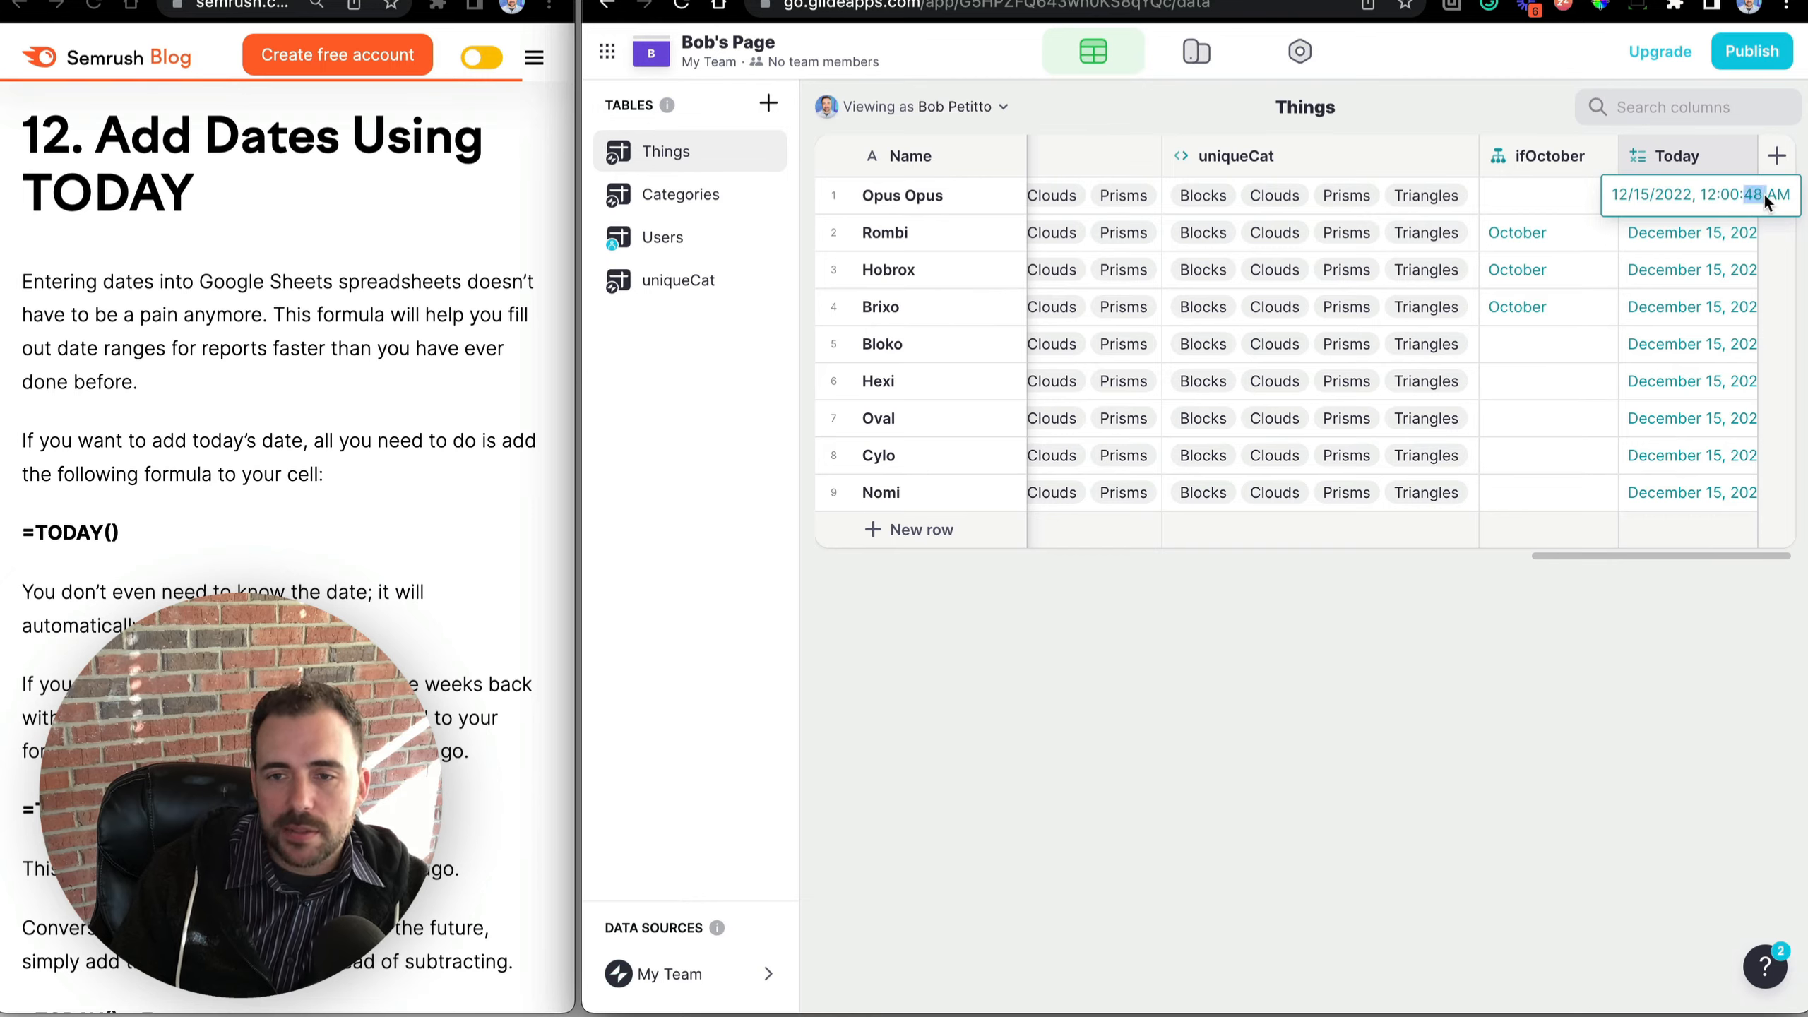
Extend the Today formula to now-hour(now)/24-minute(now)/24/60-second(now)/24/60/60 and save the column.
{"action": "double_click", "coordinate": [1677, 155]}
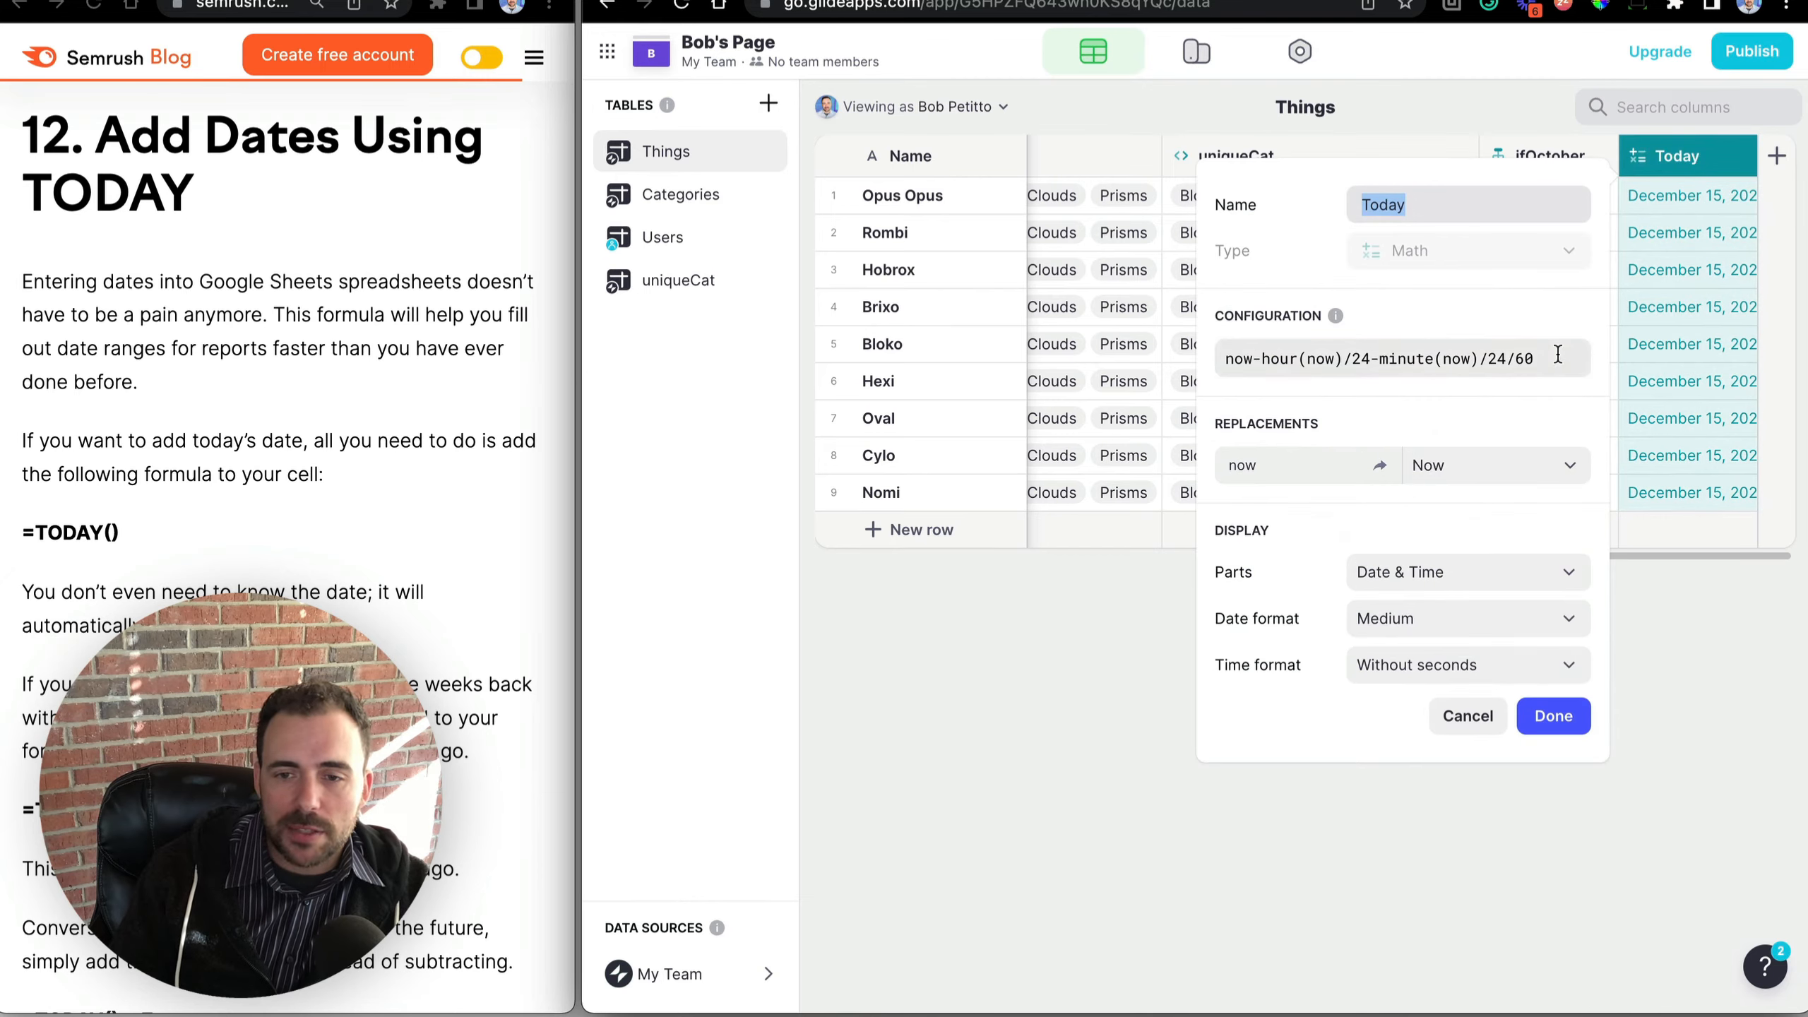
{"action": "left_click", "coordinate": [1557, 354]}
{"action": "type", "text": "-secconds"}
{"action": "key", "text": "BackSpace"}
{"action": "key", "text": "BackSpace"}
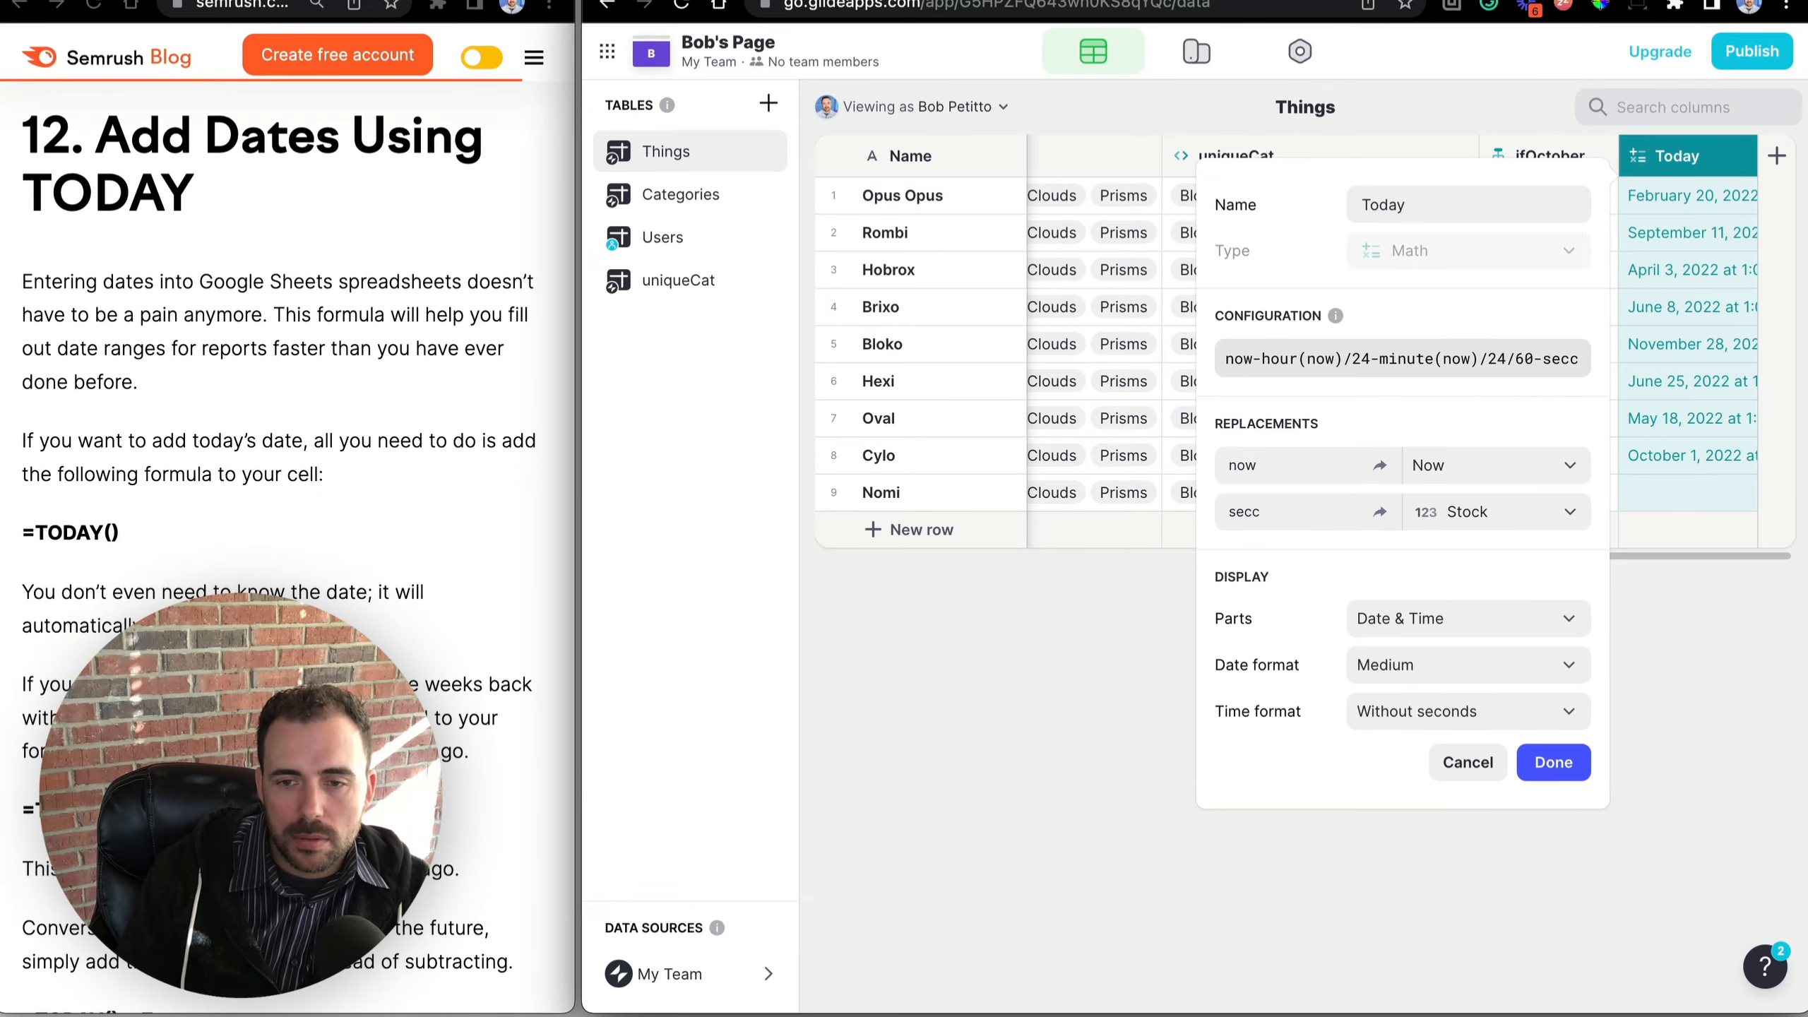
{"action": "type", "text": "nd(now)"}
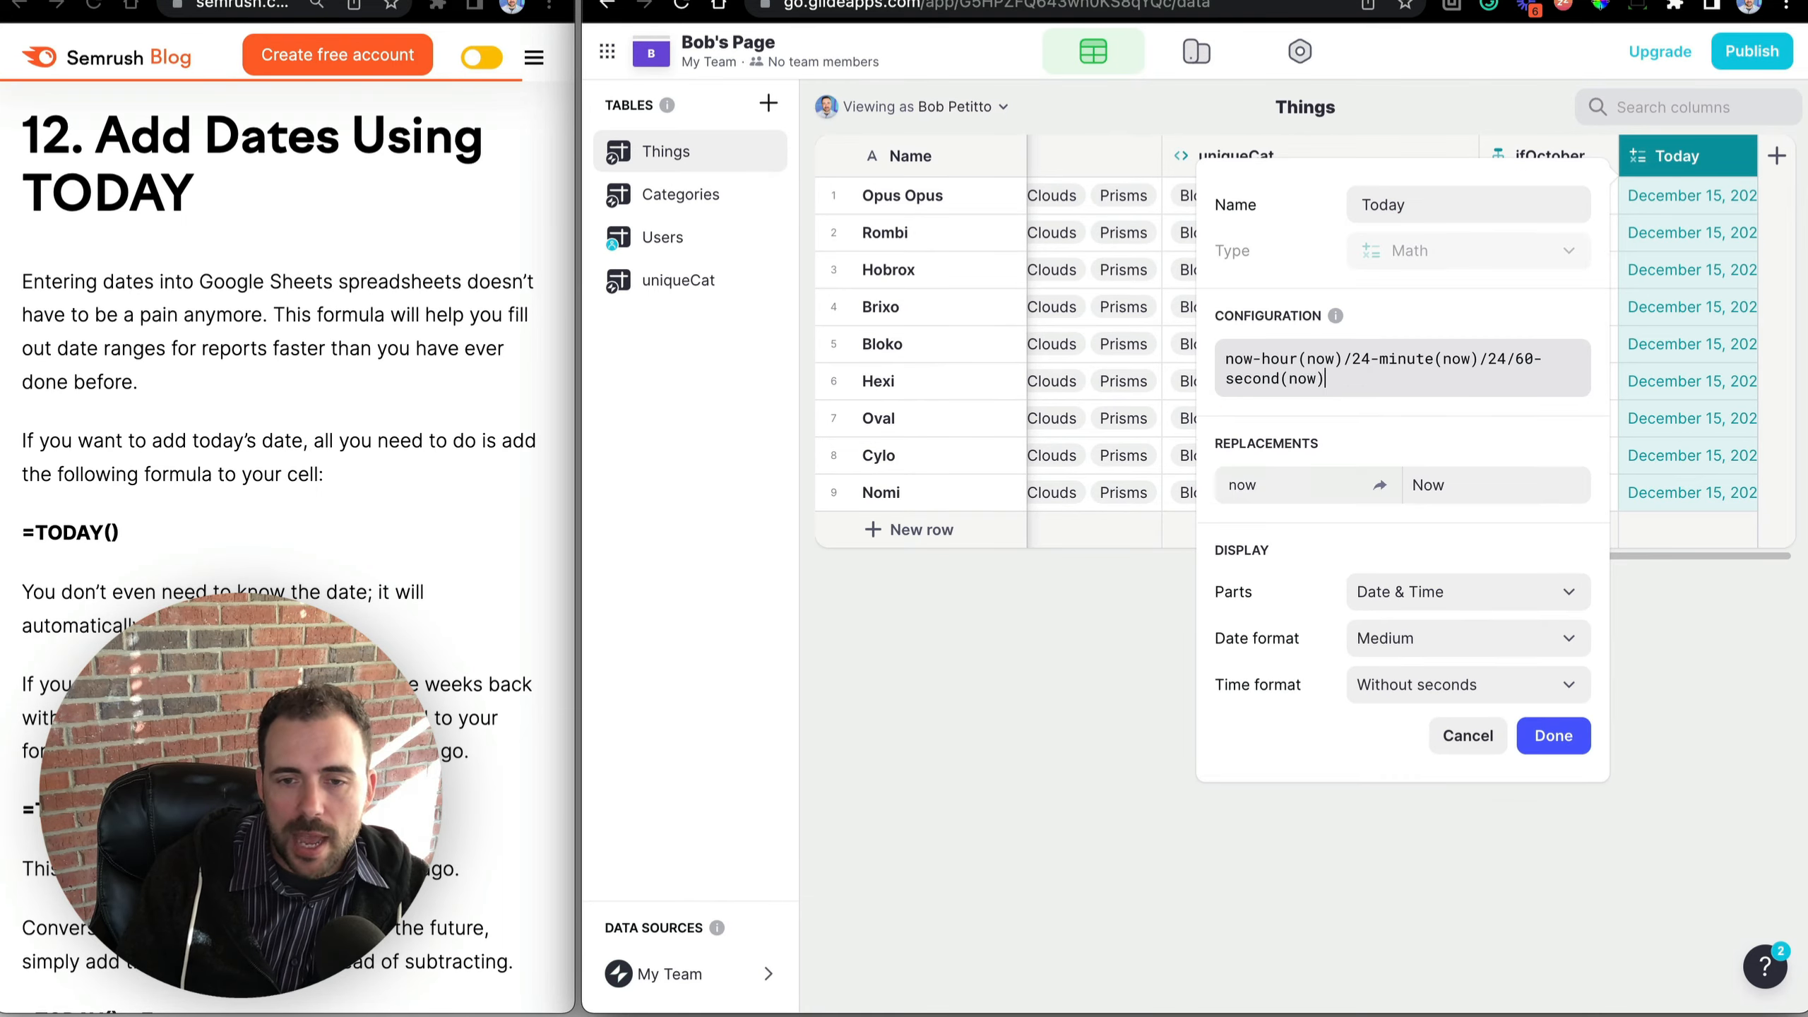
{"action": "type", "text": "/24/60"}
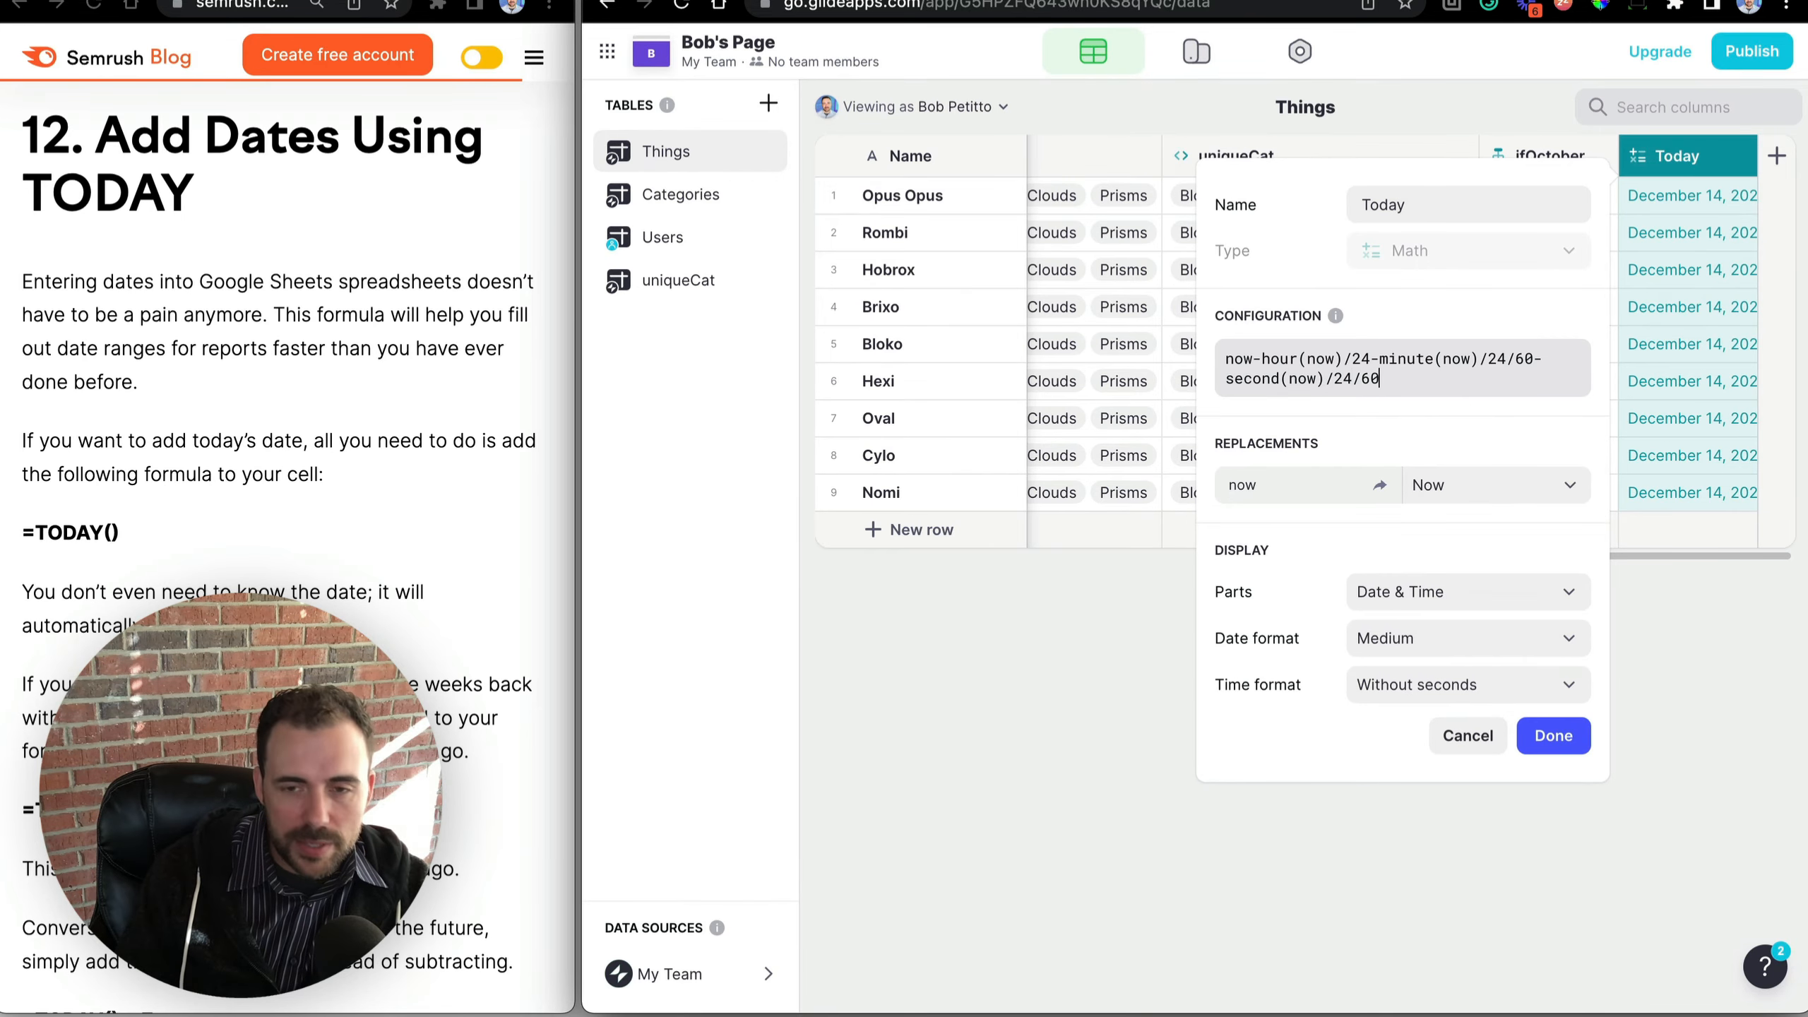
{"action": "type", "text": "/60"}
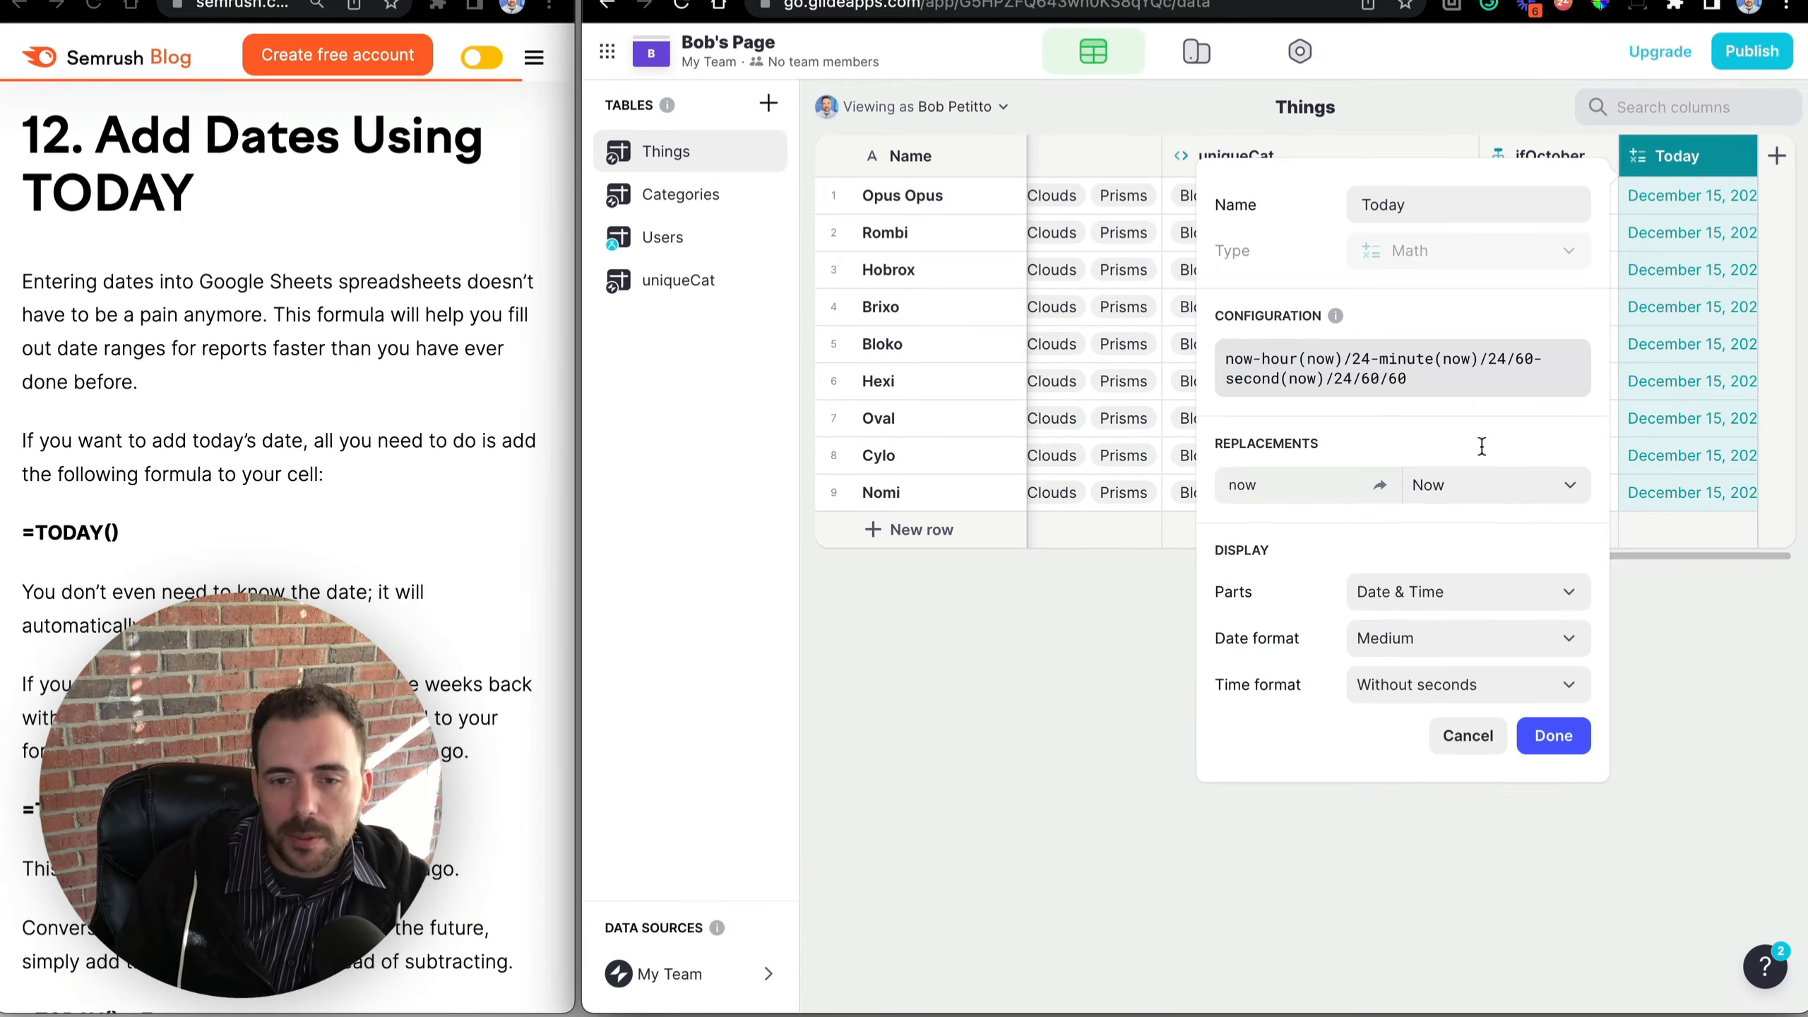
{"action": "left_click", "coordinate": [1554, 735]}
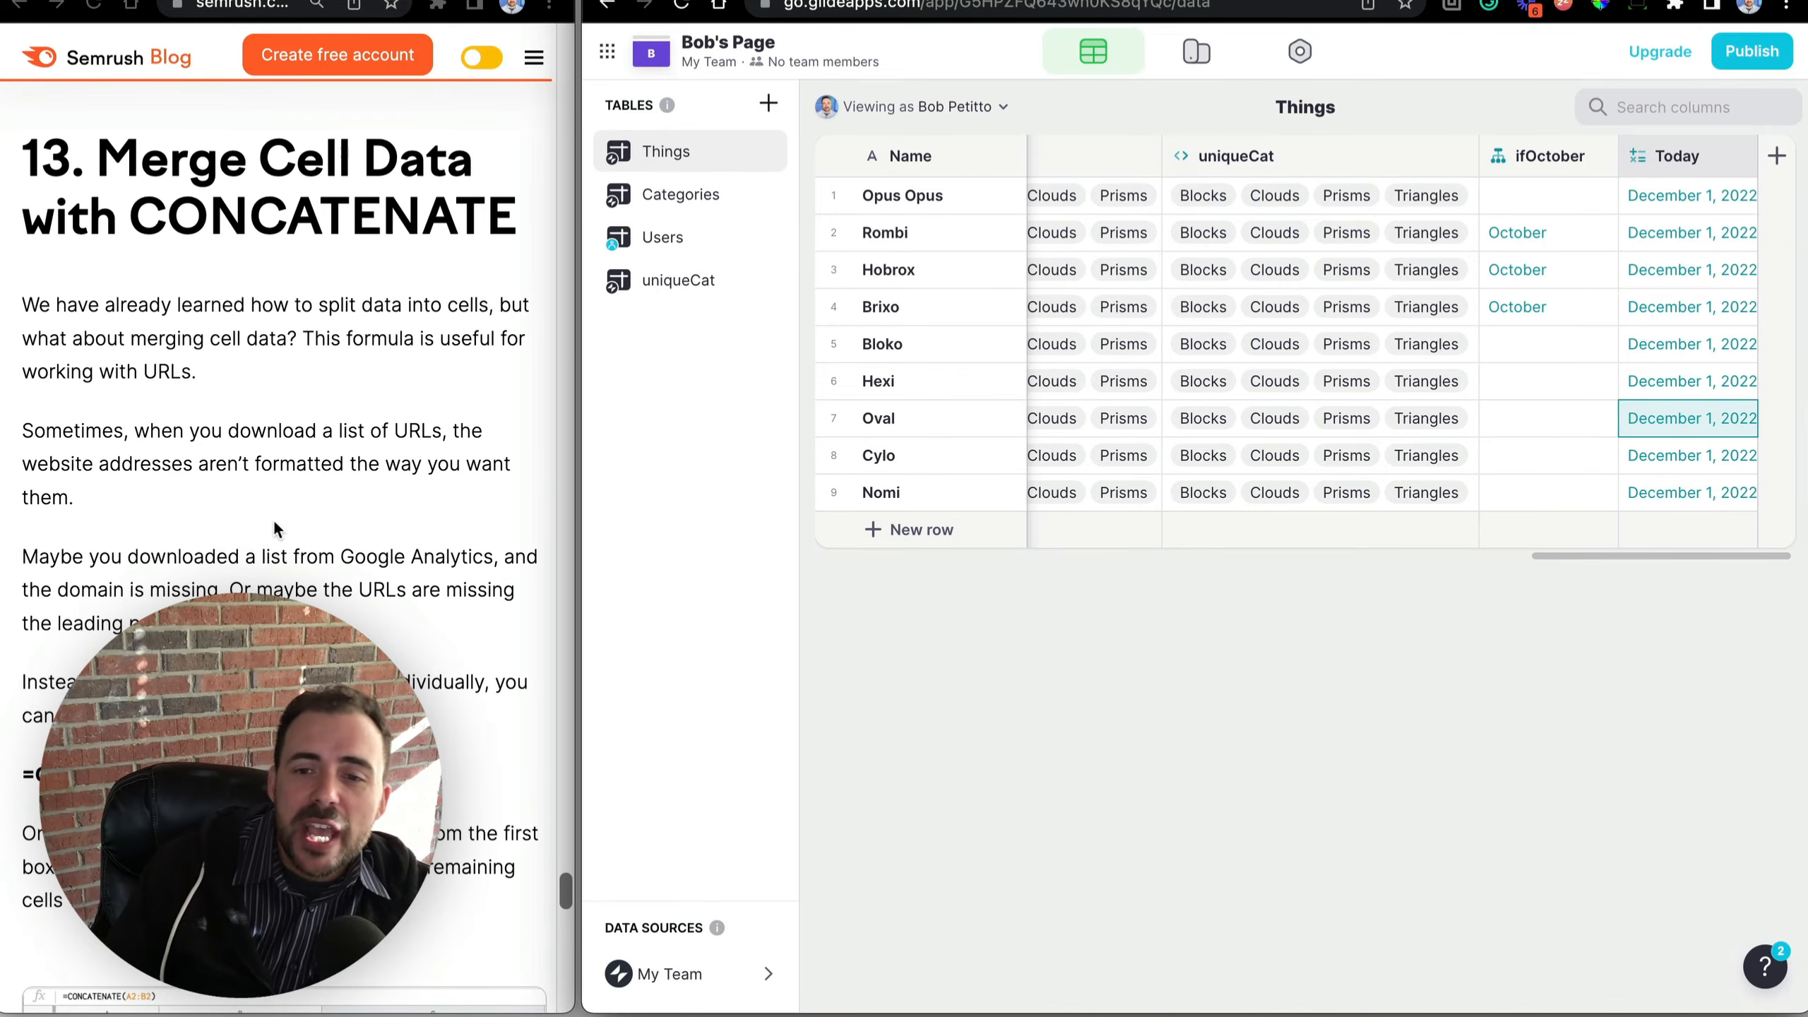
Examine the Name, Stock and date values of the Opus Opus row in the Things table.
{"action": "scroll", "coordinate": [1291, 482], "scroll_direction": "left", "scroll_amount": 10}
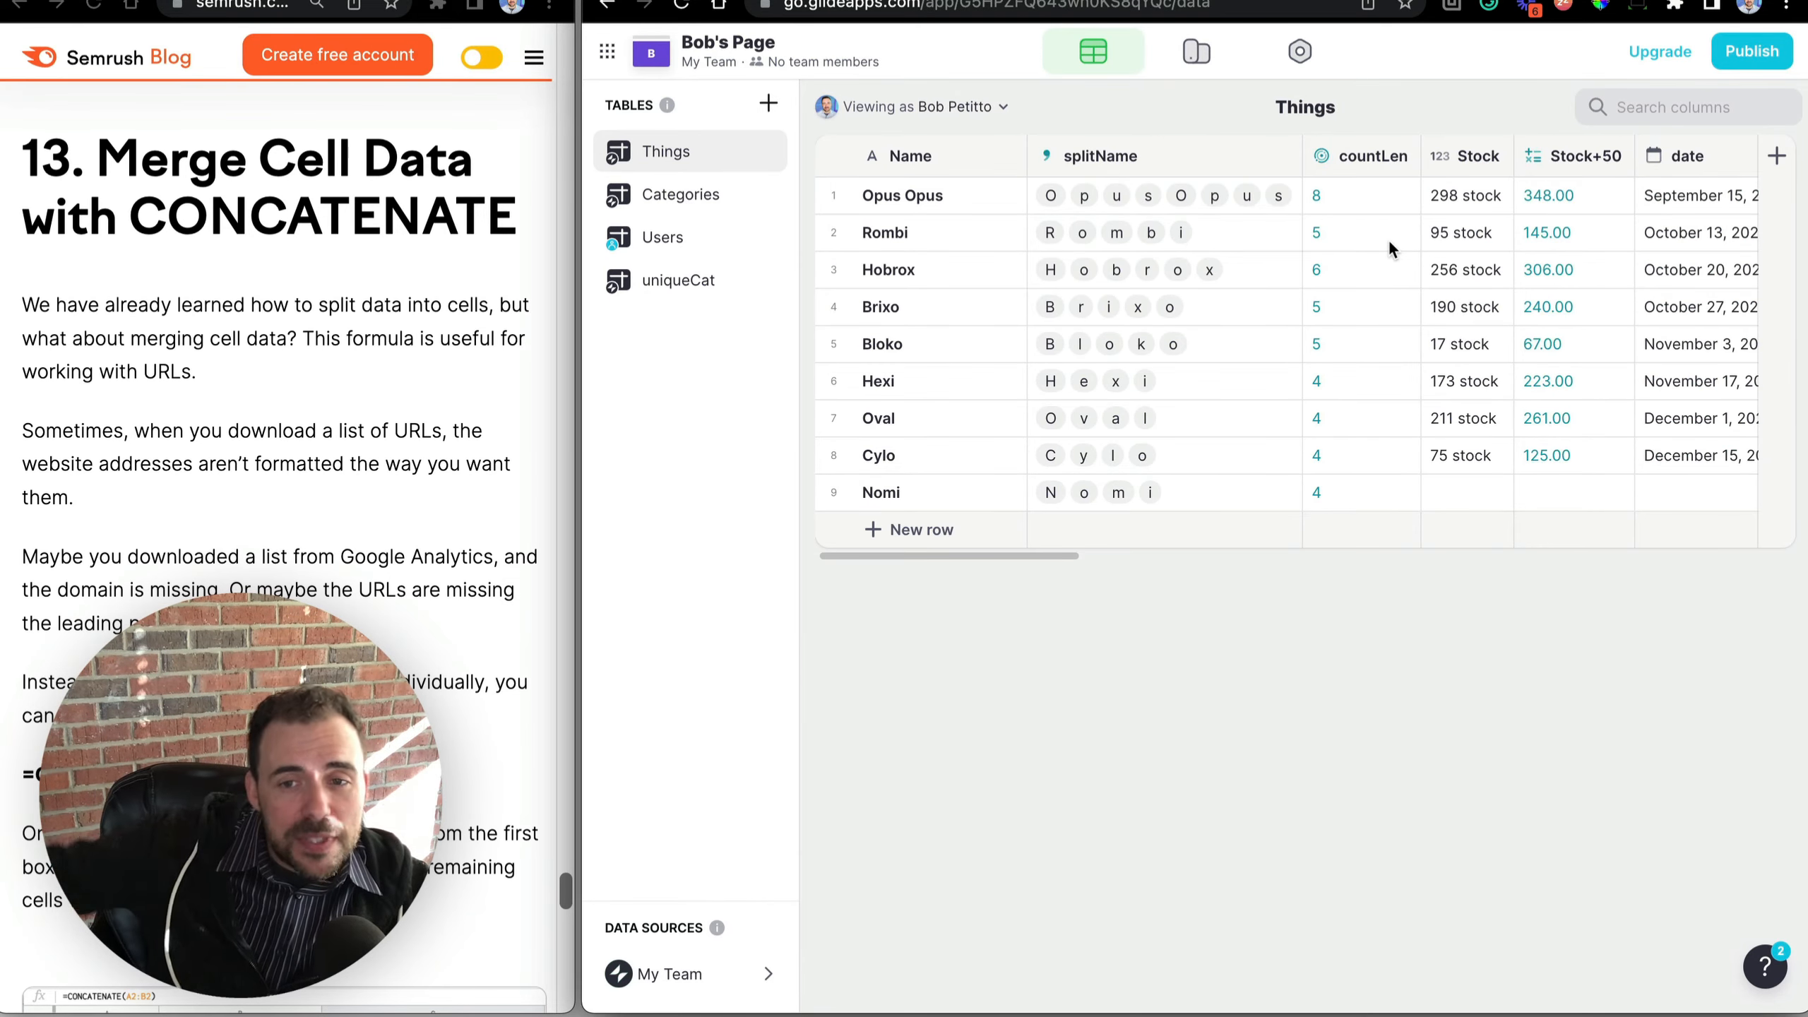
{"action": "left_click", "coordinate": [913, 210]}
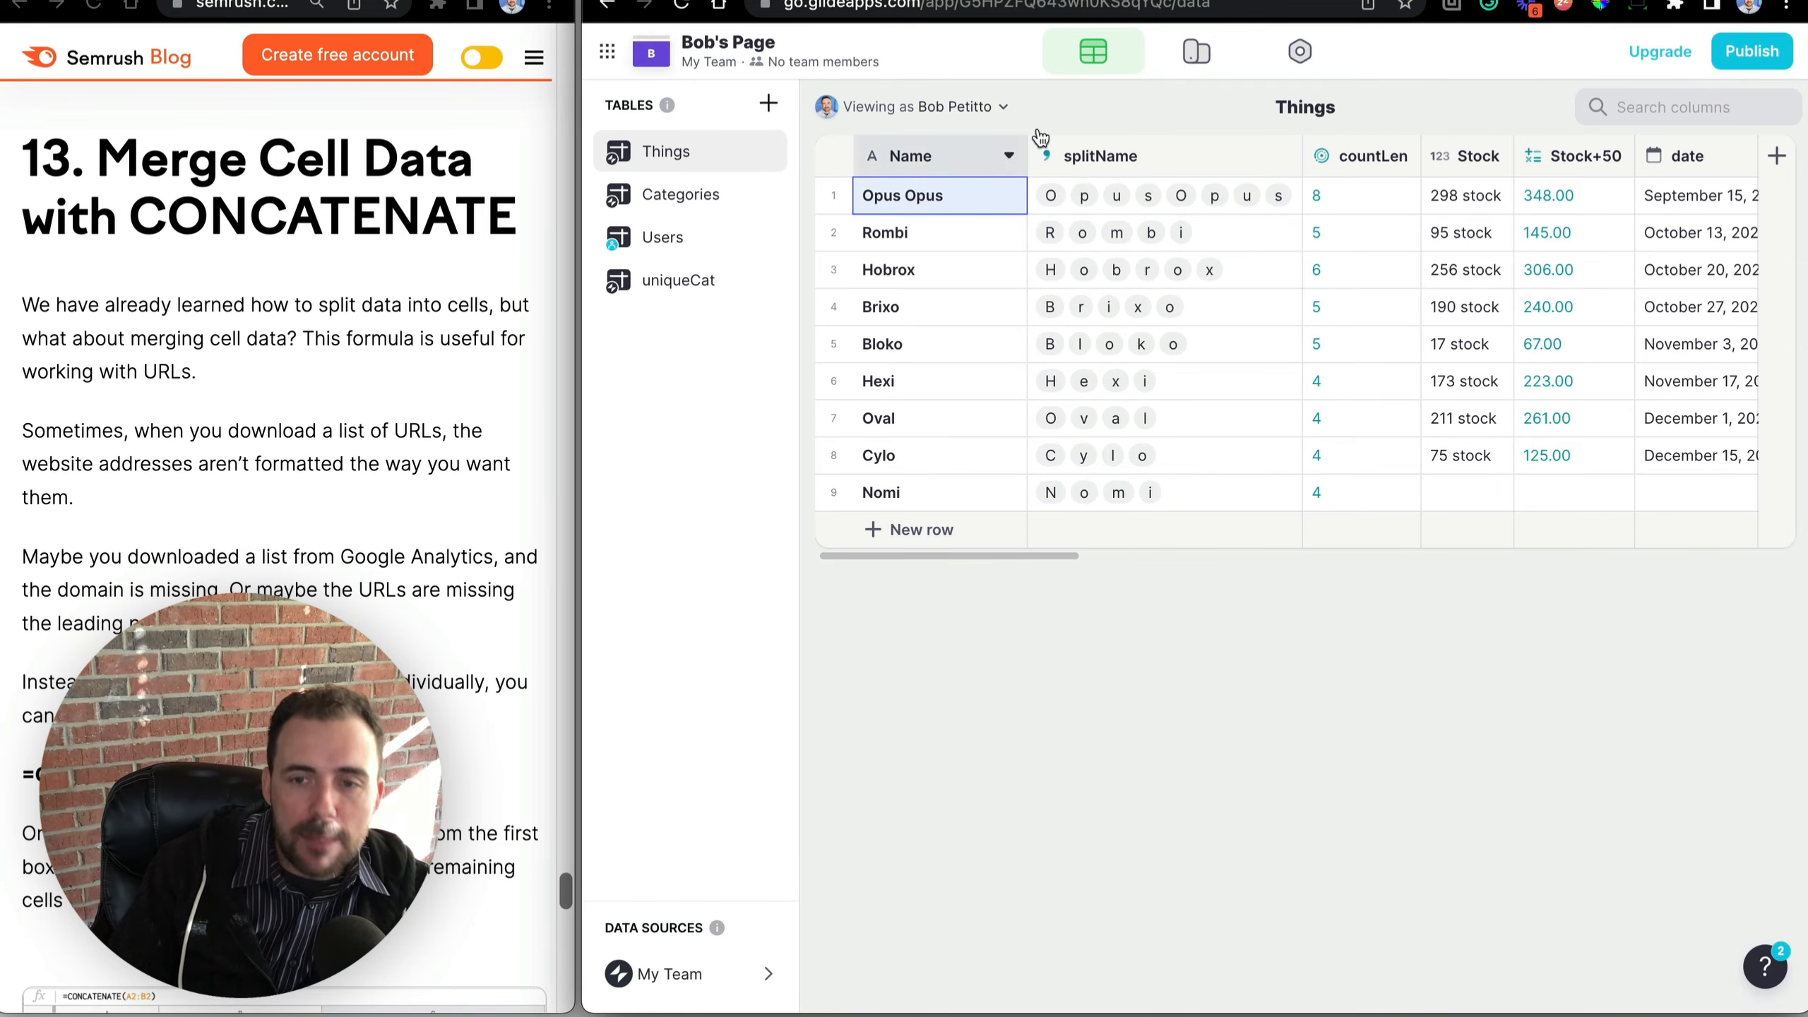
{"action": "left_click", "coordinate": [1480, 197]}
{"action": "scroll", "coordinate": [1352, 203], "scroll_direction": "right", "scroll_amount": 5}
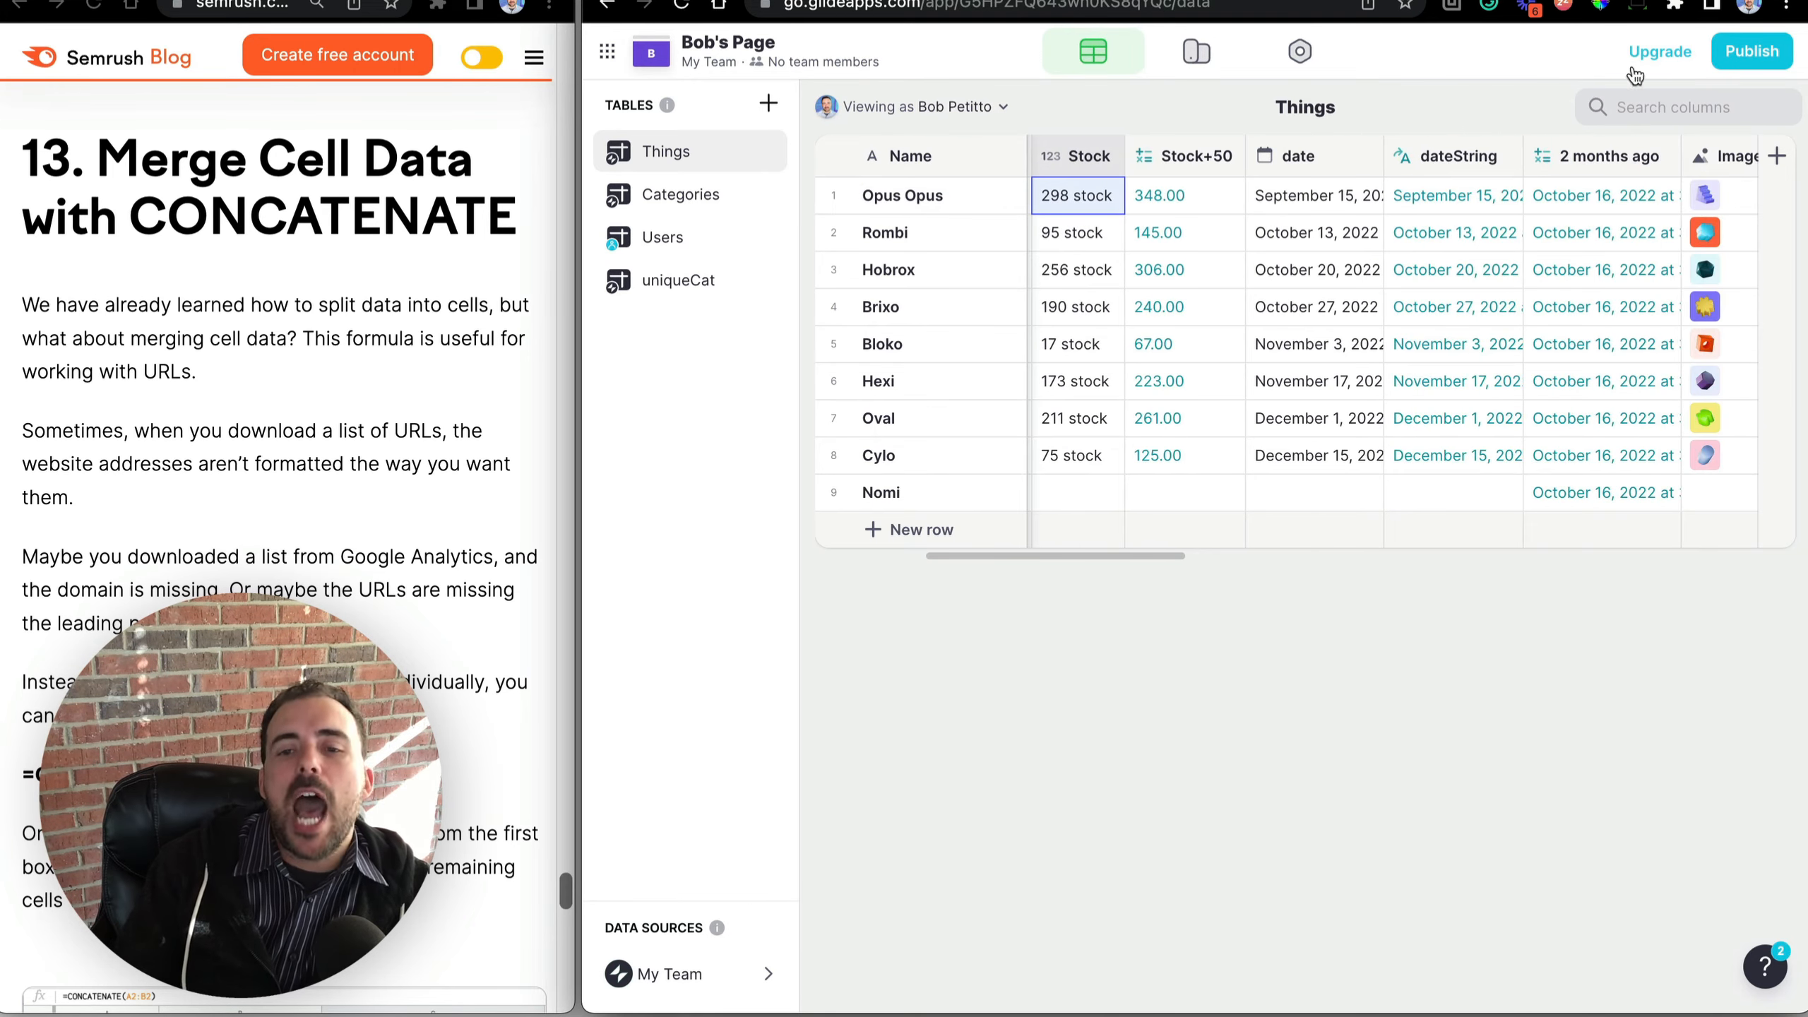
{"action": "left_click", "coordinate": [1285, 209]}
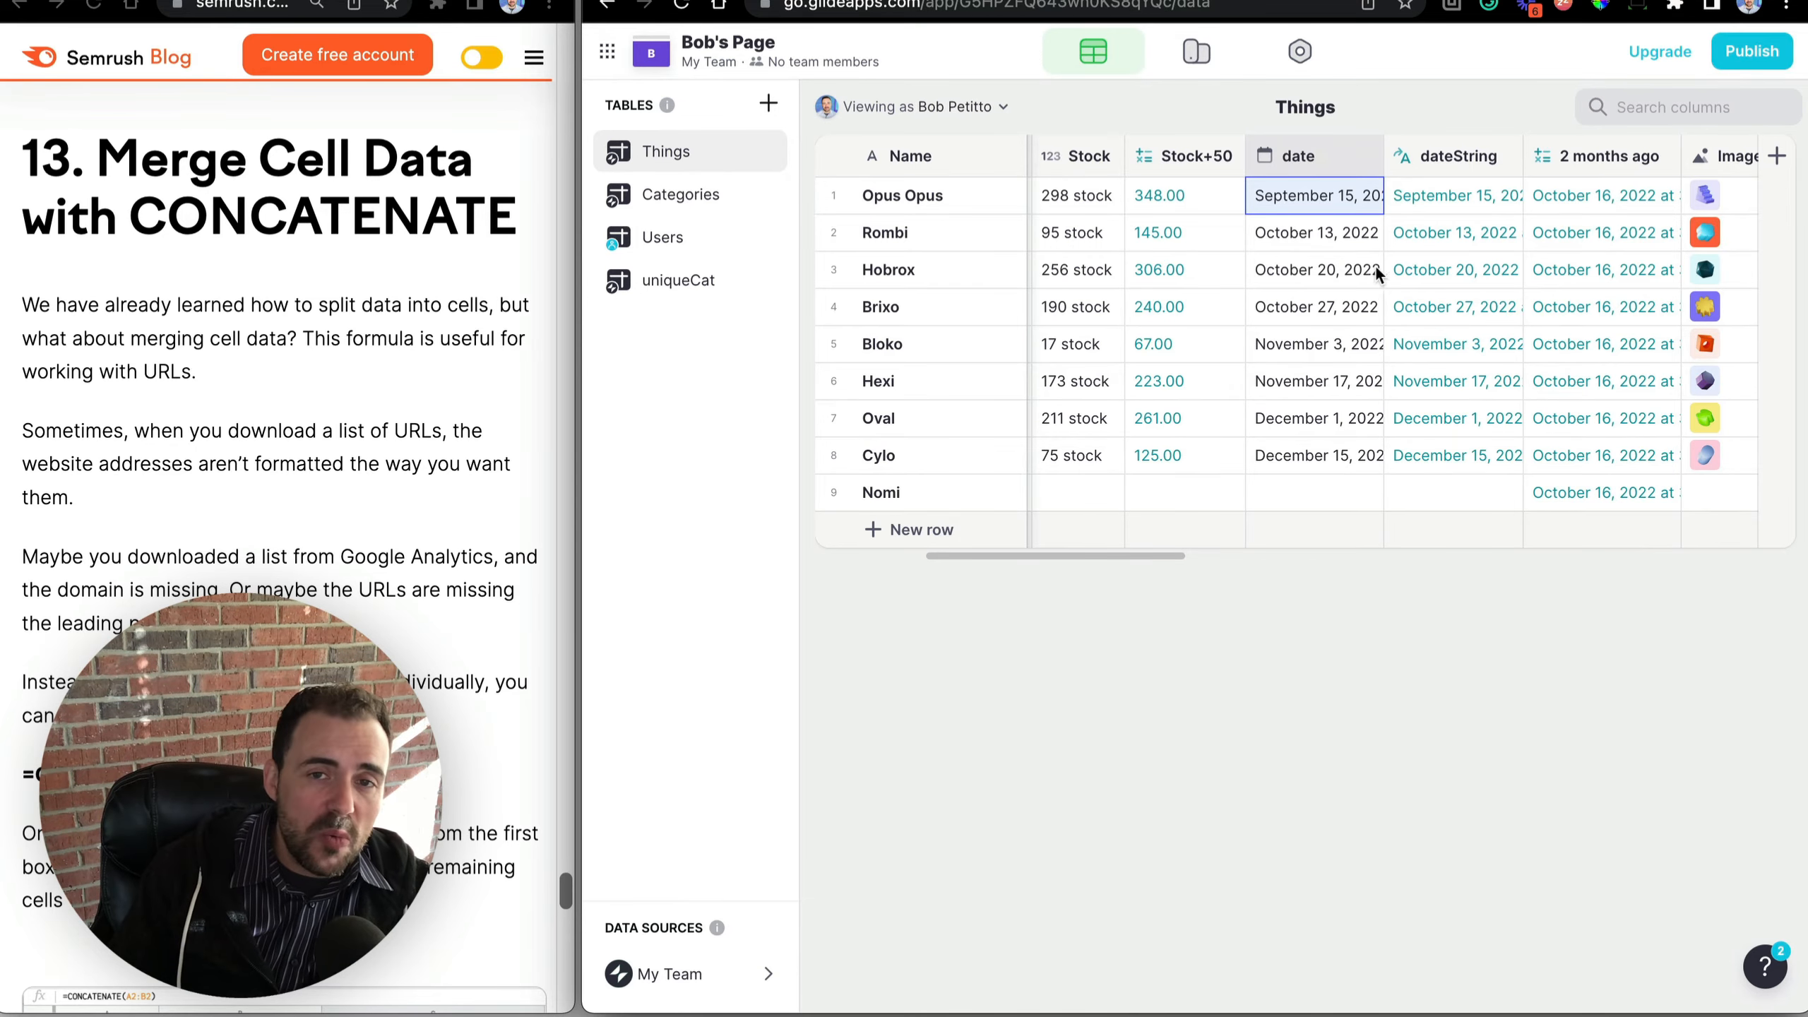
Add a Template column named concatv1 to the Things table with the template text 1,2,3.
{"action": "scroll", "coordinate": [1376, 268], "scroll_direction": "right", "scroll_amount": 10}
{"action": "left_click", "coordinate": [1772, 158]}
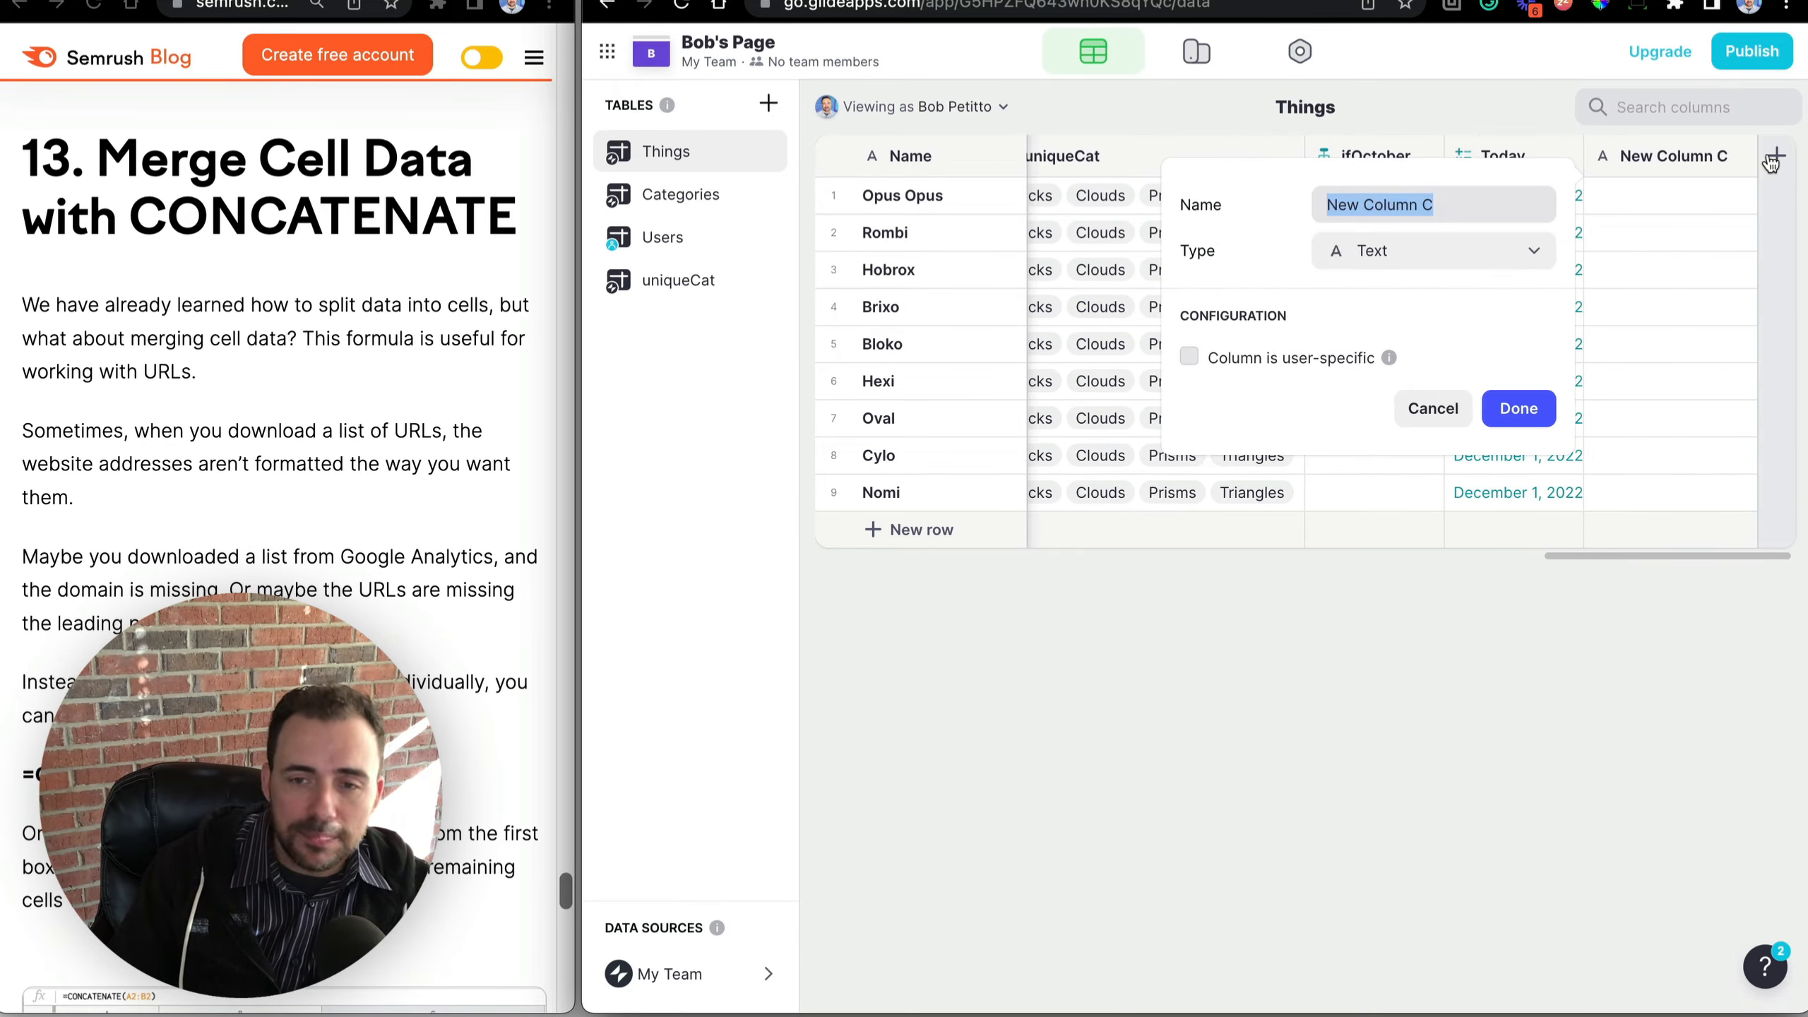
{"action": "type", "text": "concatv1"}
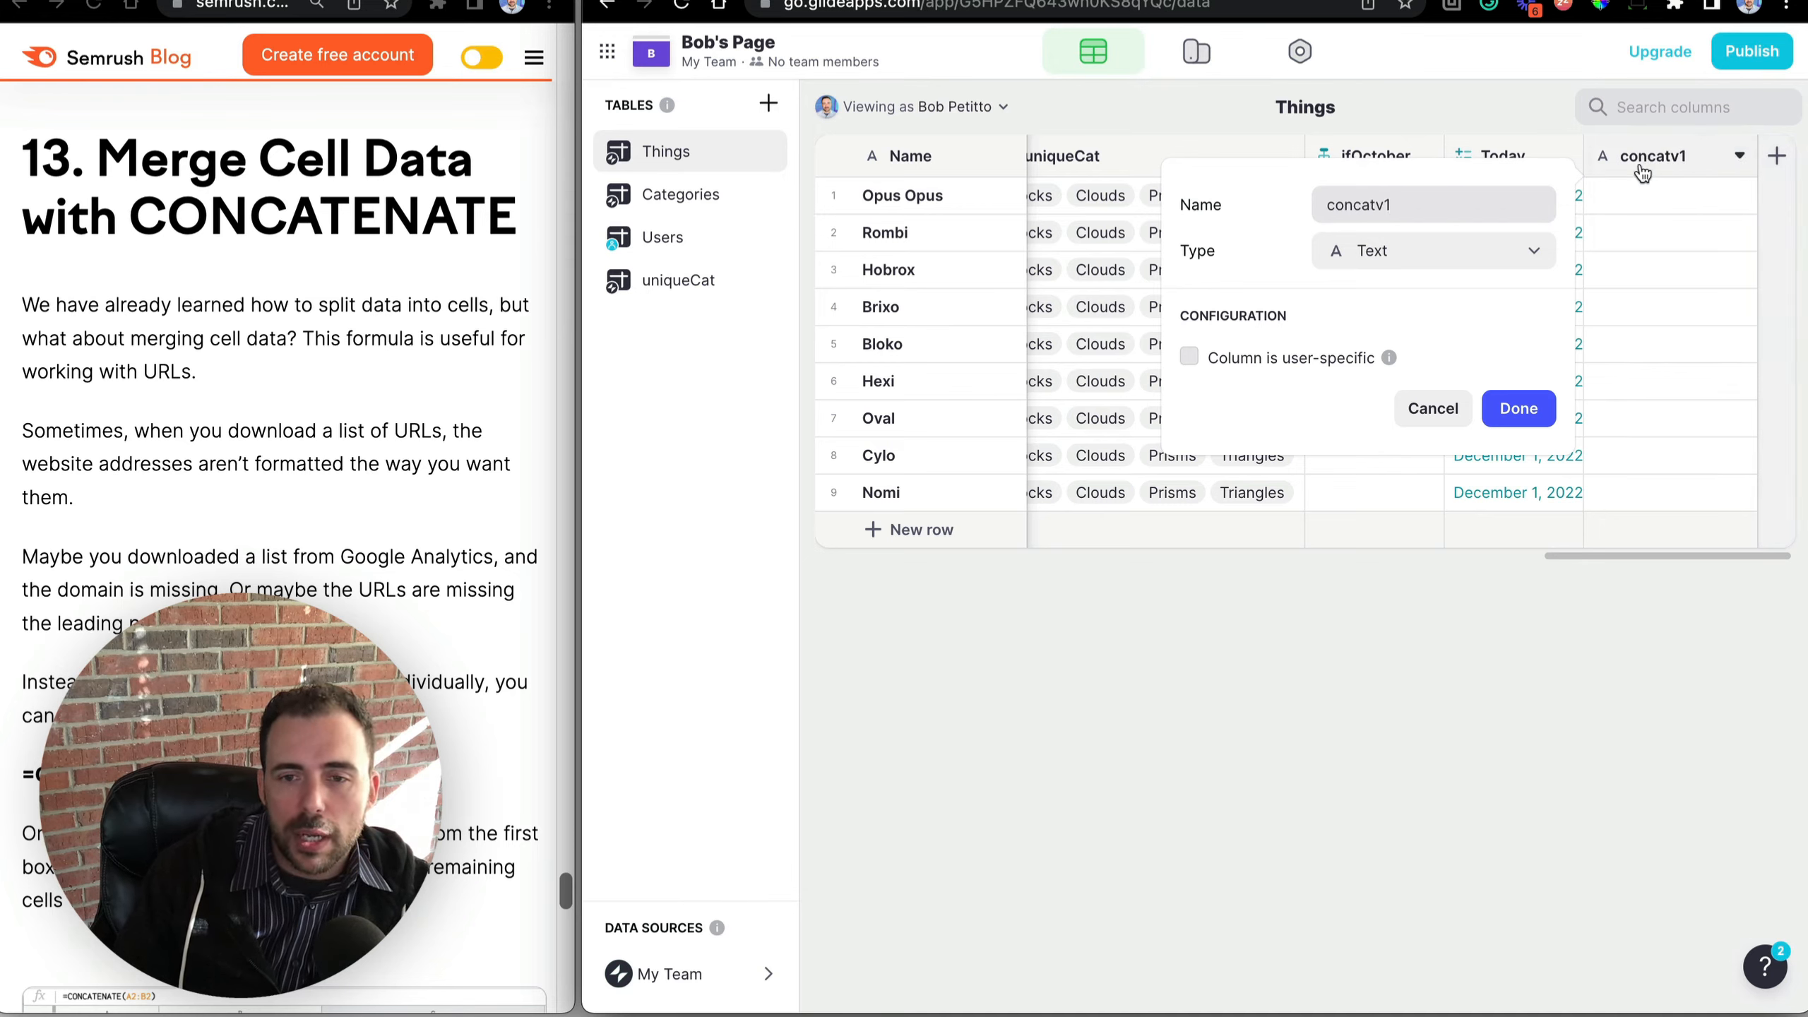
{"action": "left_click", "coordinate": [1382, 256]}
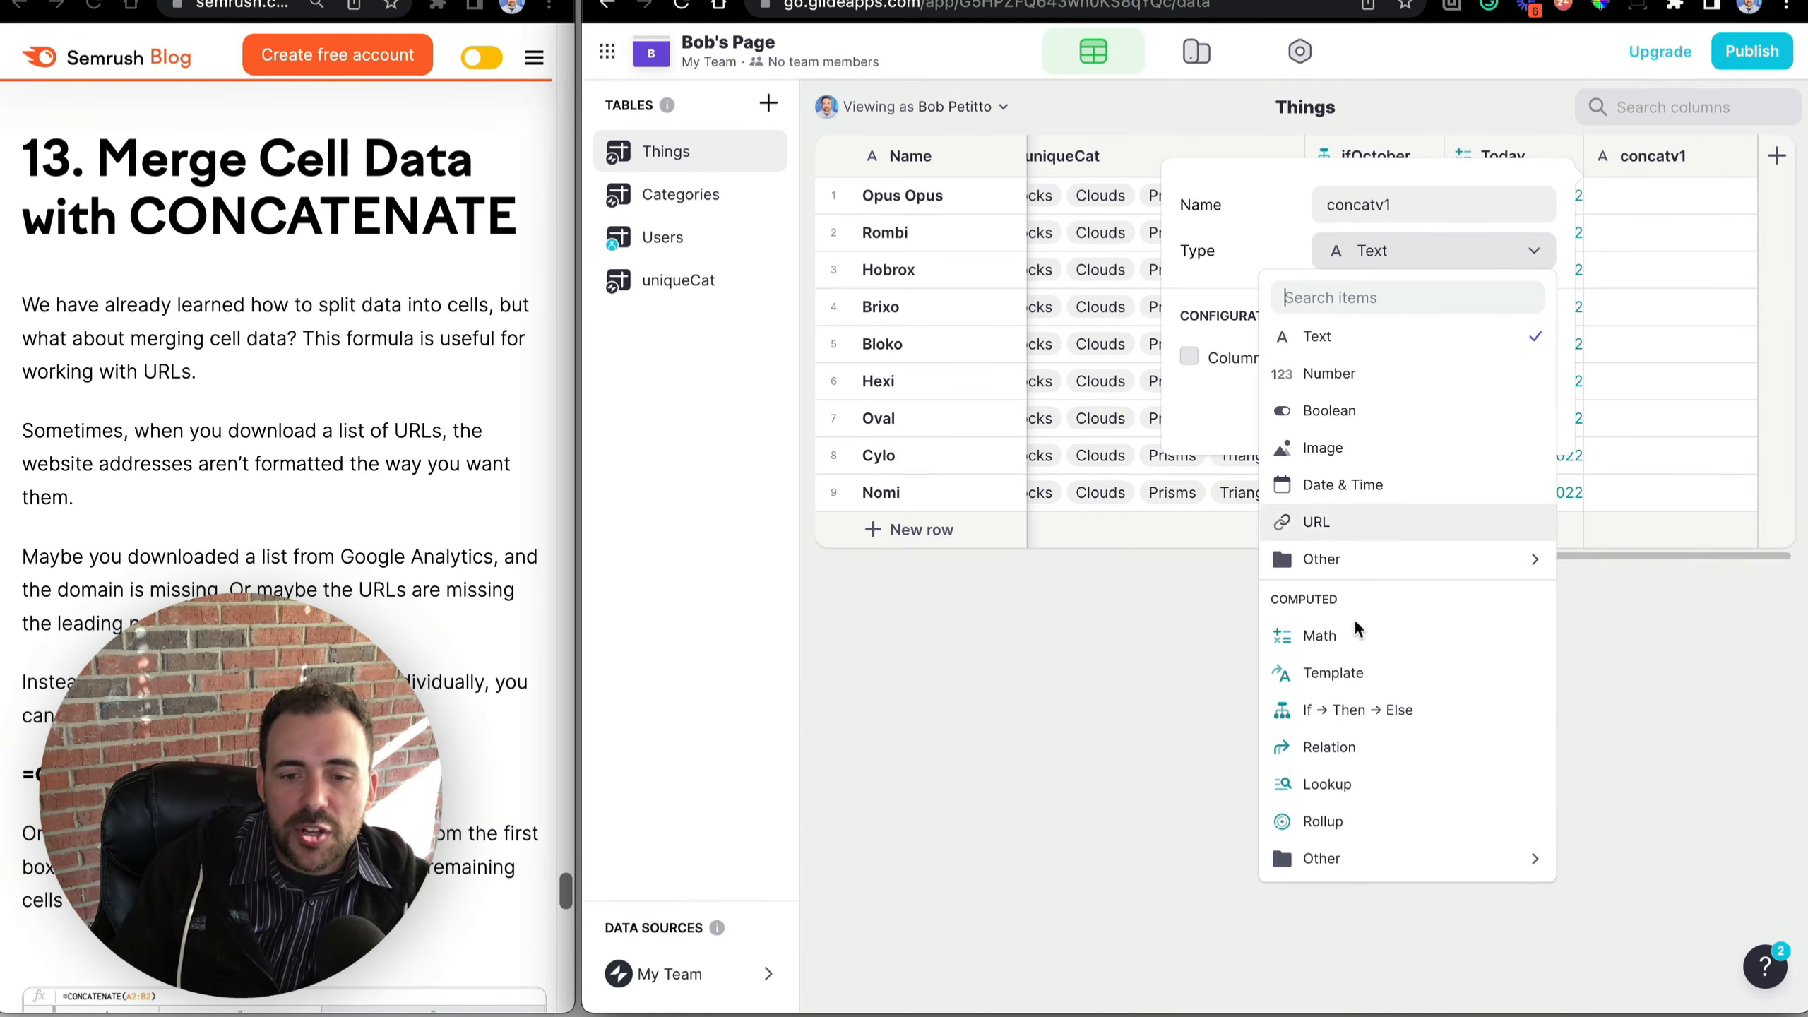
{"action": "left_click", "coordinate": [1372, 682]}
{"action": "left_click", "coordinate": [1297, 365]}
{"action": "type", "text": "1,2,3"}
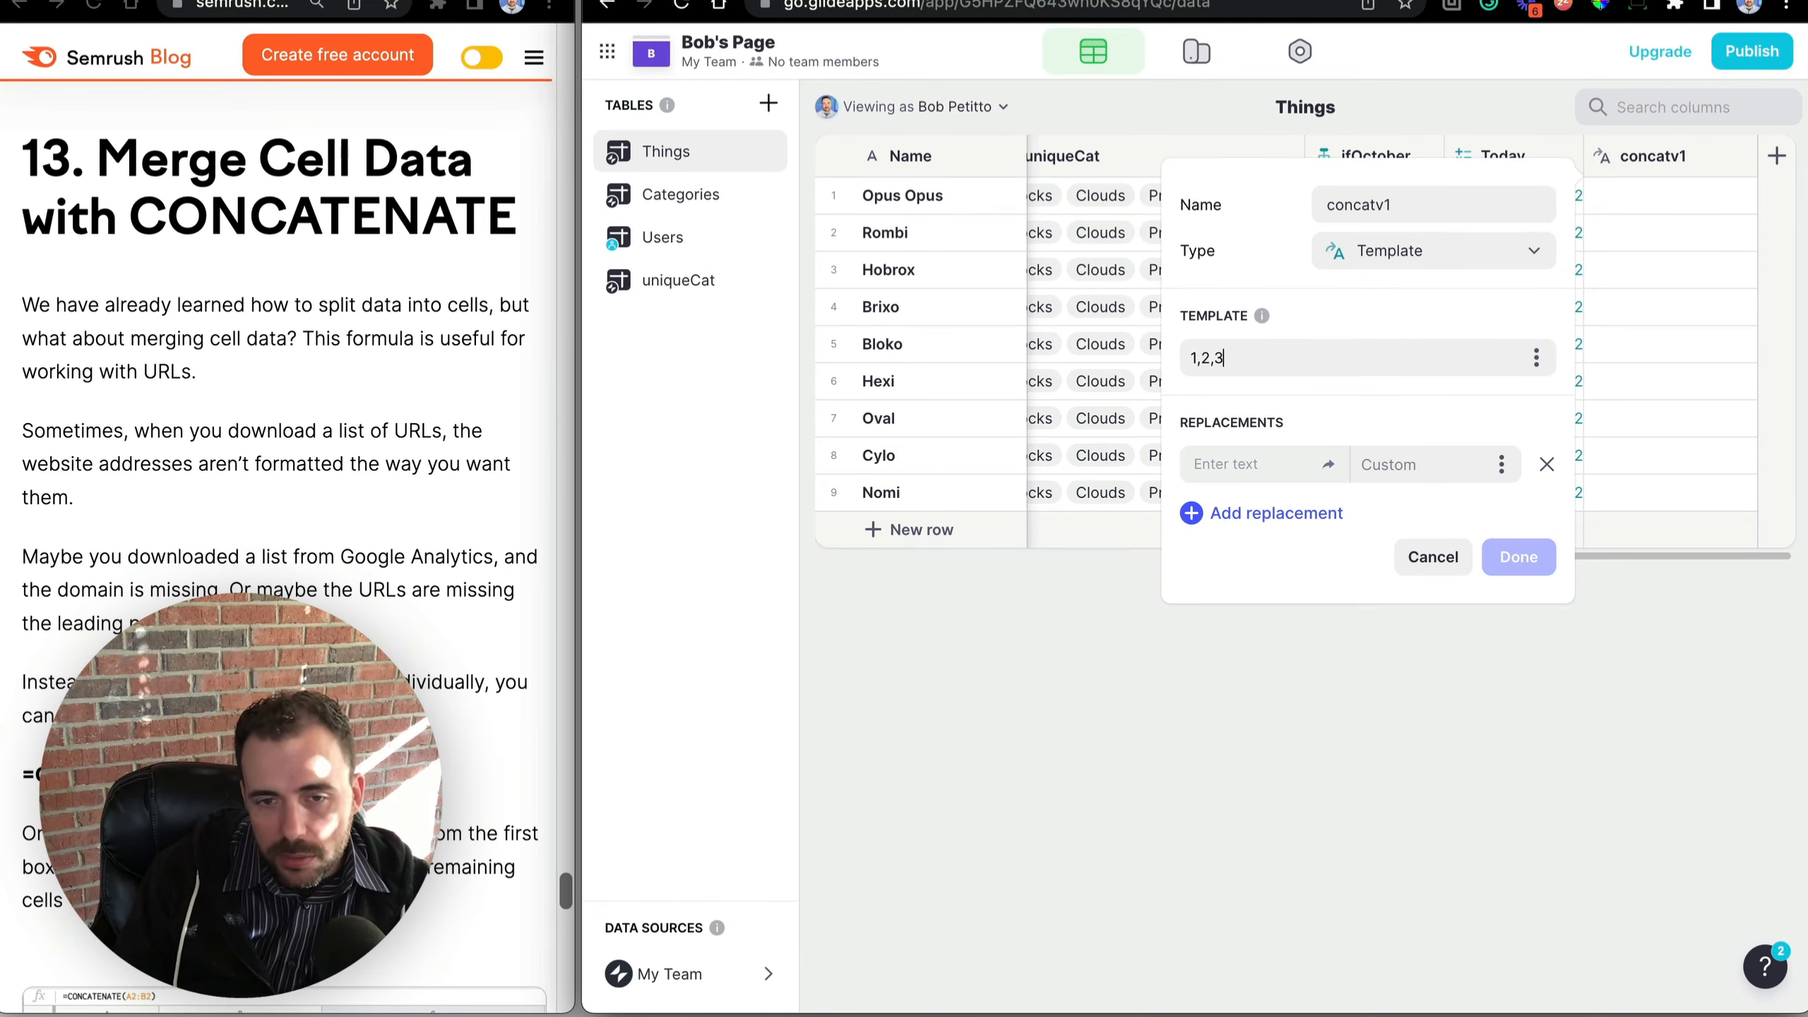
Add two more replacement rows to the concatv1 template and set the three replacement texts to 1, 2 and 3.
{"action": "left_click", "coordinate": [1253, 528]}
{"action": "left_click", "coordinate": [1253, 560]}
{"action": "type", "text": "1"}
{"action": "left_click", "coordinate": [1236, 508]}
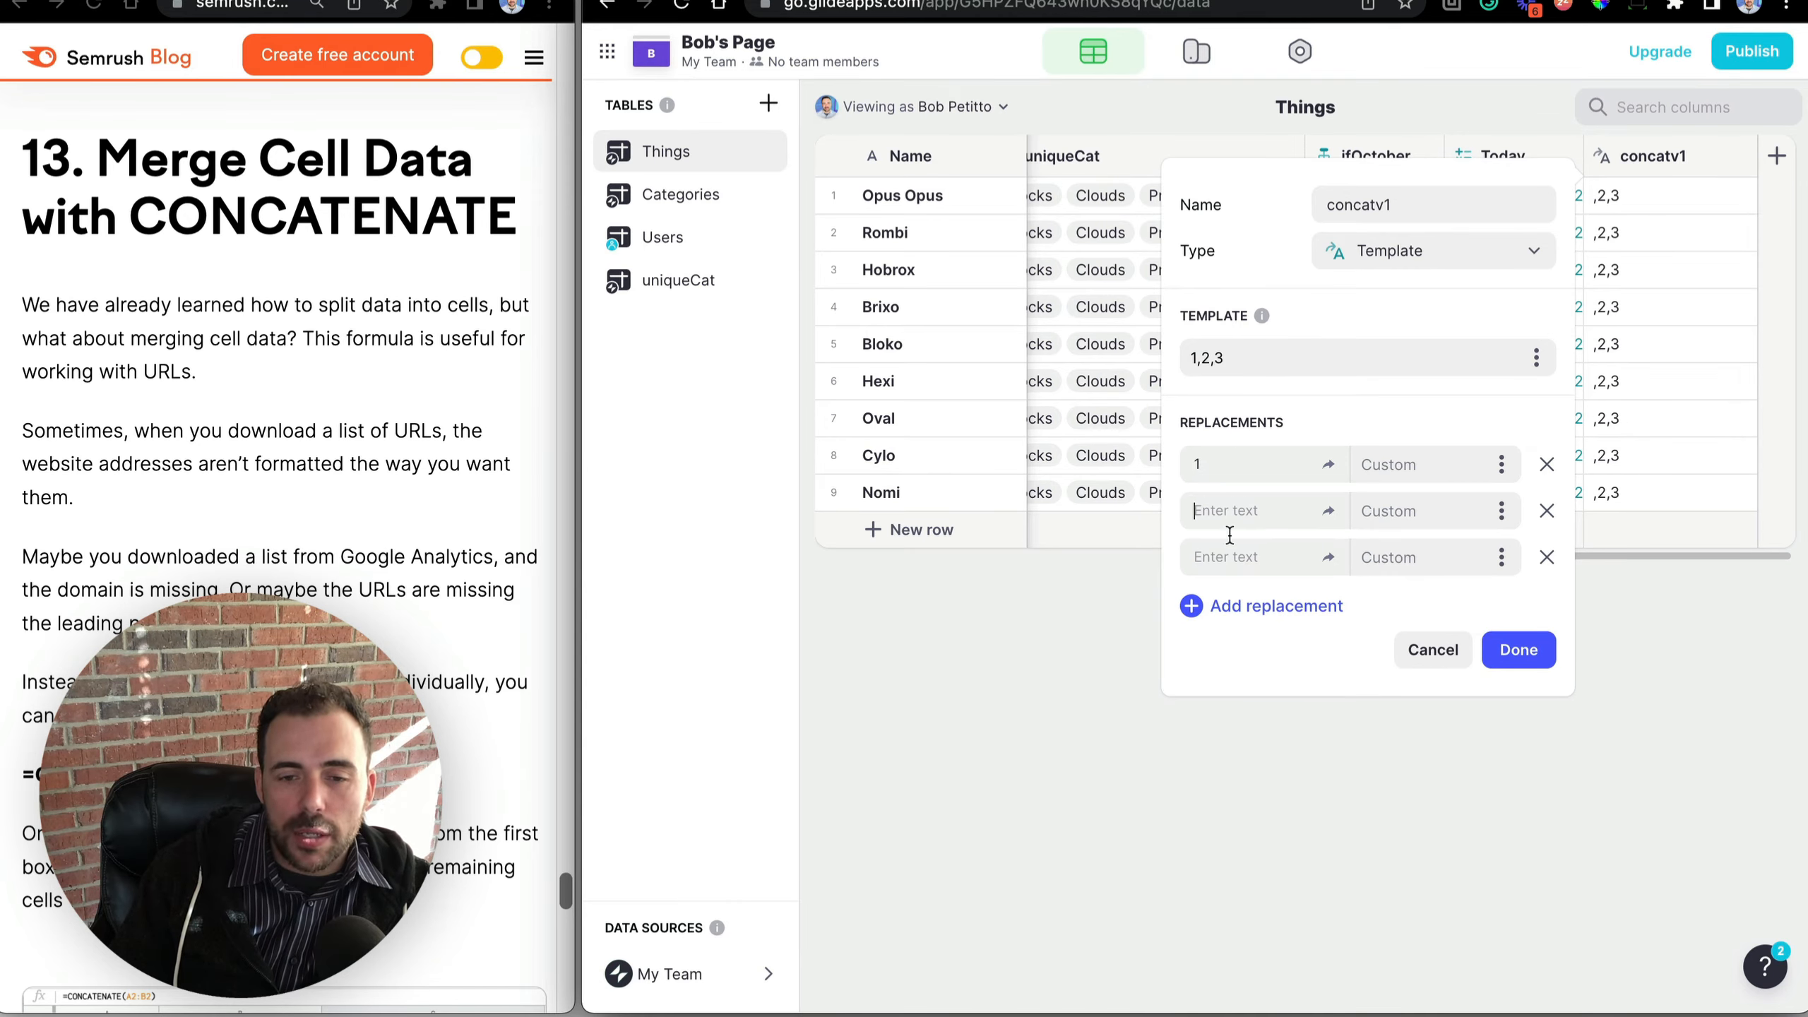
{"action": "type", "text": "2"}
{"action": "left_click", "coordinate": [1232, 557]}
{"action": "type", "text": "3"}
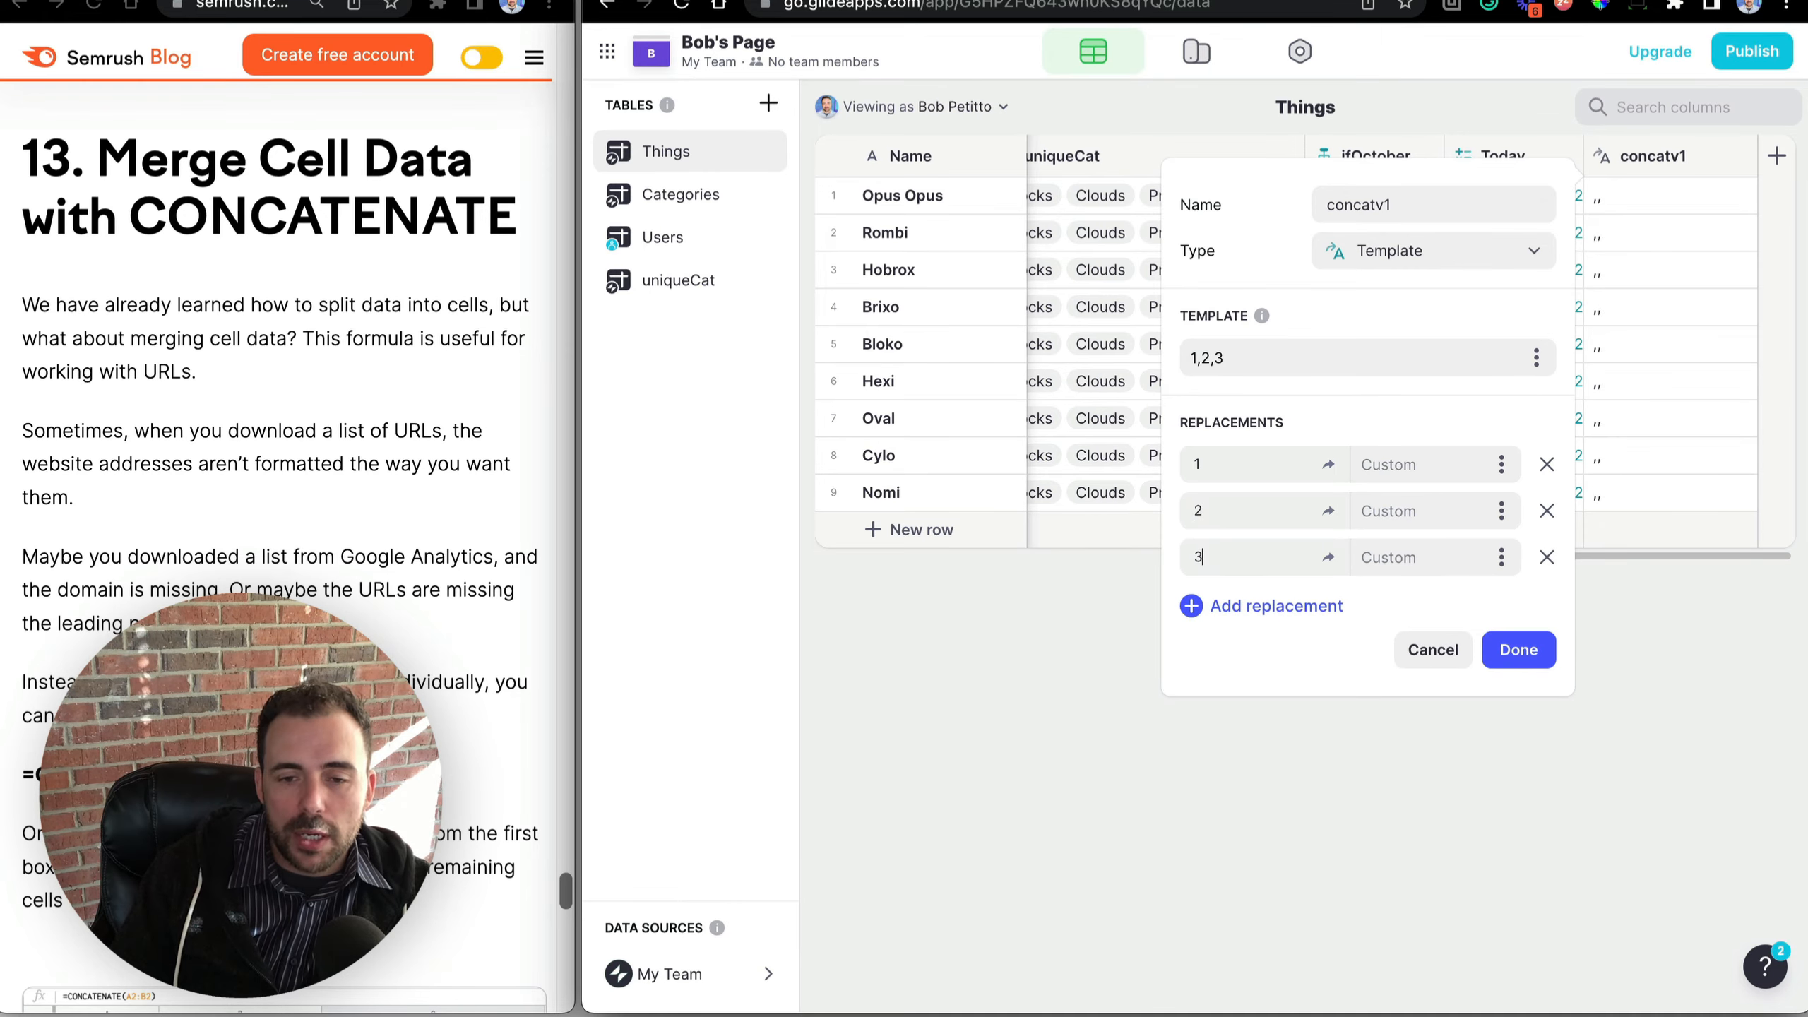
Map replacement 1 to Name, 2 to Stock and 3 to date, and save the concatv1 column.
{"action": "left_click", "coordinate": [1504, 469]}
{"action": "left_click", "coordinate": [1393, 779]}
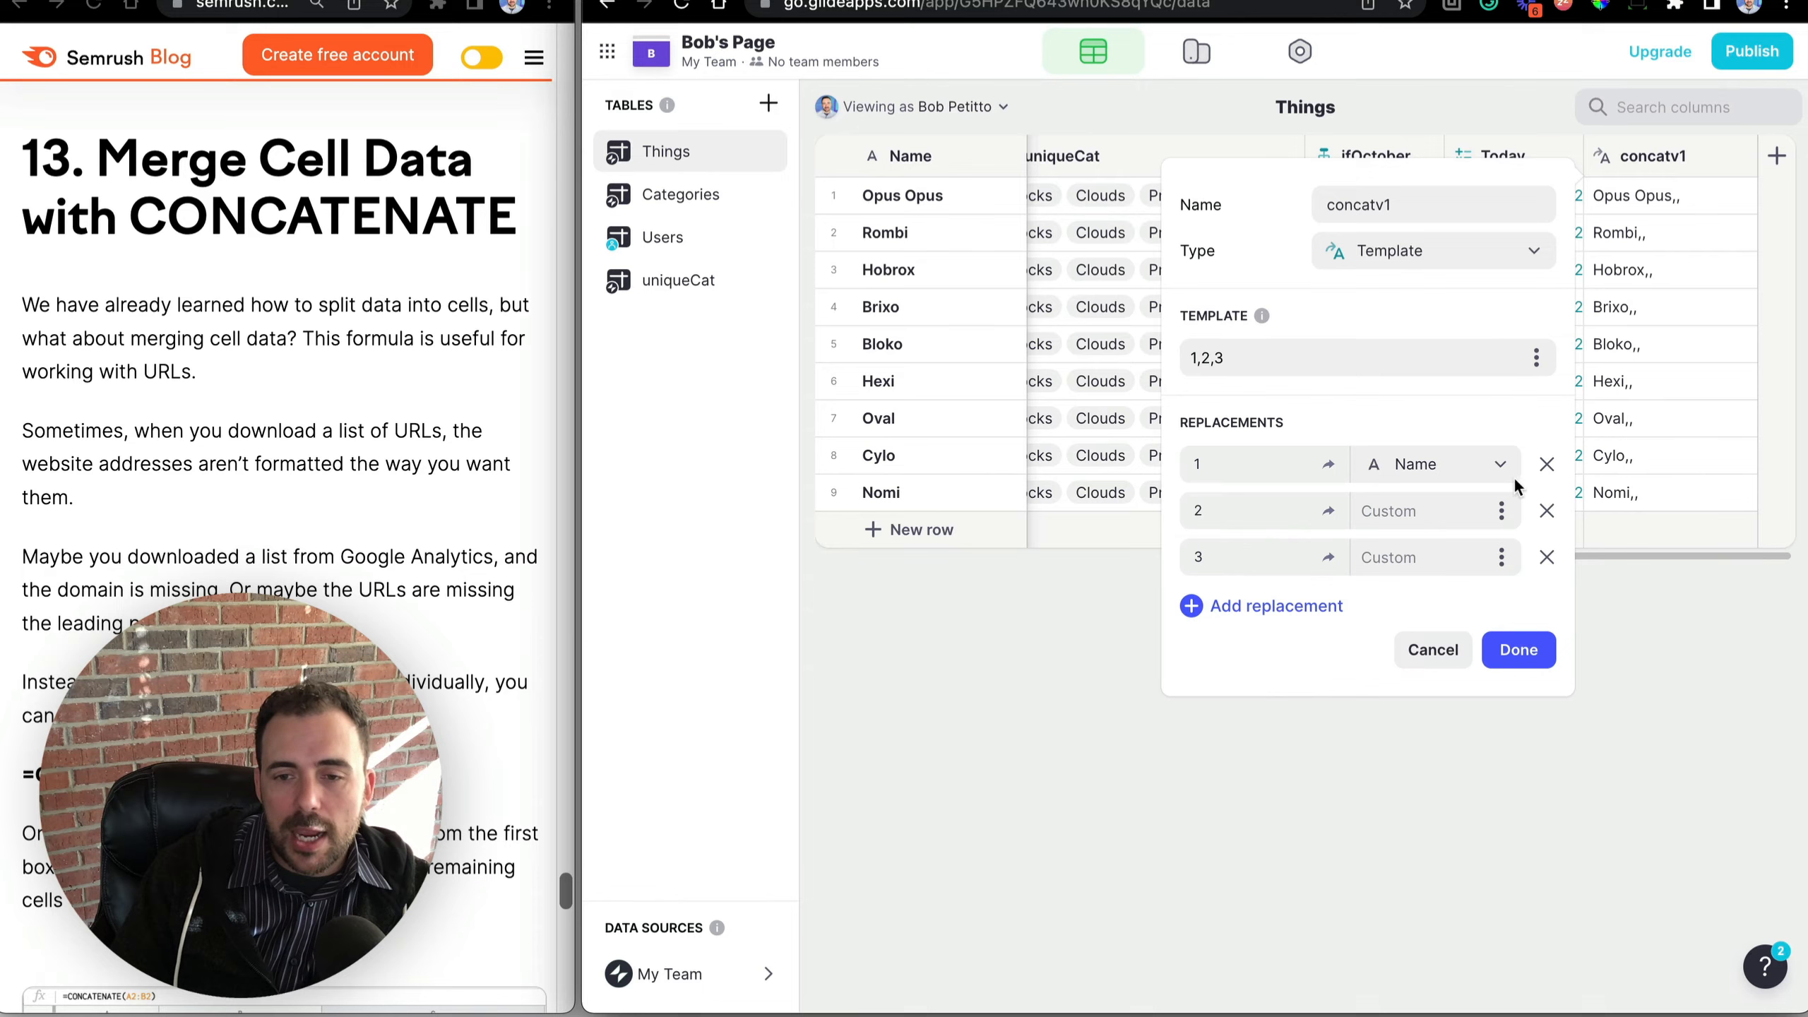
{"action": "left_click", "coordinate": [1501, 516]}
{"action": "left_click", "coordinate": [1326, 896]}
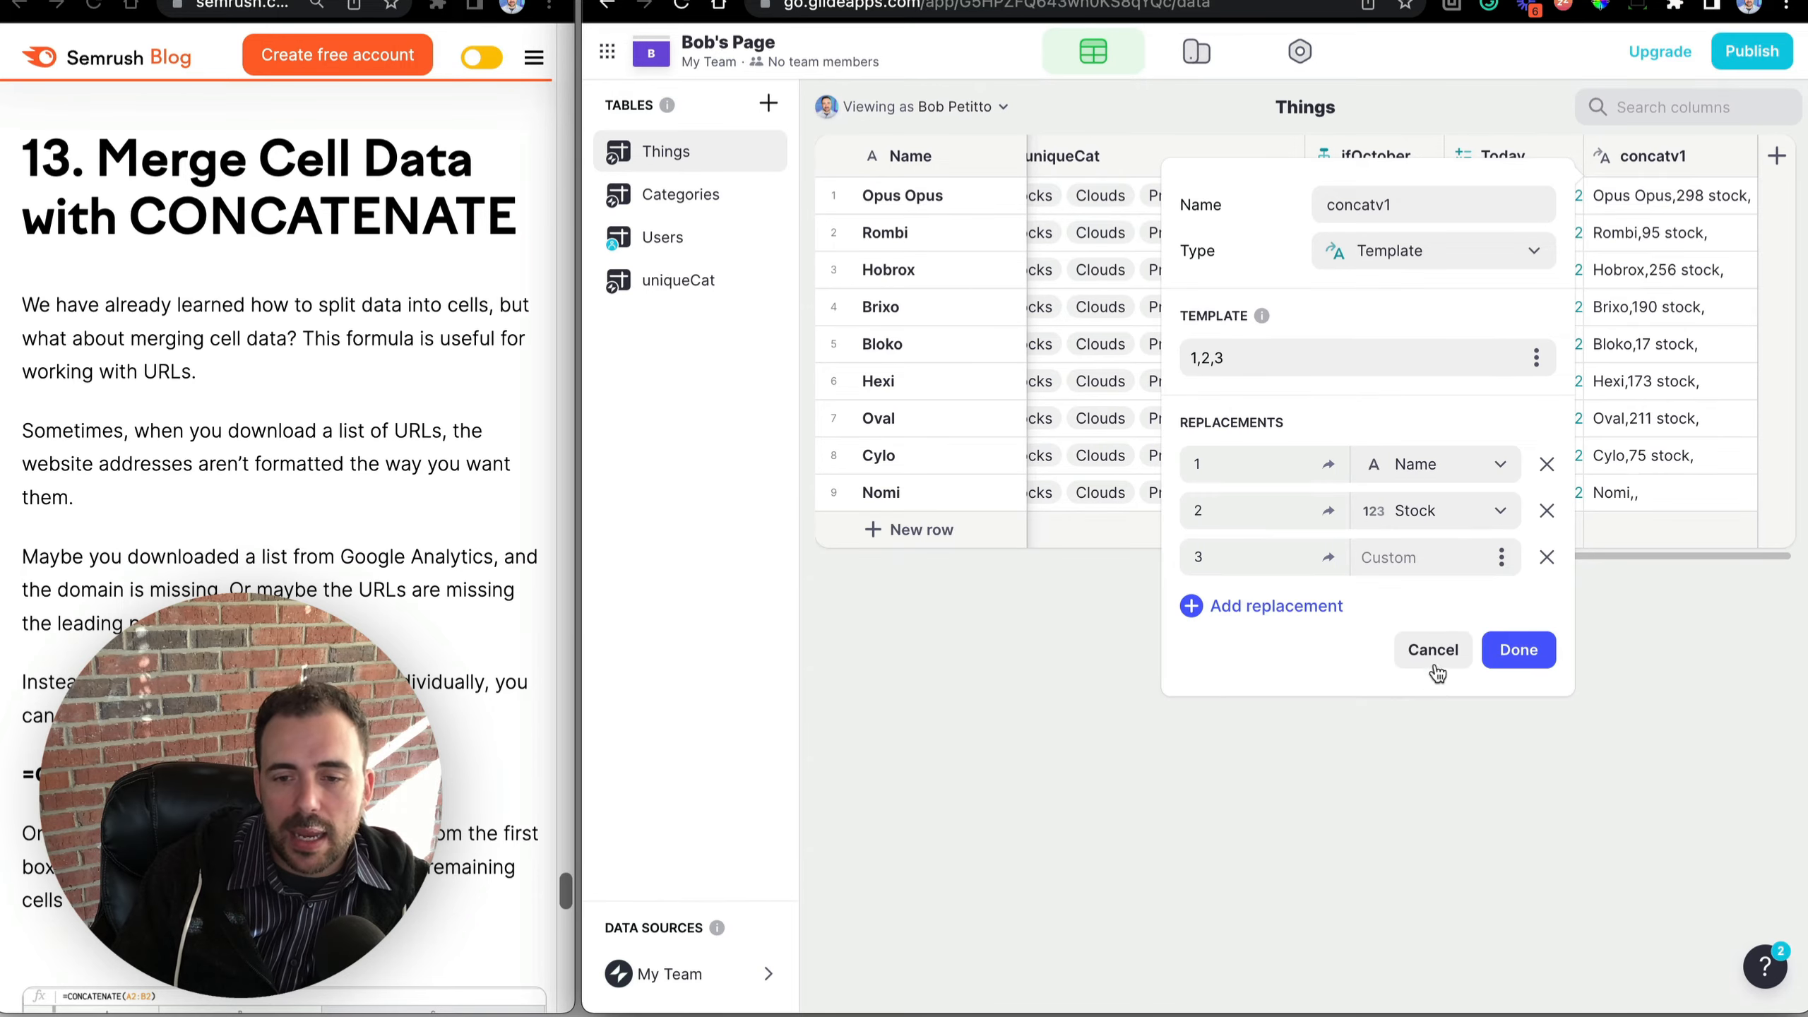
{"action": "left_click", "coordinate": [1499, 559]}
{"action": "left_click", "coordinate": [1355, 498]}
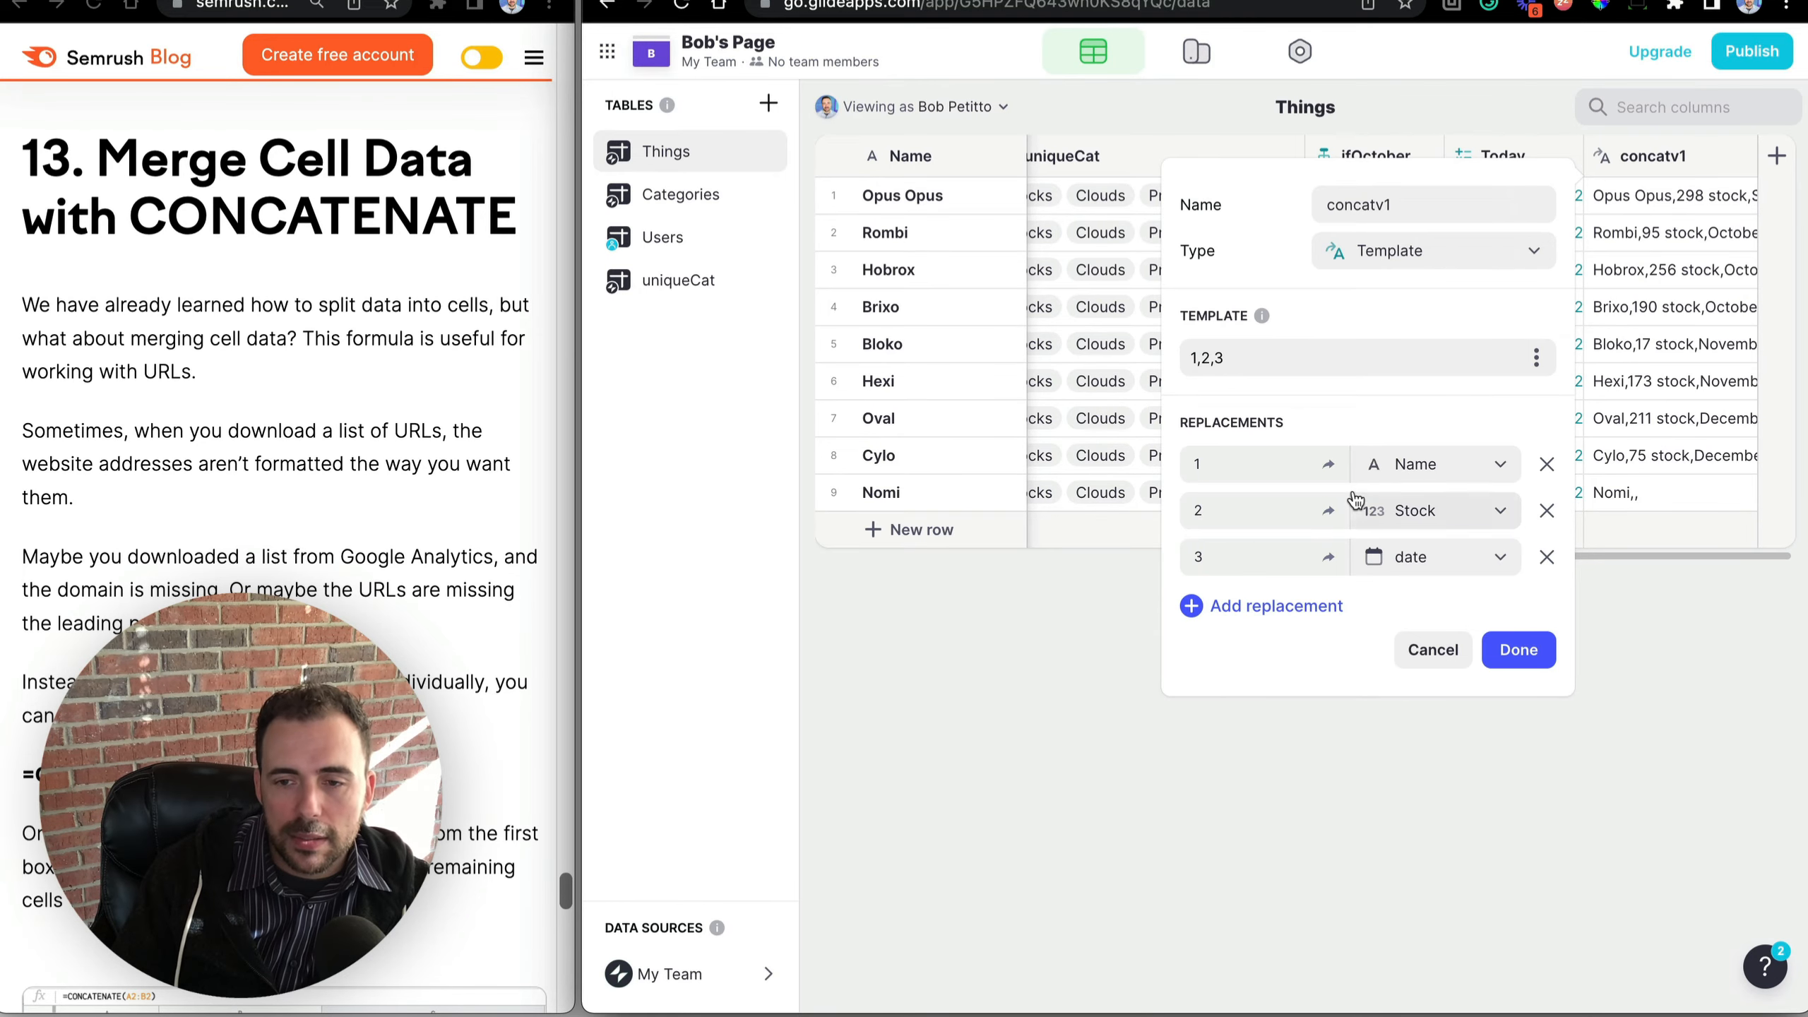
{"action": "left_click", "coordinate": [1512, 643]}
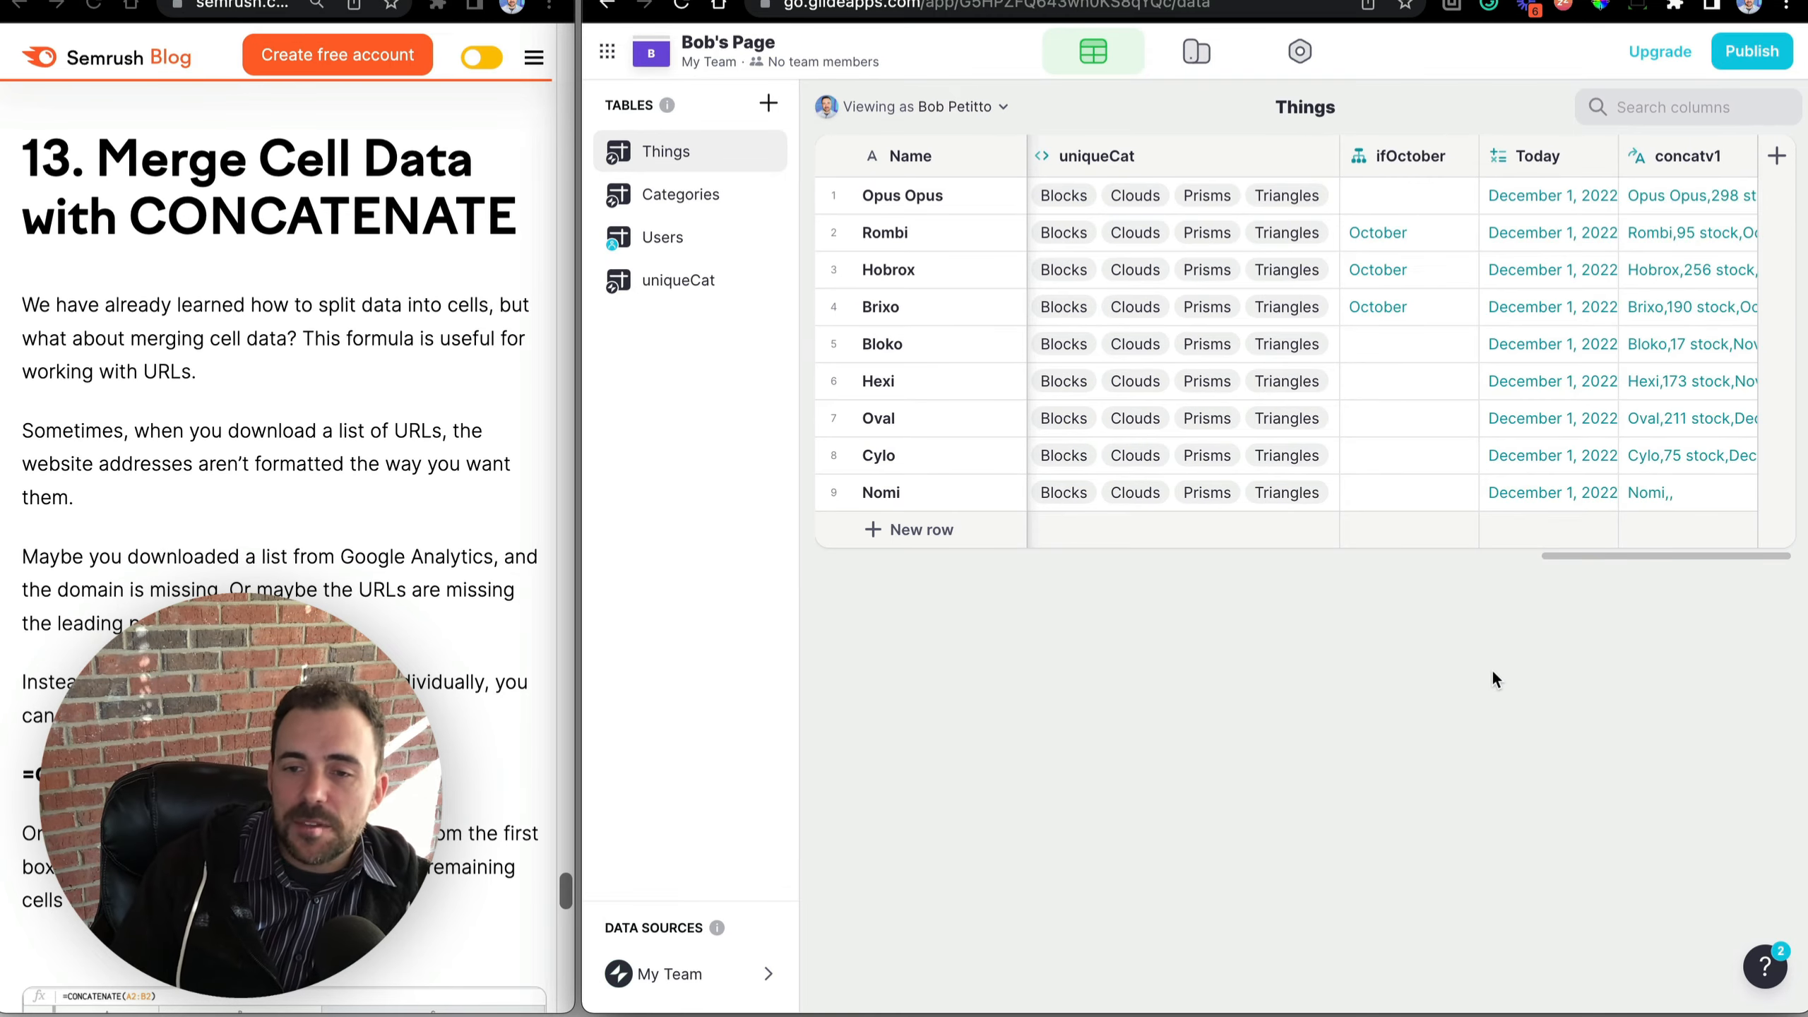
Examine the full concatv1 values of several rows, comparing them with the Nomi row that lacks stock and date.
{"action": "key", "text": "Return"}
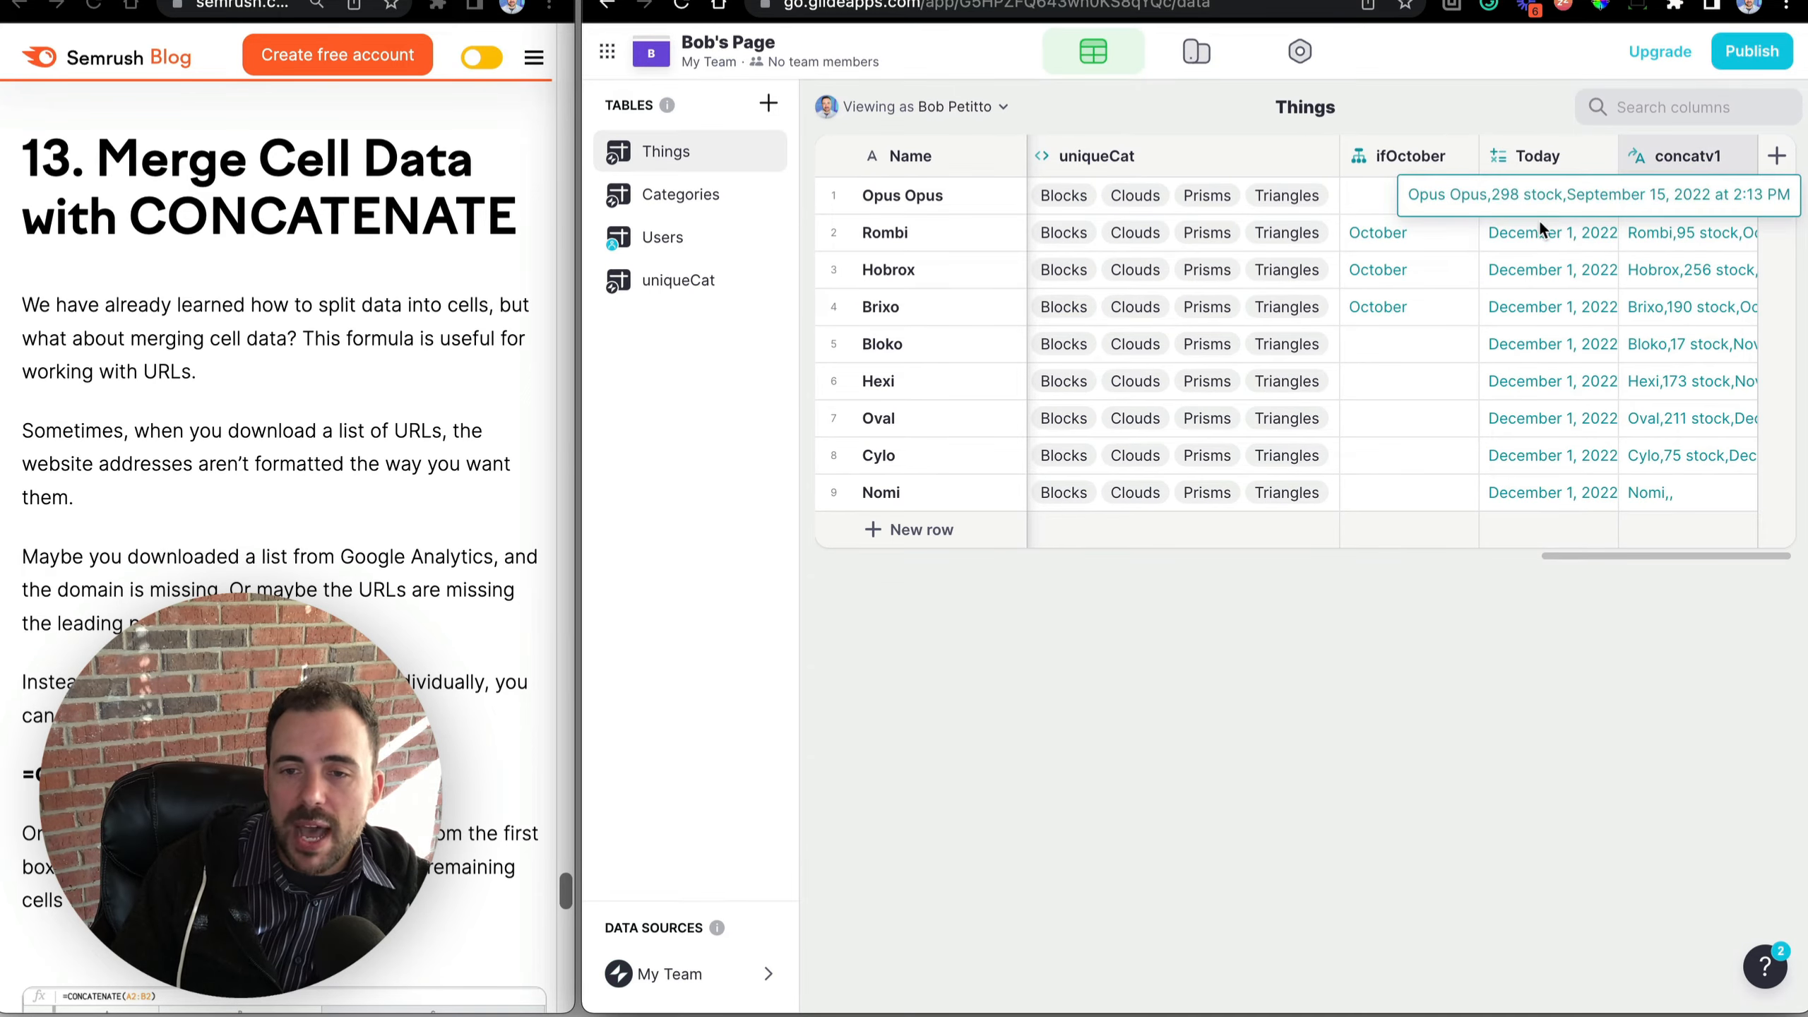
{"action": "double_click", "coordinate": [1688, 227]}
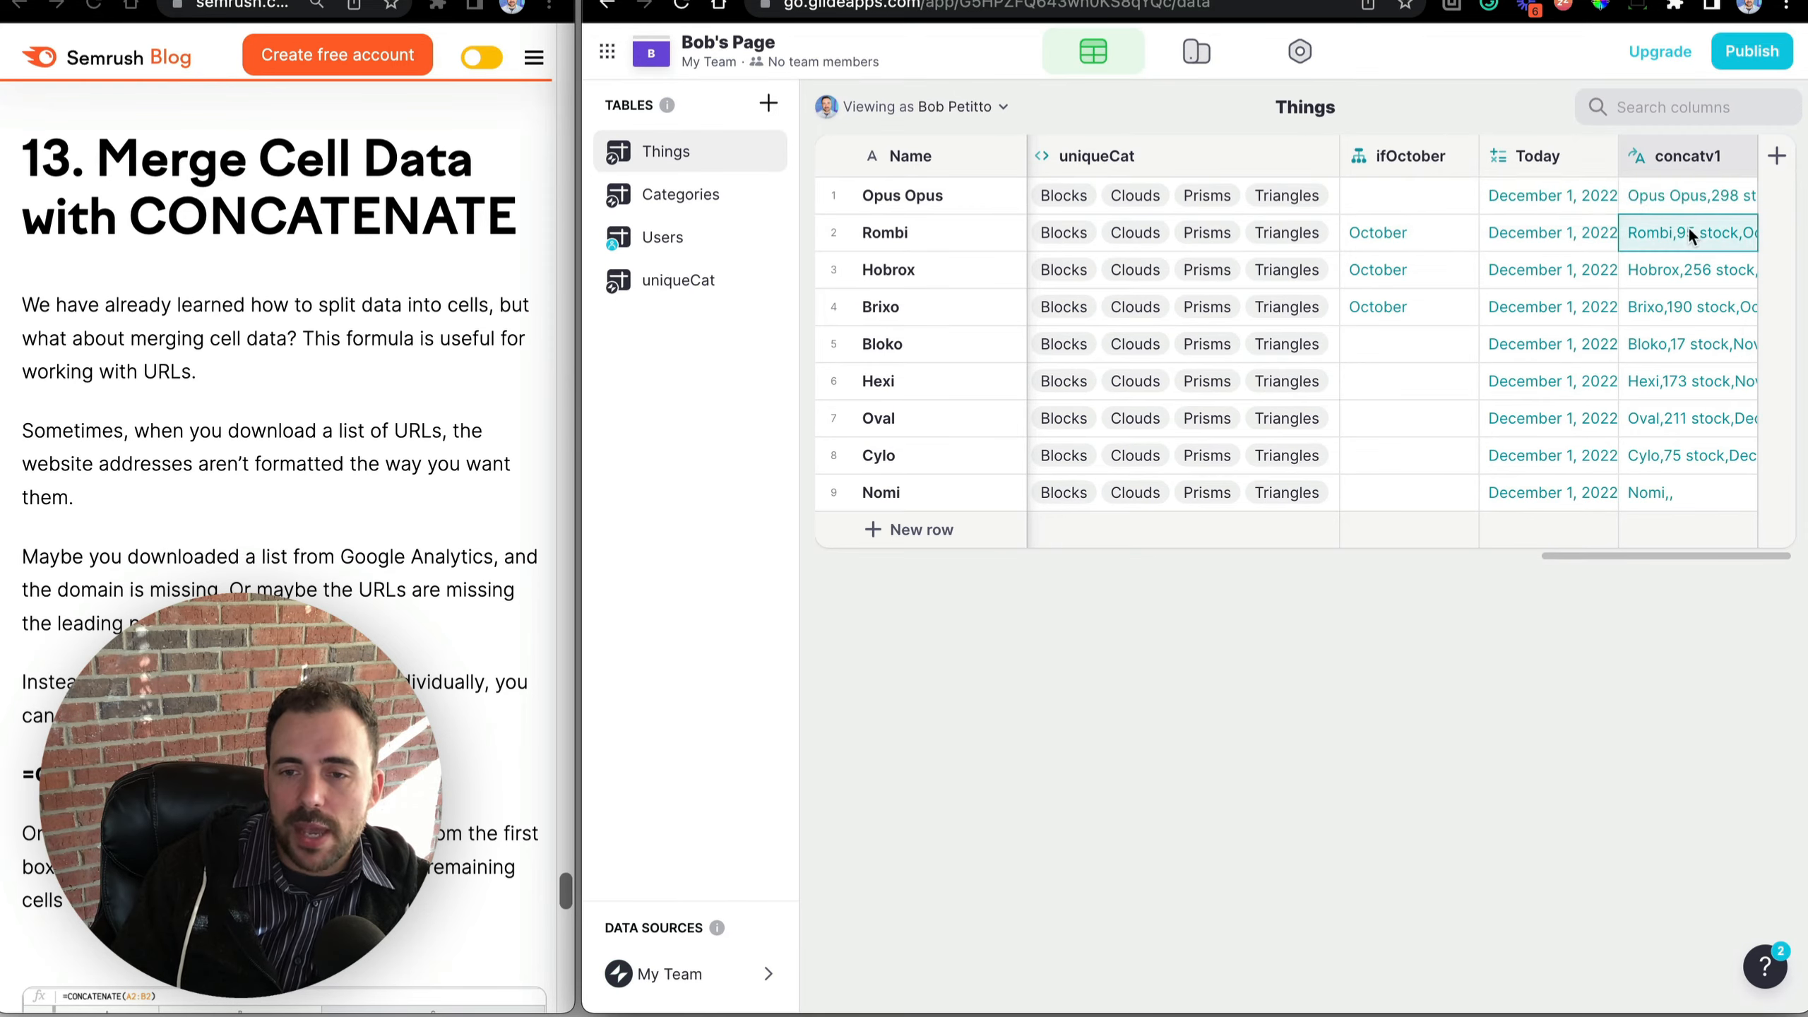
{"action": "left_click", "coordinate": [1690, 275]}
{"action": "left_click", "coordinate": [1687, 340]}
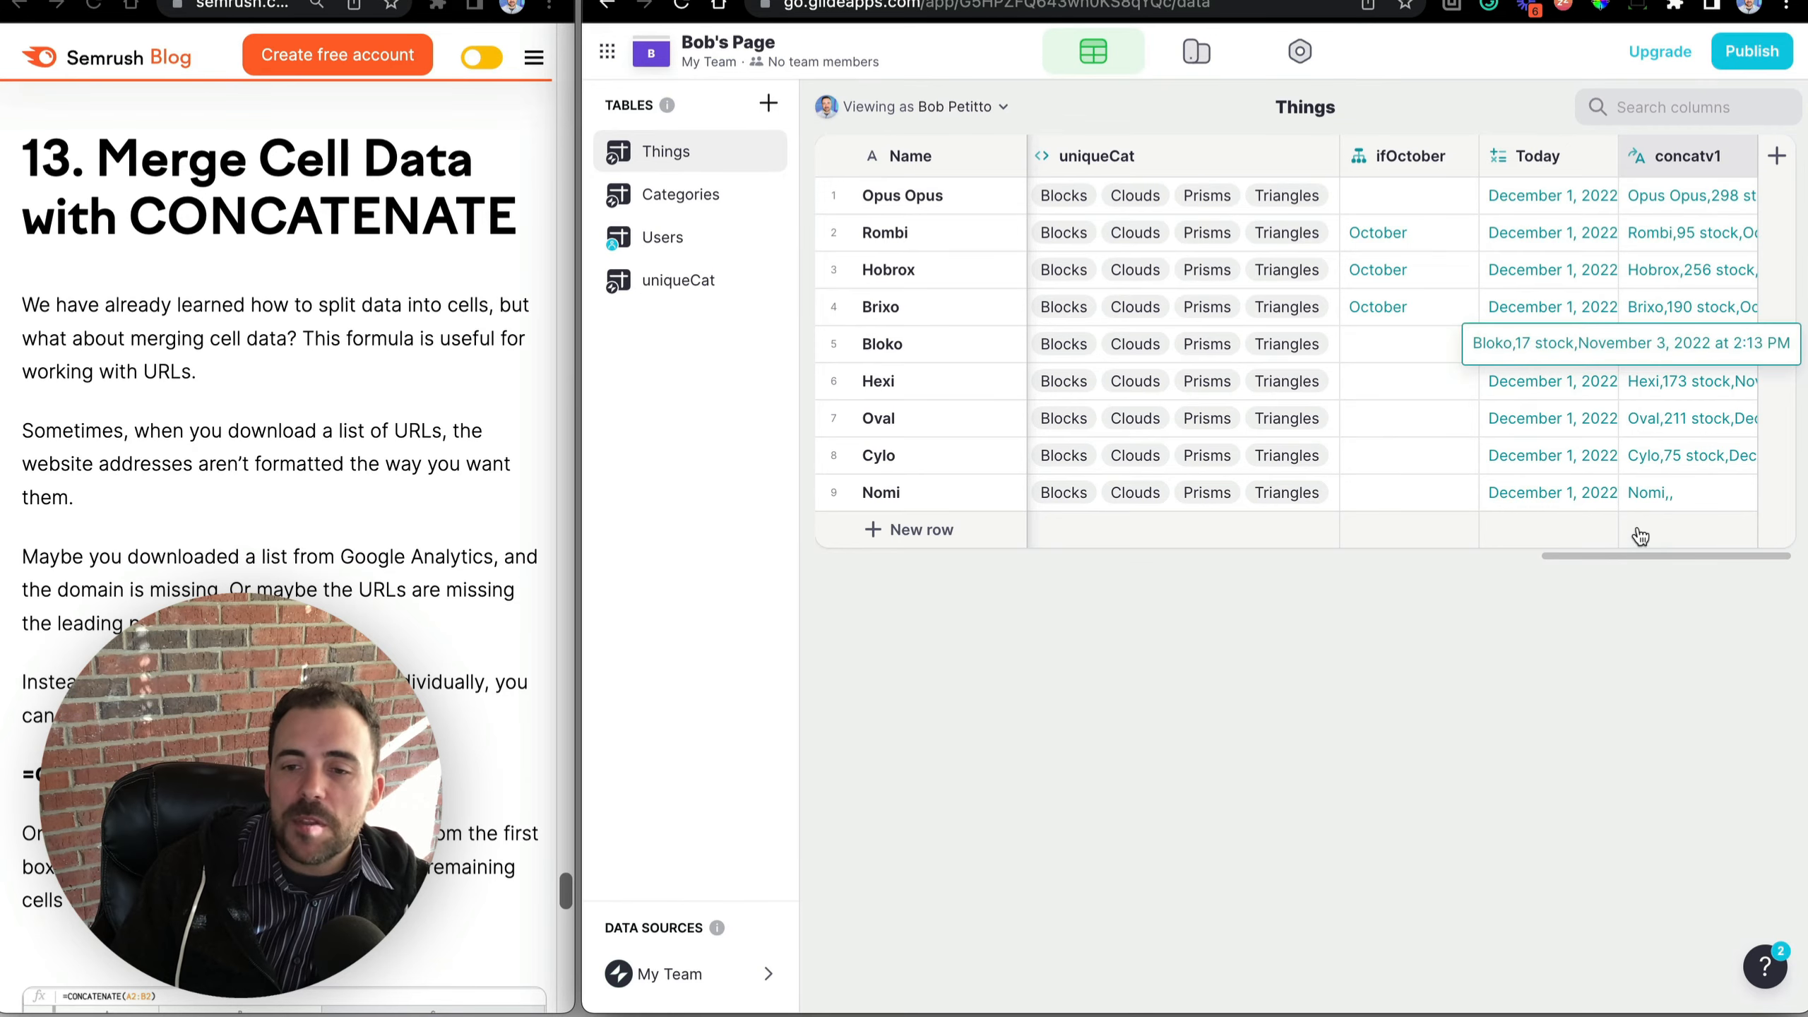
{"action": "left_click", "coordinate": [1673, 401]}
{"action": "left_click", "coordinate": [1674, 401]}
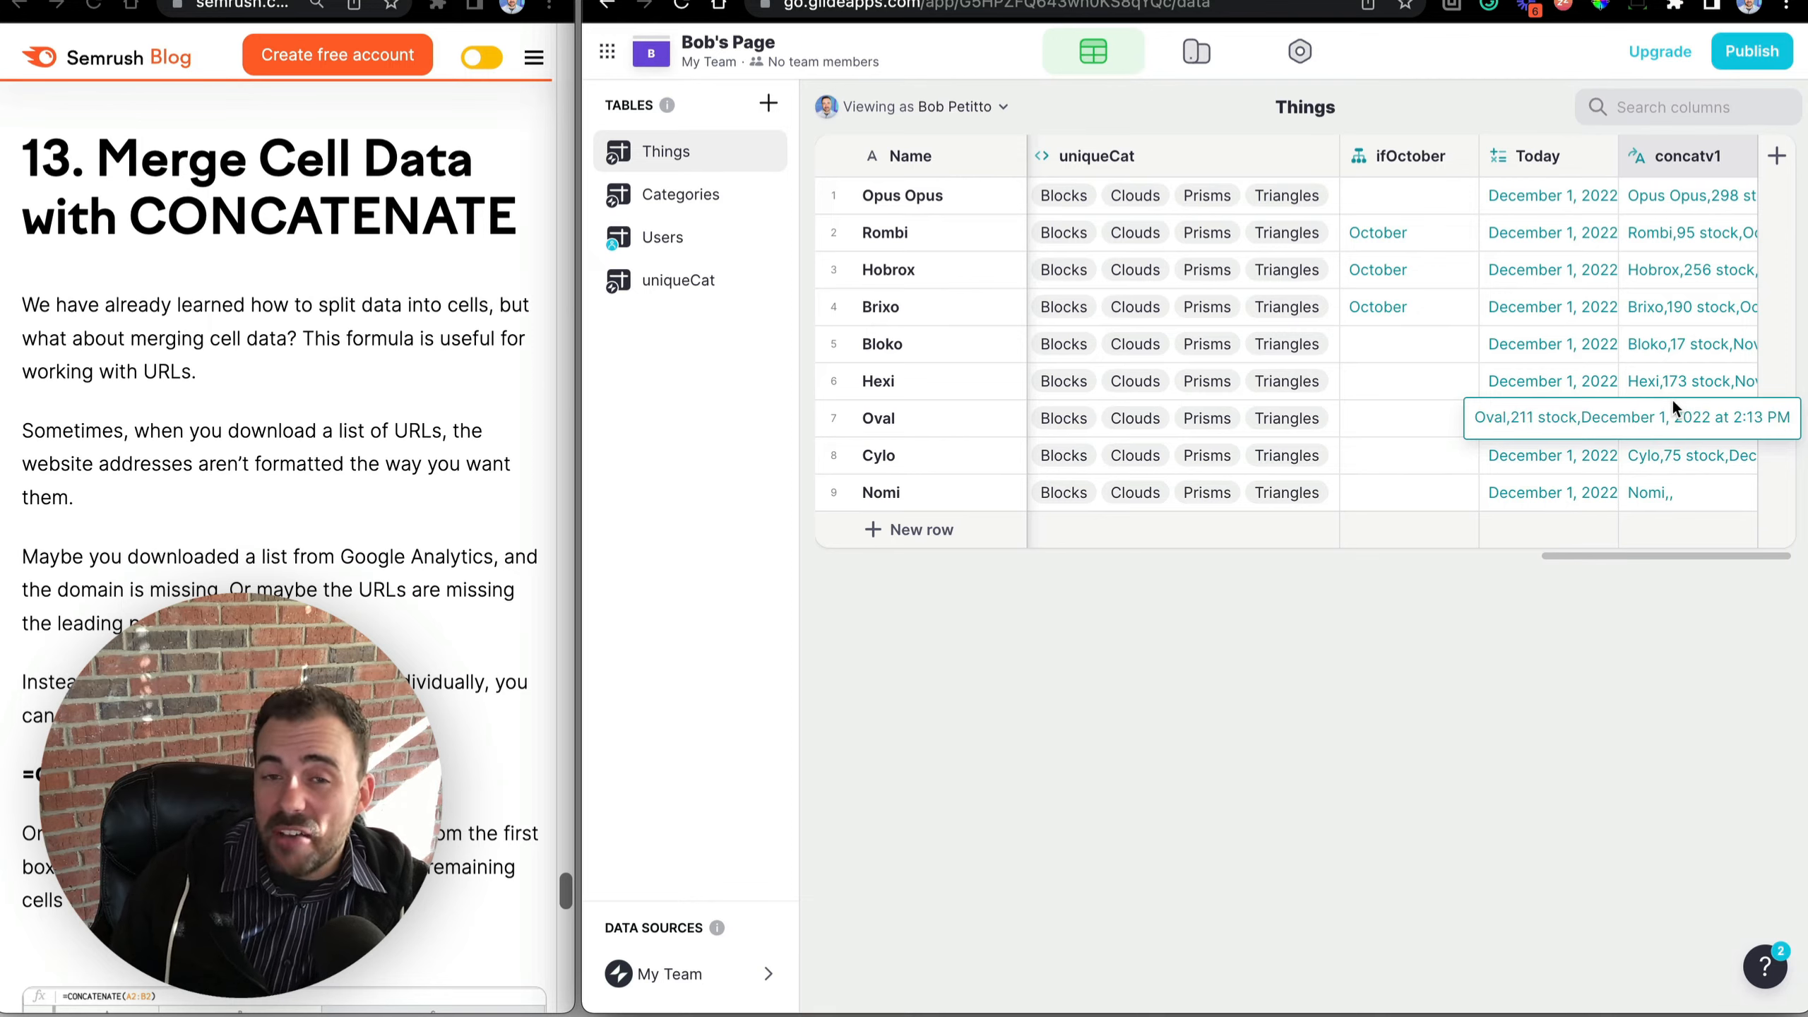
{"action": "left_click", "coordinate": [833, 493]}
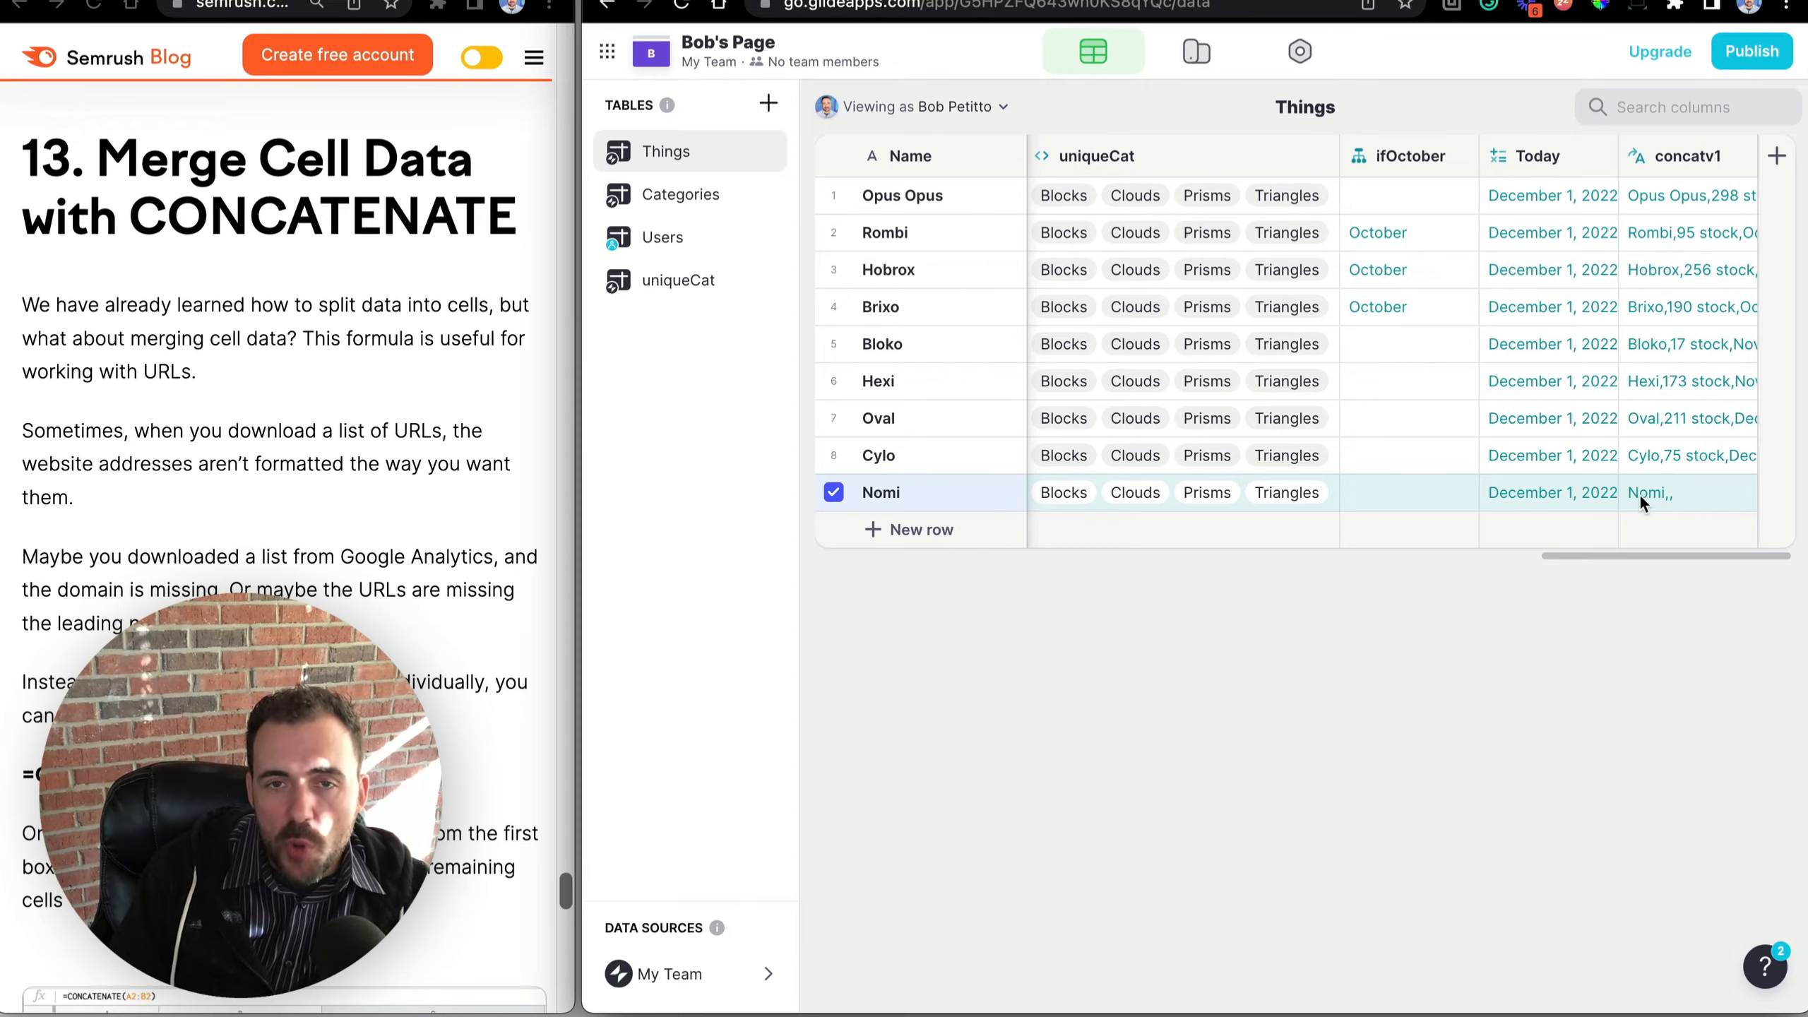
{"action": "left_click", "coordinate": [1639, 274]}
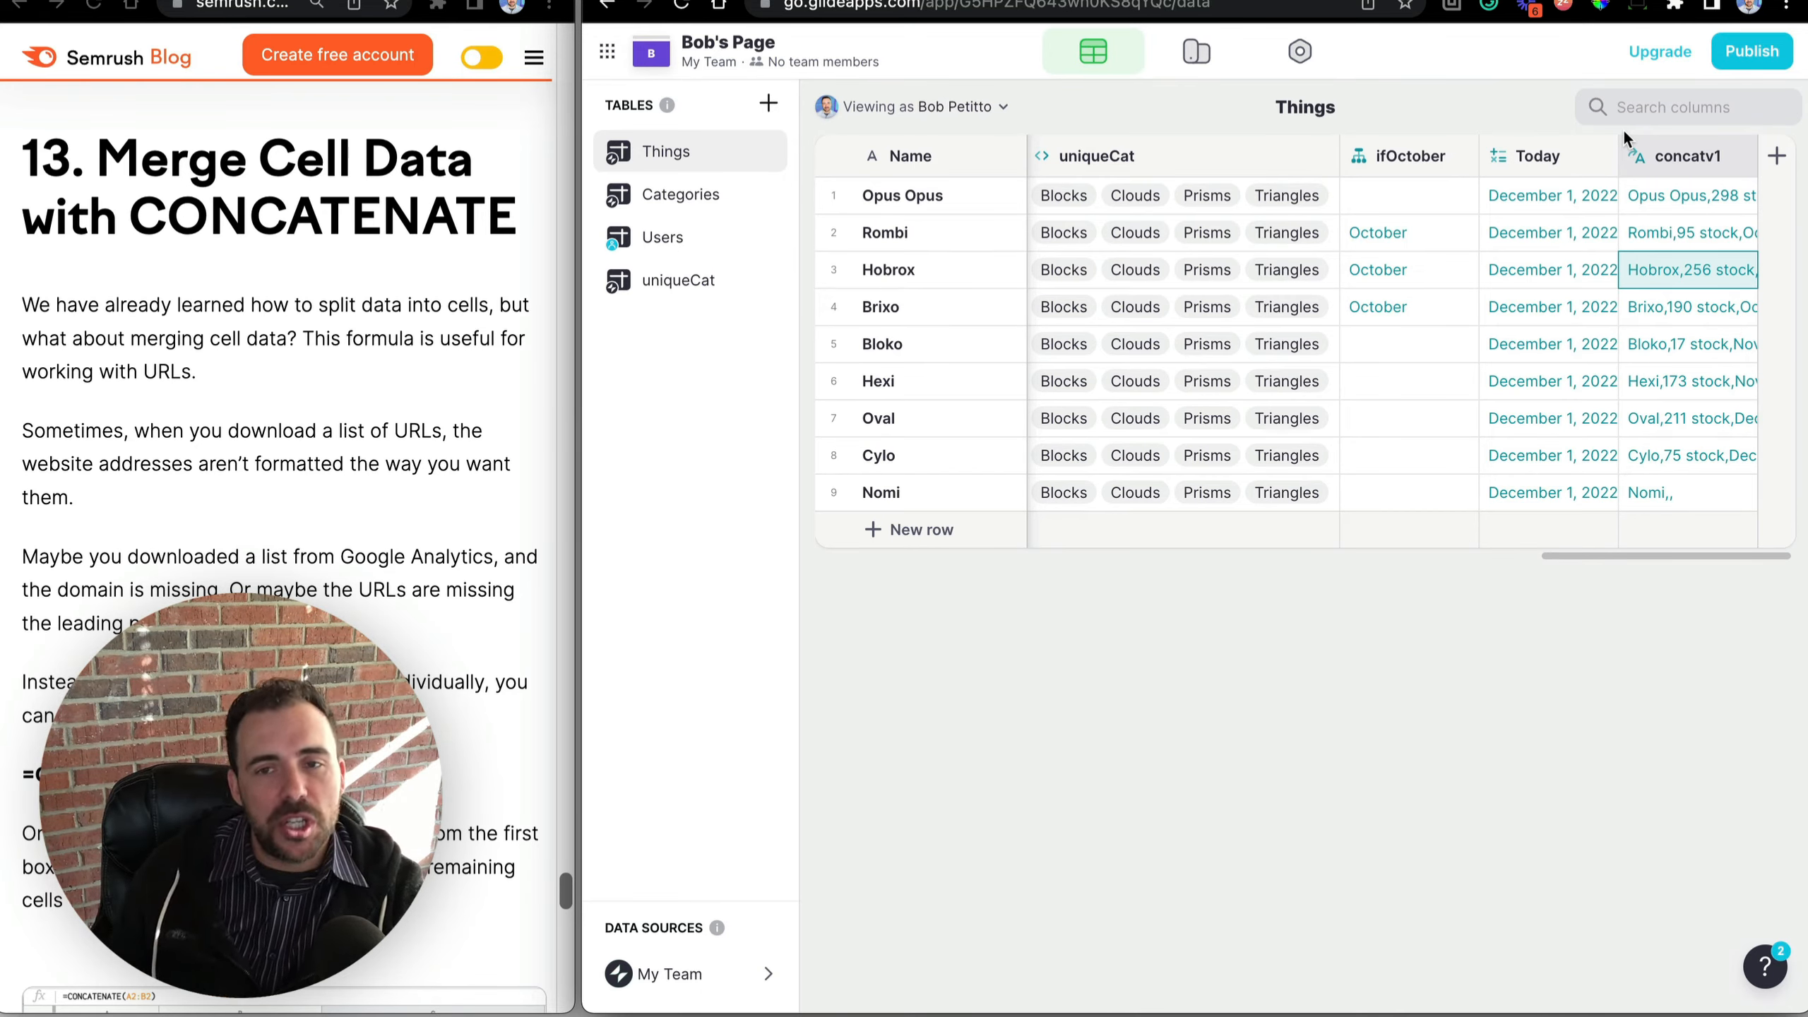
Add a new column named concatv2_array to the Things table and set its type to Make Array.
{"action": "left_click", "coordinate": [1775, 153]}
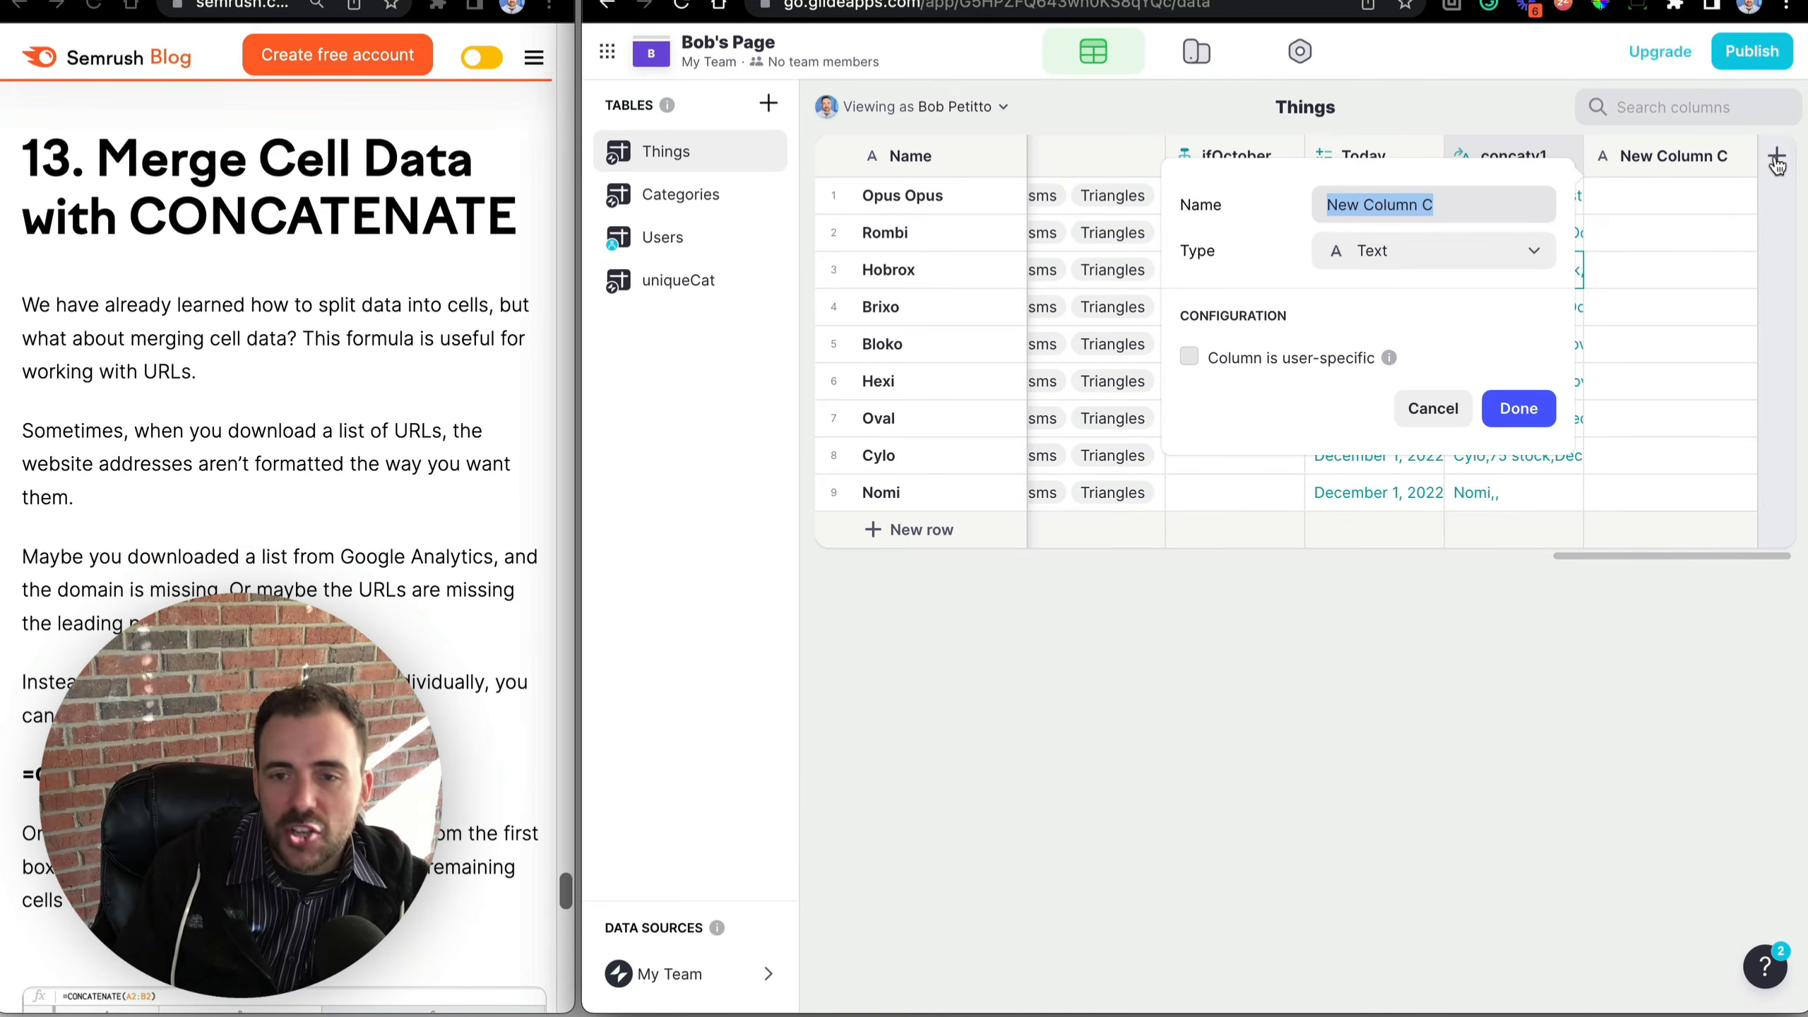
{"action": "type", "text": "conca"}
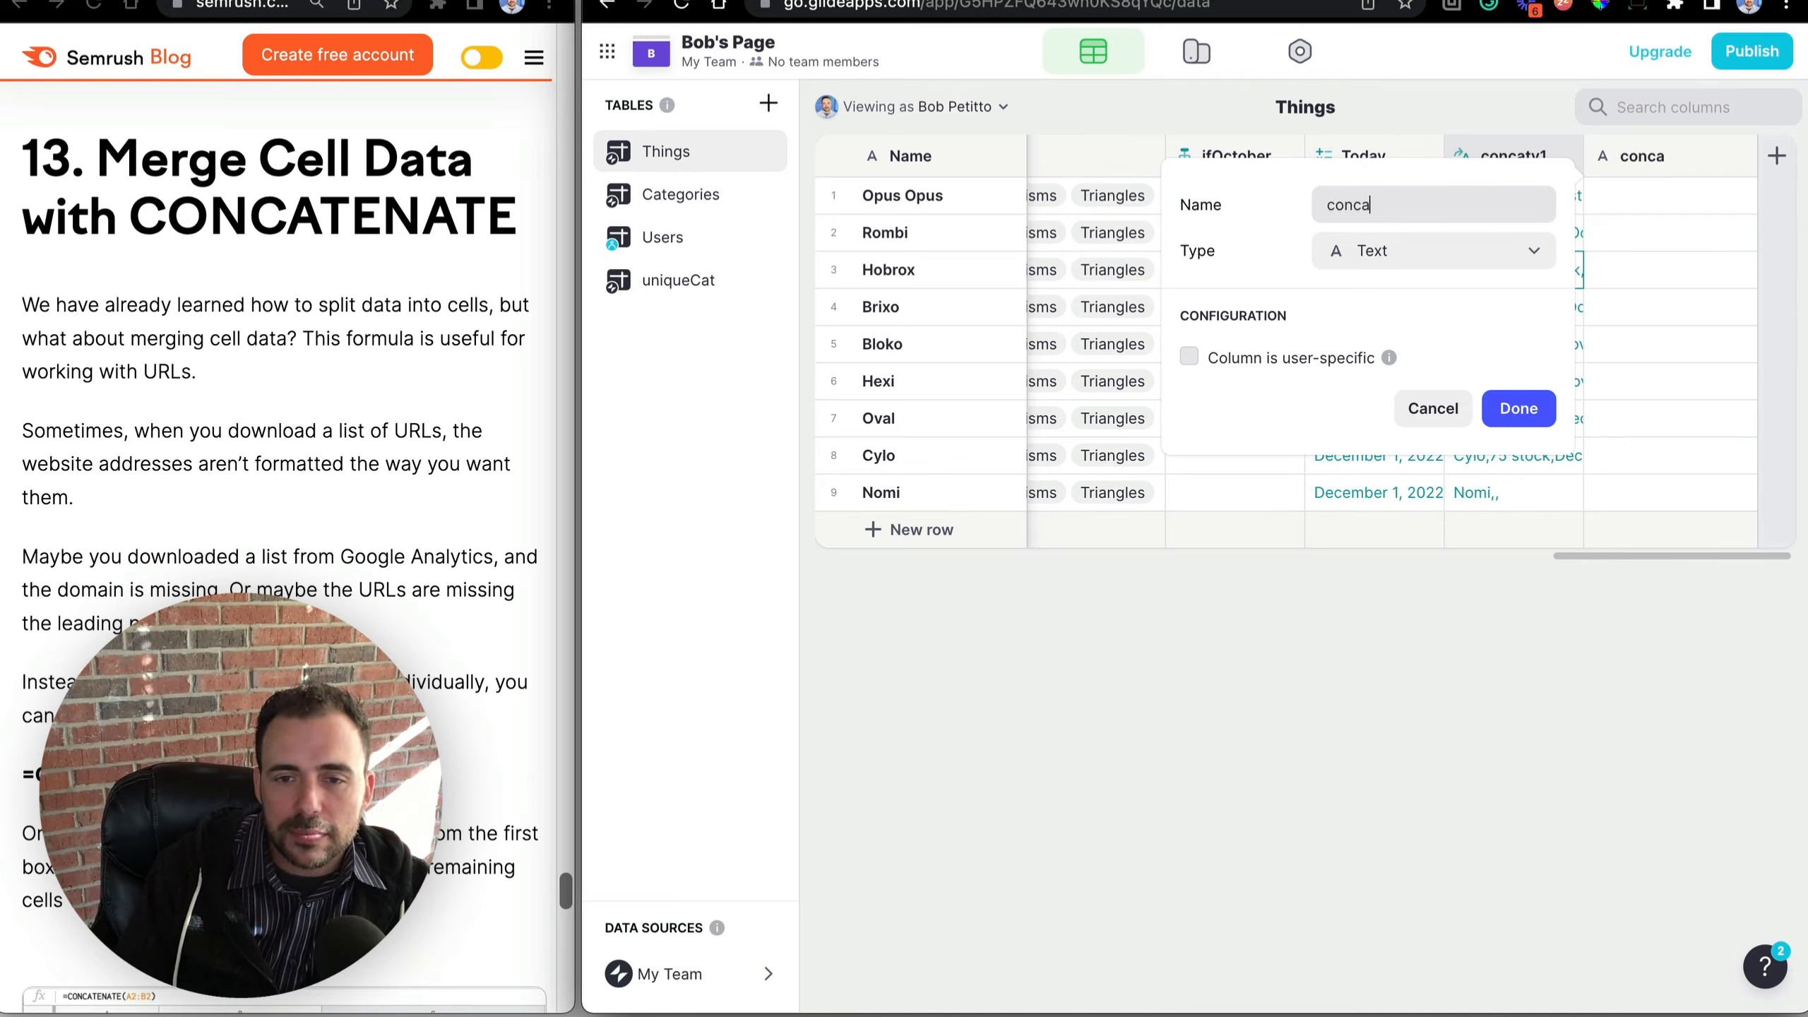
{"action": "type", "text": "tv2_"}
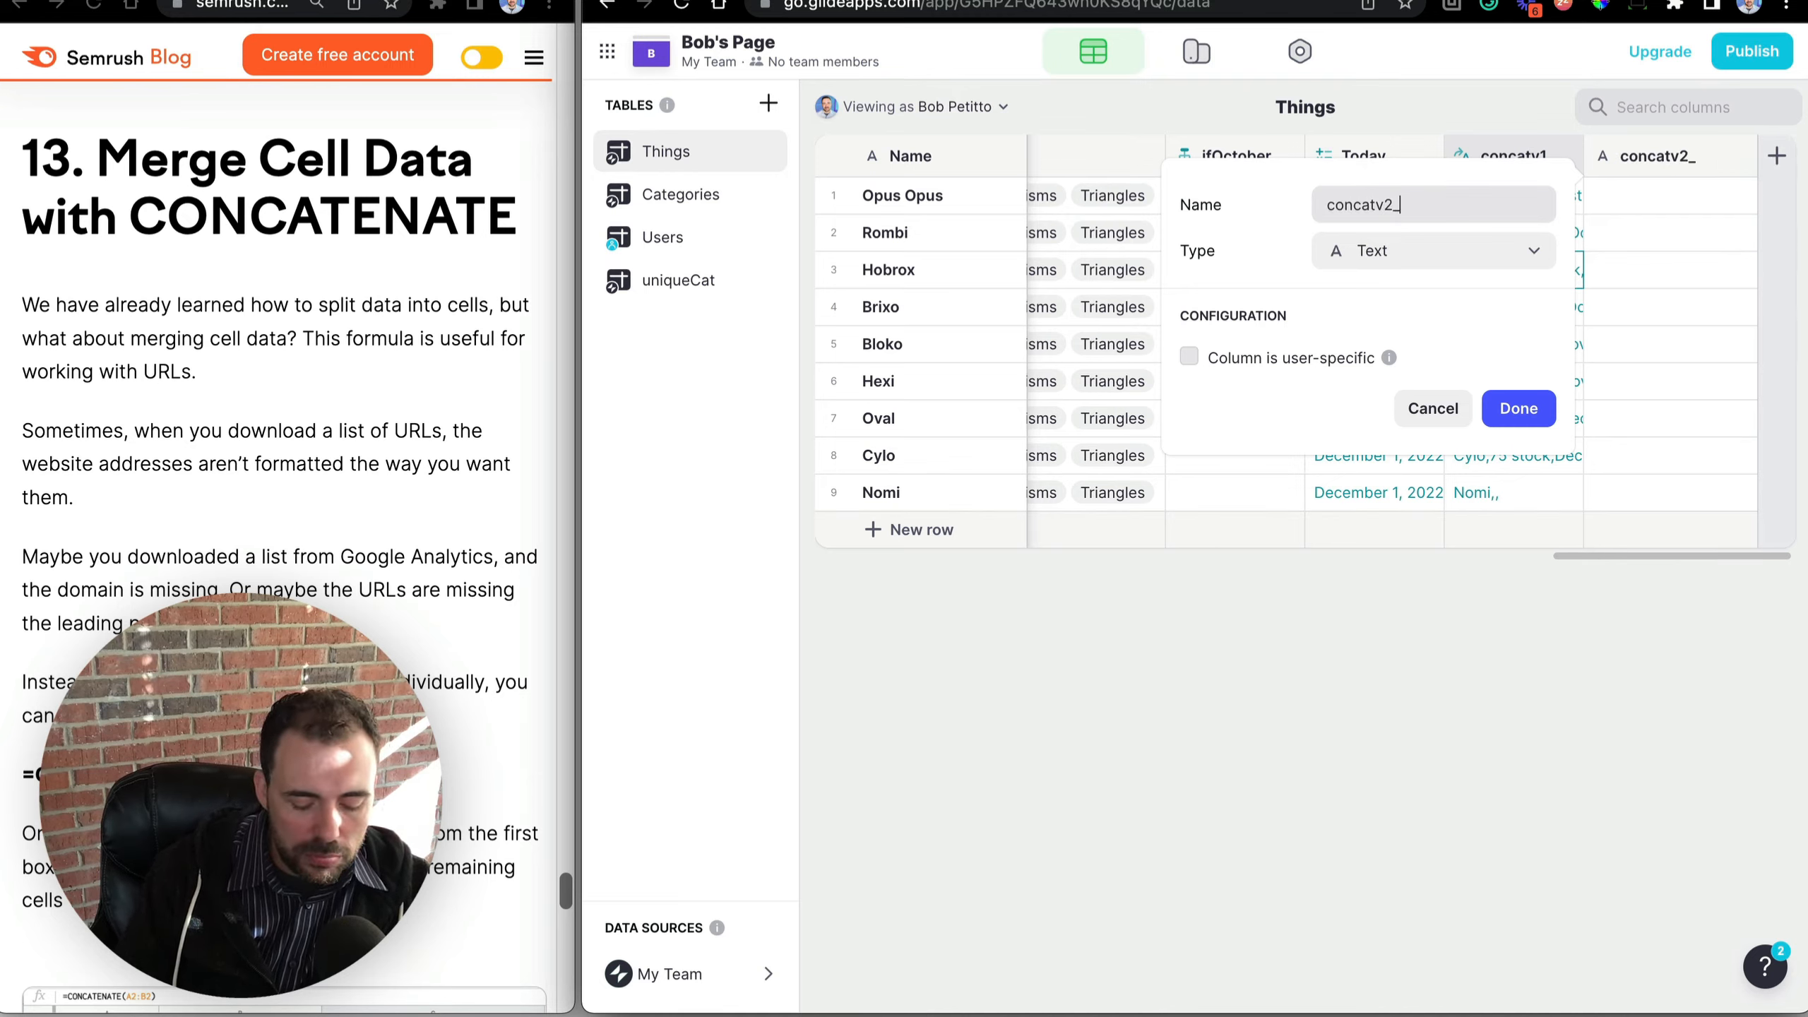
{"action": "type", "text": "array"}
{"action": "left_click", "coordinate": [1453, 265]}
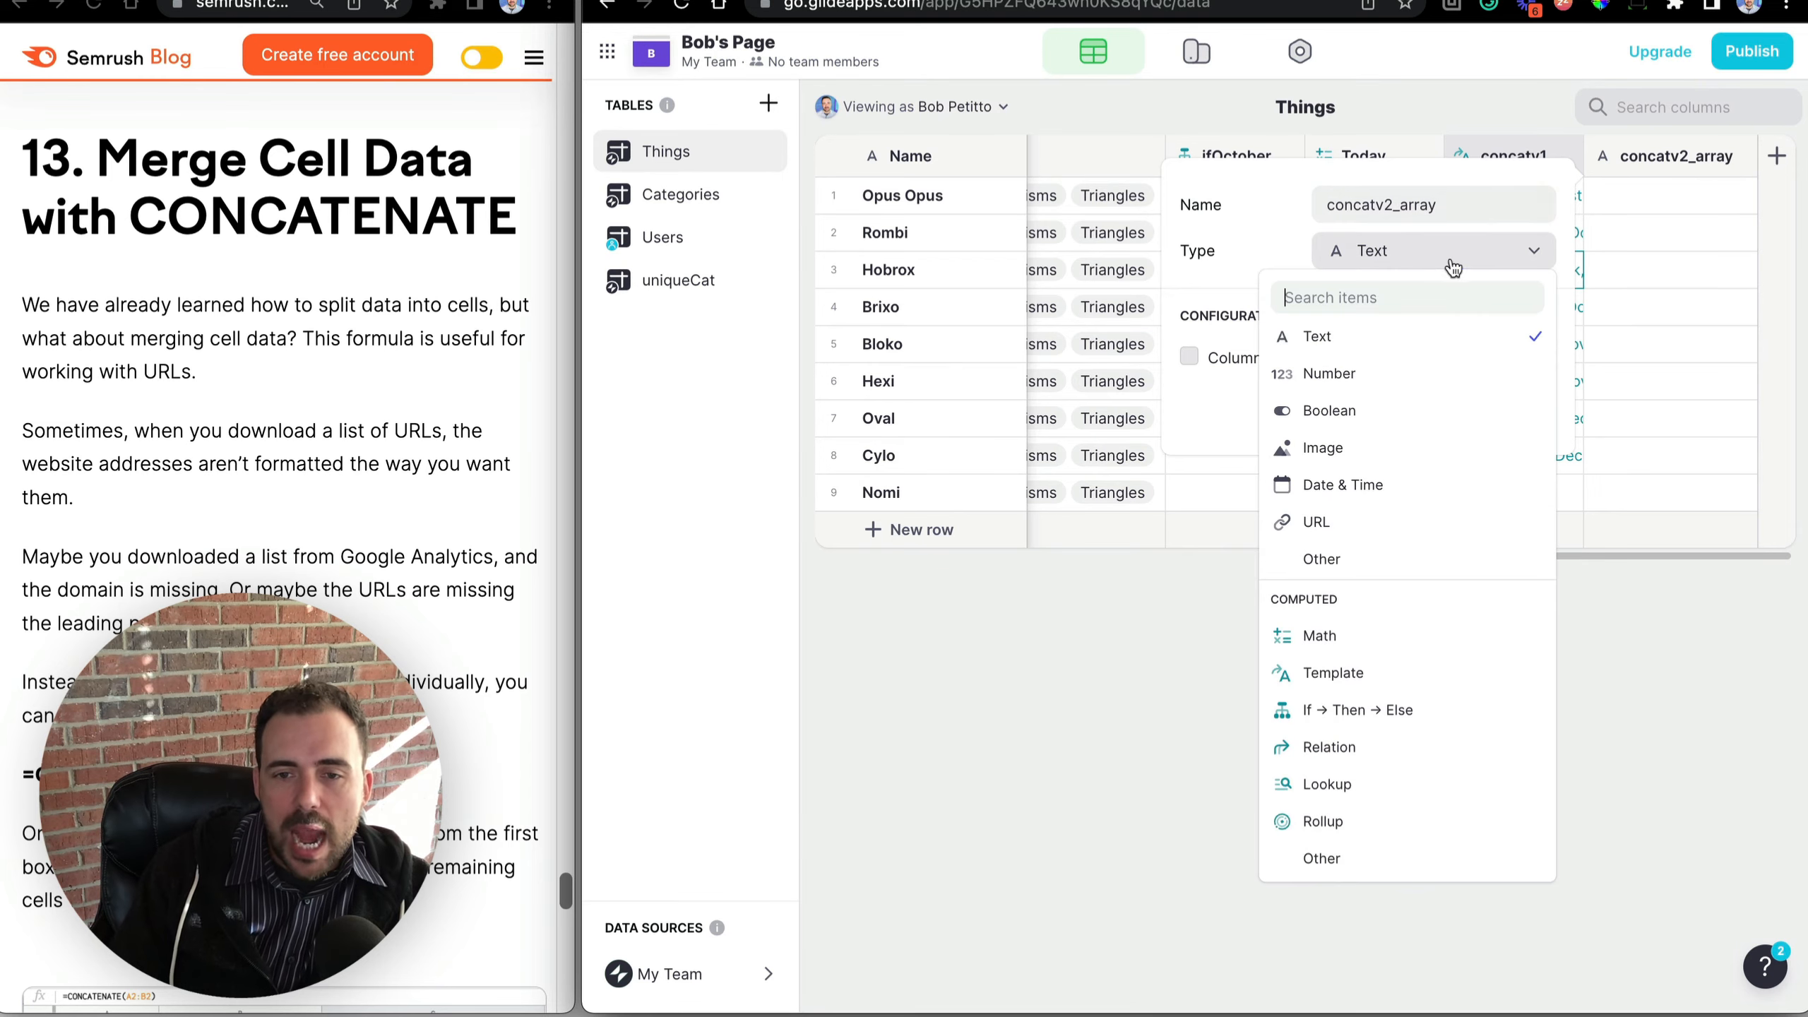
{"action": "type", "text": "make"}
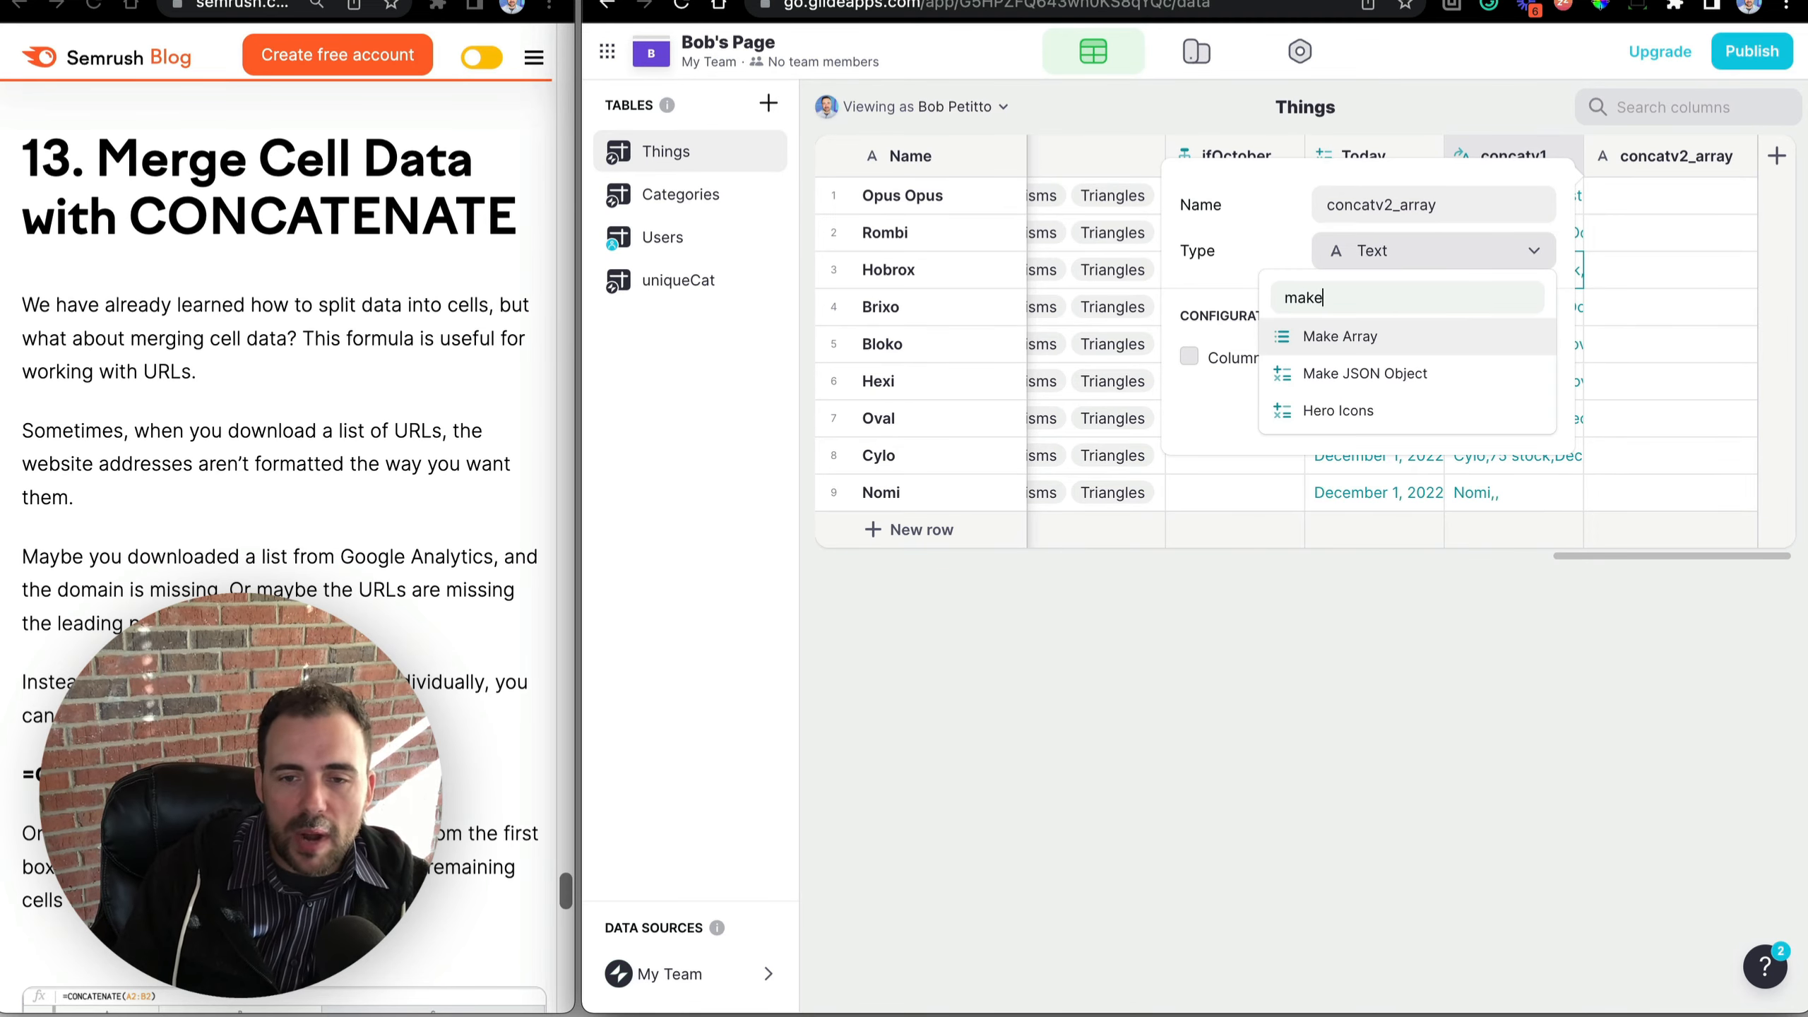
{"action": "left_click", "coordinate": [1338, 345]}
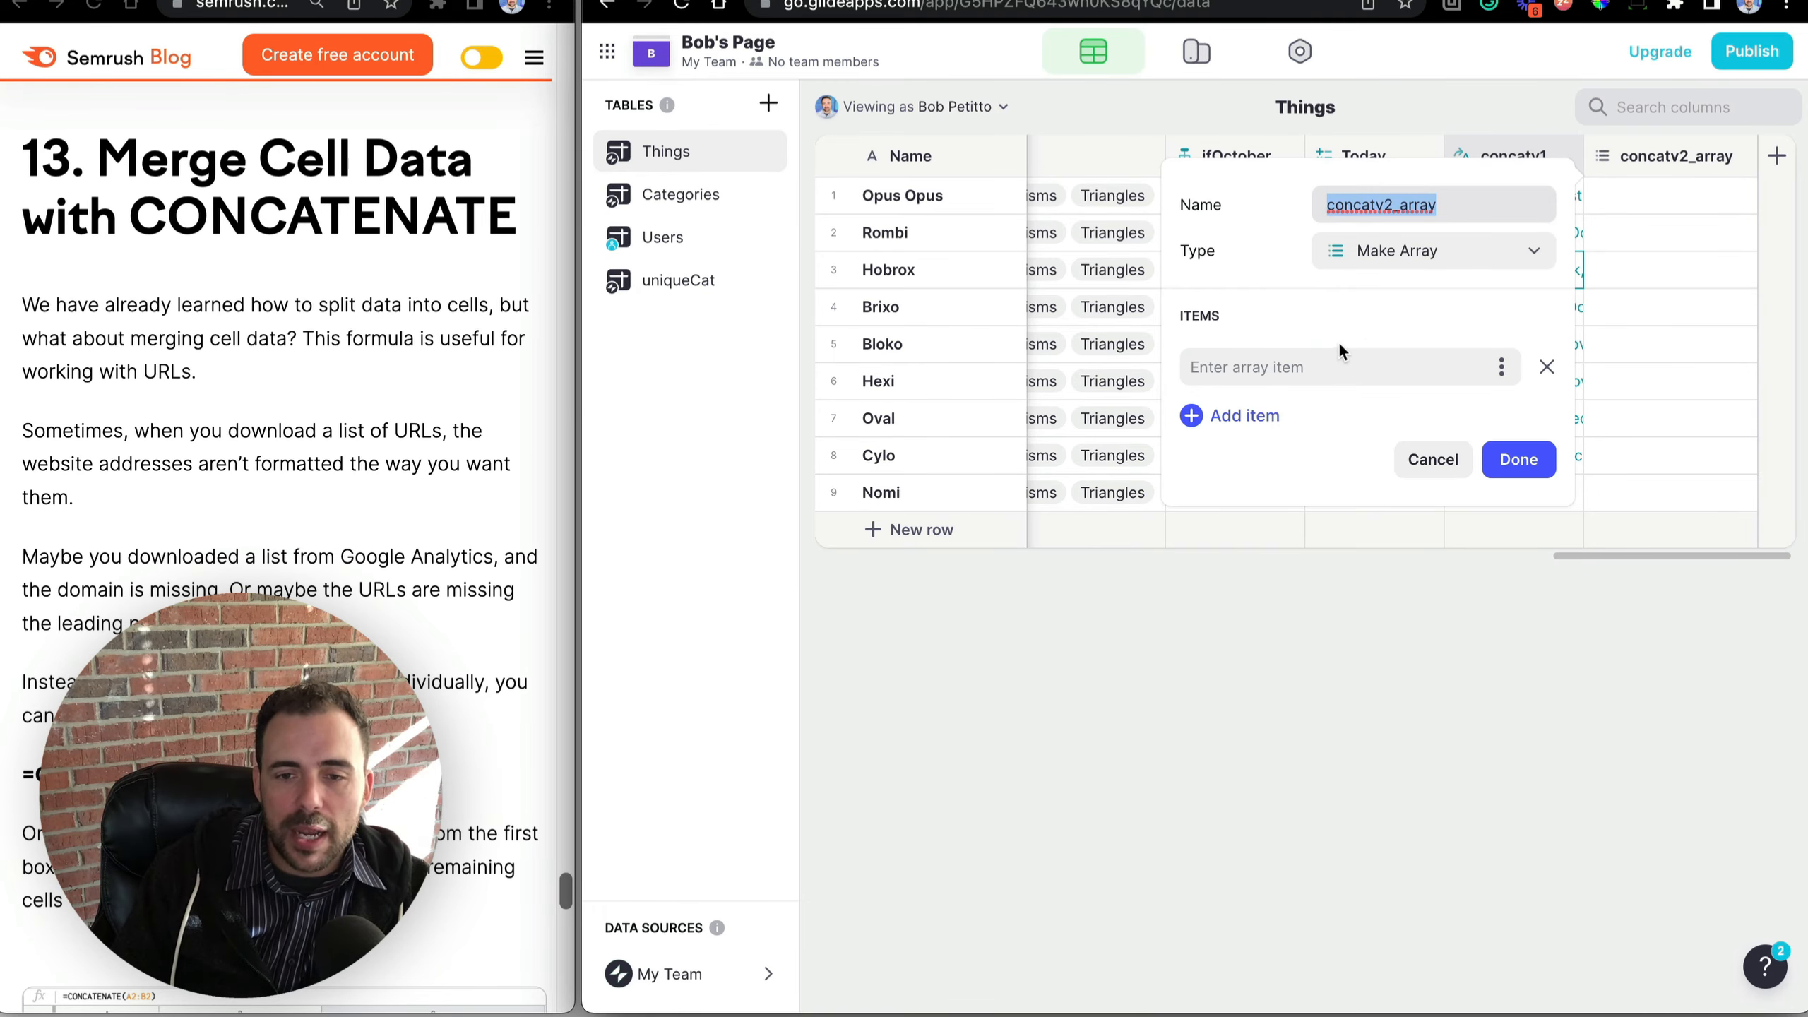
Give the concatv2_array column three array items and assign them to Name, Stock and date.
{"action": "left_click", "coordinate": [1235, 417]}
{"action": "left_click", "coordinate": [1246, 474]}
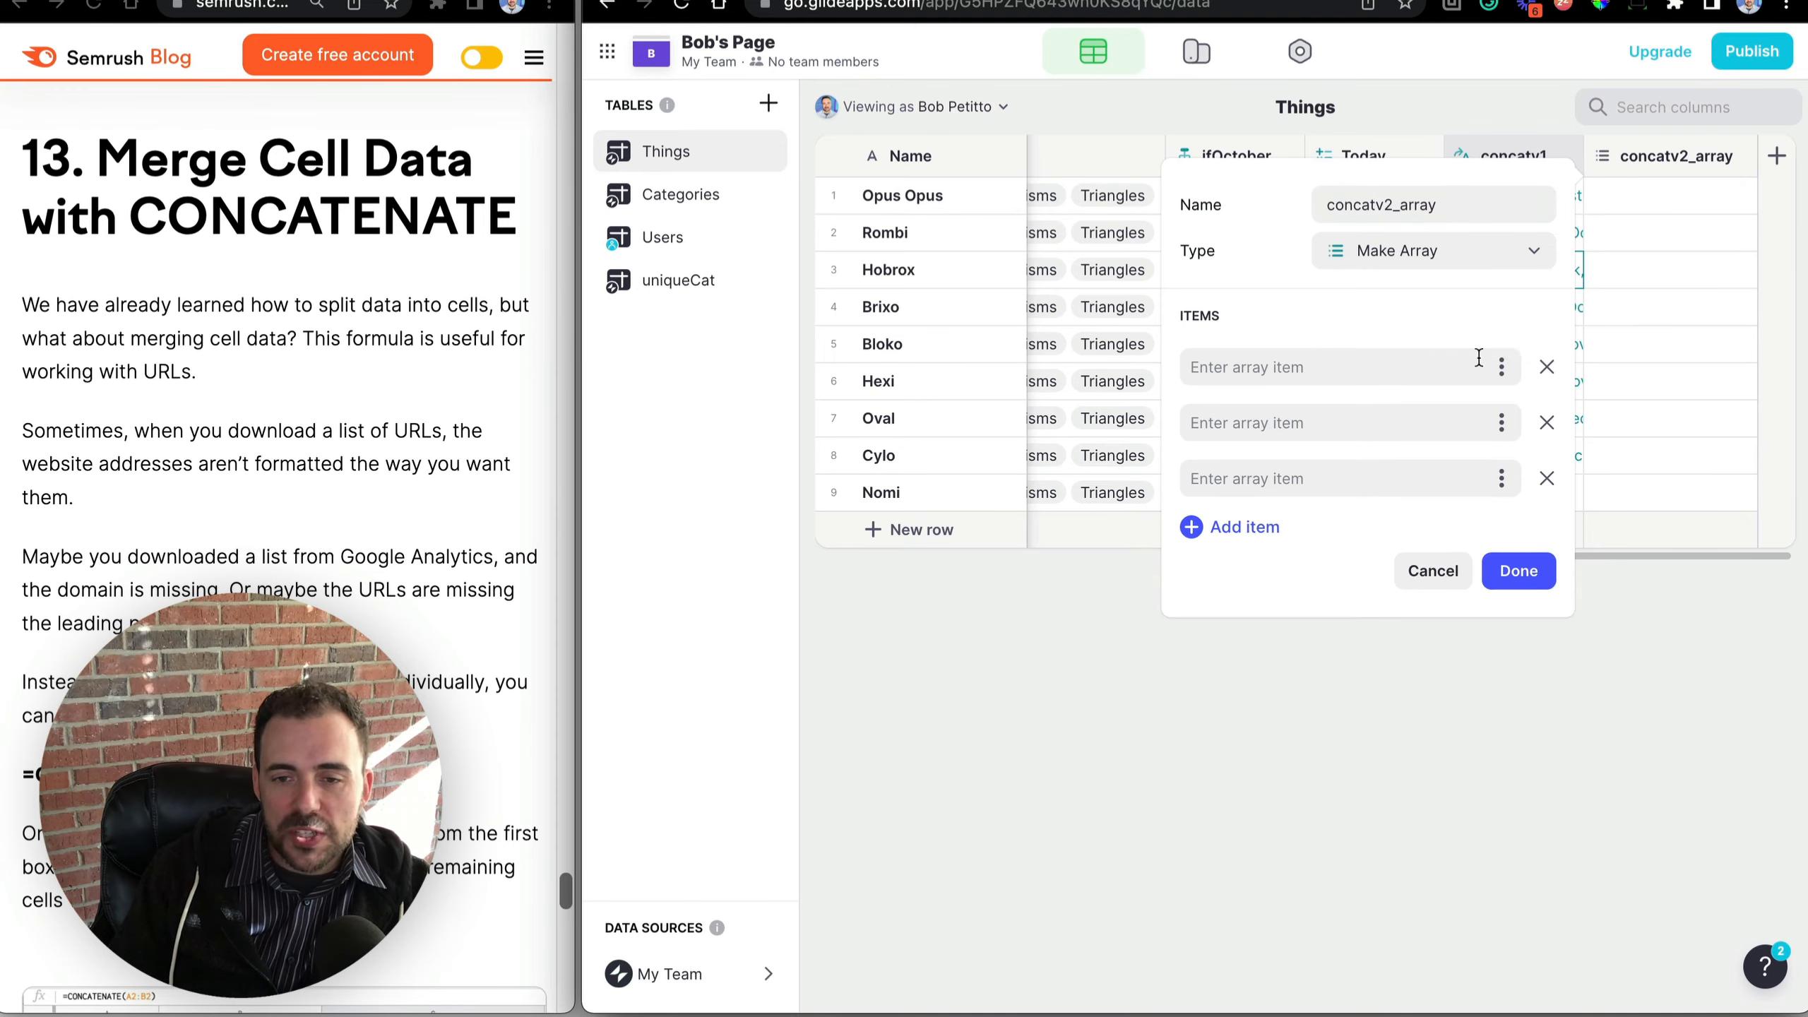
{"action": "left_click", "coordinate": [1502, 365]}
{"action": "left_click", "coordinate": [1359, 535]}
{"action": "left_click", "coordinate": [1503, 422]}
{"action": "left_click", "coordinate": [1356, 666]}
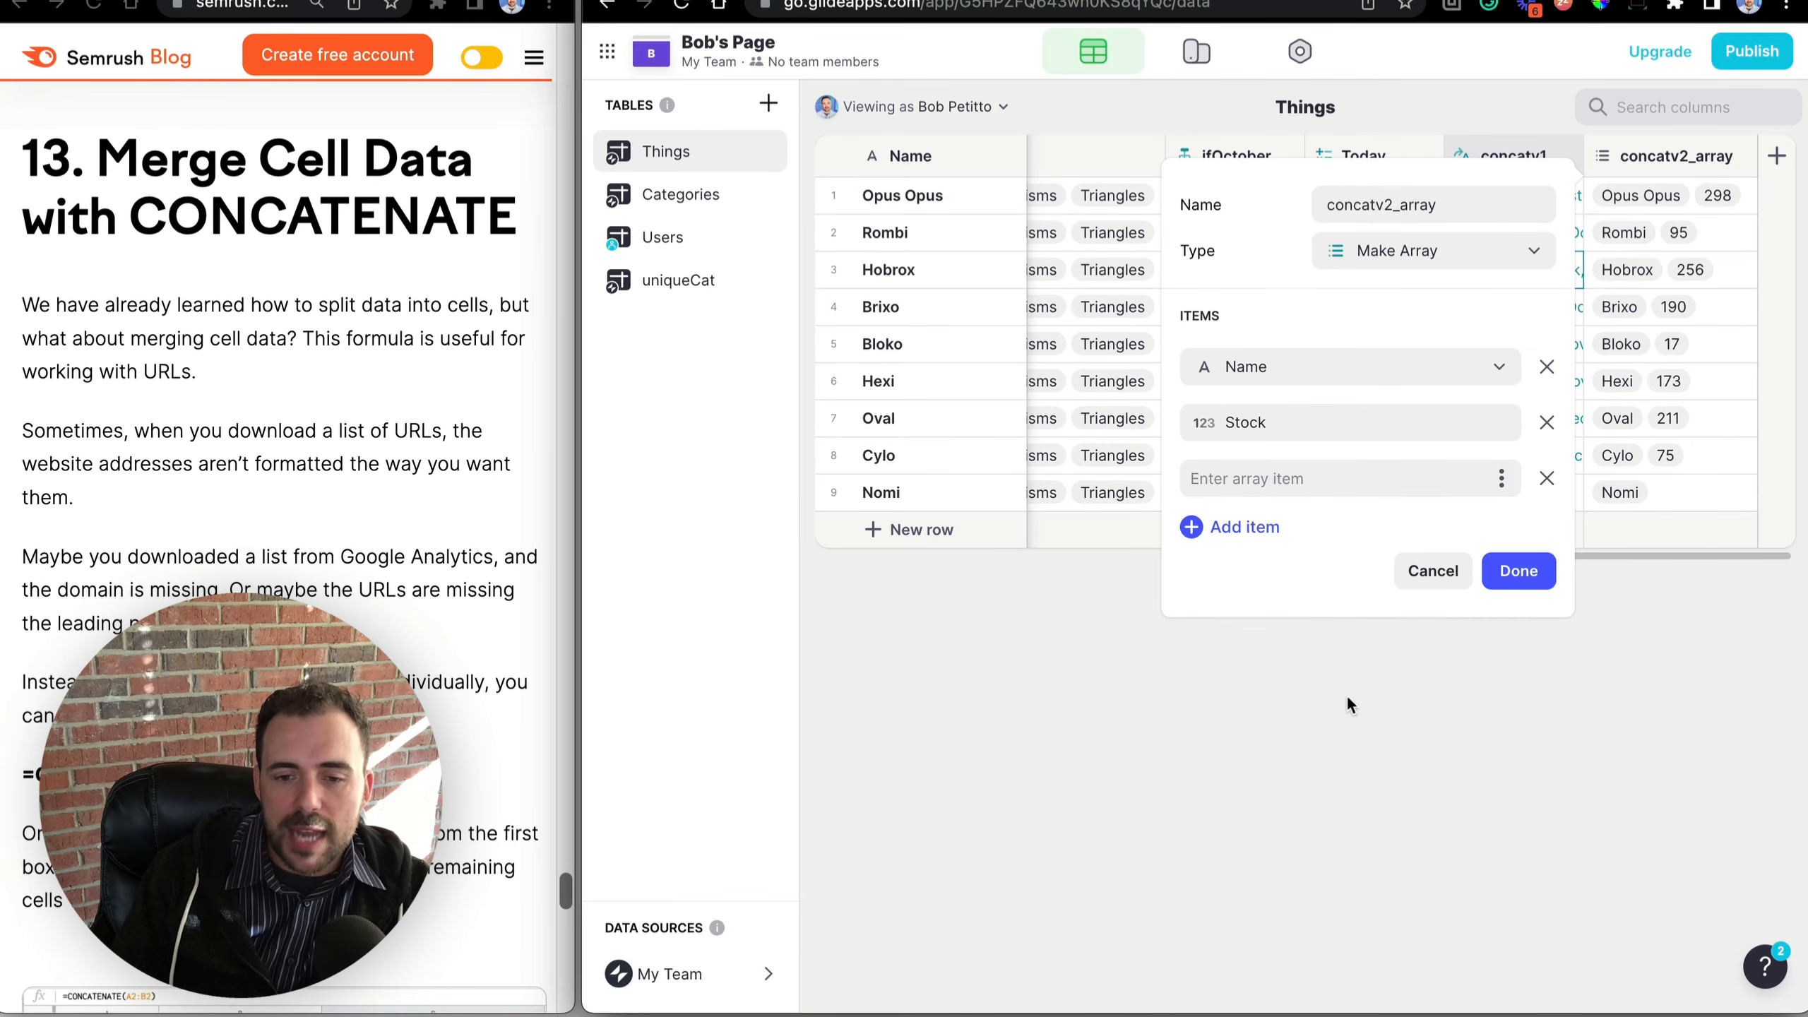
{"action": "left_click", "coordinate": [1502, 479]}
{"action": "left_click", "coordinate": [1333, 844]}
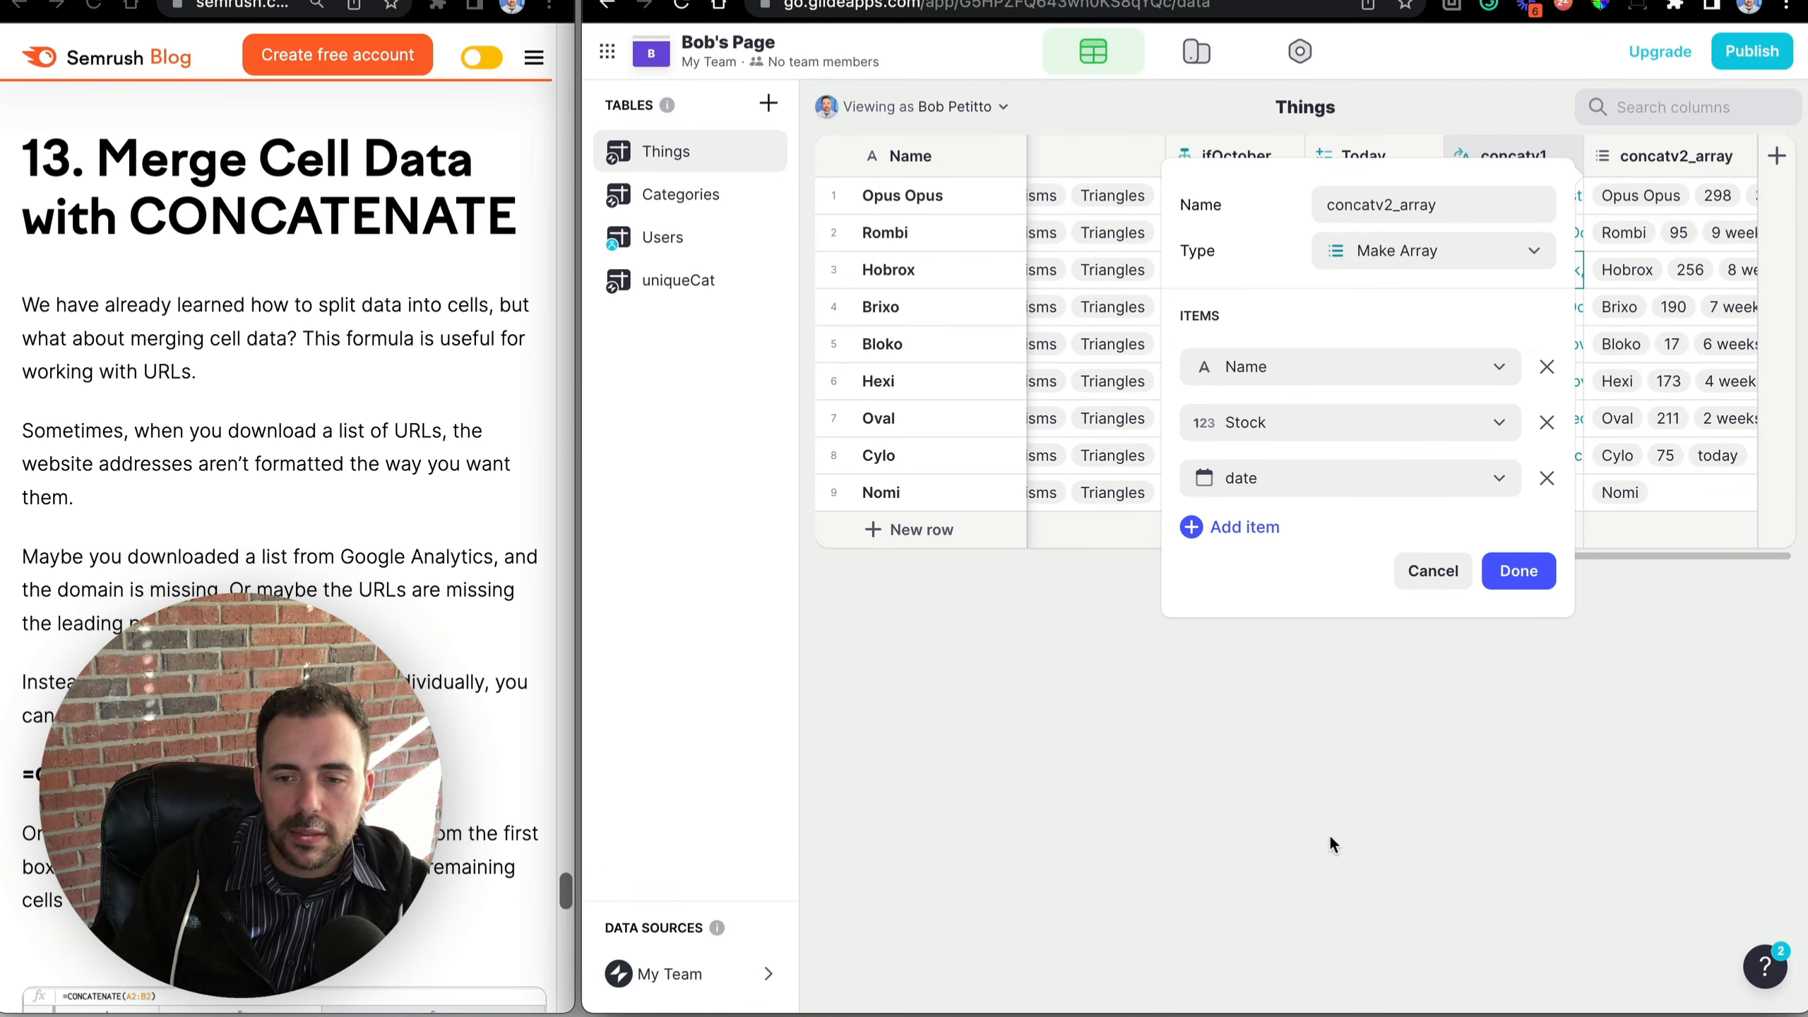
Save the concatv2_array column and examine its array values in several rows, including Cylo and Nomi.
{"action": "left_click", "coordinate": [1485, 583]}
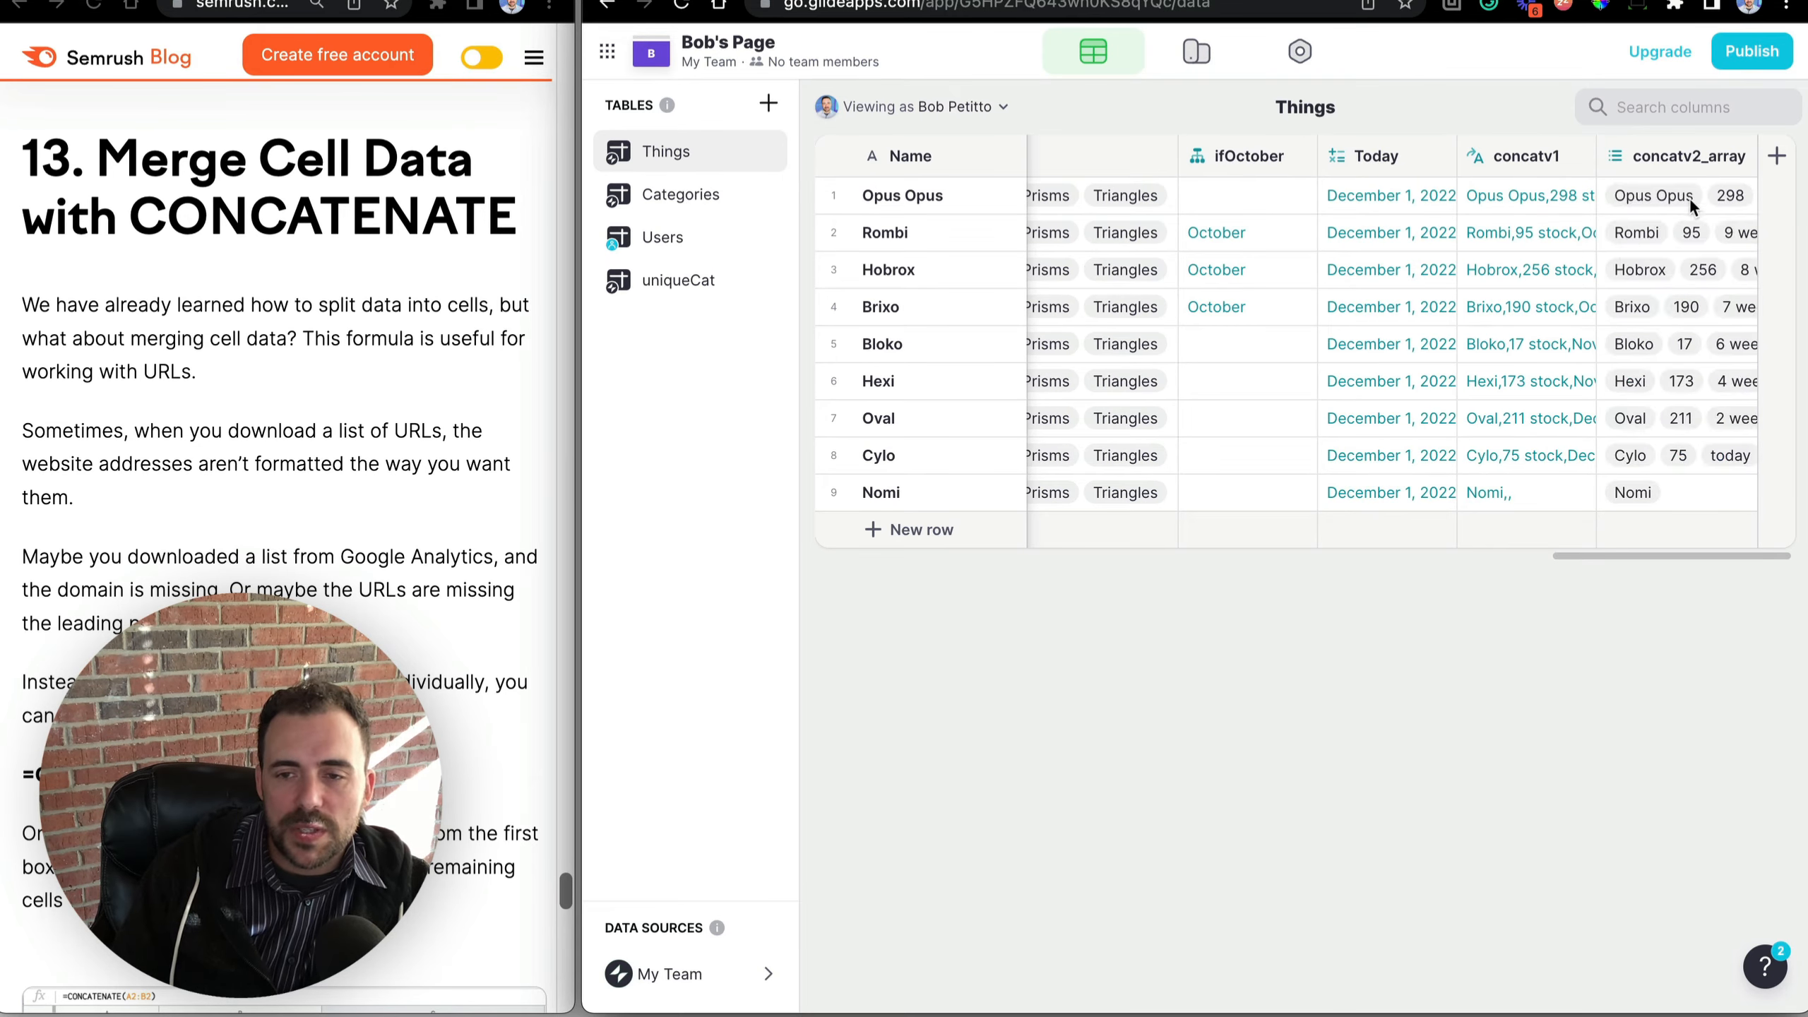
{"action": "left_click", "coordinate": [1670, 192]}
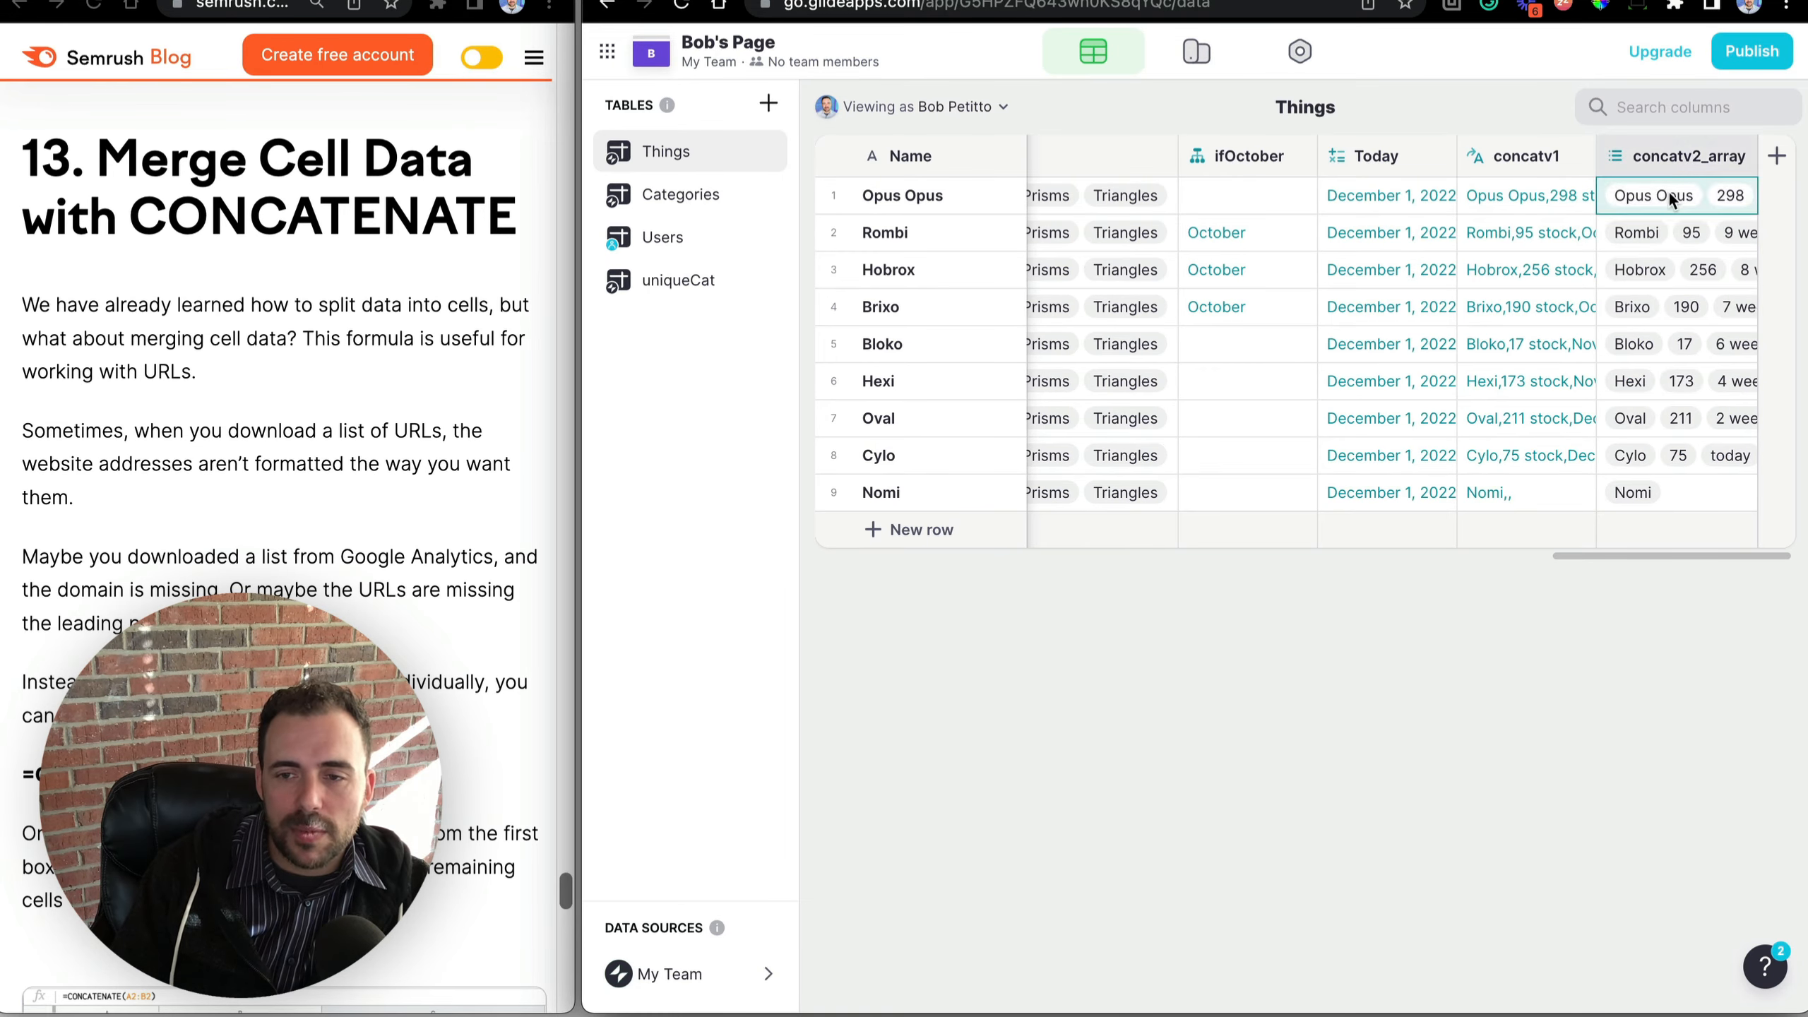
{"action": "left_click", "coordinate": [1664, 319]}
{"action": "left_click", "coordinate": [1673, 464]}
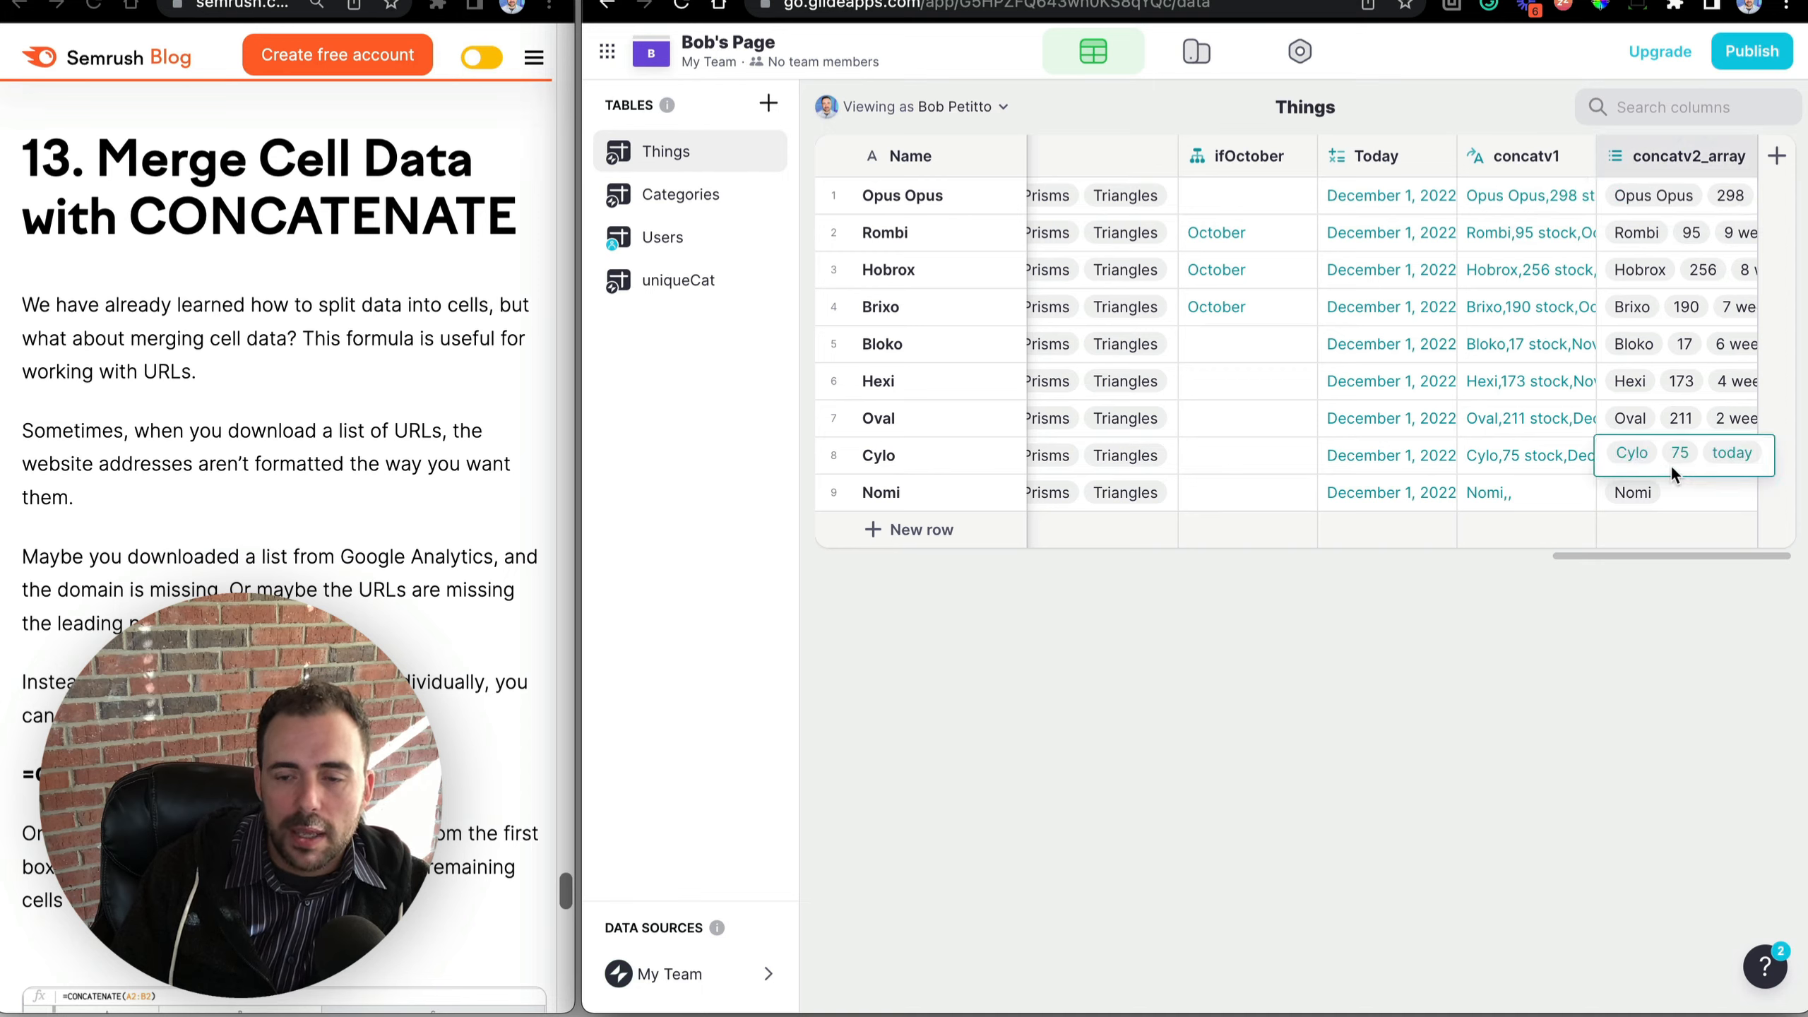
{"action": "left_click", "coordinate": [1637, 490]}
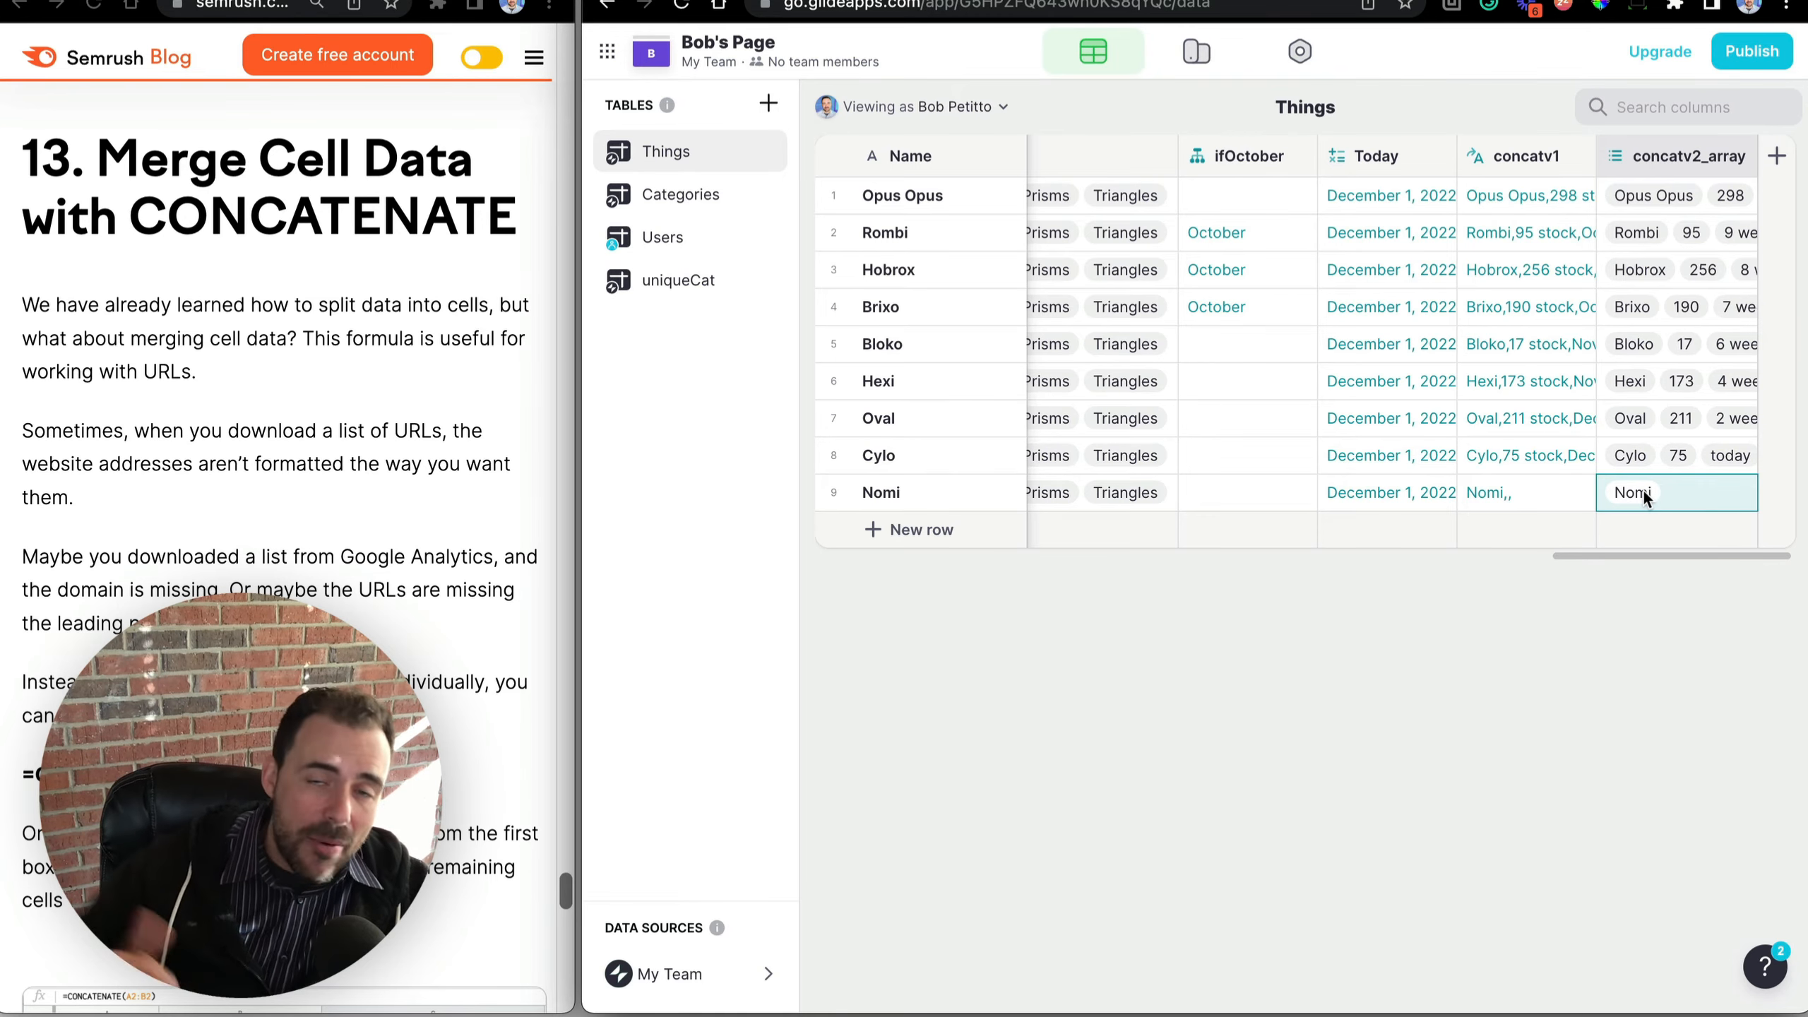
Duplicate the concatv2_array column and rename the copy to concatv2_join.
{"action": "left_click", "coordinate": [1777, 156]}
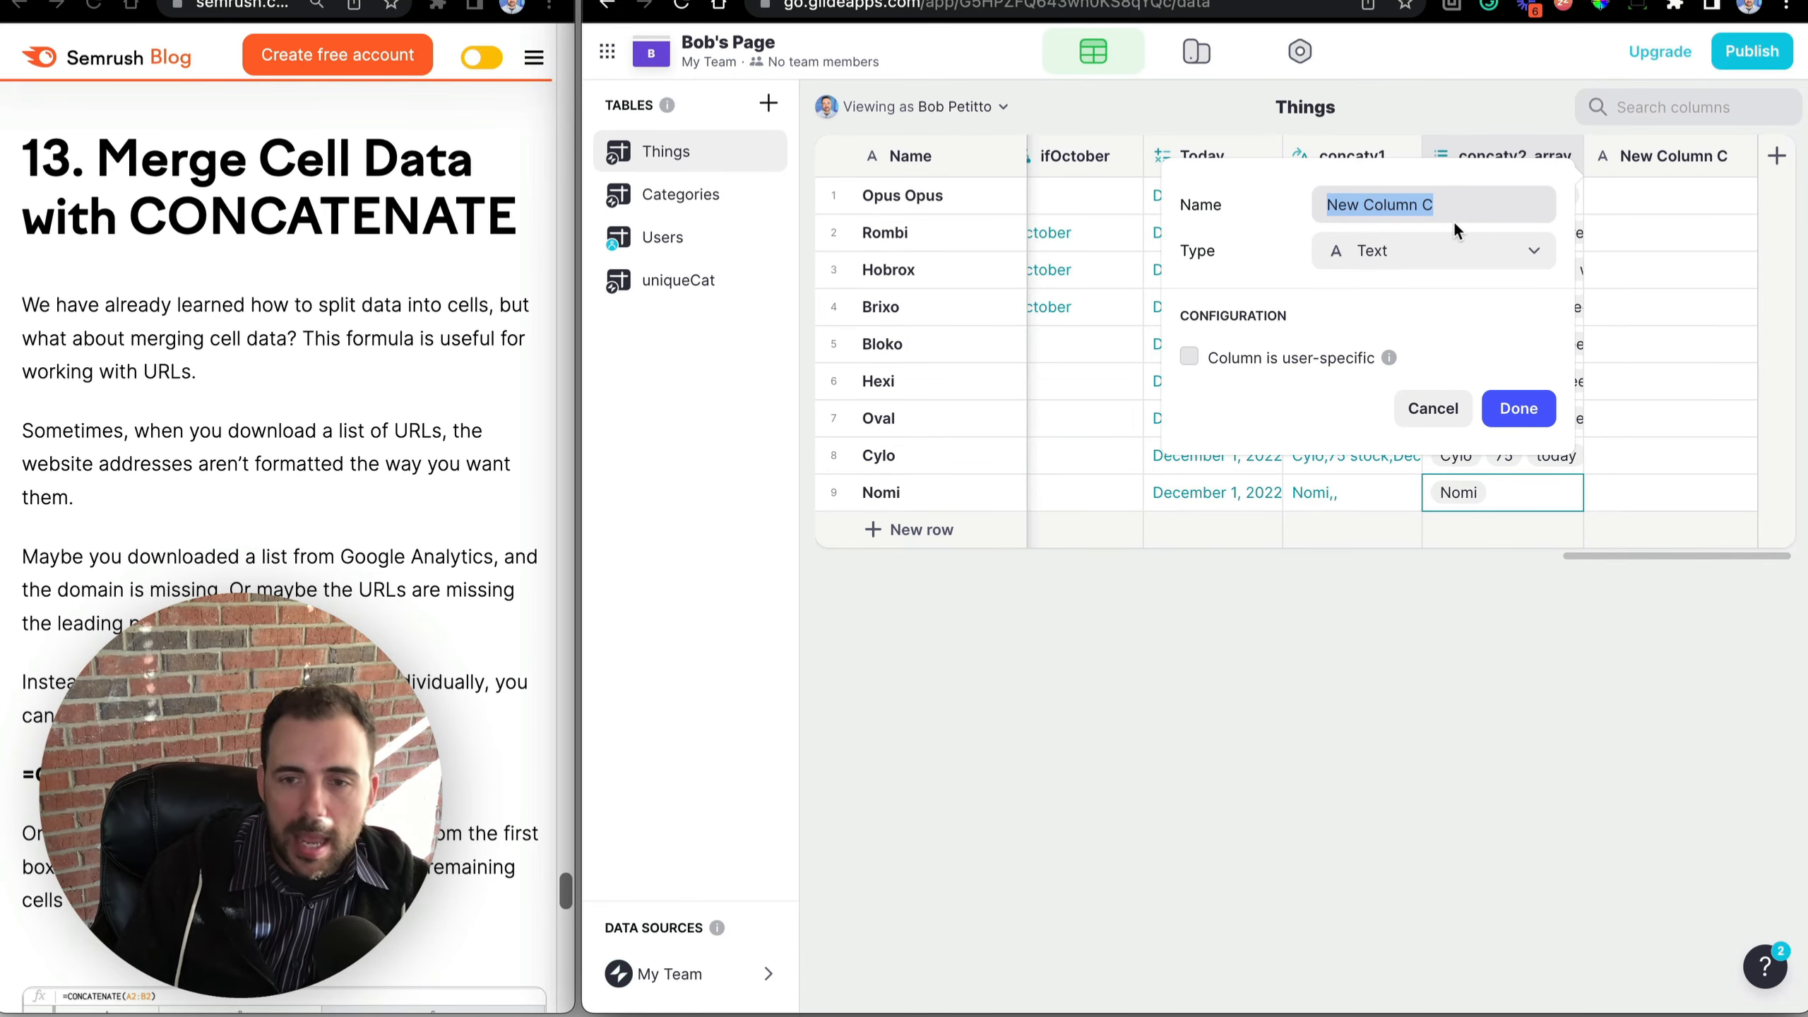
{"action": "left_click", "coordinate": [1452, 418]}
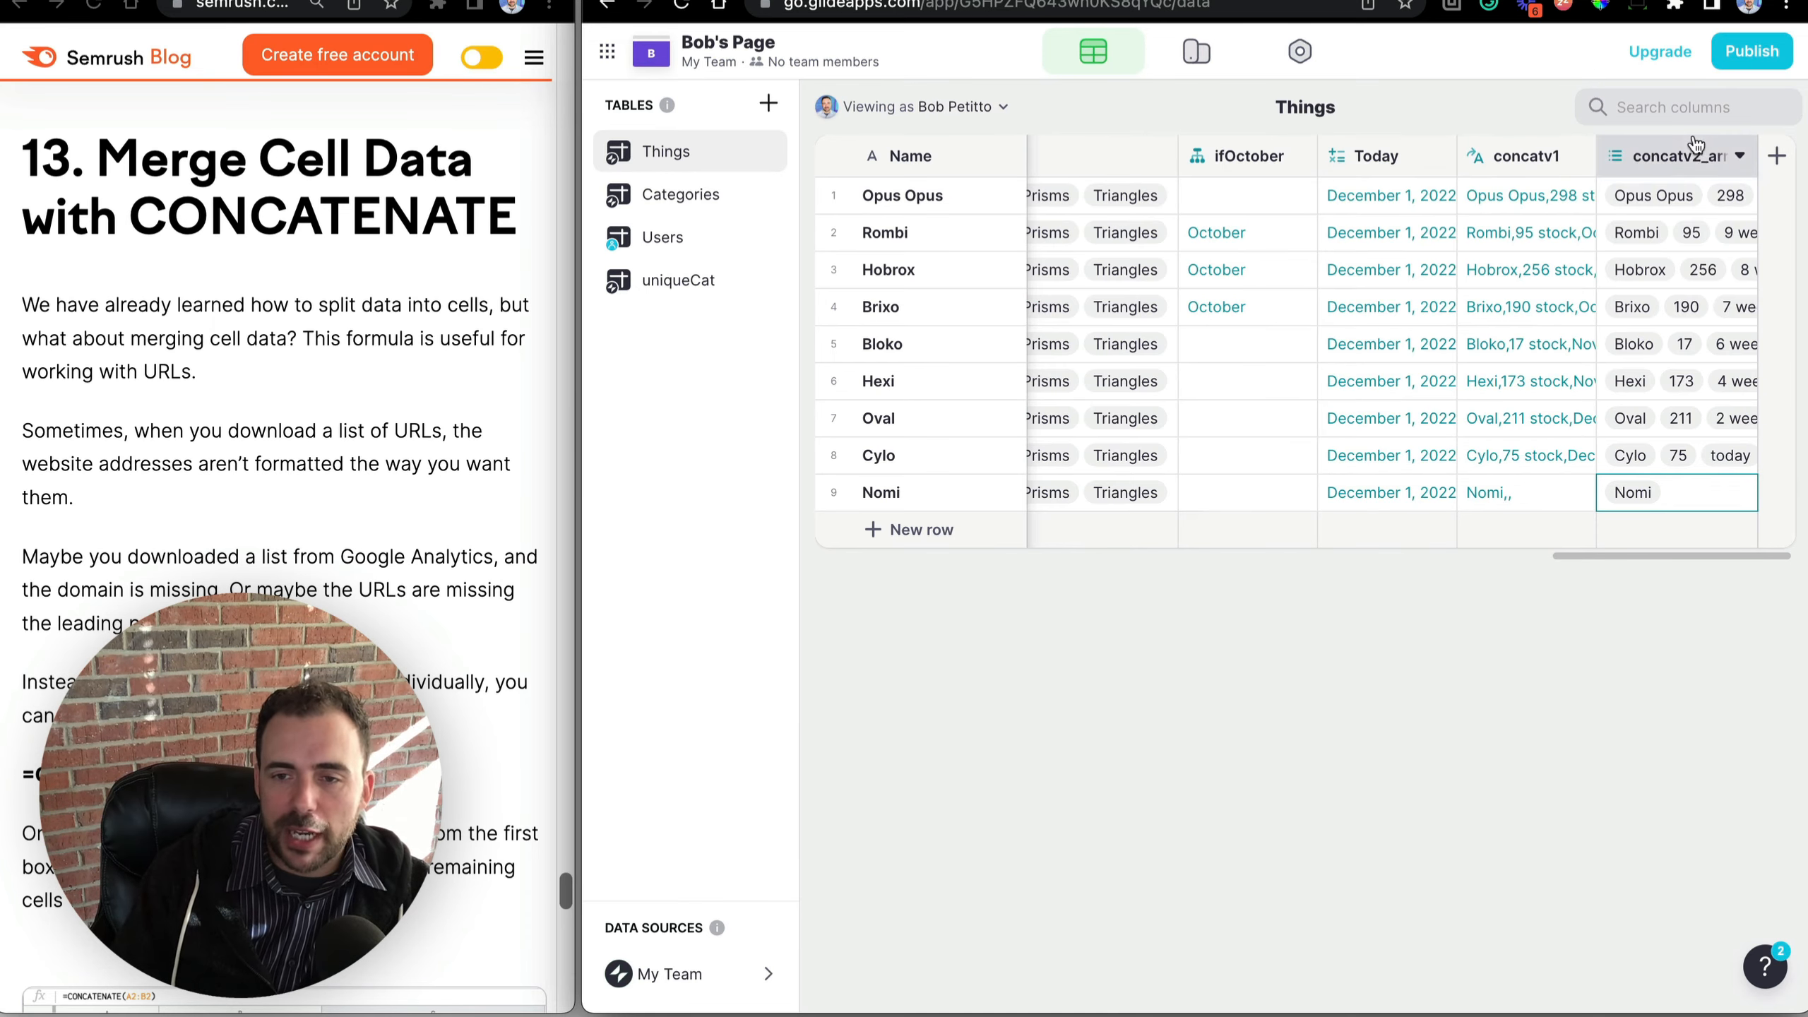
{"action": "left_click", "coordinate": [1739, 155]}
{"action": "left_click", "coordinate": [1524, 242]}
{"action": "key", "text": "End"}
{"action": "left_click_drag", "start_coordinate": [1573, 204], "coordinate": [1671, 201]}
{"action": "key", "text": "BackSpace"}
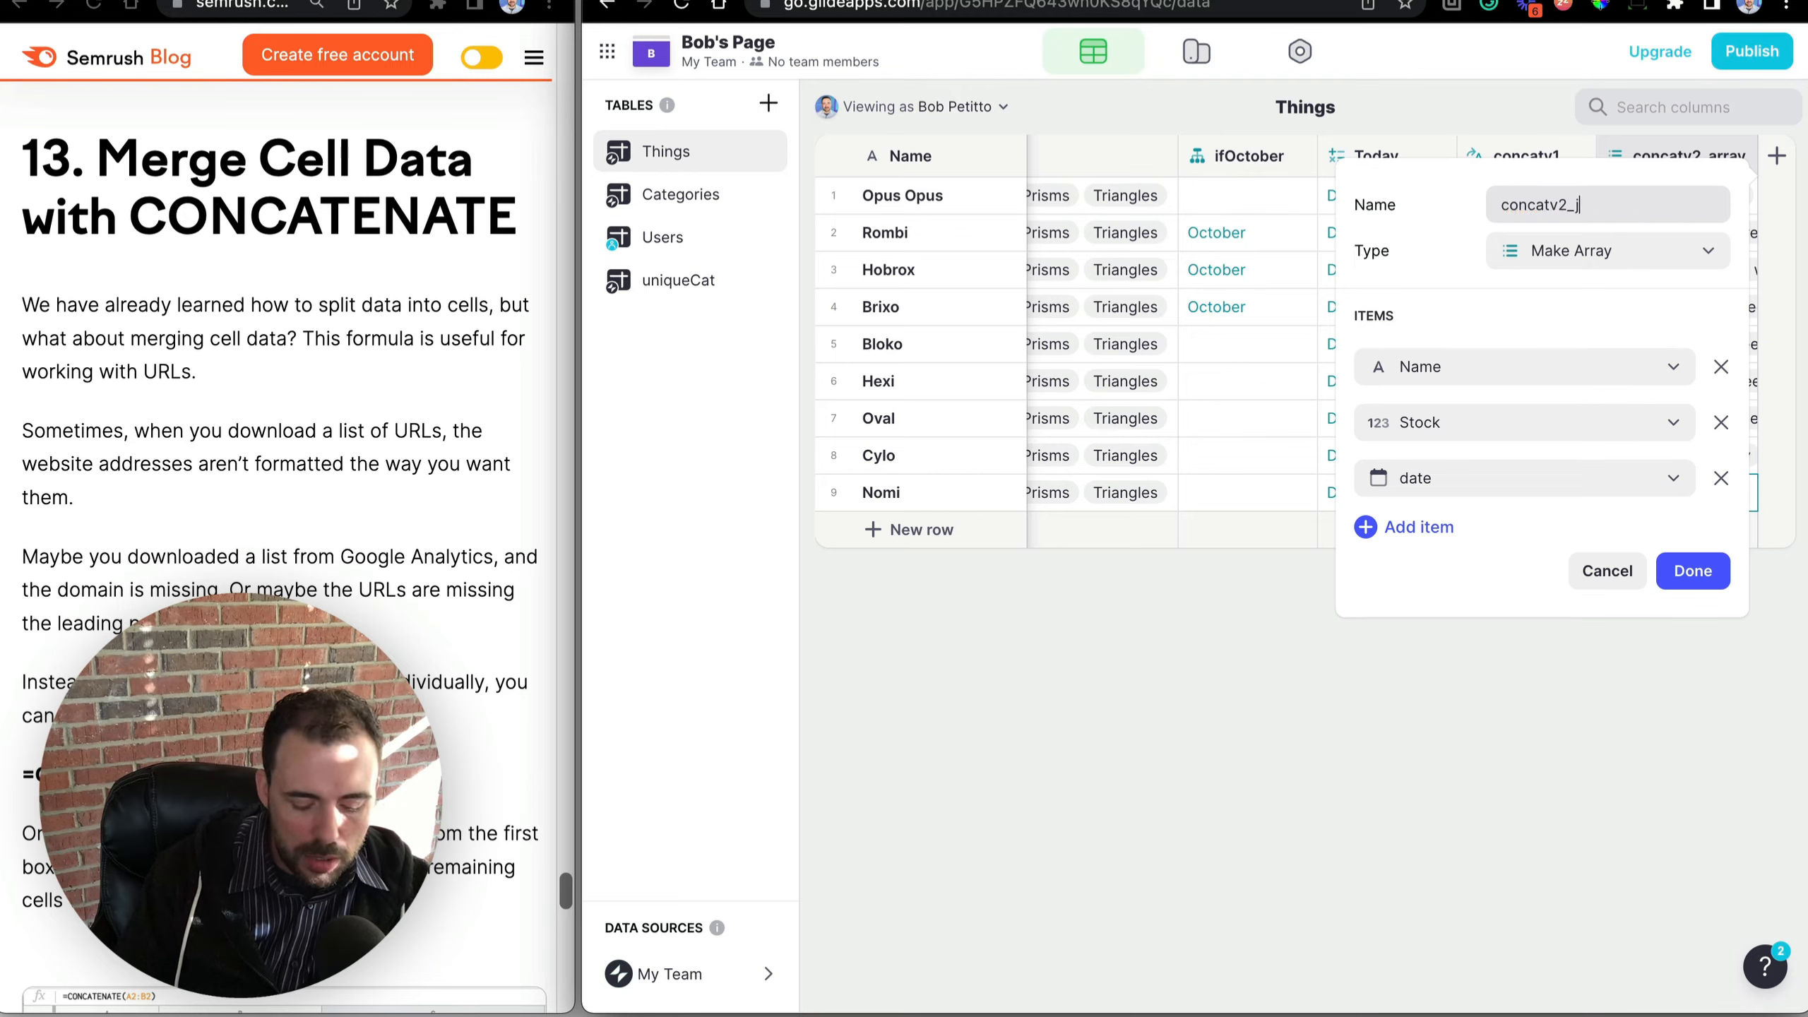
Make concatv2_join a Joined List of the texts in concatv2_array, separated by a comma and a space, and save it.
{"action": "left_click", "coordinate": [1566, 251]}
{"action": "type", "text": "join"}
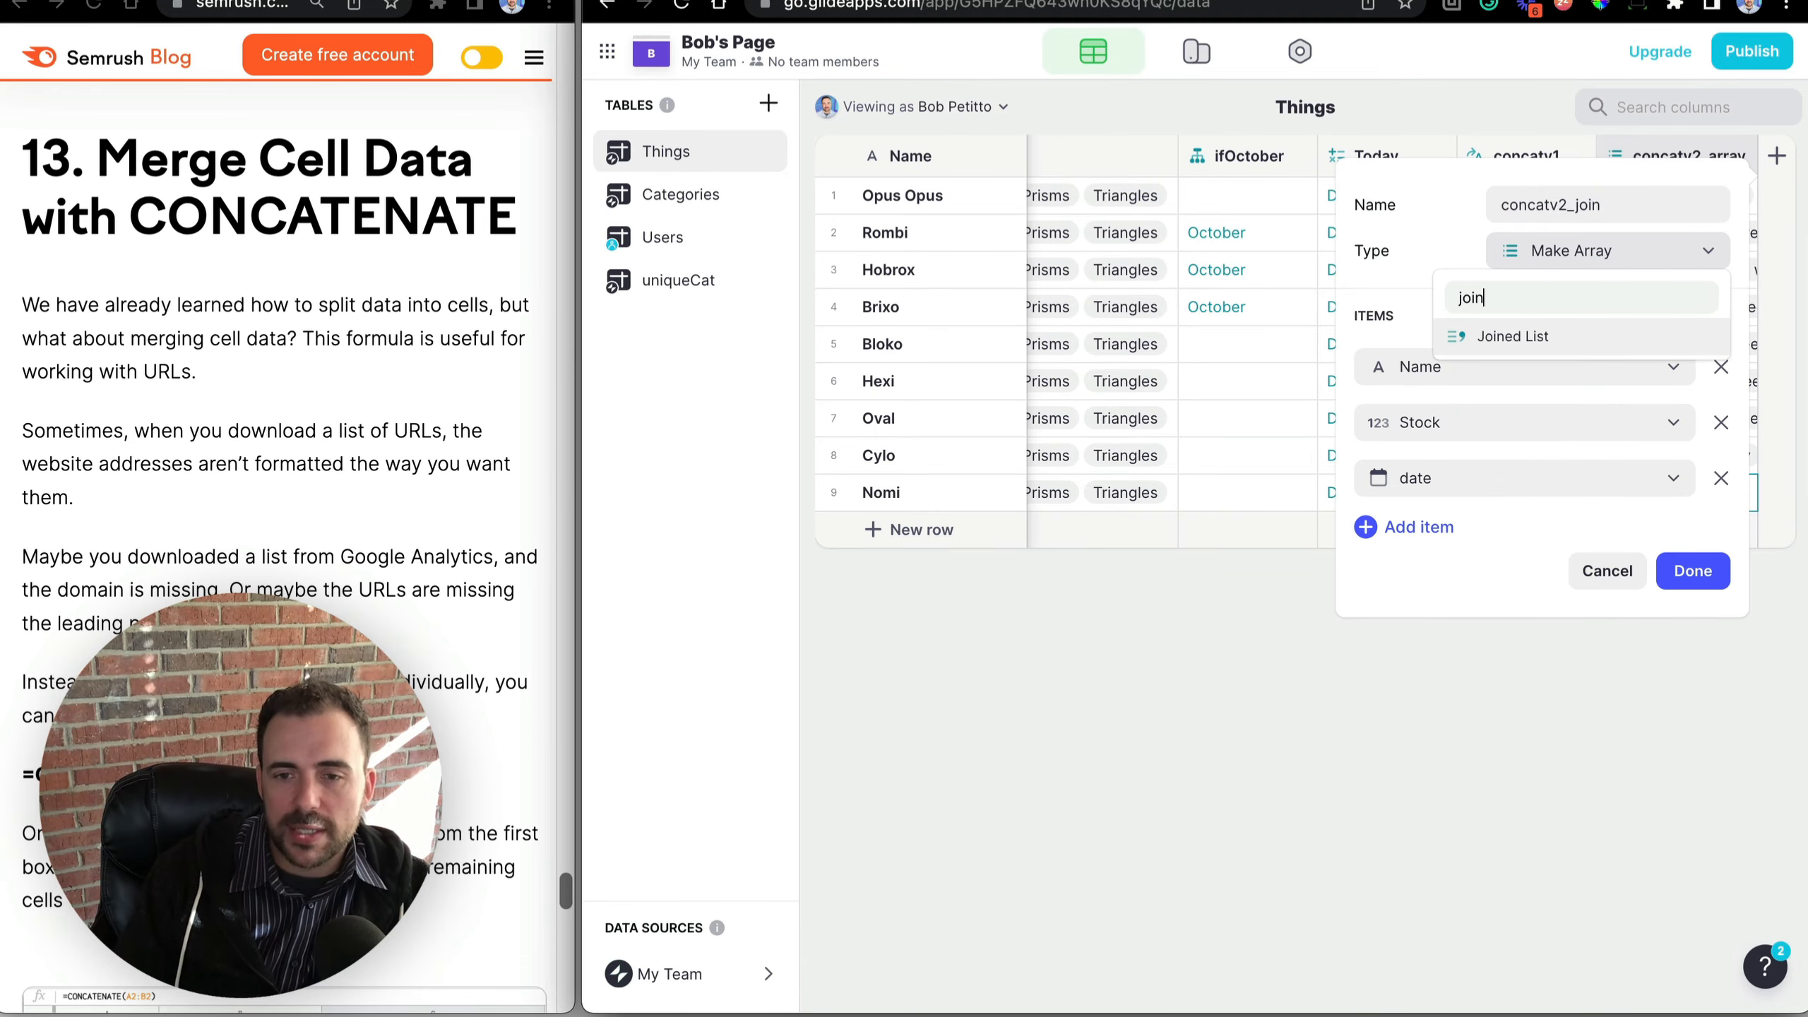
{"action": "left_click", "coordinate": [1556, 338]}
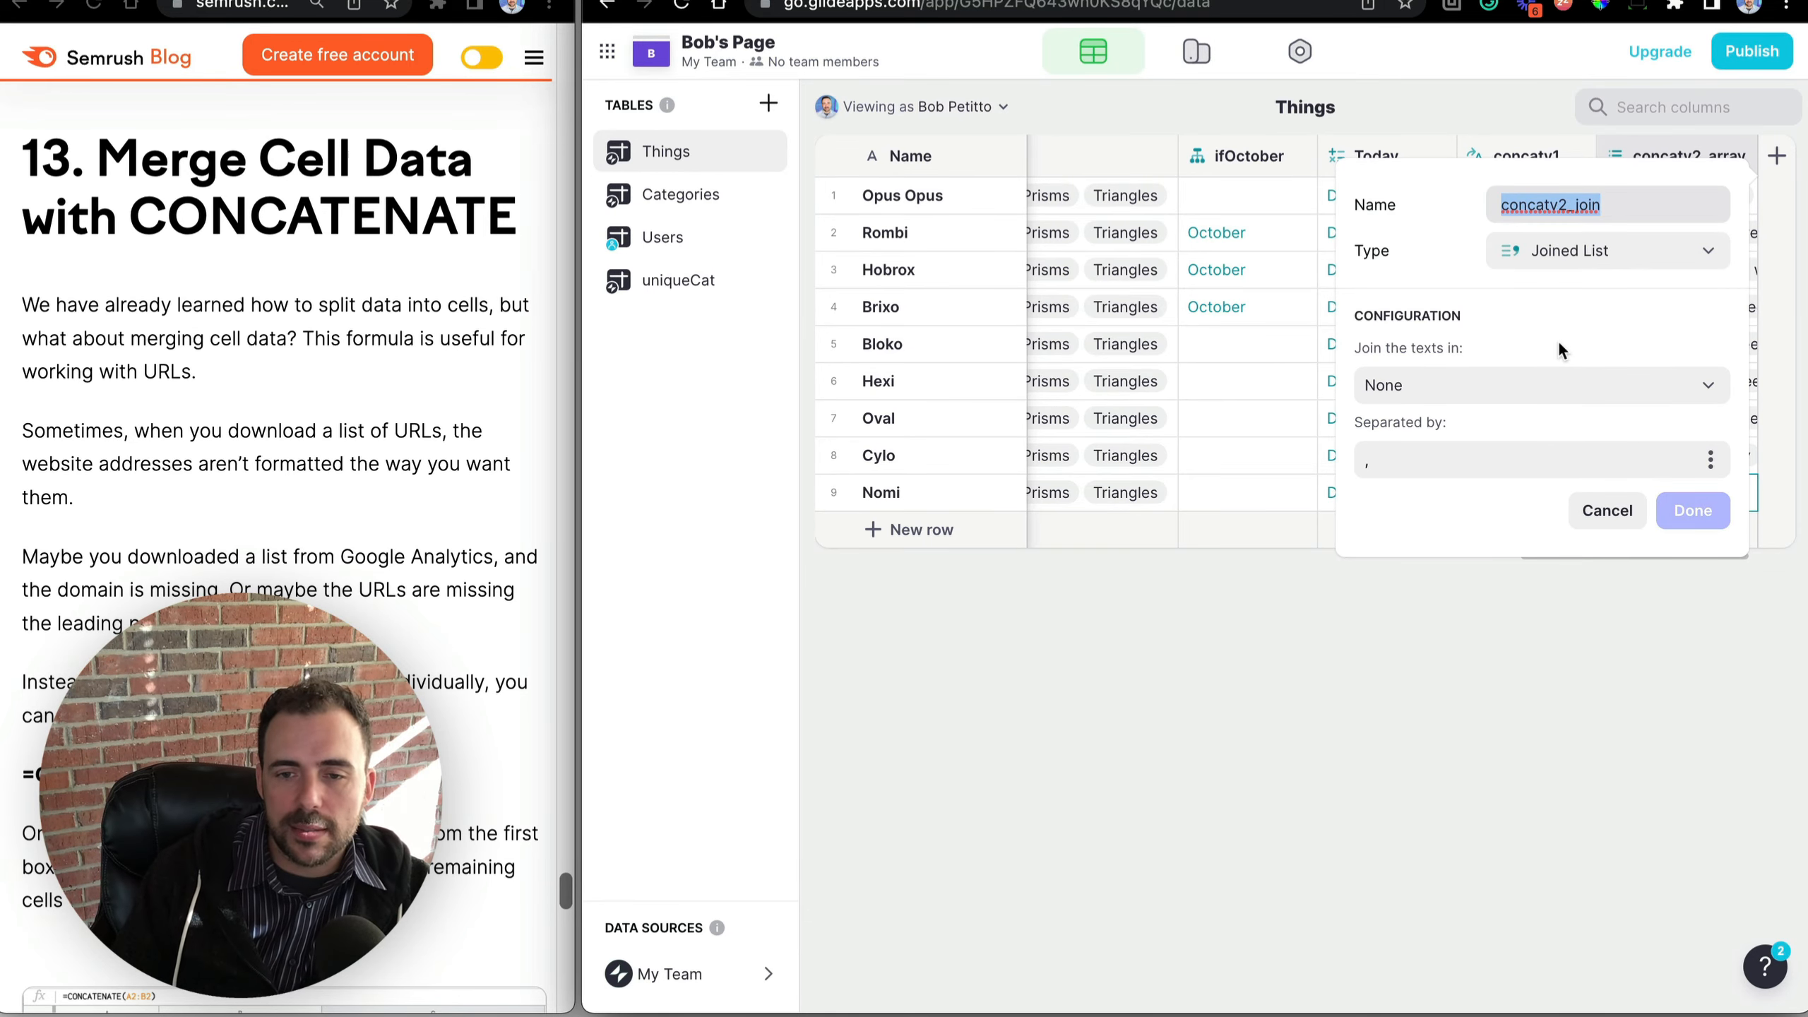
{"action": "left_click", "coordinate": [1445, 389]}
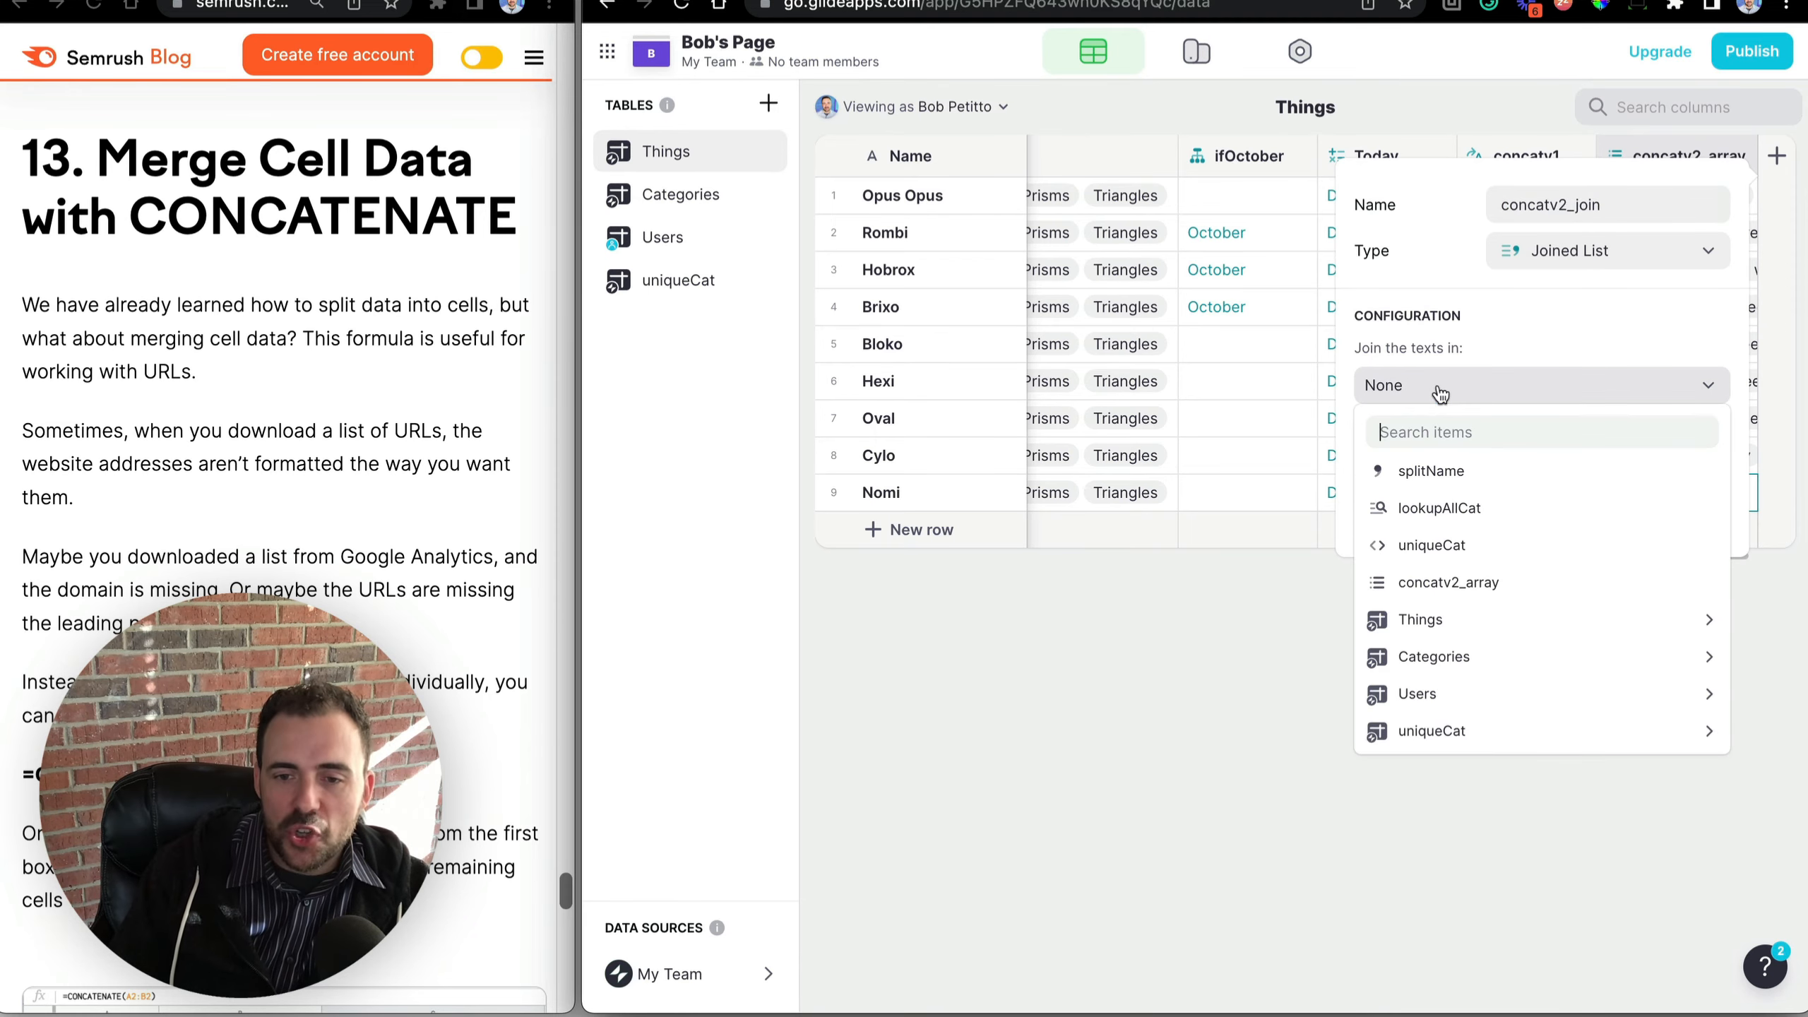
{"action": "left_click", "coordinate": [1452, 586]}
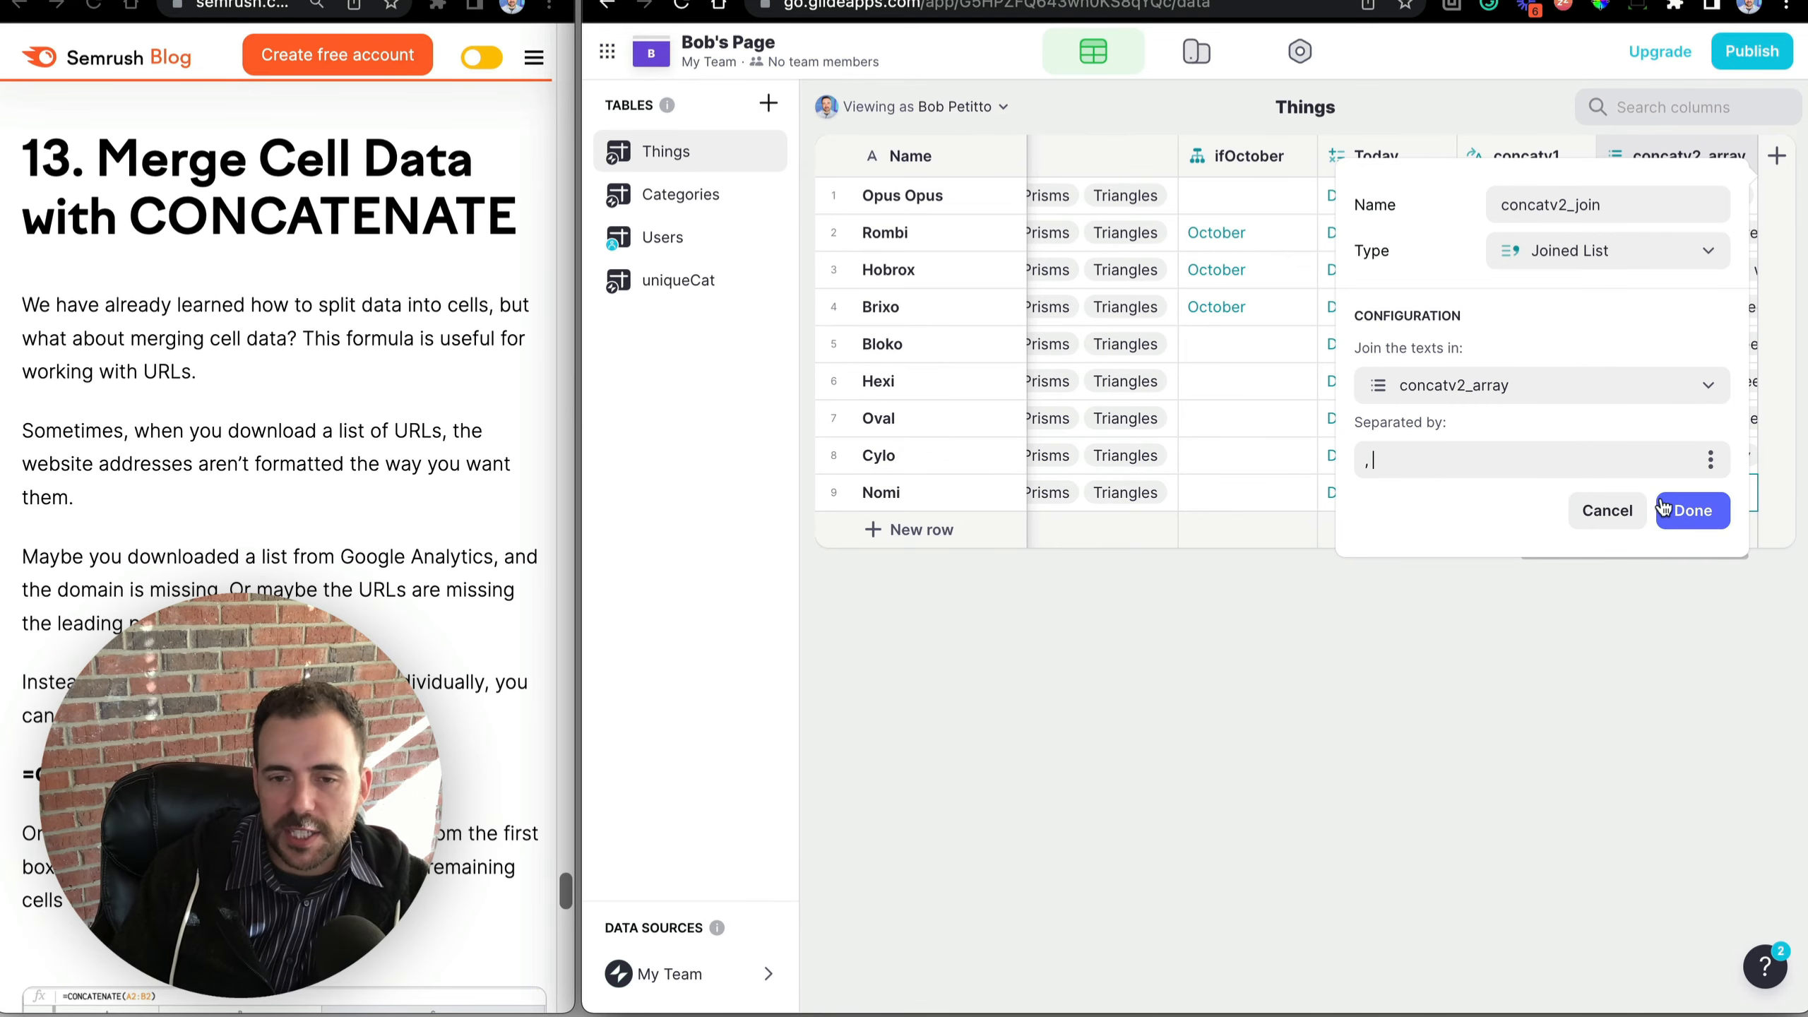
{"action": "left_click", "coordinate": [1693, 511]}
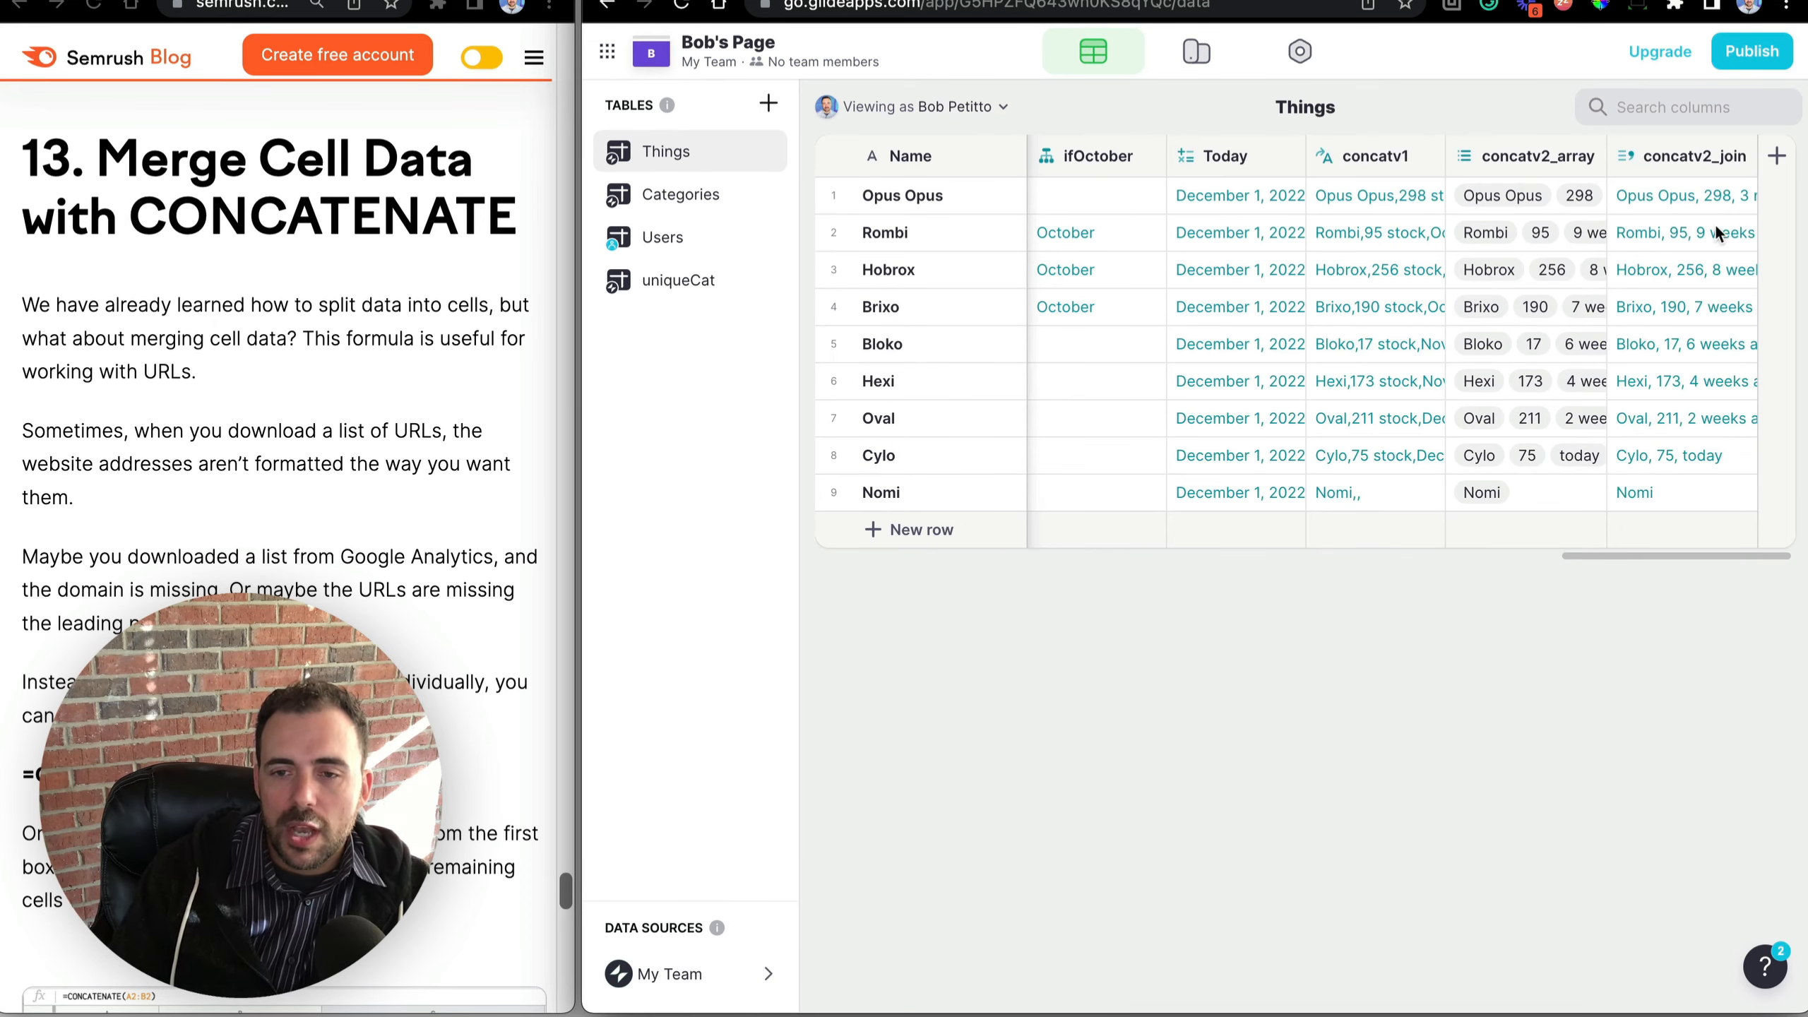
Examine the concatv2_join values of several rows and compare the Nomi row with its concatv1 value.
{"action": "left_click", "coordinate": [1674, 195]}
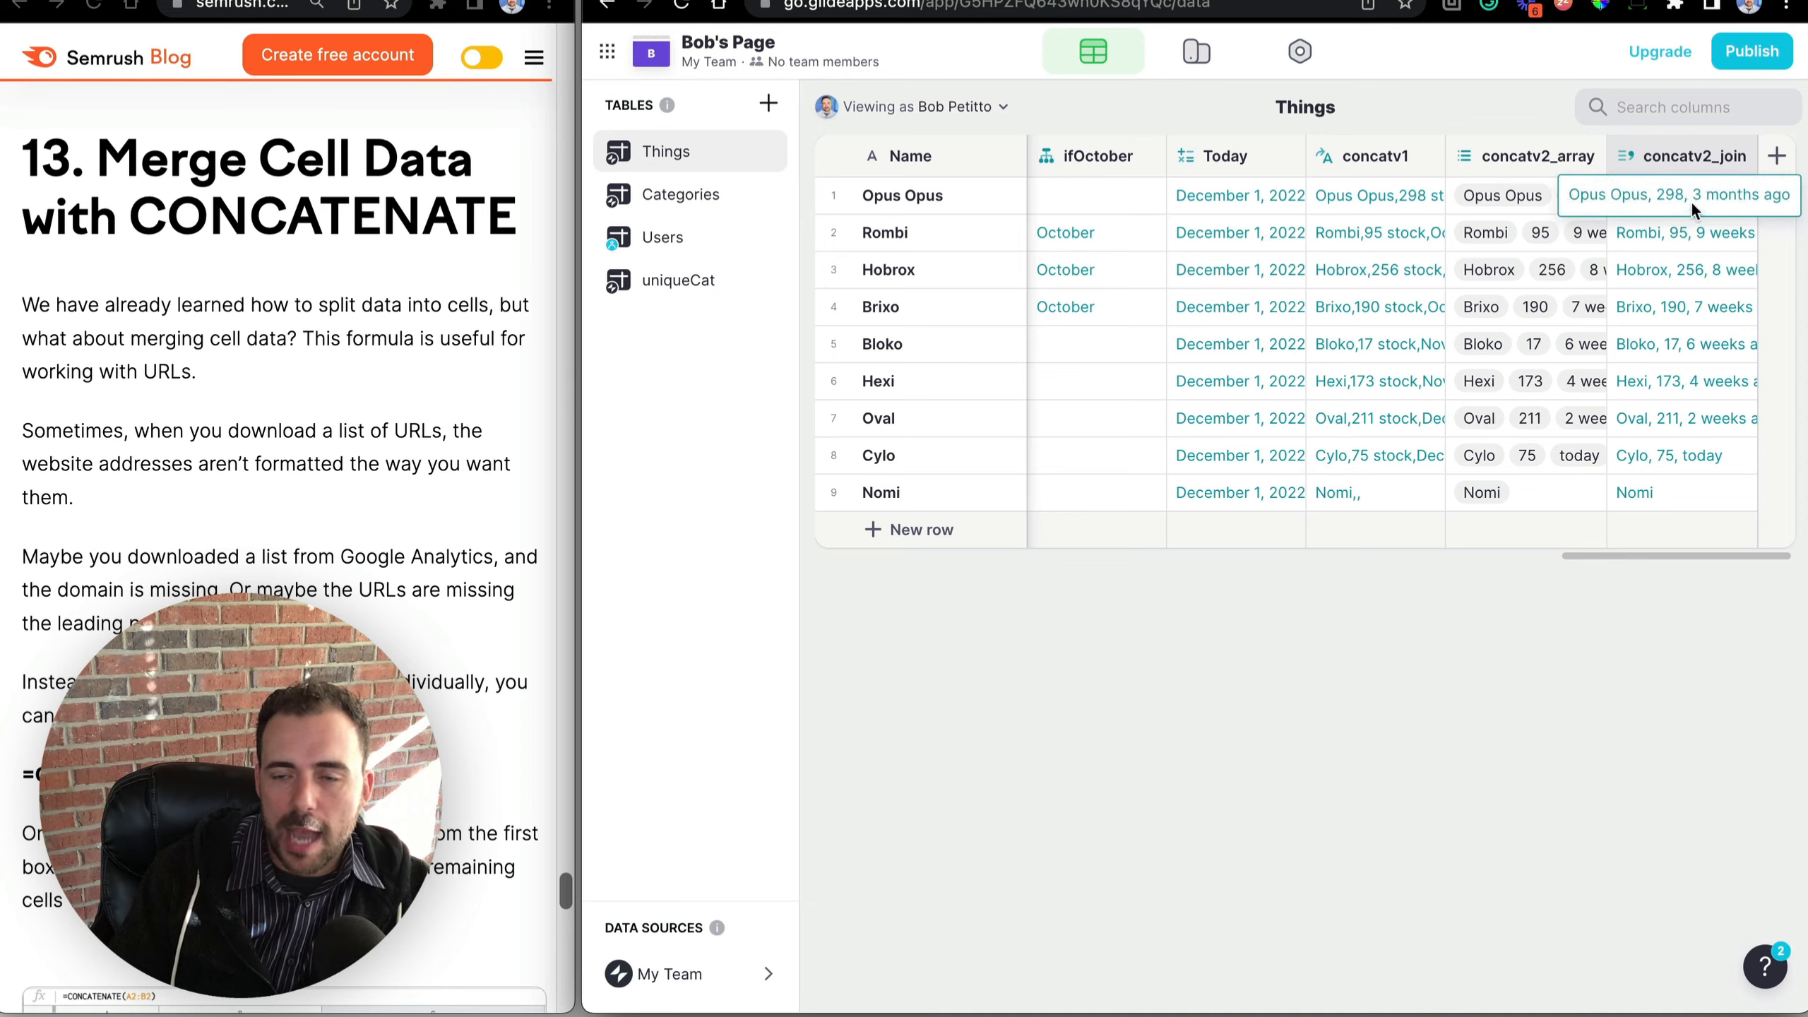
{"action": "left_click_drag", "start_coordinate": [1666, 239], "coordinate": [1678, 458]}
{"action": "left_click", "coordinate": [840, 491]}
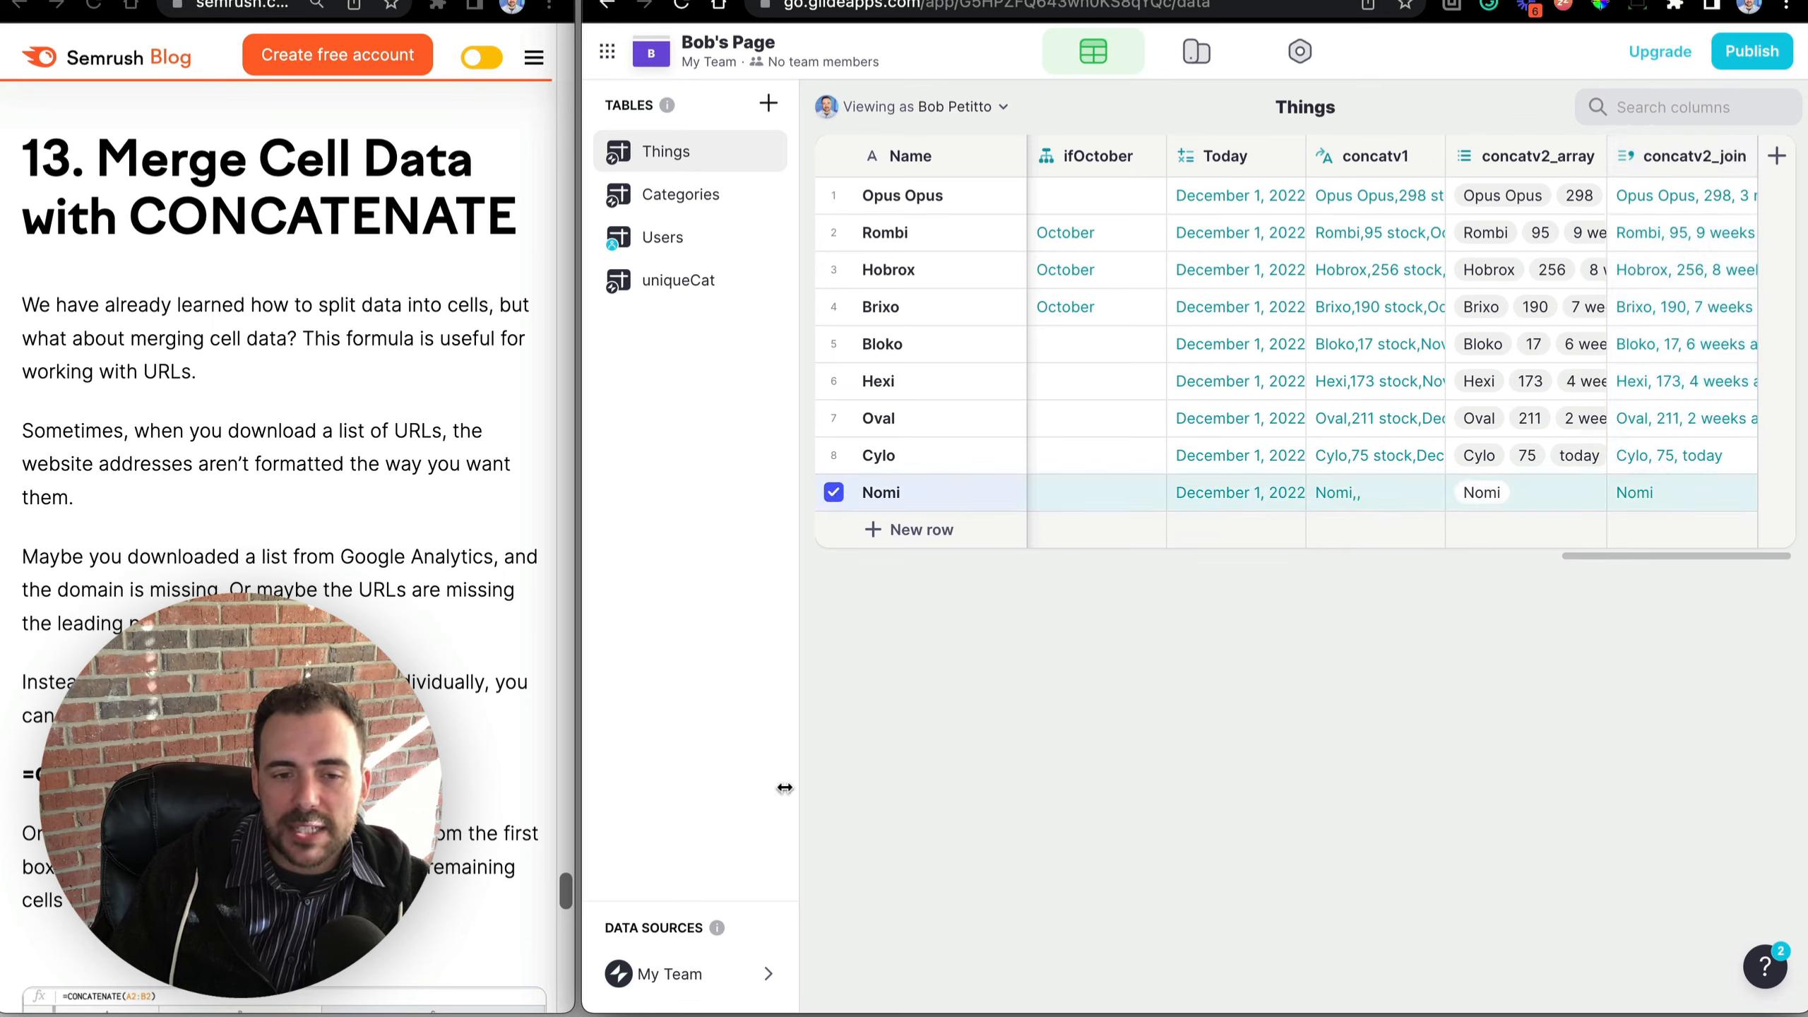
{"action": "left_click", "coordinate": [1688, 497]}
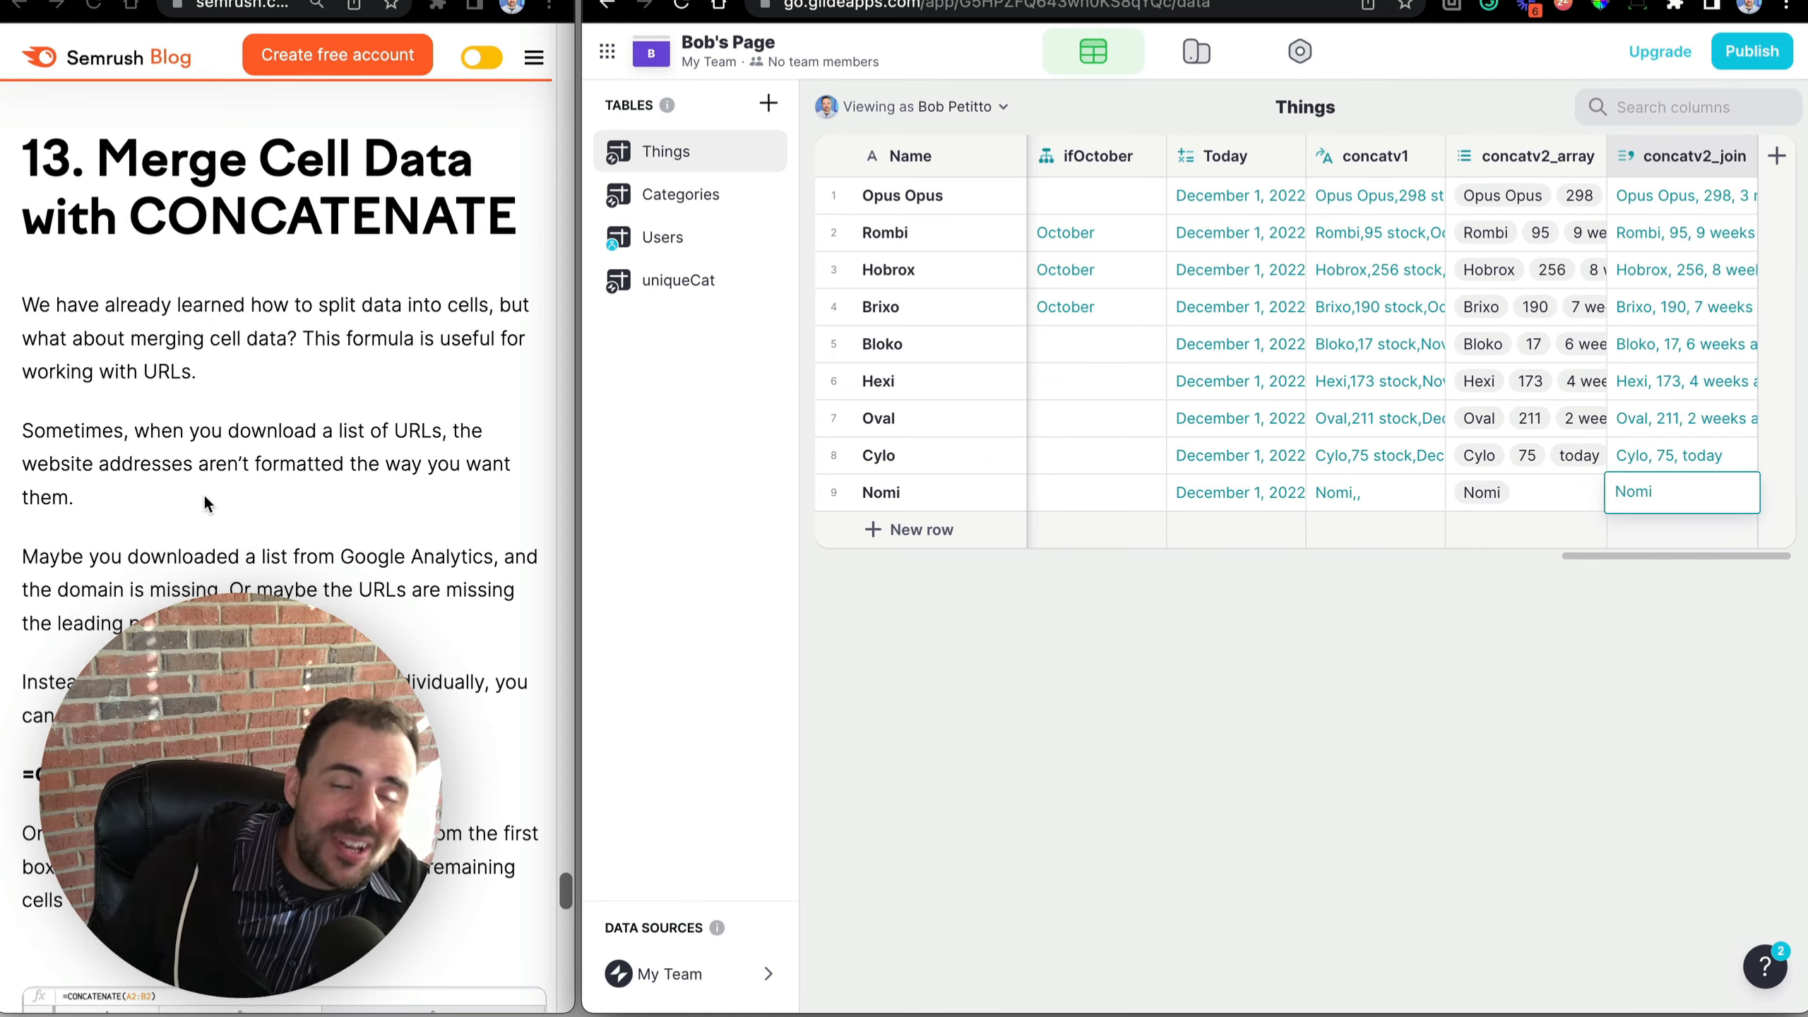
{"action": "scroll", "coordinate": [530, 422], "scroll_direction": "up", "scroll_amount": 1}
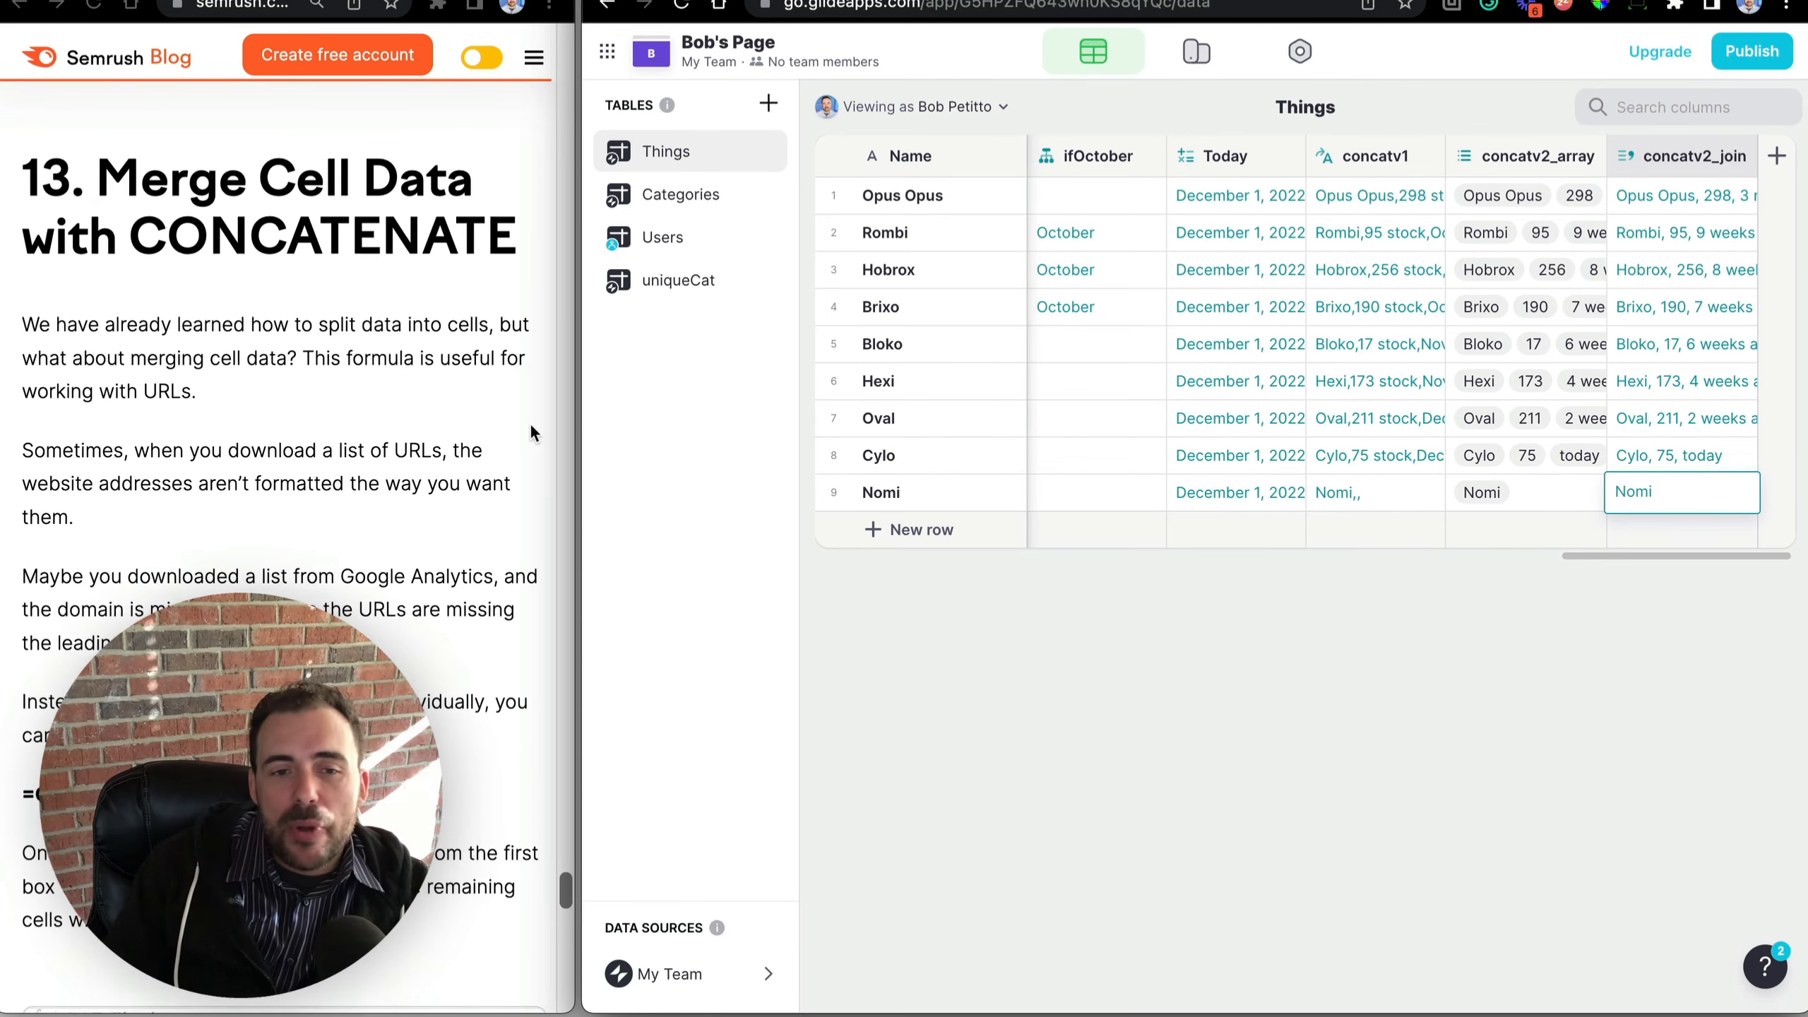
{"action": "scroll", "coordinate": [530, 423], "scroll_direction": "down", "scroll_amount": 1}
Add a new column named allNames to the Things table and set its type to Joined List.
{"action": "left_click_drag", "start_coordinate": [905, 195], "coordinate": [901, 481]}
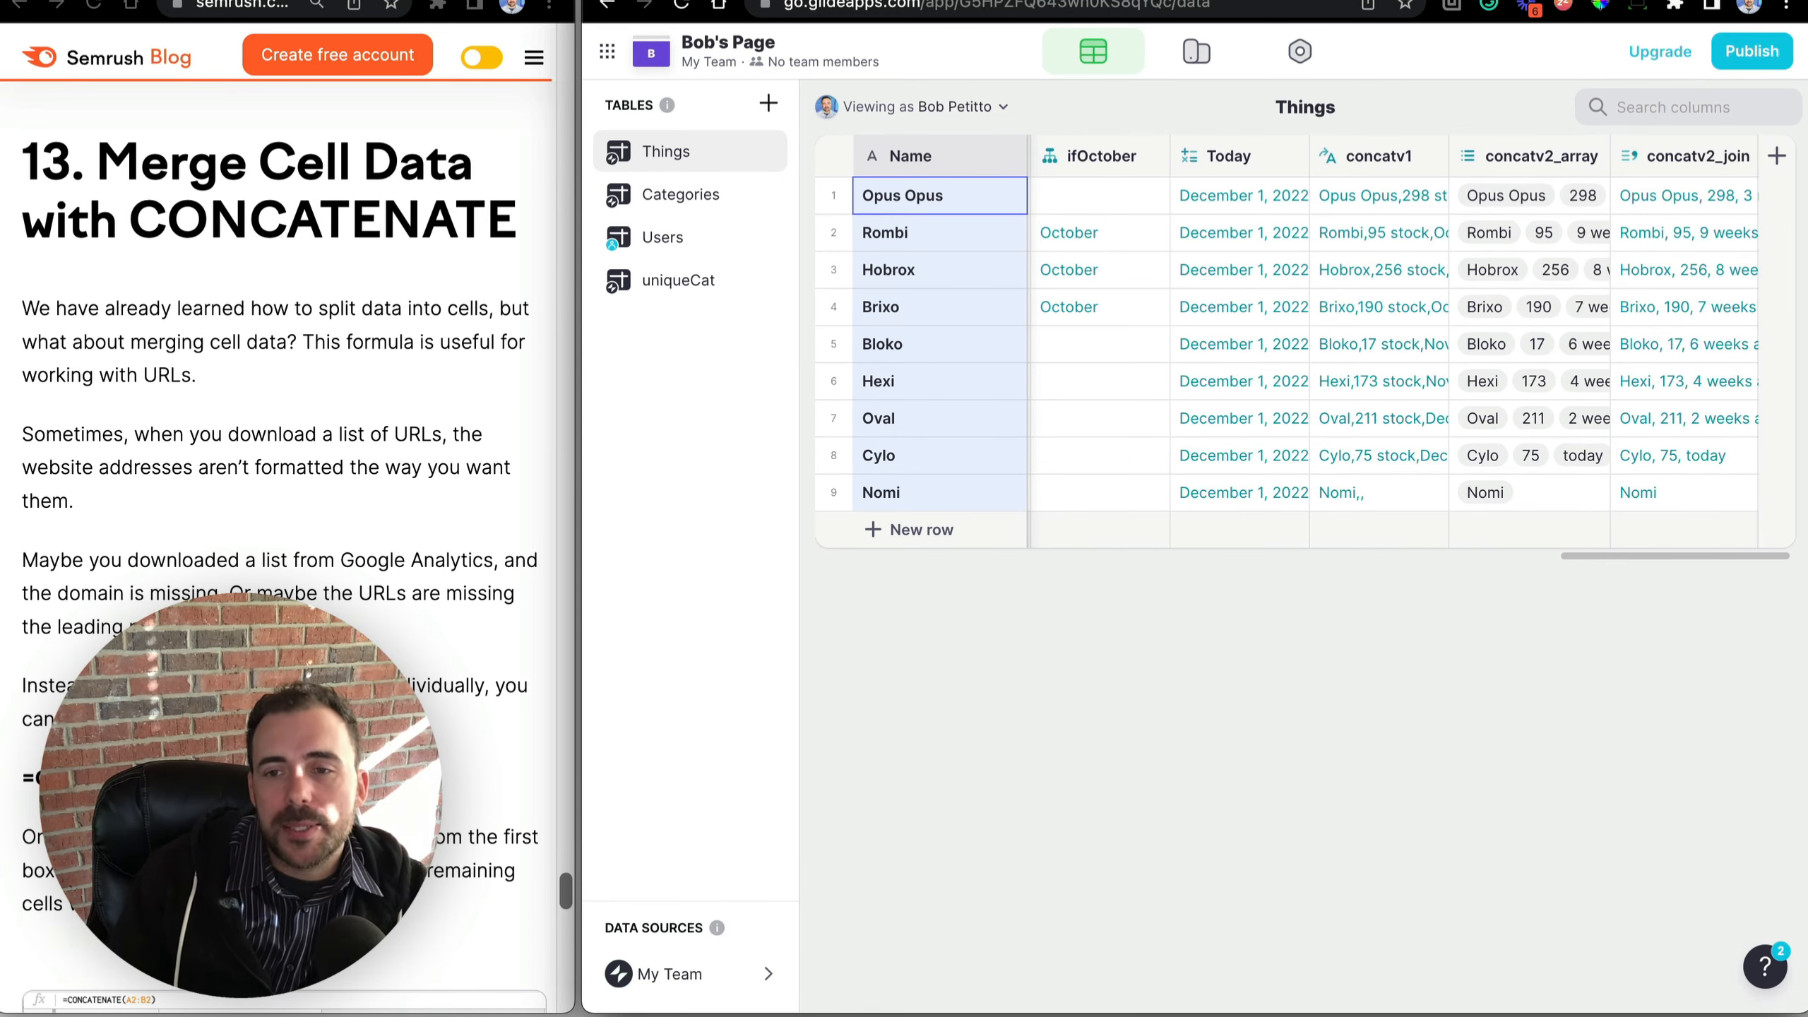
{"action": "left_click", "coordinate": [1778, 153]}
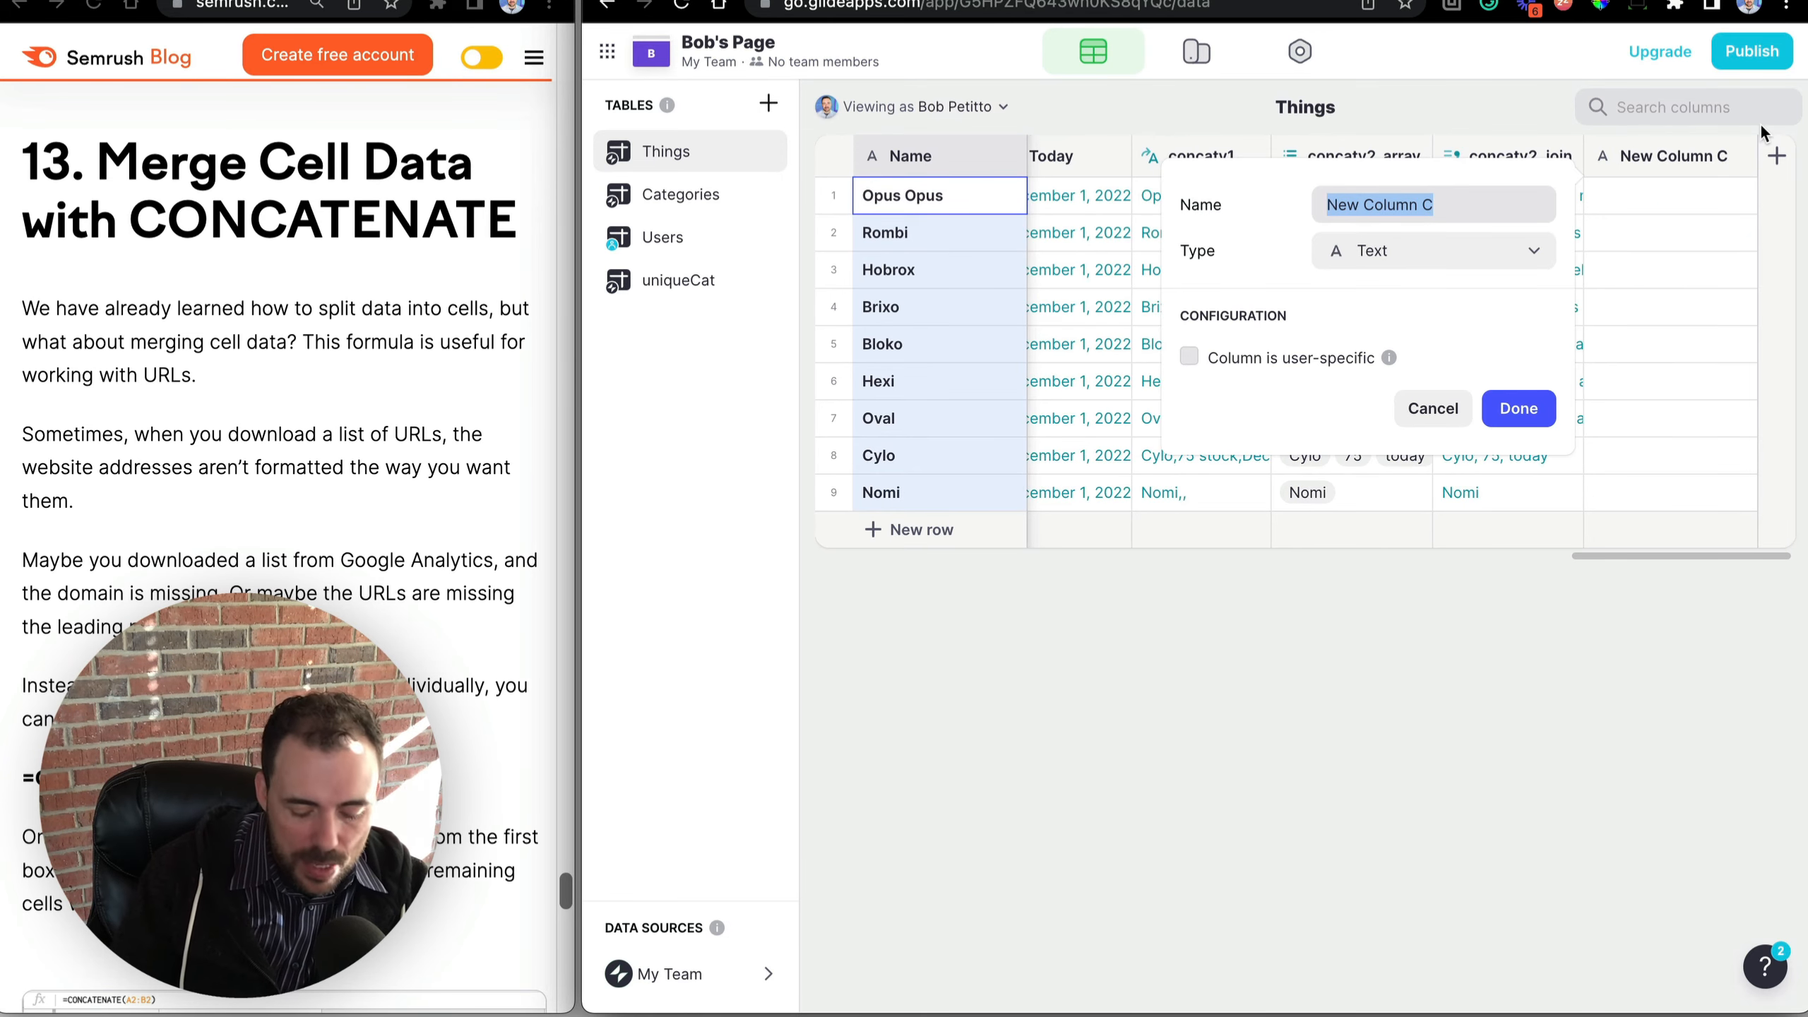
{"action": "type", "text": "allNames"}
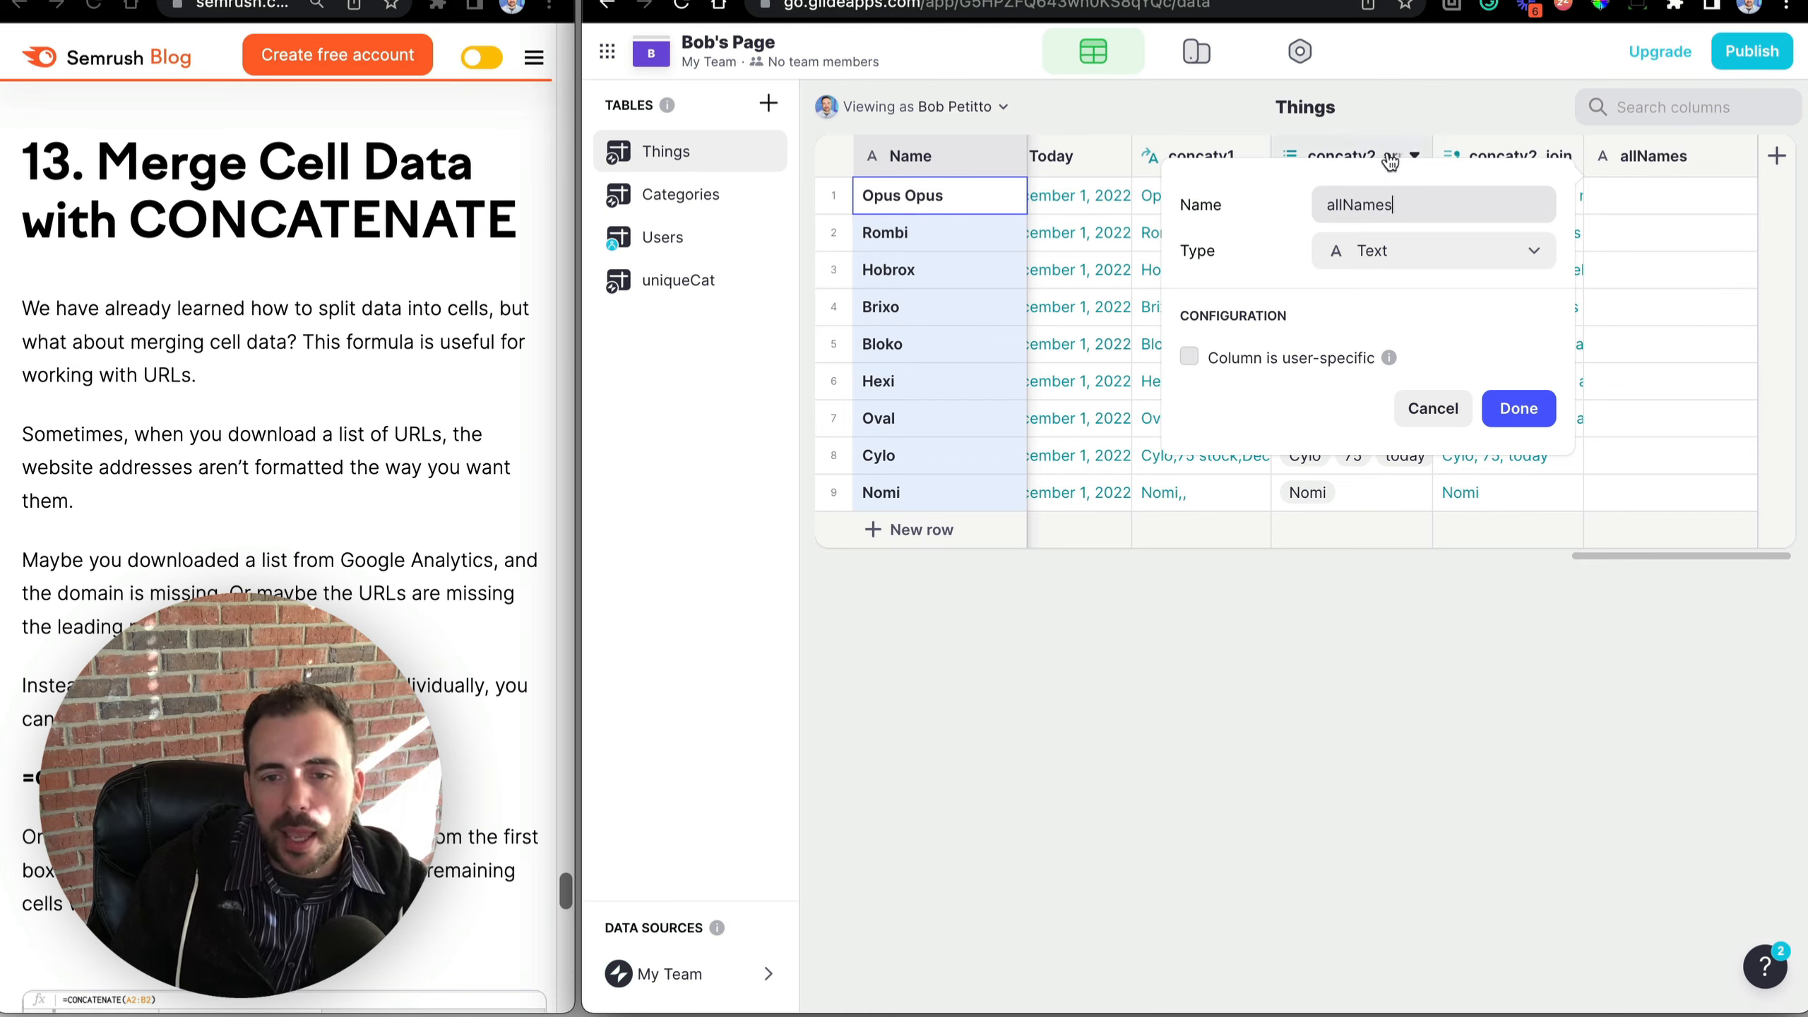
{"action": "left_click", "coordinate": [1374, 251]}
{"action": "type", "text": "join"}
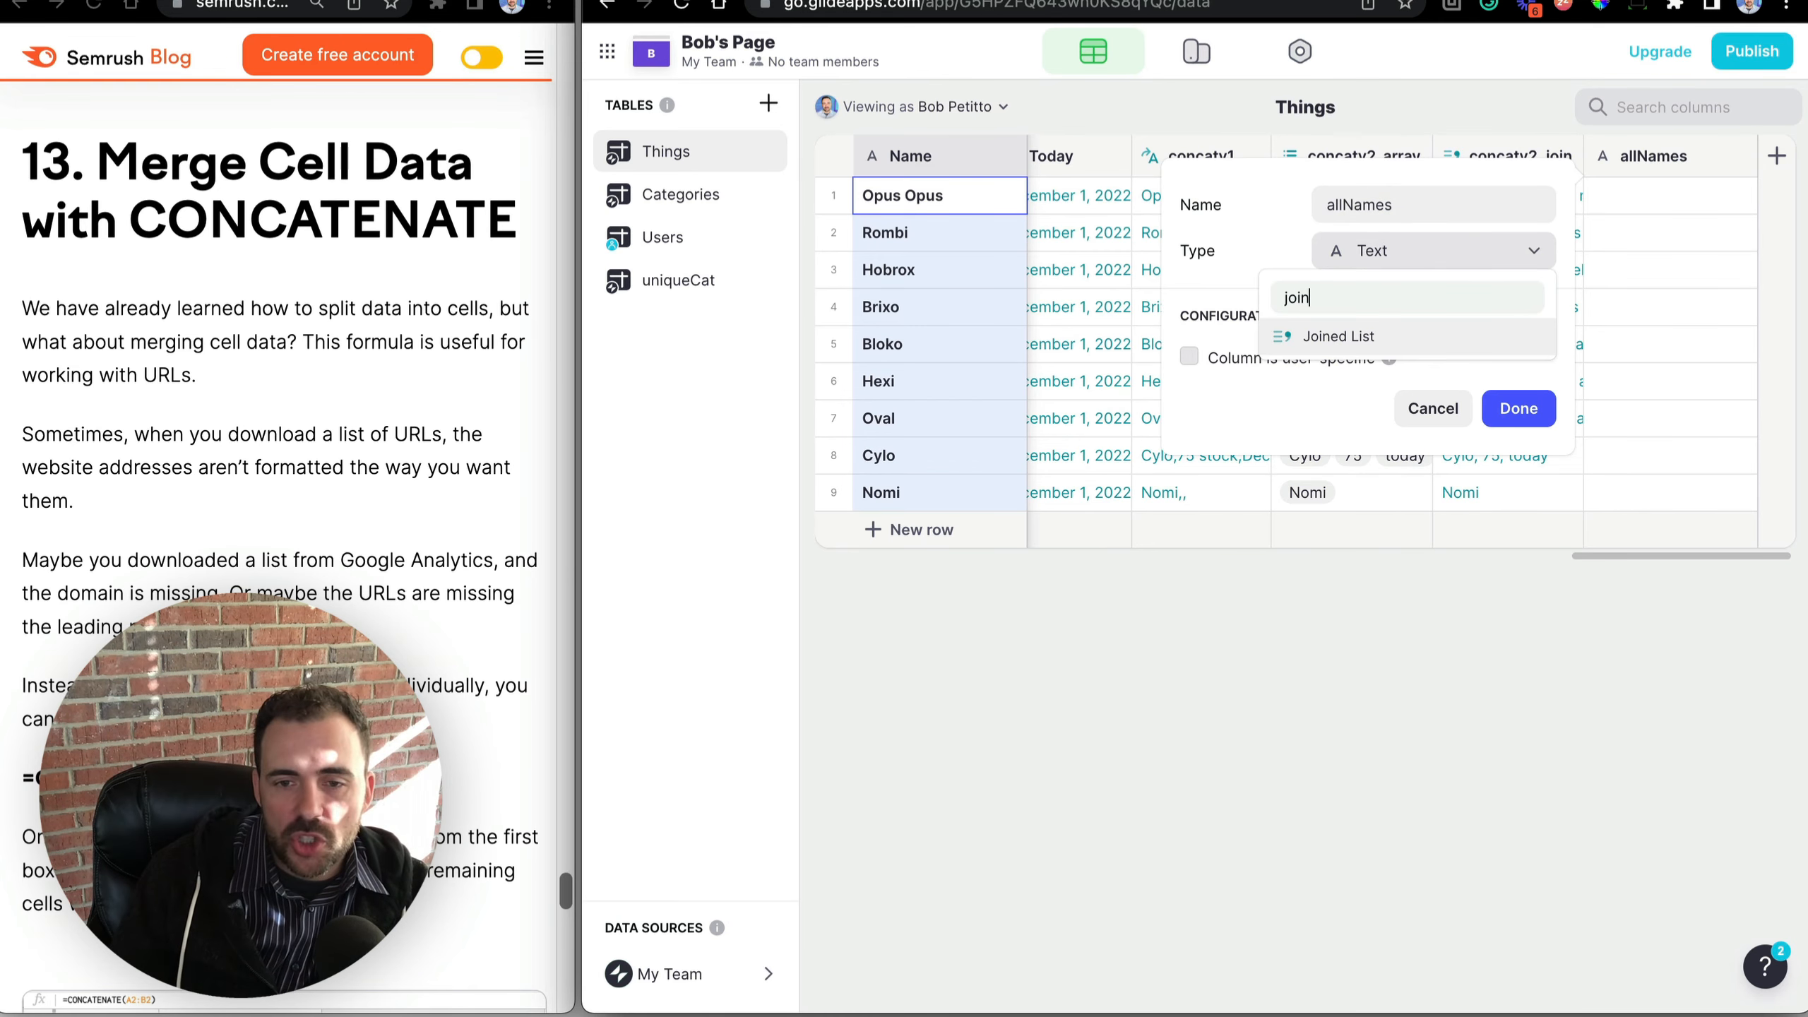
{"action": "left_click", "coordinate": [1341, 333]}
Join the Name values of the Things table in allNames, save the column and view the first row's full value.
{"action": "left_click", "coordinate": [1309, 394]}
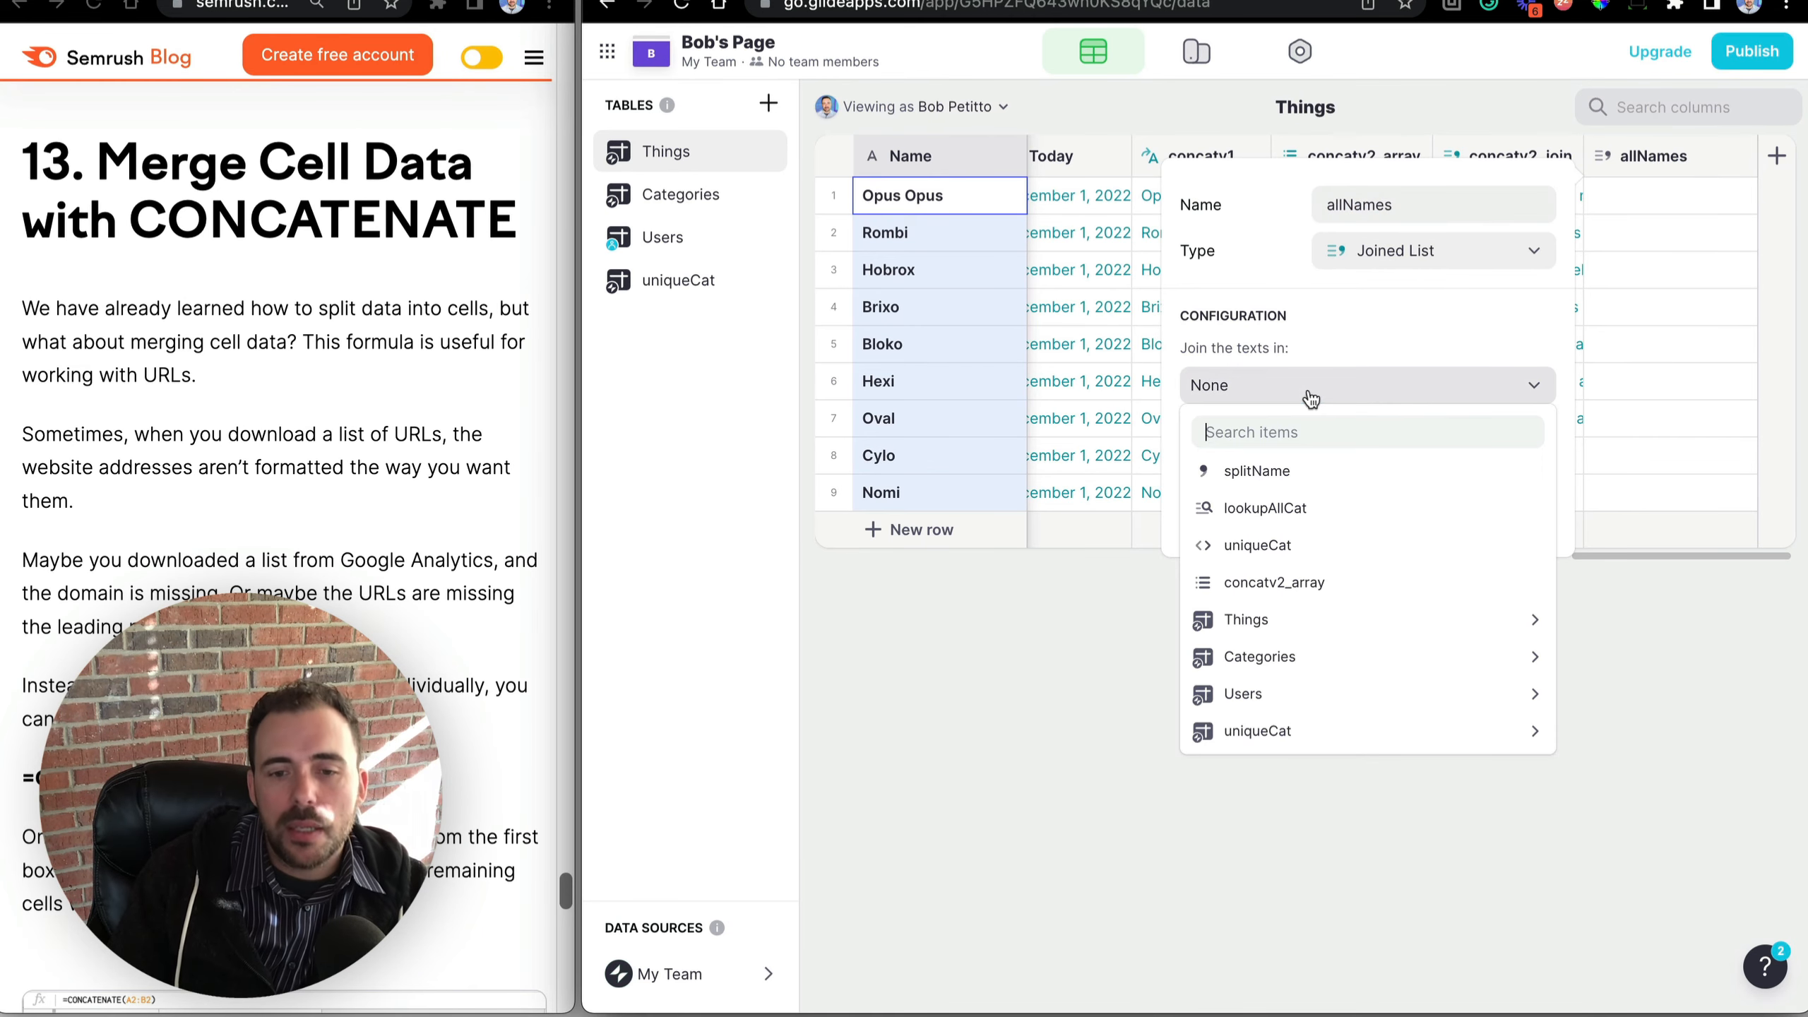
{"action": "mouse_move", "coordinate": [1254, 618]}
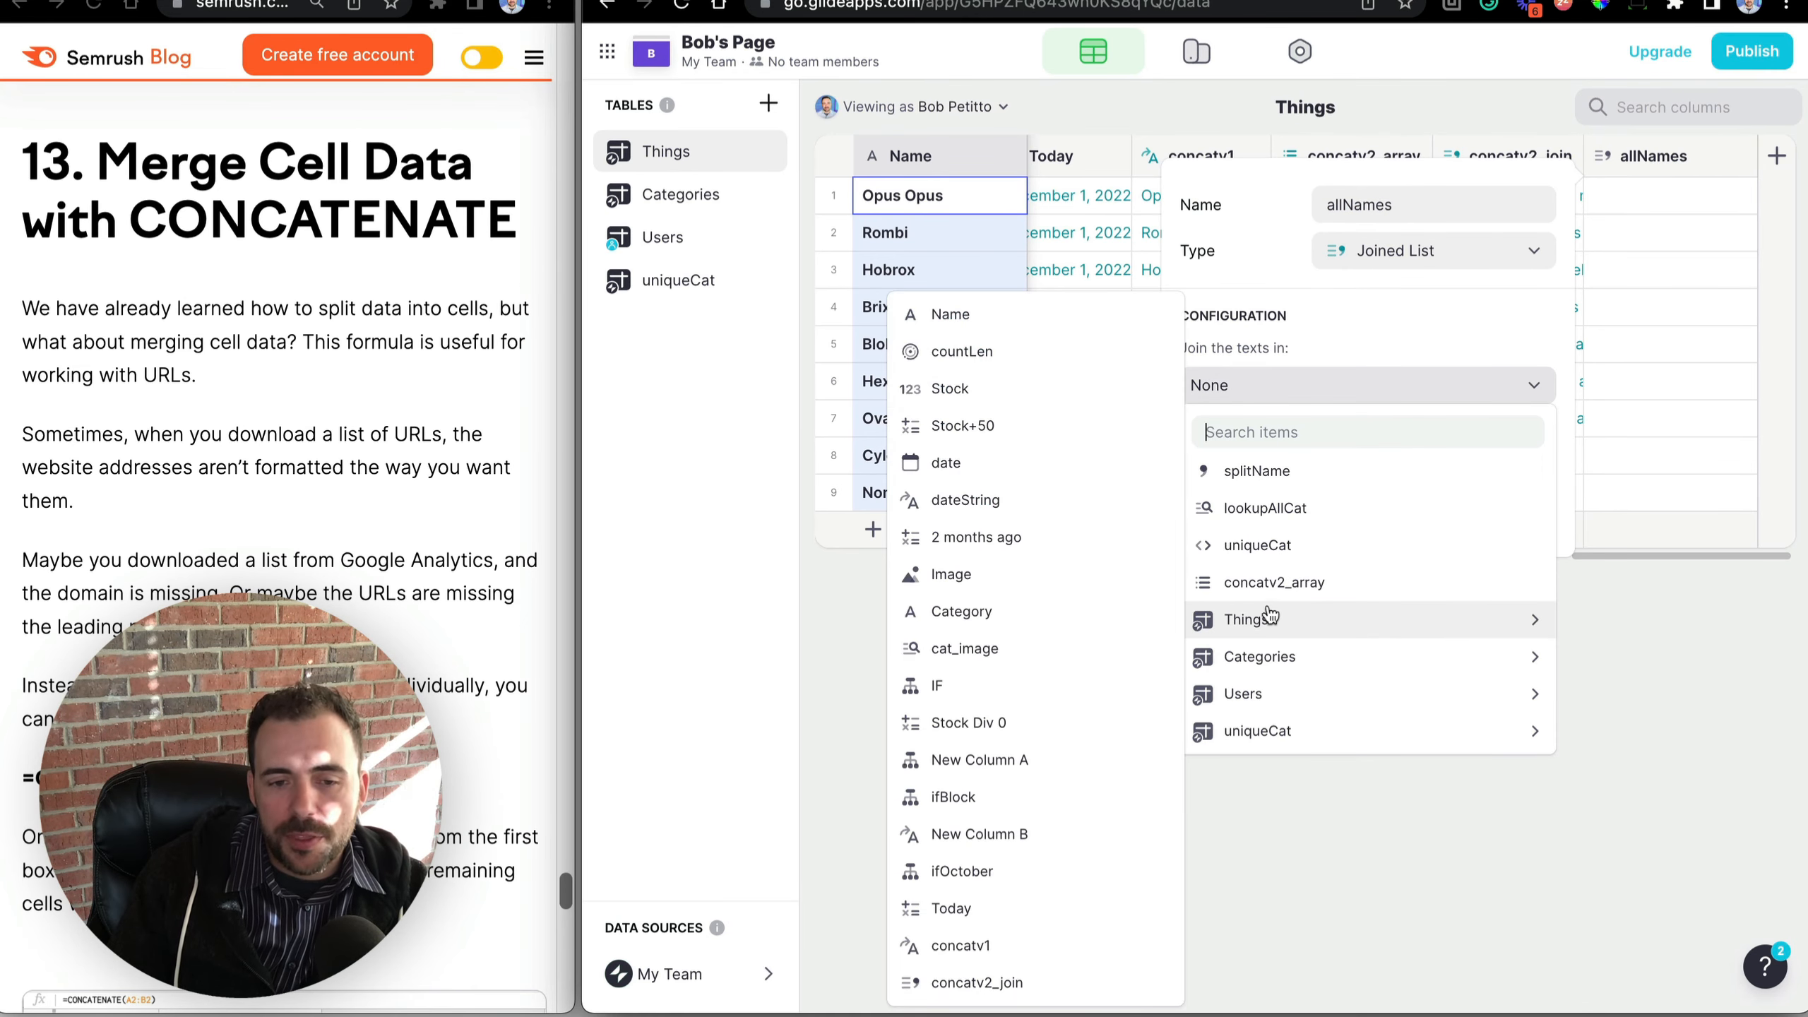
{"action": "left_click", "coordinate": [999, 326]}
{"action": "left_click", "coordinate": [1517, 510]}
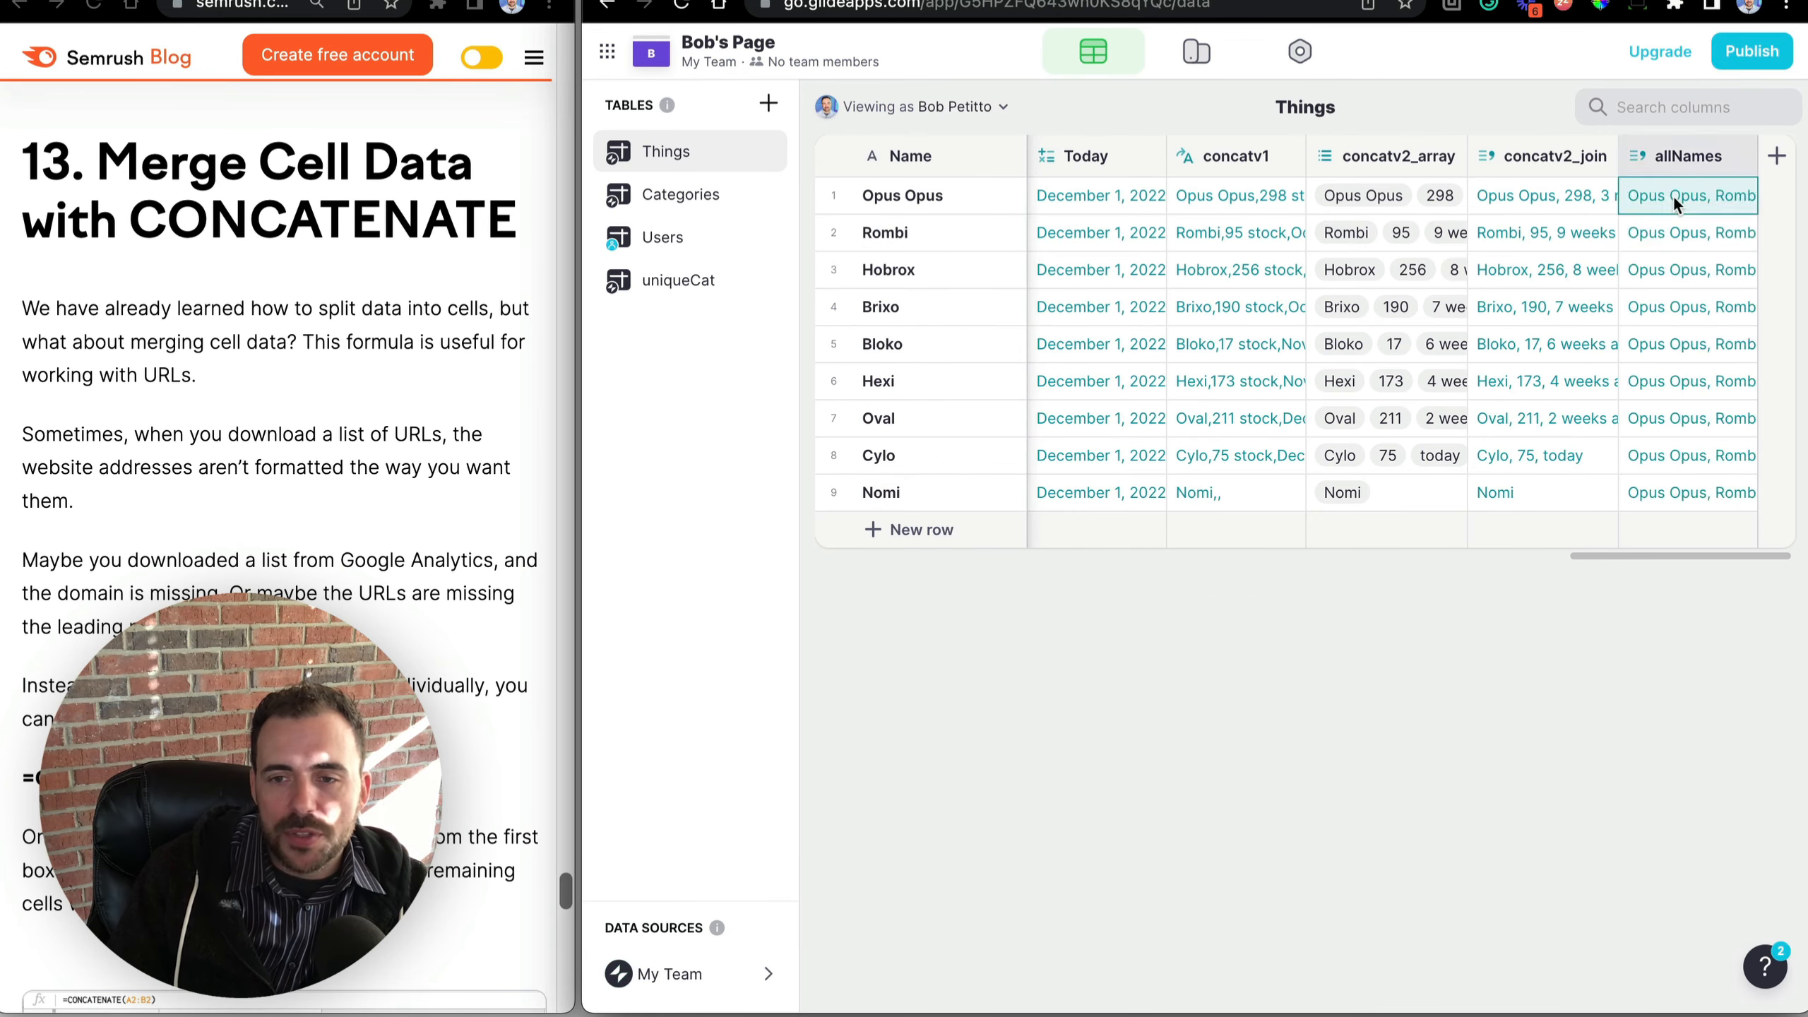
{"action": "left_click", "coordinate": [1673, 195]}
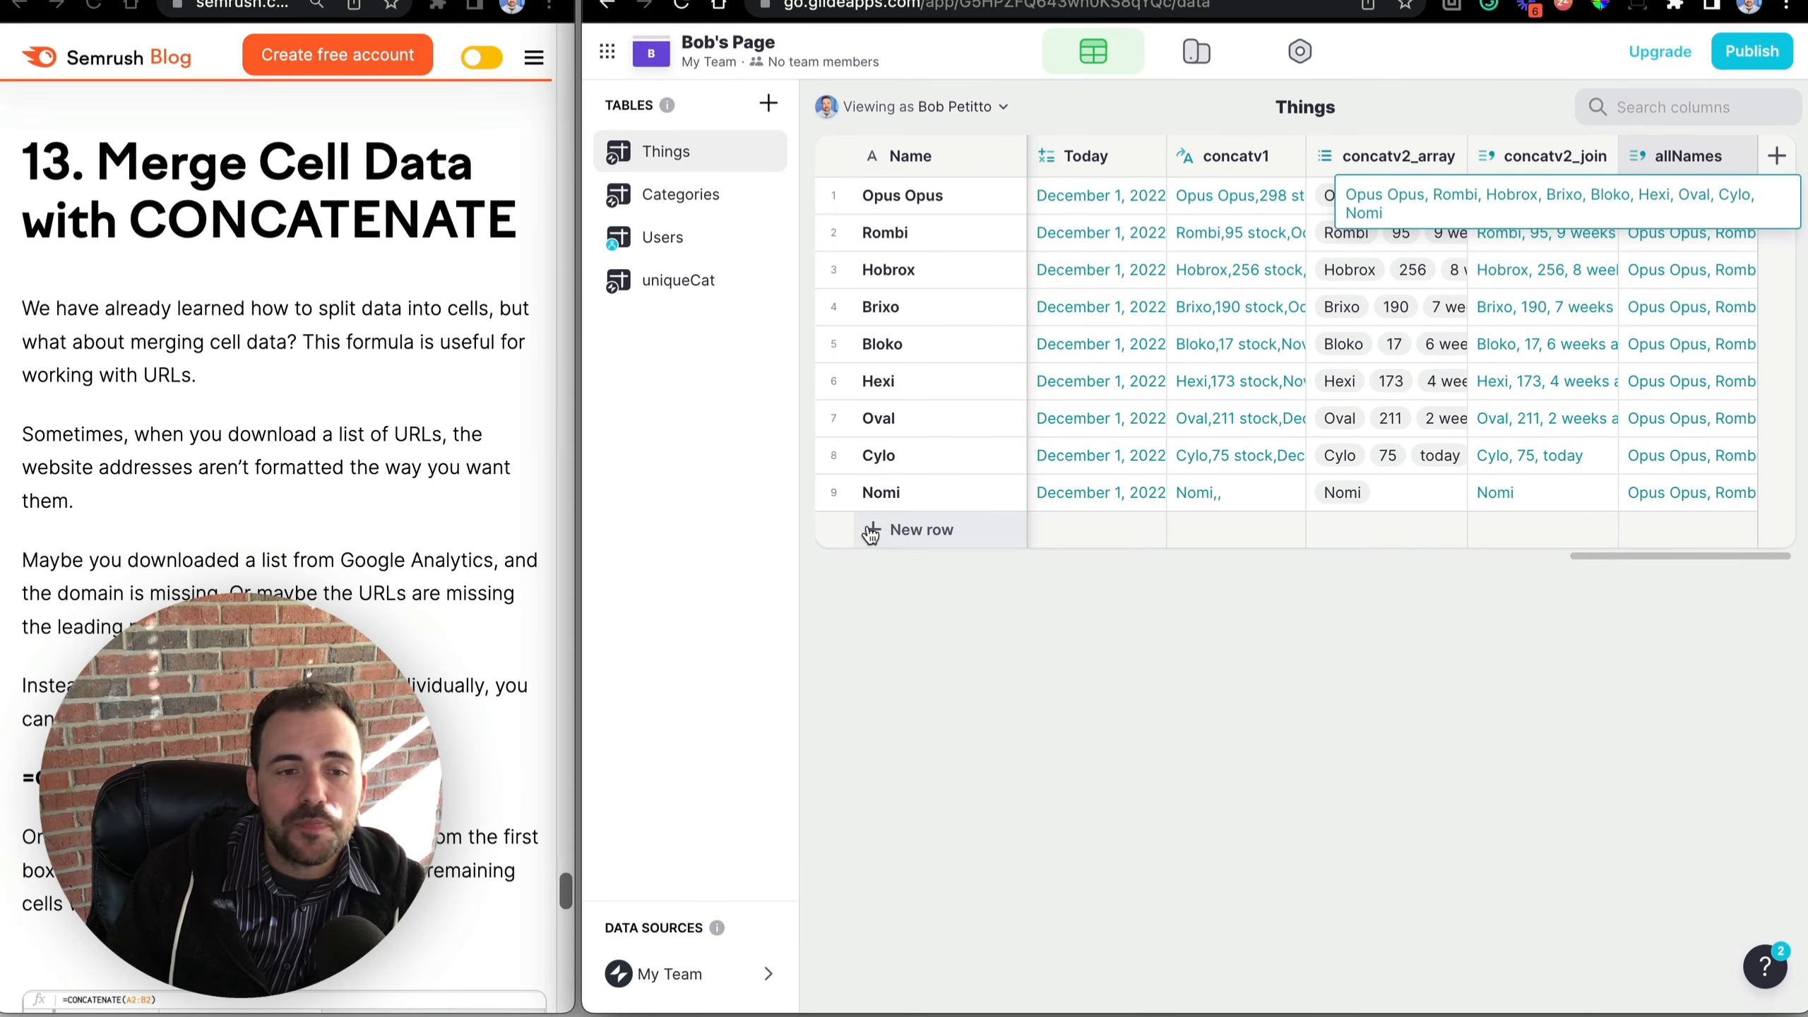
Add a new column named joinNames to the Categories table and set its type to Joined List.
{"action": "left_click", "coordinate": [655, 193]}
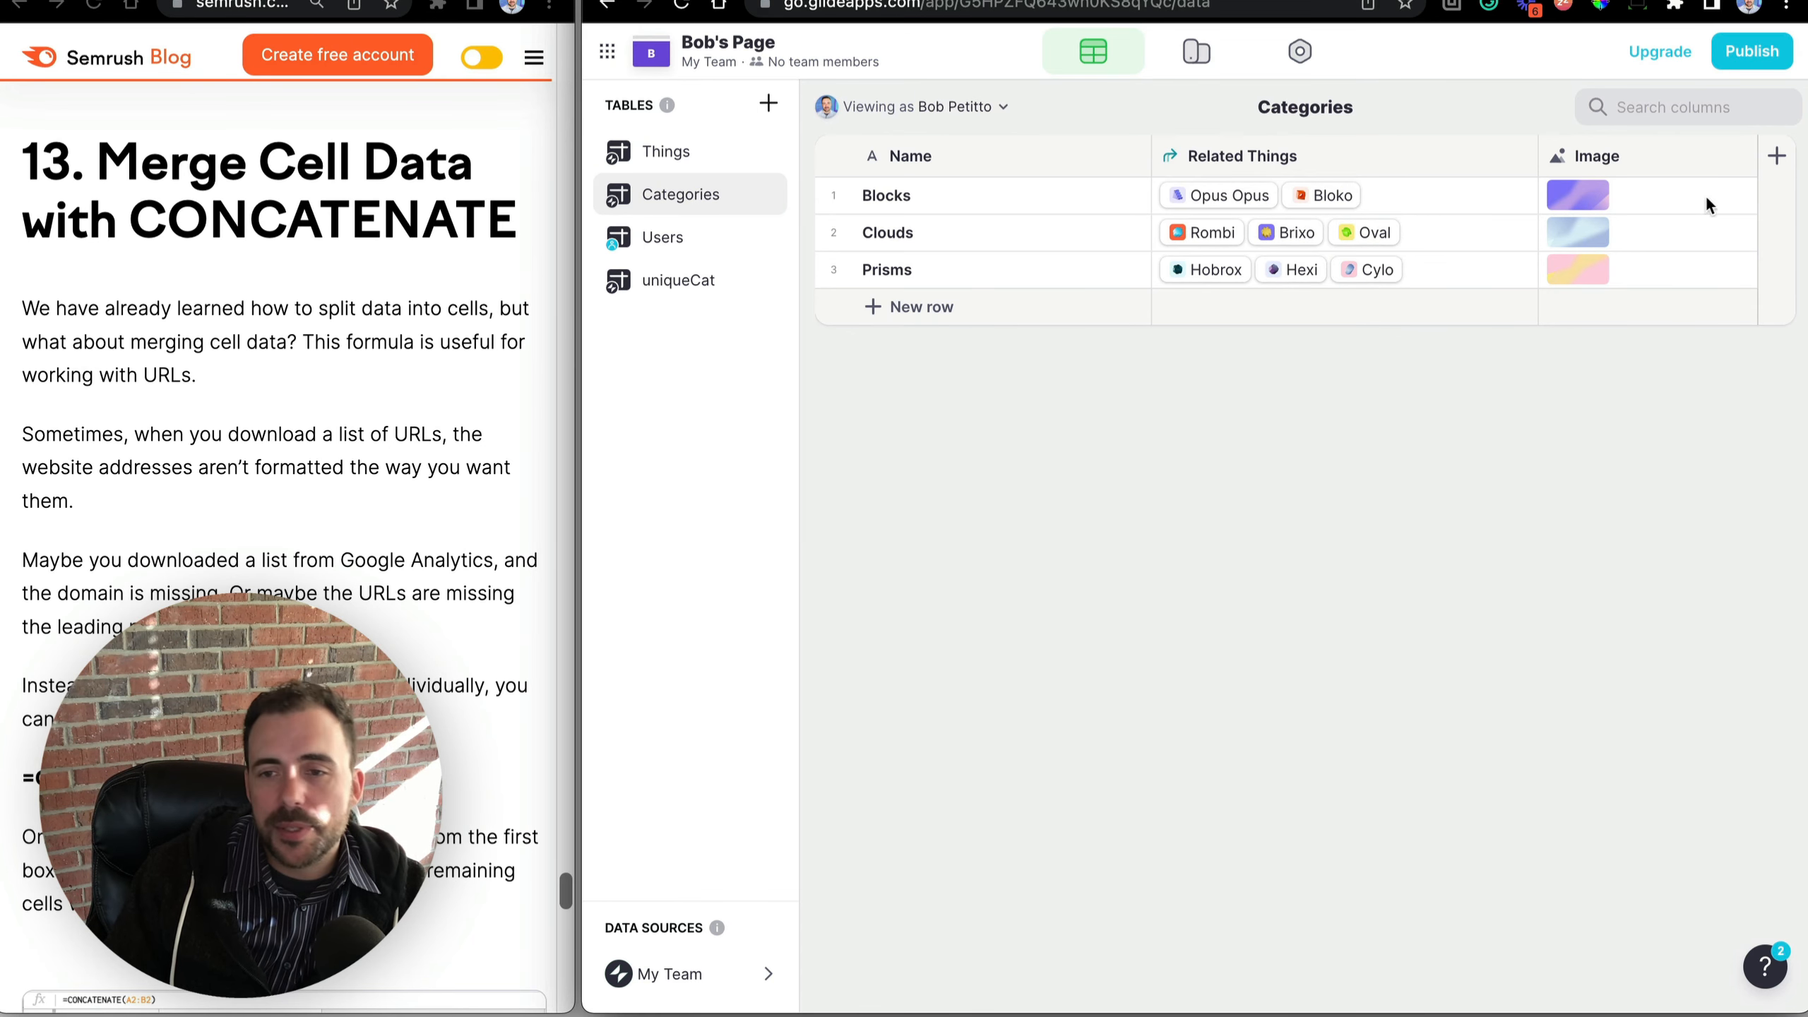
{"action": "left_click", "coordinate": [1777, 156]}
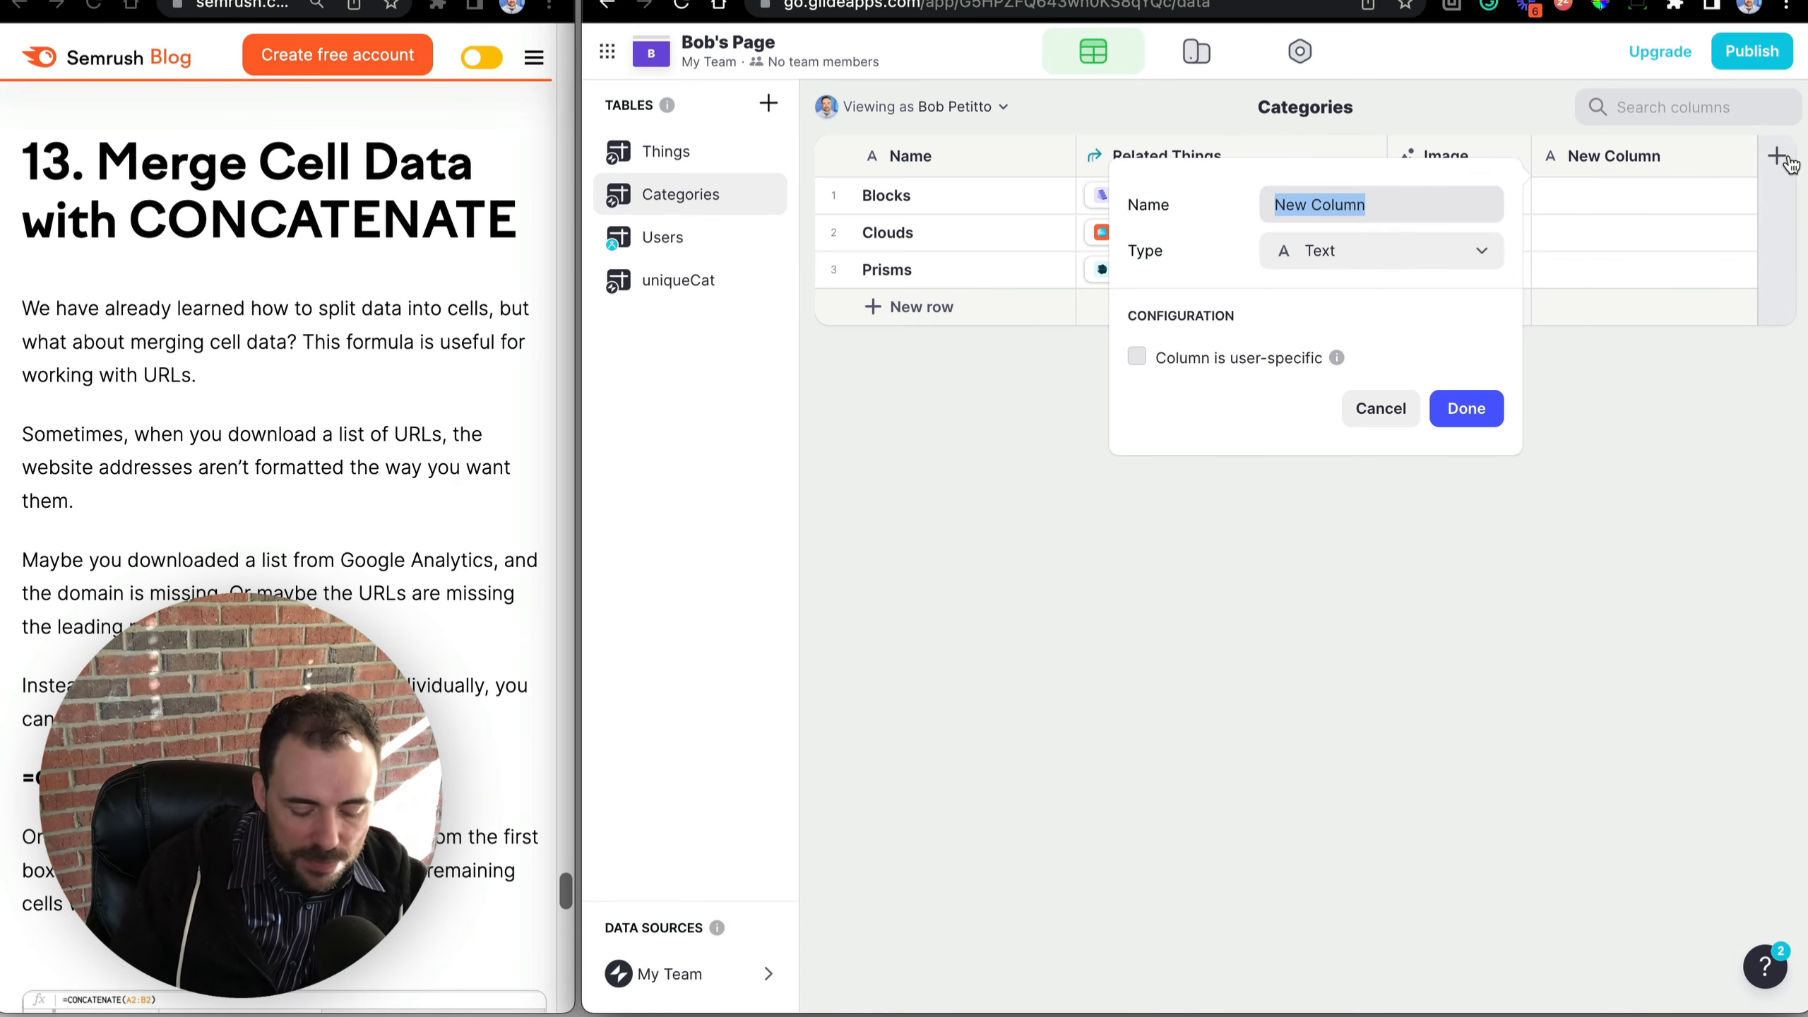
{"action": "type", "text": "joinNames"}
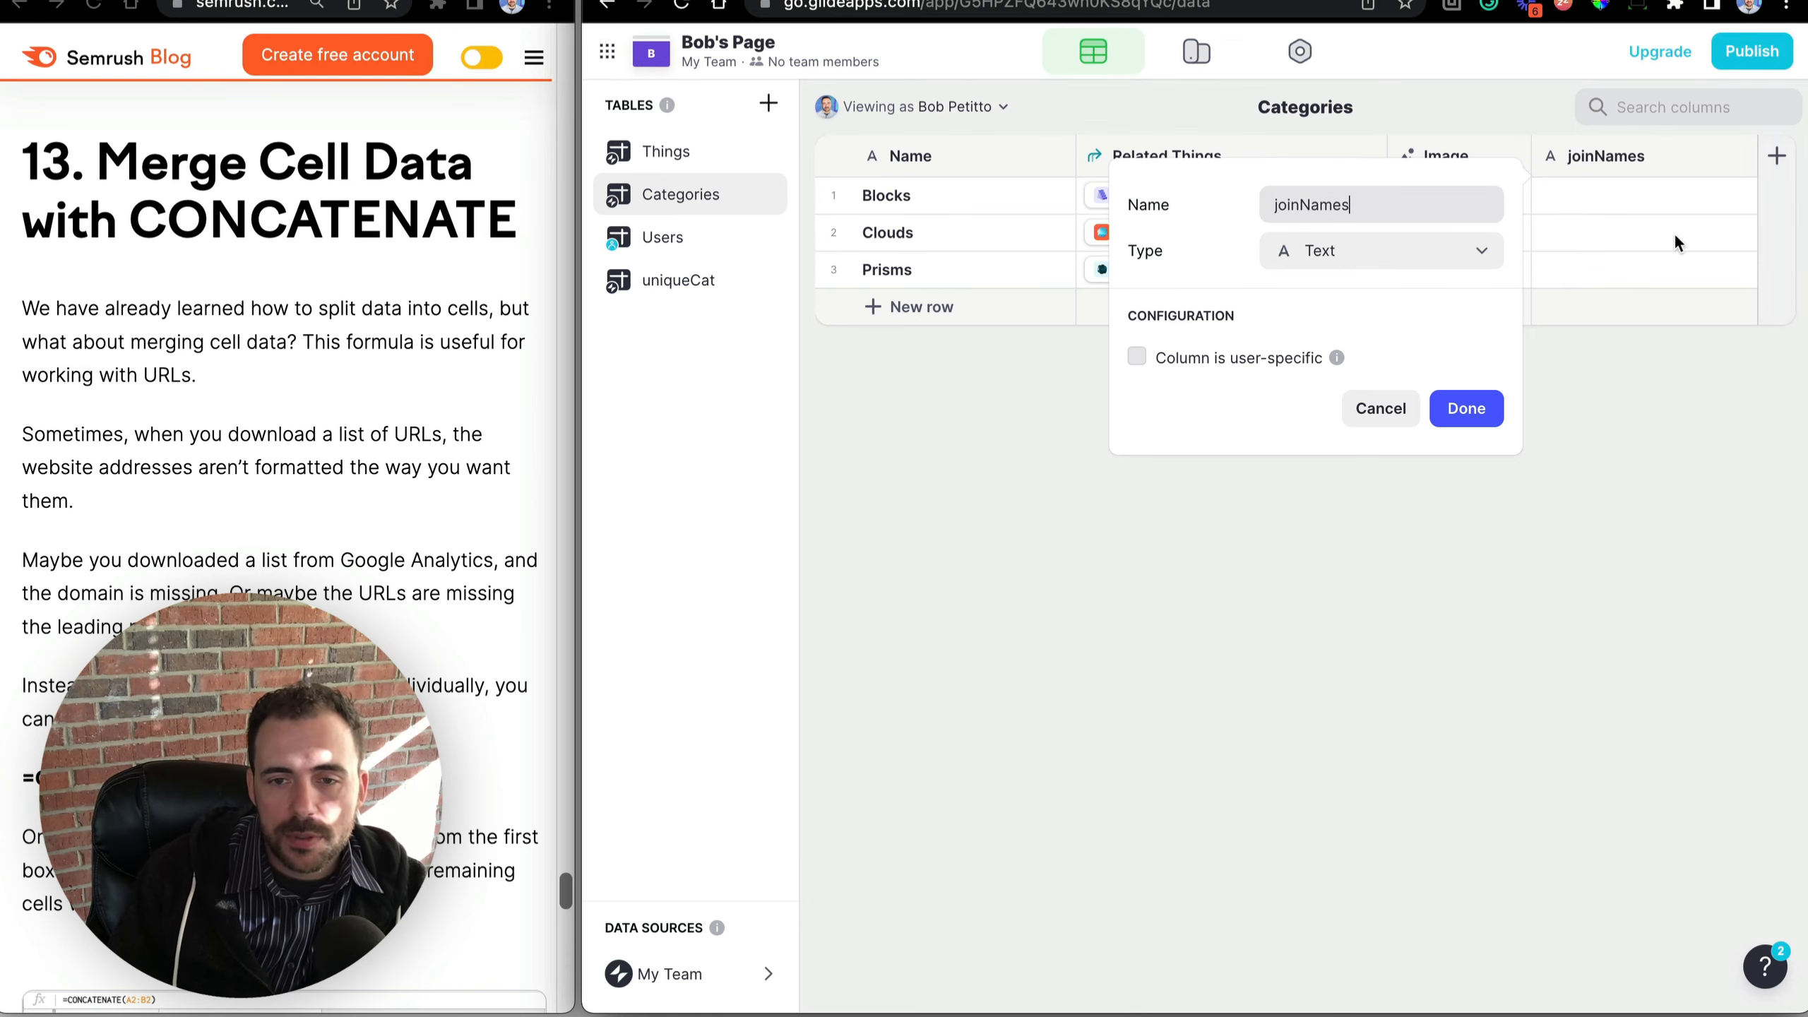
{"action": "left_click", "coordinate": [1461, 253]}
{"action": "type", "text": "join"}
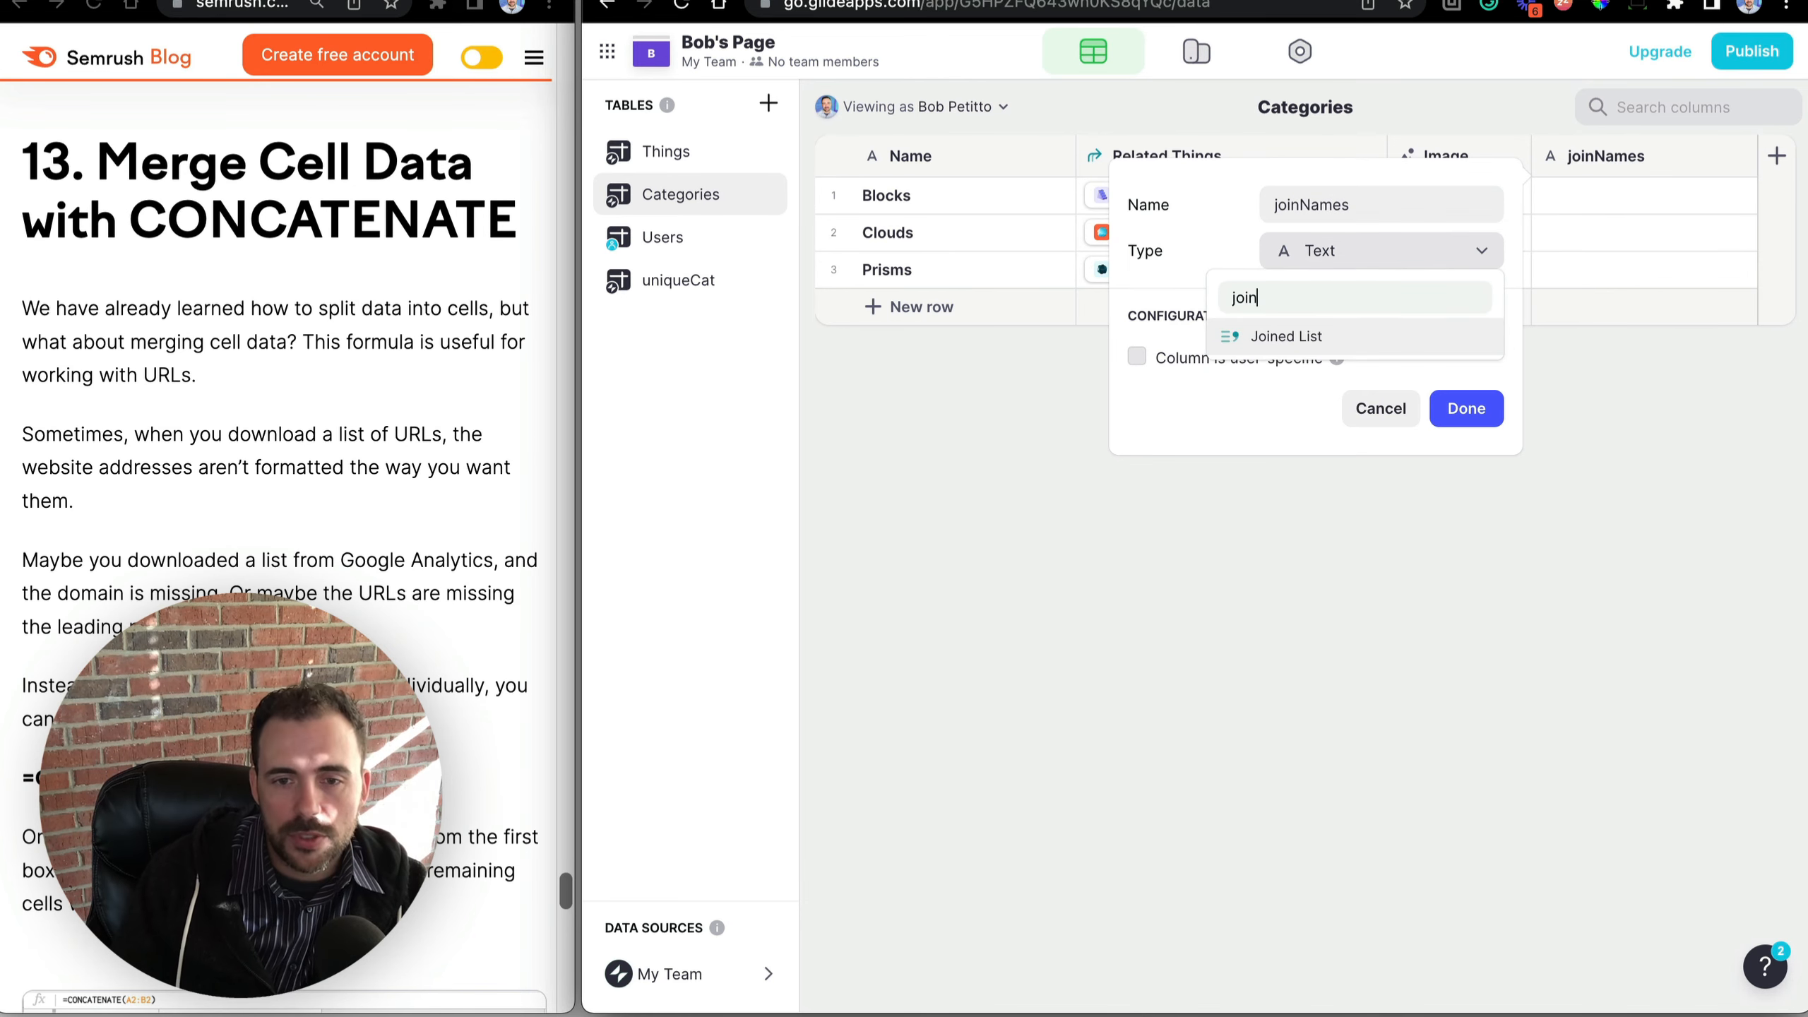
{"action": "left_click", "coordinate": [1325, 327]}
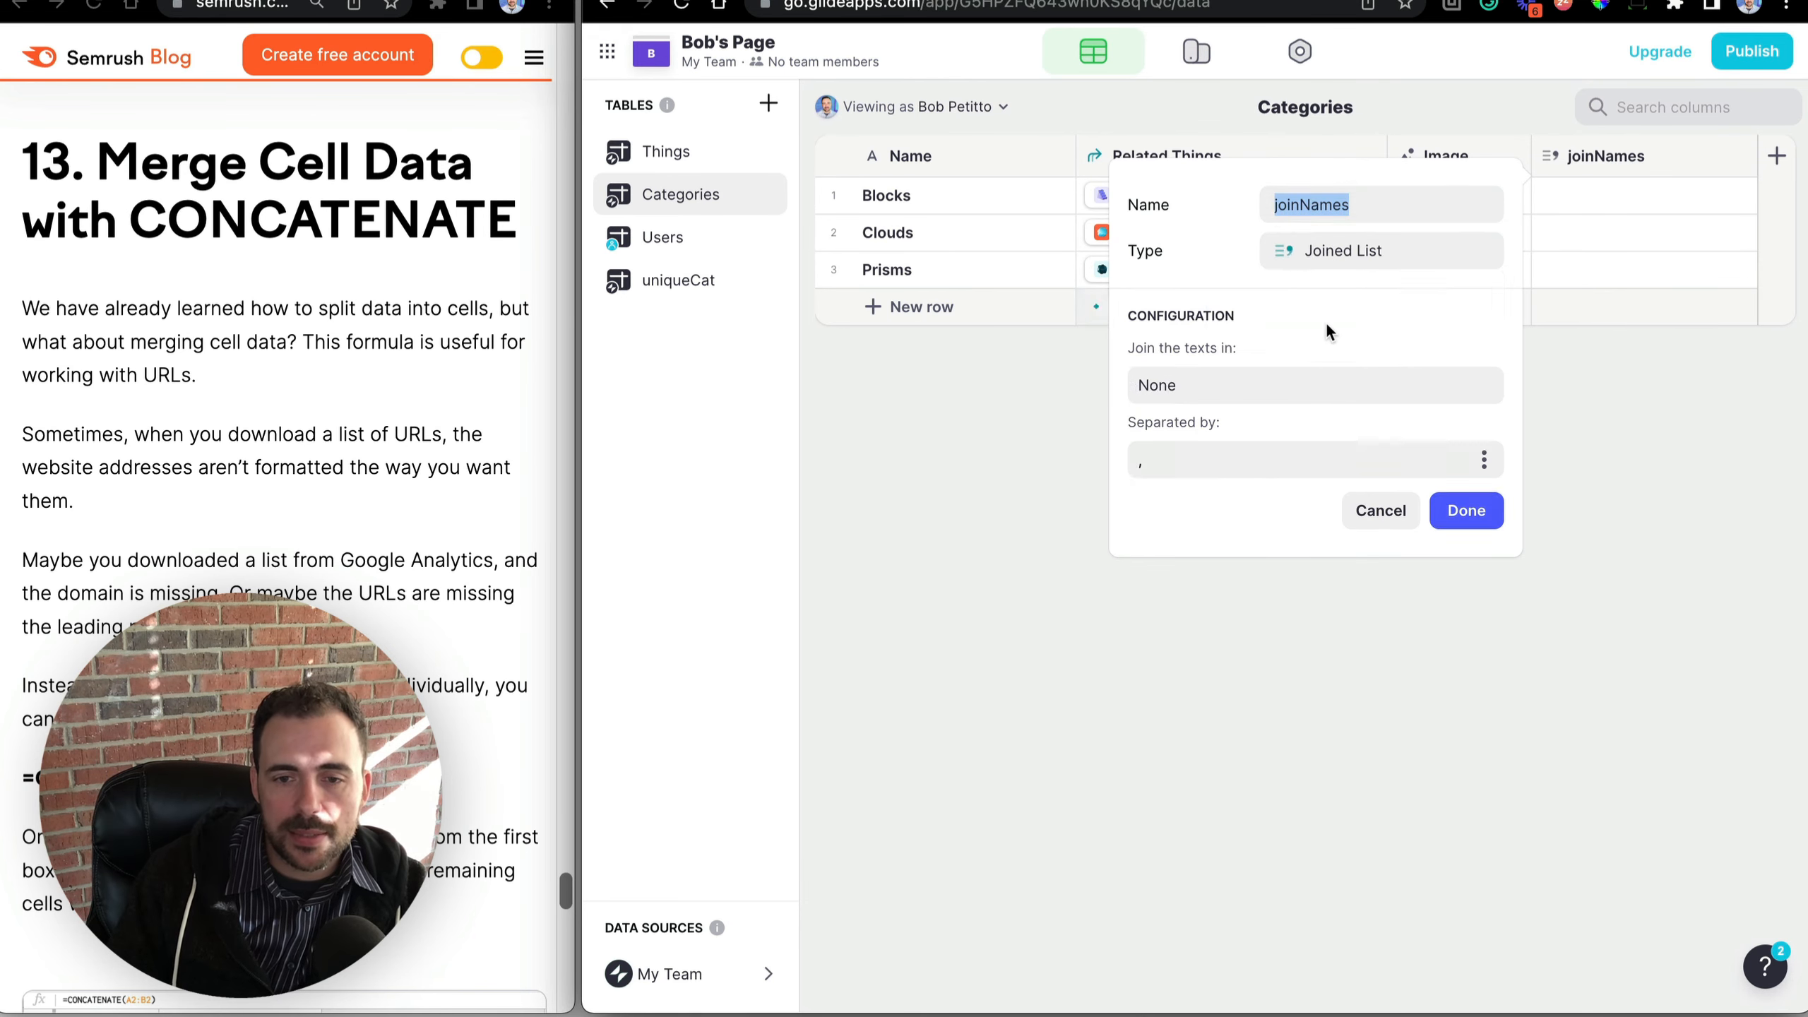
Join the Name values from Related Things in the joinNames column and save it.
{"action": "left_click", "coordinate": [1238, 404]}
{"action": "mouse_move", "coordinate": [1199, 482]}
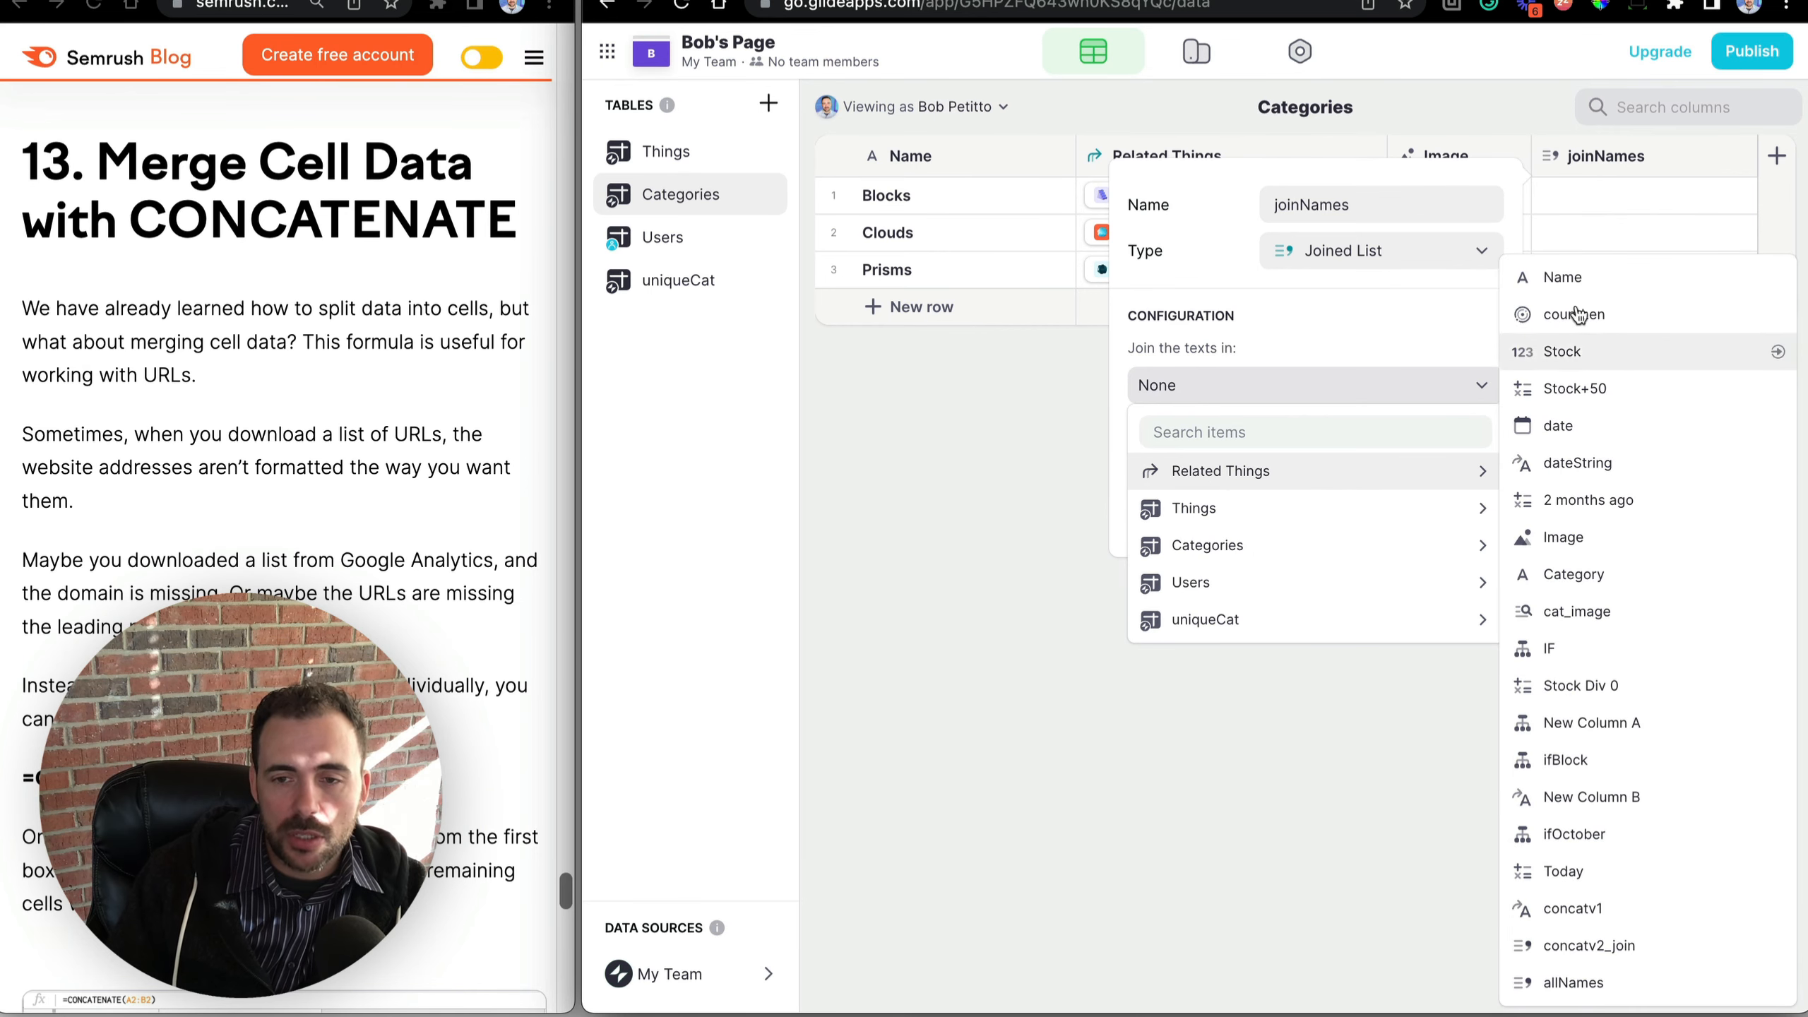
{"action": "left_click", "coordinate": [1566, 281]}
{"action": "left_click", "coordinate": [1468, 510]}
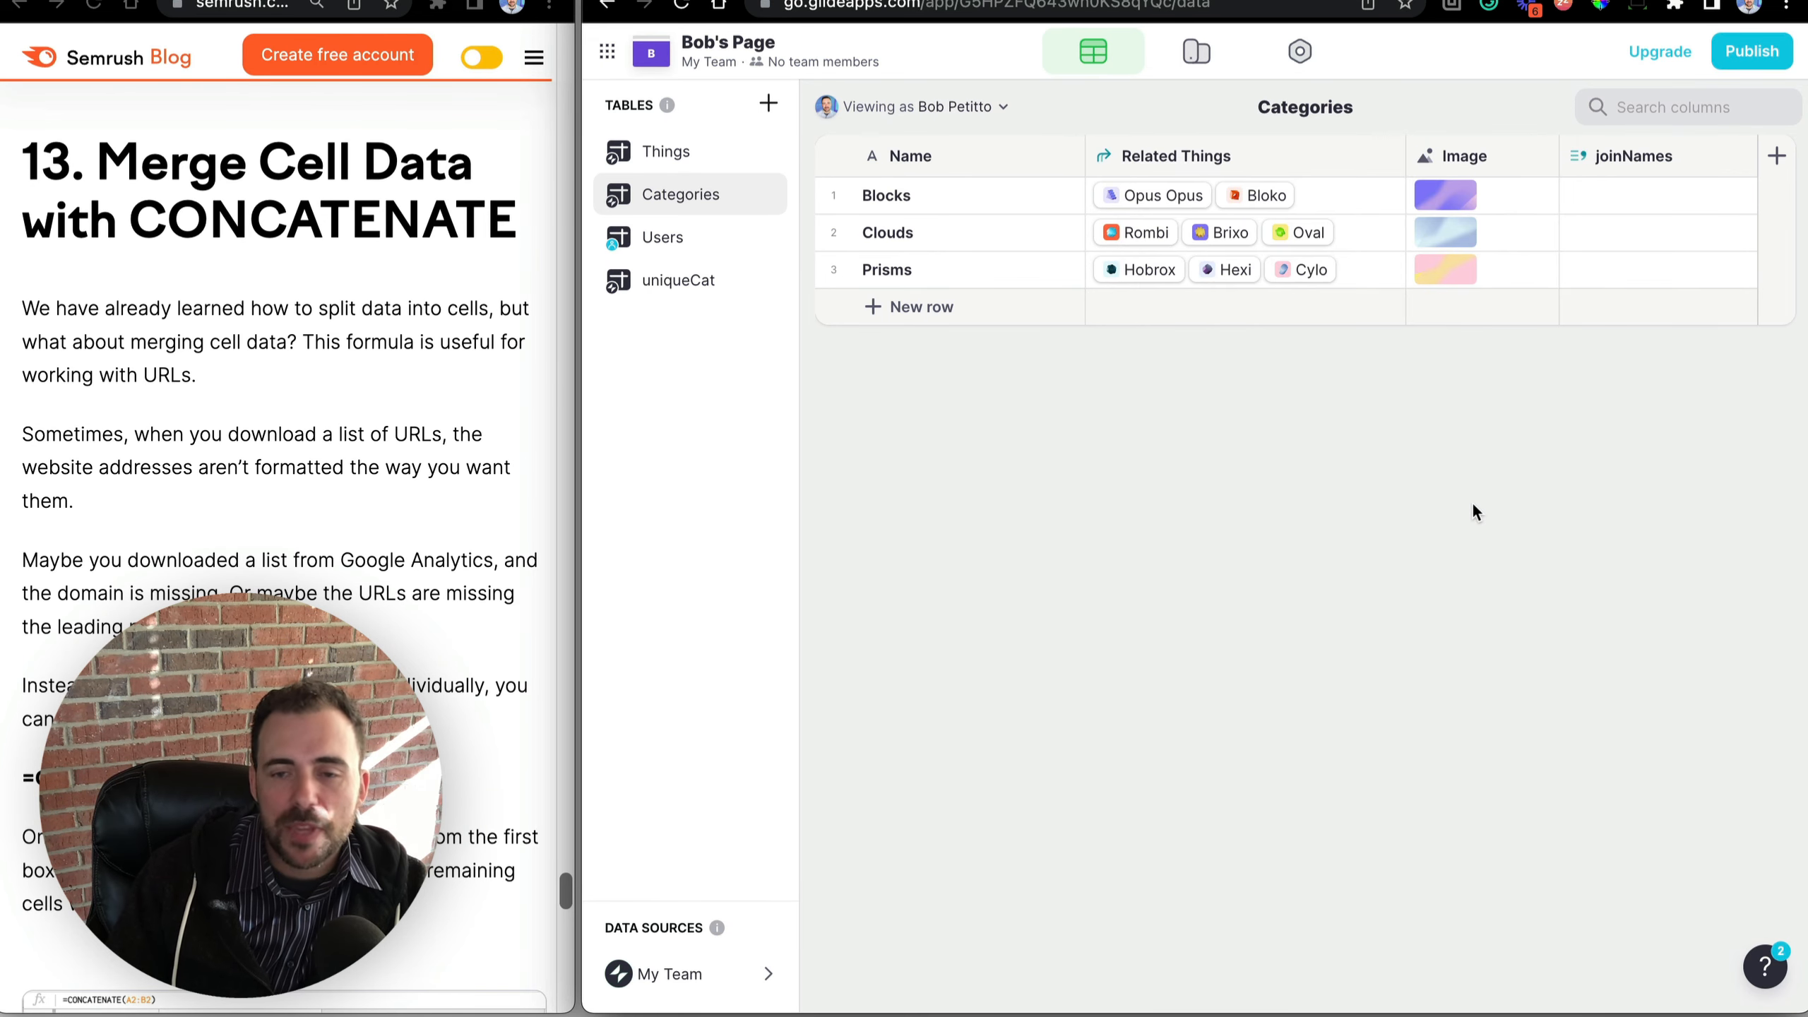
Examine the joinNames values of each category against its name and related things.
{"action": "left_click", "coordinate": [1670, 226]}
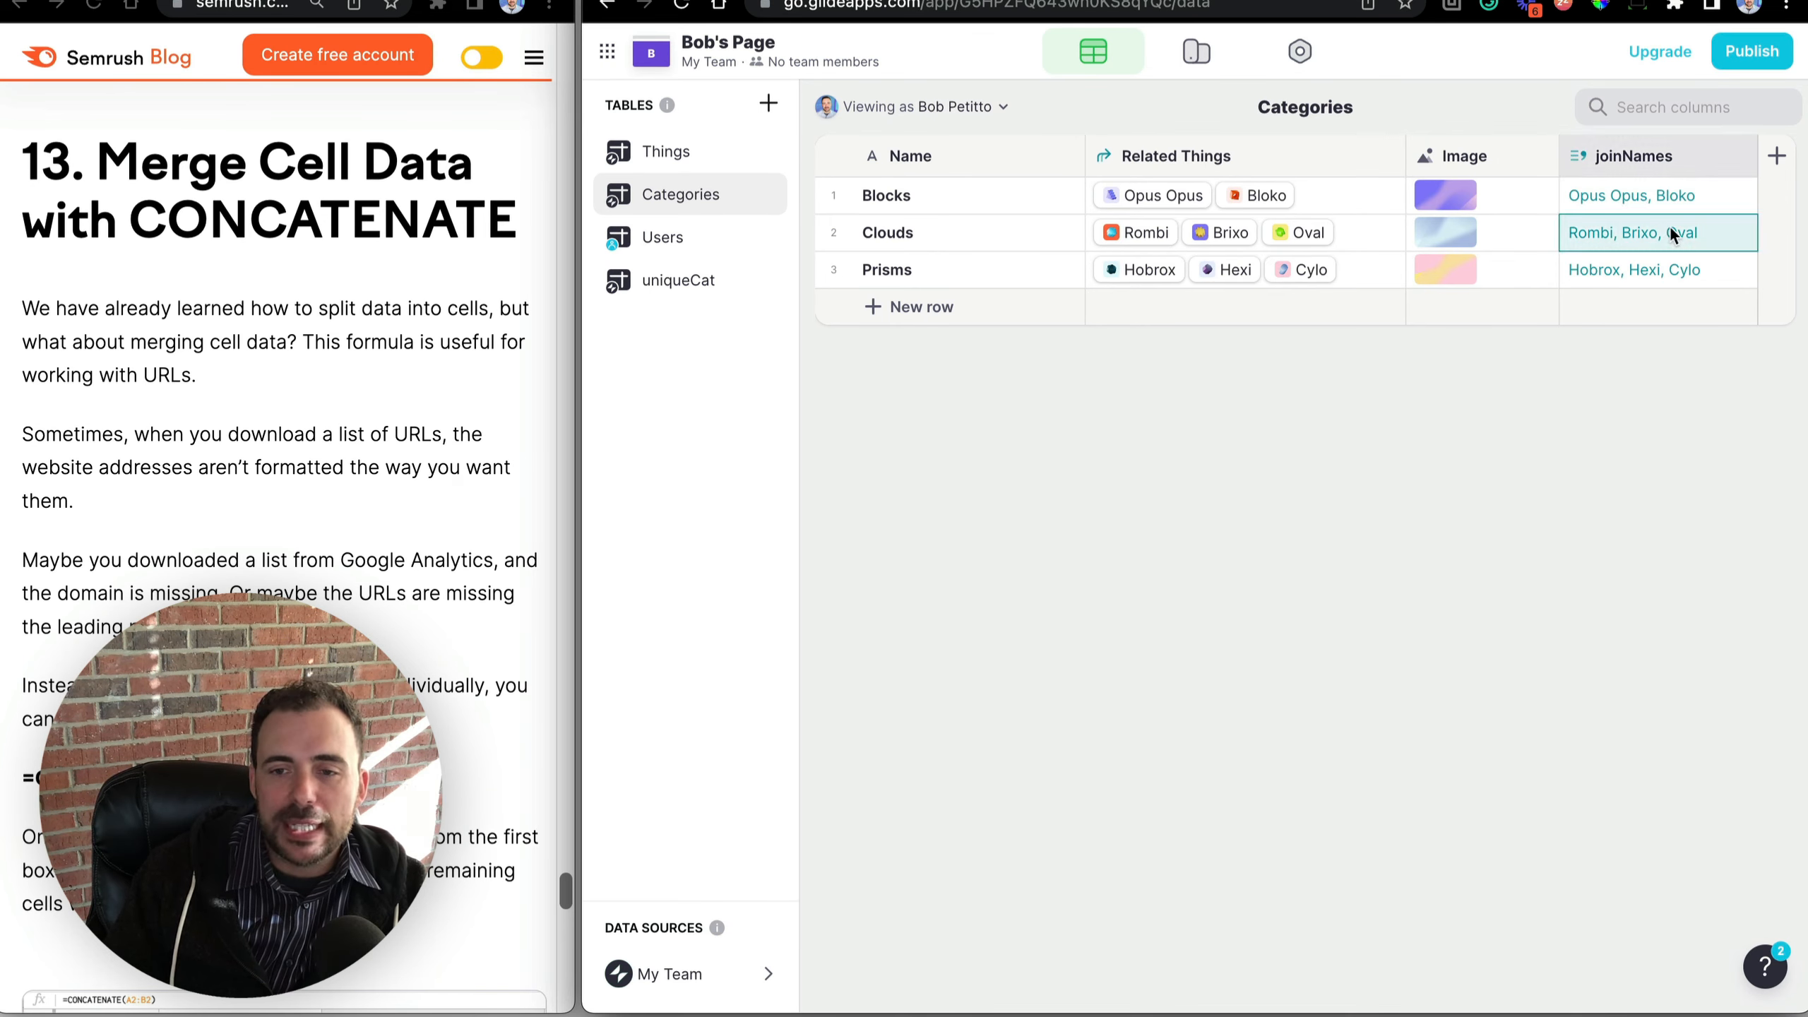
{"action": "left_click", "coordinate": [1662, 269]}
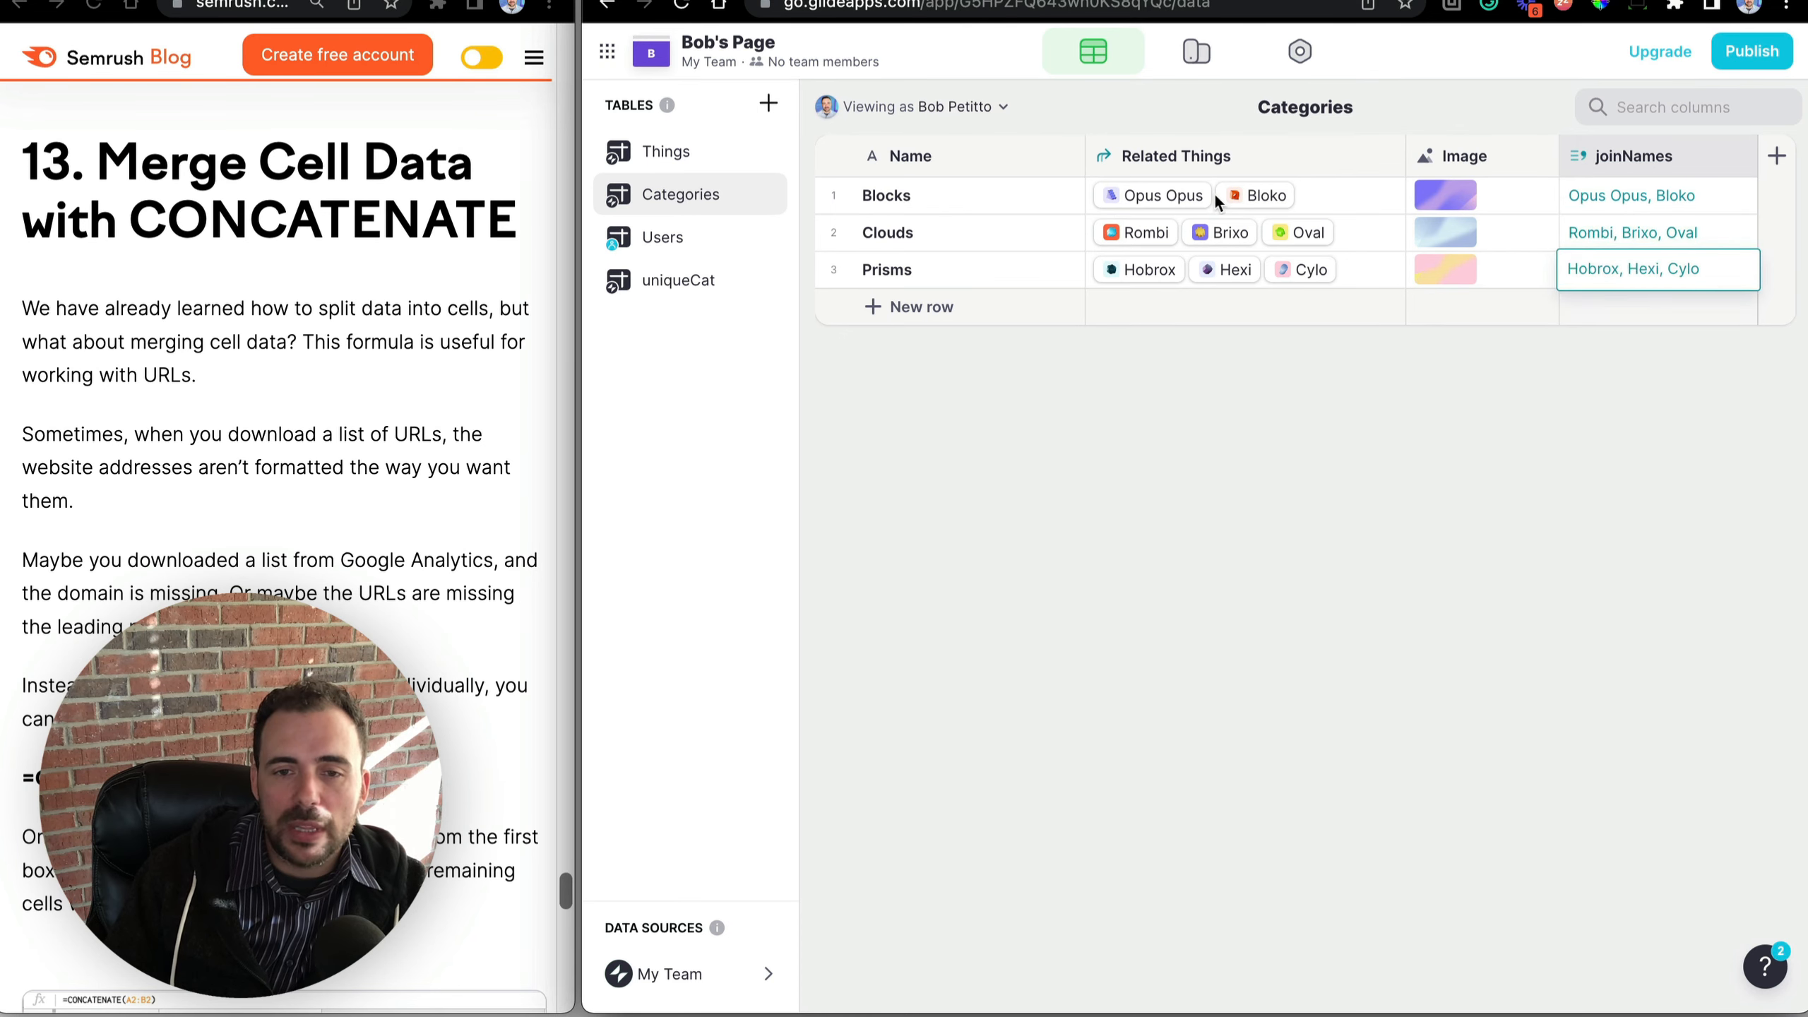
{"action": "left_click", "coordinate": [887, 191]}
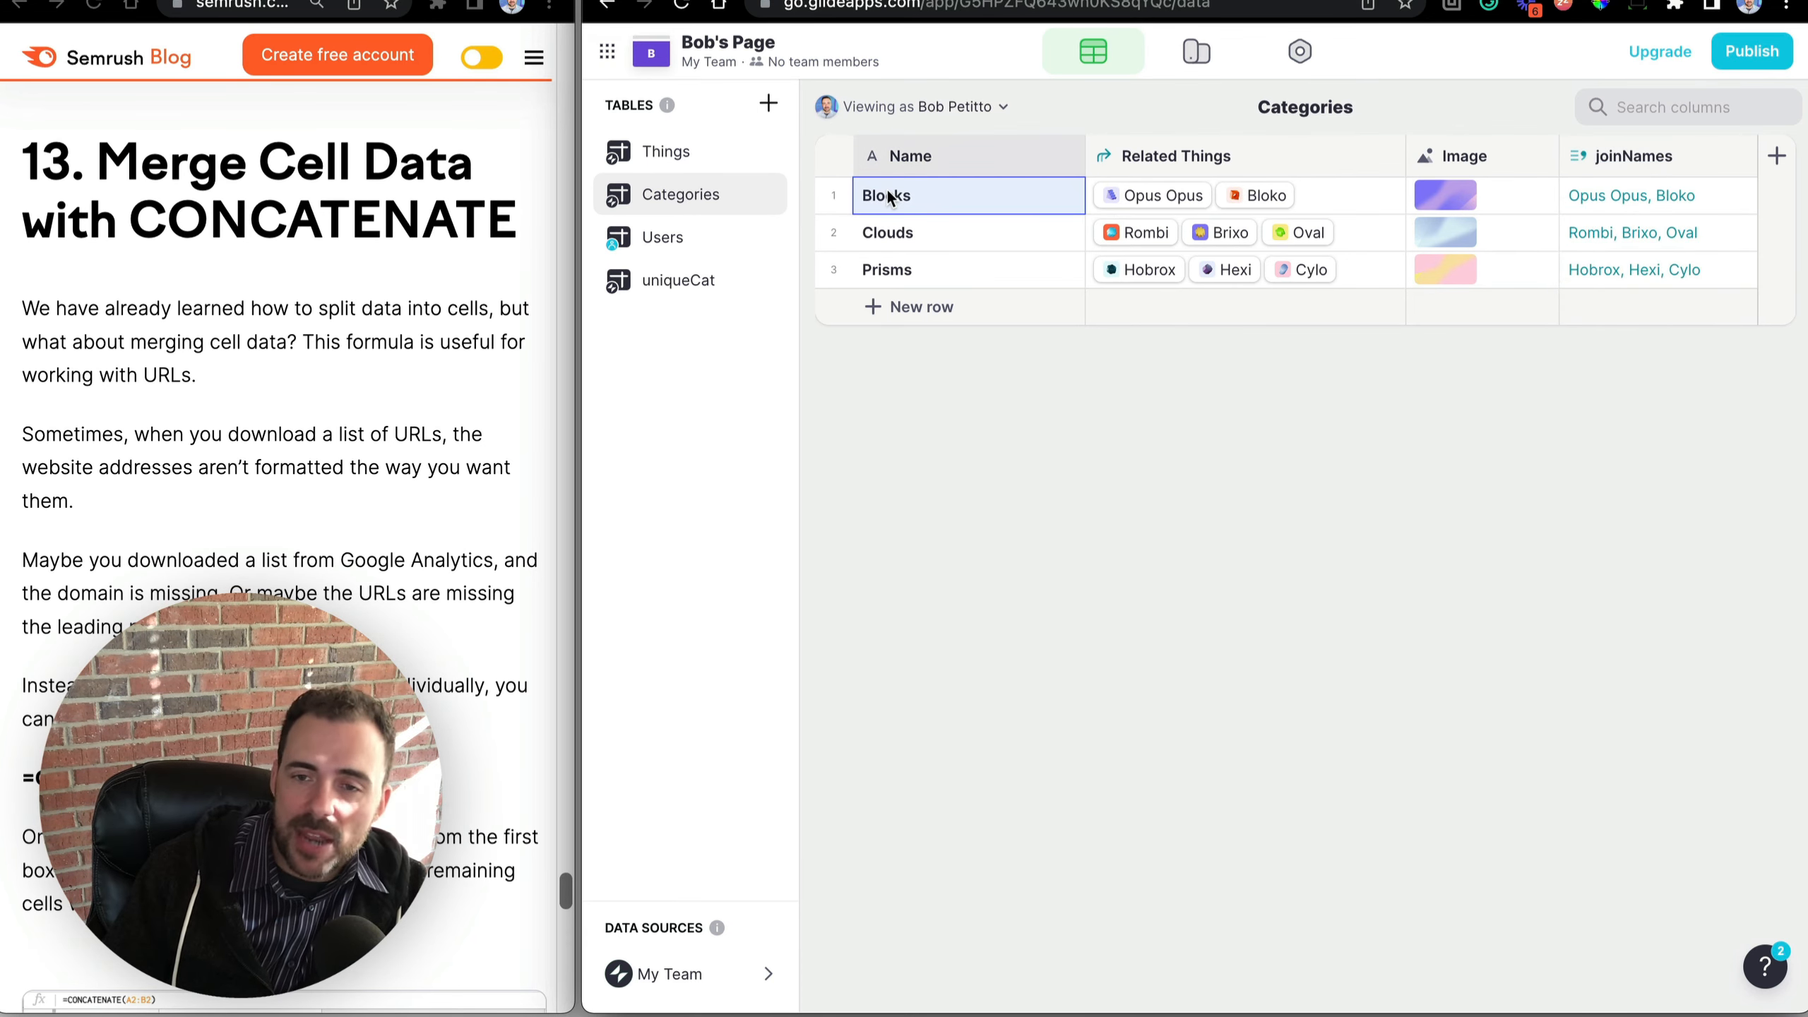
{"action": "left_click", "coordinate": [1666, 194]}
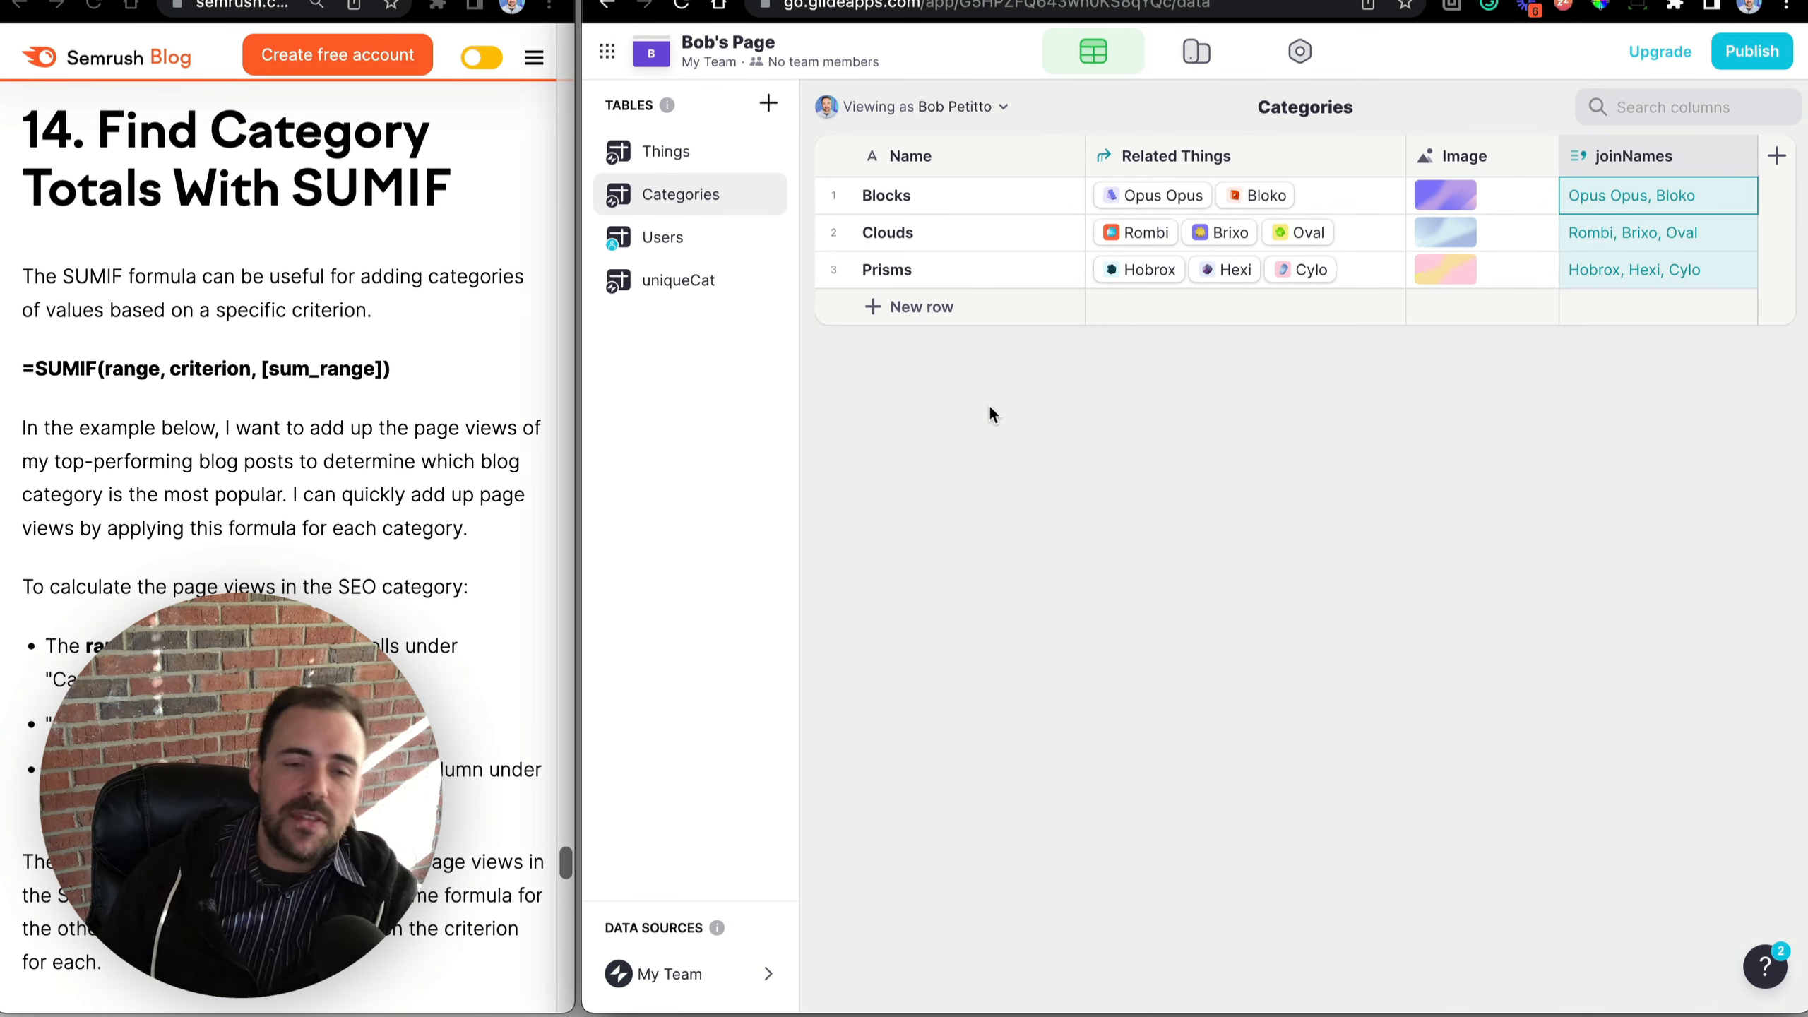
Remove the date case from the ifBlock column in the Things table, leaving only the Category includes block case, and save.
{"action": "left_click", "coordinate": [672, 159]}
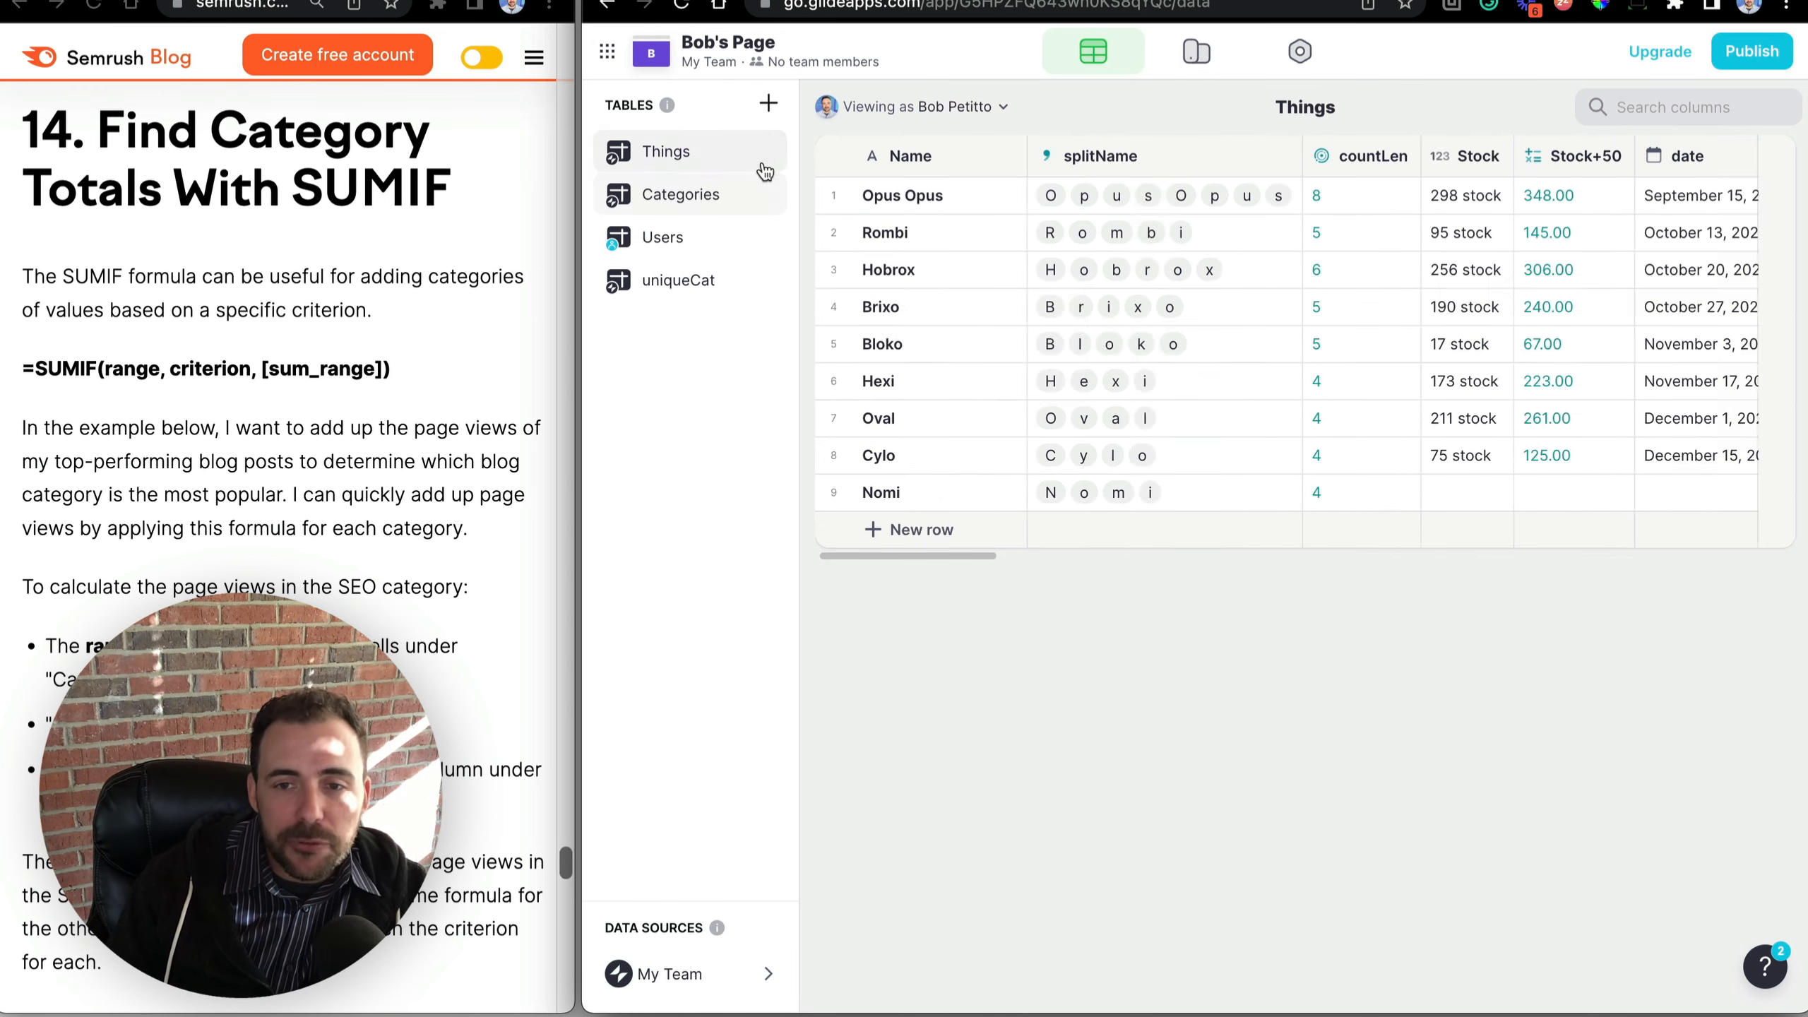
{"action": "scroll", "coordinate": [1407, 227], "scroll_direction": "right", "scroll_amount": 10}
{"action": "scroll", "coordinate": [1401, 227], "scroll_direction": "right", "scroll_amount": 10}
{"action": "scroll", "coordinate": [1400, 227], "scroll_direction": "left", "scroll_amount": 6}
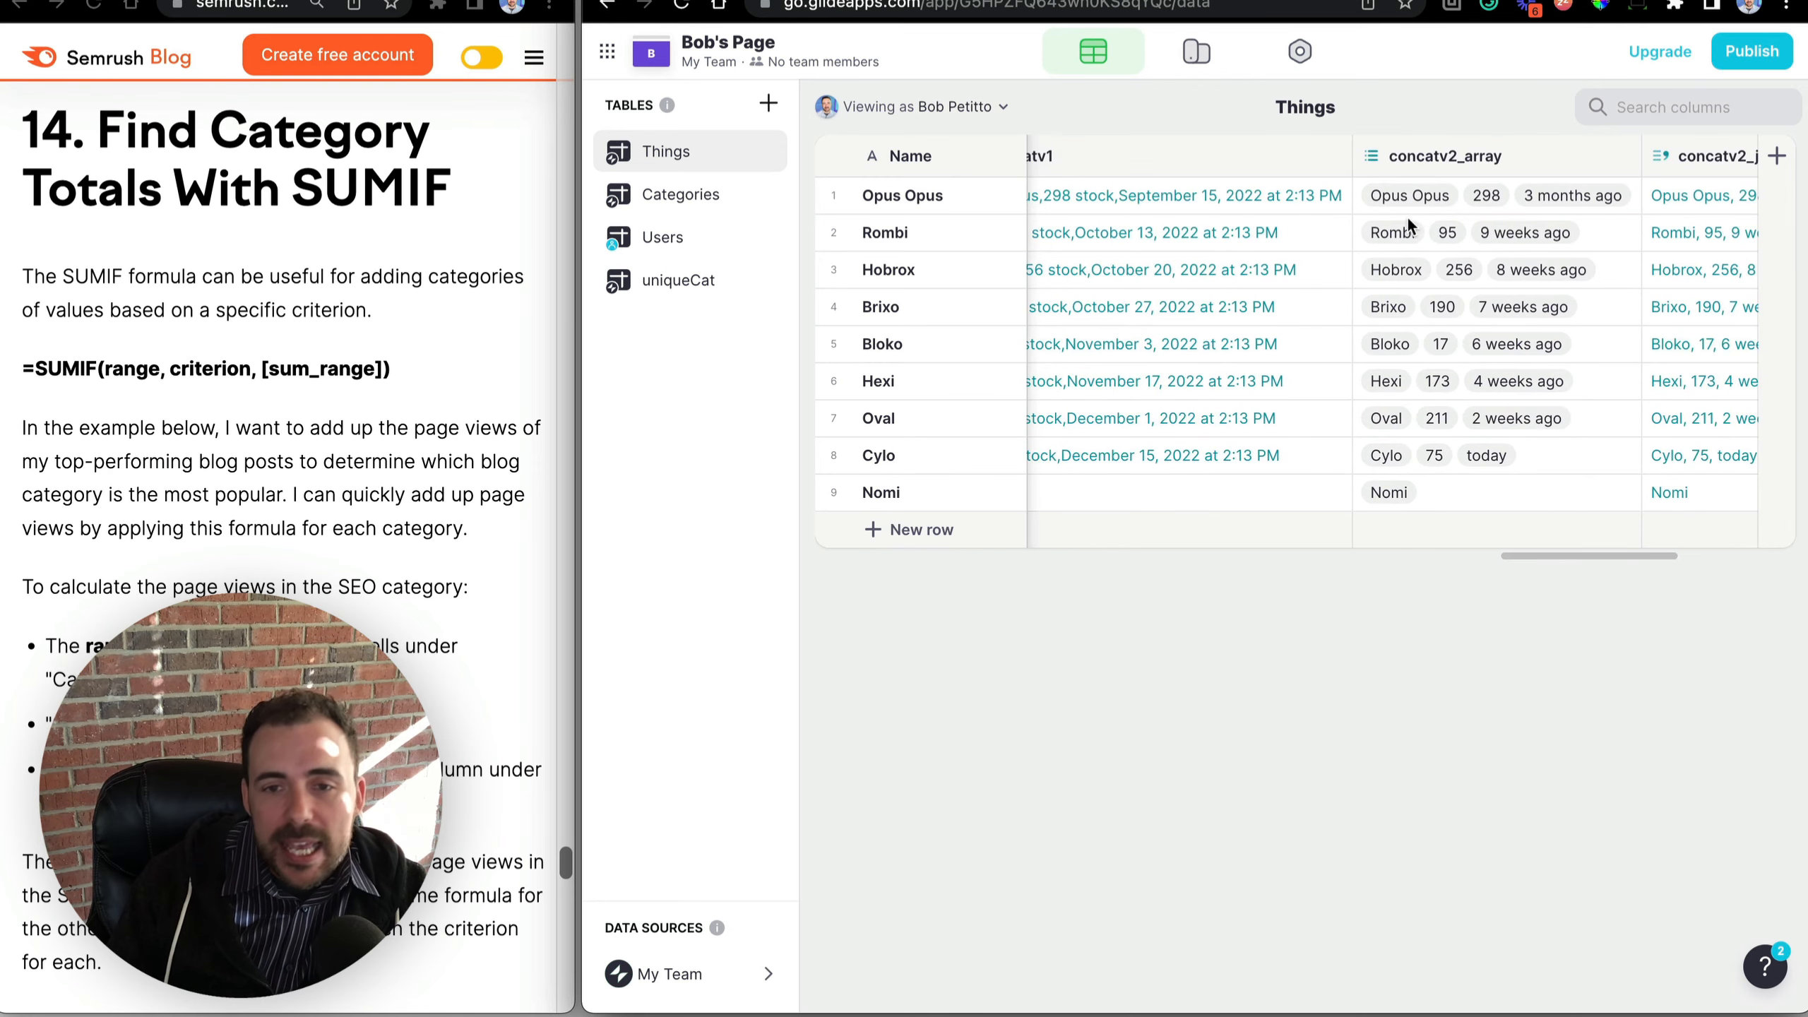
{"action": "scroll", "coordinate": [1229, 267], "scroll_direction": "left", "scroll_amount": 5}
{"action": "scroll", "coordinate": [1360, 217], "scroll_direction": "left", "scroll_amount": 10}
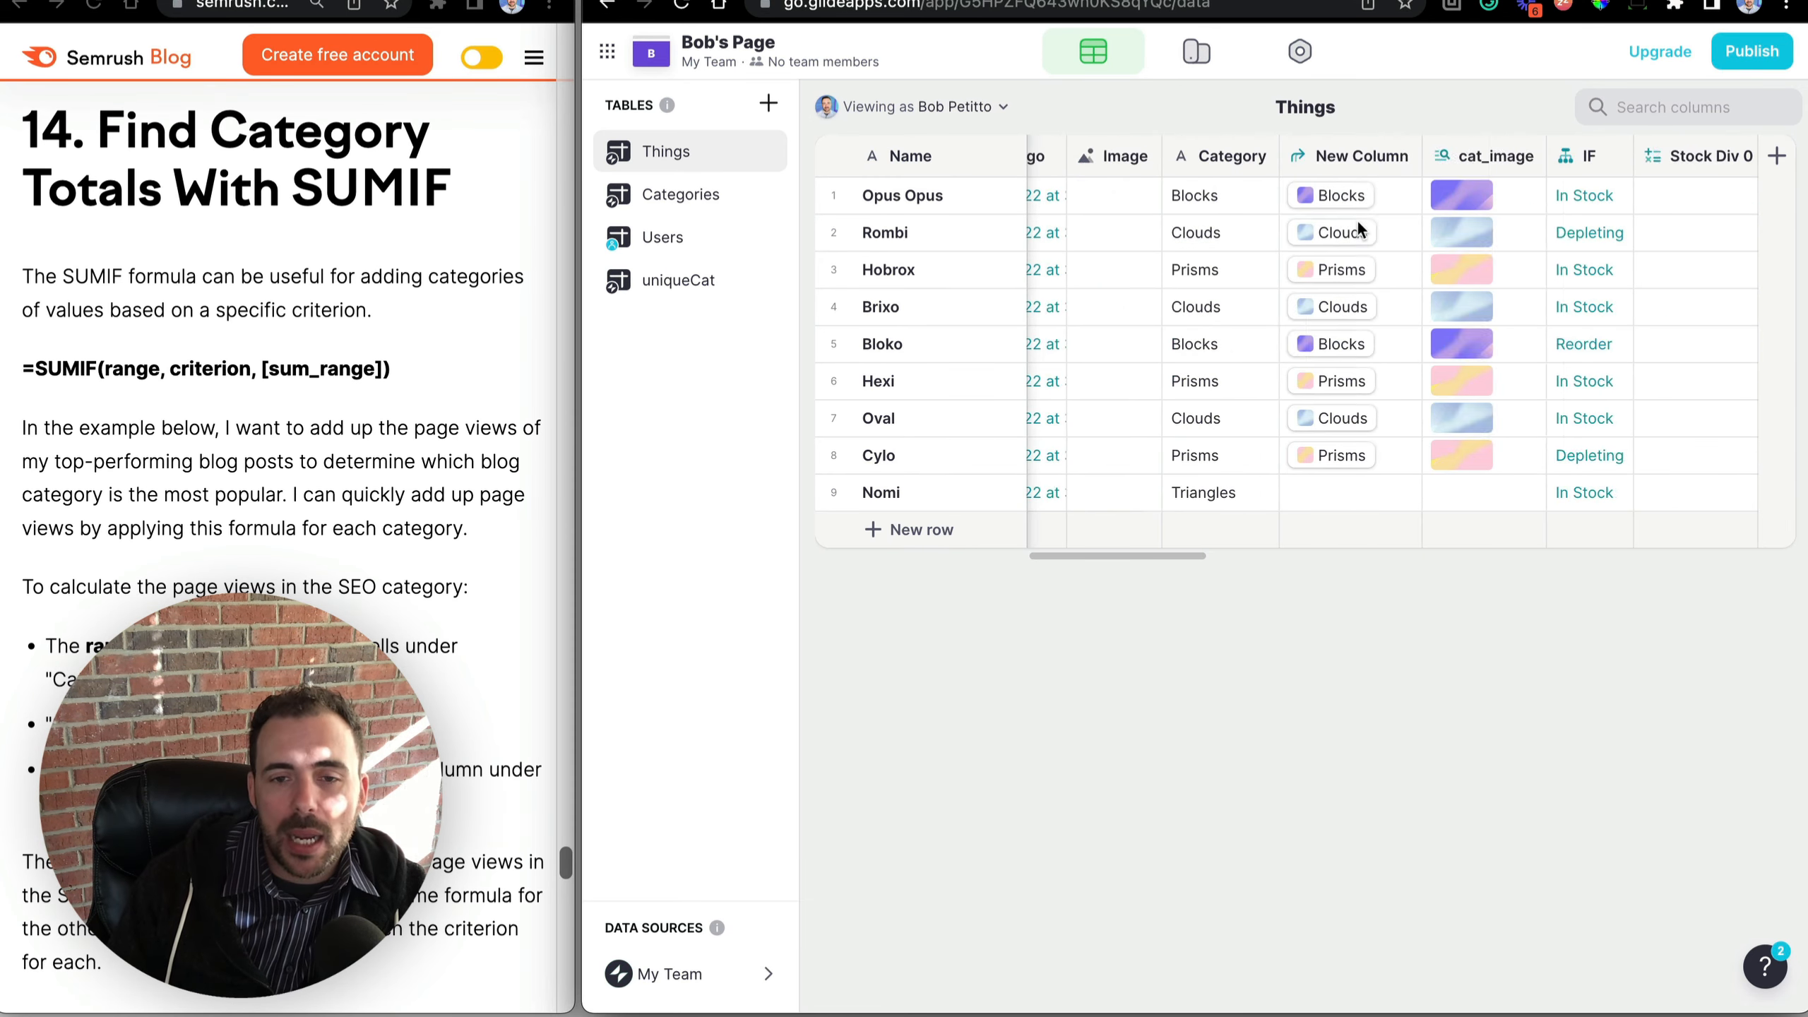
{"action": "scroll", "coordinate": [1353, 220], "scroll_direction": "right", "scroll_amount": 5}
{"action": "left_click", "coordinate": [1556, 345]}
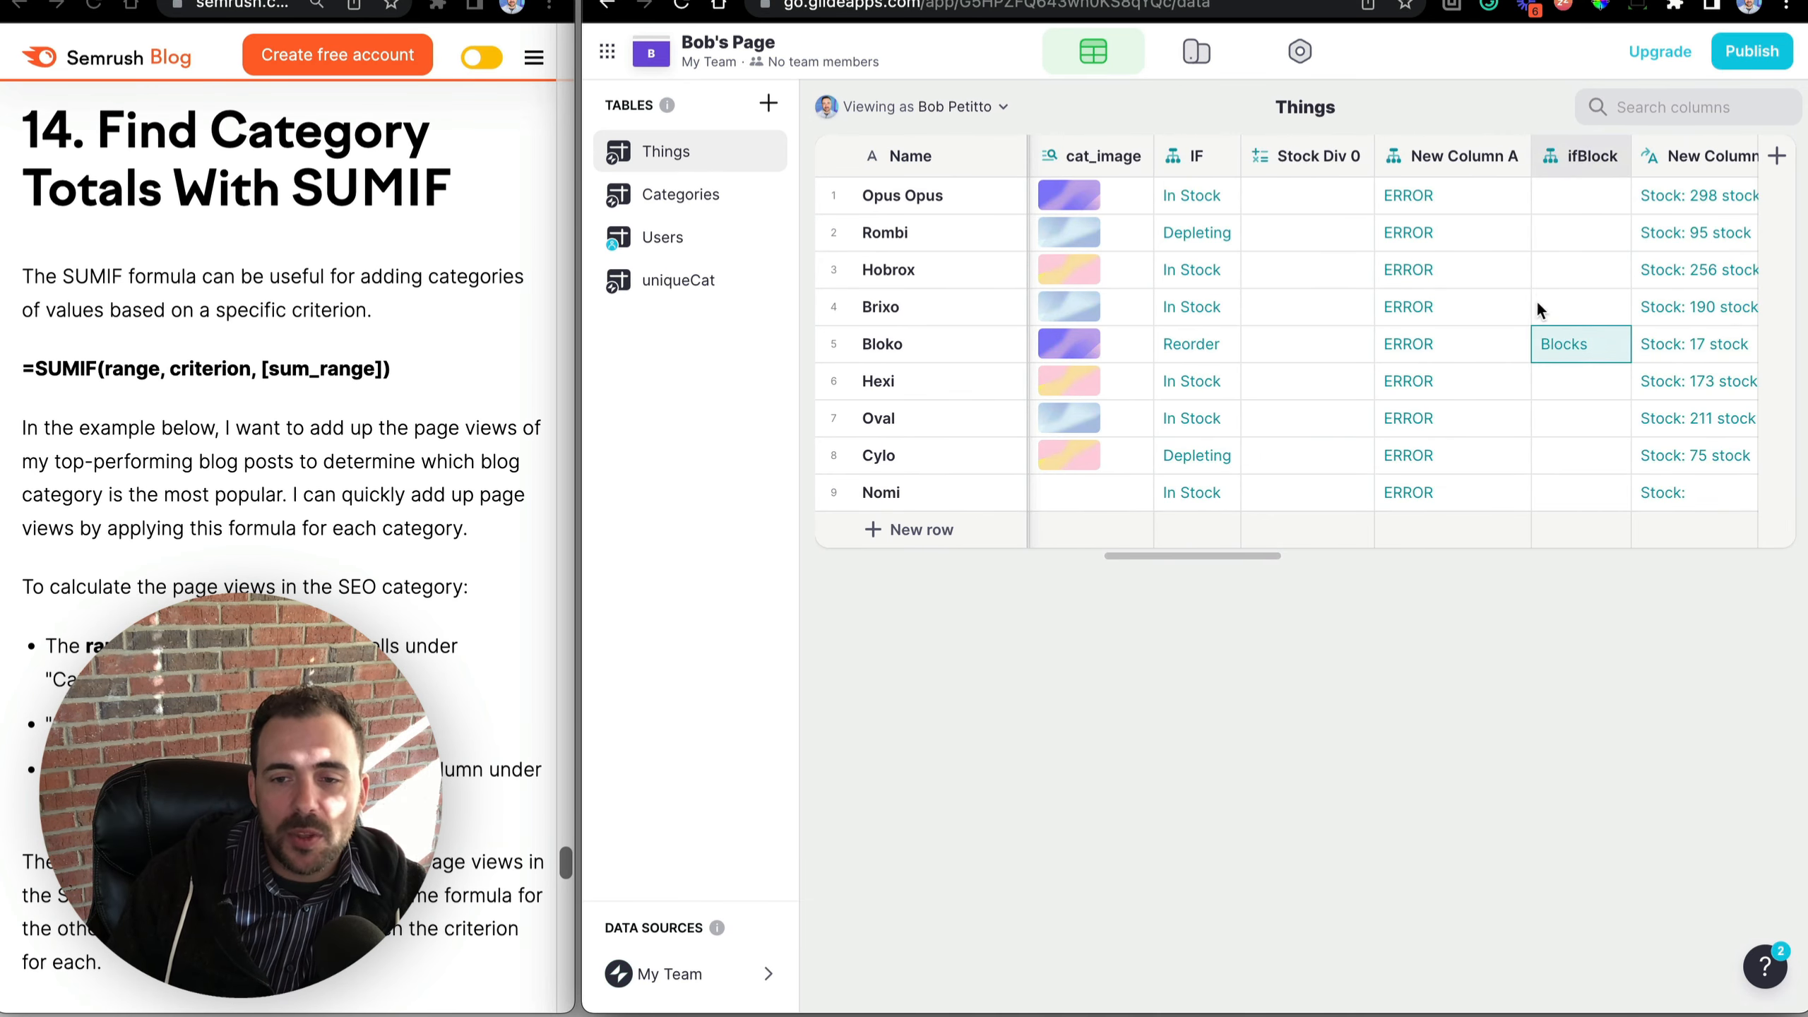
{"action": "double_click", "coordinate": [1584, 156]}
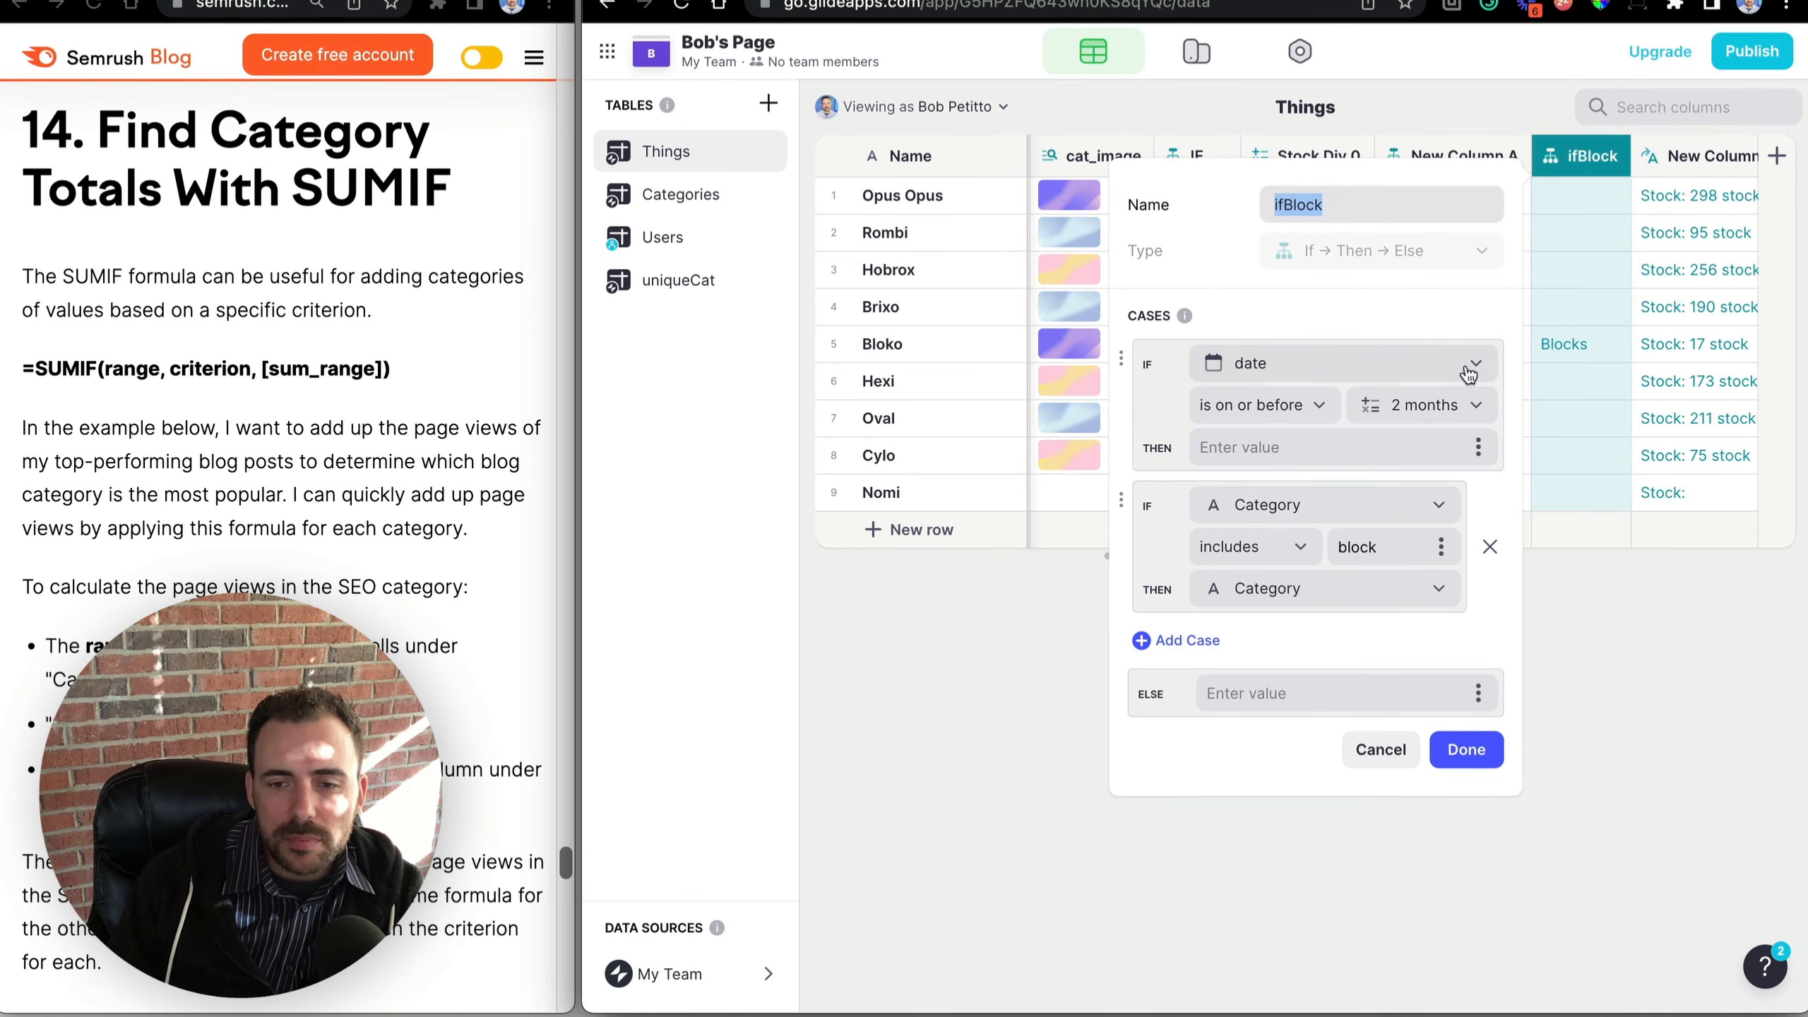
{"action": "left_click_drag", "start_coordinate": [1121, 358], "coordinate": [1121, 509]}
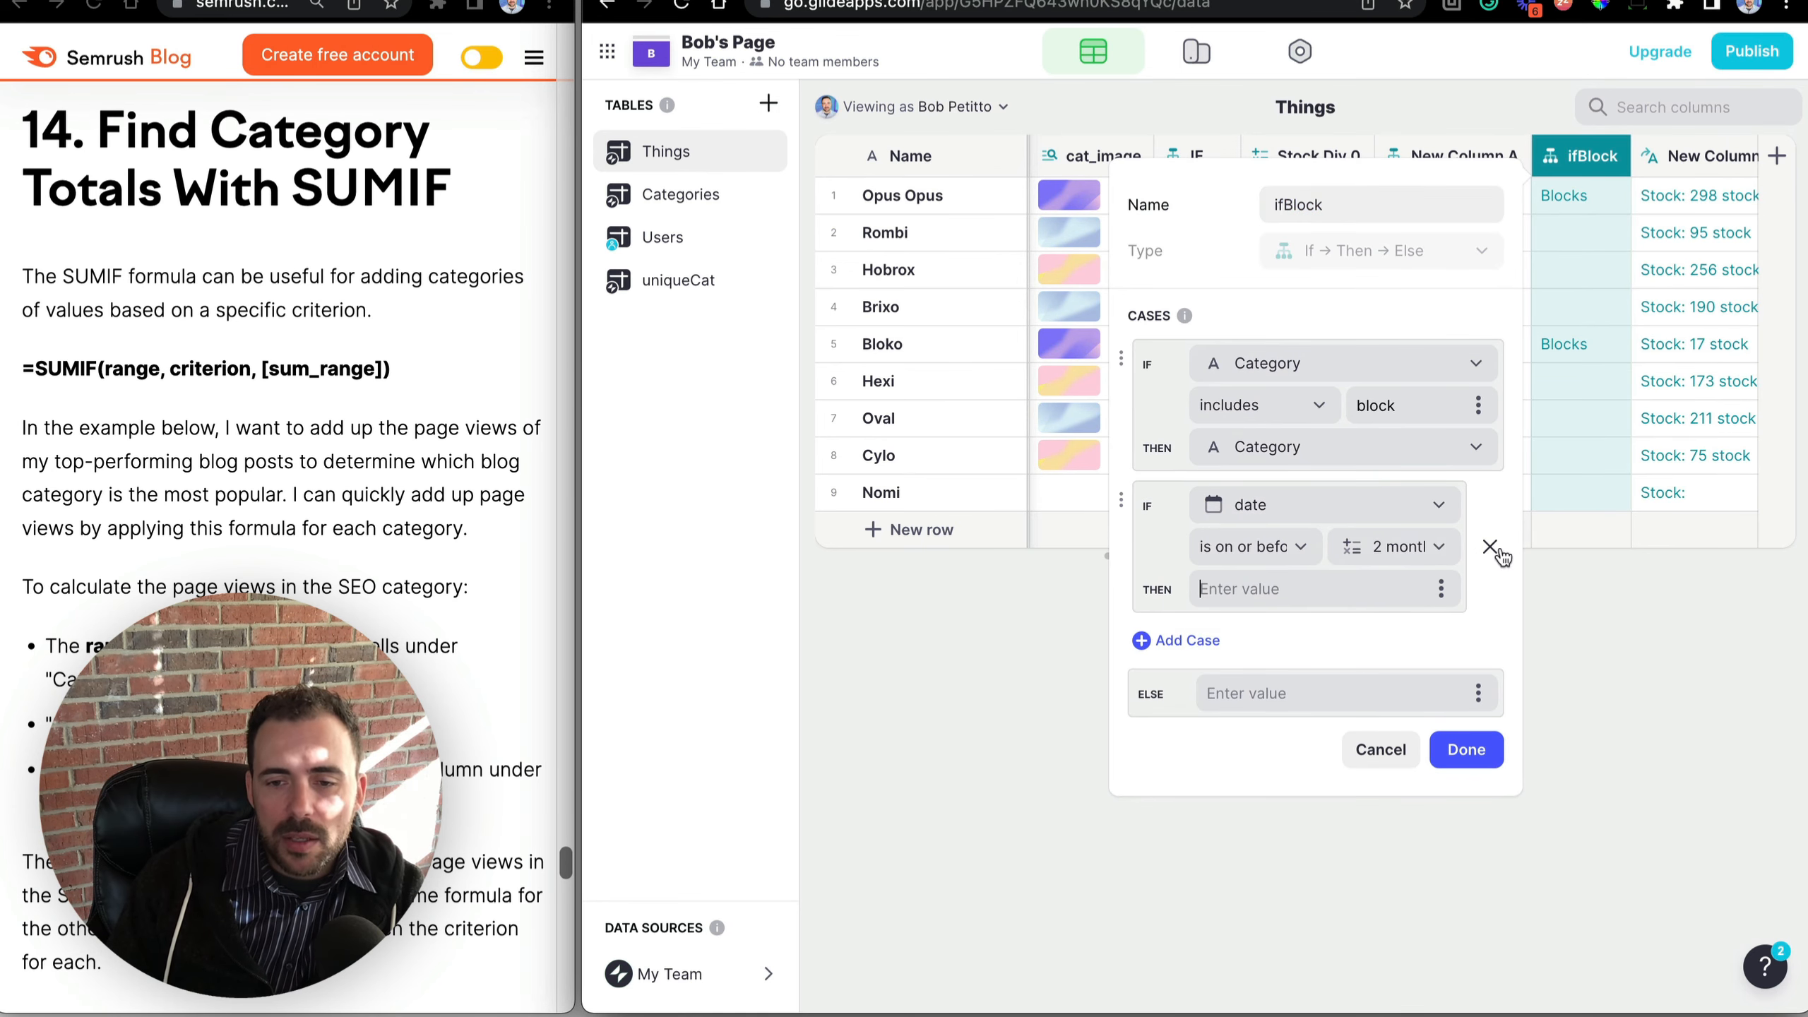
{"action": "left_click", "coordinate": [1491, 547]}
{"action": "left_click", "coordinate": [1470, 611]}
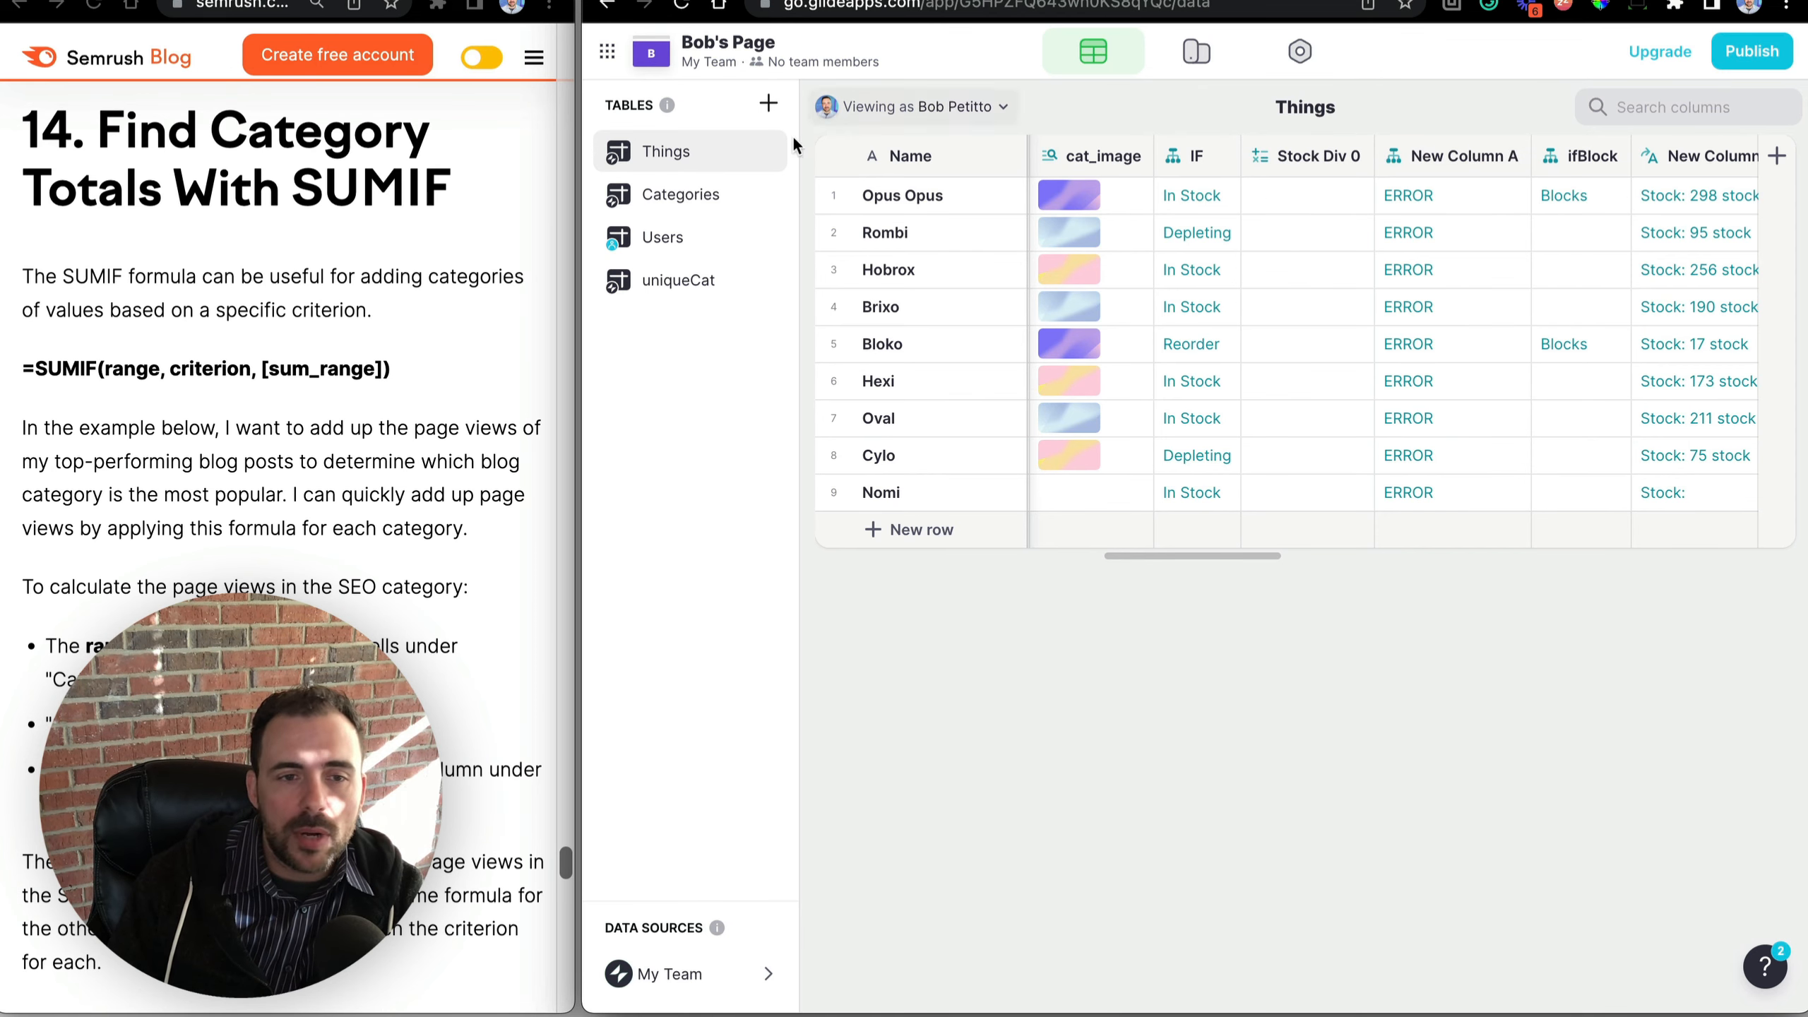
Check the countBlocks values in the Users table.
{"action": "left_click", "coordinate": [666, 238]}
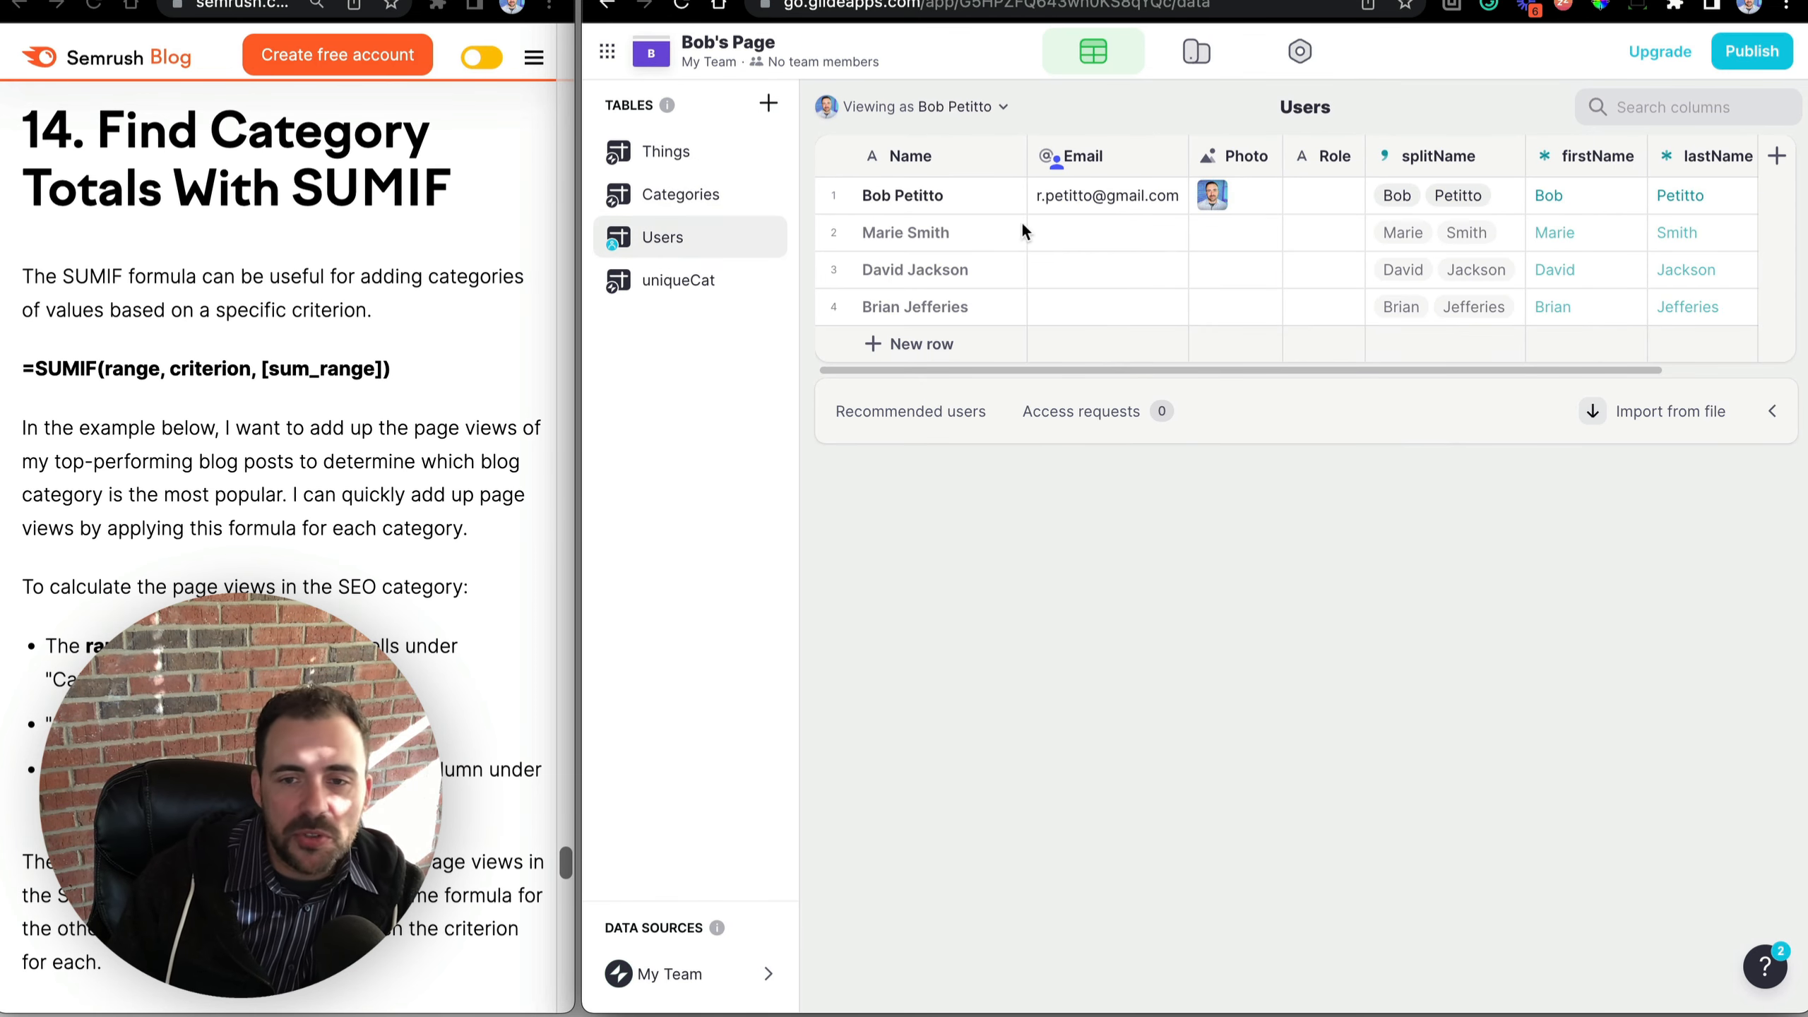
{"action": "scroll", "coordinate": [1106, 229], "scroll_direction": "right", "scroll_amount": 3}
{"action": "left_click", "coordinate": [1648, 208]}
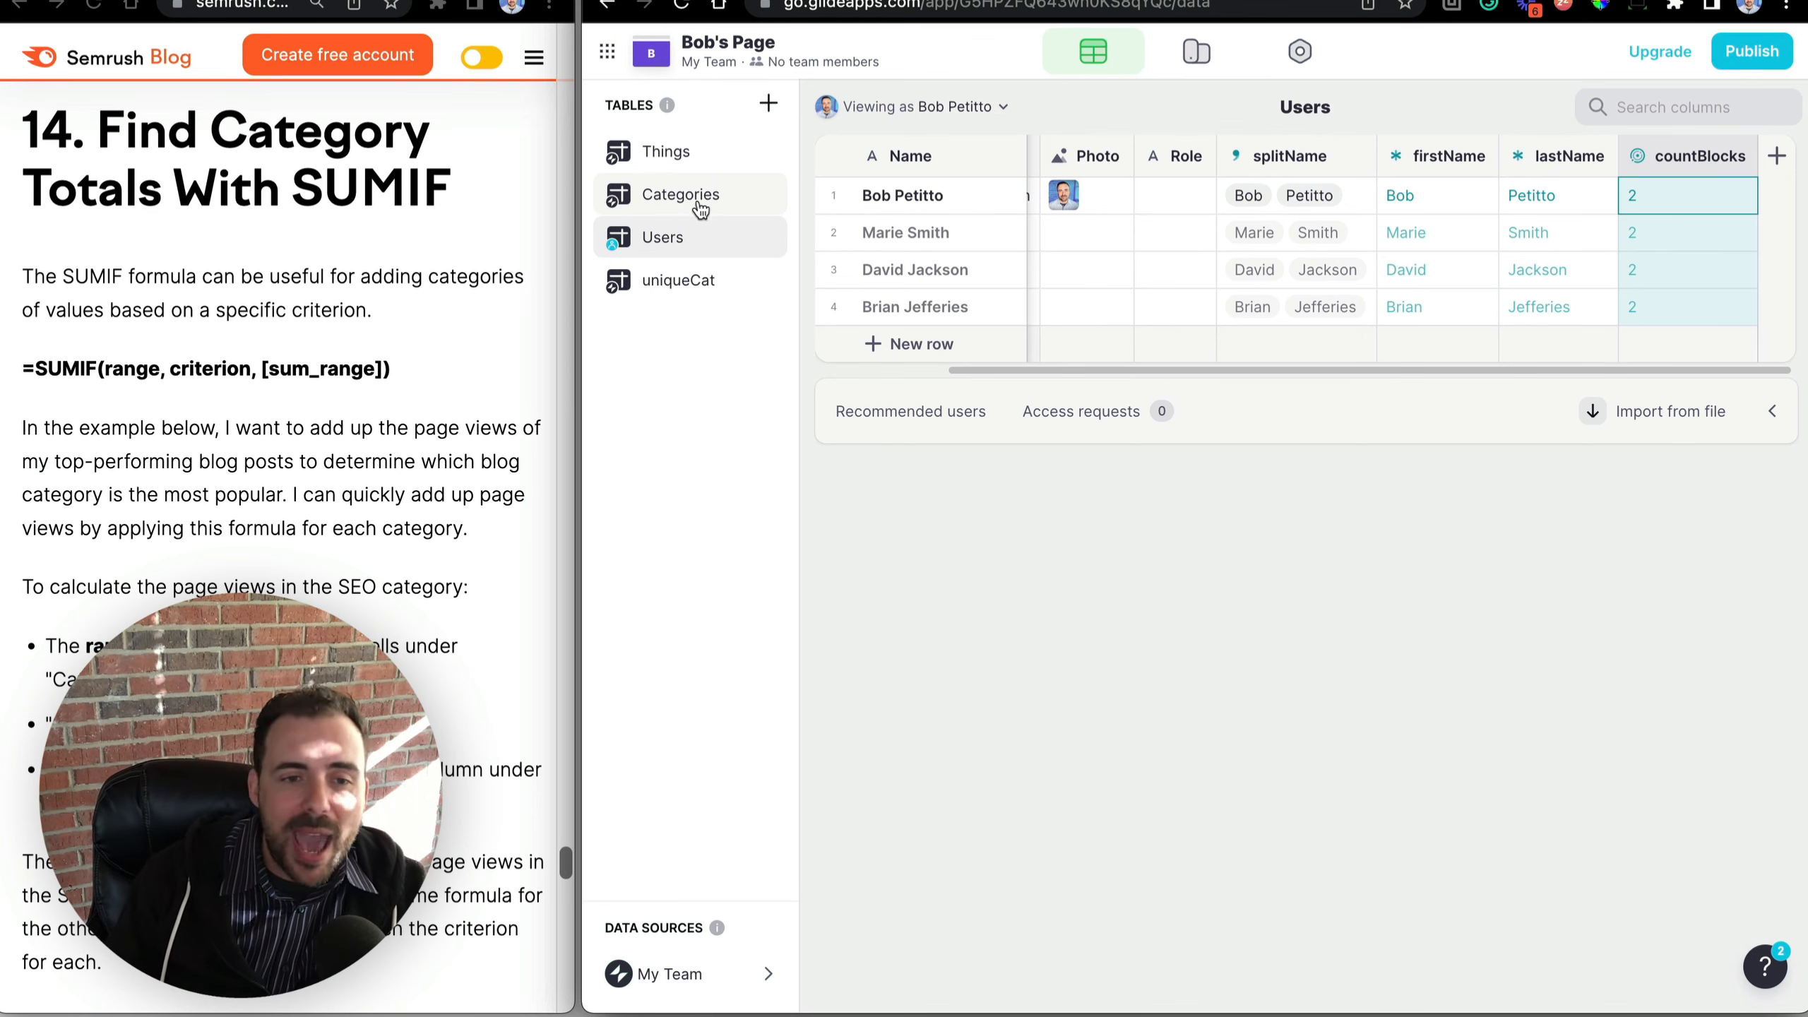
Set the ifBlock column in the Things table to return Stock when Category includes block, and save it.
{"action": "left_click", "coordinate": [664, 153]}
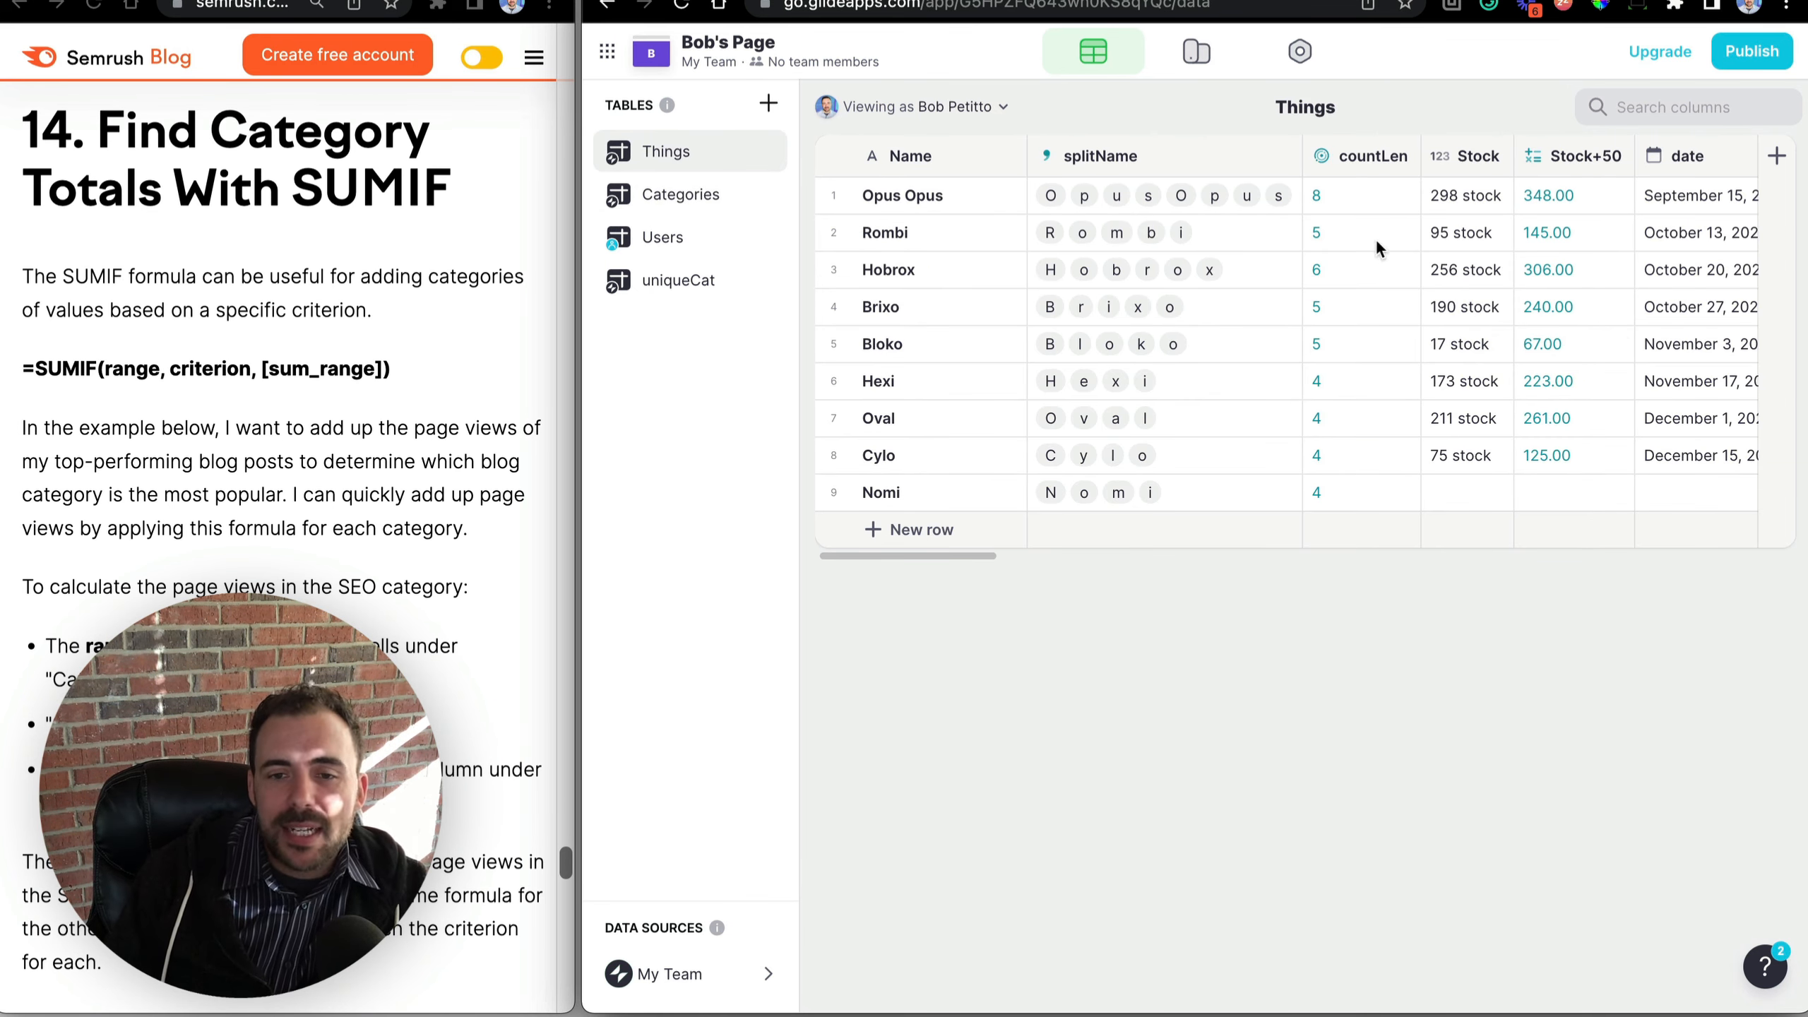
{"action": "scroll", "coordinate": [1494, 279], "scroll_direction": "right", "scroll_amount": 10}
{"action": "scroll", "coordinate": [1495, 278], "scroll_direction": "right", "scroll_amount": 10}
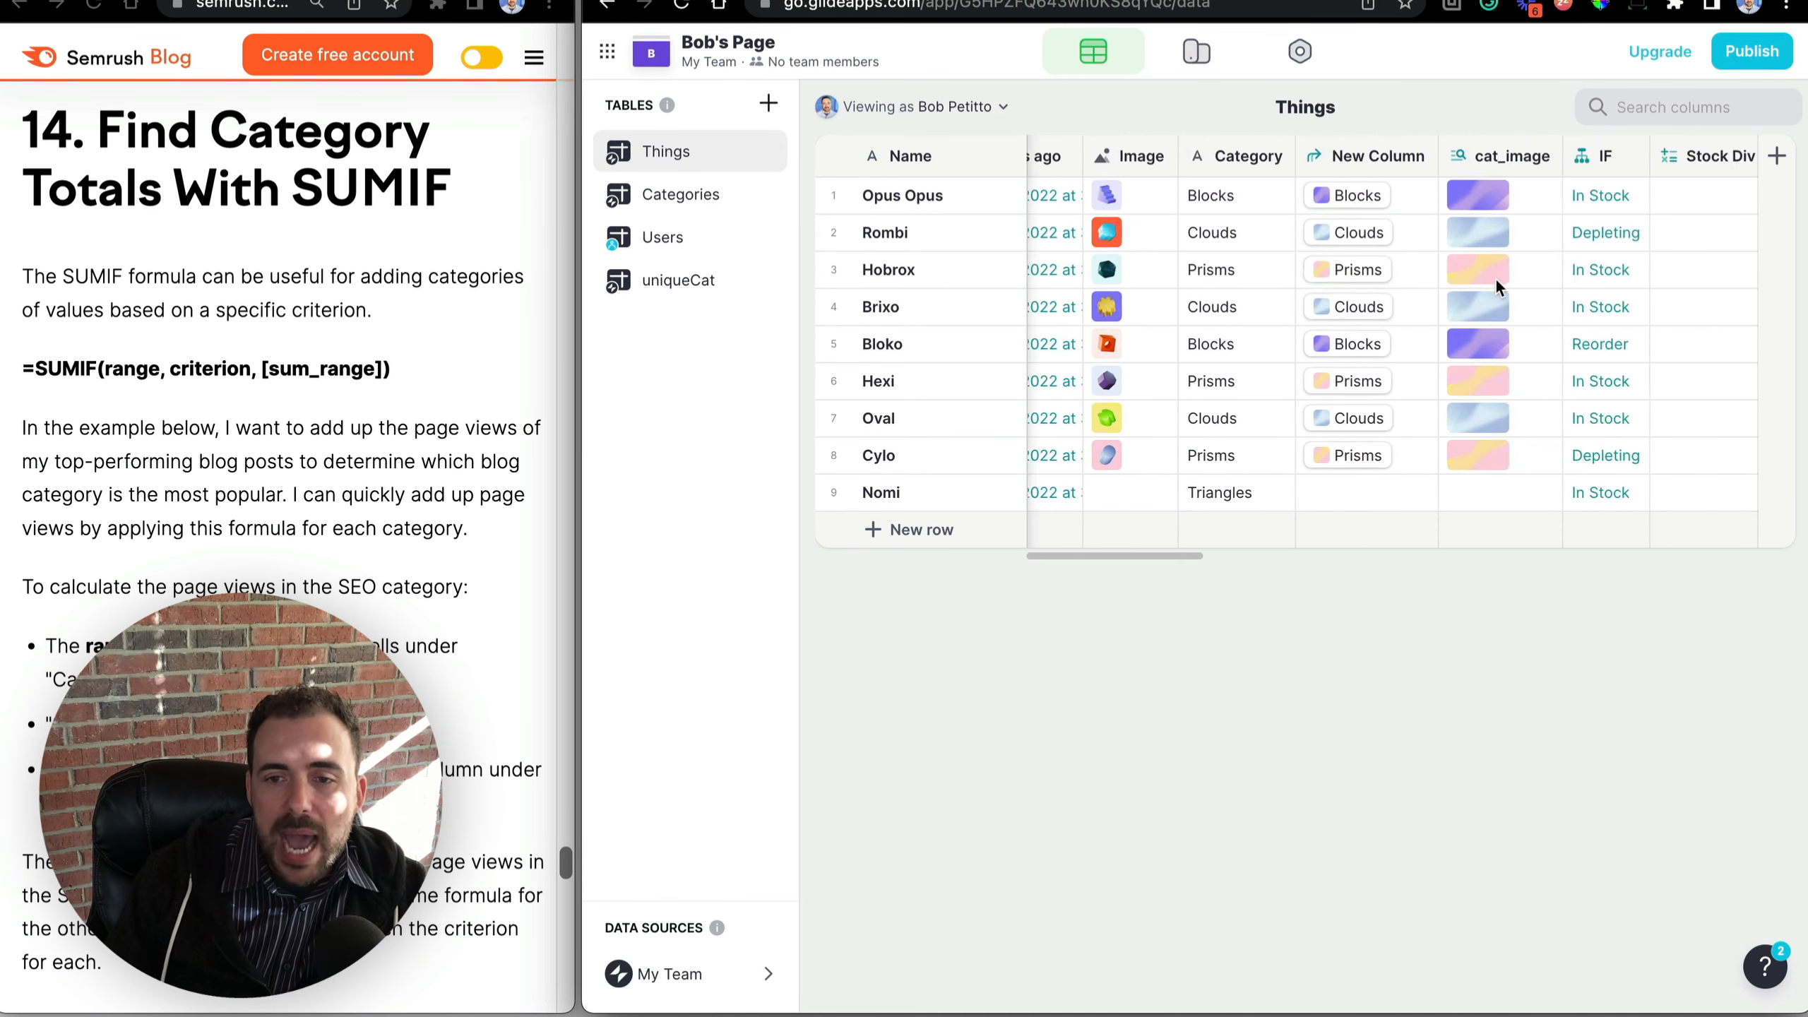
{"action": "left_click", "coordinate": [1658, 197]}
{"action": "left_click", "coordinate": [1648, 339]}
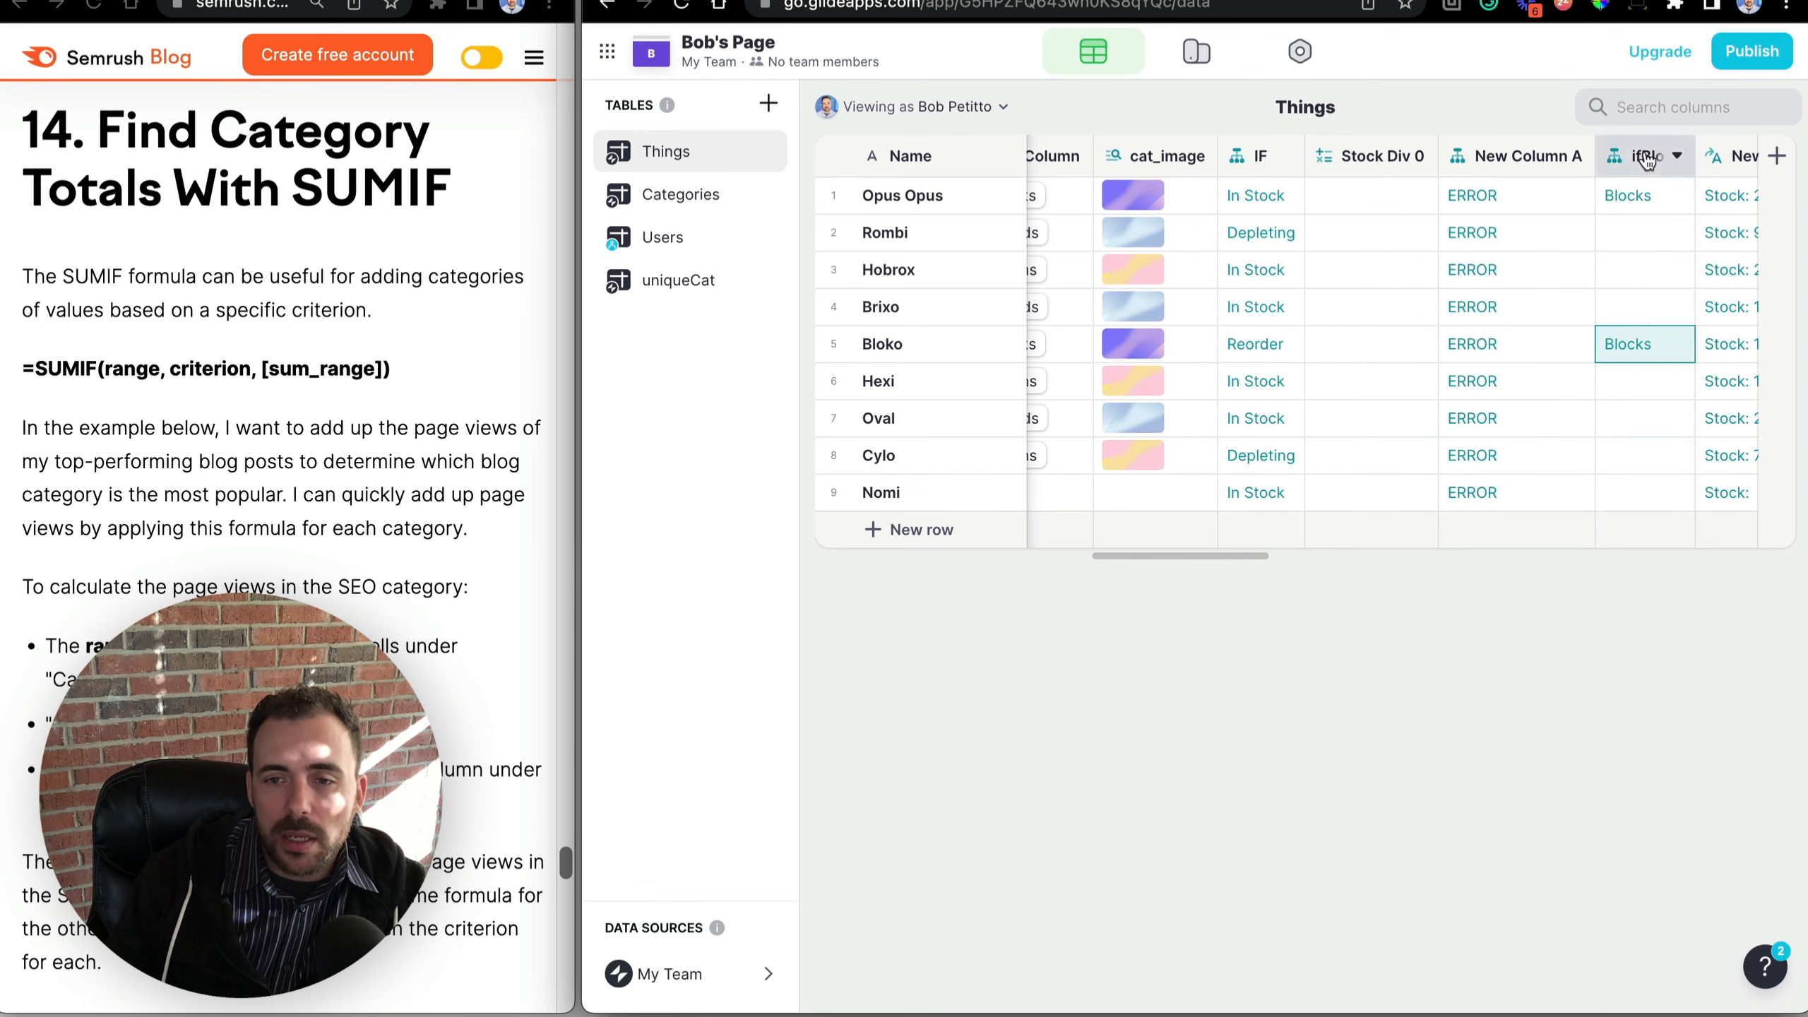
{"action": "double_click", "coordinate": [1645, 155]}
{"action": "left_click", "coordinate": [1424, 449]}
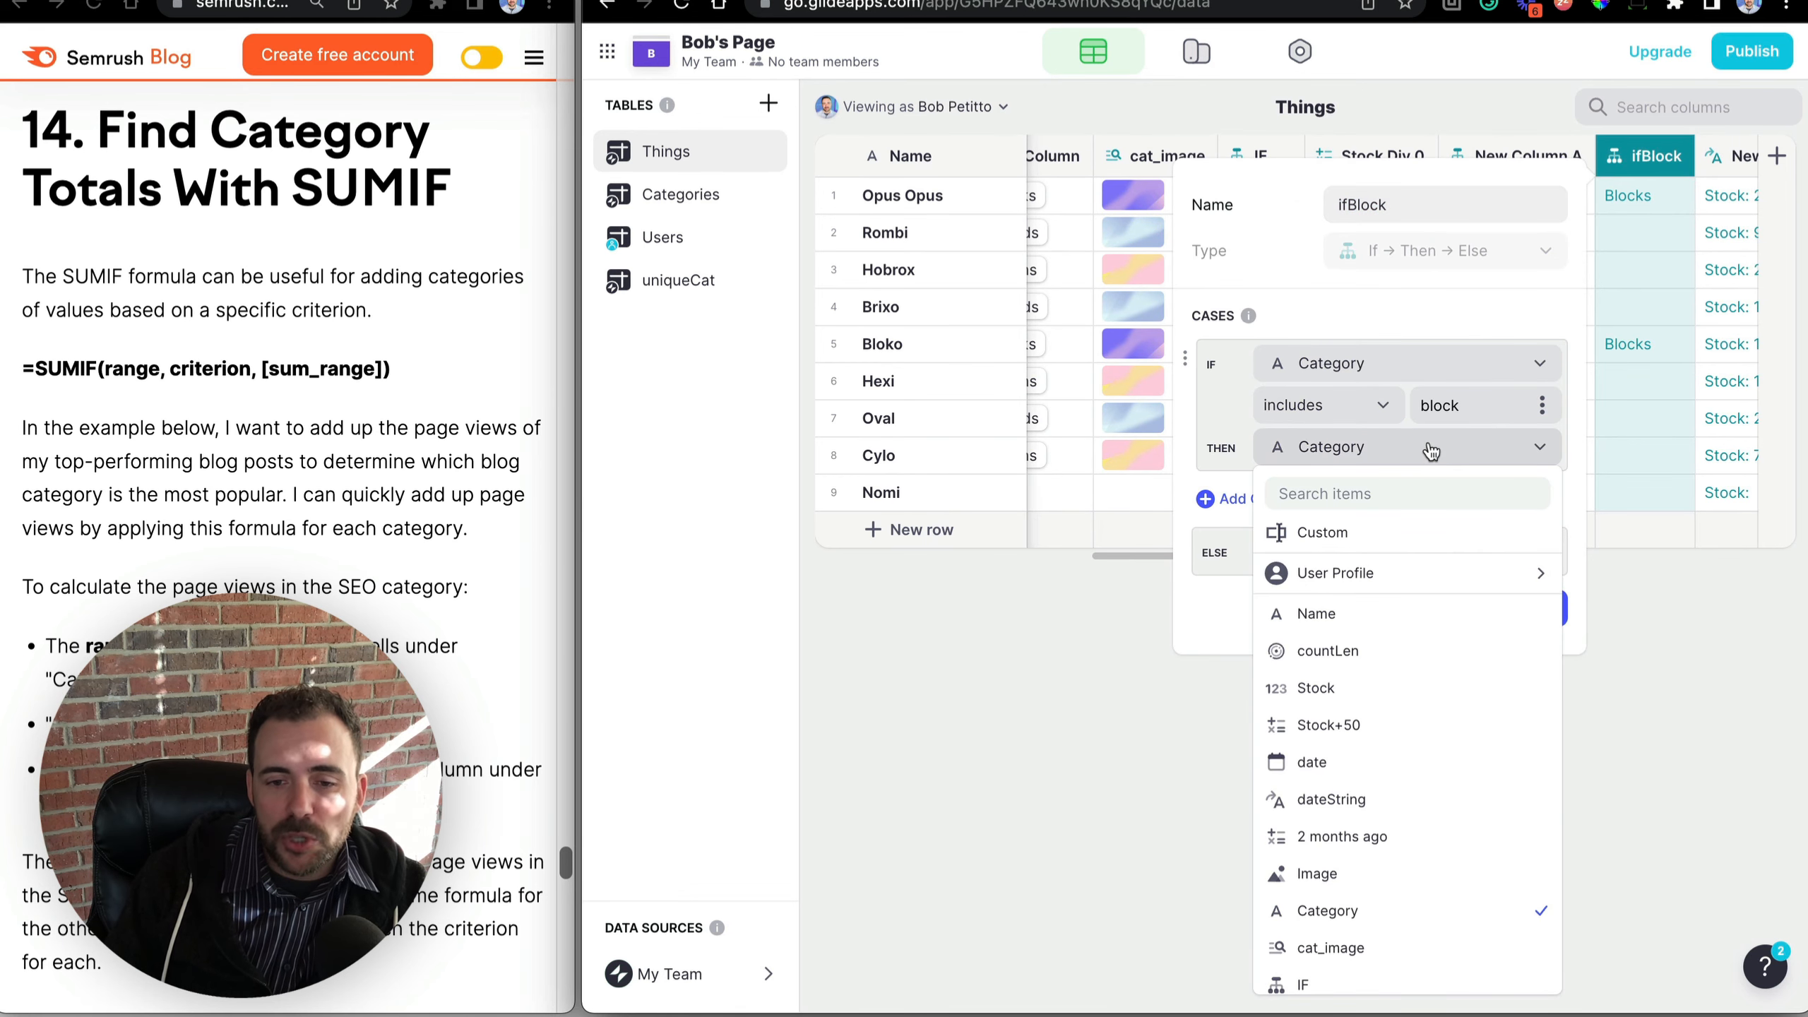
{"action": "left_click", "coordinate": [1357, 691]}
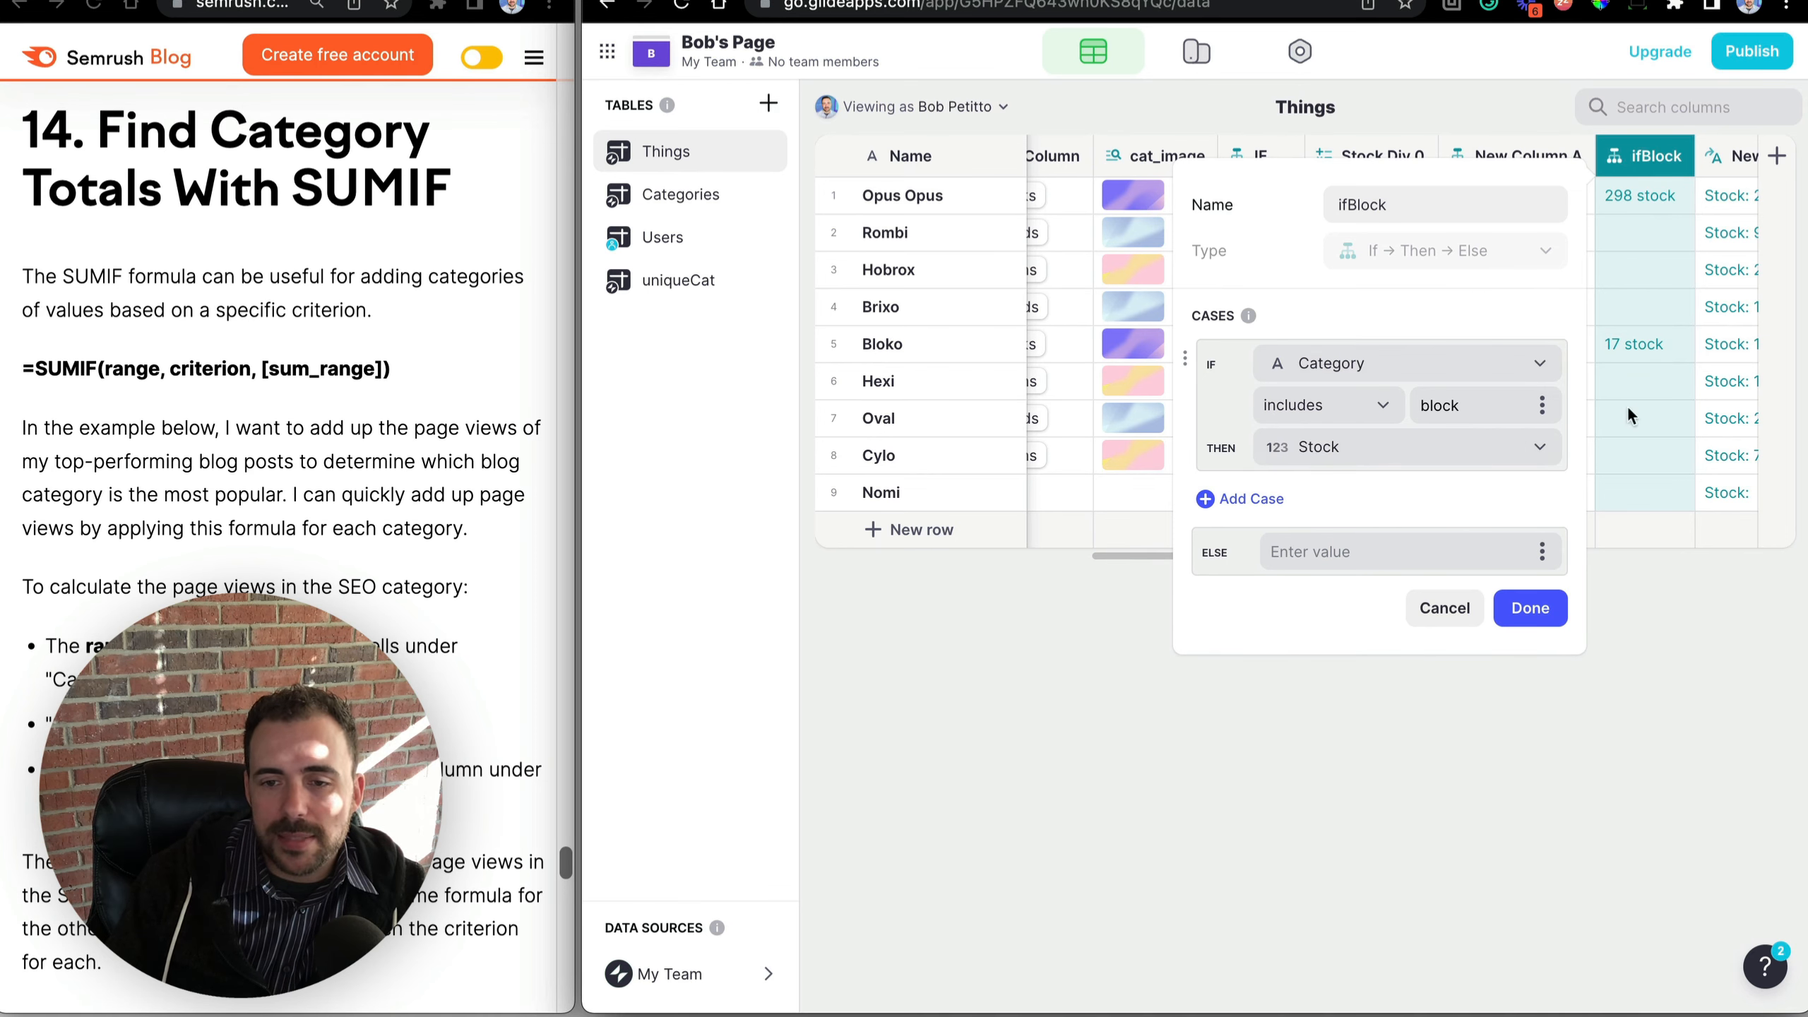
{"action": "left_click", "coordinate": [1531, 608]}
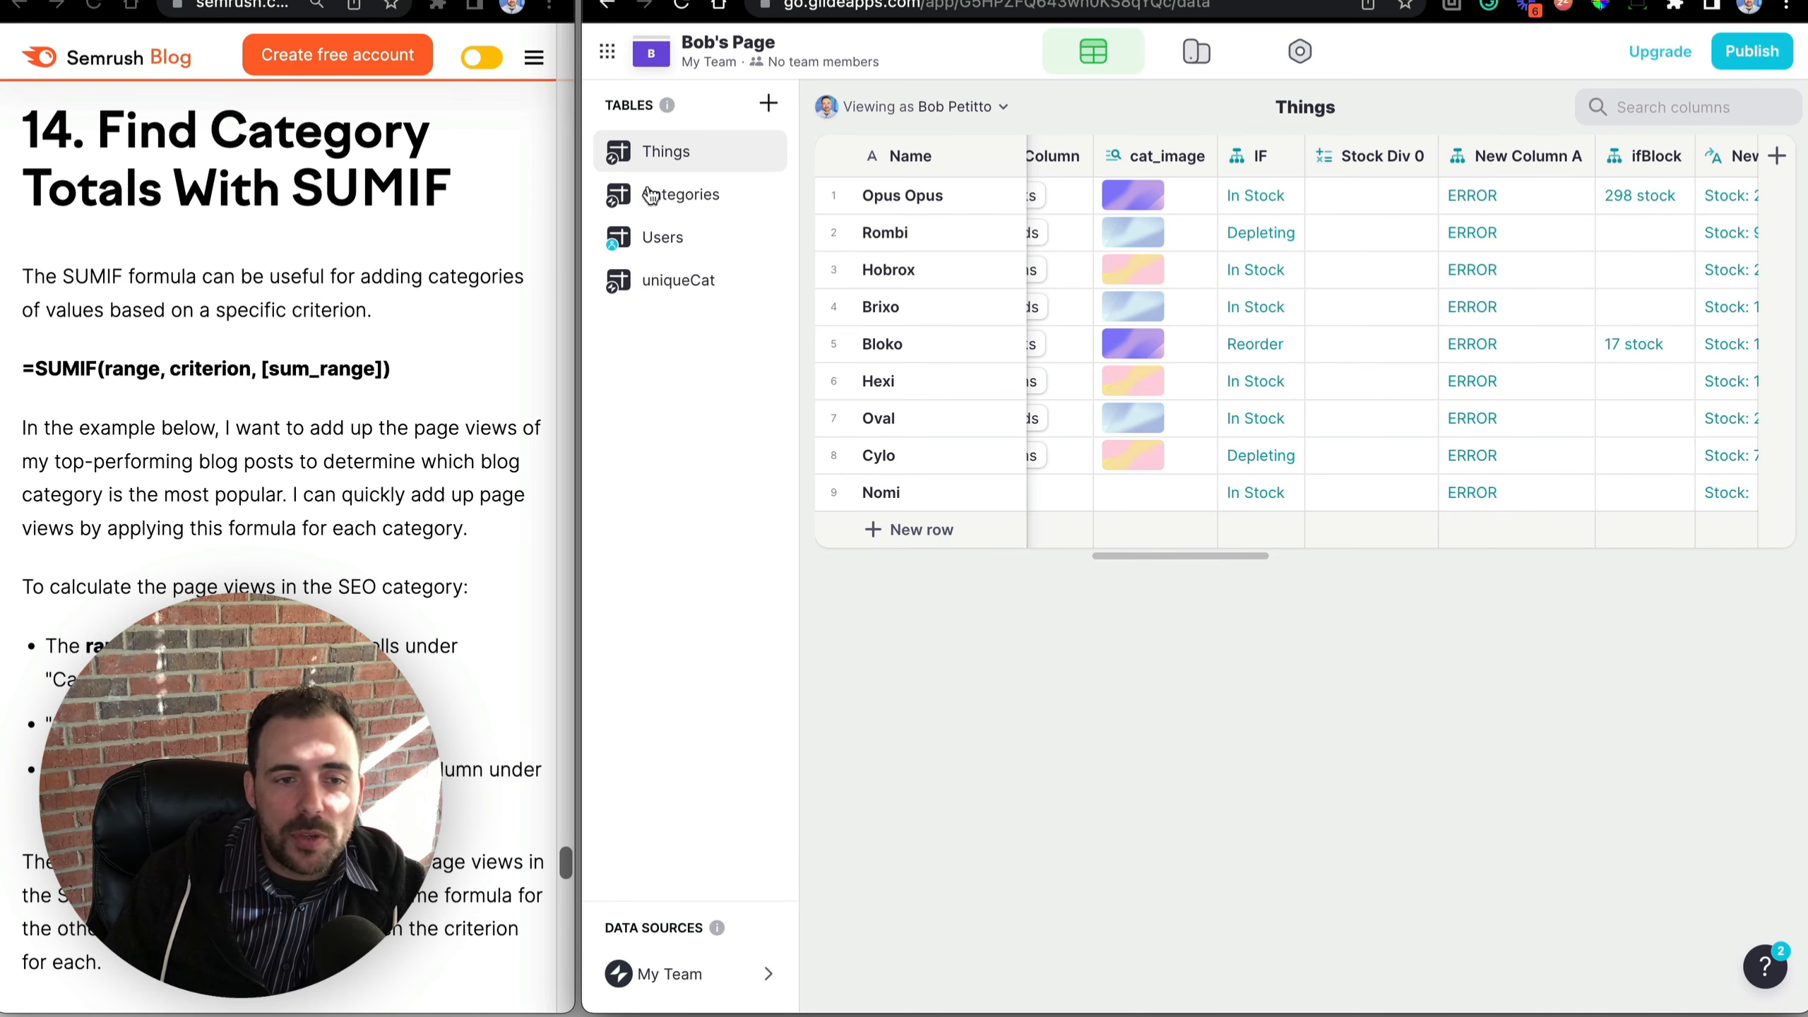
Change the countBlocks rollup in the Users table to calculate the Sum of ifBlock, save it and check its values.
{"action": "double_click", "coordinate": [665, 239]}
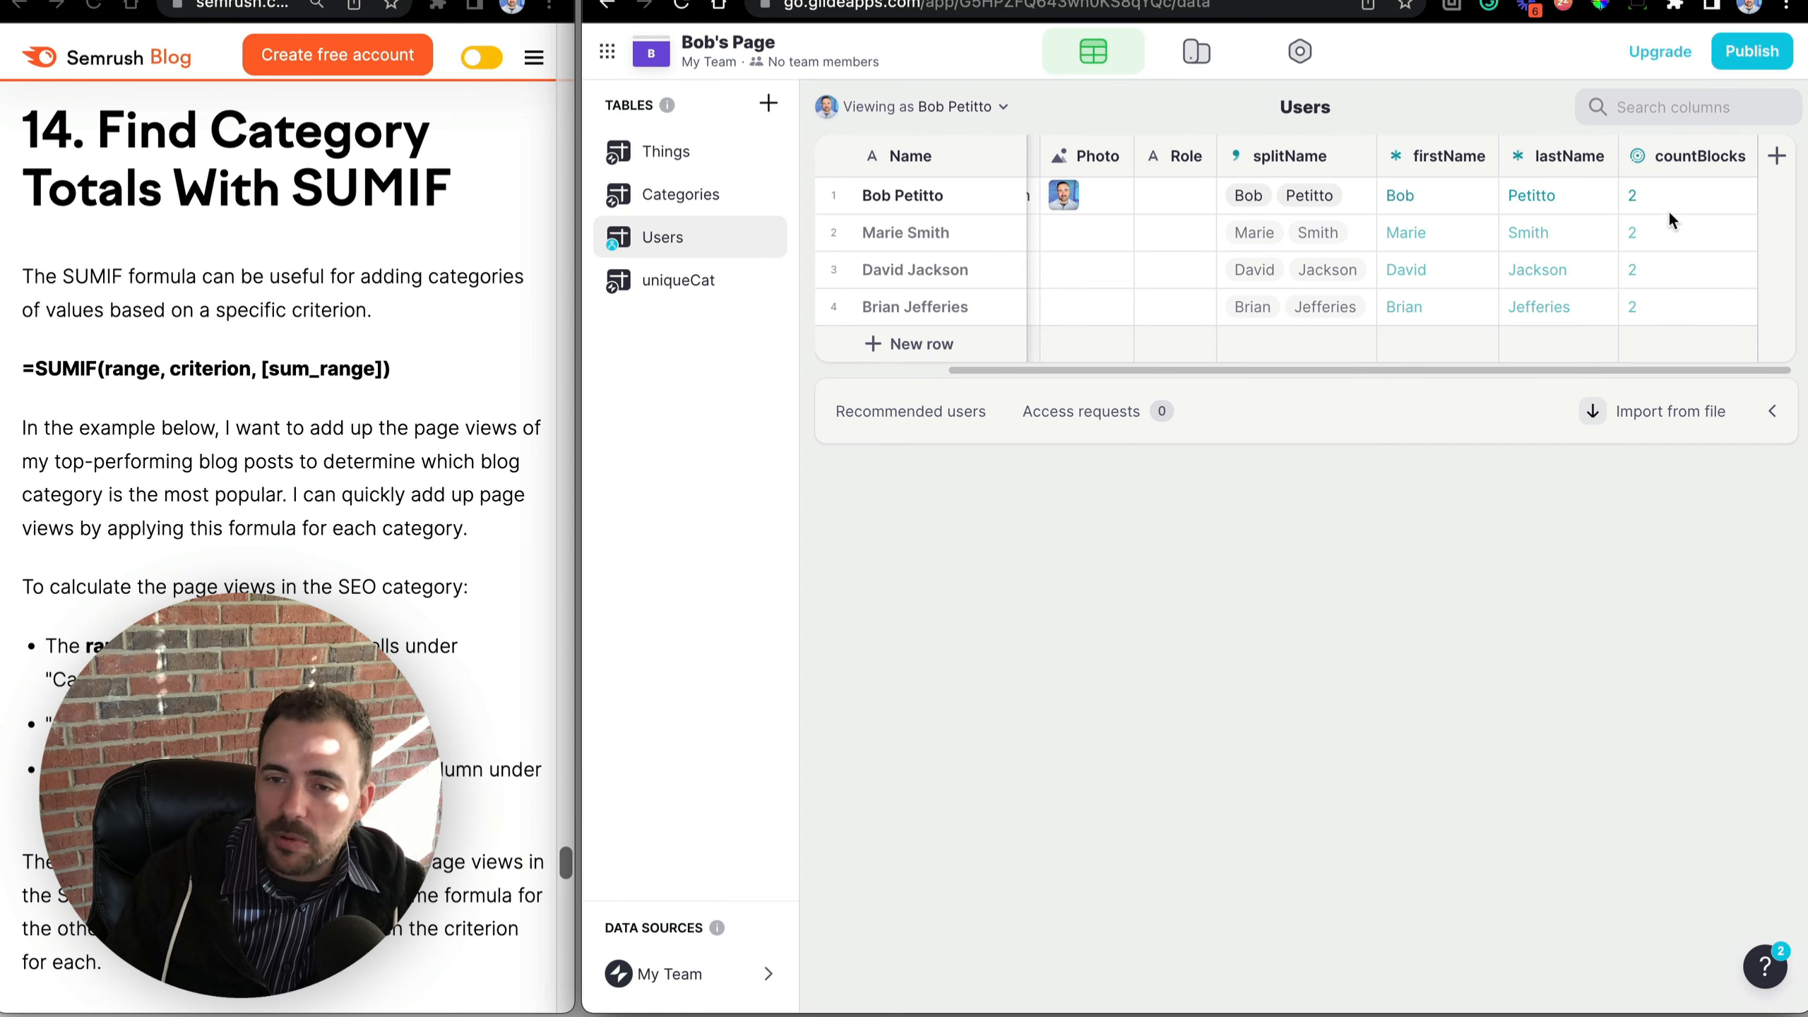
{"action": "left_click", "coordinate": [1677, 157]}
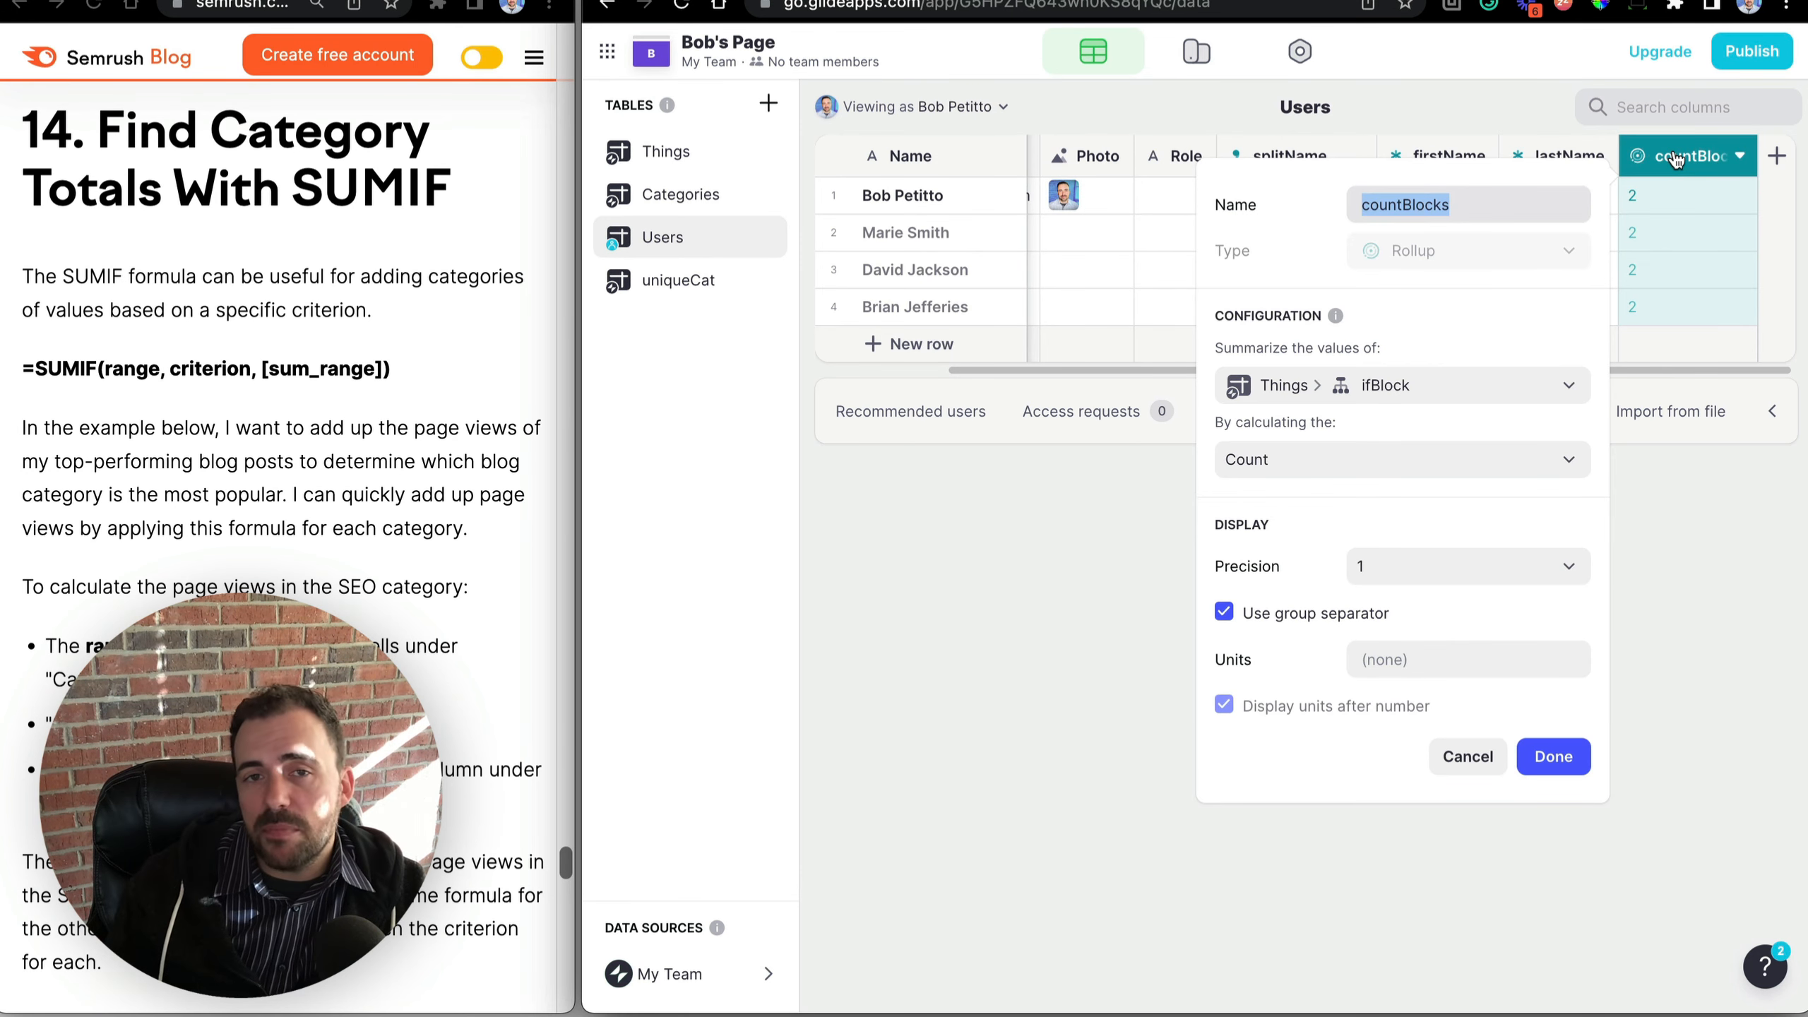
{"action": "left_click", "coordinate": [1258, 470]}
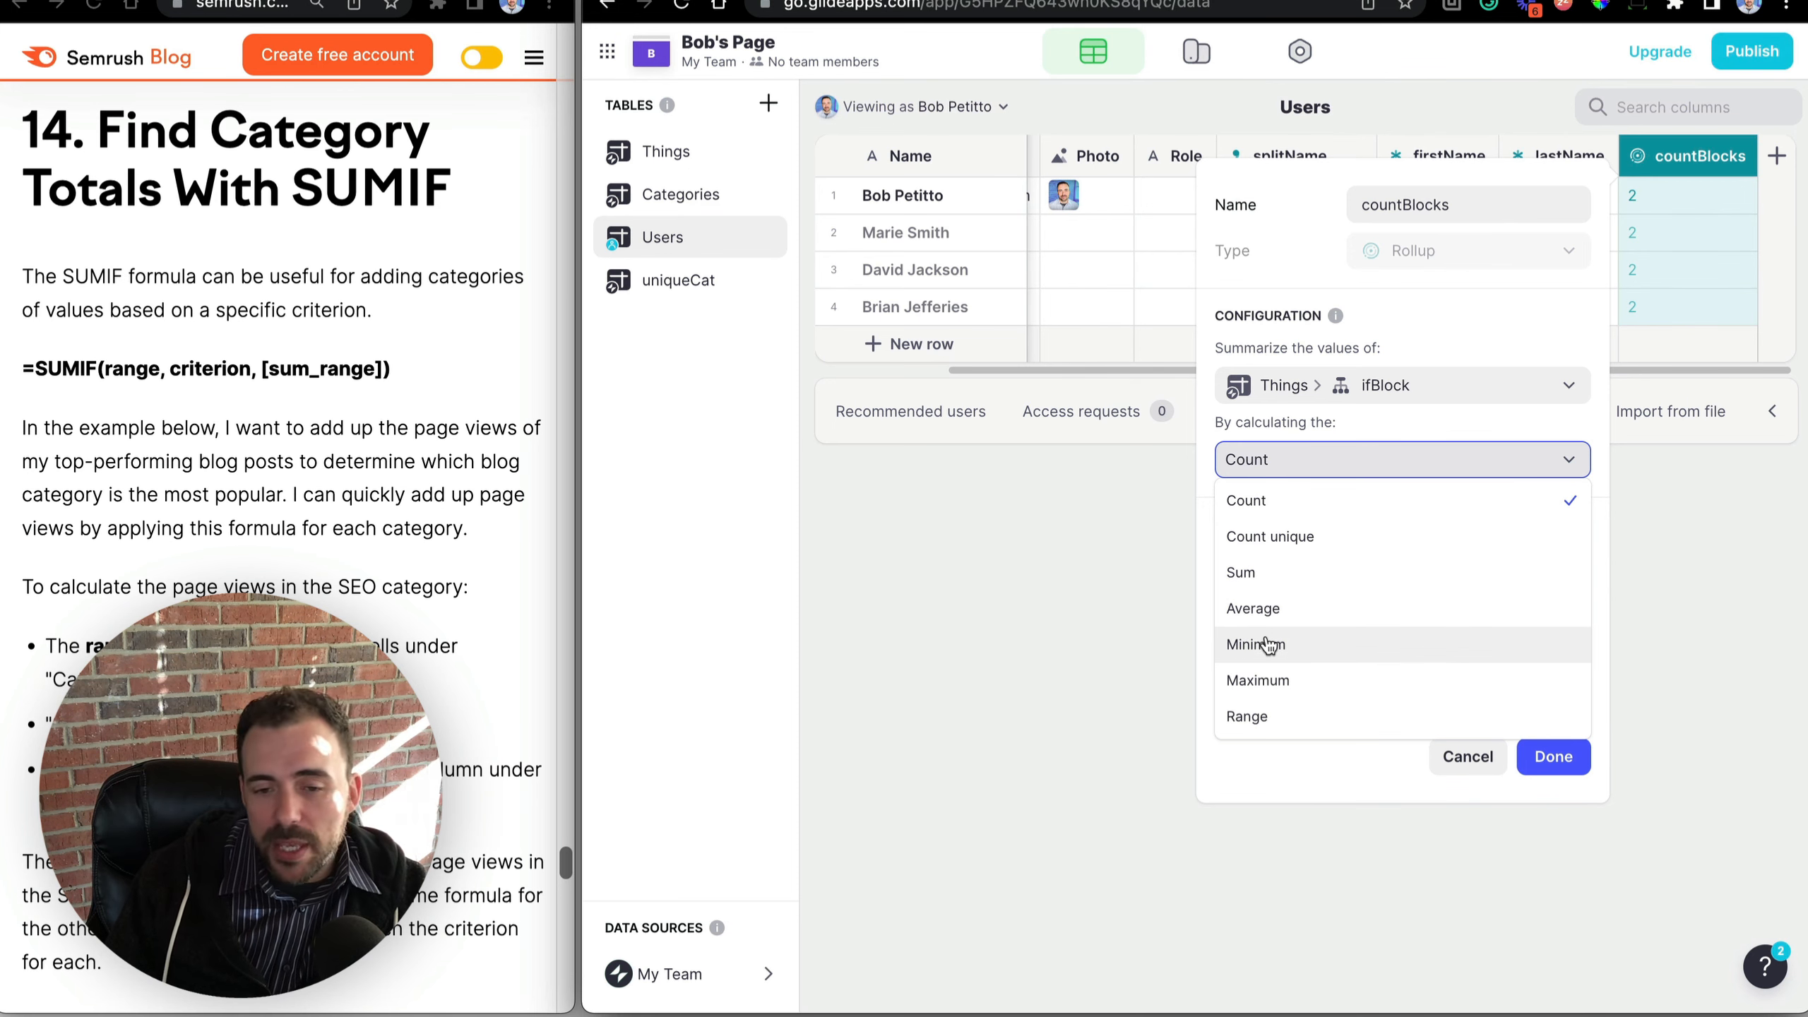
{"action": "left_click", "coordinate": [1247, 576]}
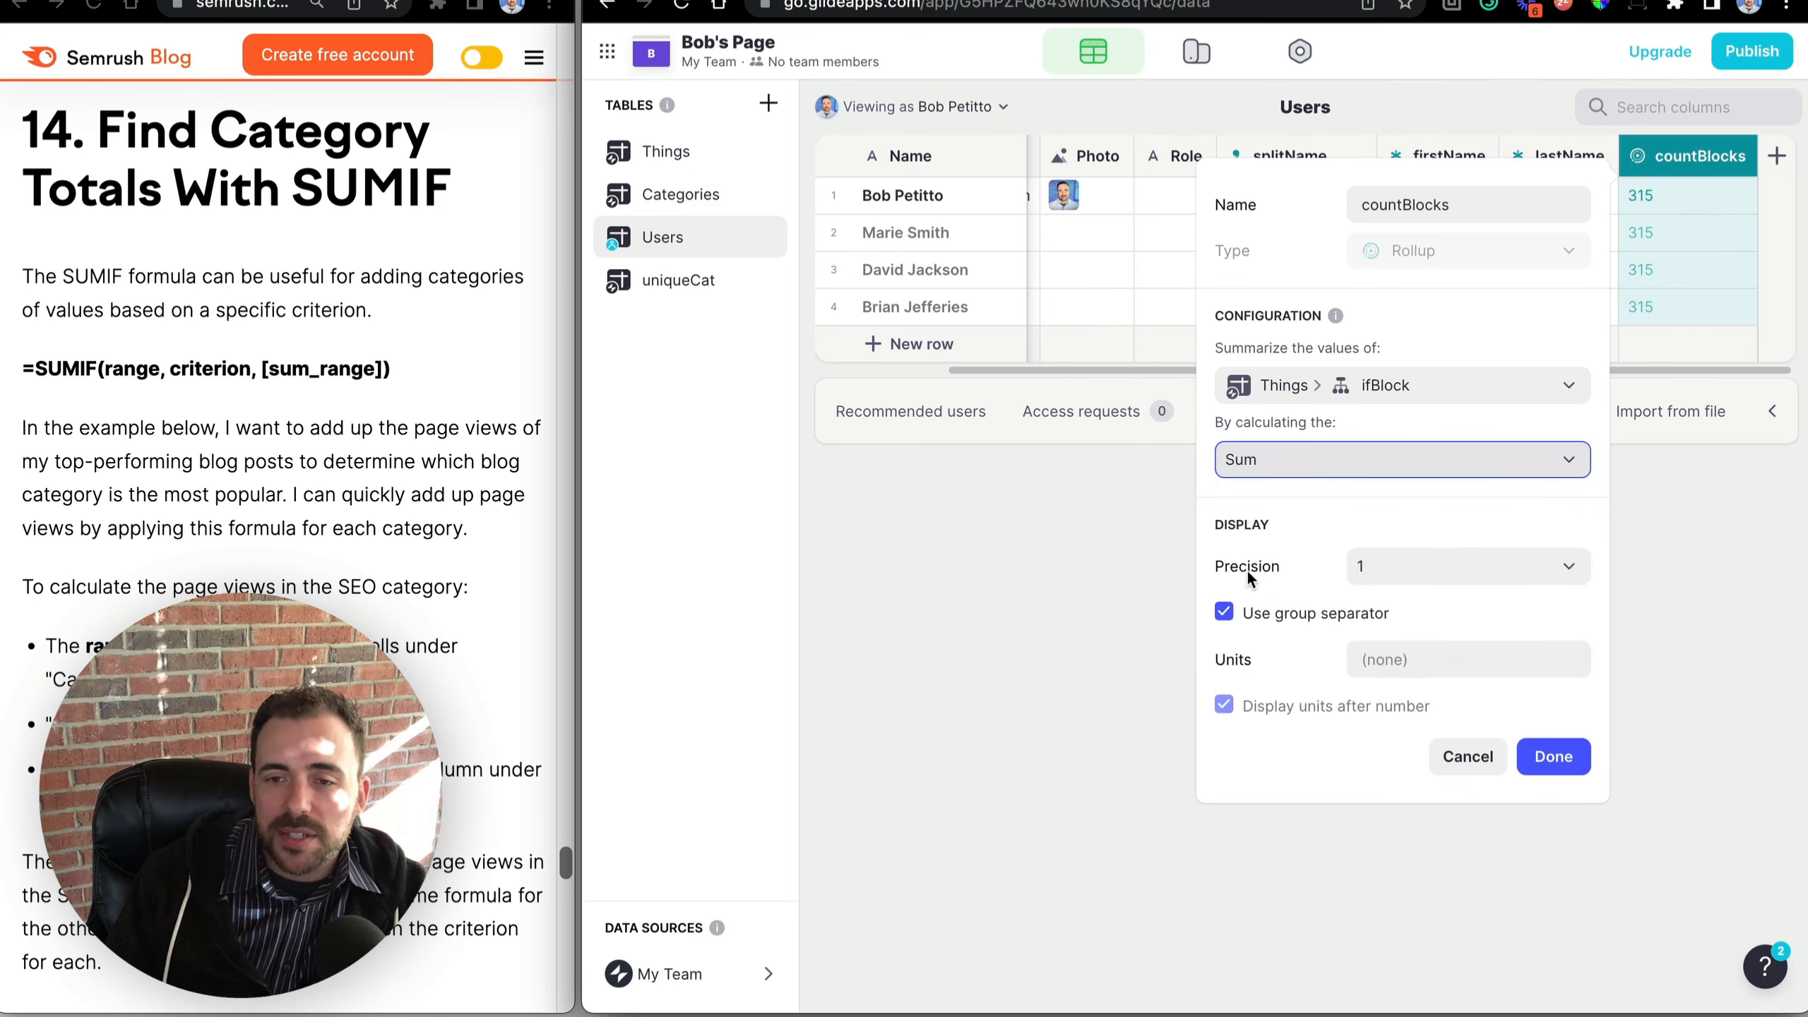
{"action": "left_click", "coordinate": [1554, 757]}
{"action": "left_click_drag", "start_coordinate": [1638, 188], "coordinate": [1641, 303]}
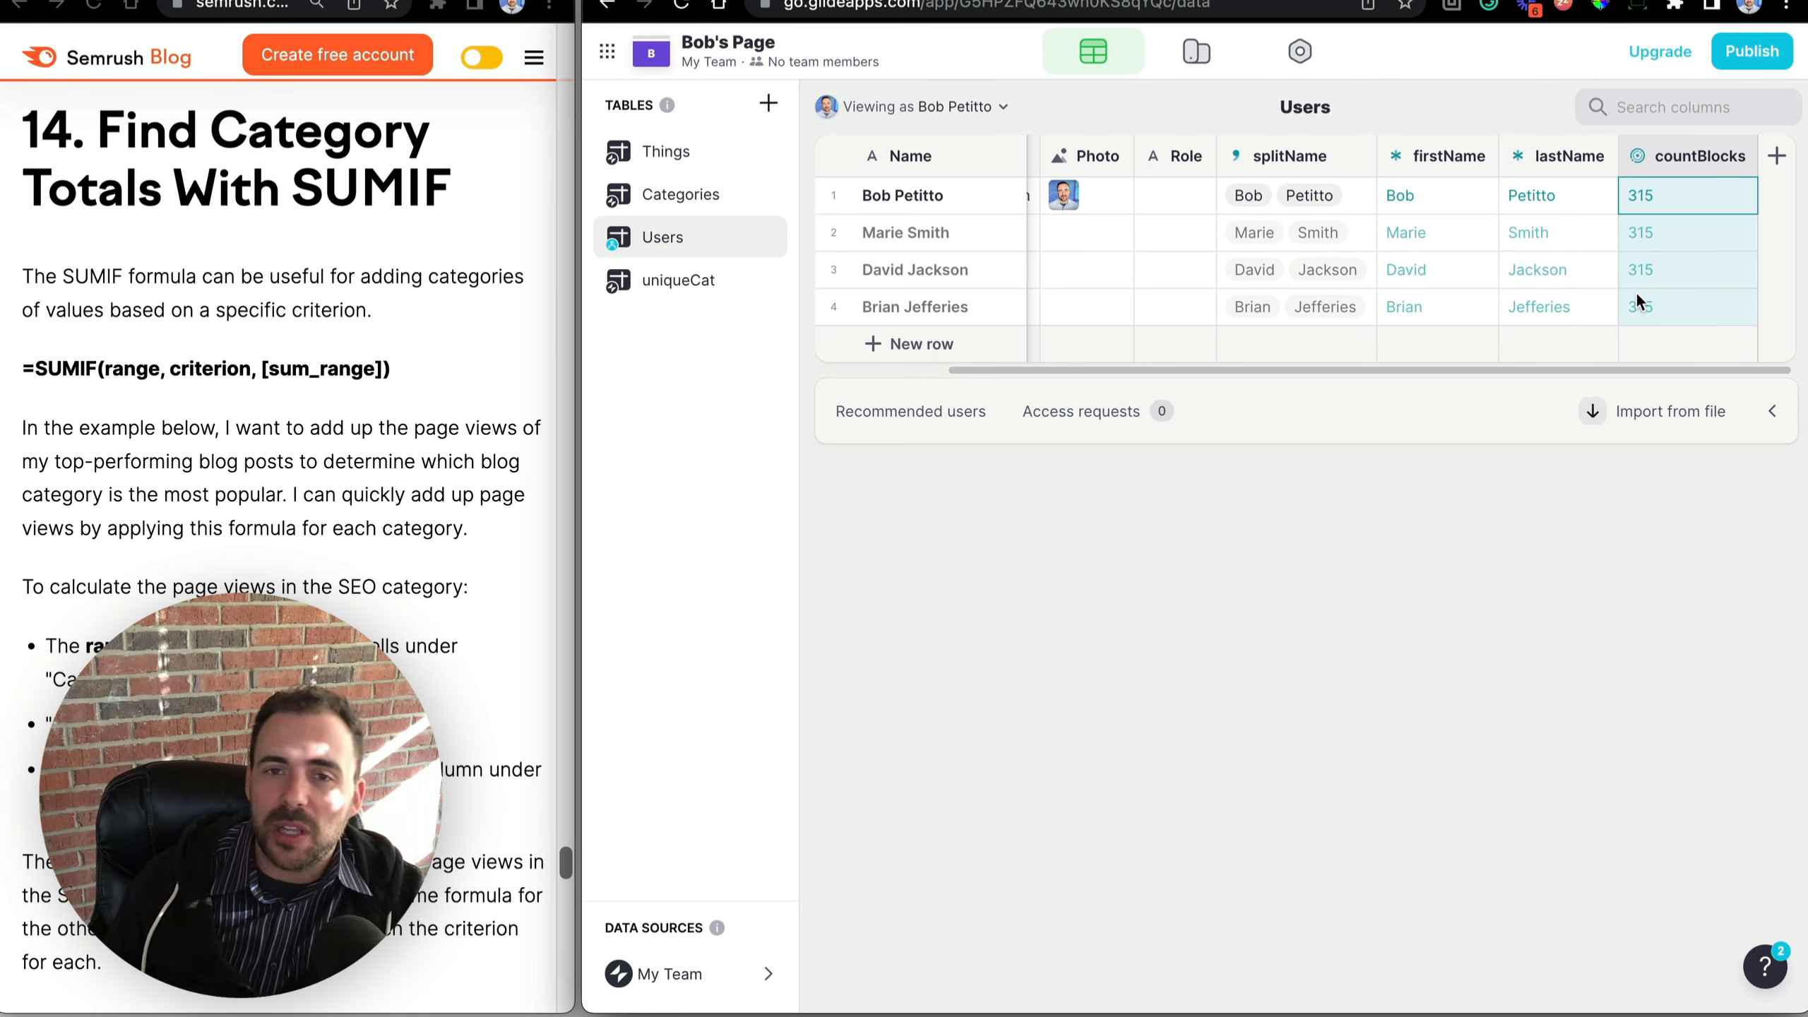
{"action": "left_click", "coordinate": [1778, 155]}
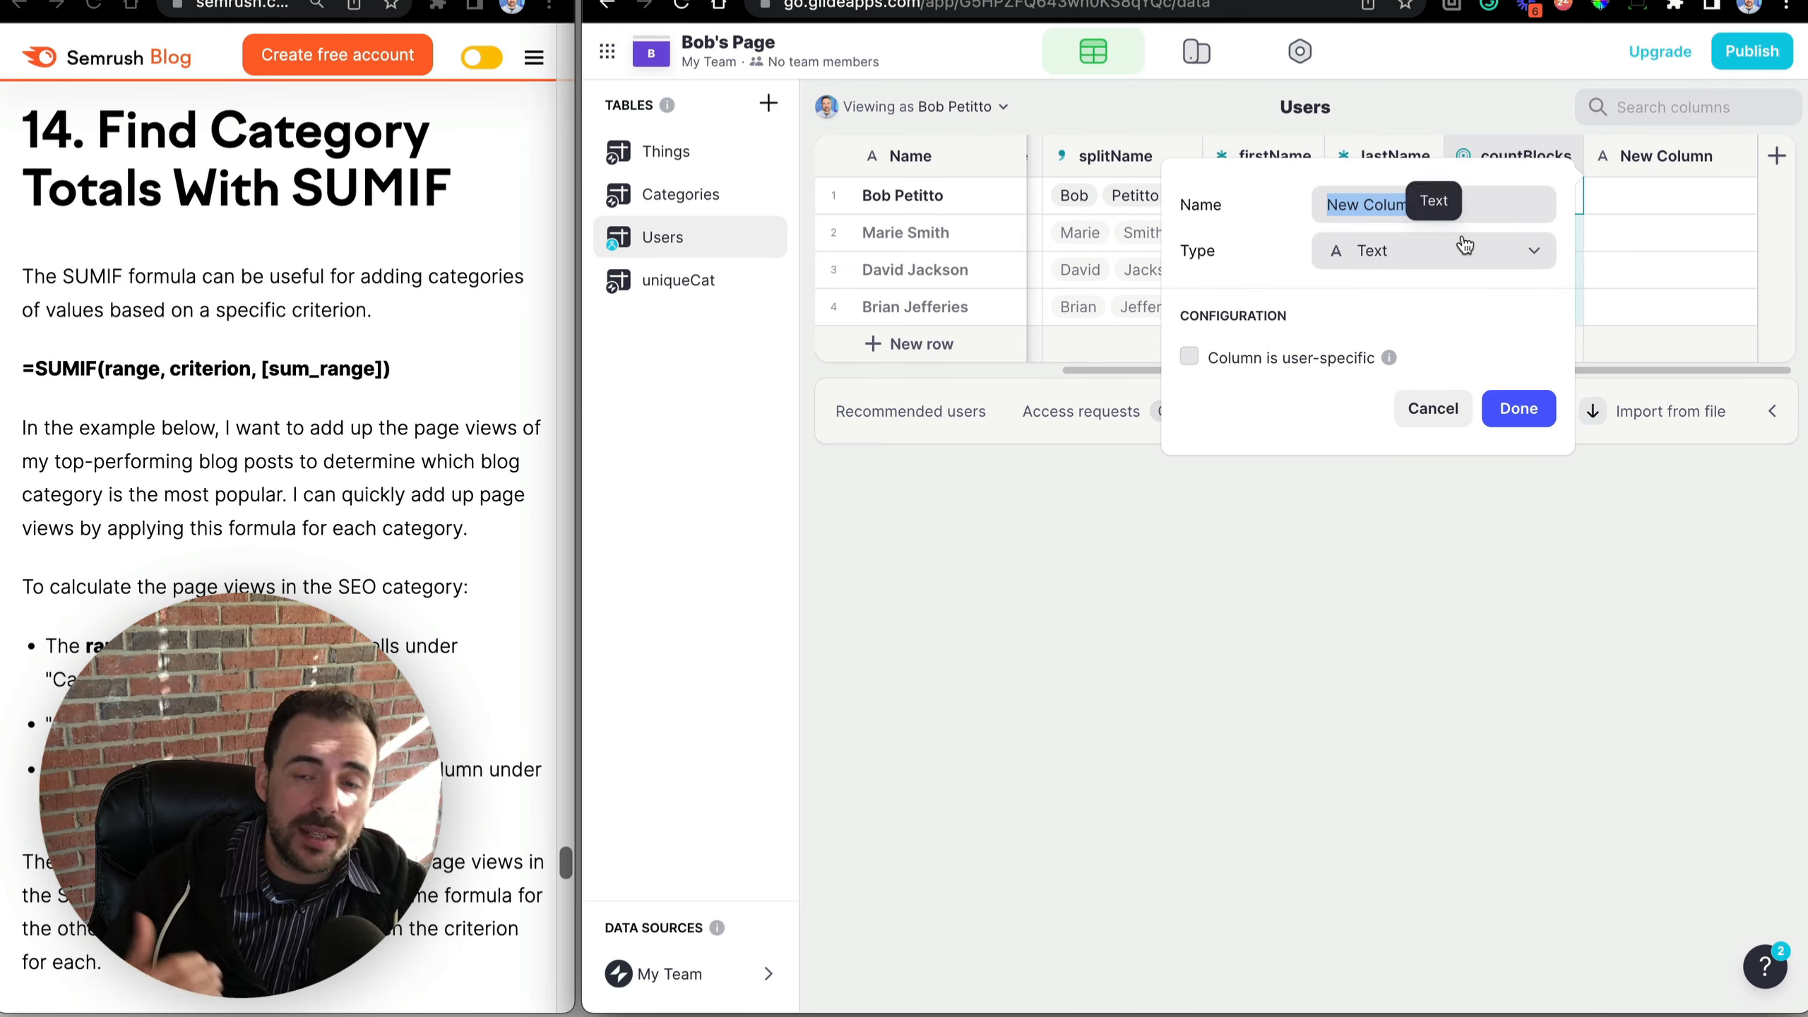
{"action": "left_click", "coordinate": [1406, 250]}
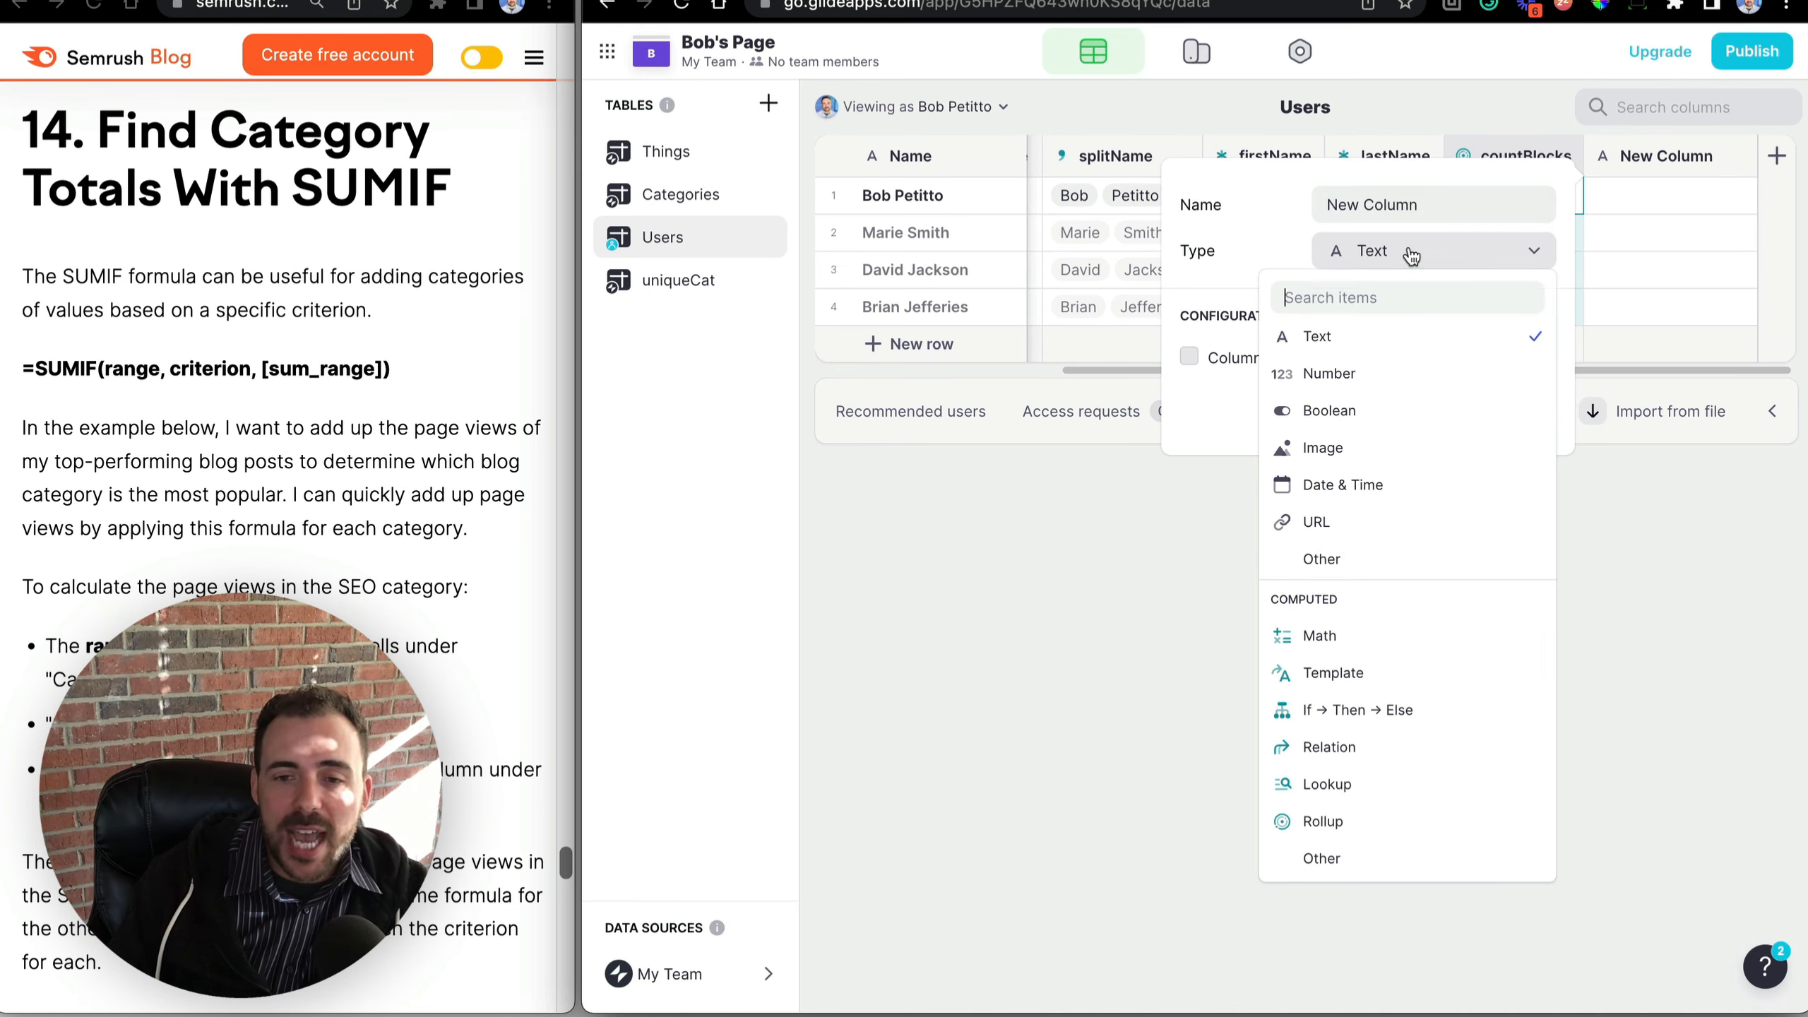
{"action": "mouse_move", "coordinate": [1363, 870]}
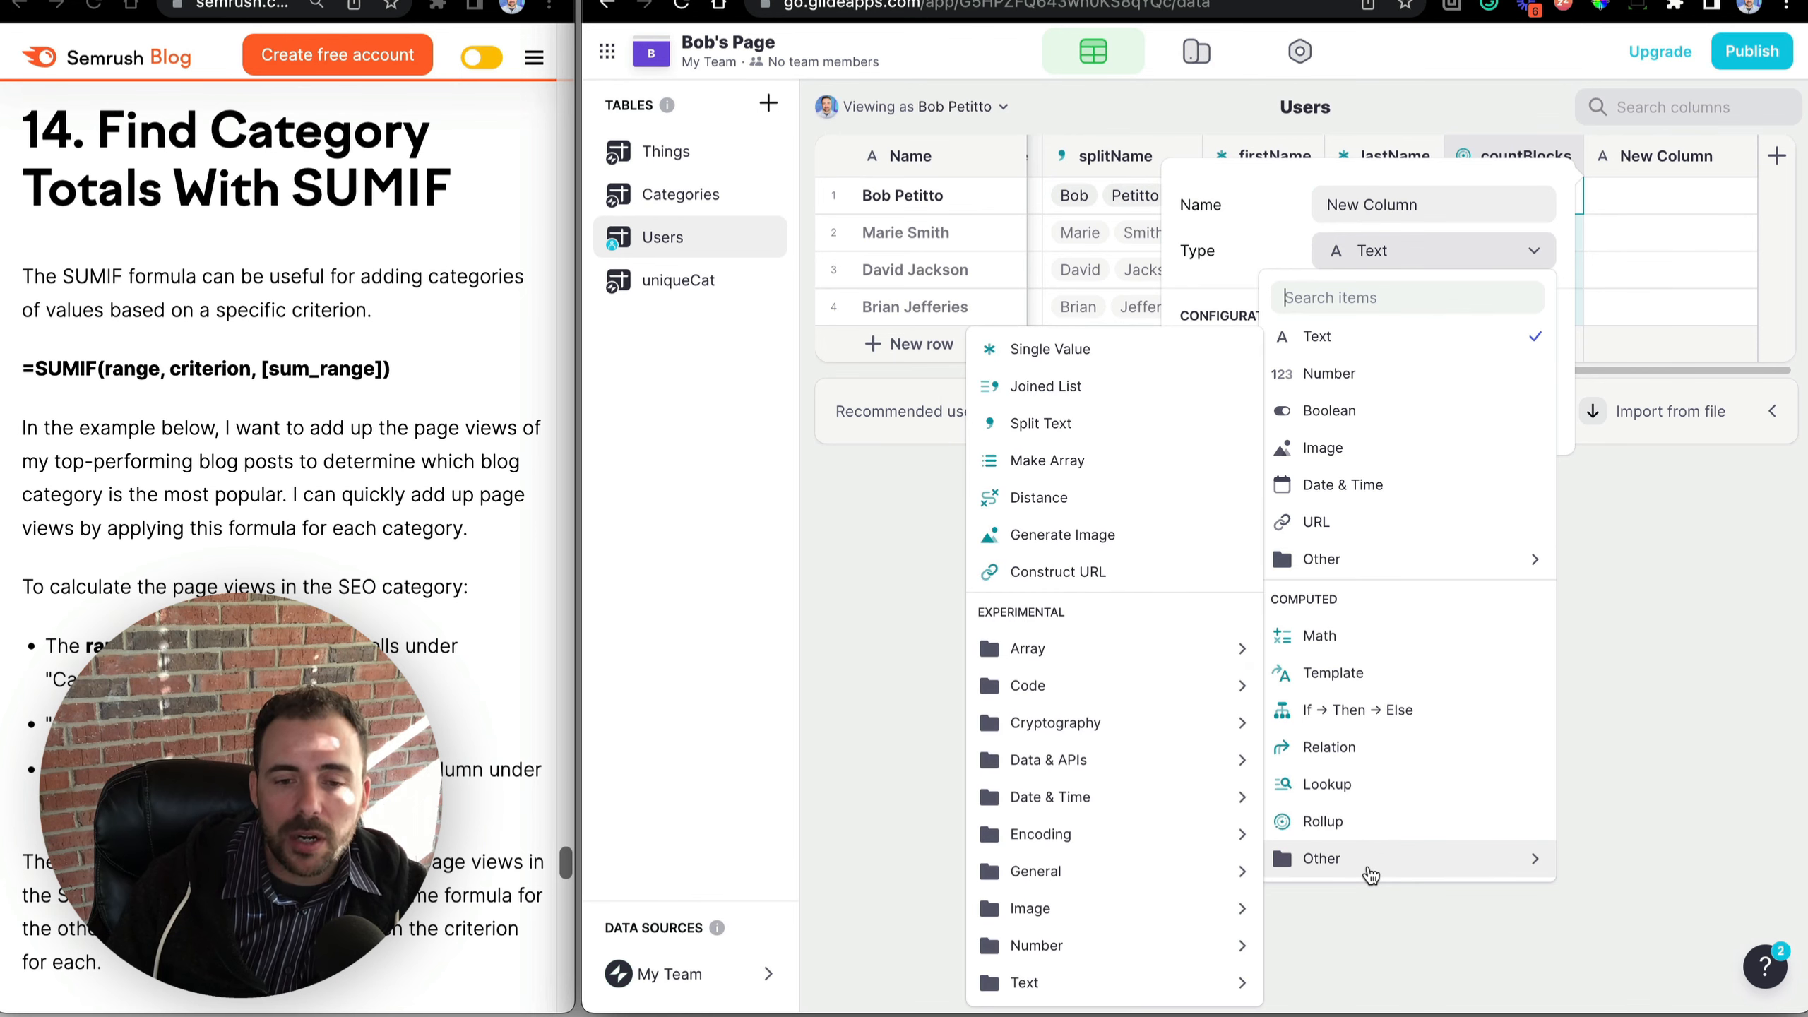
{"action": "mouse_move", "coordinate": [1115, 682]}
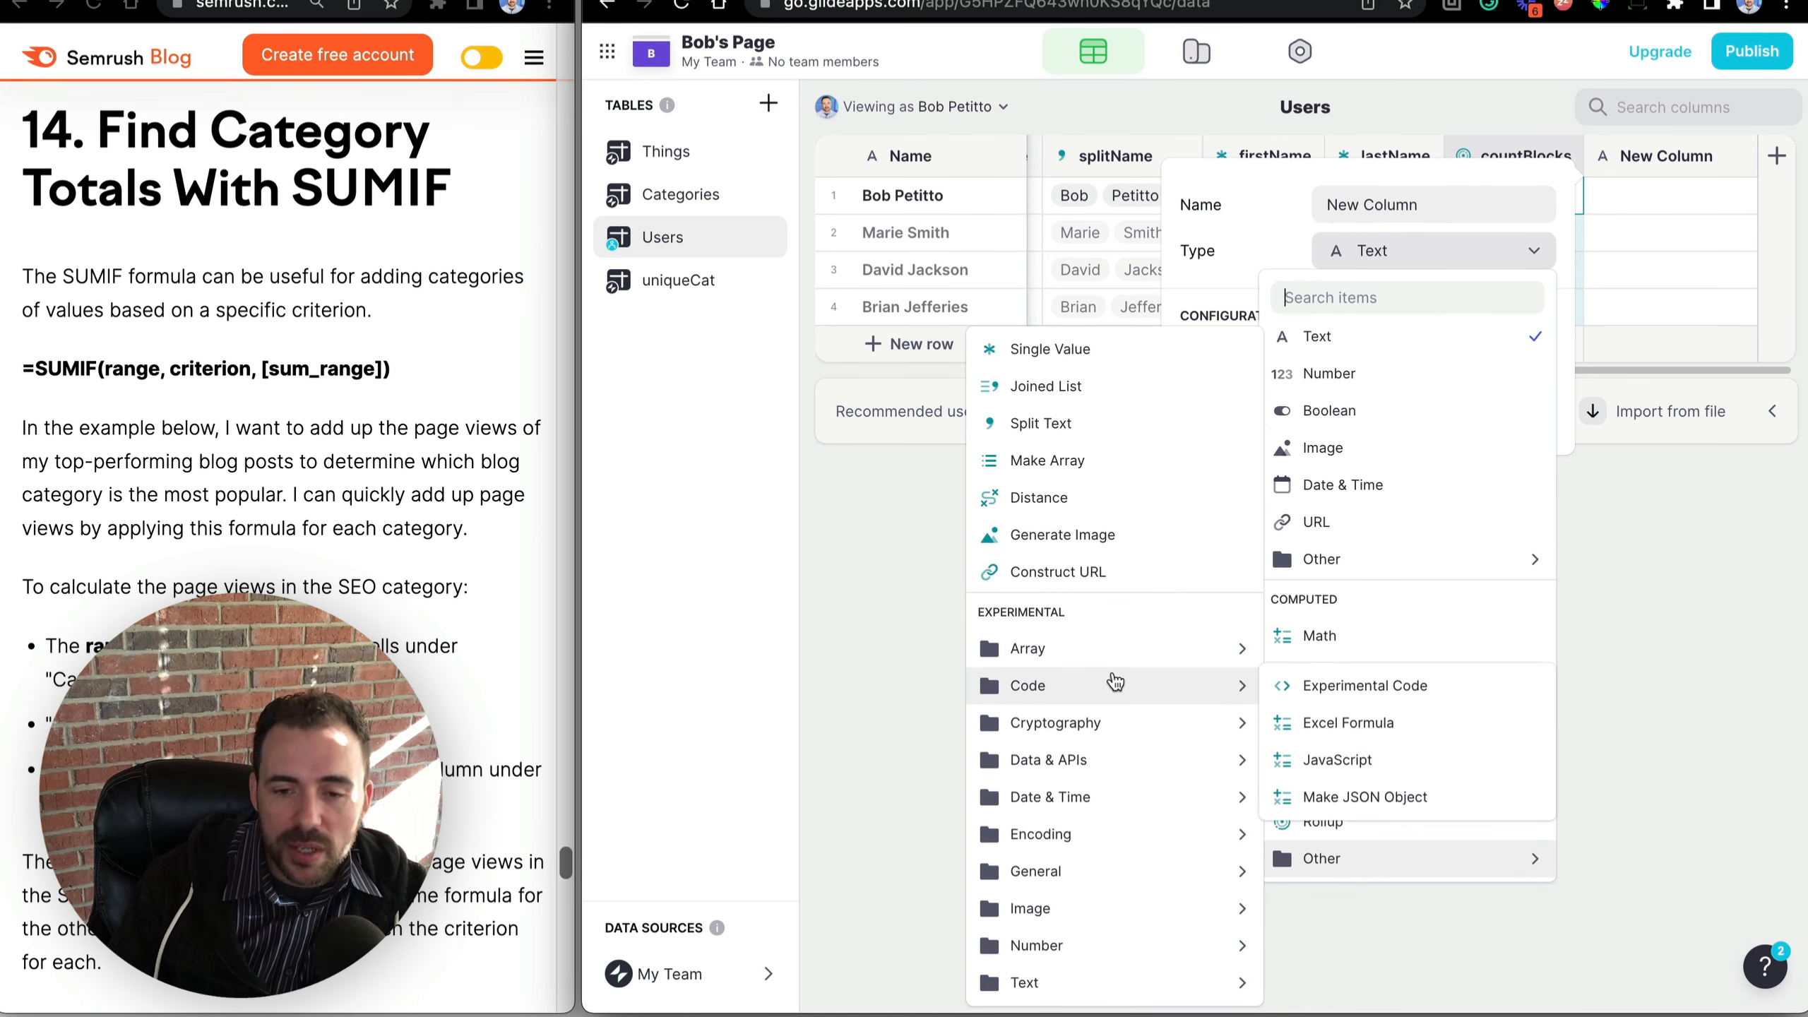
{"action": "left_click", "coordinate": [1381, 726]}
{"action": "left_click", "coordinate": [1210, 503]}
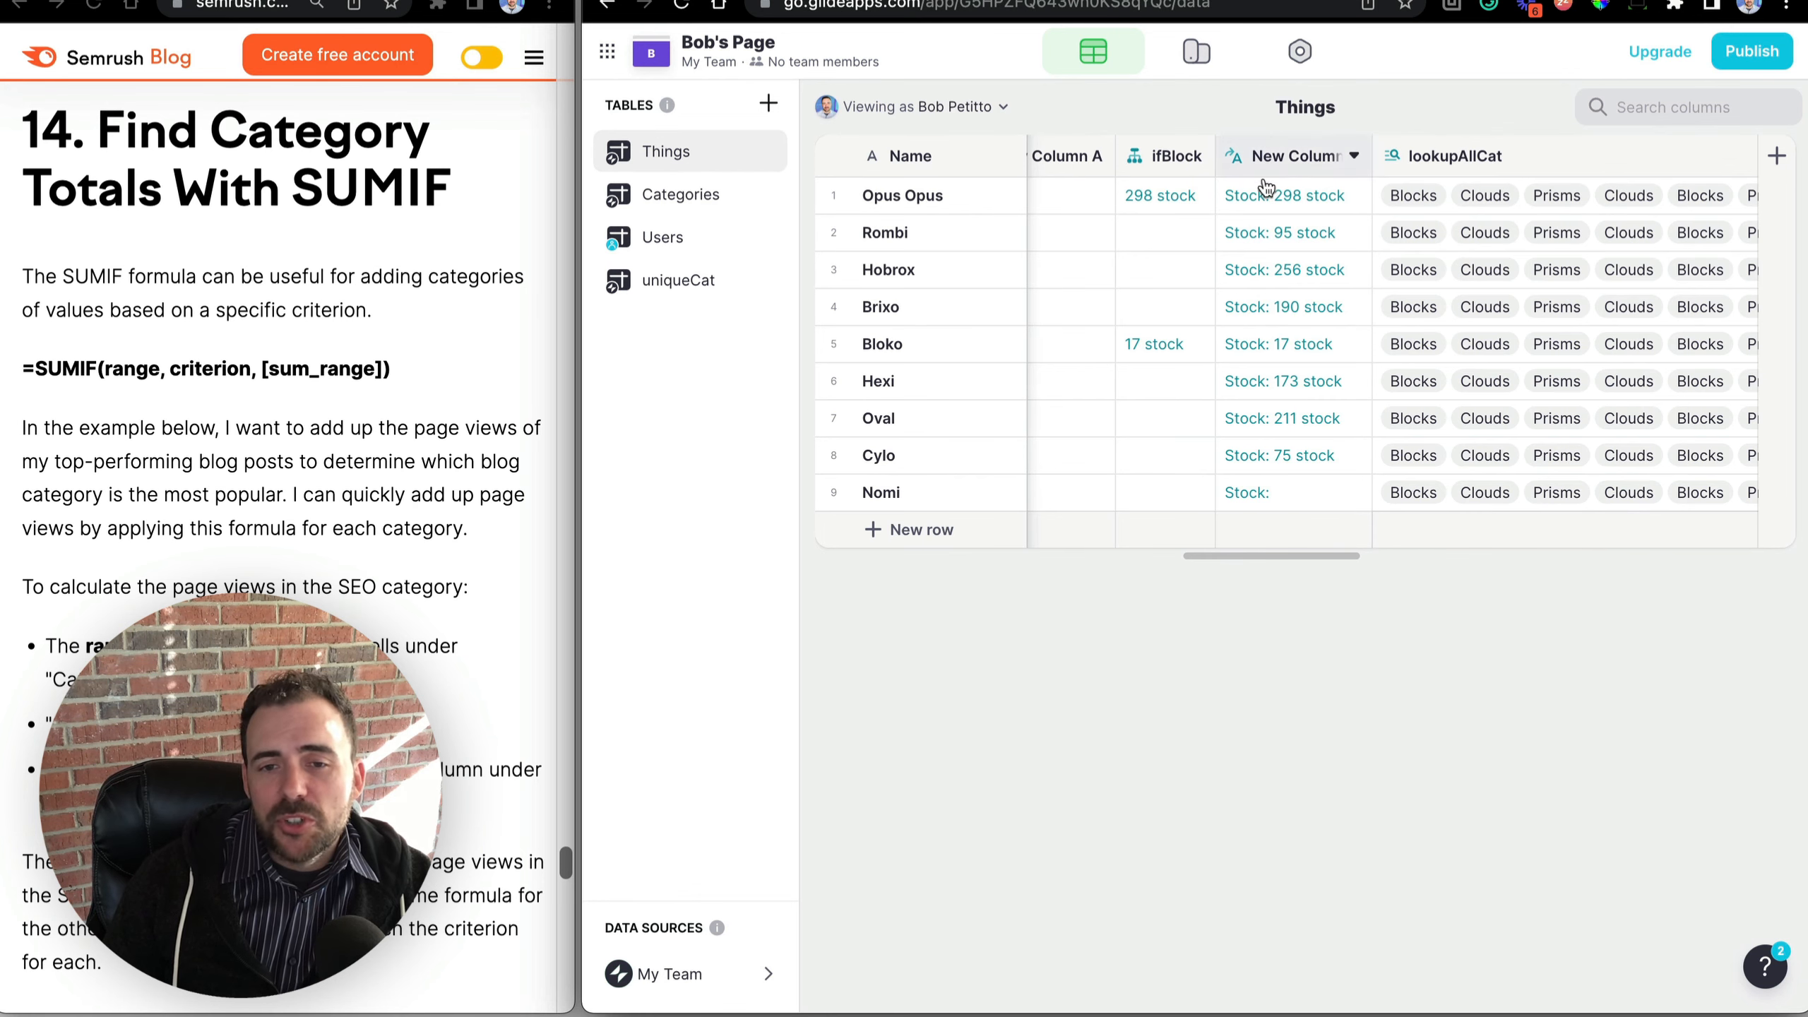
Add a column directly after New Column B in the Things table and set its type to Excel Formula.
{"action": "left_click_drag", "start_coordinate": [1264, 187], "coordinate": [1271, 502]}
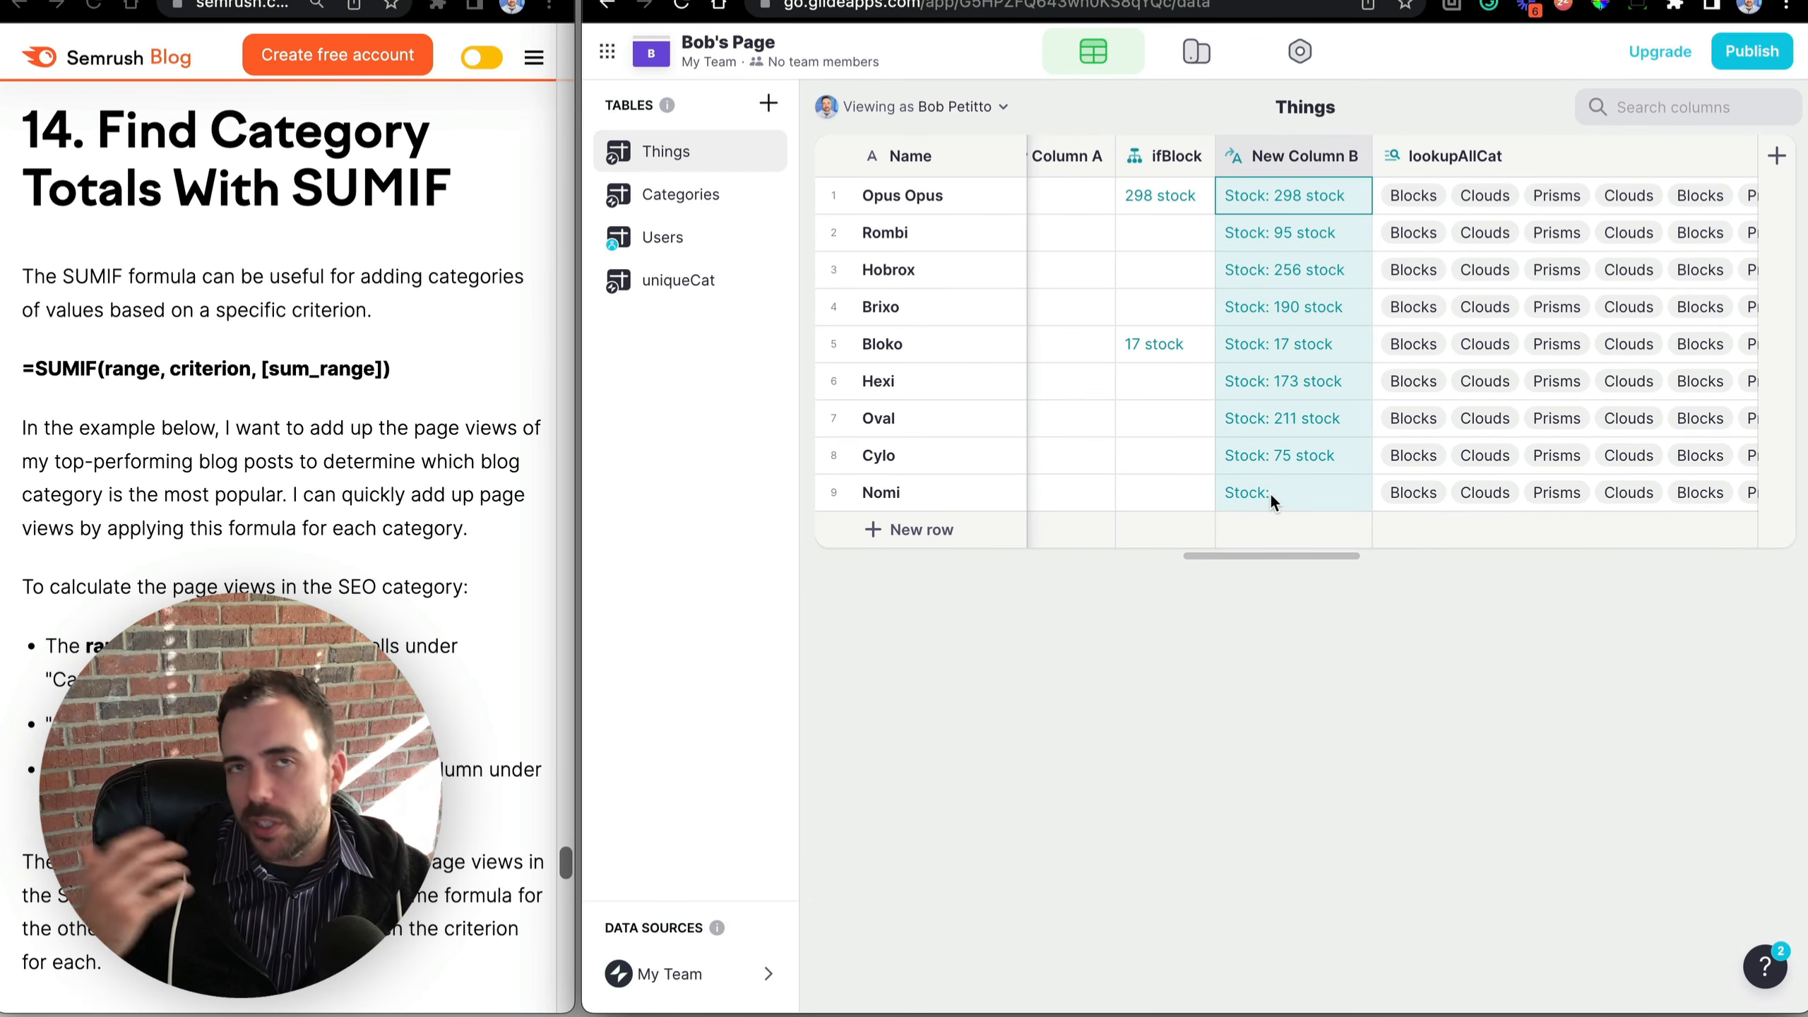
{"action": "left_click", "coordinate": [1356, 159]}
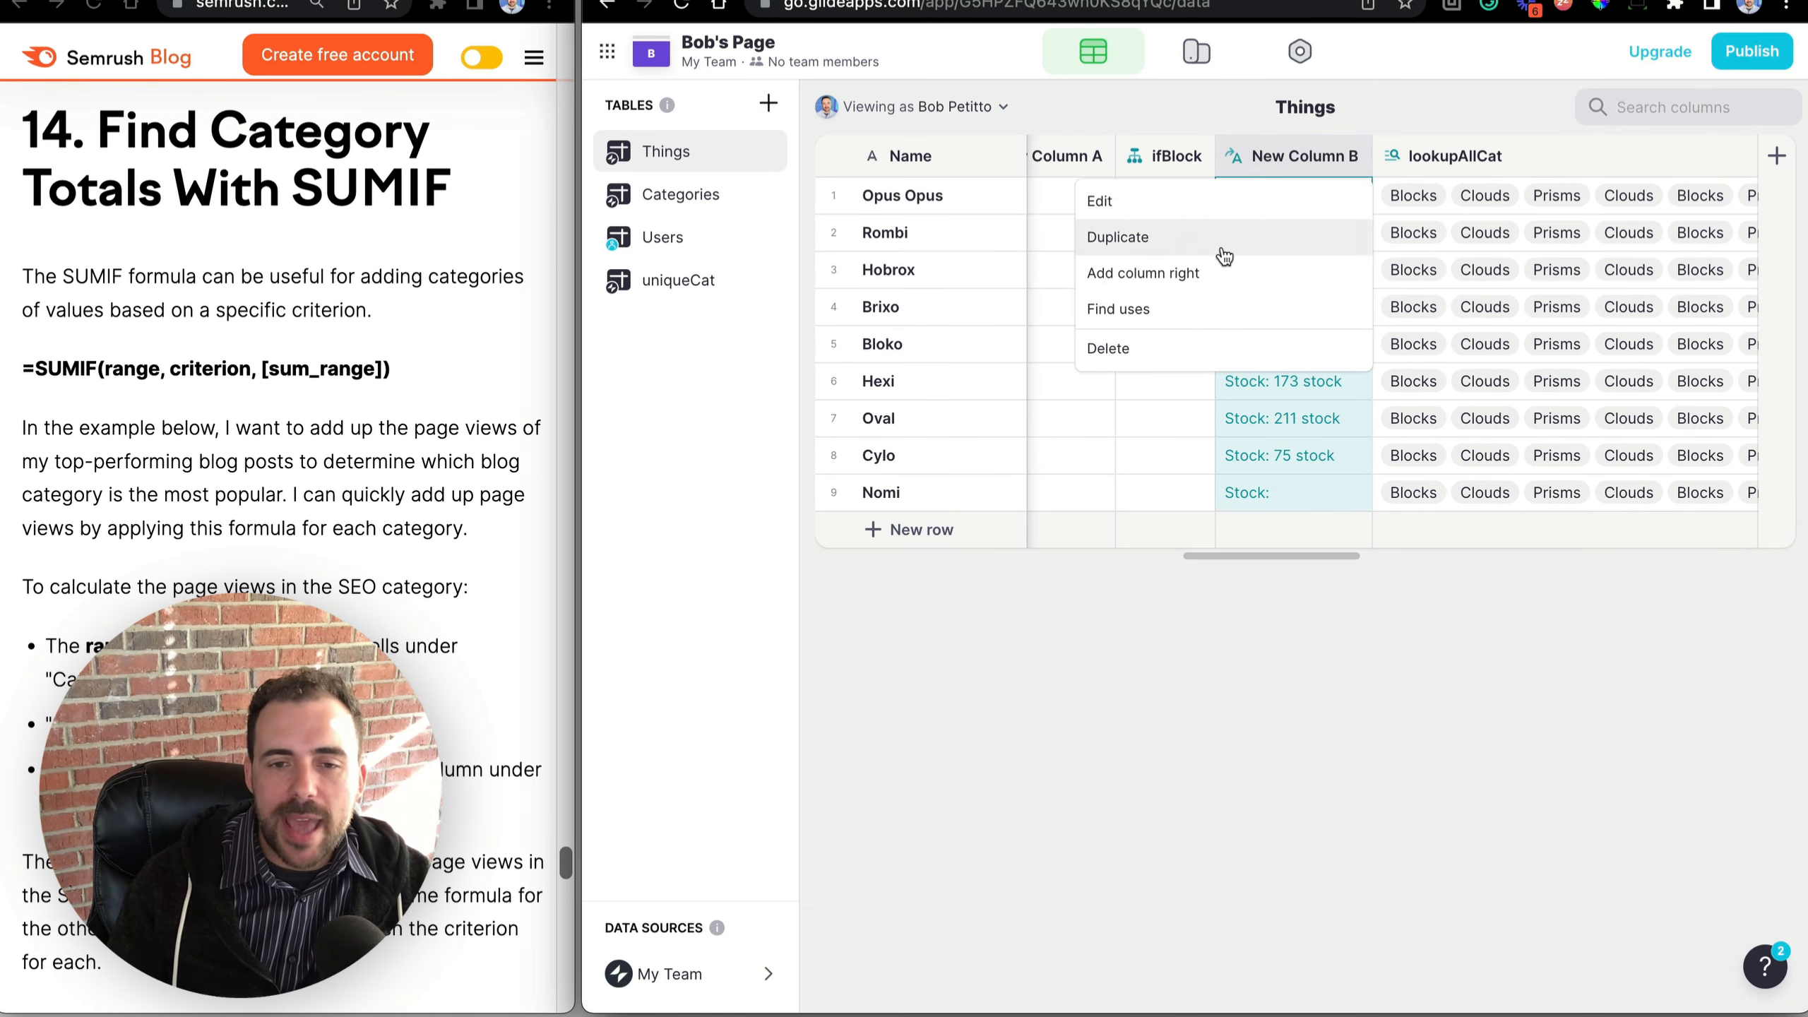
{"action": "left_click", "coordinate": [1222, 267]}
{"action": "left_click", "coordinate": [1247, 254]}
{"action": "mouse_move", "coordinate": [1161, 858]}
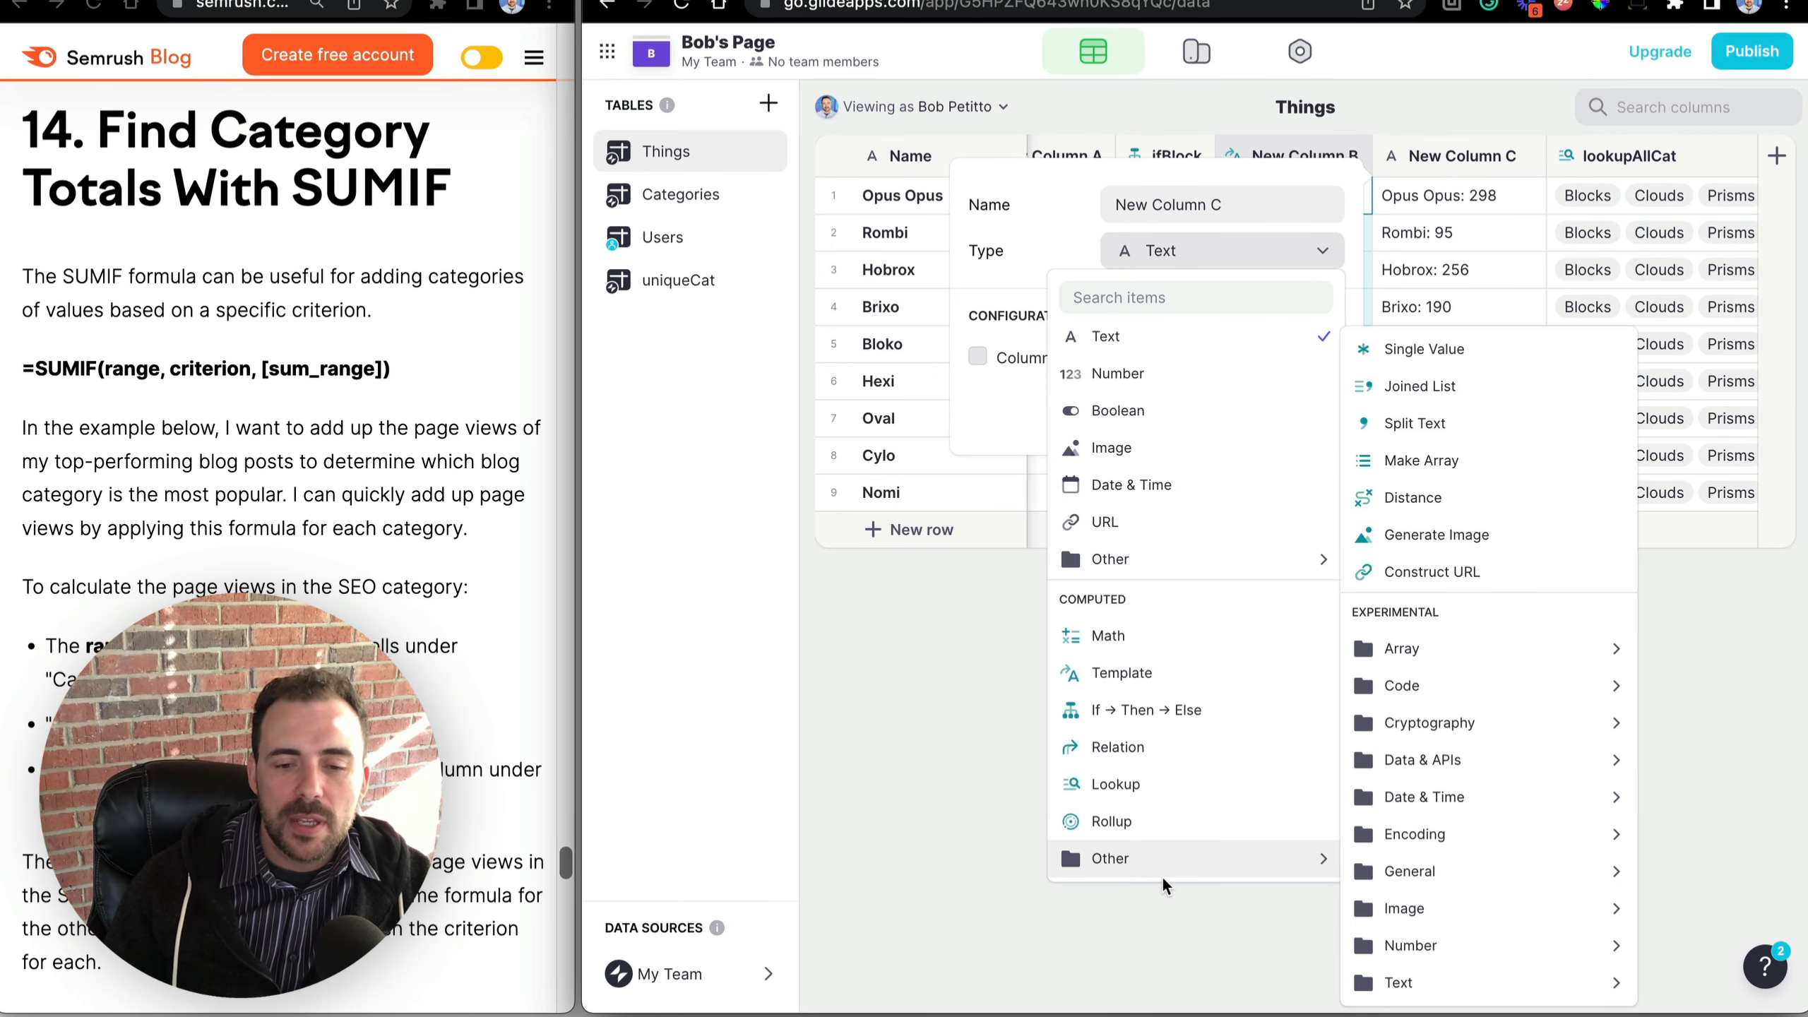
{"action": "mouse_move", "coordinate": [1509, 687]}
{"action": "left_click", "coordinate": [1153, 732]}
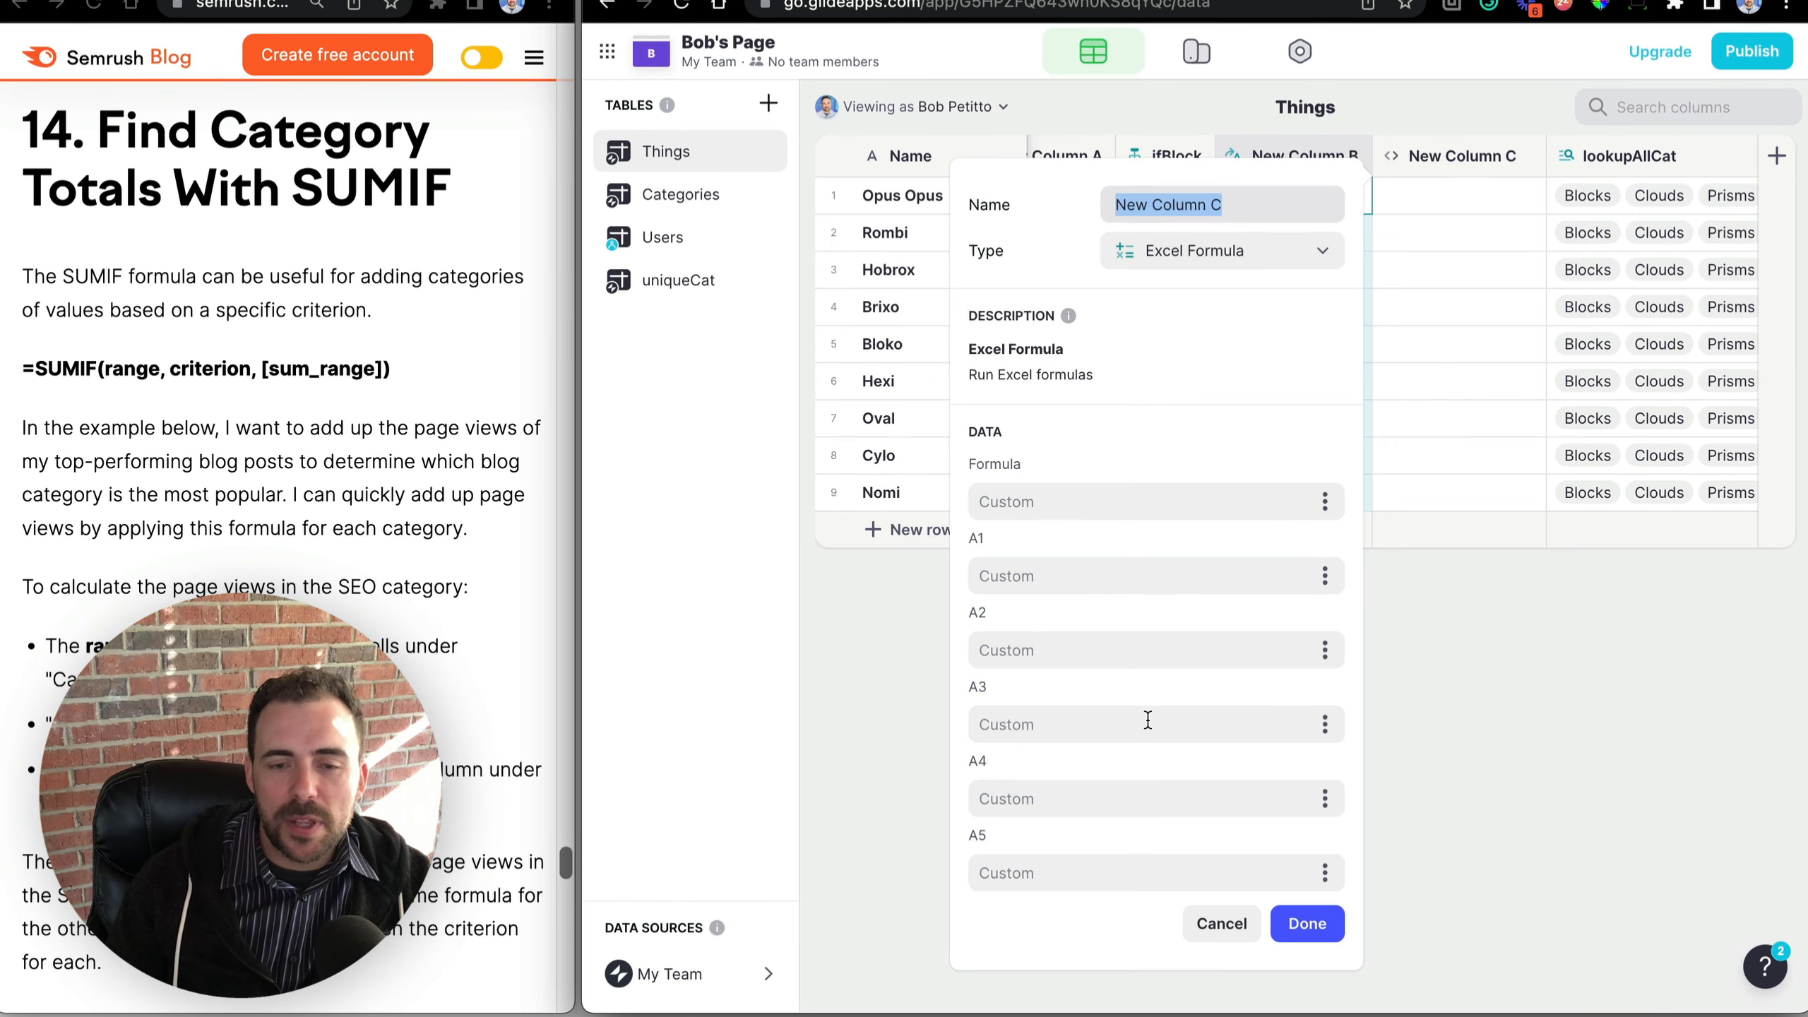
Enter the formula "Stock: "&A1 in New Column C, assign the Stock column to A1 and save.
{"action": "left_click", "coordinate": [1032, 504]}
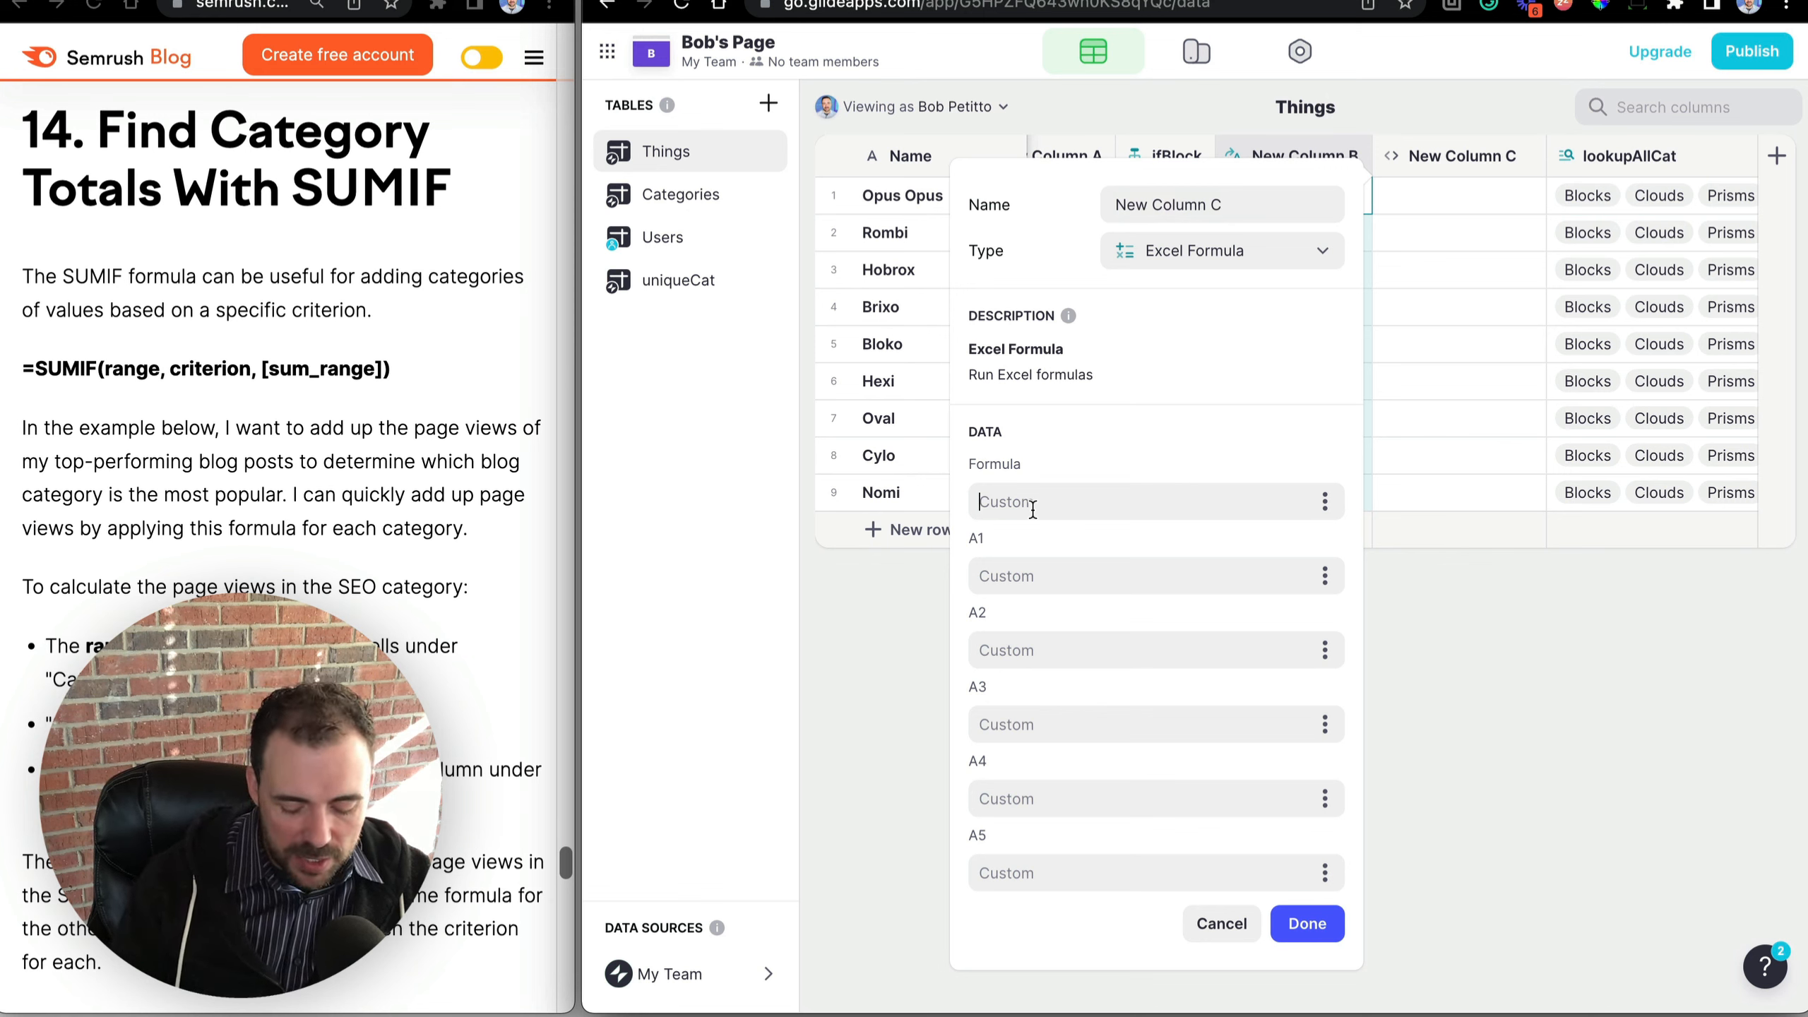
{"action": "type", "text": "\"Stock"}
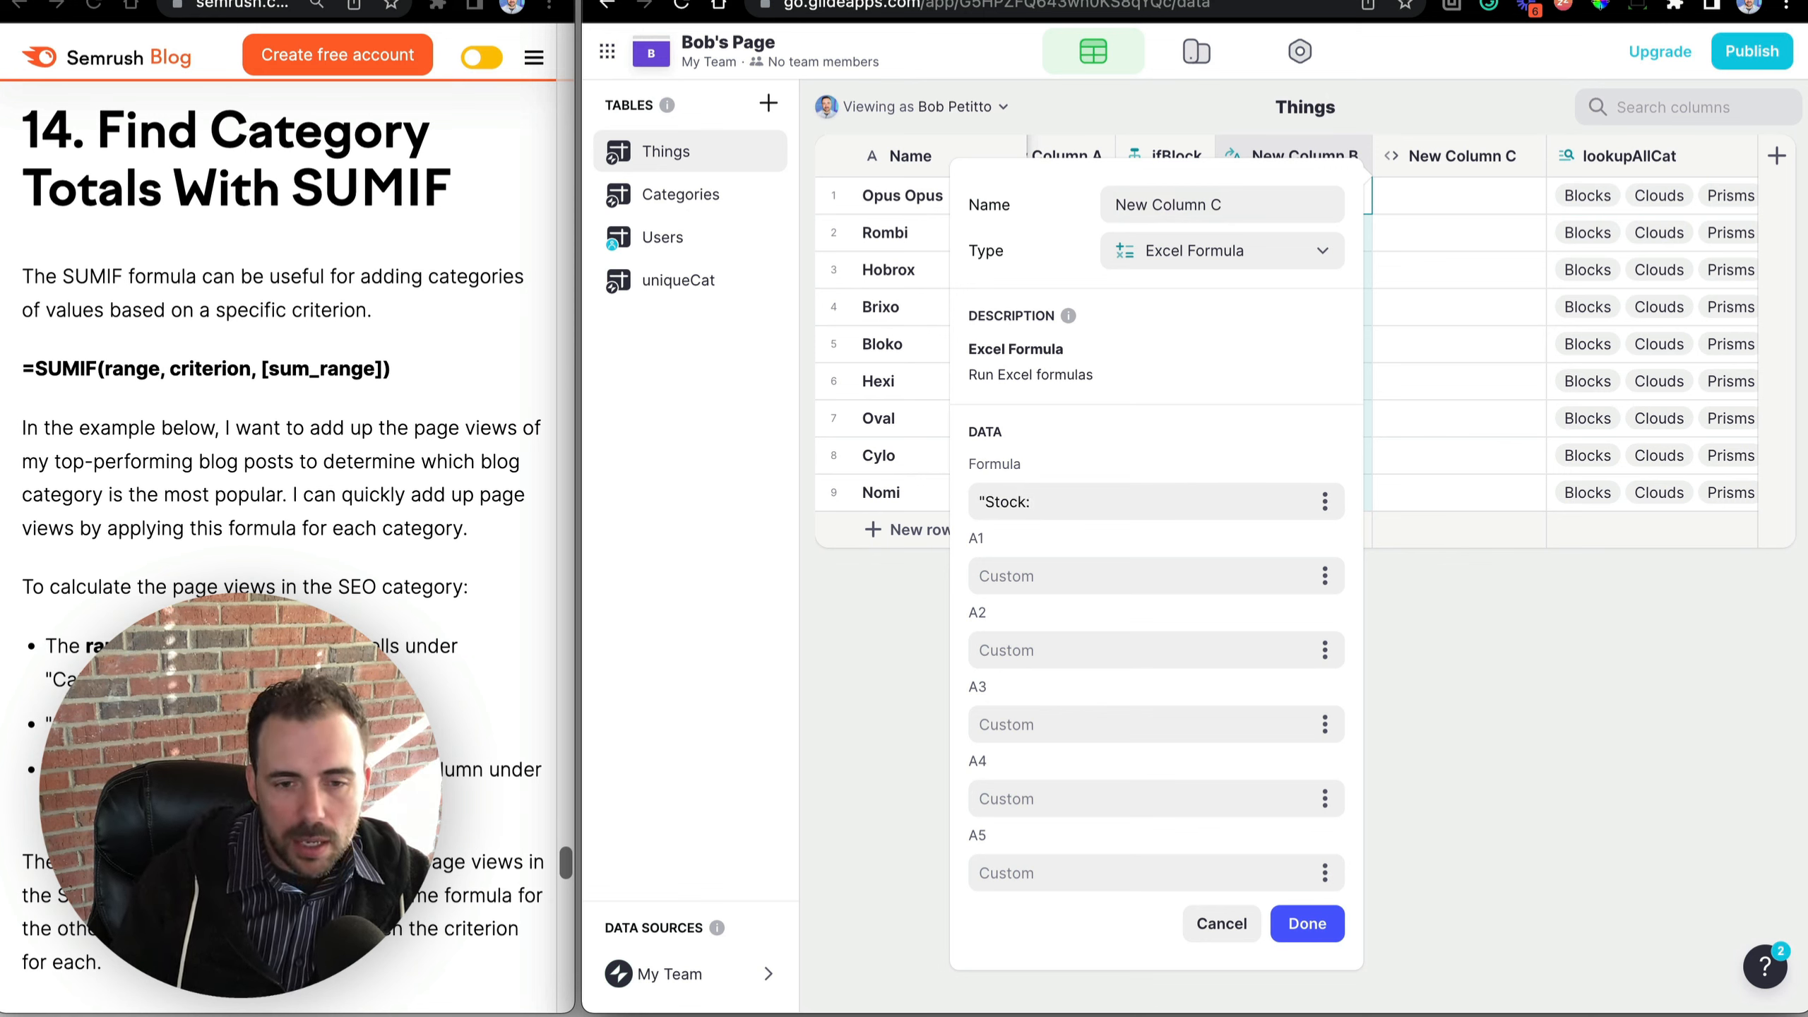
{"action": "type", "text": ": \"&"}
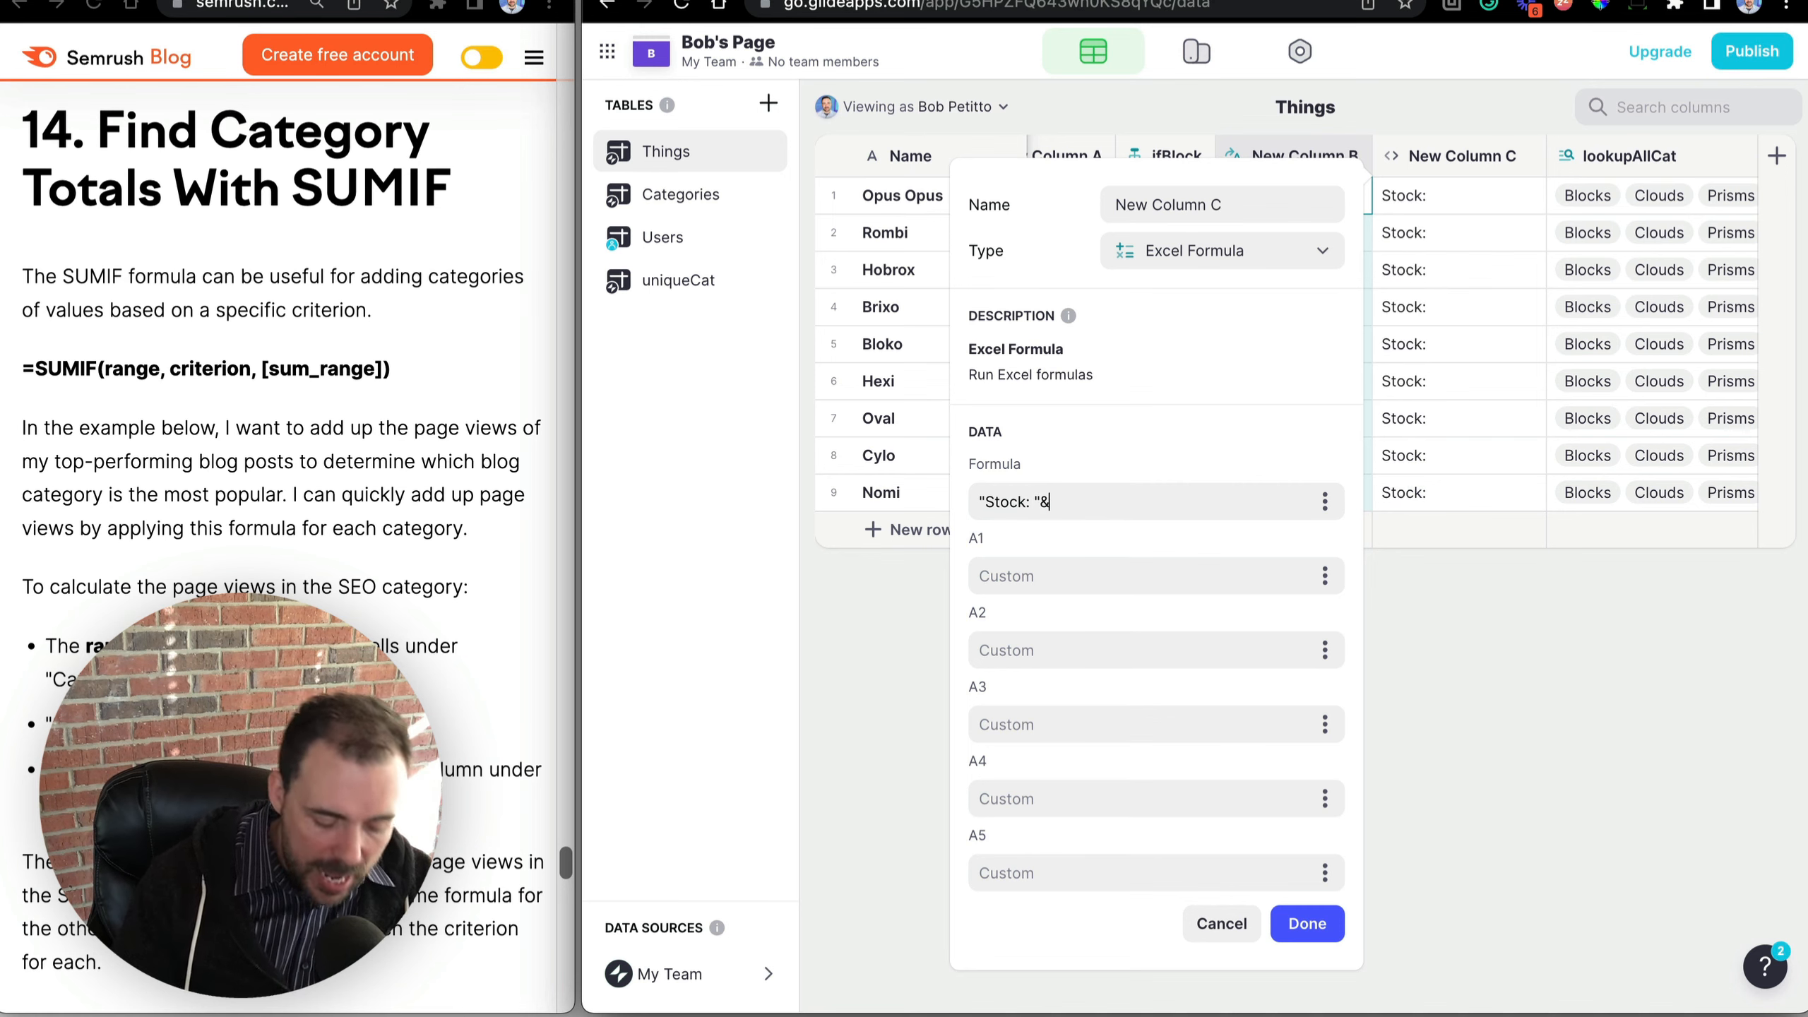
{"action": "type", "text": "A1"}
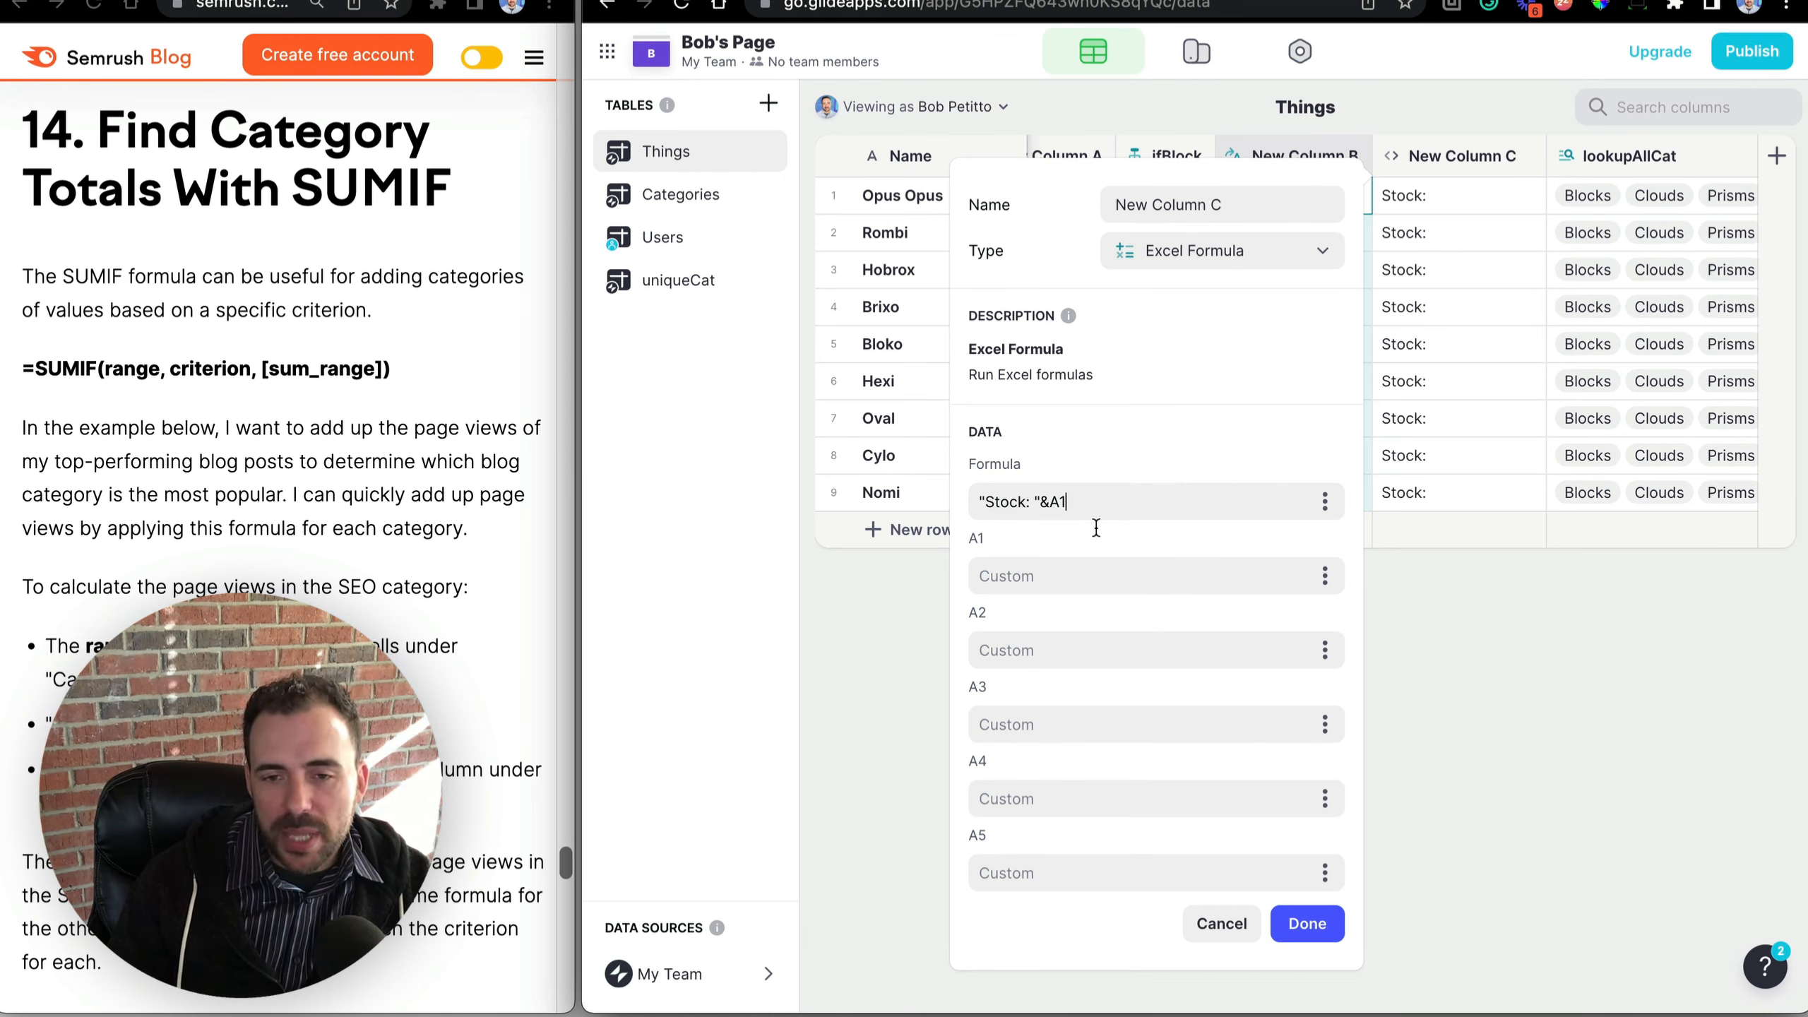
{"action": "left_click", "coordinate": [1325, 576]}
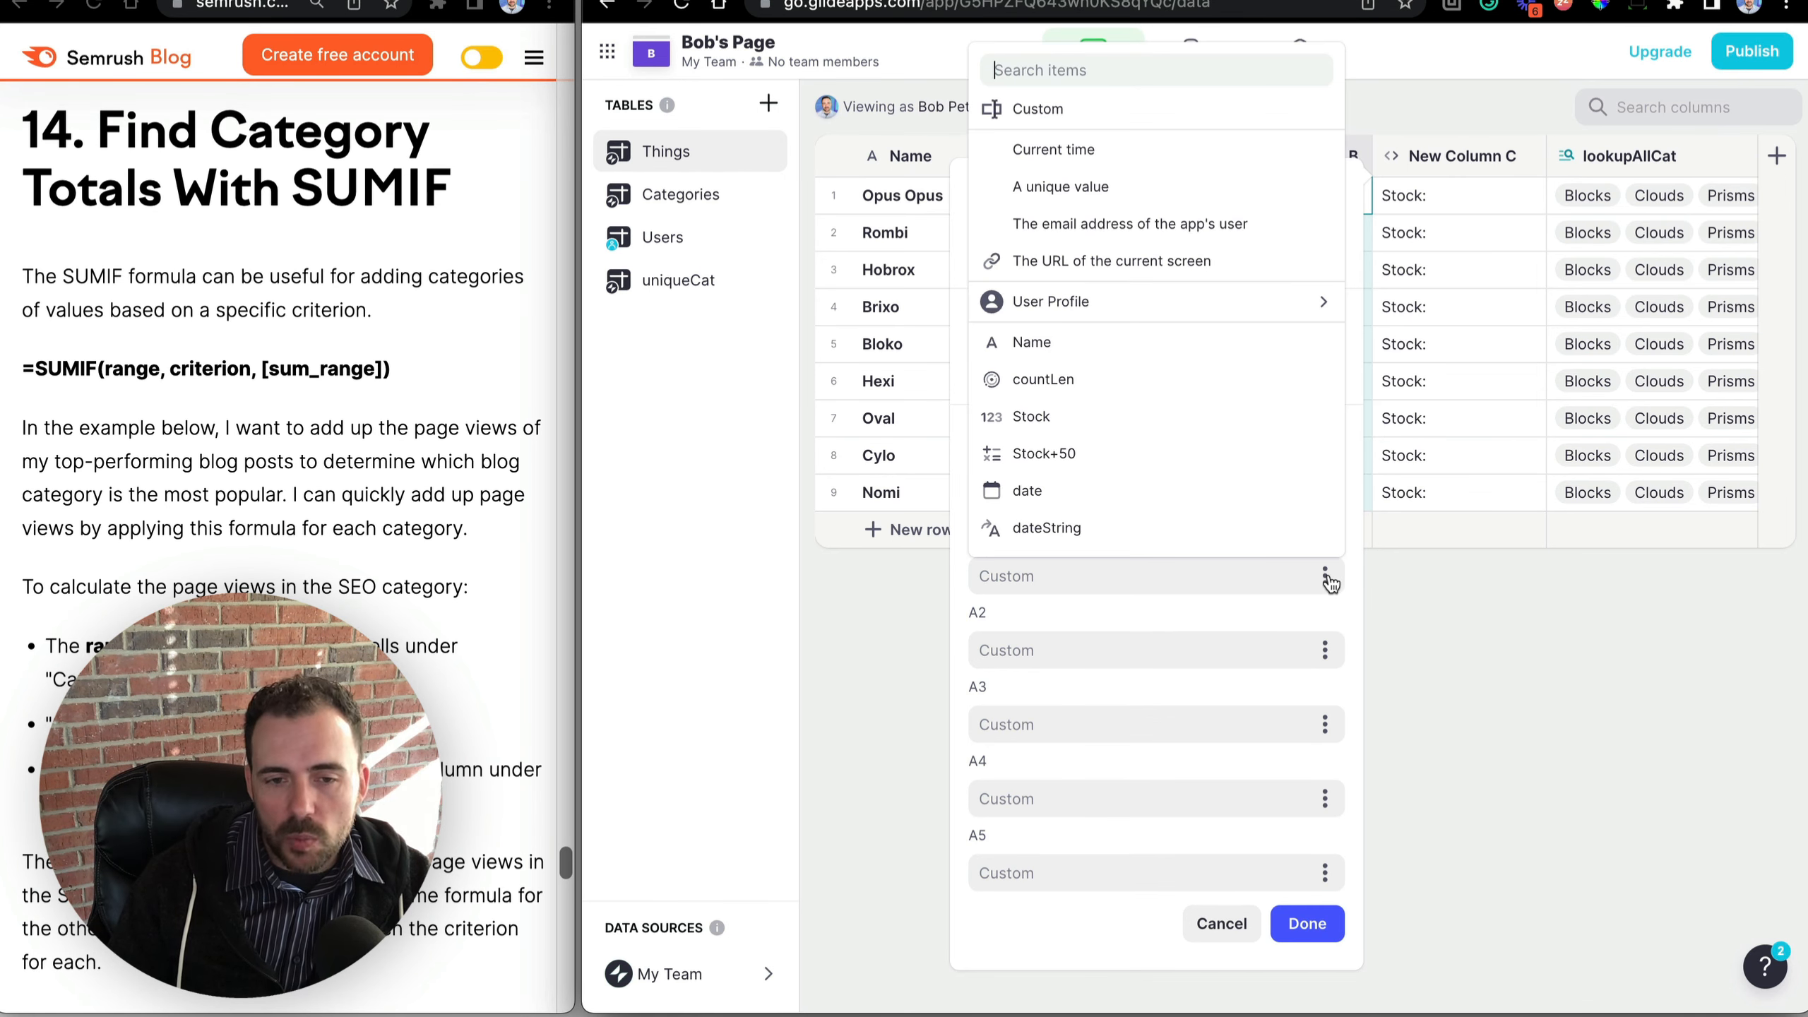
{"action": "left_click", "coordinate": [1066, 434]}
{"action": "left_click", "coordinate": [1289, 931]}
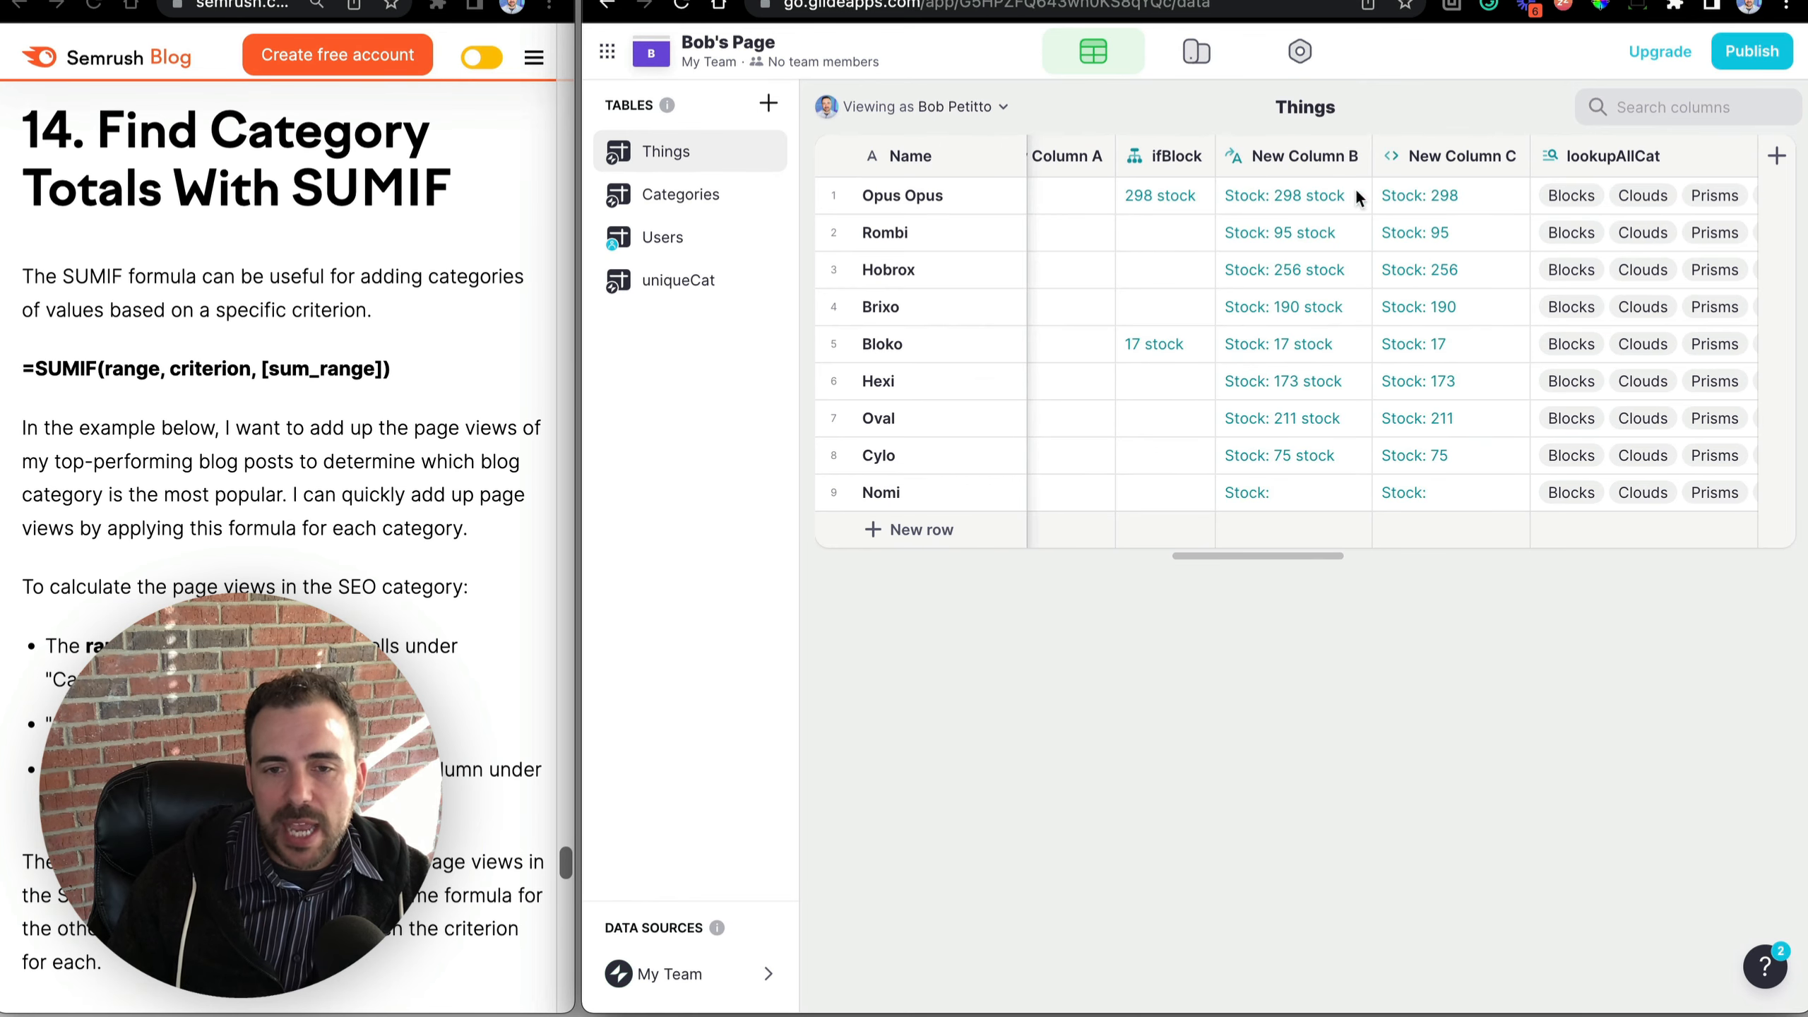
Compare the values of New Column B and New Column C row by row from Rombi to Cylo.
{"action": "left_click", "coordinate": [1292, 237]}
{"action": "key", "text": "Down"}
{"action": "key", "text": "Down"}
{"action": "key", "text": "Down"}
{"action": "key", "text": "Down"}
{"action": "key", "text": "Down"}
{"action": "key", "text": "Down"}
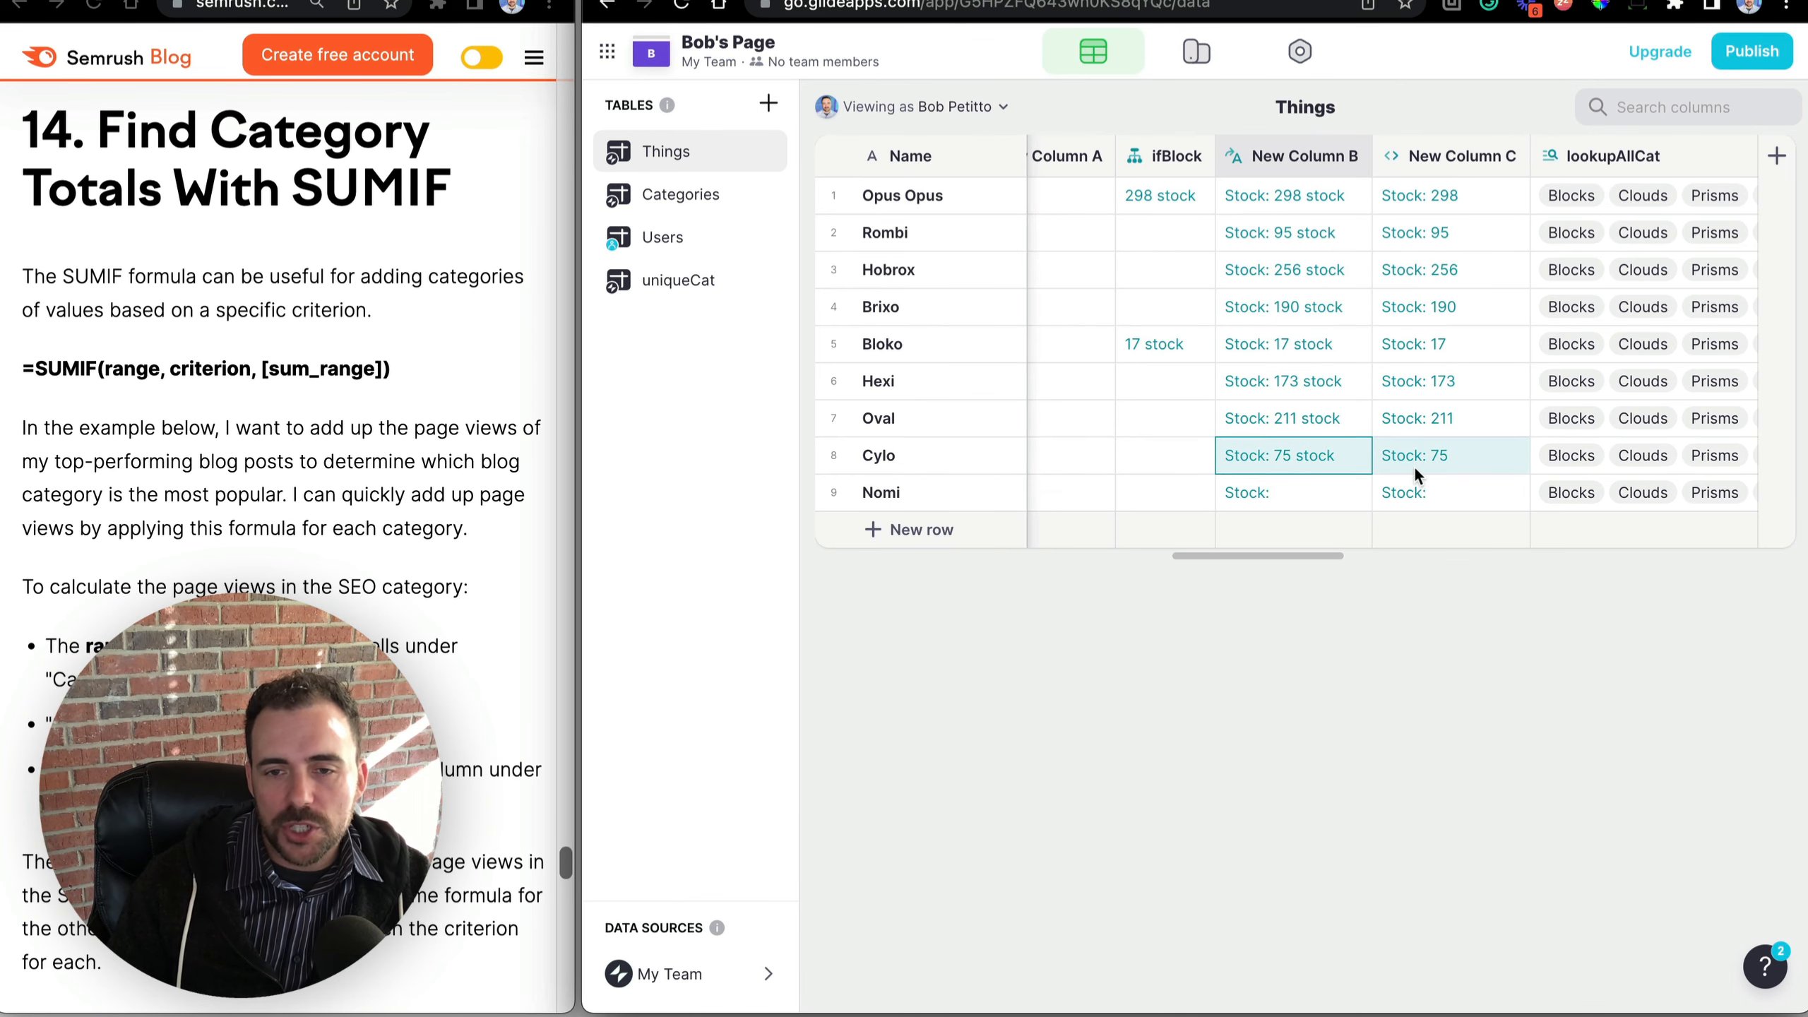
Append &" sstock" after A1 in the Excel formula of New Column C.
{"action": "left_click", "coordinate": [1452, 155]}
{"action": "left_click", "coordinate": [1153, 501]}
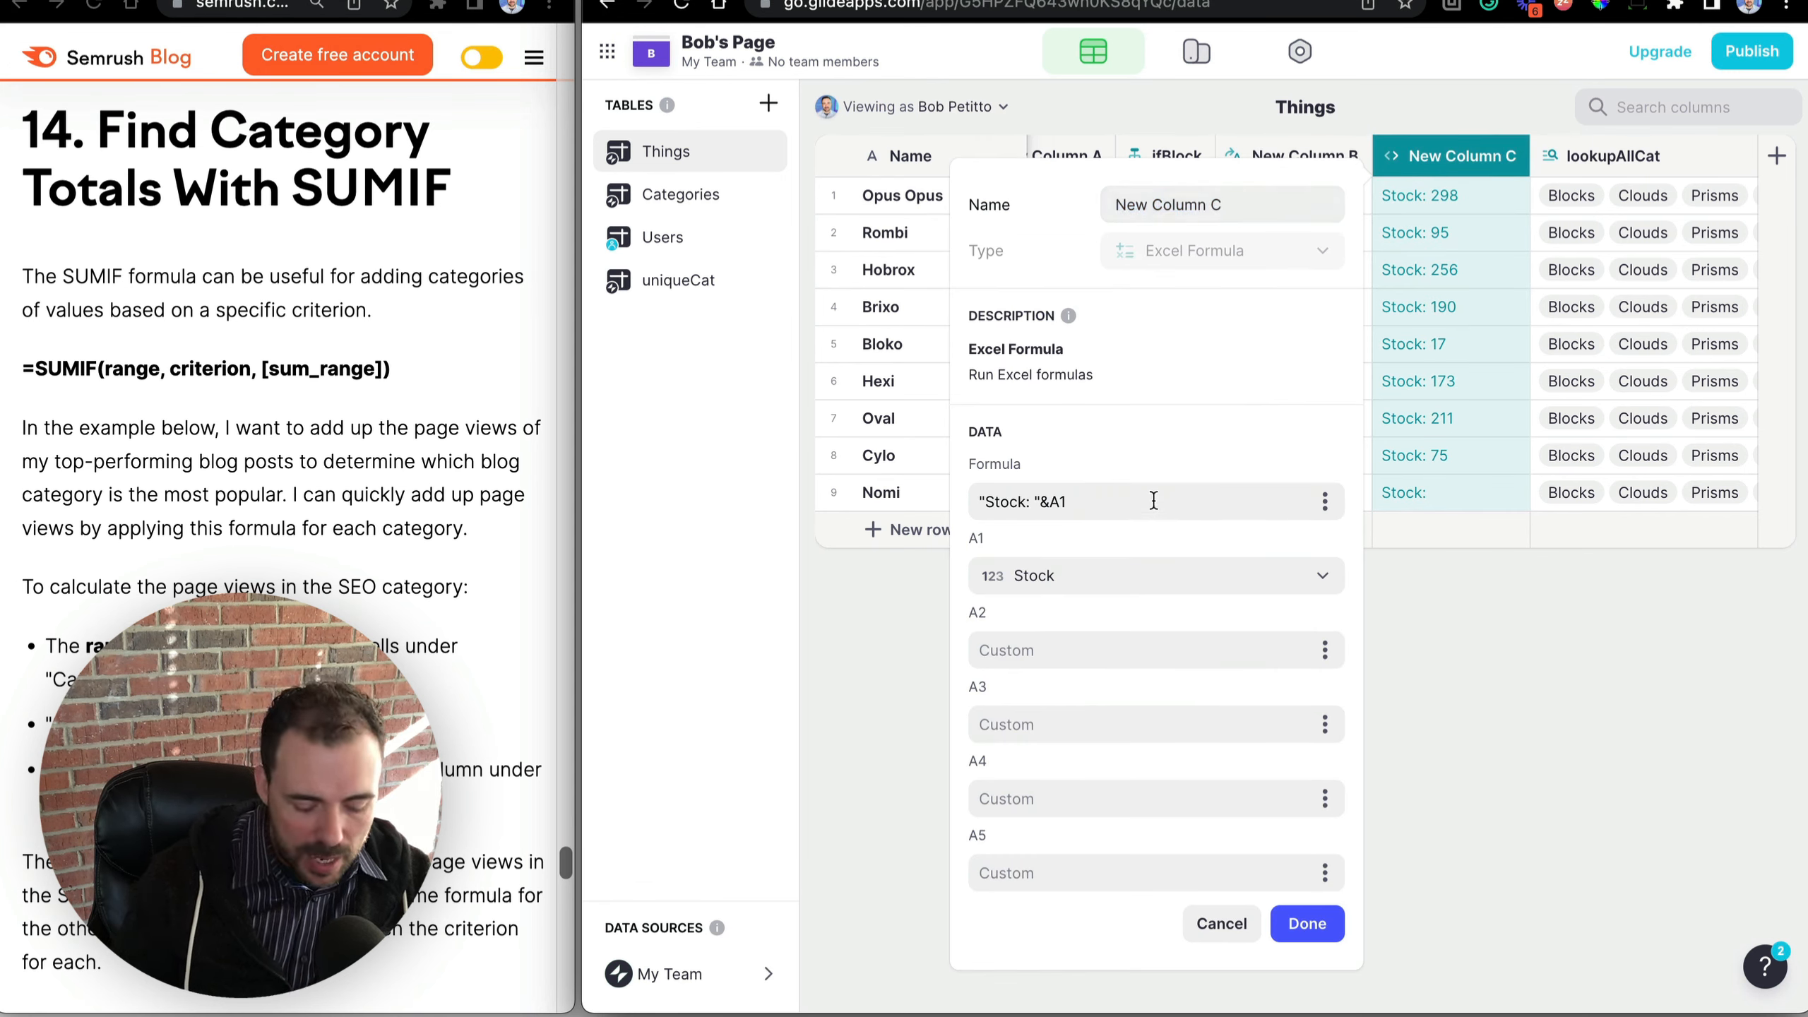
{"action": "type", "text": "&\" ss"}
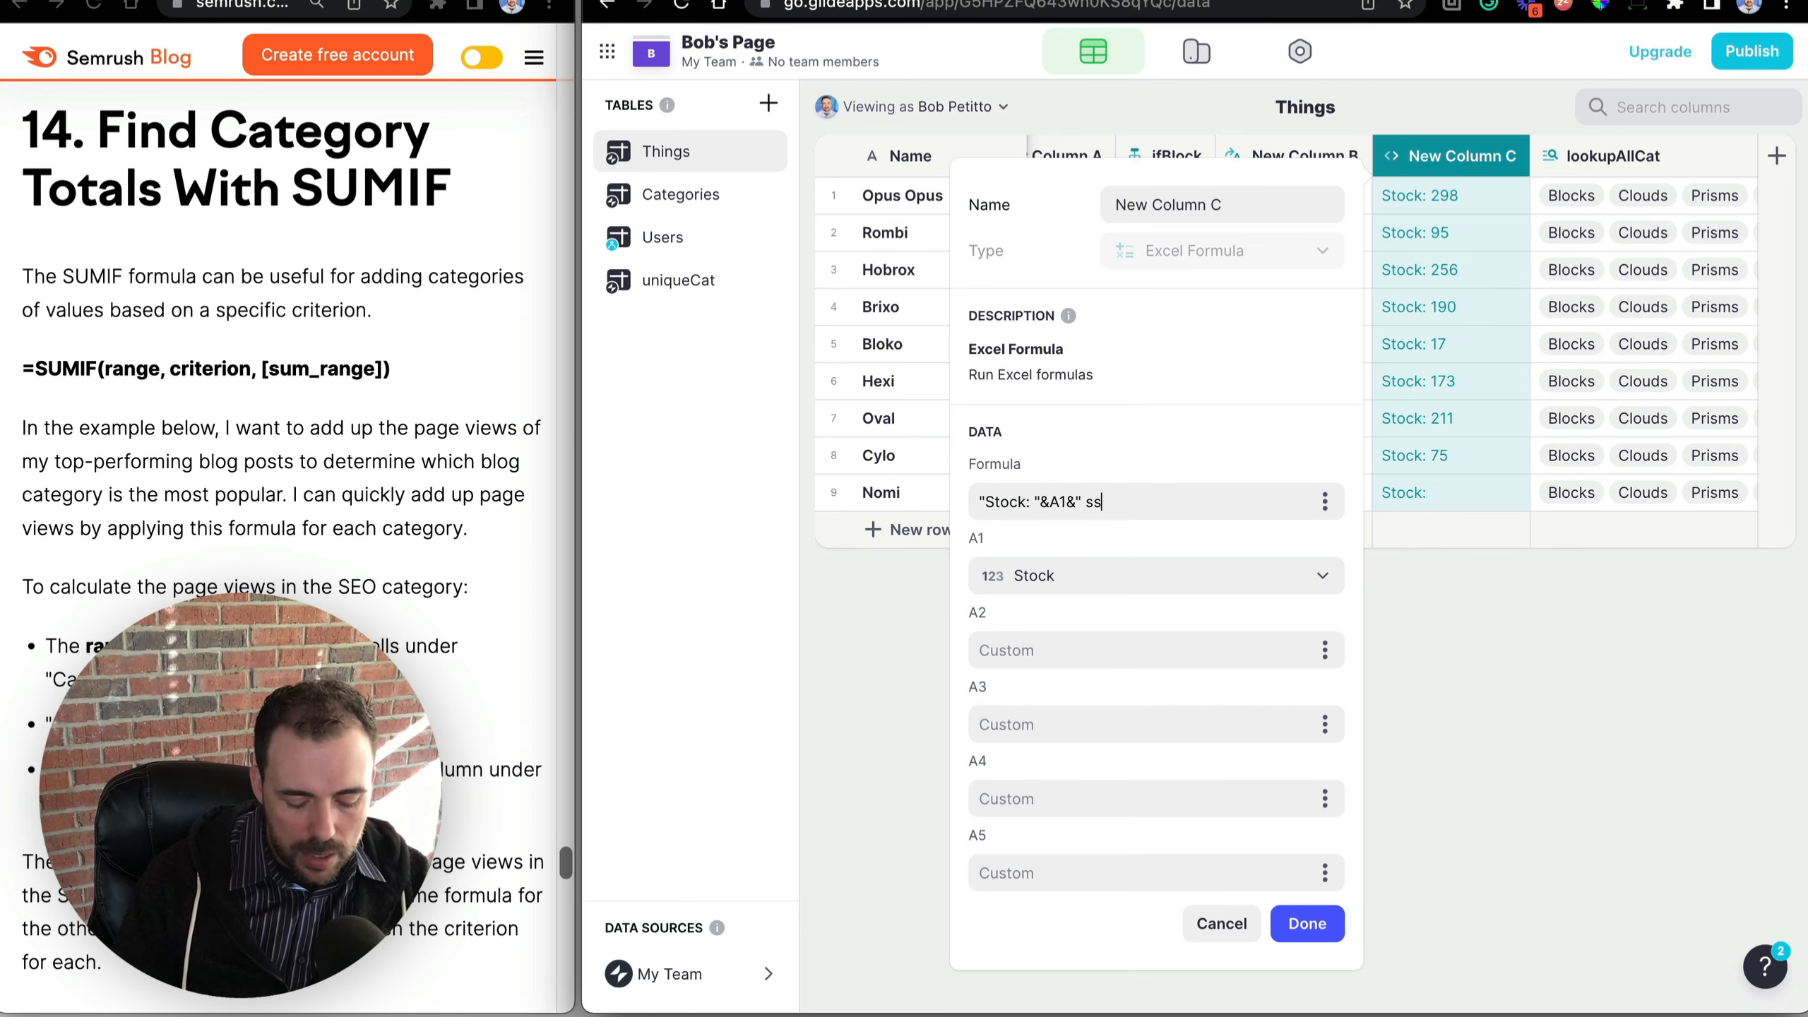
{"action": "type", "text": "tock\""}
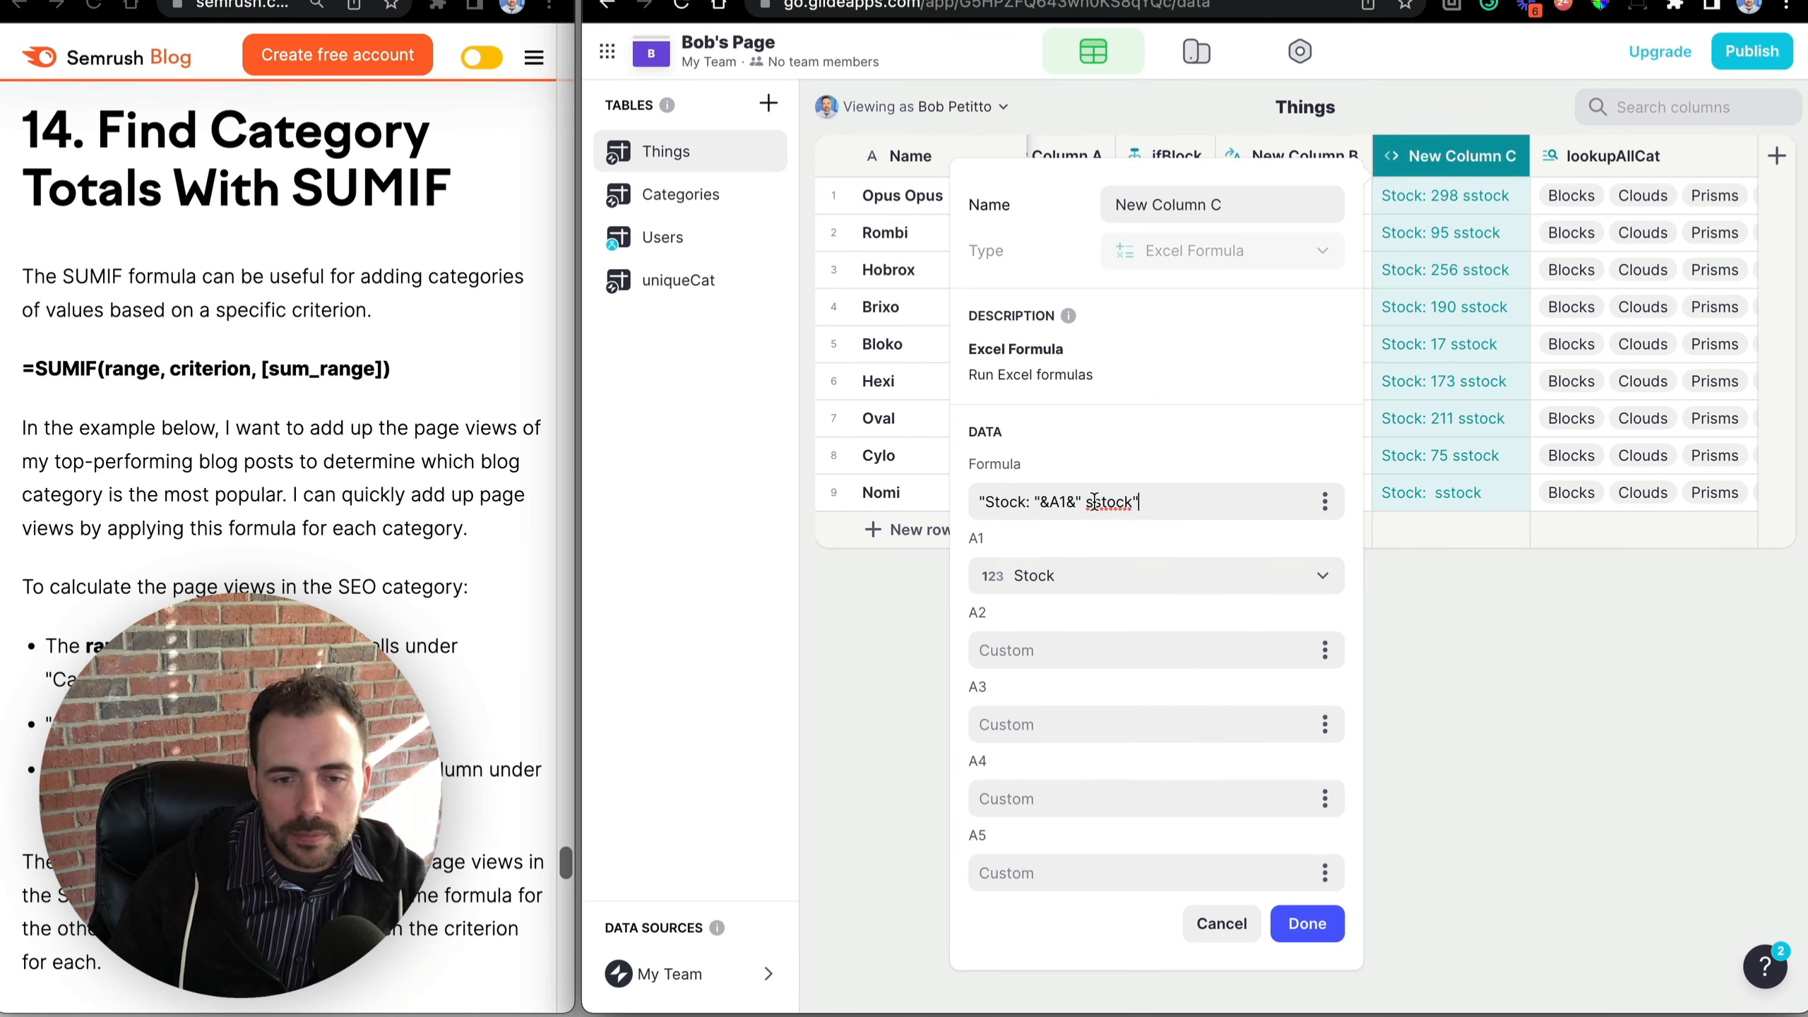